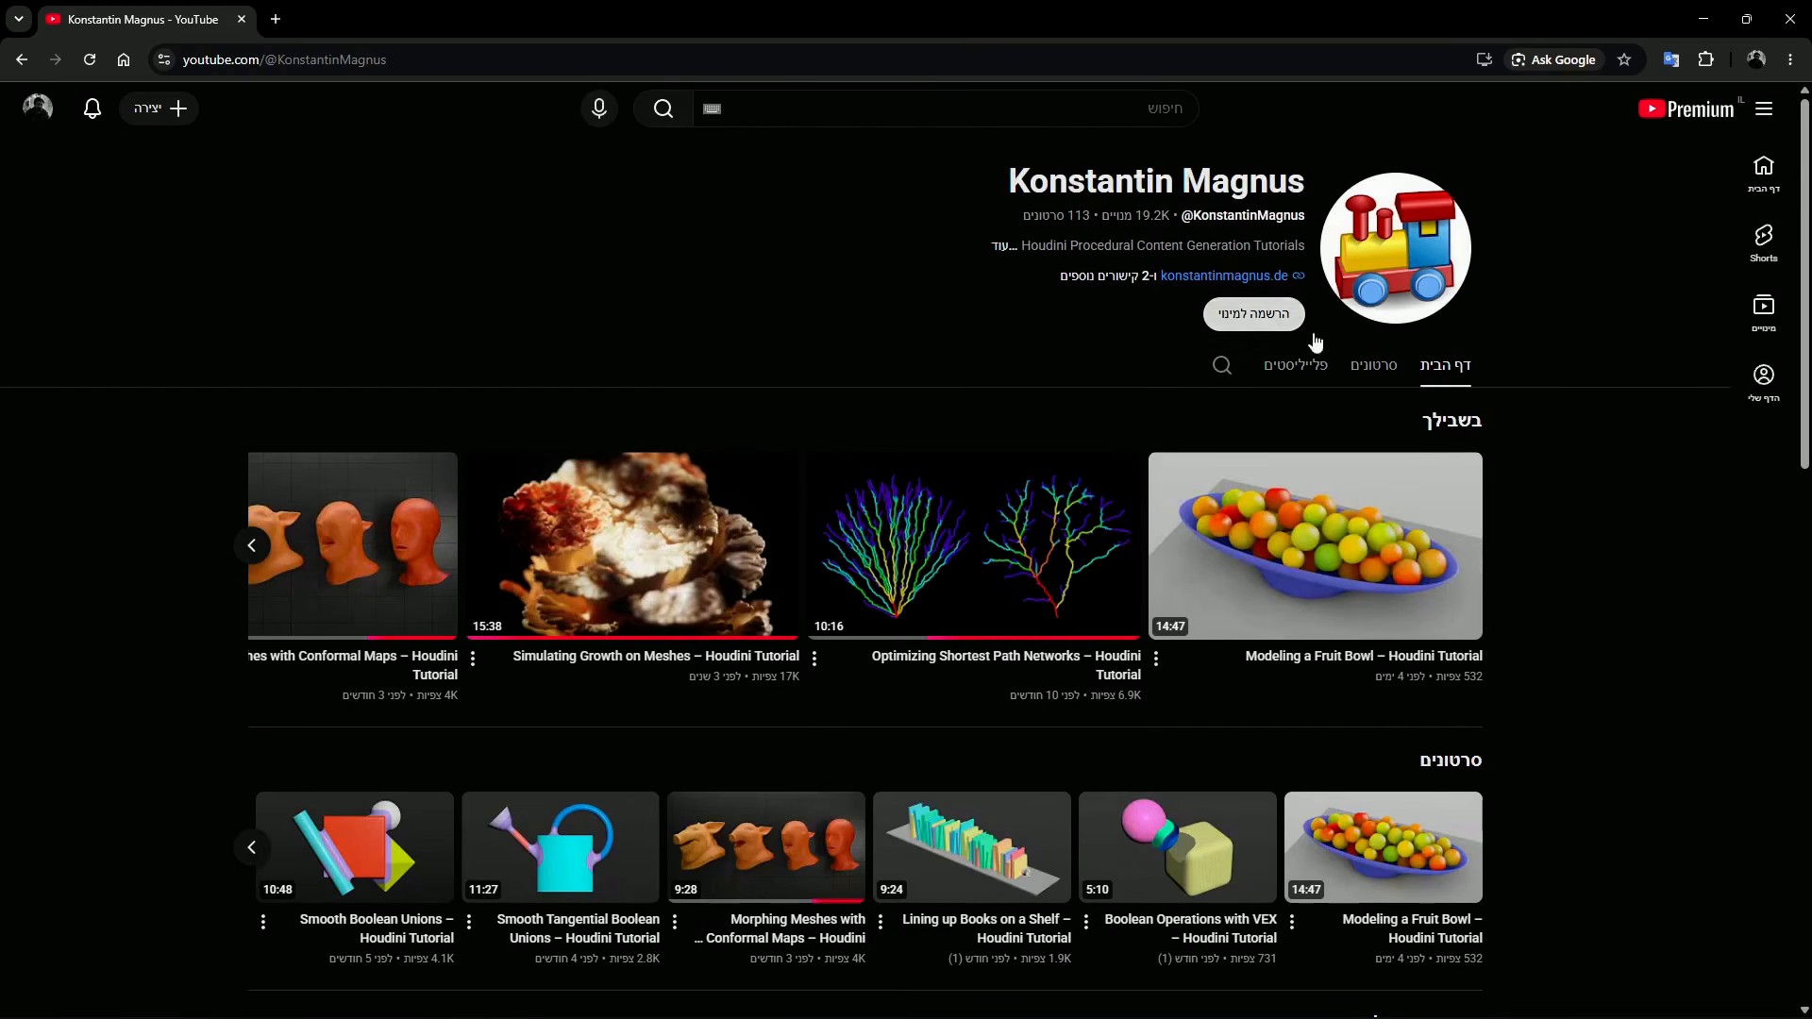
# Browse the YouTube channel's home page and its full list of Houdini tutorial videos for reference
pyautogui.scroll(-1, 1585, 382)
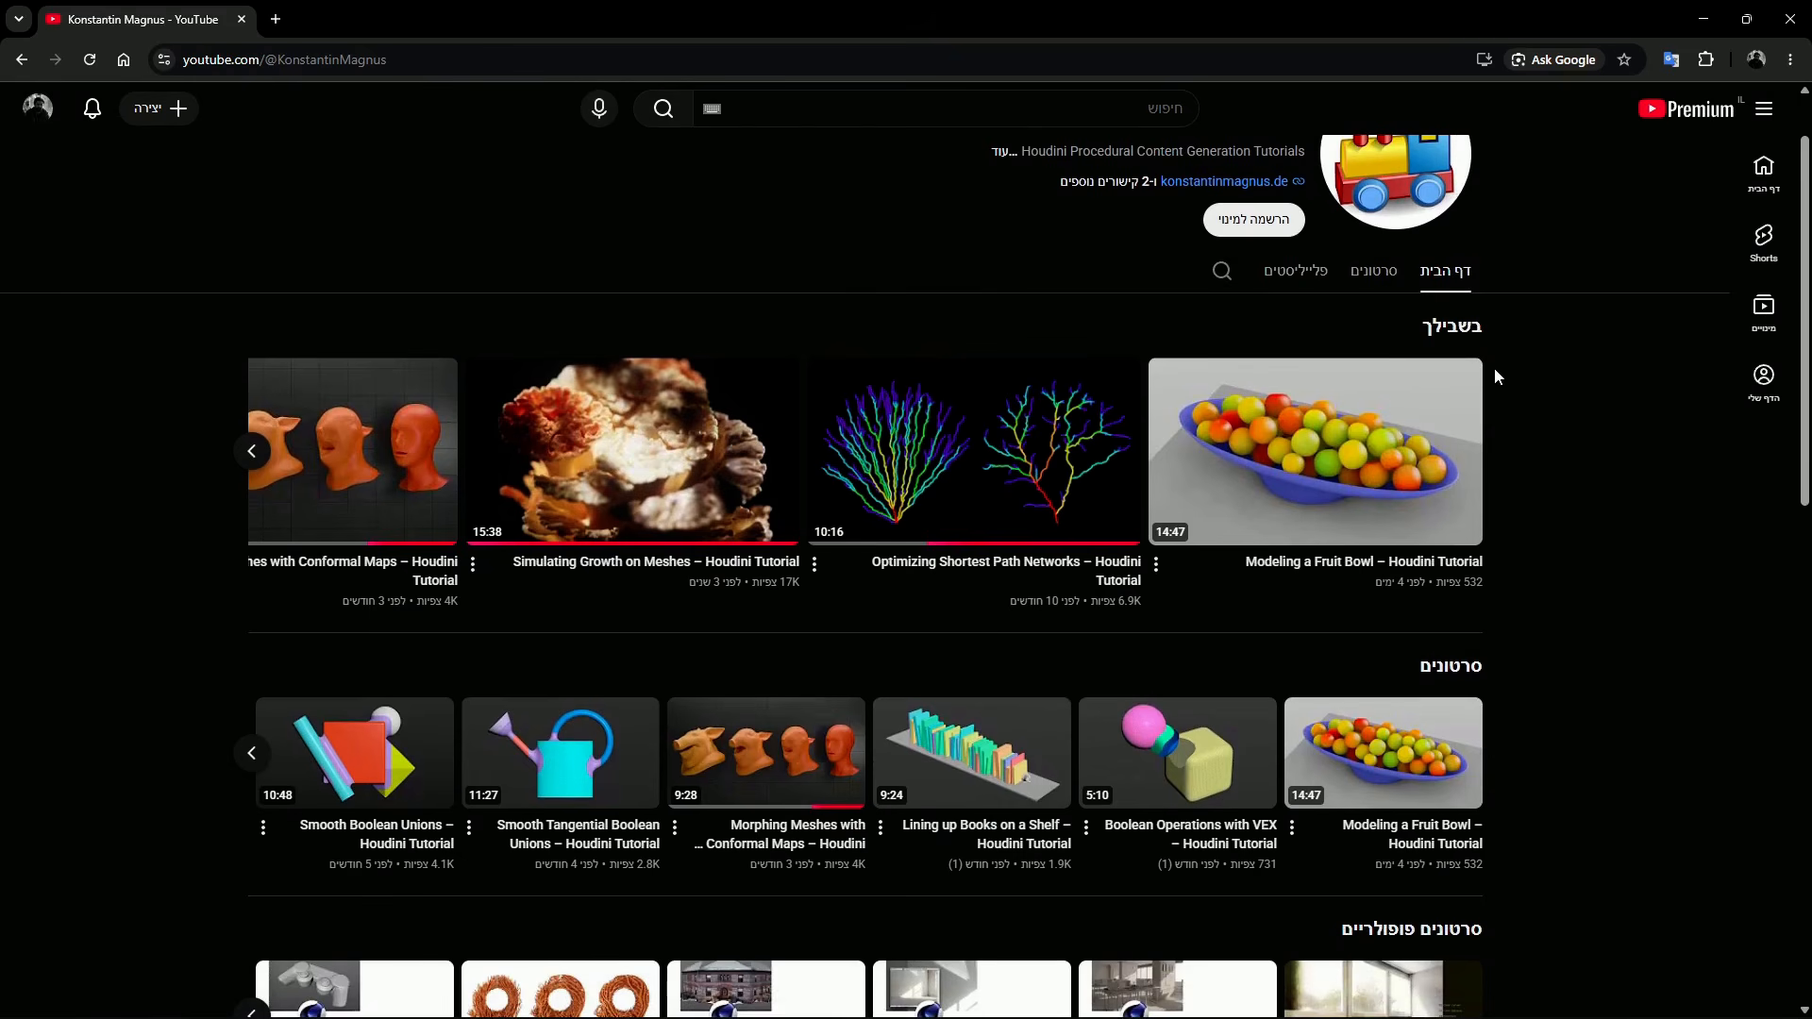
pyautogui.scroll(-3, 1500, 373)
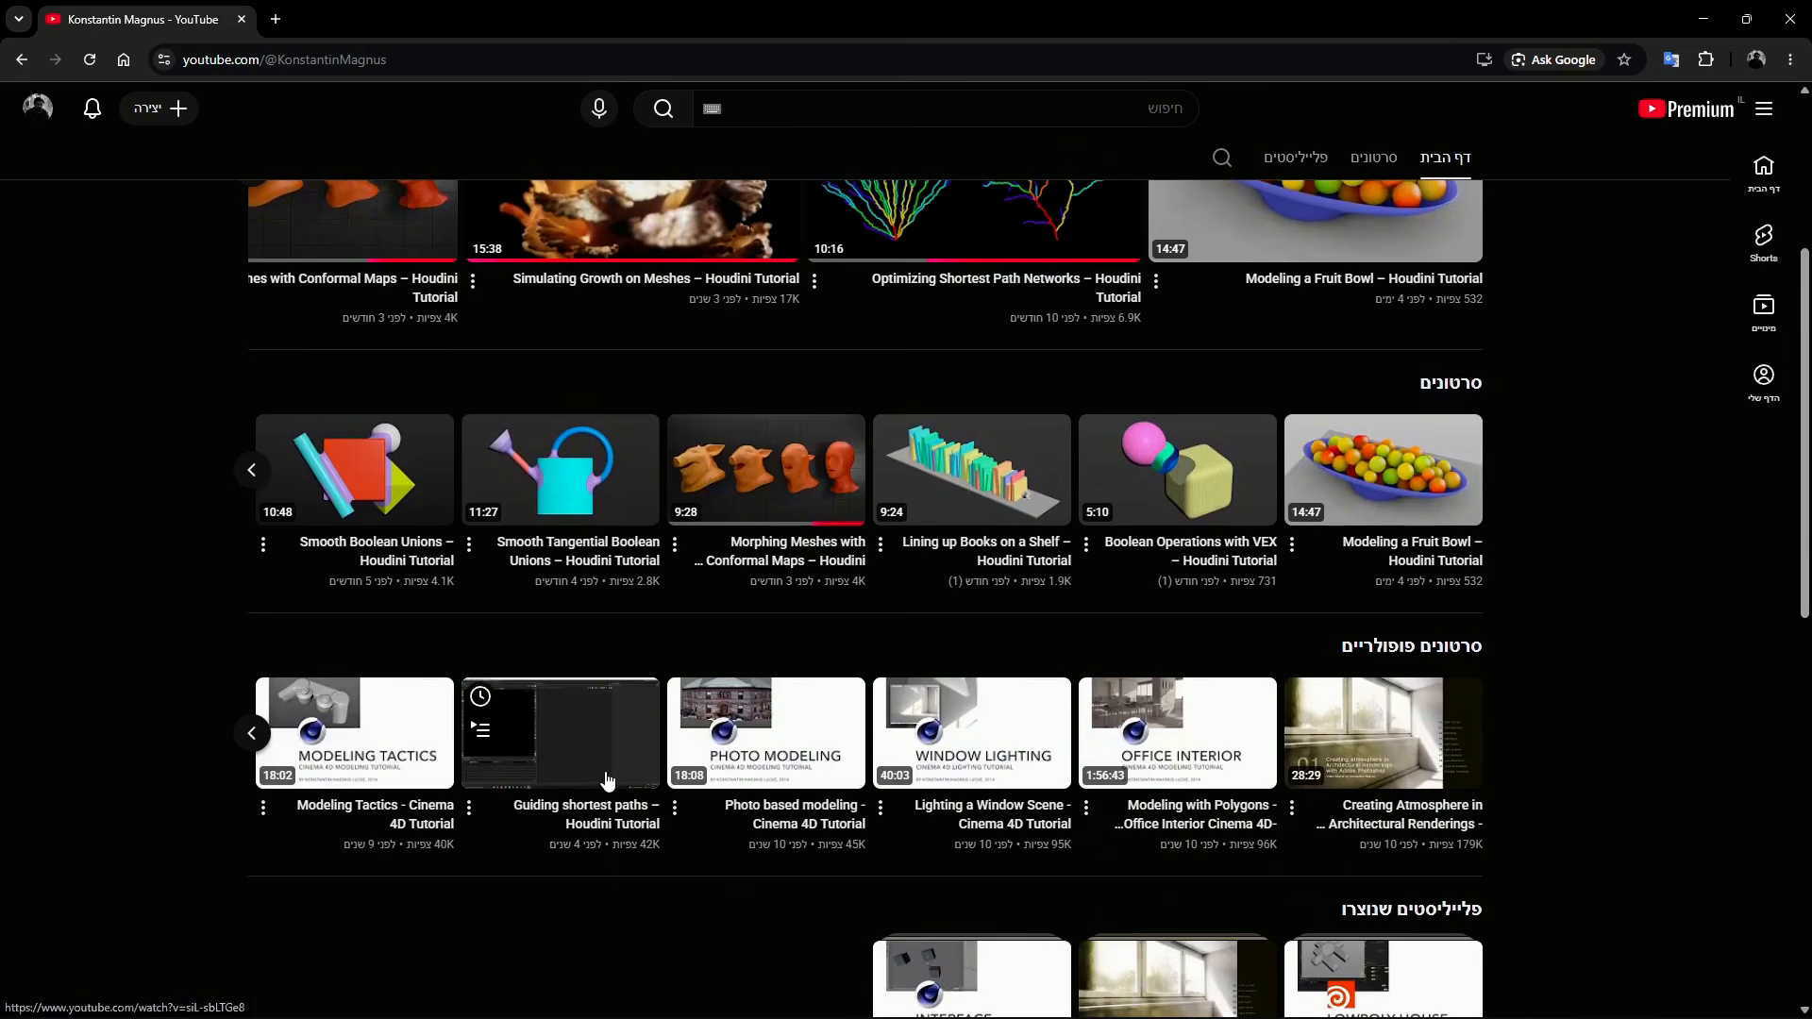
pyautogui.scroll(3, 977, 681)
pyautogui.moveTo(831, 482)
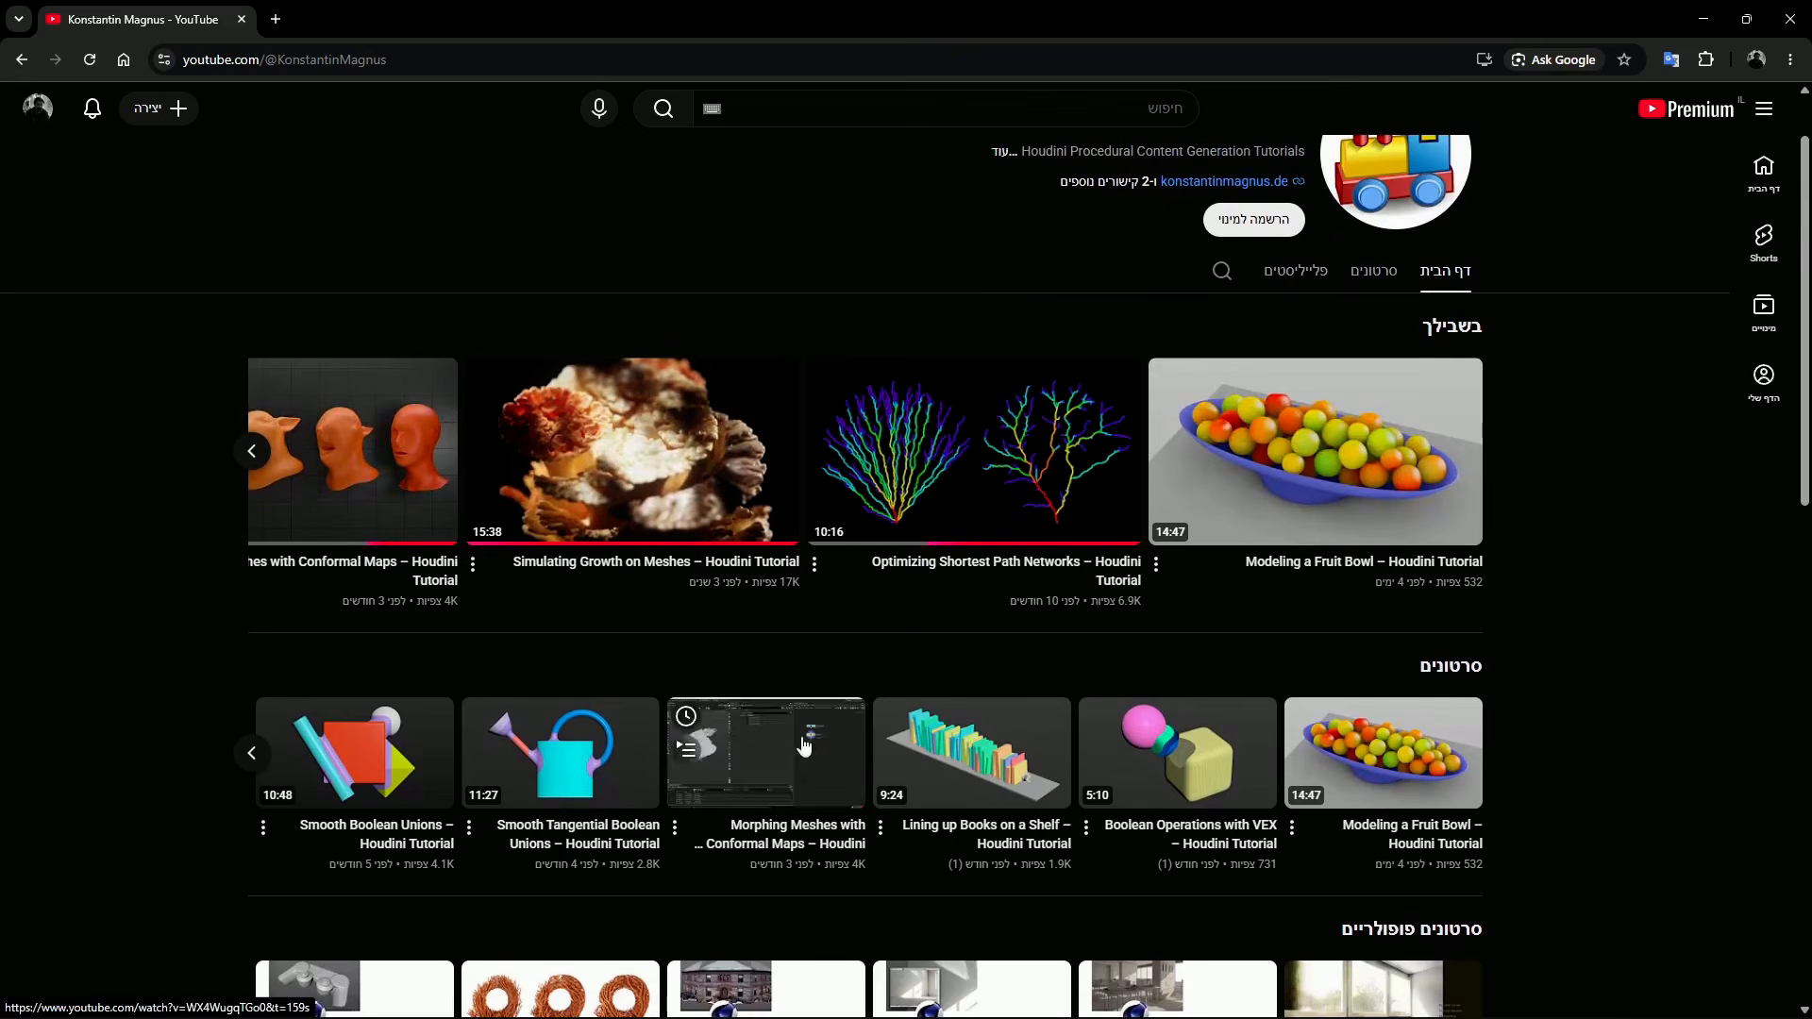
pyautogui.scroll(1, 1636, 561)
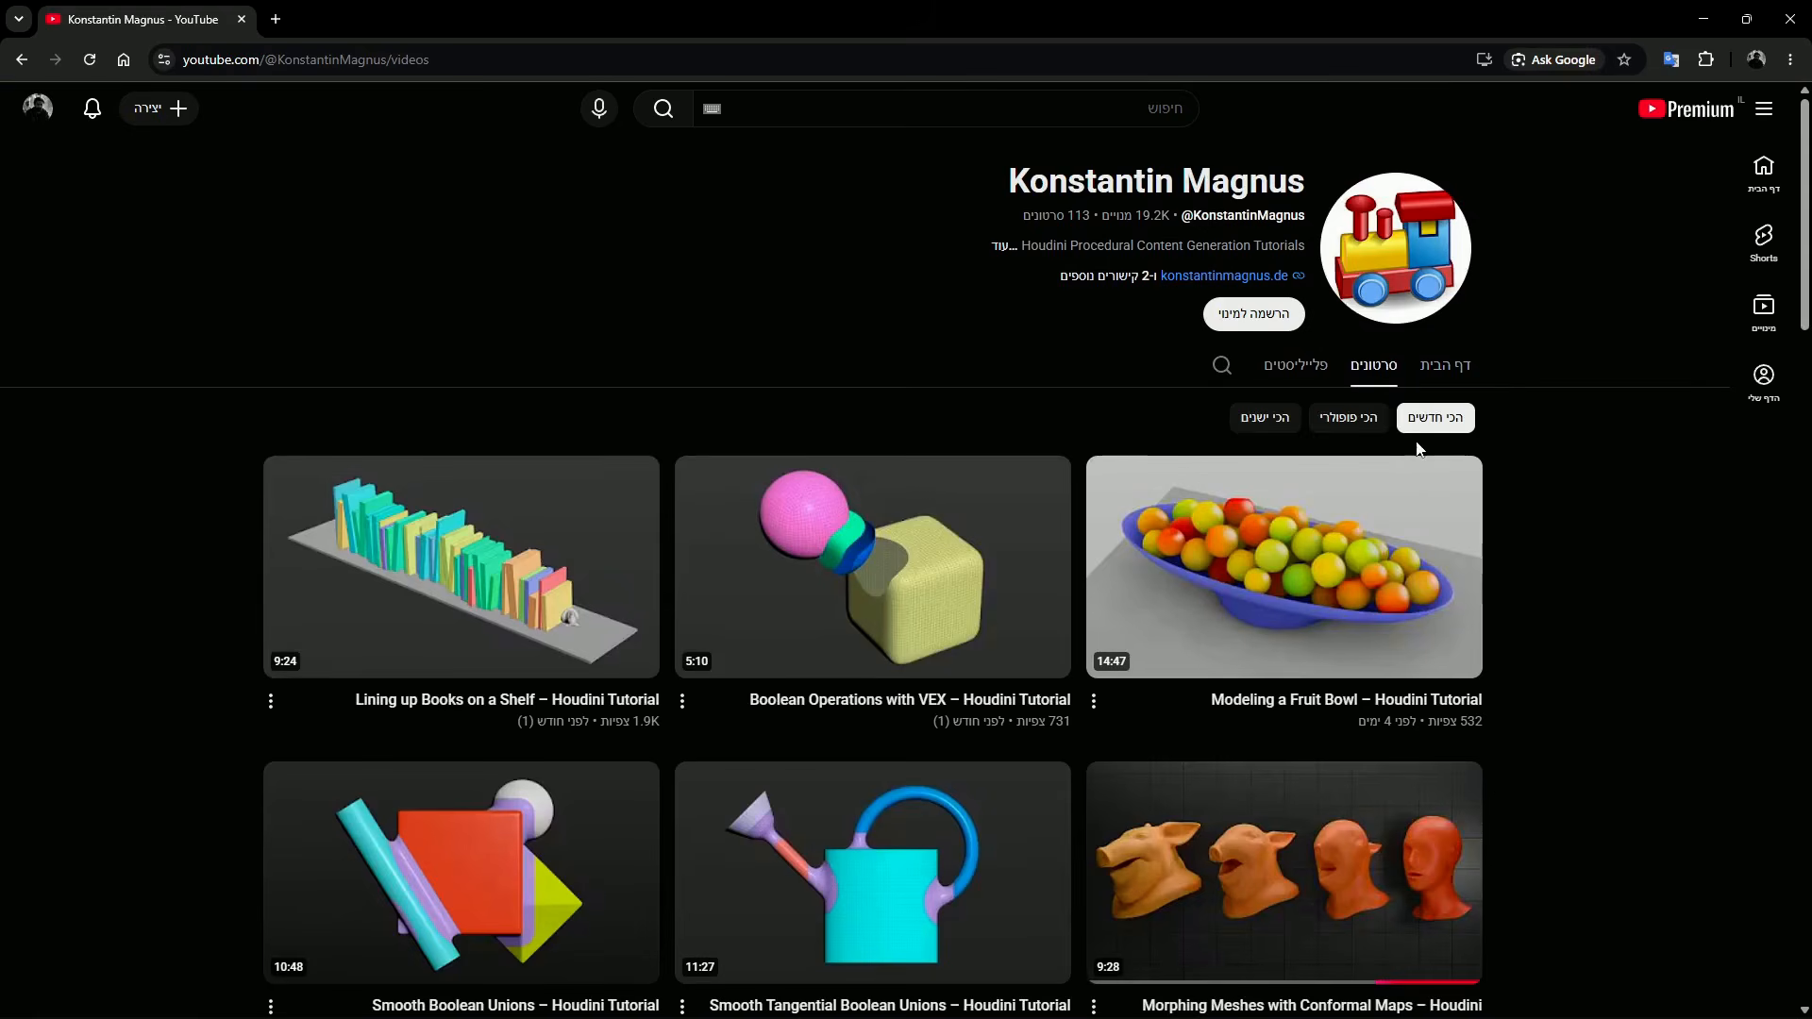
pyautogui.scroll(-15, 1419, 450)
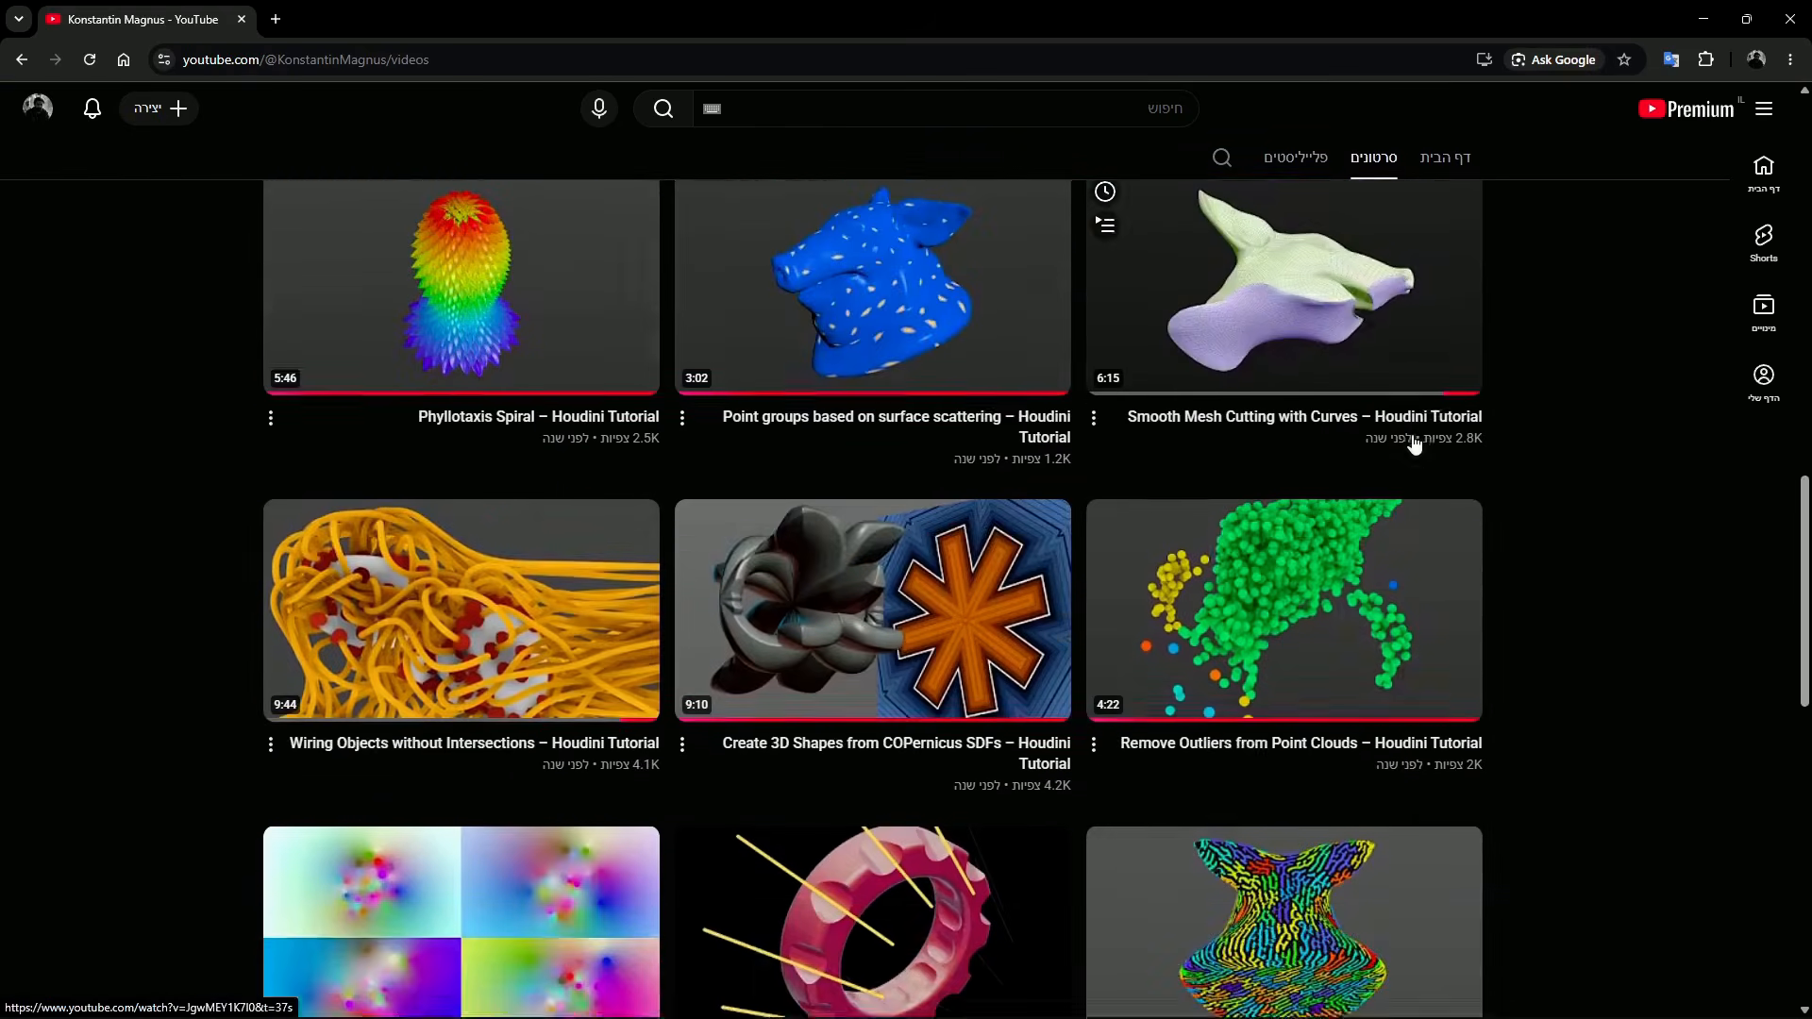
pyautogui.scroll(-12, 1414, 444)
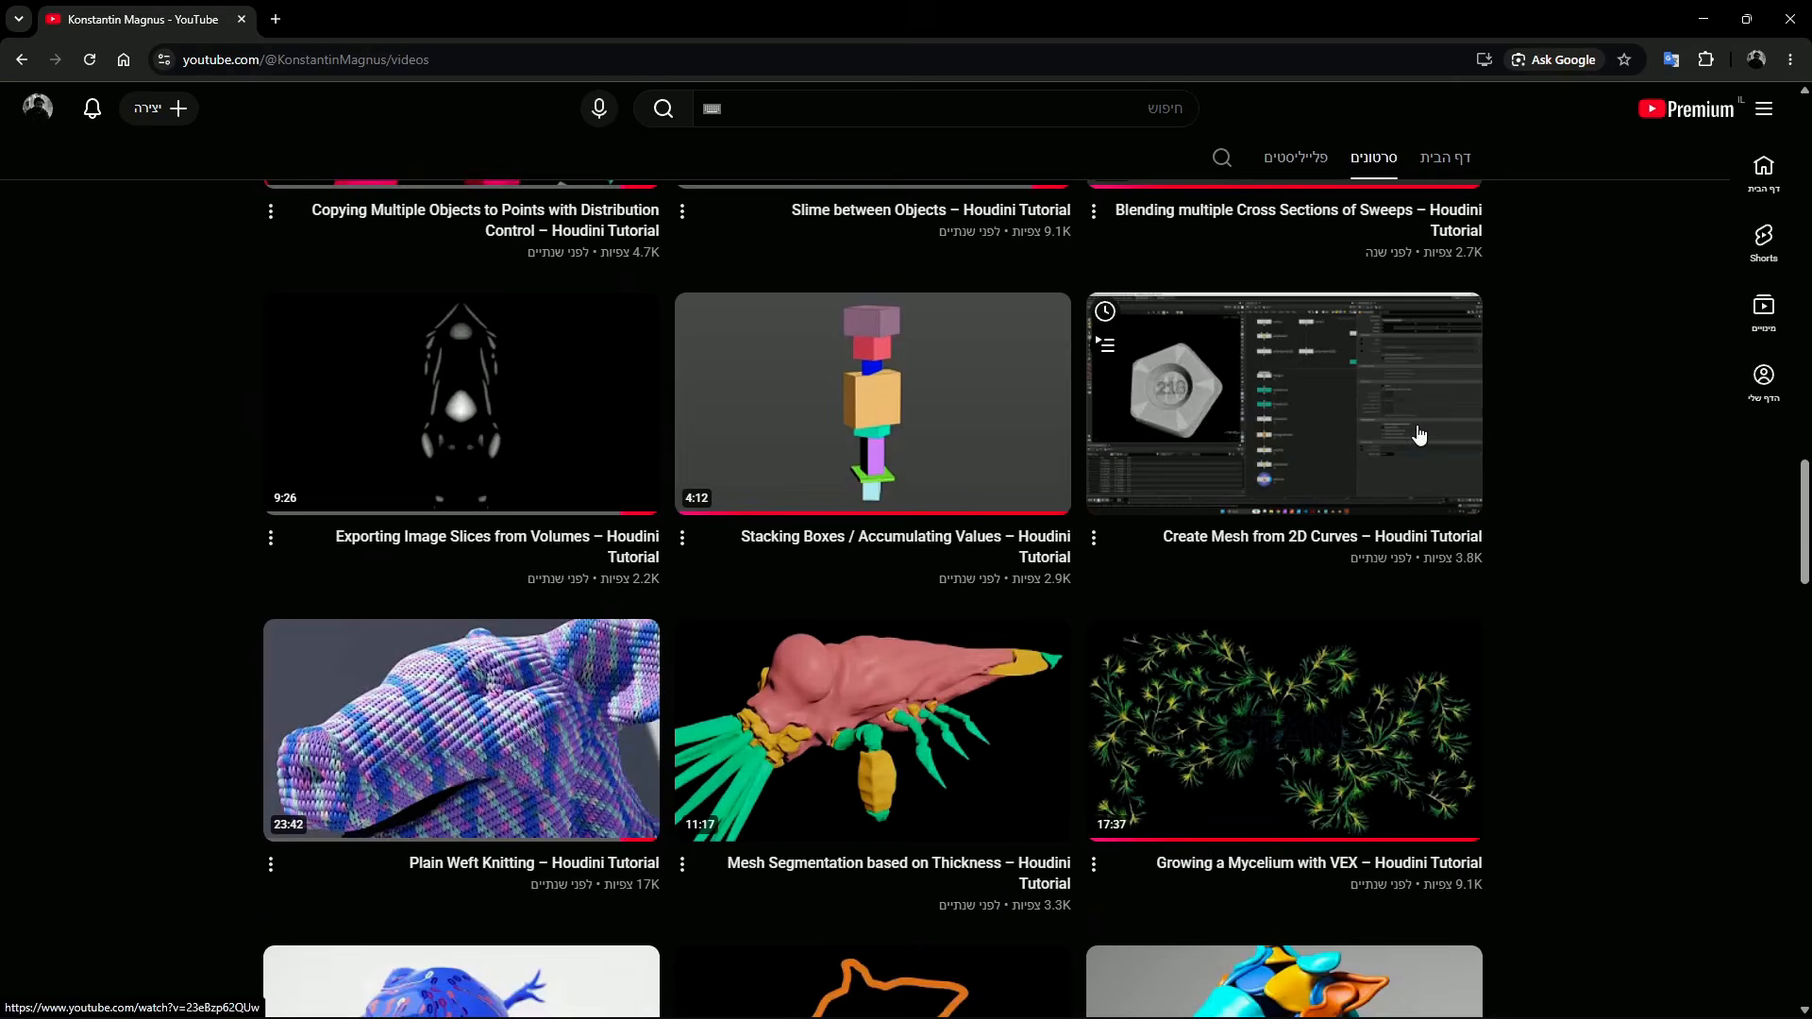
pyautogui.scroll(-10, 1416, 432)
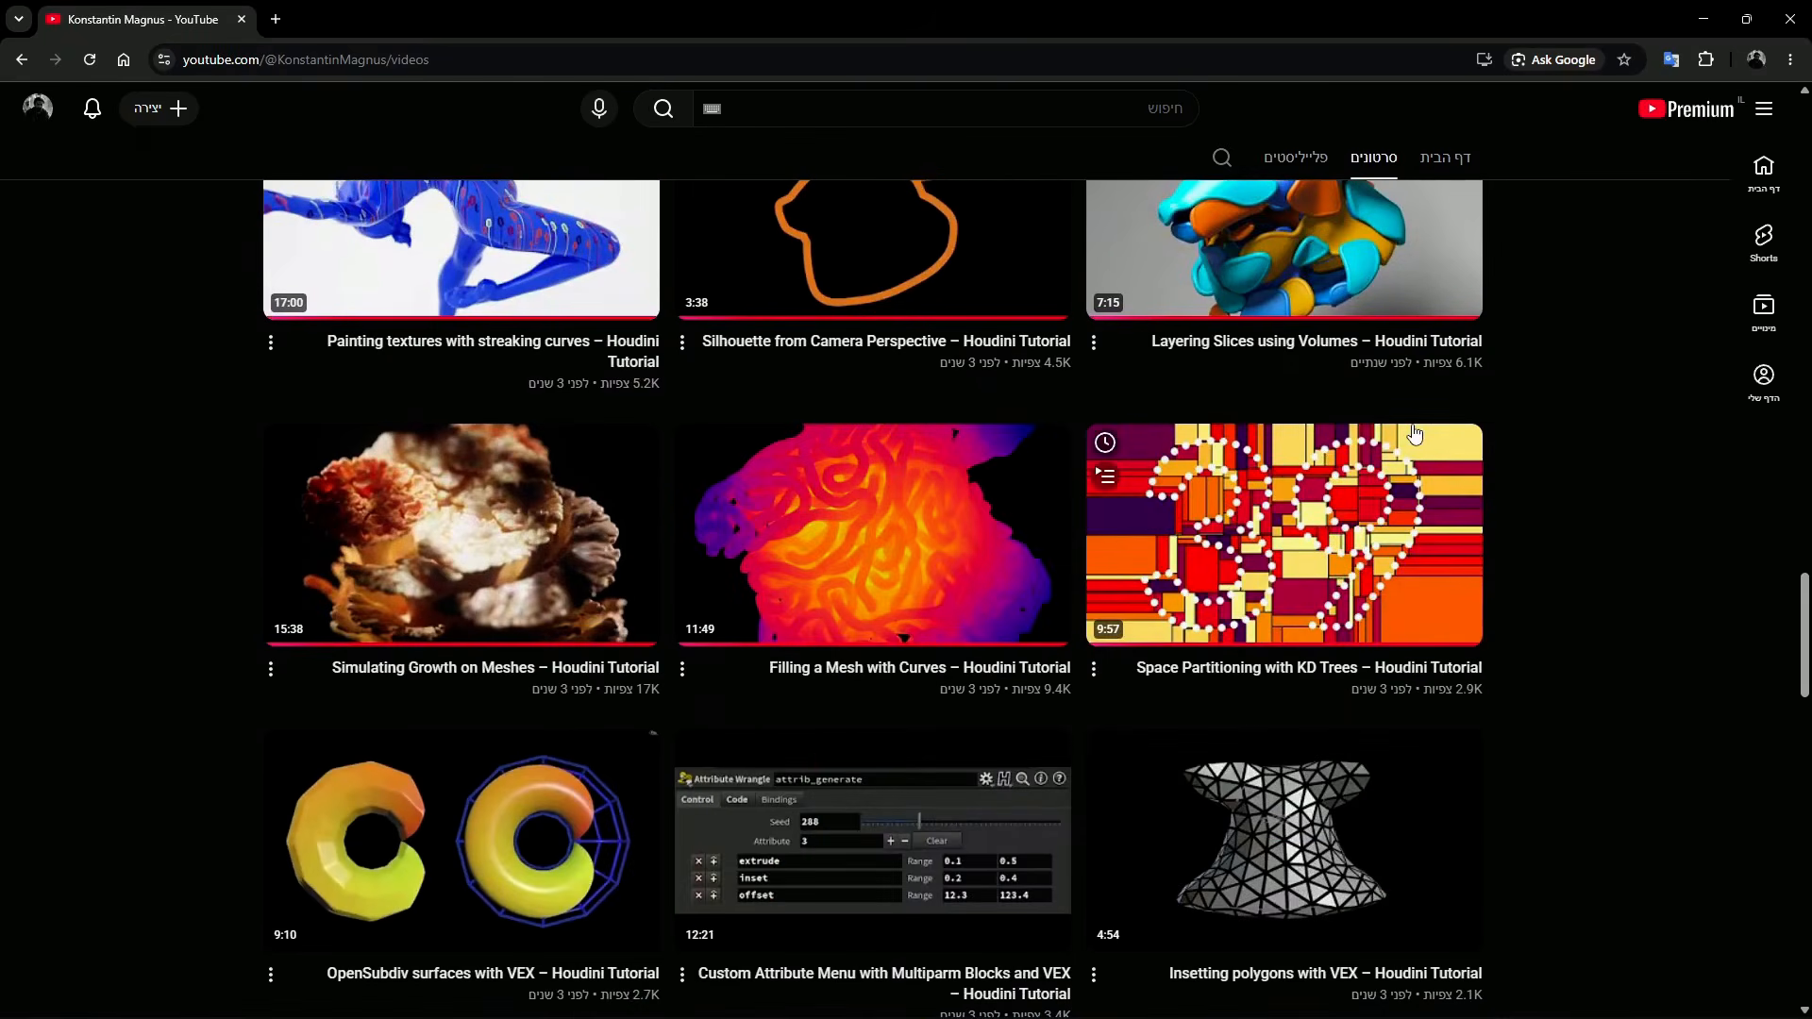
pyautogui.scroll(20, 1408, 432)
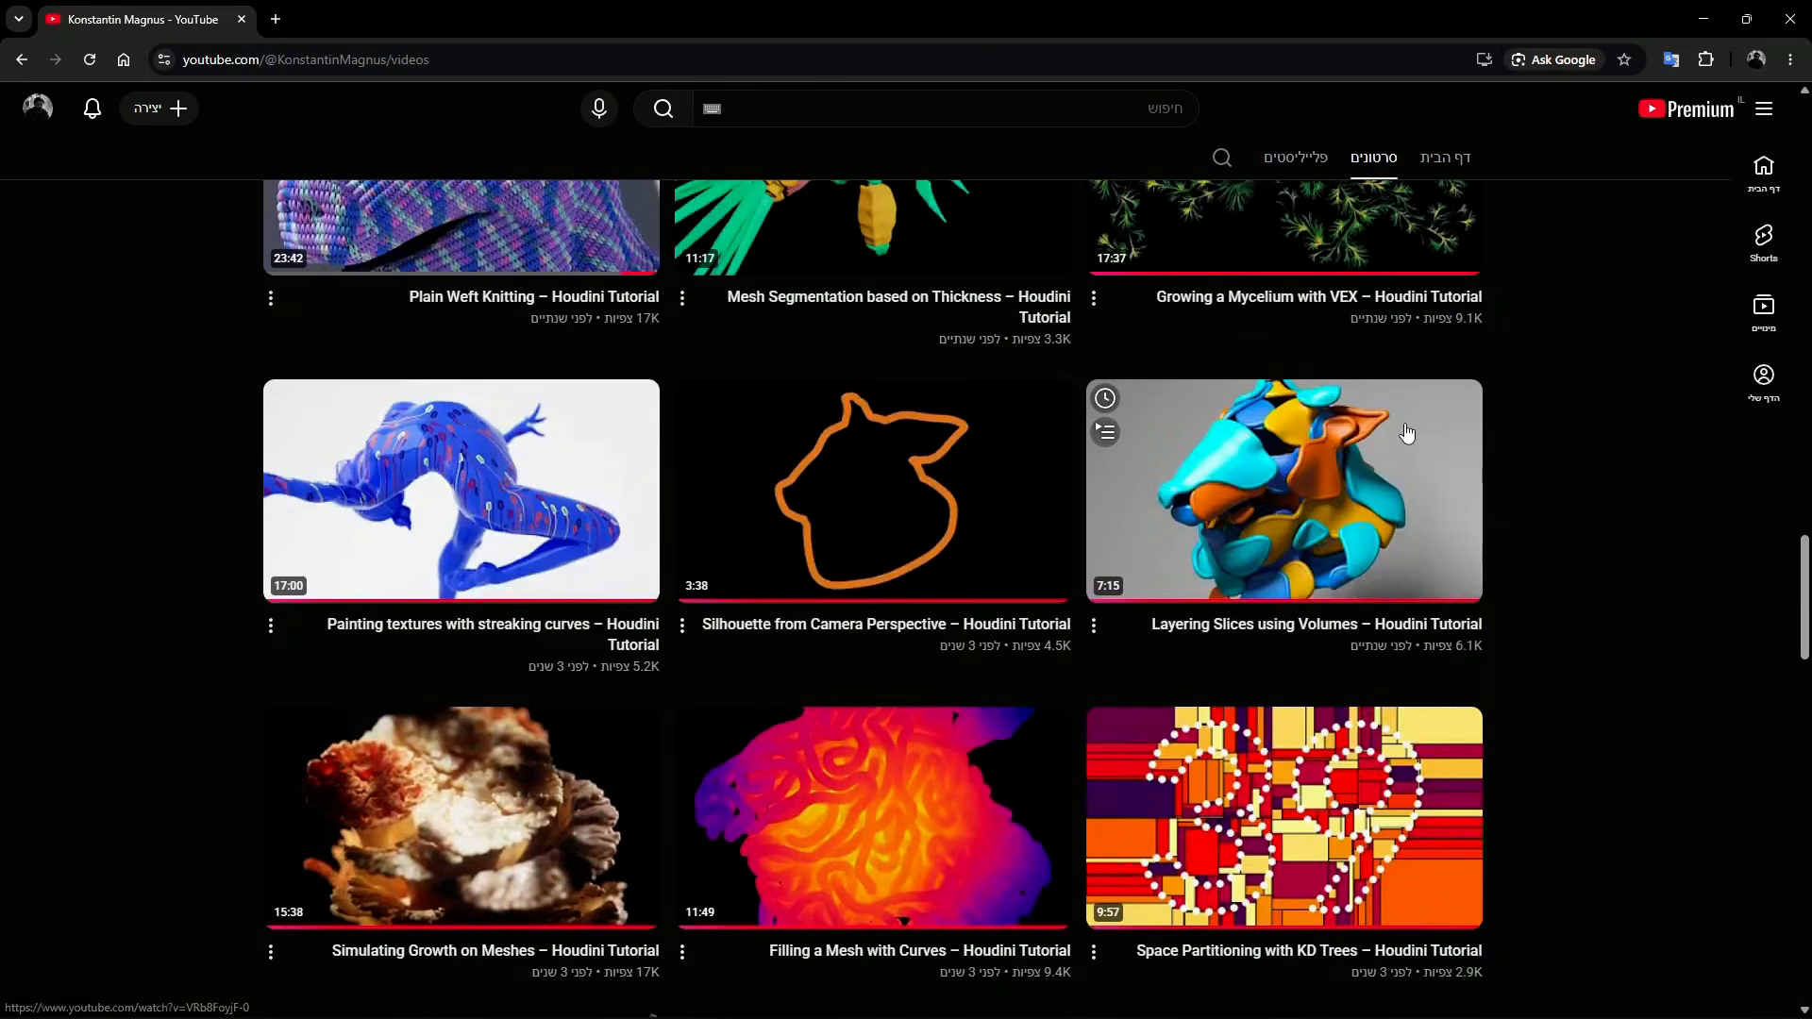
pyautogui.scroll(1, 1407, 432)
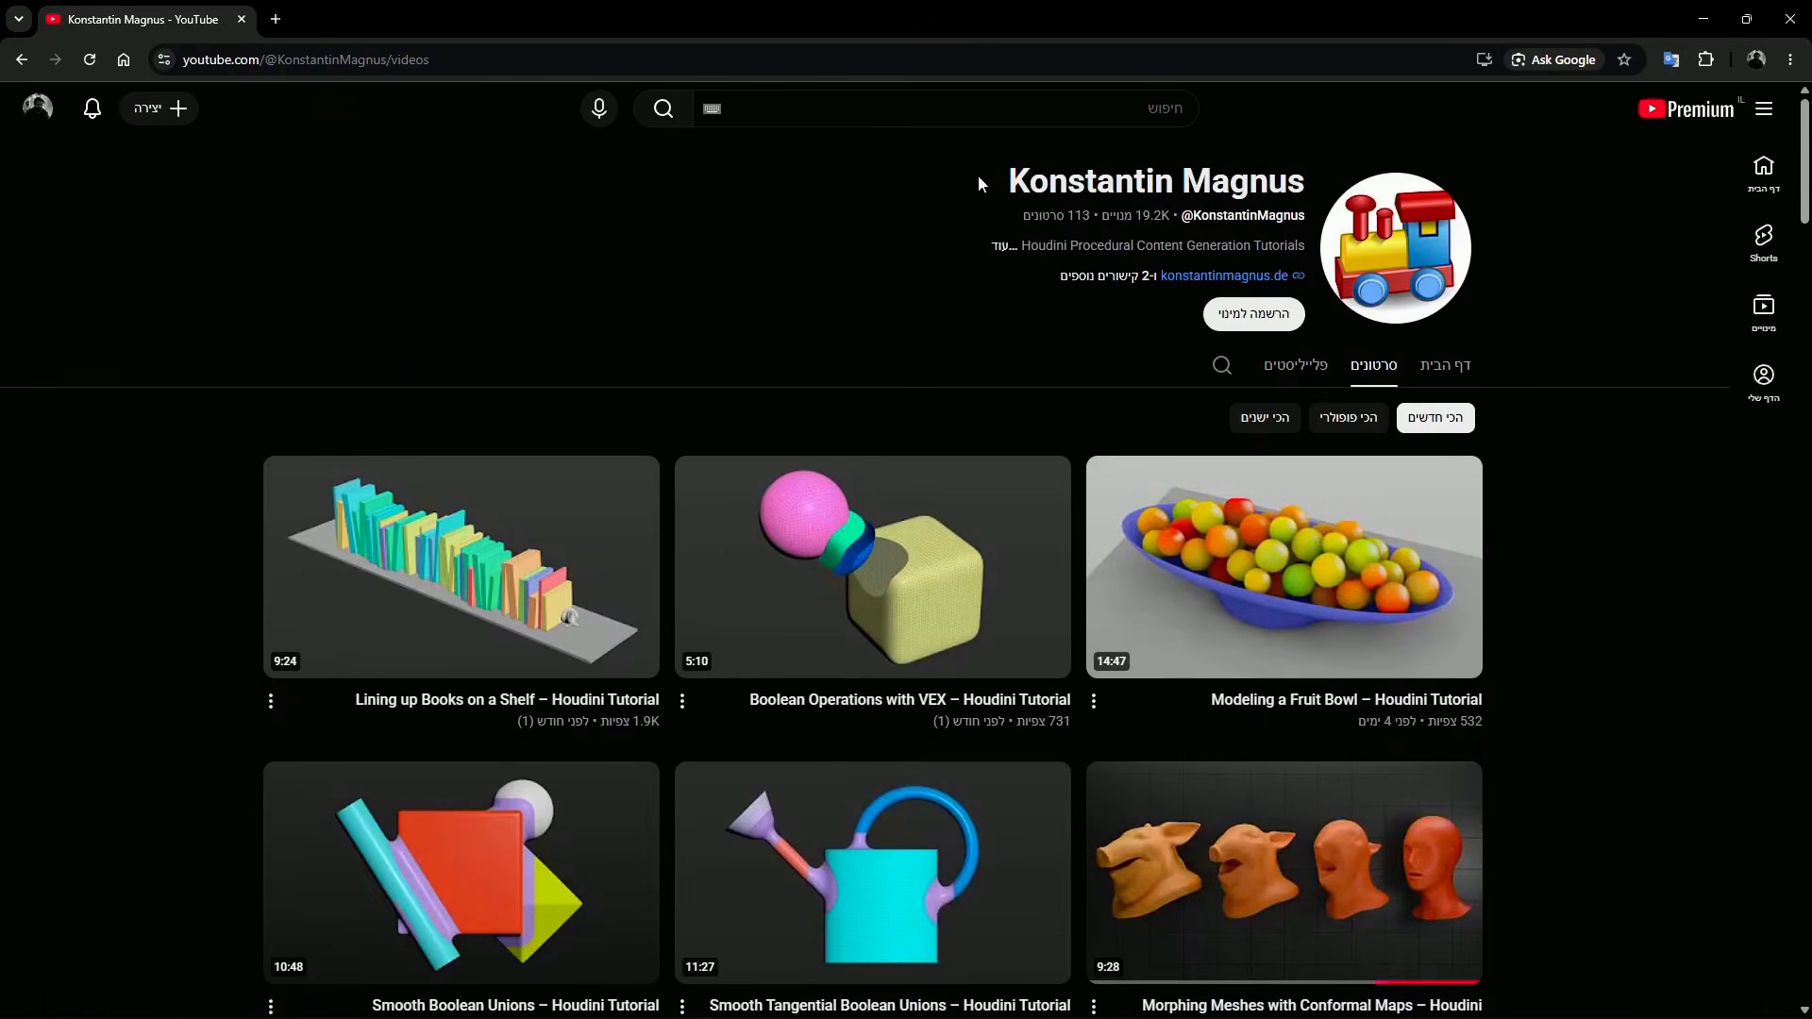
# Switch to TouchDesigner and review the parameters of the shortest_path1 component
pyautogui.click(1590, 257)
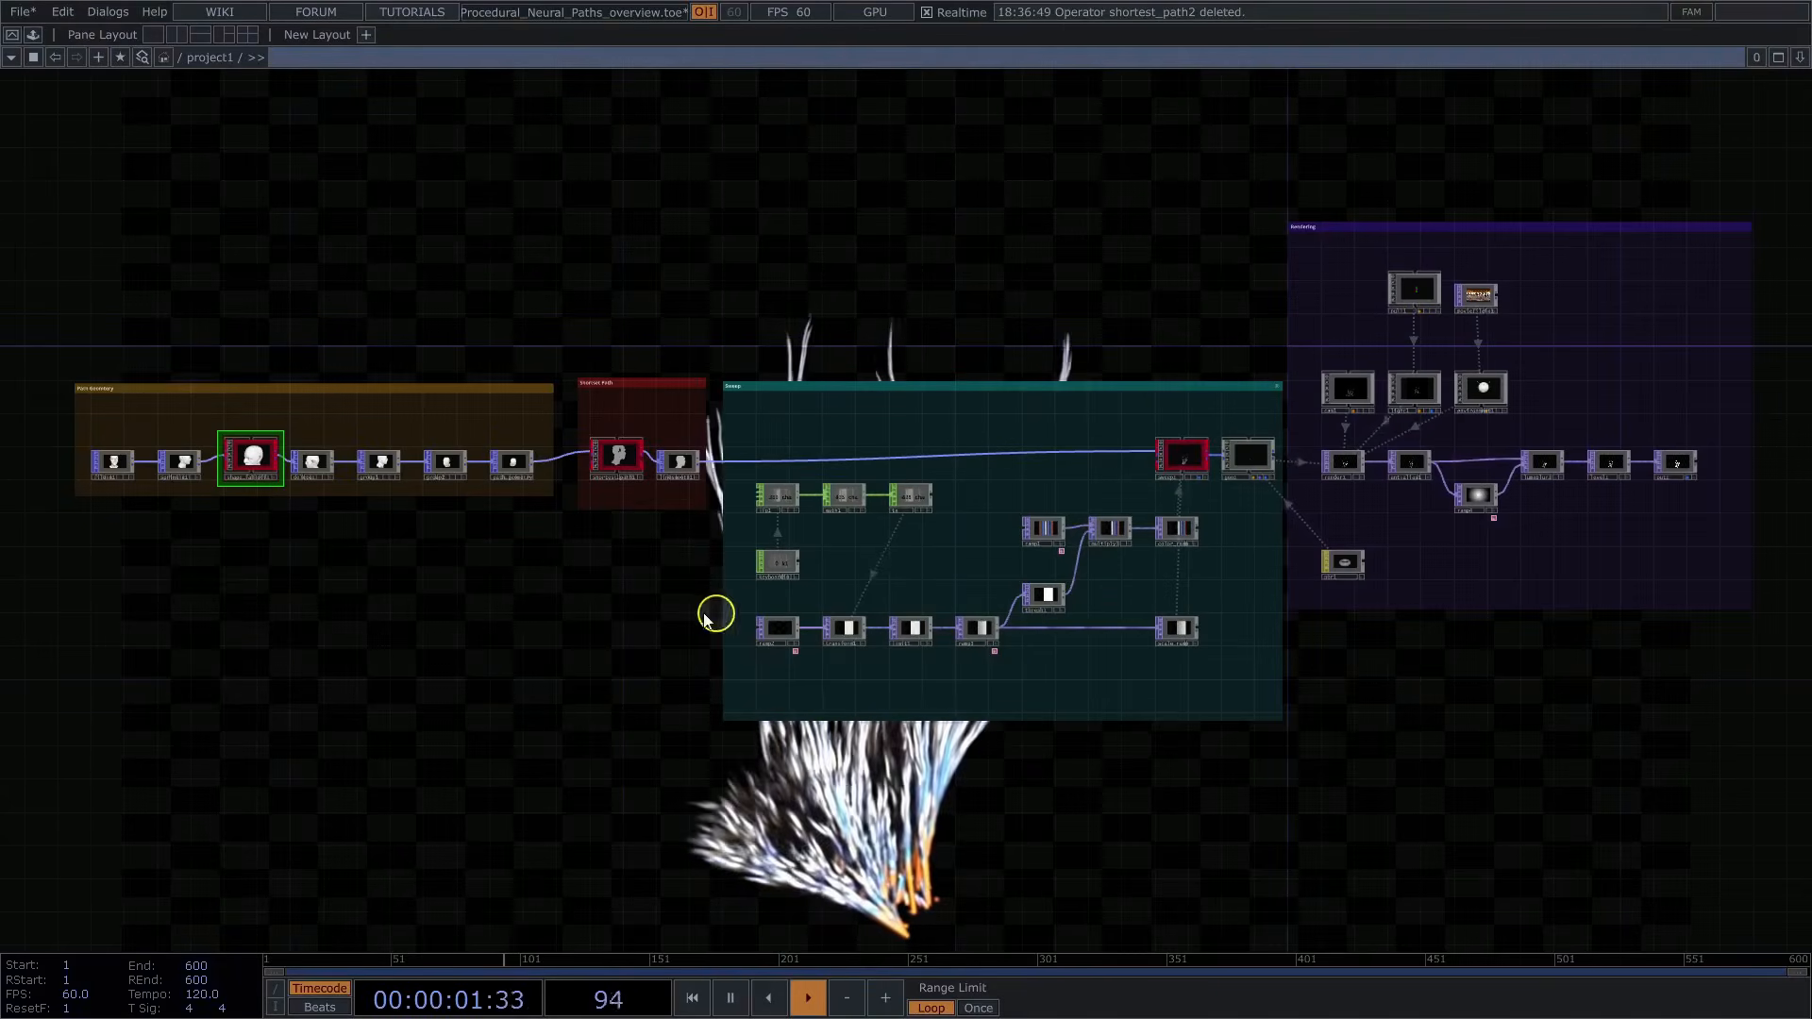
pyautogui.click(615, 453)
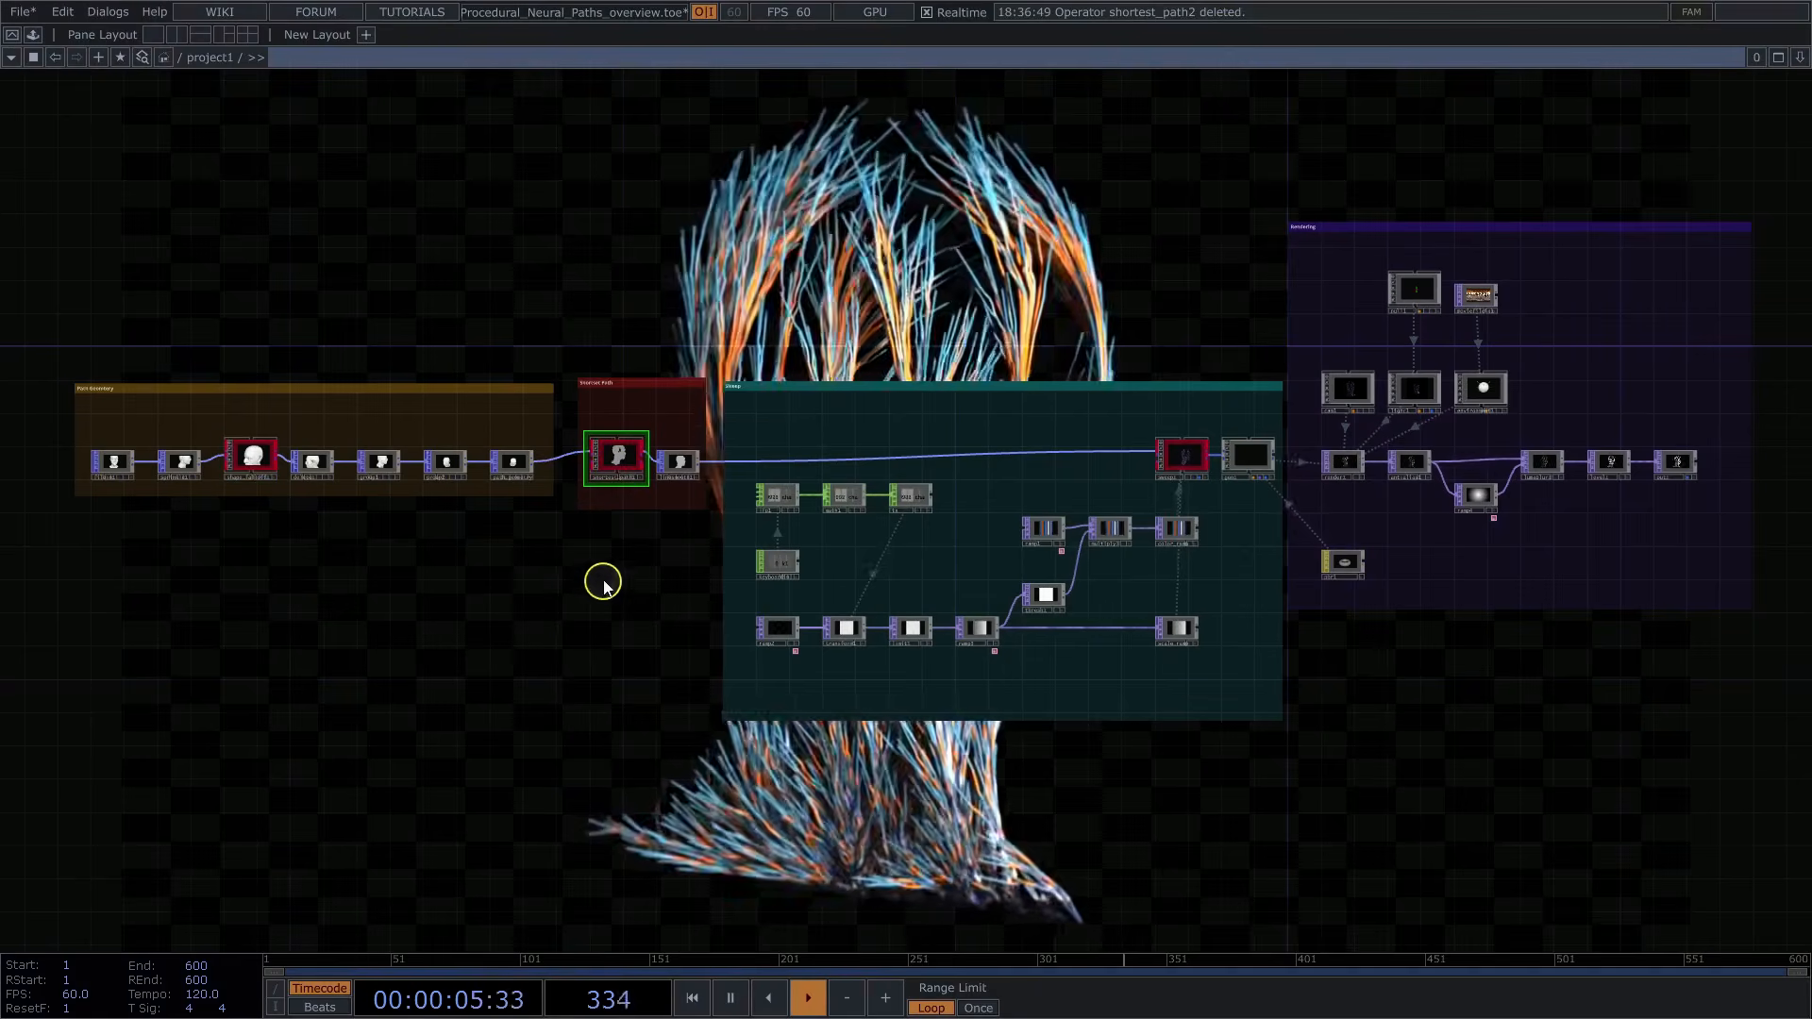
pyautogui.press('p')
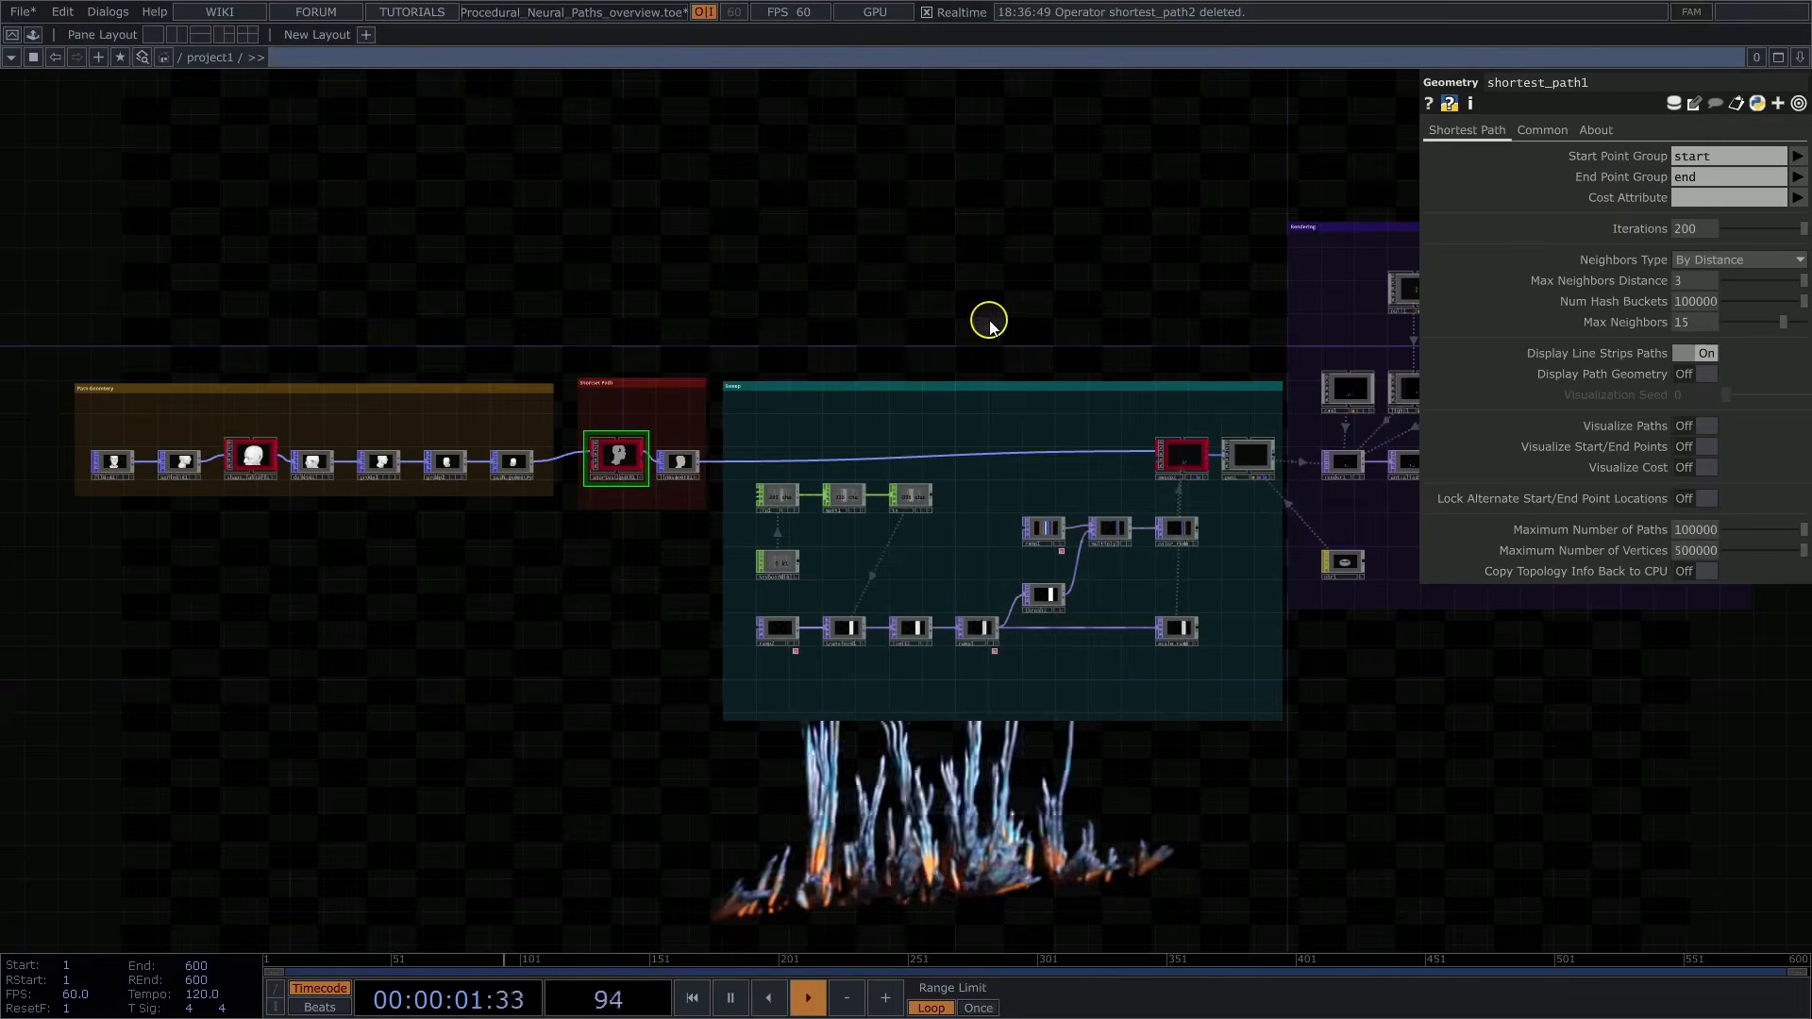
pyautogui.press('p')
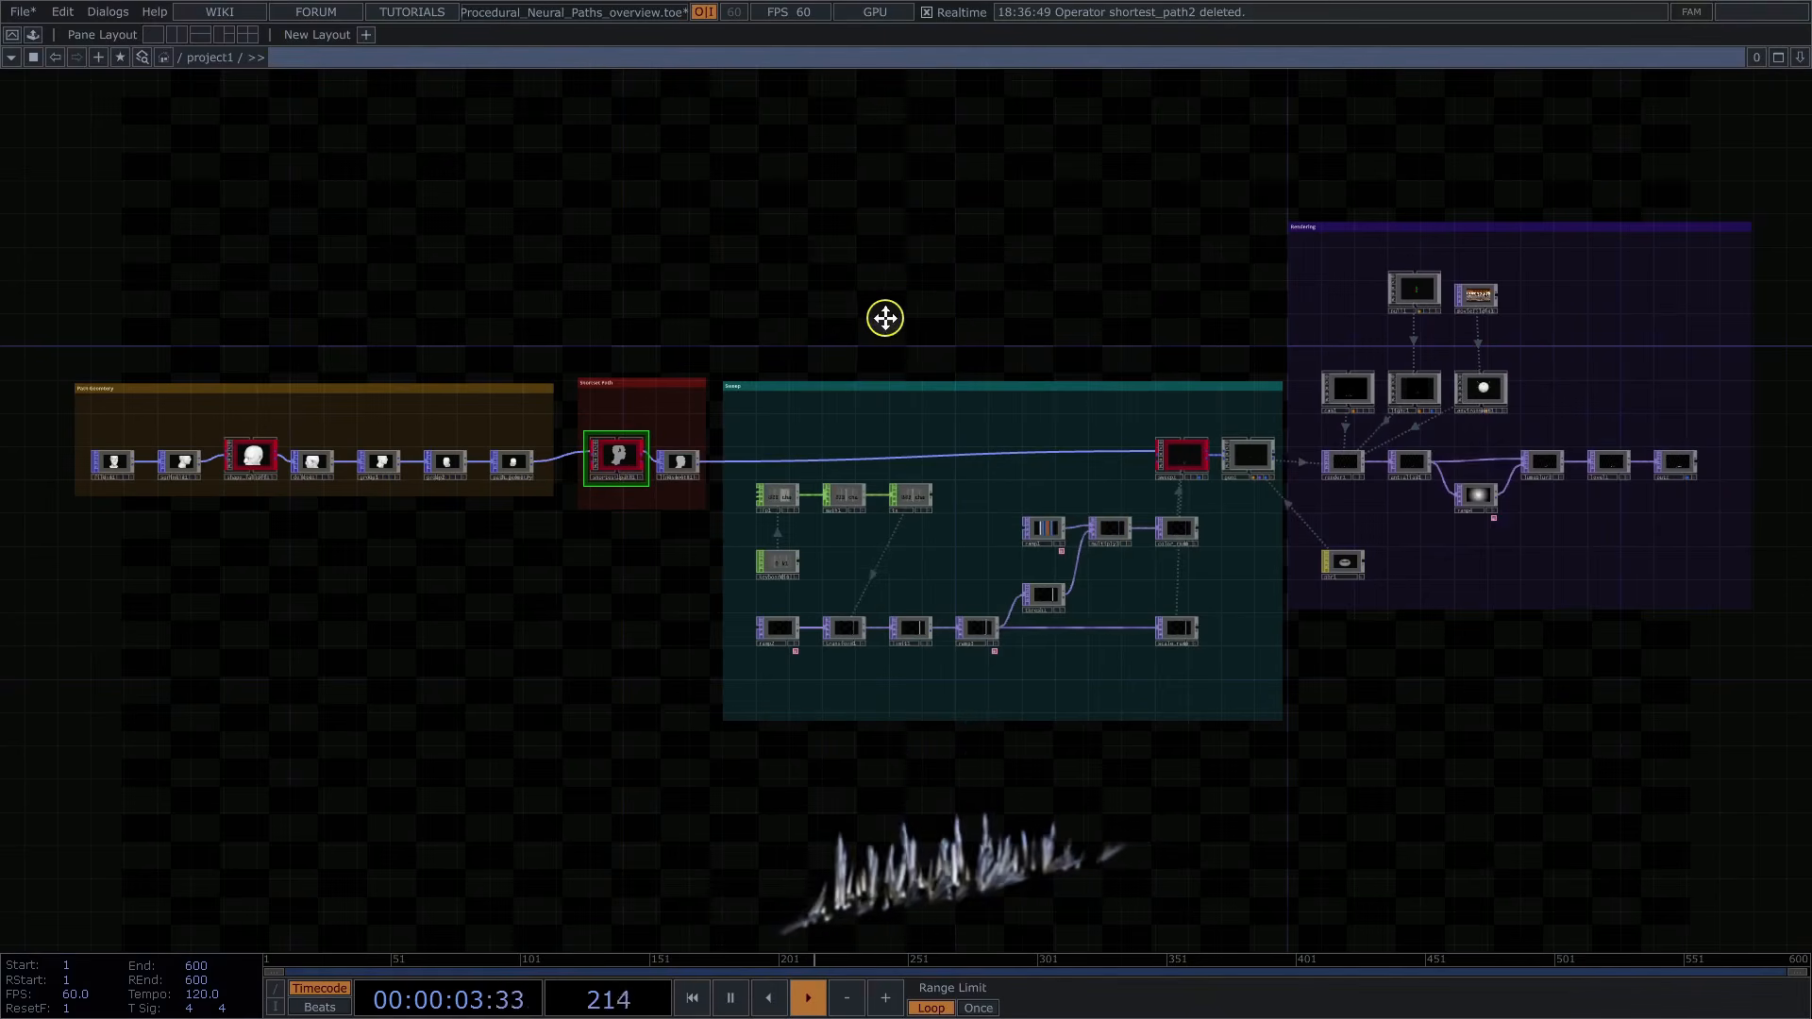
# Turn off the network background display of the last node in the Rendering group
pyautogui.moveTo(885, 318); pyautogui.dragTo(872, 318)
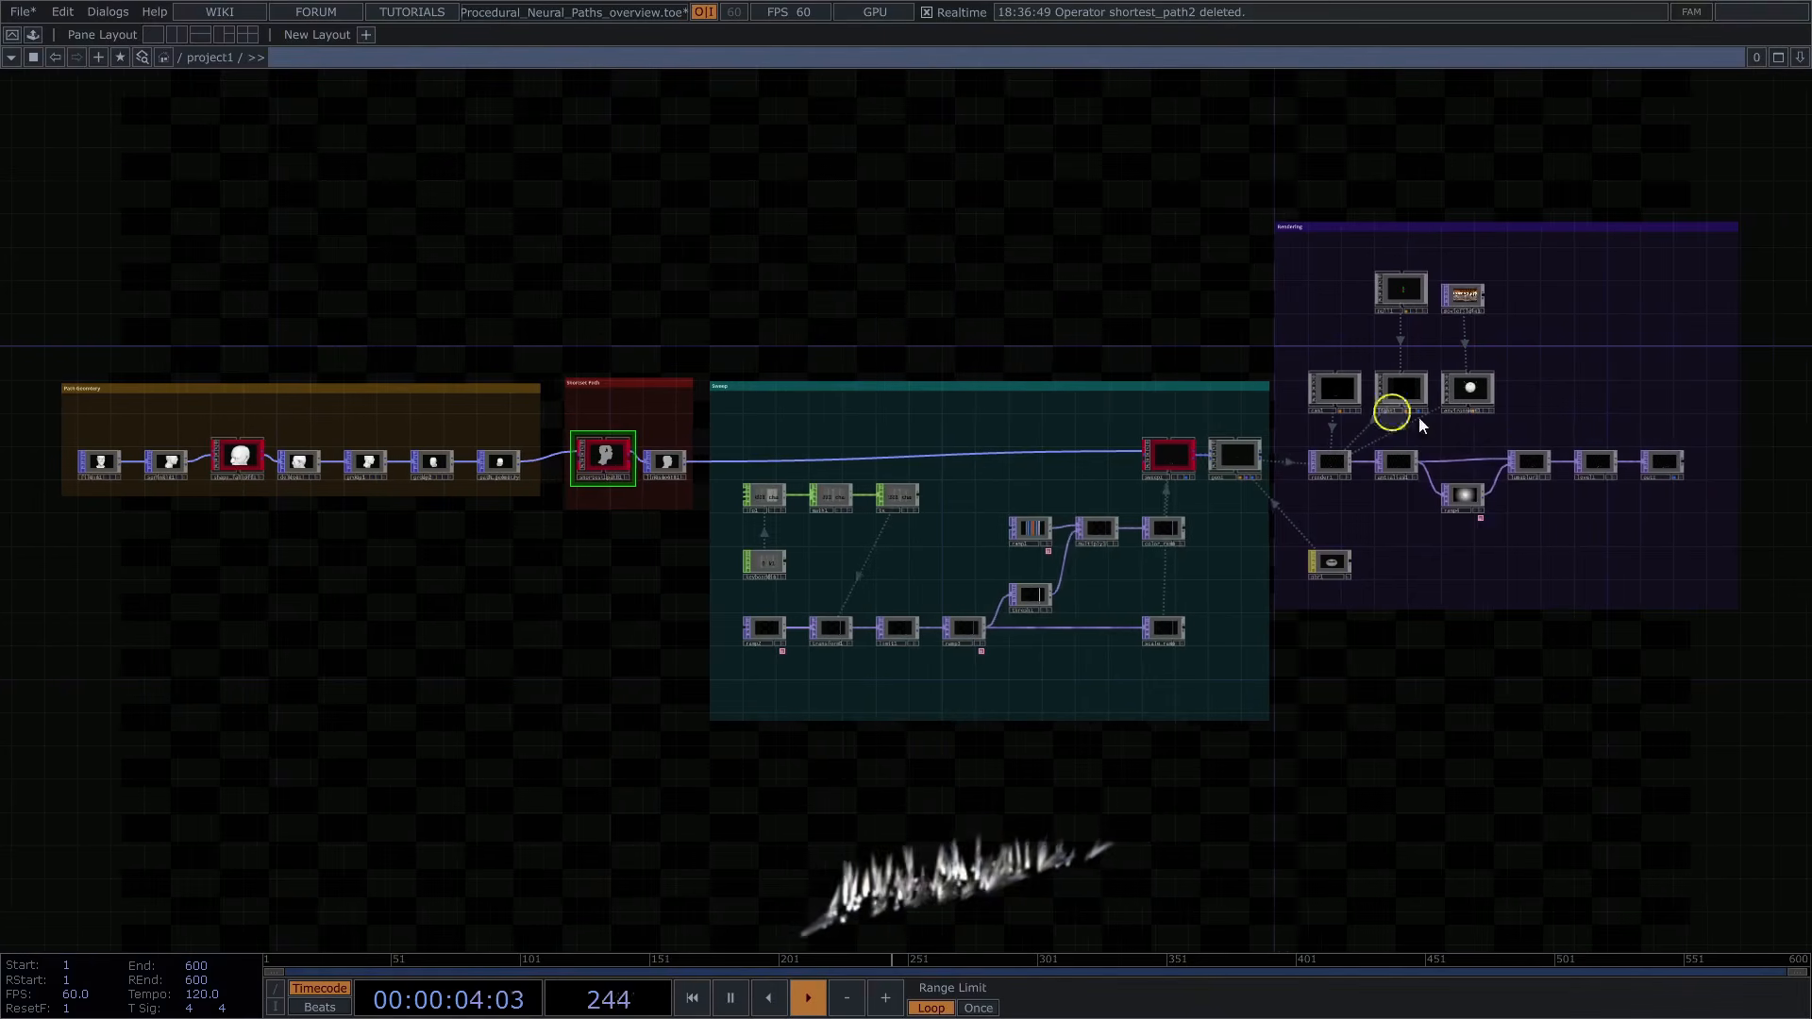
pyautogui.click(1676, 482)
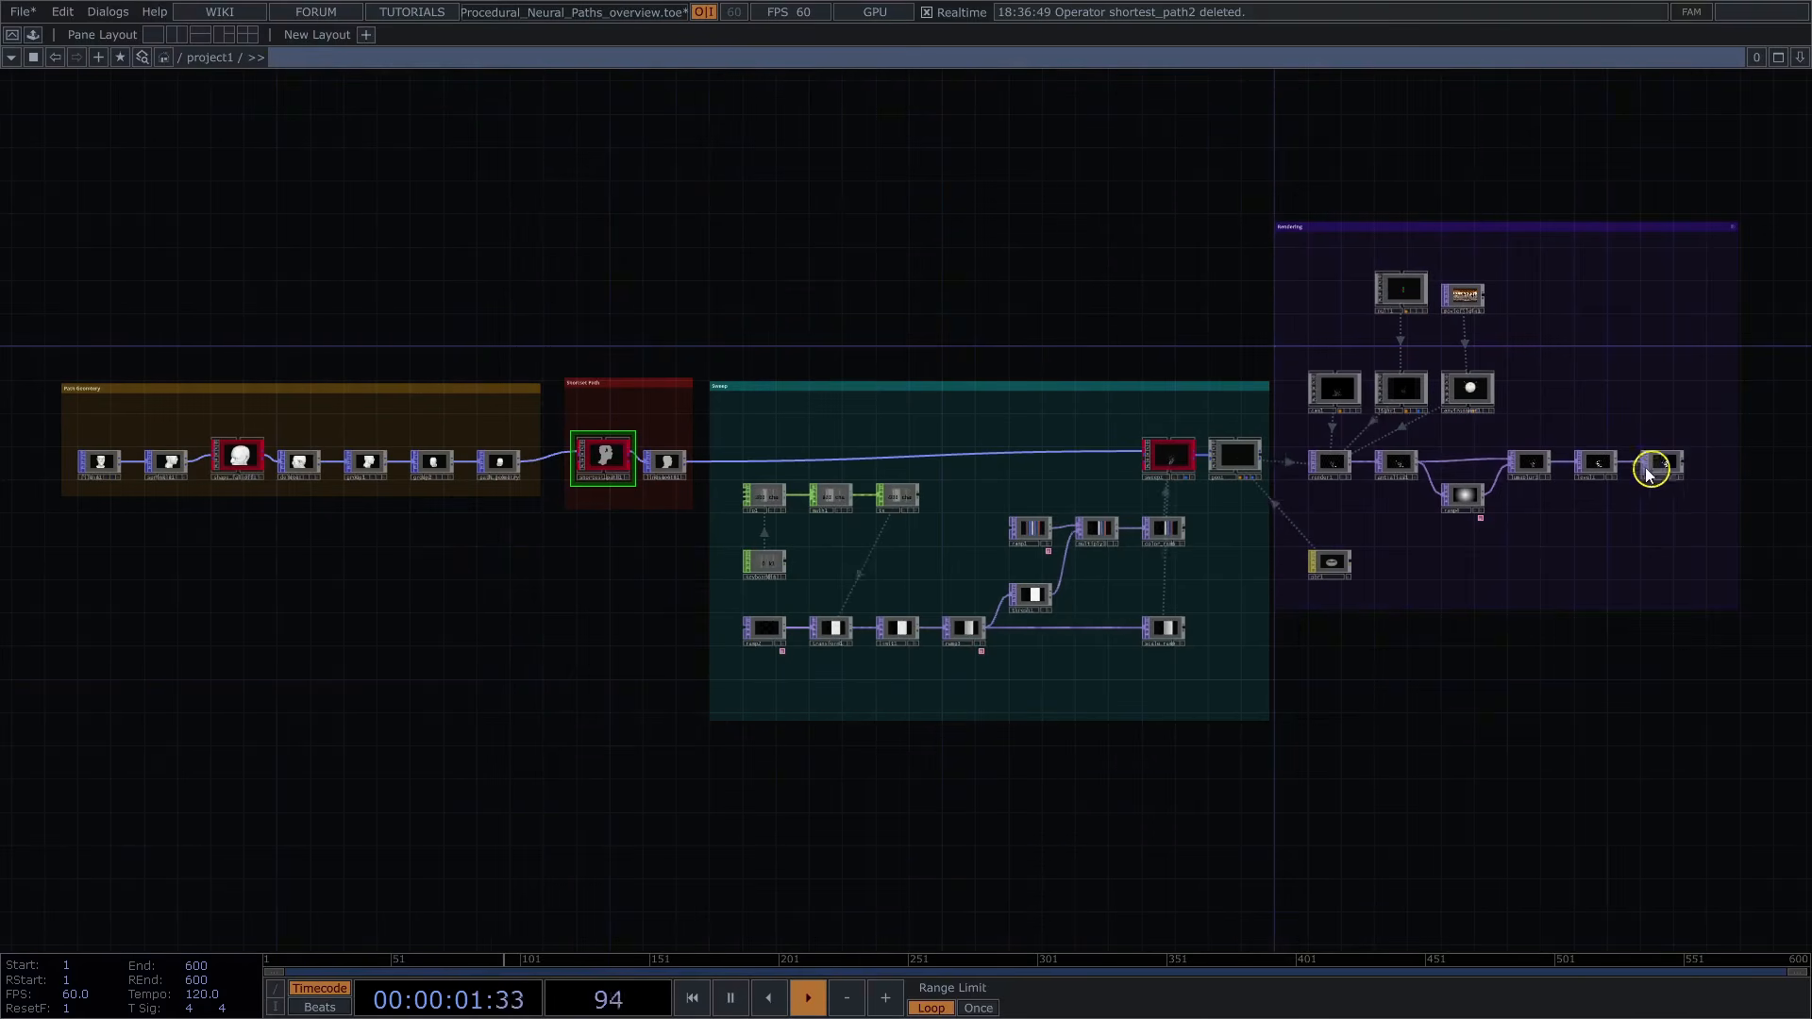
pyautogui.moveTo(724, 247); pyautogui.dragTo(722, 258)
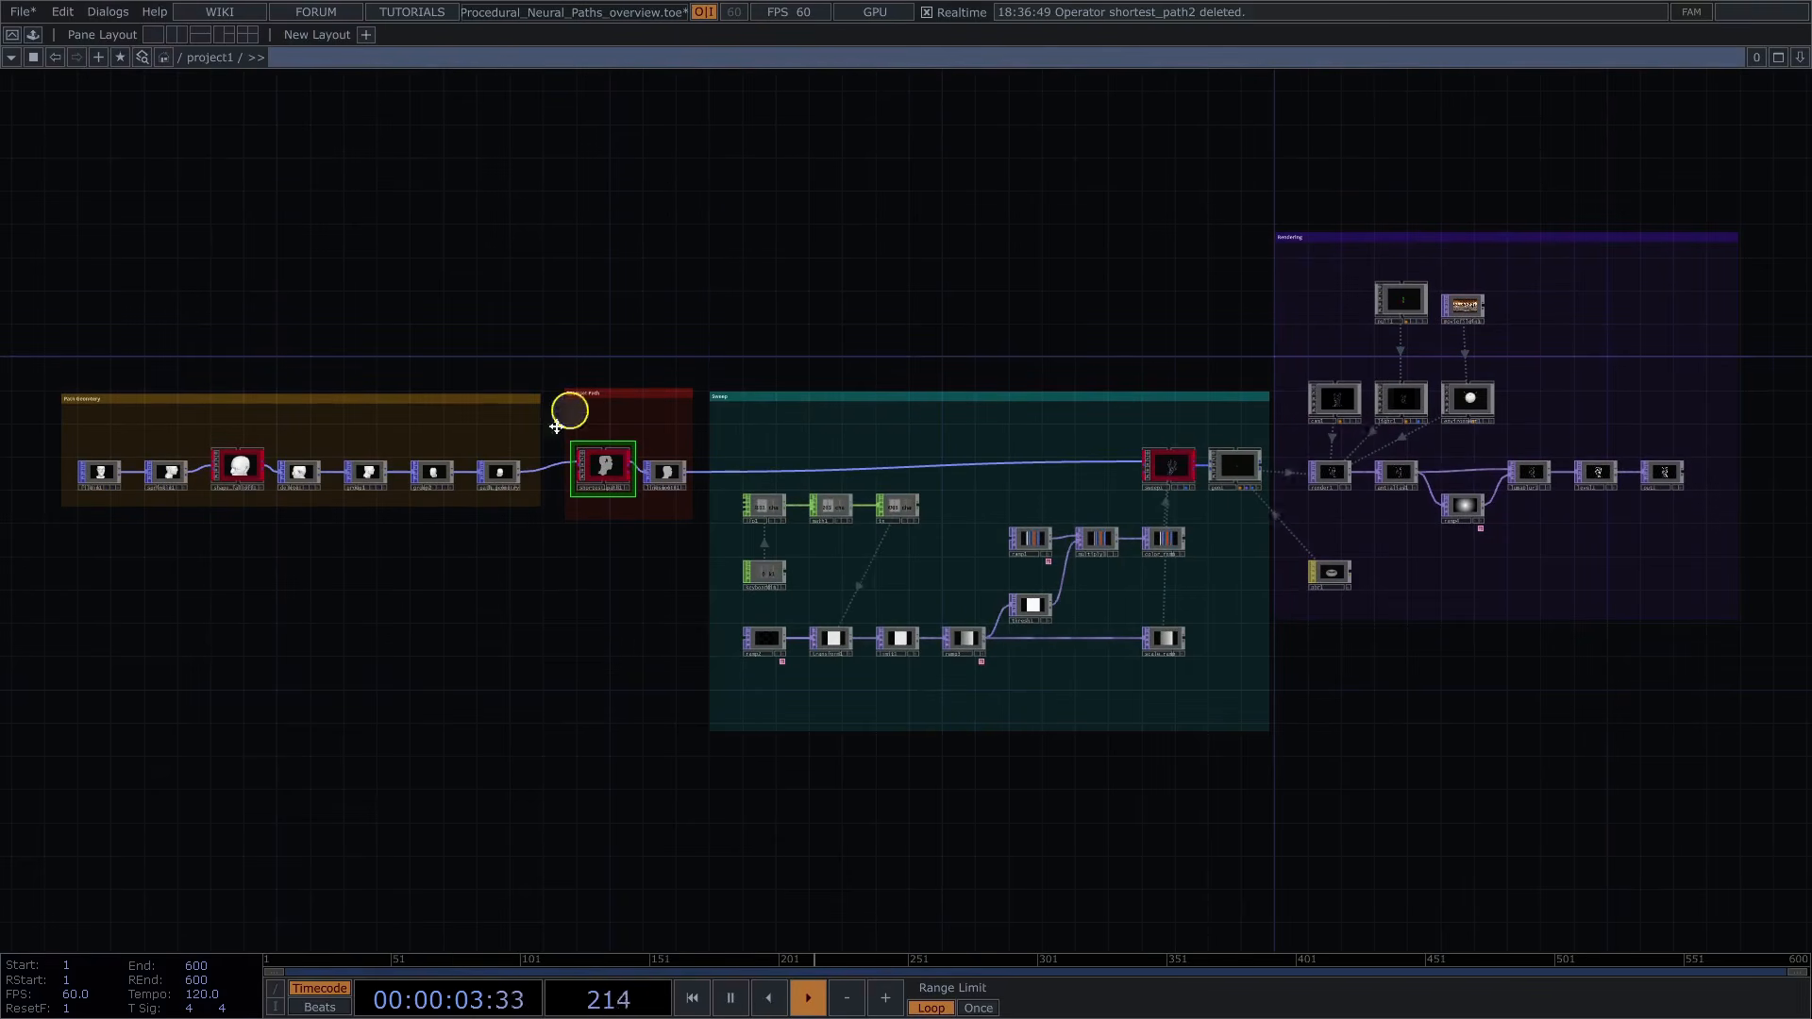
# Inspect the filein1 node in the Path Geometry group, viewing its parameters and its head.obj model from several angles
pyautogui.moveTo(218, 600); pyautogui.dragTo(550, 604, button='middle')
pyautogui.moveTo(553, 605); pyautogui.dragTo(935, 854)
pyautogui.moveTo(266, 199); pyautogui.dragTo(323, 304)
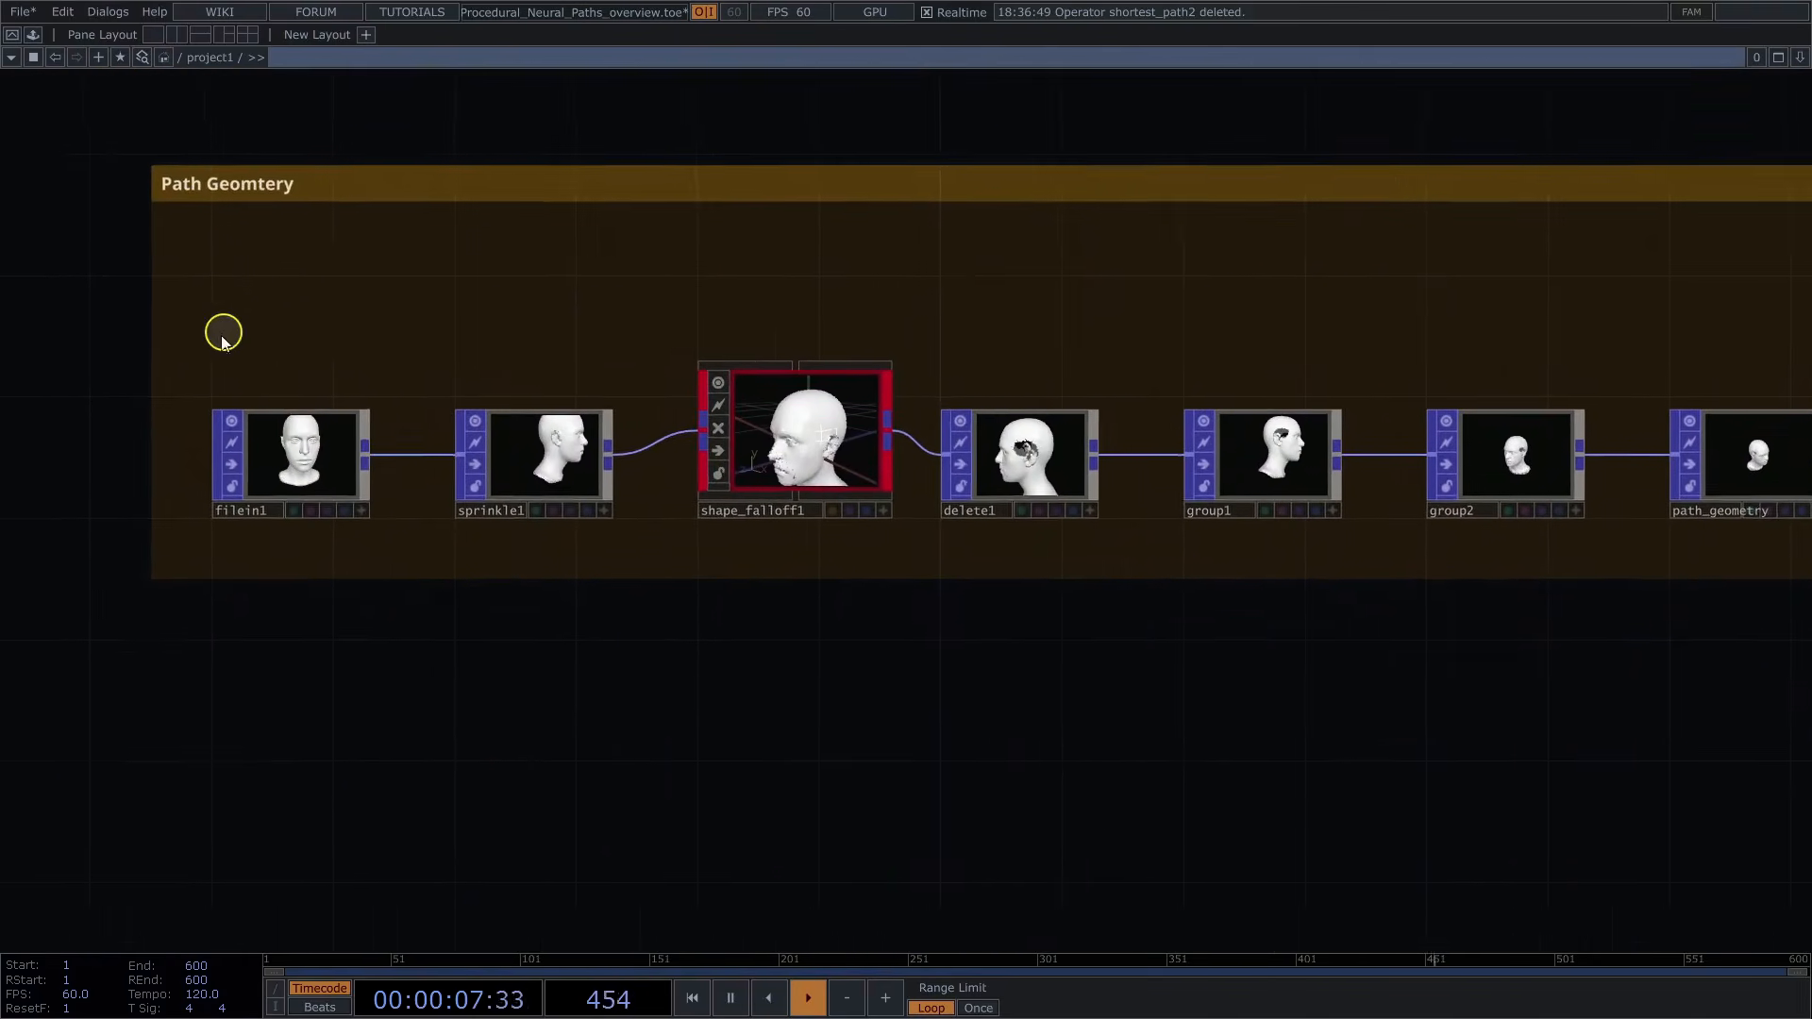
pyautogui.moveTo(223, 337); pyautogui.dragTo(326, 340, button='middle')
pyautogui.moveTo(316, 341); pyautogui.dragTo(312, 381)
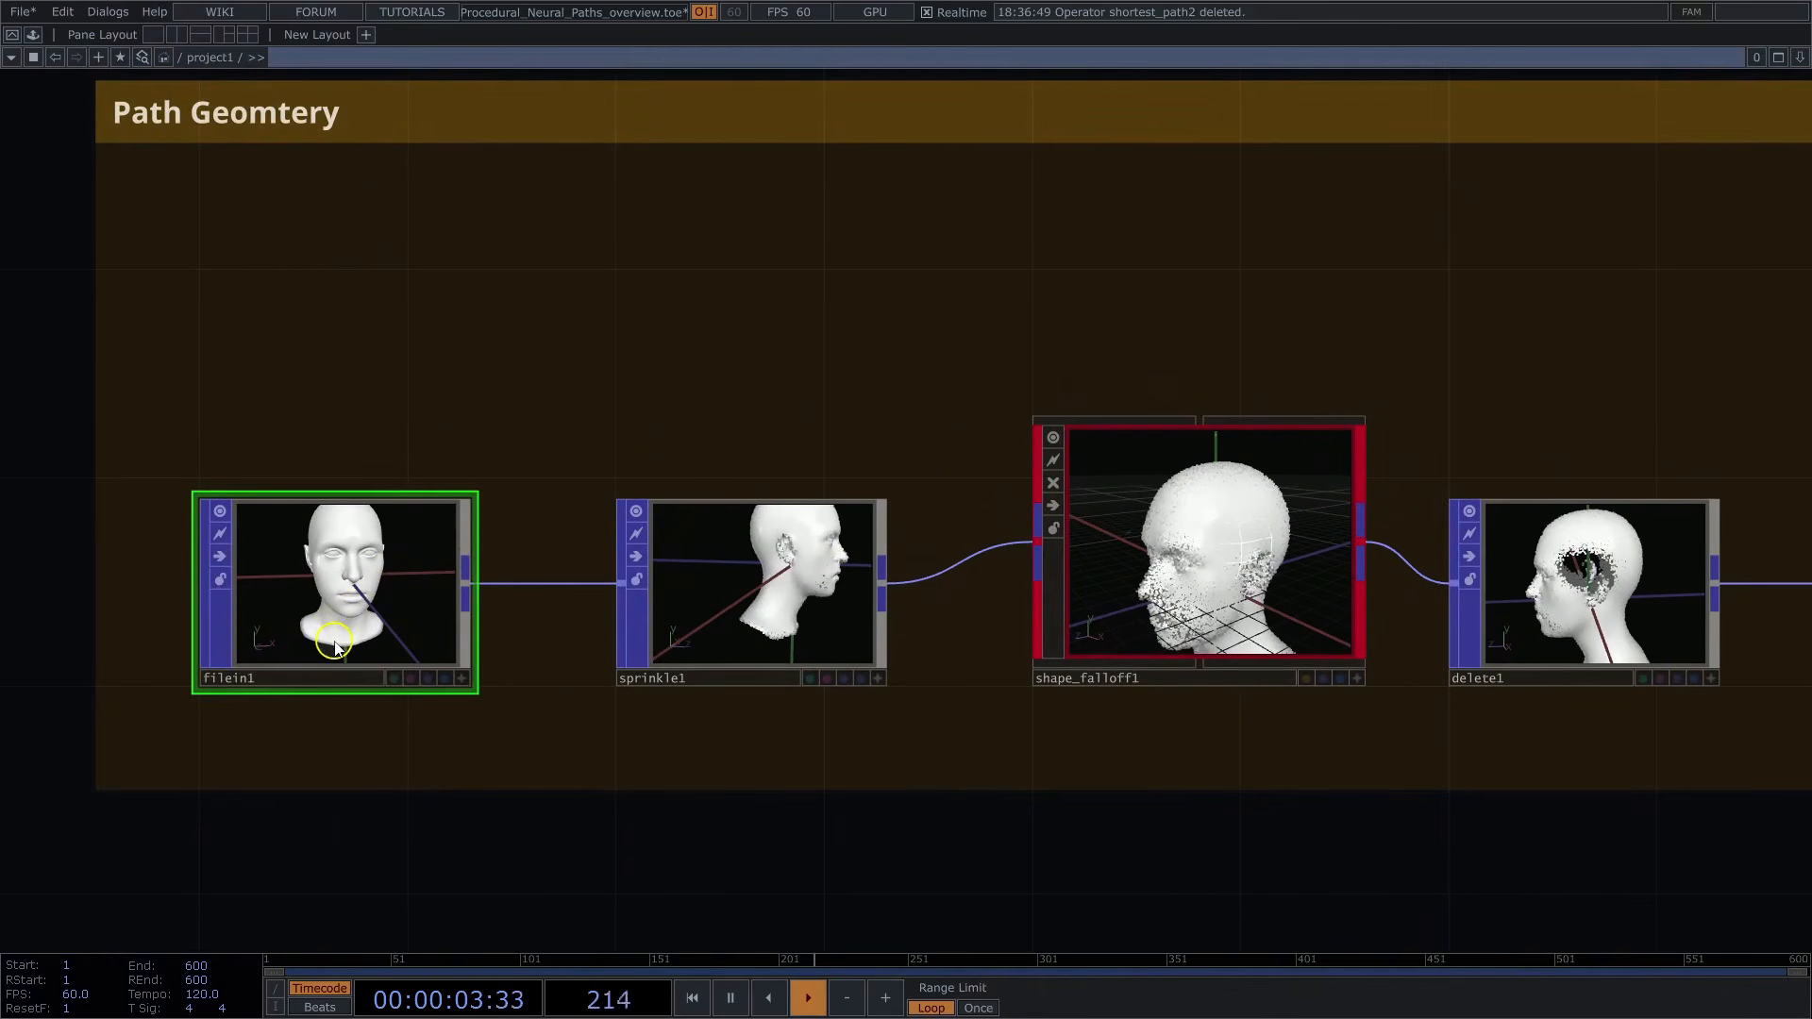
pyautogui.press('p')
pyautogui.click(462, 678)
pyautogui.moveTo(329, 591); pyautogui.dragTo(375, 615)
pyautogui.moveTo(277, 759); pyautogui.dragTo(379, 750, button='middle')
pyautogui.moveTo(383, 504); pyautogui.dragTo(382, 483, button='right')
pyautogui.moveTo(383, 483); pyautogui.dragTo(556, 595)
pyautogui.click(598, 628)
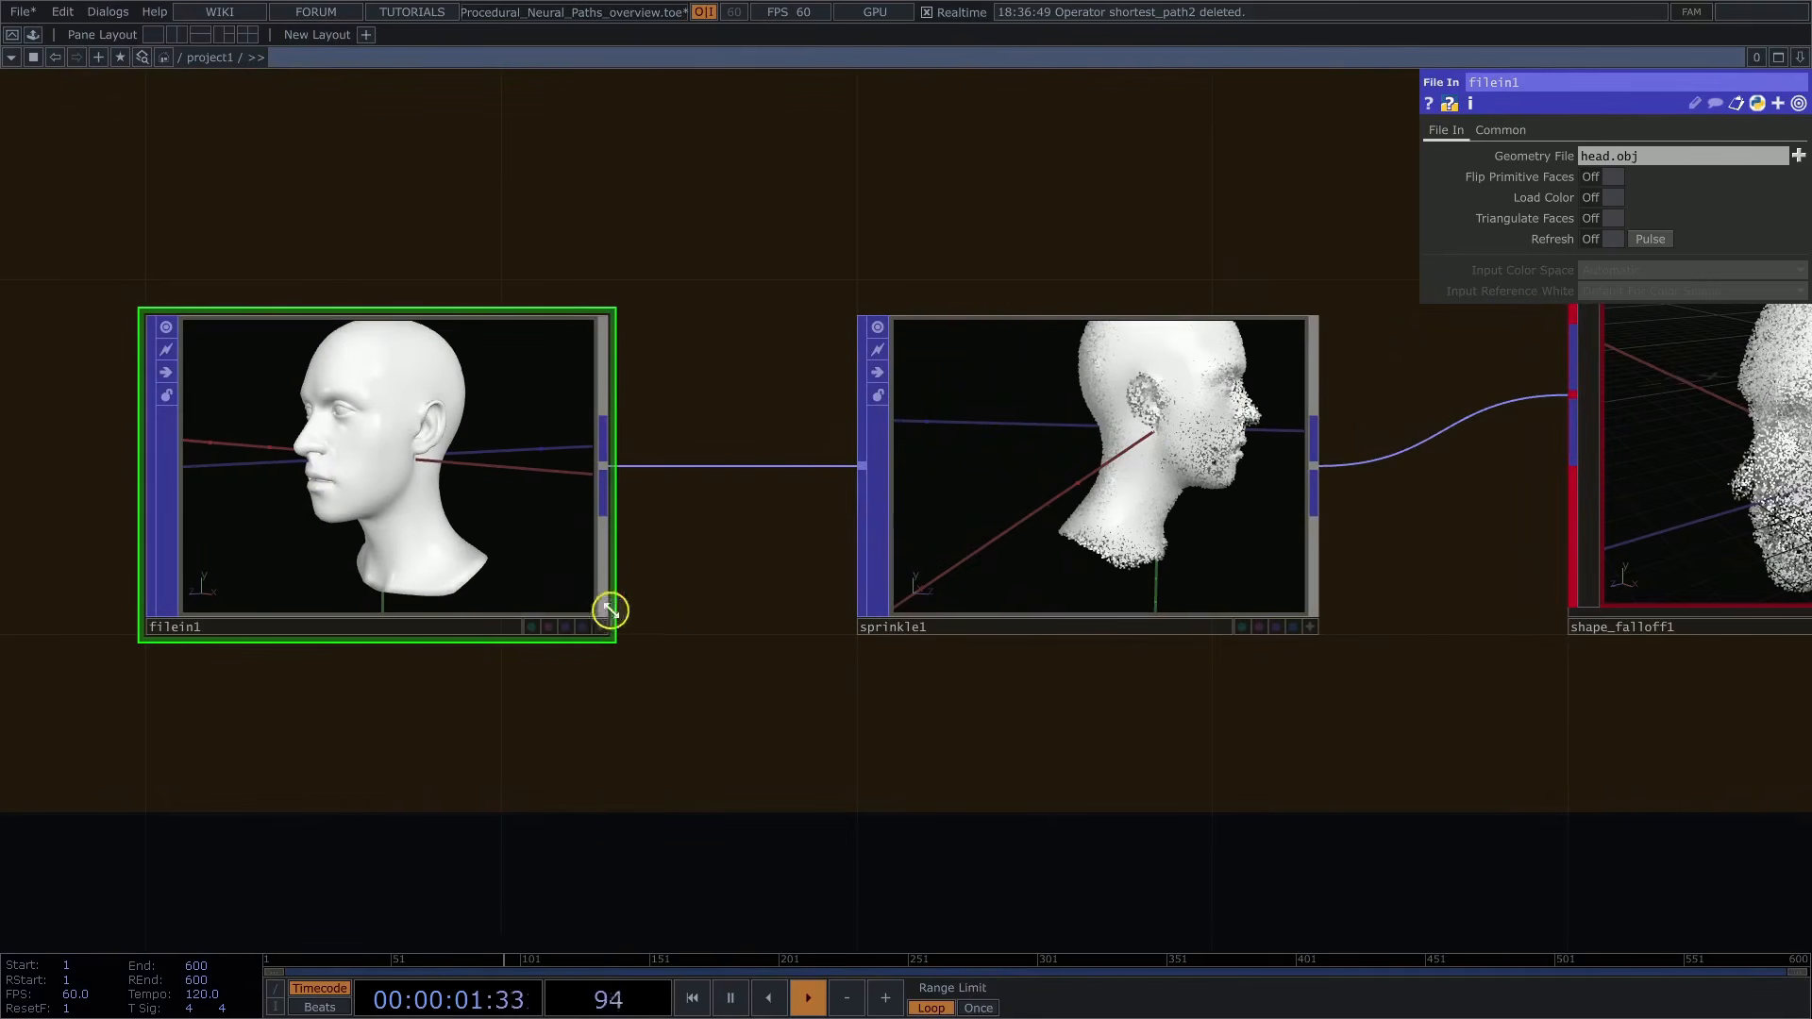
# Examine the points scattered over the head in the sprinkle1 viewer, both close up and from other angles
pyautogui.moveTo(1445, 687); pyautogui.dragTo(1264, 754)
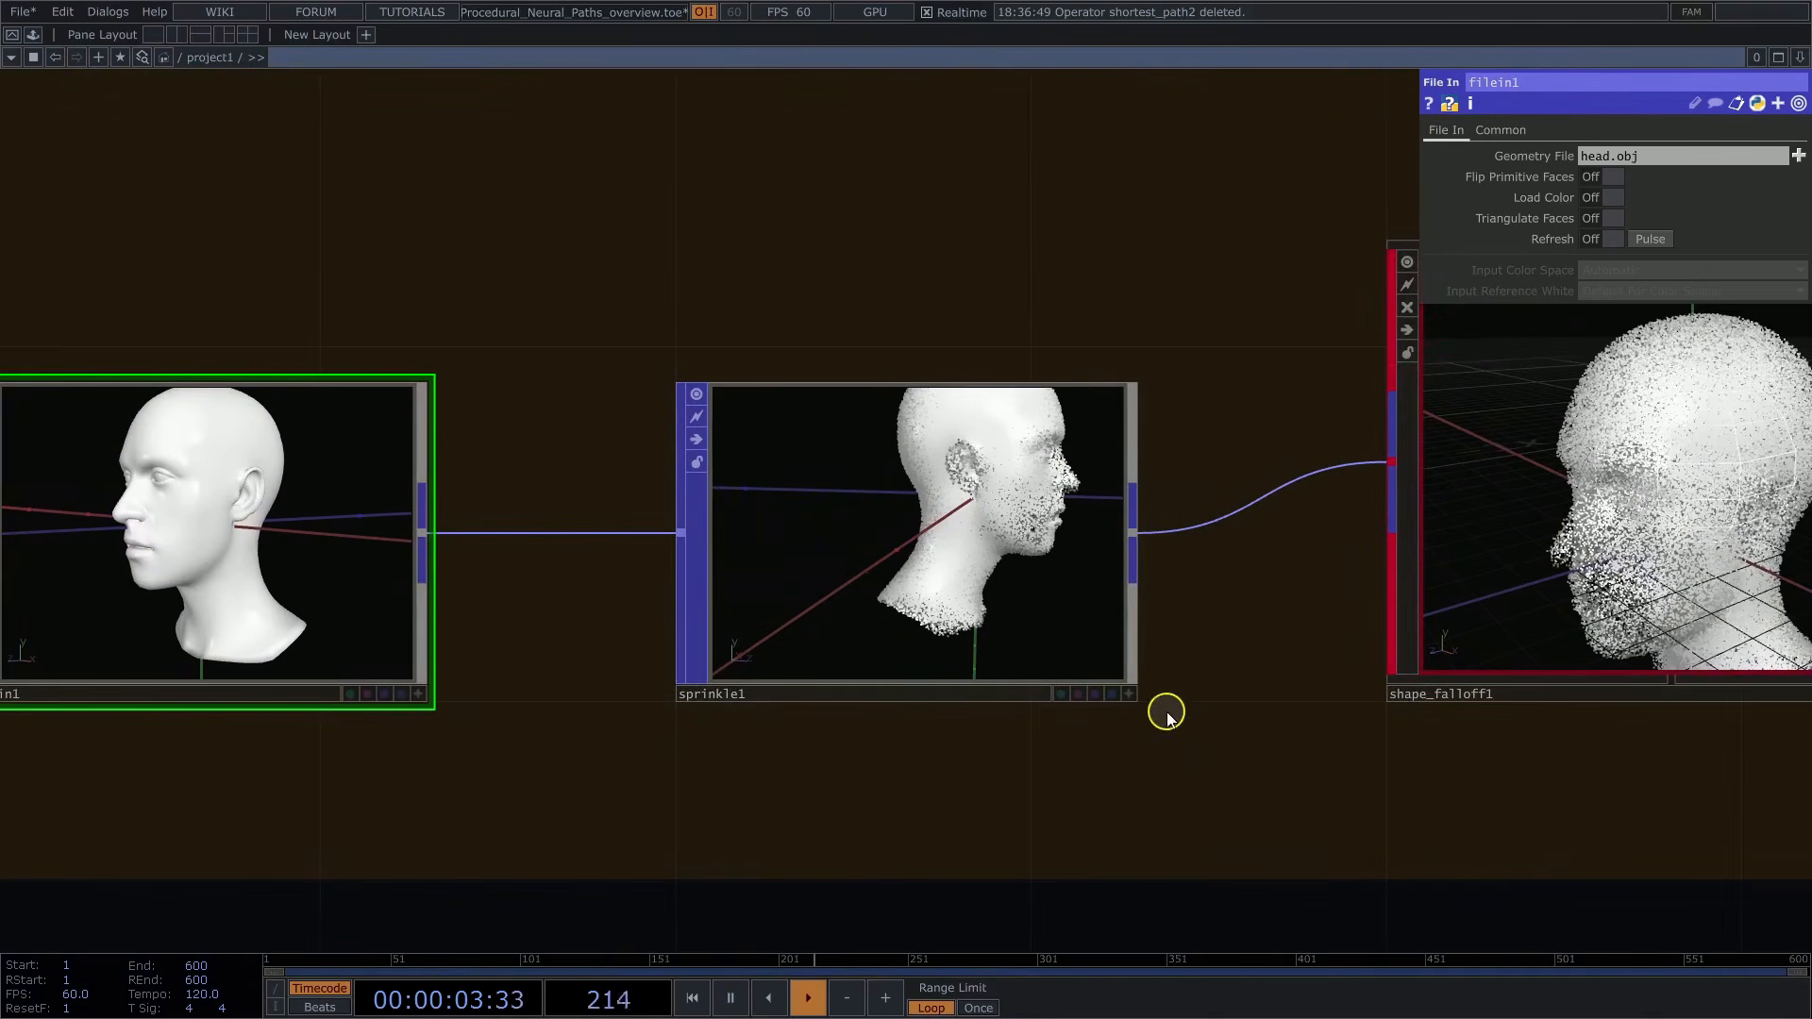
pyautogui.click(1128, 696)
pyautogui.scroll(10, 910, 567)
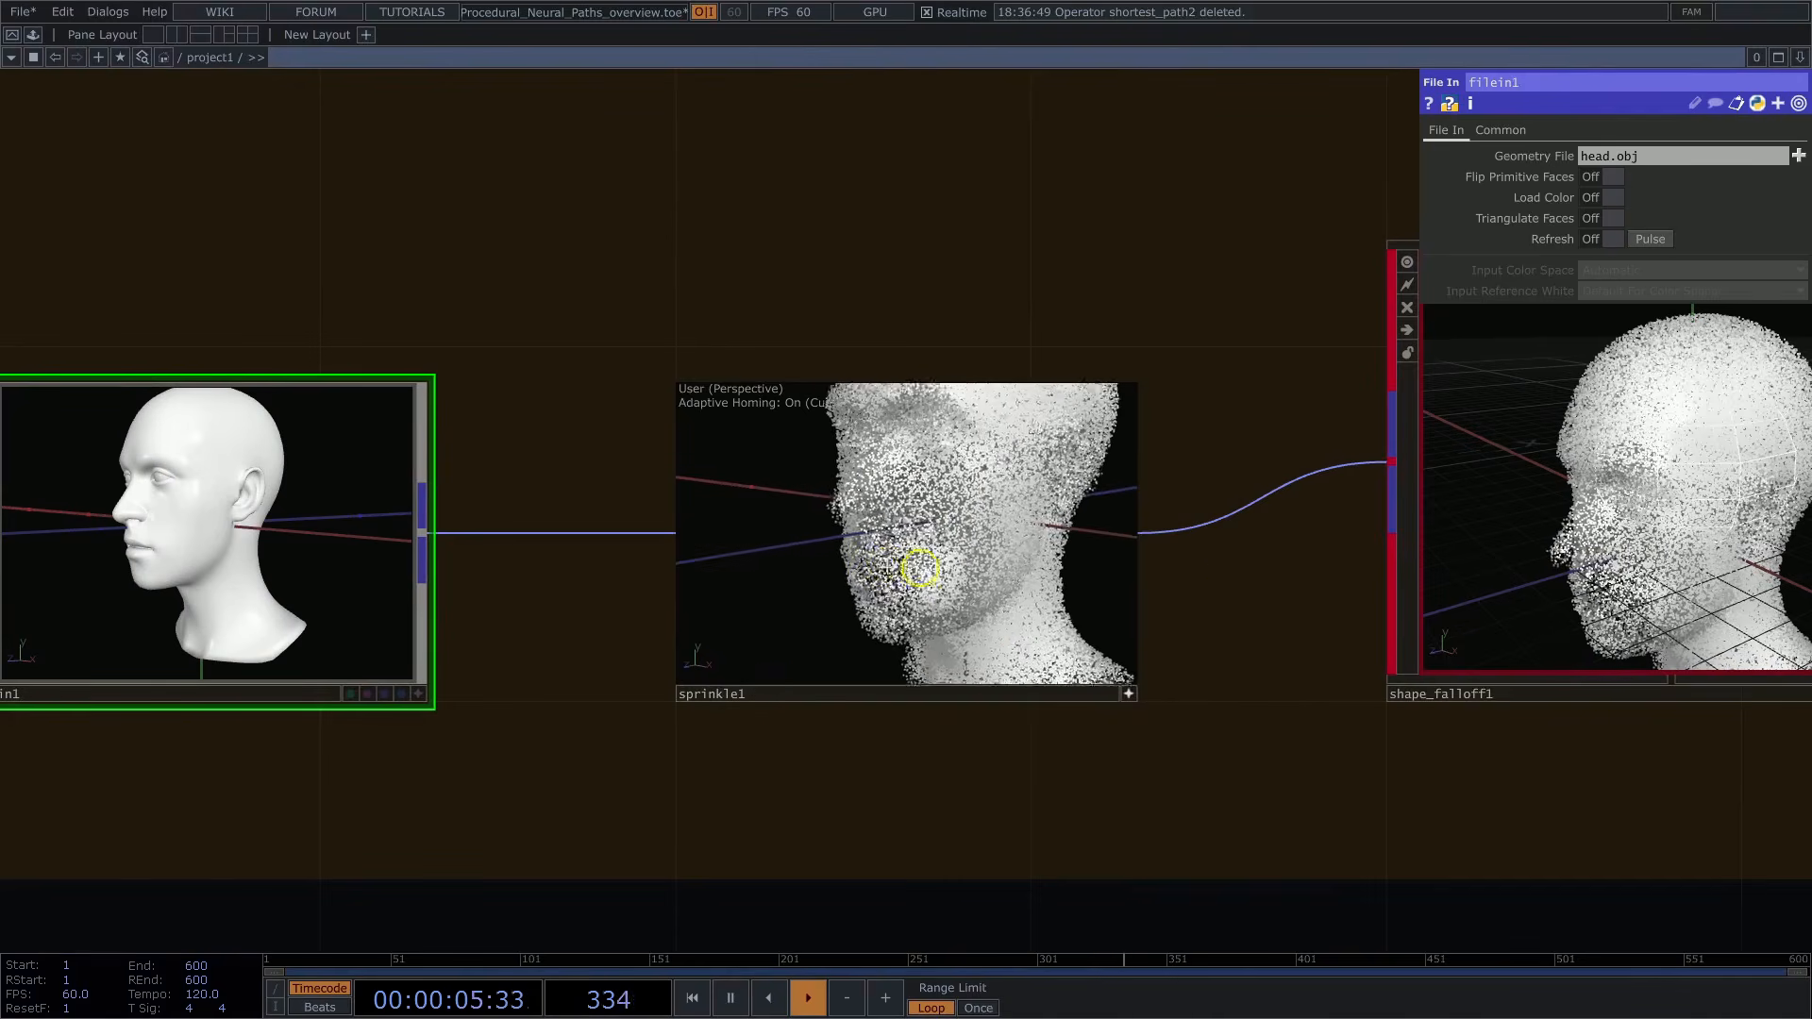
pyautogui.scroll(-10, 997, 548)
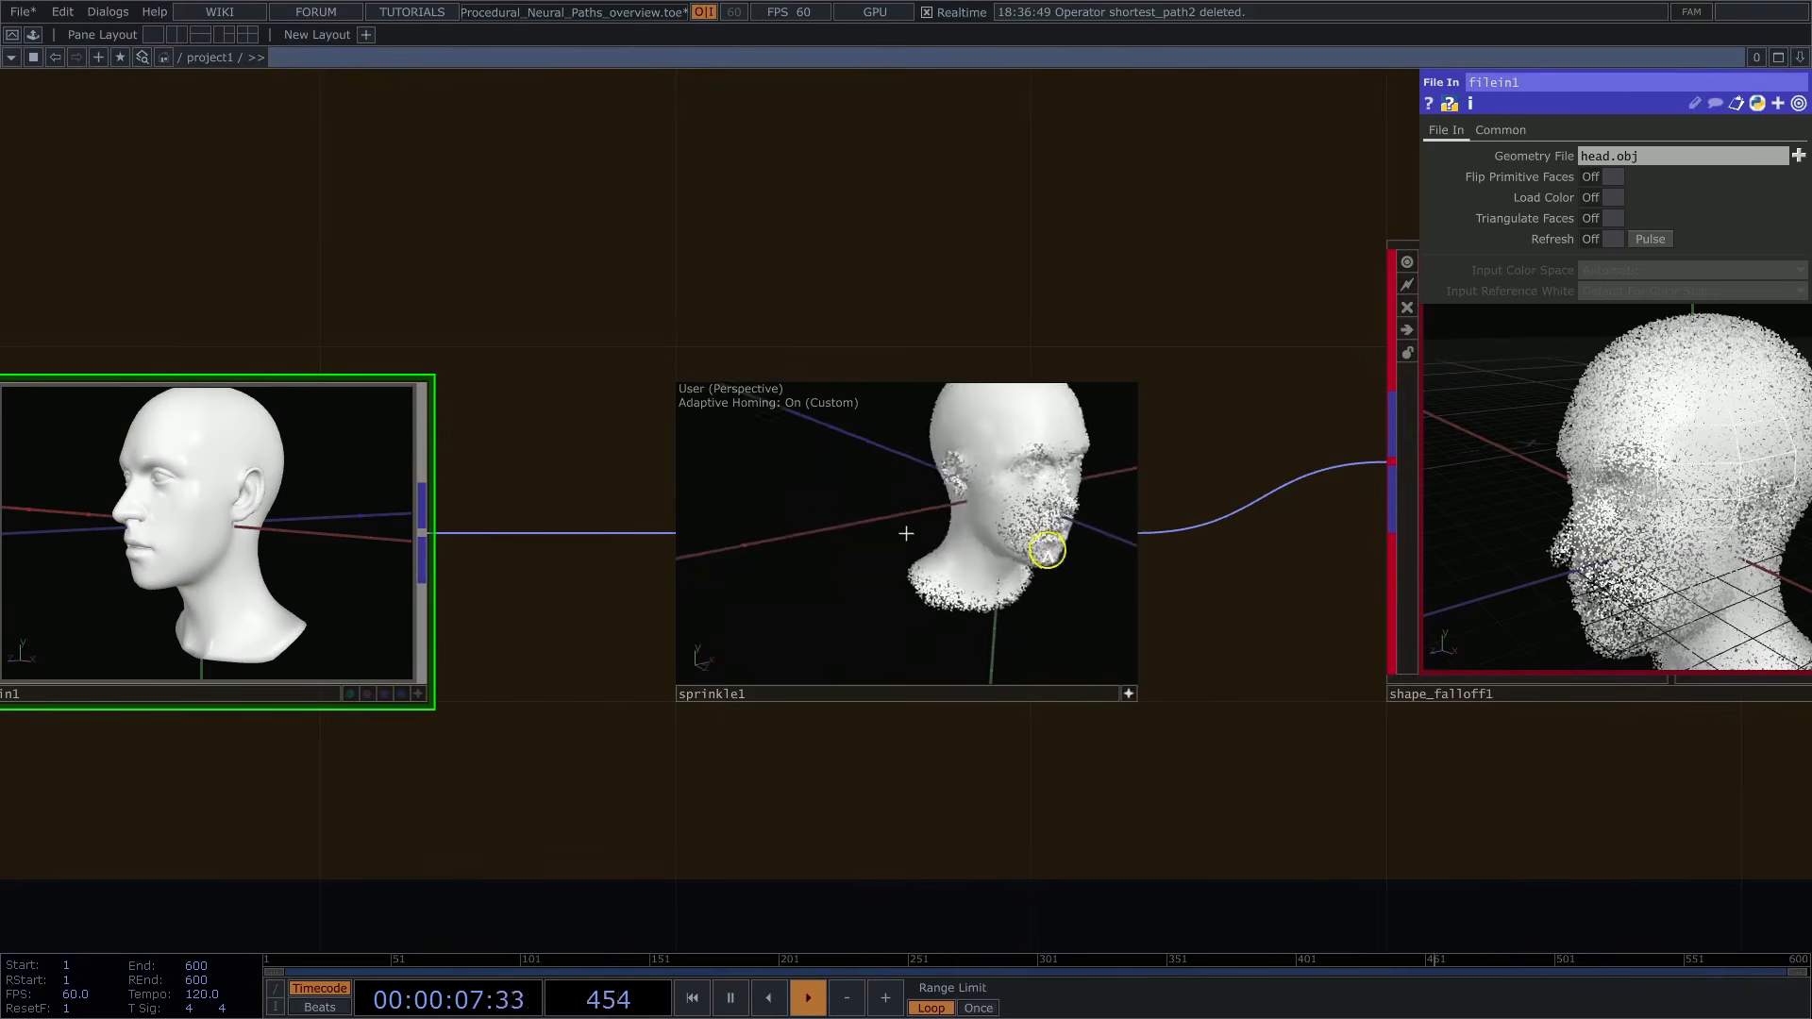
pyautogui.click(1130, 696)
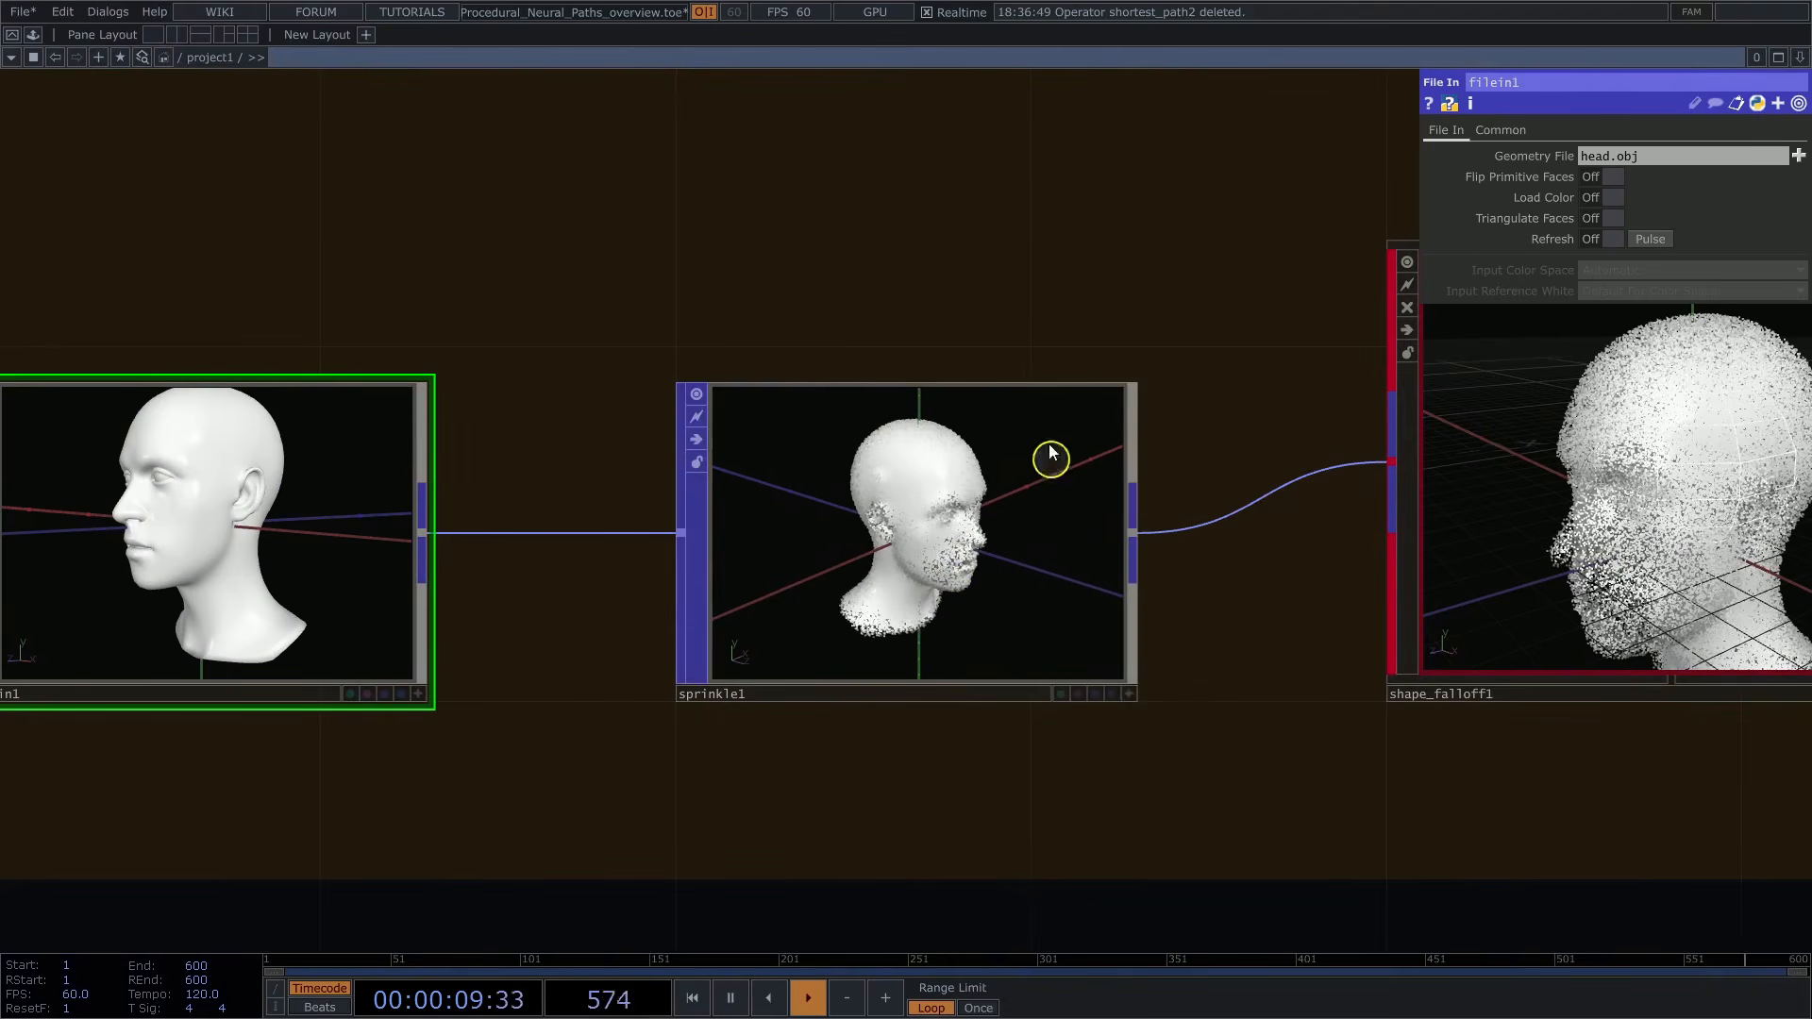
# Temporarily preview the falloff of shape_falloff1 with the Heatmap ramp, view it around the head, and disable the preview again
pyautogui.moveTo(909, 307); pyautogui.dragTo(262, 338)
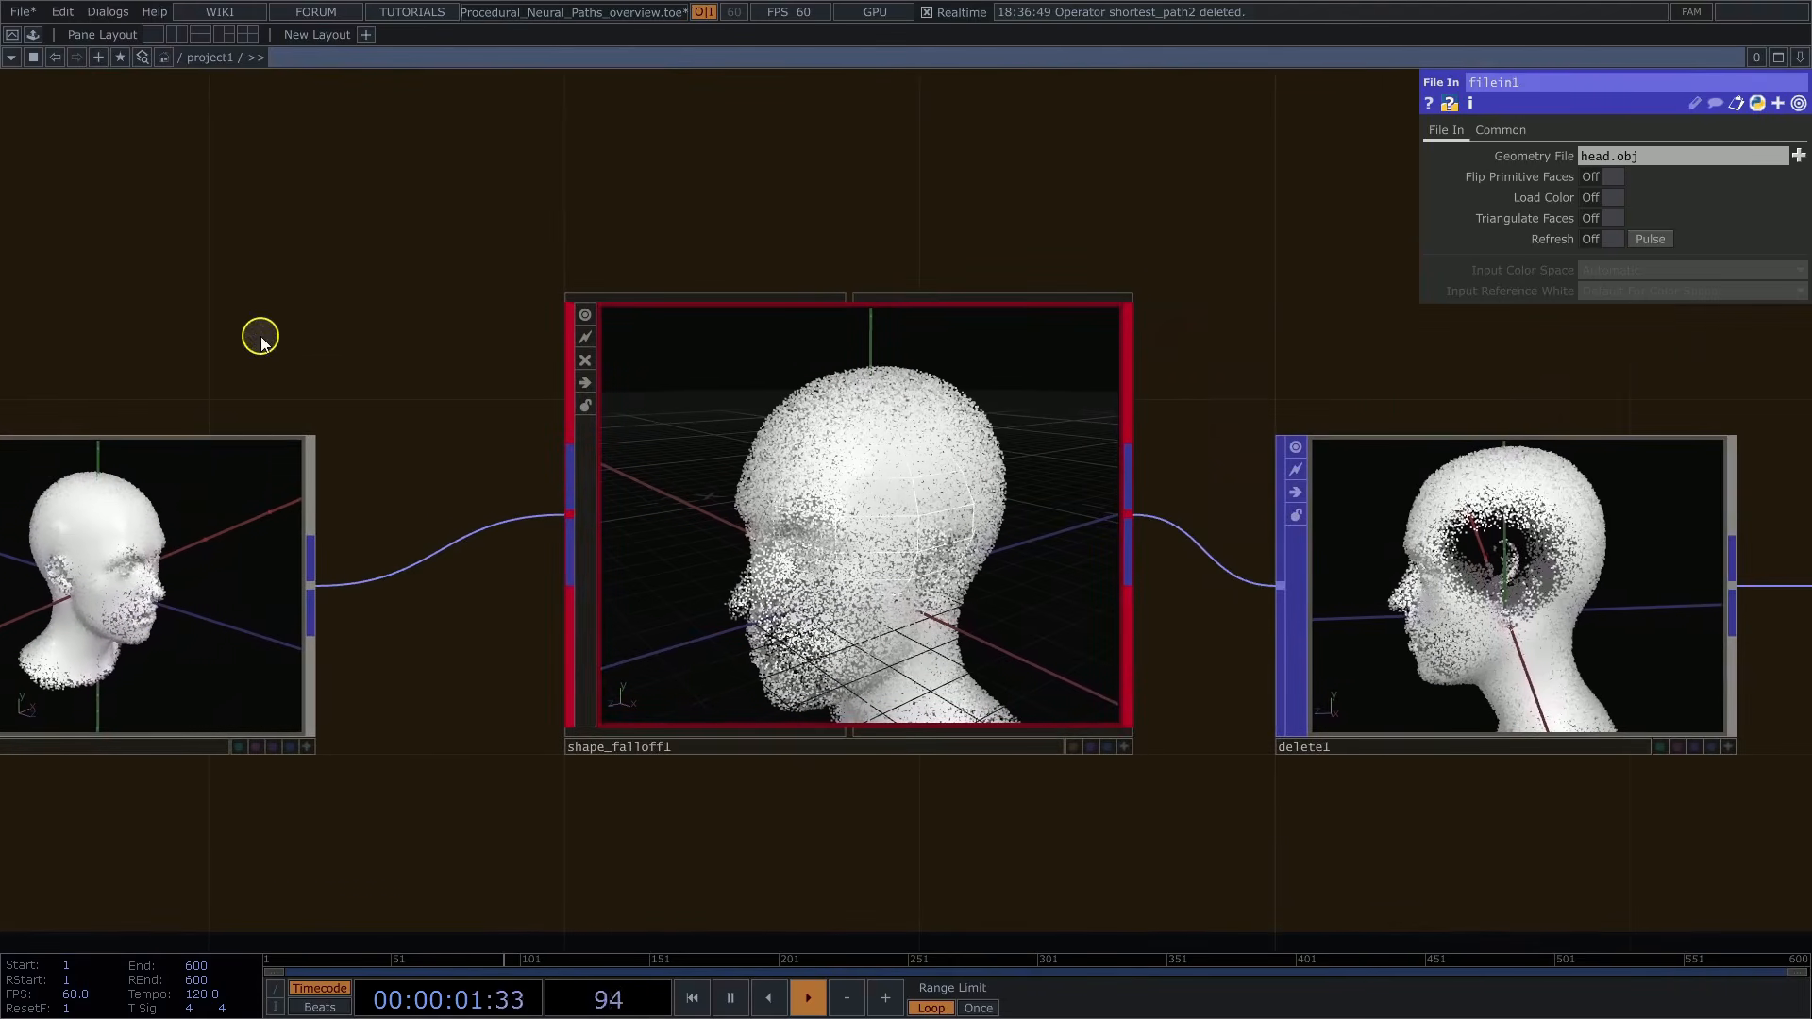
pyautogui.click(988, 472)
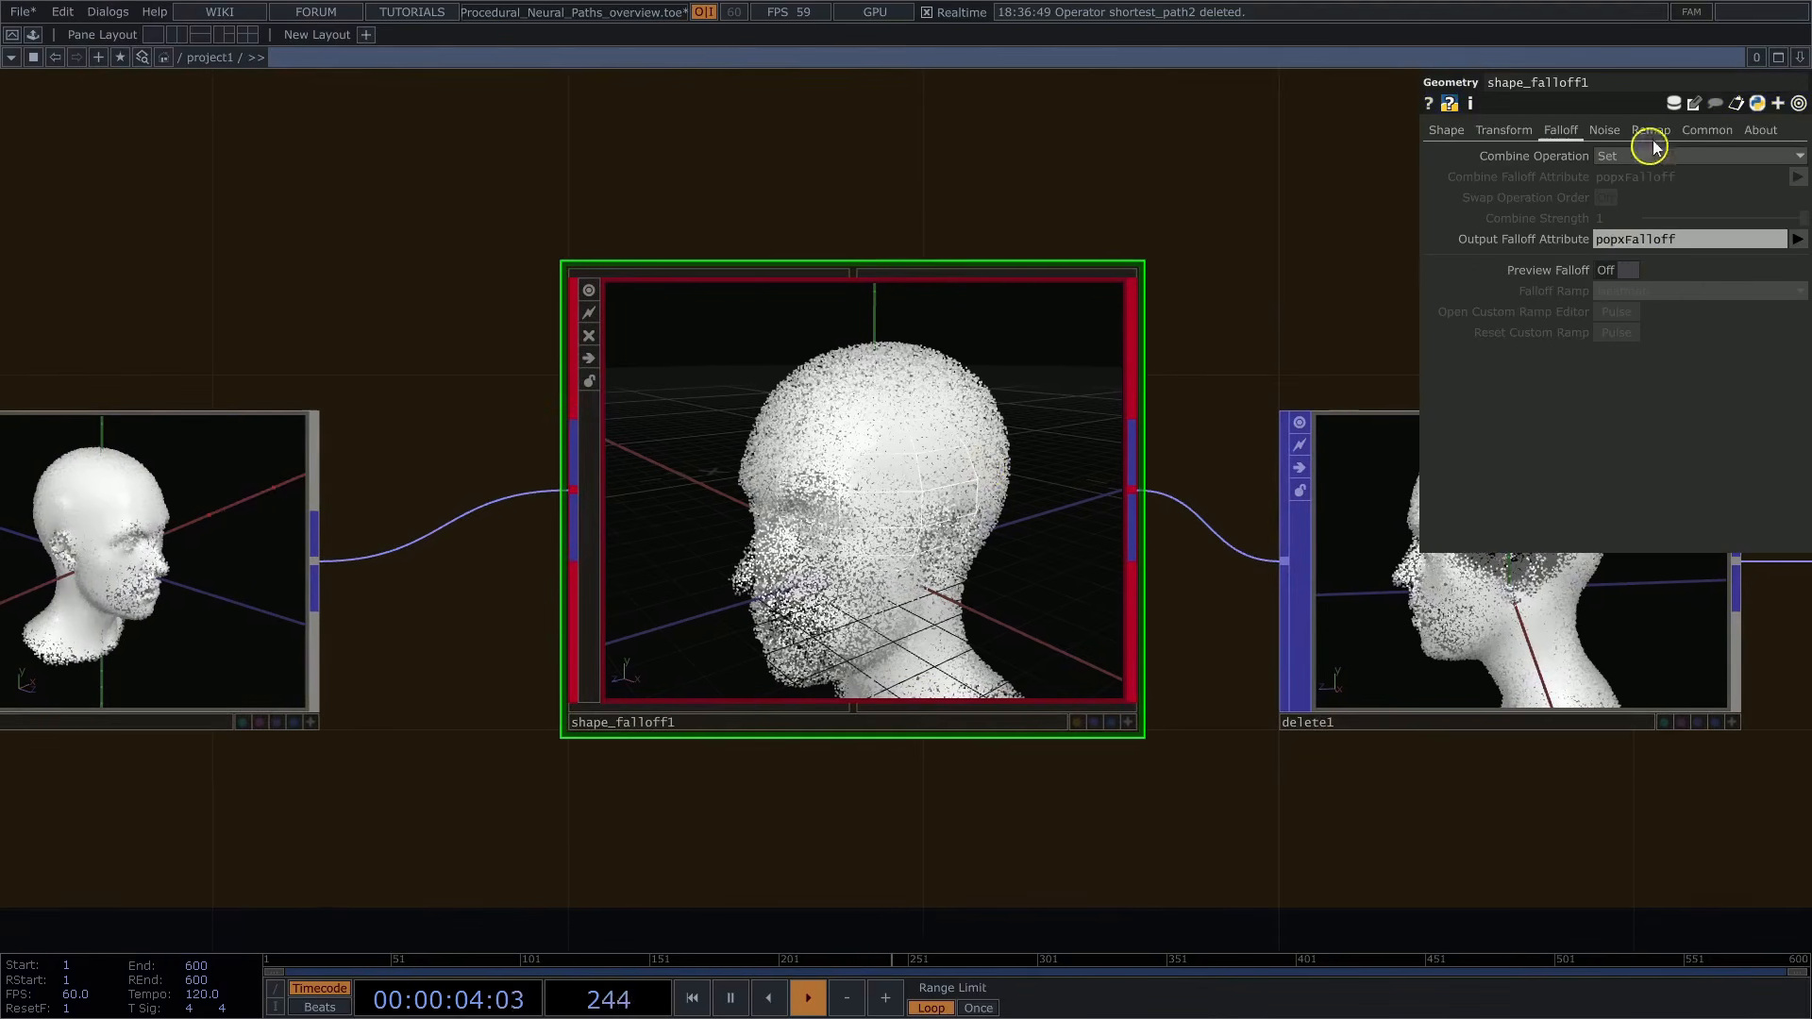
pyautogui.click(1628, 271)
pyautogui.click(1129, 721)
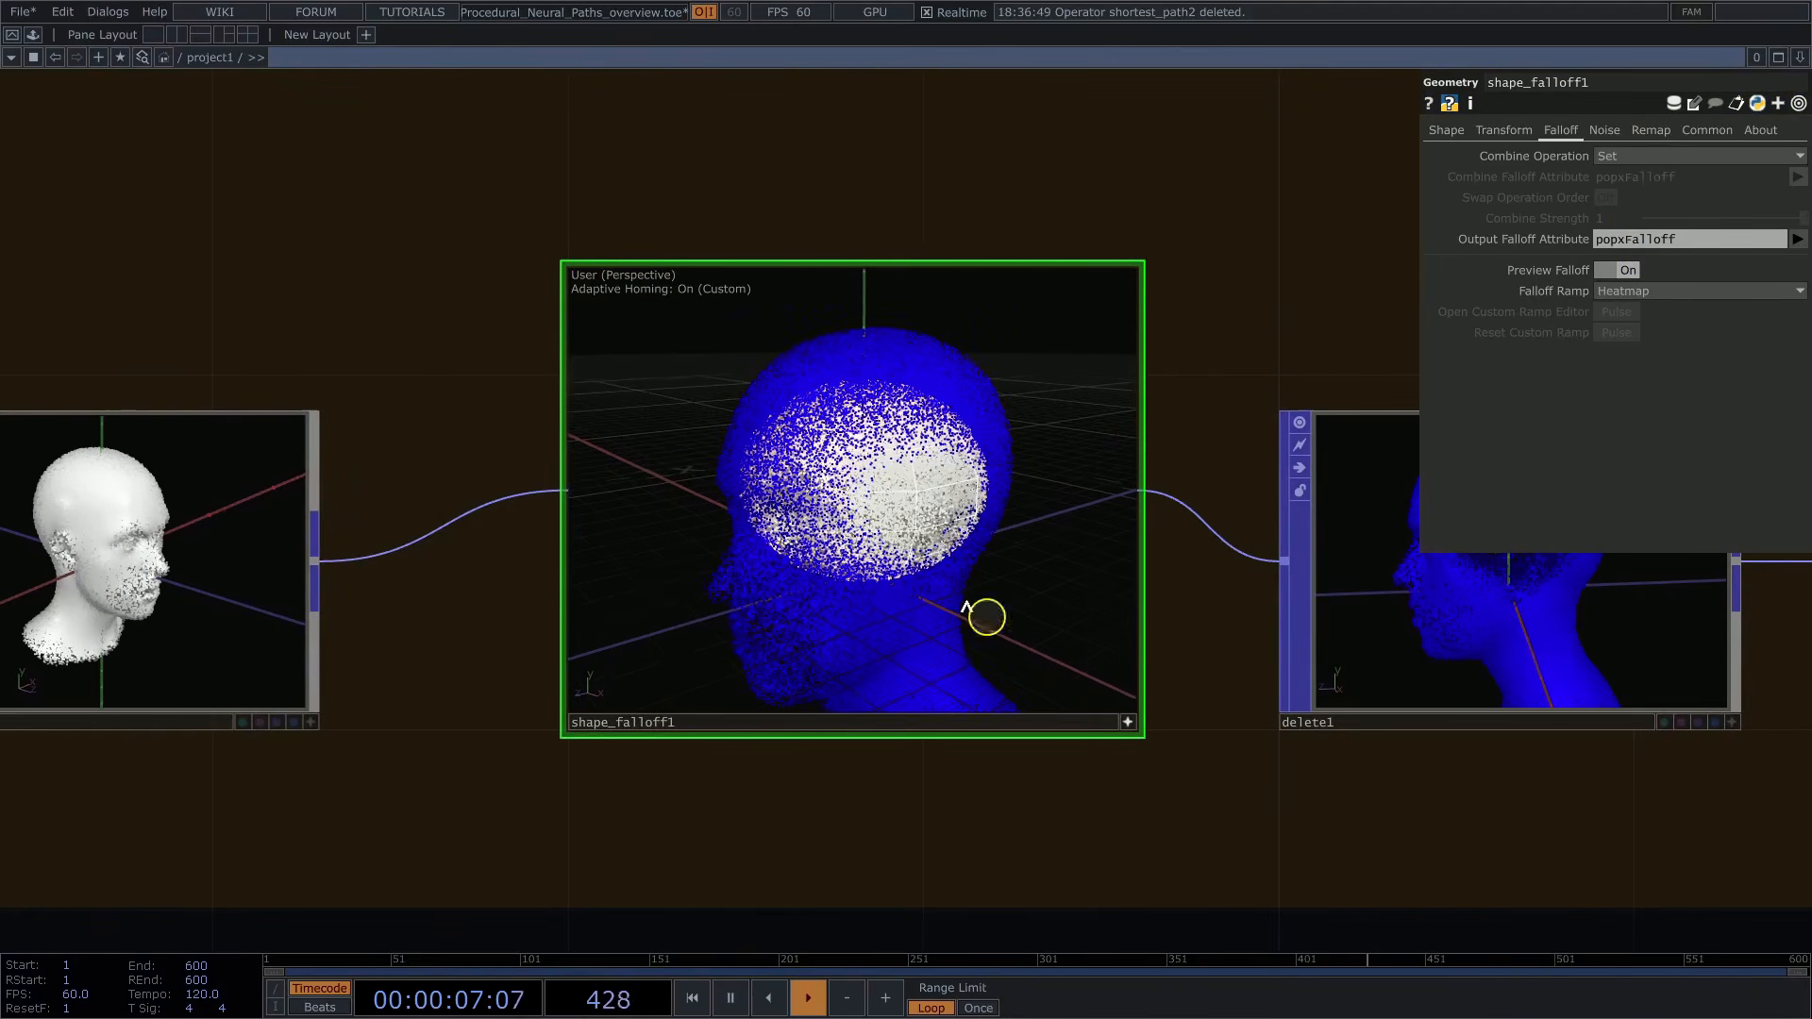
pyautogui.moveTo(982, 615); pyautogui.dragTo(1046, 475)
pyautogui.scroll(3, 835, 458)
pyautogui.scroll(-3, 920, 503)
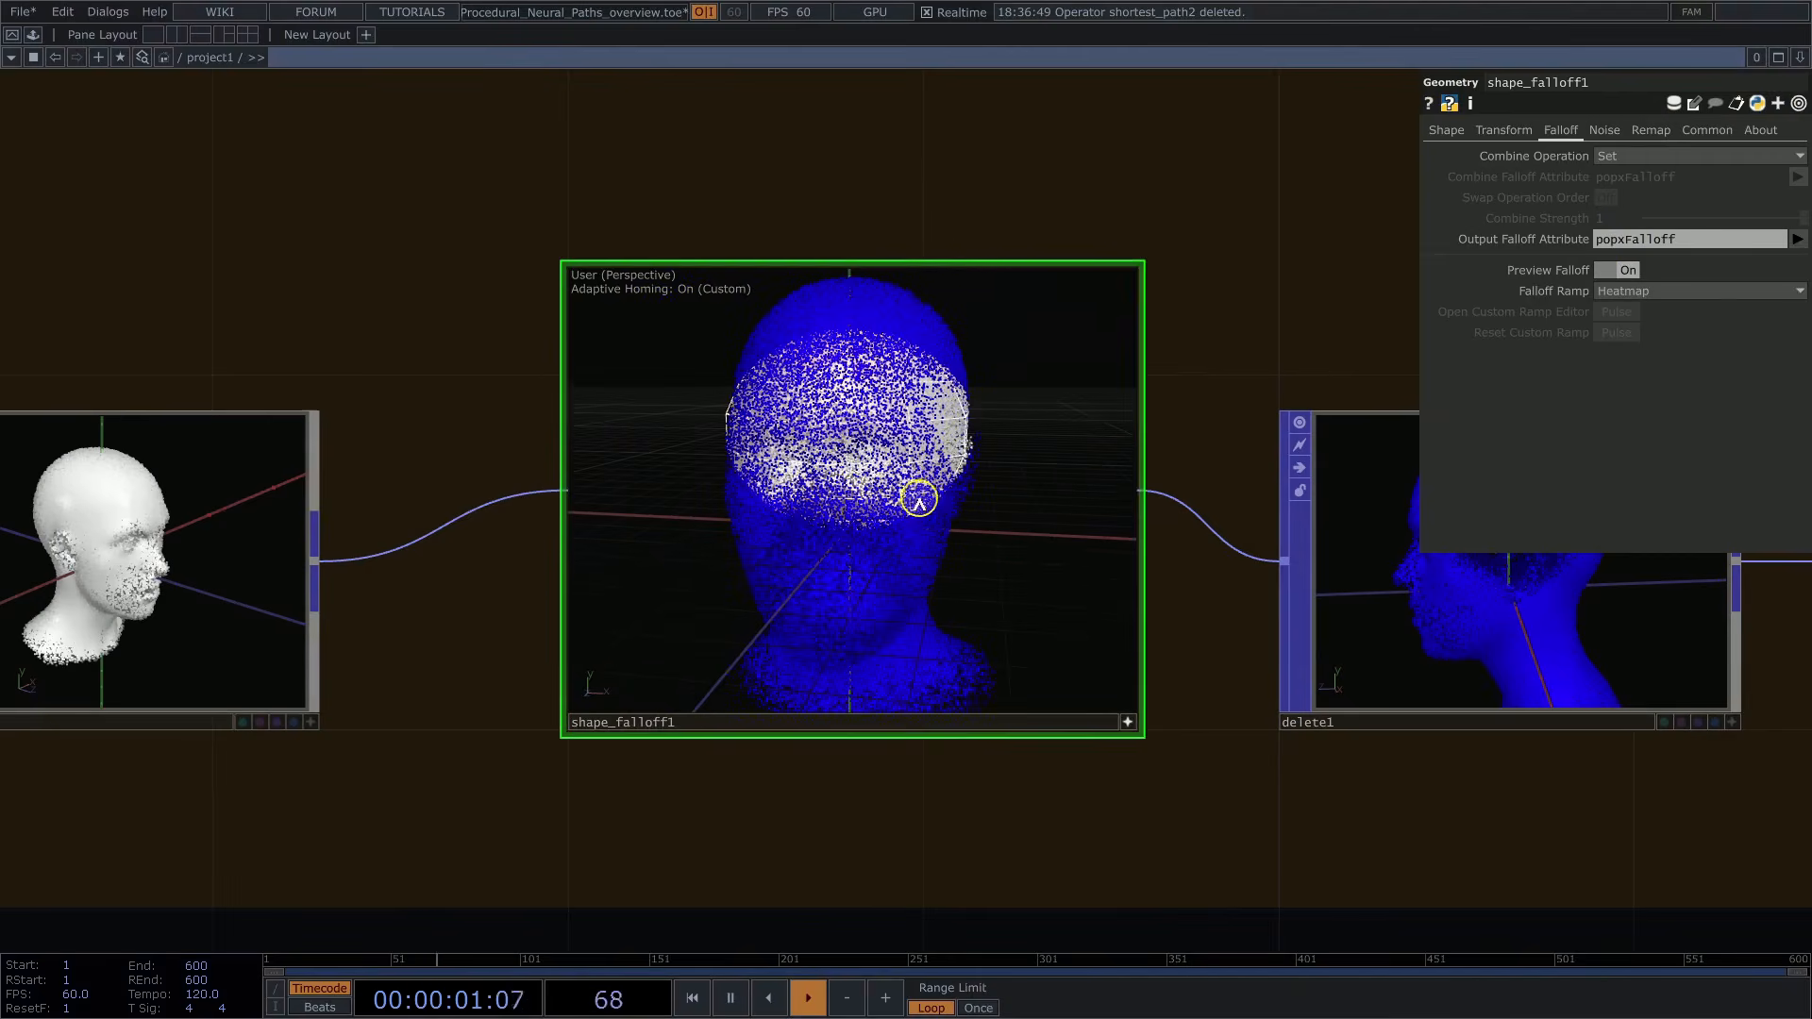
pyautogui.click(1627, 272)
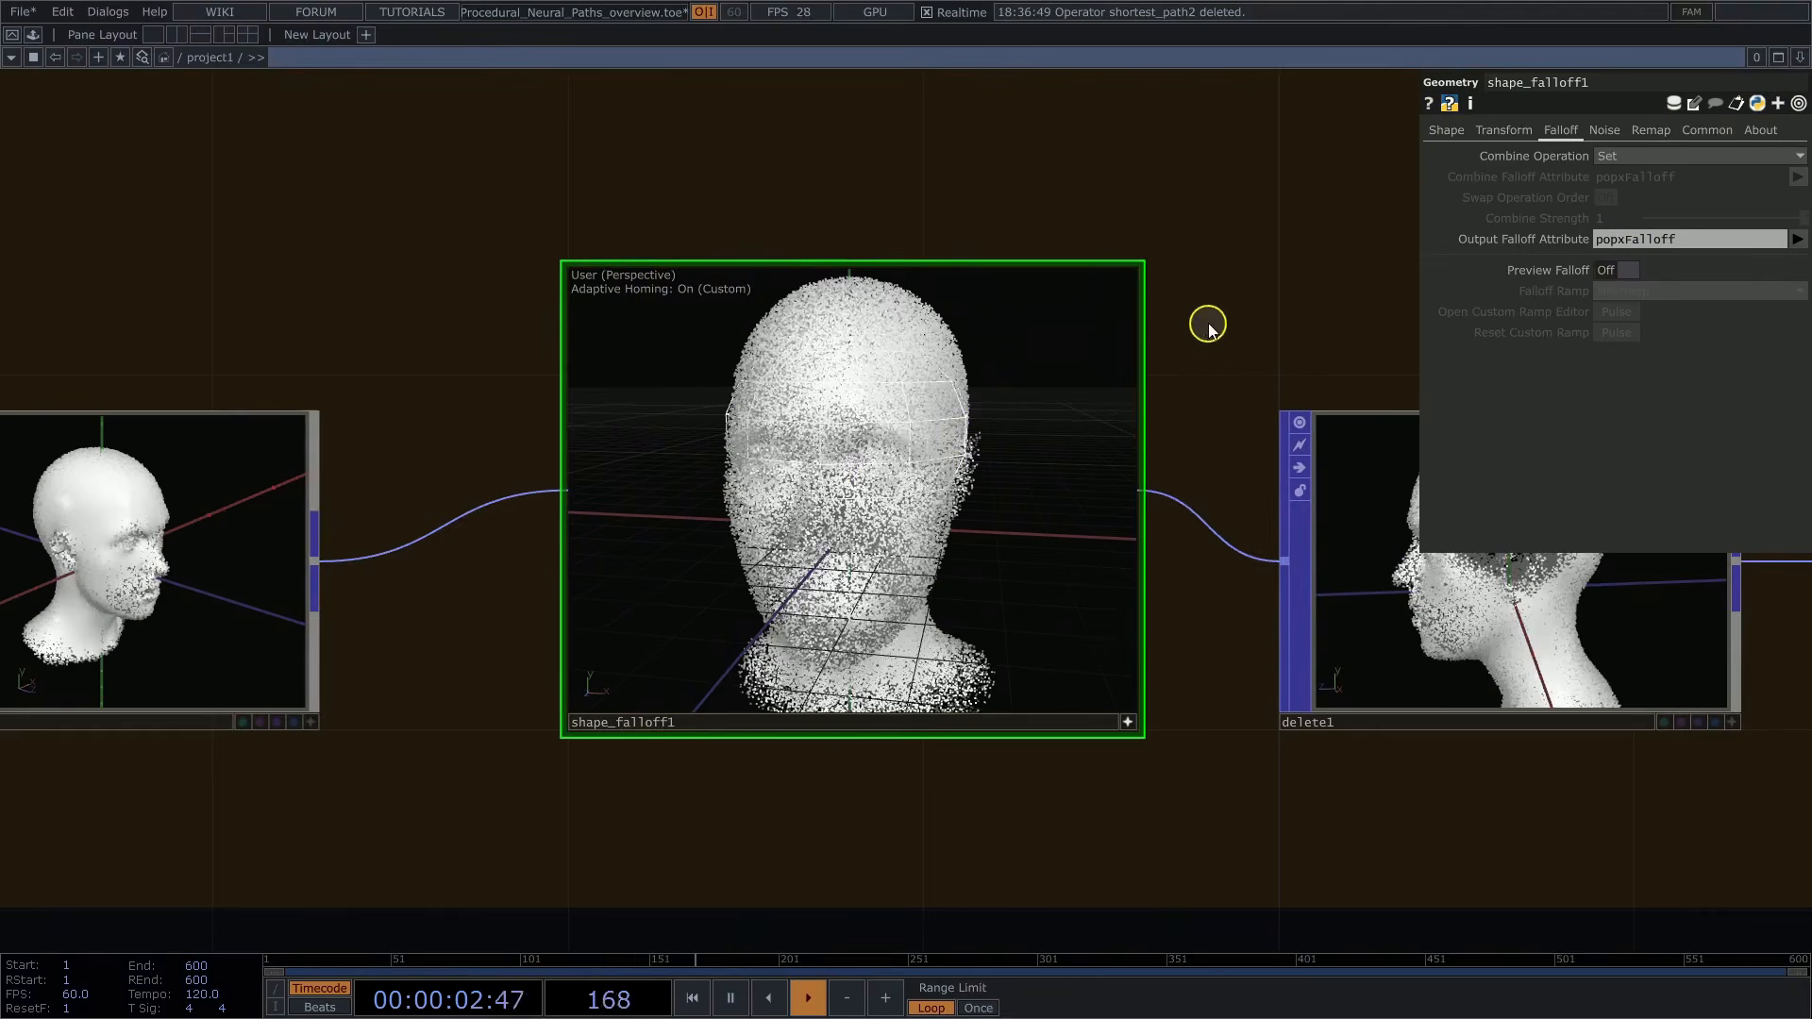
# Examine the head's remaining points from another side in the delete1 viewer
pyautogui.moveTo(1209, 329); pyautogui.dragTo(840, 332)
pyautogui.click(1352, 725)
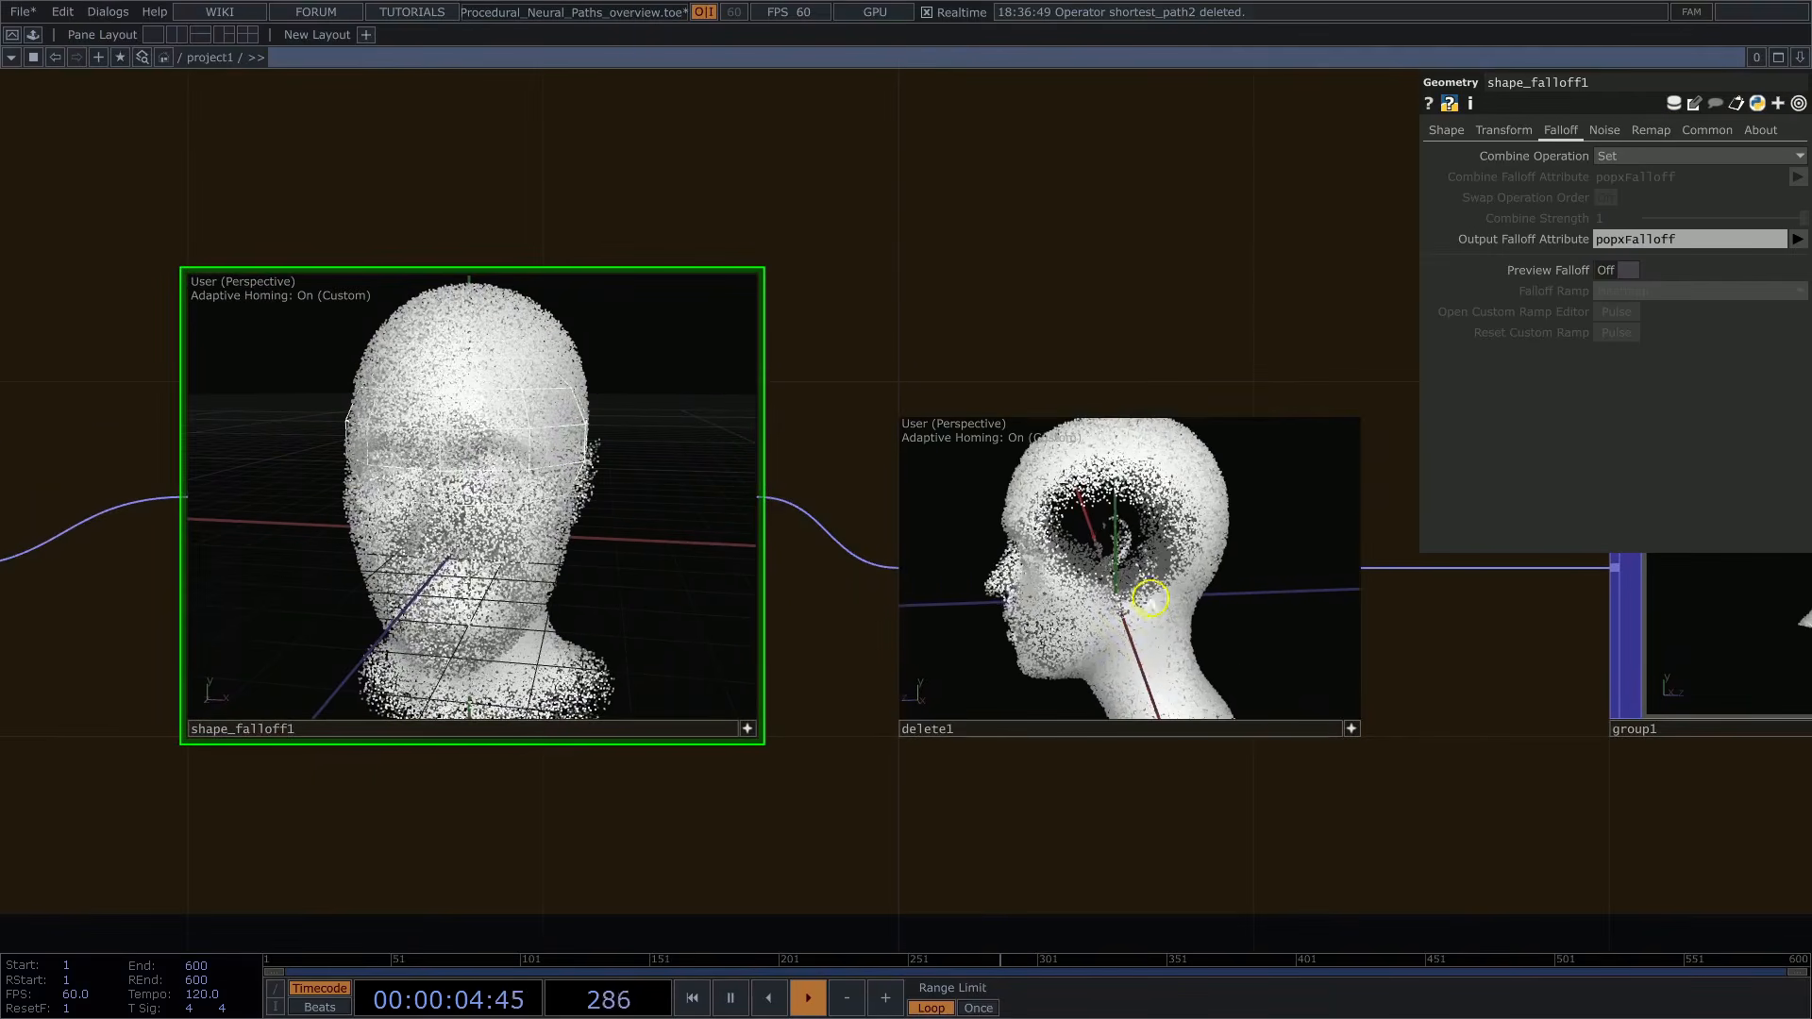
pyautogui.moveTo(1152, 586); pyautogui.dragTo(1308, 701)
pyautogui.click(1348, 729)
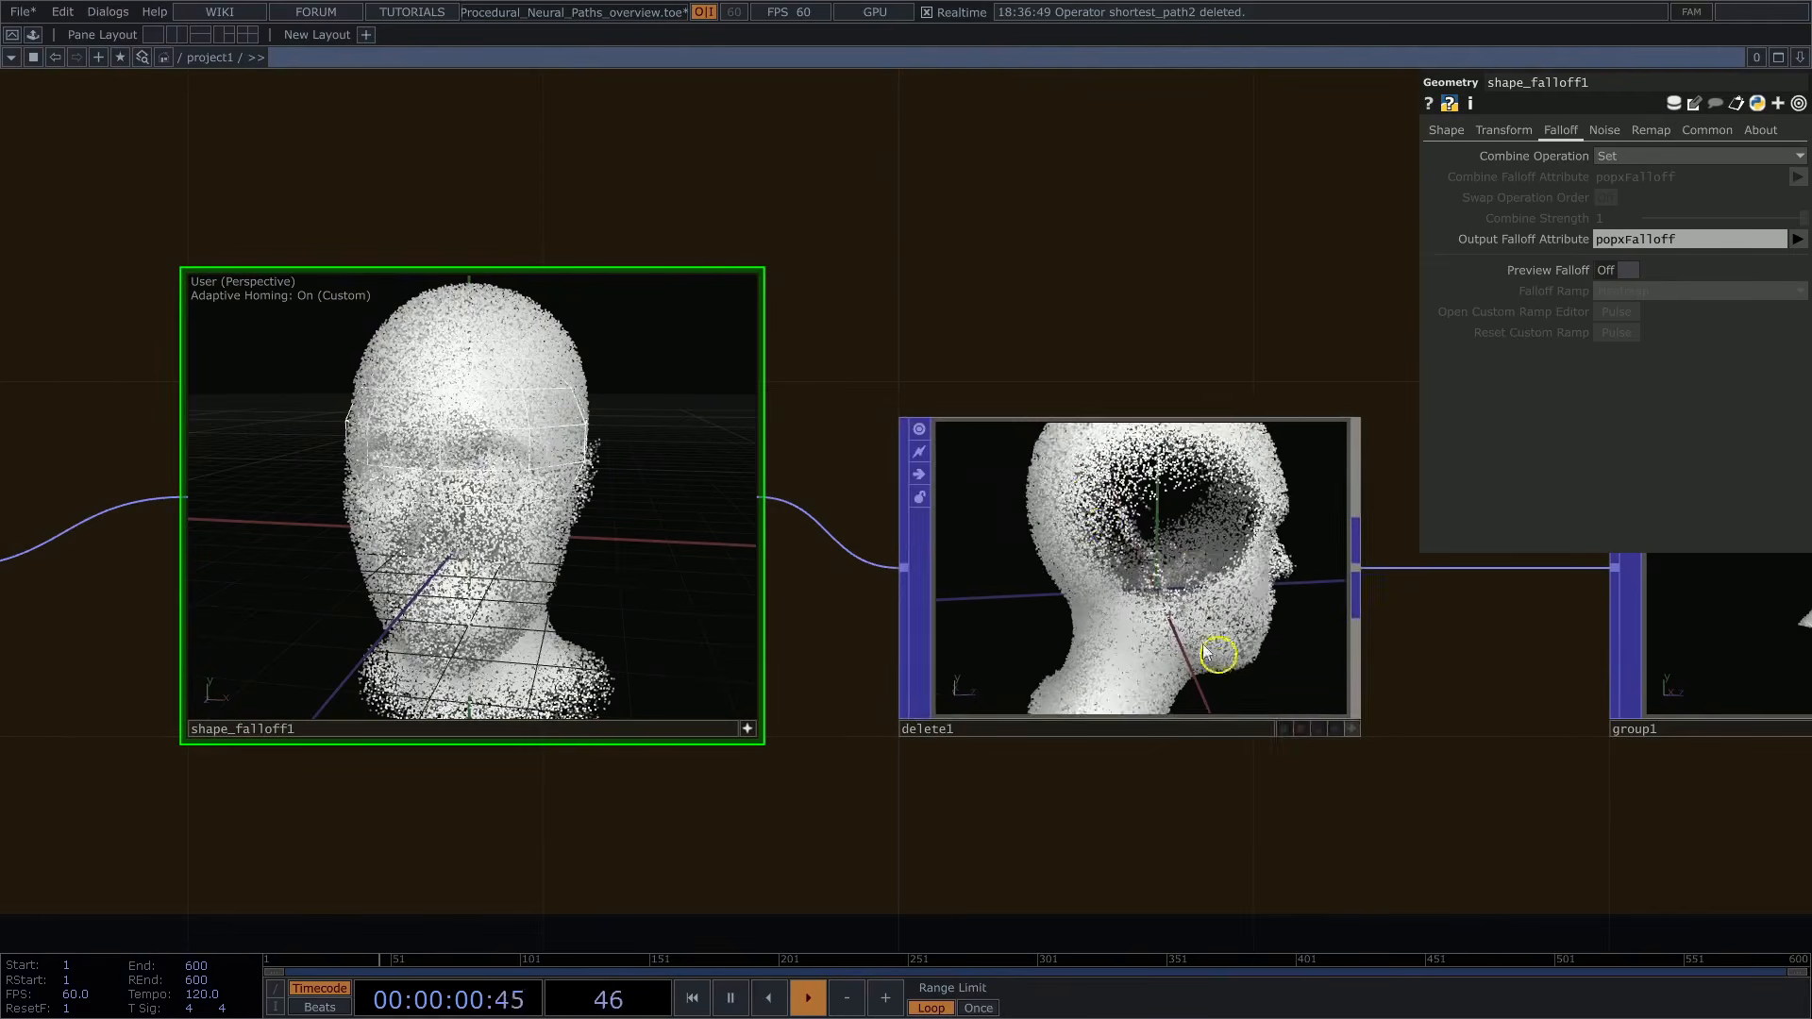
# Enable Debug Color on the group1 node to highlight the points of the start group in its viewer
pyautogui.scroll(-5, 1214, 647)
pyautogui.scroll(2, 1076, 404)
pyautogui.scroll(4, 1132, 400)
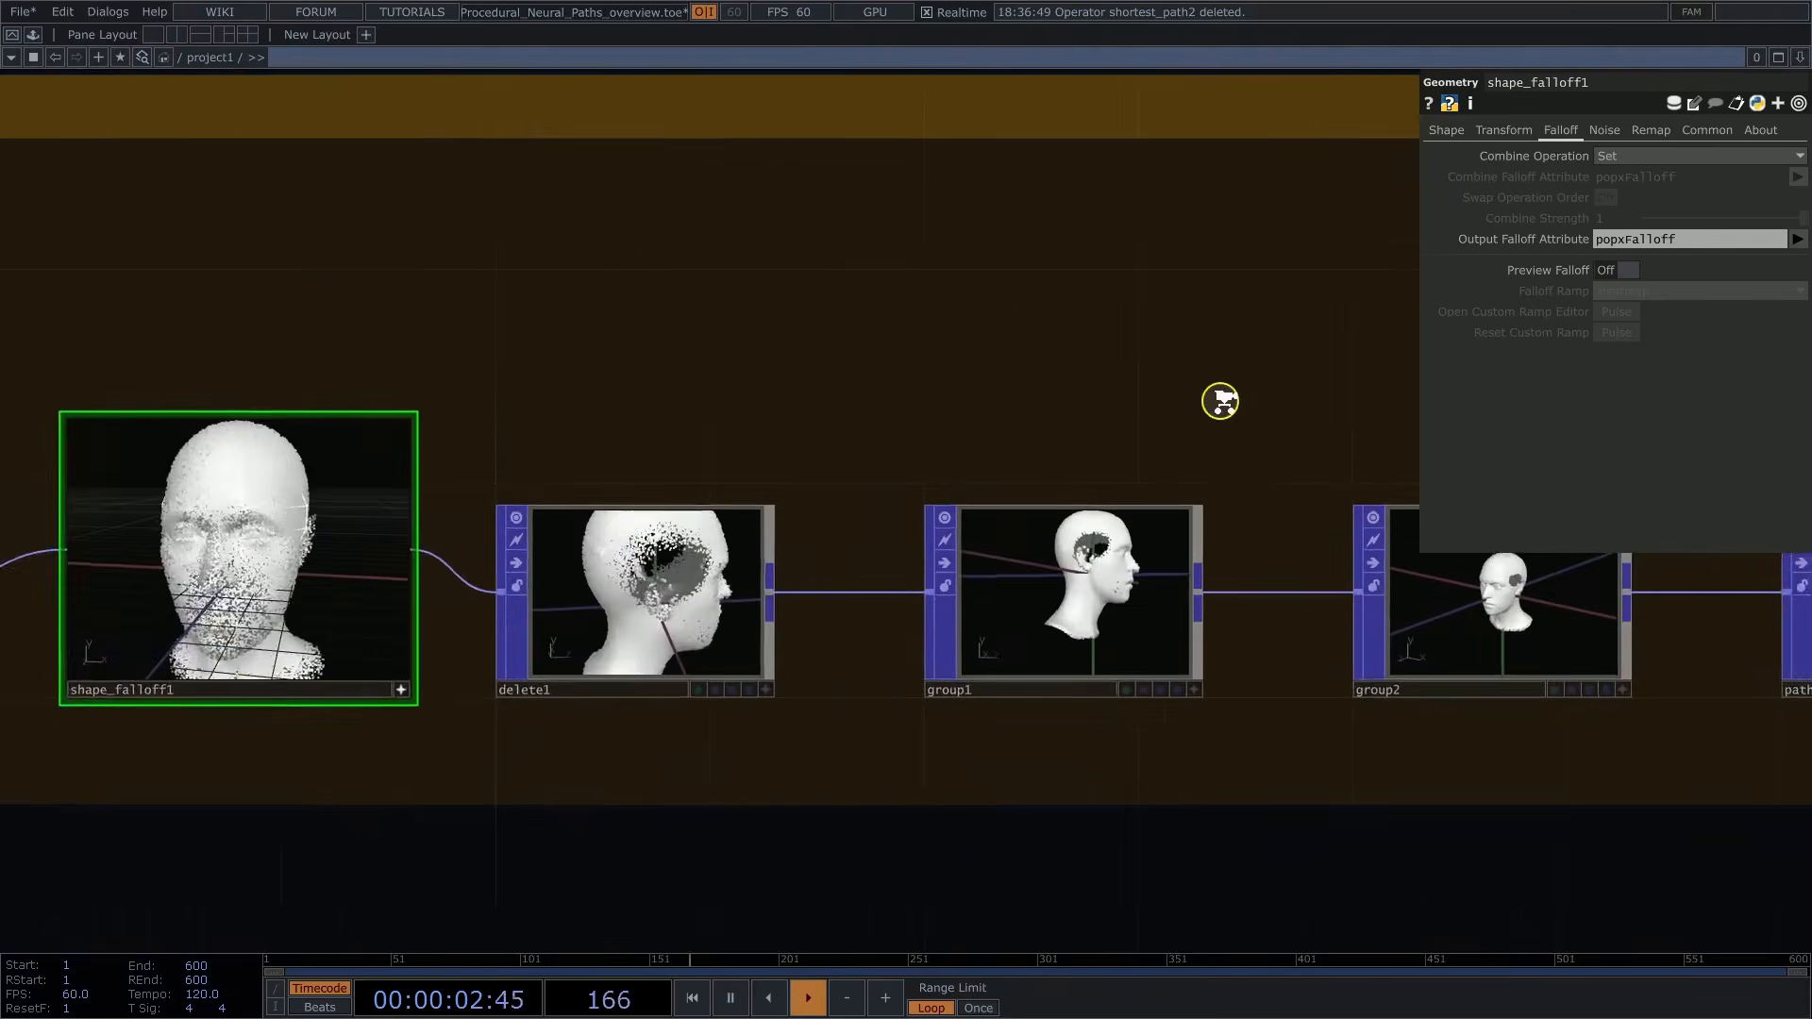
pyautogui.click(1222, 745)
pyautogui.moveTo(1347, 749); pyautogui.dragTo(1294, 648)
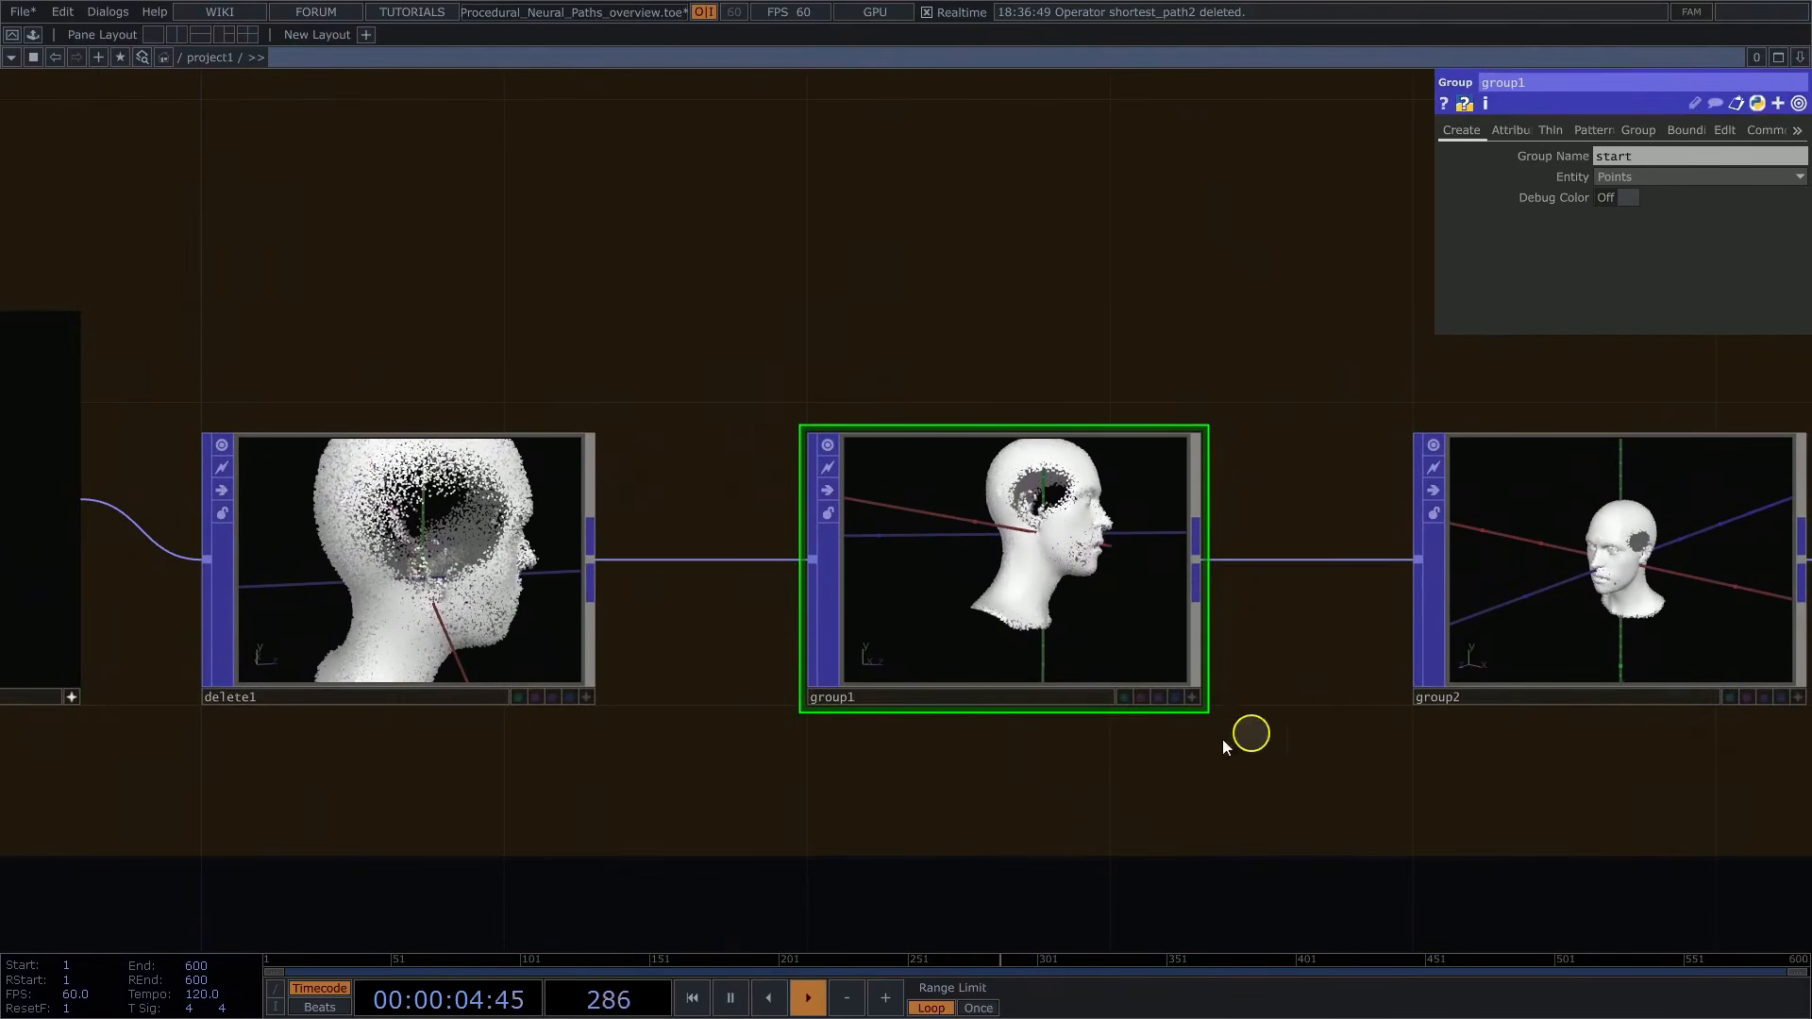
pyautogui.scroll(3, 1080, 771)
pyautogui.click(1246, 658)
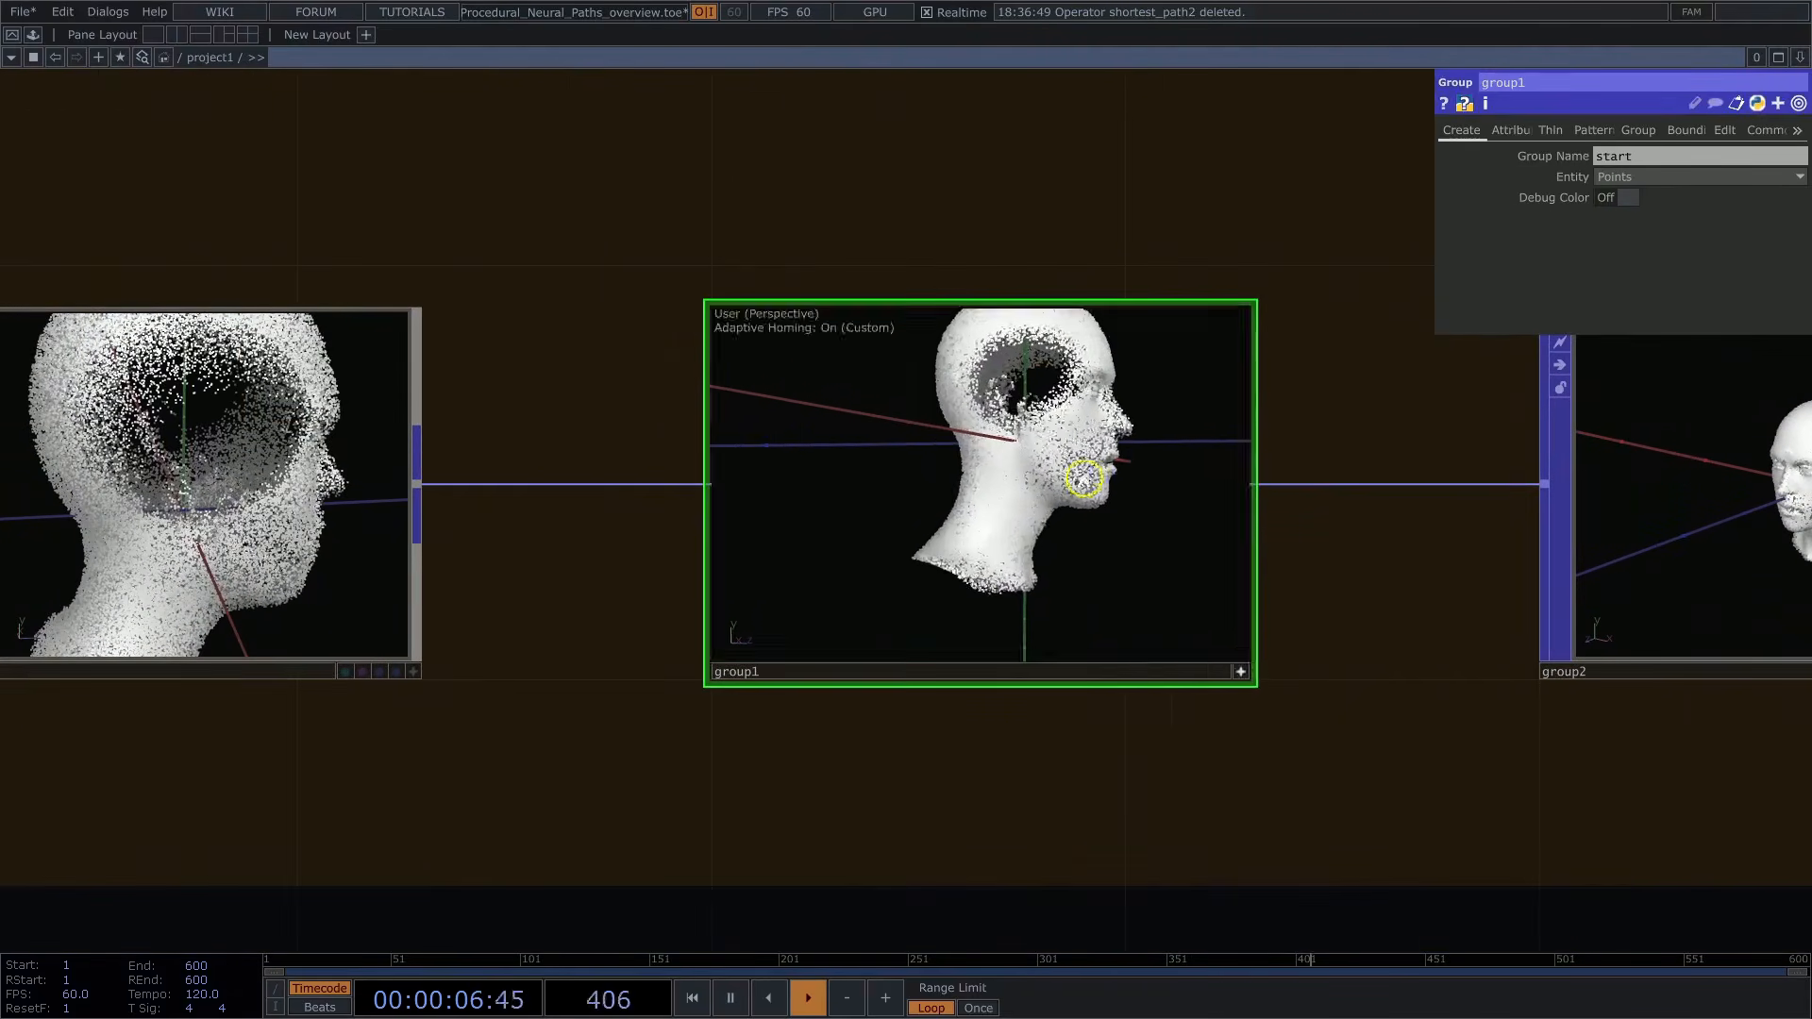
pyautogui.moveTo(1084, 478); pyautogui.dragTo(1238, 490)
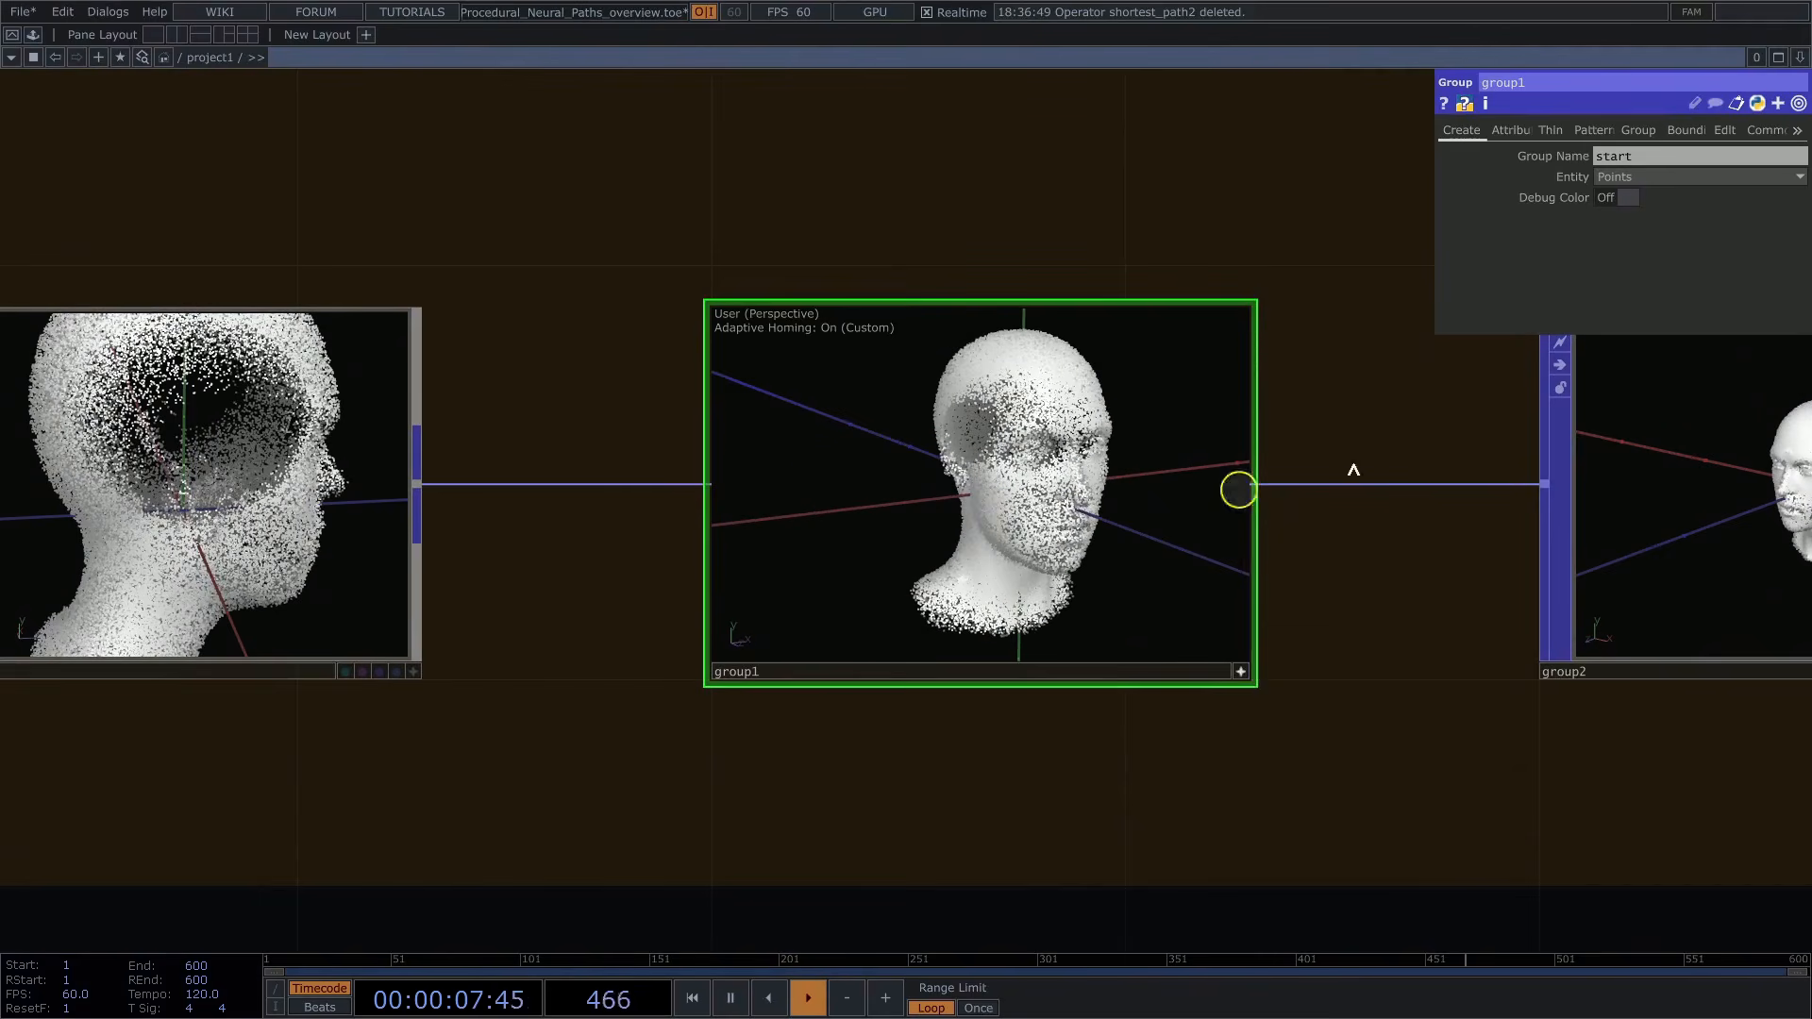
pyautogui.click(1625, 199)
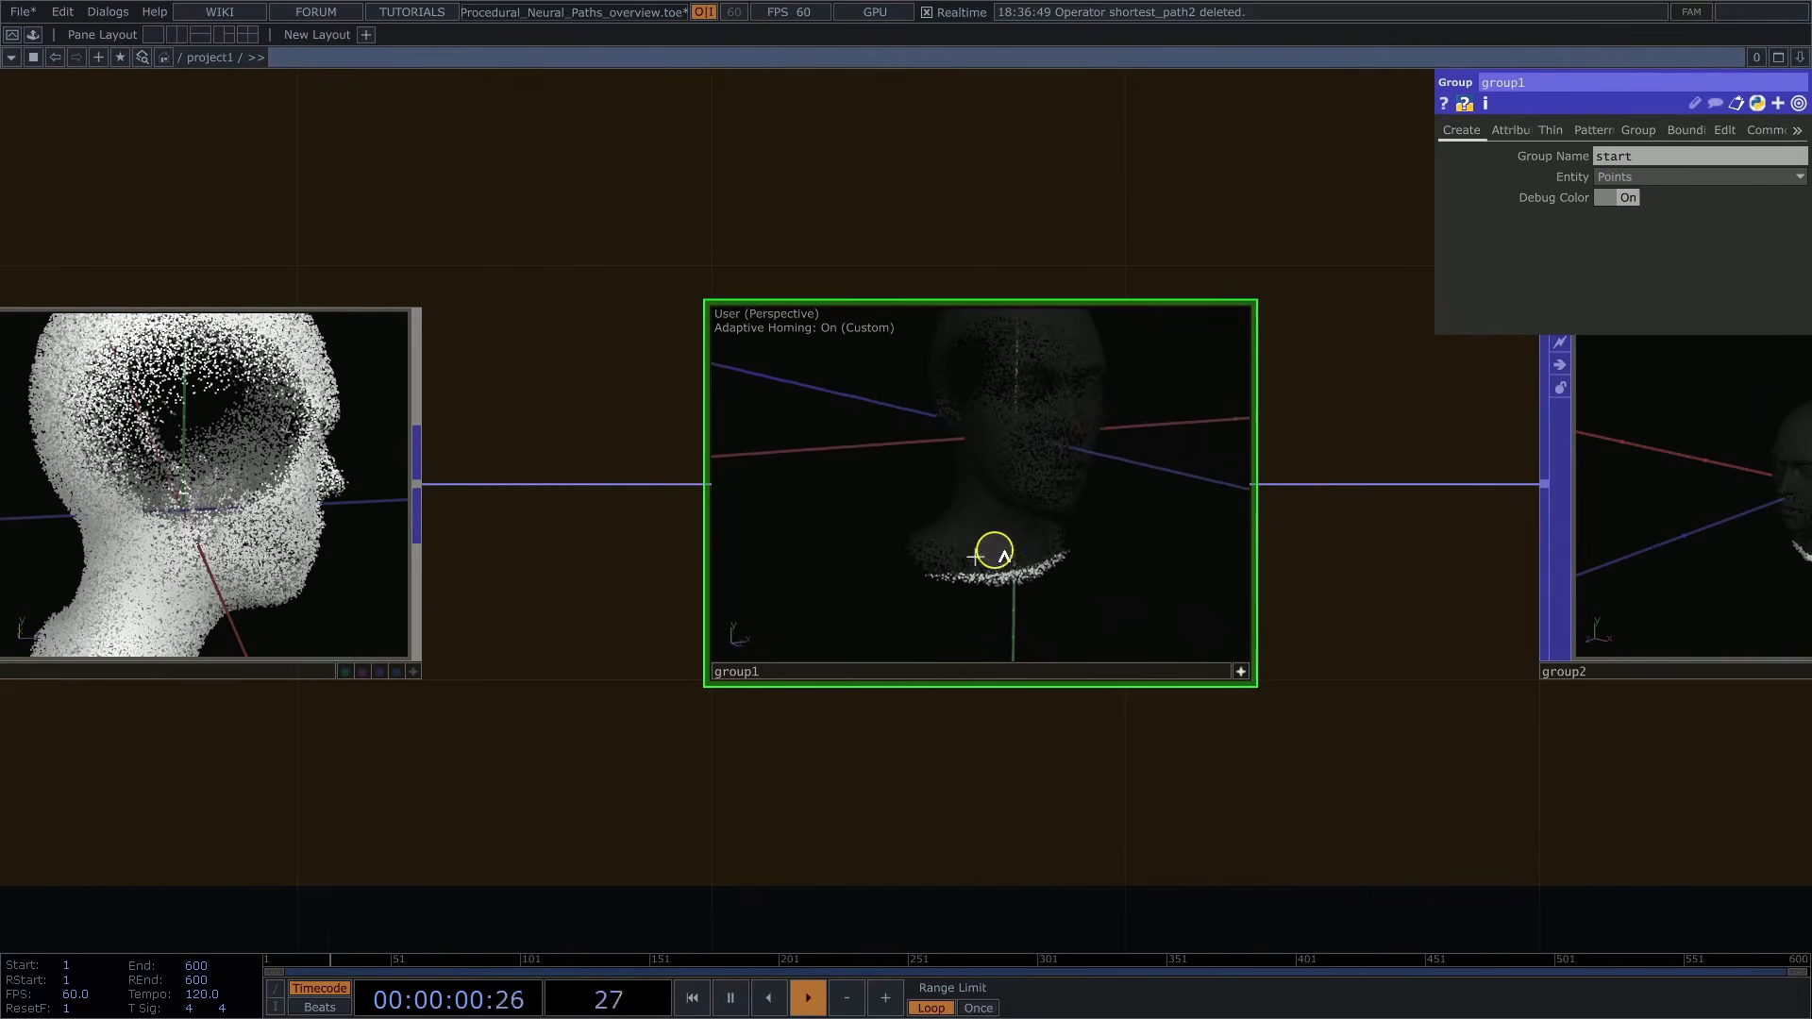
# View the start group's points from another angle and turn off Debug Color on group1
pyautogui.moveTo(995, 550); pyautogui.dragTo(954, 529)
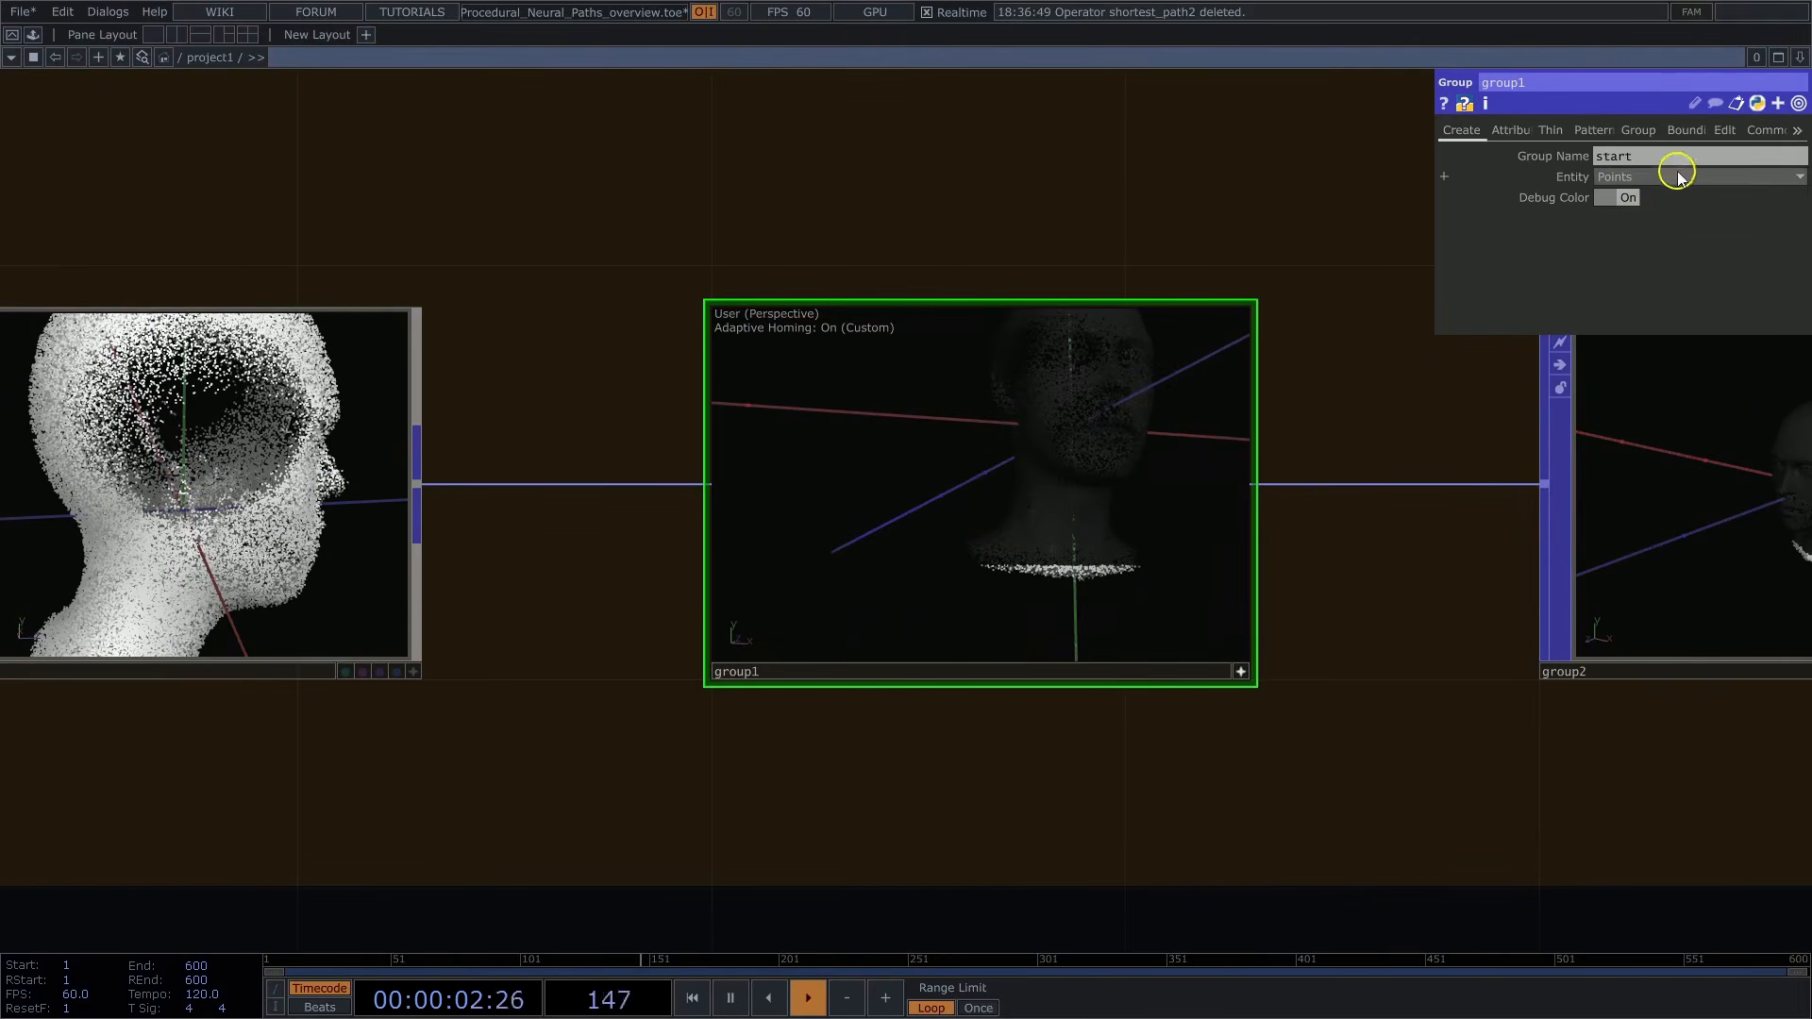
pyautogui.click(1612, 205)
# Inspect the Thin settings and the highlighted end points of group2 from the front, and turn off its Debug Color
pyautogui.moveTo(1490, 361); pyautogui.dragTo(996, 374)
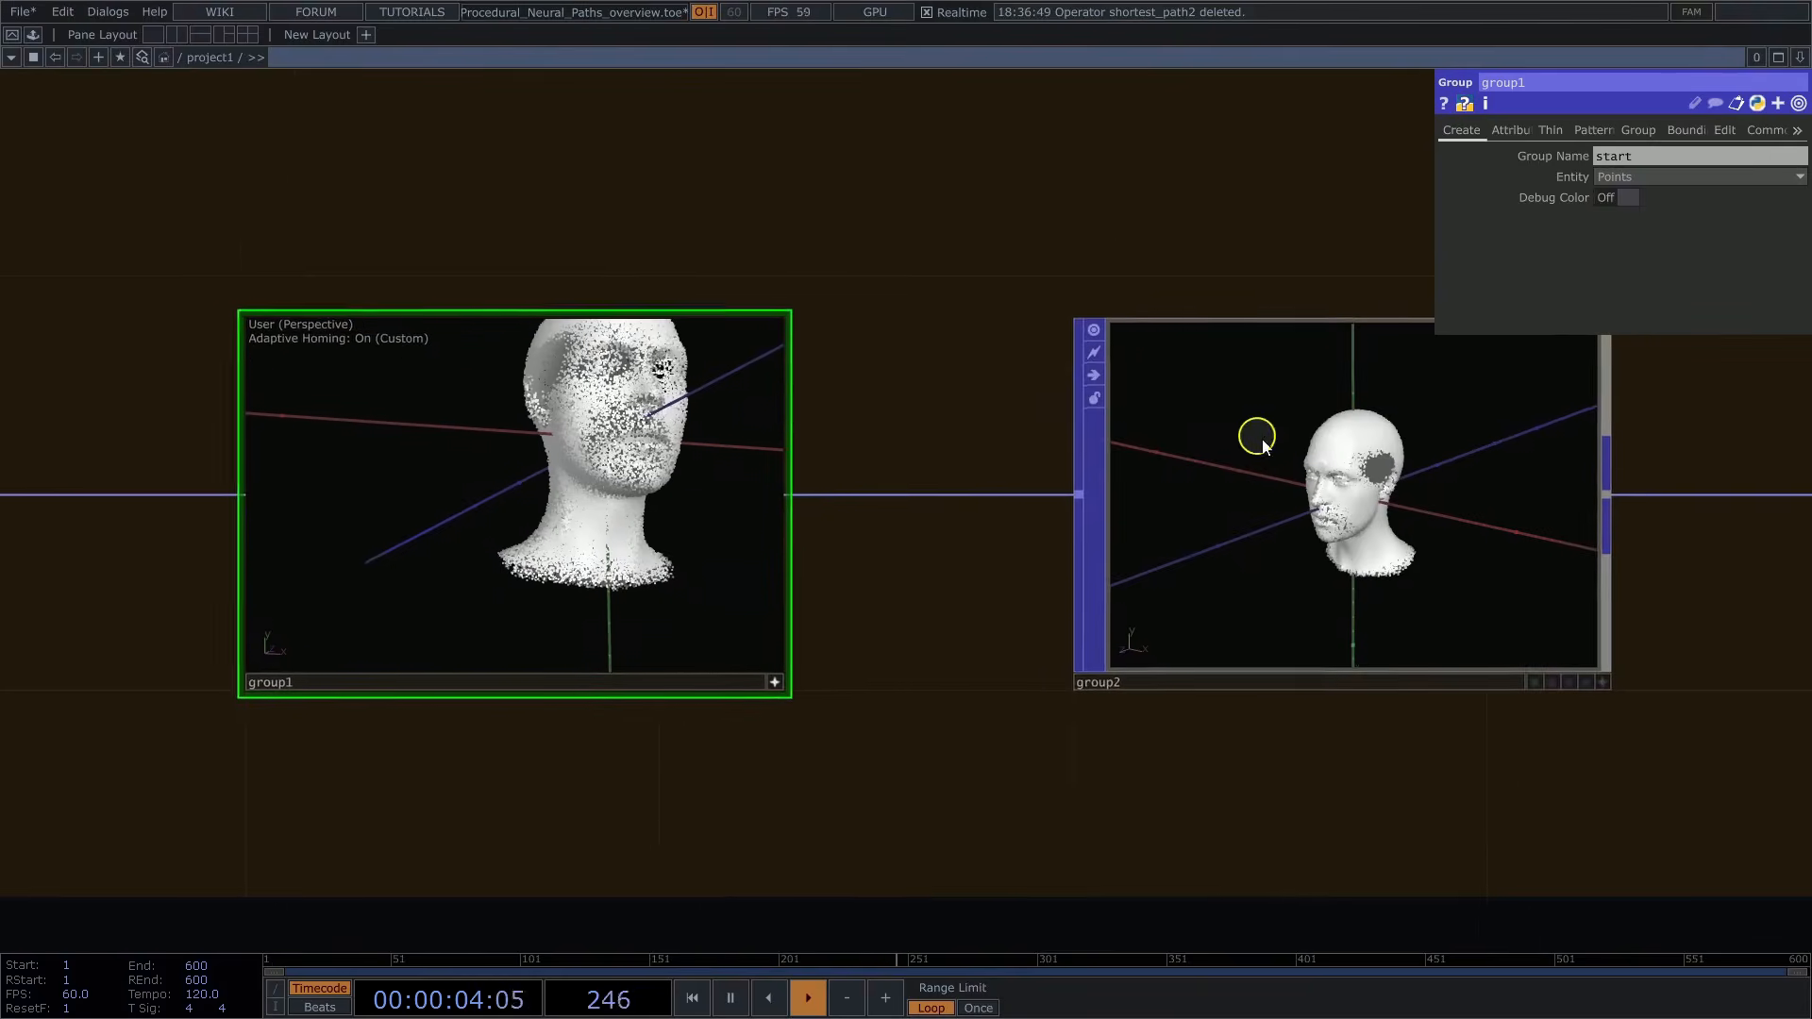
pyautogui.click(1260, 438)
pyautogui.click(1536, 129)
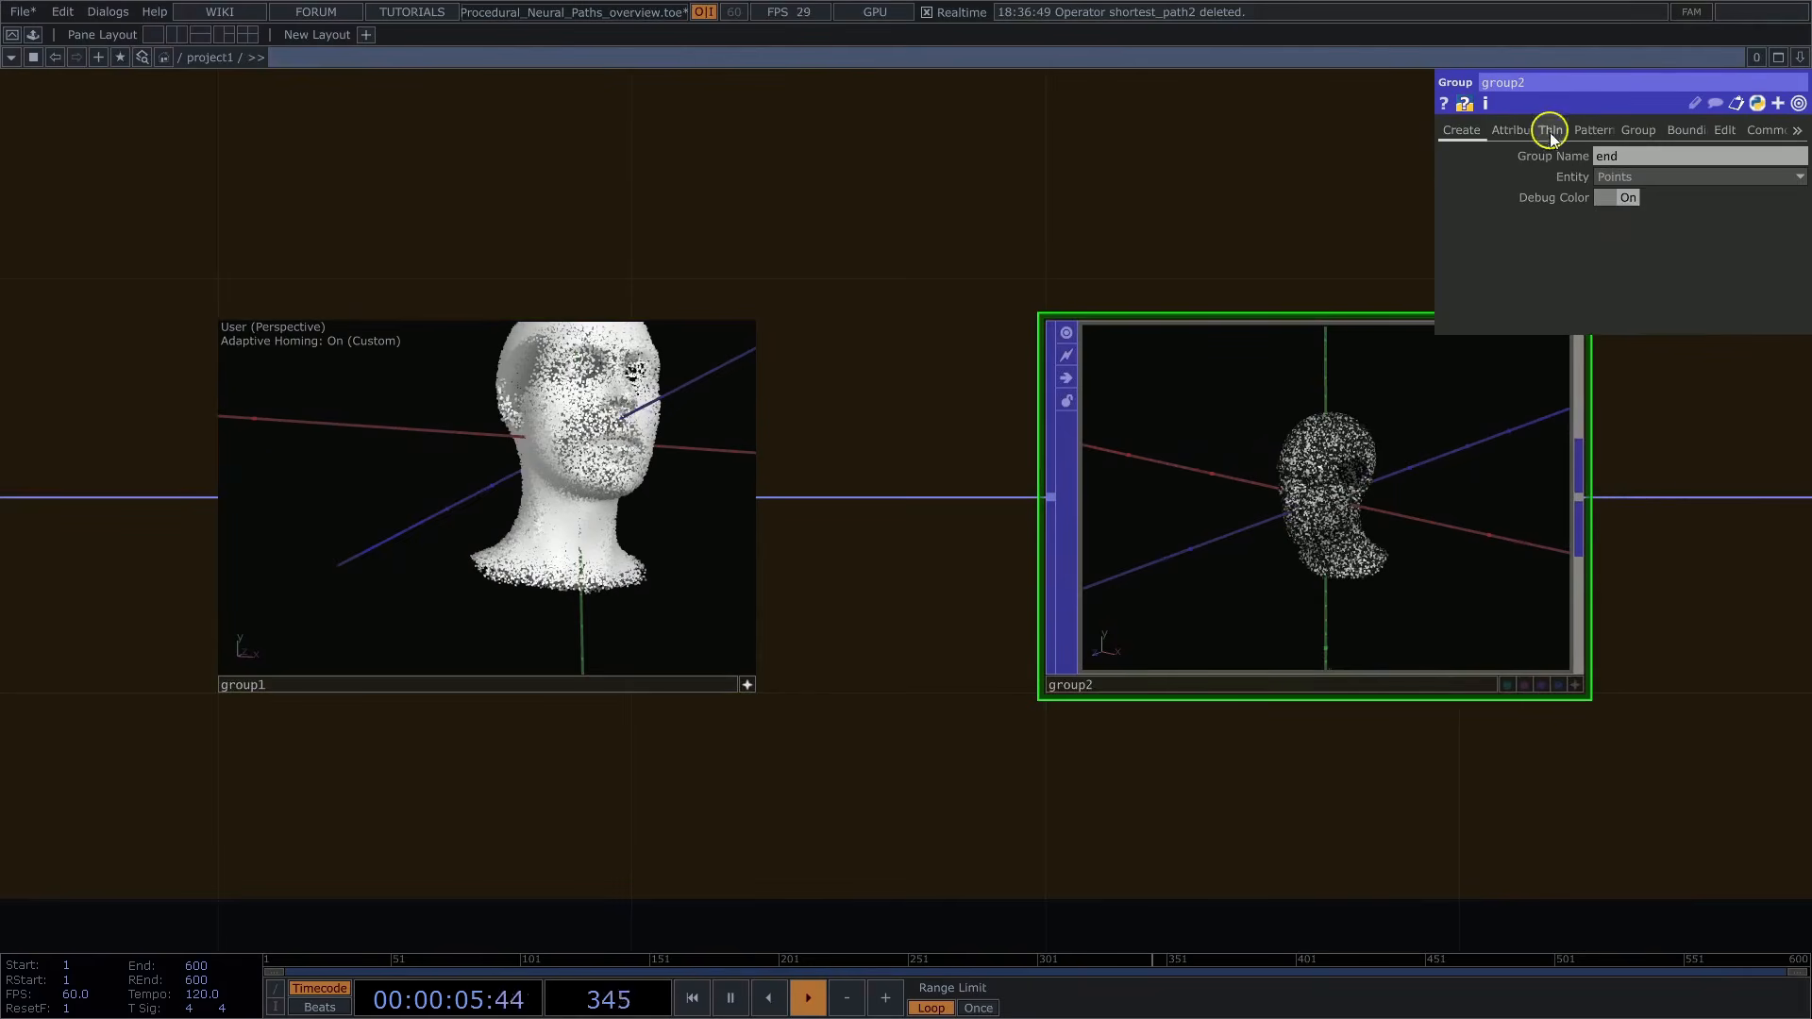
pyautogui.click(1578, 685)
pyautogui.moveTo(1242, 506); pyautogui.dragTo(1315, 501)
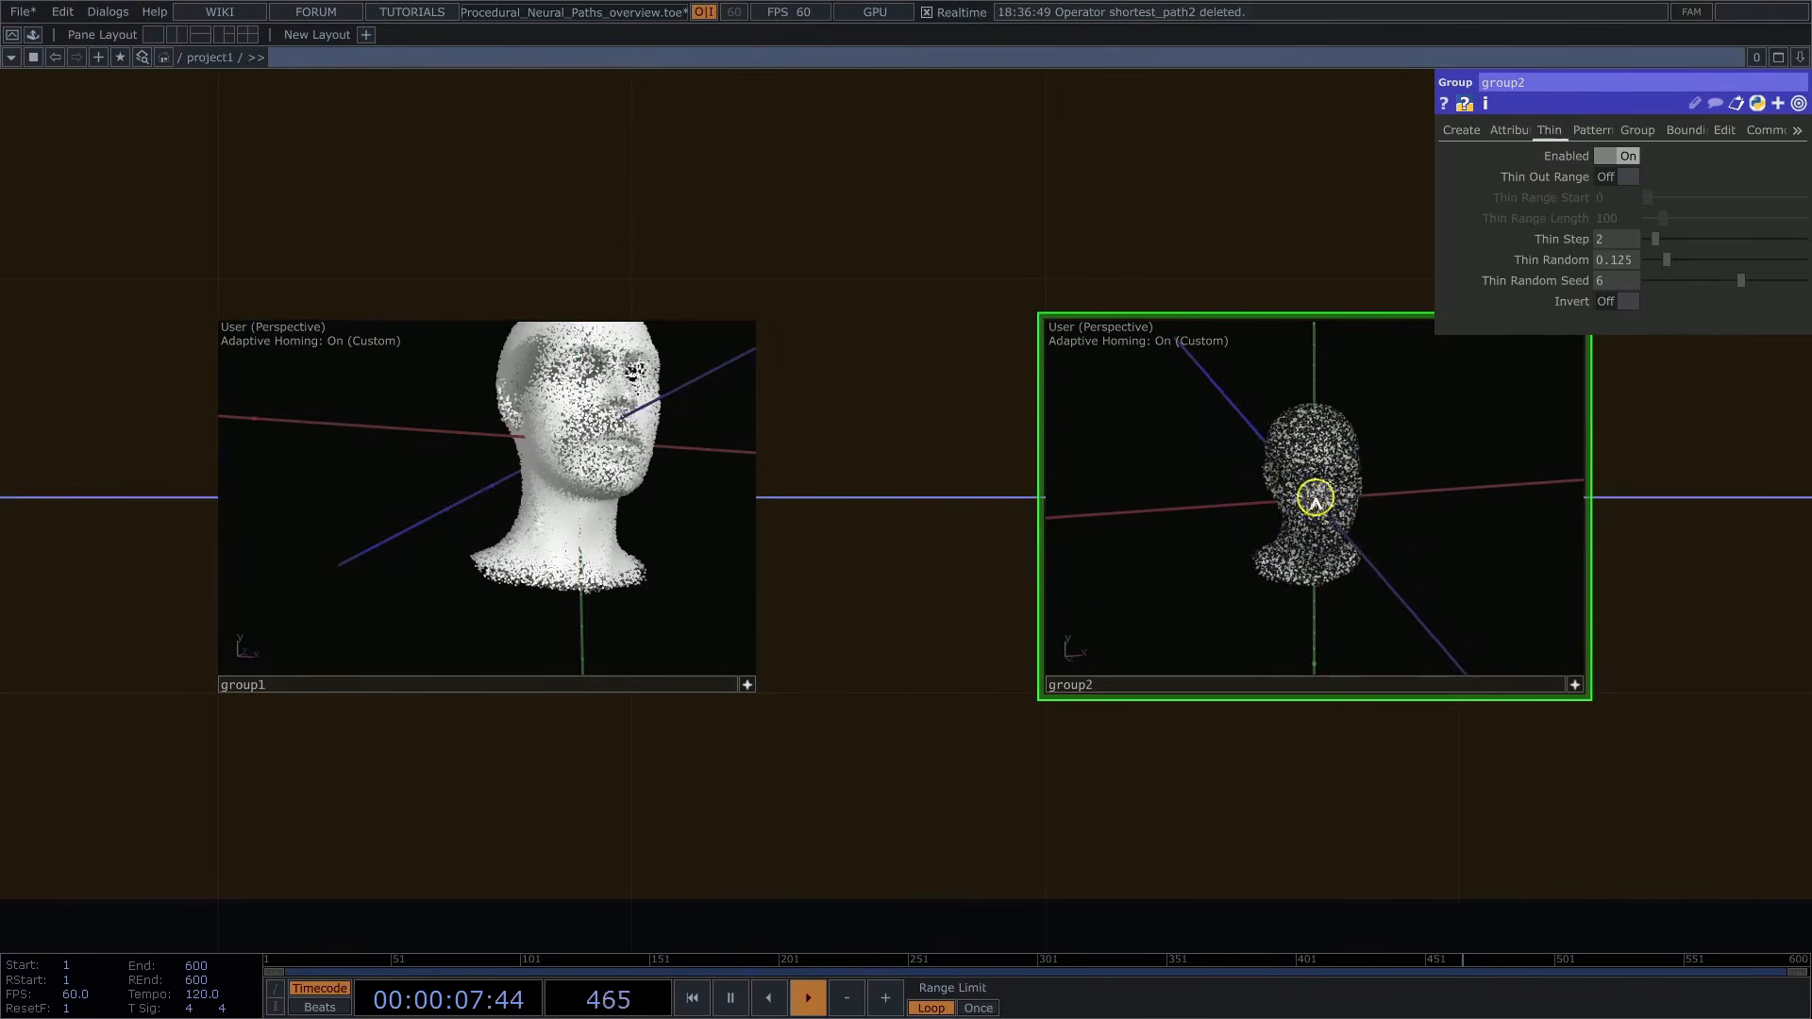
pyautogui.moveTo(1315, 500); pyautogui.dragTo(1472, 453, button='middle')
pyautogui.click(1463, 131)
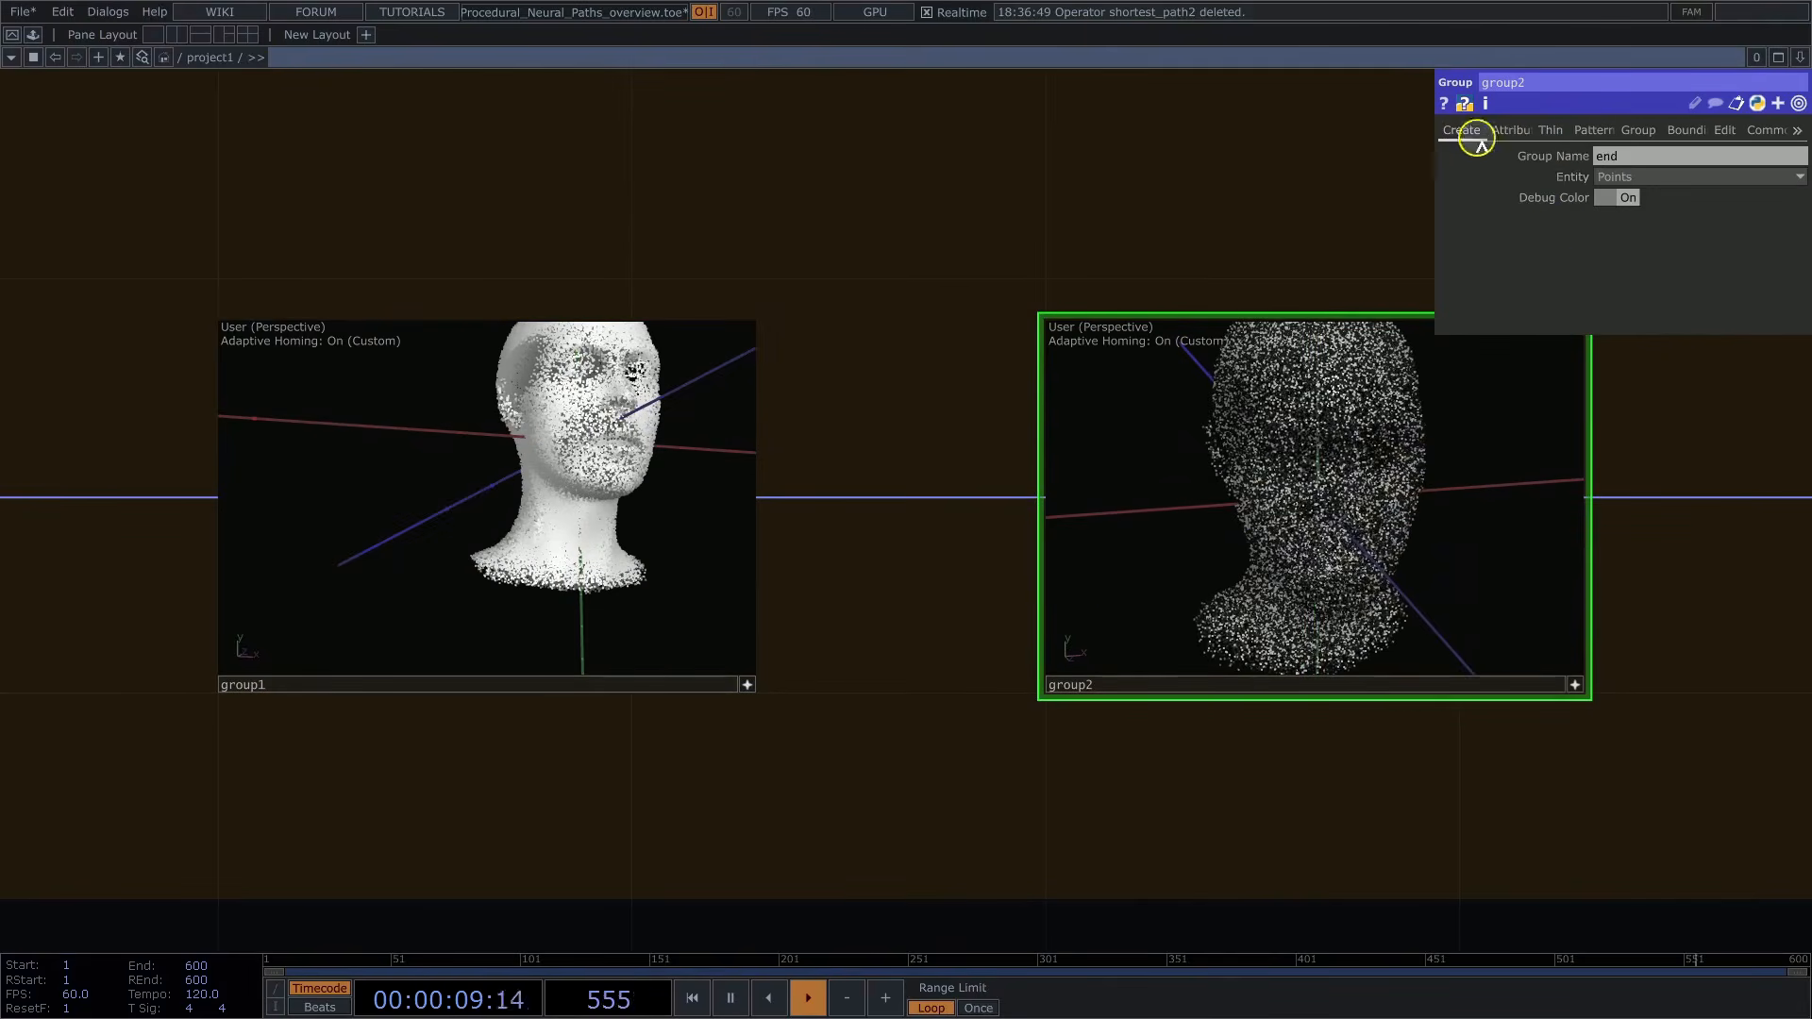
pyautogui.click(1612, 198)
# Examine the shortest_path1 parameters and view its generated head paths from another angle
pyautogui.scroll(-5, 1016, 259)
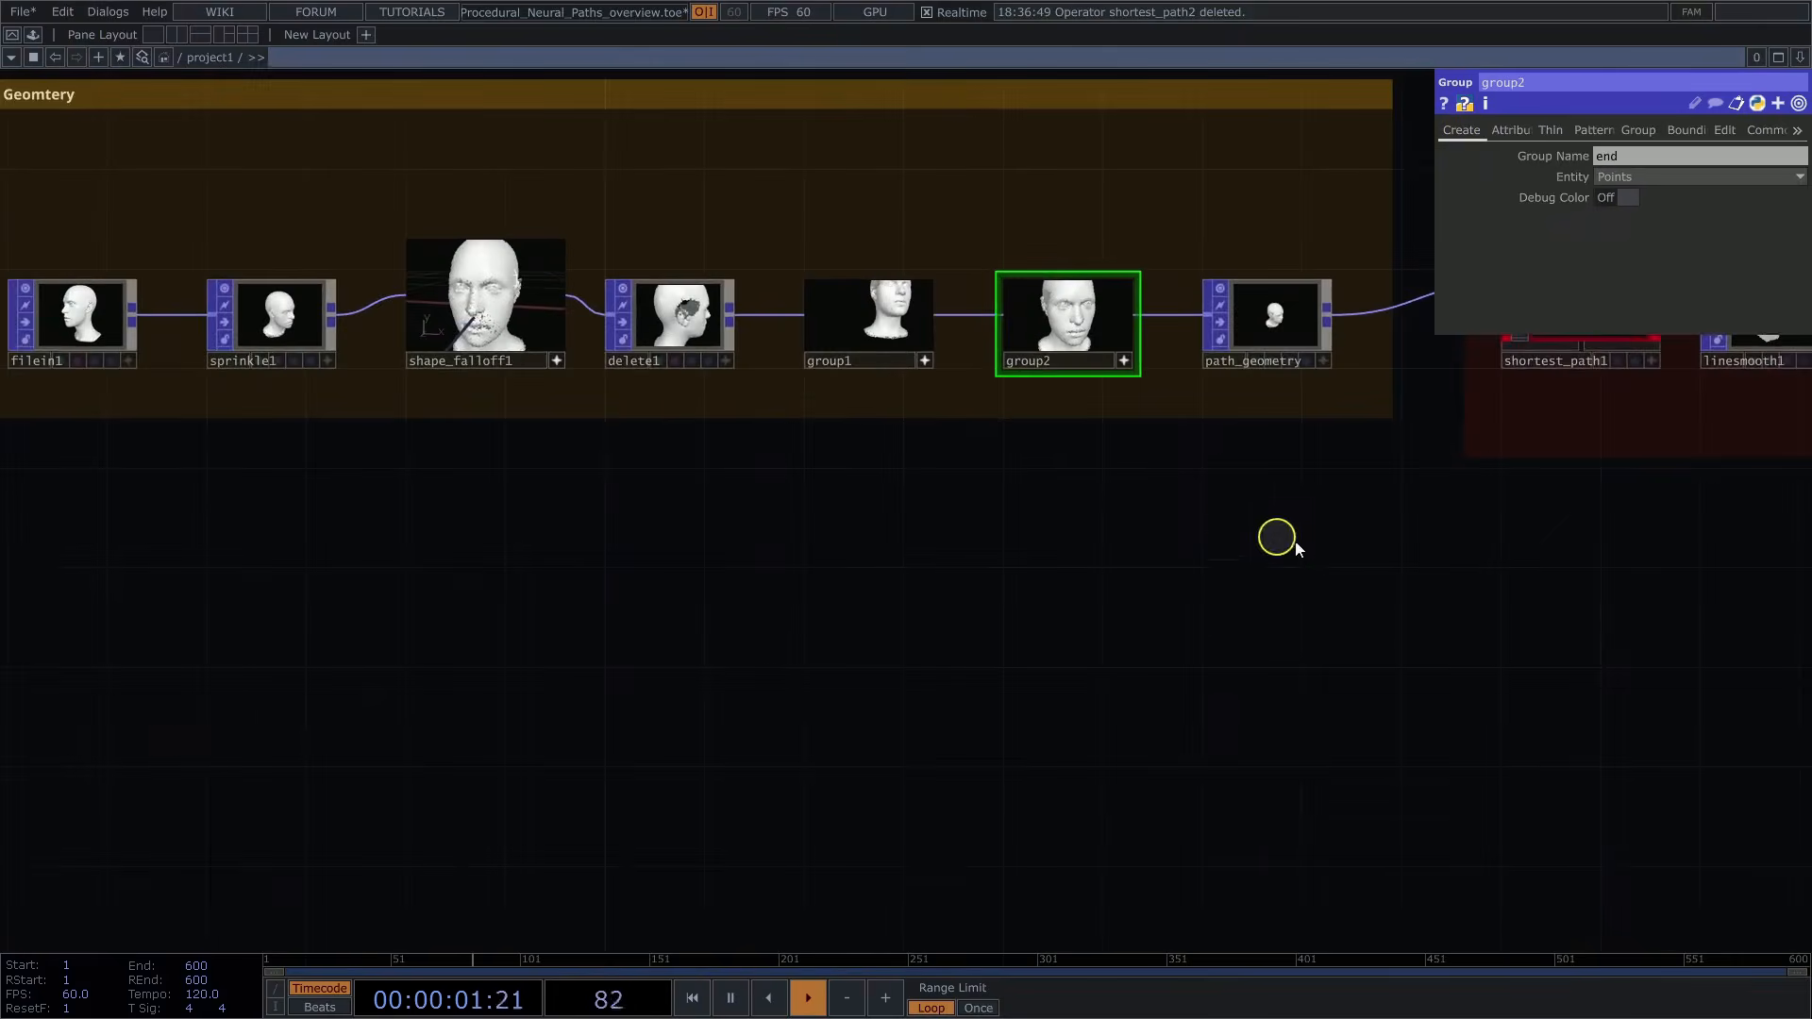
pyautogui.moveTo(1278, 534); pyautogui.dragTo(493, 730)
pyautogui.moveTo(1002, 672); pyautogui.dragTo(1262, 661, button='middle')
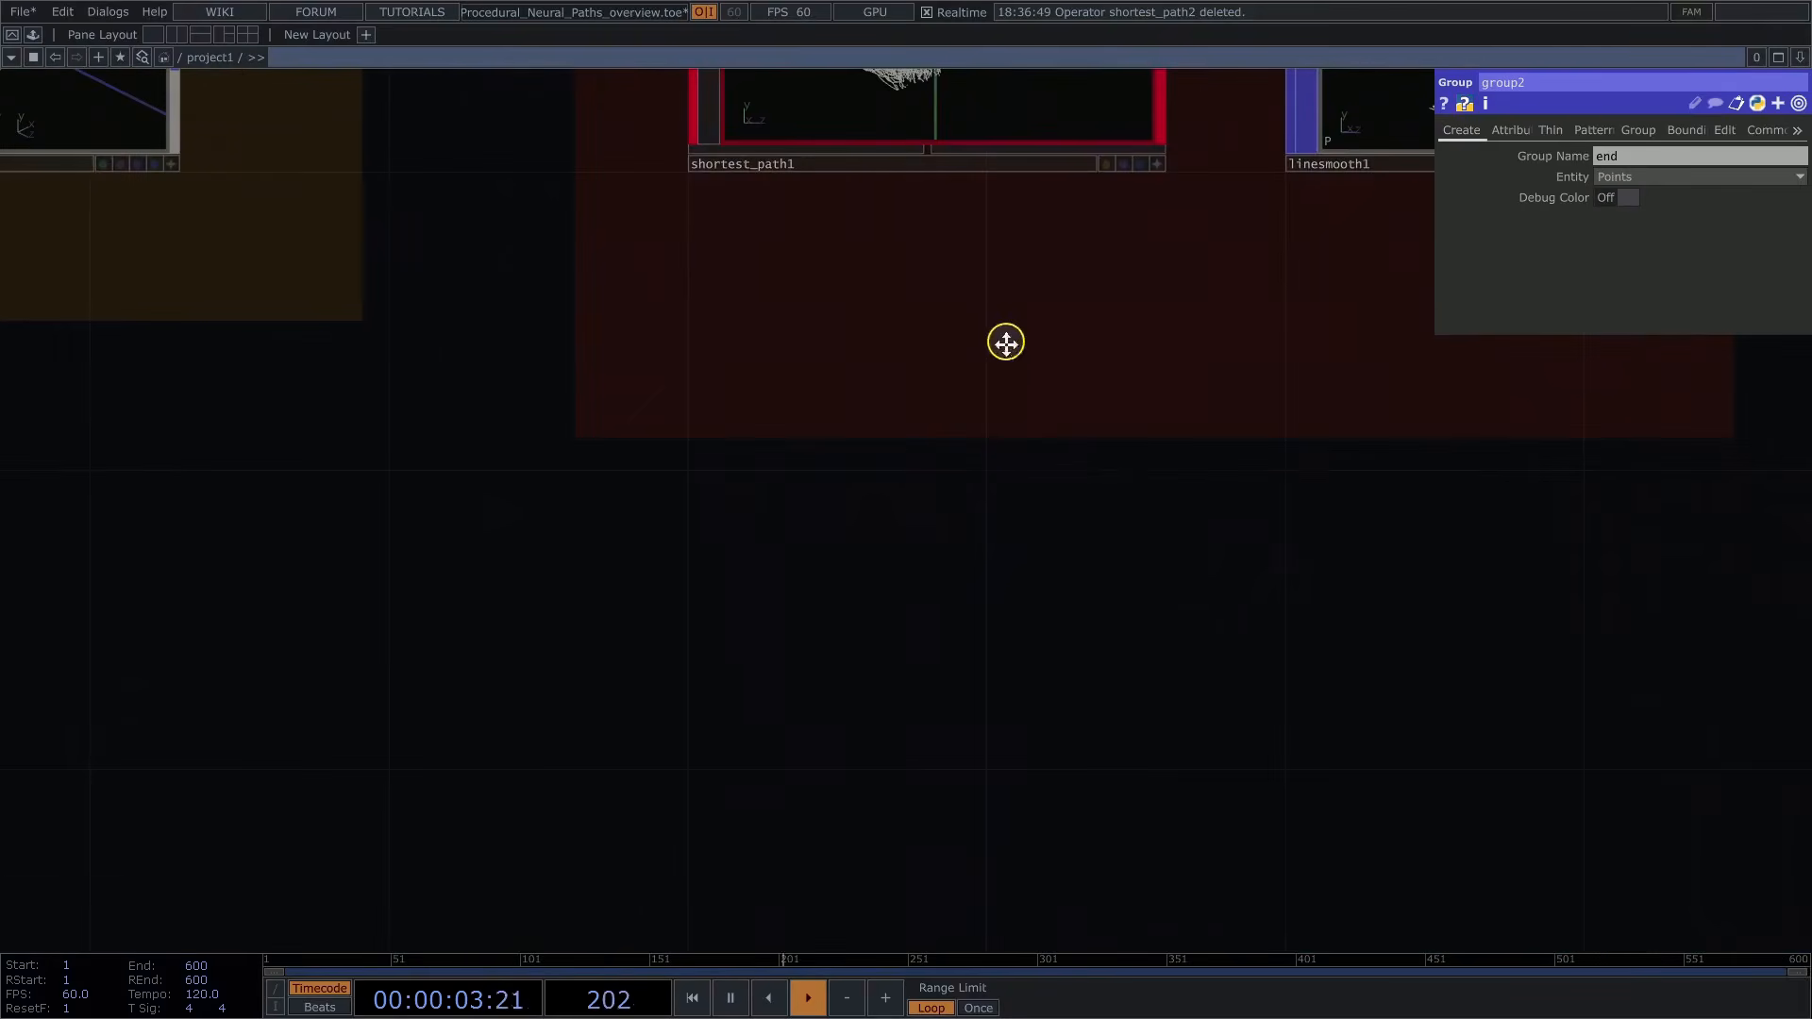
pyautogui.moveTo(981, 500); pyautogui.dragTo(922, 950)
pyautogui.click(873, 369)
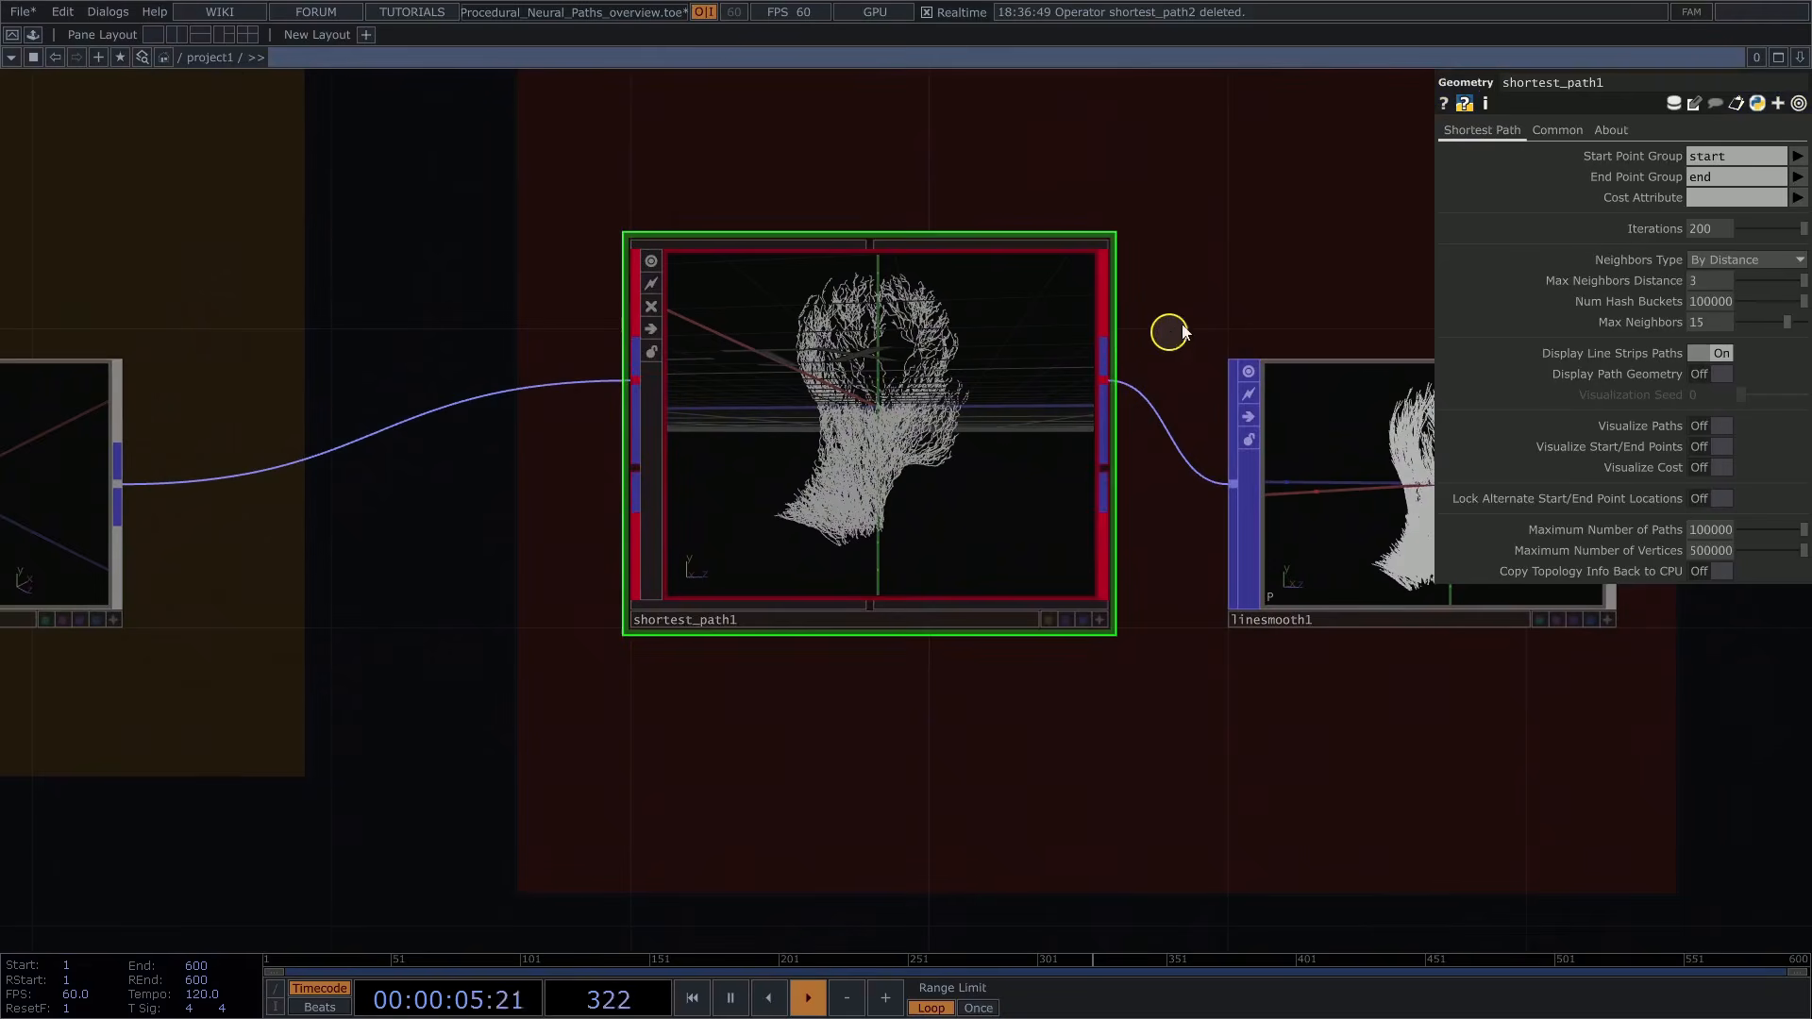
pyautogui.scroll(3, 1255, 257)
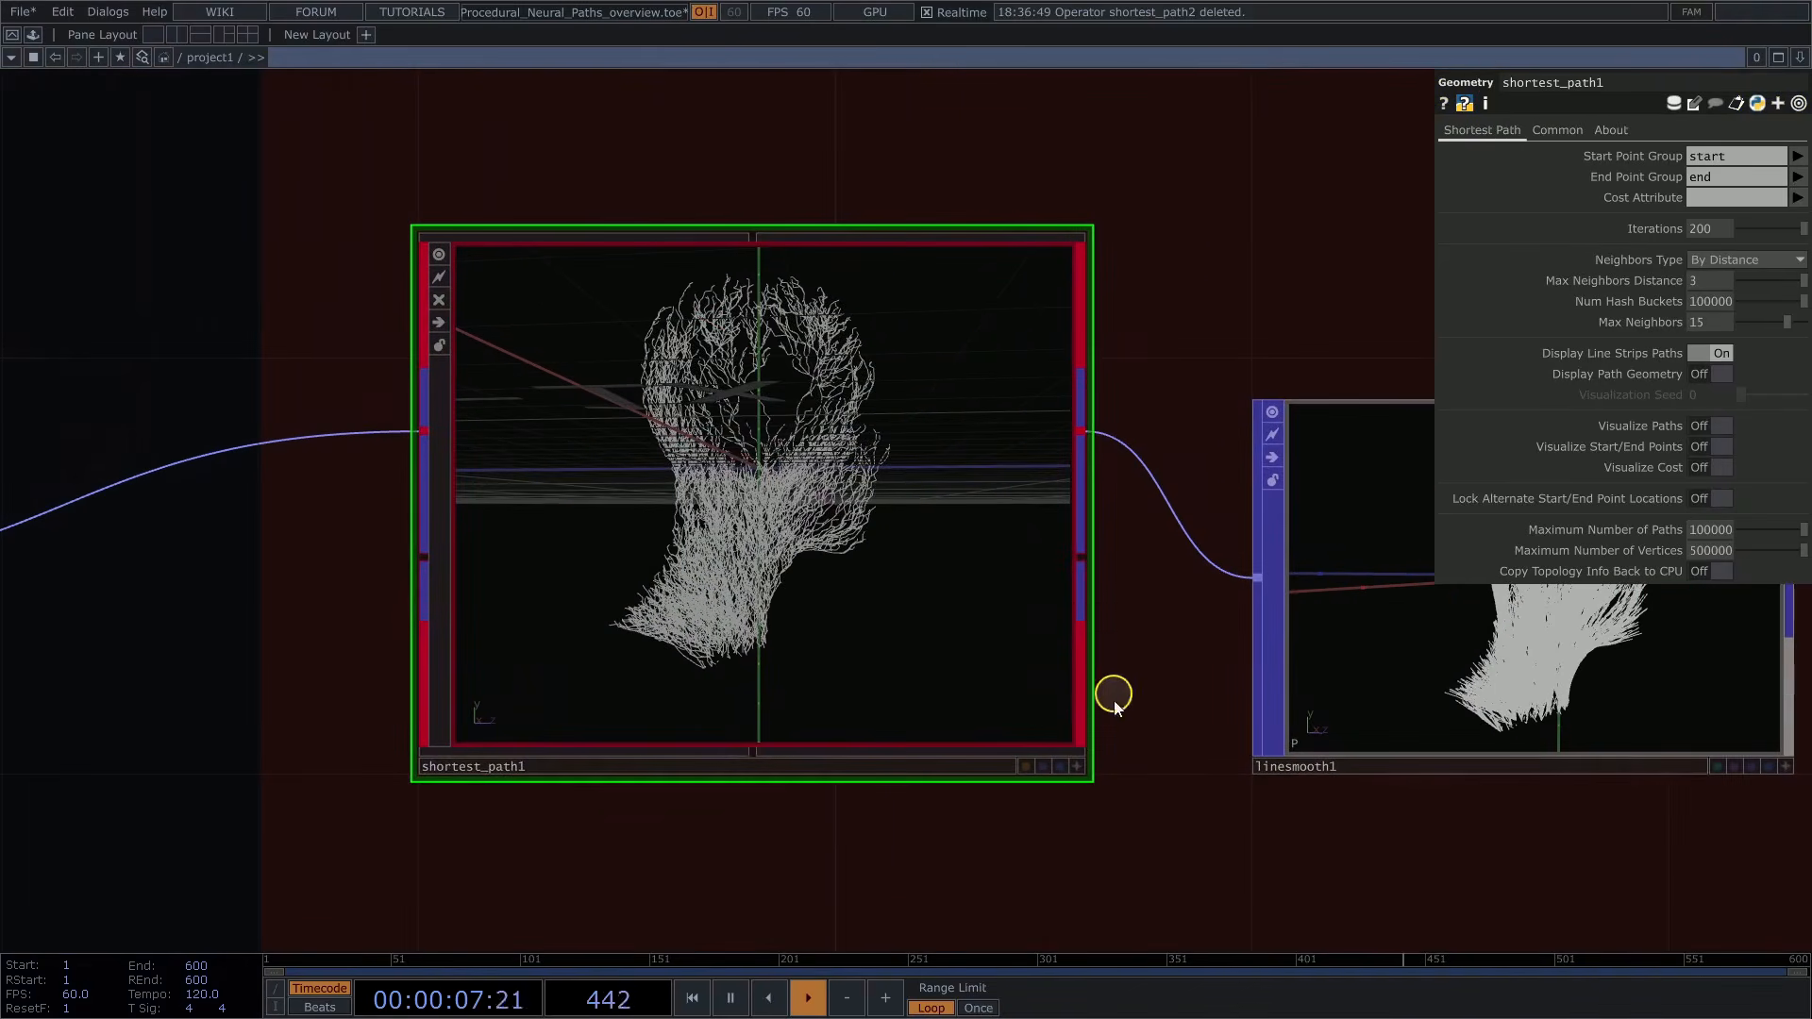
pyautogui.click(1076, 766)
pyautogui.moveTo(1003, 659); pyautogui.dragTo(749, 486)
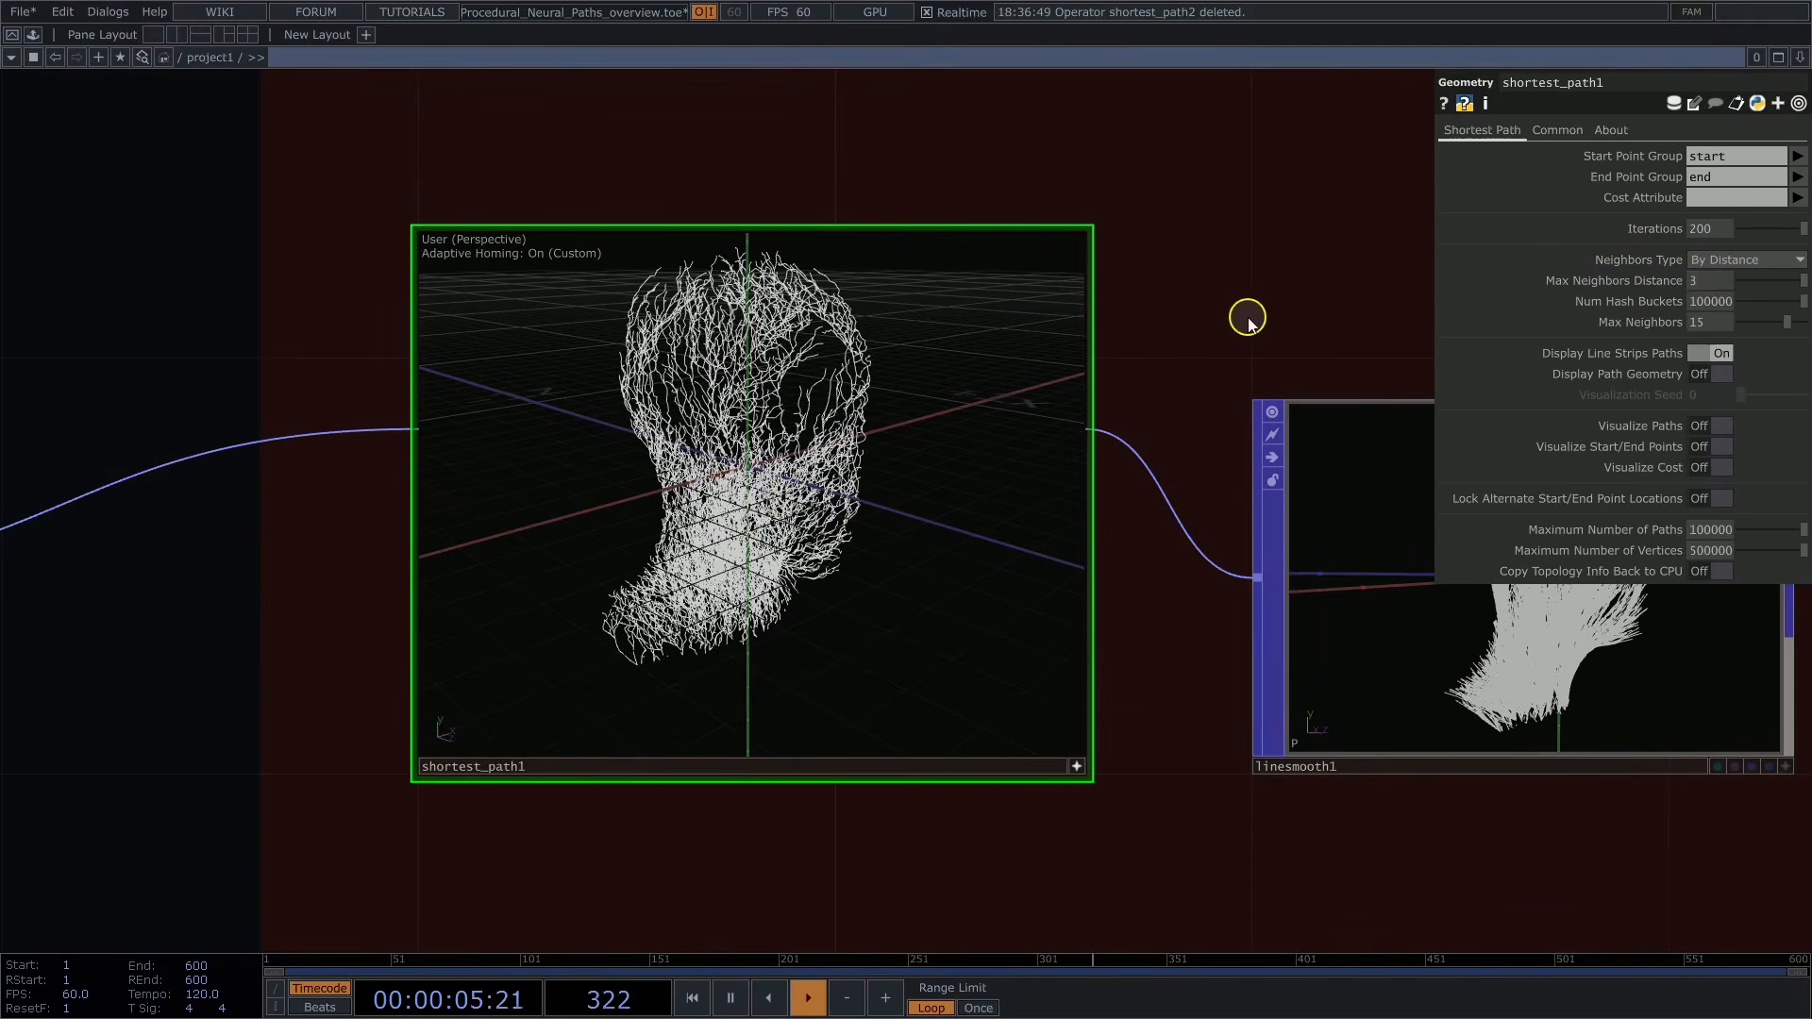
# Set the Effect of the linesmooth1 node to 0.699
pyautogui.moveTo(1216, 288); pyautogui.dragTo(755, 285)
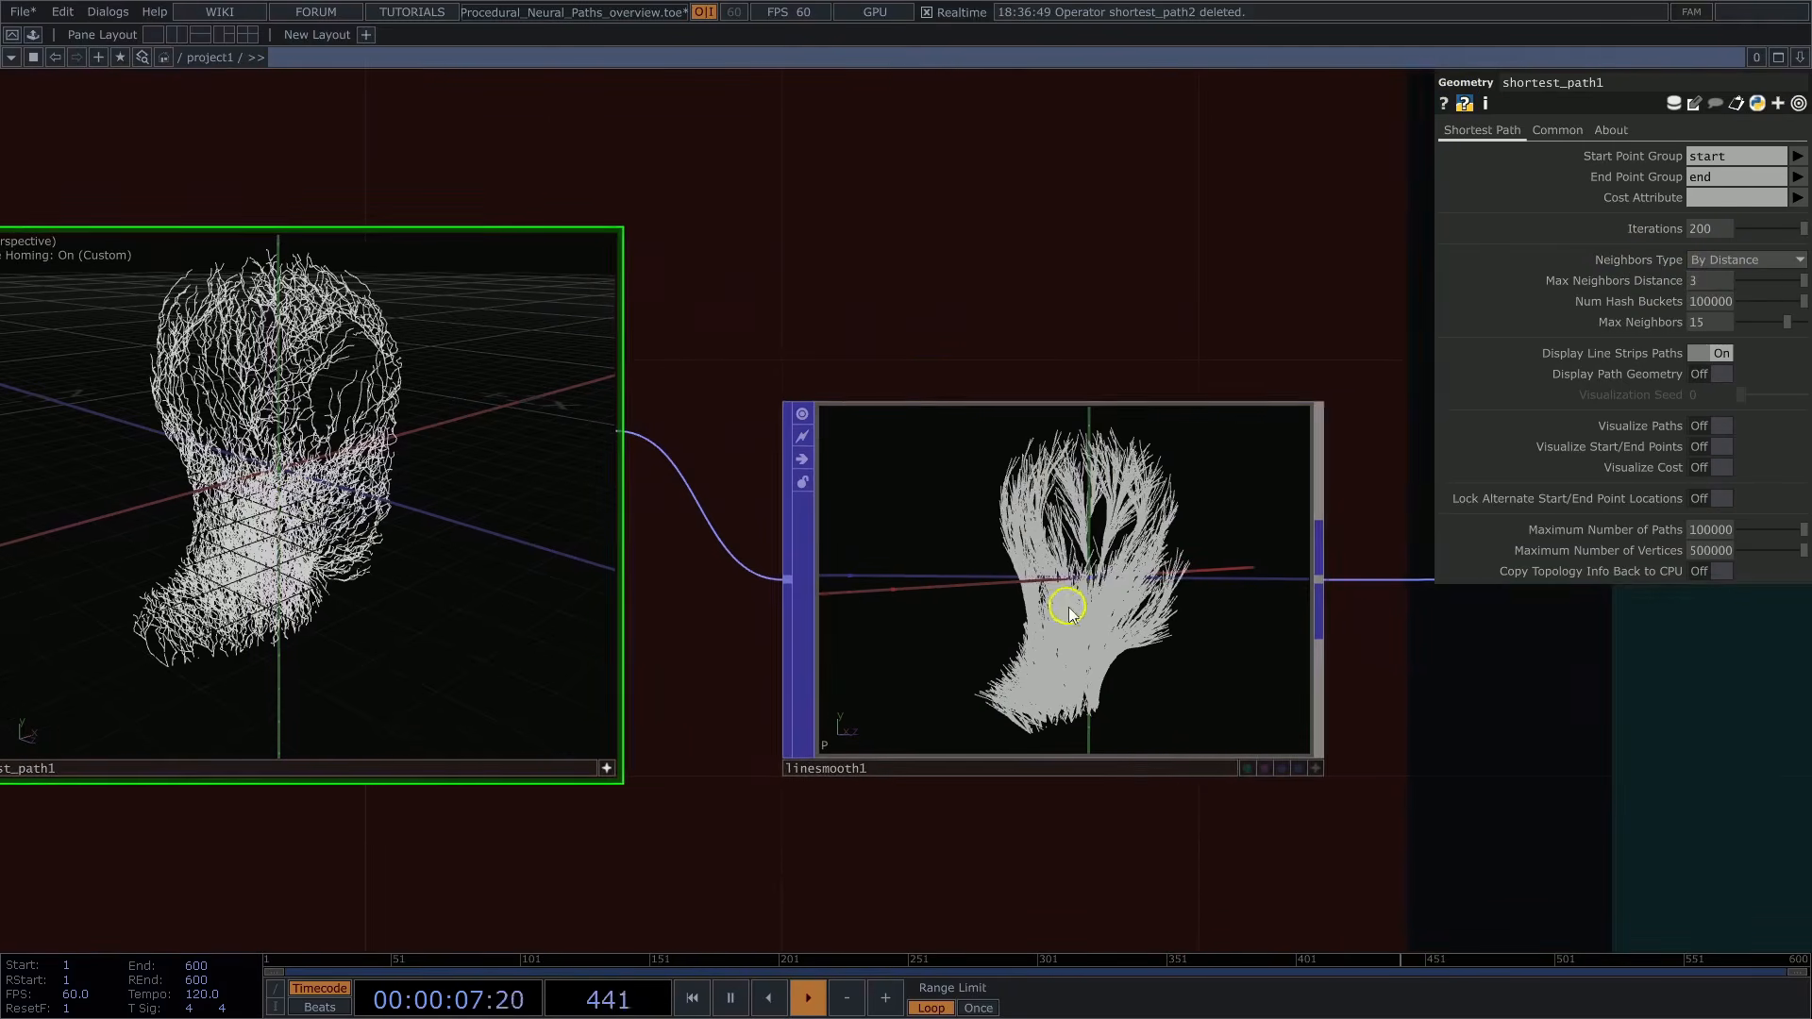
pyautogui.click(1073, 606)
pyautogui.scroll(3, 1127, 854)
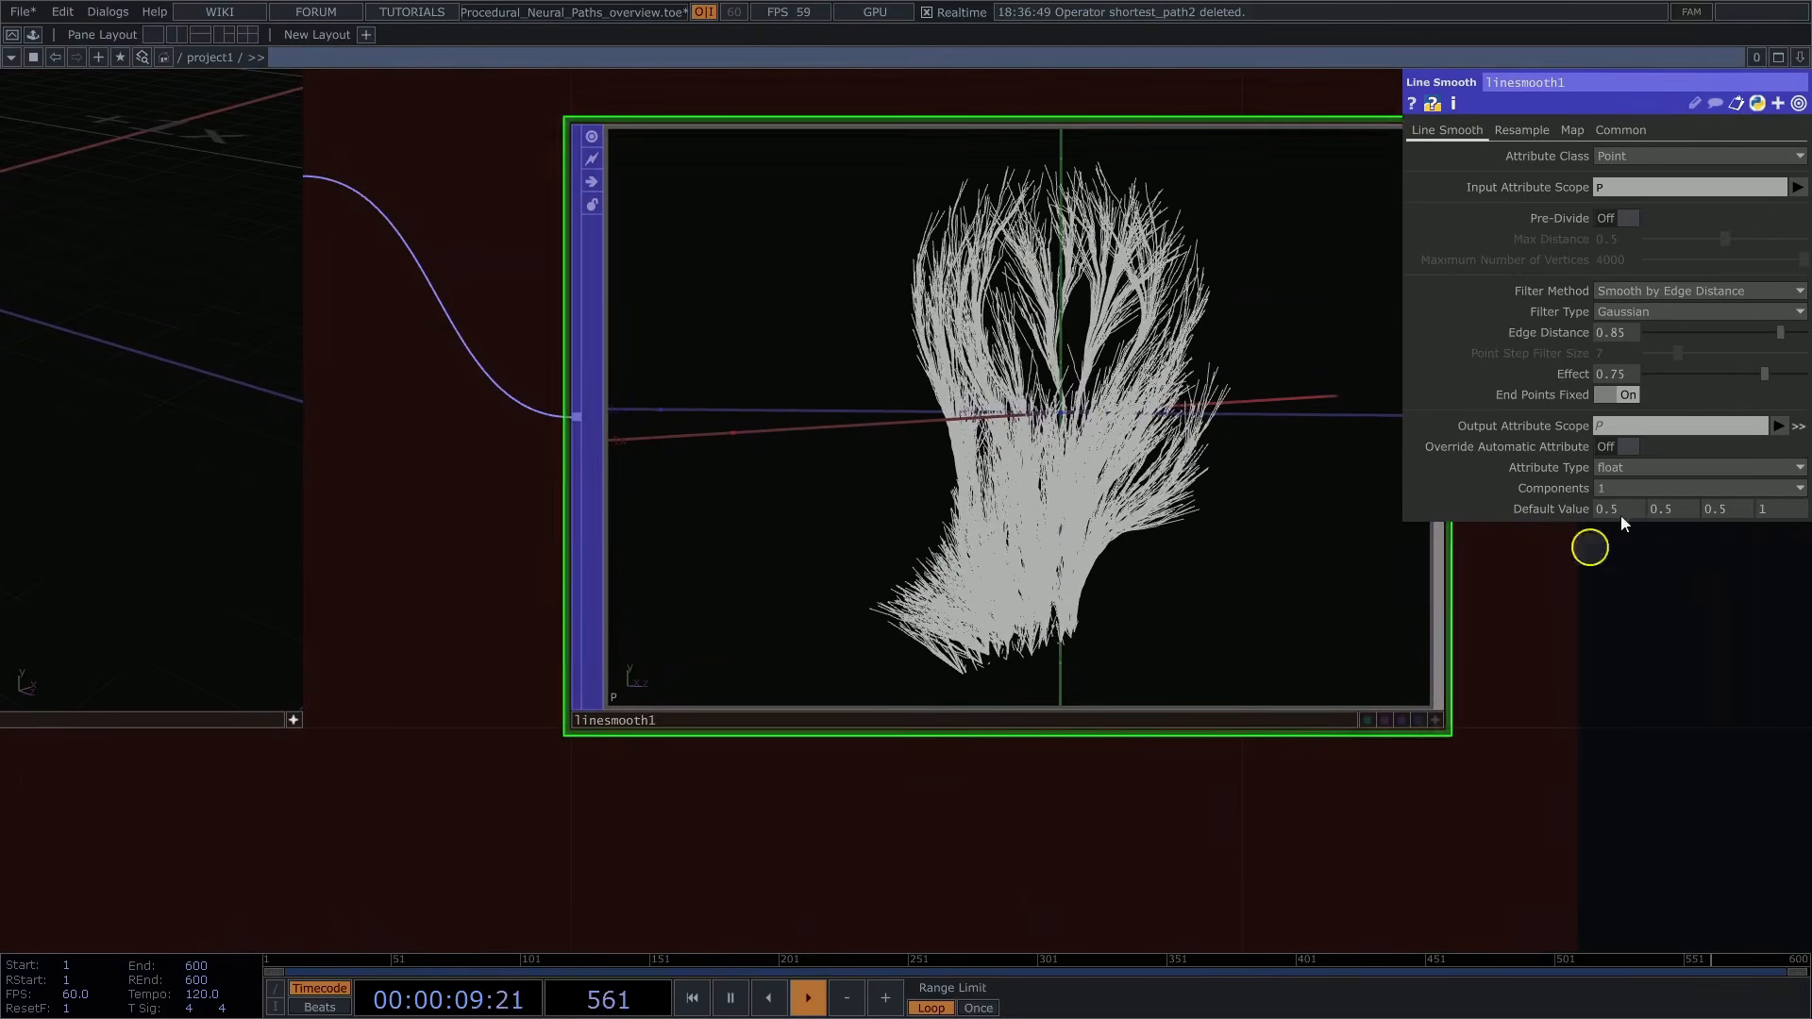
pyautogui.moveTo(1731, 380); pyautogui.dragTo(1713, 413)
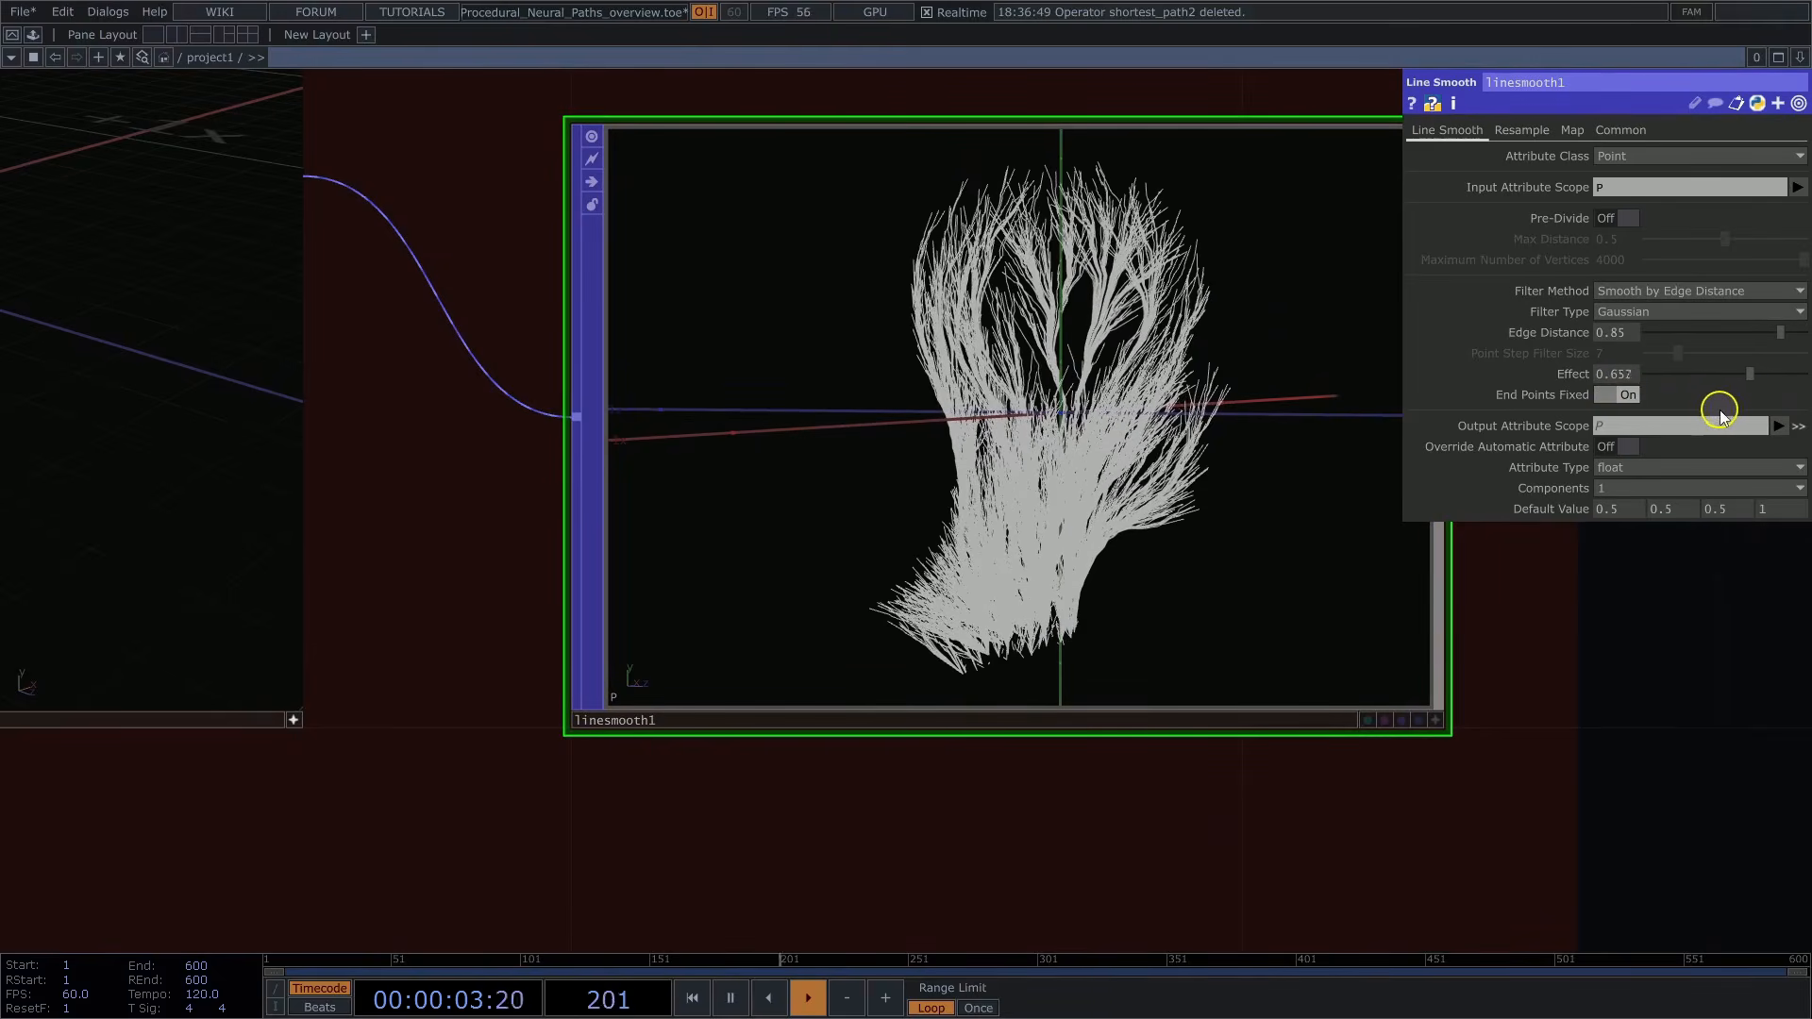
# Examine the coloured tubes growing along the paths in the sweep1 viewer, close up and from different angles
pyautogui.scroll(-9, 688, 821)
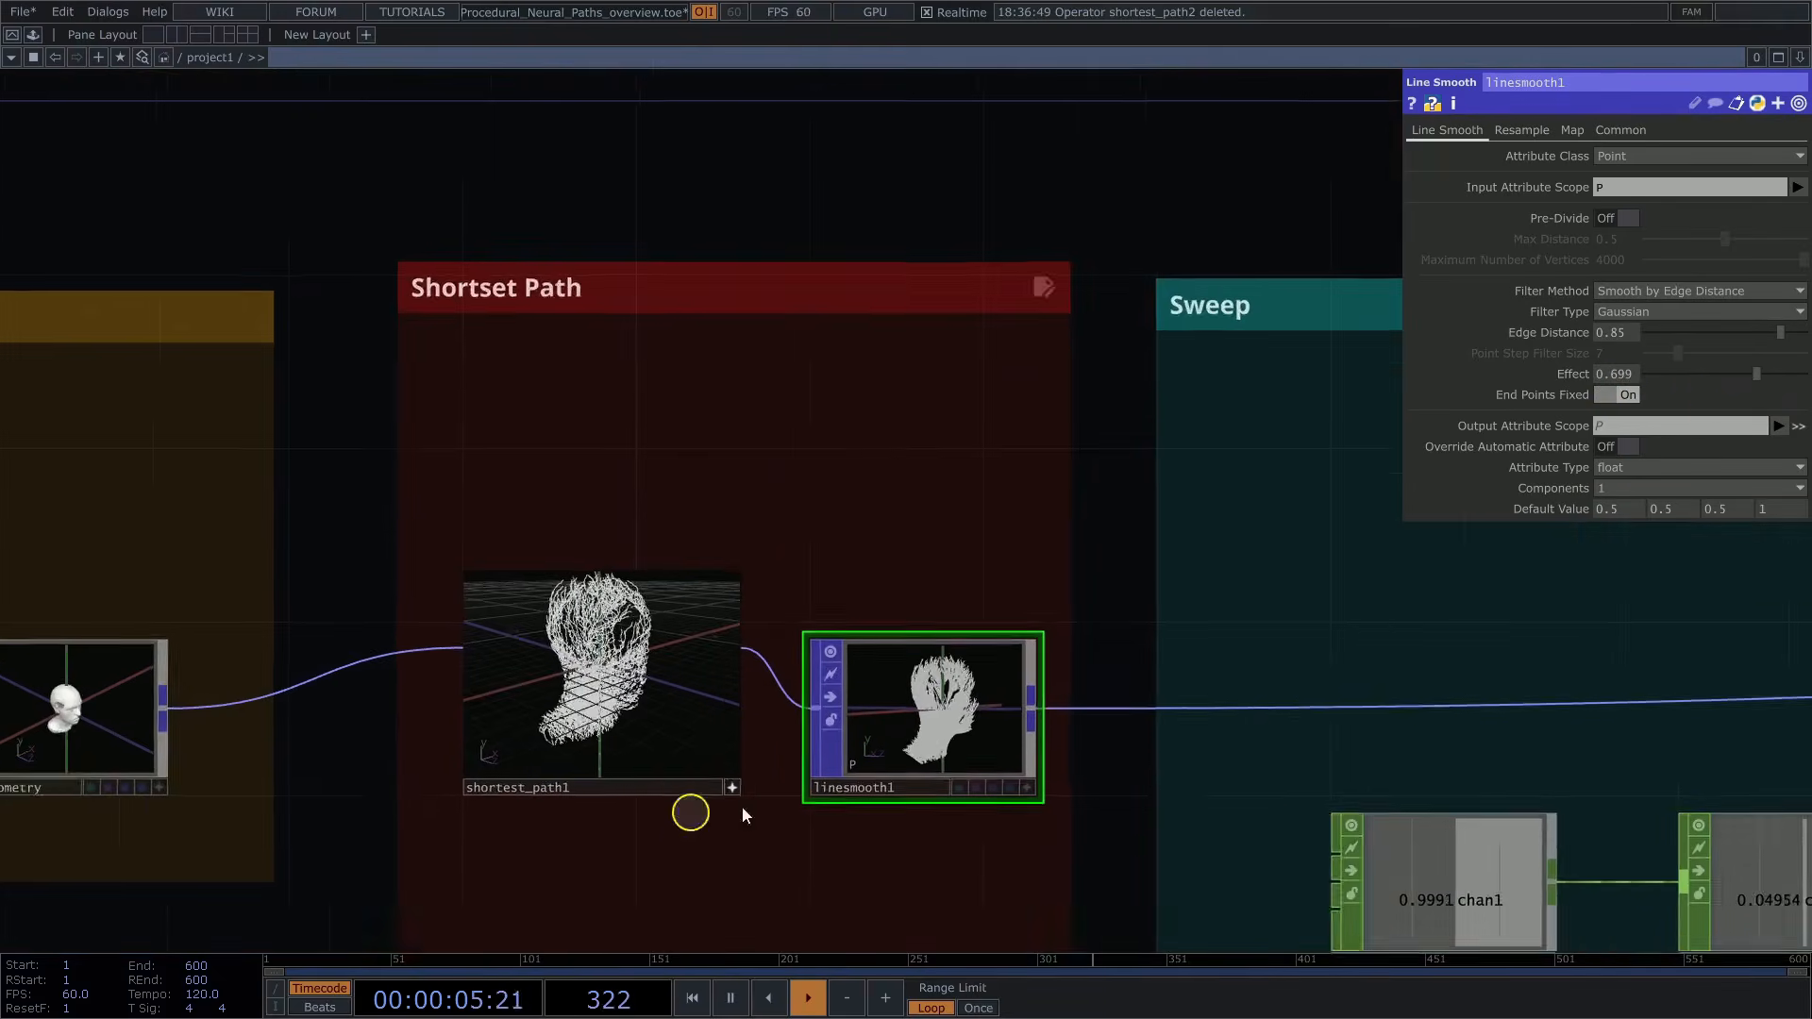
pyautogui.moveTo(1389, 602); pyautogui.dragTo(400, 500)
pyautogui.moveTo(585, 490); pyautogui.dragTo(441, 510, button='middle')
pyautogui.scroll(8, 1126, 594)
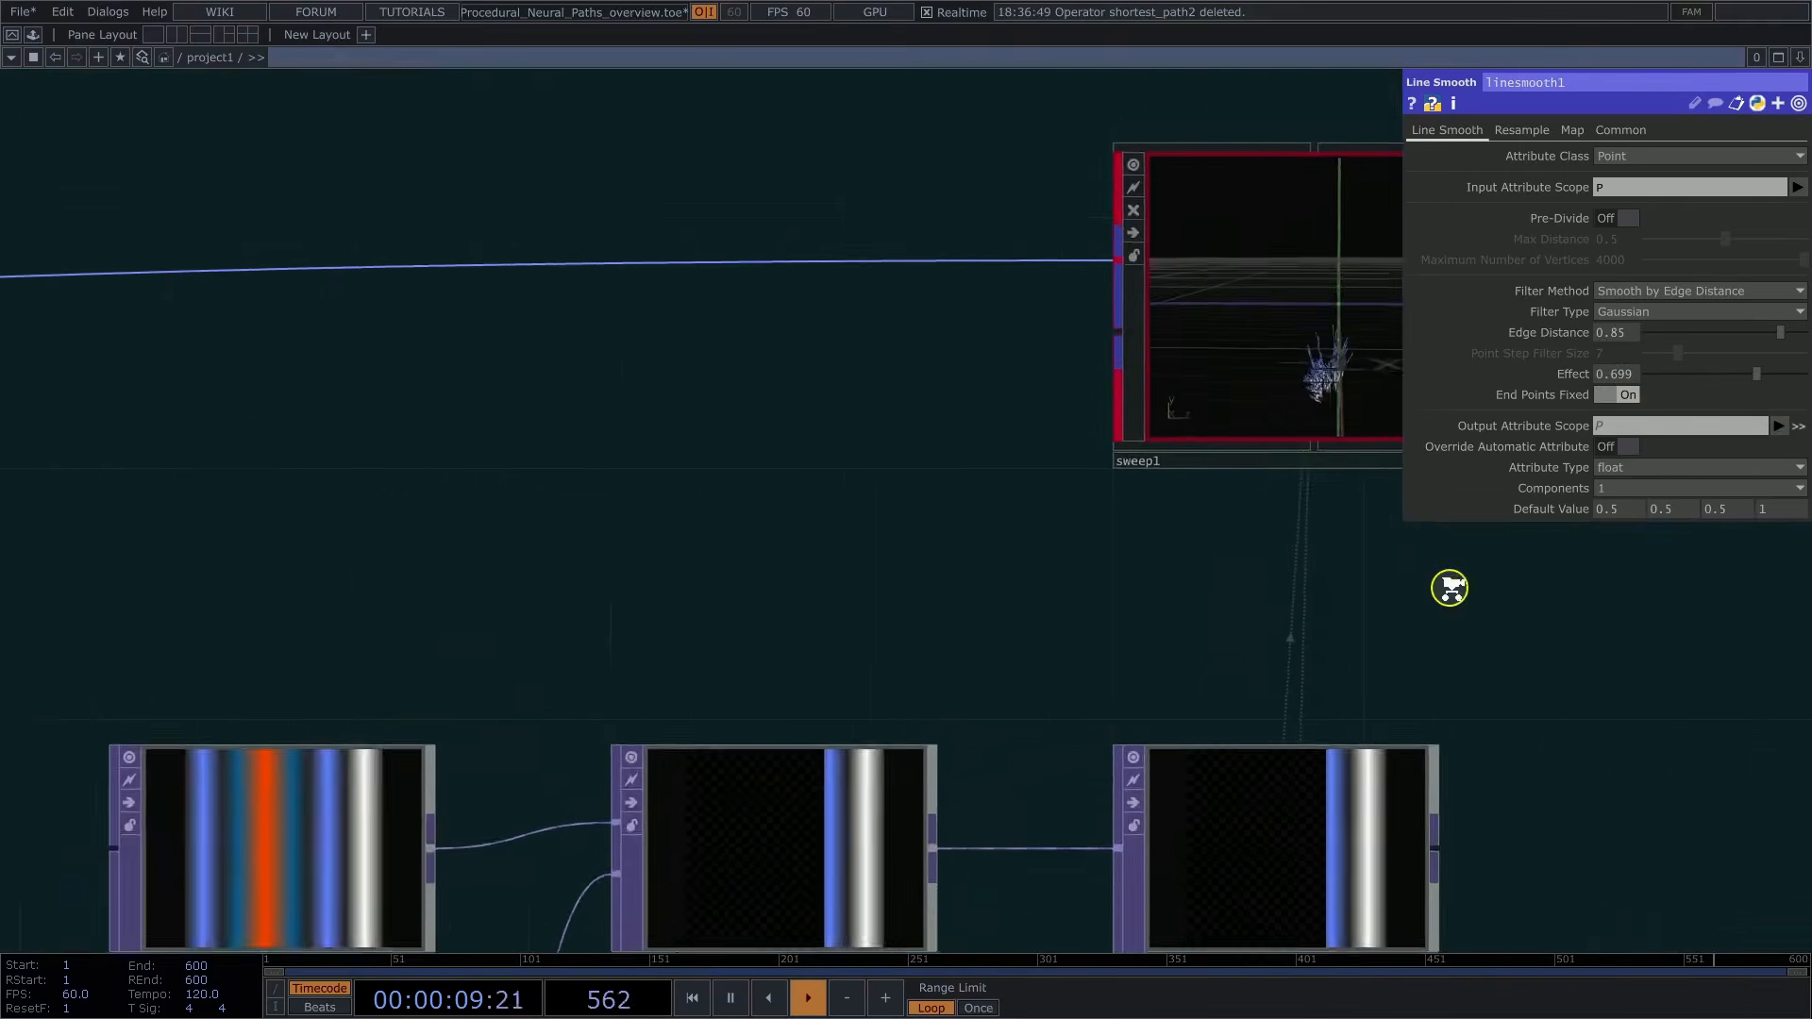
pyautogui.moveTo(1008, 704); pyautogui.dragTo(880, 868)
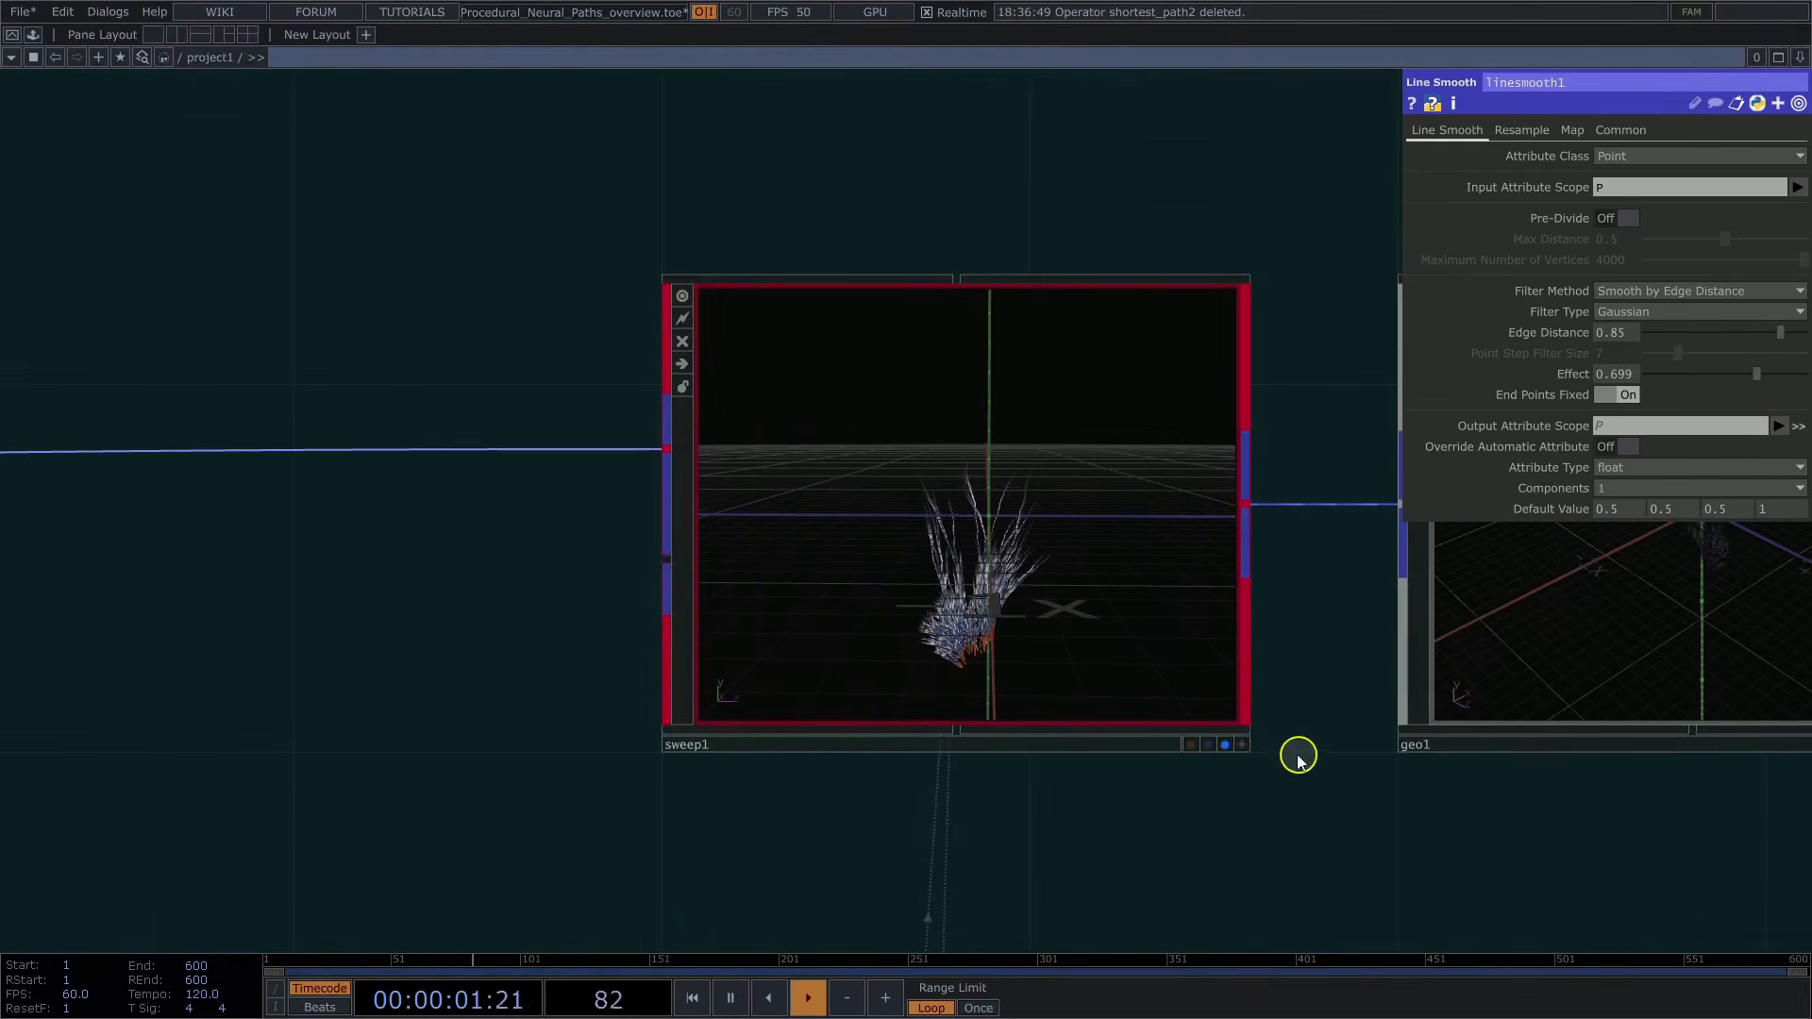
pyautogui.click(1246, 745)
pyautogui.scroll(10, 1011, 546)
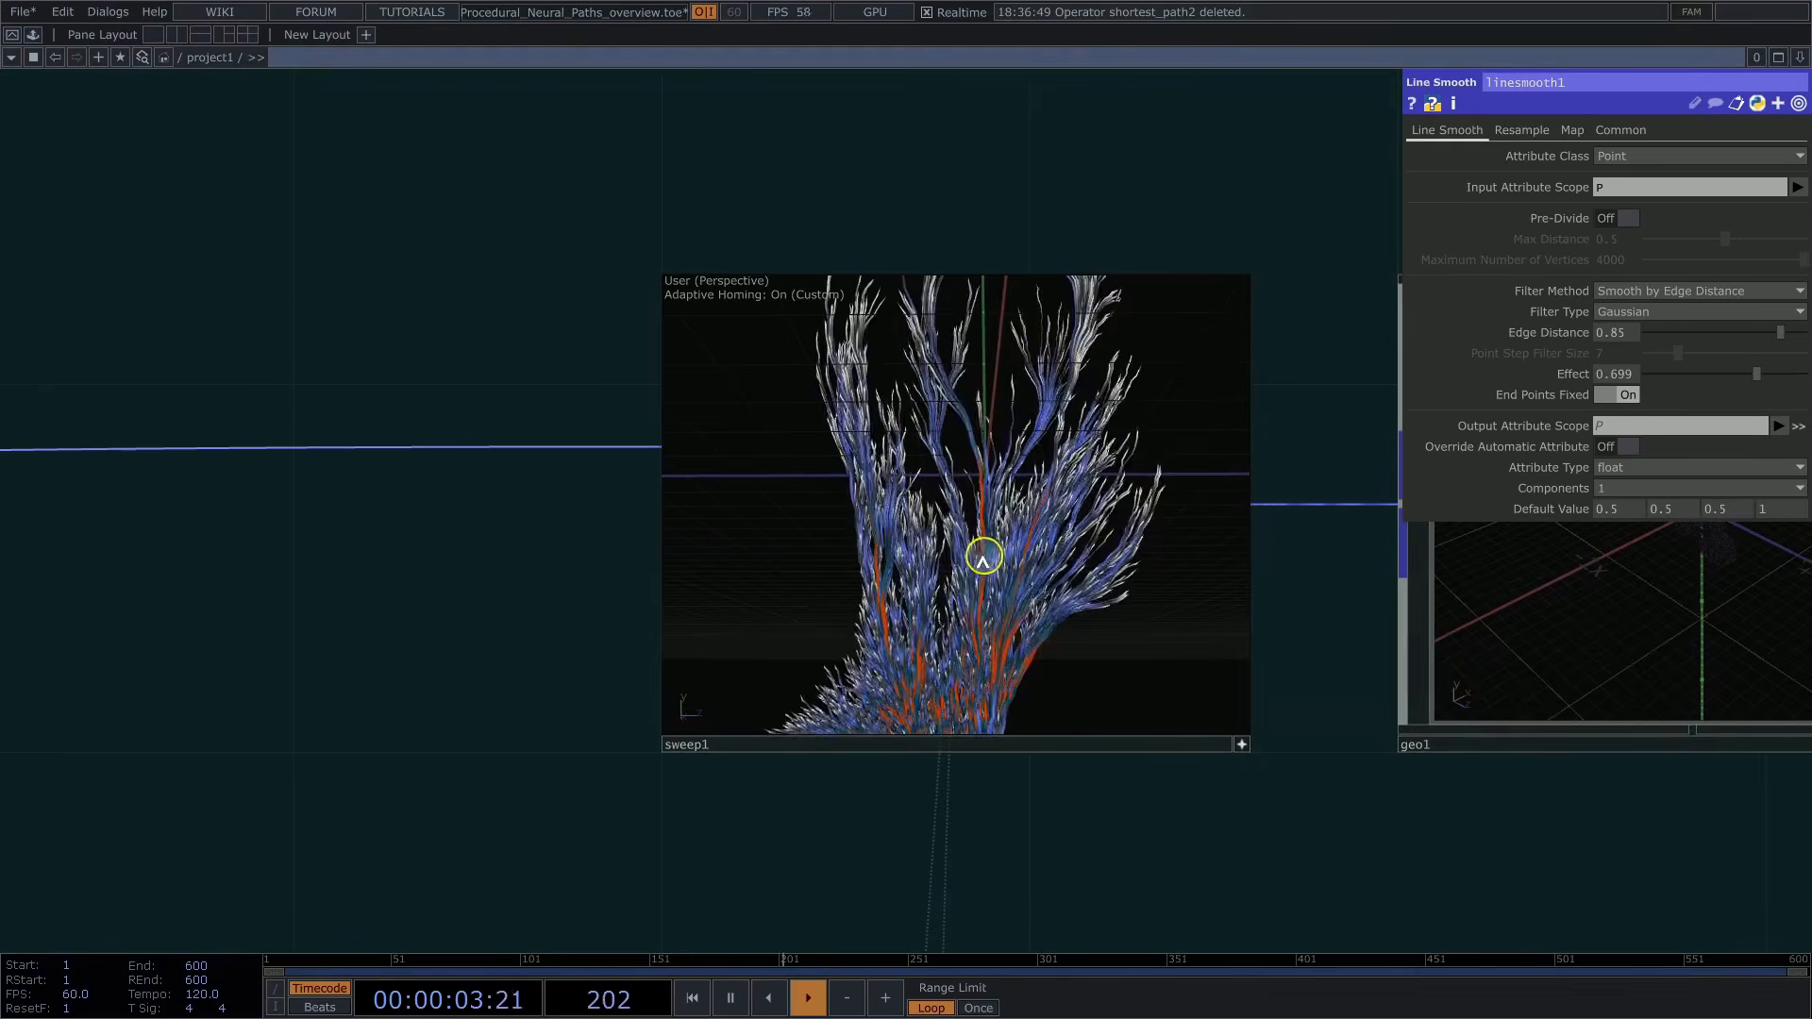
pyautogui.scroll(3, 1011, 793)
pyautogui.scroll(3, 922, 518)
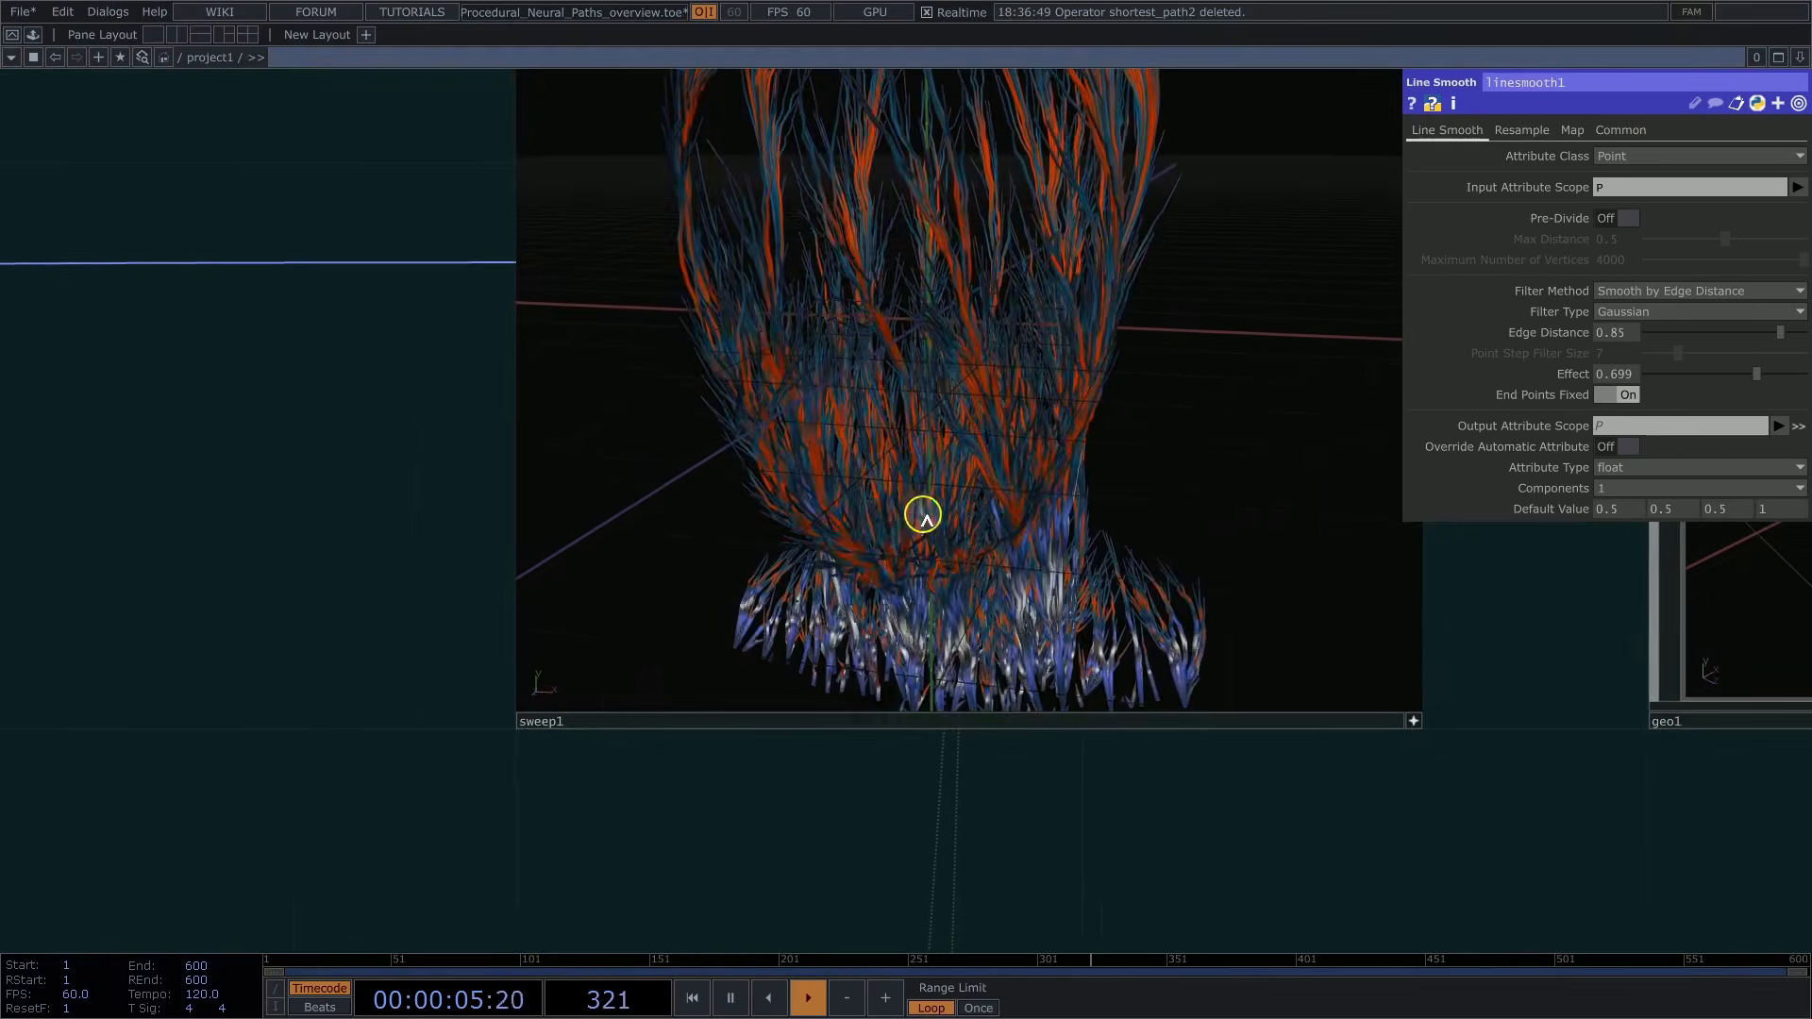
pyautogui.click(1407, 721)
# Review the Surface parameters of sweep1 and the ramp network feeding its color_ramp and scale_ramp
pyautogui.moveTo(1199, 774); pyautogui.dragTo(1107, 819)
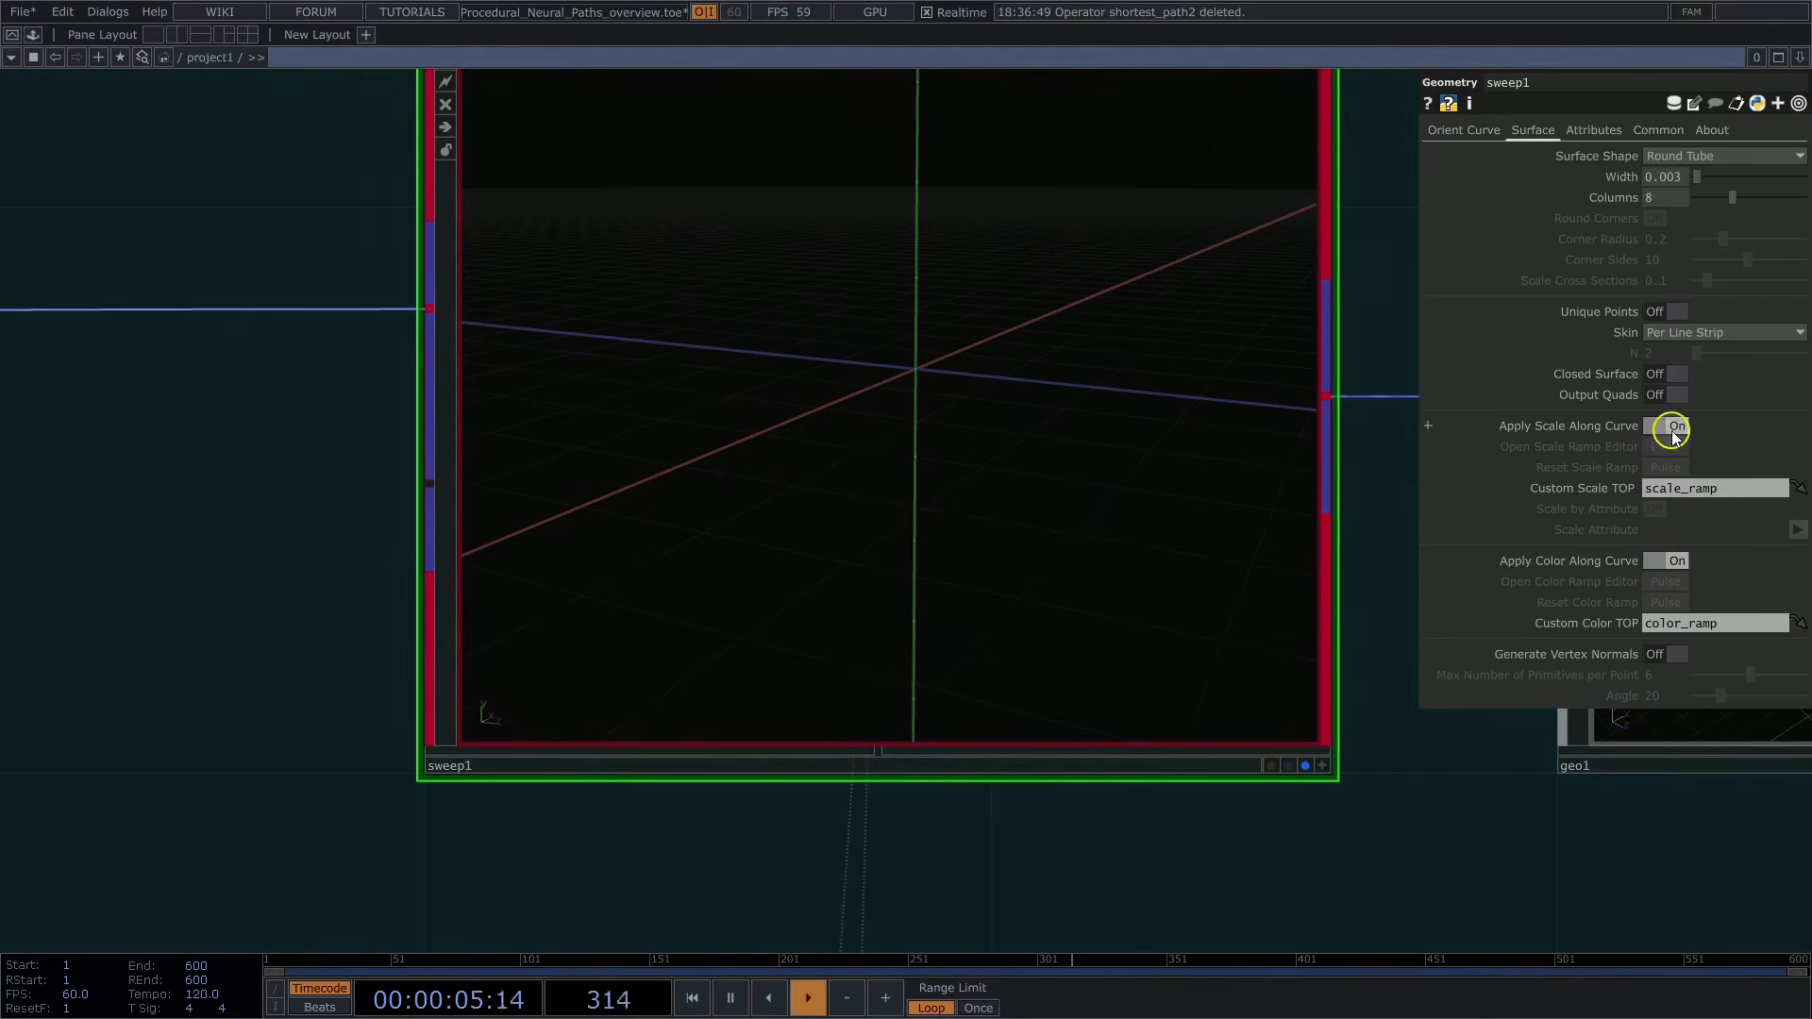
pyautogui.scroll(-2, 114, 615)
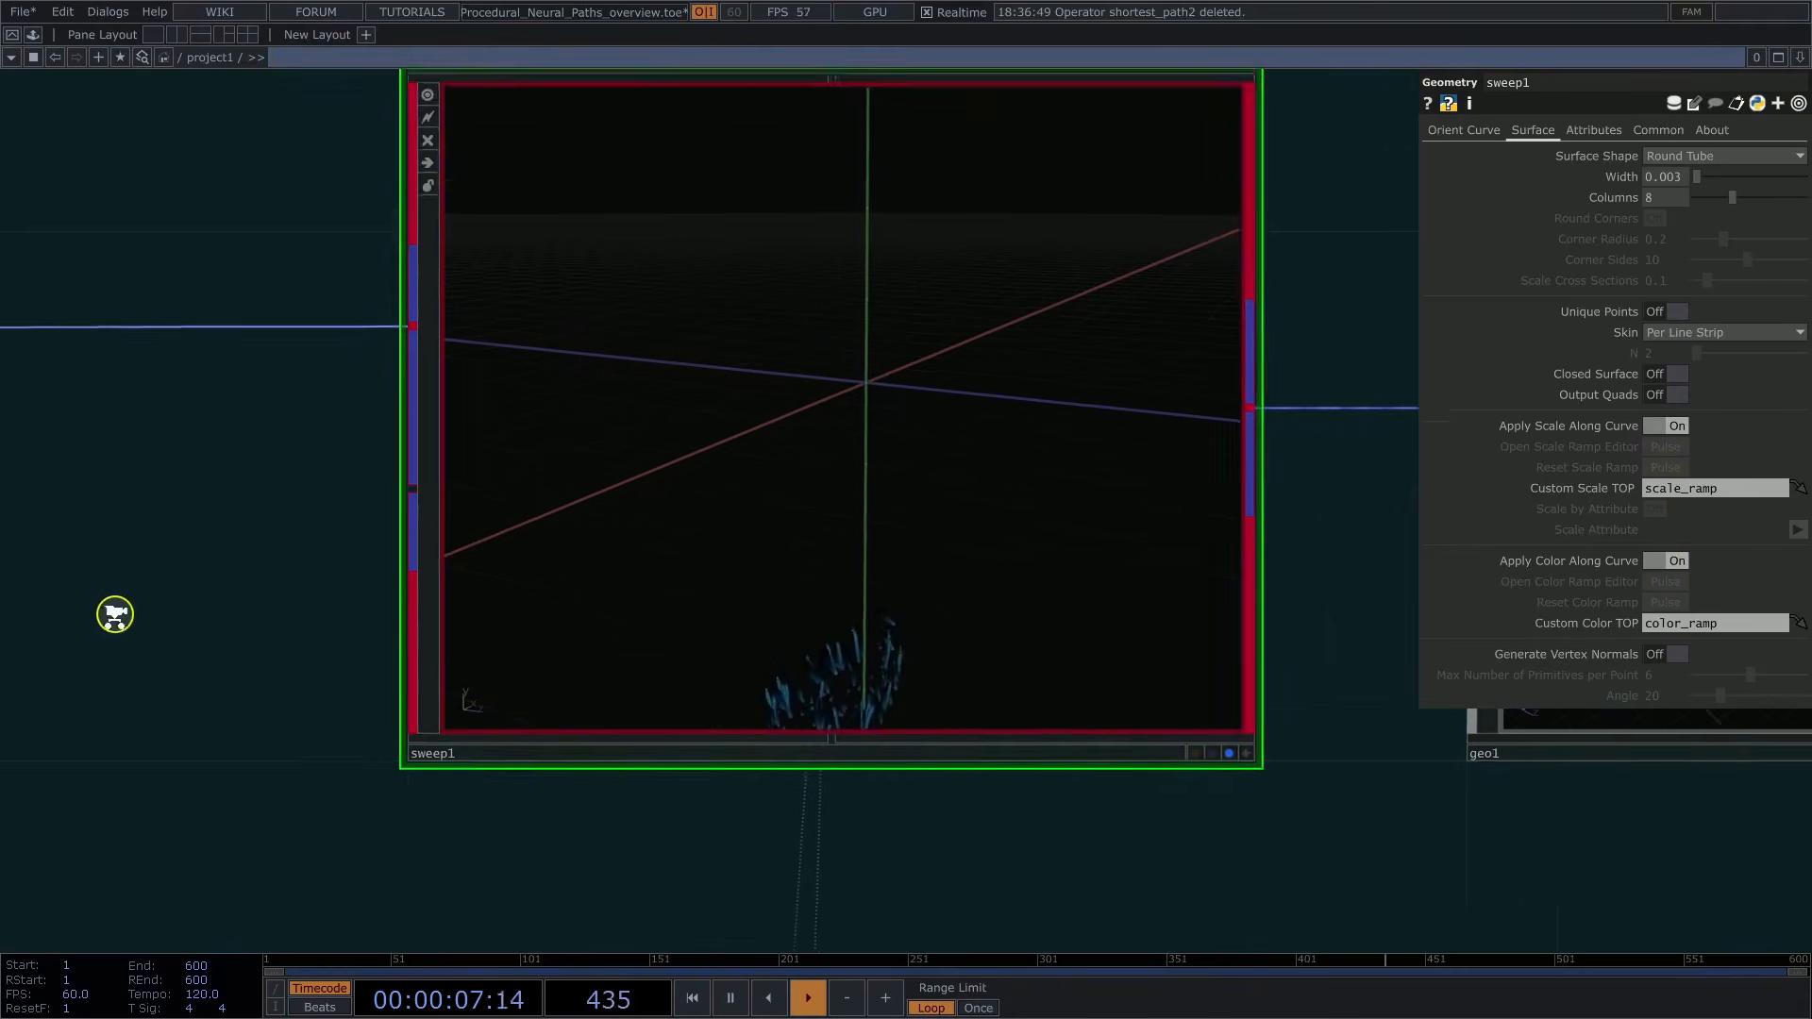
pyautogui.moveTo(115, 614); pyautogui.dragTo(57, 665, button='middle')
pyautogui.moveTo(534, 750); pyautogui.dragTo(1080, 236)
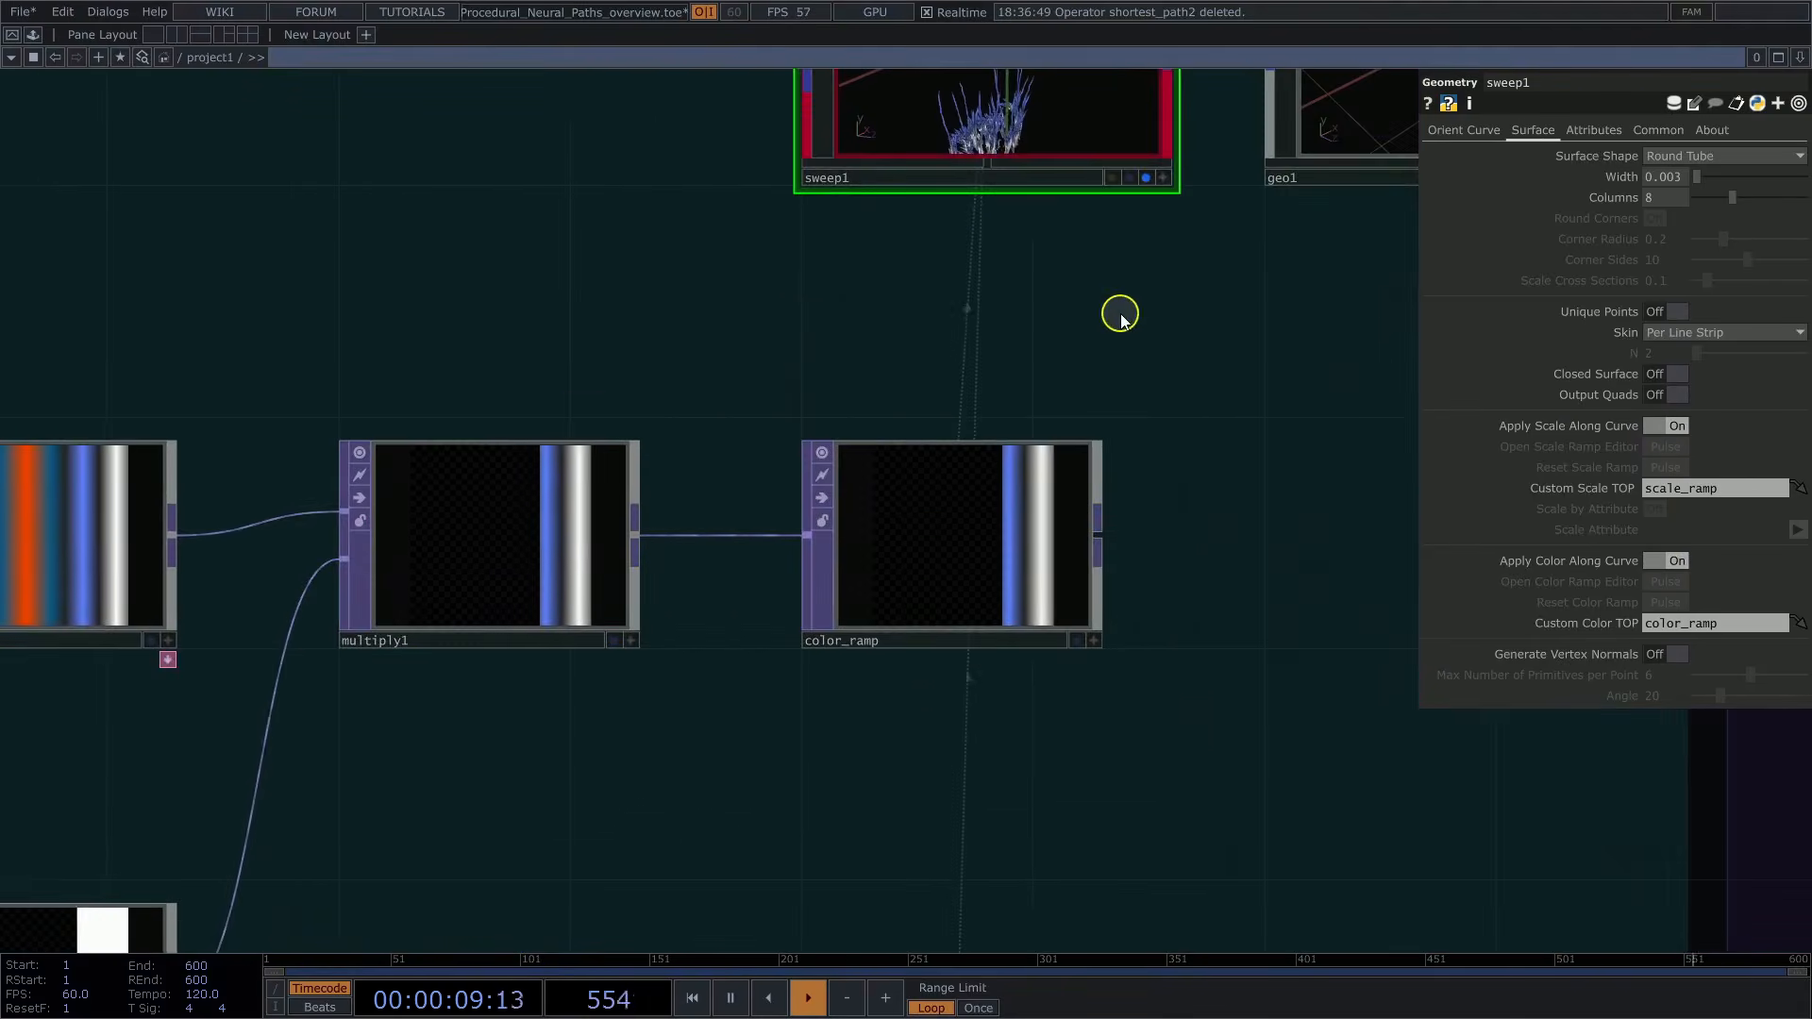
pyautogui.moveTo(1121, 313); pyautogui.dragTo(821, 500, button='middle')
pyautogui.moveTo(353, 514); pyautogui.dragTo(819, 481)
pyautogui.moveTo(684, 604); pyautogui.dragTo(117, 731)
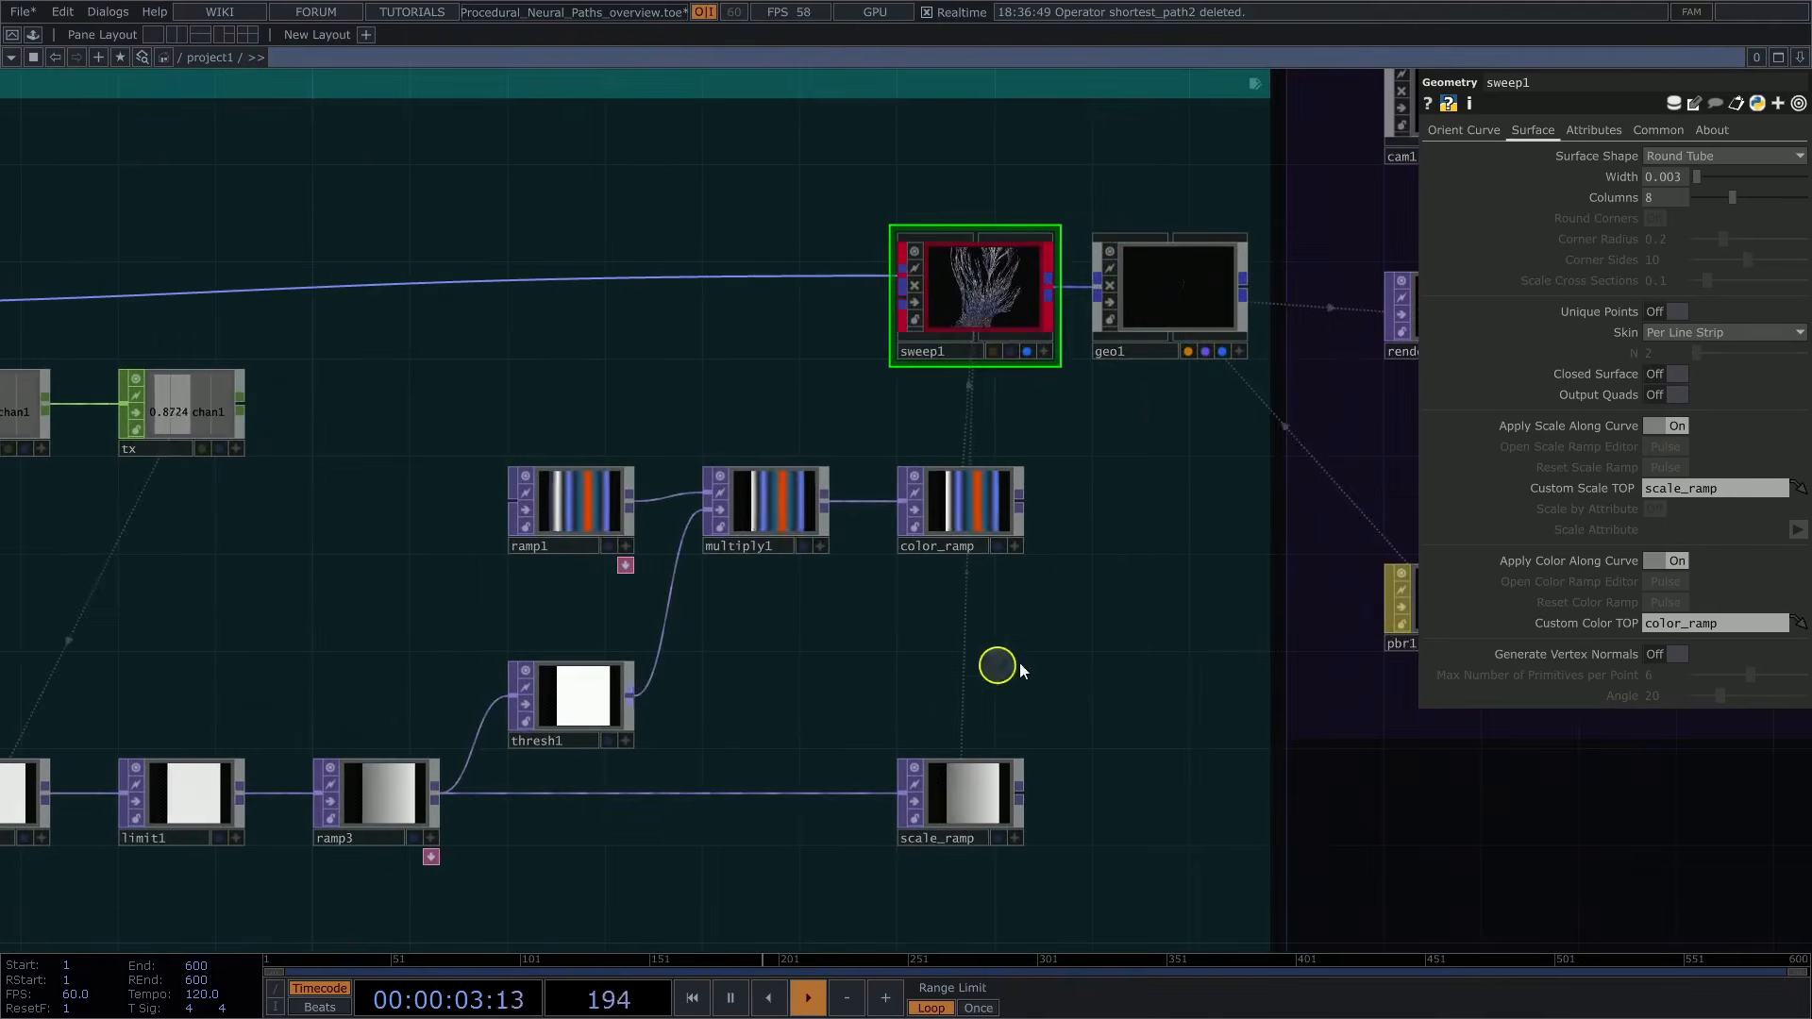
# Review the Rendering section's material, camera and lights: pbr1, cam1, light1 and environment1
pyautogui.moveTo(1025, 580); pyautogui.dragTo(269, 730)
pyautogui.moveTo(802, 628); pyautogui.dragTo(663, 681)
pyautogui.moveTo(698, 684)
pyautogui.mouseDown(button='middle')
pyautogui.moveTo(680, 692)
pyautogui.moveTo(688, 712)
pyautogui.mouseUp(button='middle')
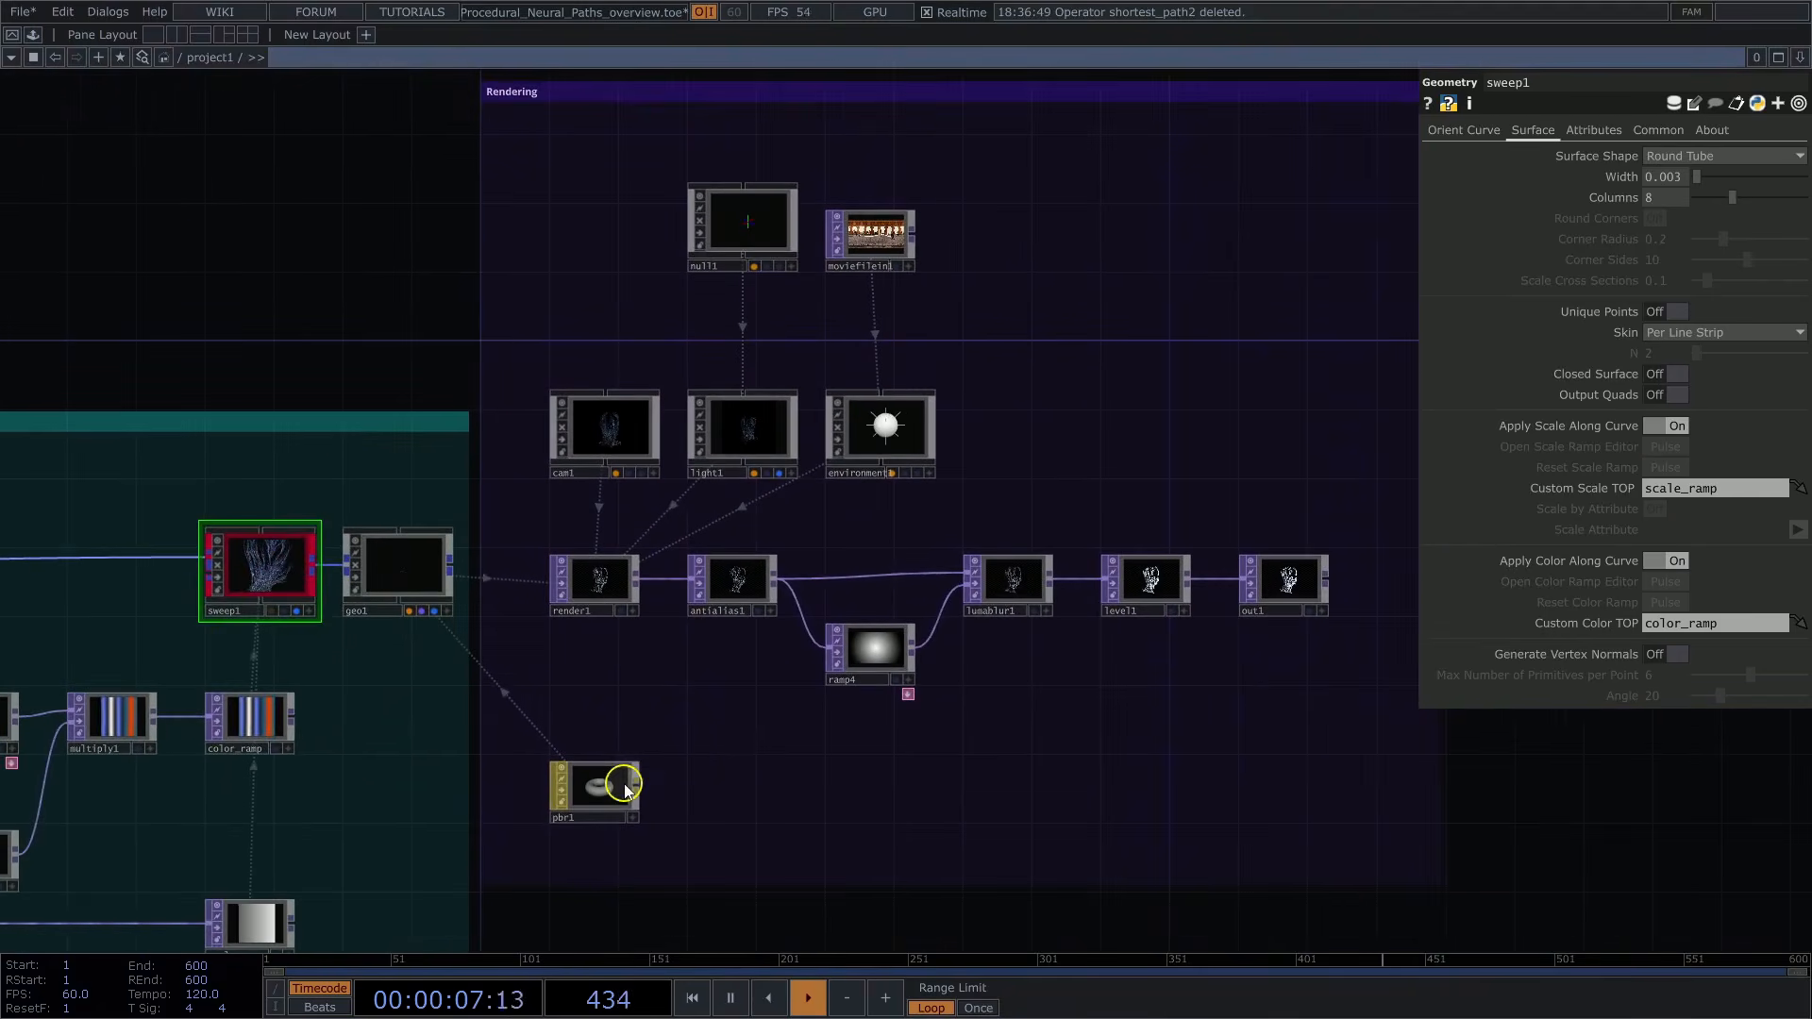
pyautogui.click(595, 788)
pyautogui.click(610, 434)
pyautogui.click(741, 502)
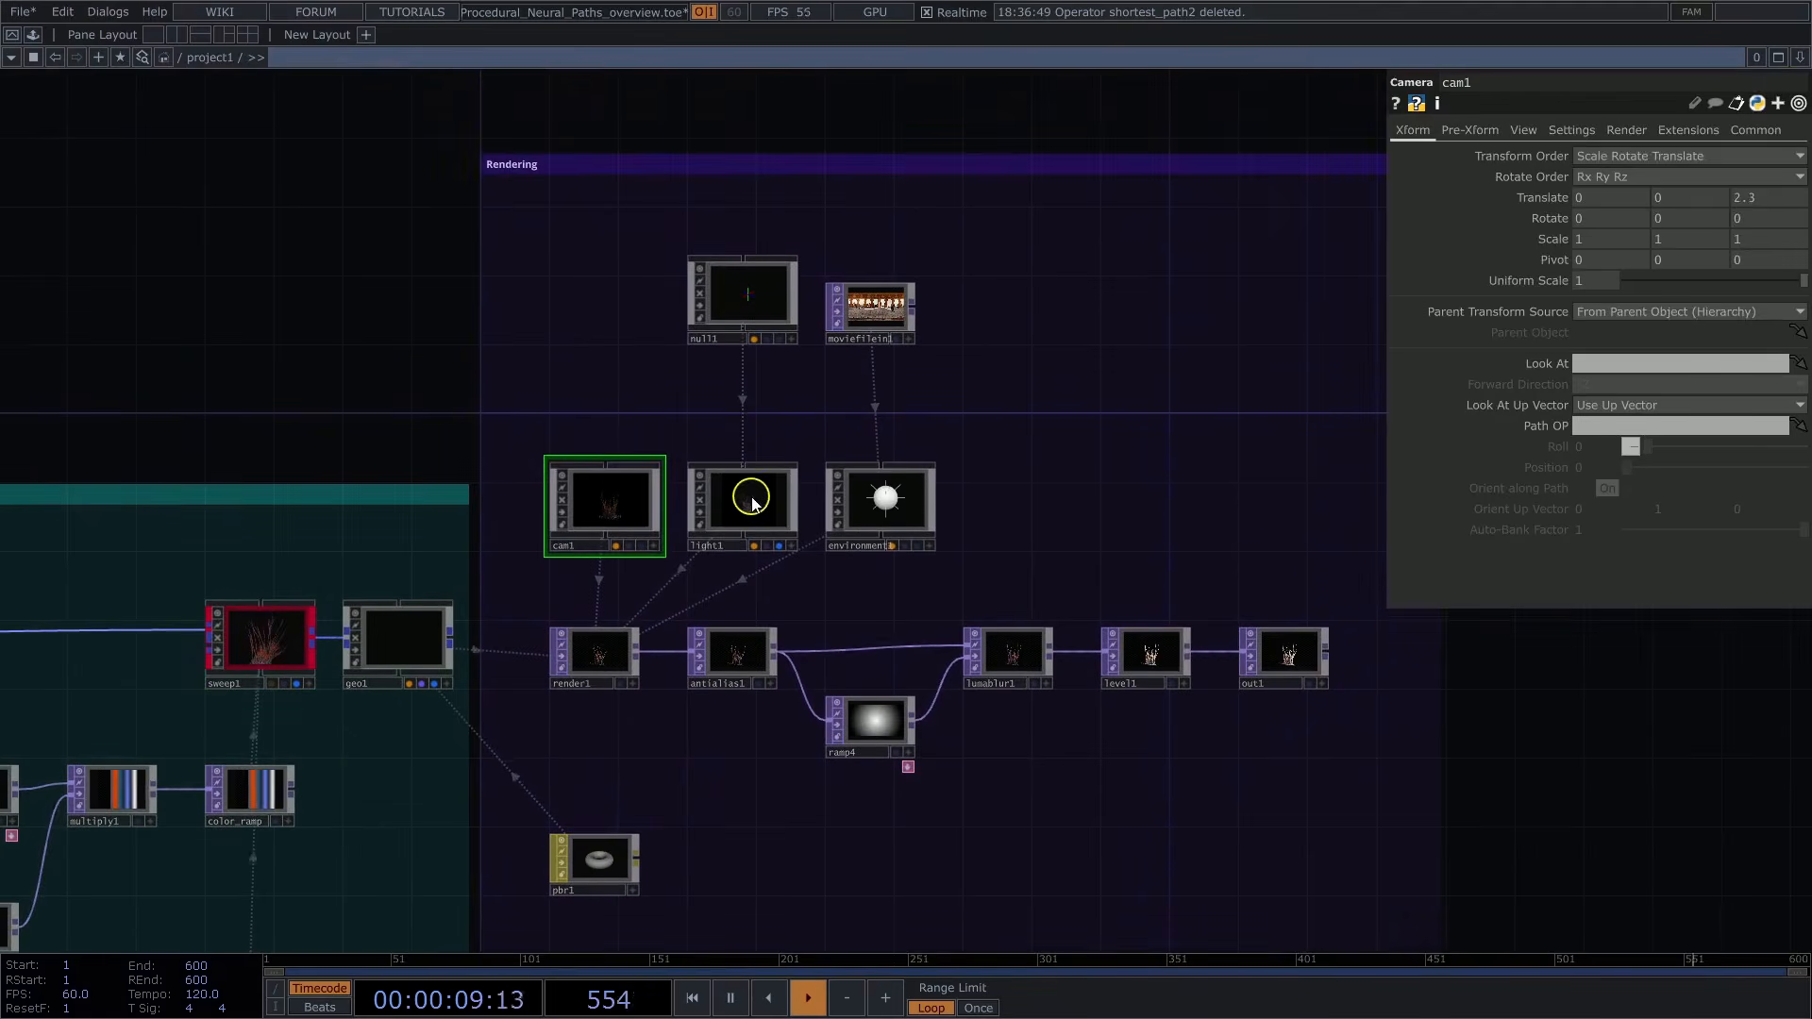
pyautogui.click(909, 509)
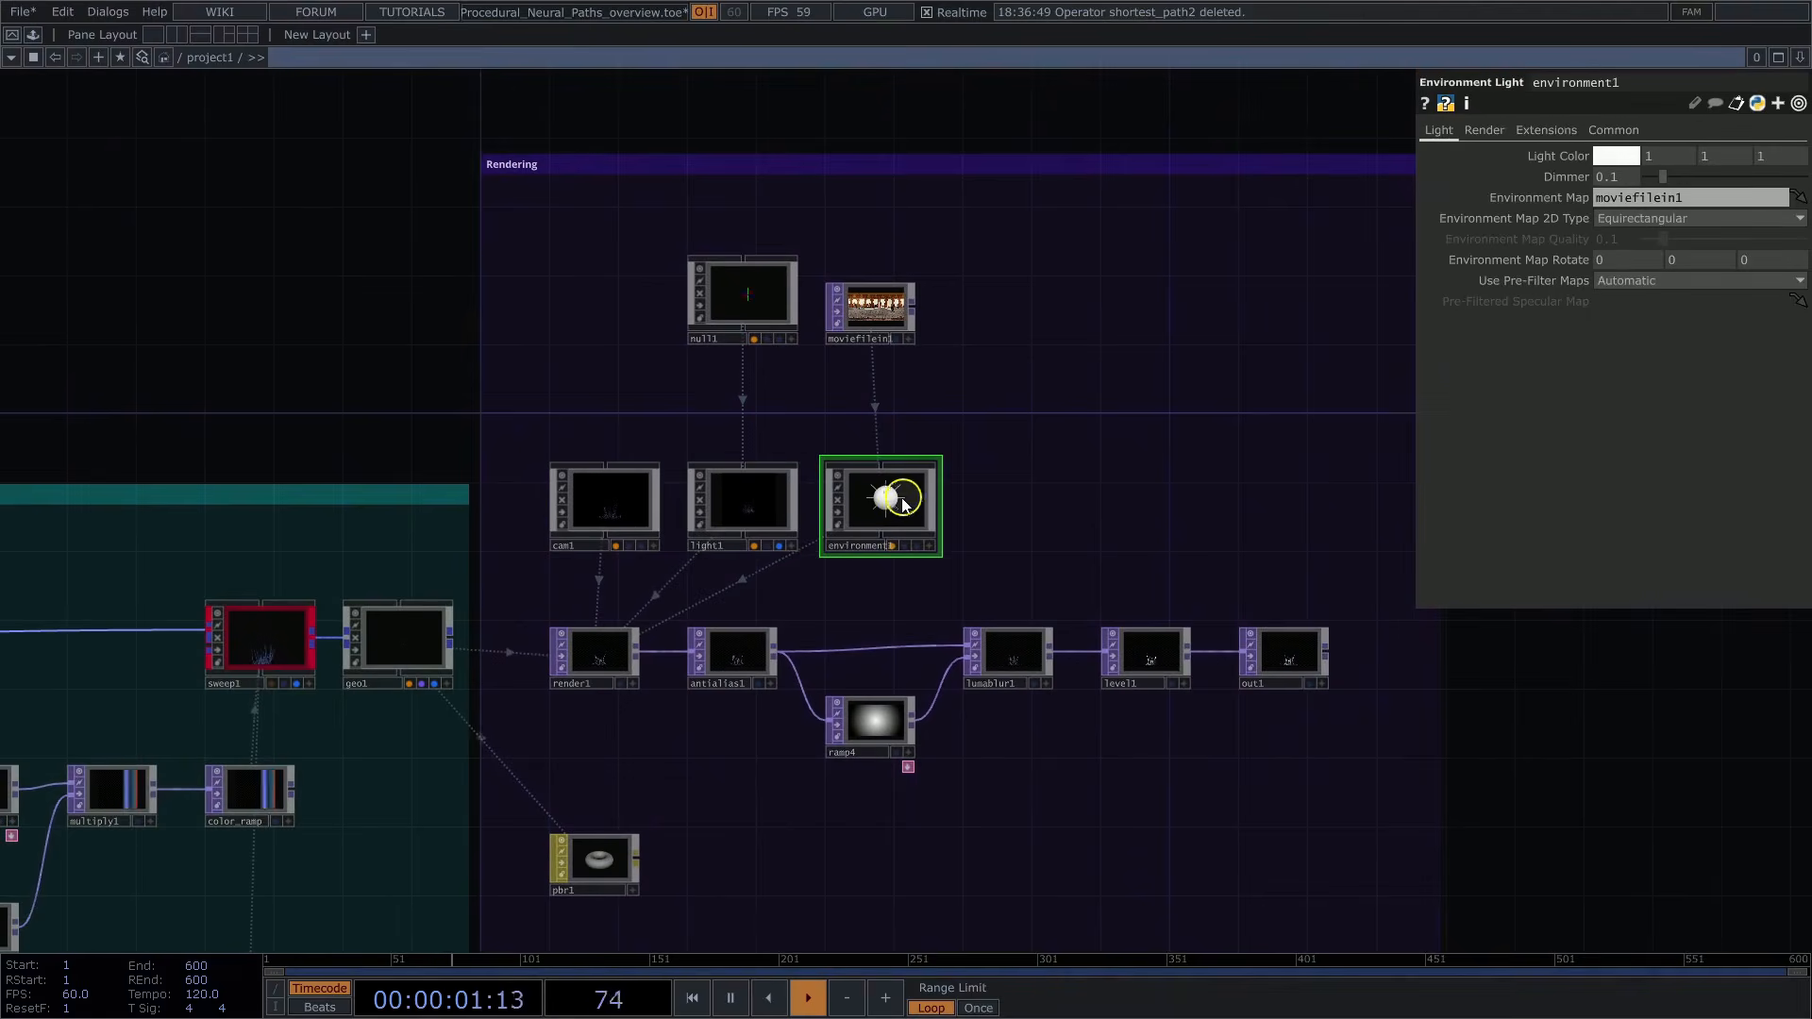
# Inspect the parameters of render1 and antialias1 and look closely at the antialiased render
pyautogui.scroll(10, 661, 736)
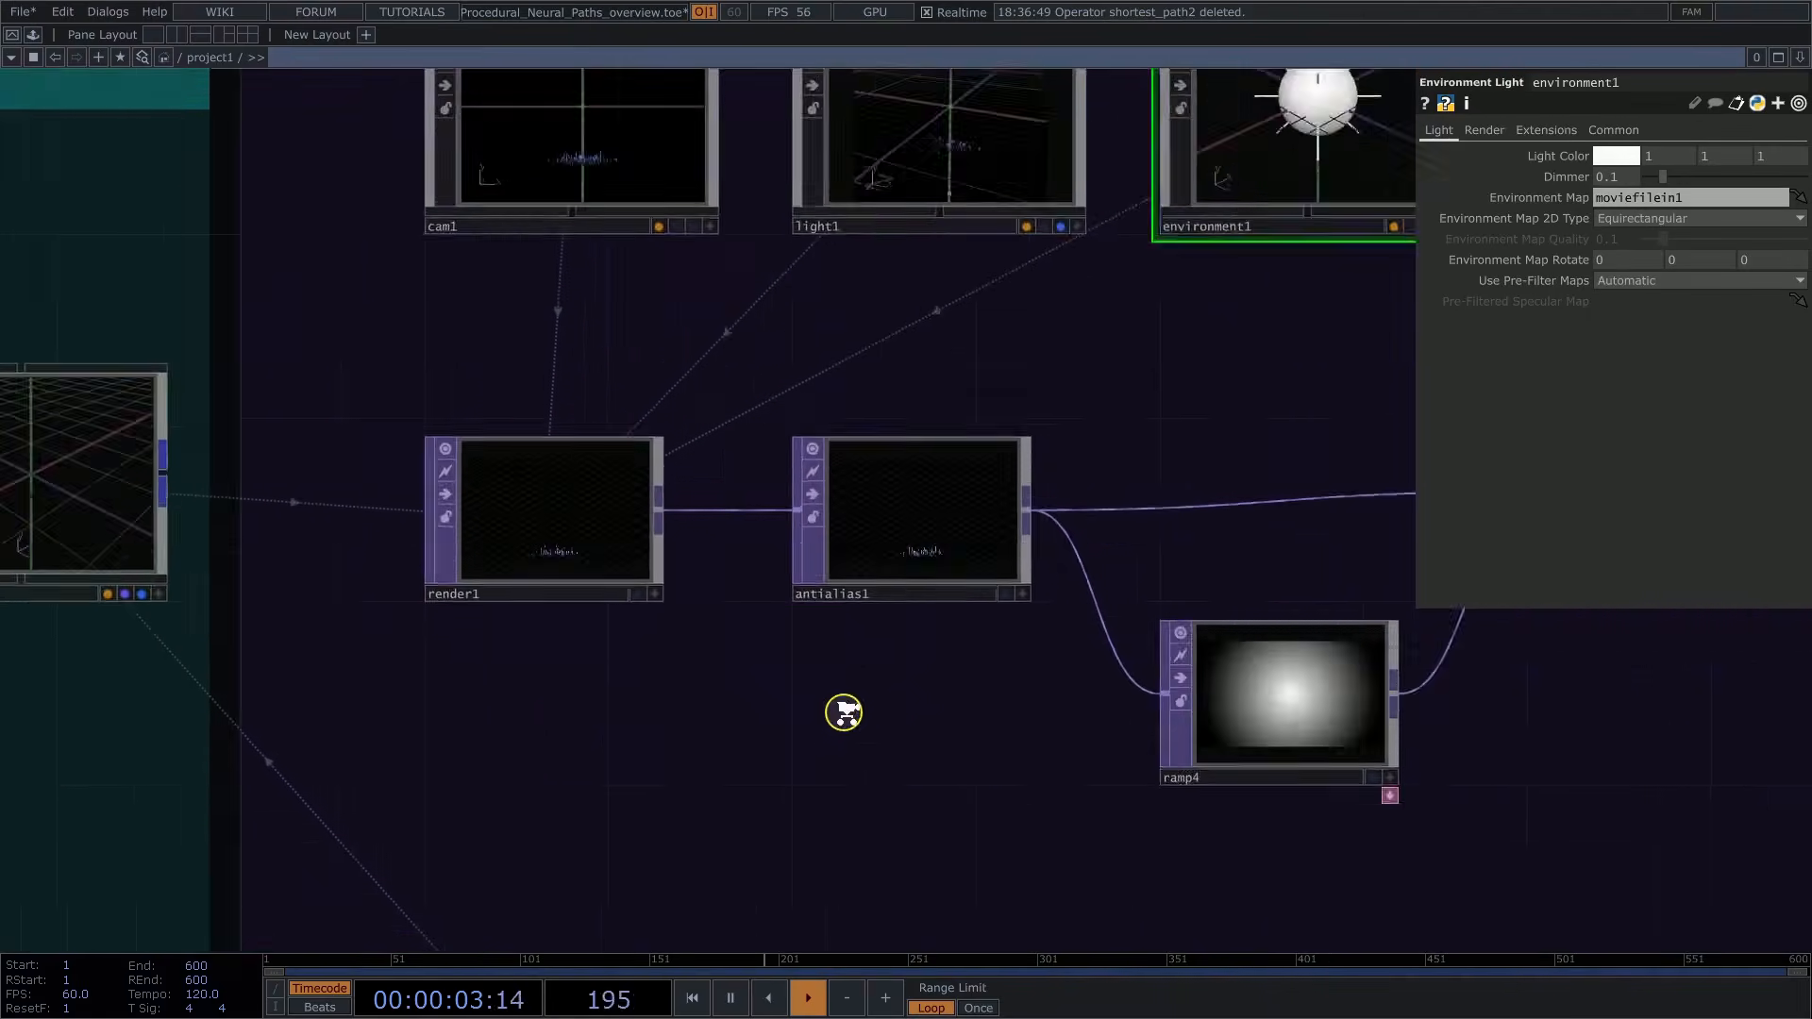
pyautogui.click(628, 496)
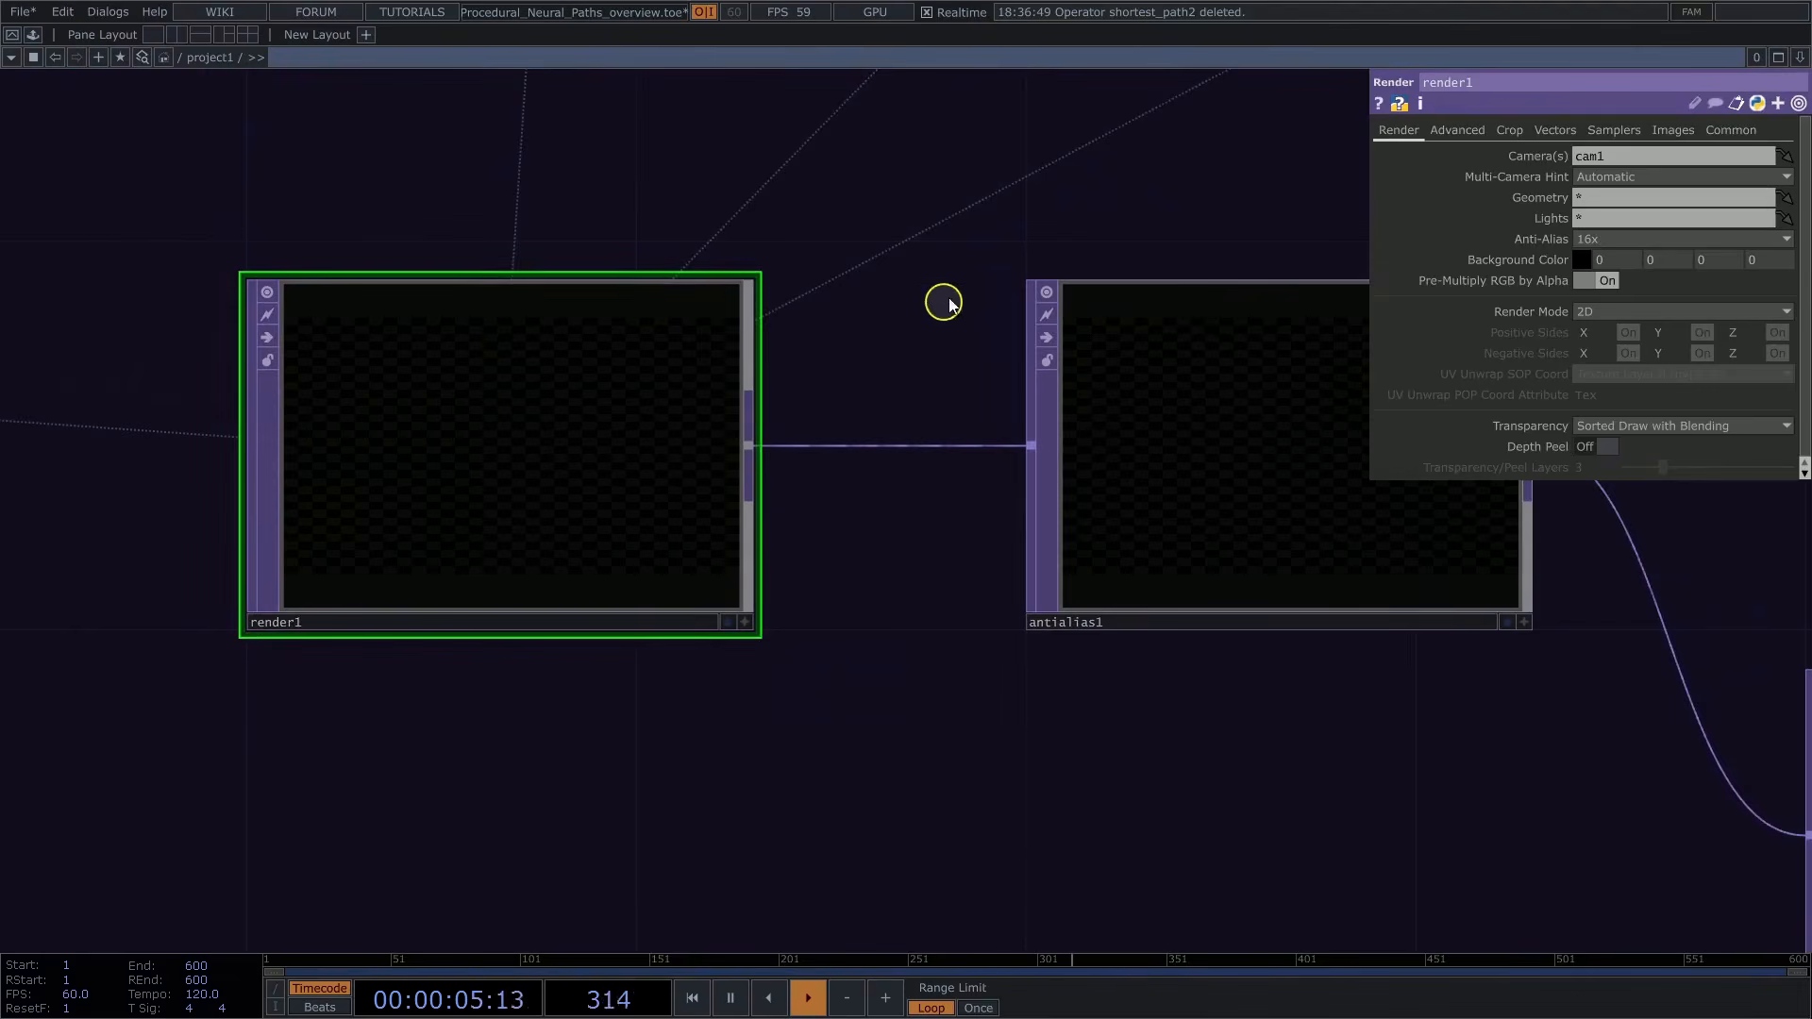
pyautogui.moveTo(965, 267); pyautogui.dragTo(616, 345)
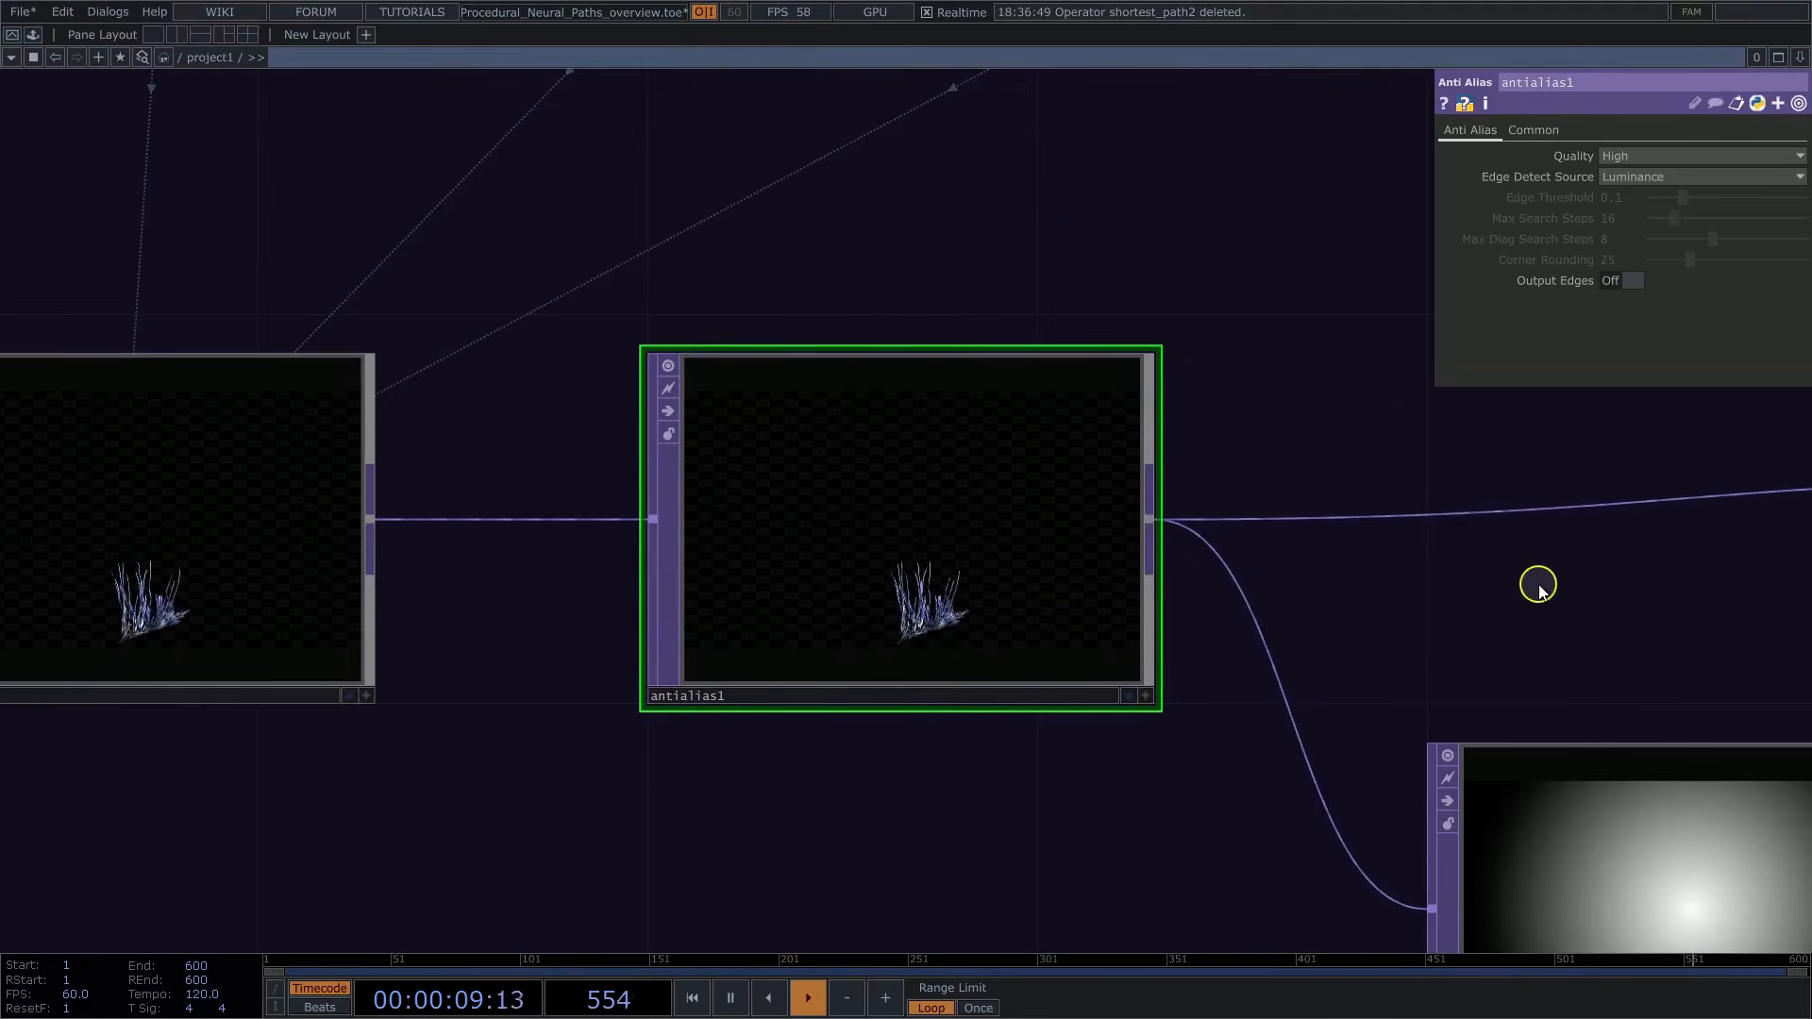
pyautogui.scroll(3, 830, 849)
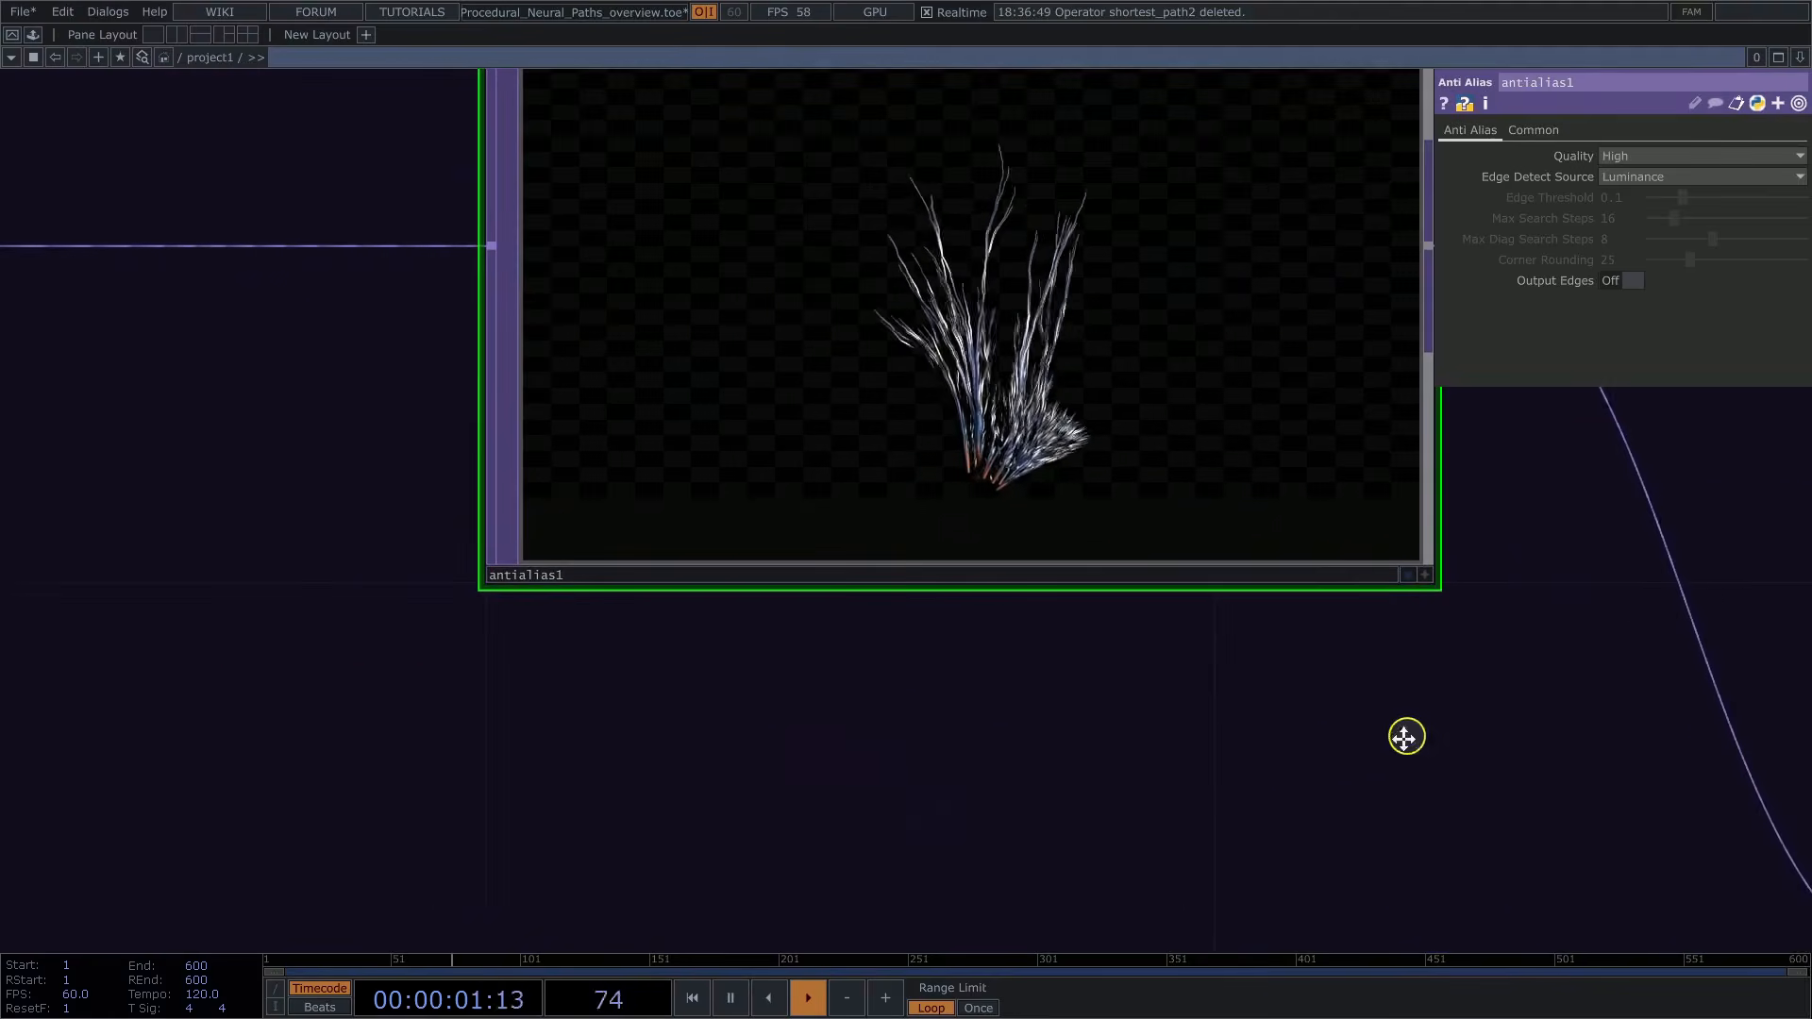
pyautogui.scroll(-4, 1404, 737)
pyautogui.scroll(-1, 665, 656)
# Inspect the Luma Blur parameters of lumablur1 and the ramp4 input that controls it
pyautogui.moveTo(1326, 558); pyautogui.dragTo(638, 482)
pyautogui.click(1240, 435)
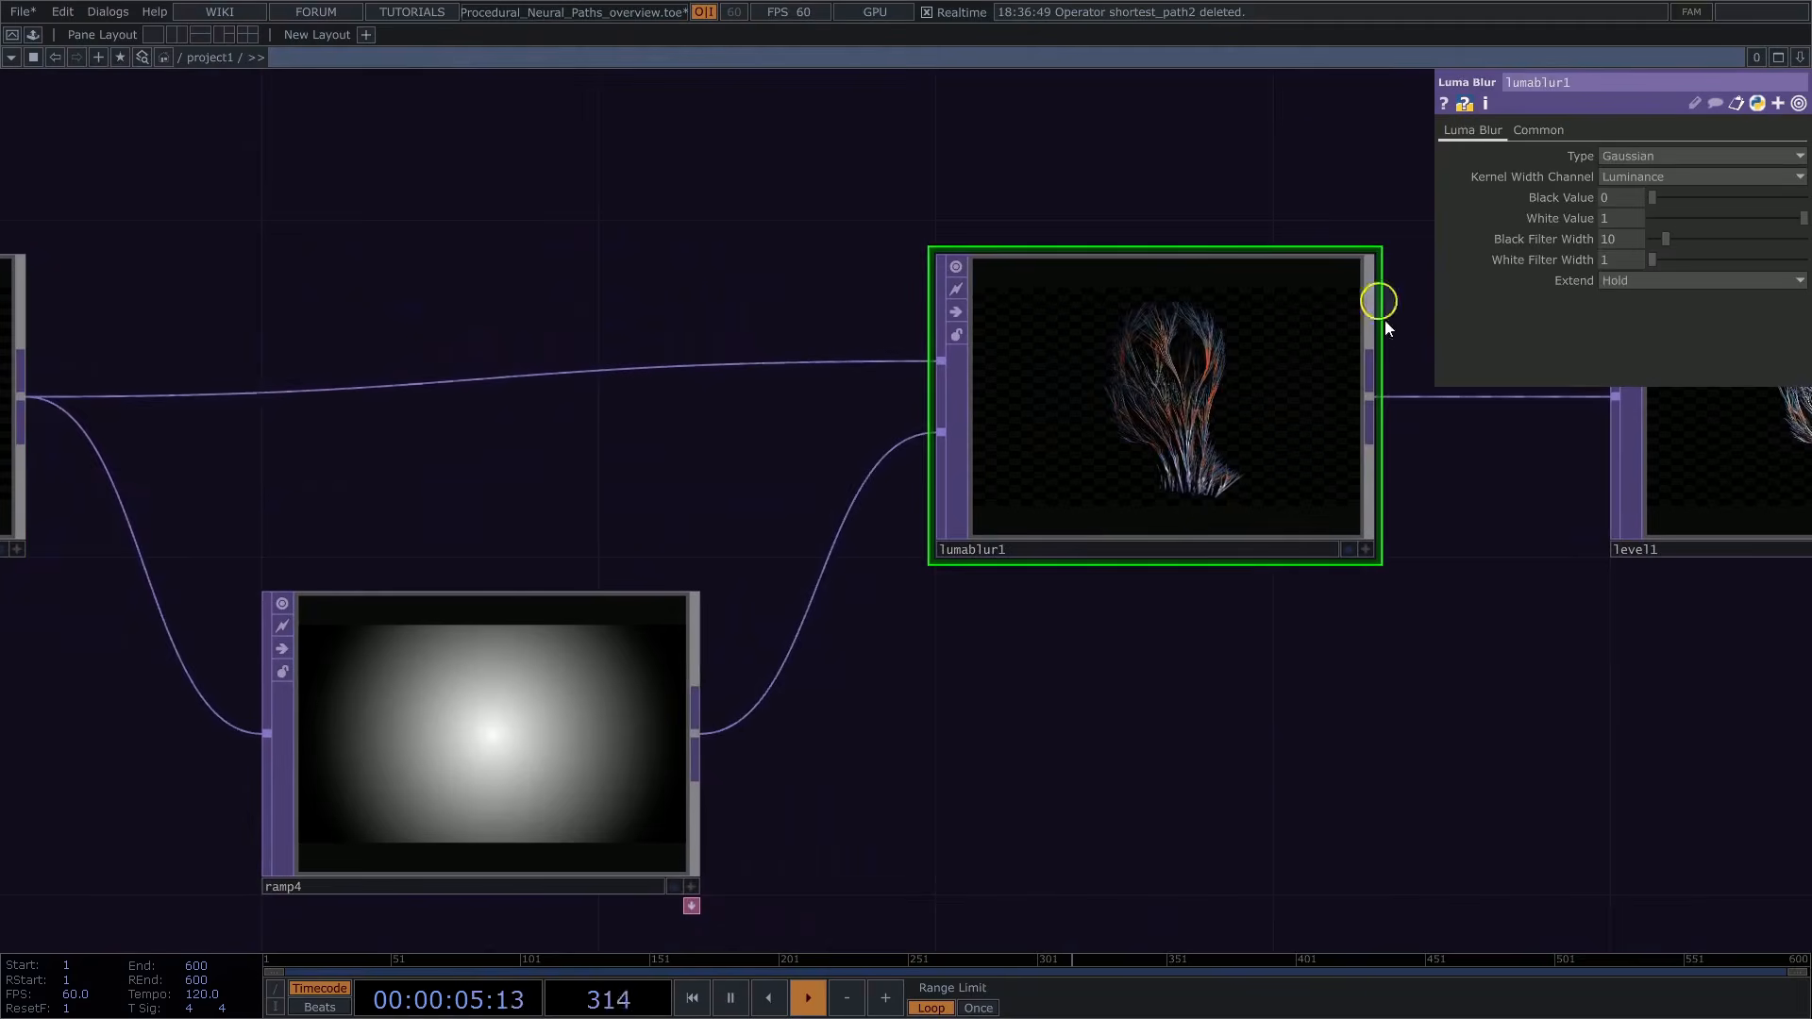
pyautogui.scroll(3, 1456, 478)
# Inspect the Pre settings of level1 and view the final image in out1
pyautogui.moveTo(1469, 472); pyautogui.dragTo(462, 539)
pyautogui.scroll(-2, 1574, 575)
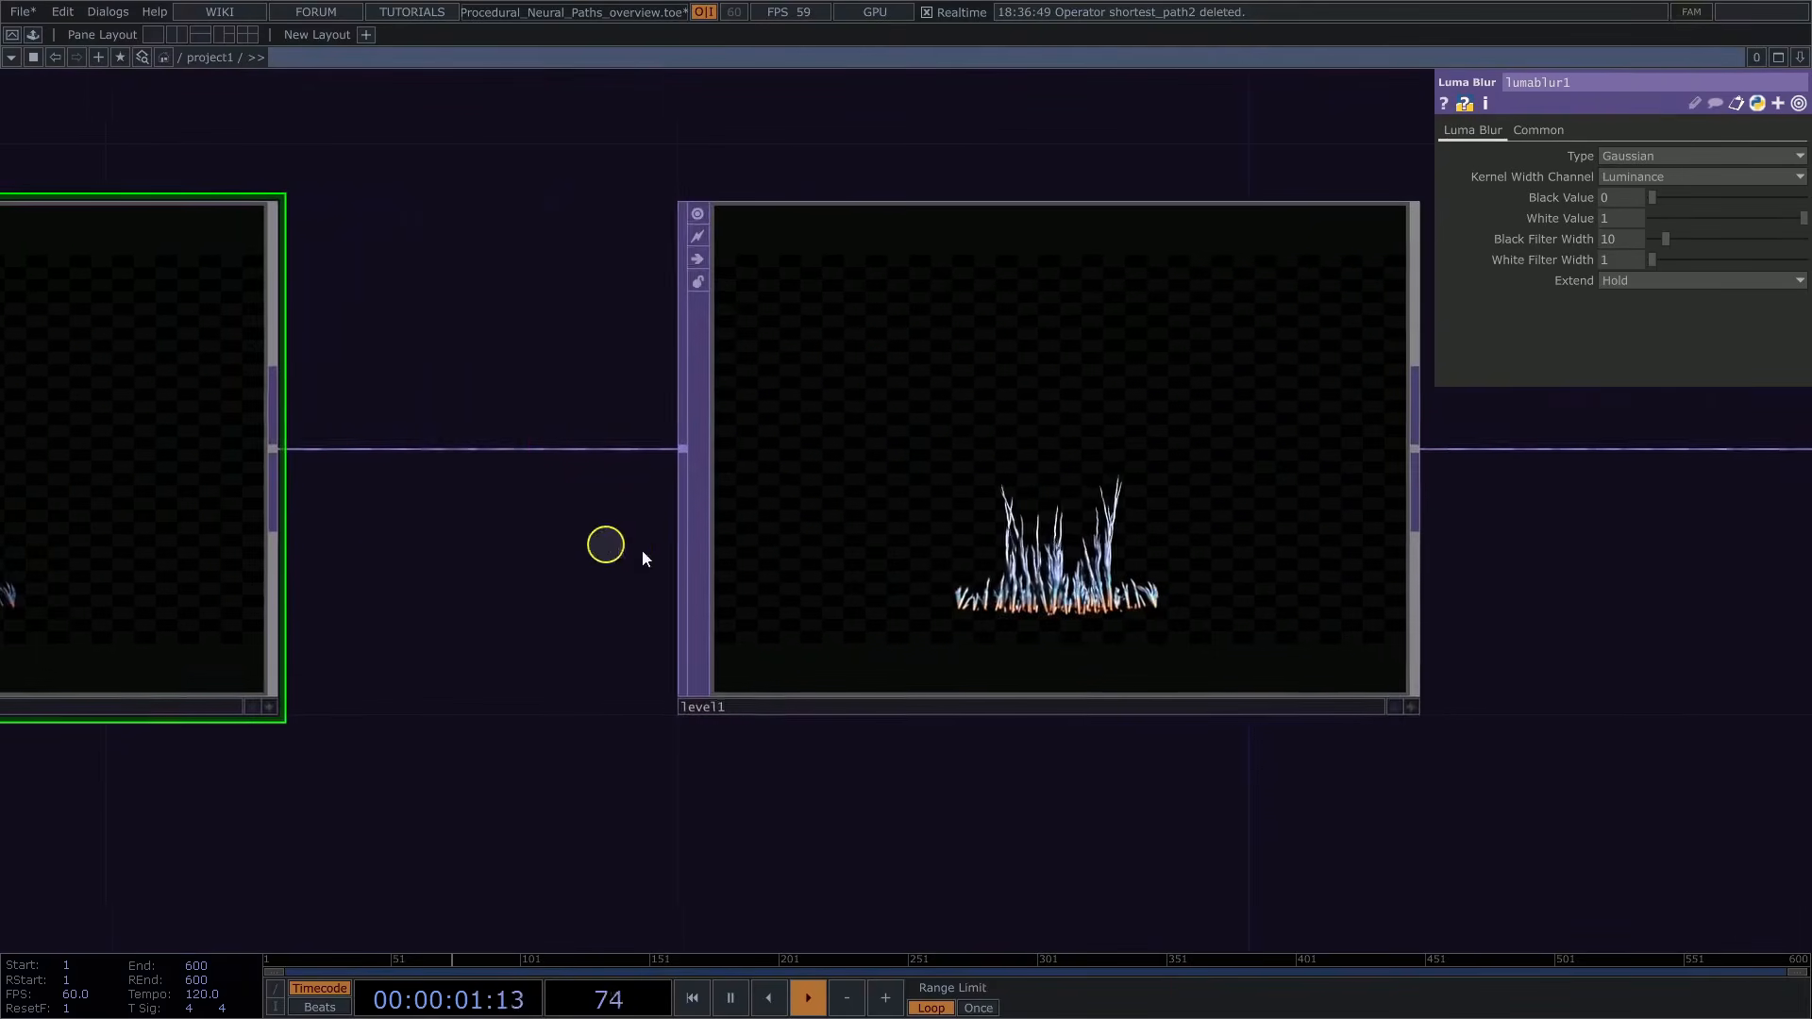
pyautogui.scroll(3, 1203, 767)
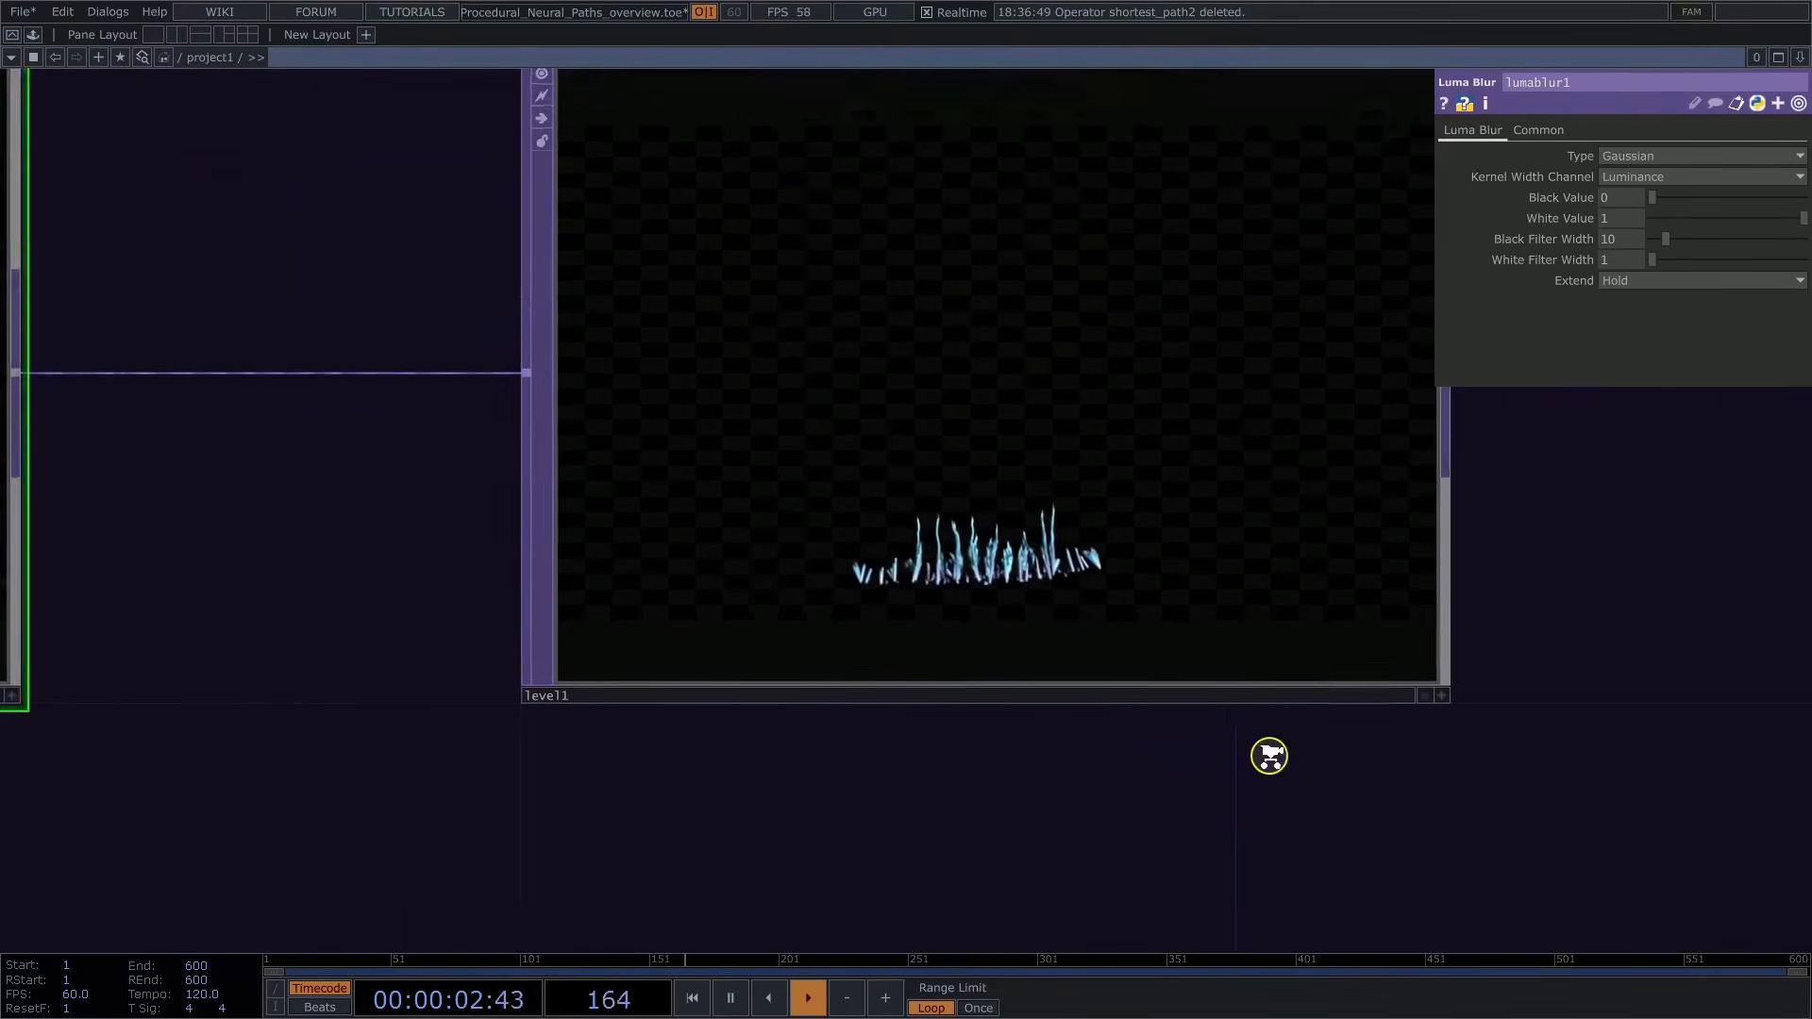
pyautogui.click(1177, 506)
pyautogui.moveTo(1670, 450); pyautogui.dragTo(1663, 557)
pyautogui.scroll(-4, 1656, 571)
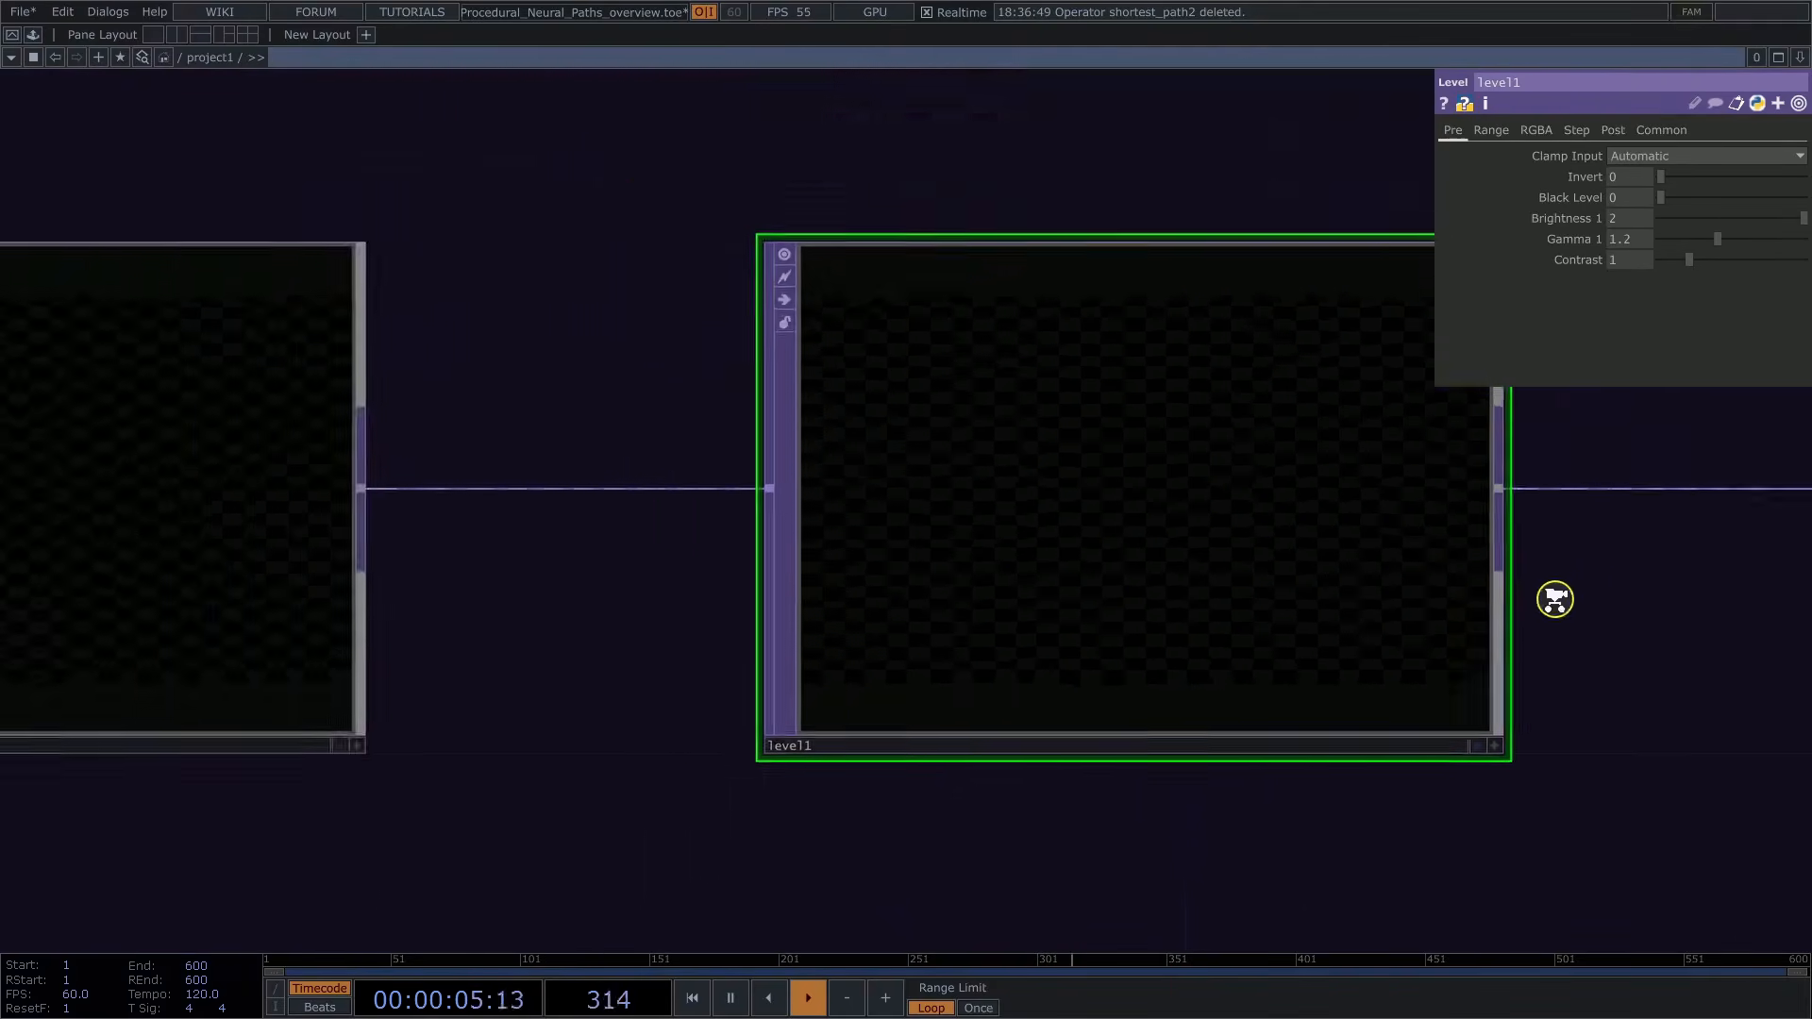
pyautogui.moveTo(1444, 462); pyautogui.dragTo(720, 457)
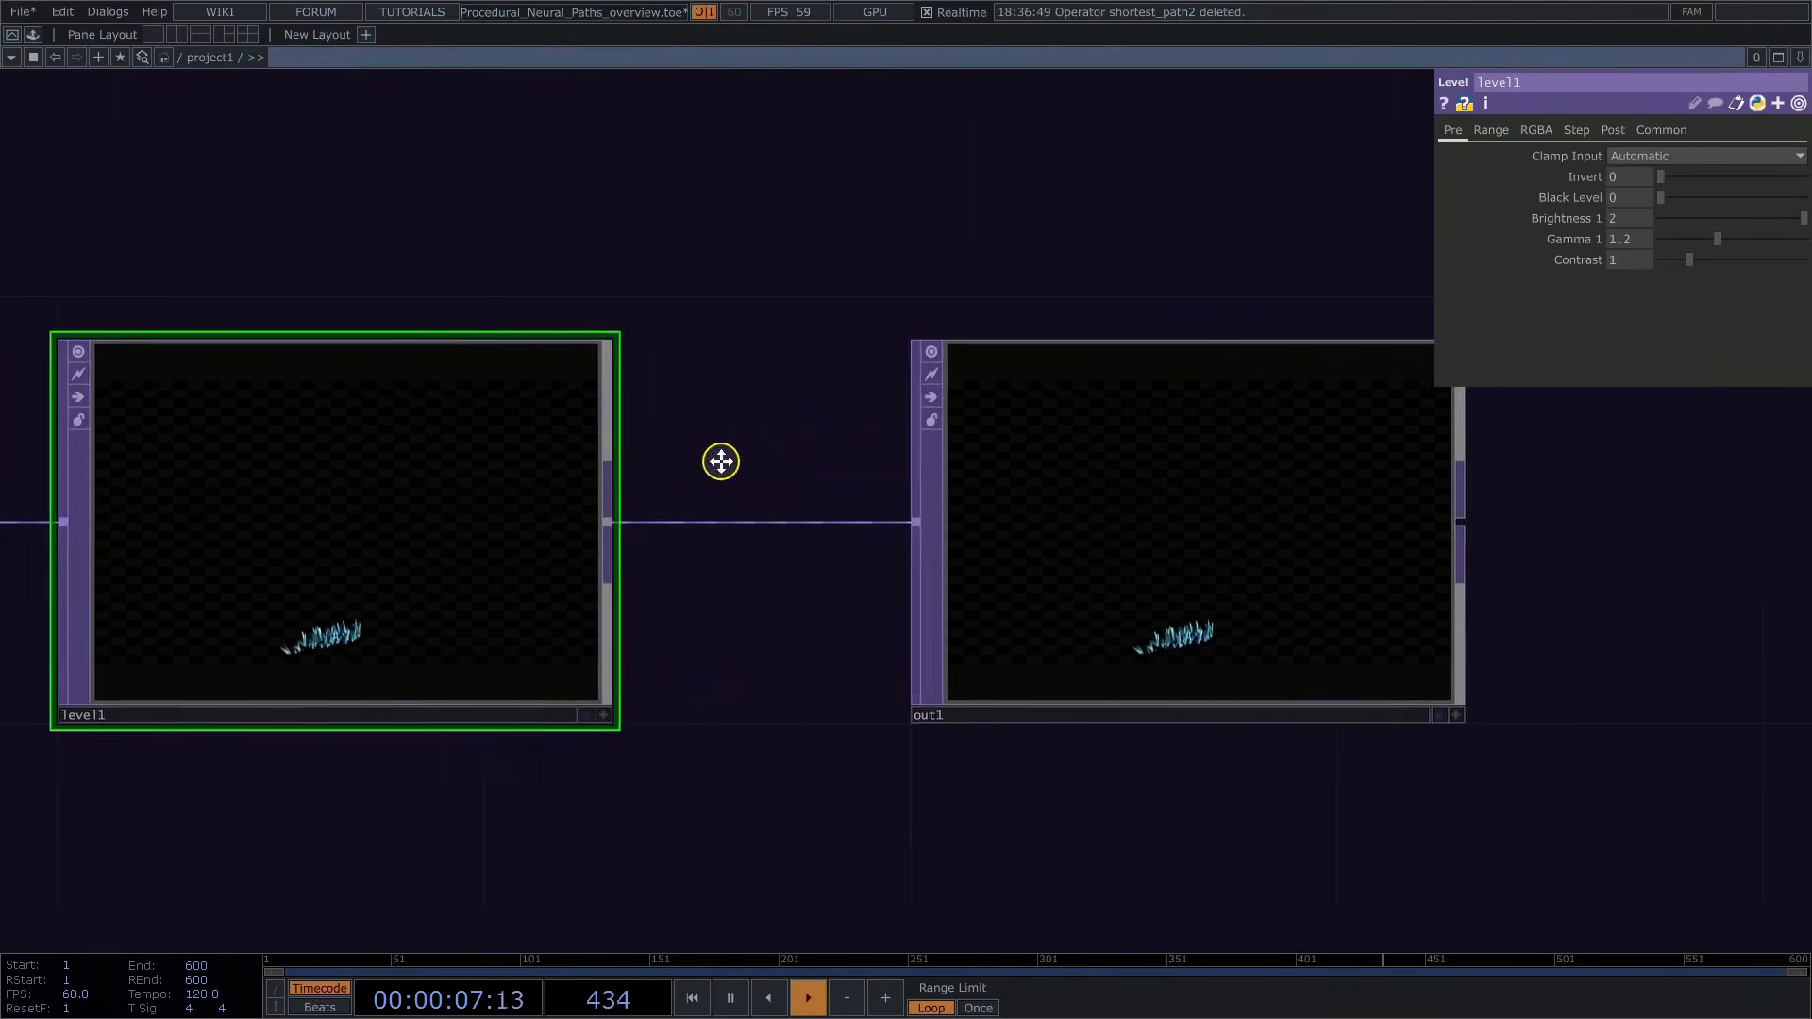
pyautogui.scroll(3, 1501, 556)
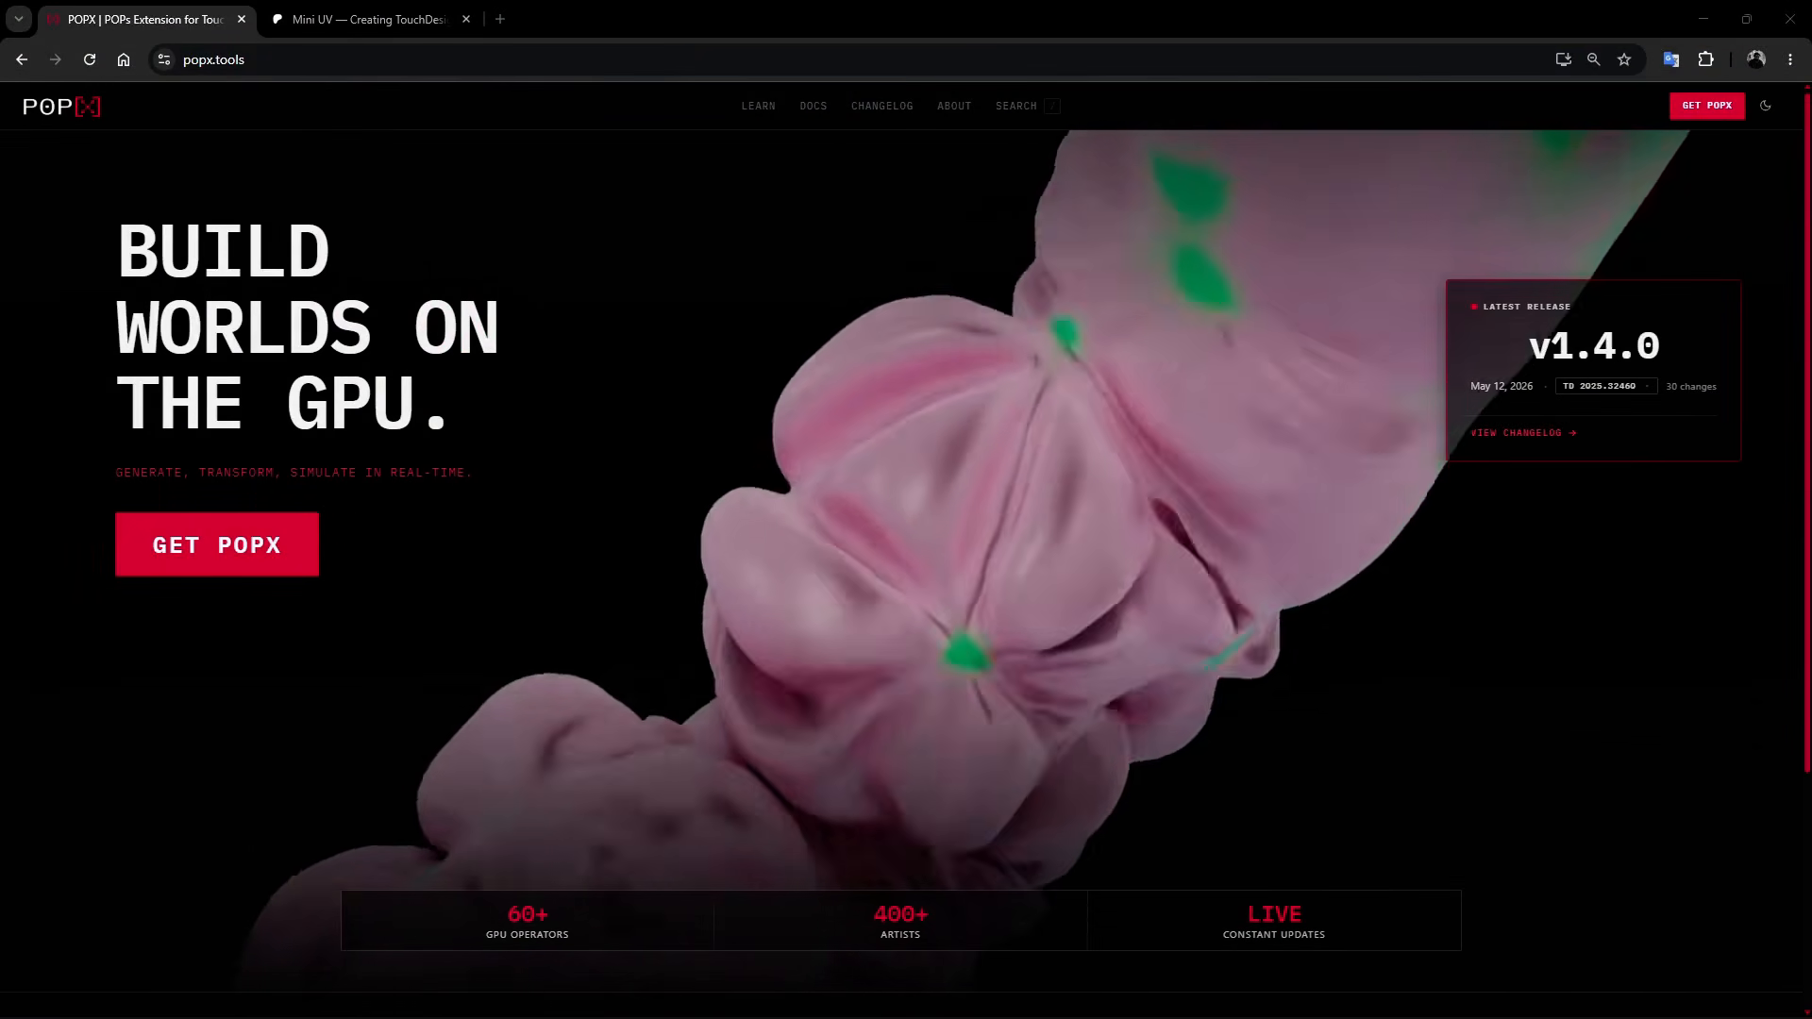
# Read through the Getting Started guide in the Learn section of the POPX website, down to Operator Types
pyautogui.click(758, 107)
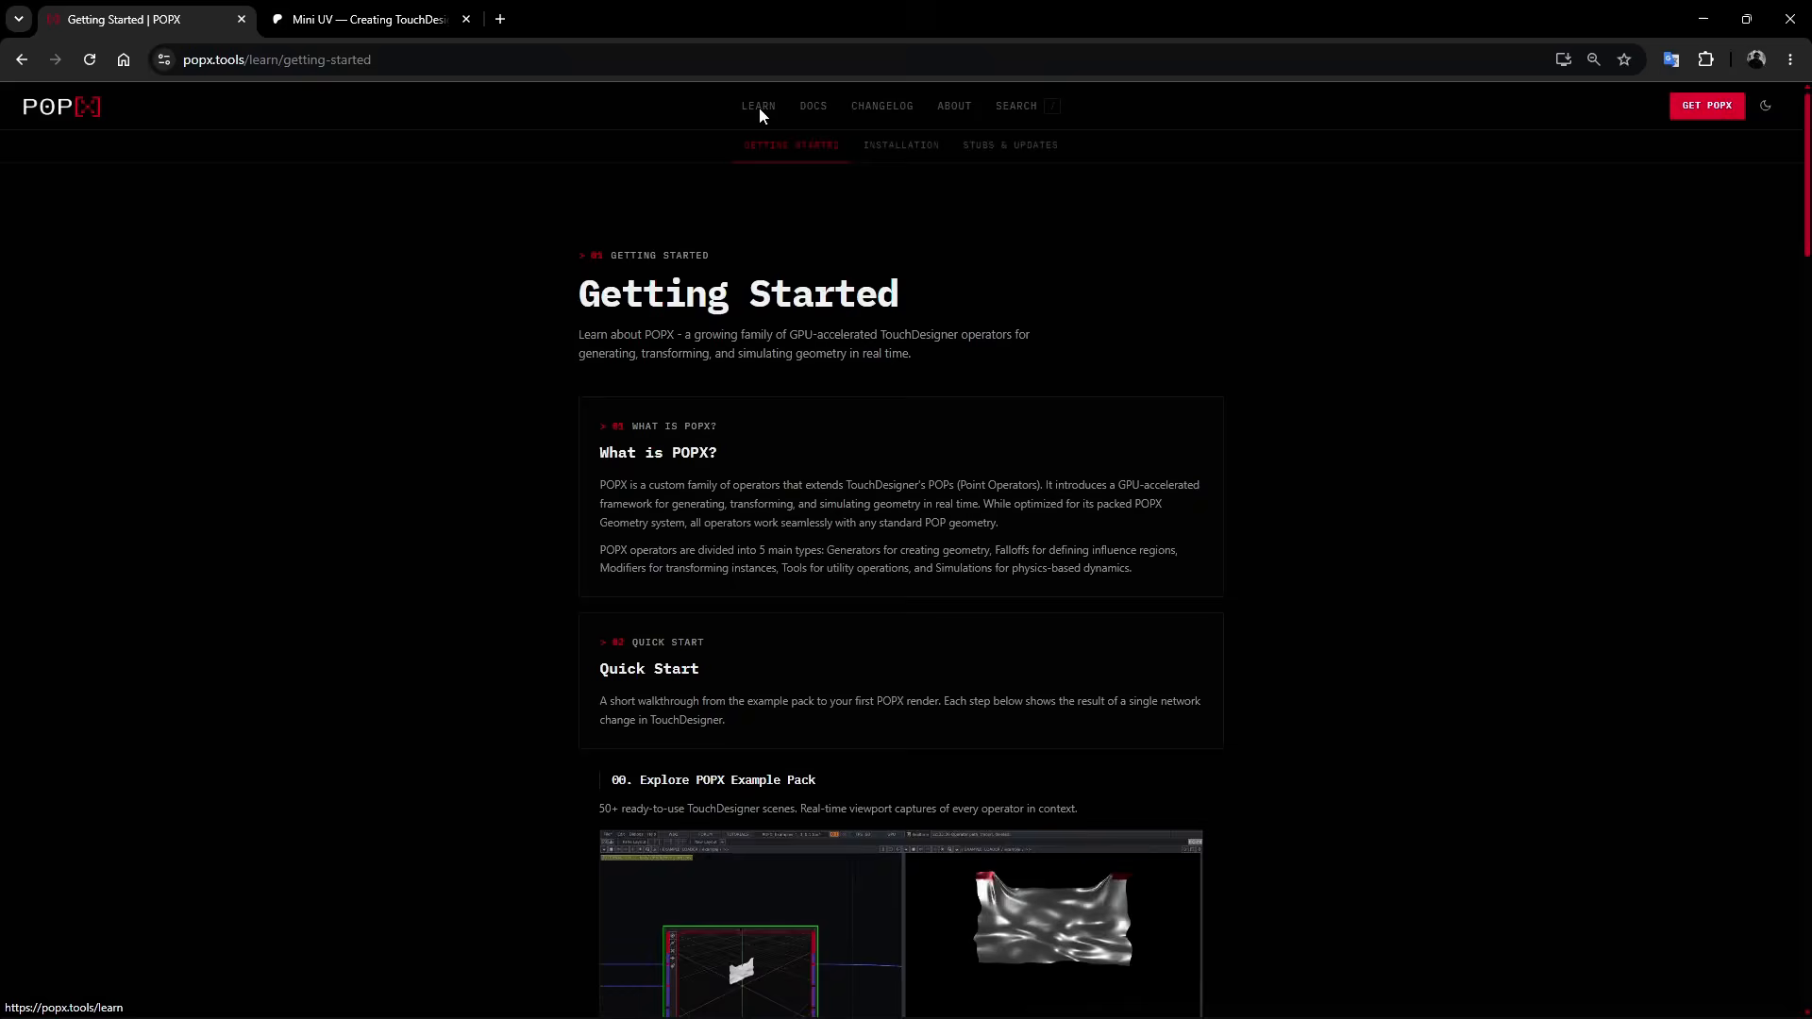
pyautogui.scroll(-10, 1346, 276)
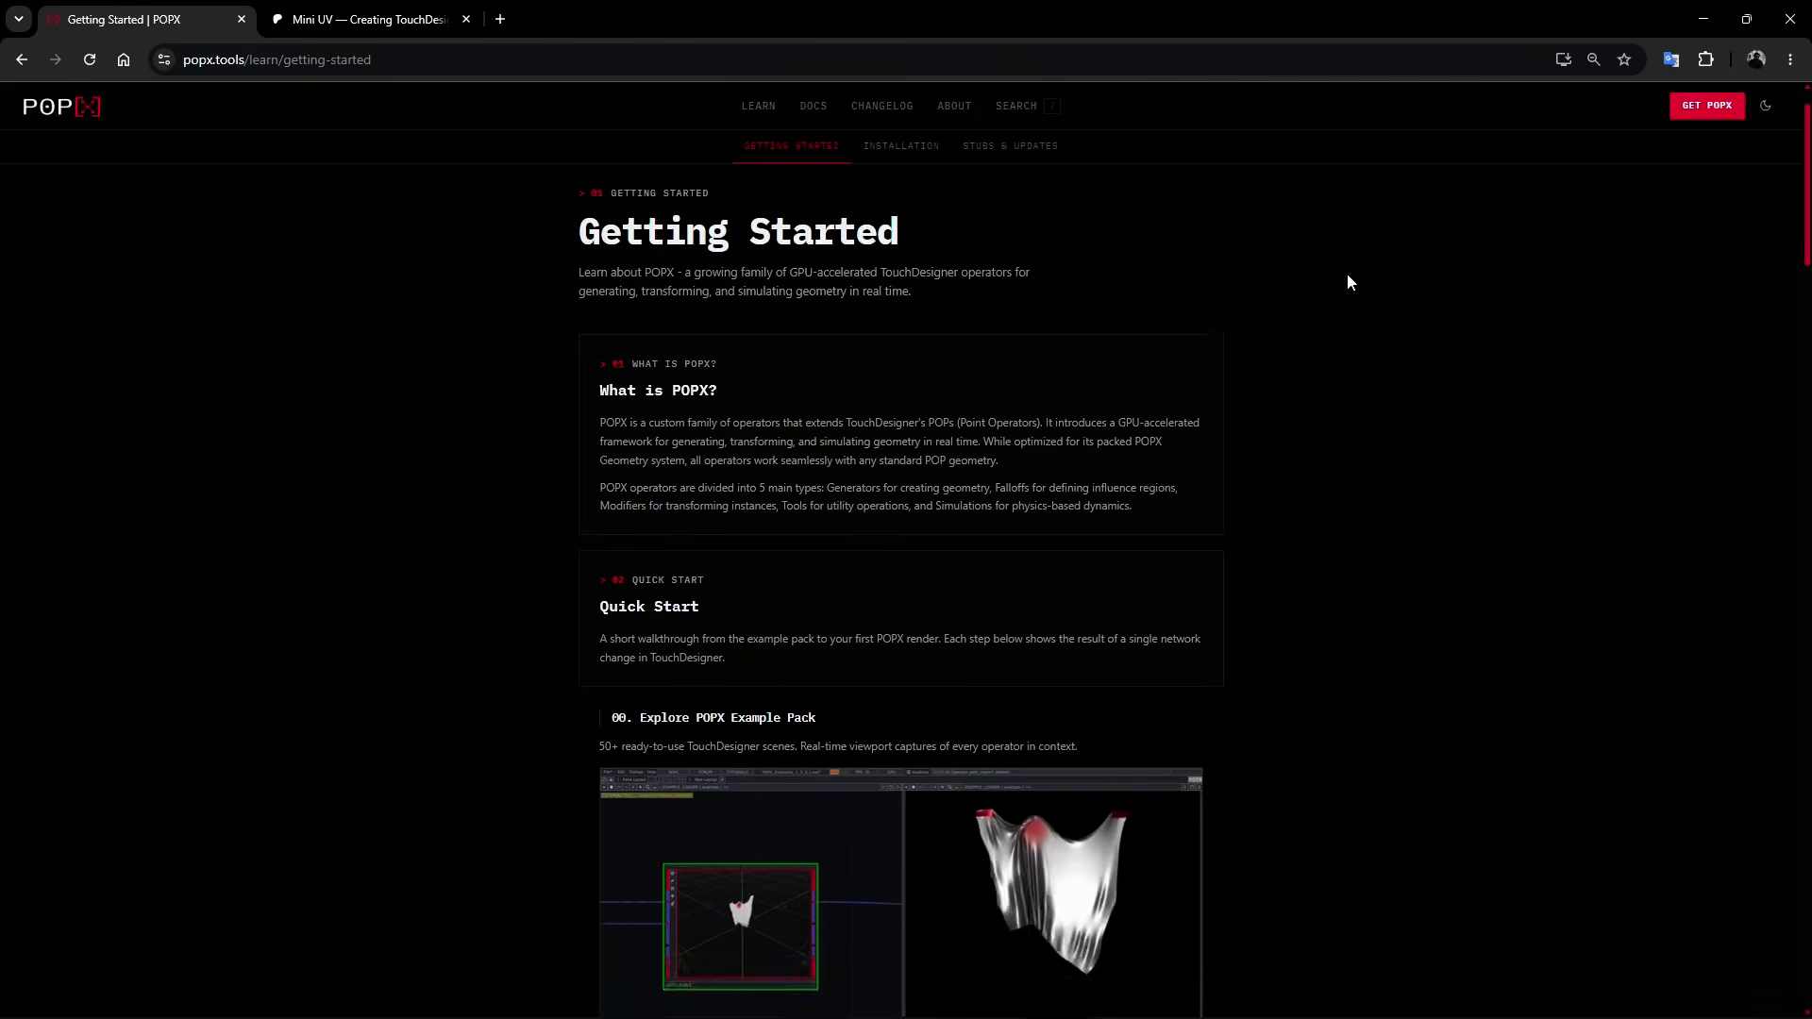
pyautogui.scroll(-14, 1350, 276)
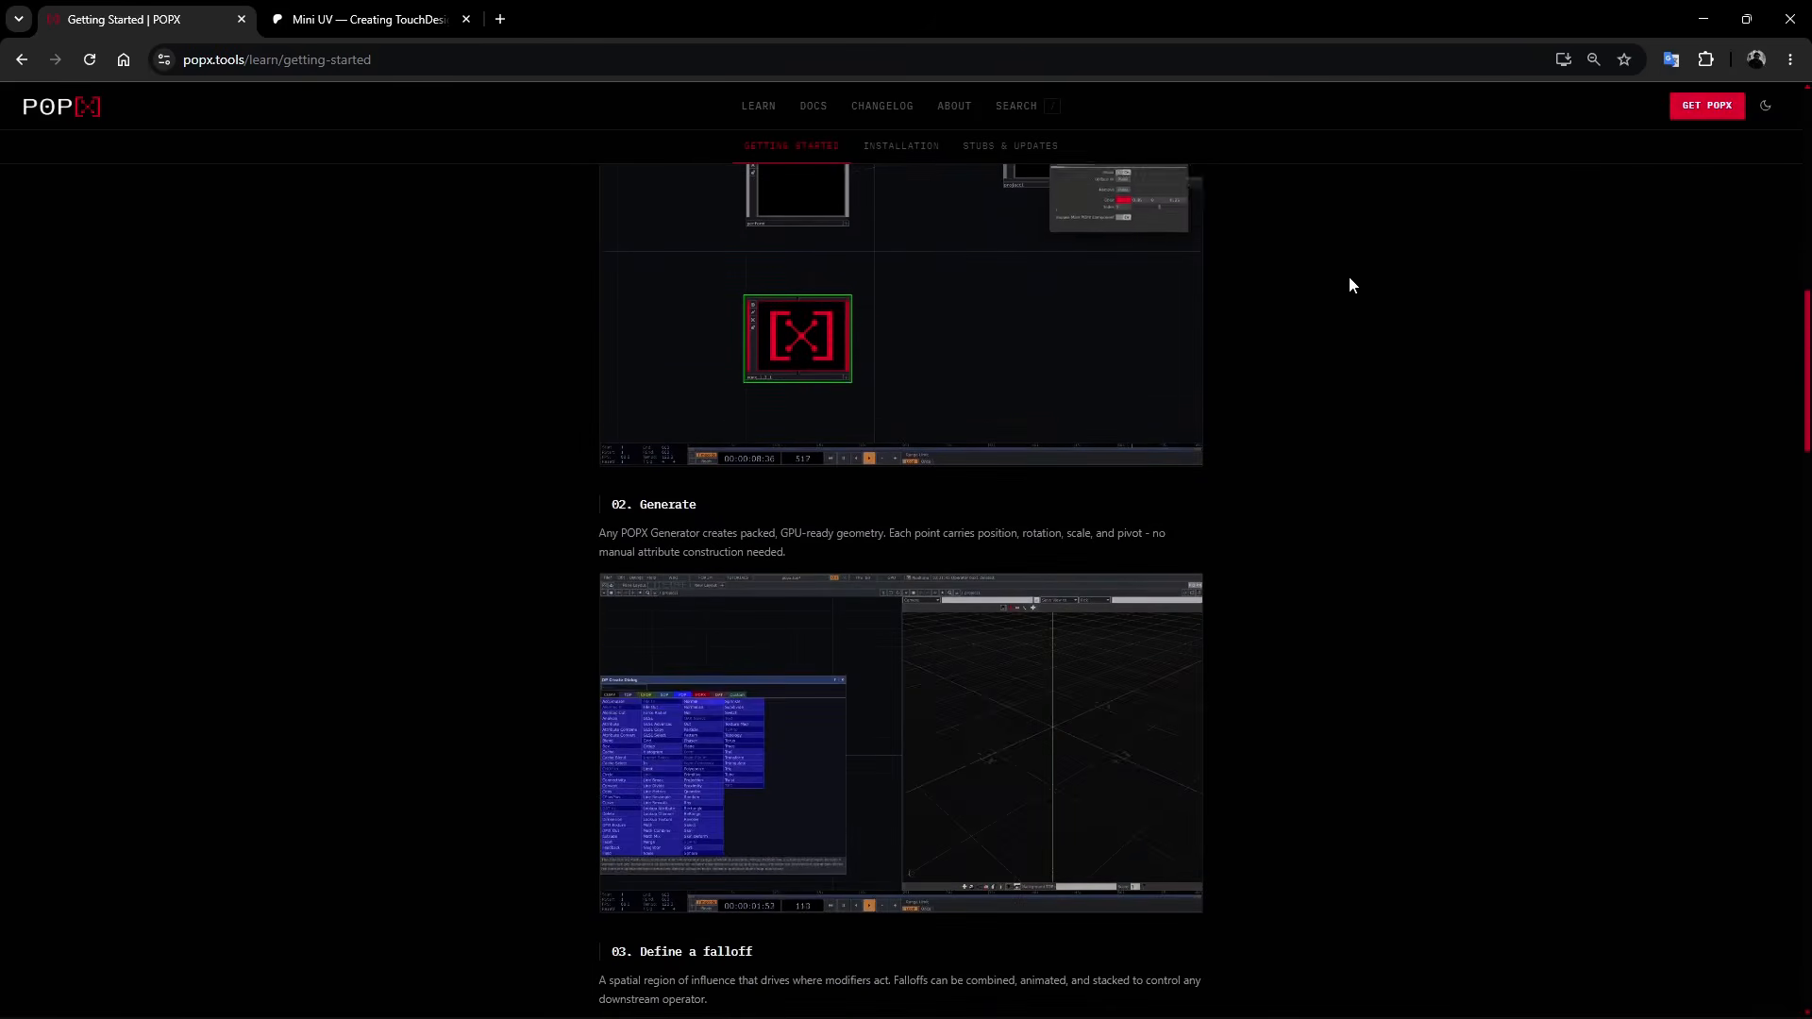
pyautogui.scroll(-6, 1342, 272)
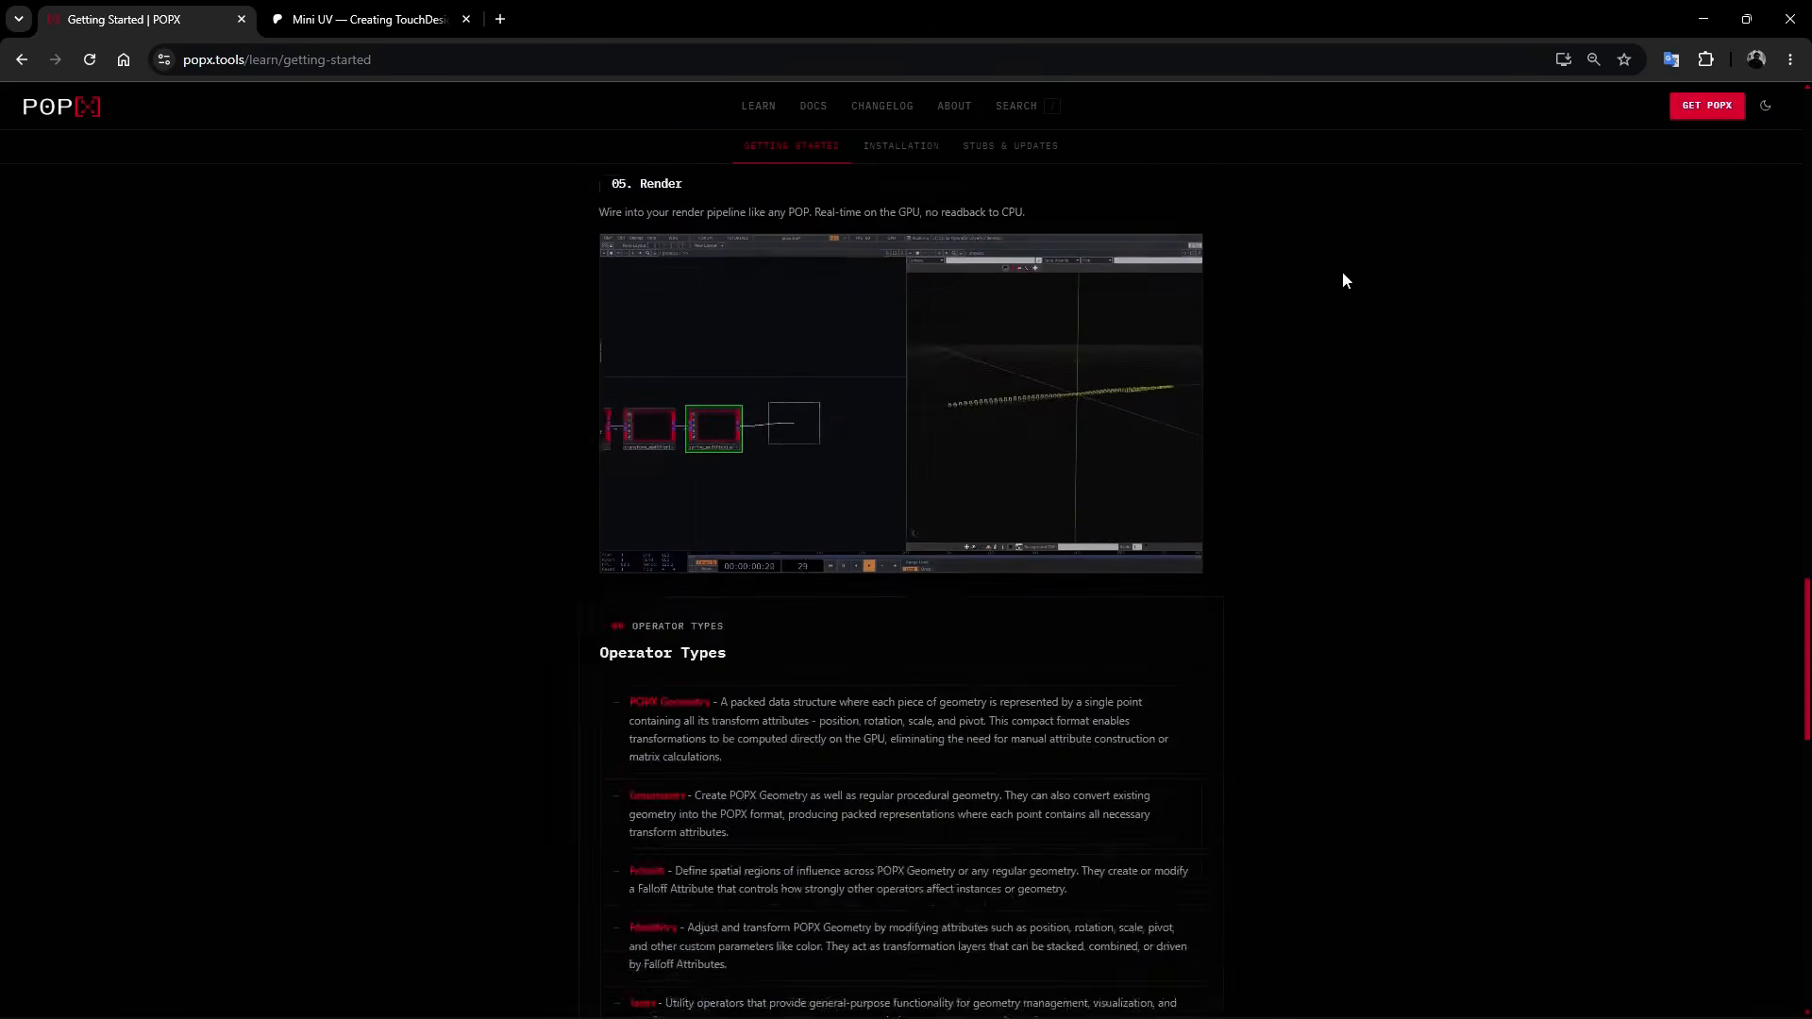
# Review the POPX Installation page, covering the system requirements, installation steps and parameter help
pyautogui.click(897, 149)
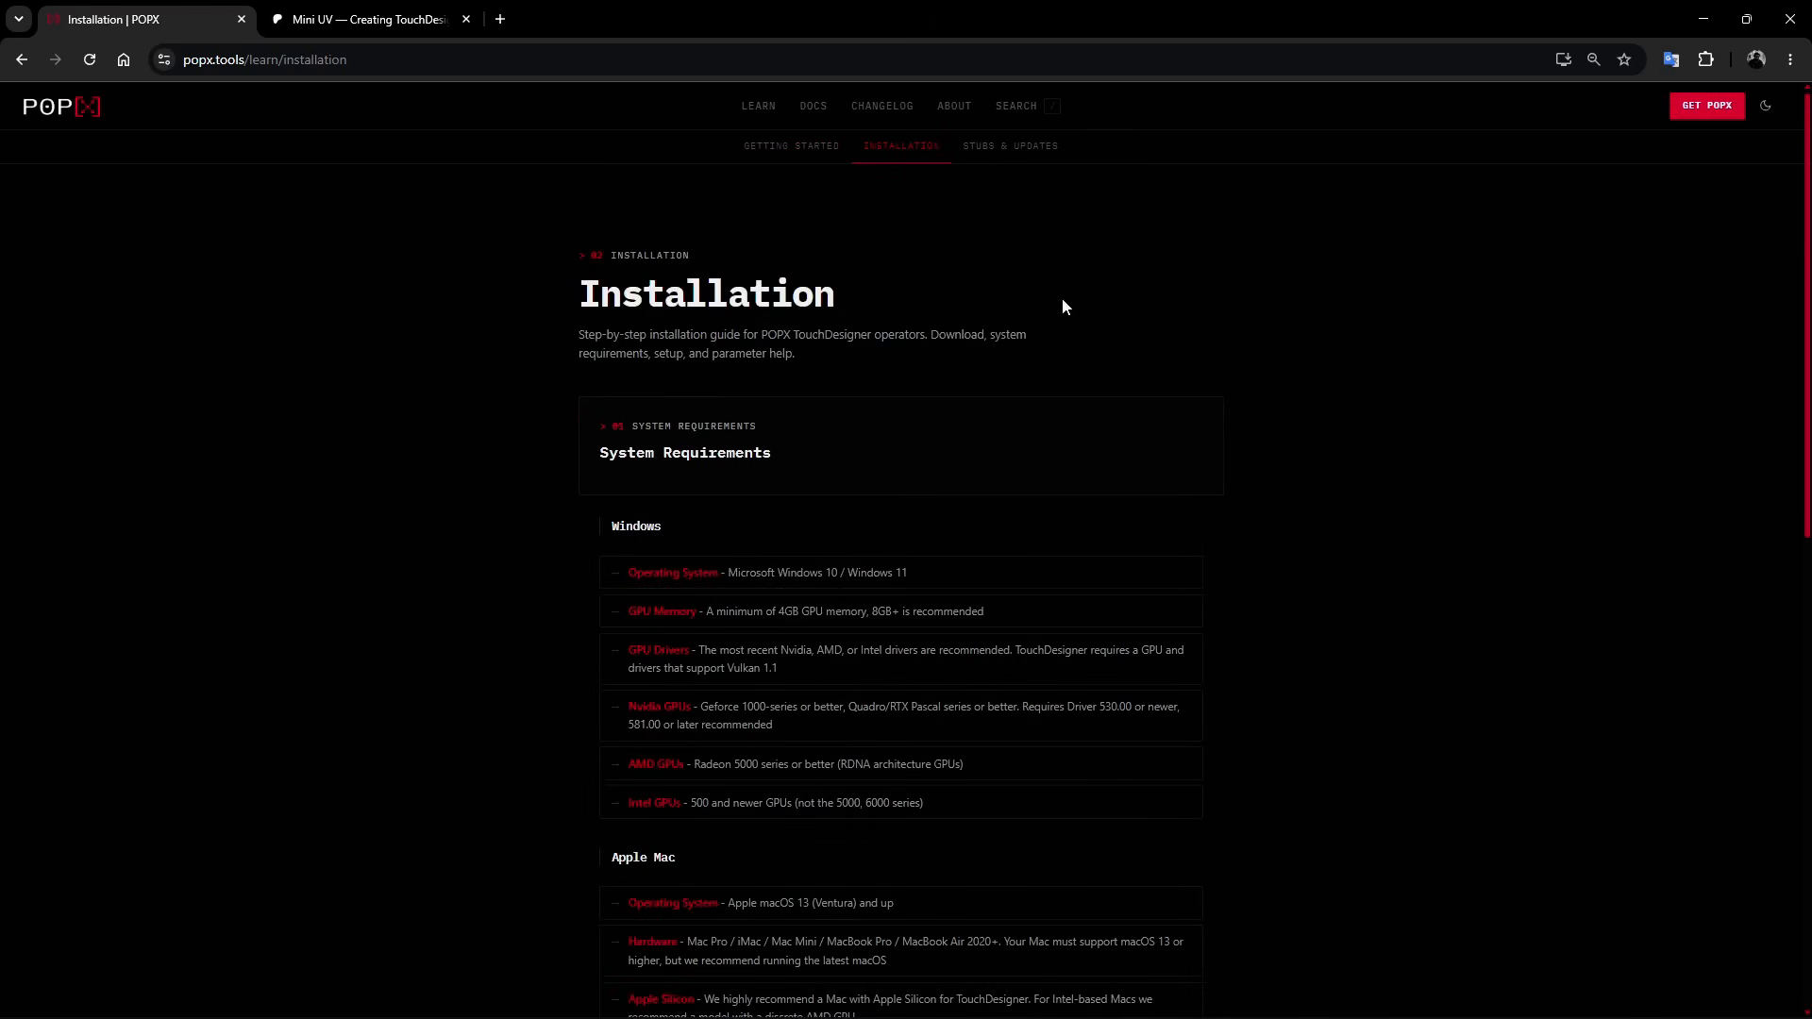
pyautogui.scroll(-8, 1306, 313)
pyautogui.scroll(-3, 1304, 309)
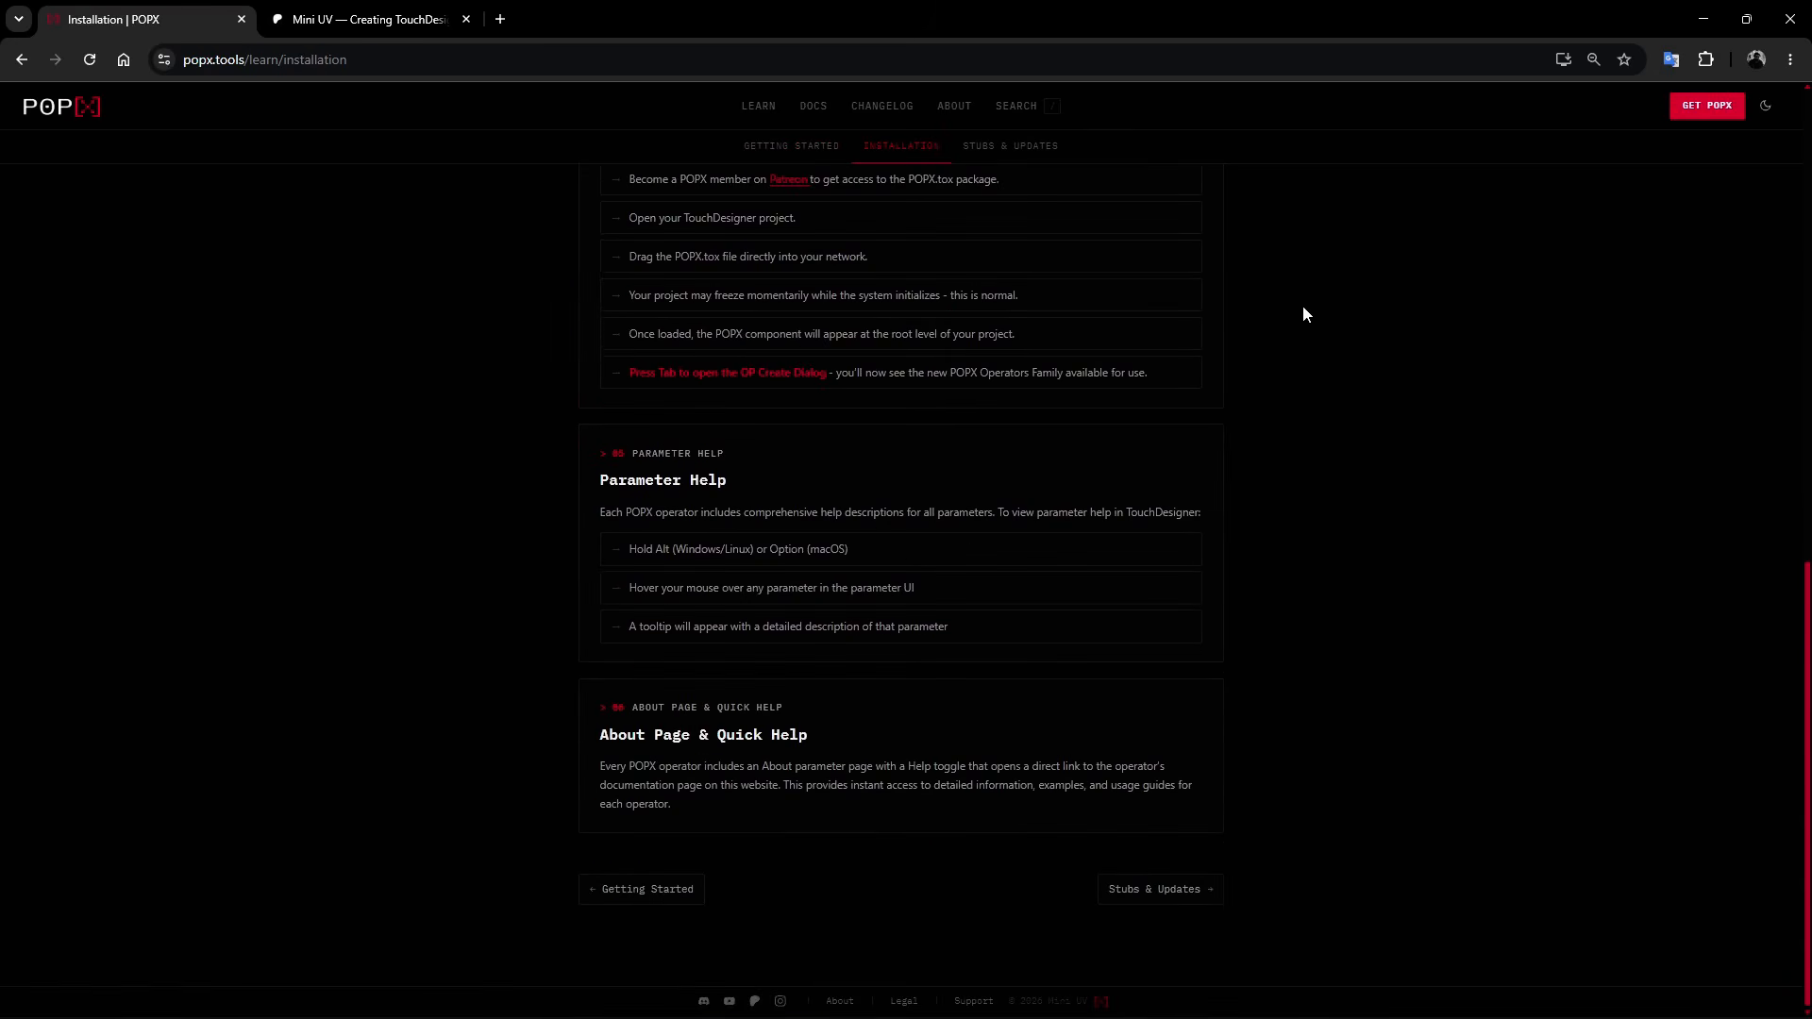
pyautogui.scroll(5, 1302, 300)
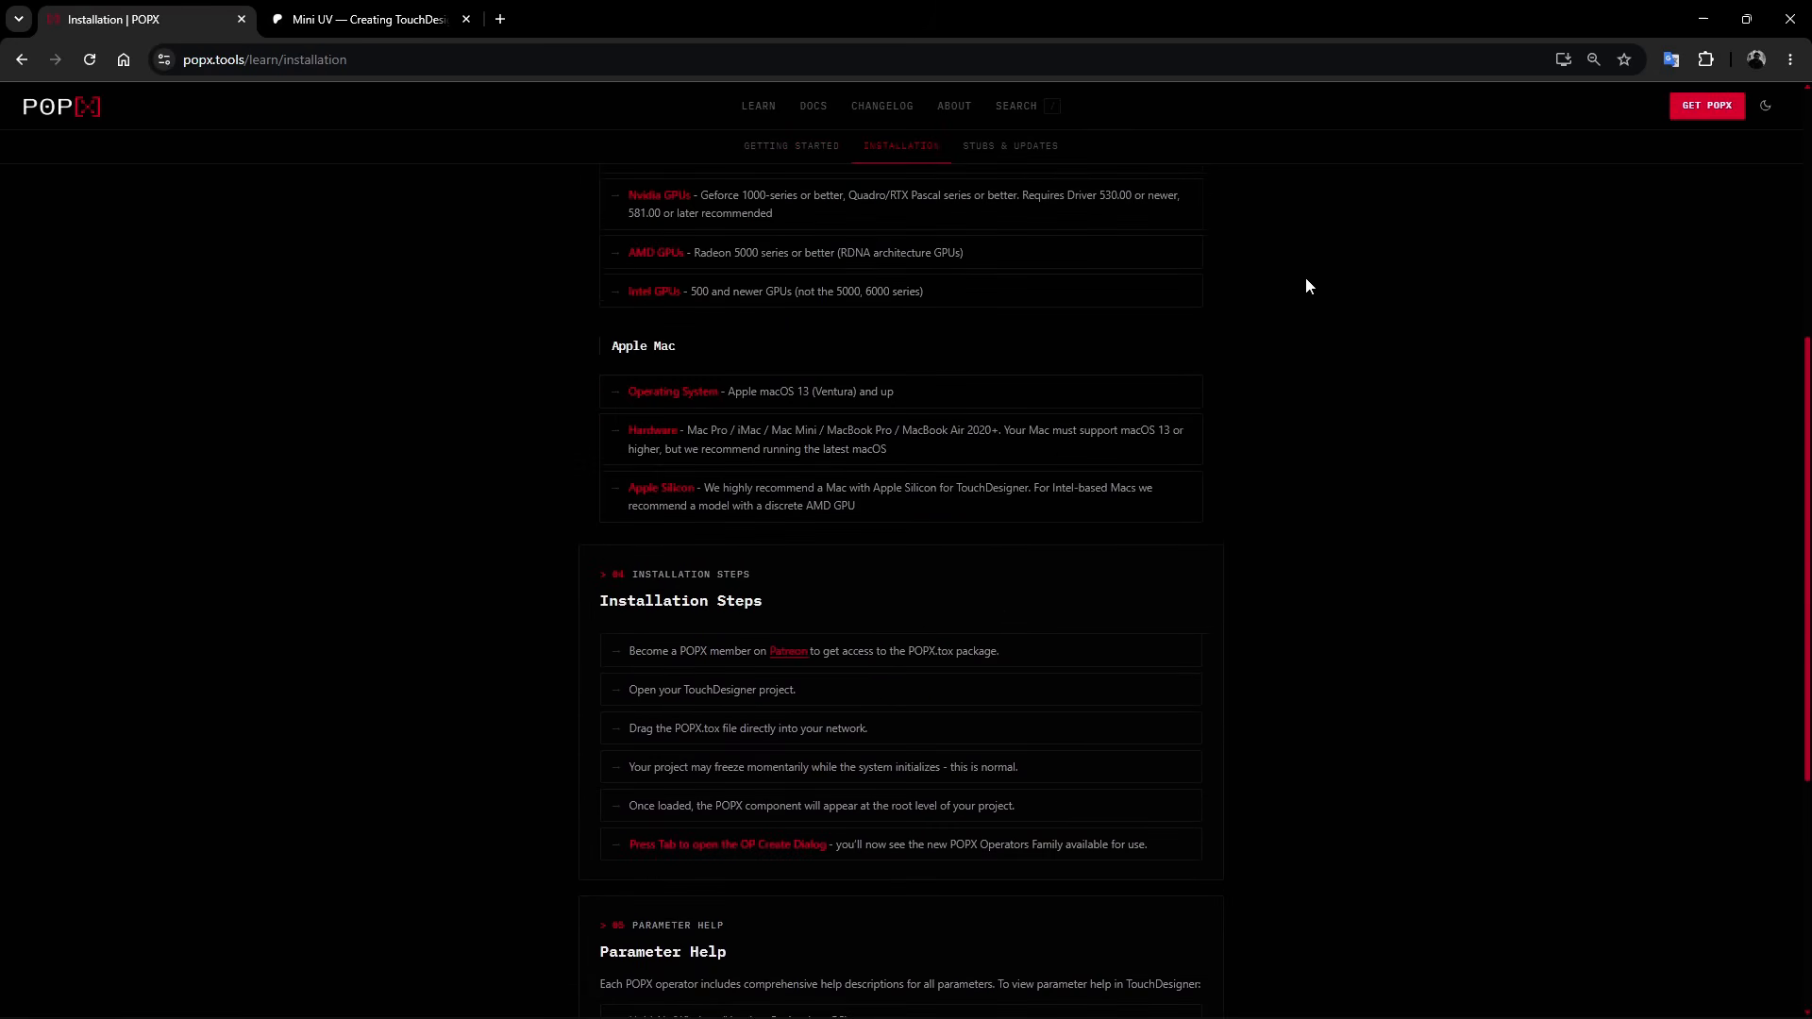
# Browse the operator list in the POPX docs and read the Instancer generator's summary and parameters
pyautogui.click(795, 112)
pyautogui.scroll(-5, 1416, 358)
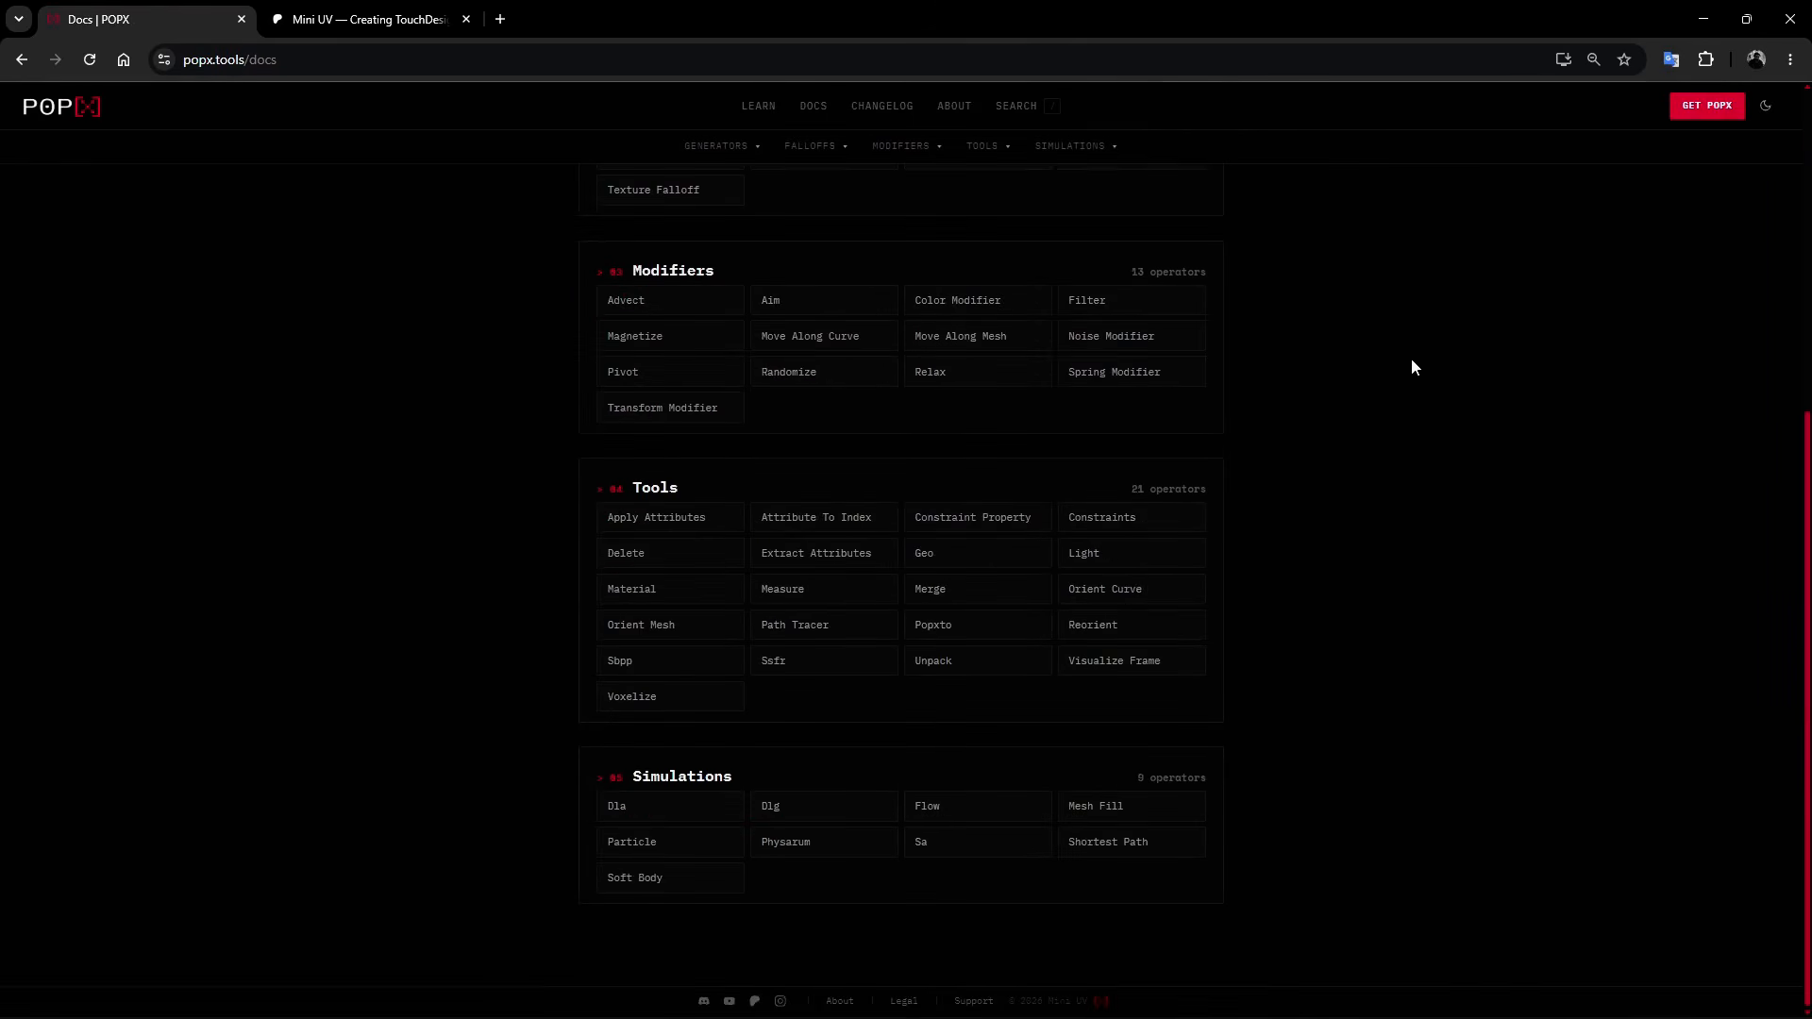
pyautogui.scroll(4, 1350, 378)
pyautogui.click(979, 326)
pyautogui.scroll(-10, 1352, 360)
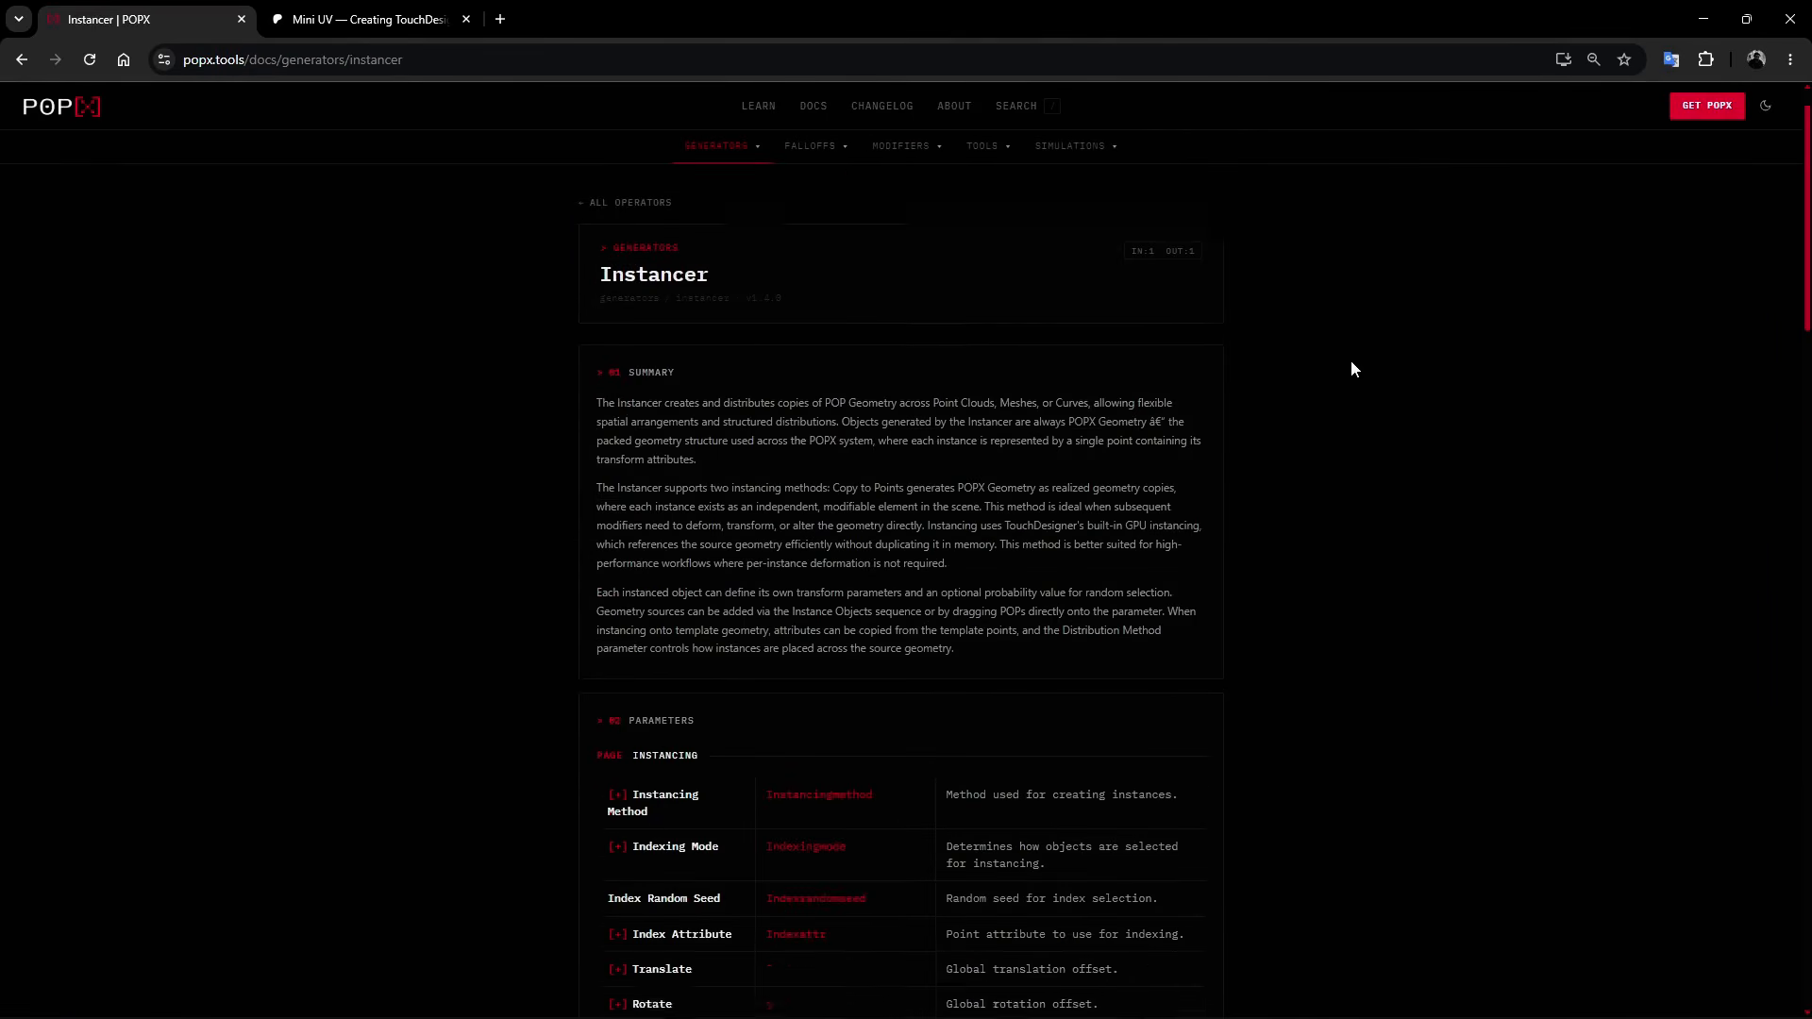
pyautogui.scroll(-2, 1352, 366)
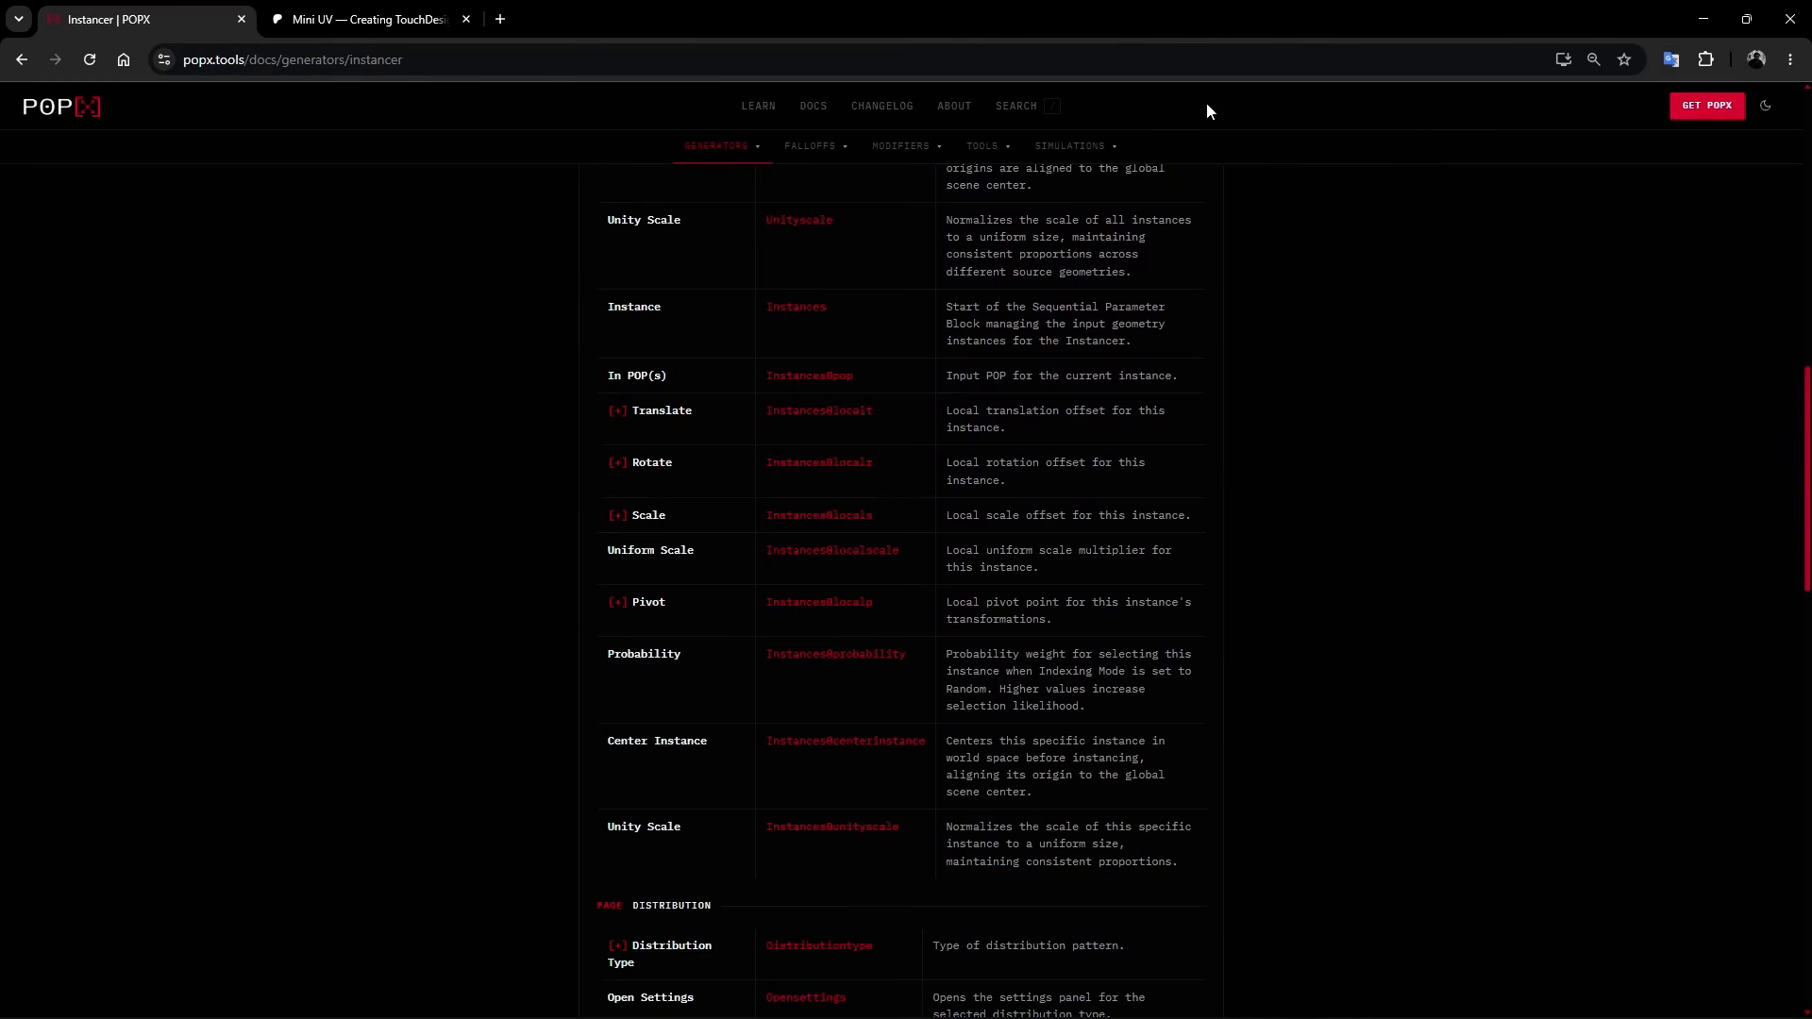
# Look through the POPX changelog entries from the latest release back to v1.2.1
pyautogui.click(900, 108)
pyautogui.scroll(-15, 1453, 347)
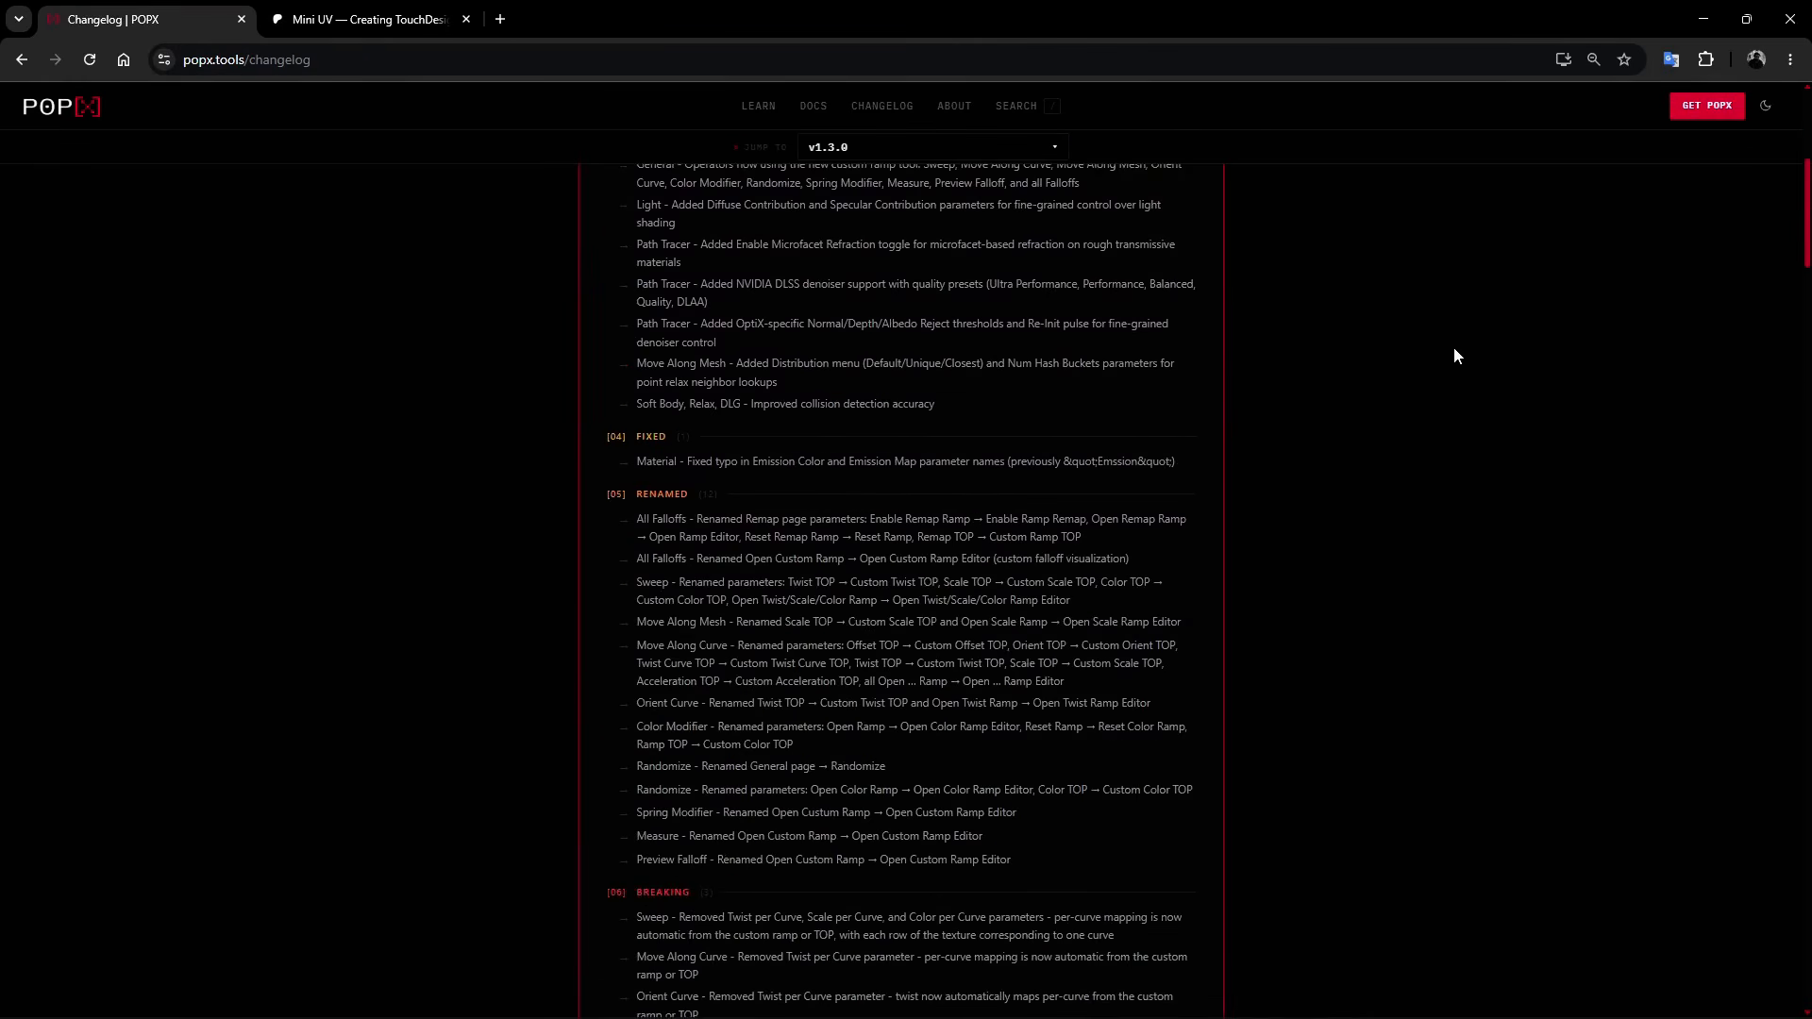
pyautogui.scroll(-4, 1455, 349)
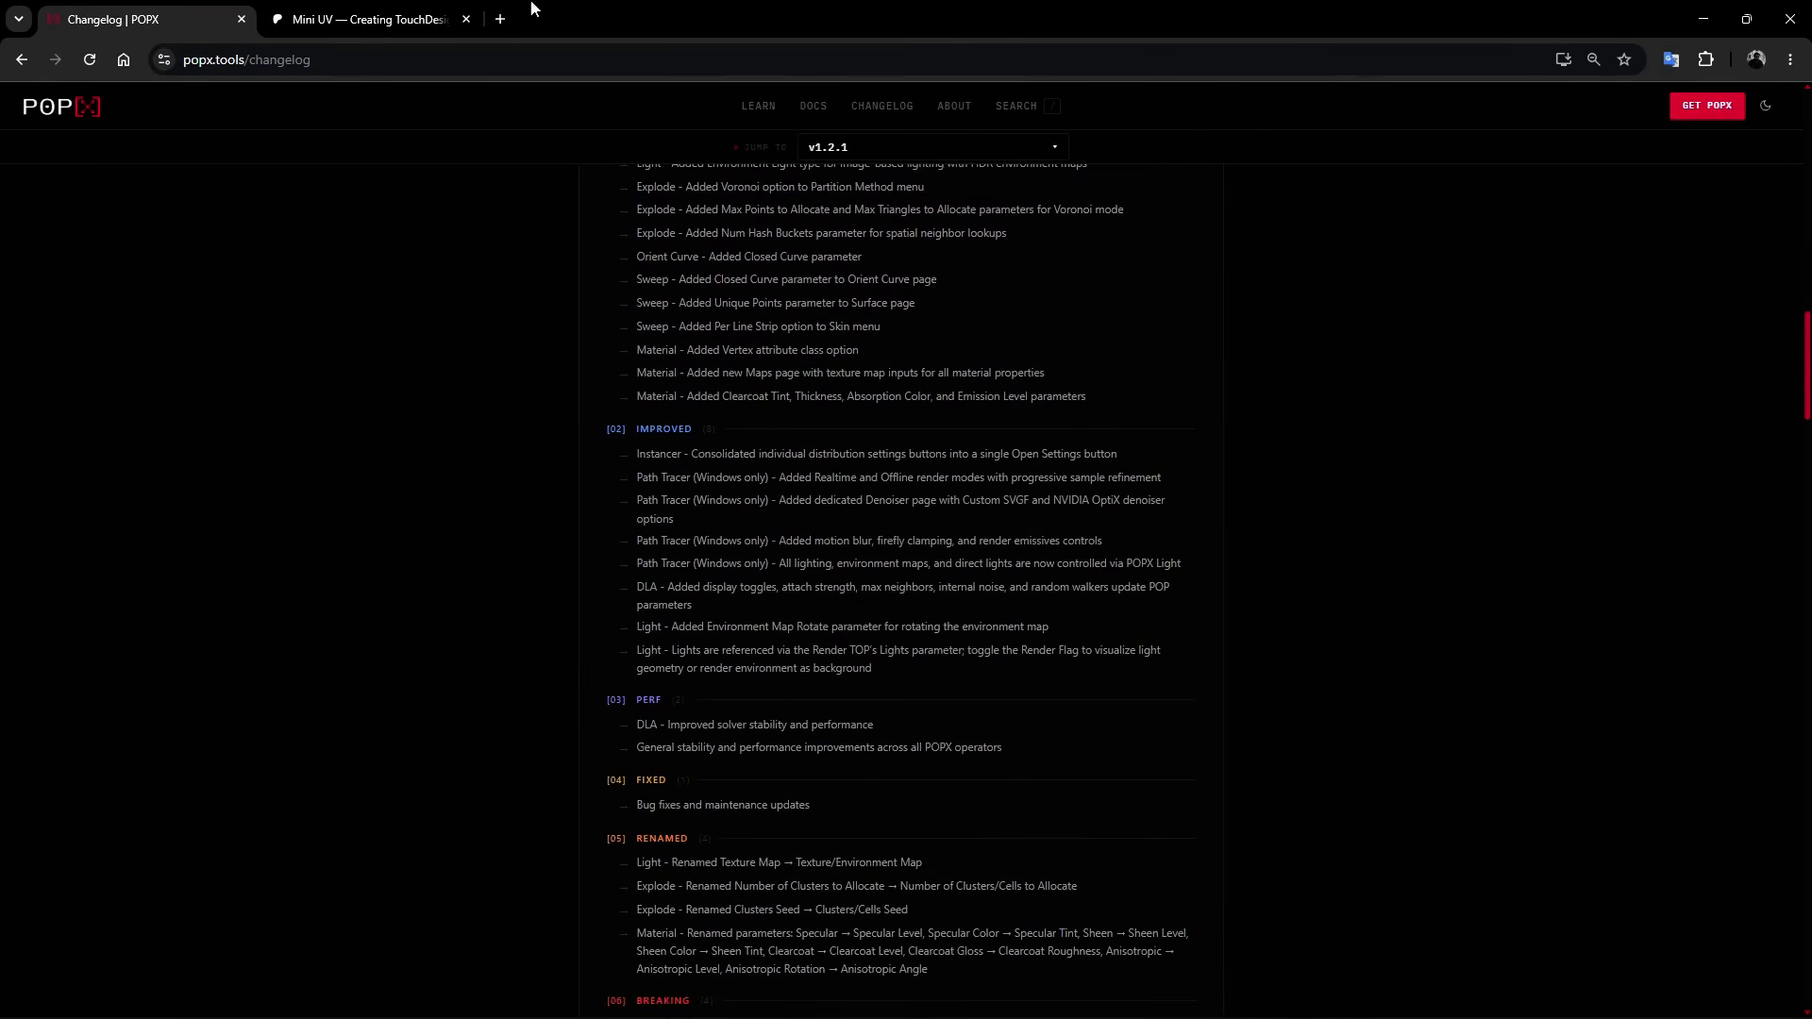
# Browse the creator's Patreon page through its popular posts, POPX releases, tutorials and project files
pyautogui.click(366, 19)
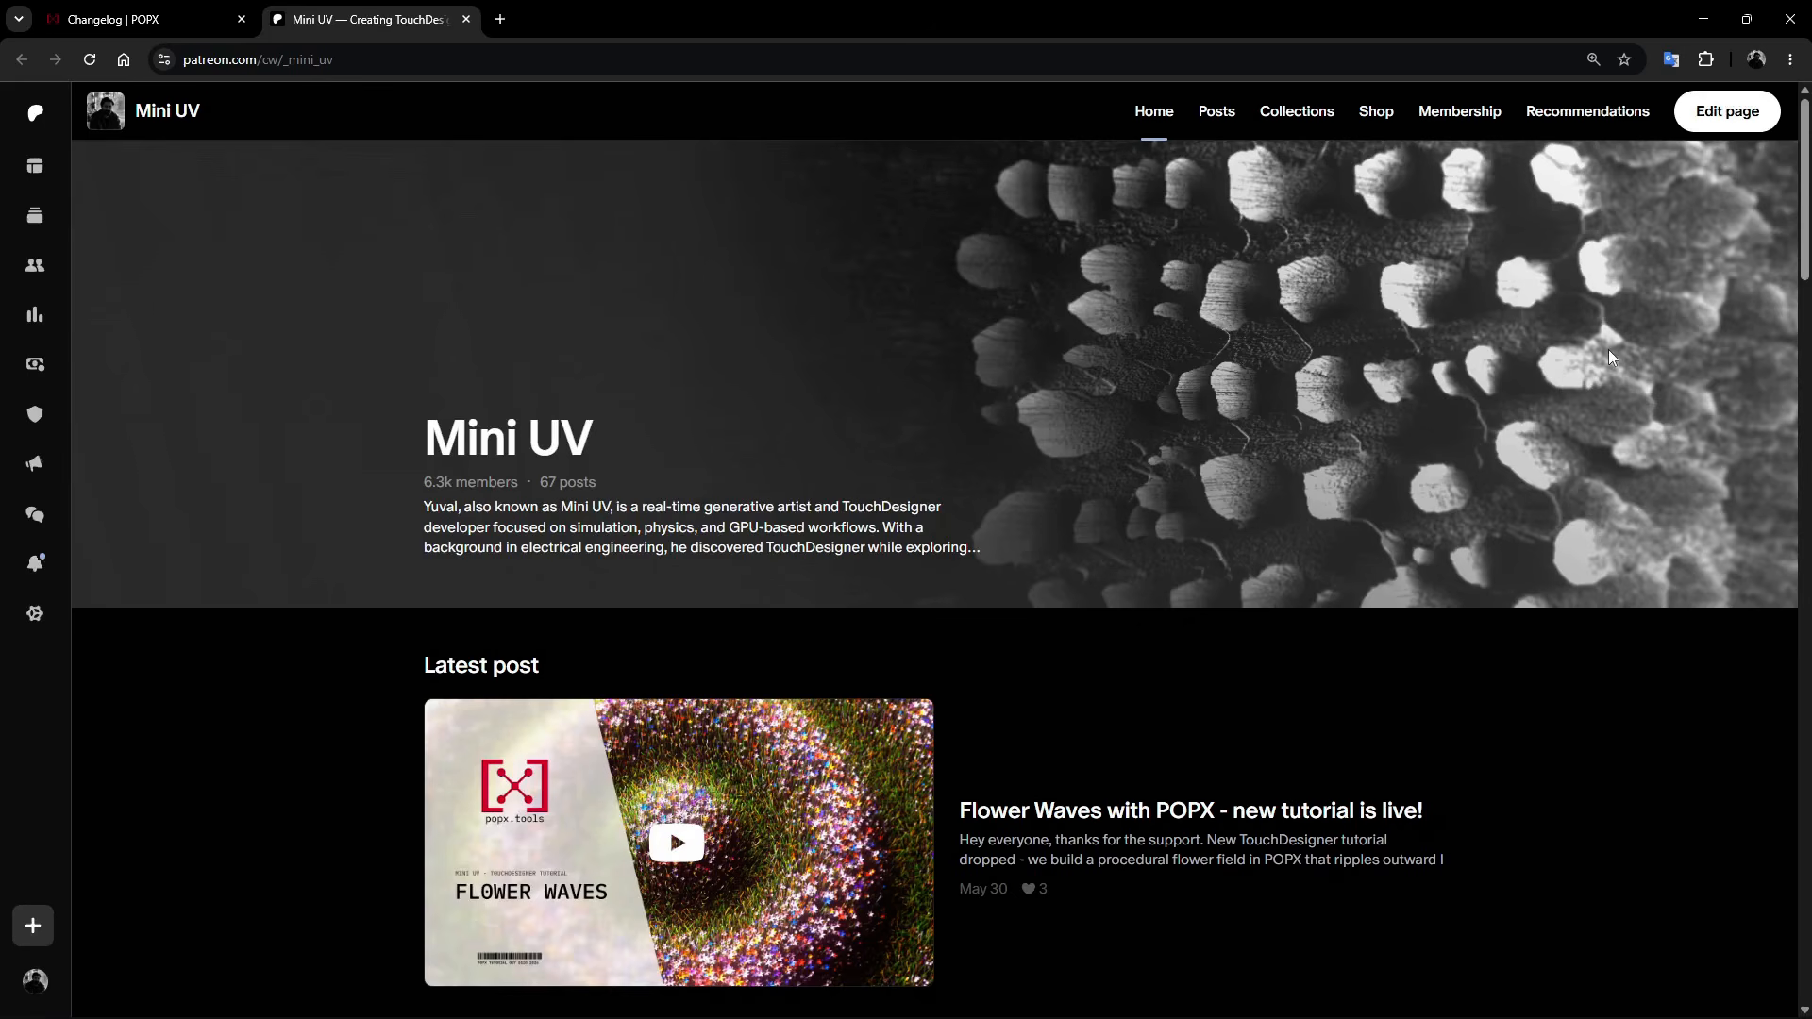
pyautogui.scroll(-9, 1609, 349)
pyautogui.scroll(-10, 1616, 342)
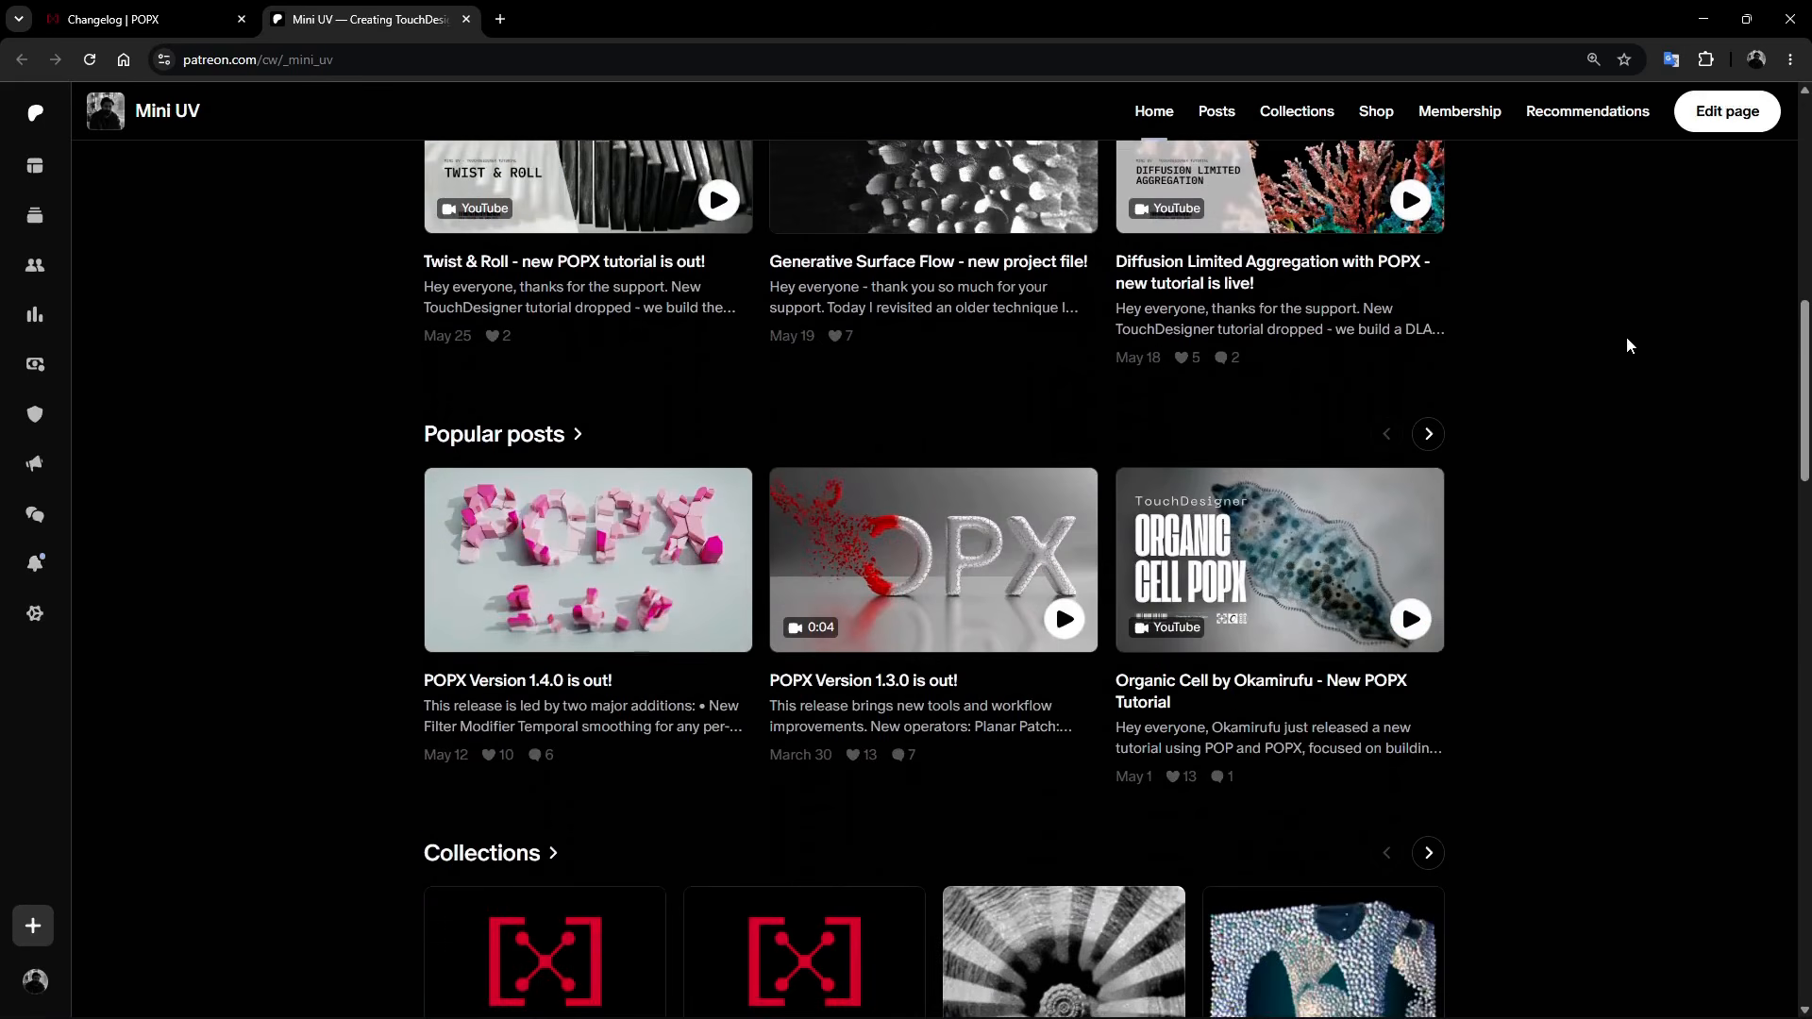
pyautogui.scroll(-4, 1637, 327)
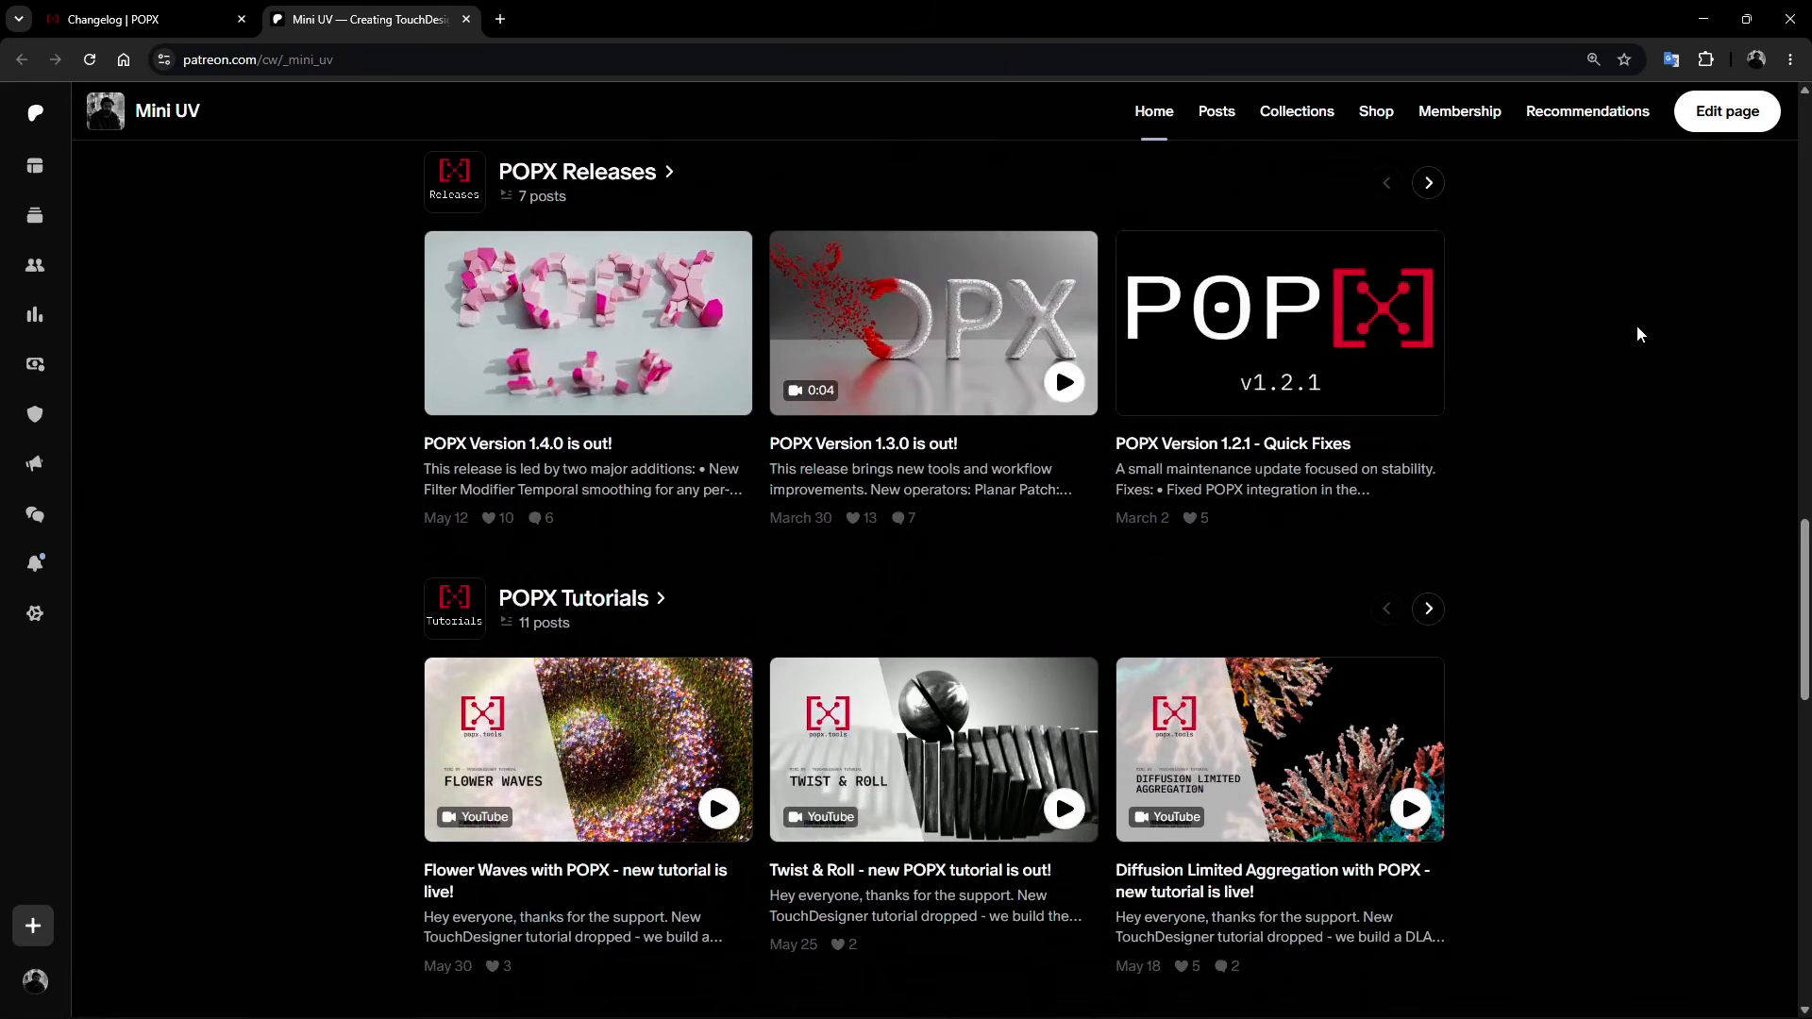
pyautogui.scroll(-7, 1637, 327)
pyautogui.scroll(-10, 1626, 330)
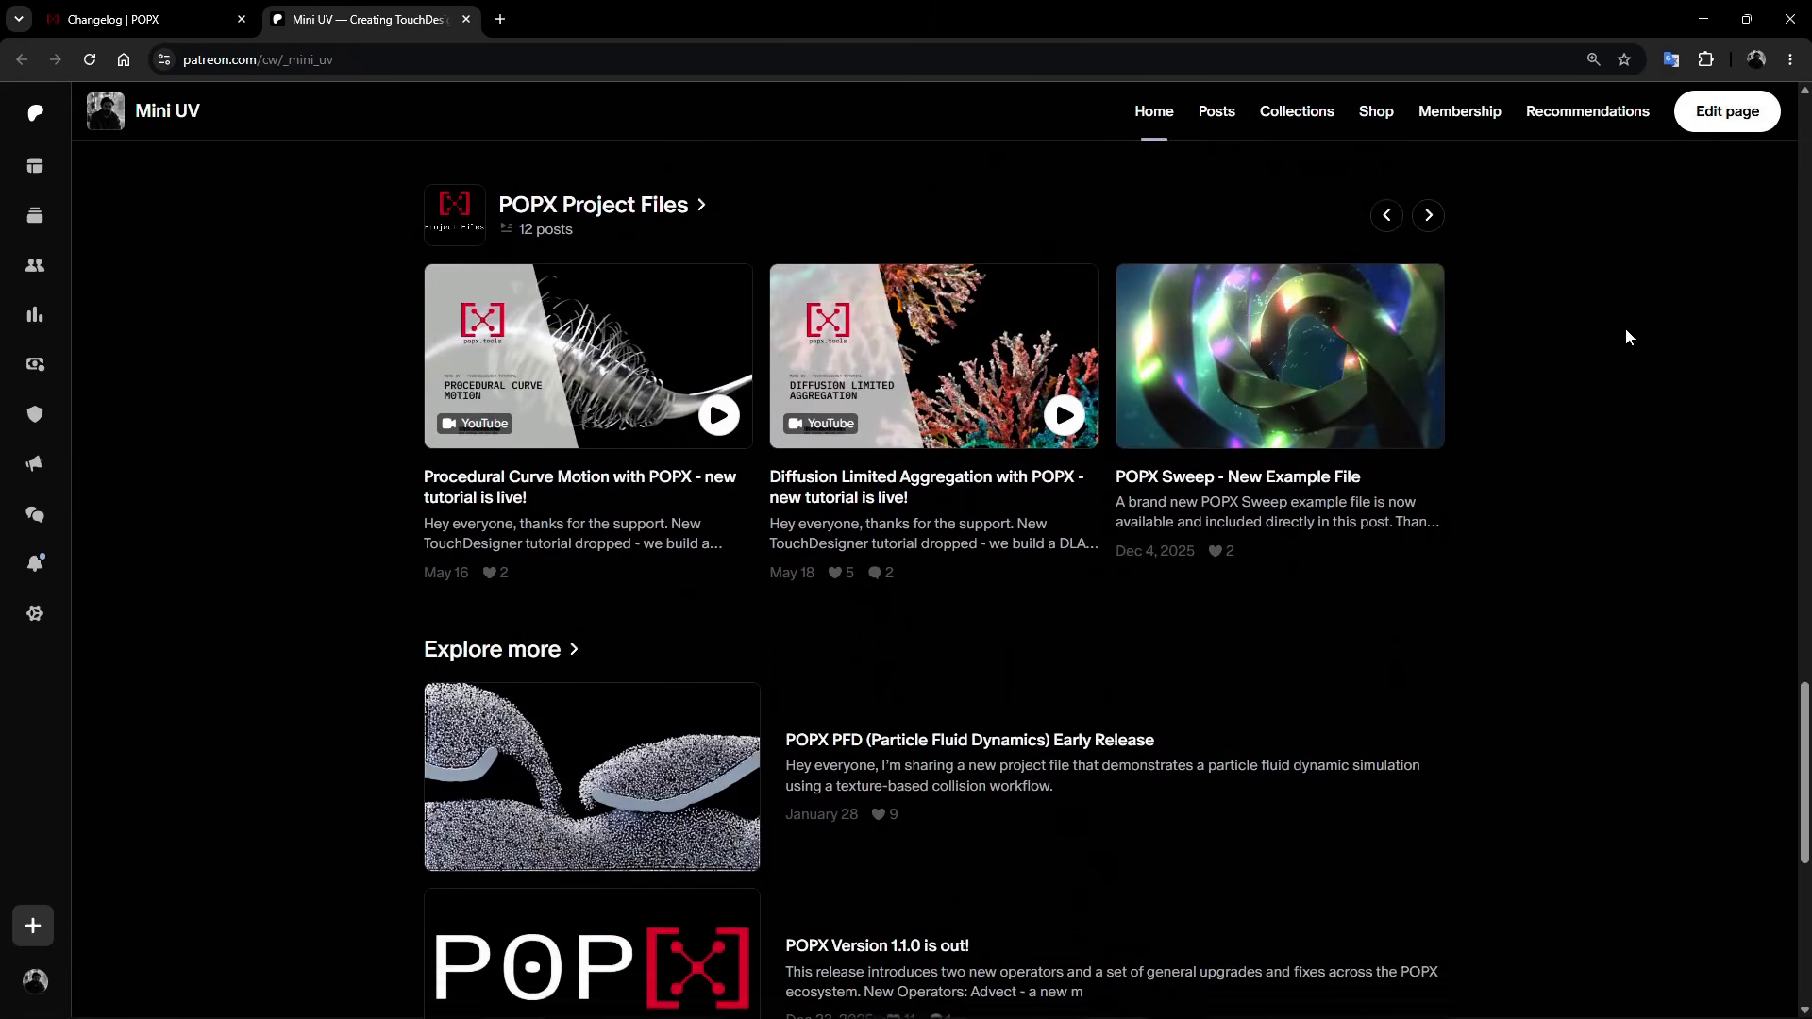
pyautogui.scroll(-1, 1625, 337)
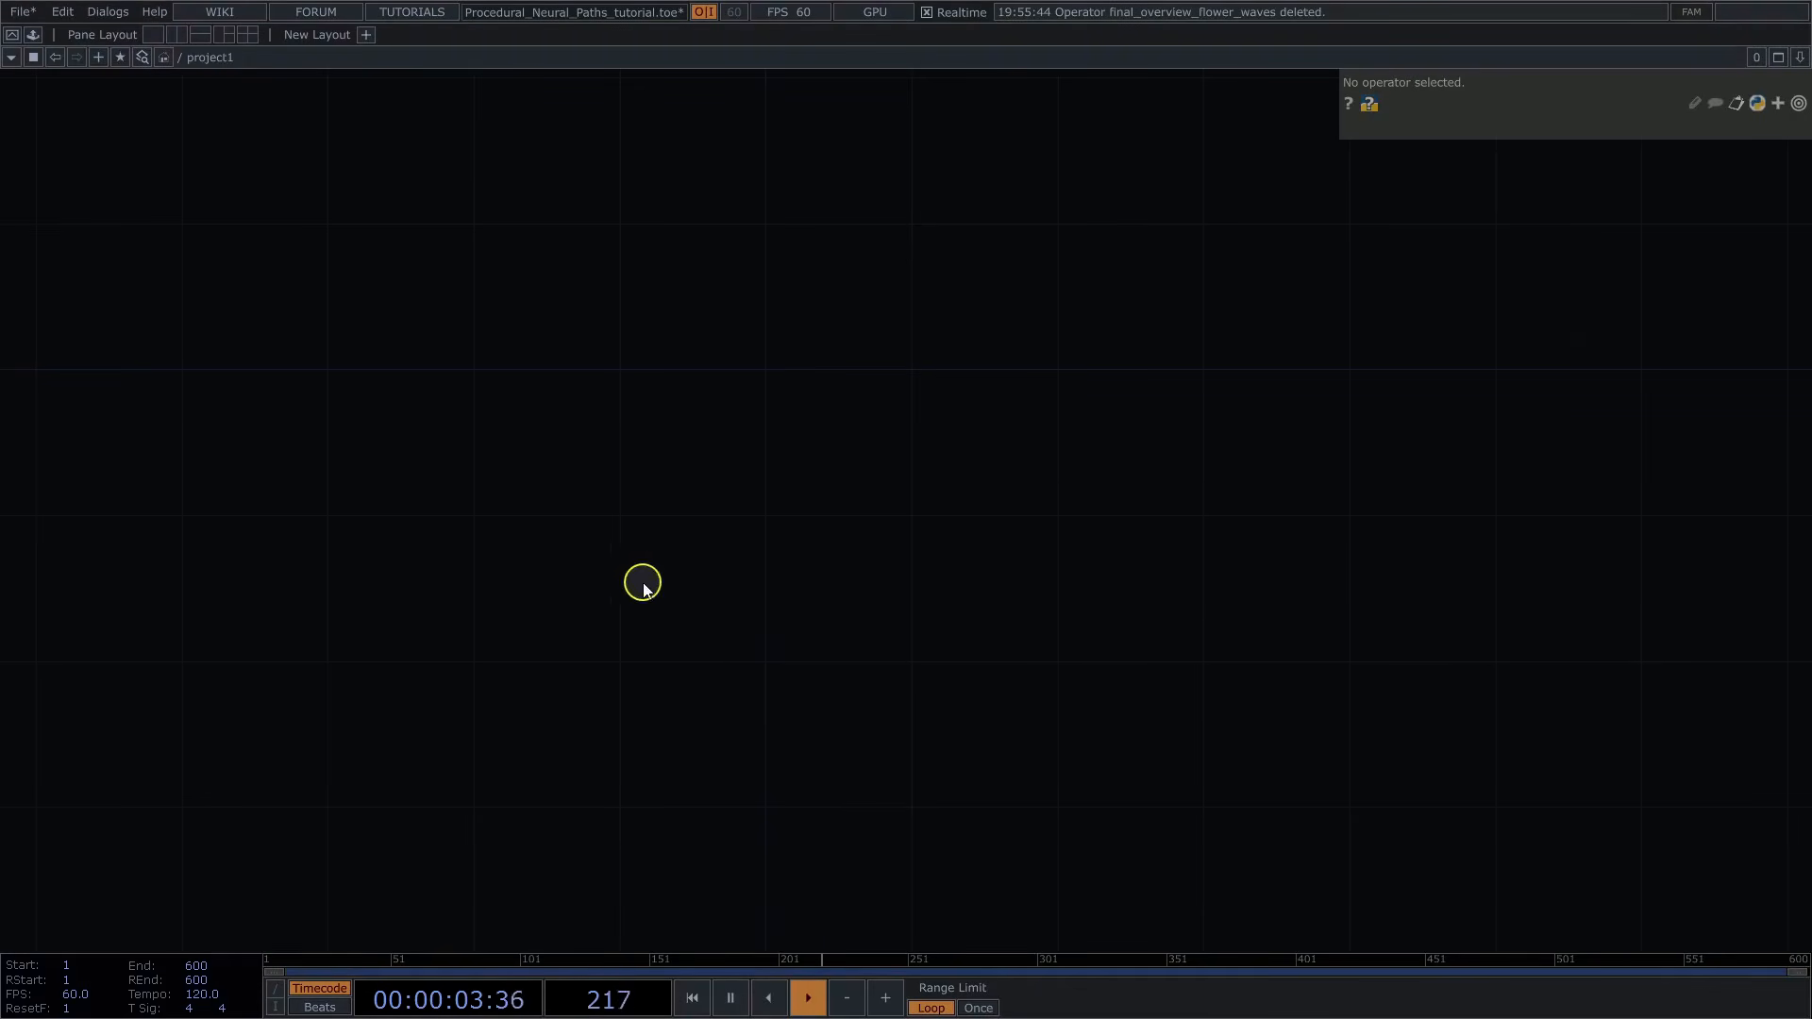
# In TouchDesigner, paste the File In POP that loads head.obj into the empty project1 network and turn its preview to show the face
pyautogui.hotkey('ctrl', 'v')
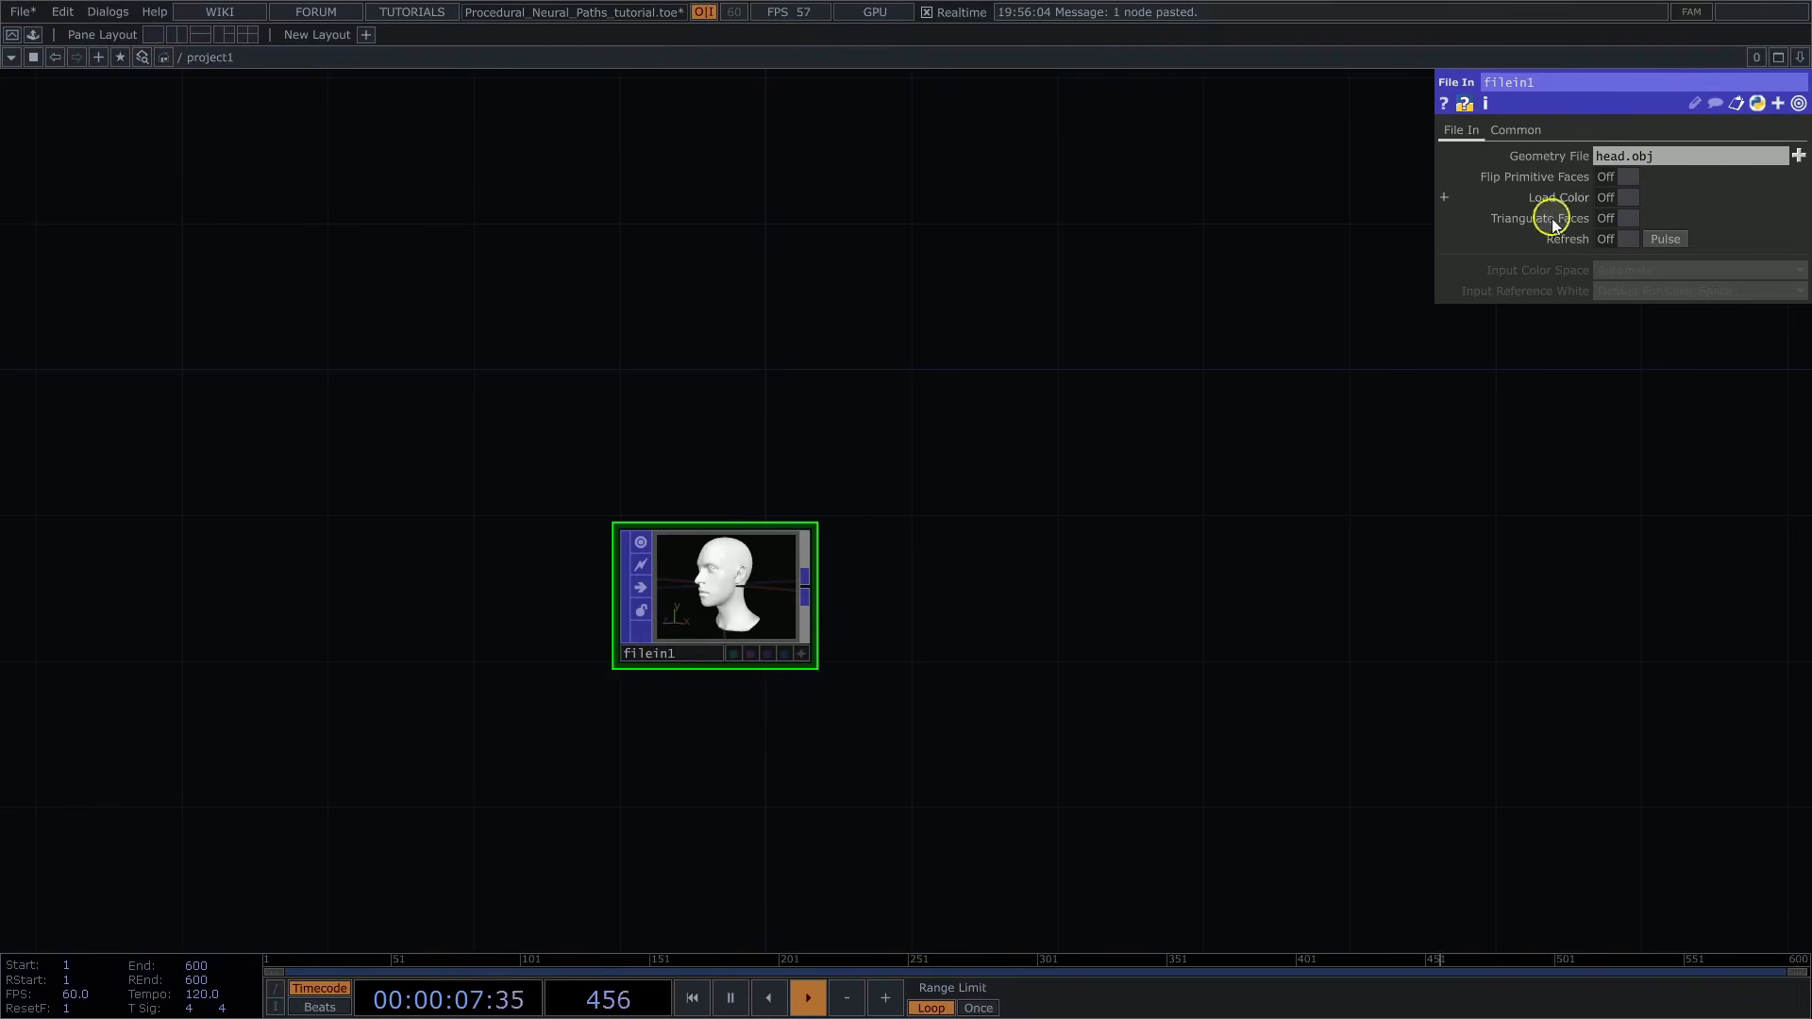
pyautogui.scroll(8, 907, 613)
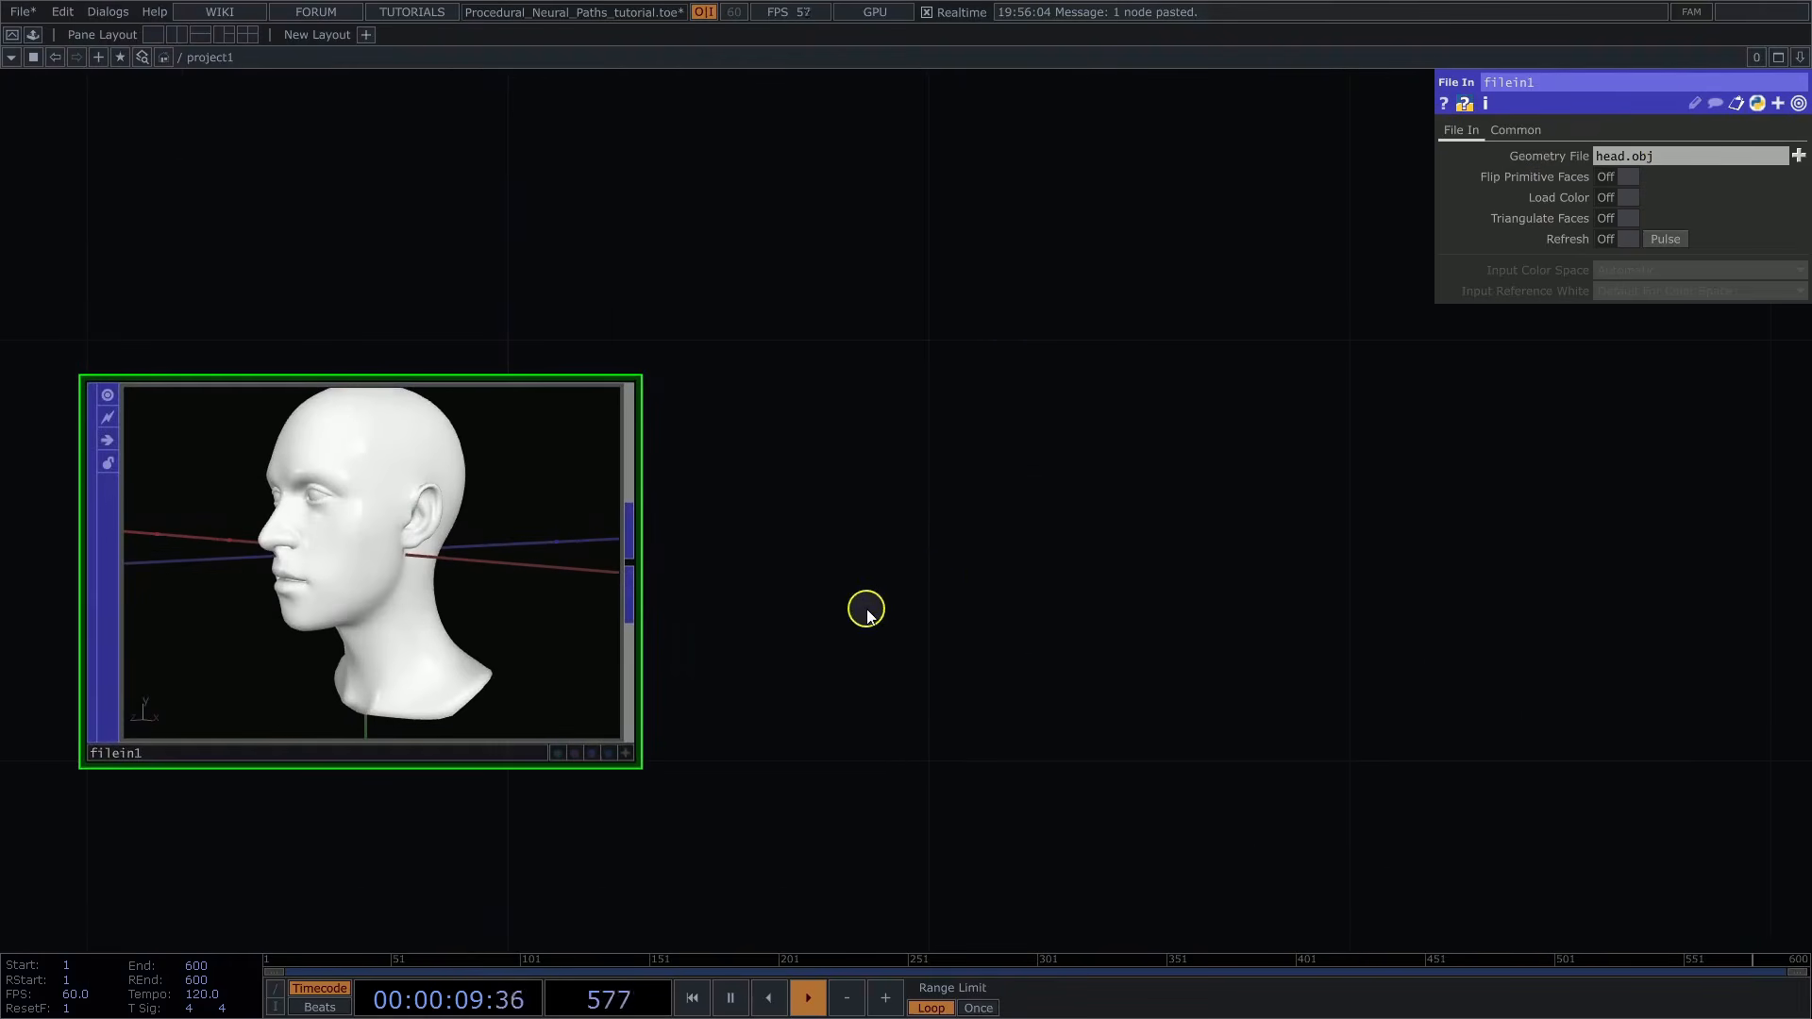
pyautogui.click(751, 725)
pyautogui.moveTo(566, 600); pyautogui.dragTo(717, 718)
pyautogui.click(750, 726)
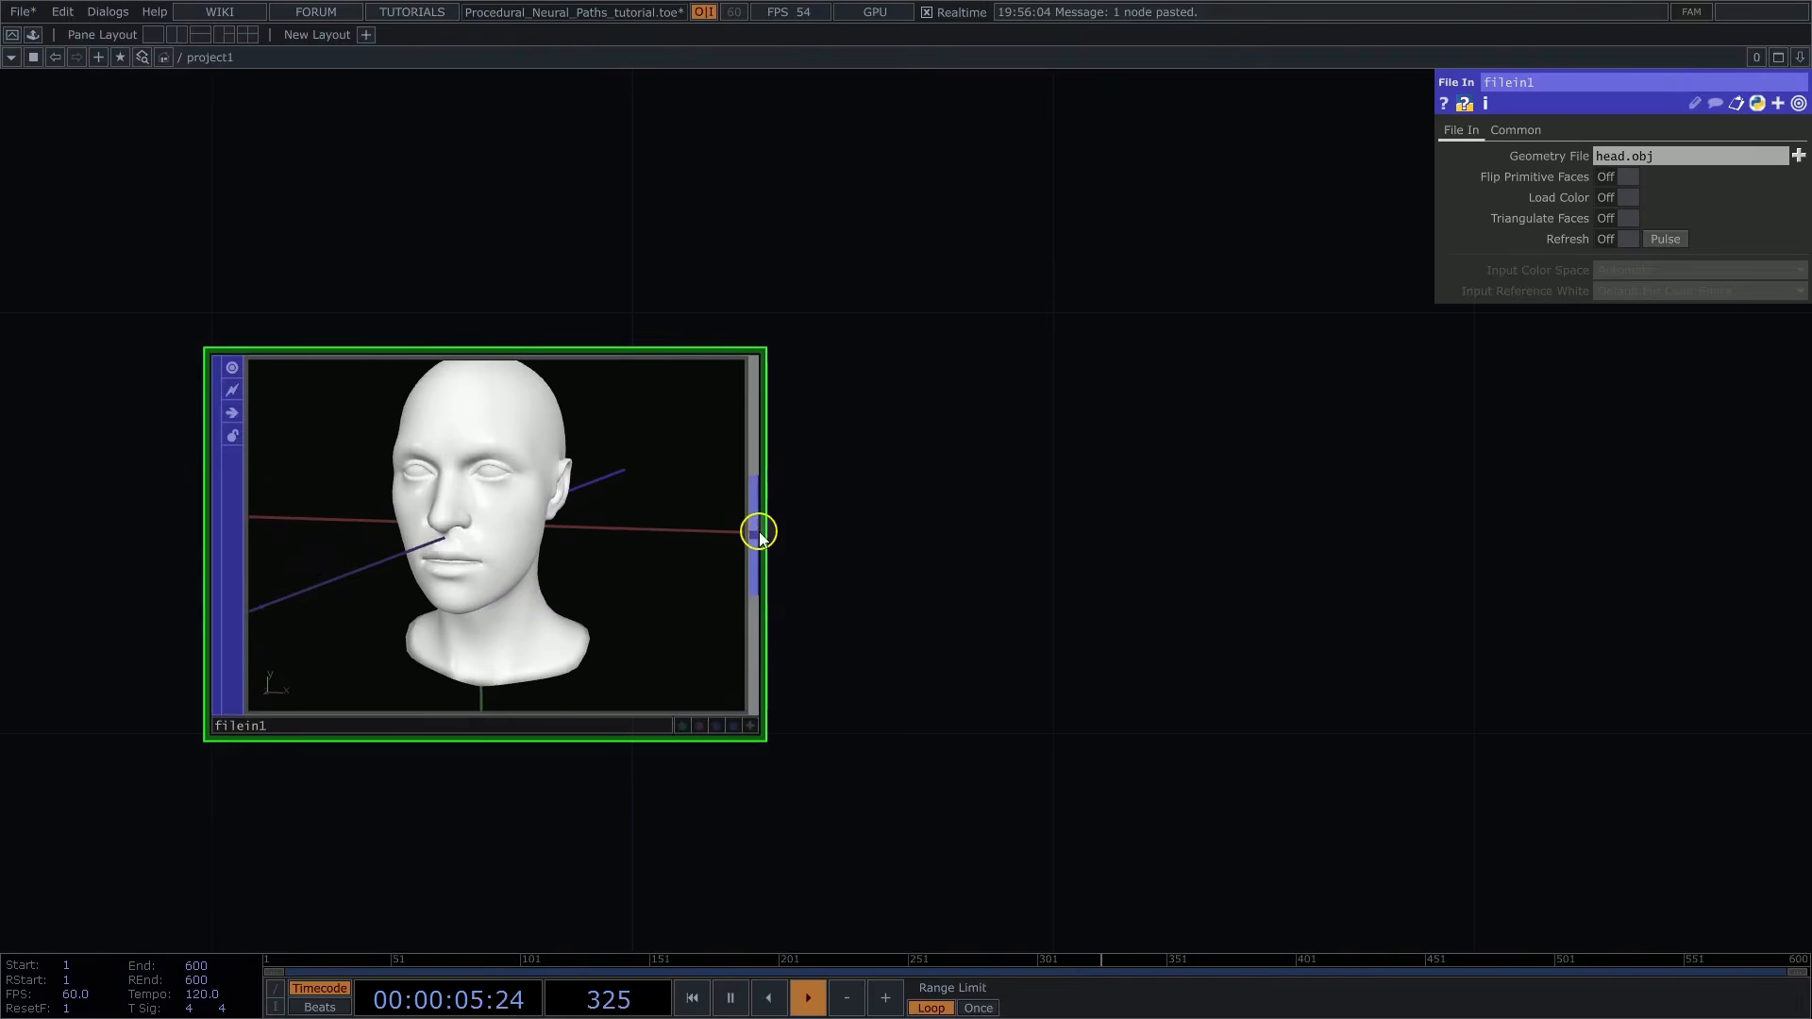
# Add a Sprinkle POP after filein1 and set its Method to Volume
pyautogui.rightClick(759, 531)
pyautogui.write('sp')
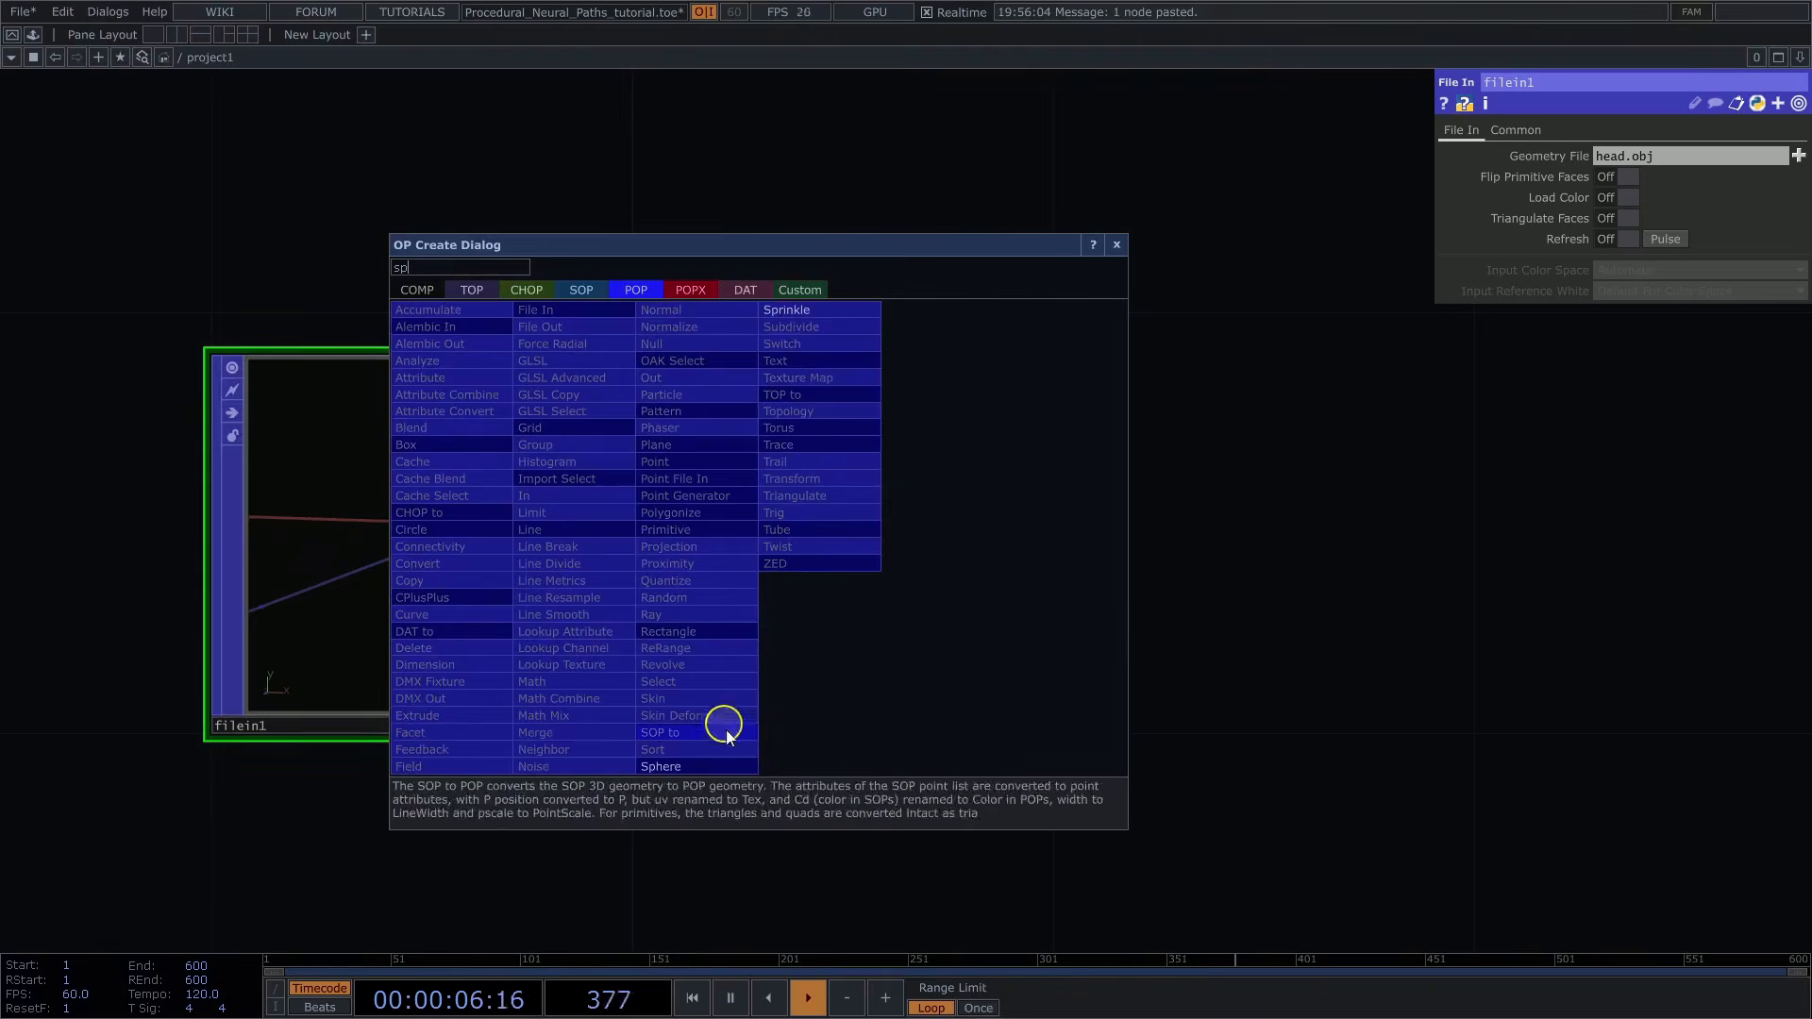
pyautogui.click(818, 311)
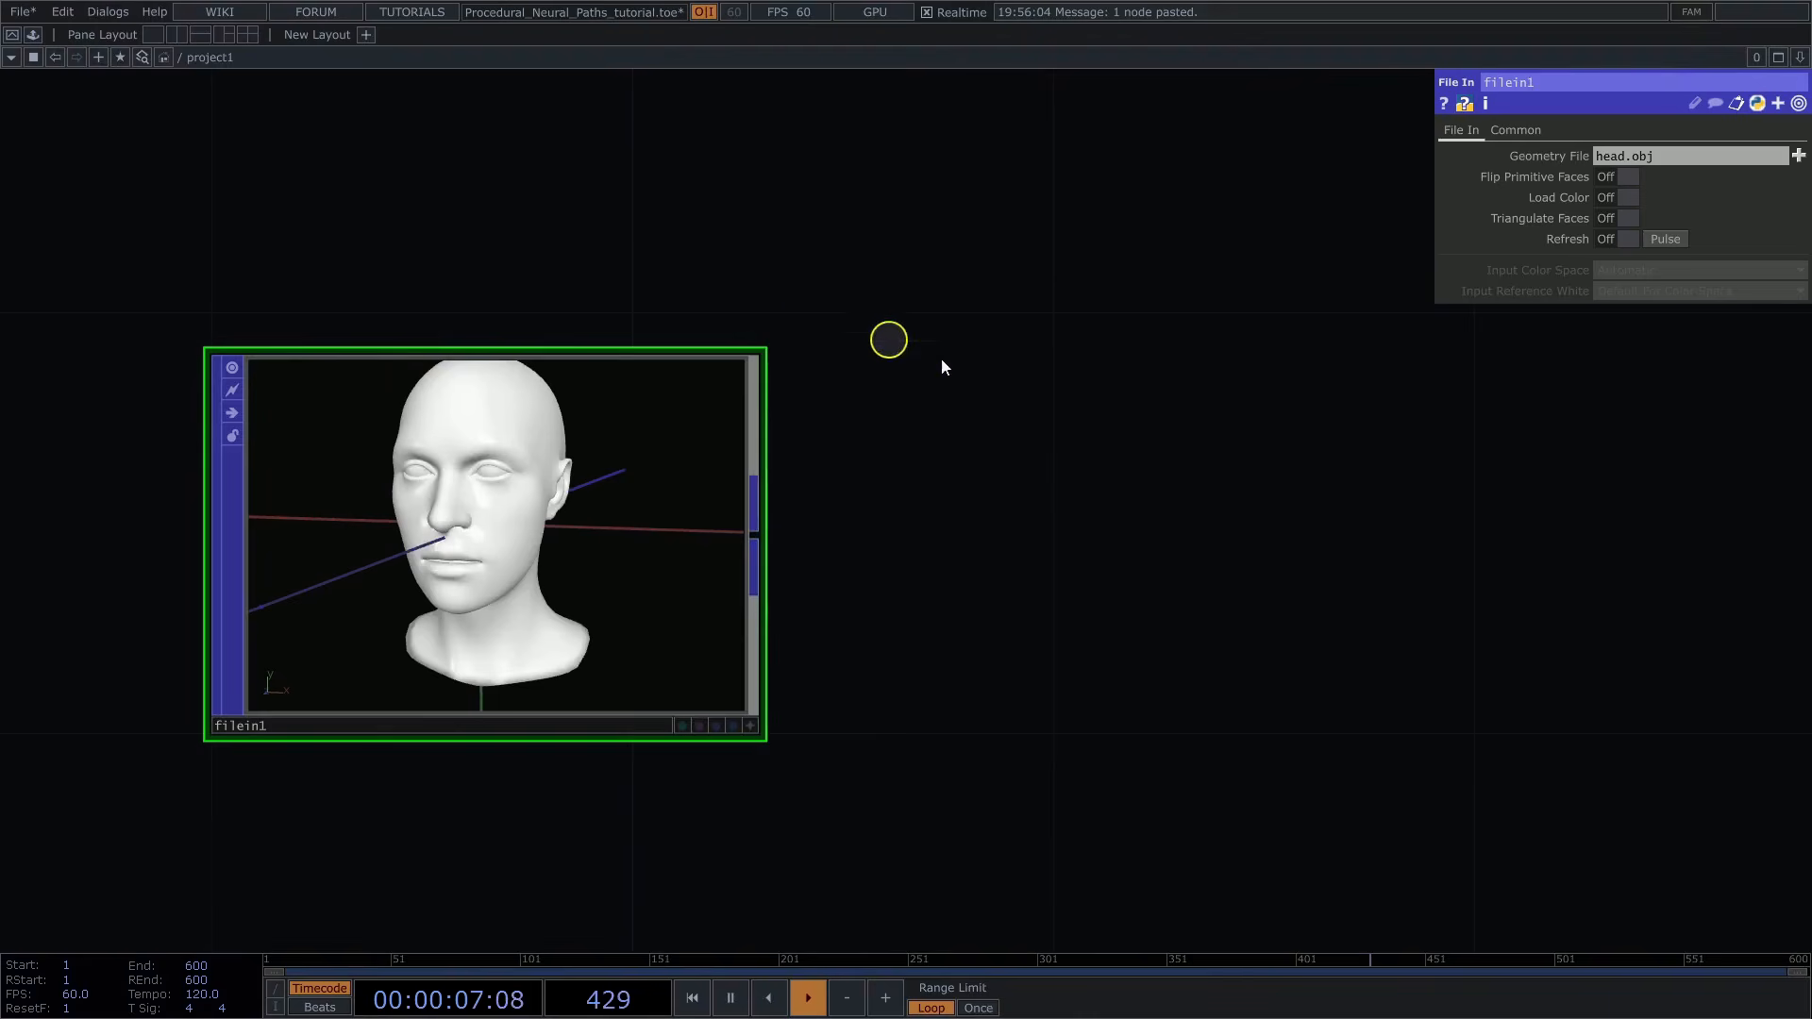
pyautogui.click(1332, 518)
pyautogui.click(1624, 197)
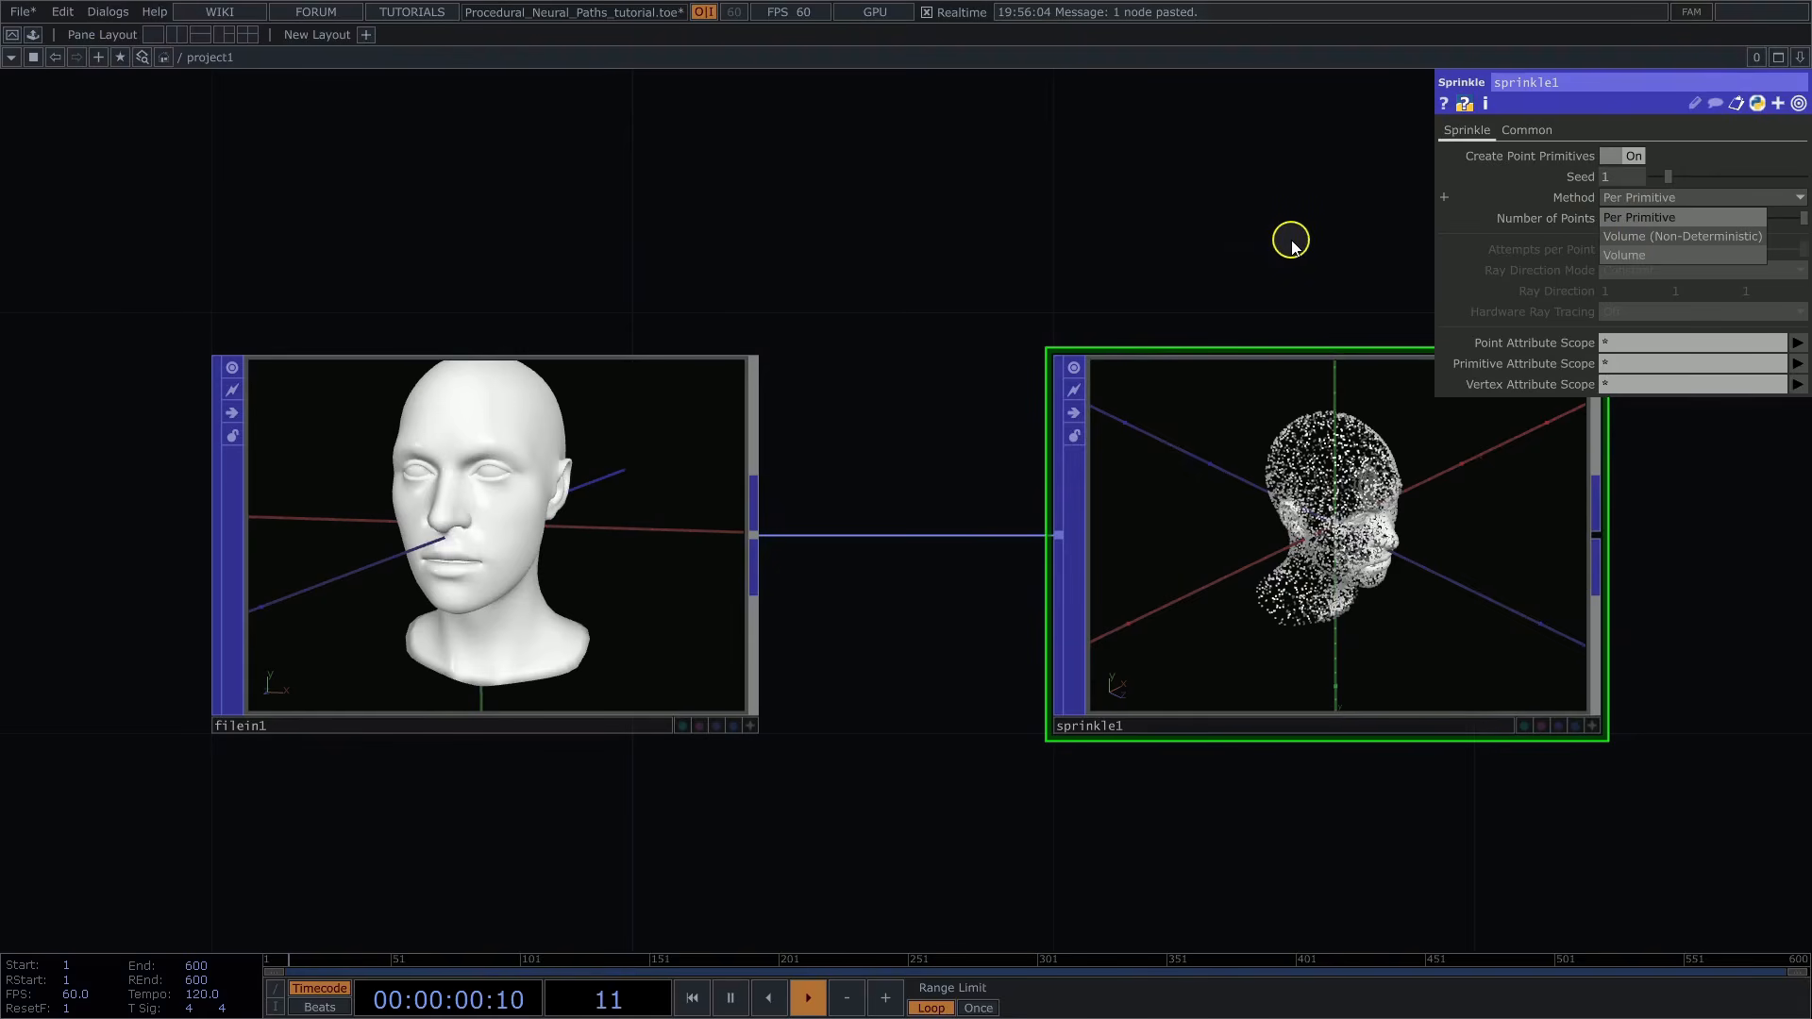
pyautogui.moveTo(1233, 241); pyautogui.dragTo(951, 234)
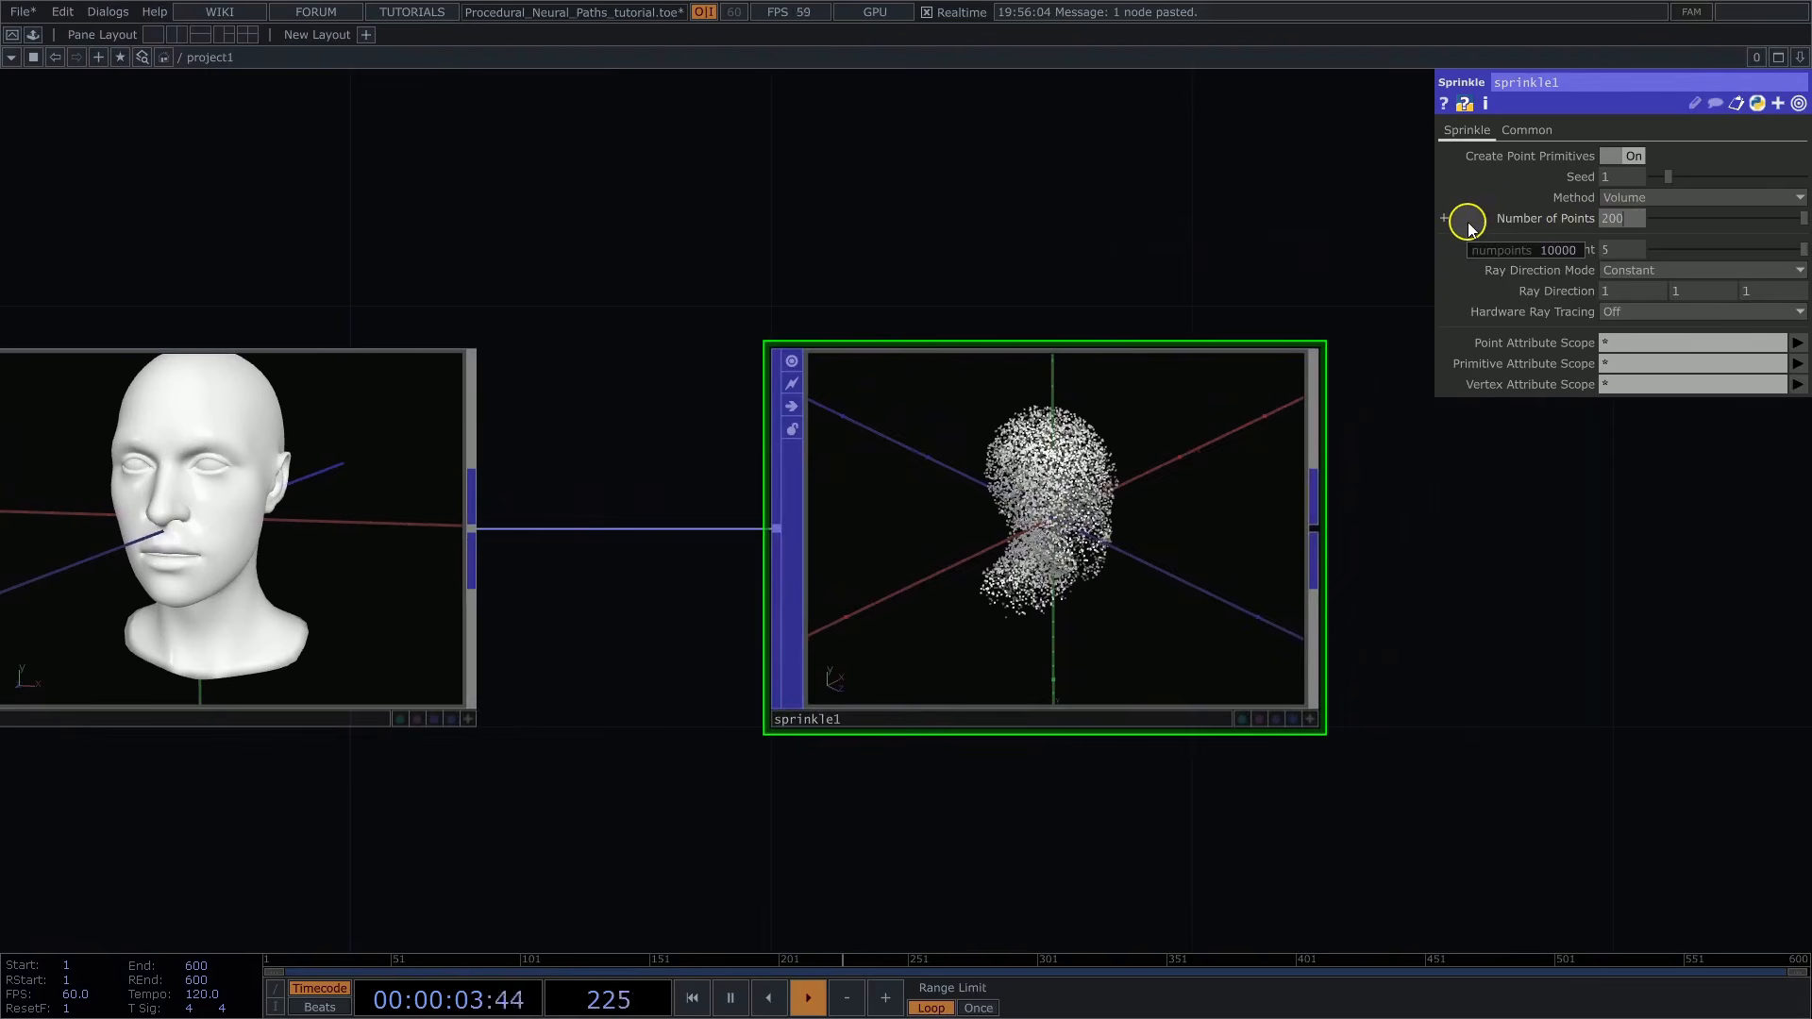
# Set the Number of Points on sprinkle1 to 200000 and check the point cloud from the front
pyautogui.write('200000')
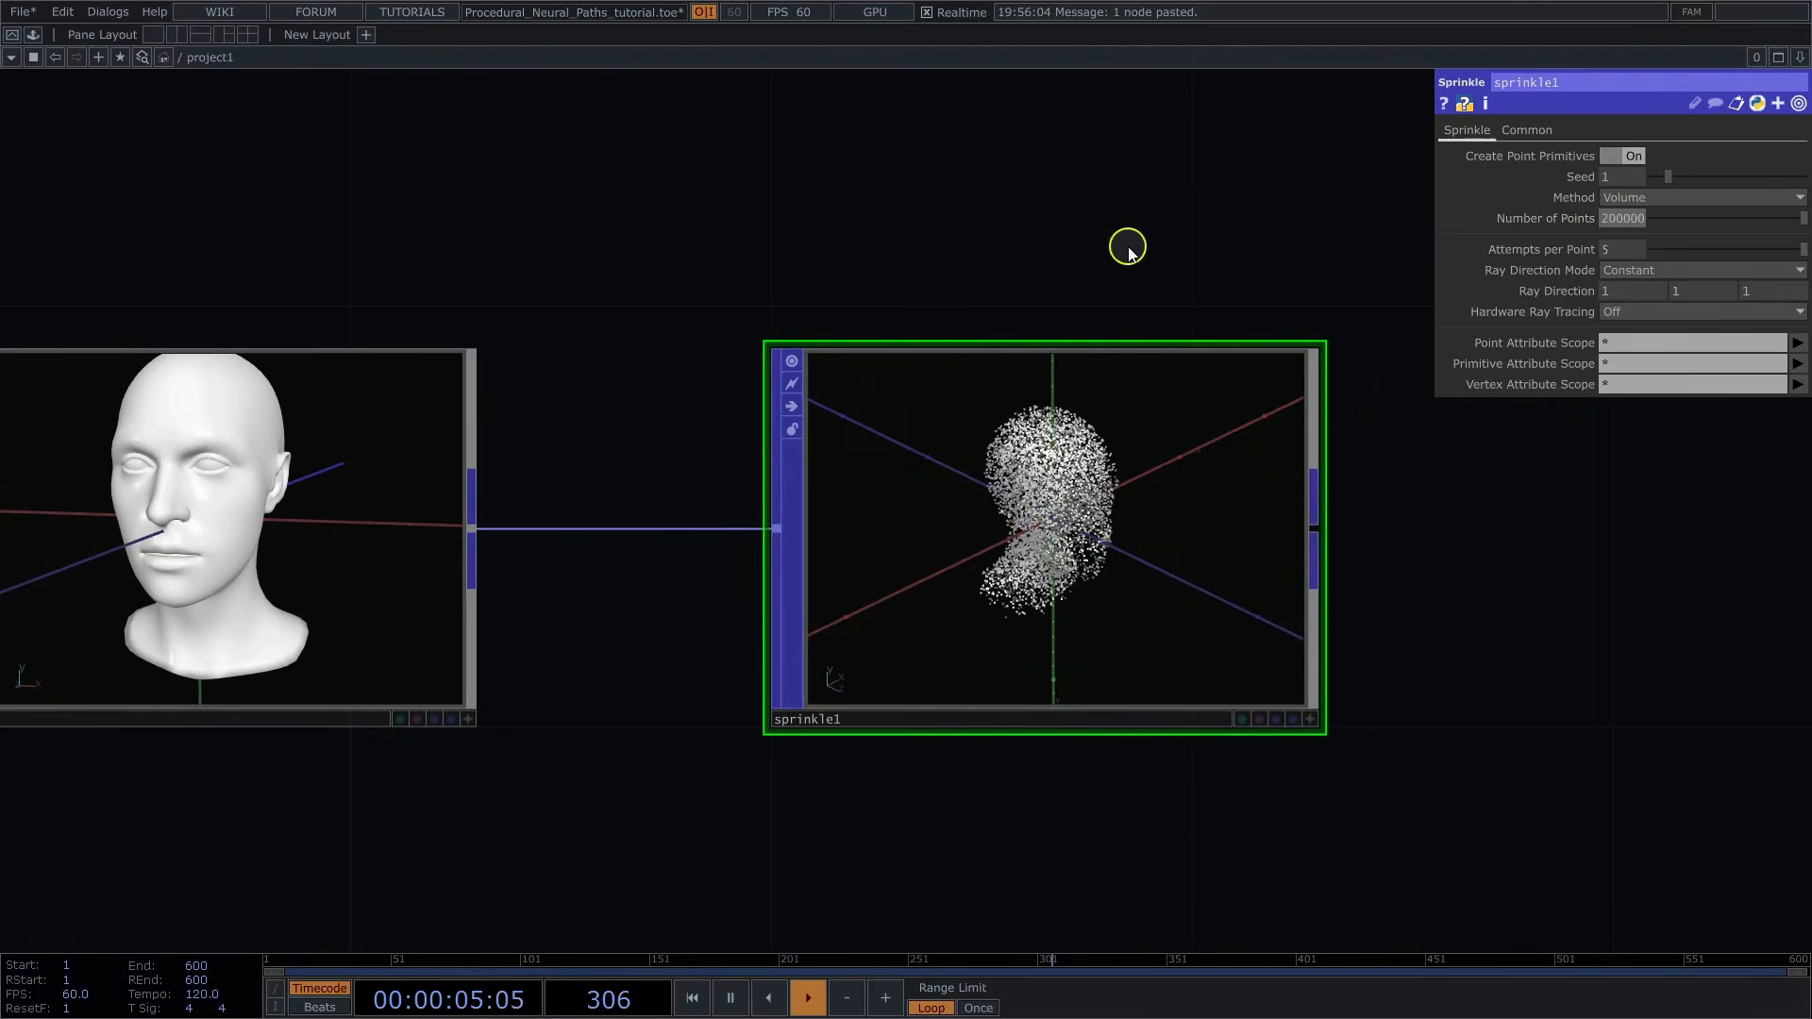
pyautogui.press('Return')
pyautogui.click(1310, 719)
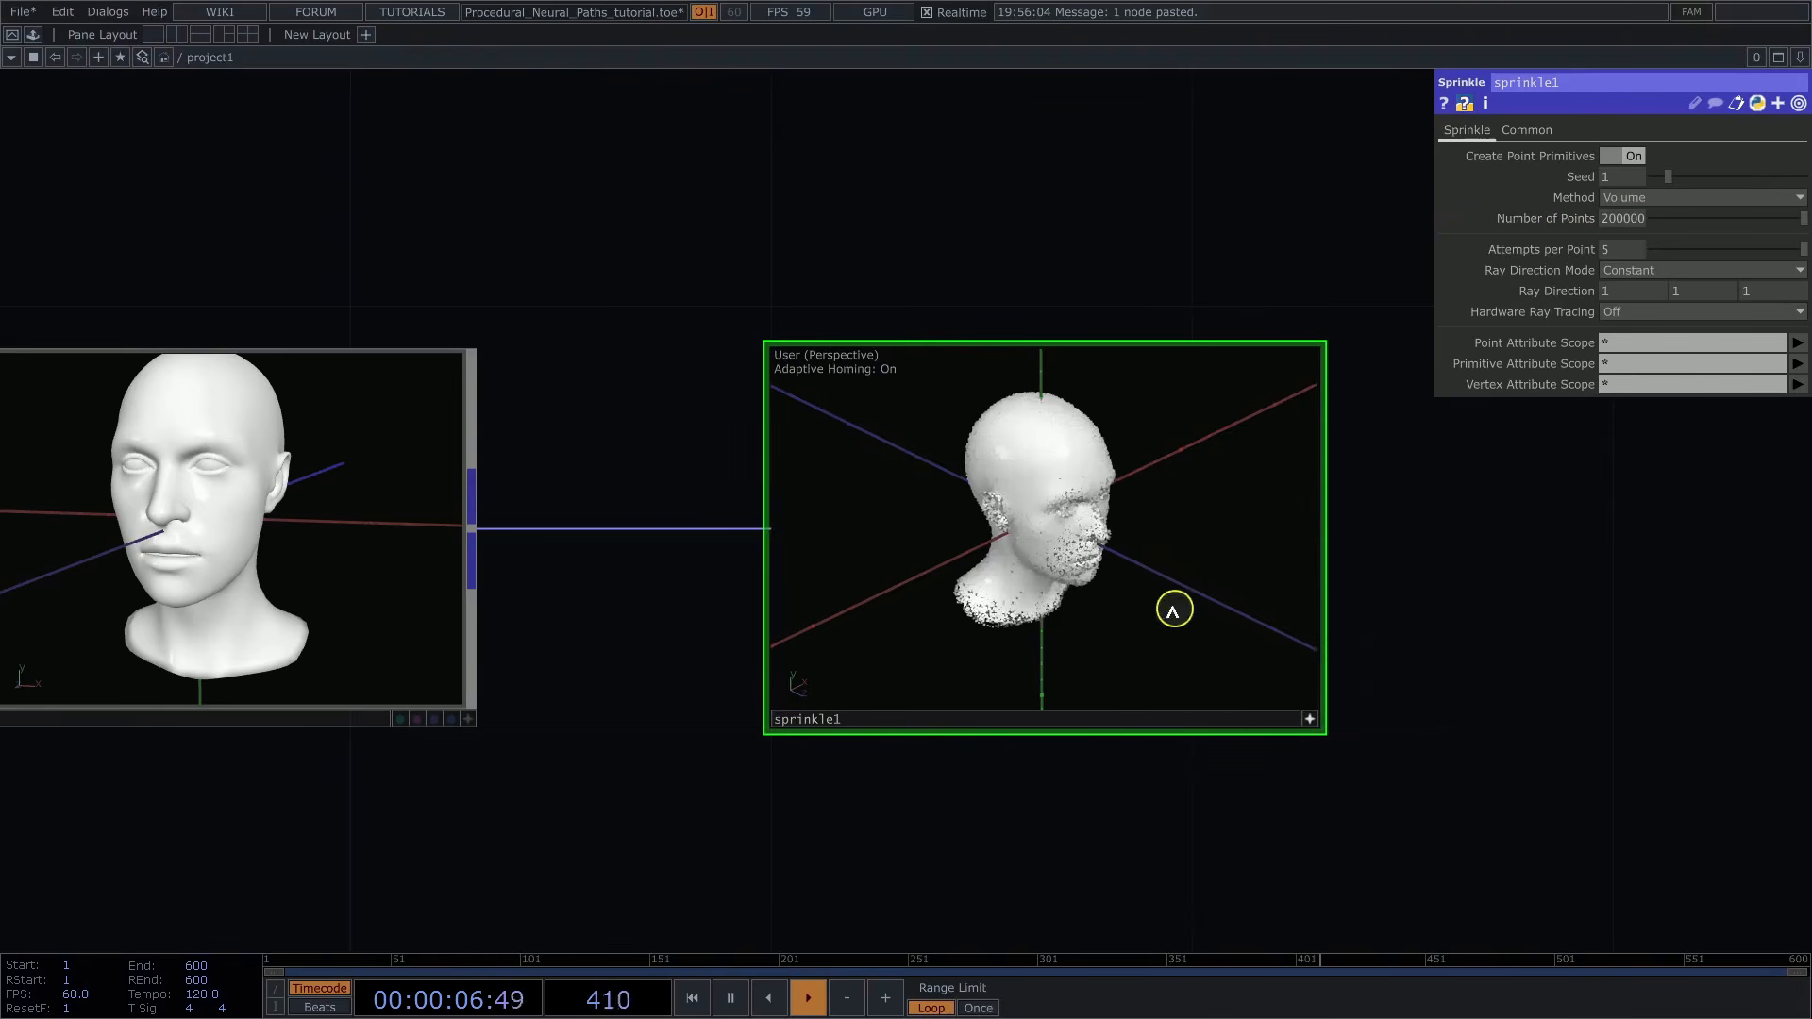
pyautogui.moveTo(1169, 610); pyautogui.dragTo(1098, 570)
pyautogui.scroll(3, 1073, 578)
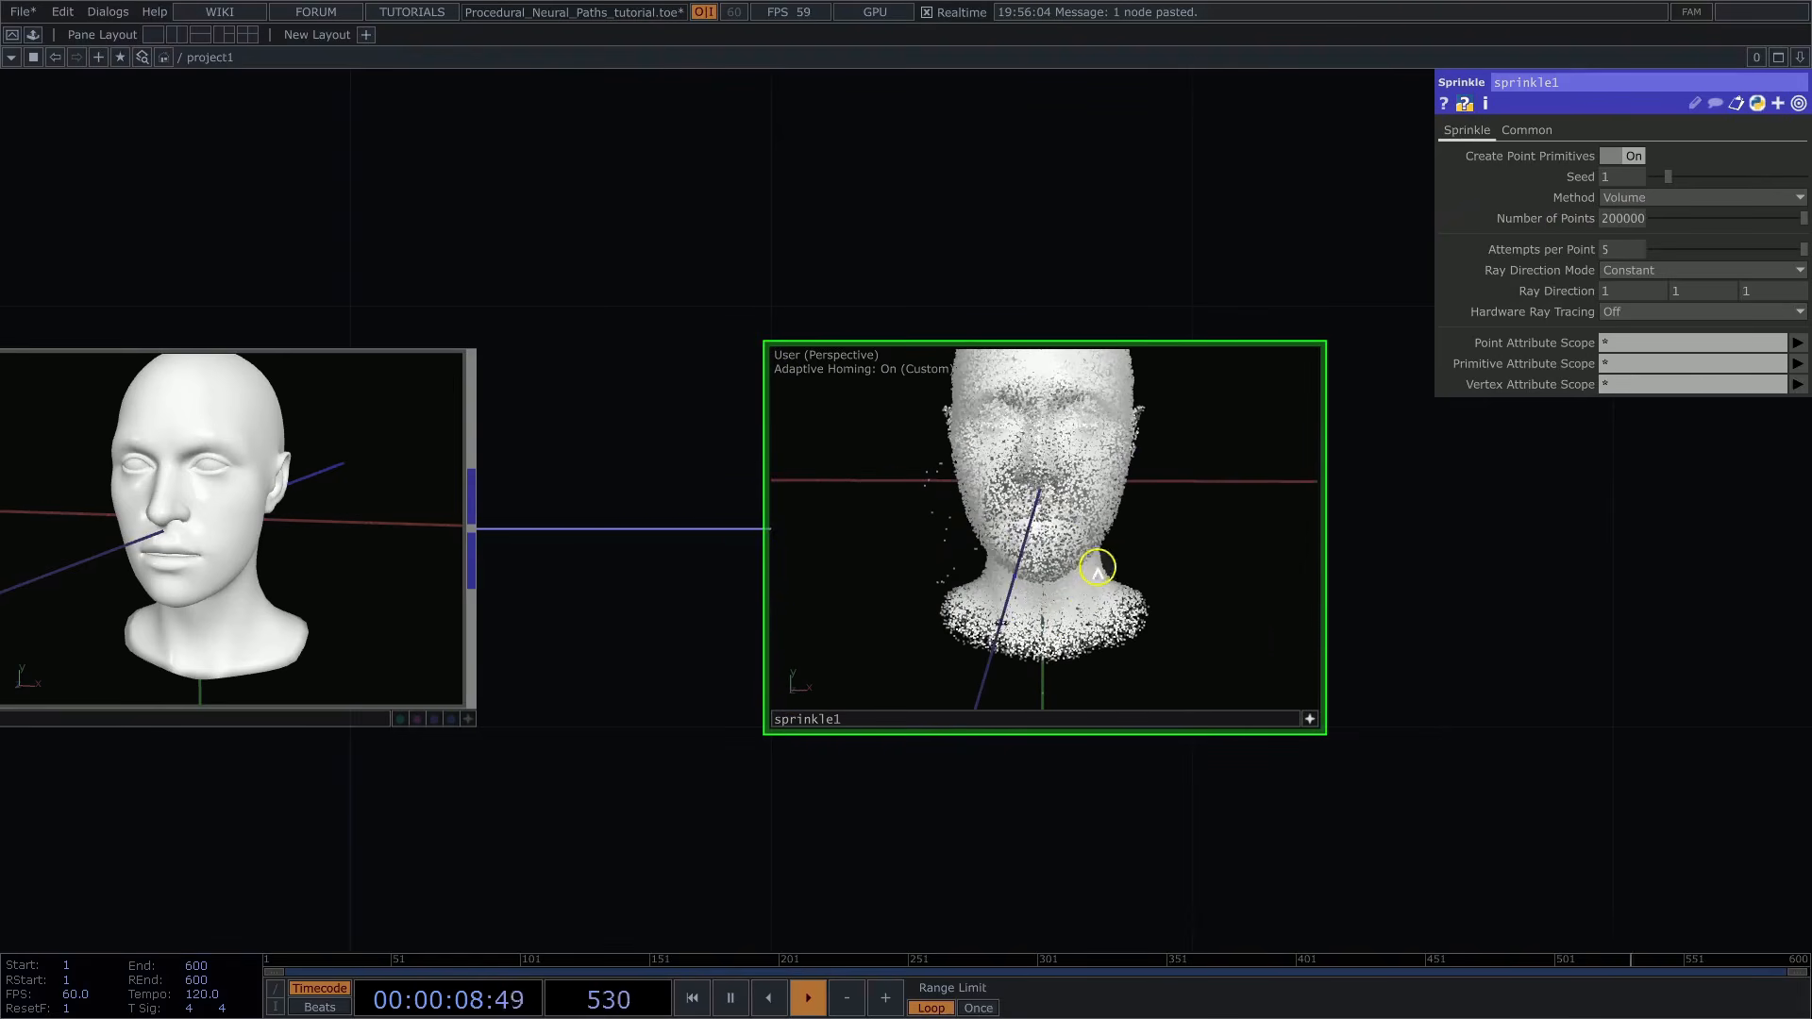
# Set Hardware Ray Tracing on sprinkle1 to Fast Build (Dynamic Geometry) and its Seed to 2.18
pyautogui.click(1630, 313)
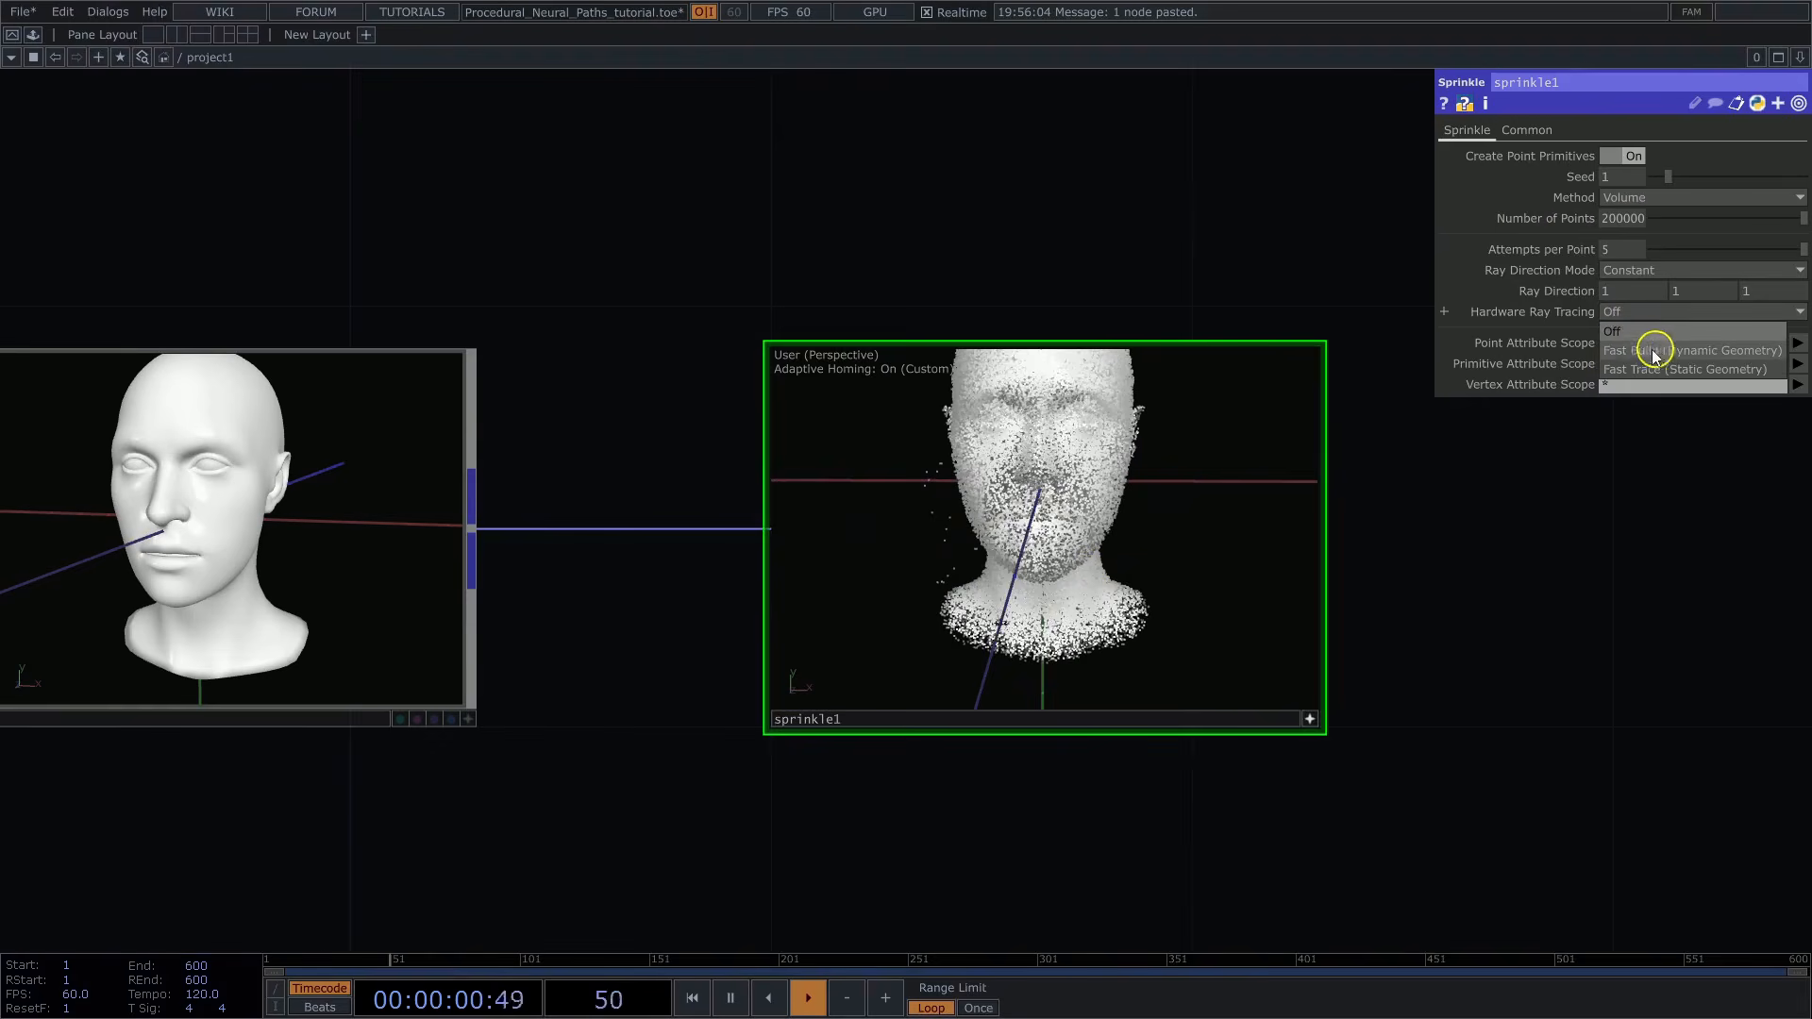
pyautogui.click(1642, 352)
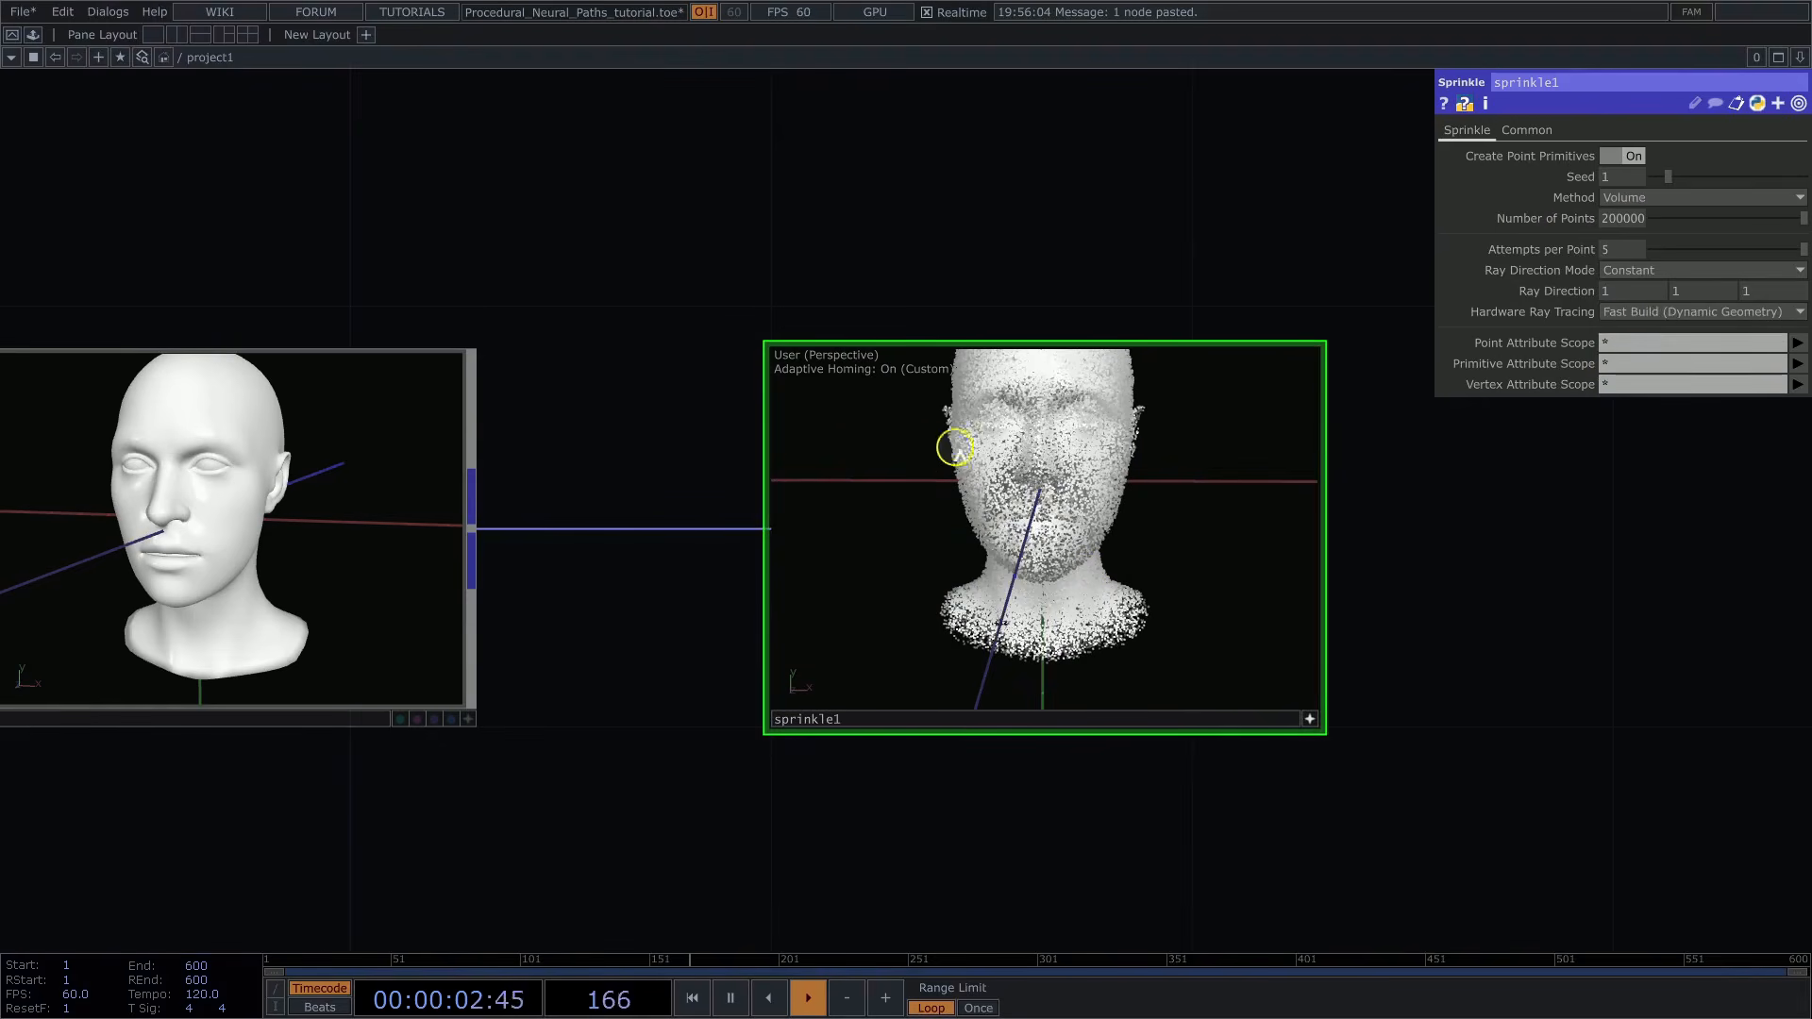
pyautogui.moveTo(985, 491); pyautogui.dragTo(1217, 646)
pyautogui.click(1309, 721)
pyautogui.moveTo(1589, 622); pyautogui.dragTo(1258, 542)
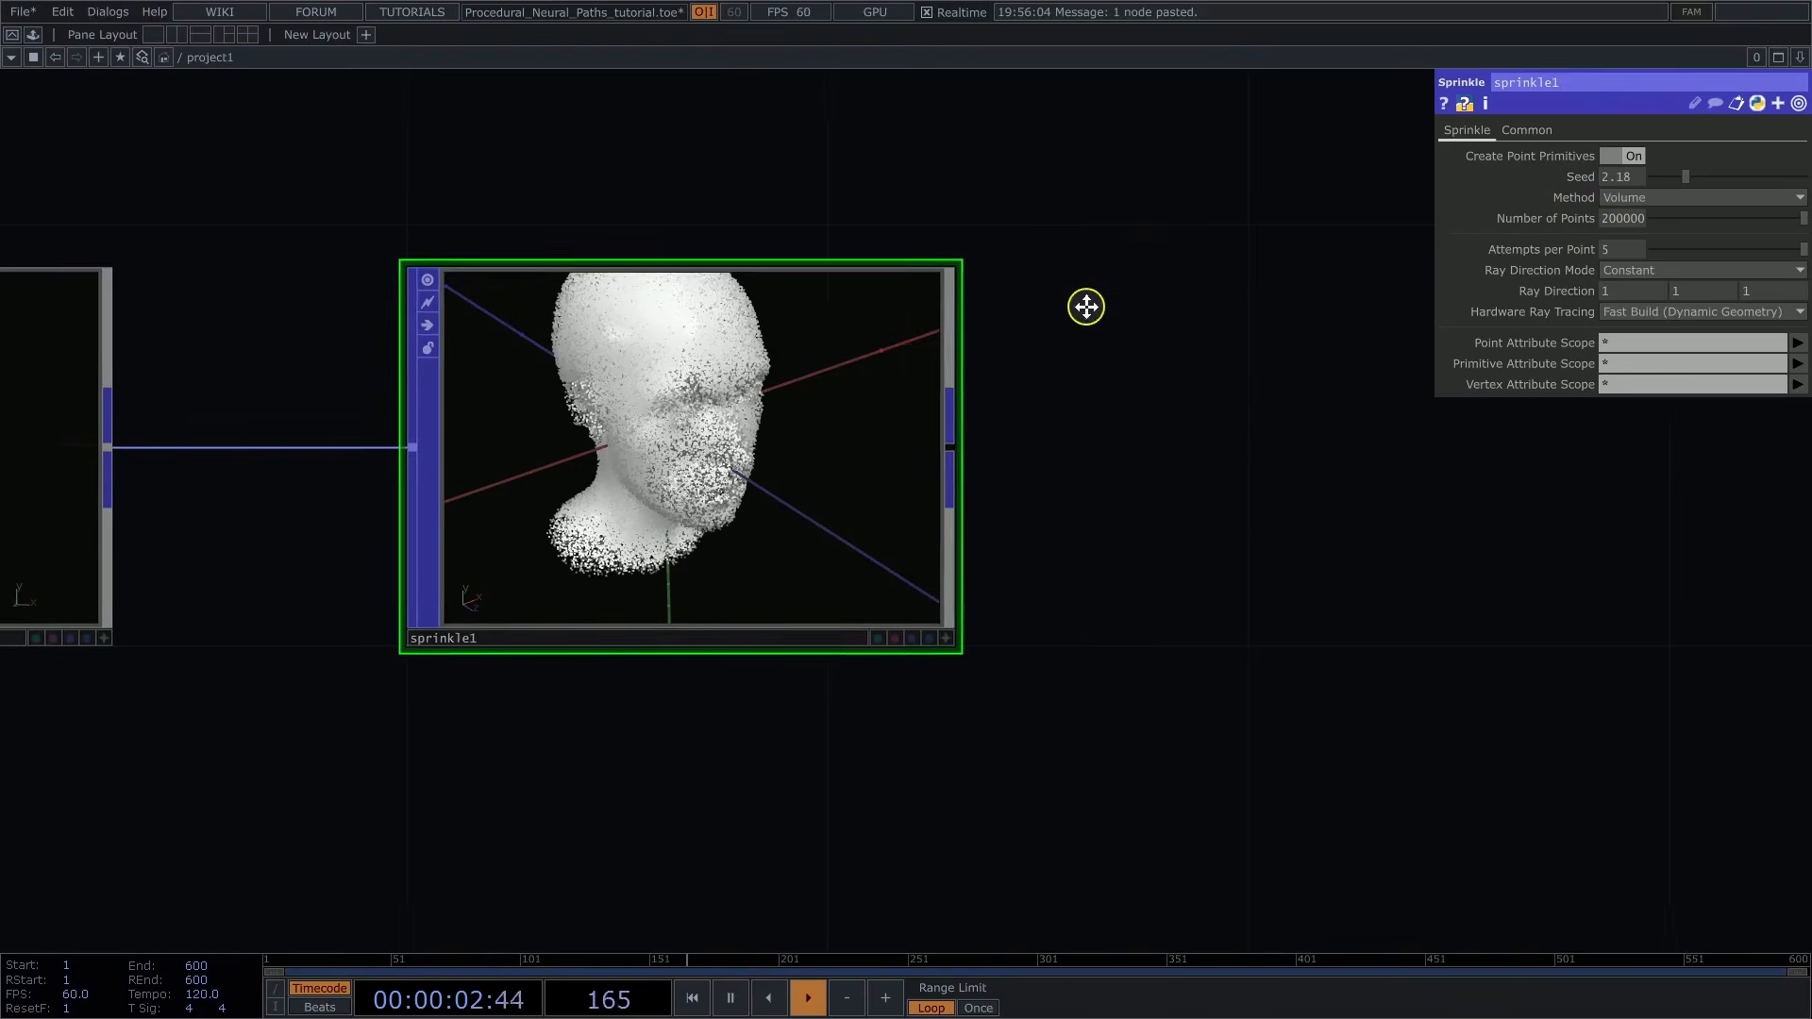
# Add a POPX Shape Falloff operator connected to the output of sprinkle1
pyautogui.scroll(-3, 1185, 324)
pyautogui.moveTo(1218, 304); pyautogui.dragTo(695, 478)
pyautogui.click(711, 468)
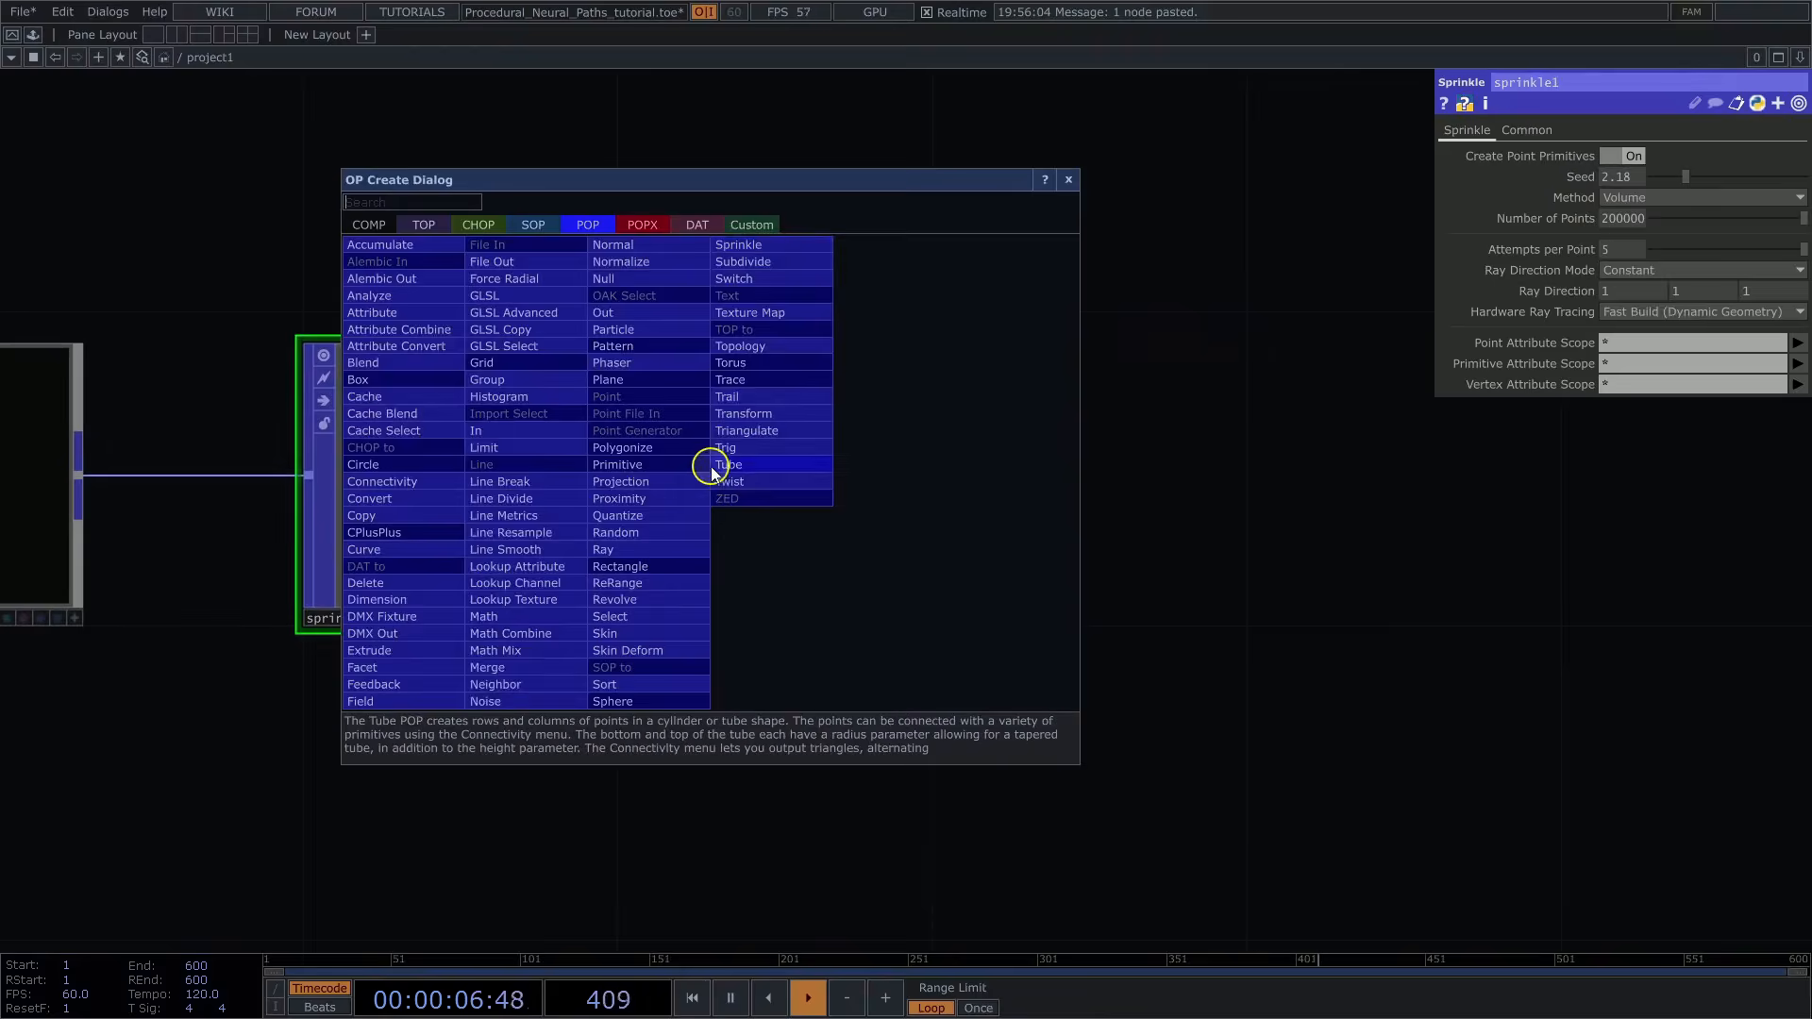
pyautogui.write('sh')
pyautogui.click(654, 230)
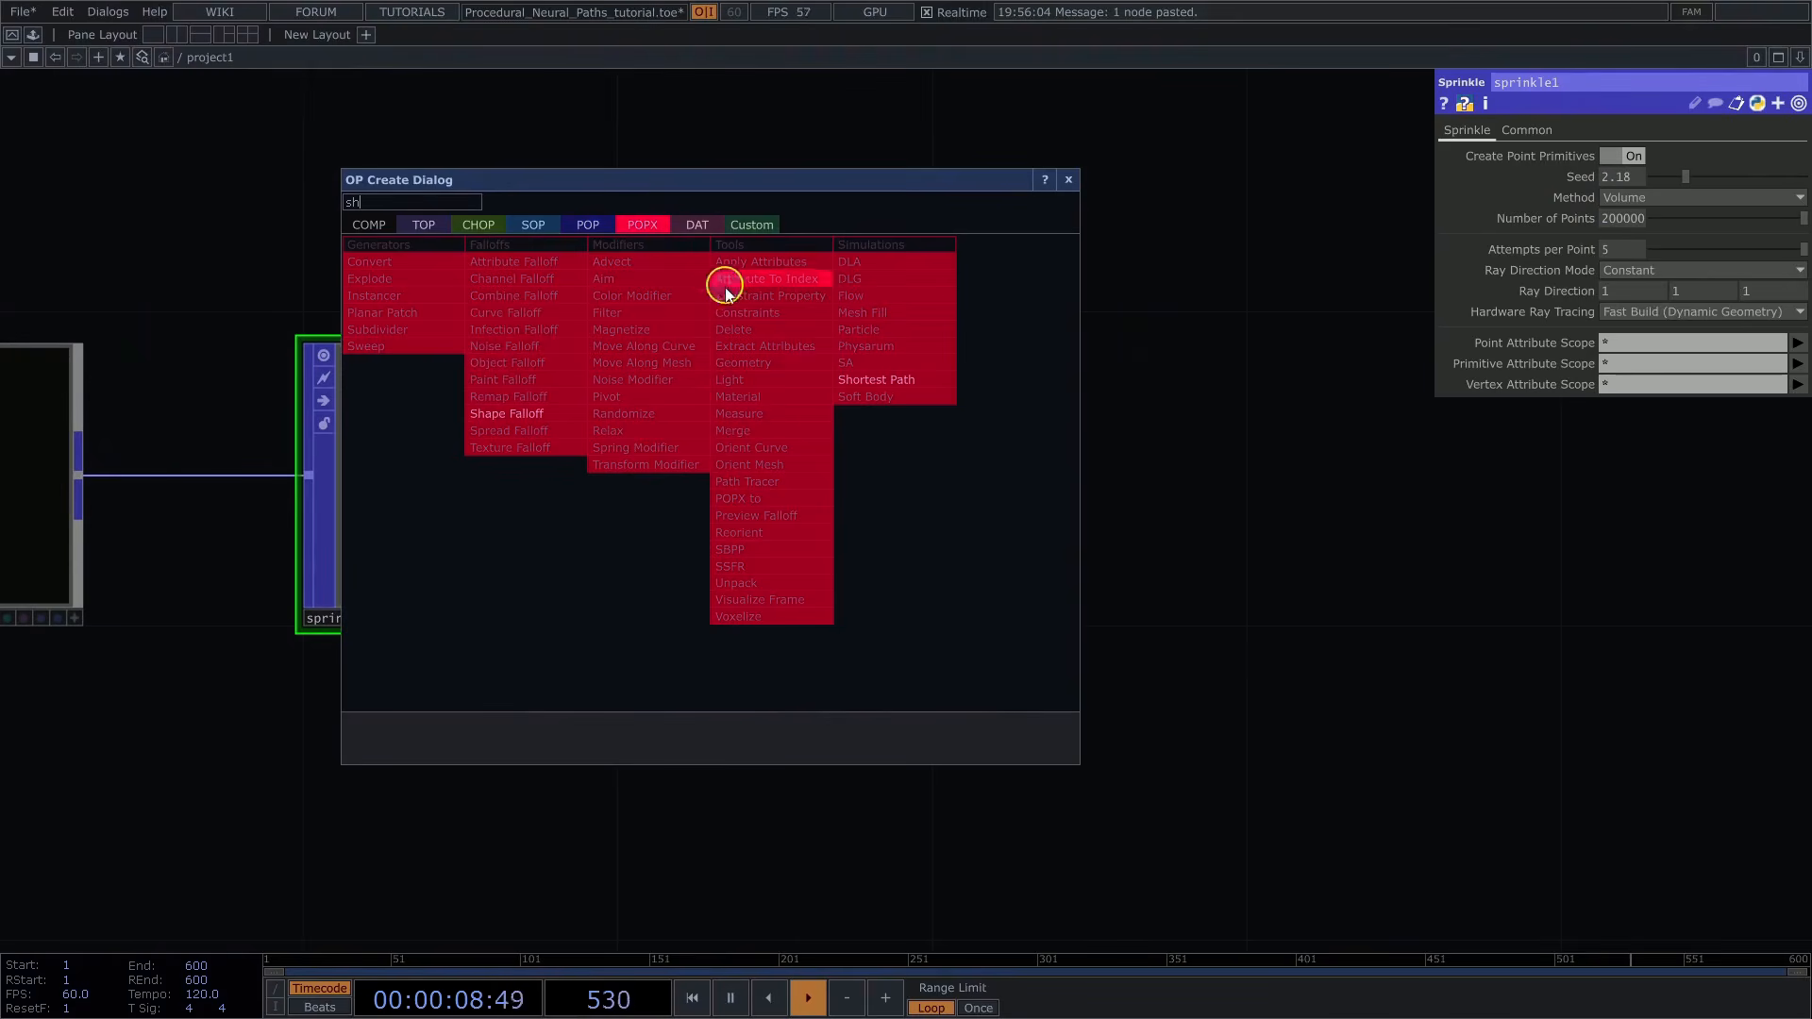
pyautogui.click(570, 417)
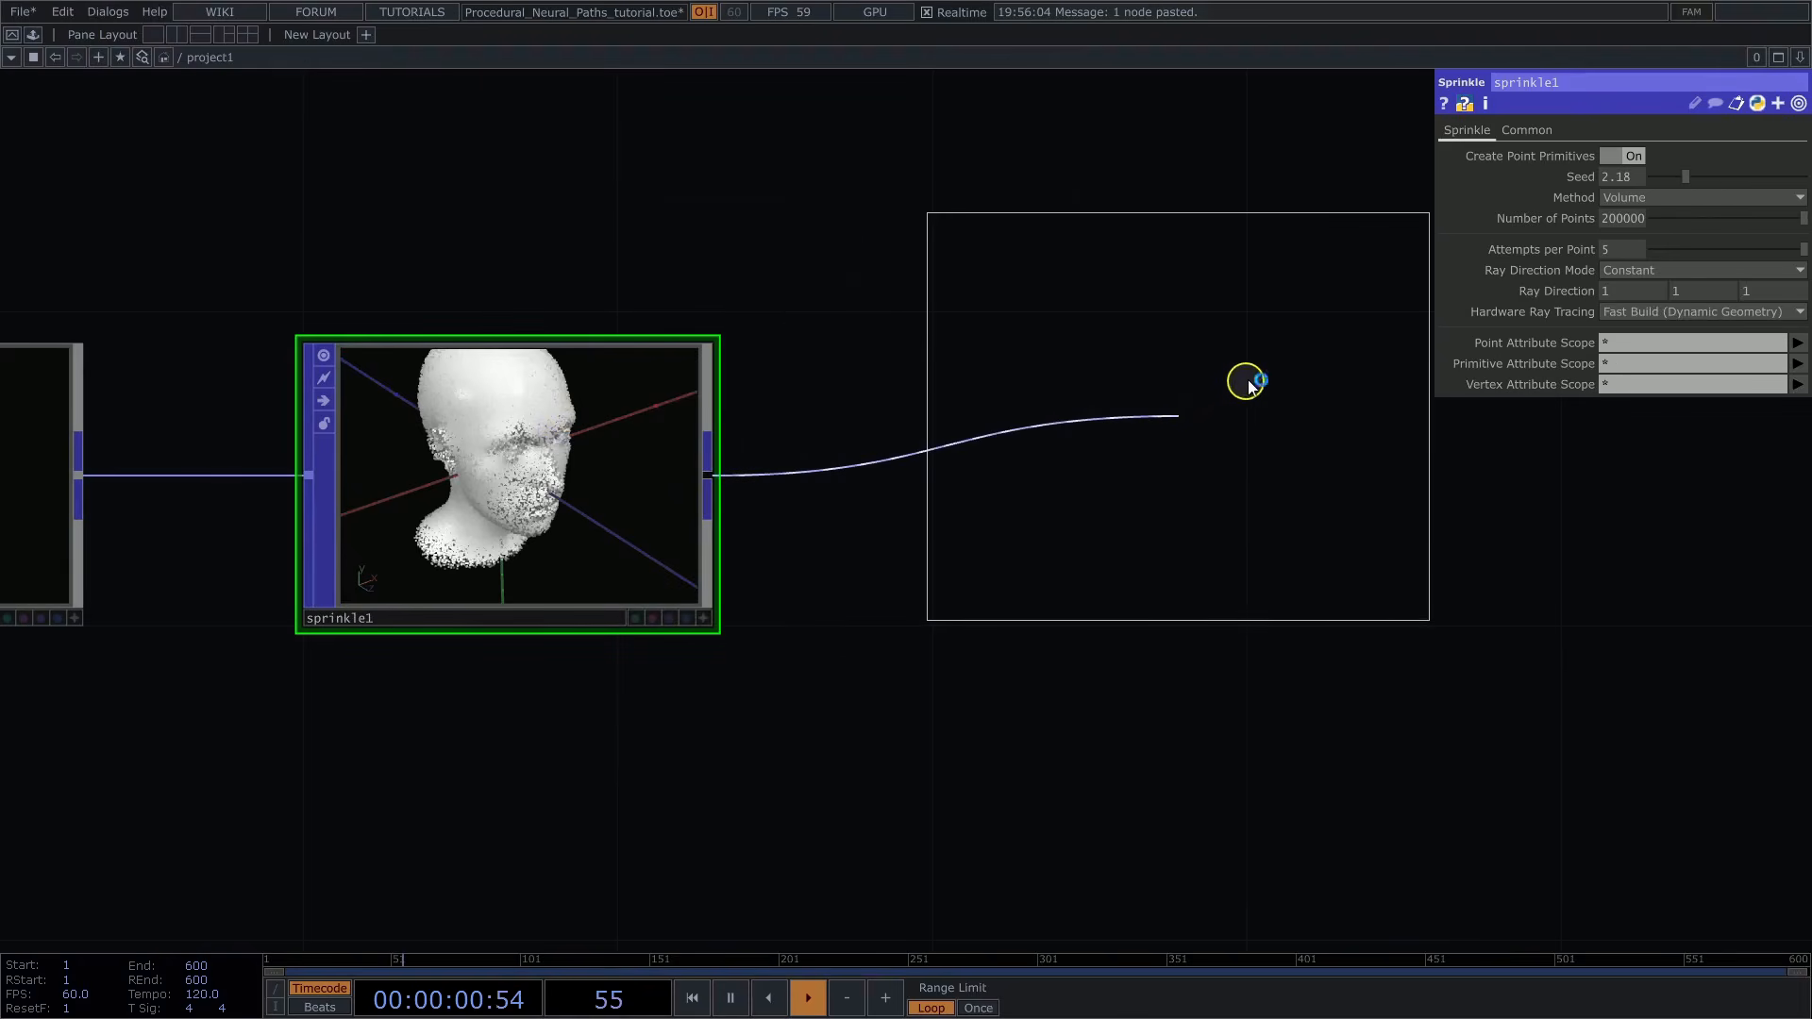
pyautogui.click(1340, 236)
# Turn on Preview Falloff for shape_falloff1 and examine the coloured head in its viewer
pyautogui.click(1562, 130)
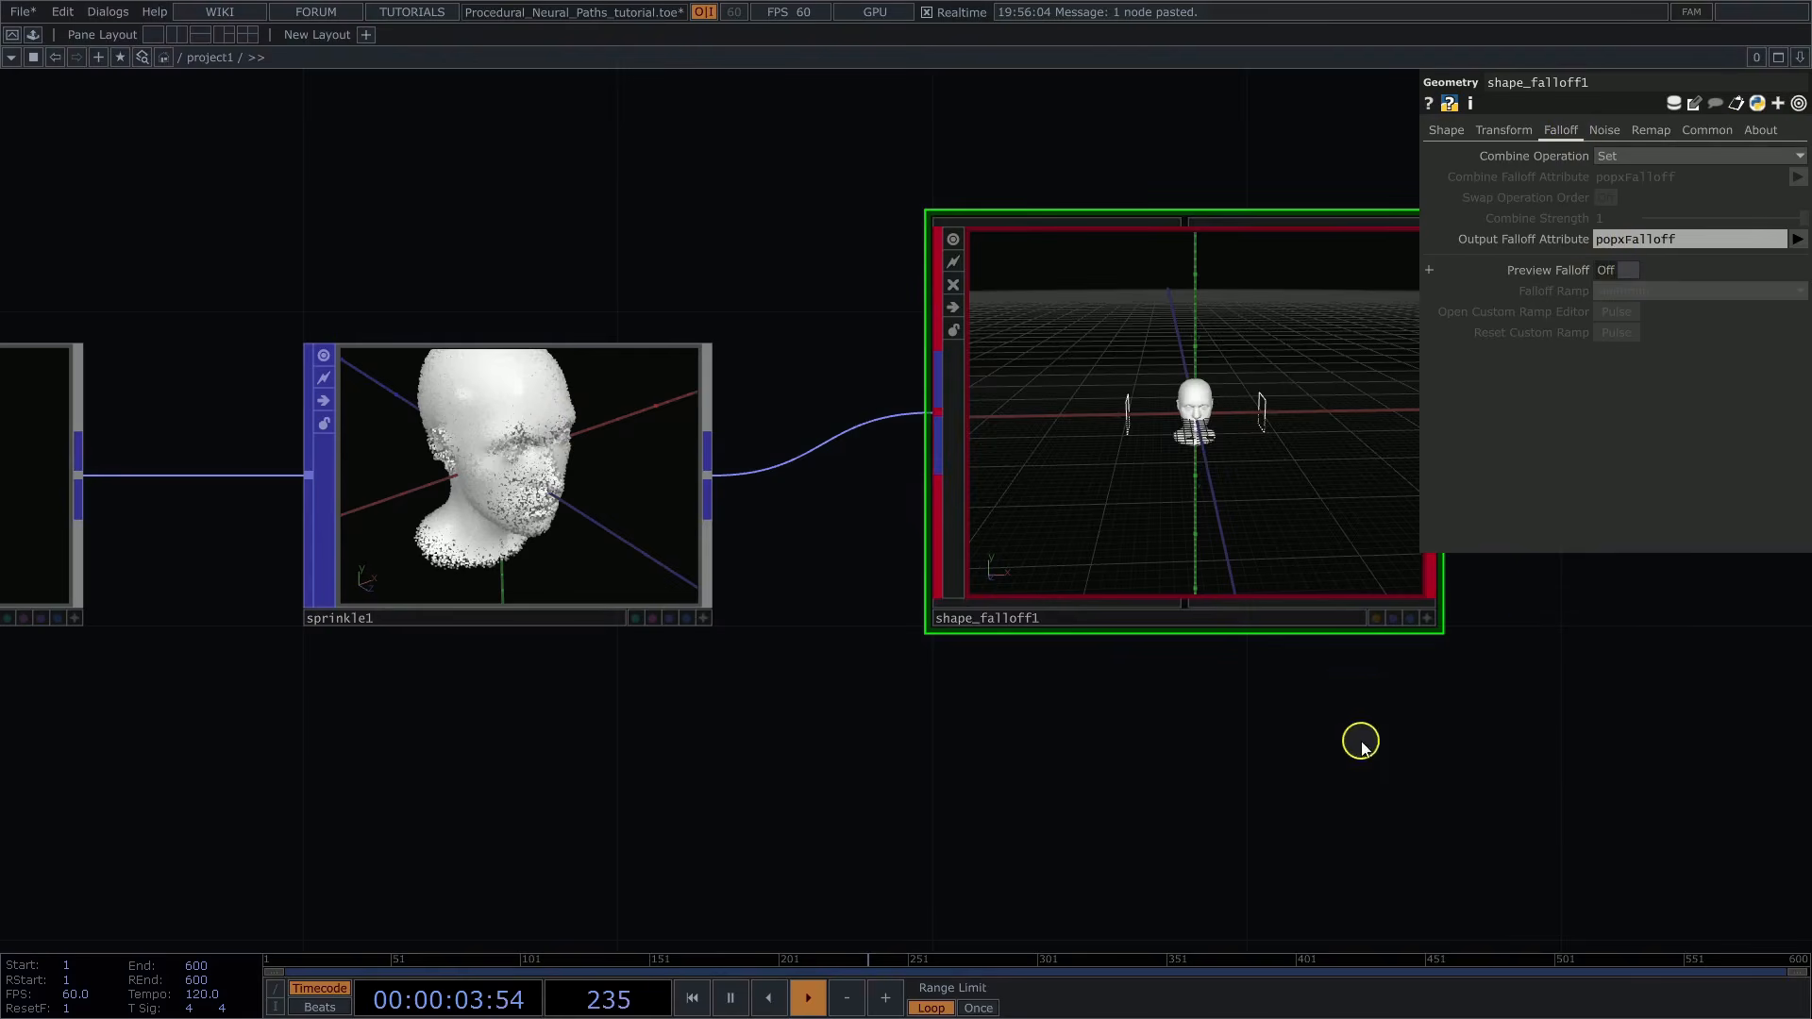
pyautogui.moveTo(1281, 714); pyautogui.dragTo(1416, 689, button='middle')
pyautogui.moveTo(1236, 676); pyautogui.dragTo(1024, 784)
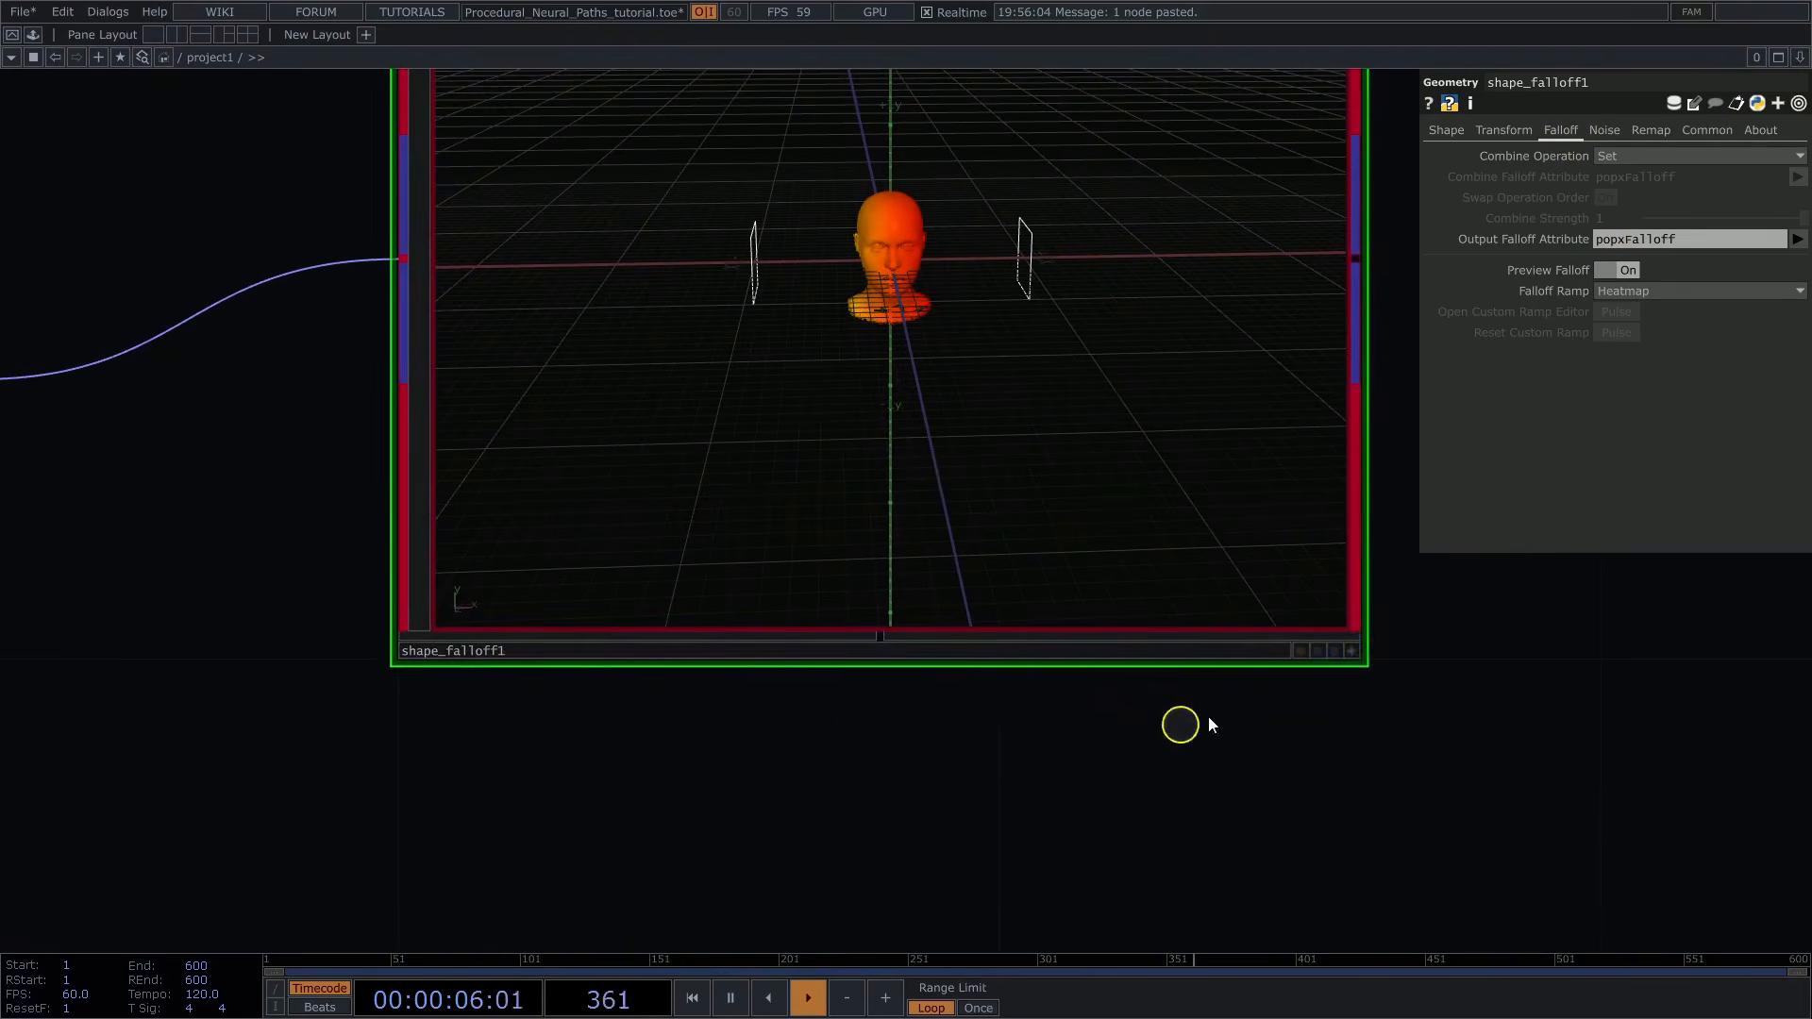
# Set the Shape Type of shape_falloff1 to Sphere
pyautogui.click(1351, 650)
pyautogui.moveTo(1481, 655); pyautogui.dragTo(1485, 801)
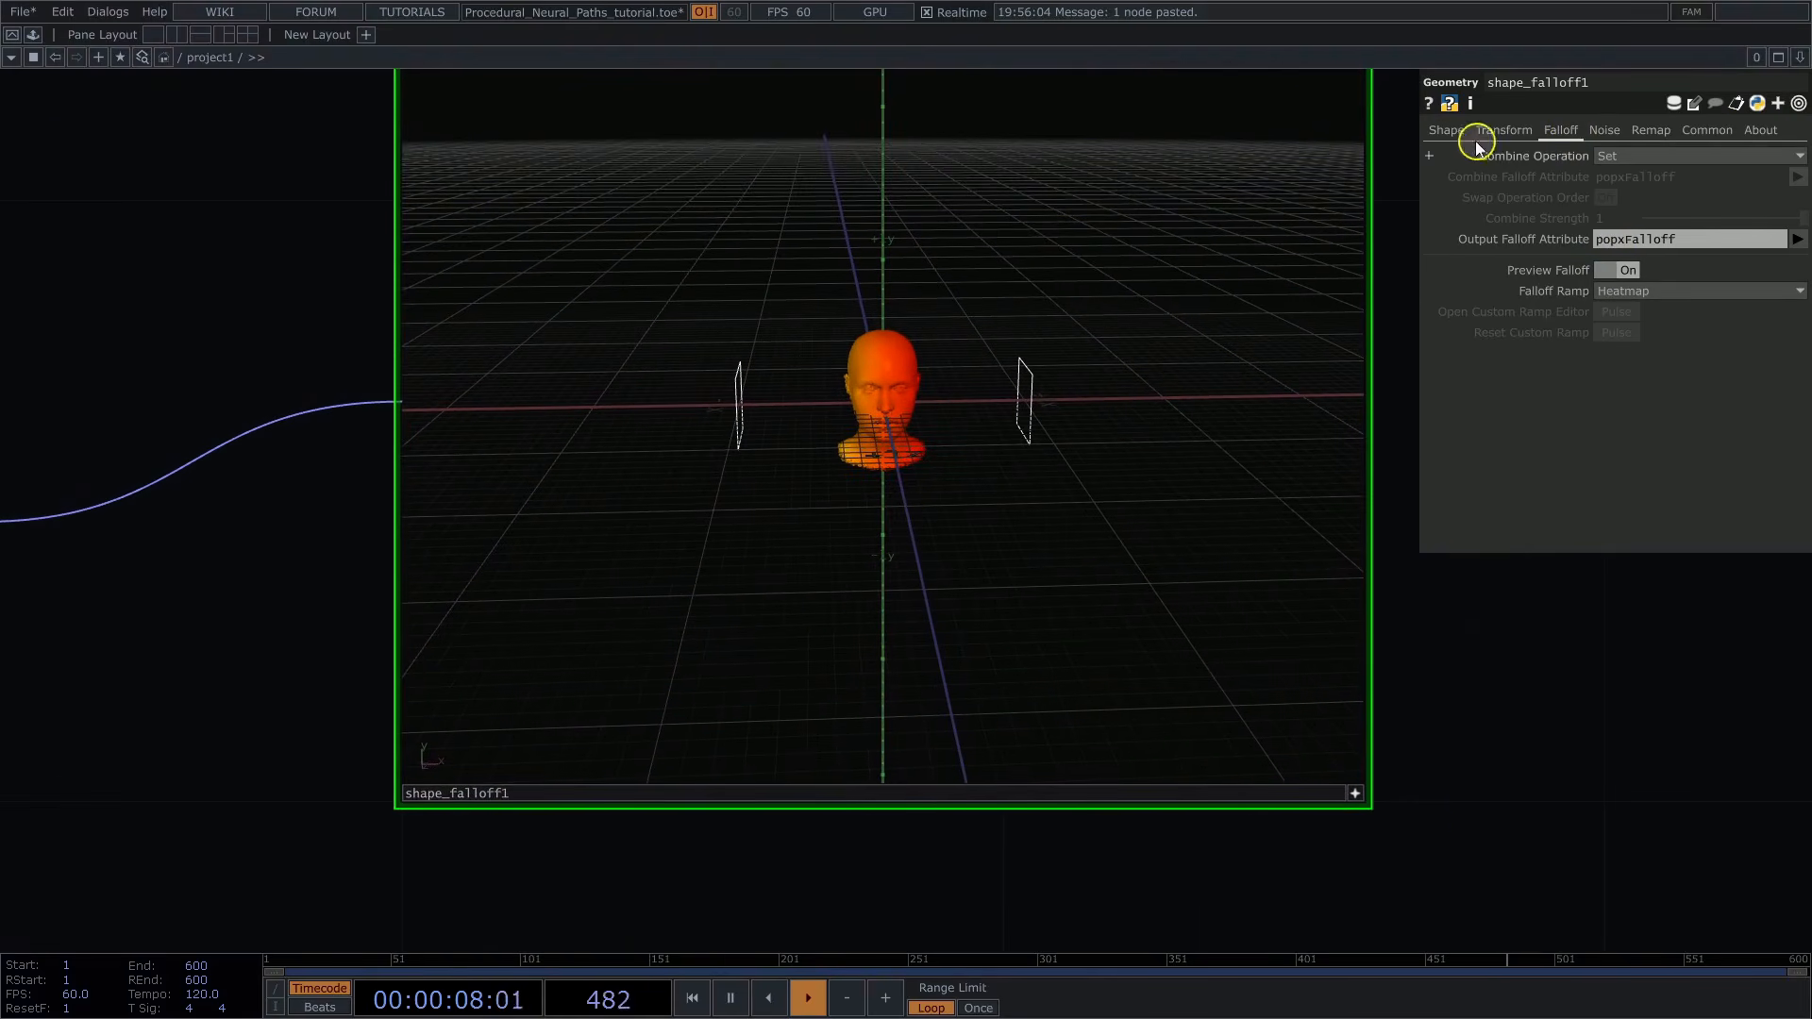
pyautogui.click(1445, 132)
pyautogui.click(1614, 218)
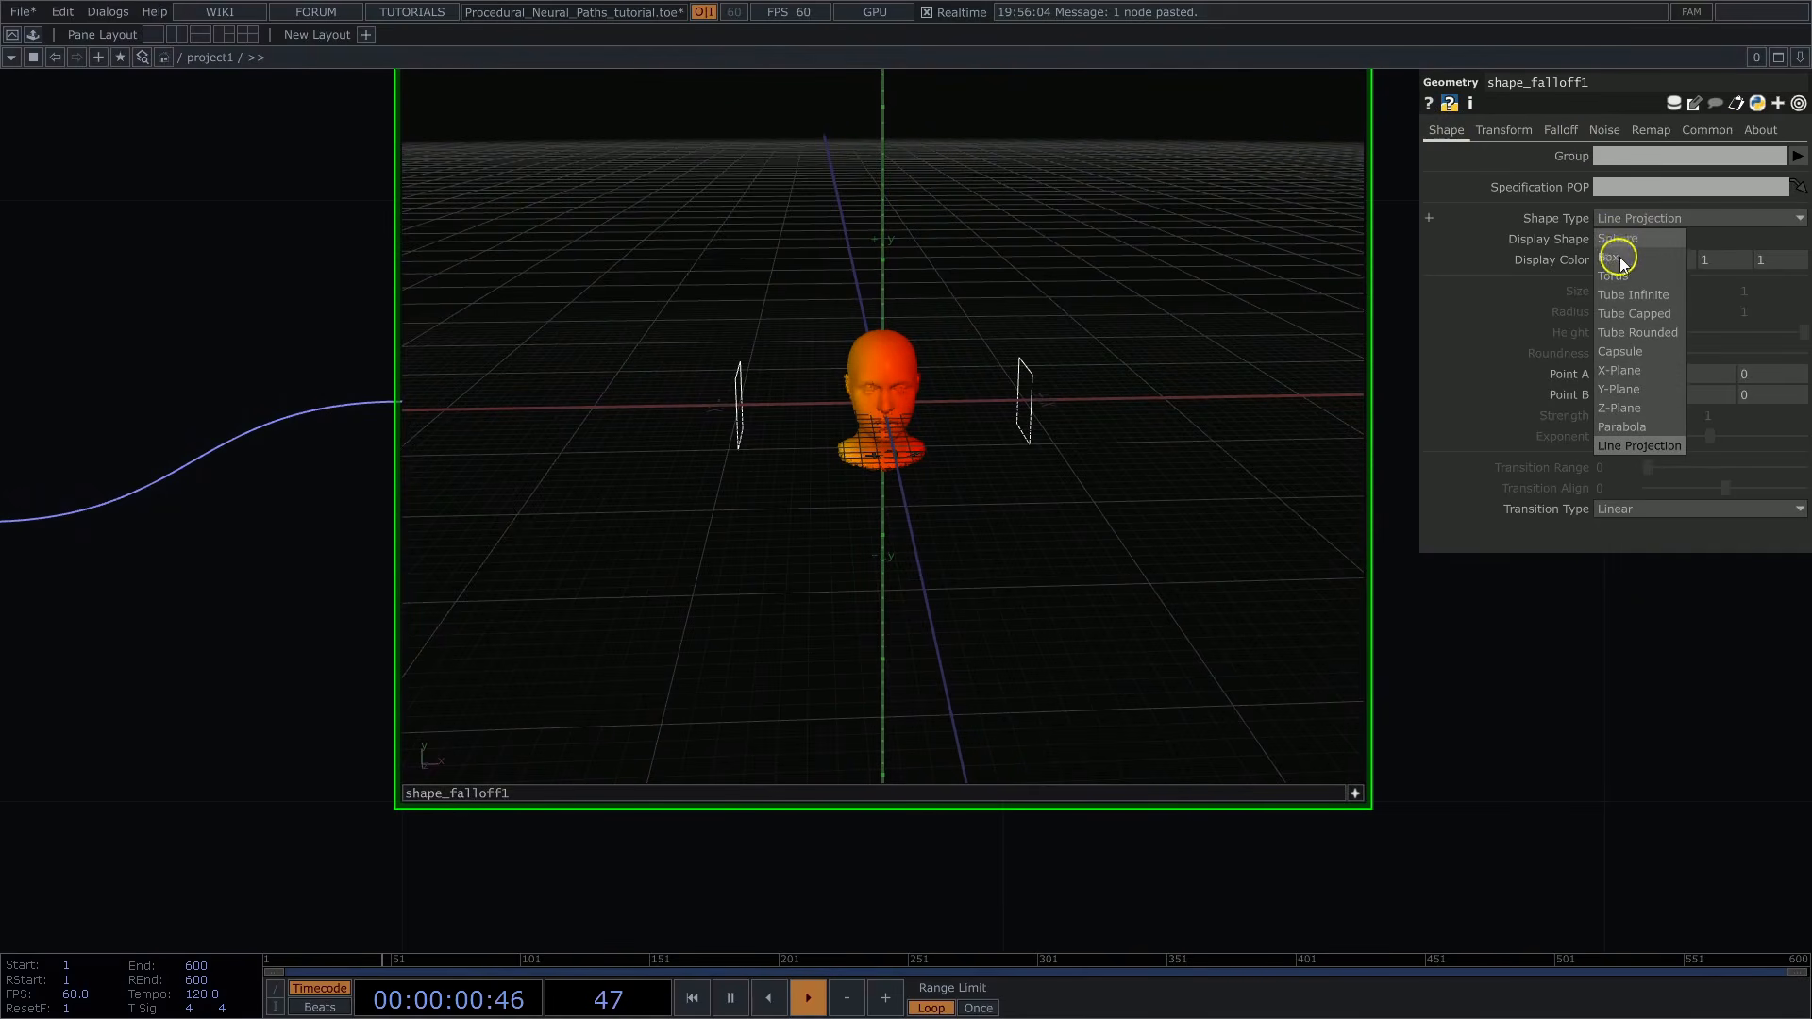
pyautogui.click(1619, 257)
pyautogui.click(1616, 263)
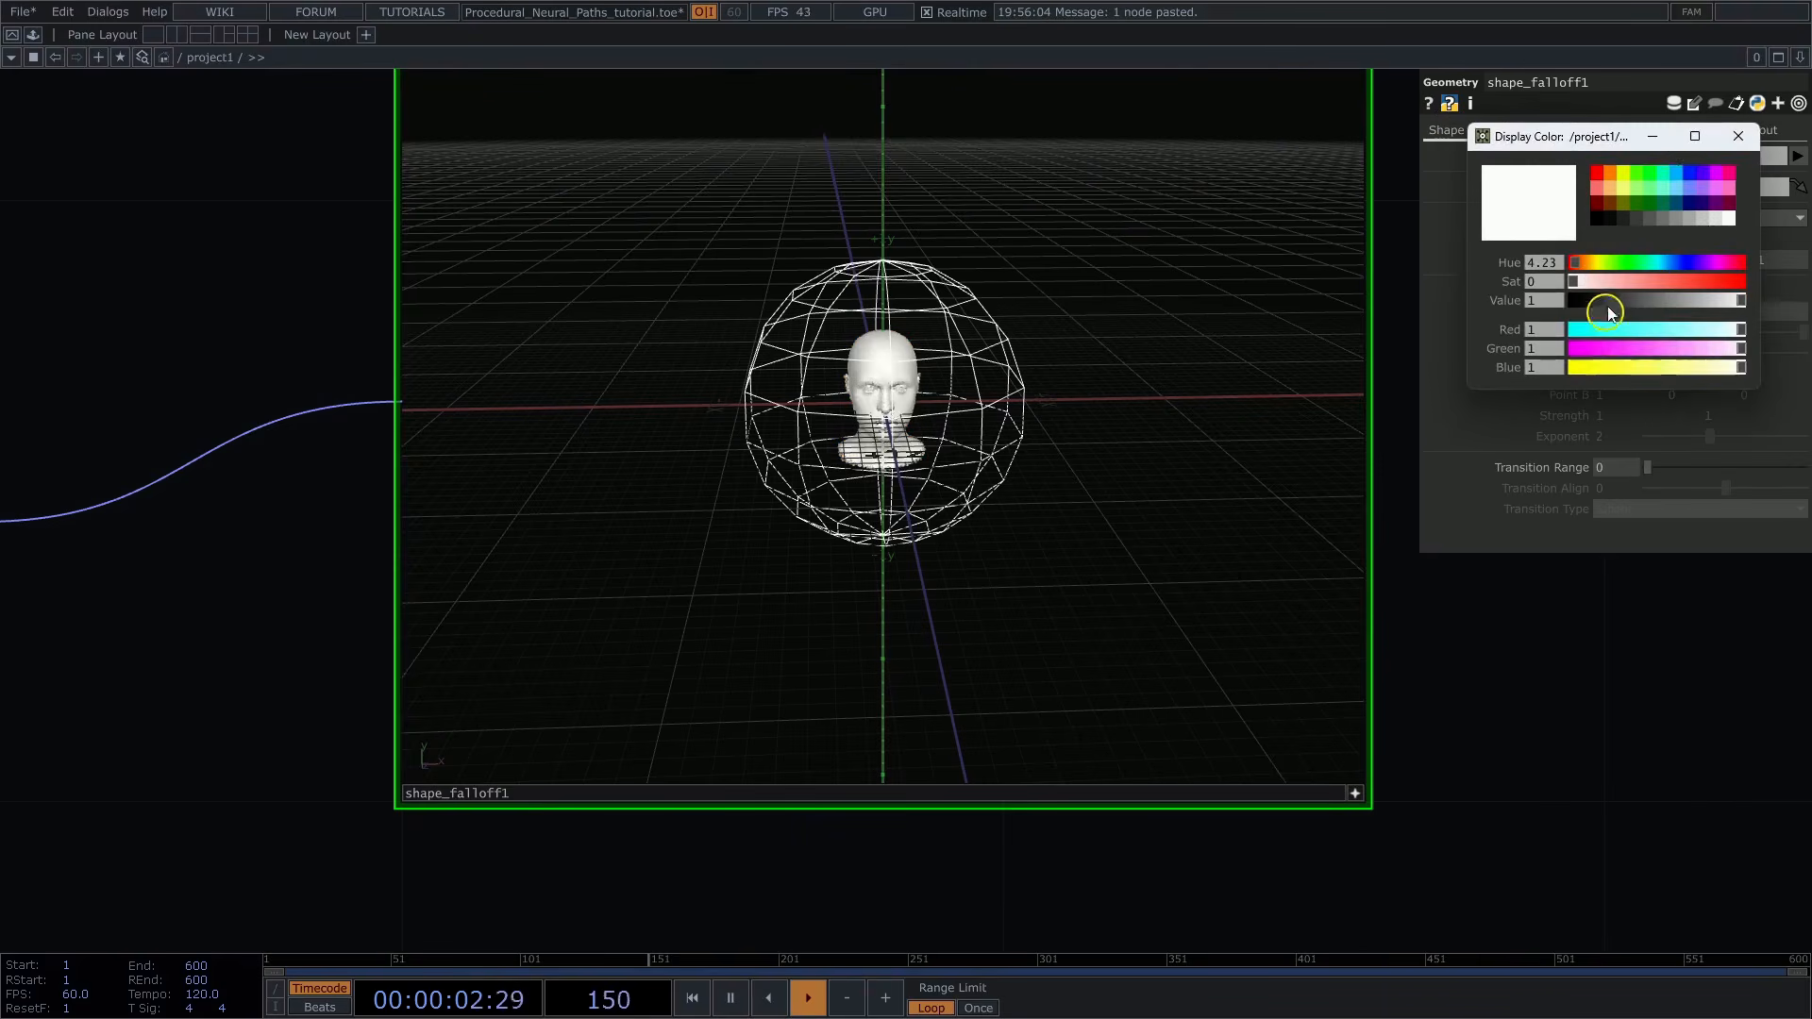
pyautogui.click(1737, 139)
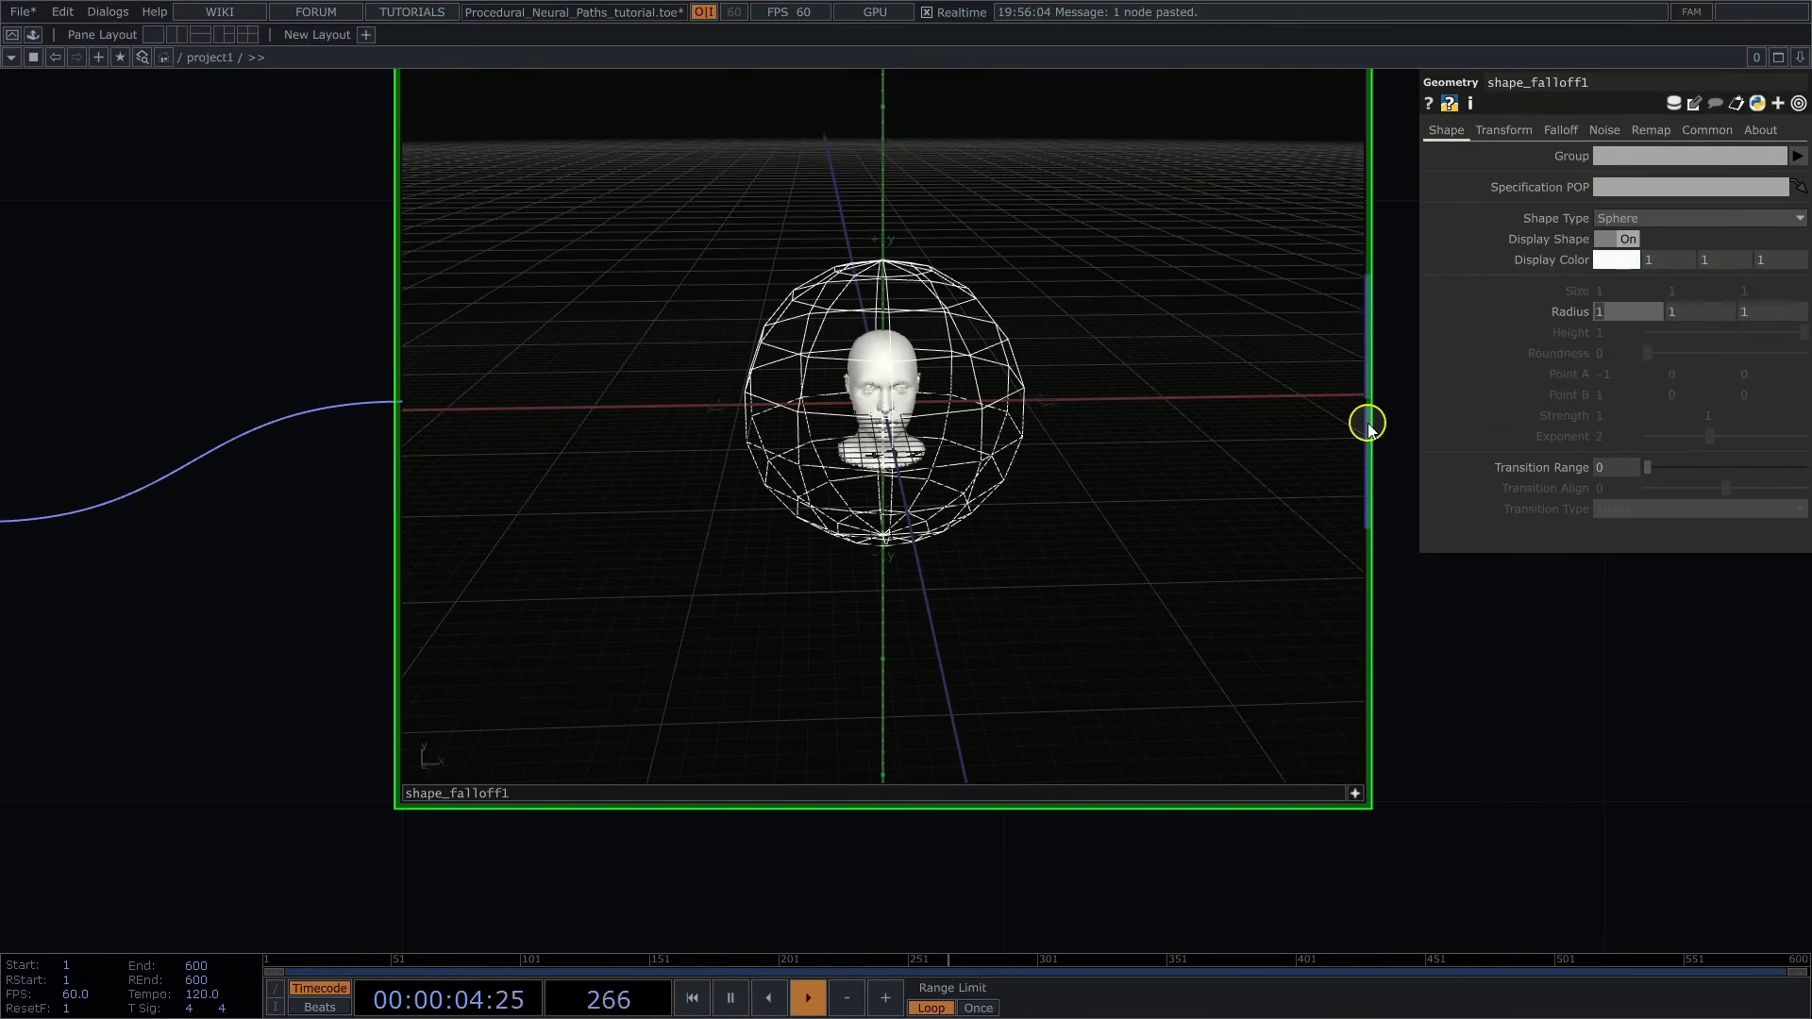
# Set the falloff sphere's Radius to 0.25, 0.2 and 0.25
pyautogui.press('Tab')
pyautogui.write('0.2')
pyautogui.press('Tab')
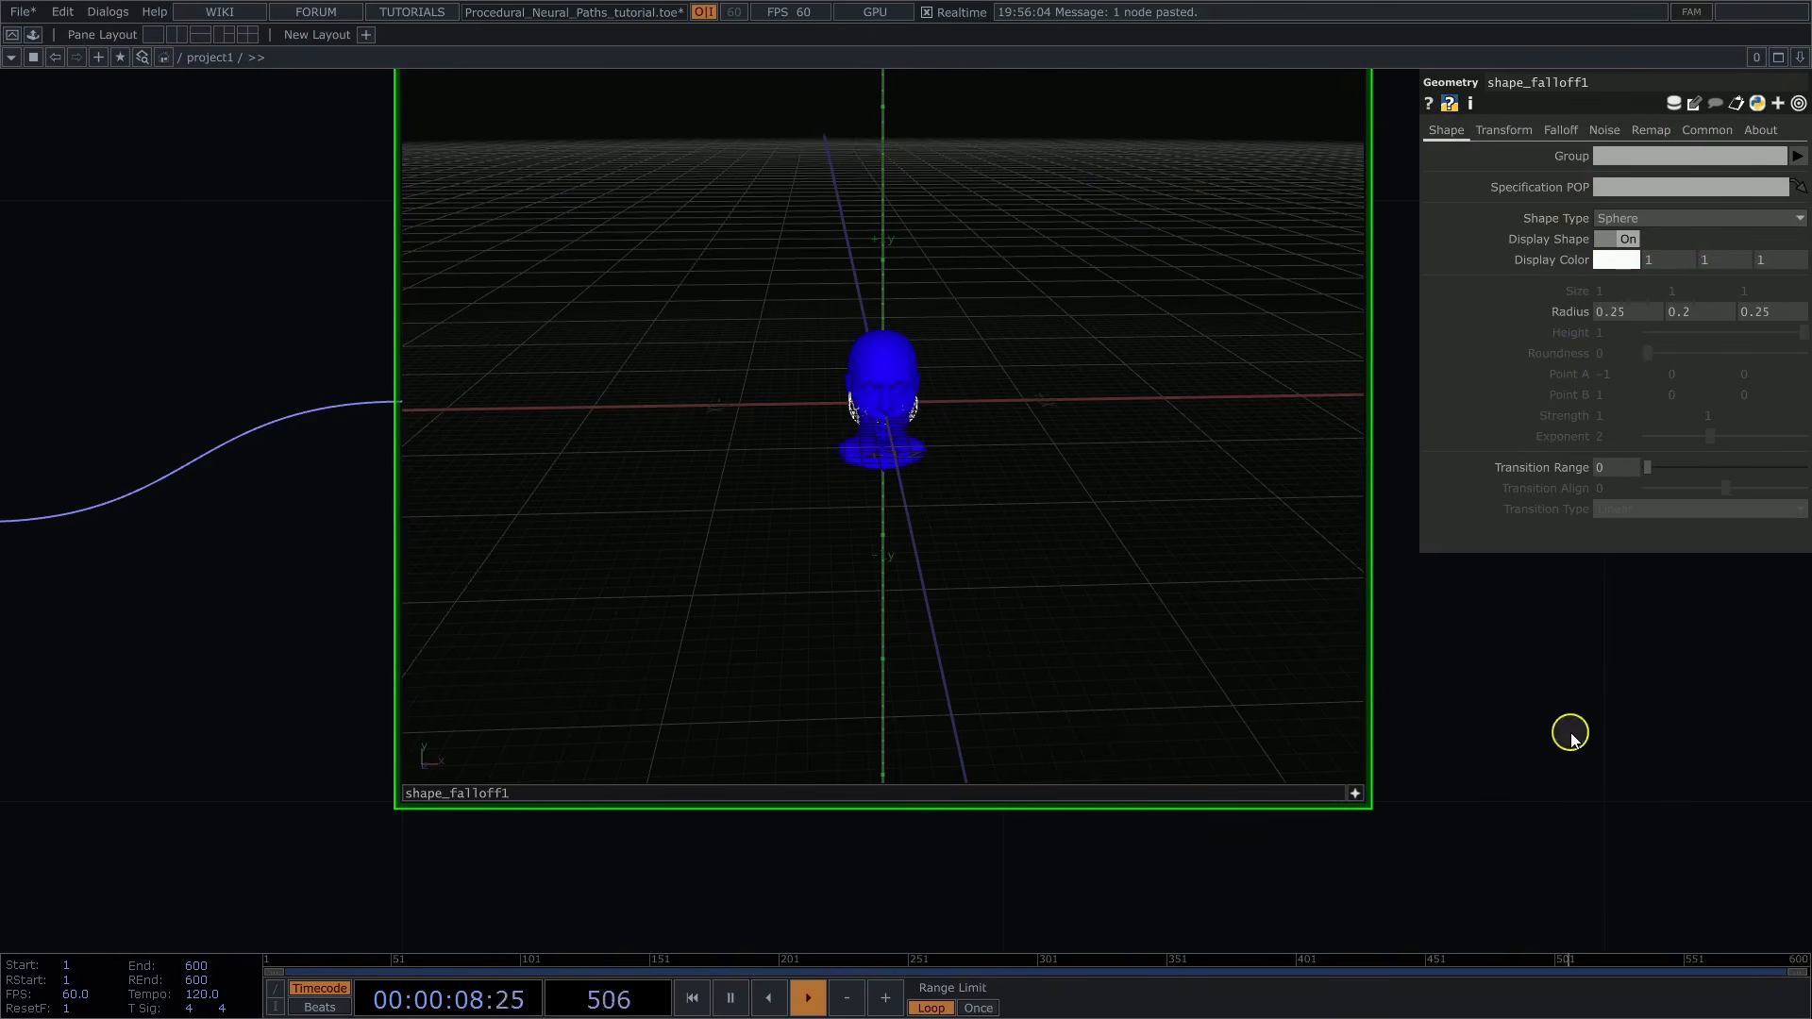
# Move the falloff sphere up inside the head with a Y Translate of 0.2 and check its placement from several angles
pyautogui.scroll(5, 850, 406)
pyautogui.scroll(4, 863, 388)
pyautogui.moveTo(864, 389); pyautogui.dragTo(999, 383)
pyautogui.click(1501, 133)
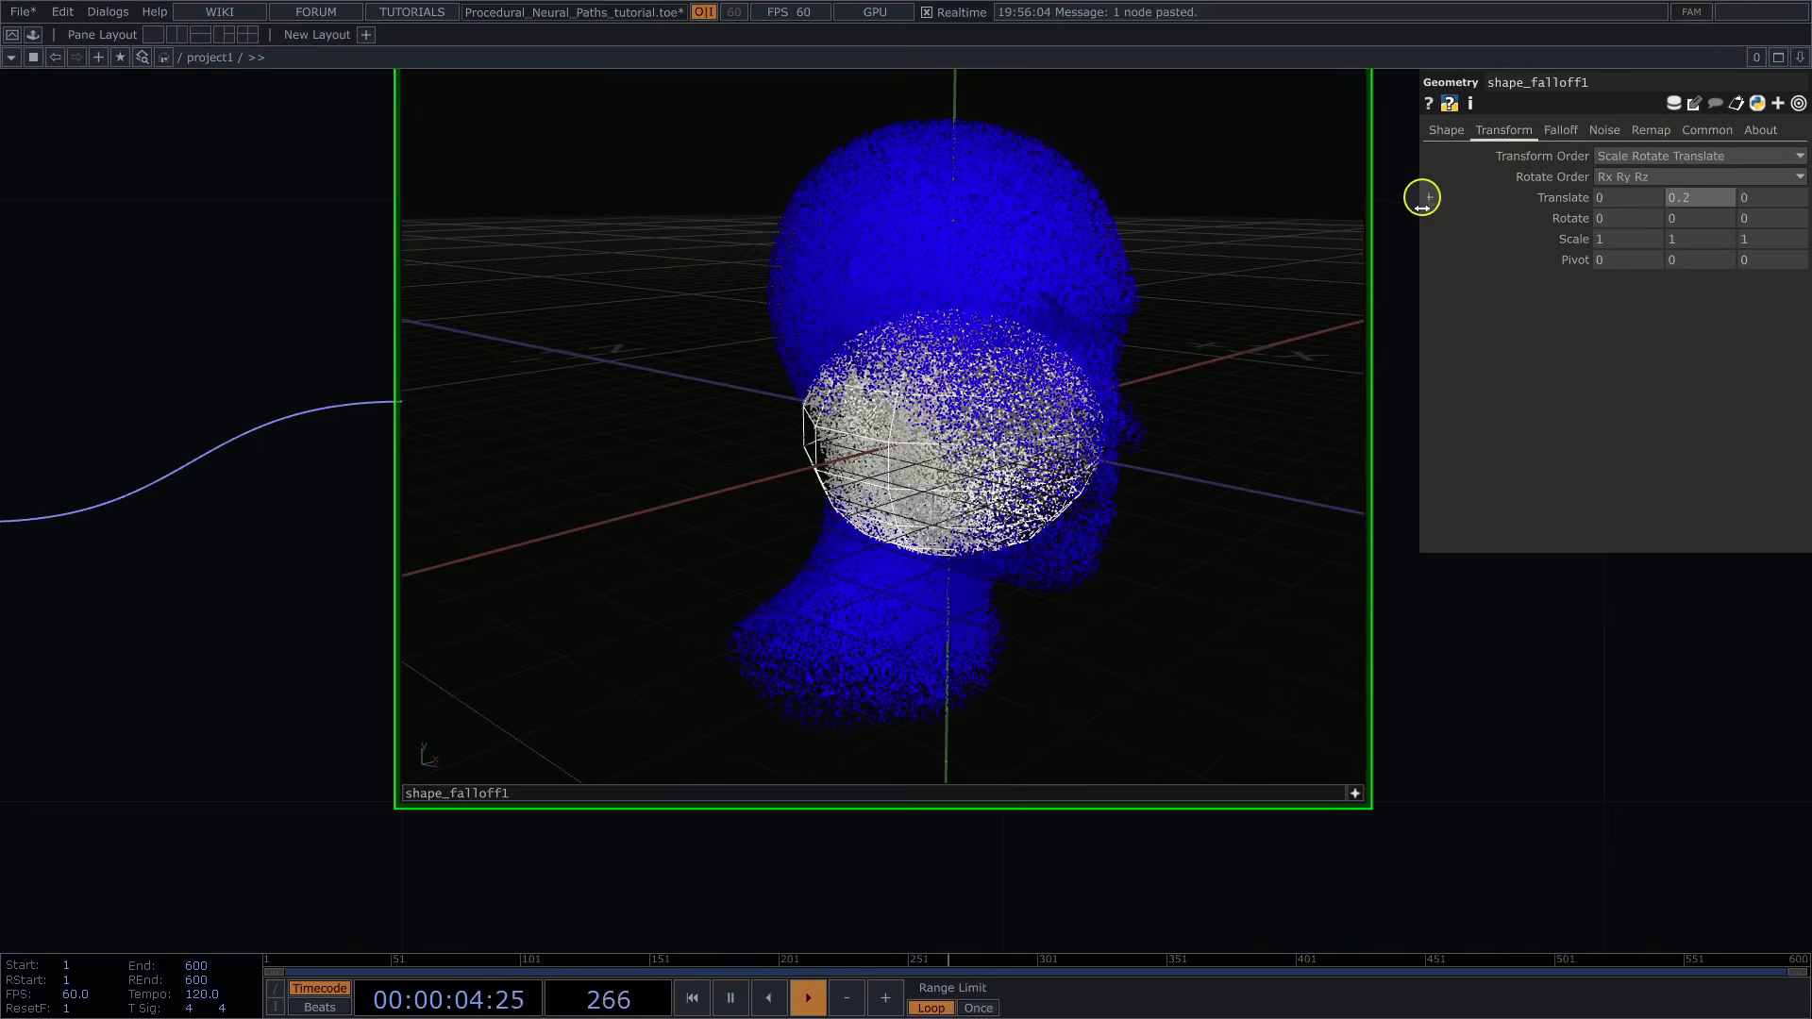
pyautogui.press('Return')
pyautogui.moveTo(1124, 343); pyautogui.dragTo(874, 349)
pyautogui.moveTo(1494, 683); pyautogui.dragTo(1460, 688)
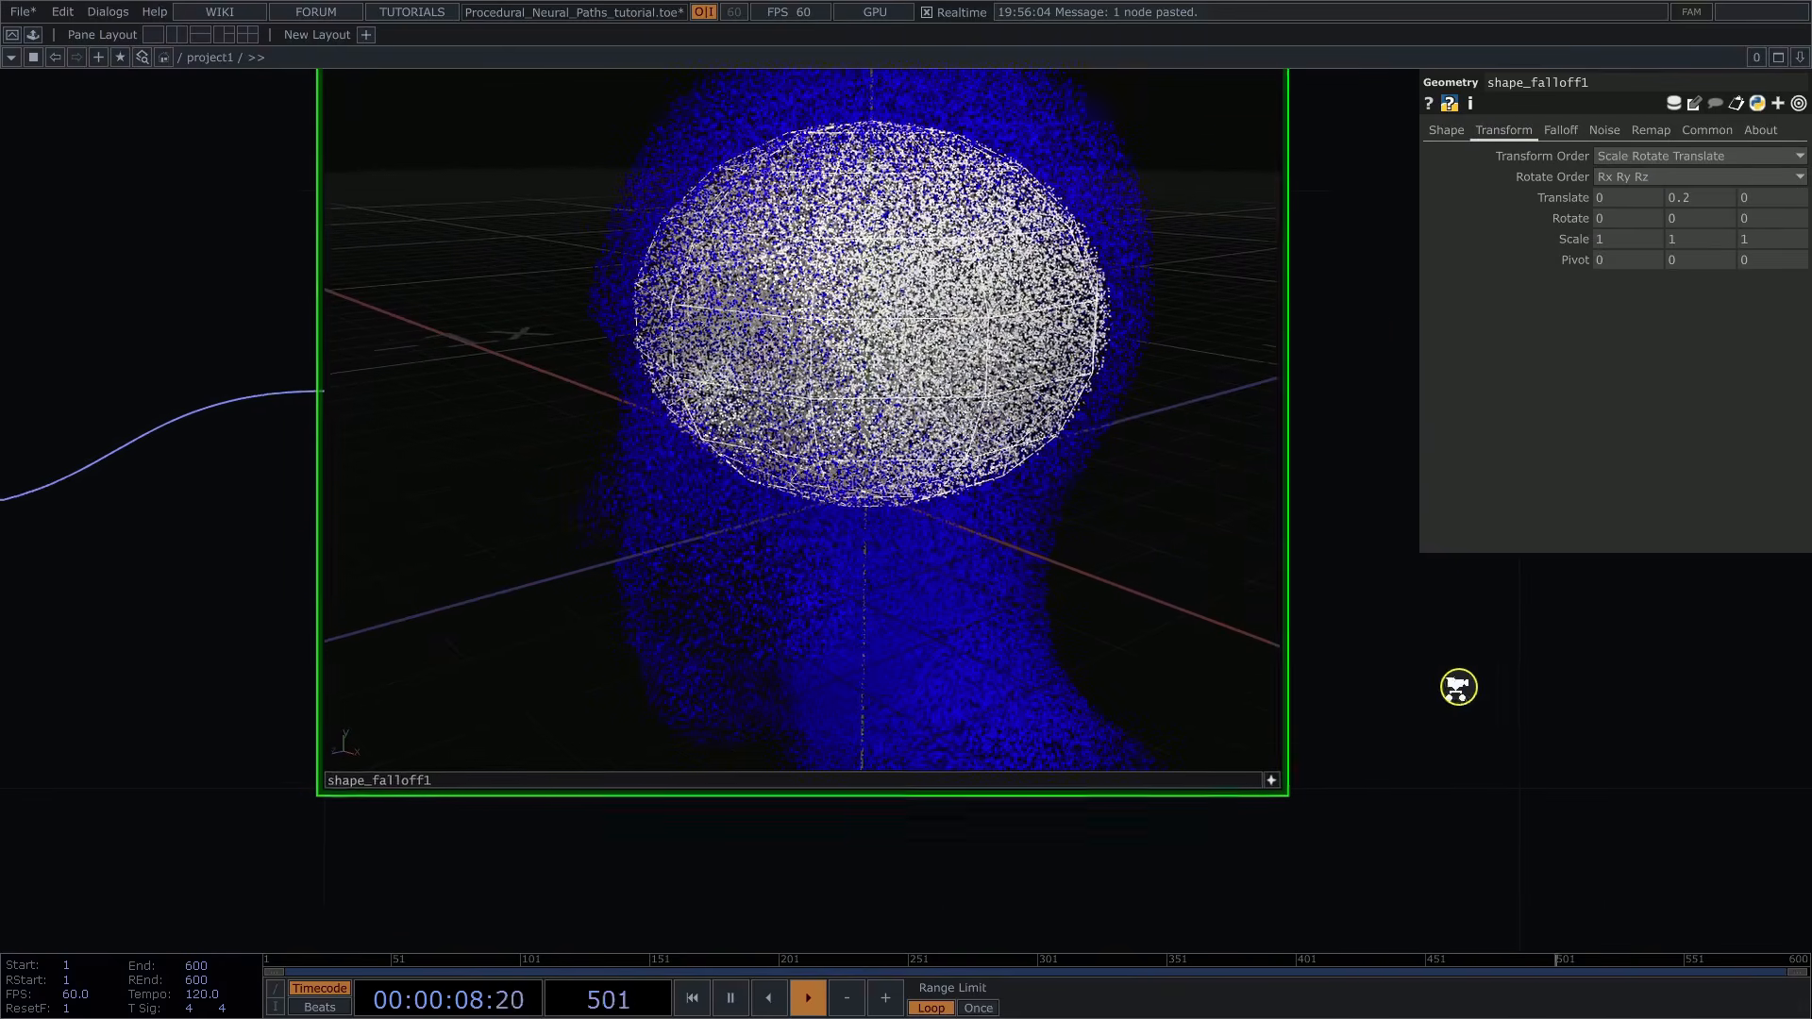
pyautogui.scroll(-4, 1465, 688)
pyautogui.moveTo(1667, 665); pyautogui.dragTo(963, 602)
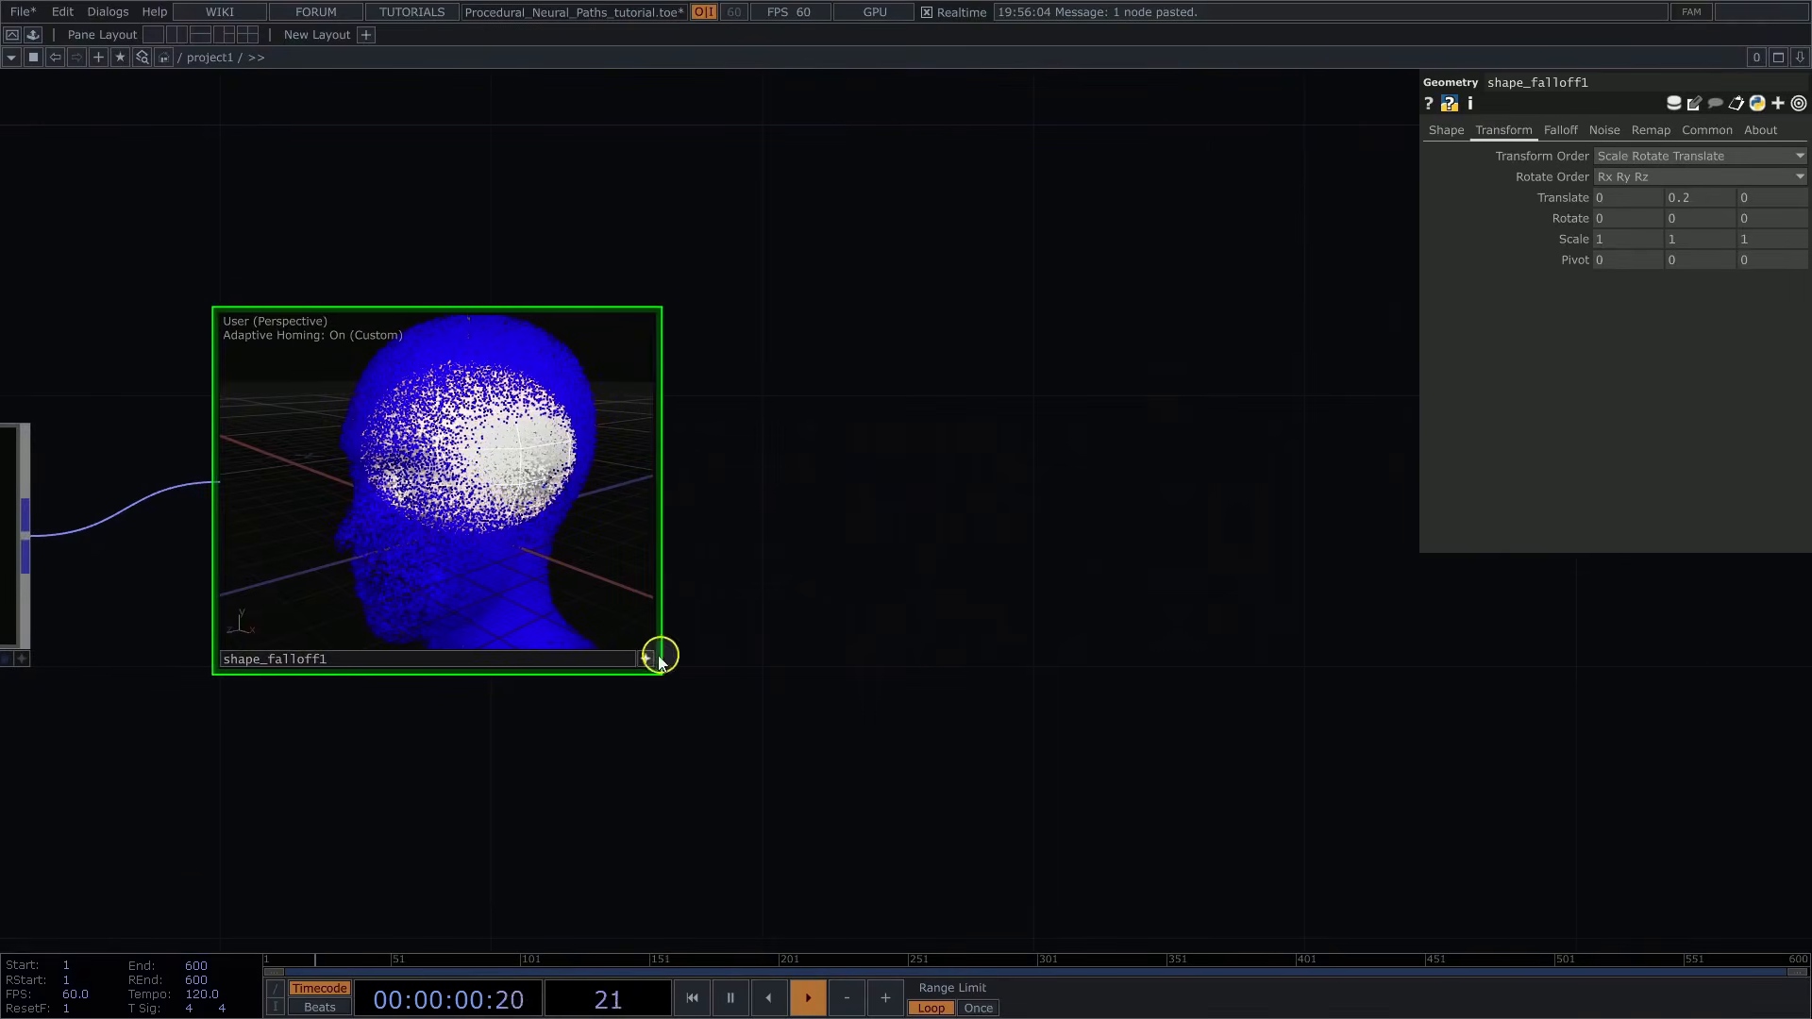
pyautogui.click(651, 658)
# Add a Delete POP connected to the output of shape_falloff1
pyautogui.moveTo(866, 490); pyautogui.dragTo(940, 488)
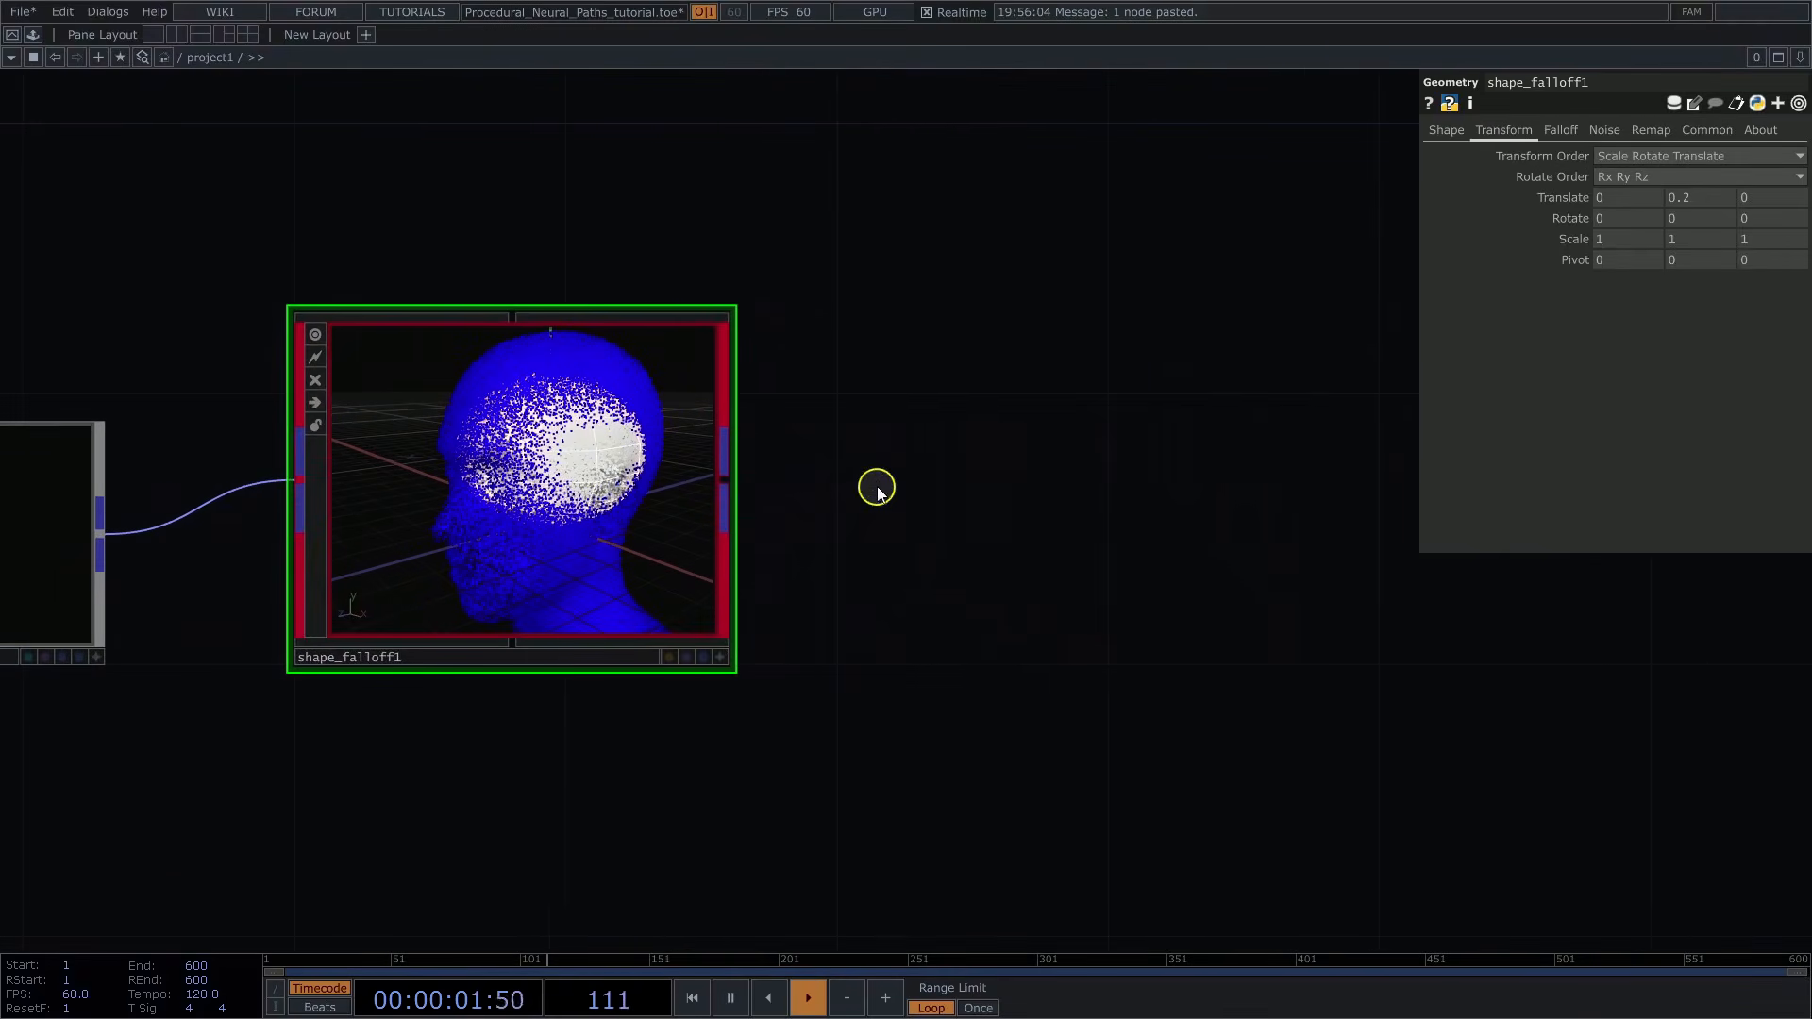
pyautogui.rightClick(723, 480)
pyautogui.write('de')
pyautogui.click(535, 241)
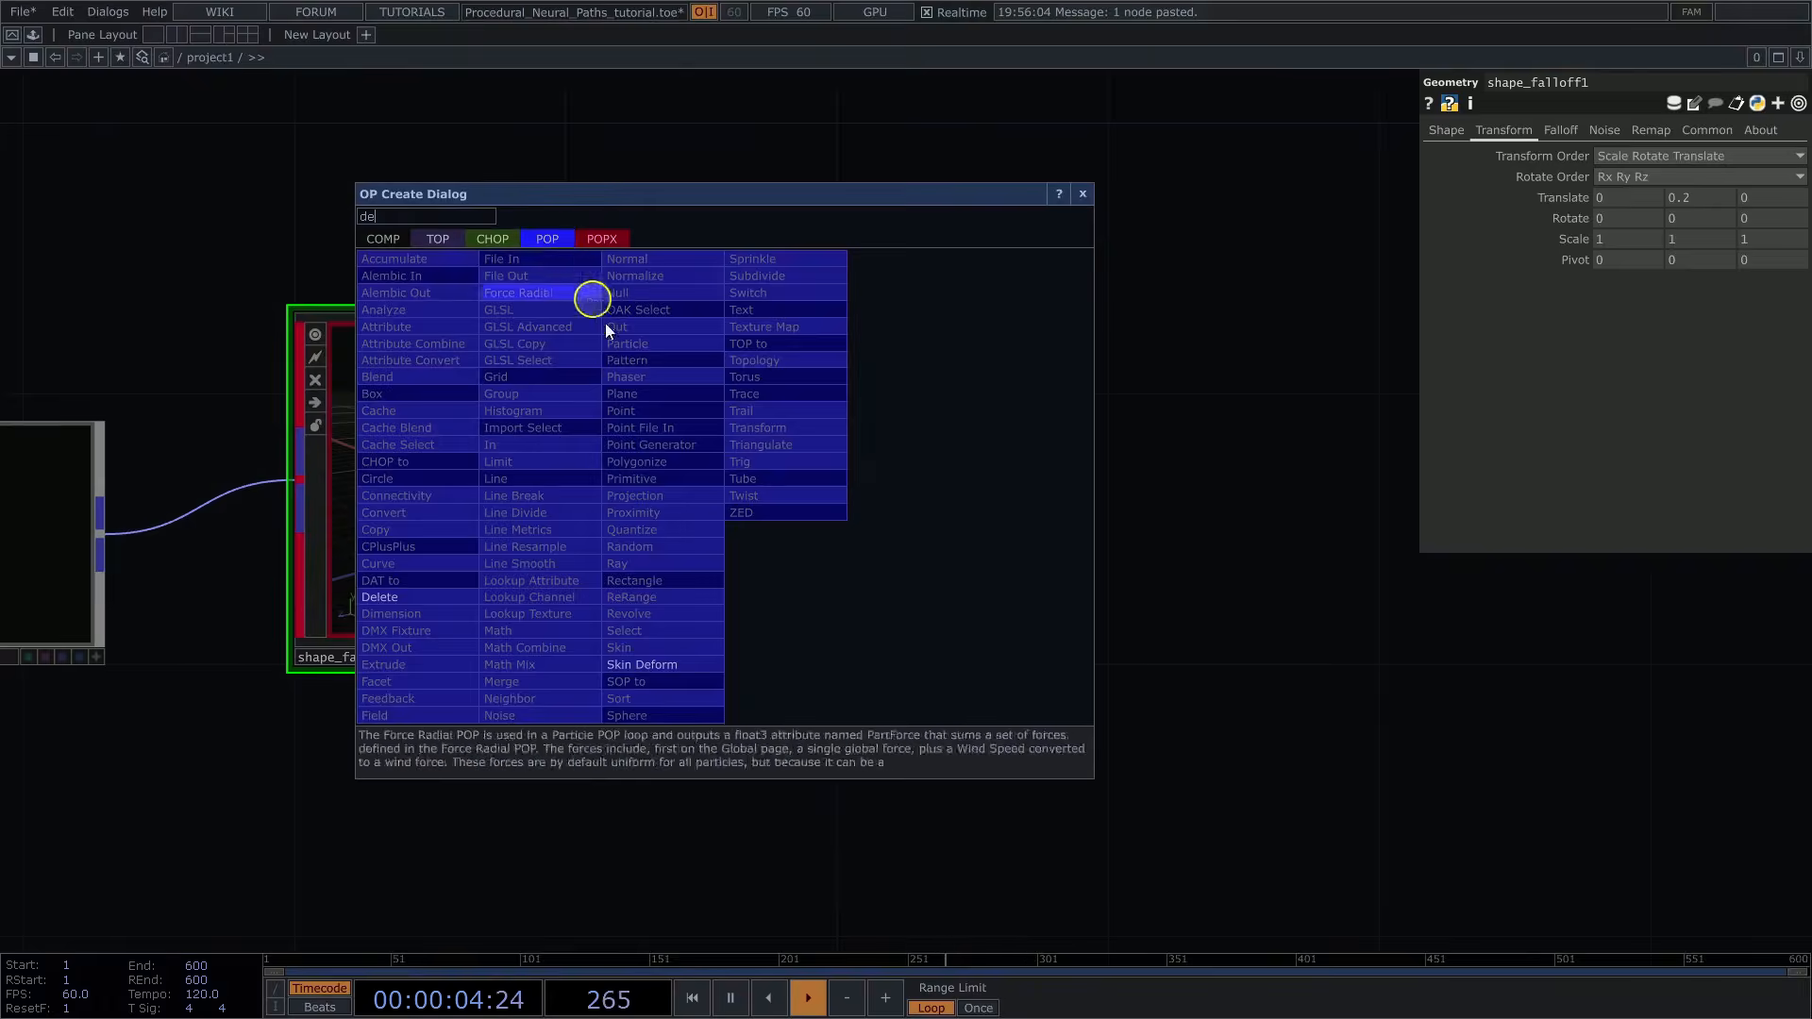
pyautogui.click(387, 607)
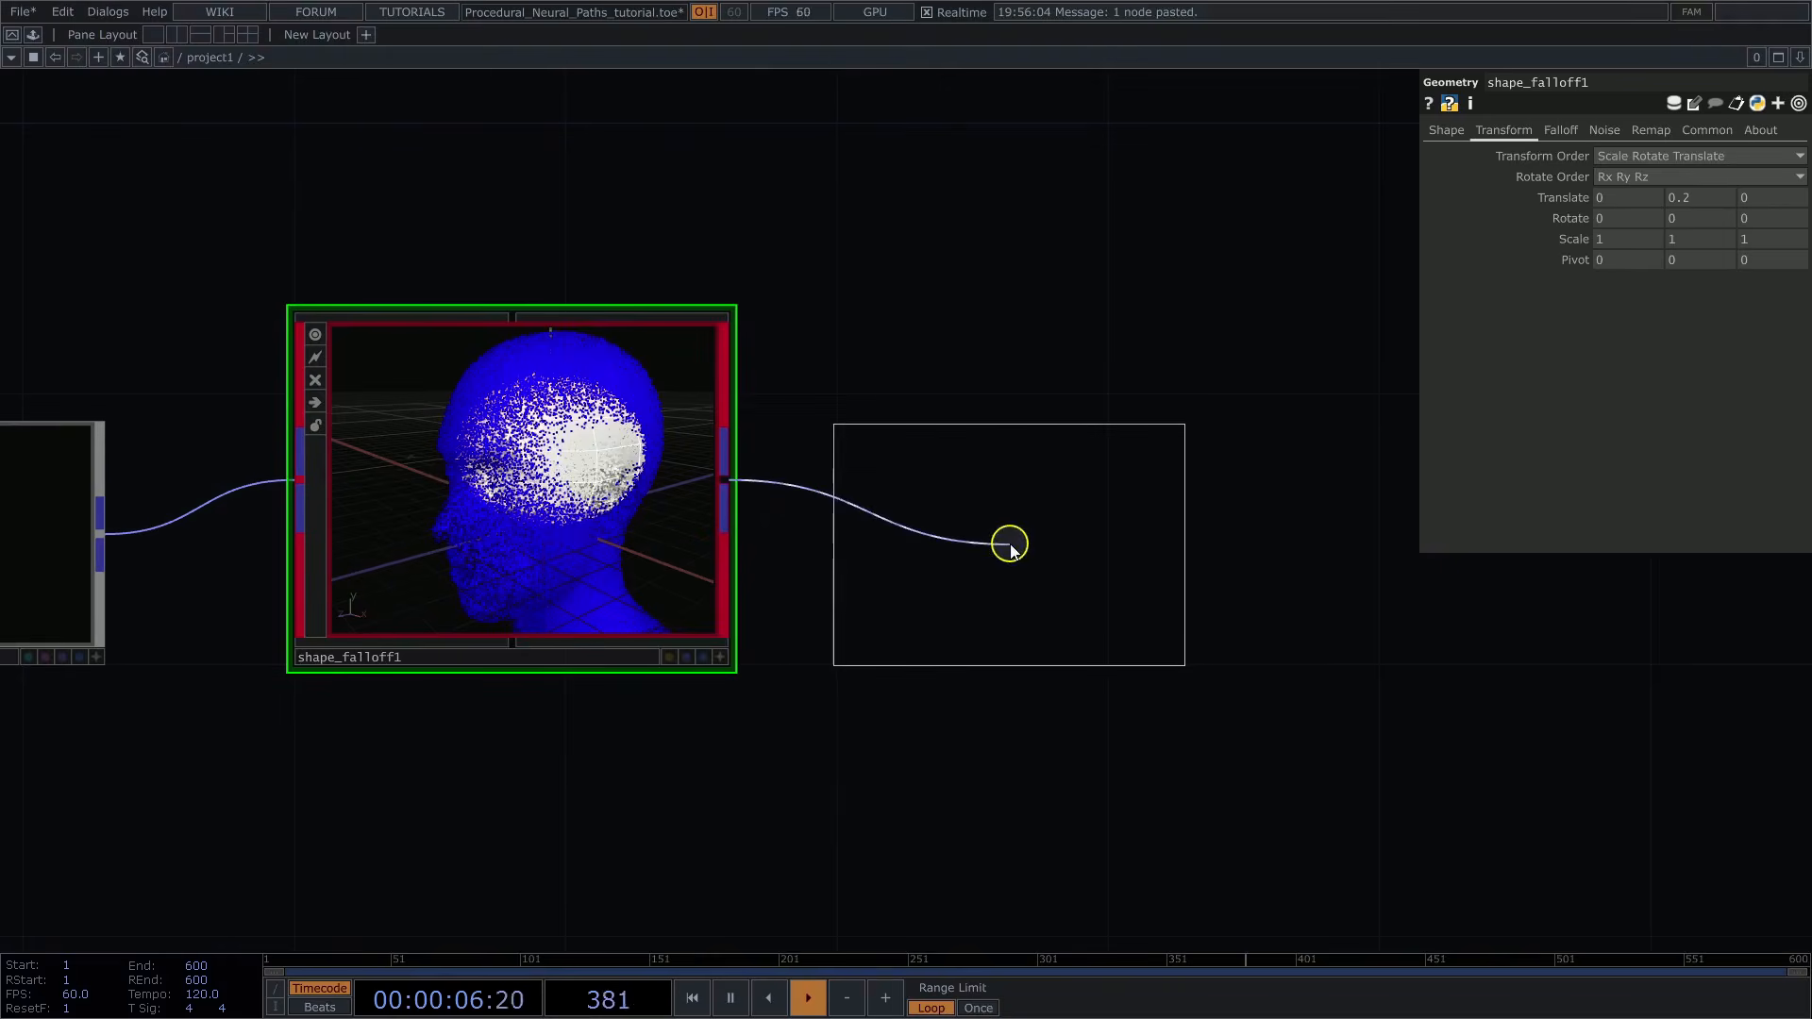
pyautogui.click(1011, 542)
# Set delete1 to remove points by the popxFalloff attribute, with Function > and Value 0.5
pyautogui.scroll(2, 1161, 704)
pyautogui.scroll(2, 1161, 703)
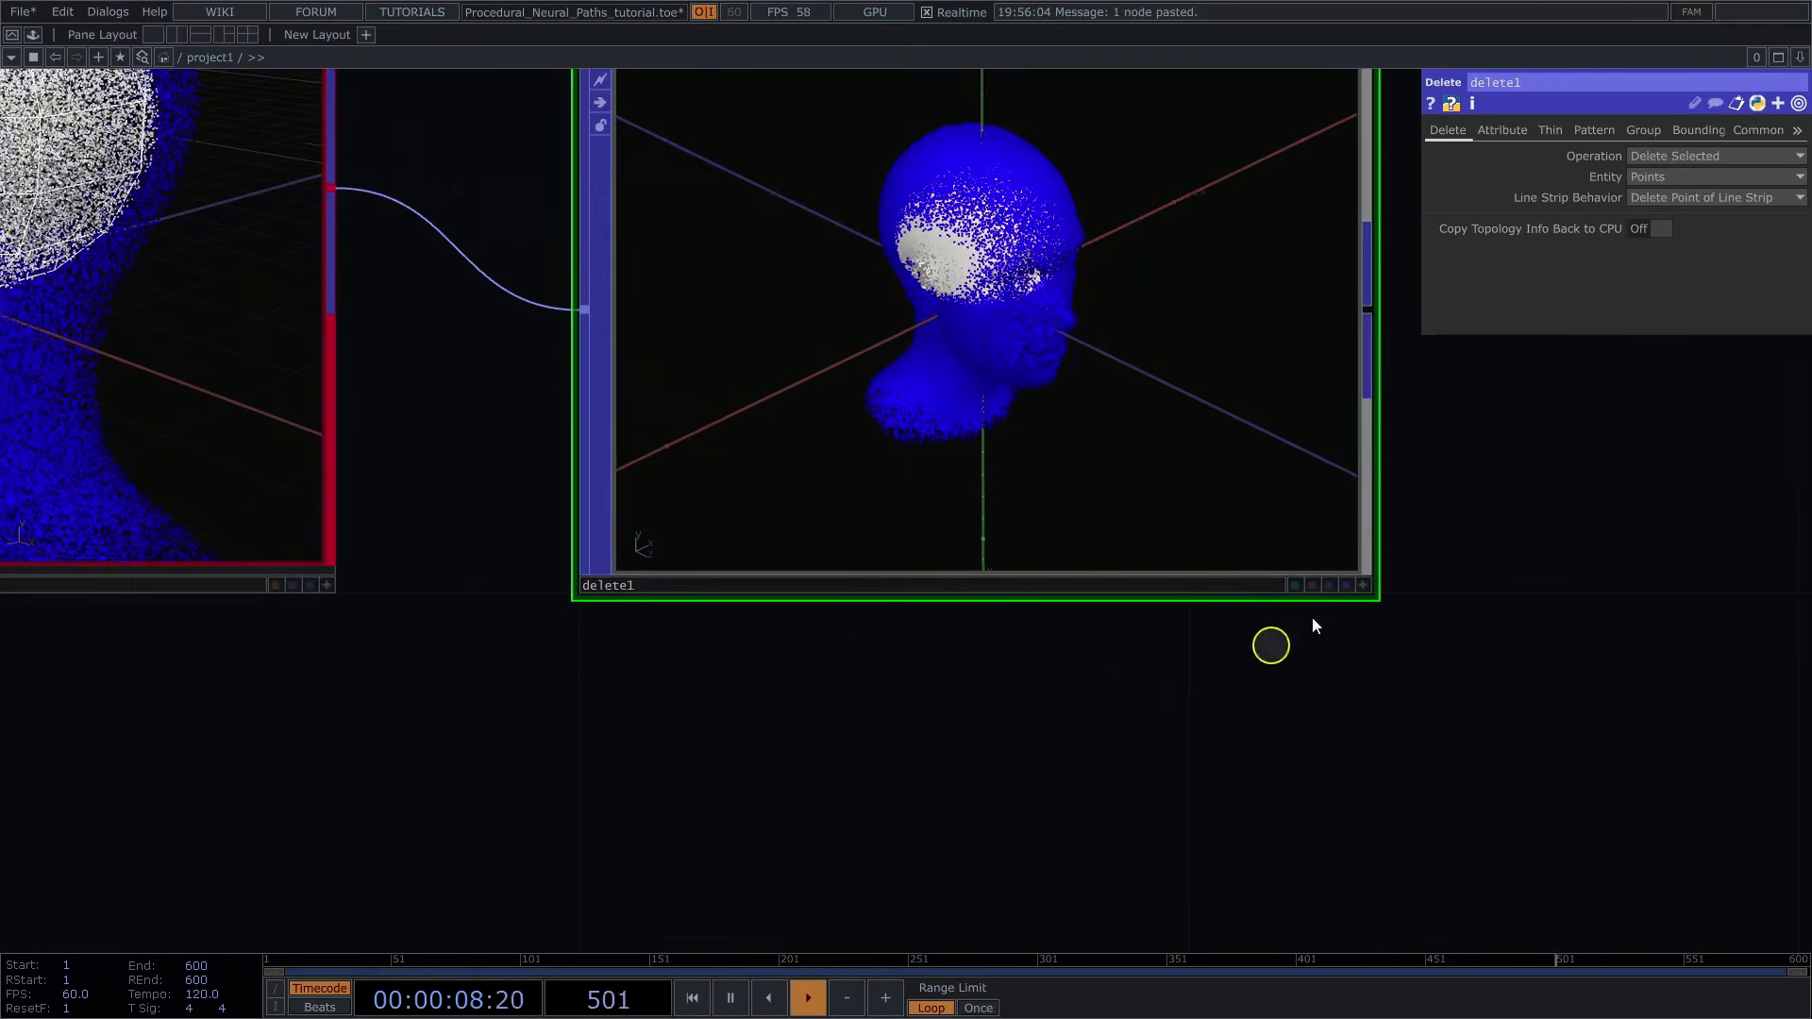
pyautogui.click(1504, 137)
pyautogui.click(1796, 198)
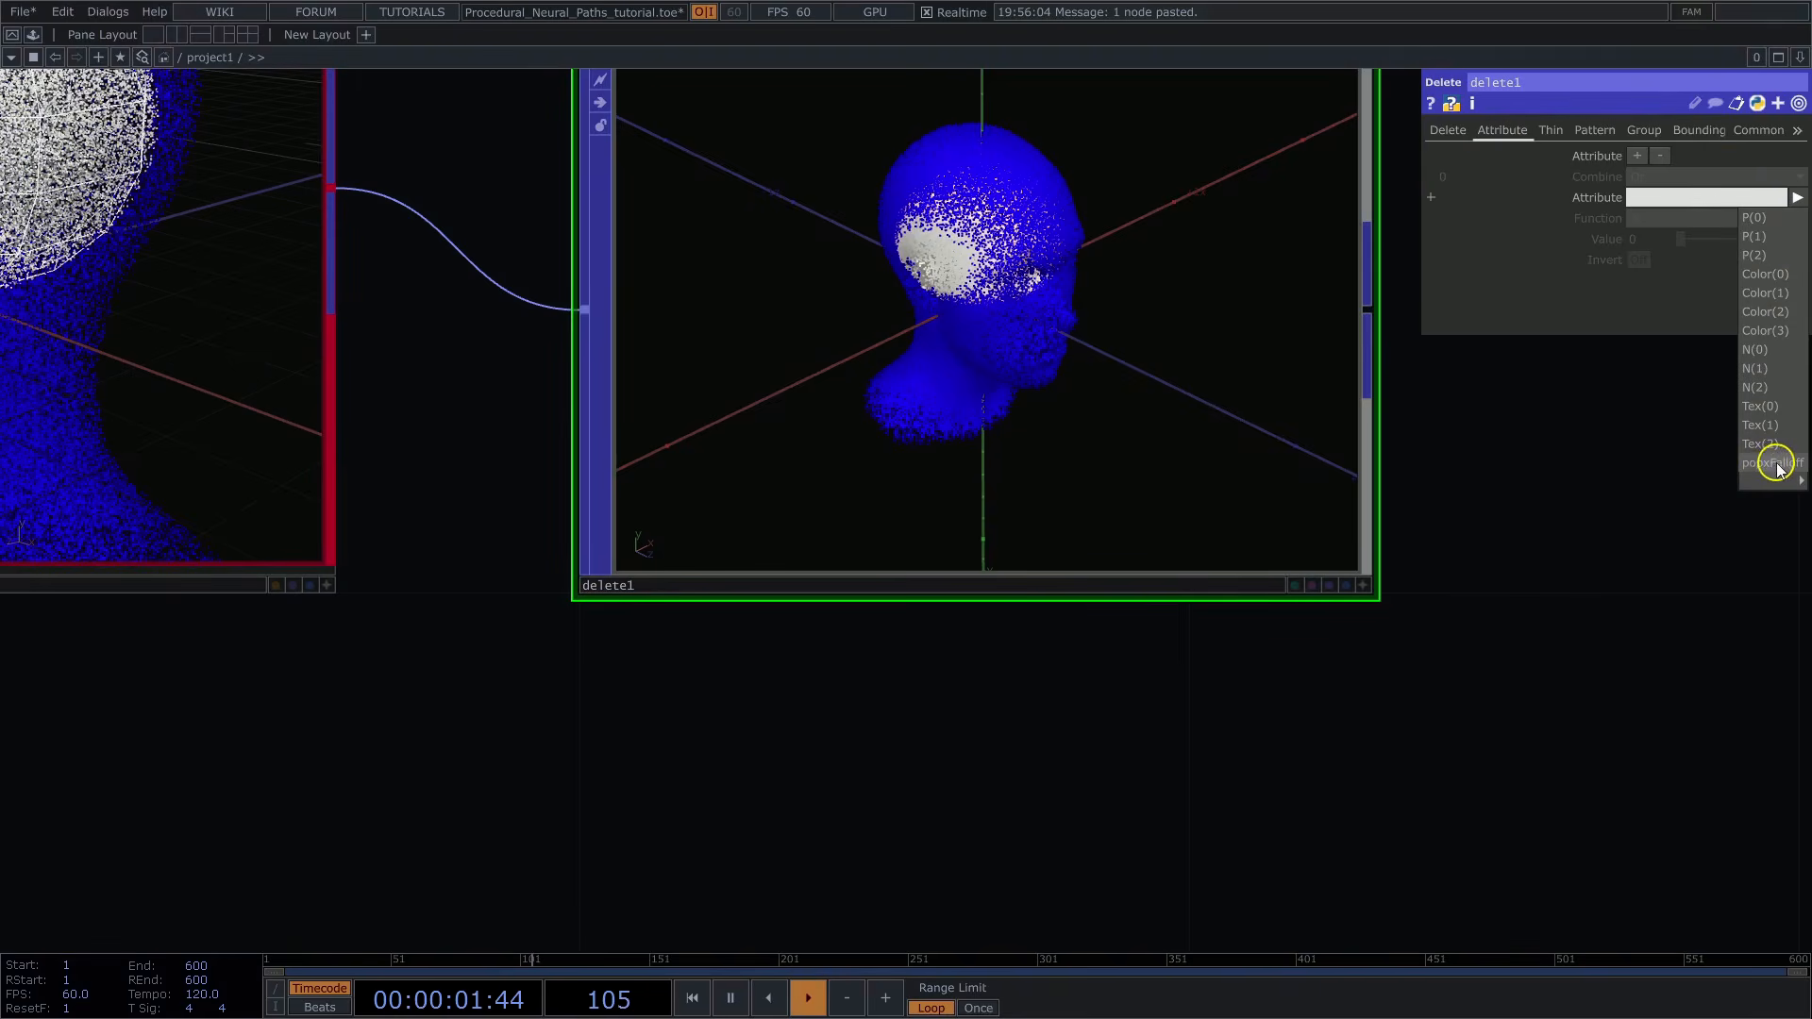
pyautogui.click(1774, 464)
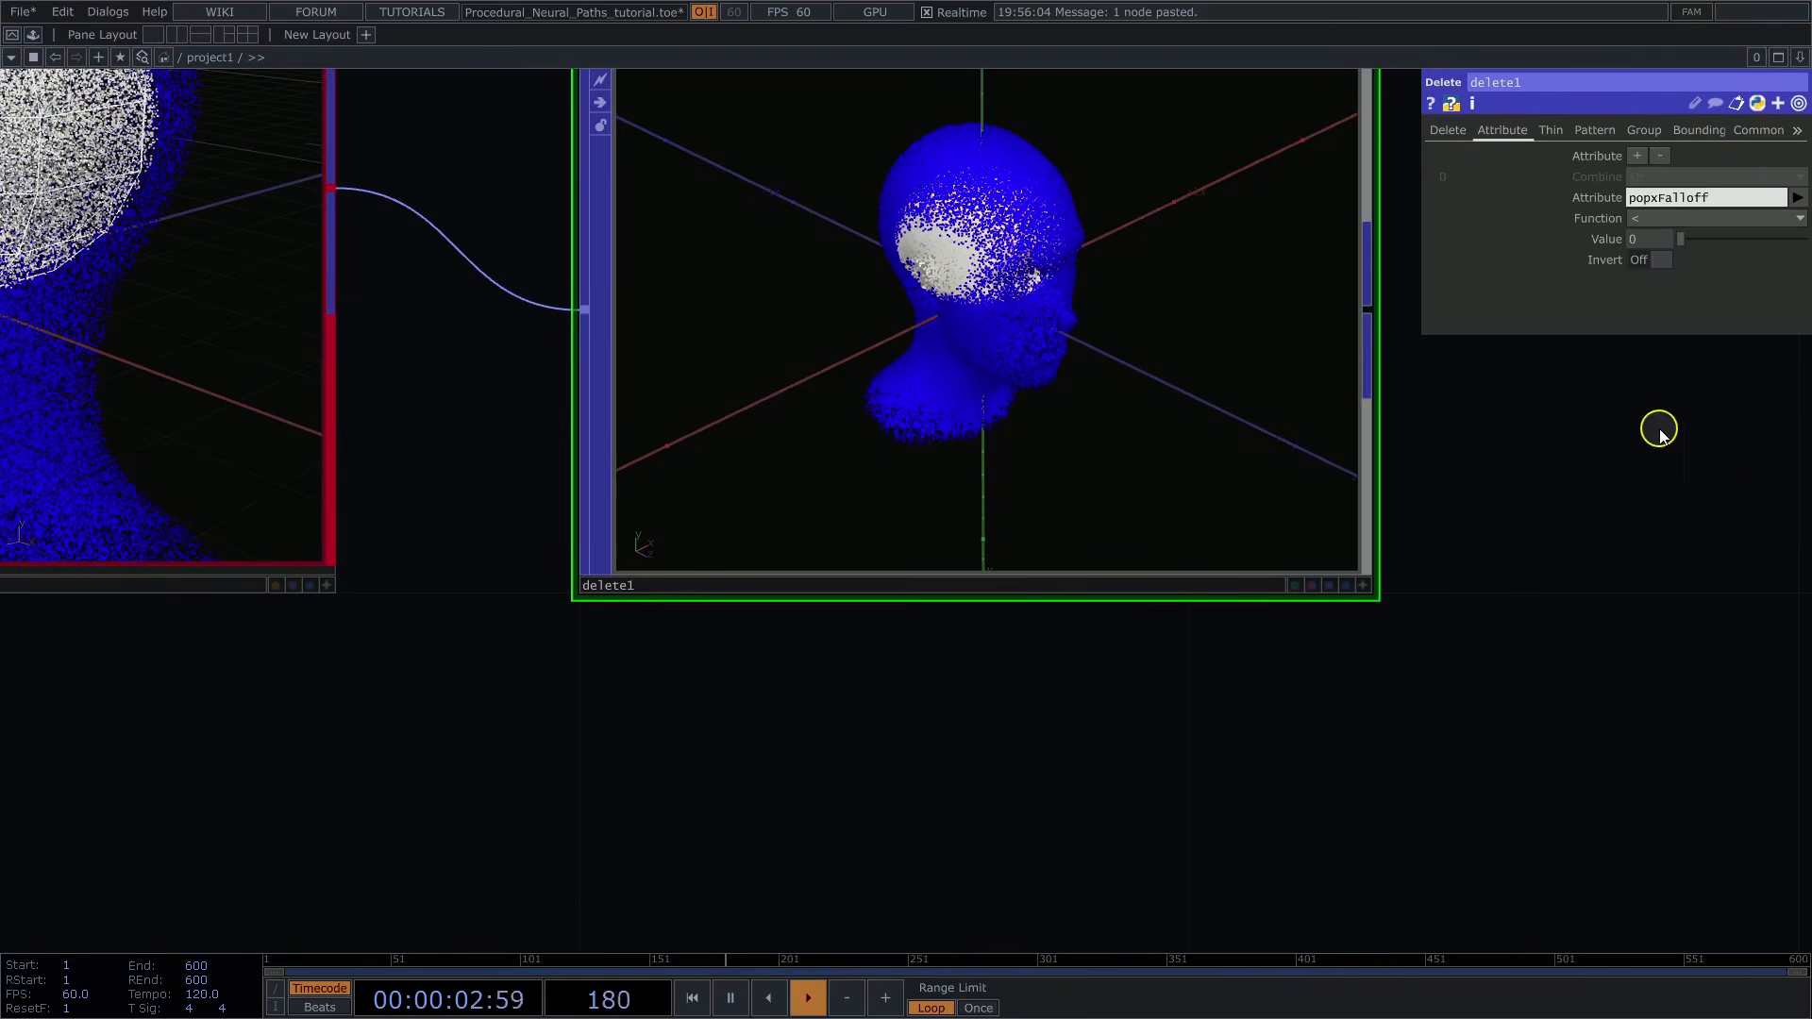
pyautogui.moveTo(1660, 432); pyautogui.dragTo(1552, 570)
pyautogui.click(1647, 218)
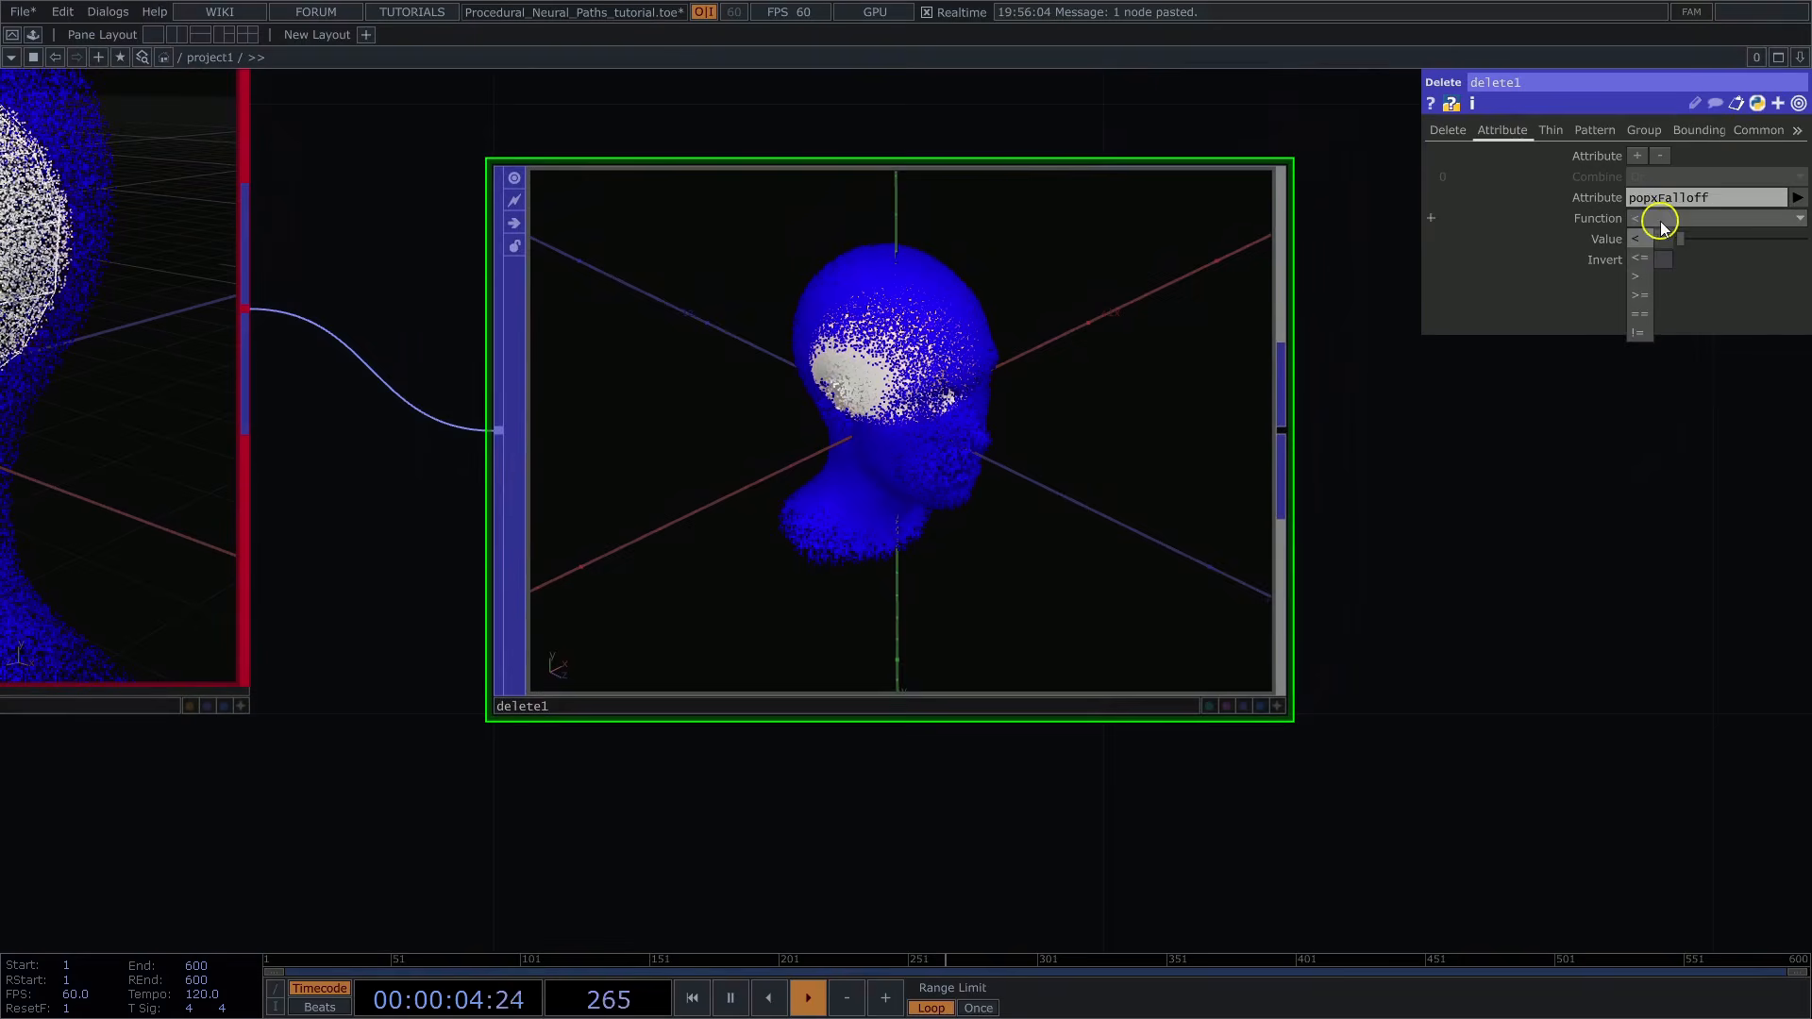
pyautogui.click(1643, 278)
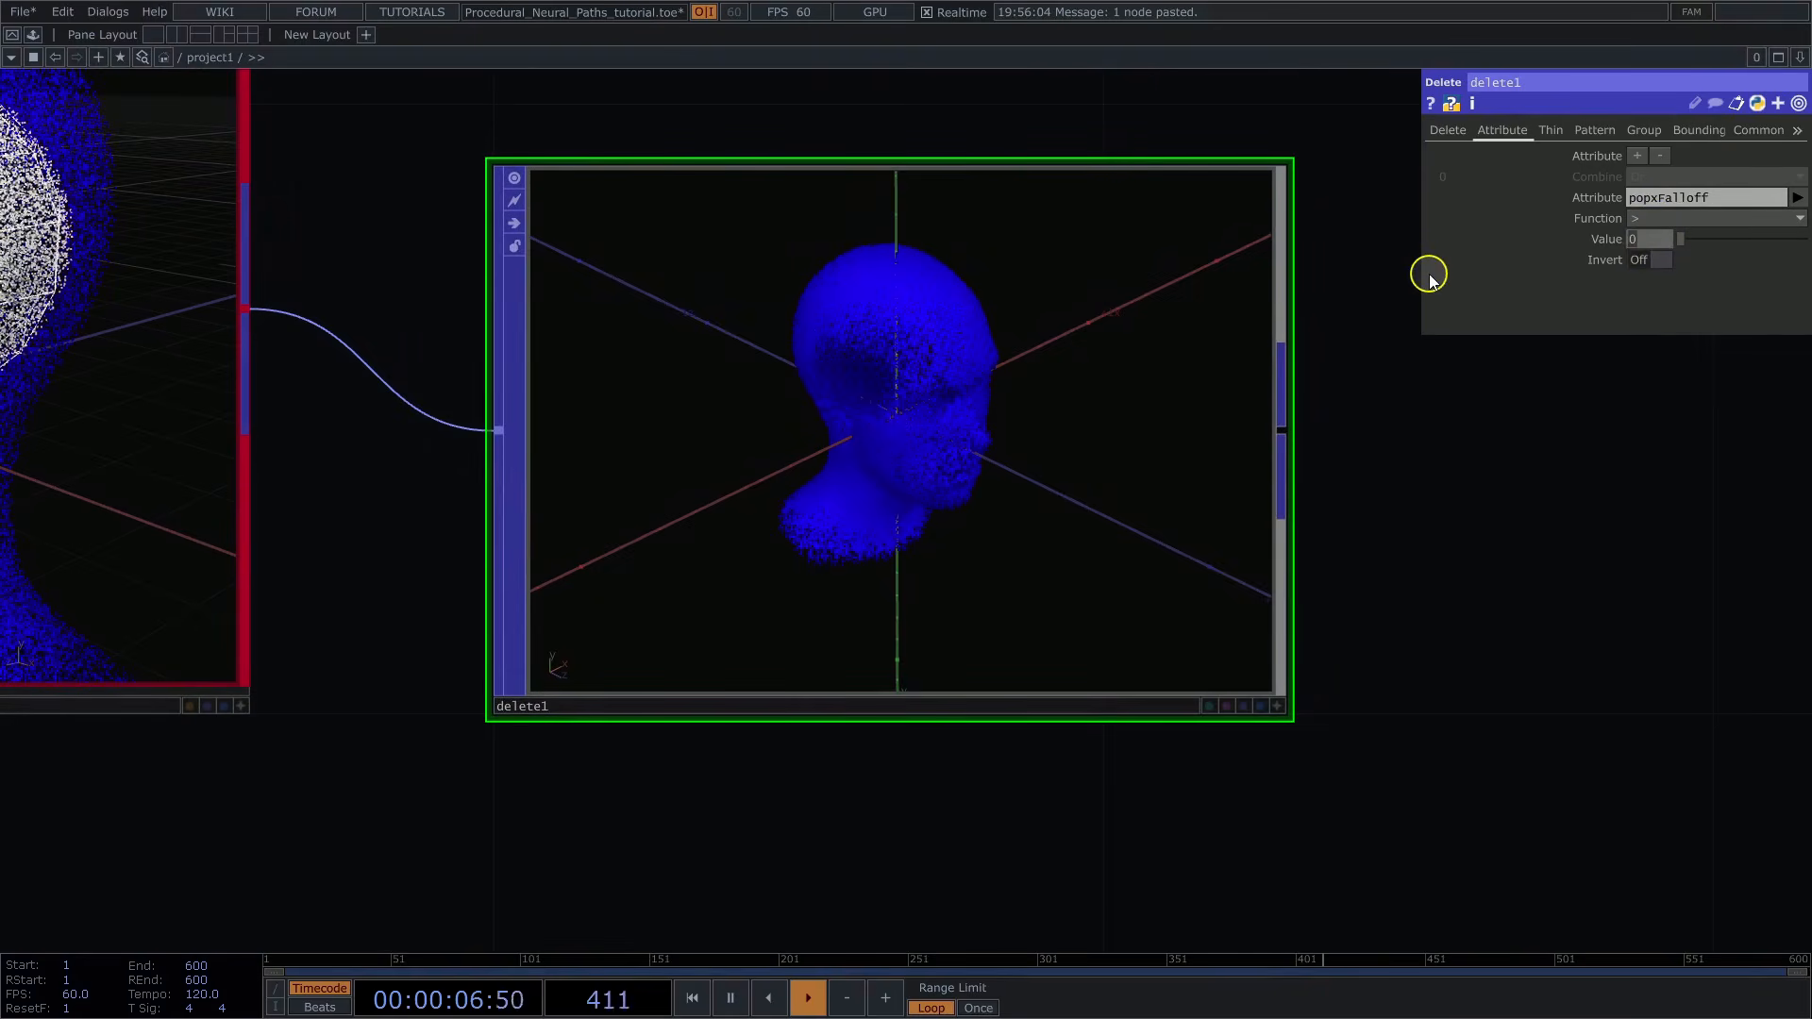
pyautogui.click(1277, 706)
pyautogui.moveTo(909, 464); pyautogui.dragTo(1180, 453)
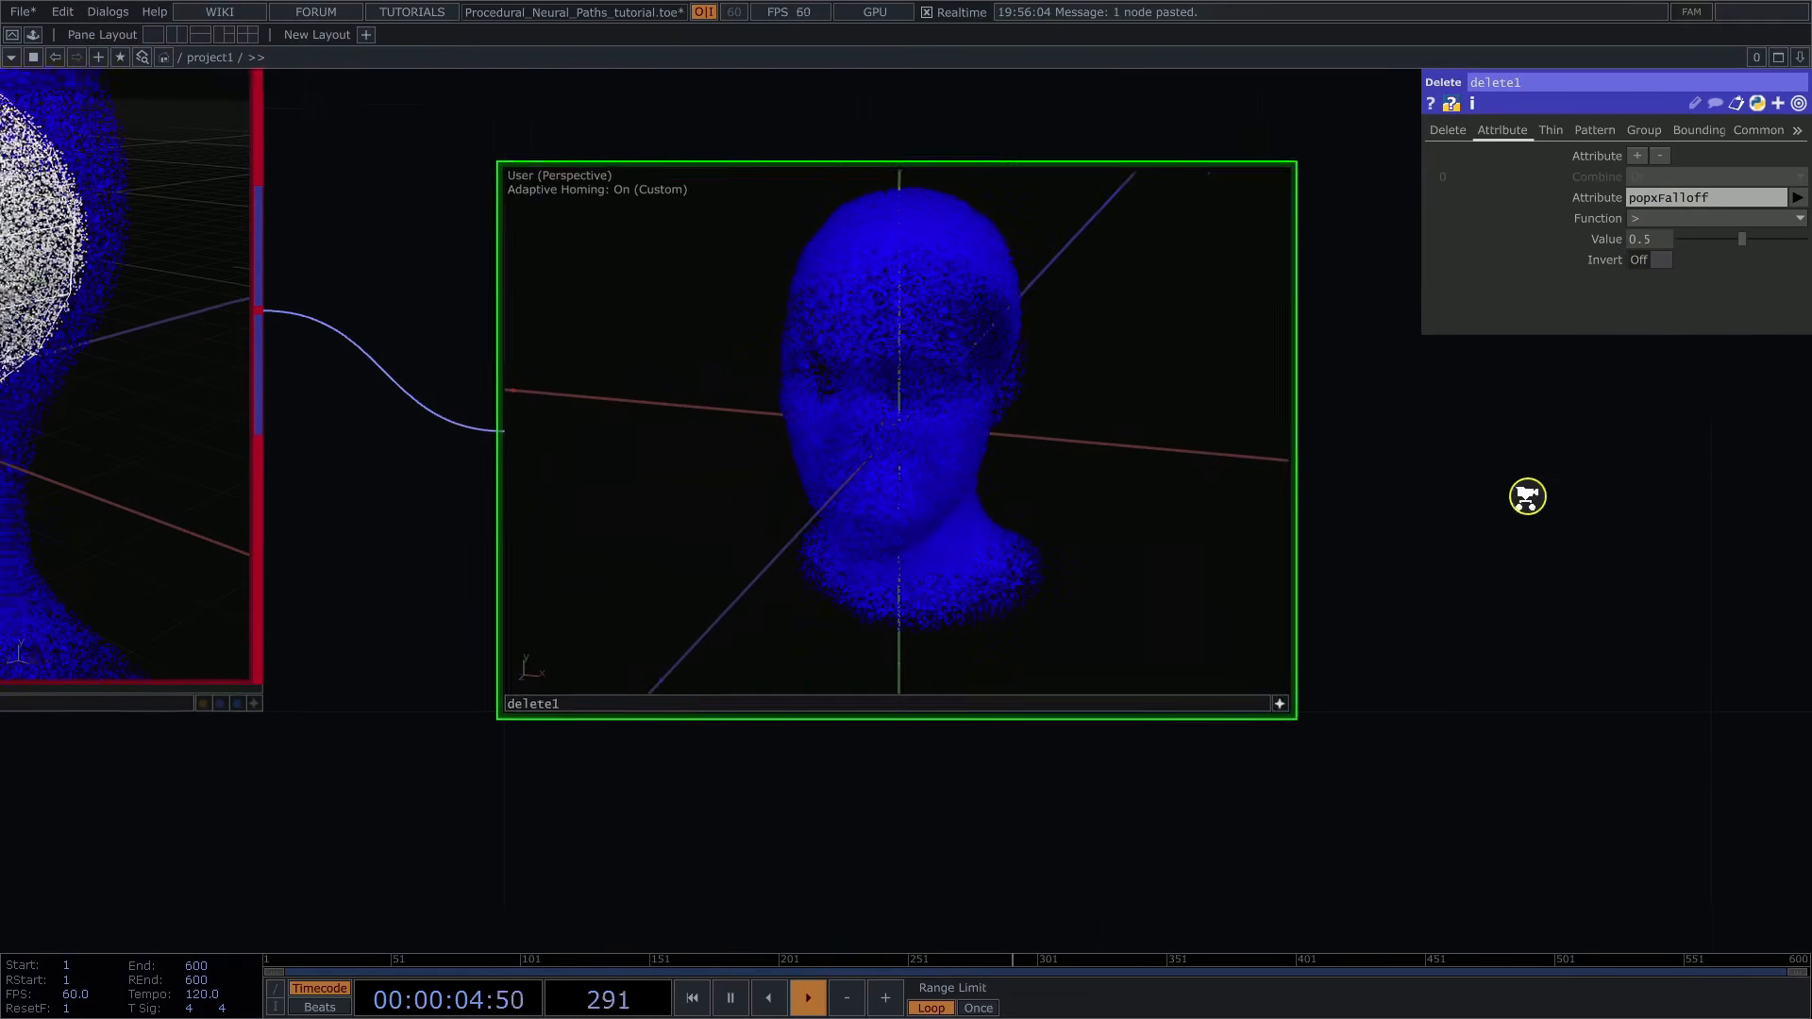
# Turn off Preview Falloff on shape_falloff1
pyautogui.scroll(-3, 1510, 495)
pyautogui.click(528, 369)
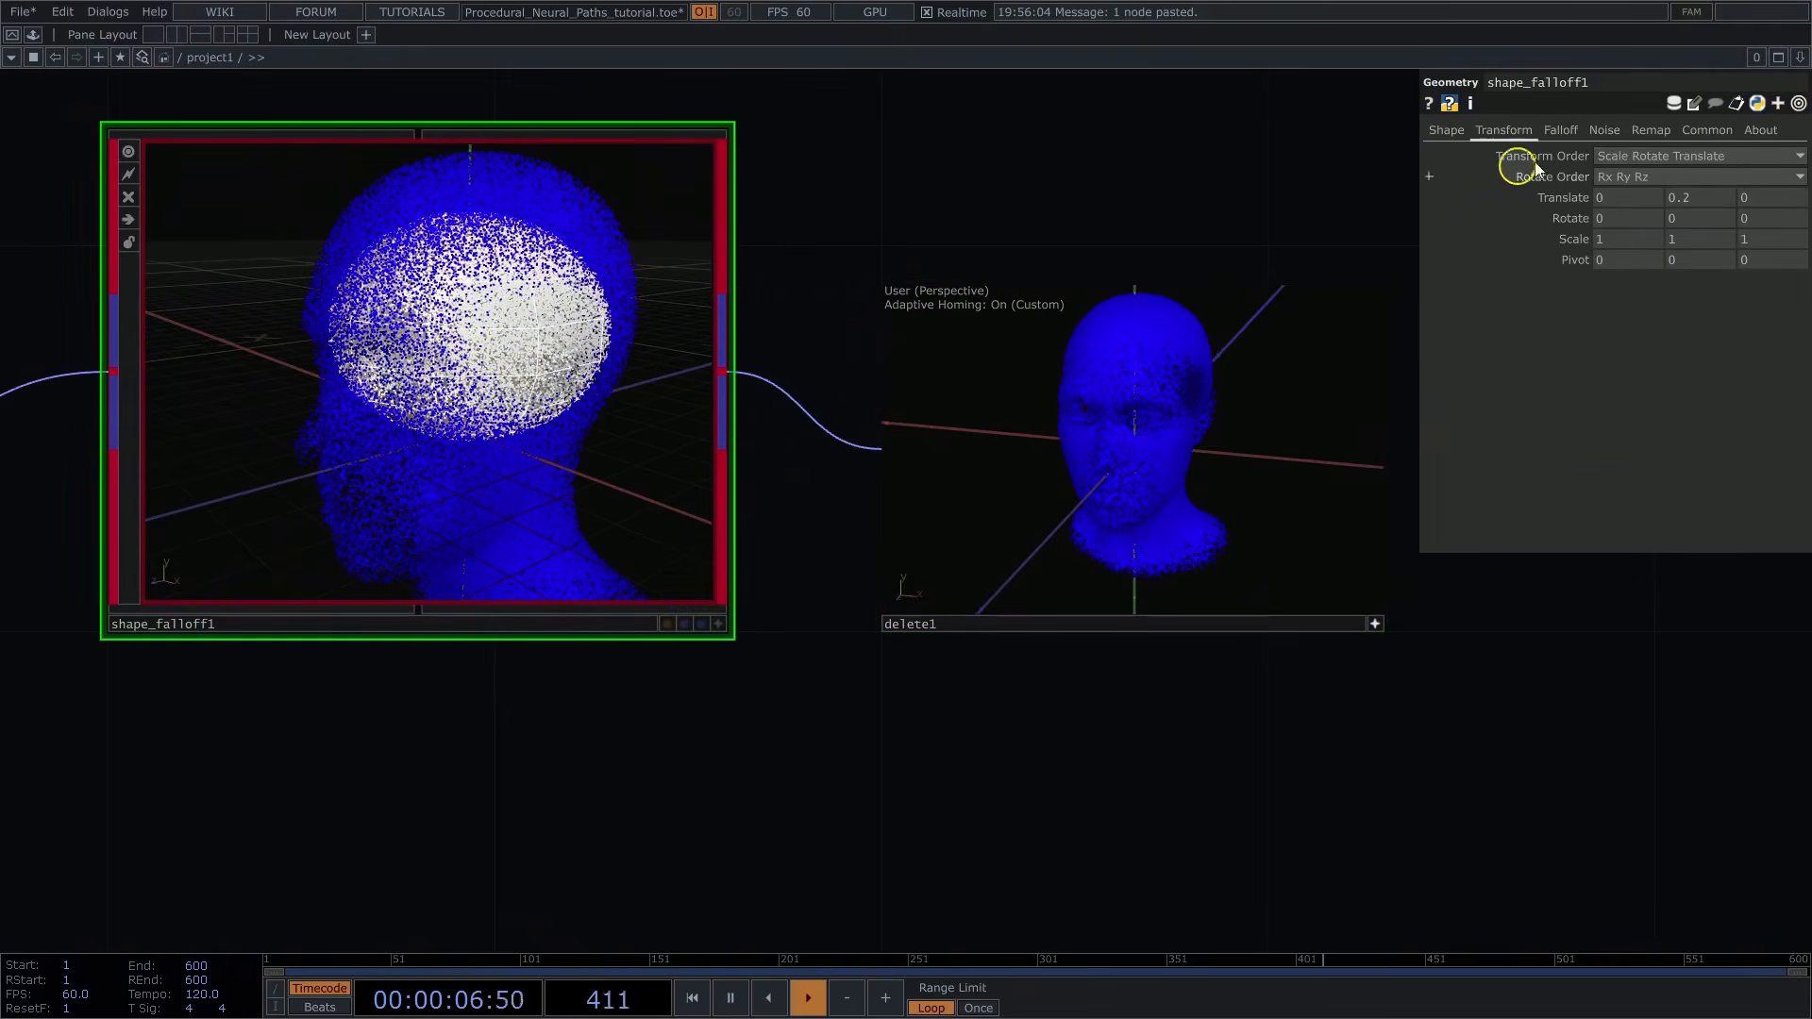
pyautogui.click(1562, 131)
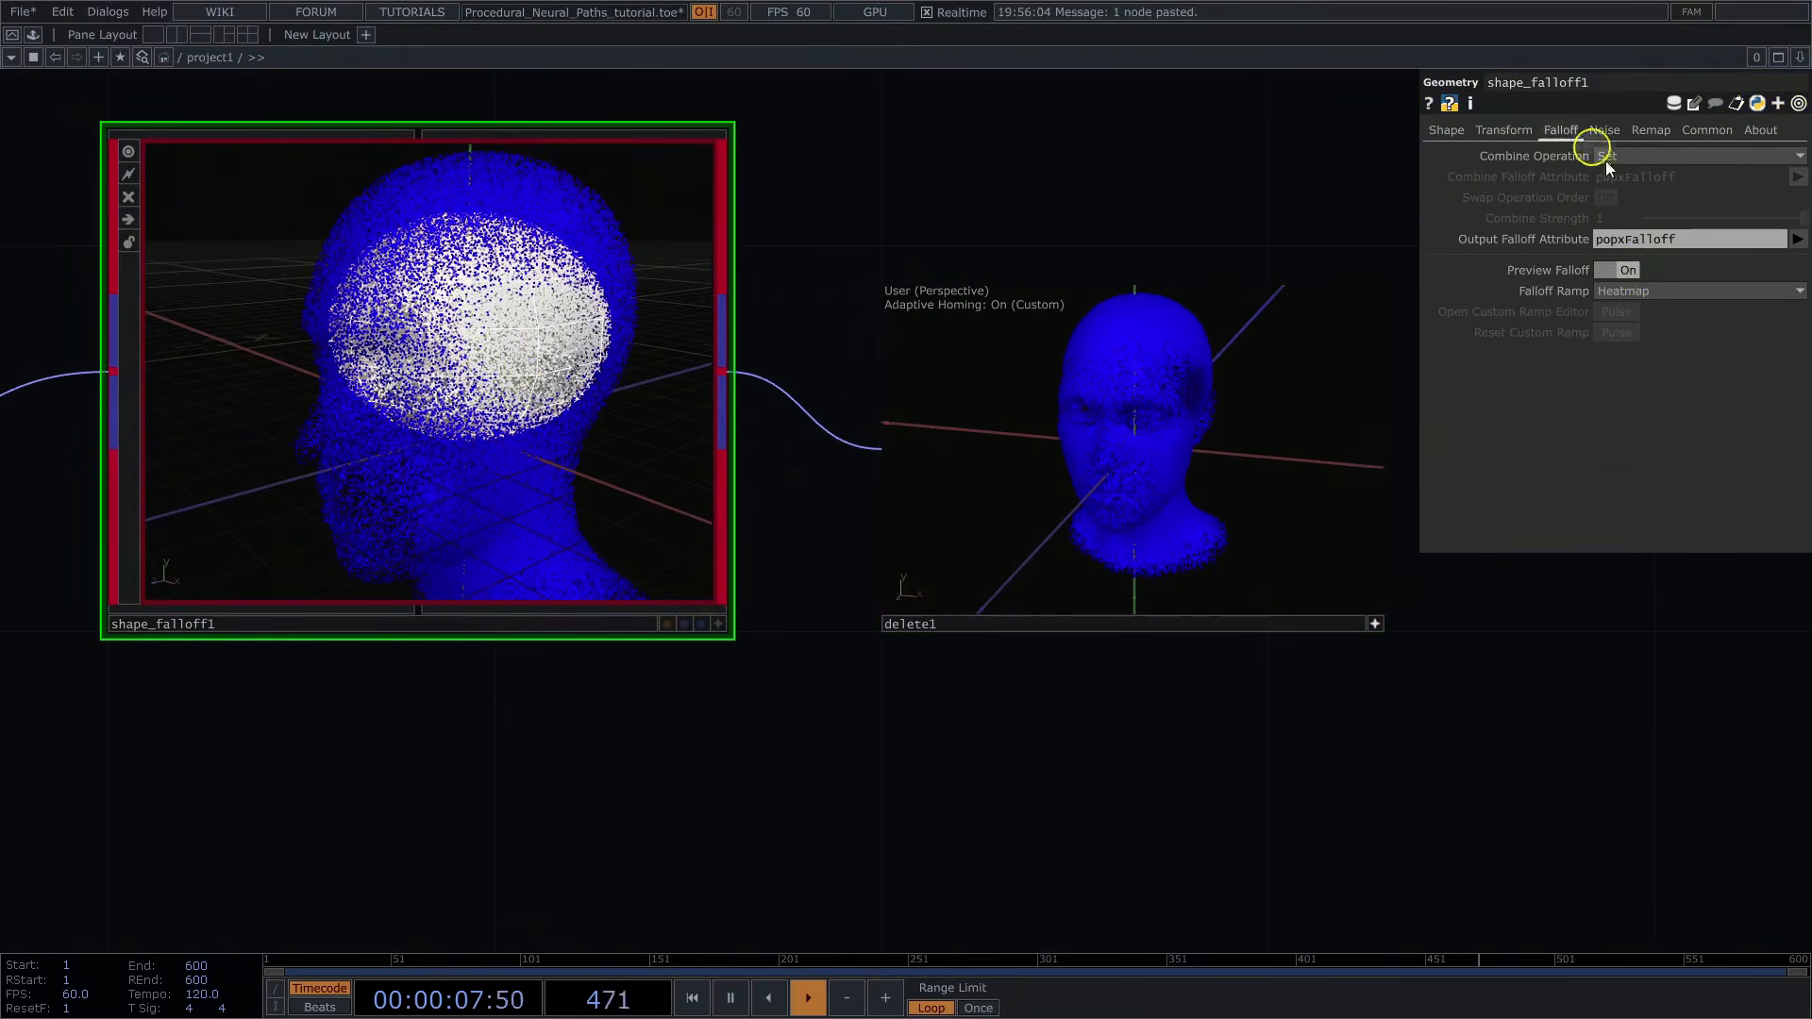
pyautogui.click(1621, 270)
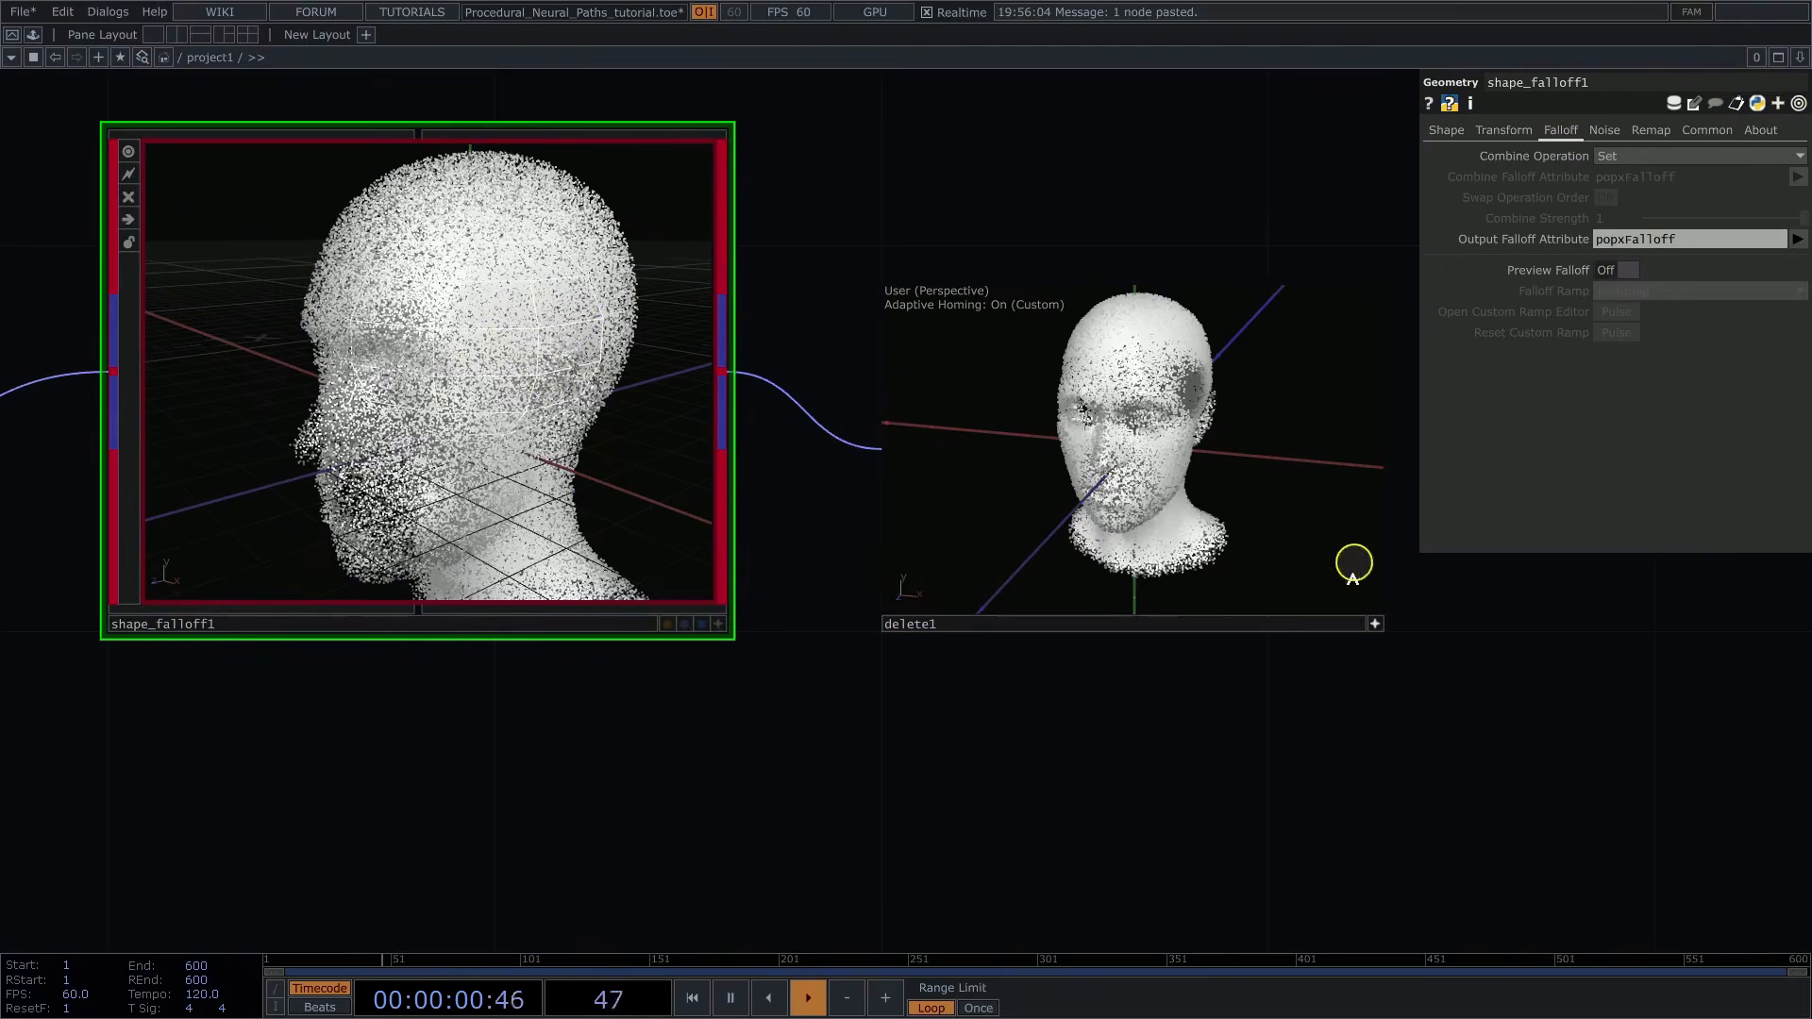
# Add a Group POP connected to the output of delete1
pyautogui.click(1374, 625)
pyautogui.moveTo(1262, 251); pyautogui.dragTo(659, 198)
pyautogui.moveTo(1152, 415); pyautogui.dragTo(1106, 396)
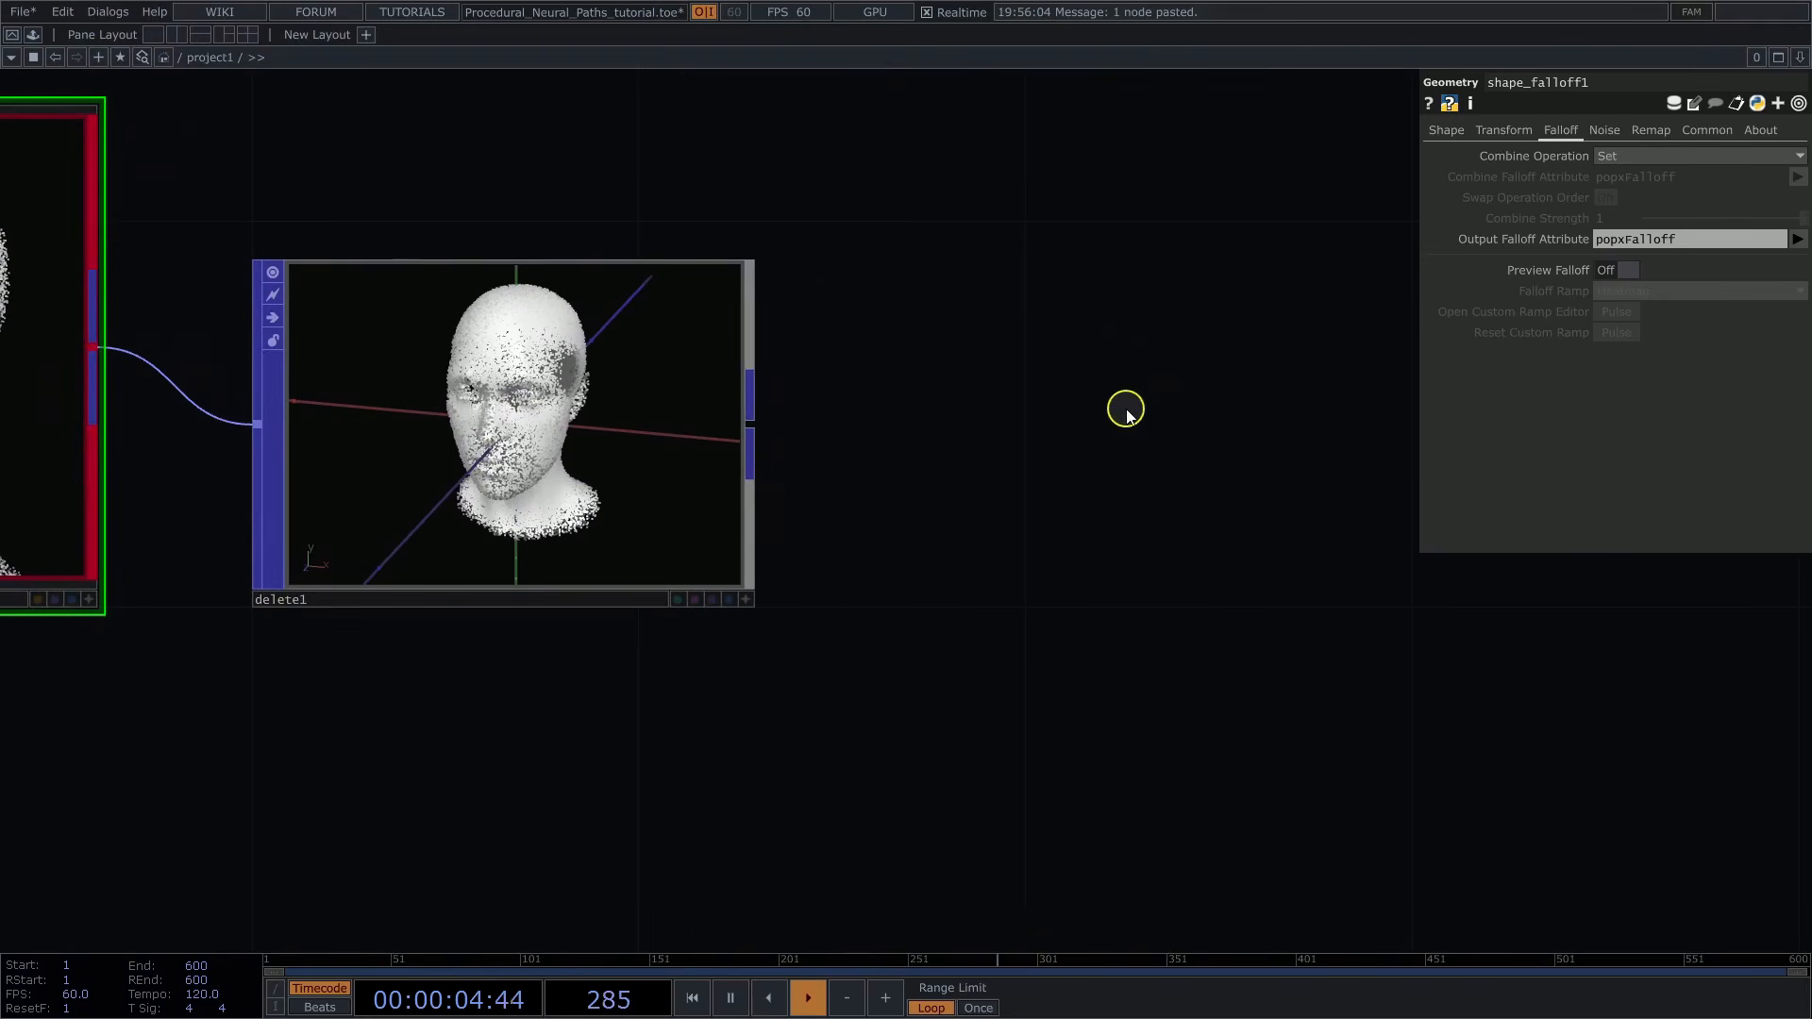
pyautogui.rightClick(752, 429)
pyautogui.click(564, 344)
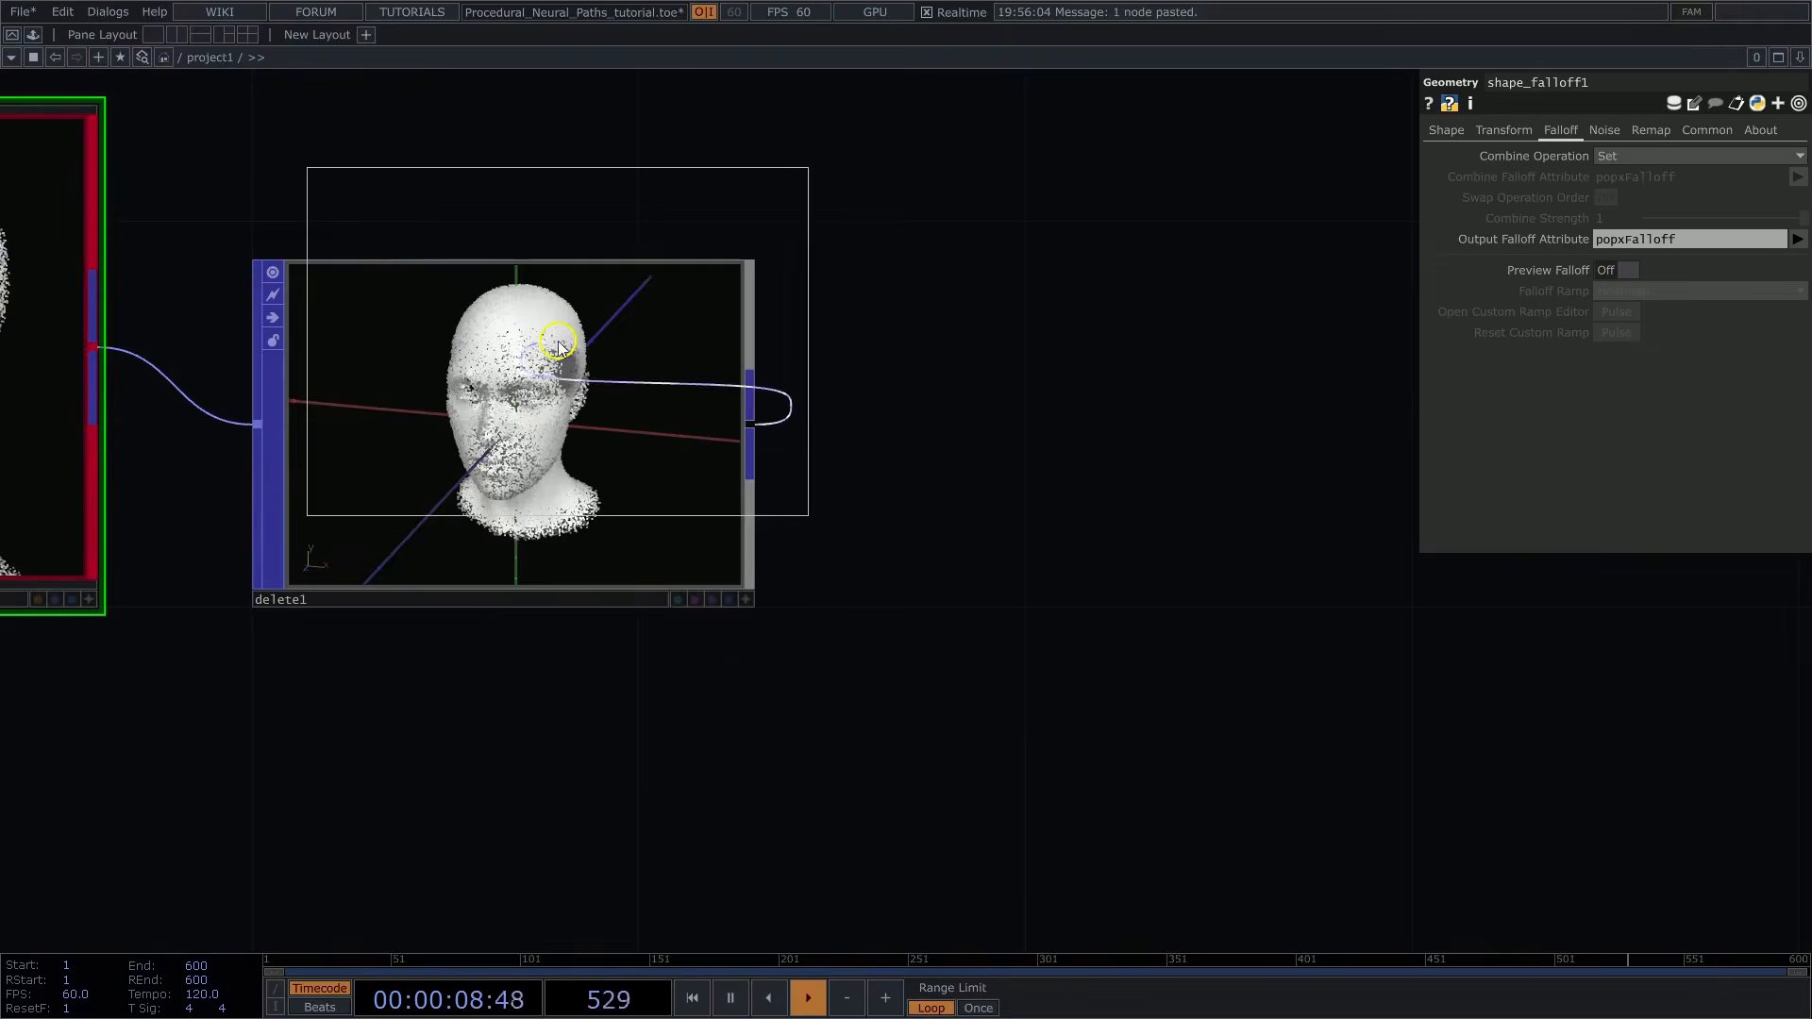
pyautogui.click(1268, 426)
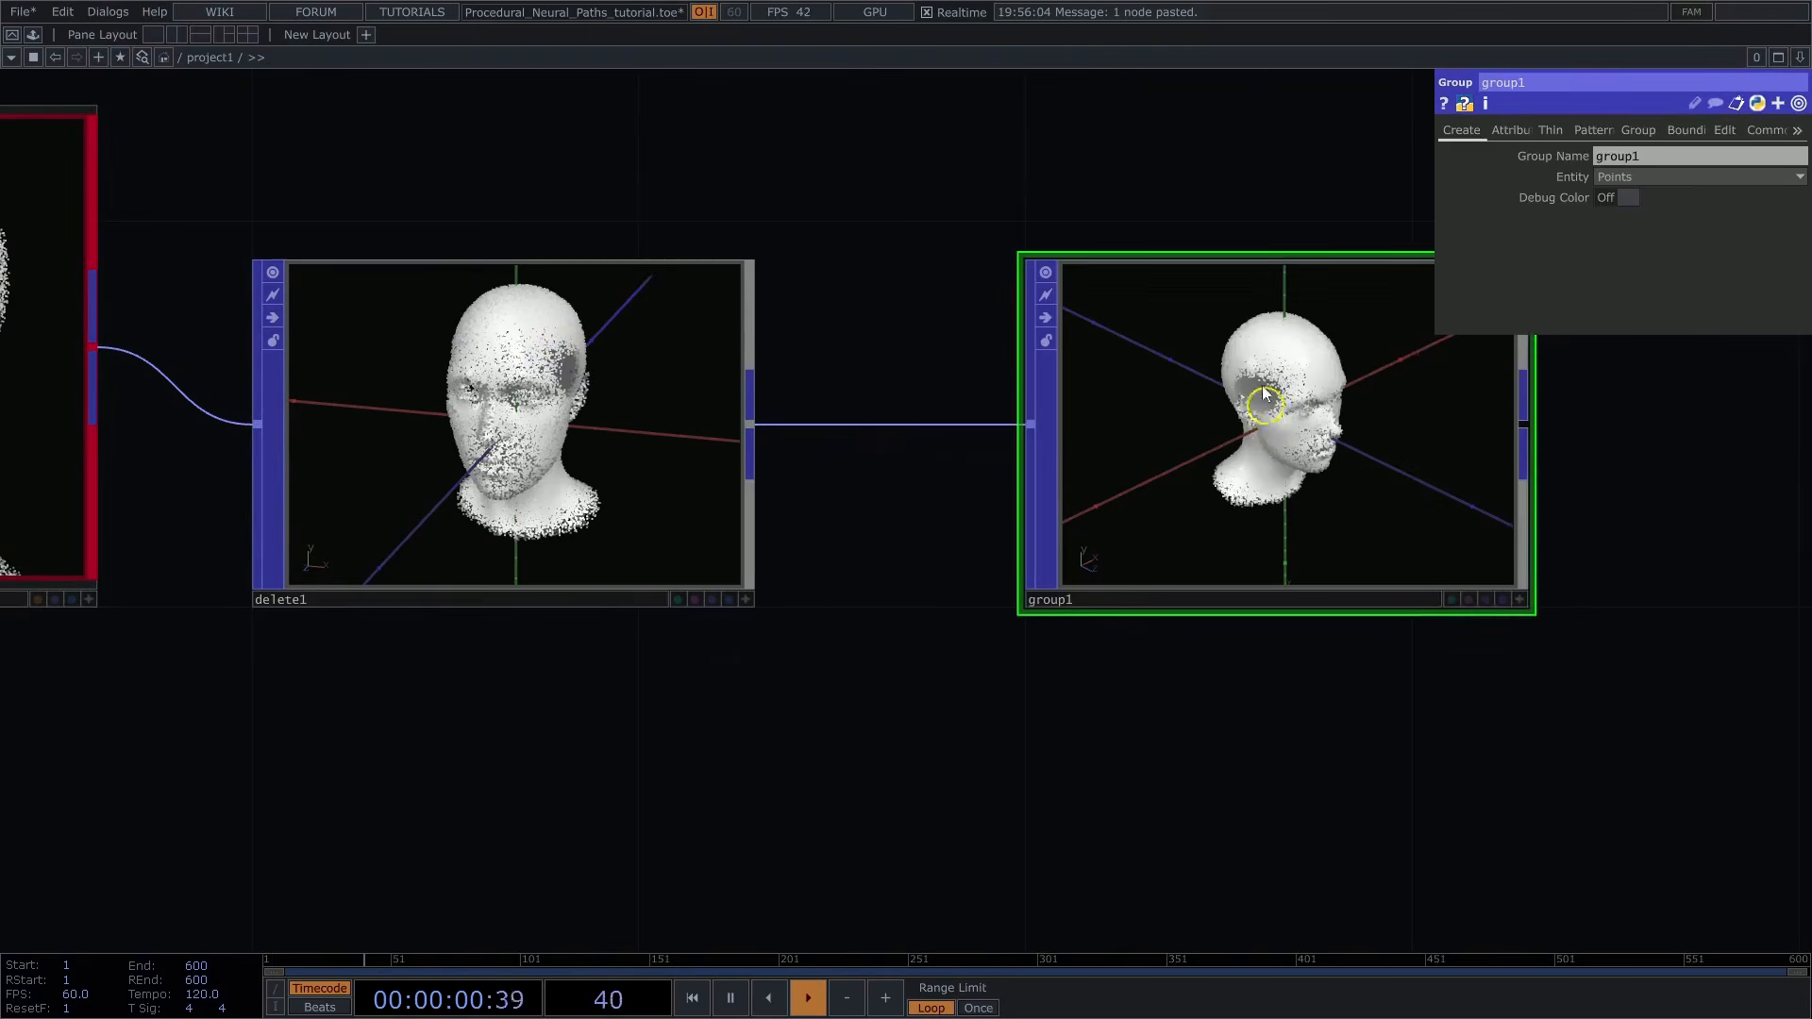
# Set the Group Name on group1 to start and turn on Debug Color
pyautogui.moveTo(1306, 223); pyautogui.dragTo(1022, 193)
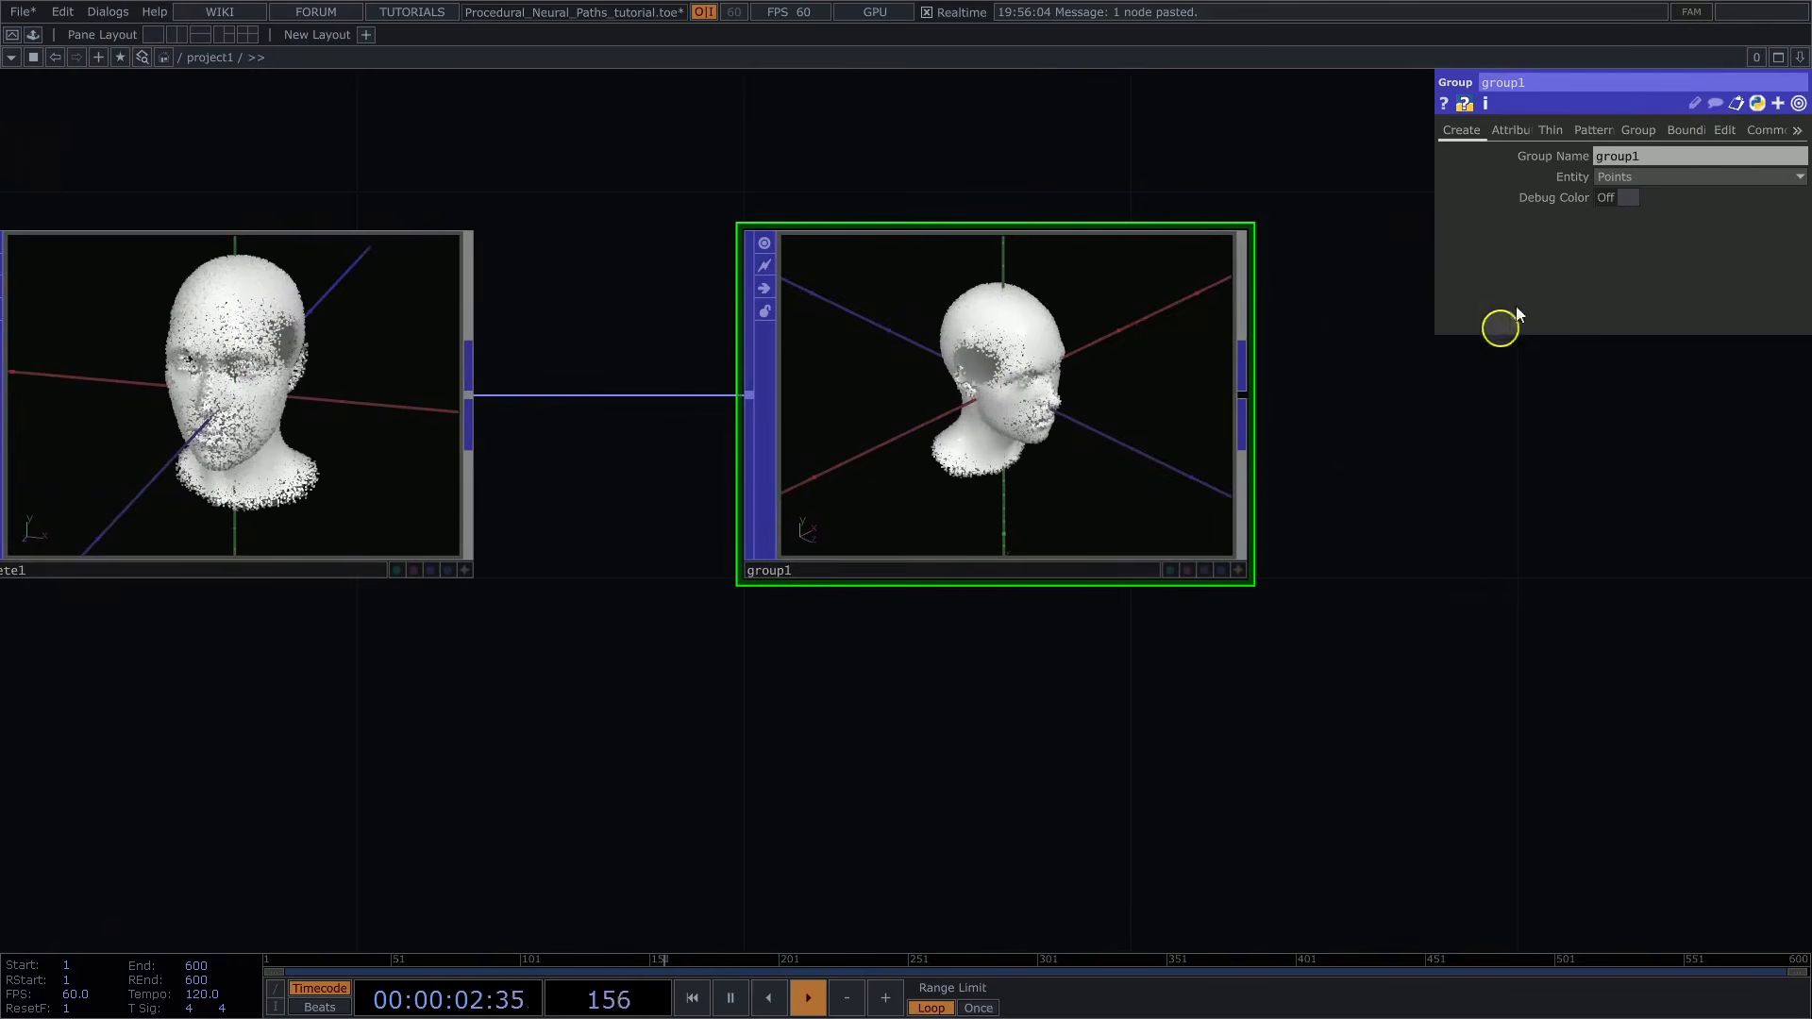
pyautogui.click(1604, 157)
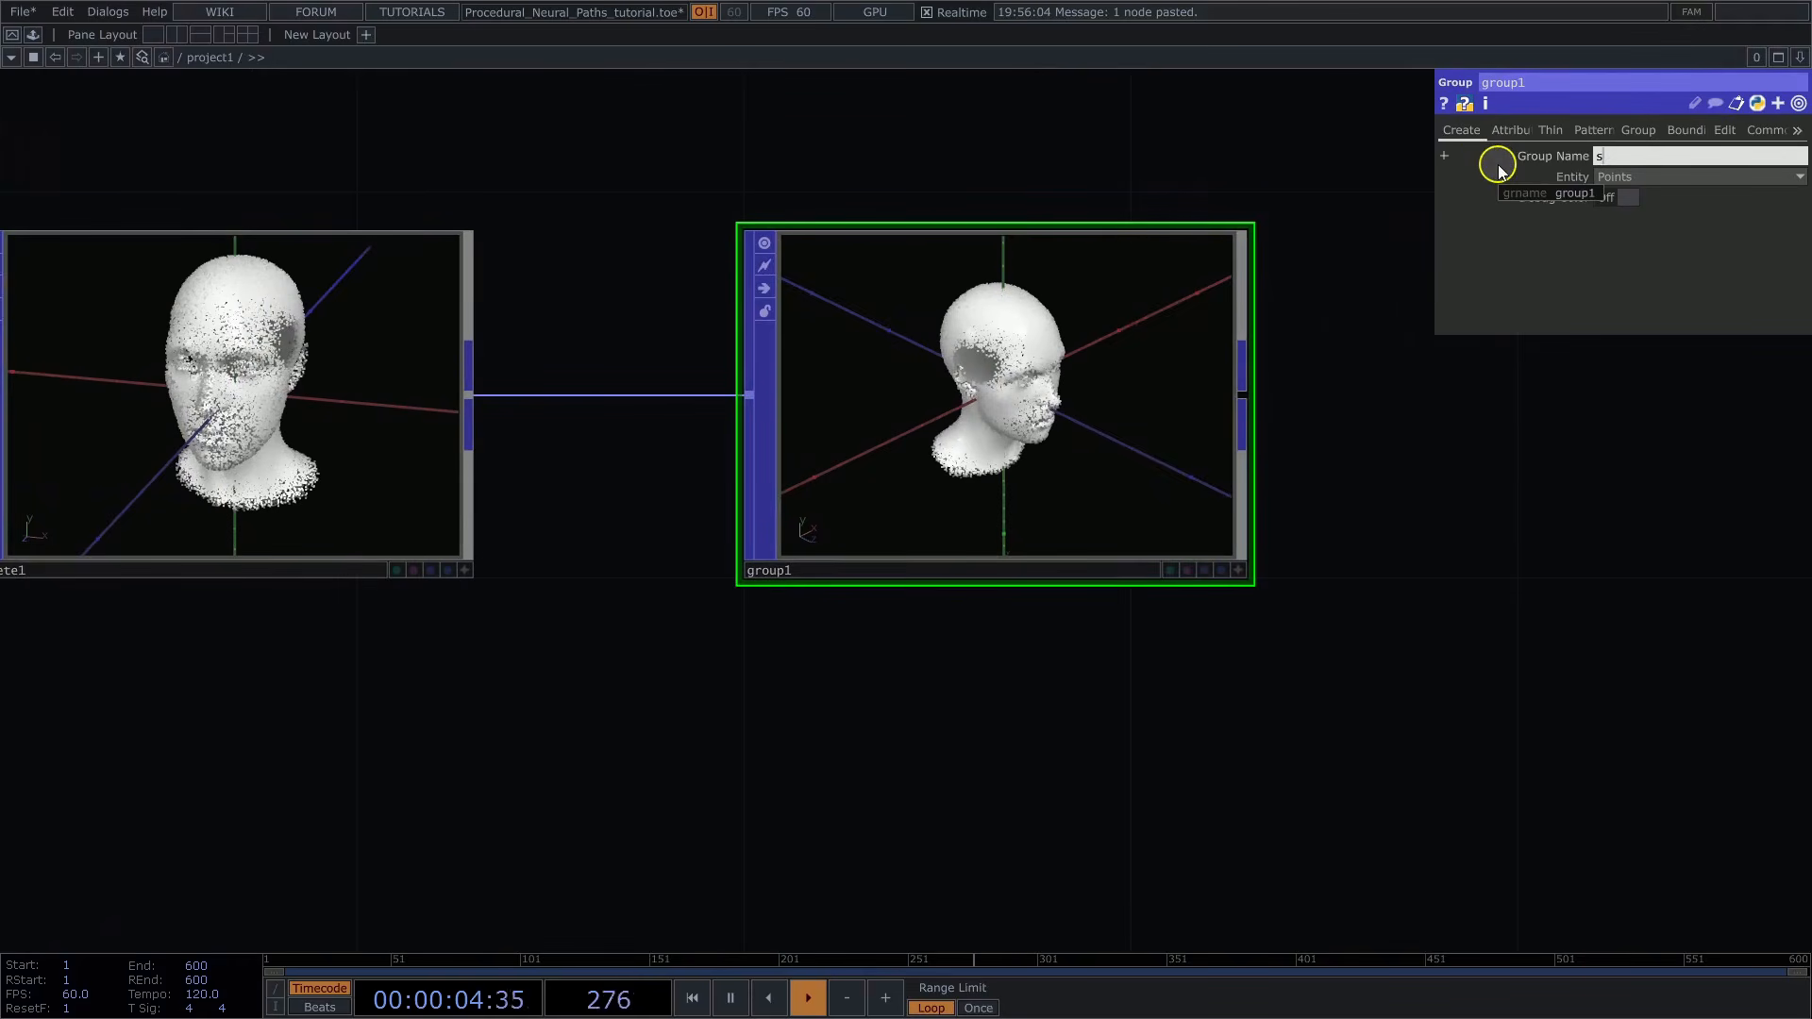
pyautogui.press('Return')
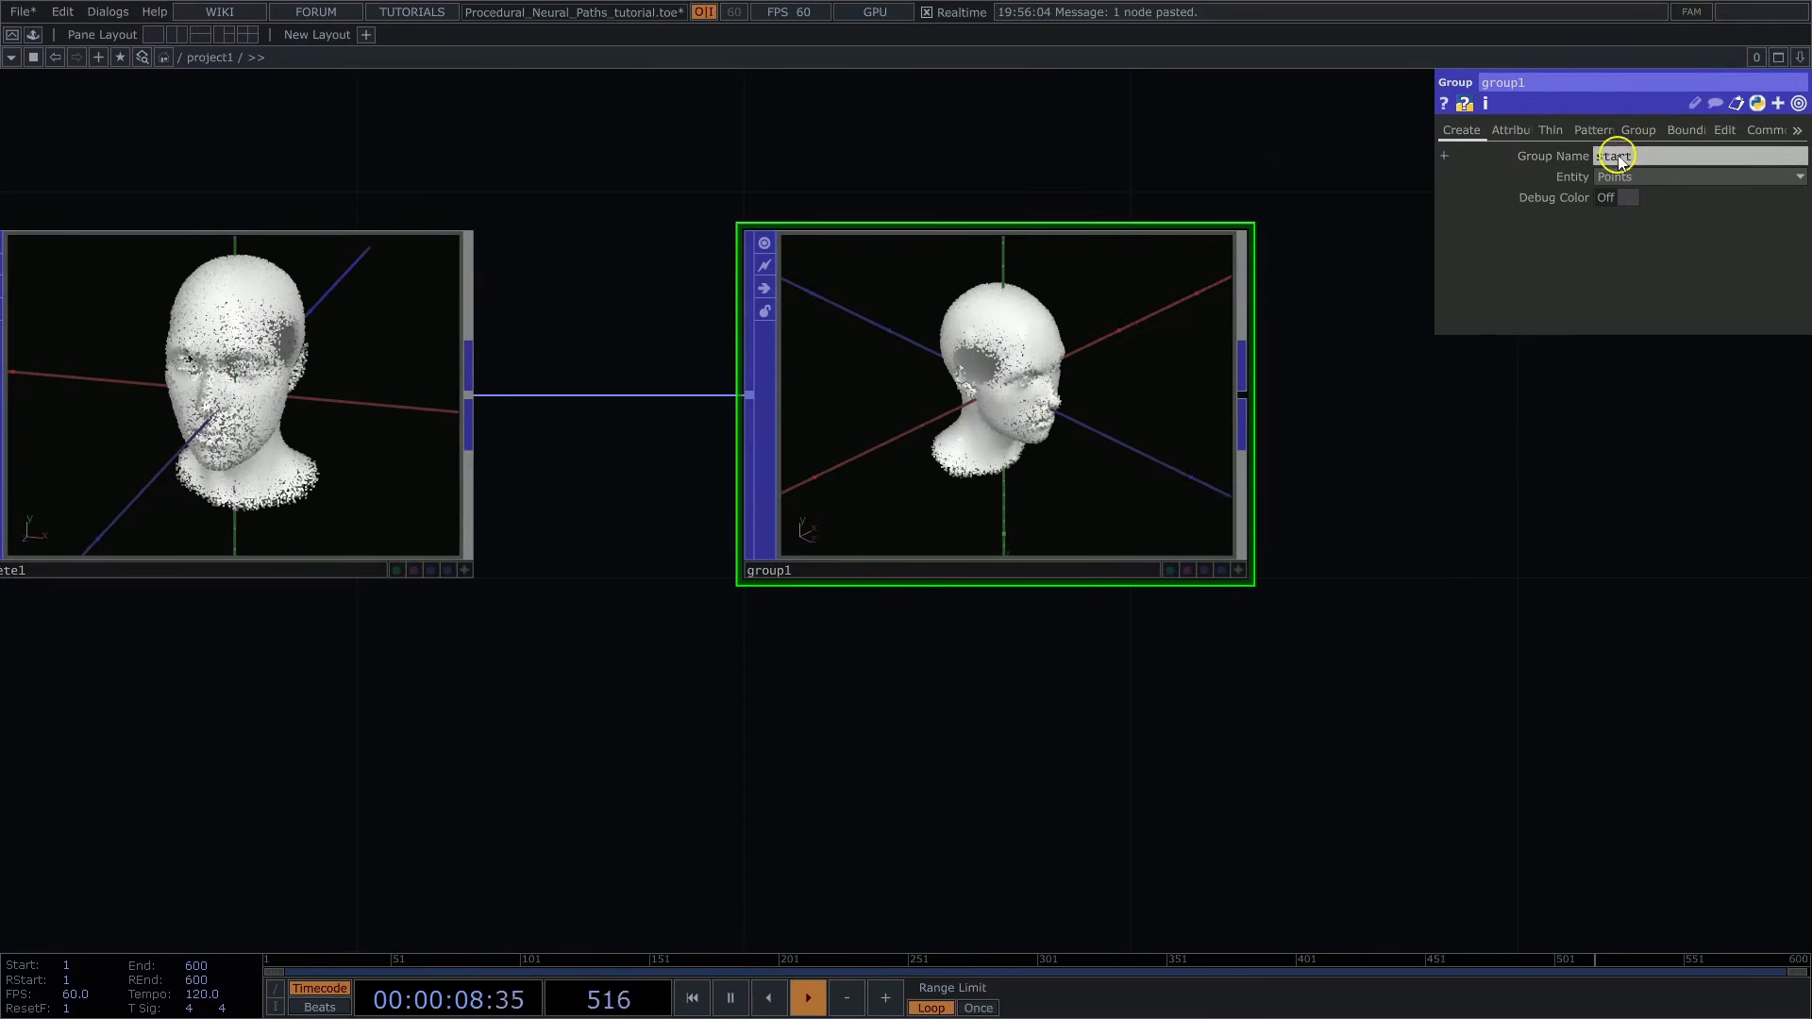
pyautogui.click(1628, 198)
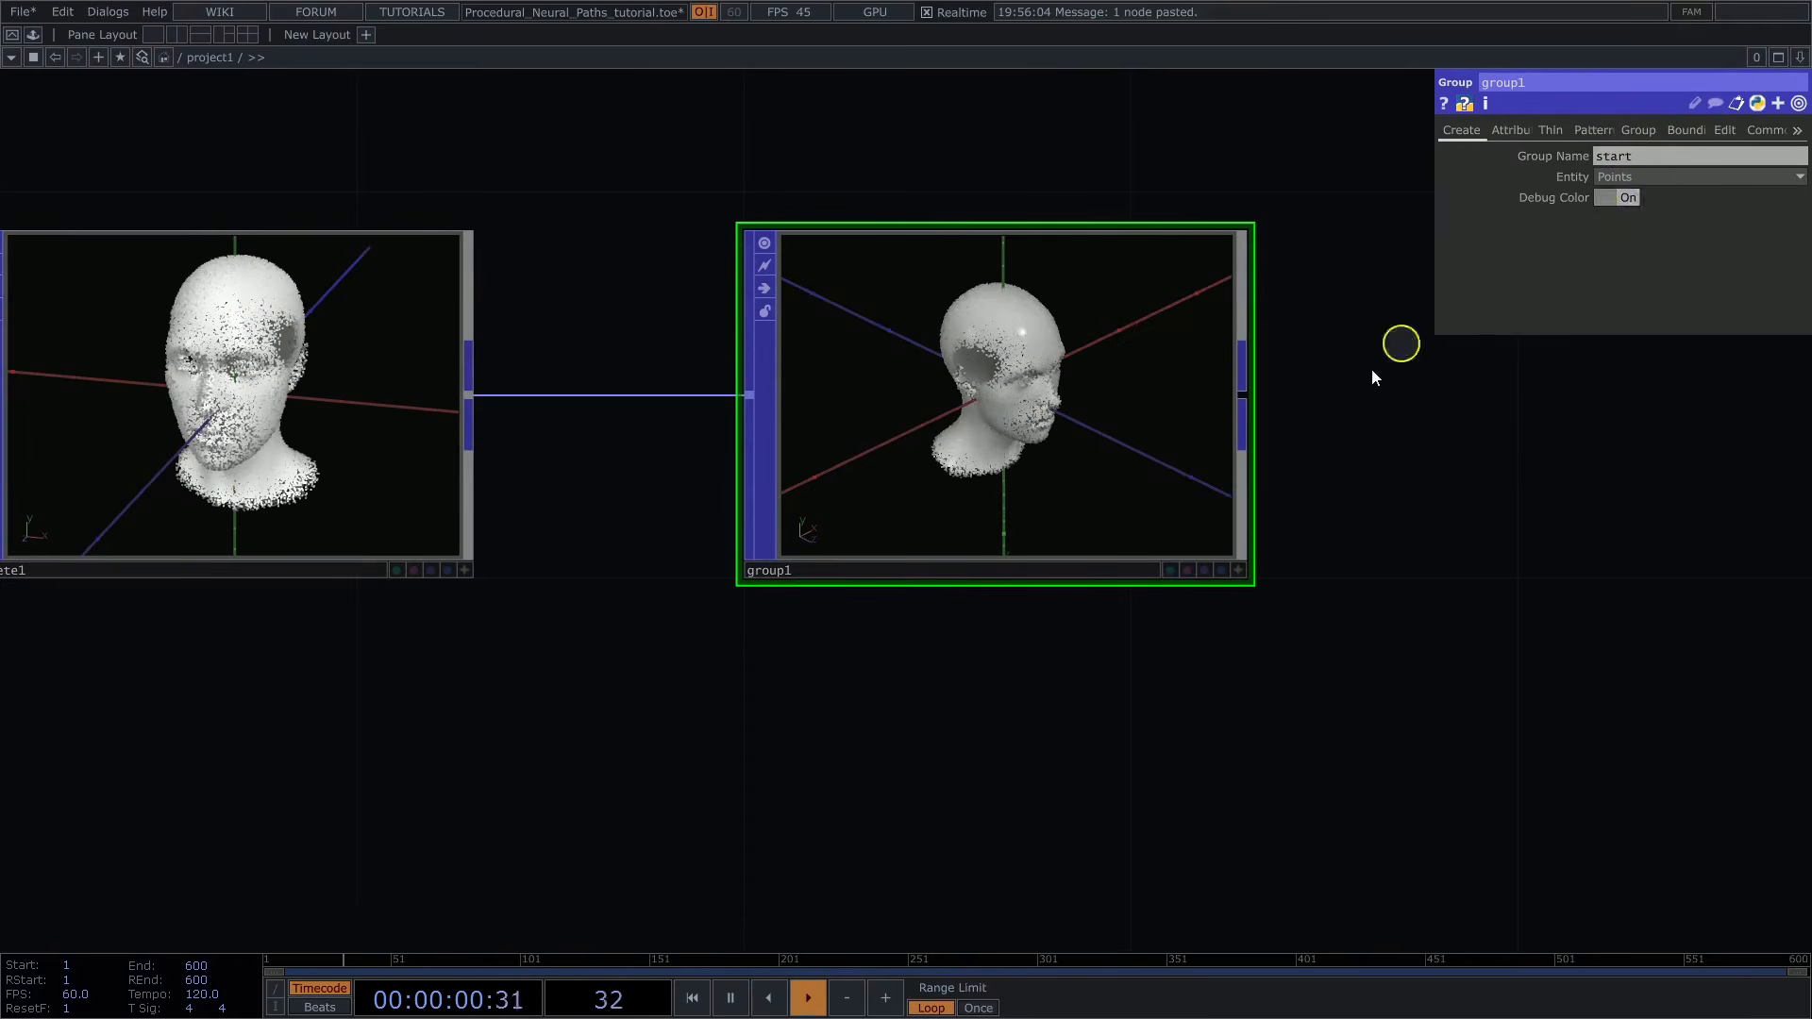
# Limit the start group to the base of the neck using attribute P(1), Function < and Value -0.45
pyautogui.scroll(4, 1048, 694)
pyautogui.moveTo(1071, 679); pyautogui.dragTo(1044, 812)
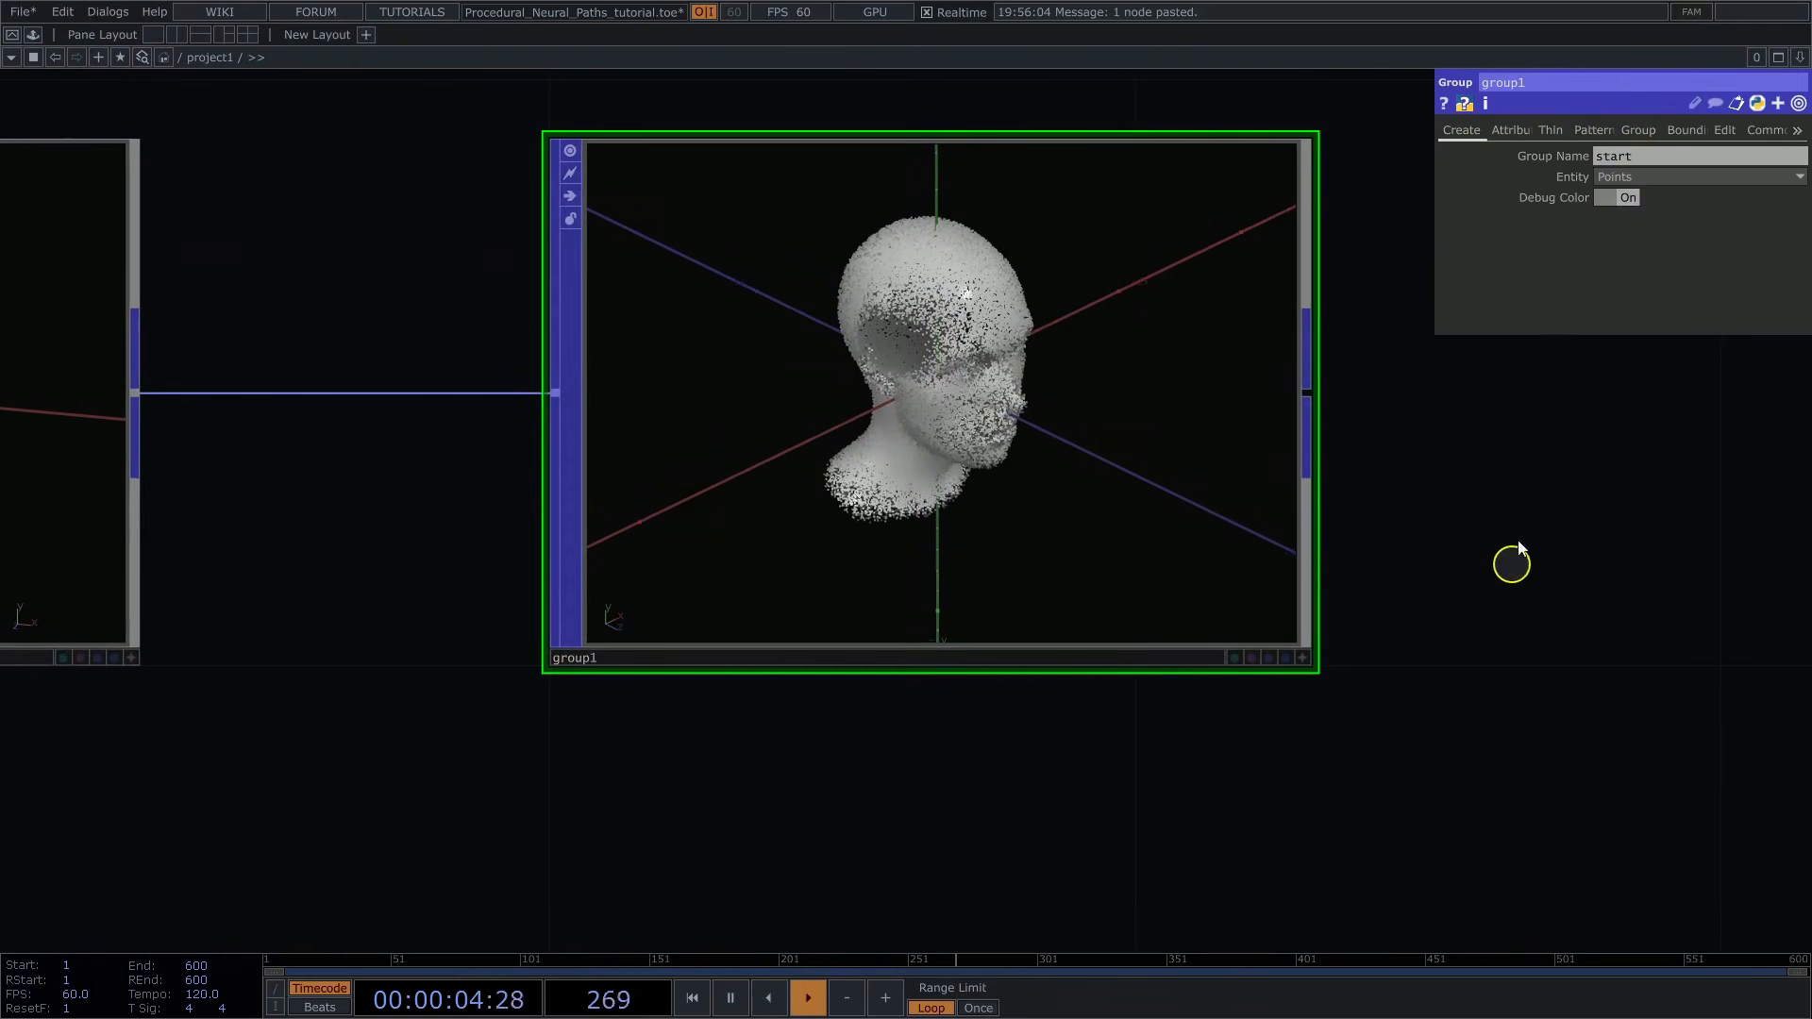
pyautogui.click(1520, 134)
pyautogui.click(1796, 197)
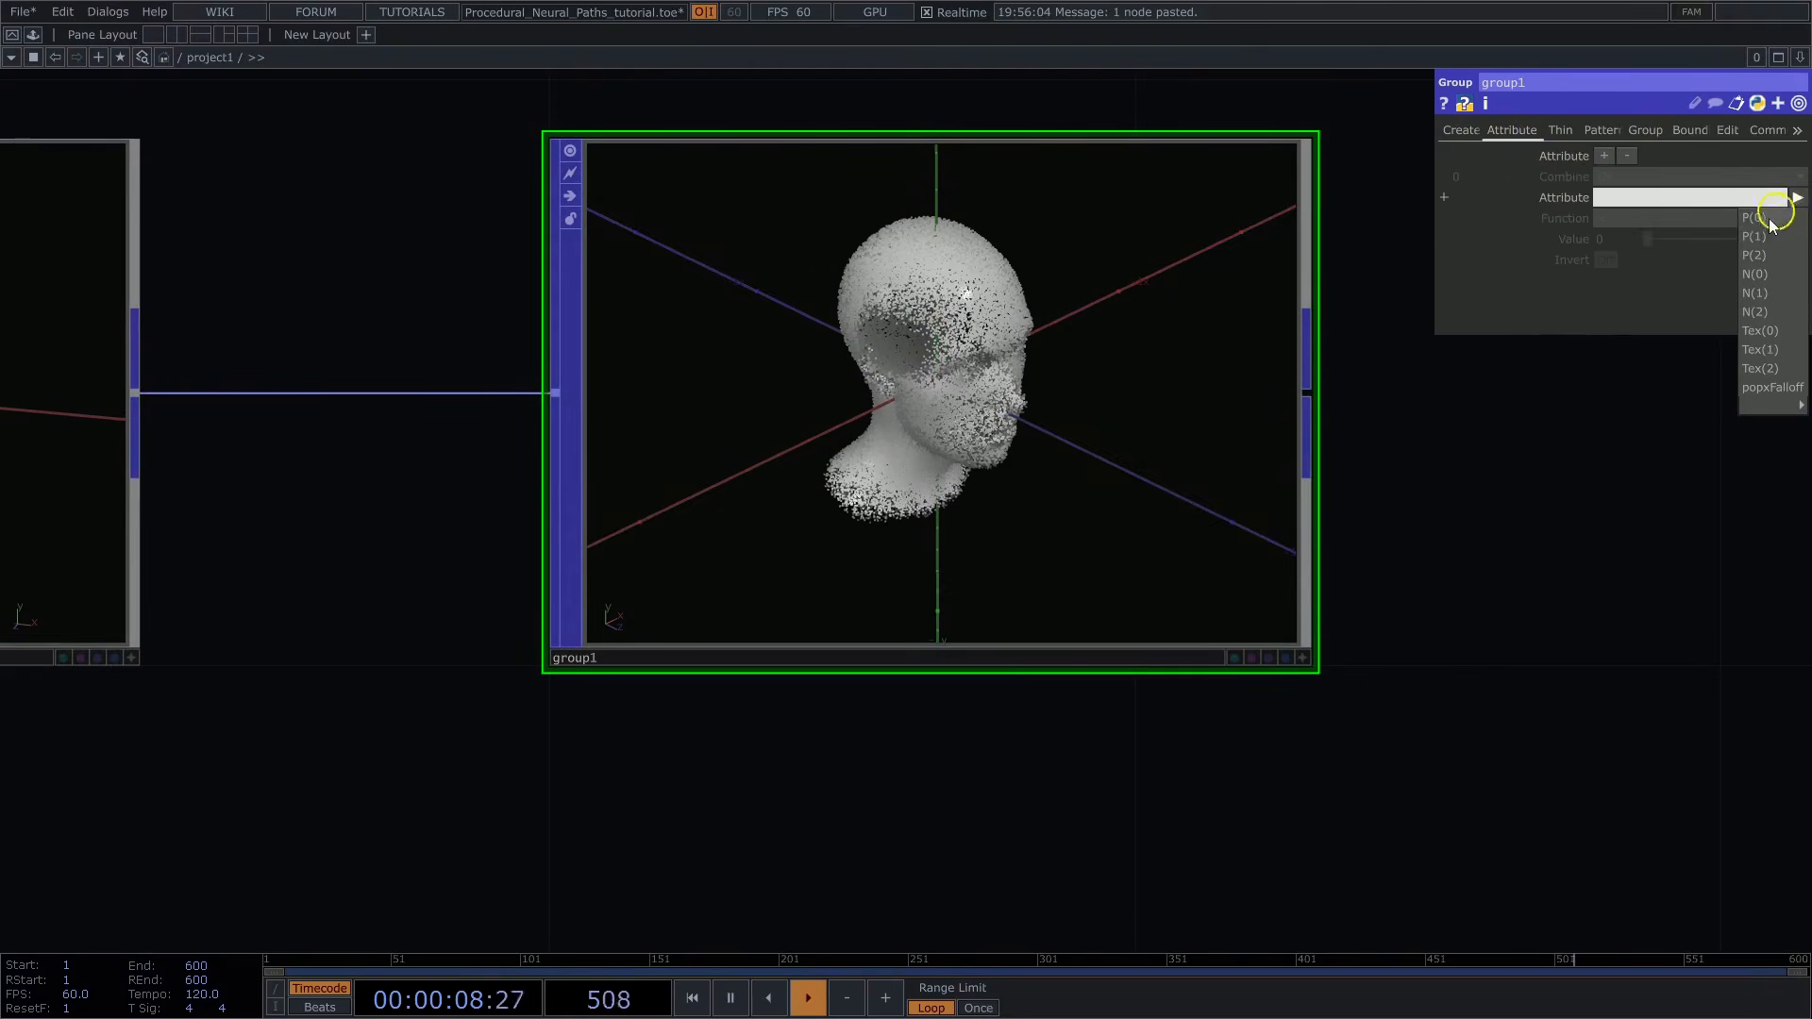
pyautogui.click(1767, 236)
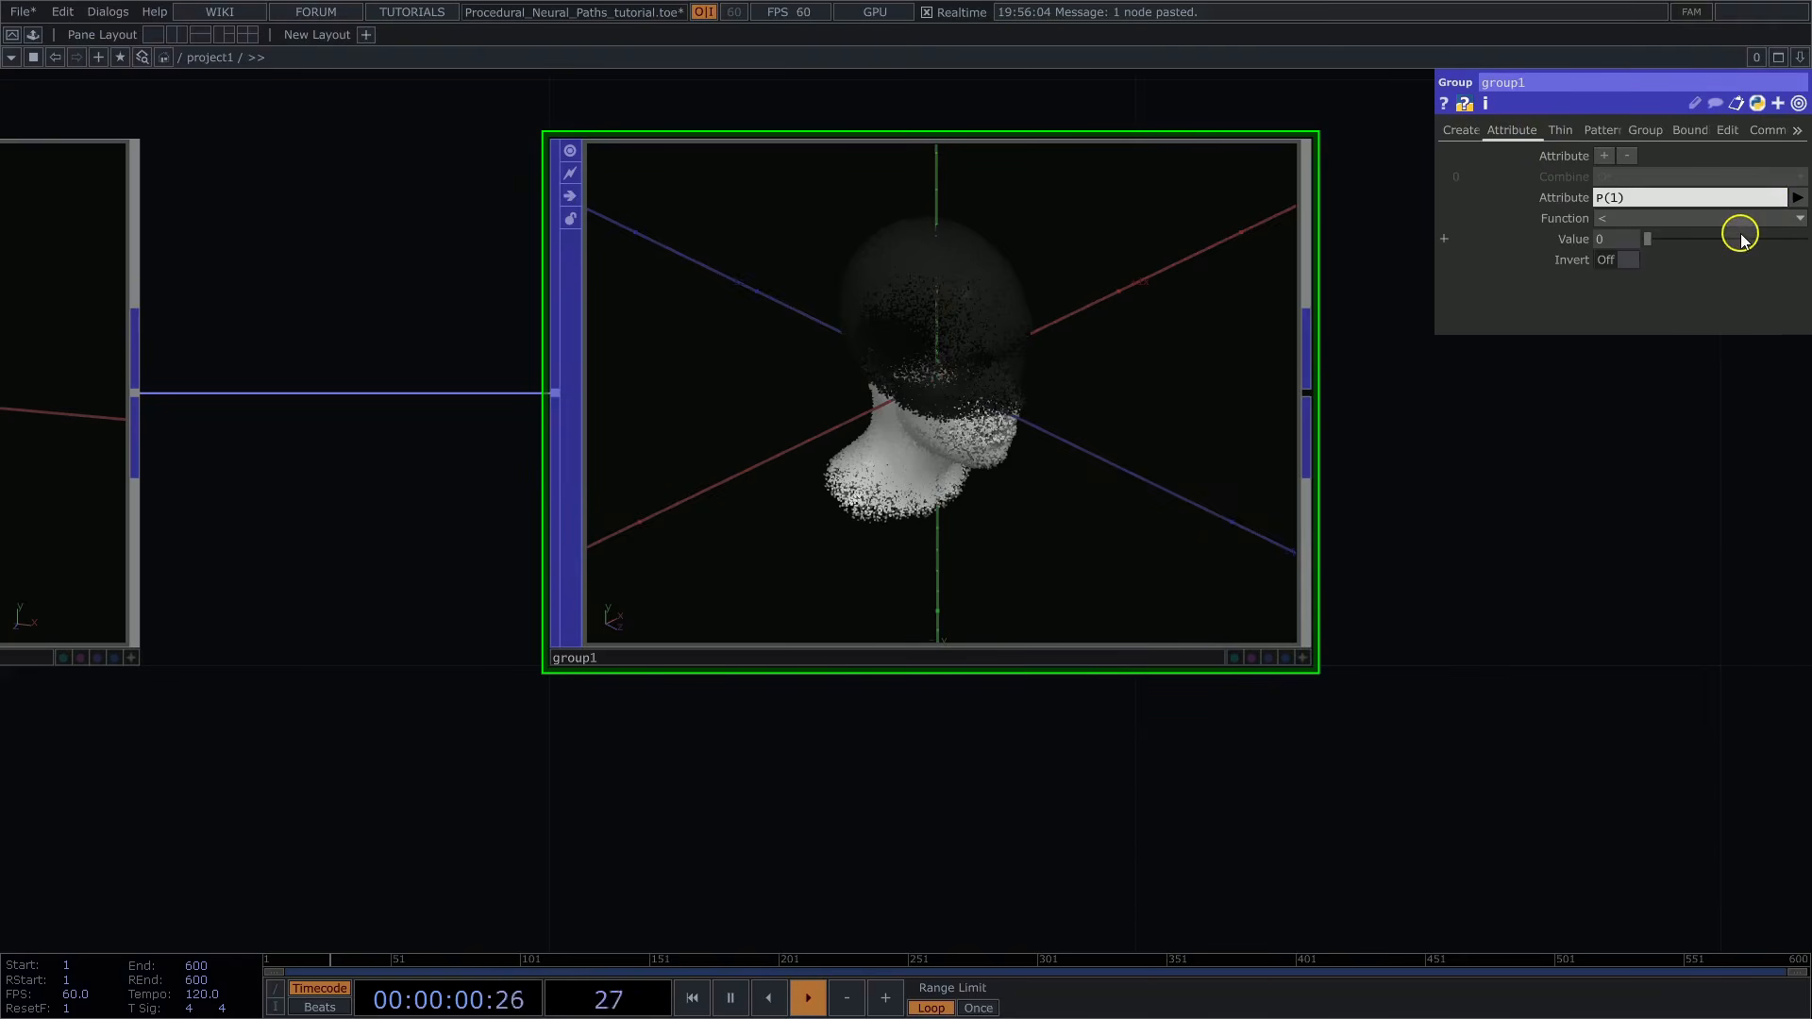
pyautogui.click(1295, 654)
pyautogui.moveTo(1161, 567); pyautogui.dragTo(1108, 498)
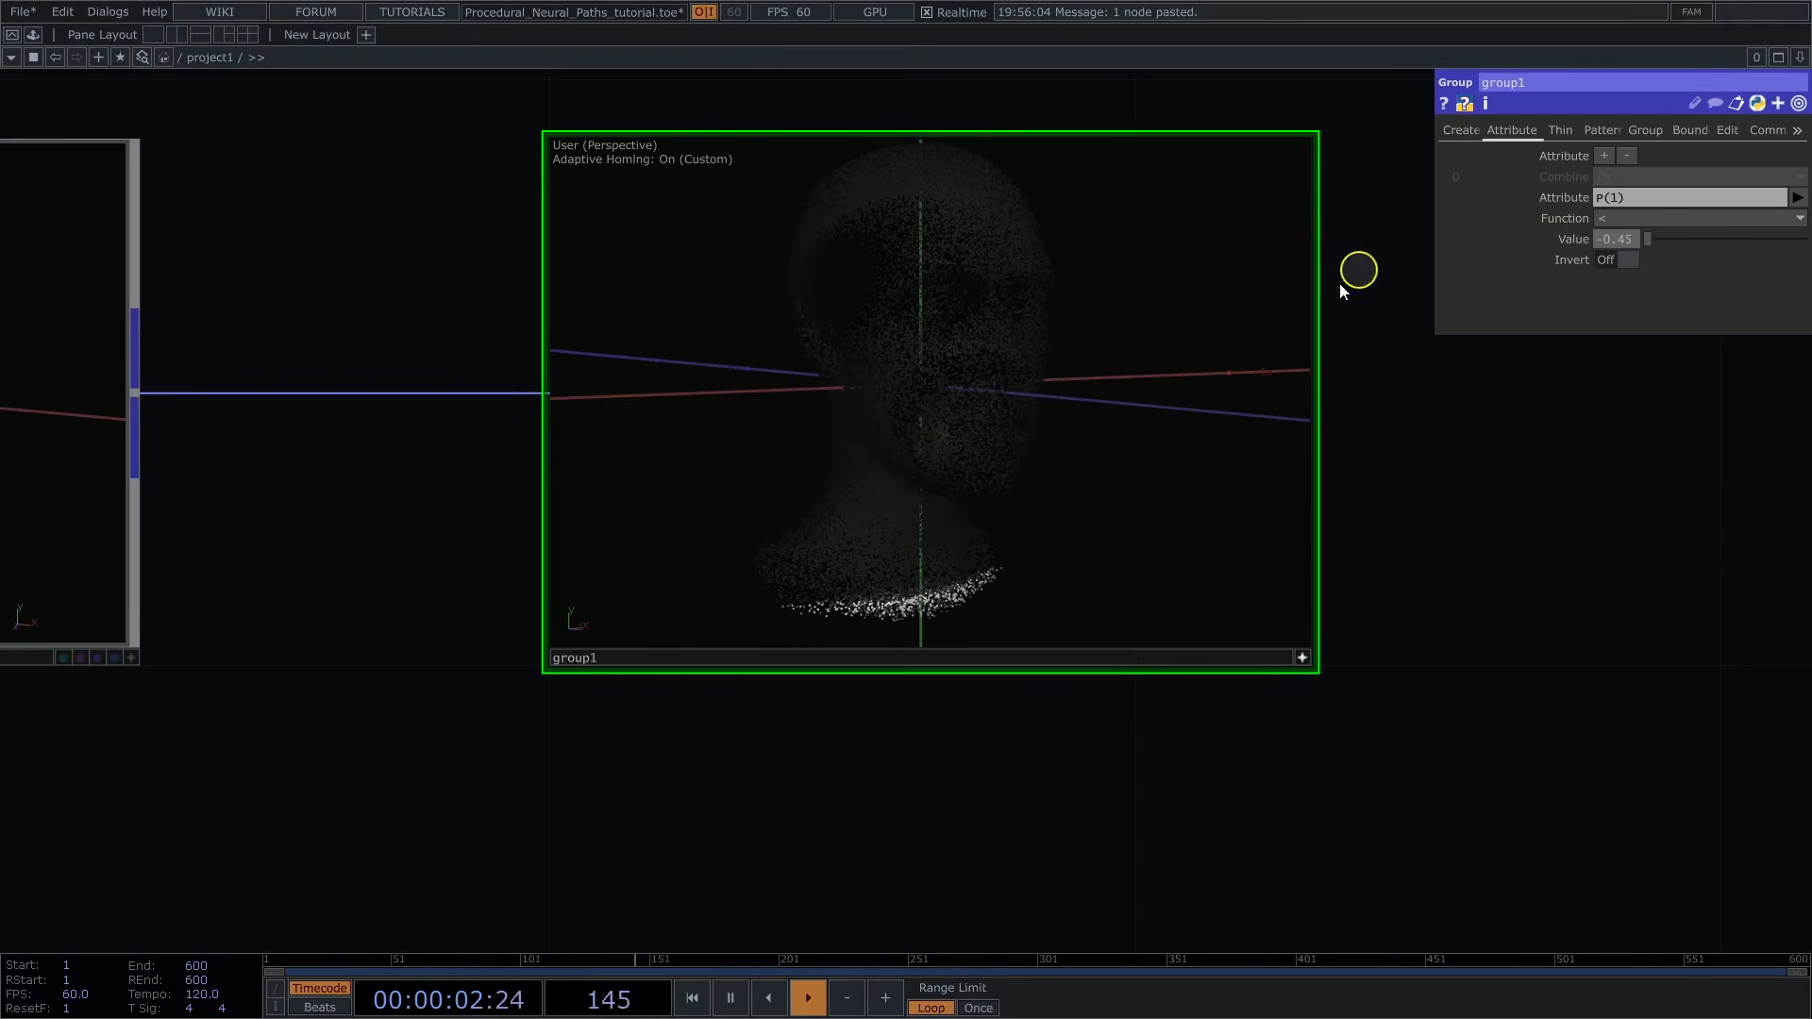
pyautogui.moveTo(1015, 469); pyautogui.dragTo(1136, 501)
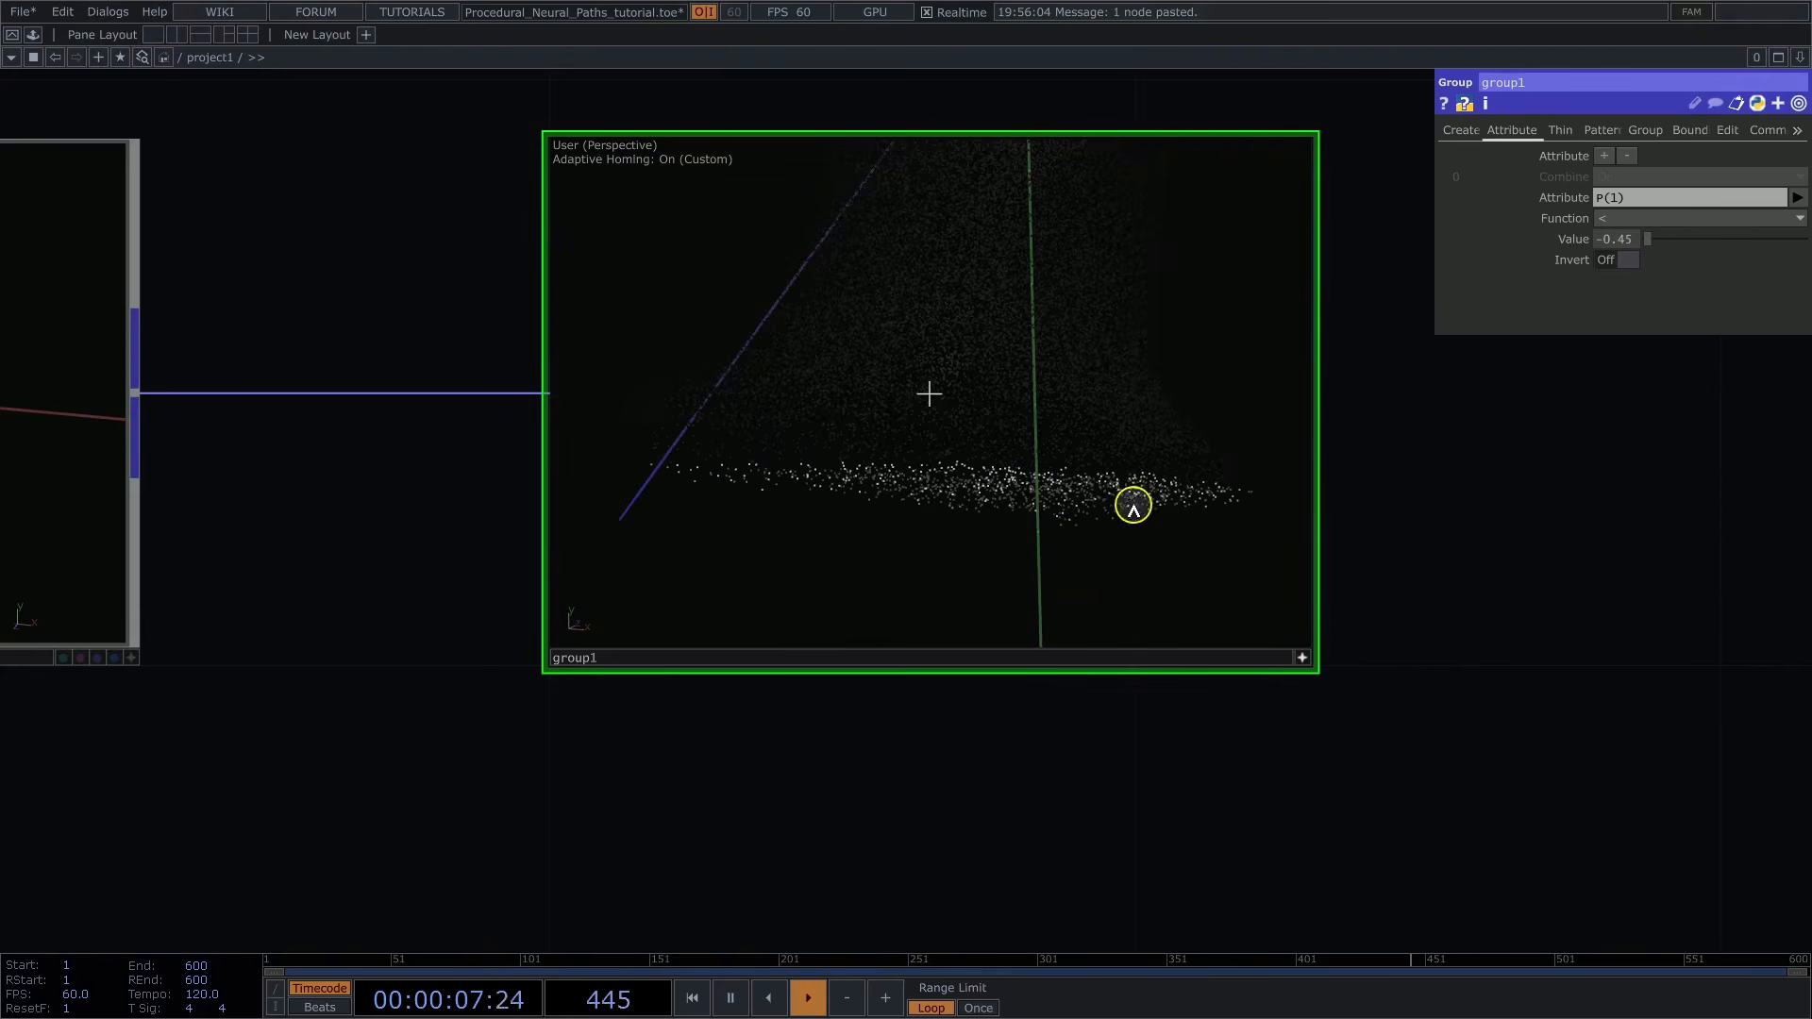
pyautogui.click(1304, 653)
# Add a second Group POP after group1 and connect group1's output to its input
pyautogui.scroll(-3, 1221, 538)
pyautogui.press('Tab')
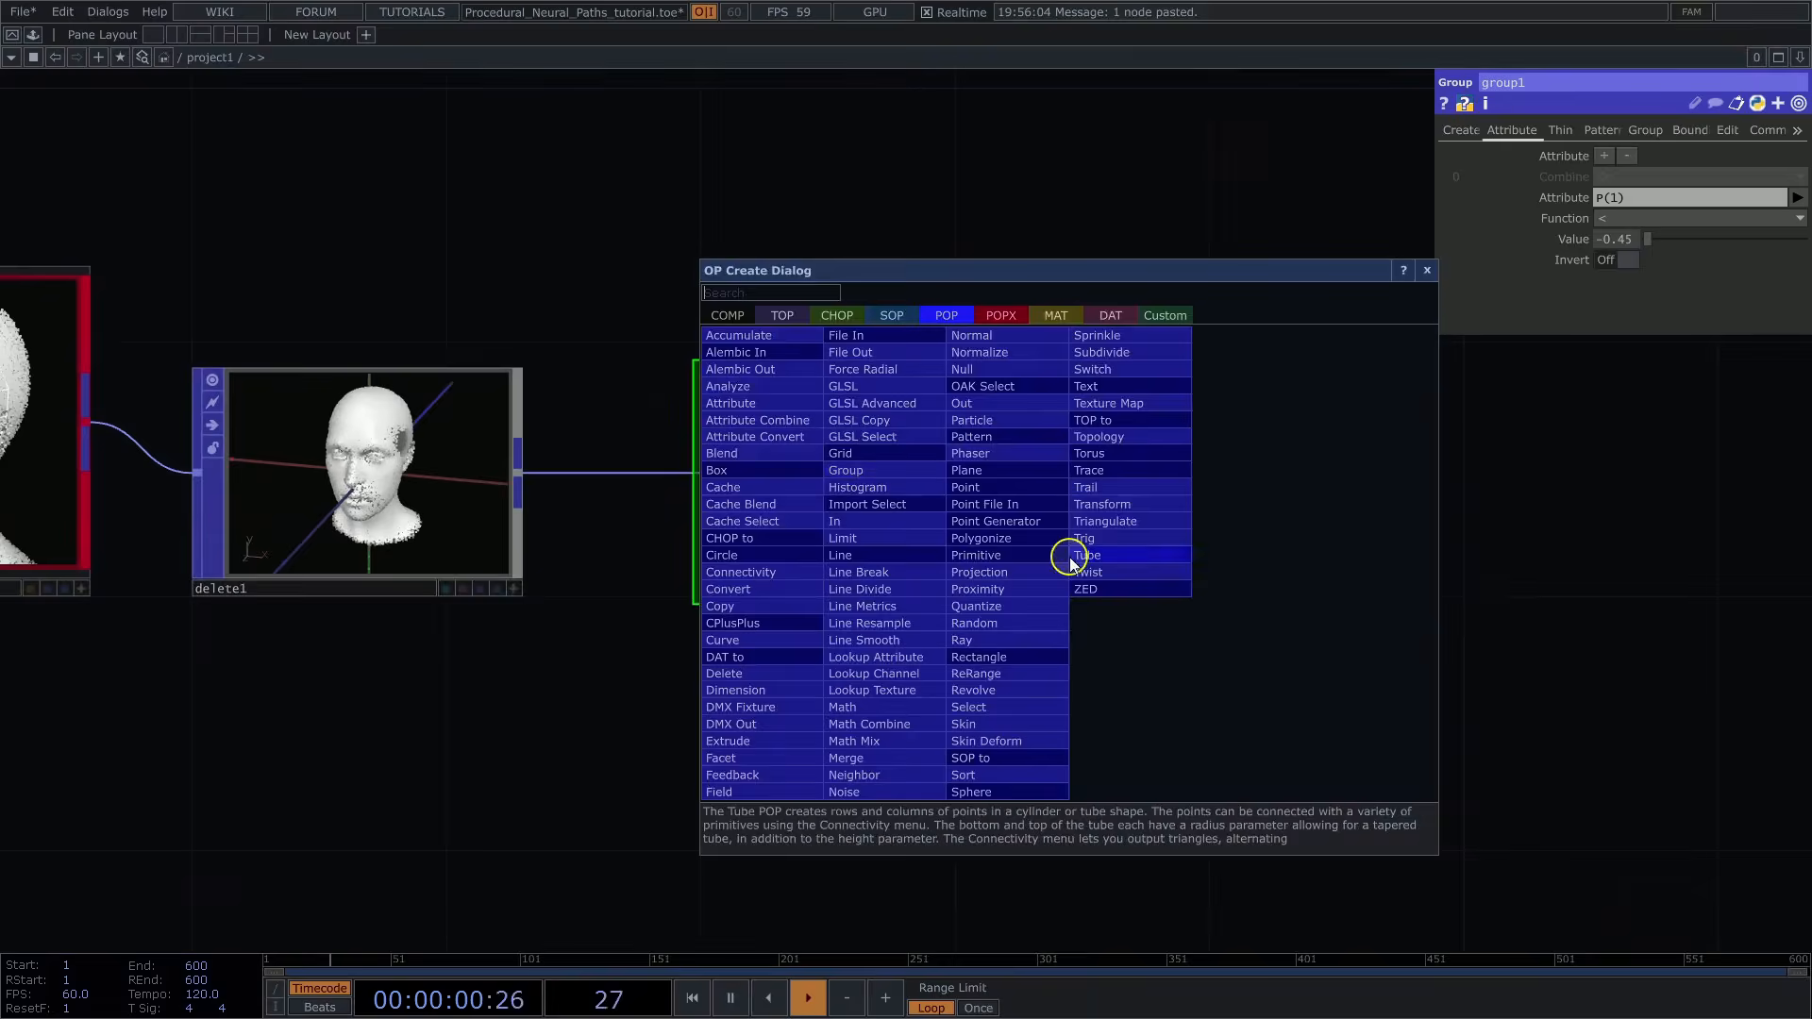
pyautogui.write('gr')
pyautogui.click(873, 475)
pyautogui.click(1363, 486)
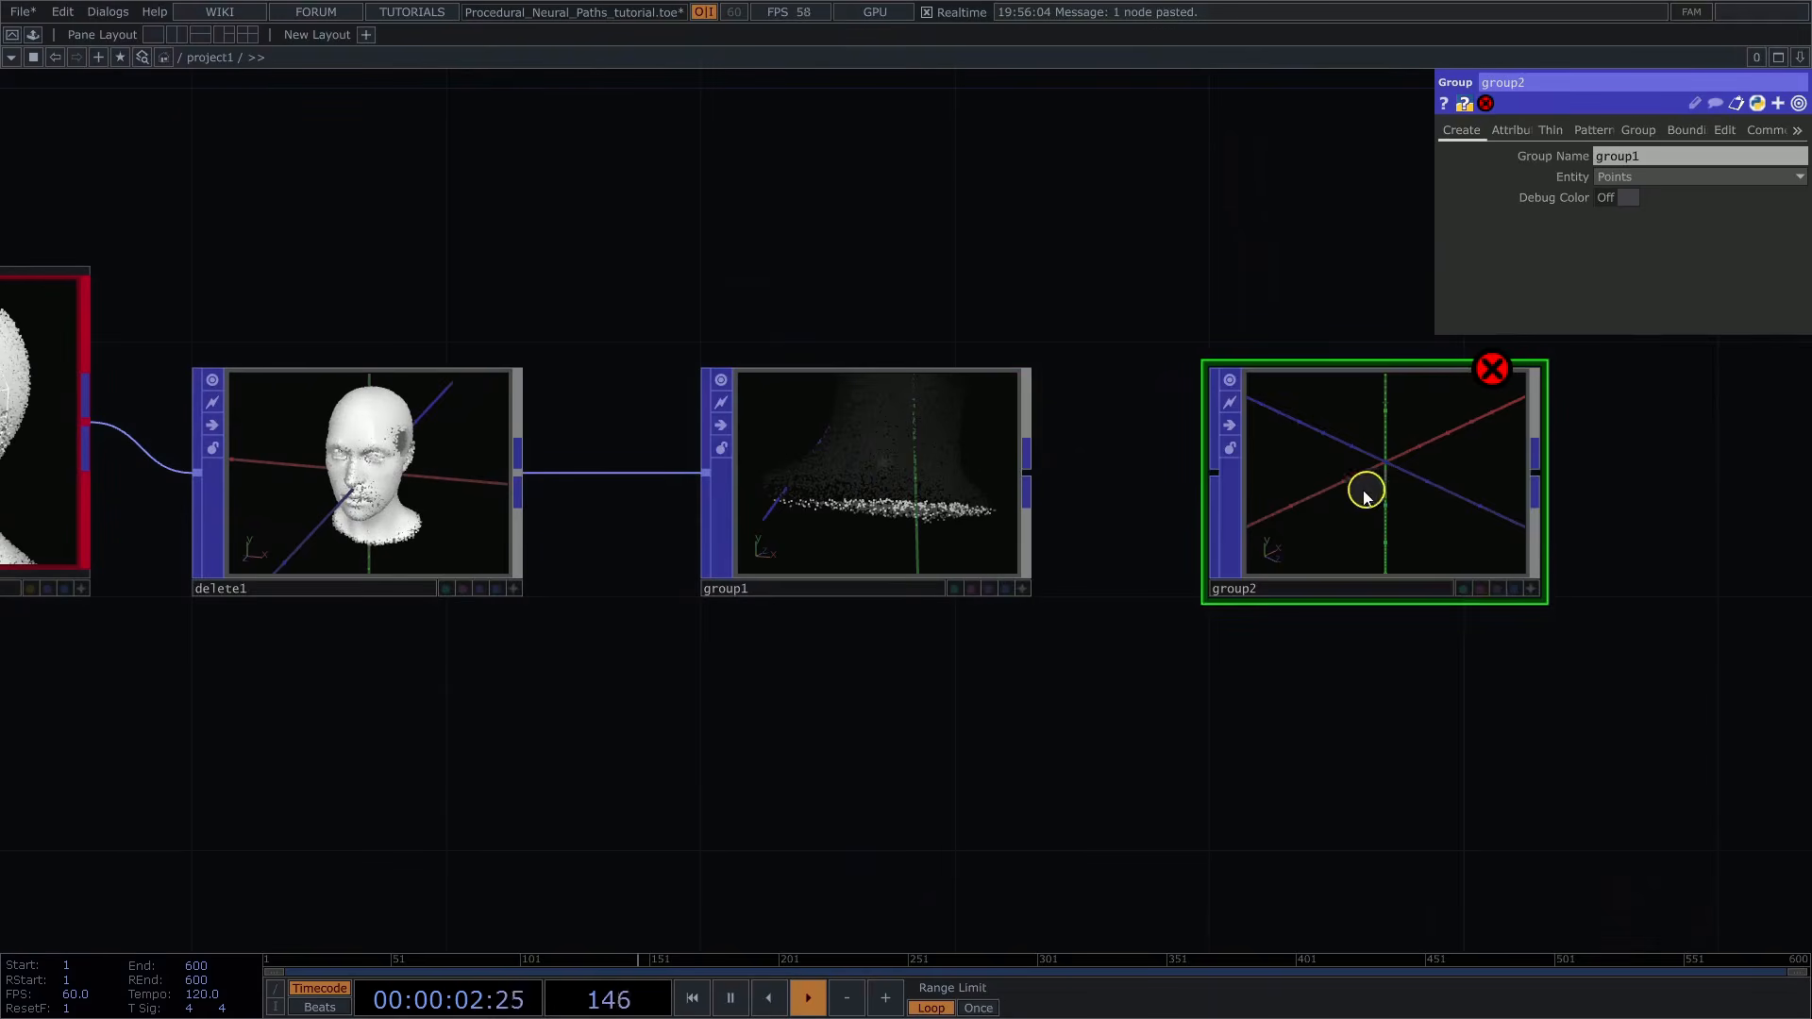
pyautogui.click(1027, 472)
pyautogui.click(1206, 476)
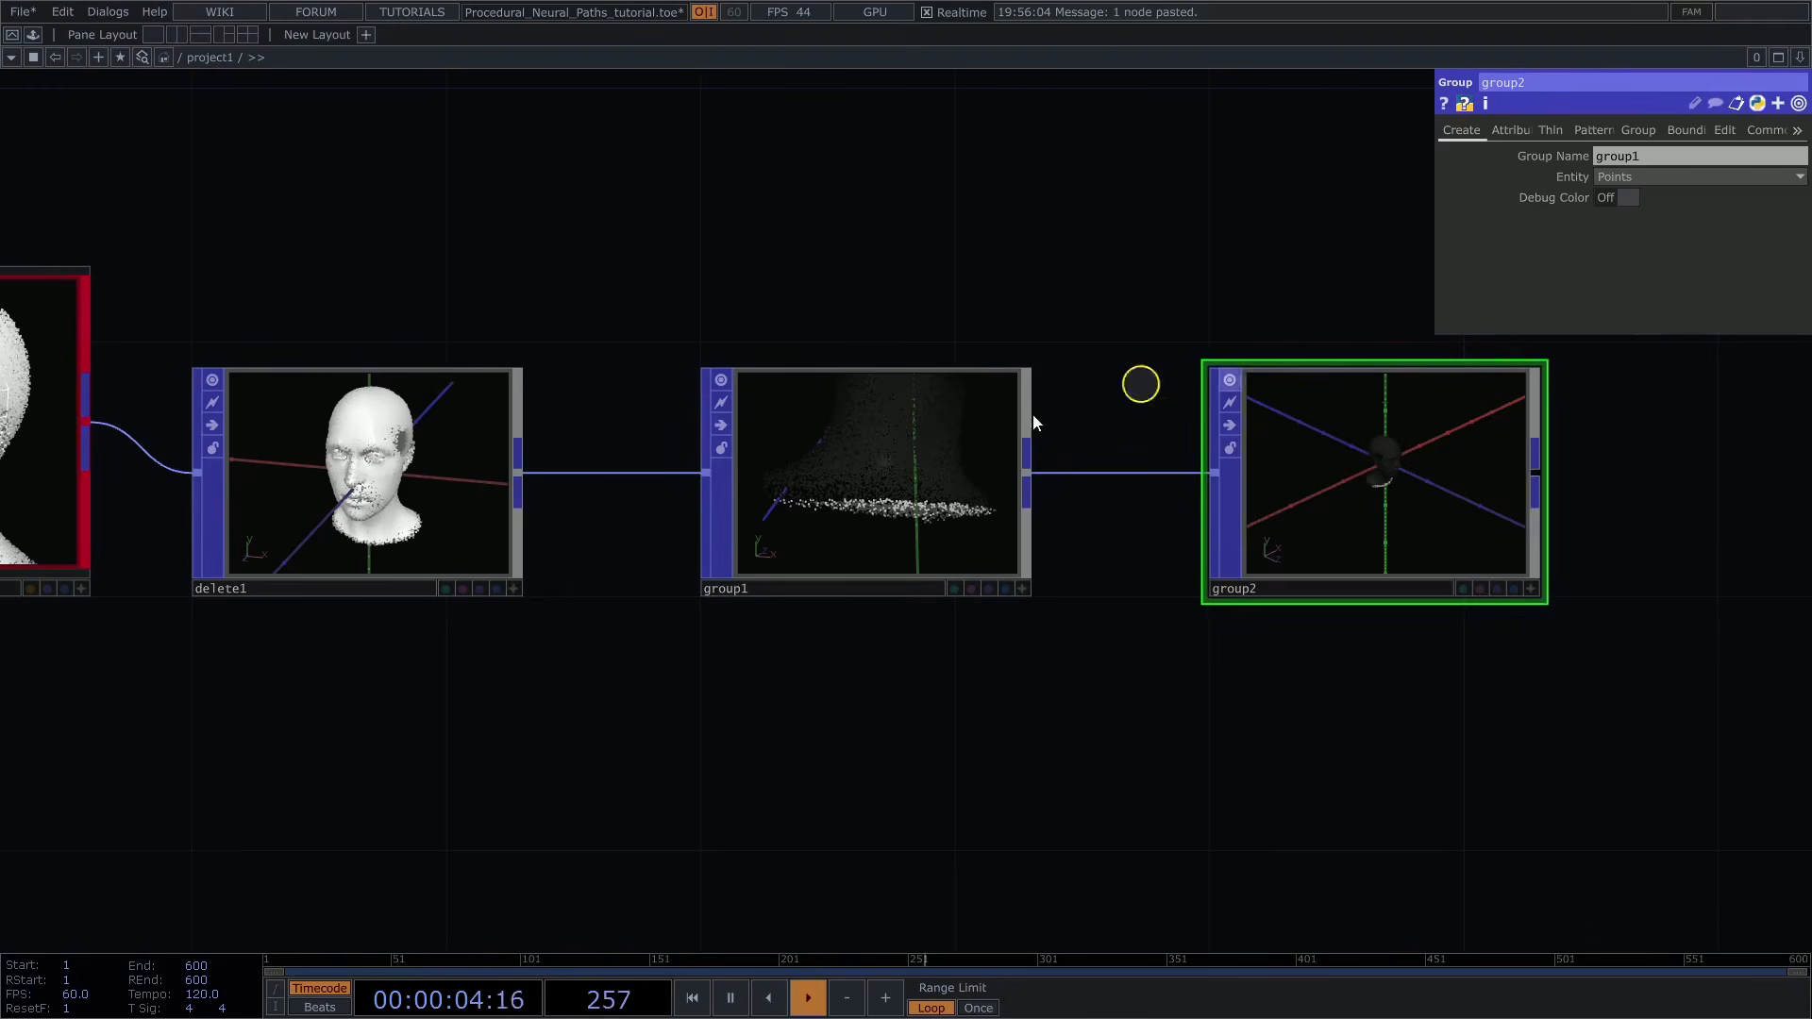
# Set the Group Name on group2 to end and turn off Debug Color on group1
pyautogui.click(1671, 158)
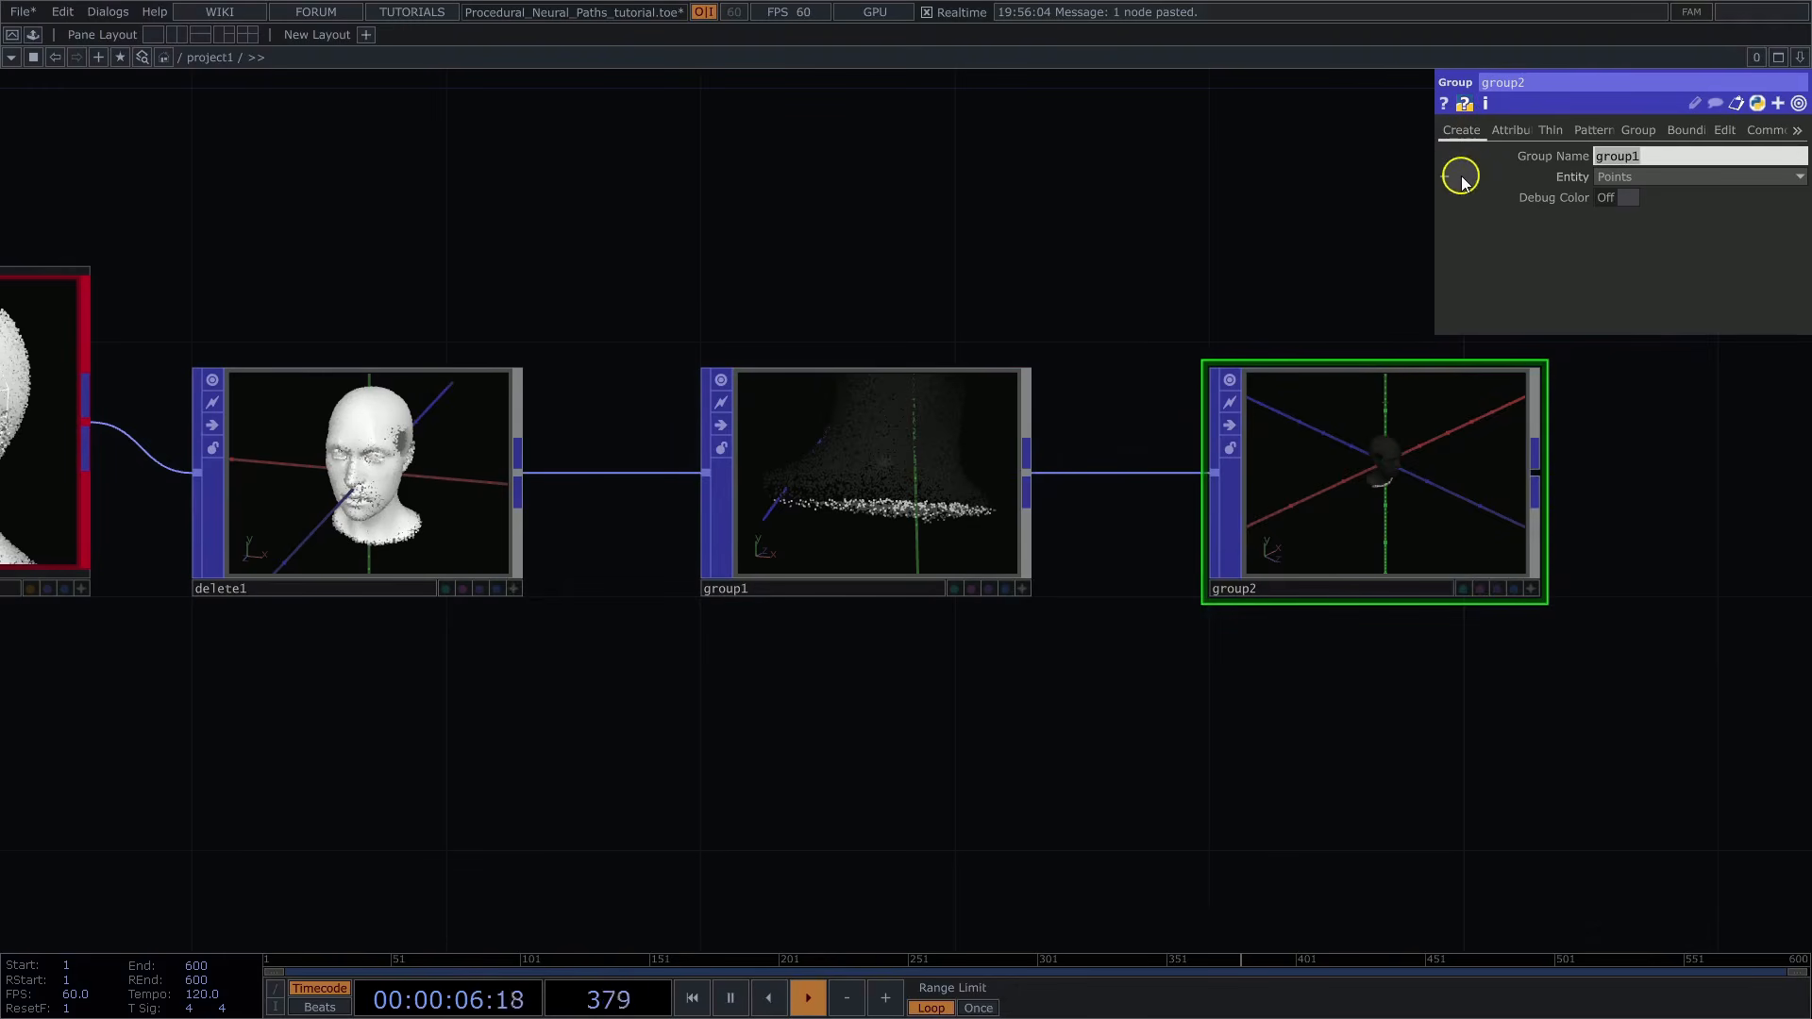
pyautogui.click(920, 376)
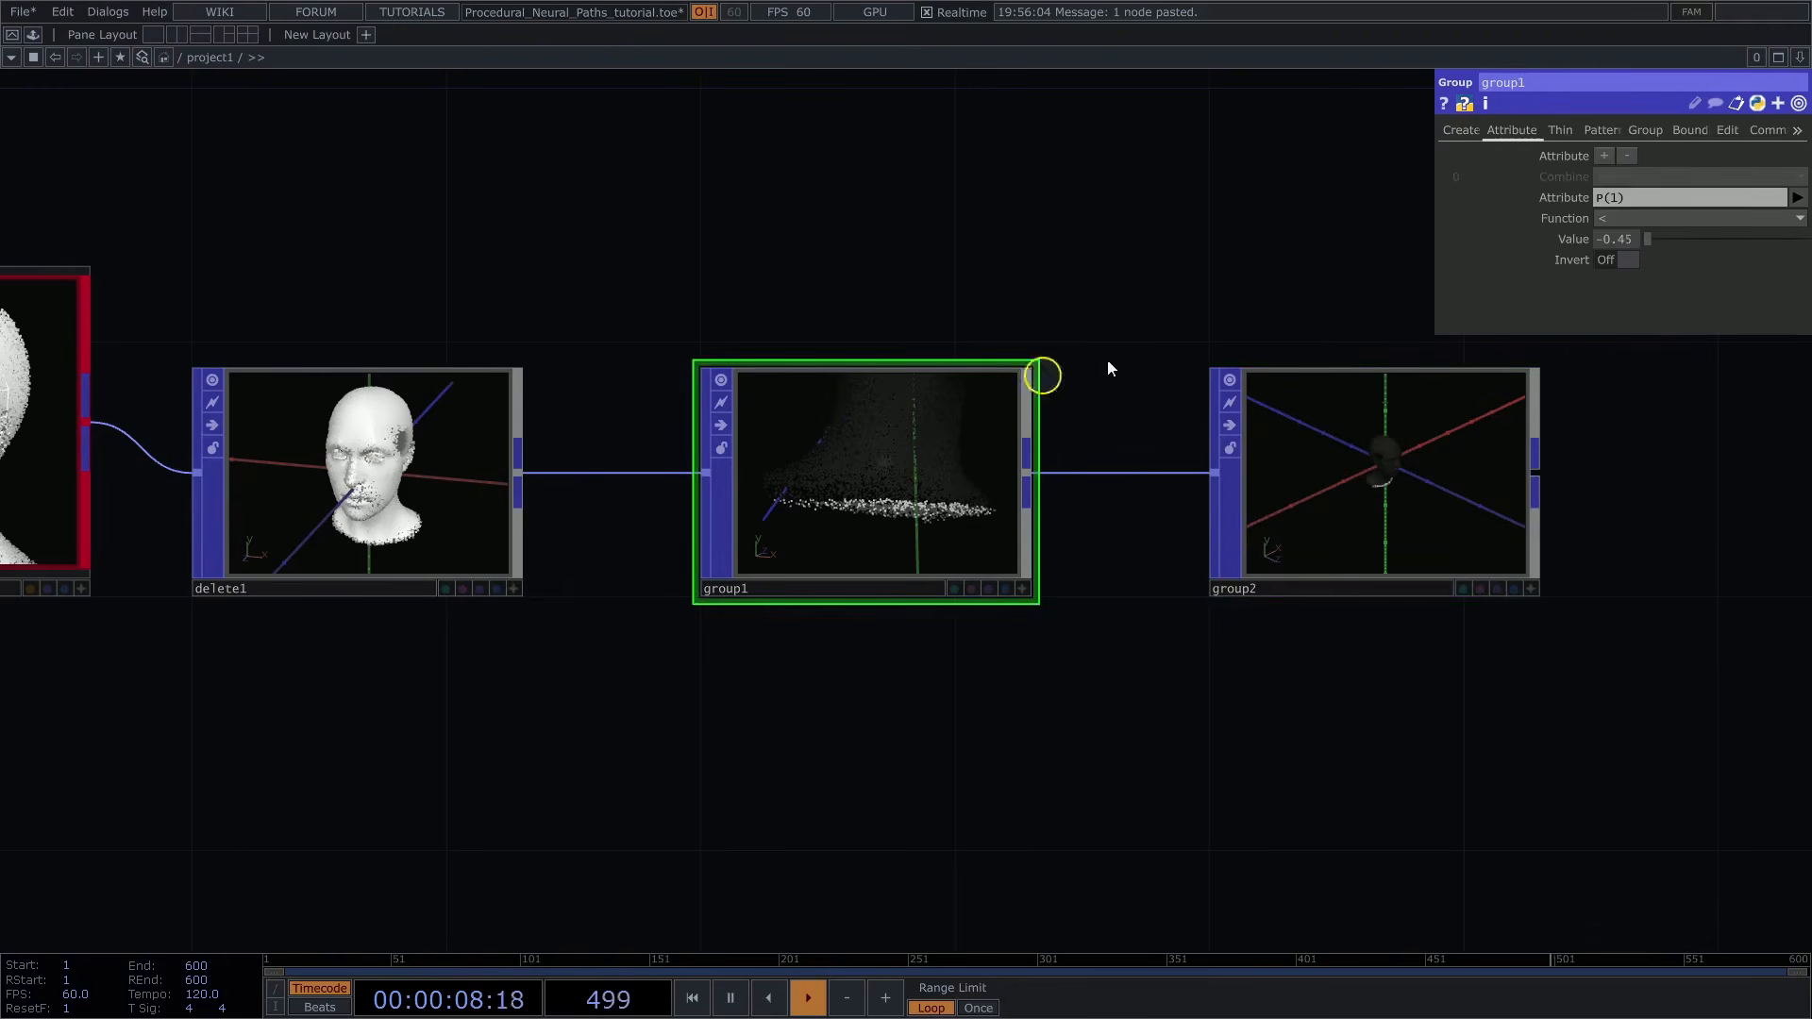
pyautogui.click(1461, 130)
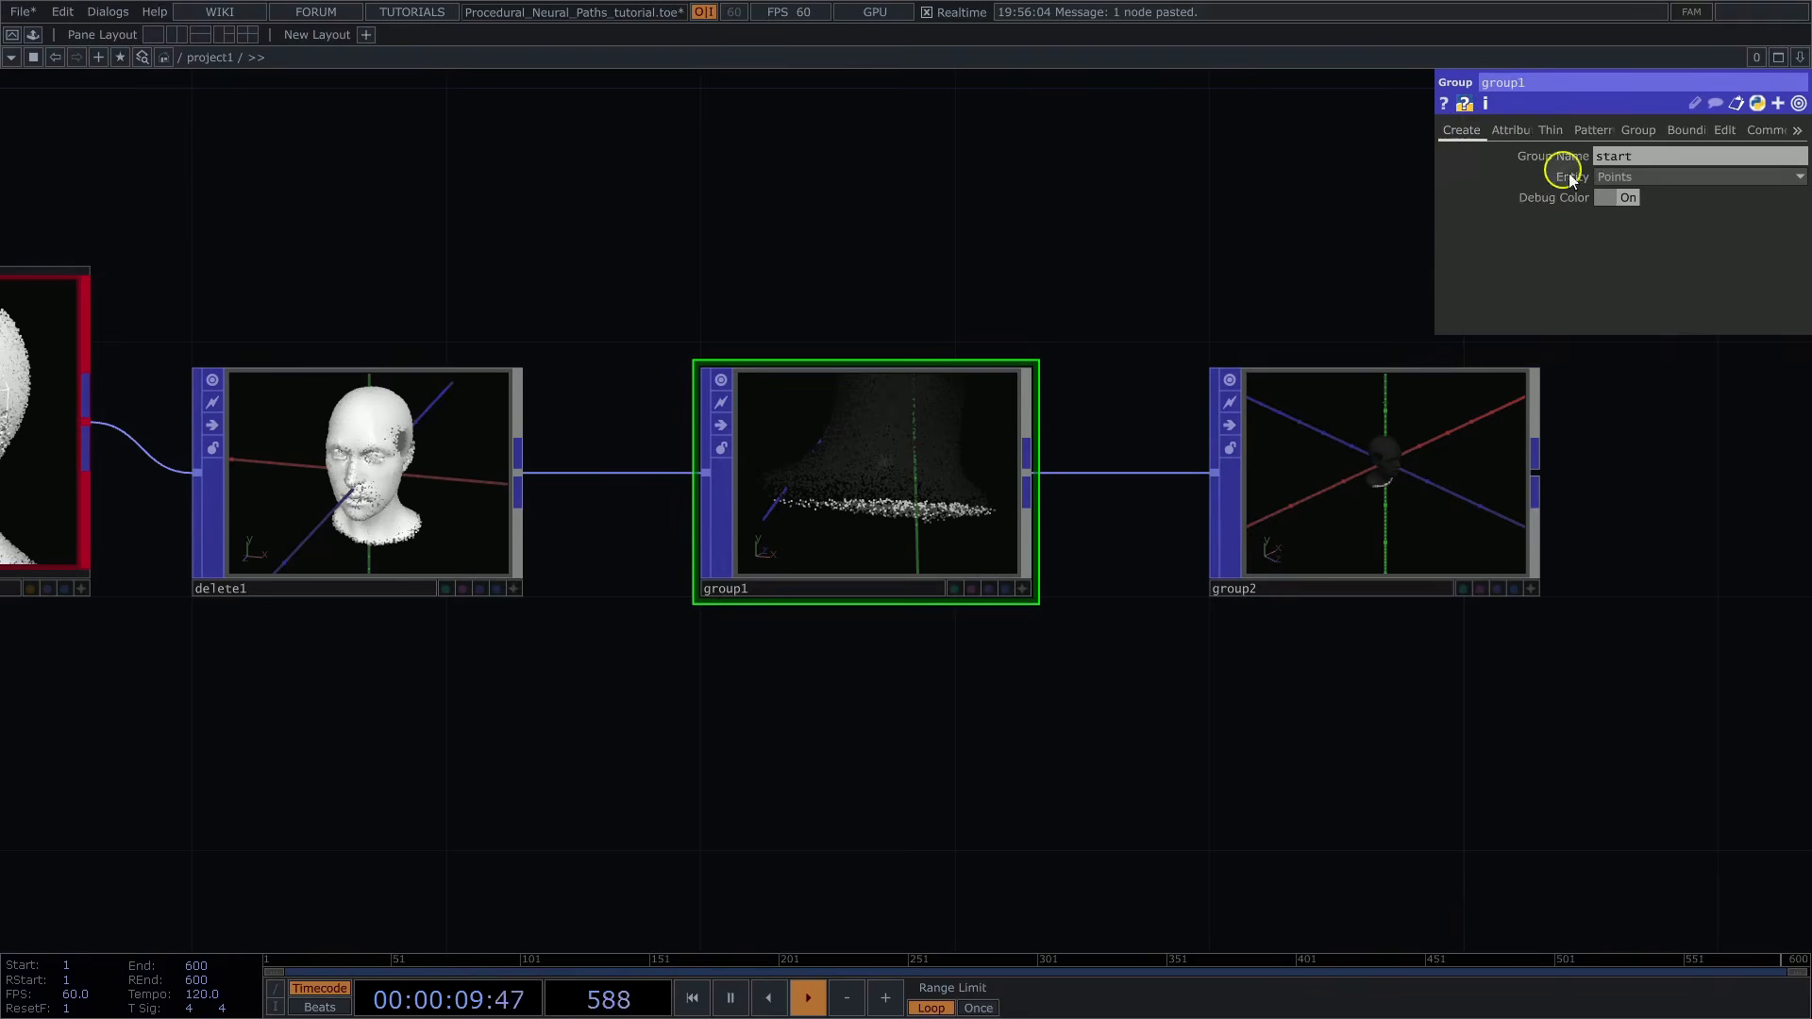
pyautogui.click(1624, 198)
pyautogui.click(1513, 367)
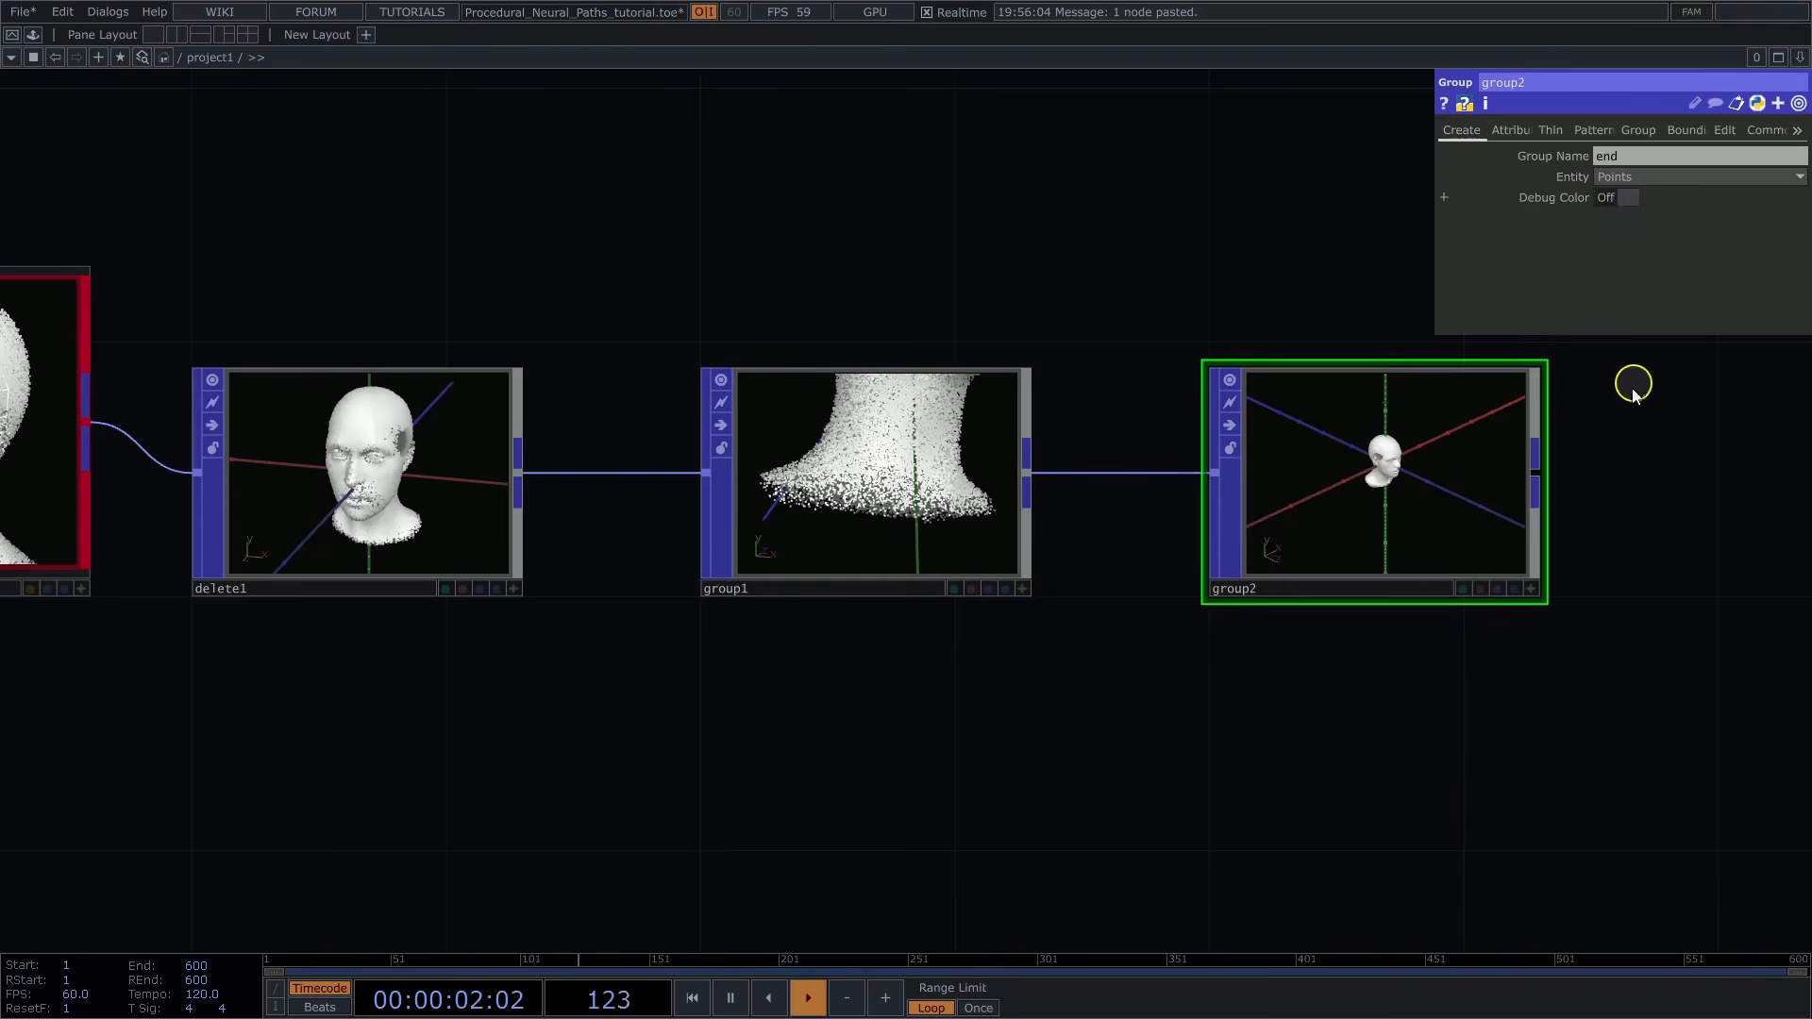
# Turn on Debug Color for group2 and enable its thinning with a Thin Step of 2
pyautogui.scroll(3, 1218, 269)
pyautogui.moveTo(1177, 189); pyautogui.dragTo(753, 149)
pyautogui.click(1548, 132)
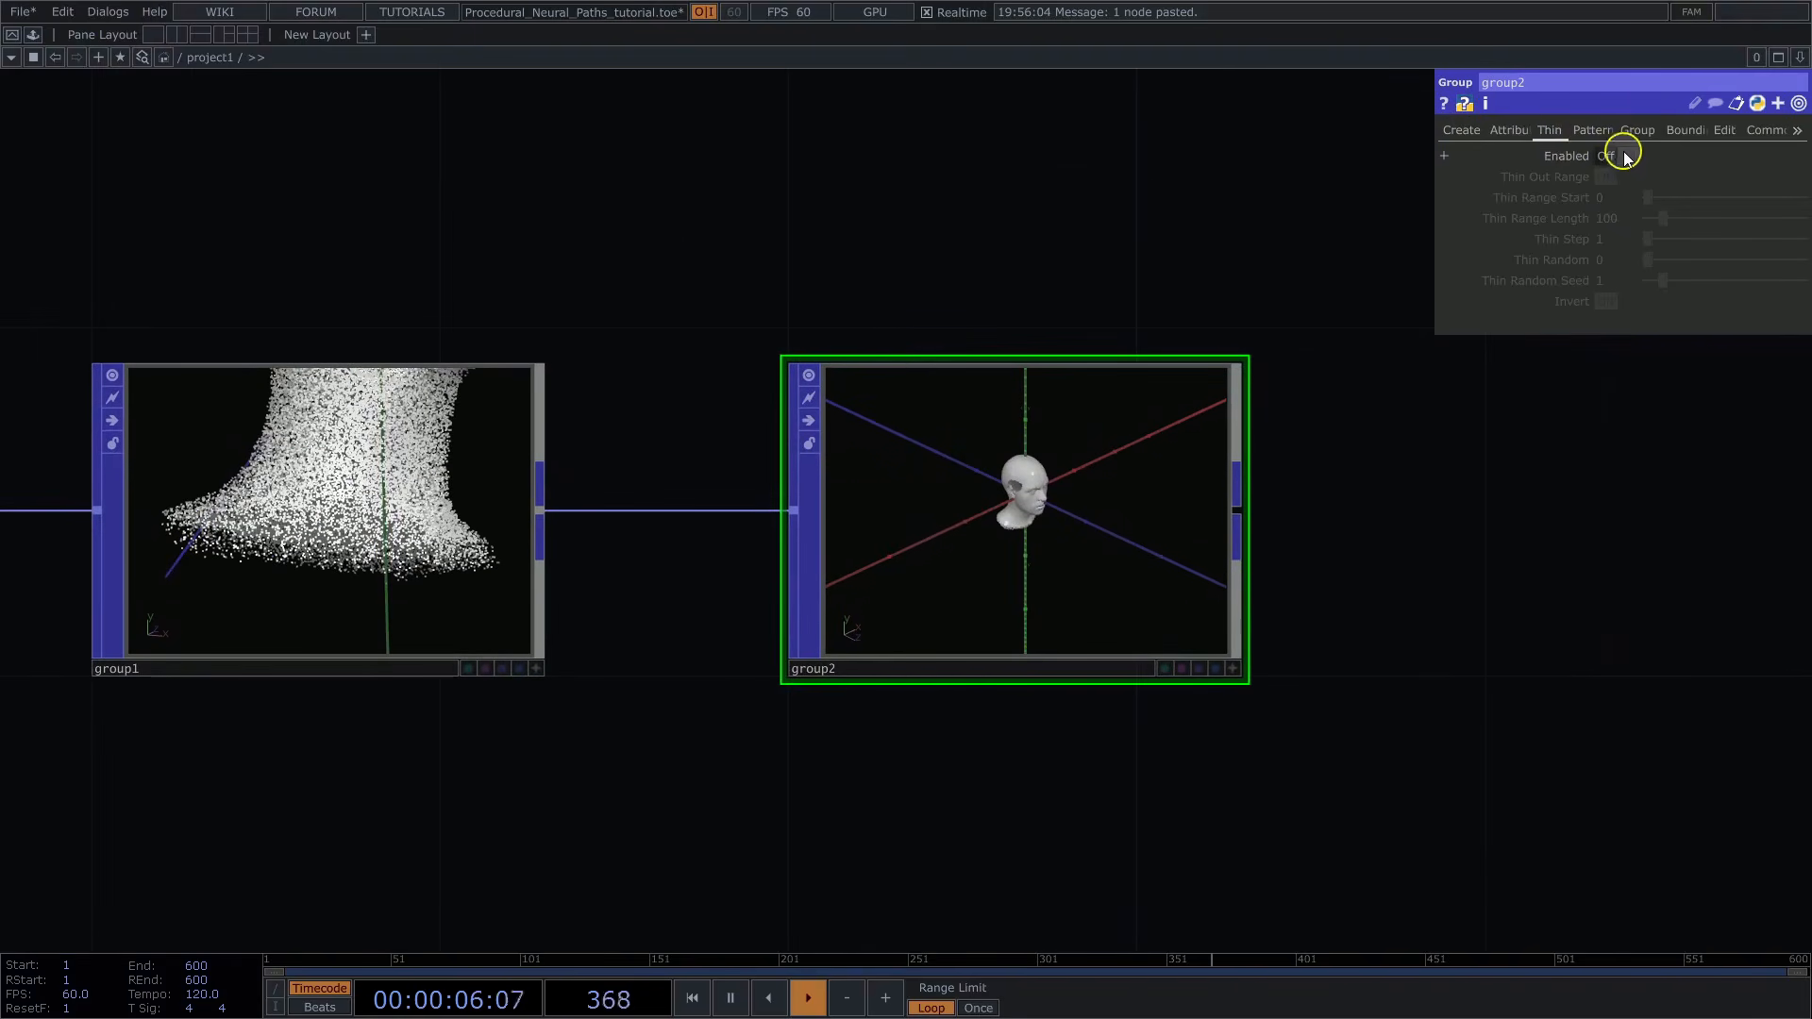
pyautogui.click(1630, 156)
pyautogui.click(1232, 668)
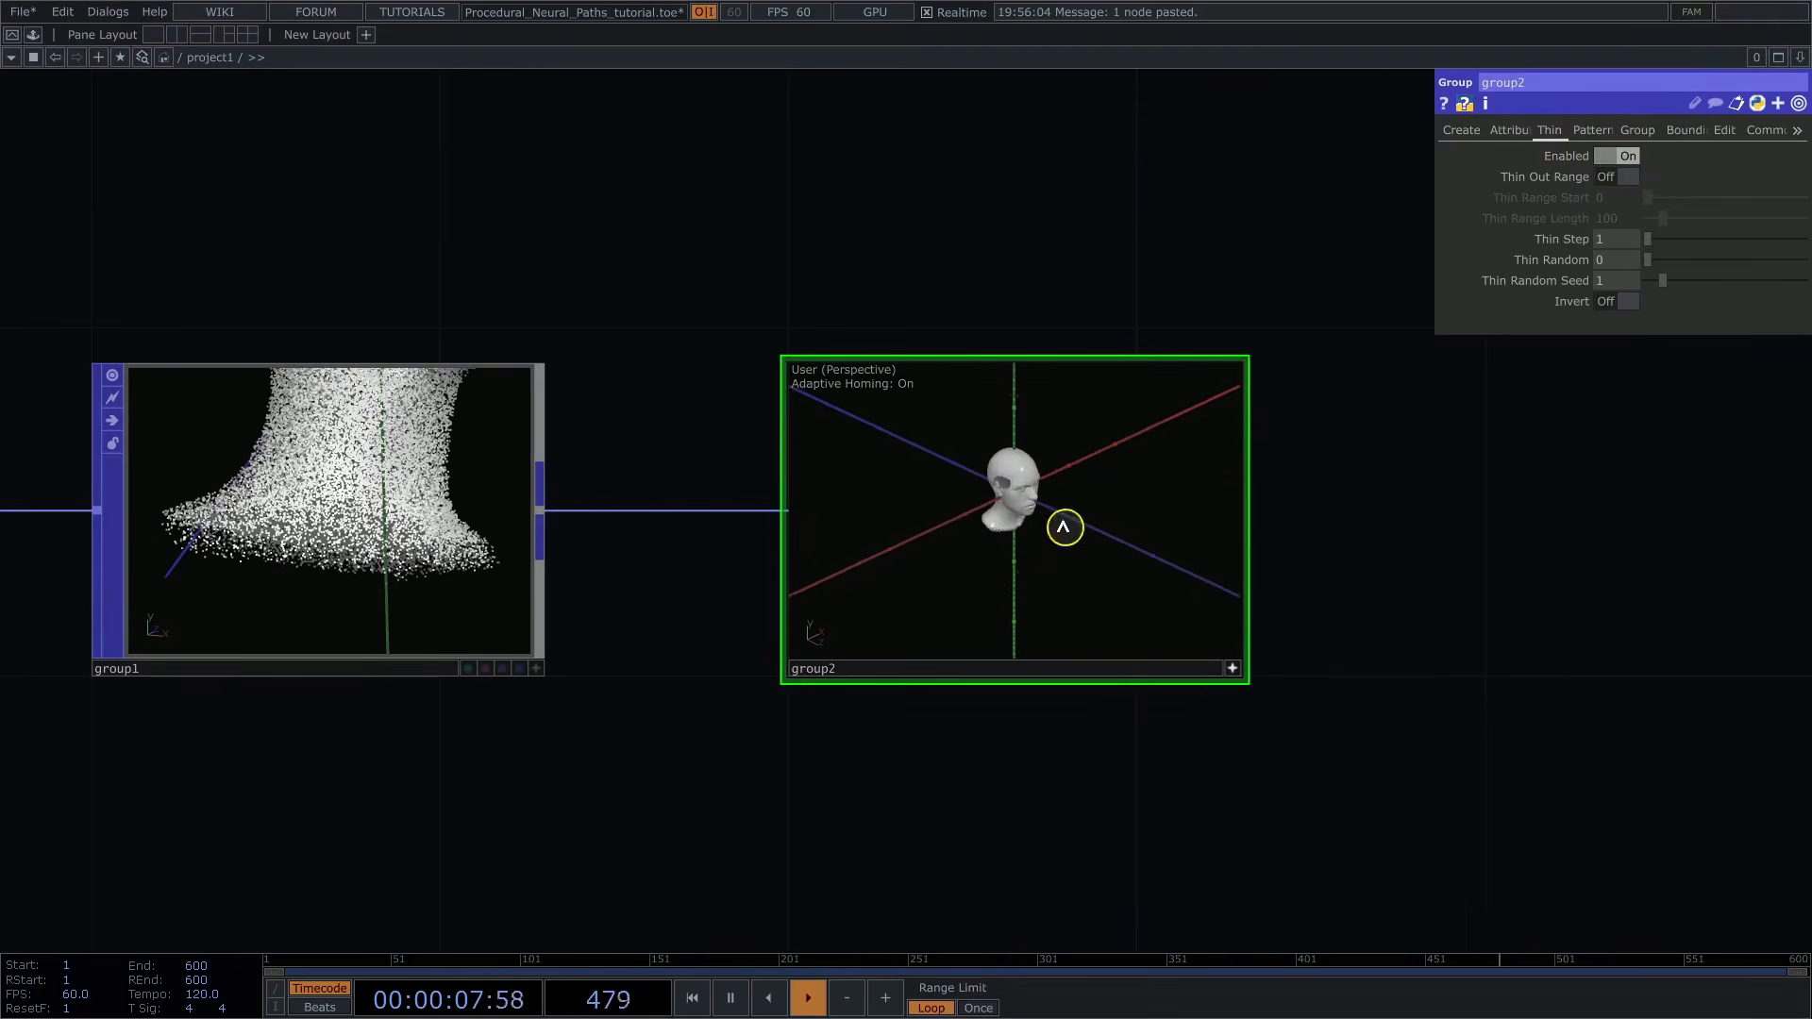
pyautogui.scroll(3, 1027, 485)
pyautogui.moveTo(1027, 484); pyautogui.dragTo(1000, 443)
pyautogui.scroll(2, 986, 748)
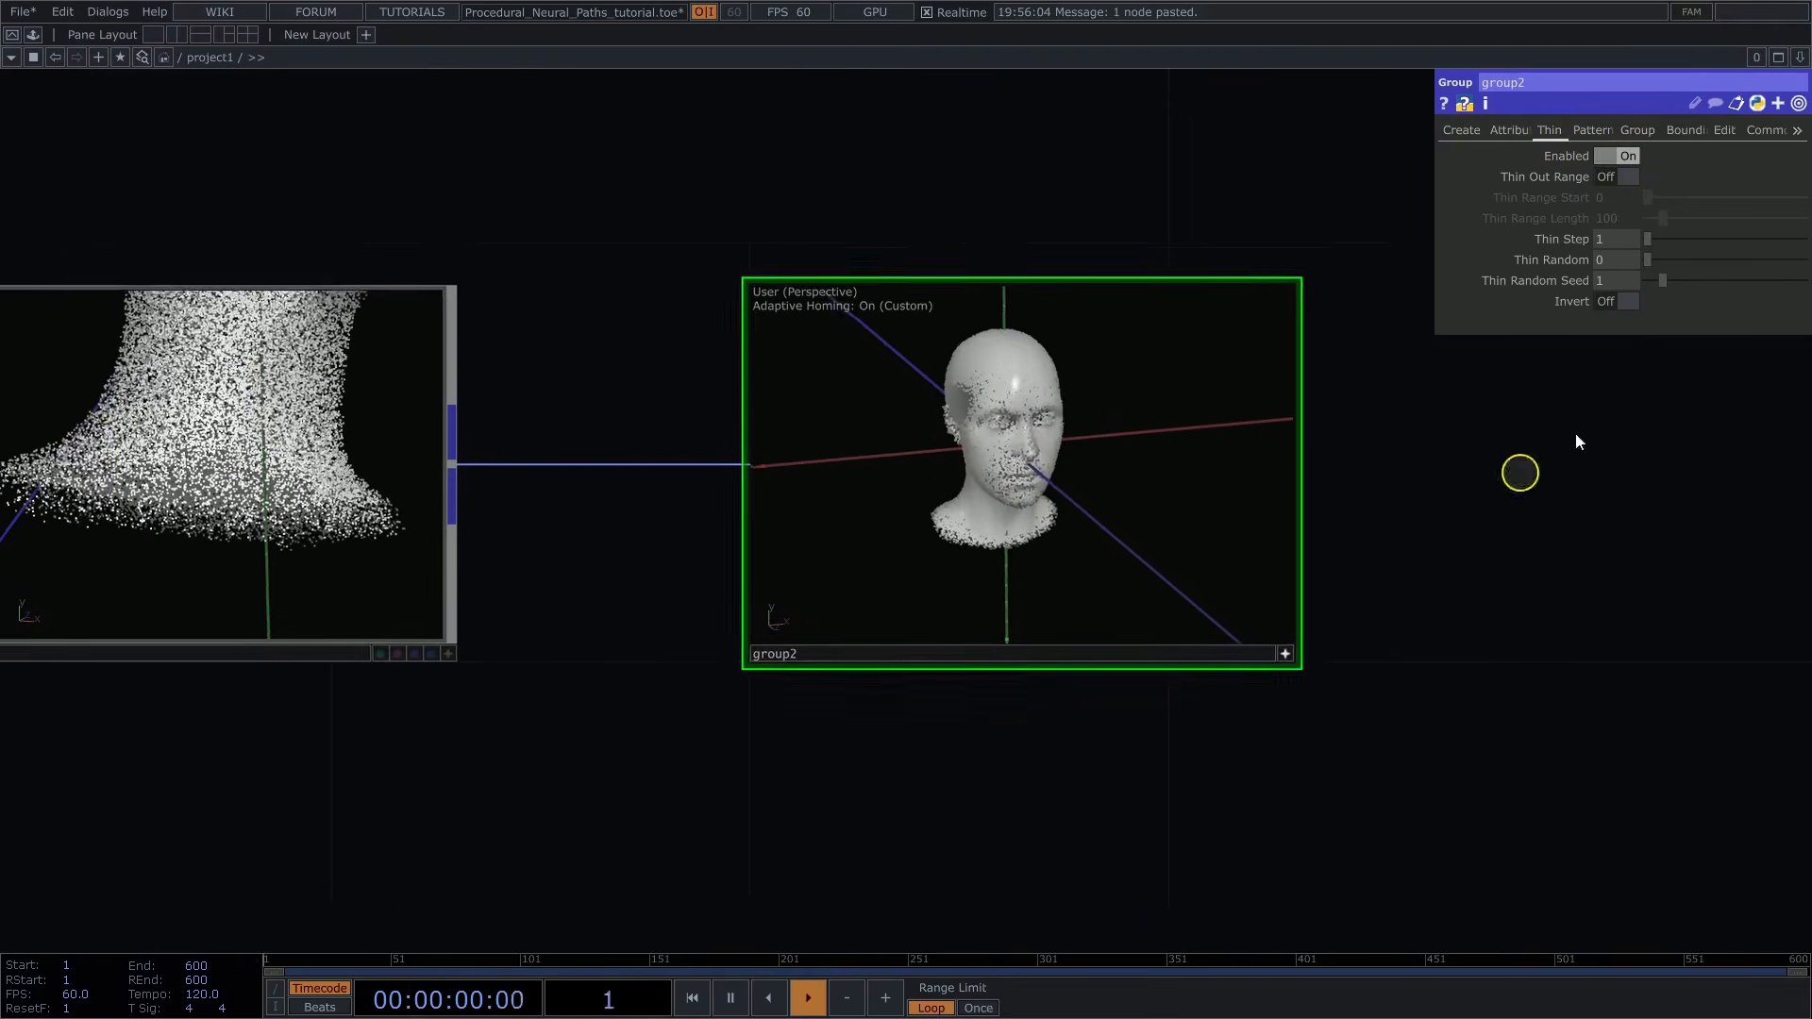
pyautogui.click(1613, 238)
pyautogui.write('2')
pyautogui.press('Return')
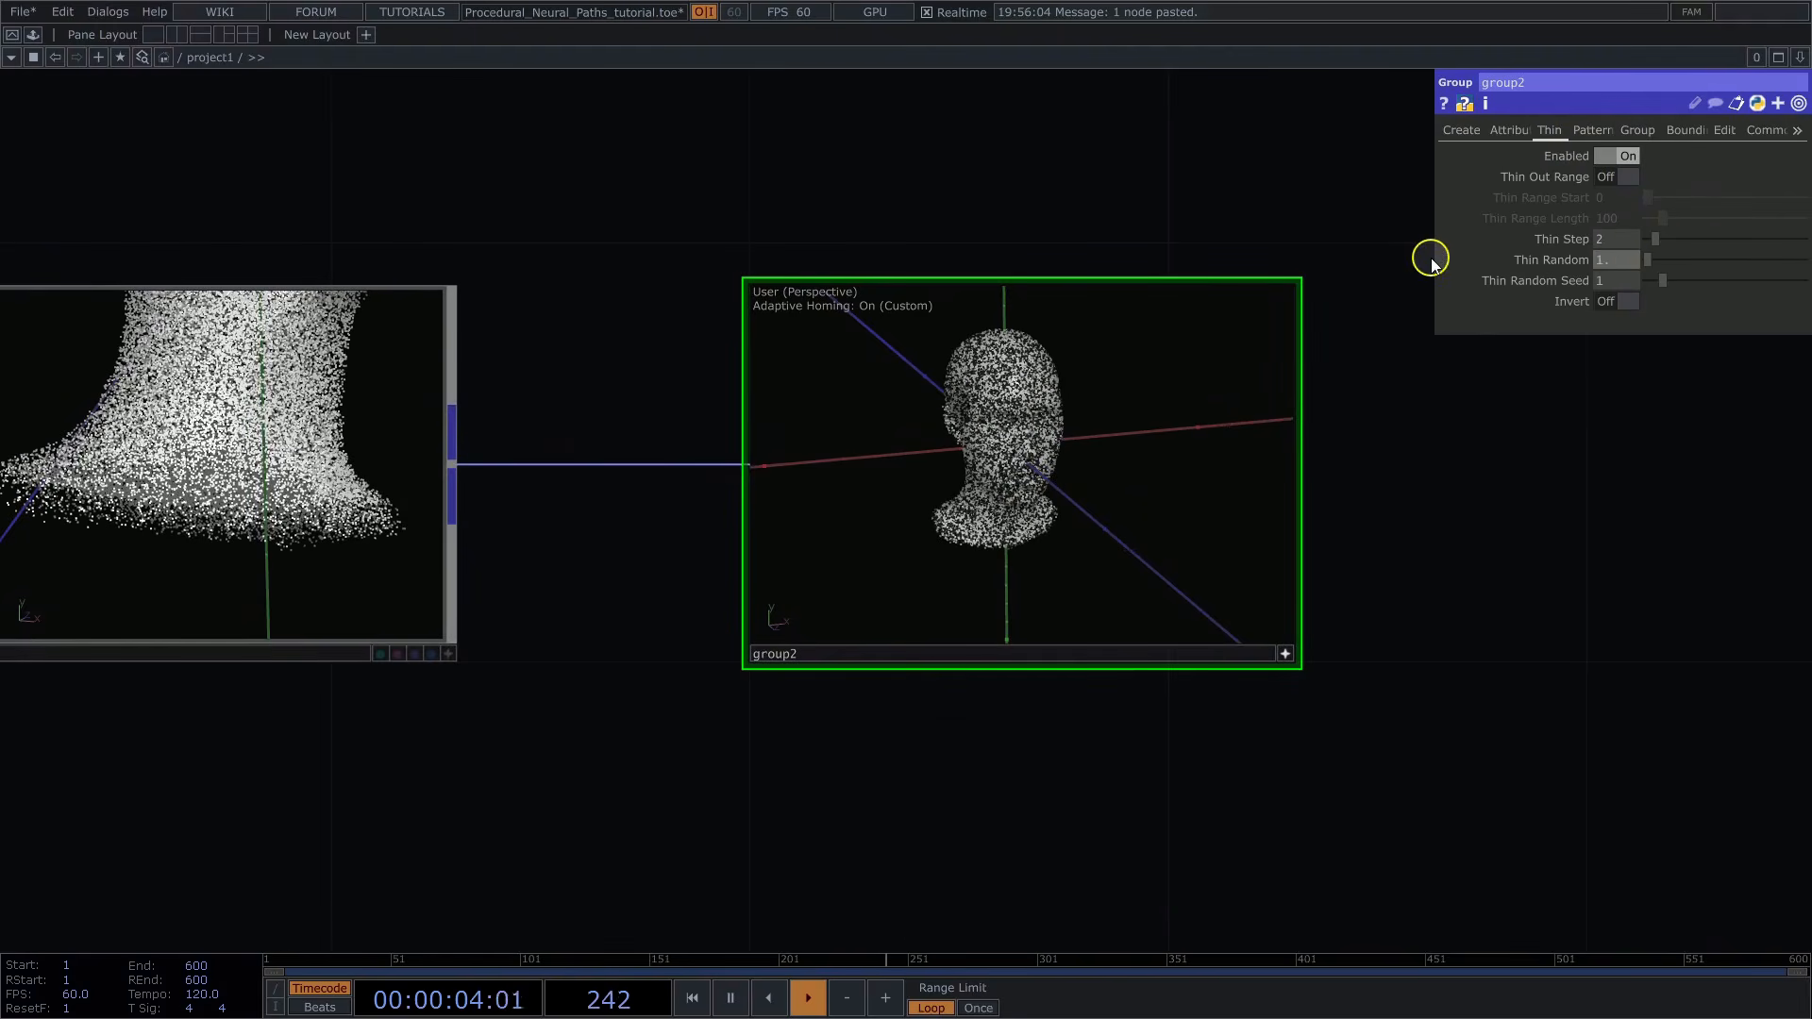
# Set group2's Thin Random to 0.125 and its Thin Random Seed to 6
pyautogui.press('Return')
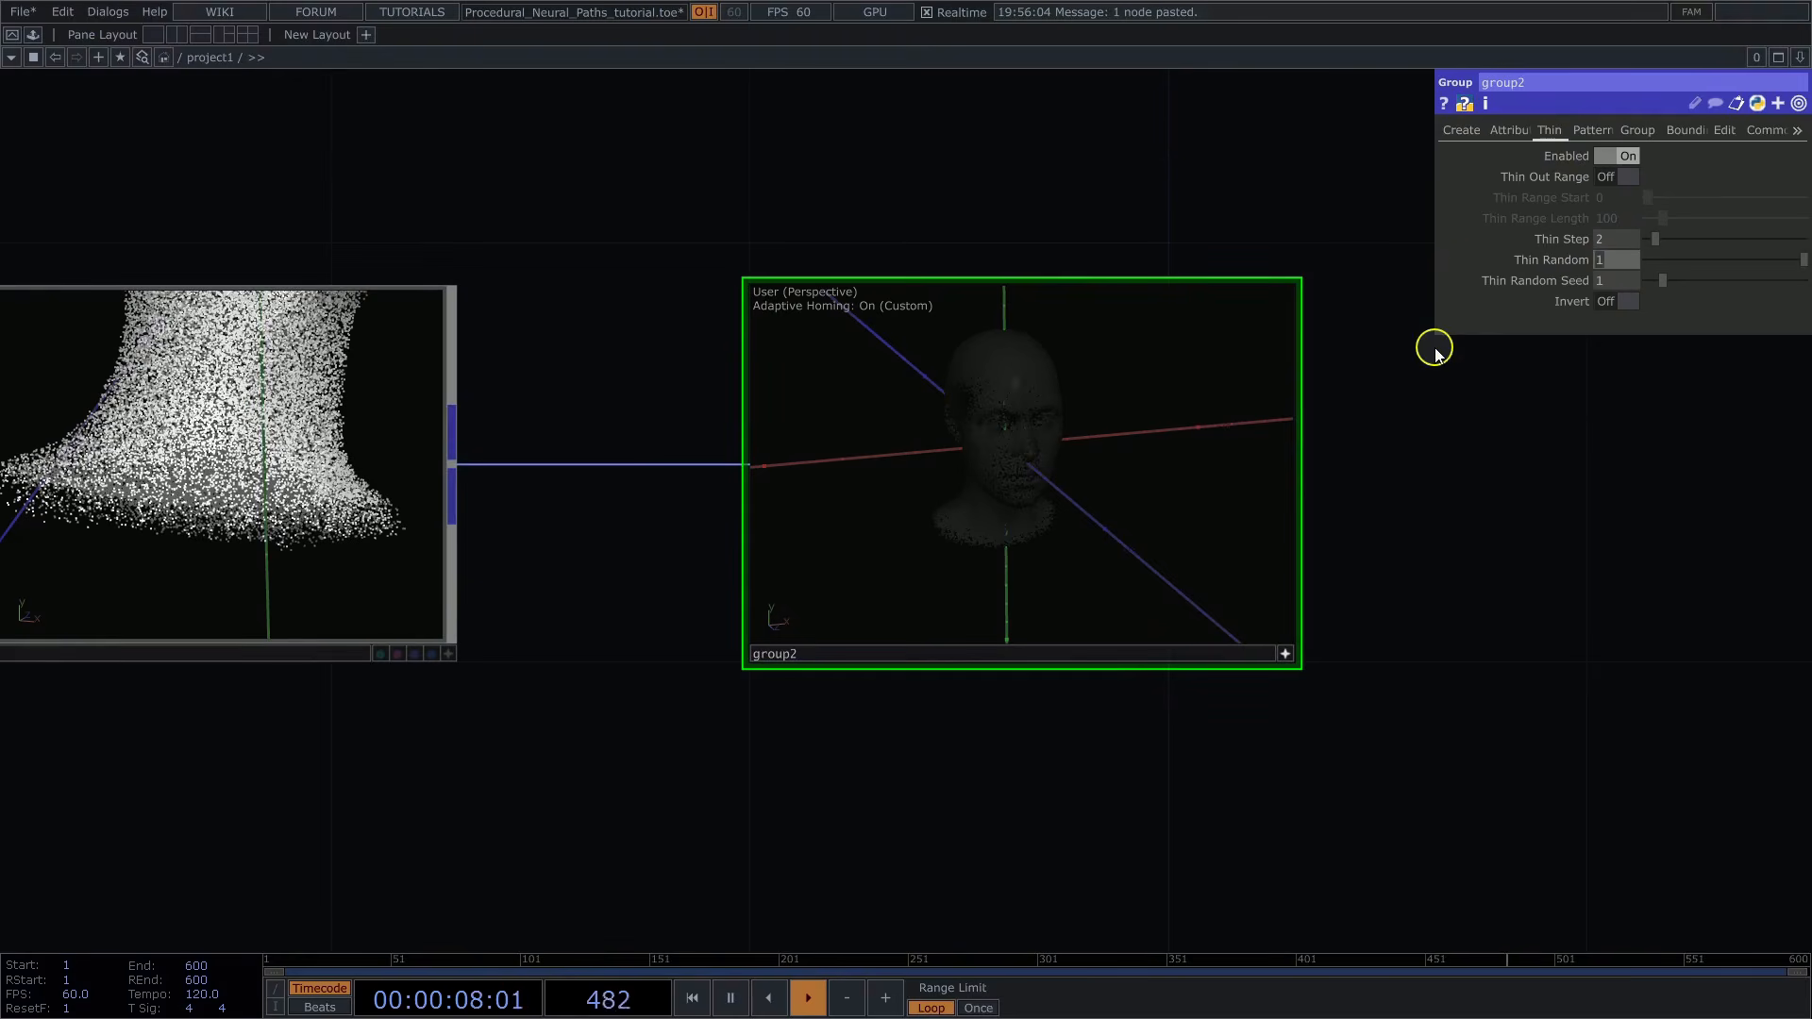
pyautogui.press('Return')
pyautogui.click(1611, 280)
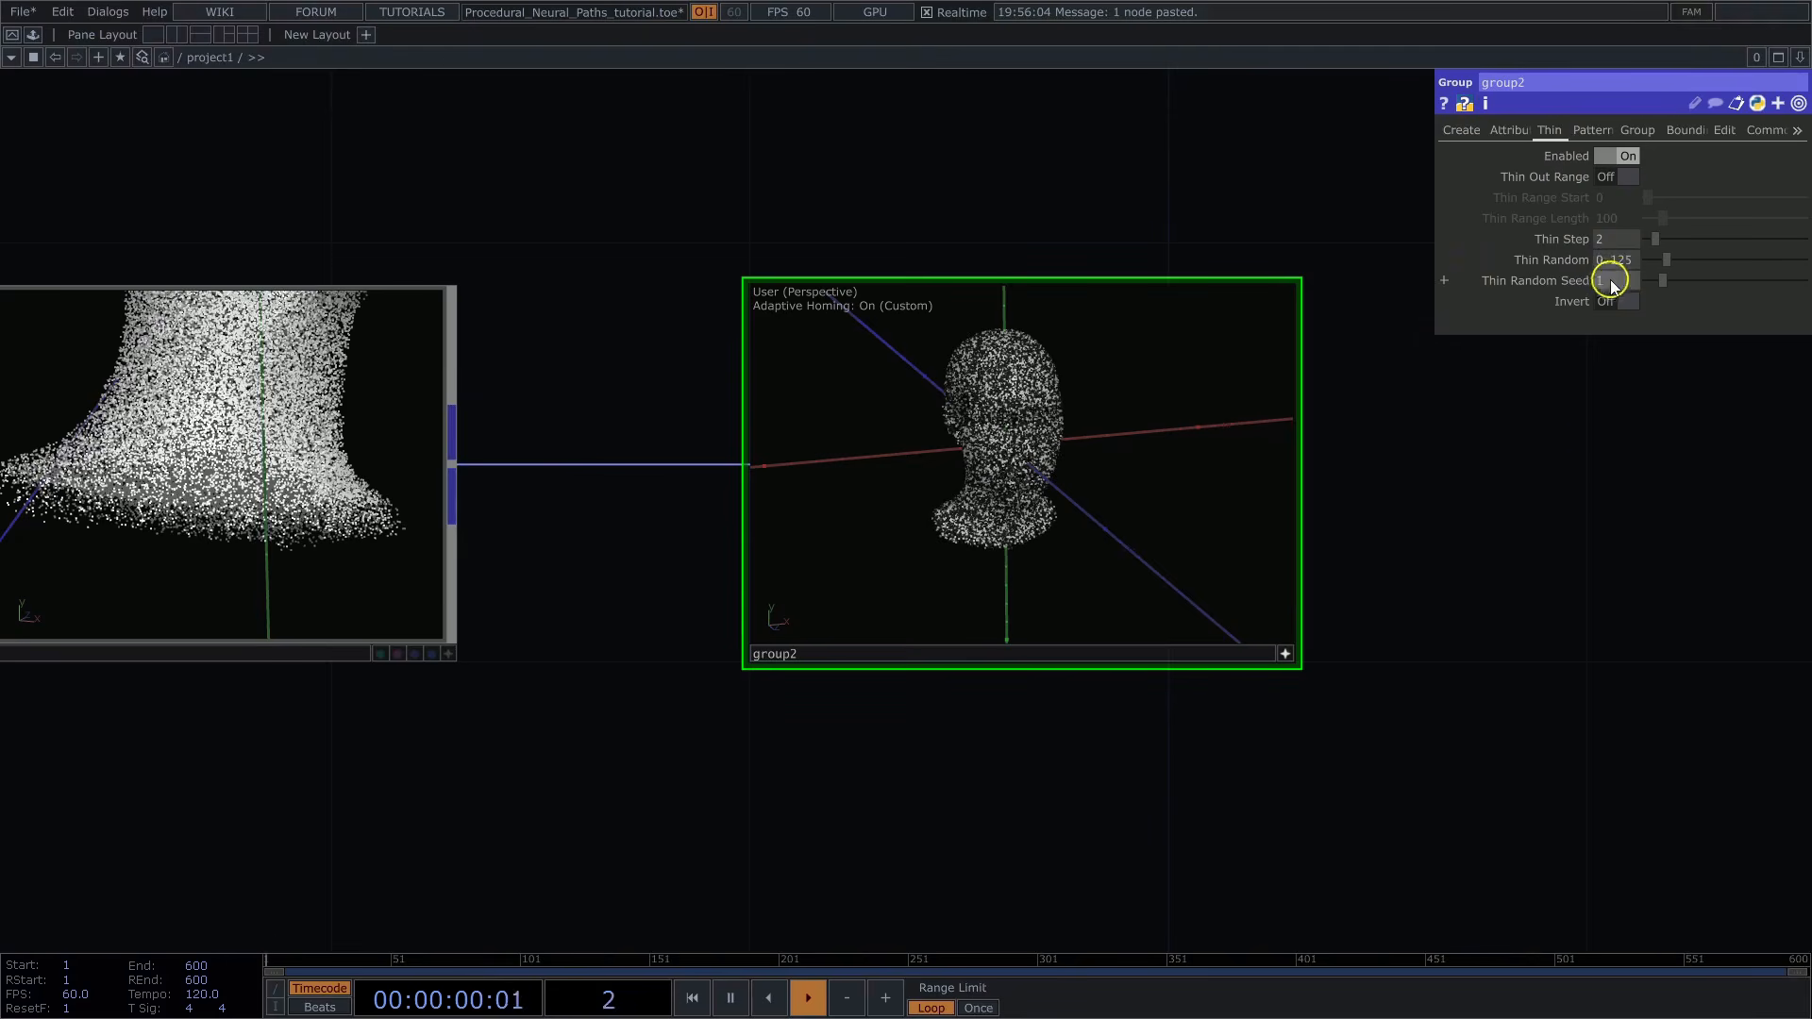
pyautogui.write('6')
pyautogui.press('Return')
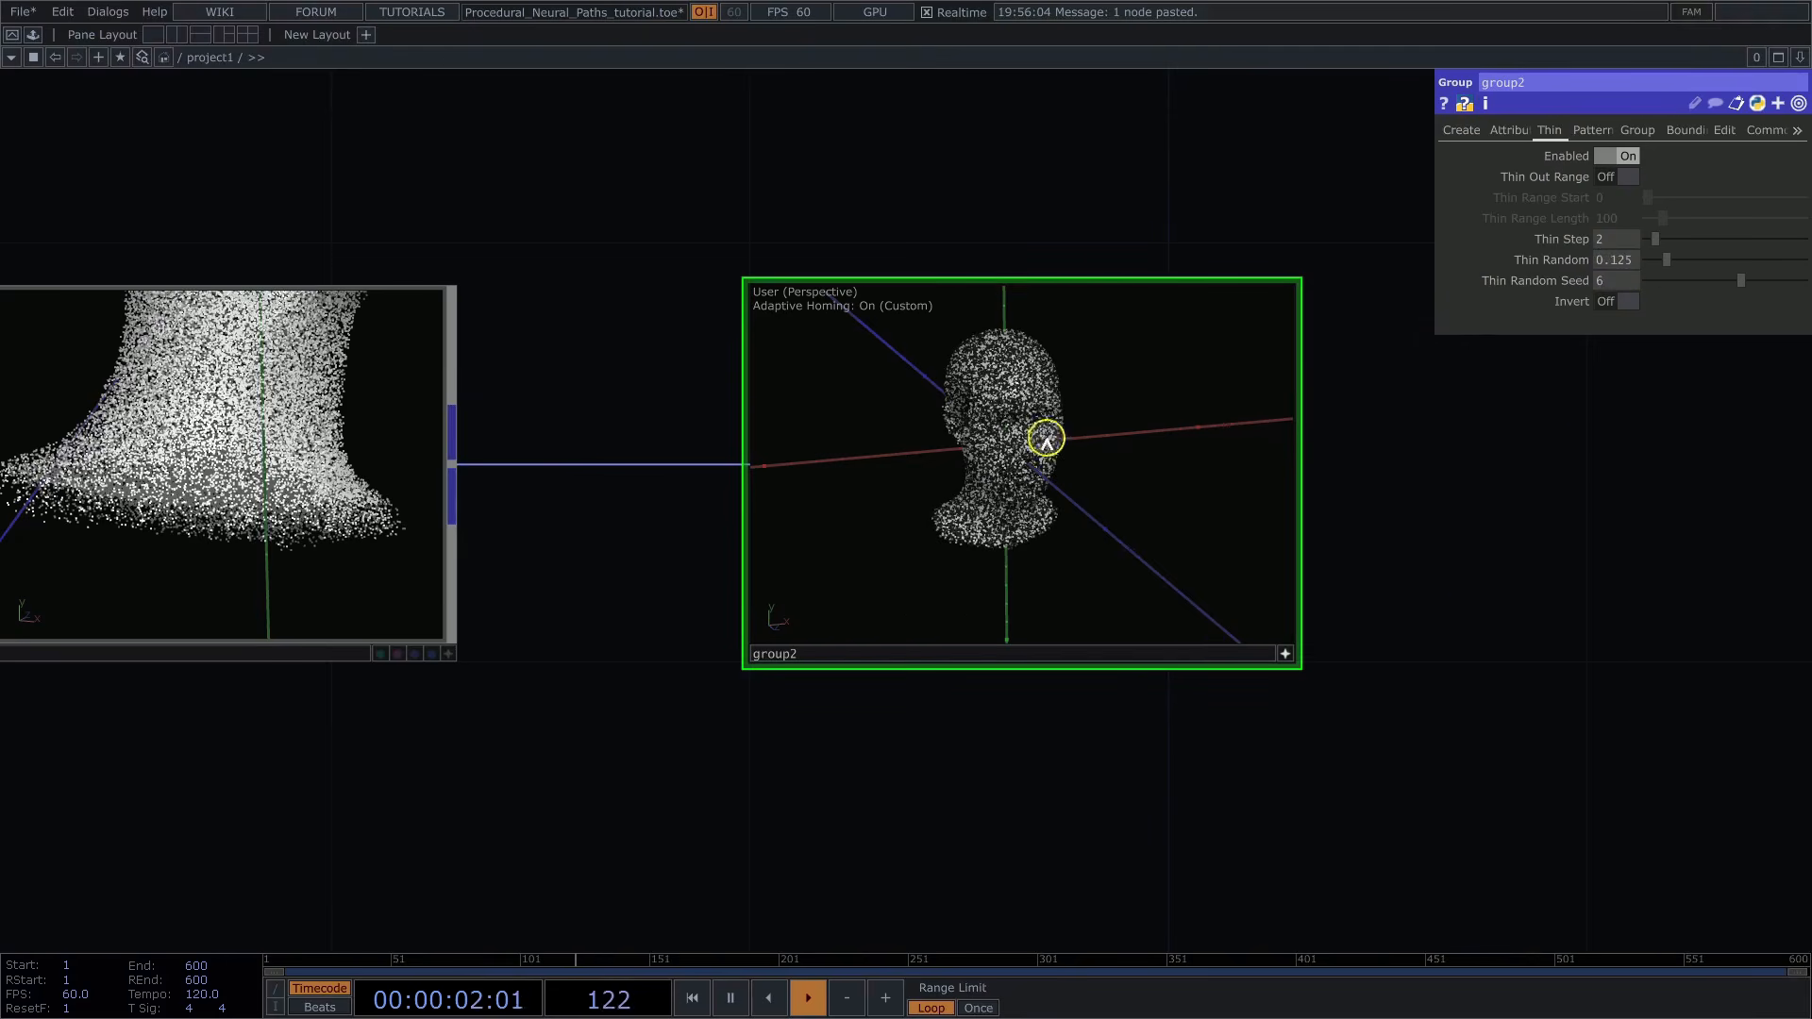
# Inspect the thinned points on the head in group2's viewer and turn off its Debug Color
pyautogui.scroll(5, 1085, 425)
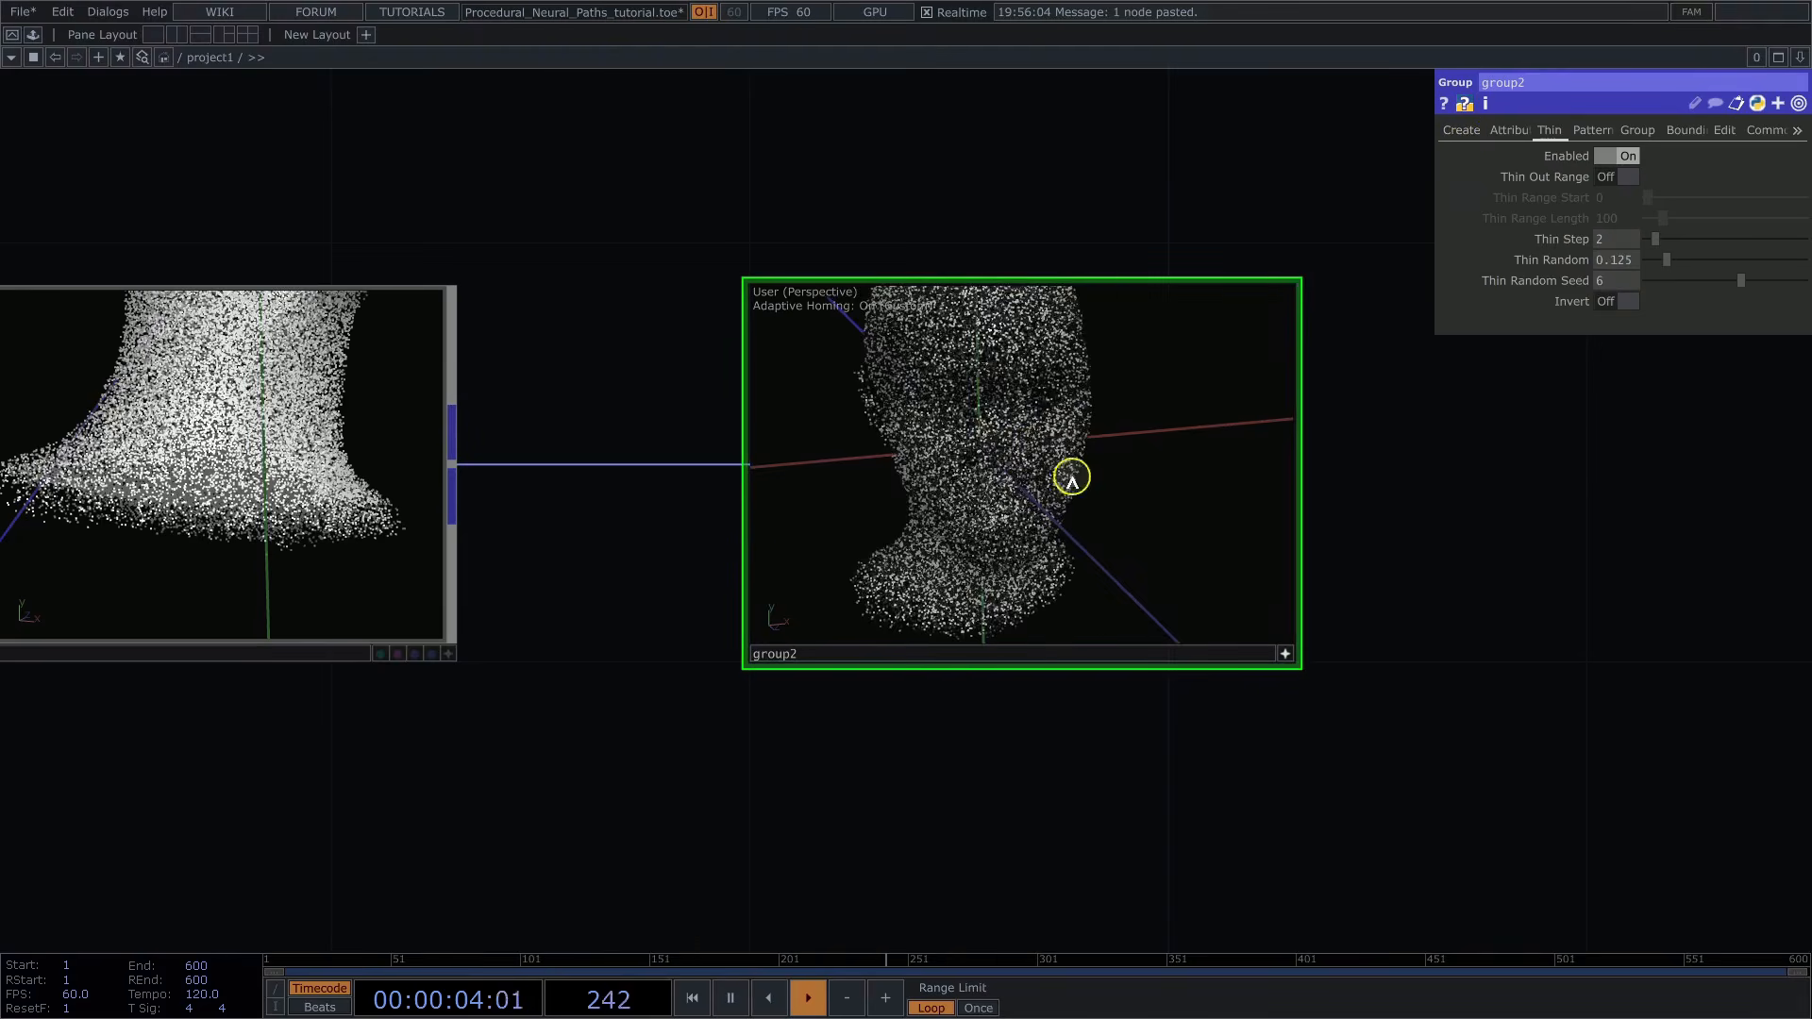
pyautogui.moveTo(1072, 478); pyautogui.dragTo(1274, 274)
pyautogui.click(1461, 131)
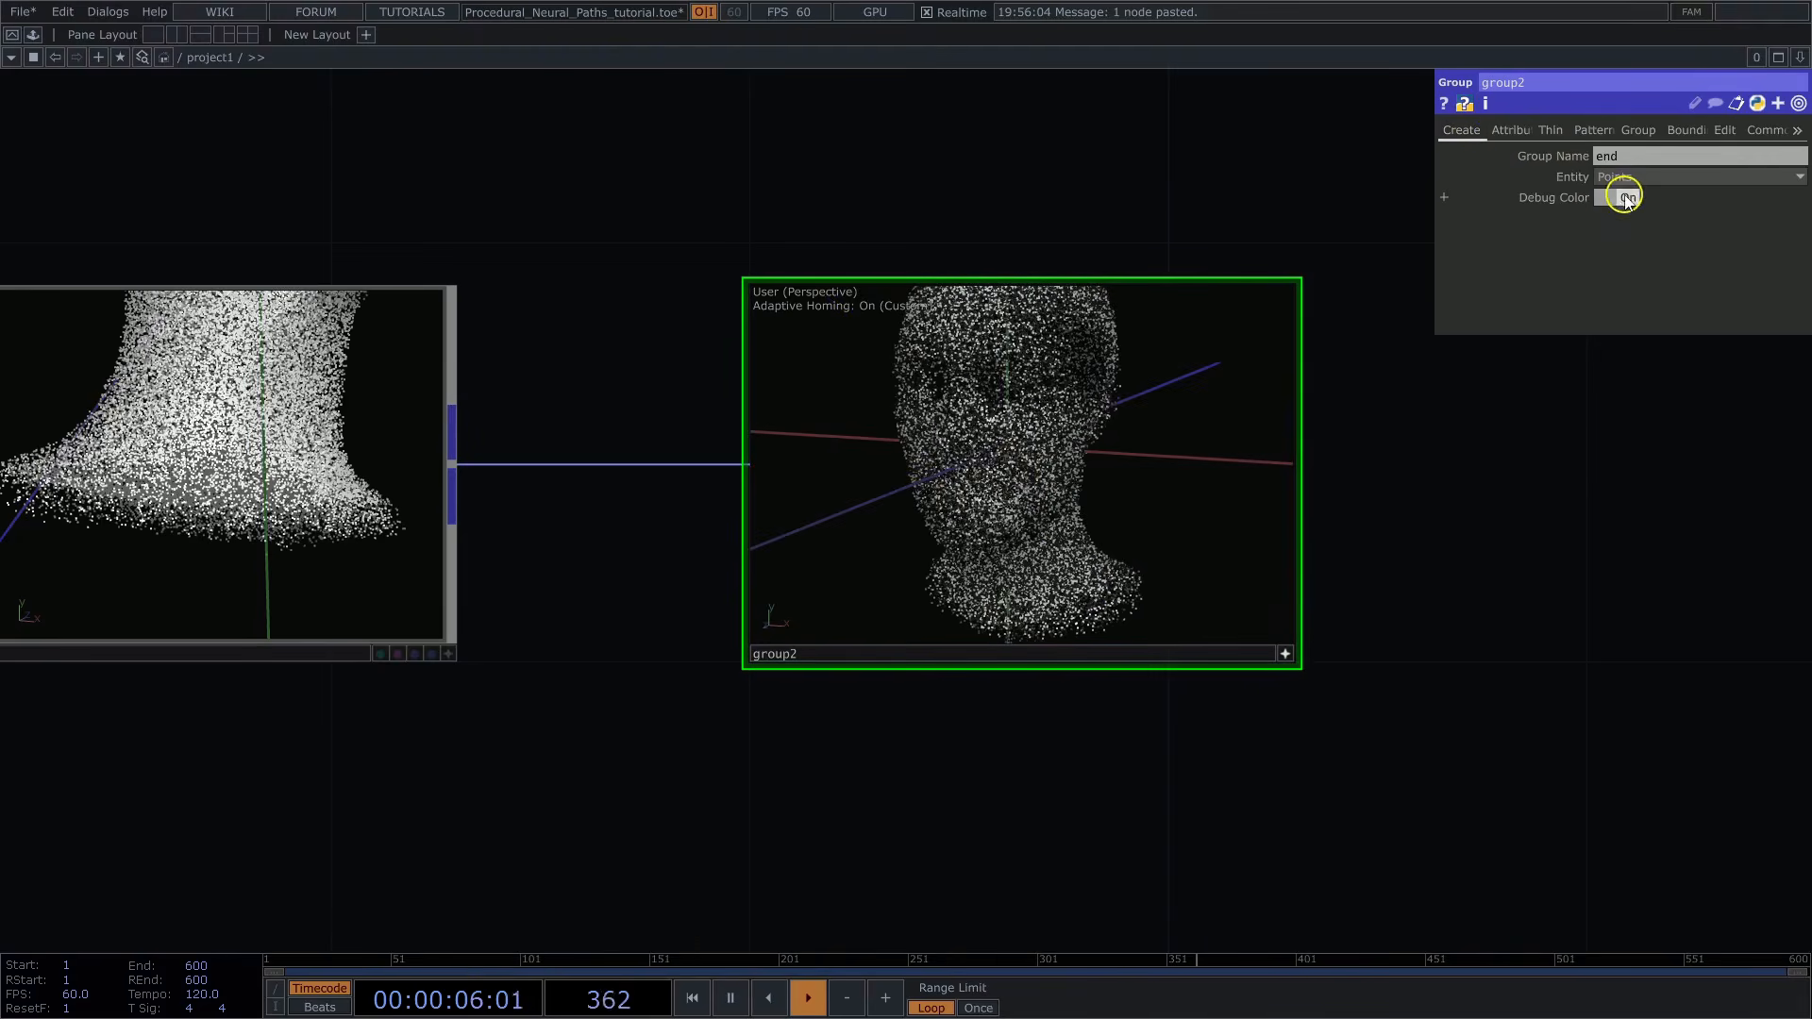
pyautogui.click(1623, 198)
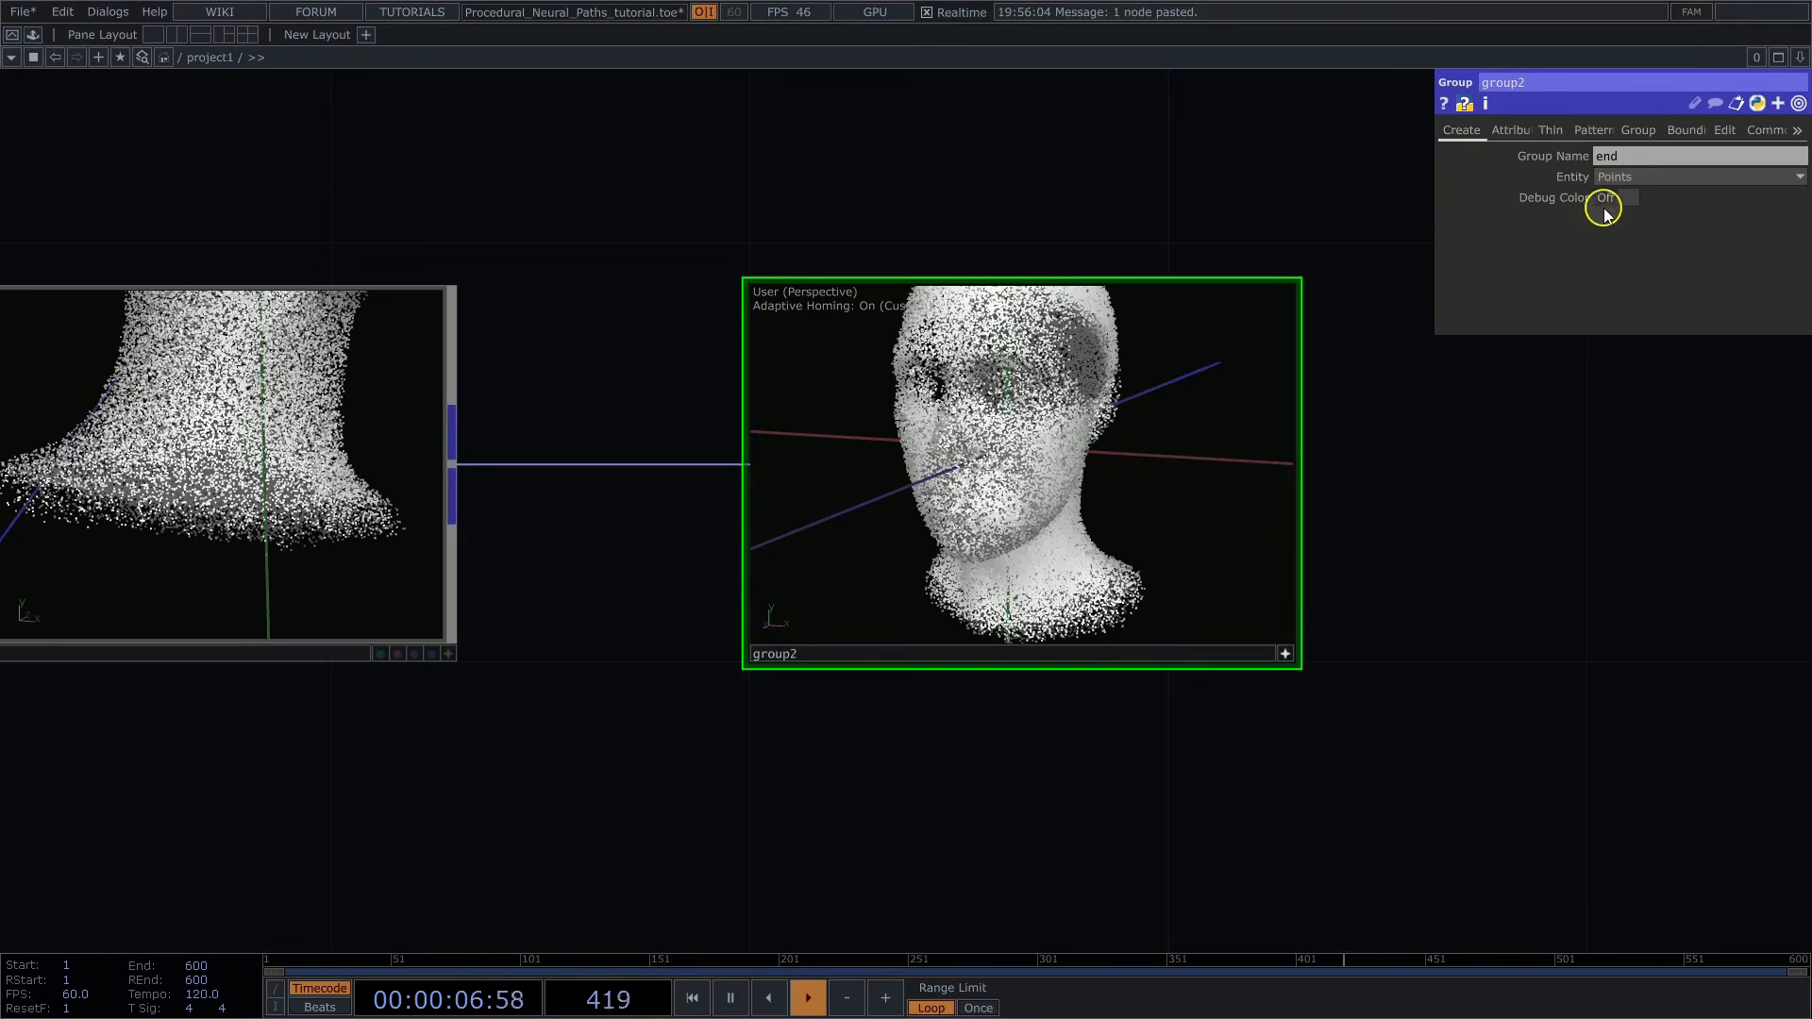
pyautogui.click(1286, 654)
# Add a Null POP connected to the output of group2 and rename it path_geometry
pyautogui.scroll(-3, 1470, 571)
pyautogui.press('Tab')
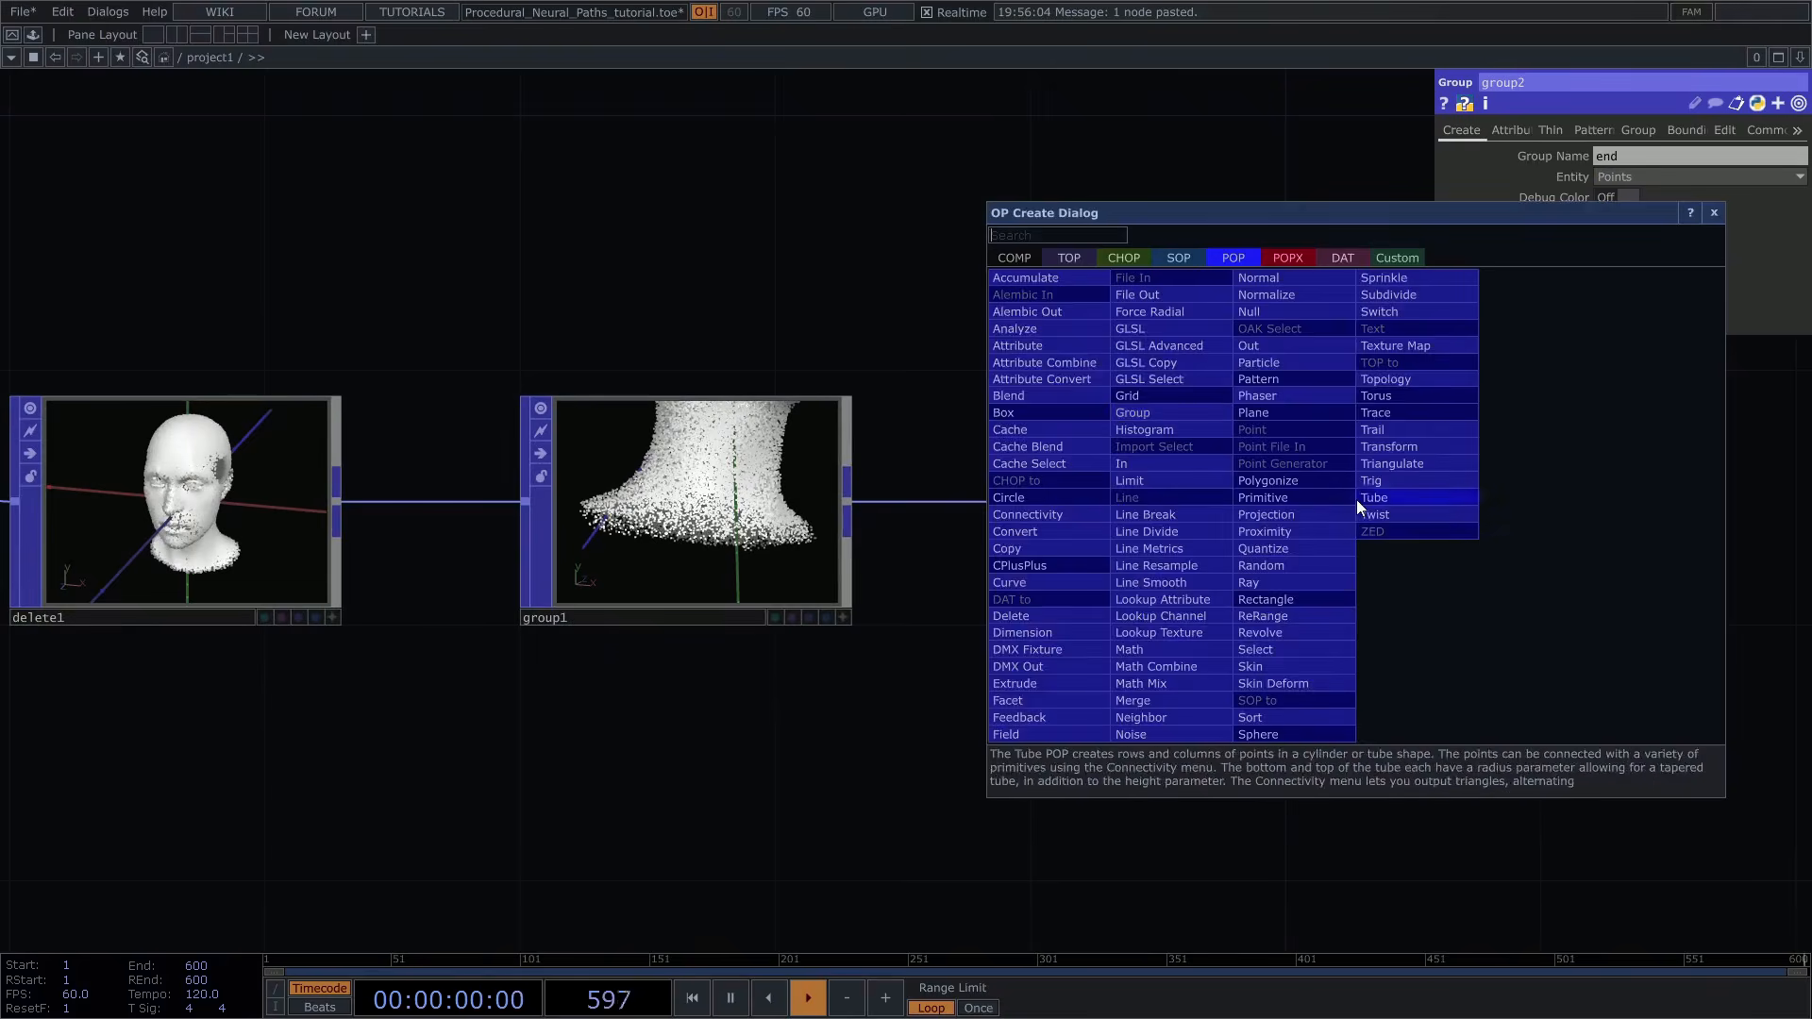
pyautogui.write('nu')
pyautogui.click(1263, 311)
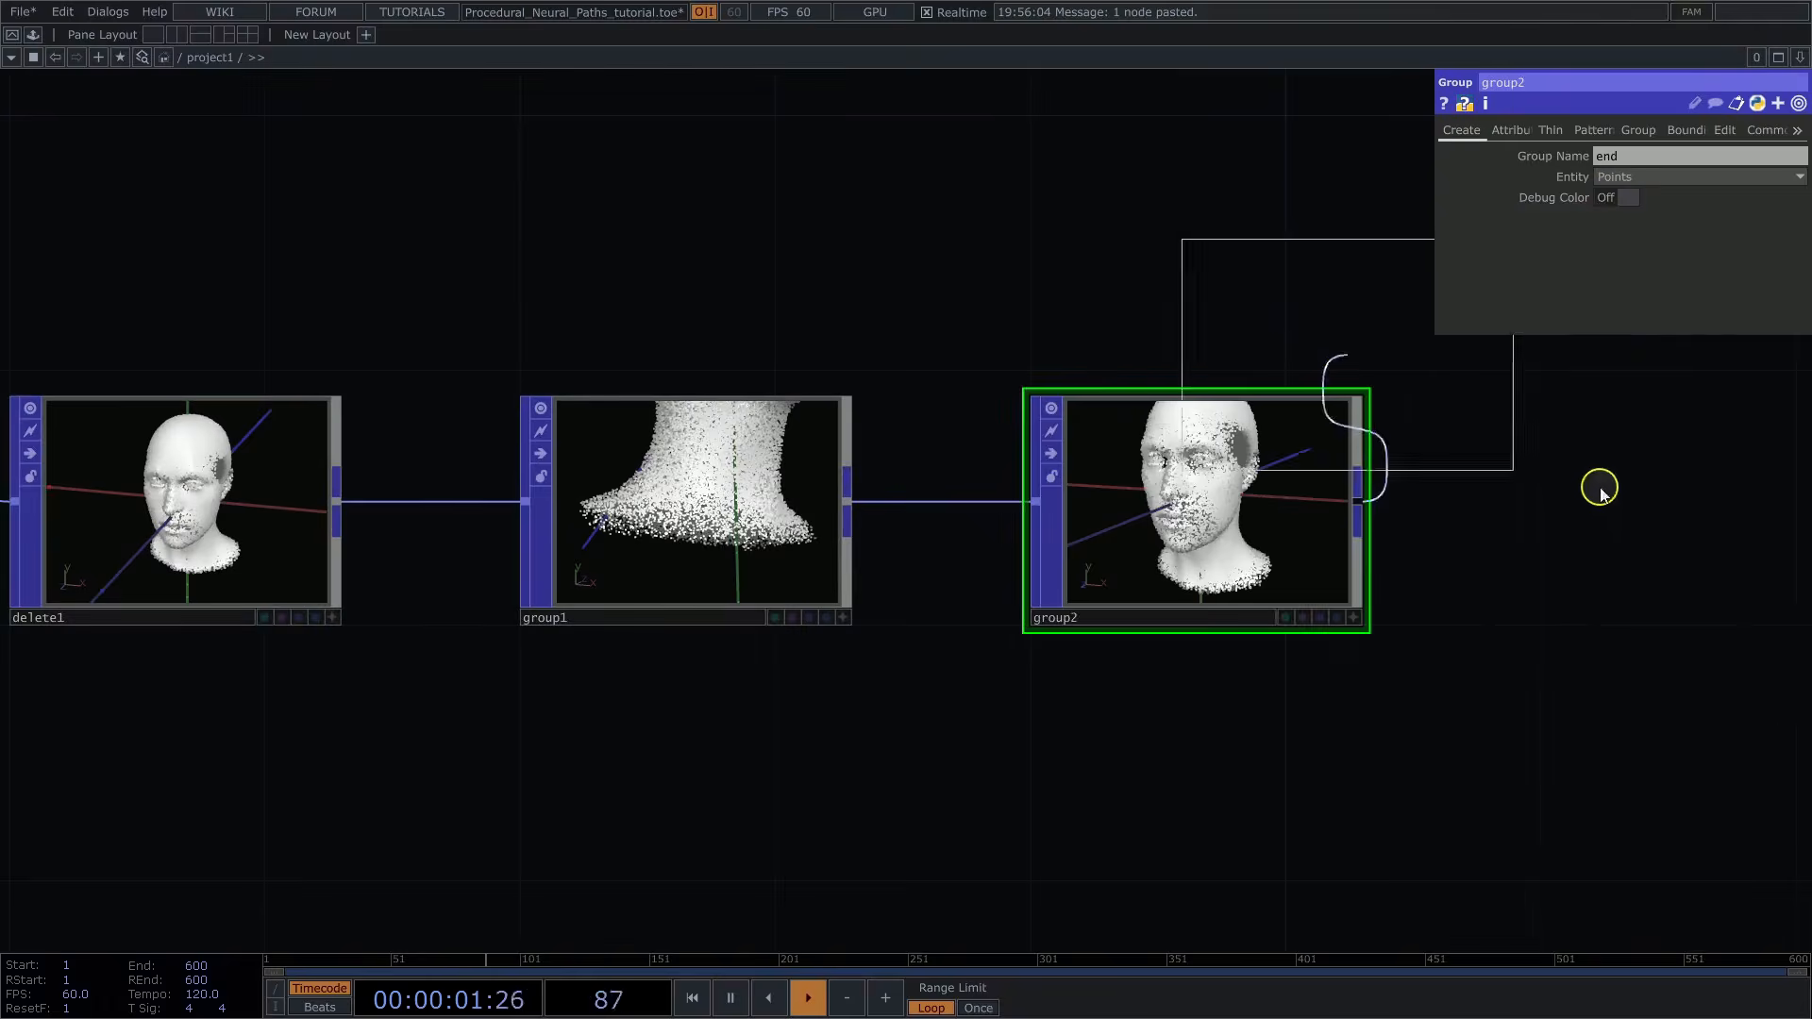
pyautogui.click(1699, 512)
pyautogui.moveTo(1598, 696); pyautogui.dragTo(1492, 693)
pyautogui.click(1477, 619)
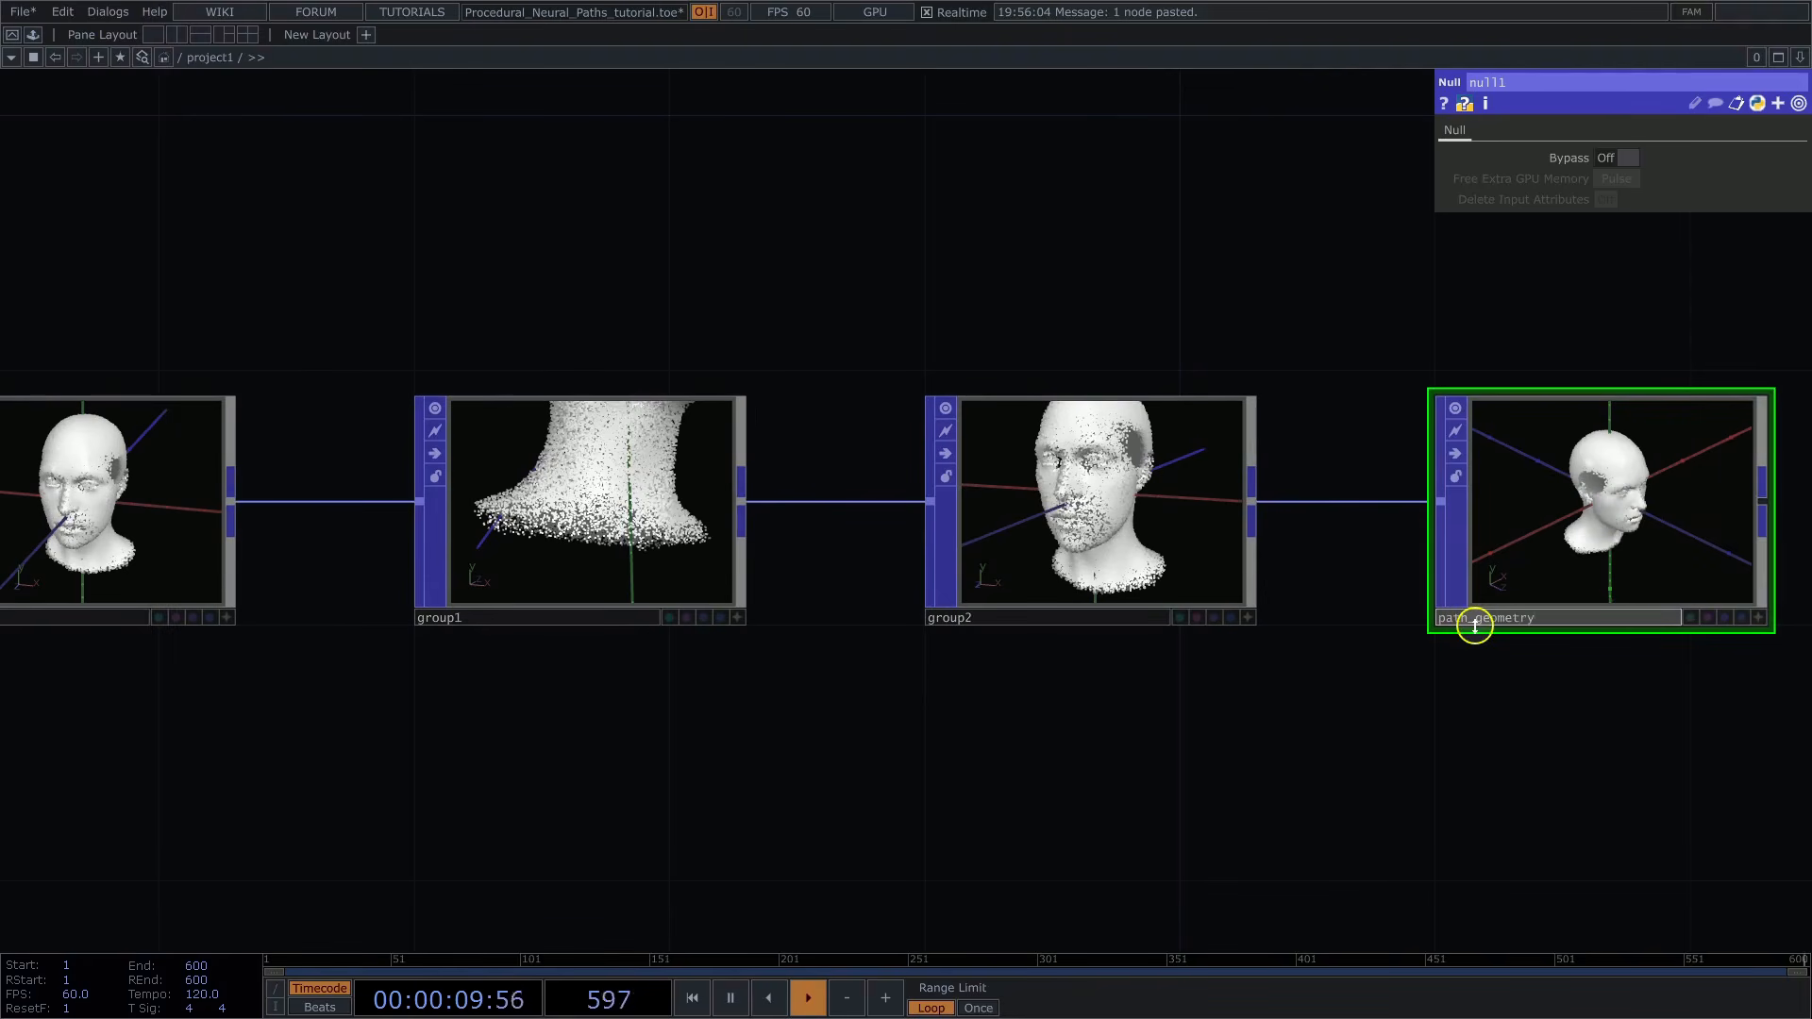
pyautogui.press('Return')
# Add a POPX Shortest Path operator after path_geometry and connect path_geometry's output to its first input
pyautogui.scroll(-3, 1318, 327)
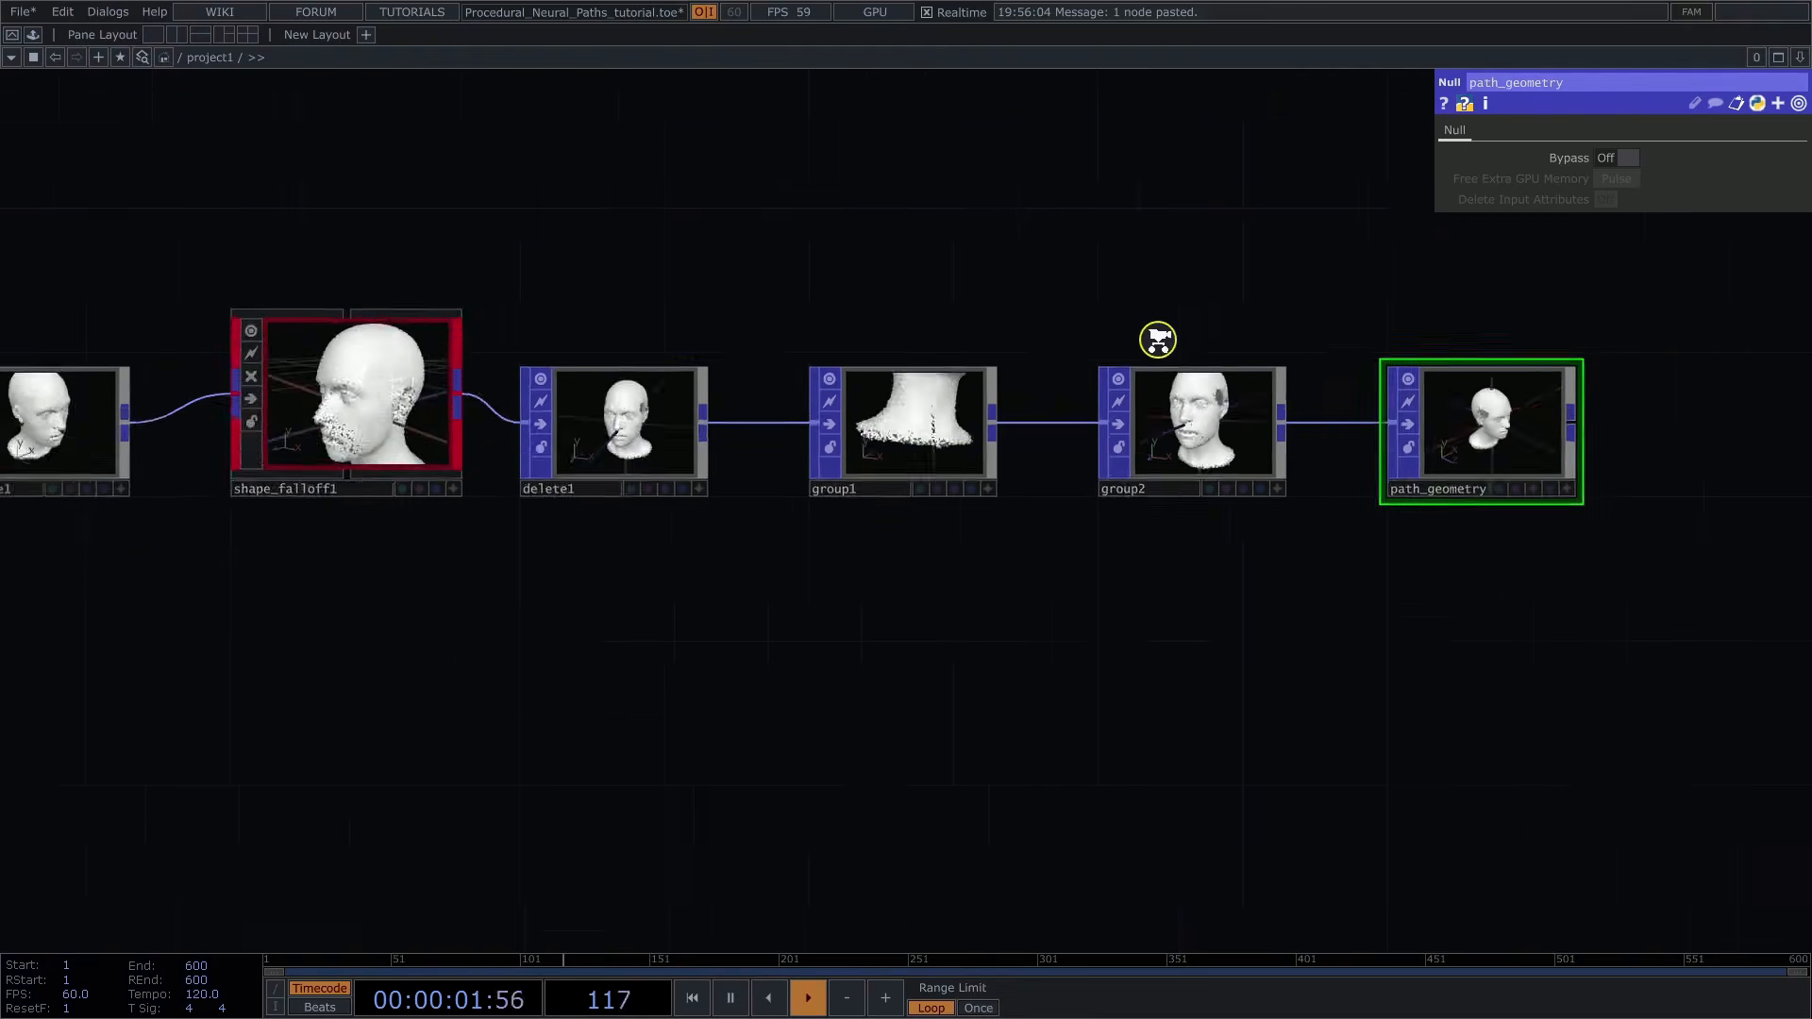
pyautogui.scroll(-2, 1147, 338)
pyautogui.moveTo(1048, 283); pyautogui.dragTo(1033, 387)
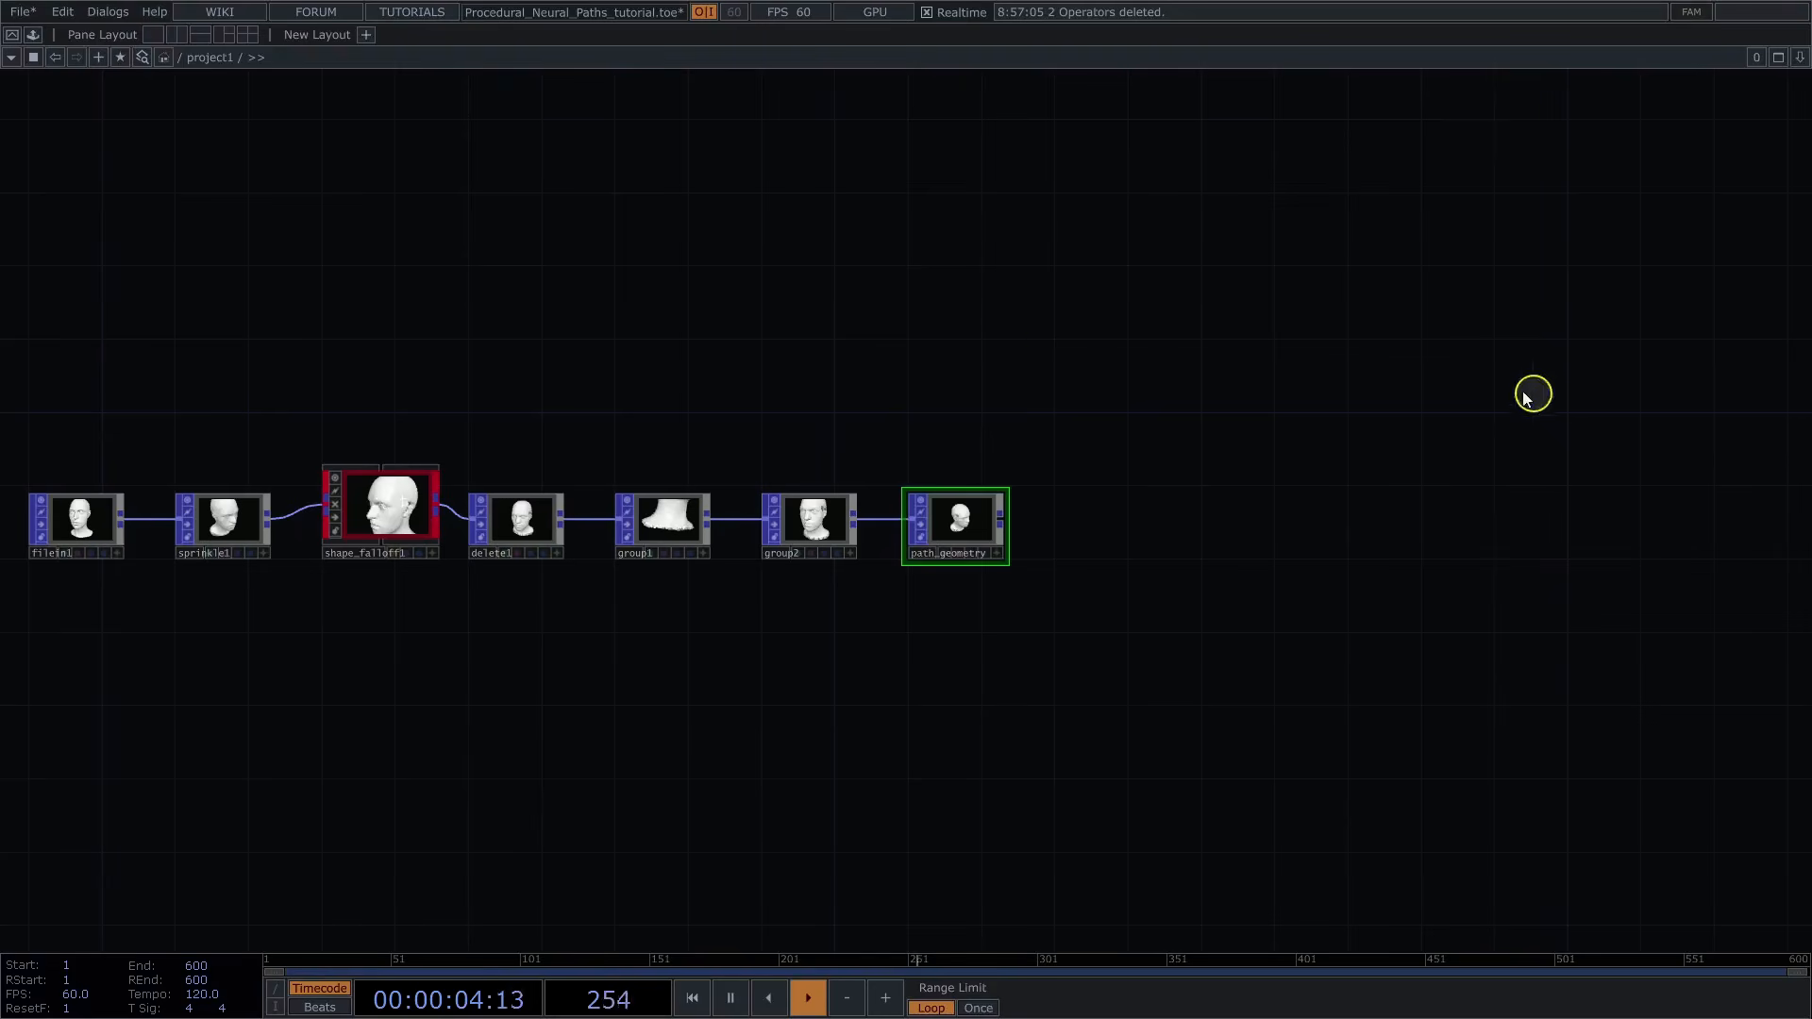
pyautogui.moveTo(1000, 328); pyautogui.dragTo(1000, 317)
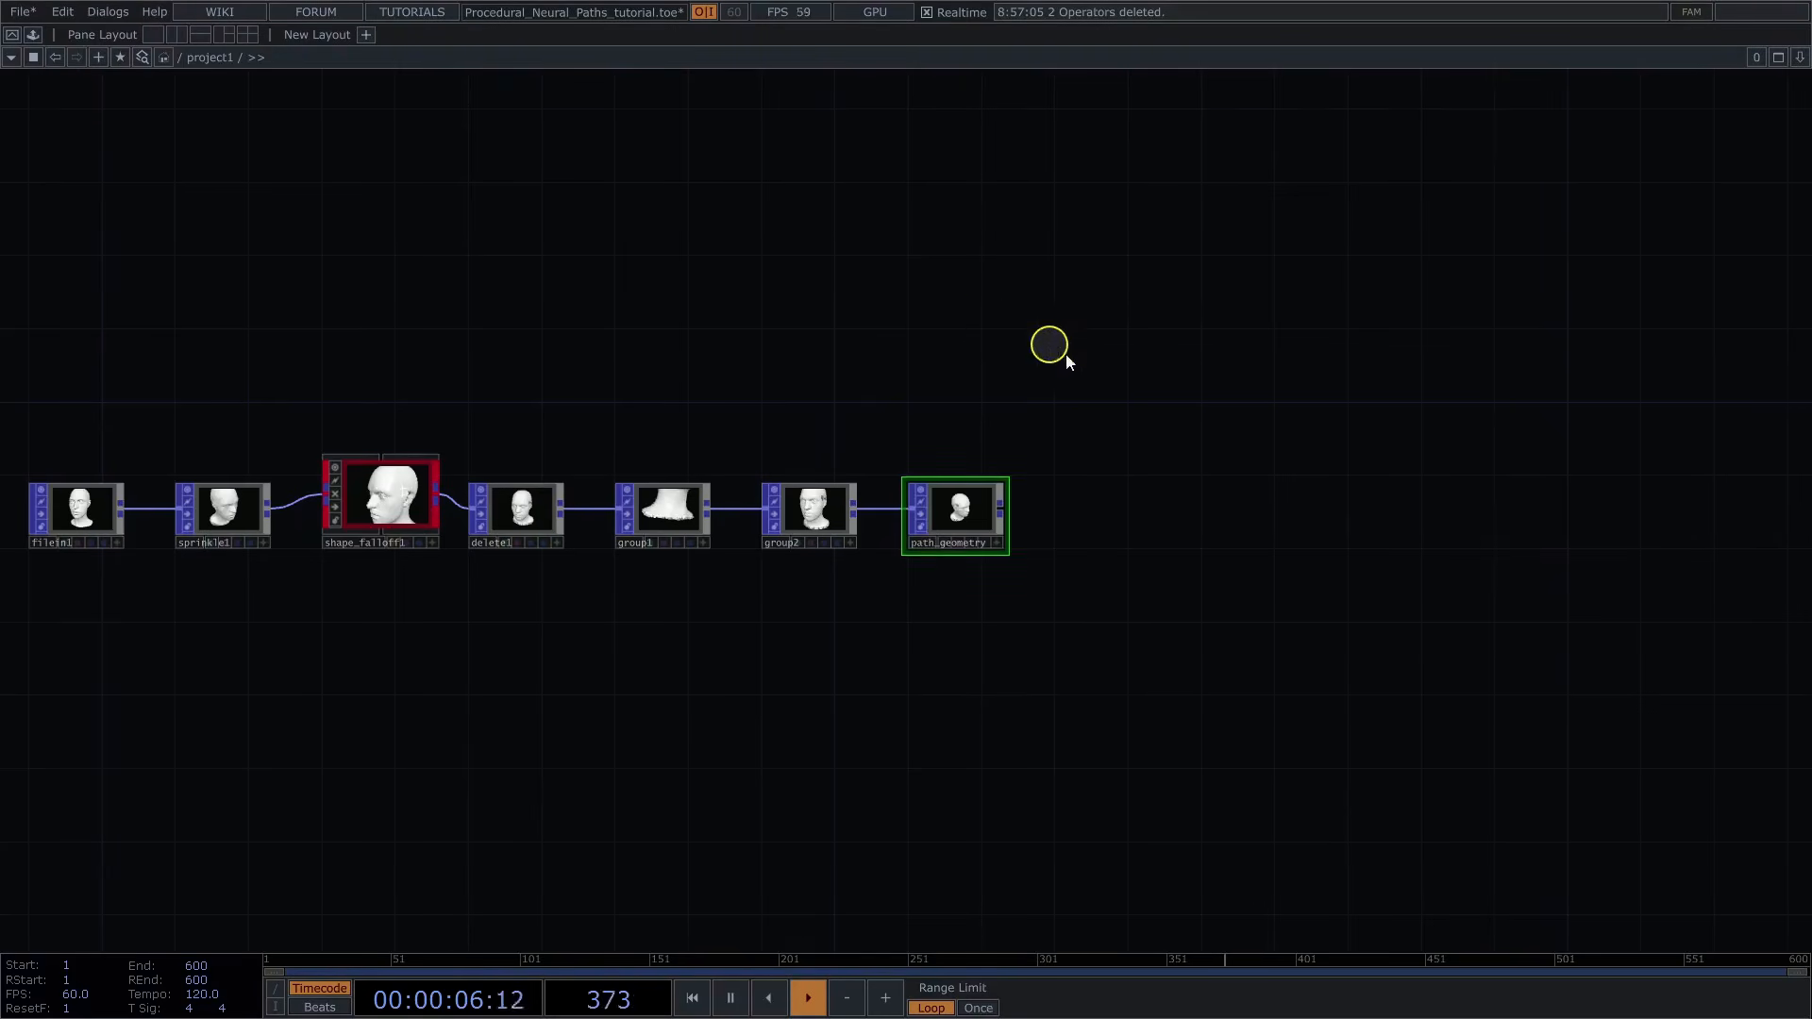
pyautogui.moveTo(1186, 411); pyautogui.dragTo(841, 412)
pyautogui.scroll(3, 934, 424)
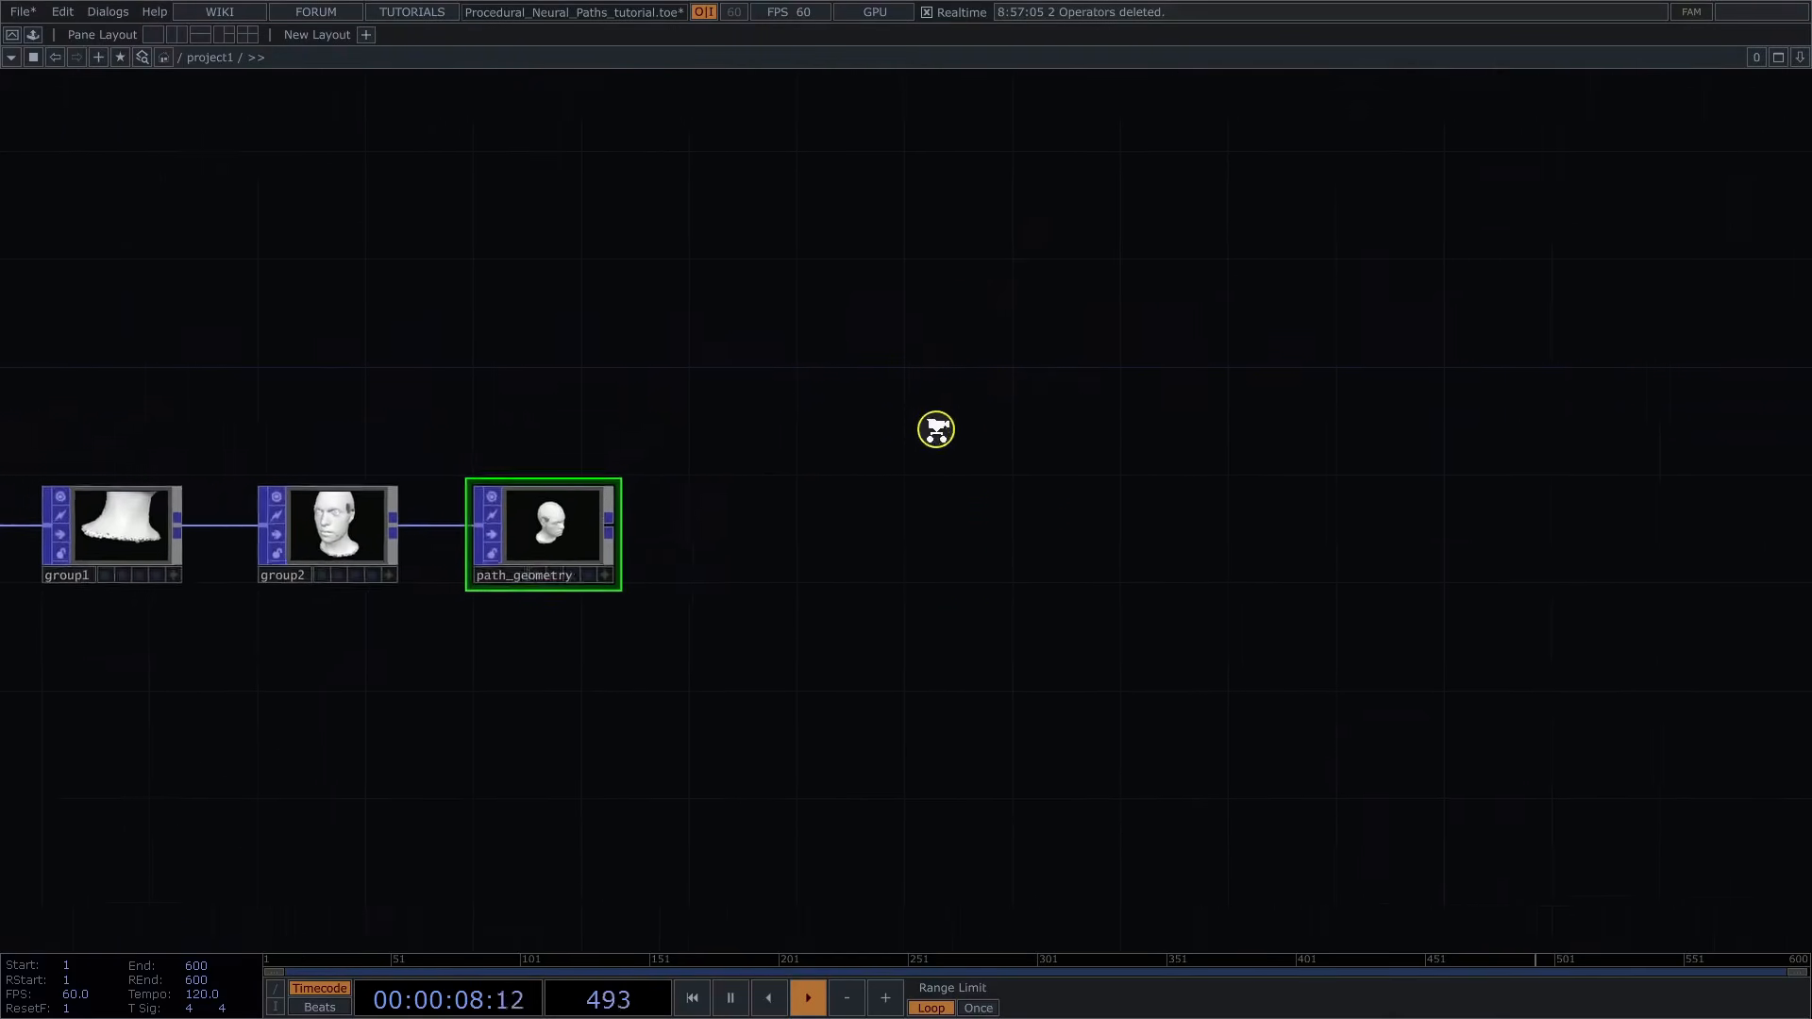
pyautogui.press('Tab')
pyautogui.write('sh')
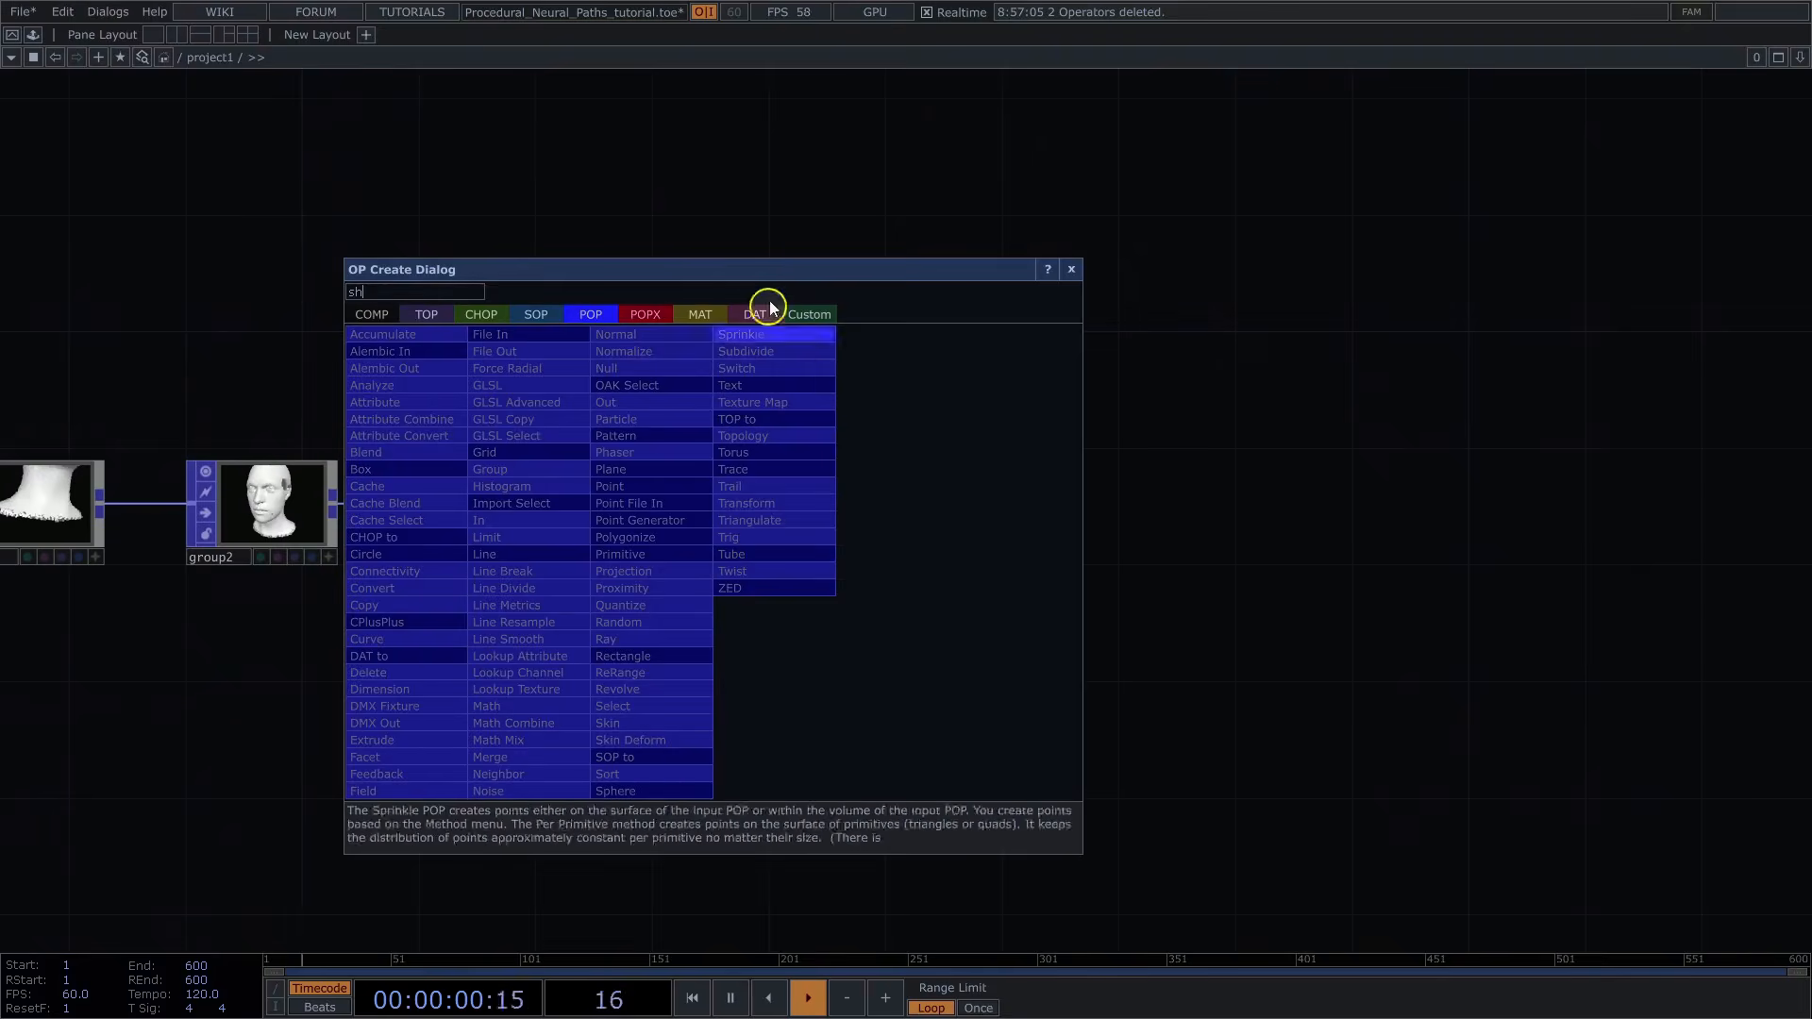
pyautogui.click(646, 314)
pyautogui.click(887, 469)
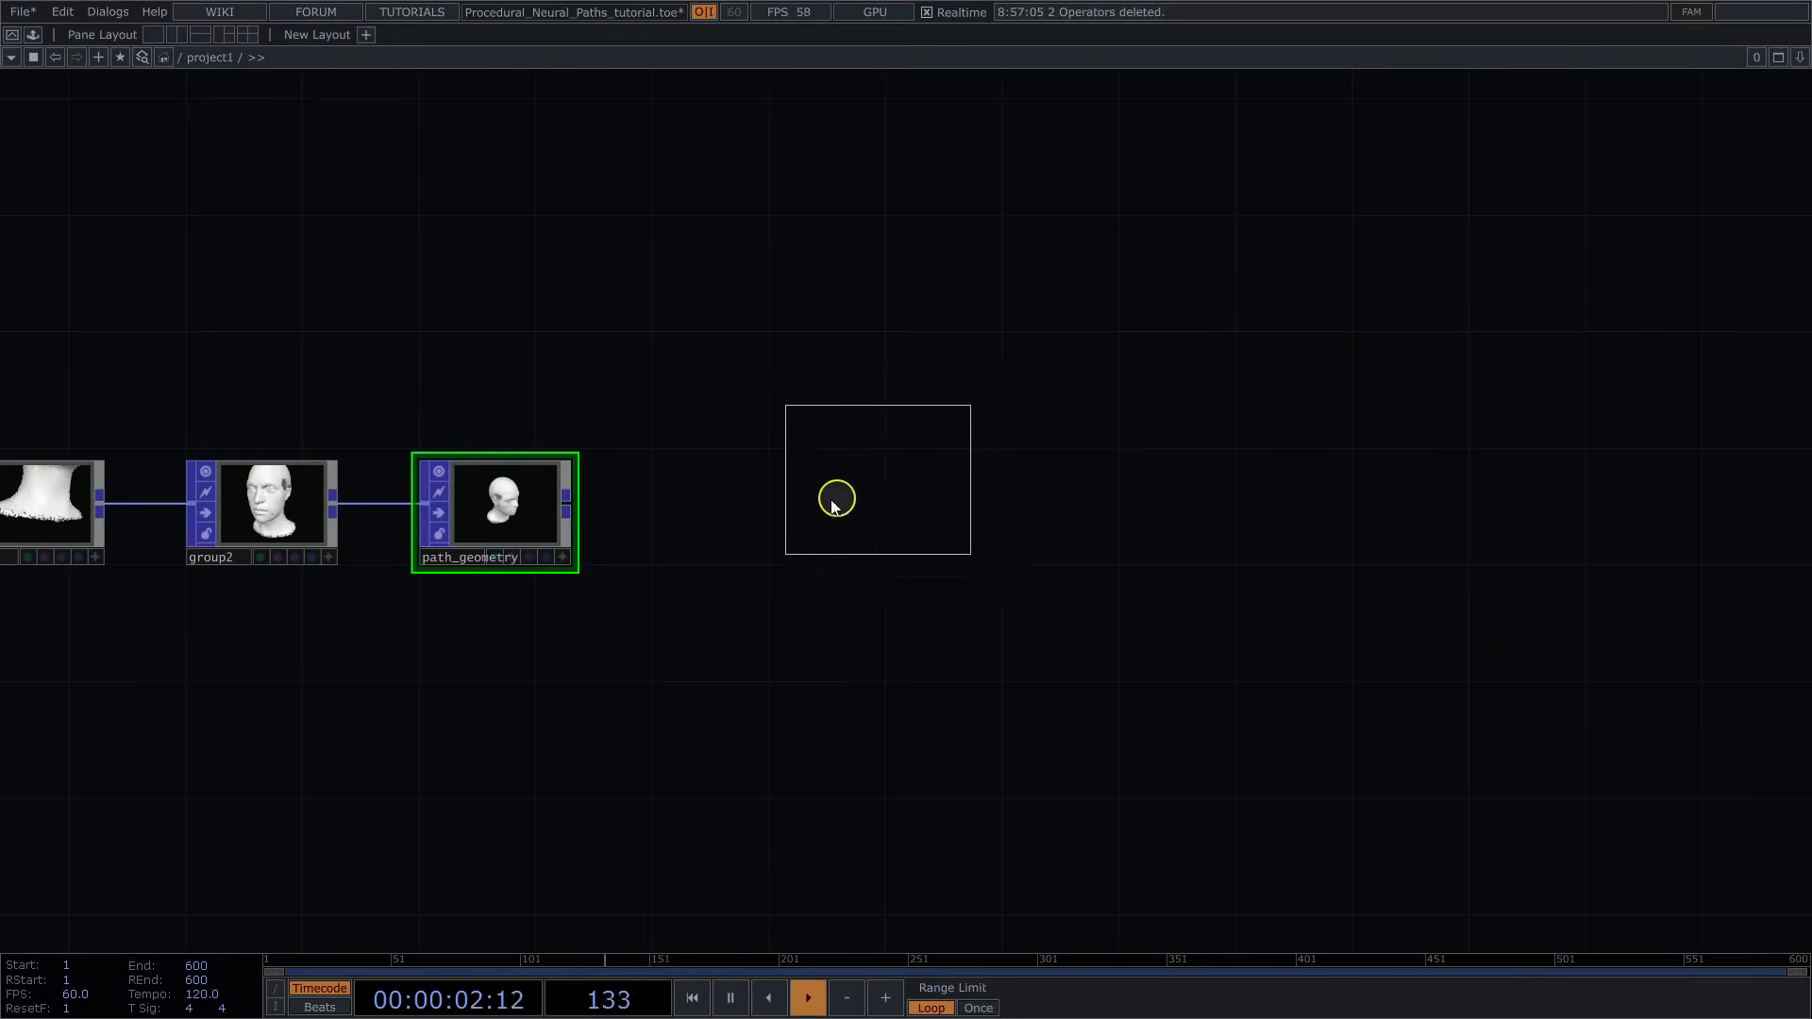
pyautogui.click(746, 493)
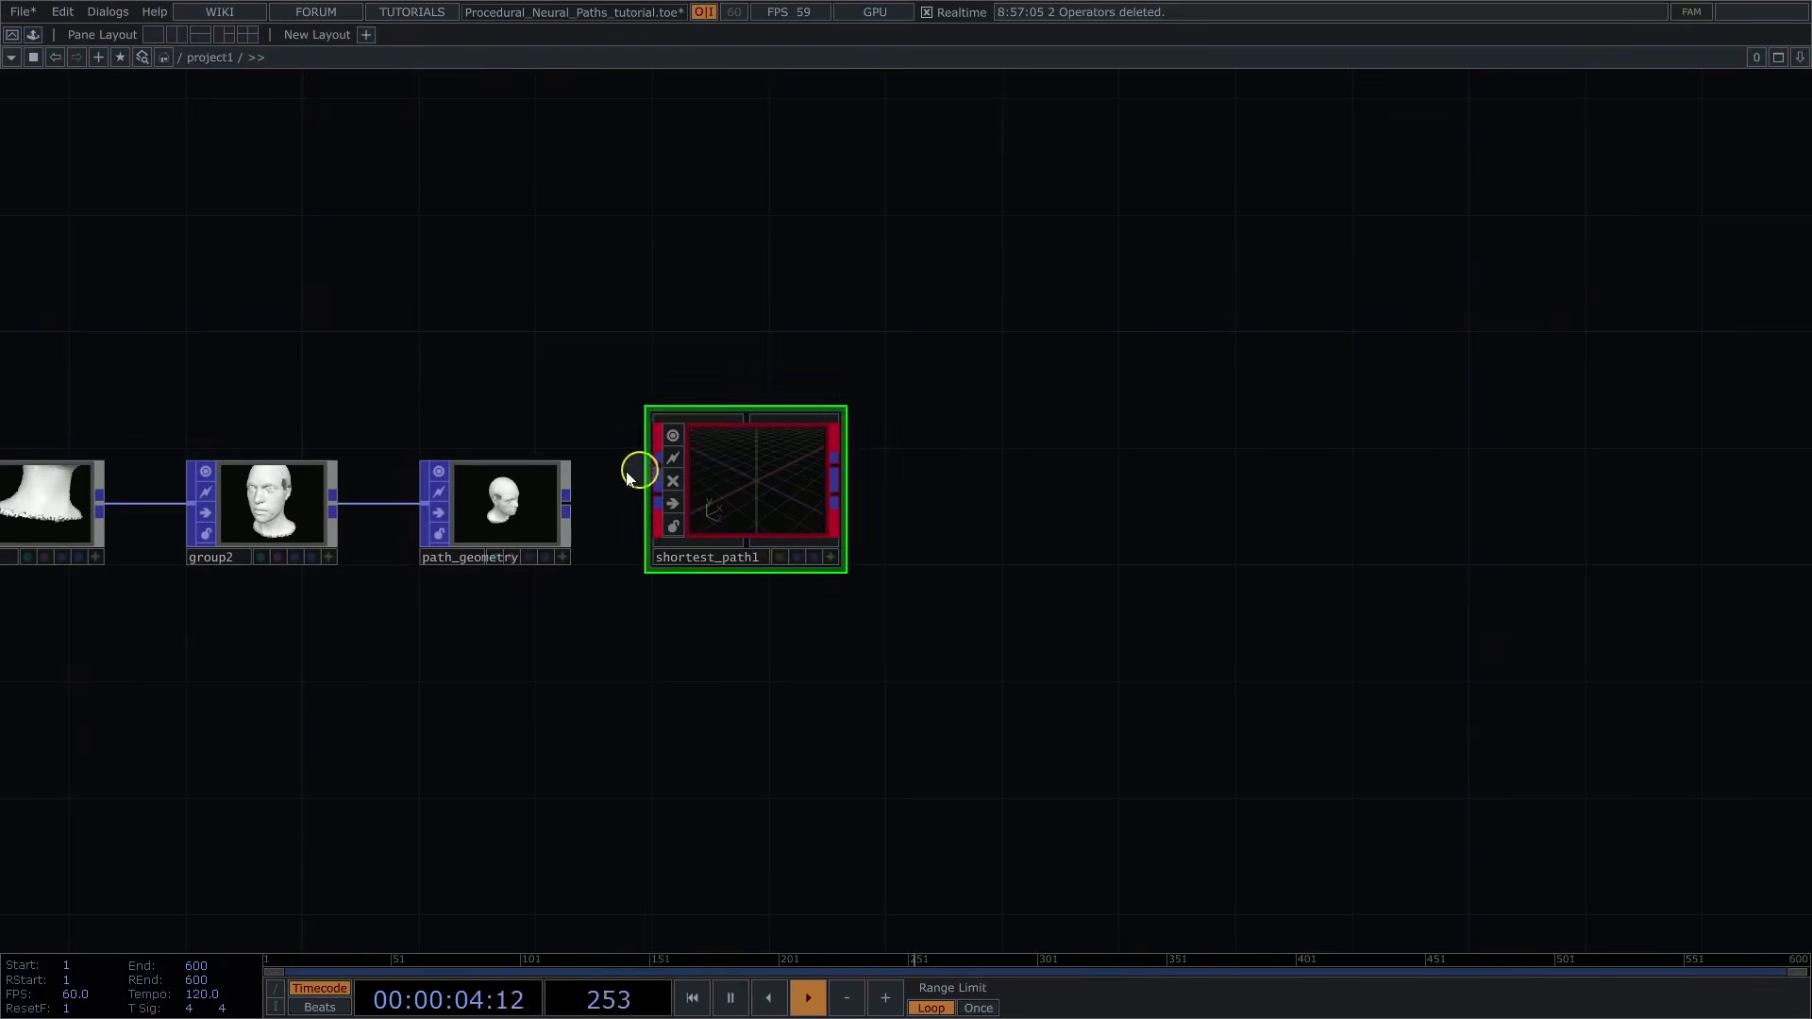
pyautogui.moveTo(614, 472); pyautogui.dragTo(638, 467)
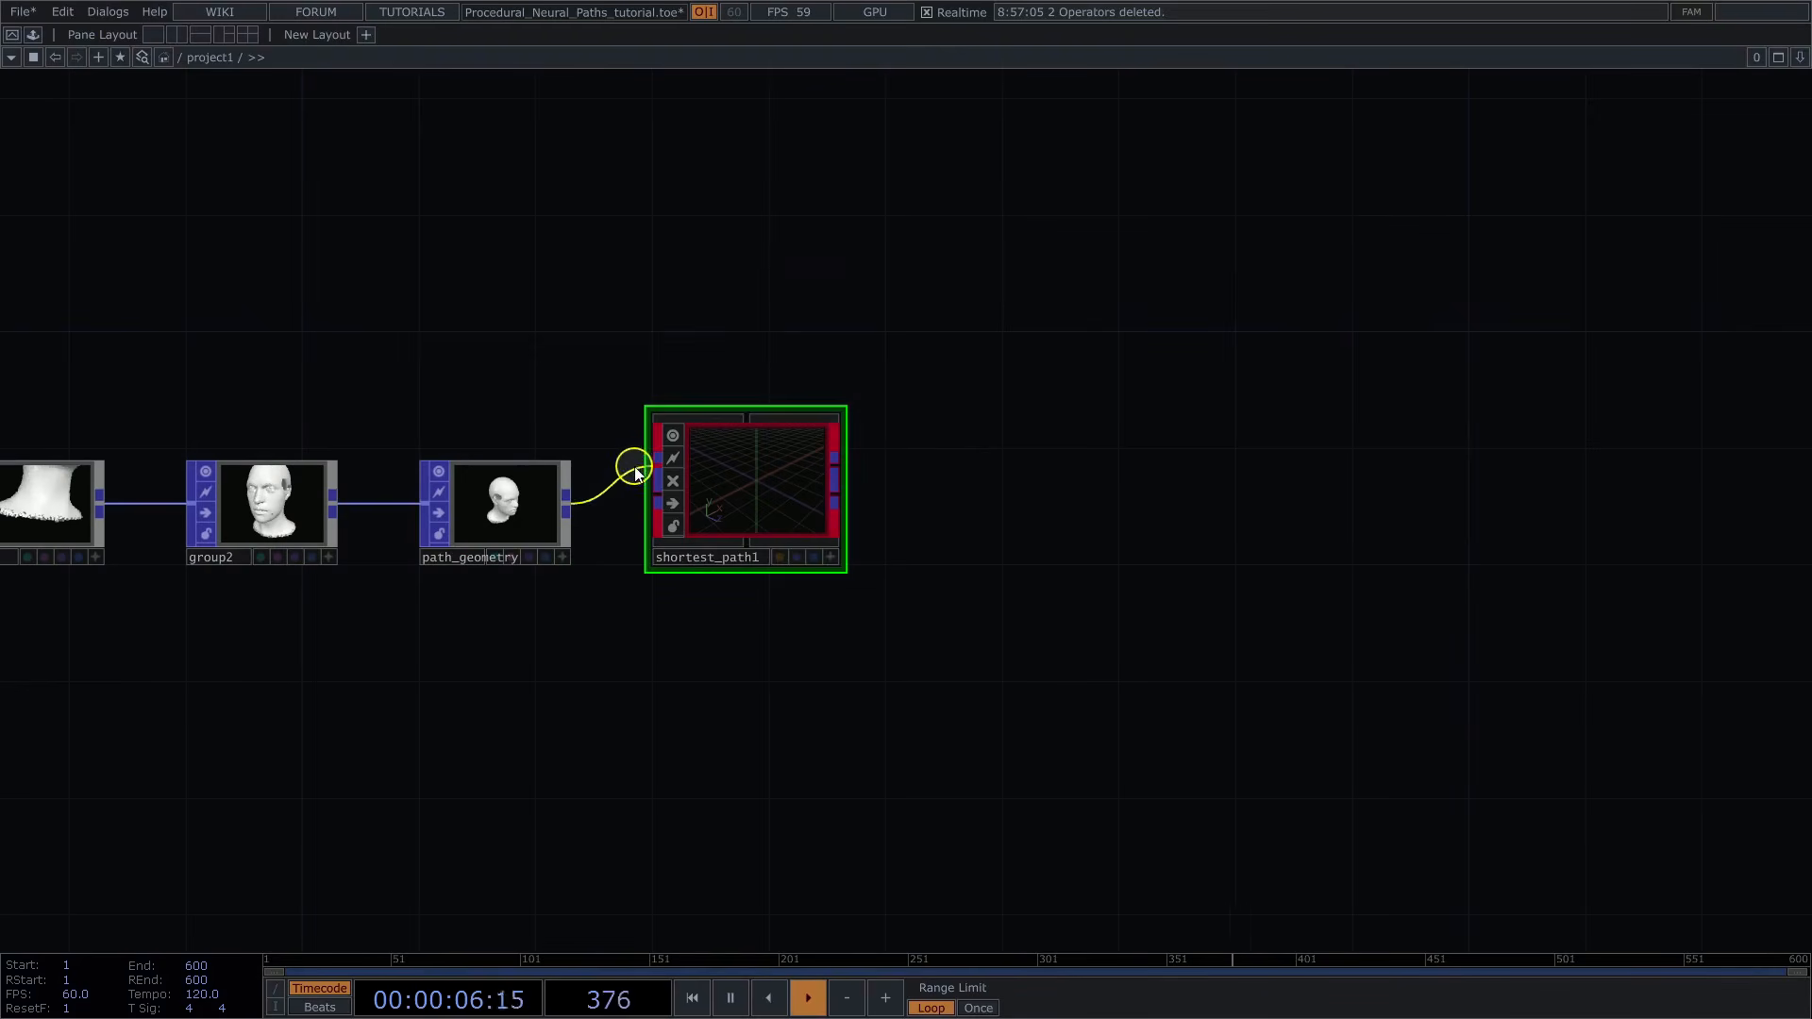
pyautogui.moveTo(1001, 373); pyautogui.dragTo(979, 371)
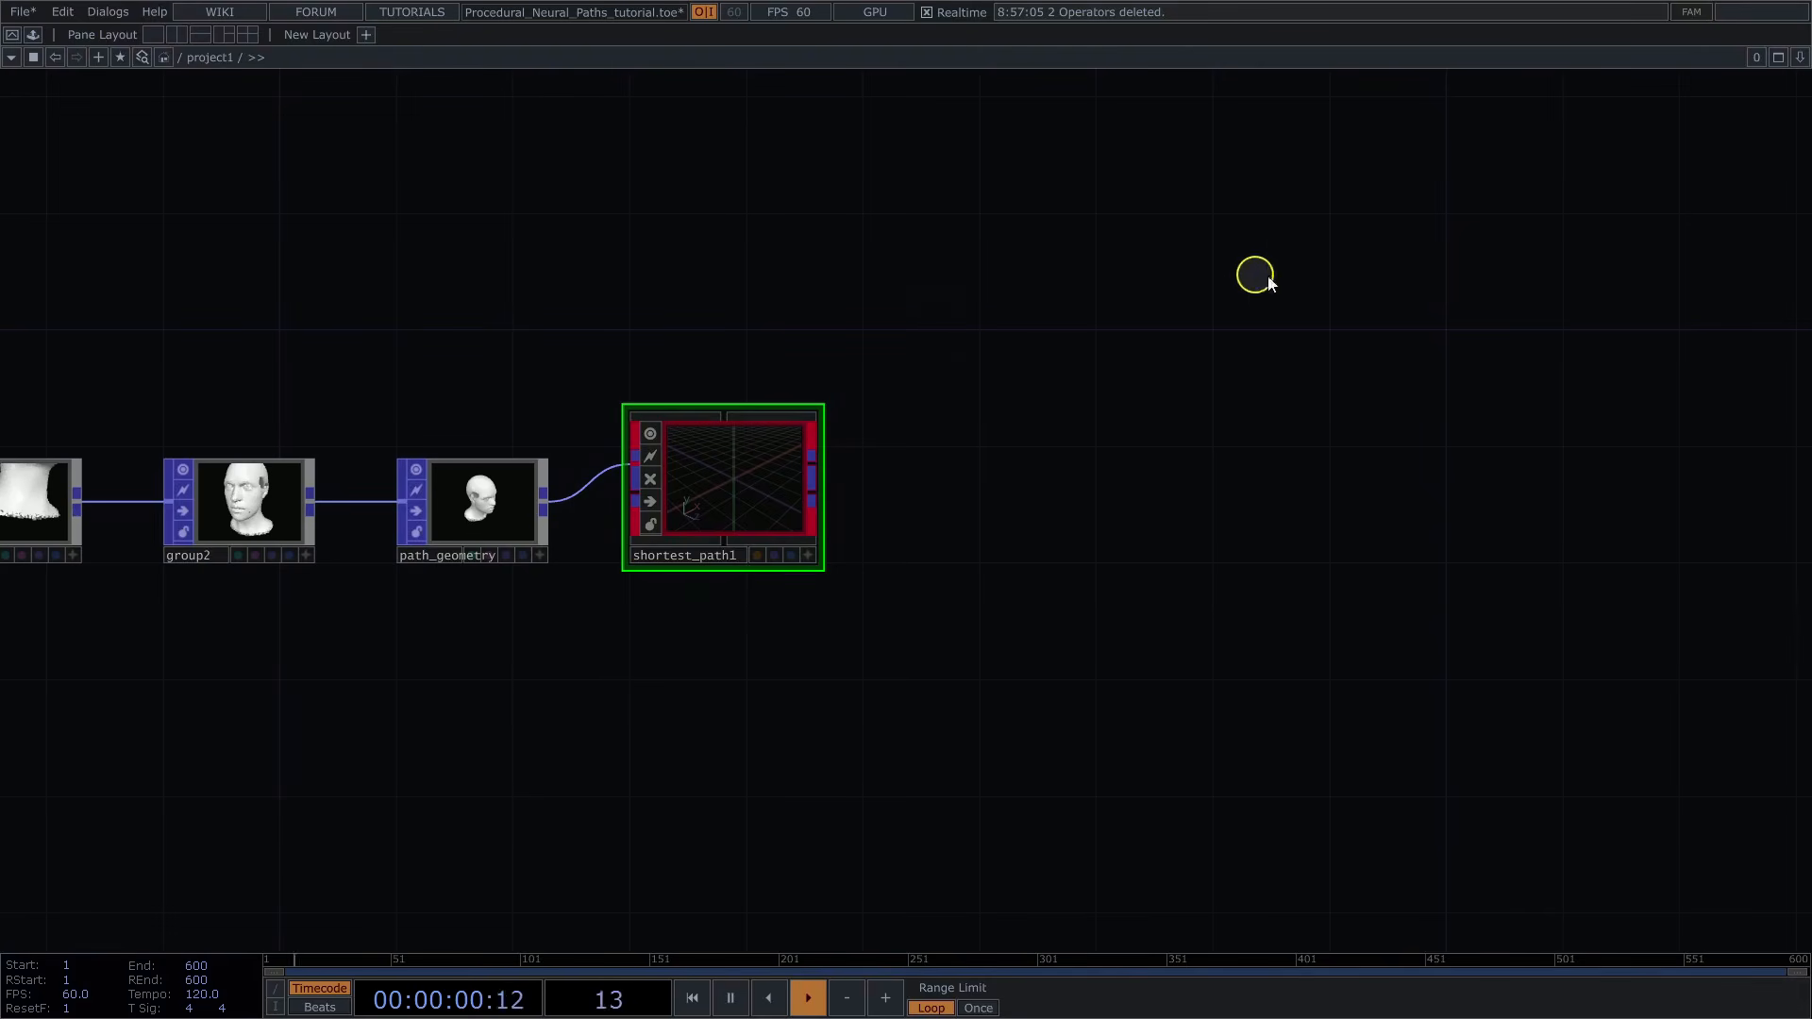
# Split the workspace into two side-by-side panes and make the second one a Geometry Viewer
pyautogui.click(1799, 55)
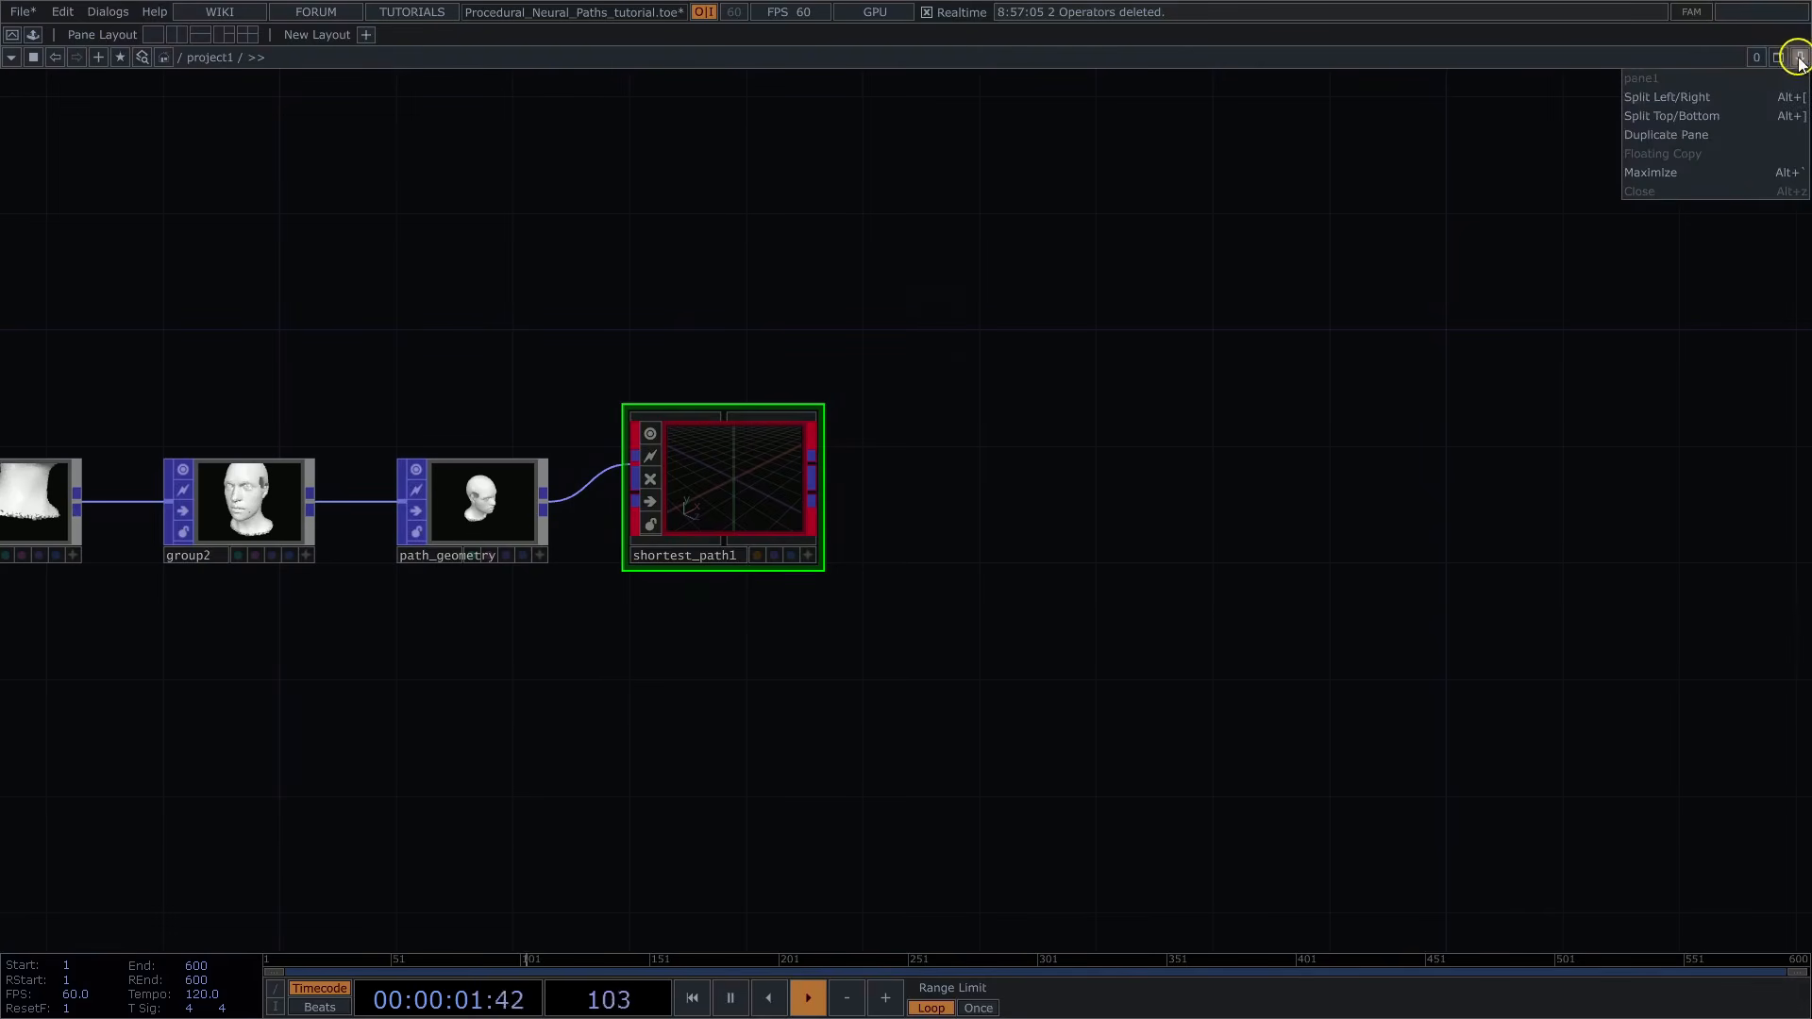
pyautogui.click(1708, 98)
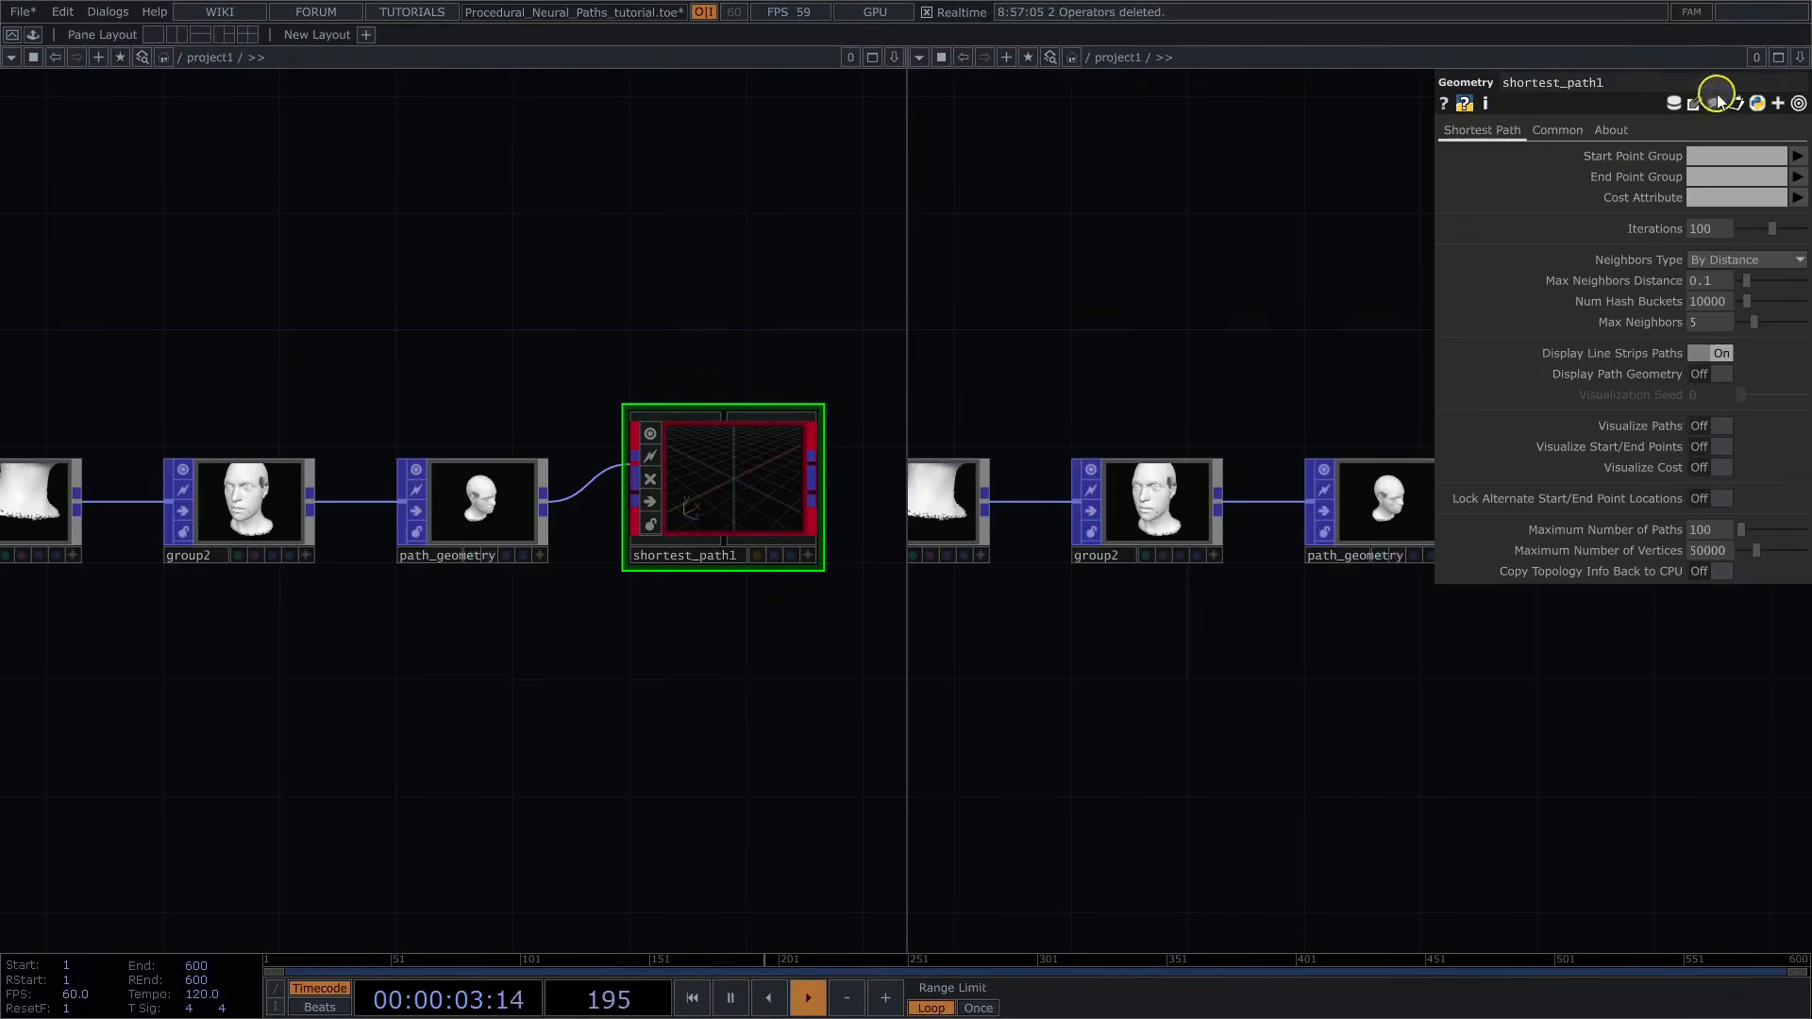
pyautogui.click(920, 62)
pyautogui.click(958, 121)
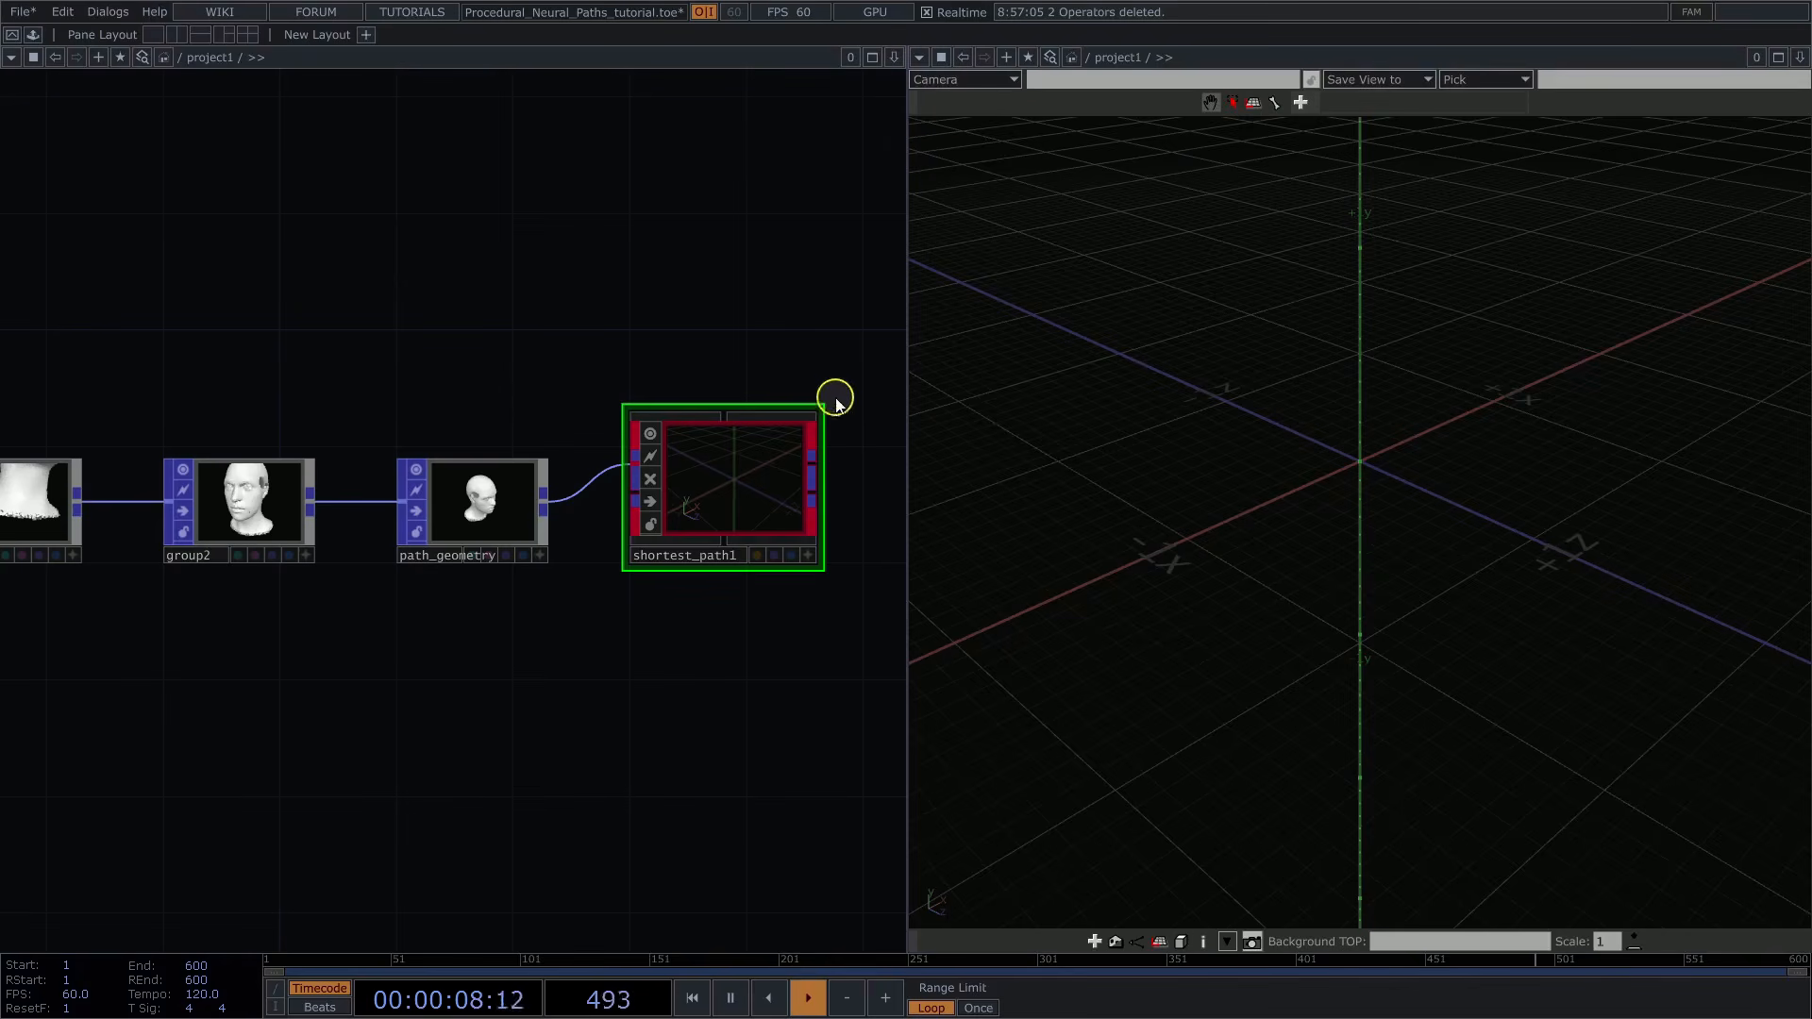
# Turn on the display flag of shortest_path1 and widen the network pane beside the Geometry Viewer
pyautogui.click(791, 556)
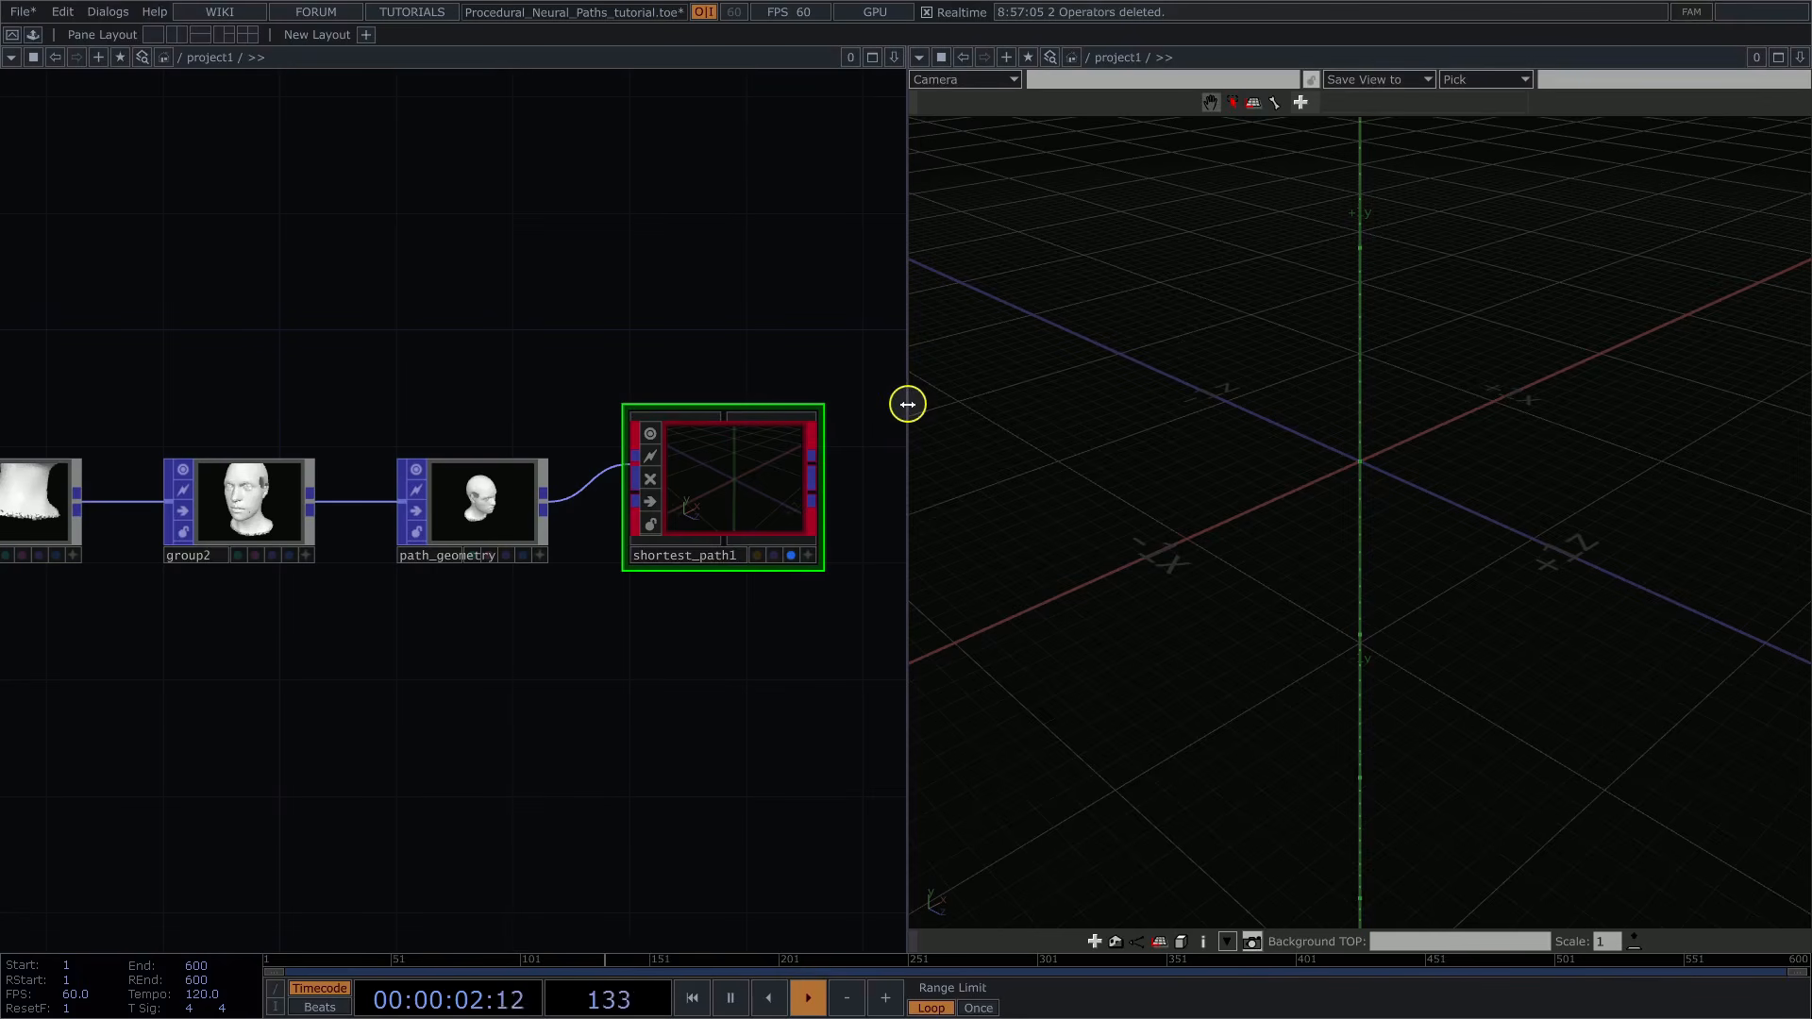
pyautogui.moveTo(908, 403); pyautogui.dragTo(1053, 405)
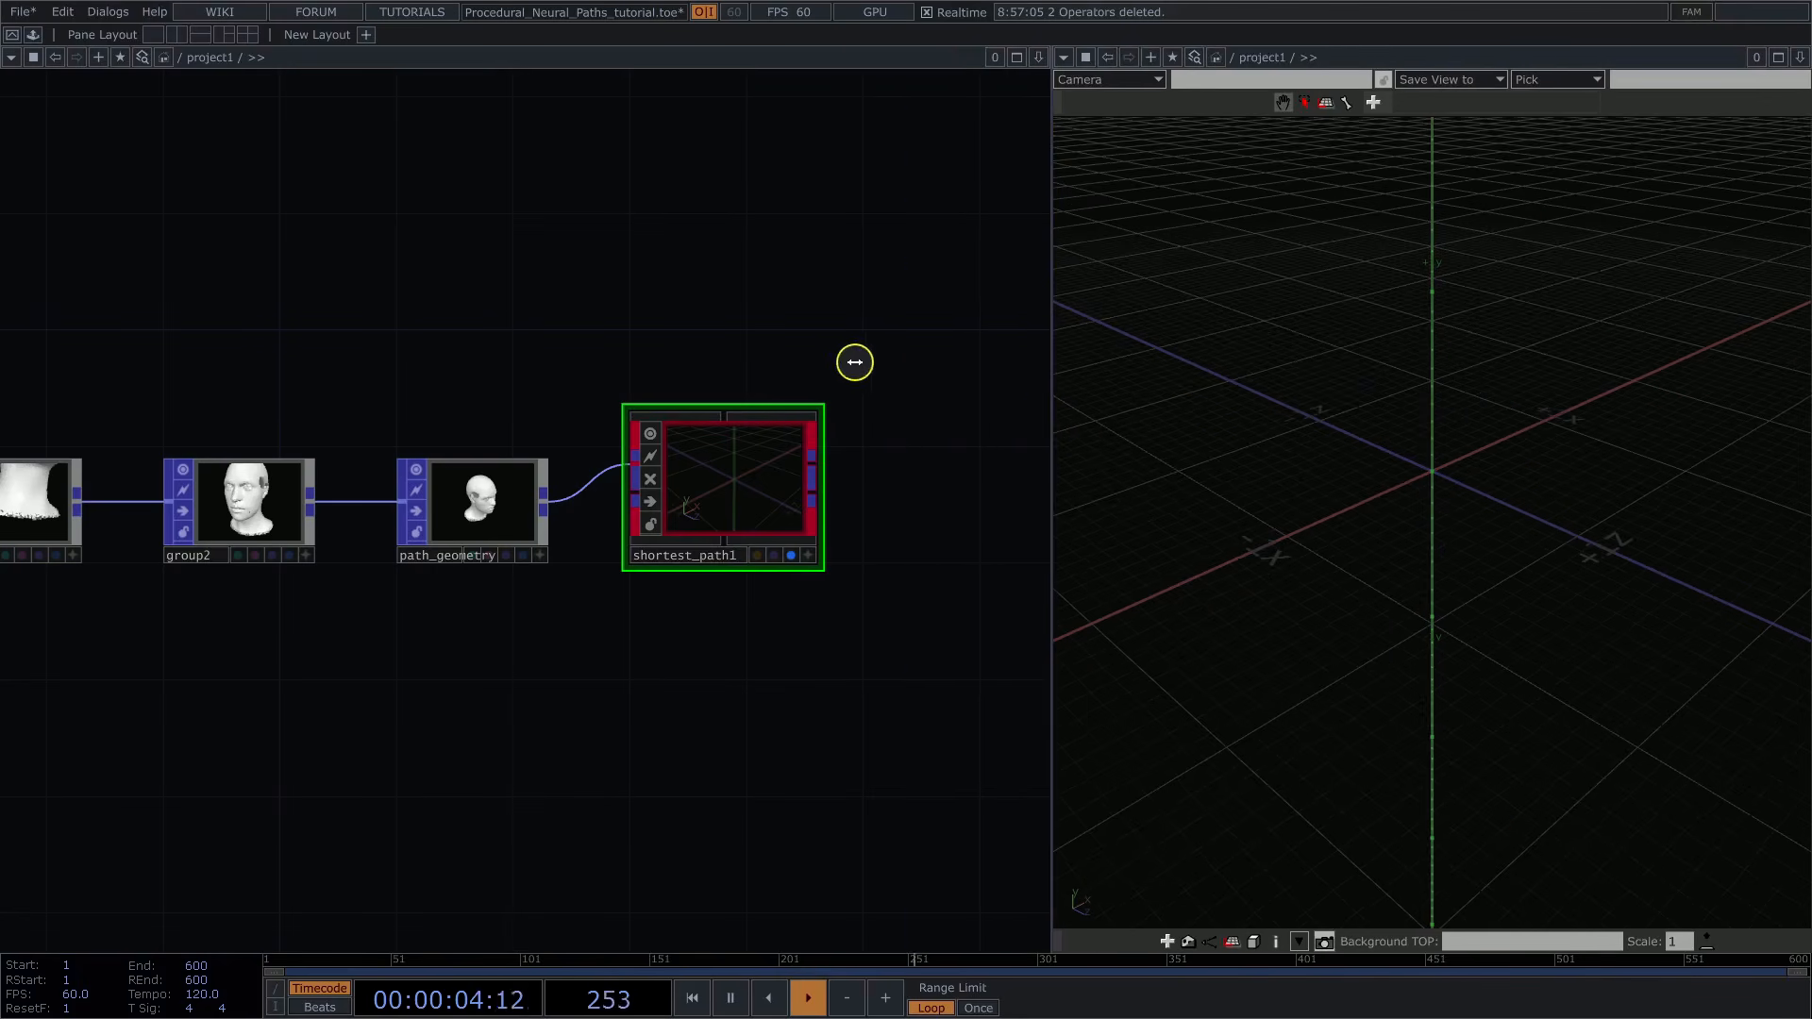
pyautogui.moveTo(854, 363); pyautogui.dragTo(586, 268)
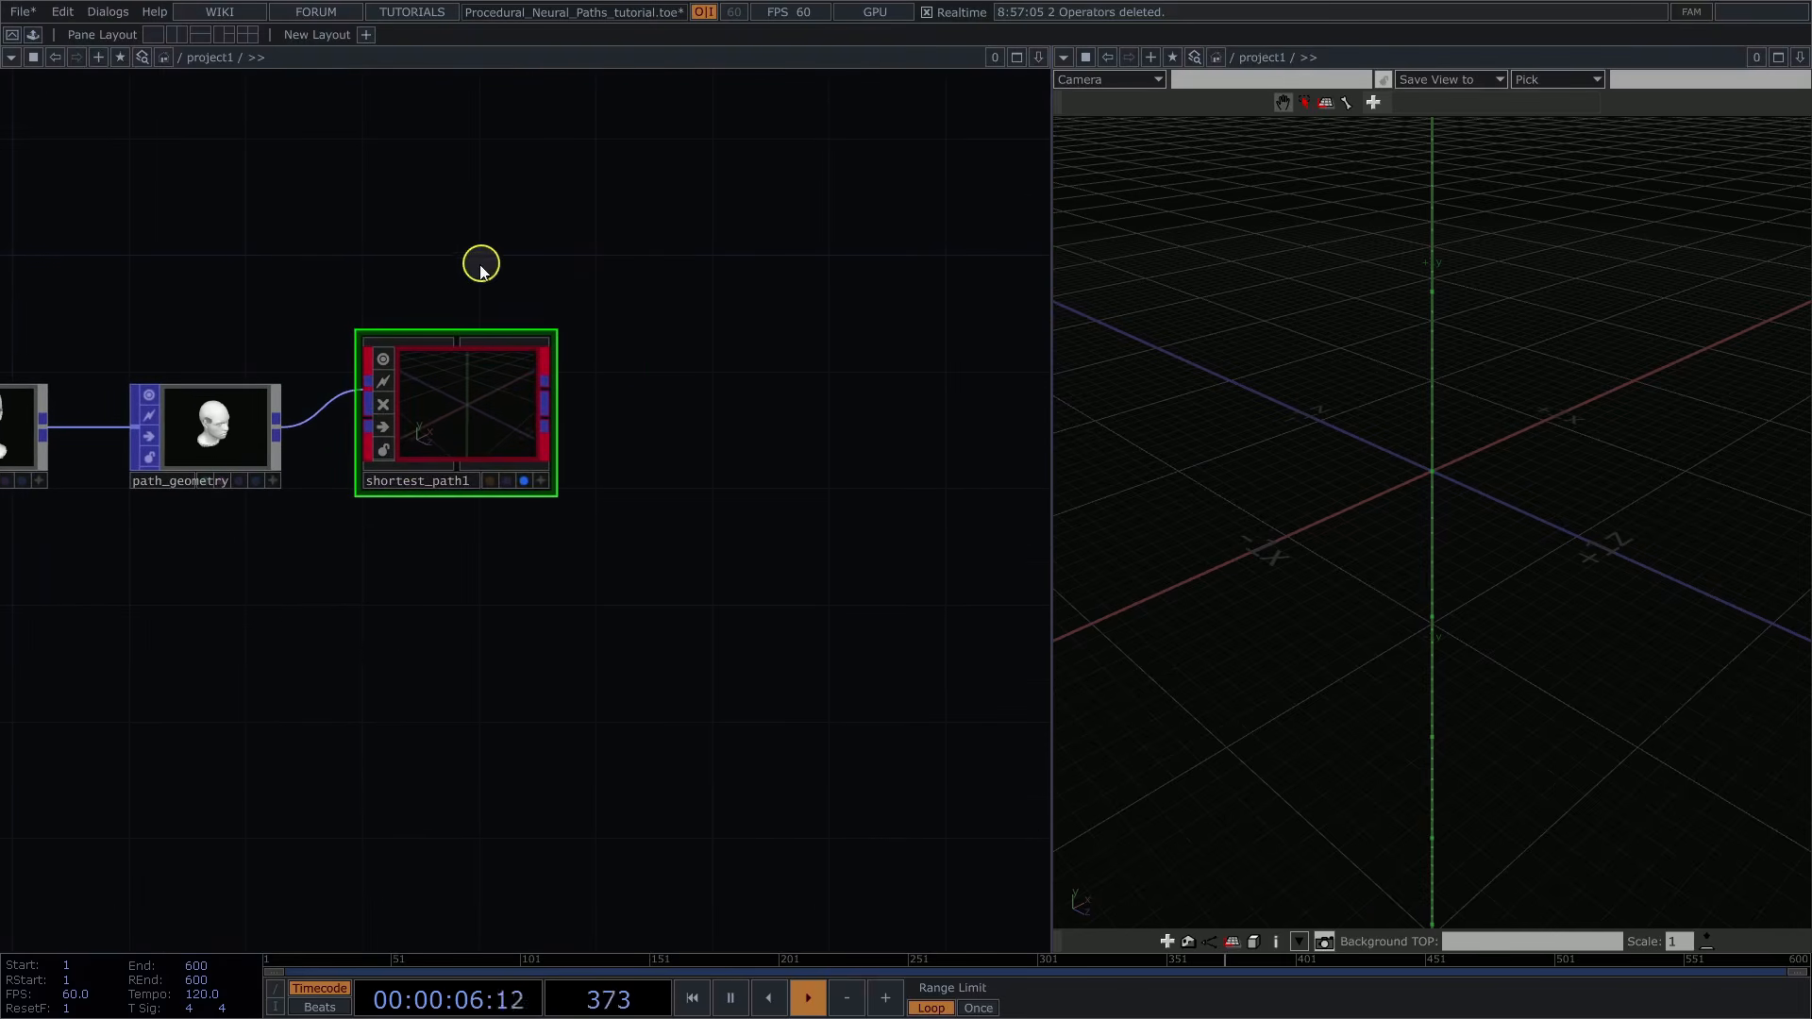
# Set shortest_path1's Start Point Group to start and its End Point Group to end
pyautogui.scroll(4, 543, 264)
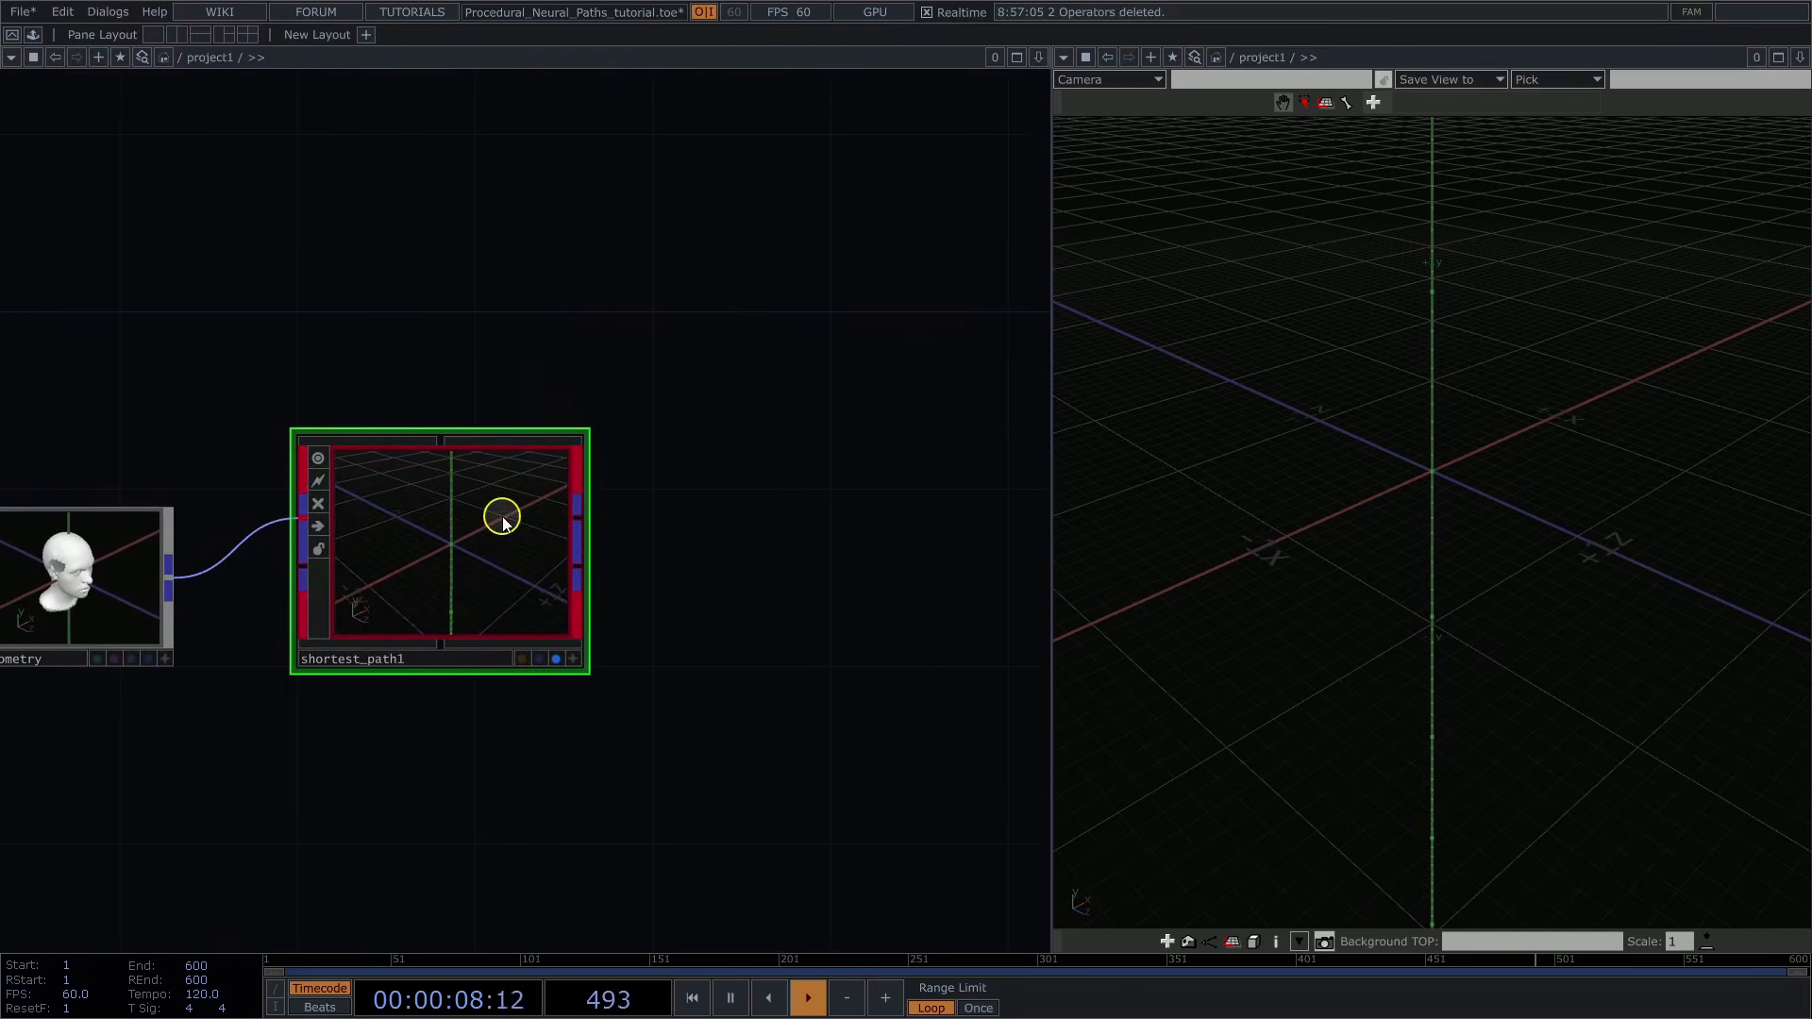
pyautogui.press('p')
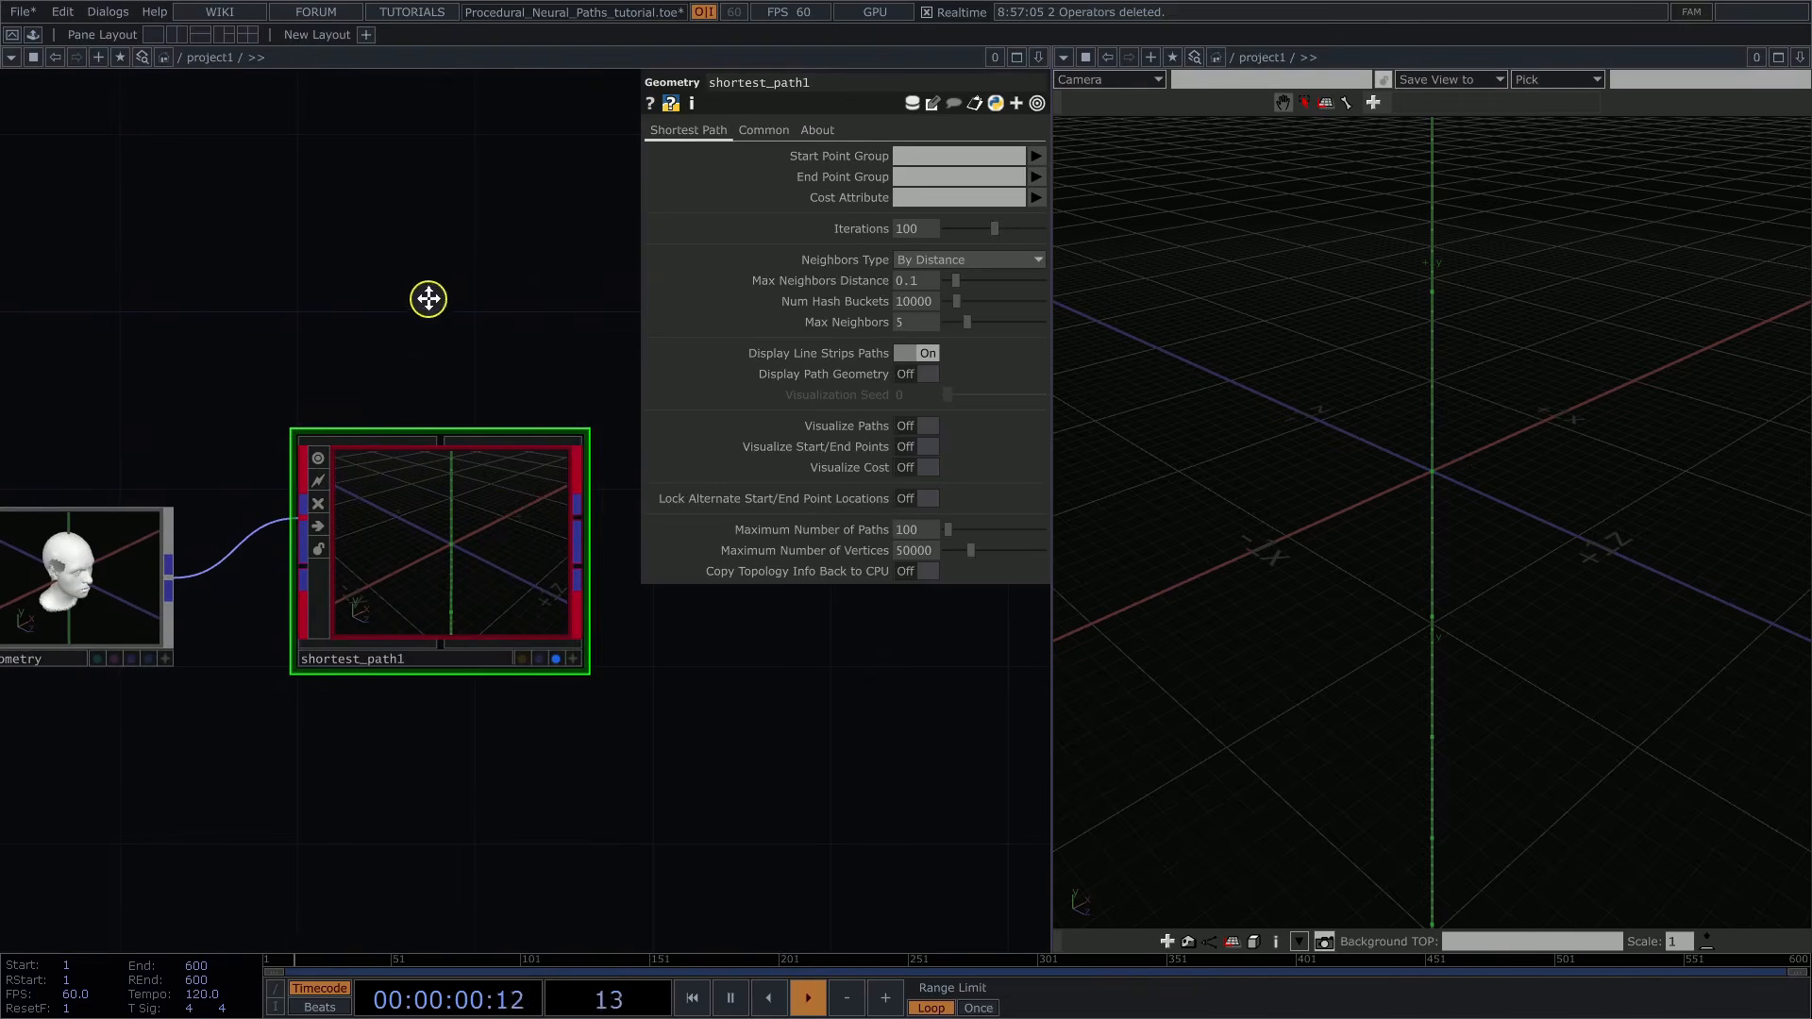
pyautogui.moveTo(428, 298); pyautogui.dragTo(432, 262)
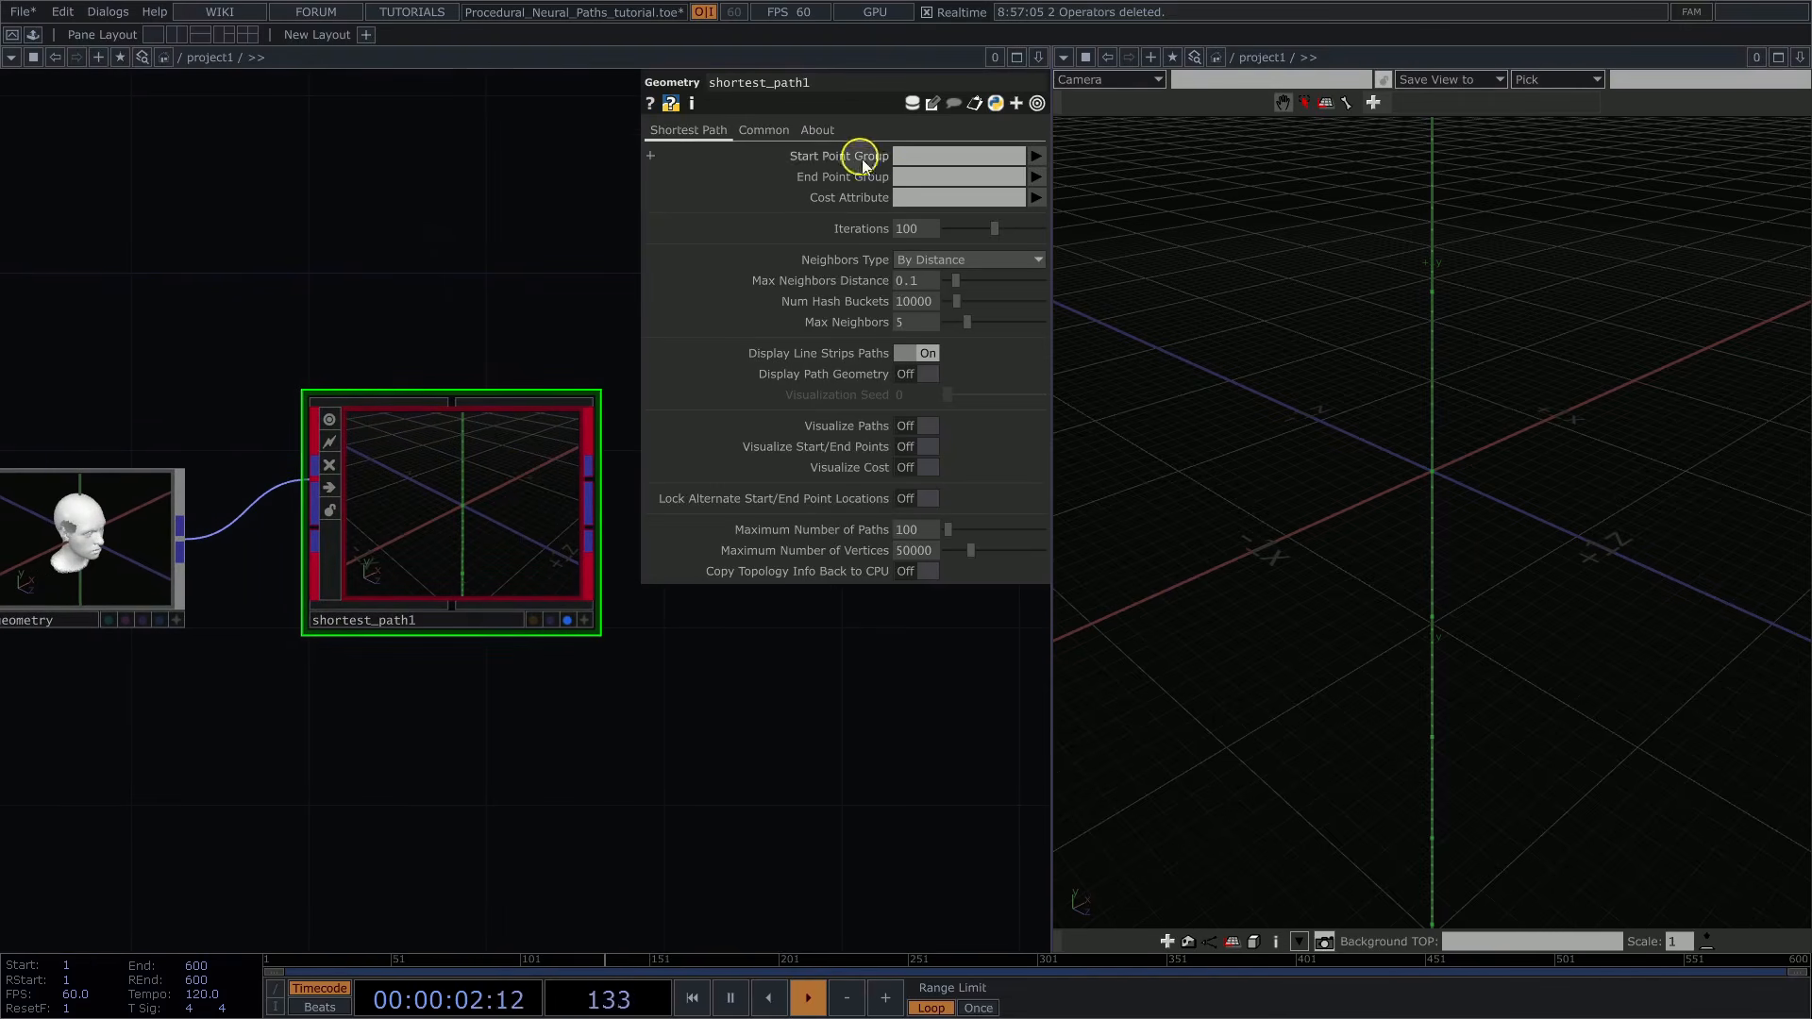
pyautogui.click(953, 158)
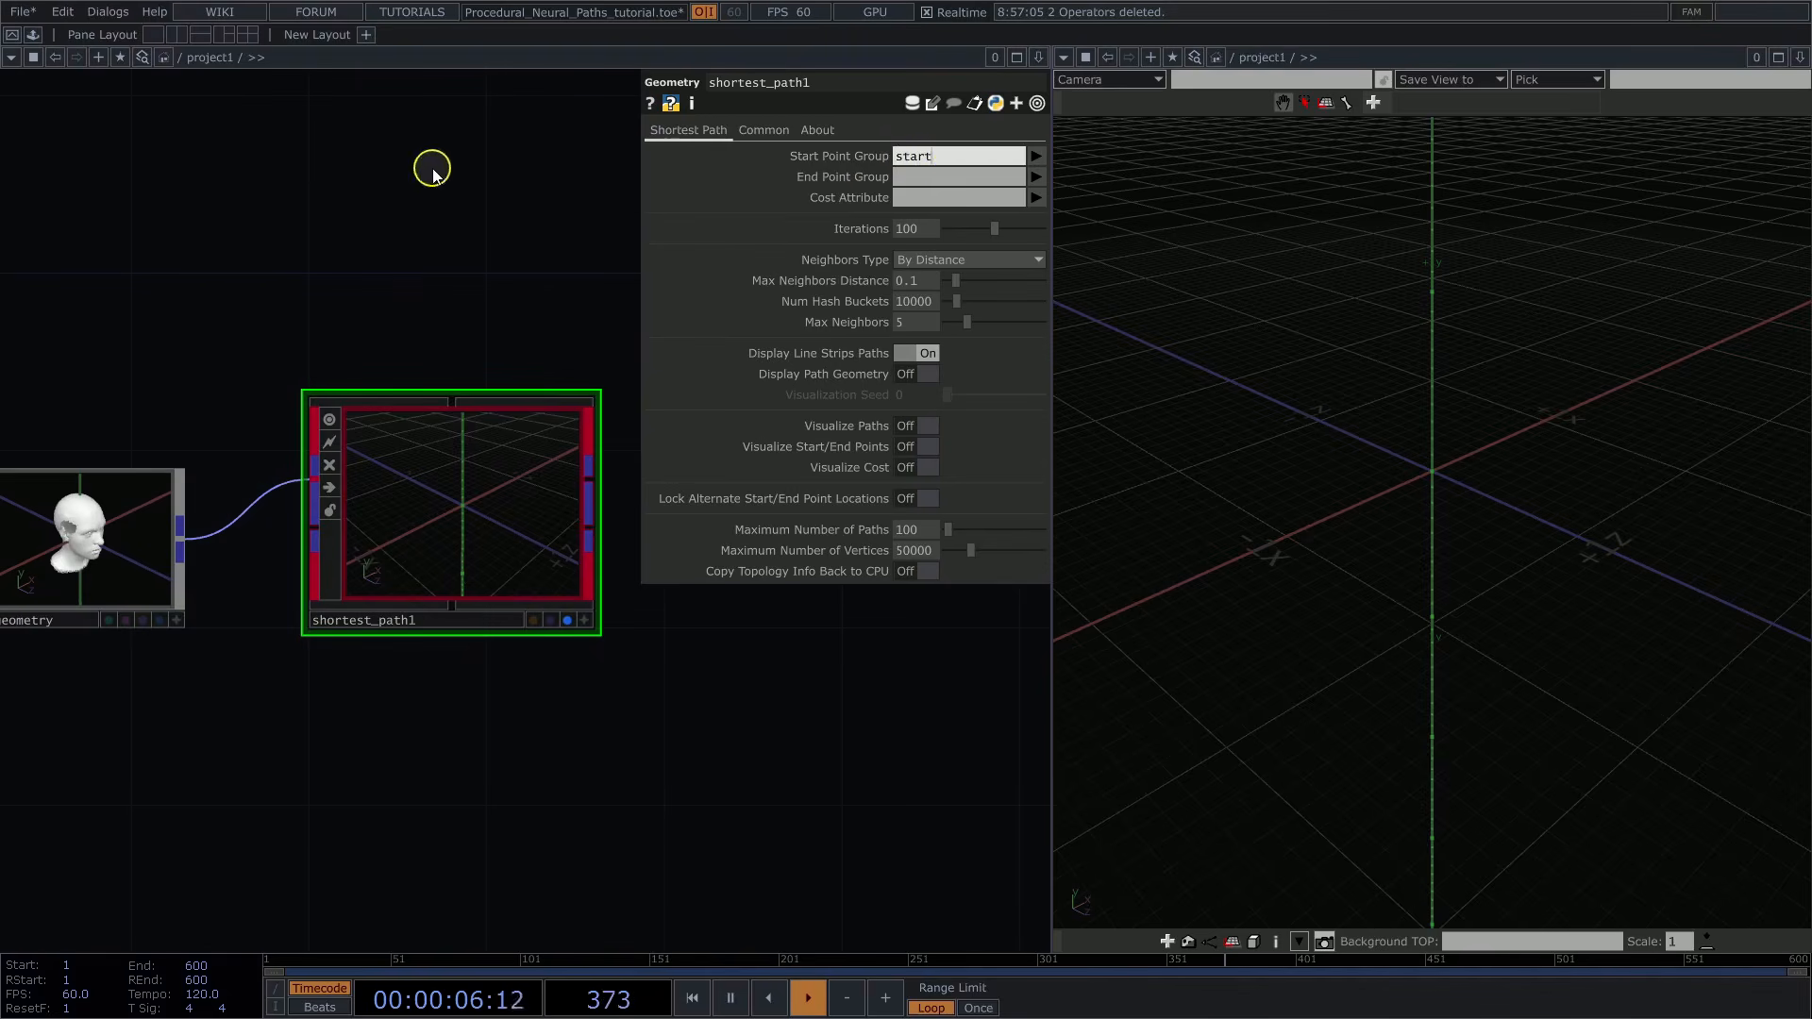
pyautogui.click(954, 177)
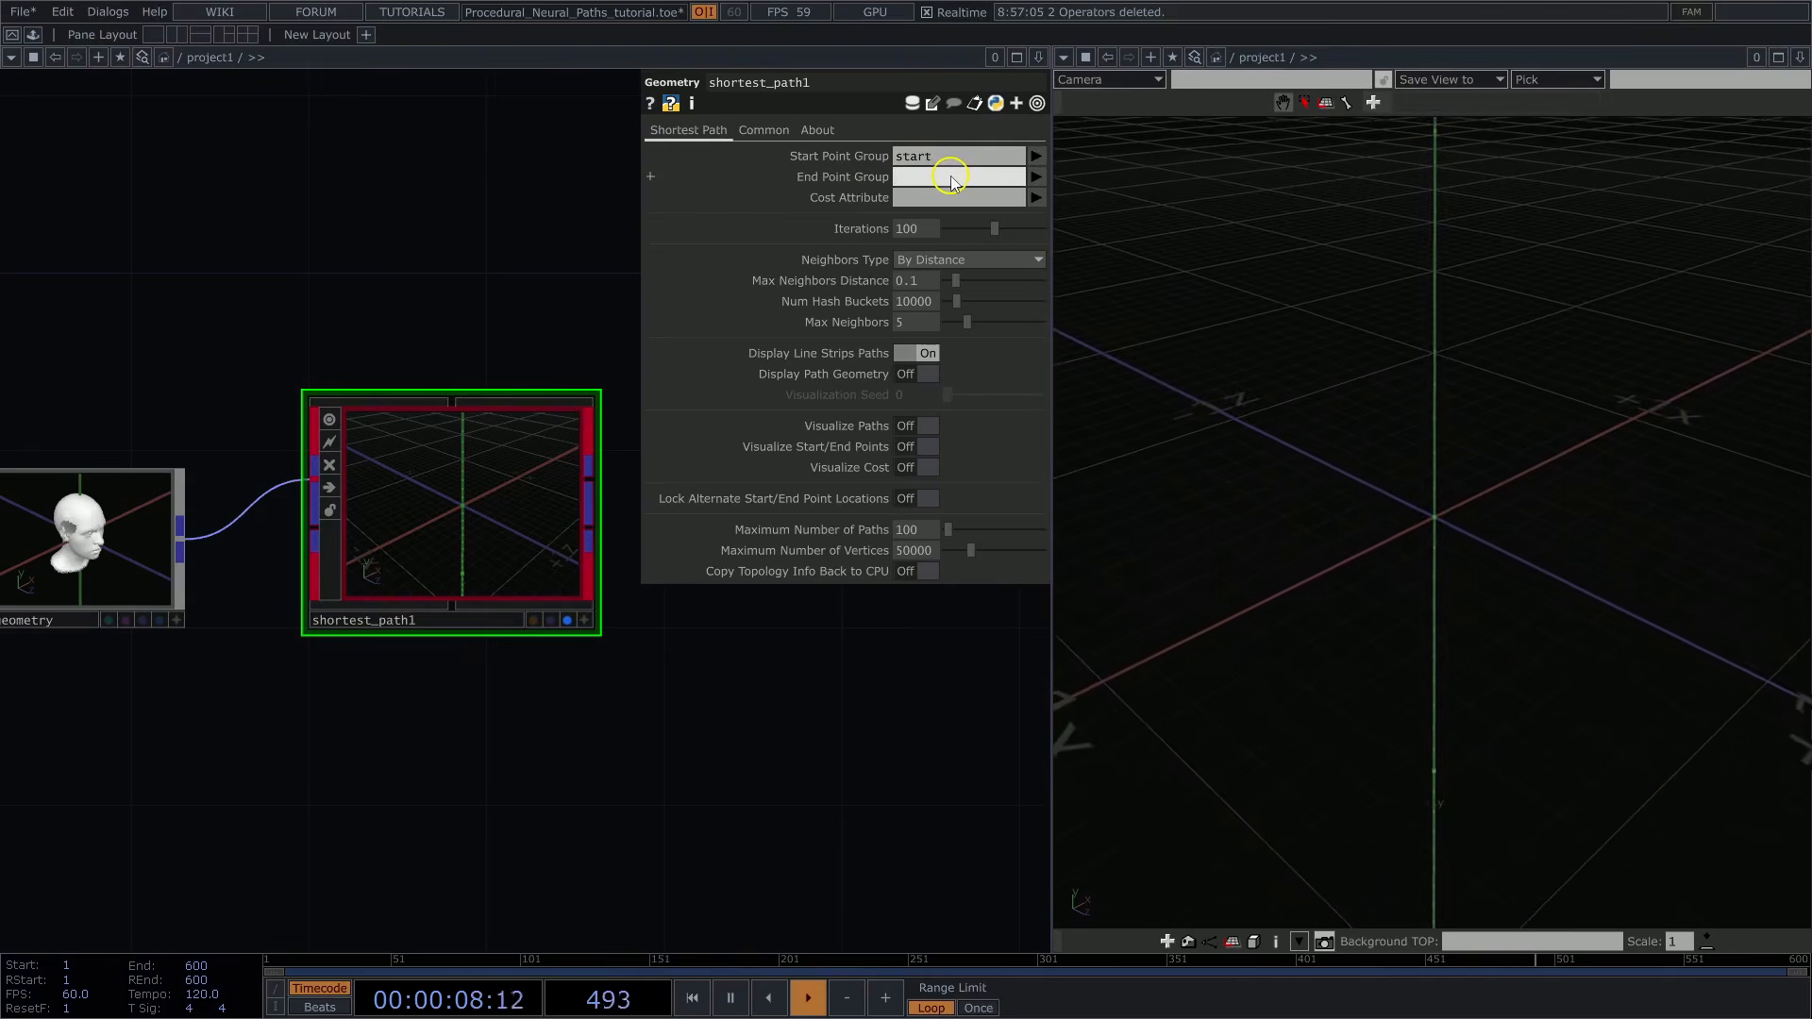
pyautogui.write('end')
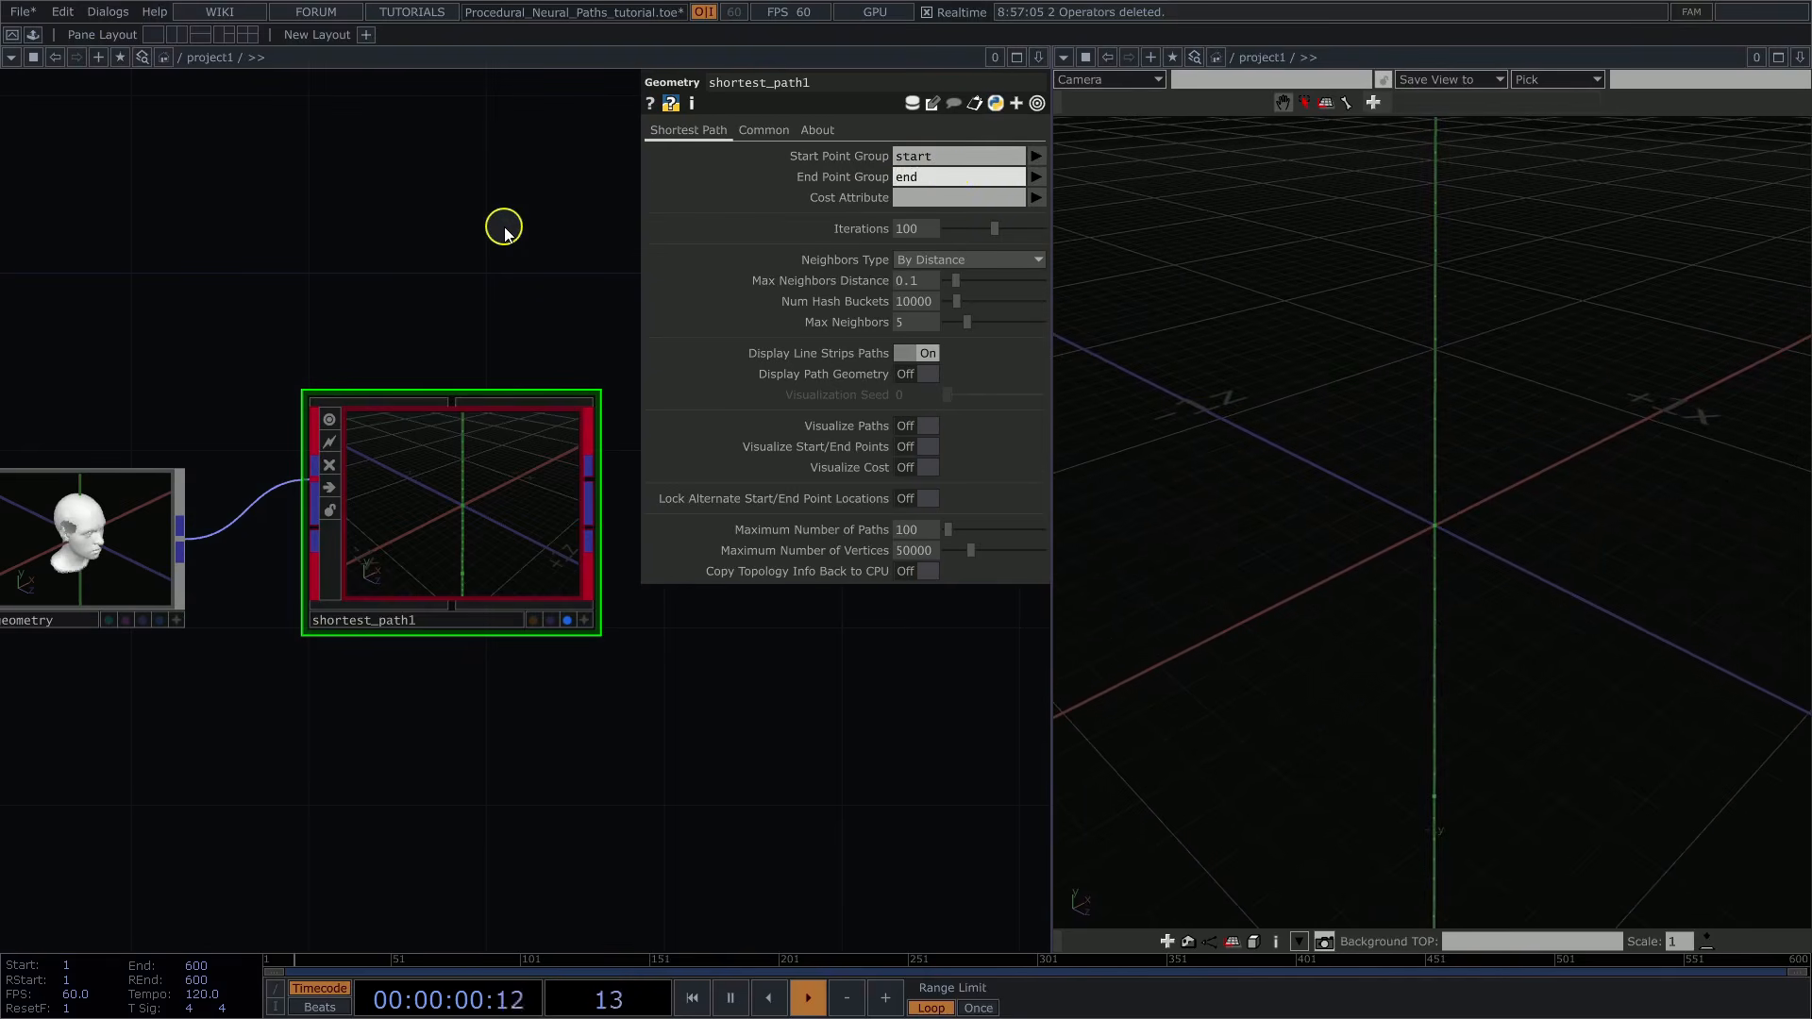
pyautogui.press('Return')
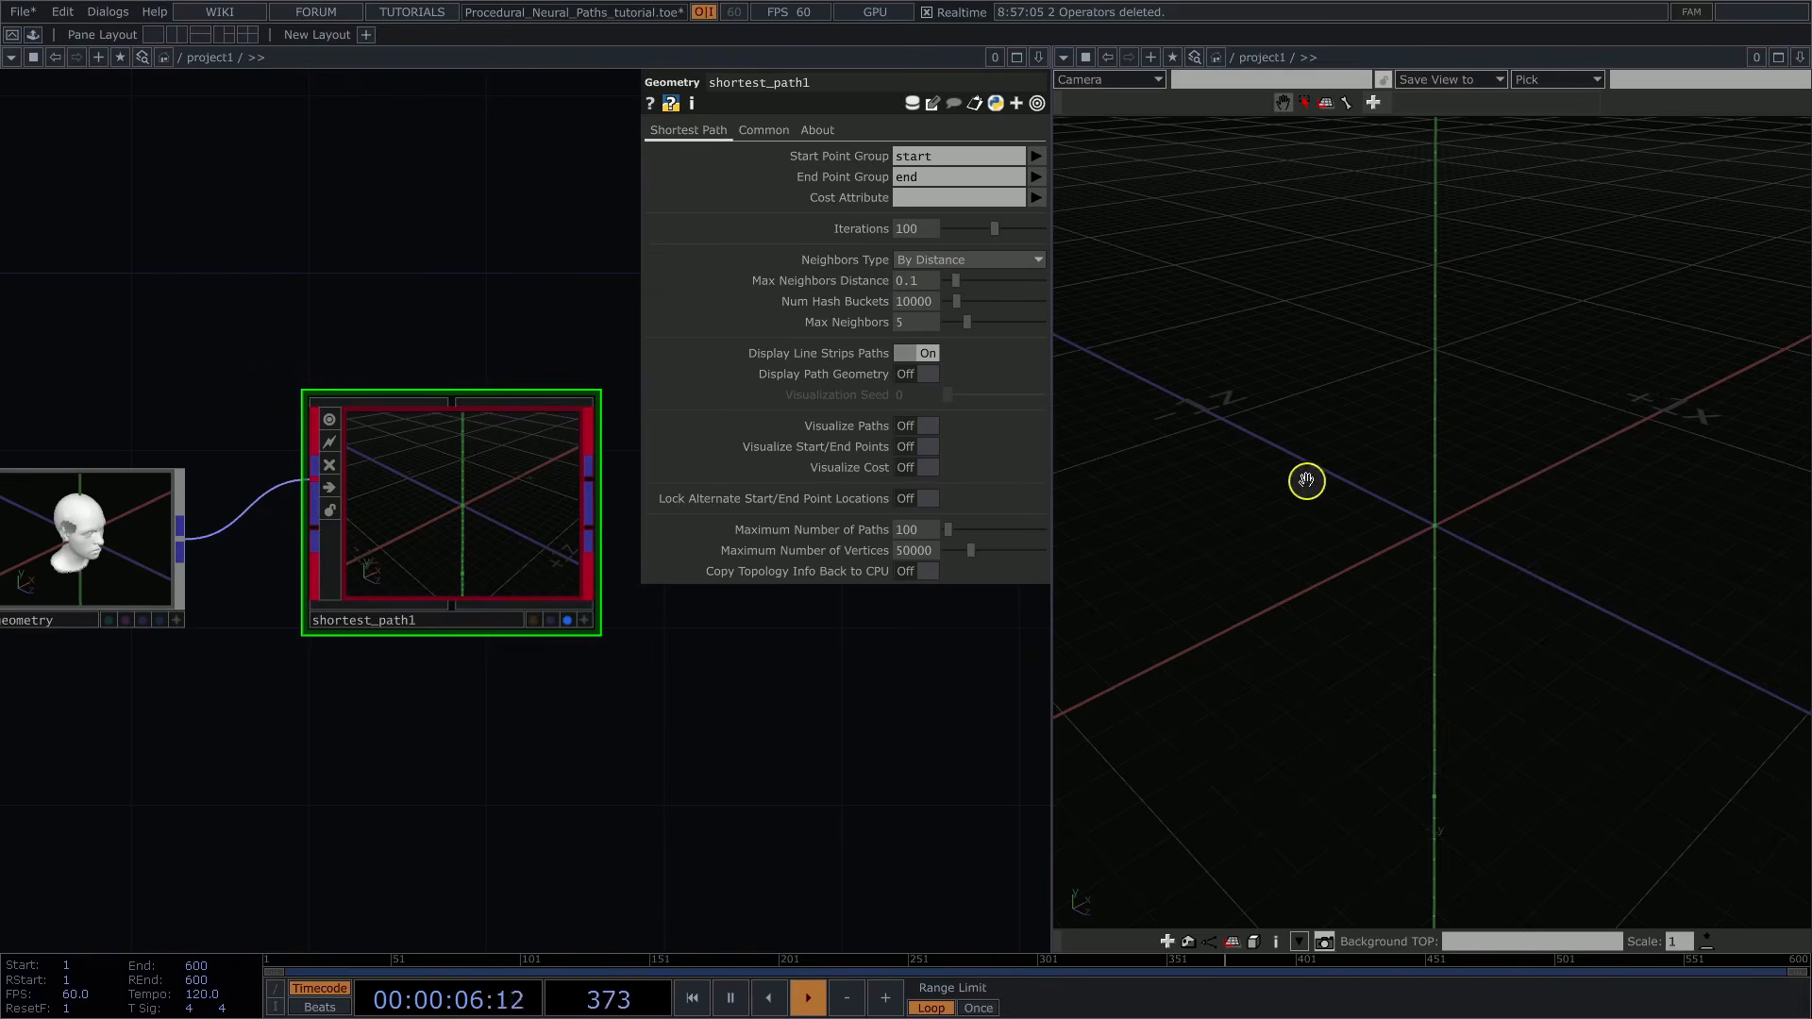
# Raise shortest_path1's Maximum Number of Paths to 10000 and Maximum Number of Vertices to 500000
pyautogui.moveTo(1306, 481); pyautogui.dragTo(1300, 446)
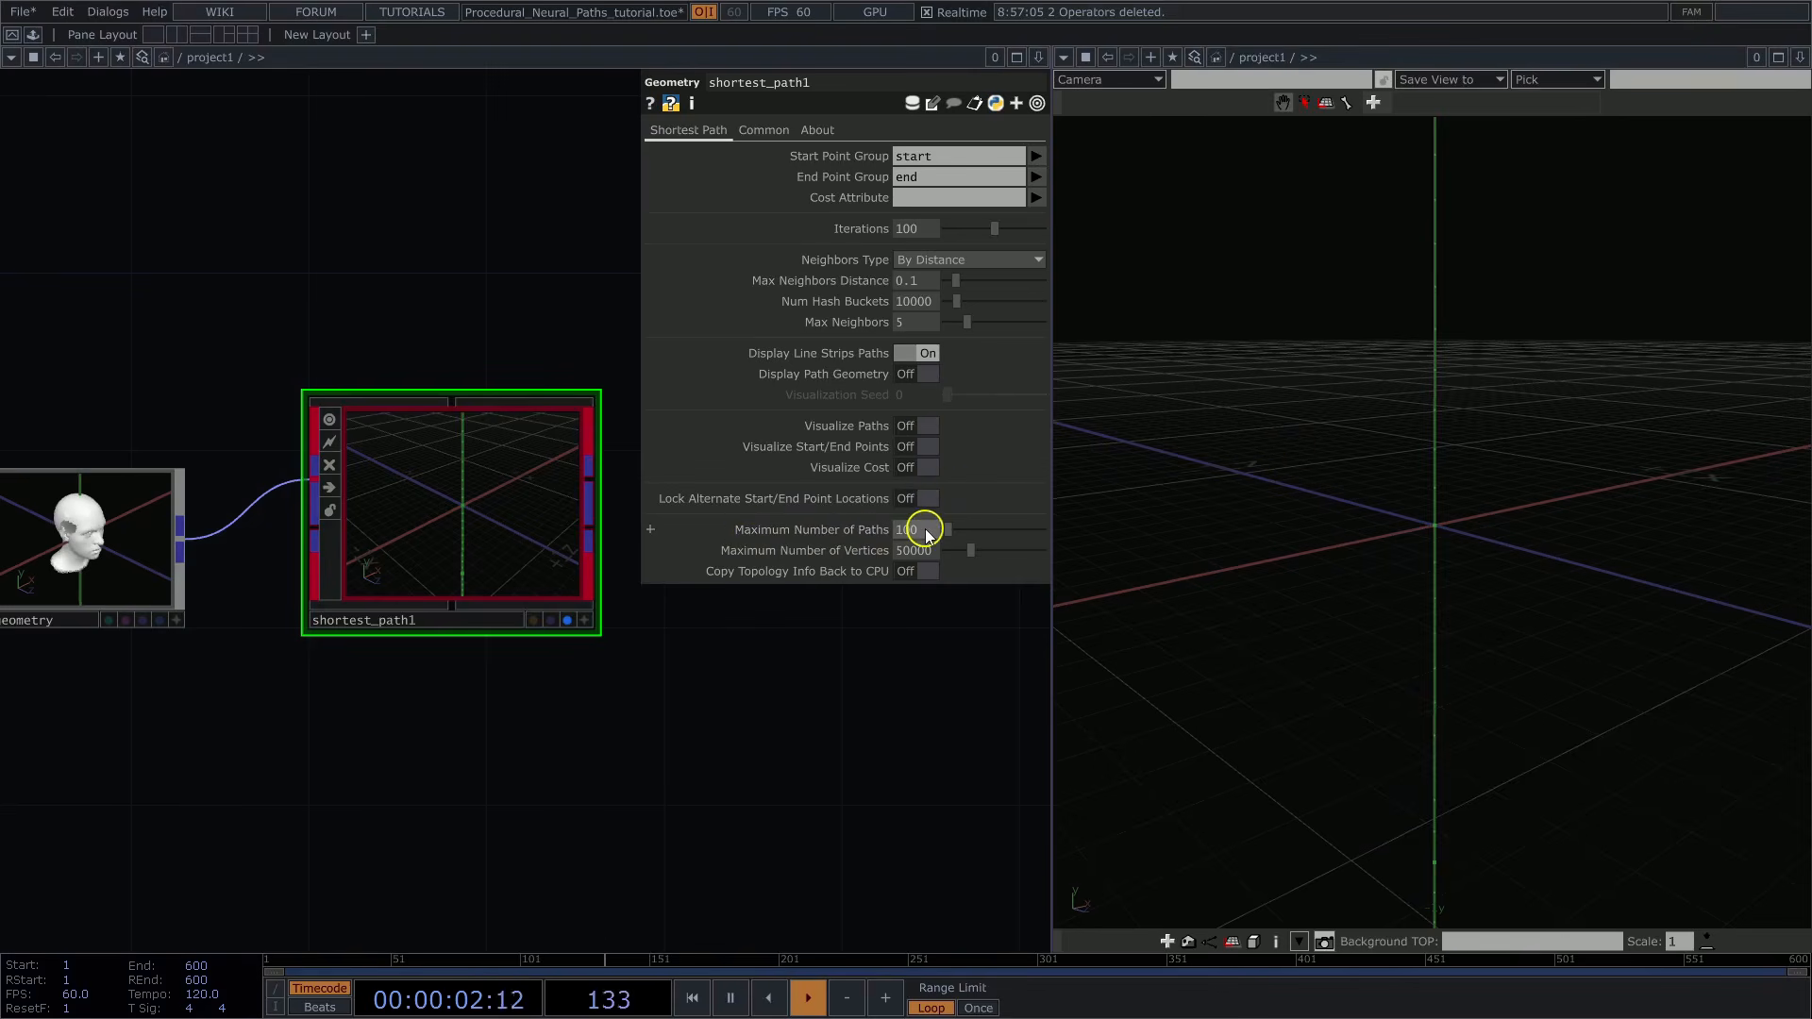
pyautogui.write('00')
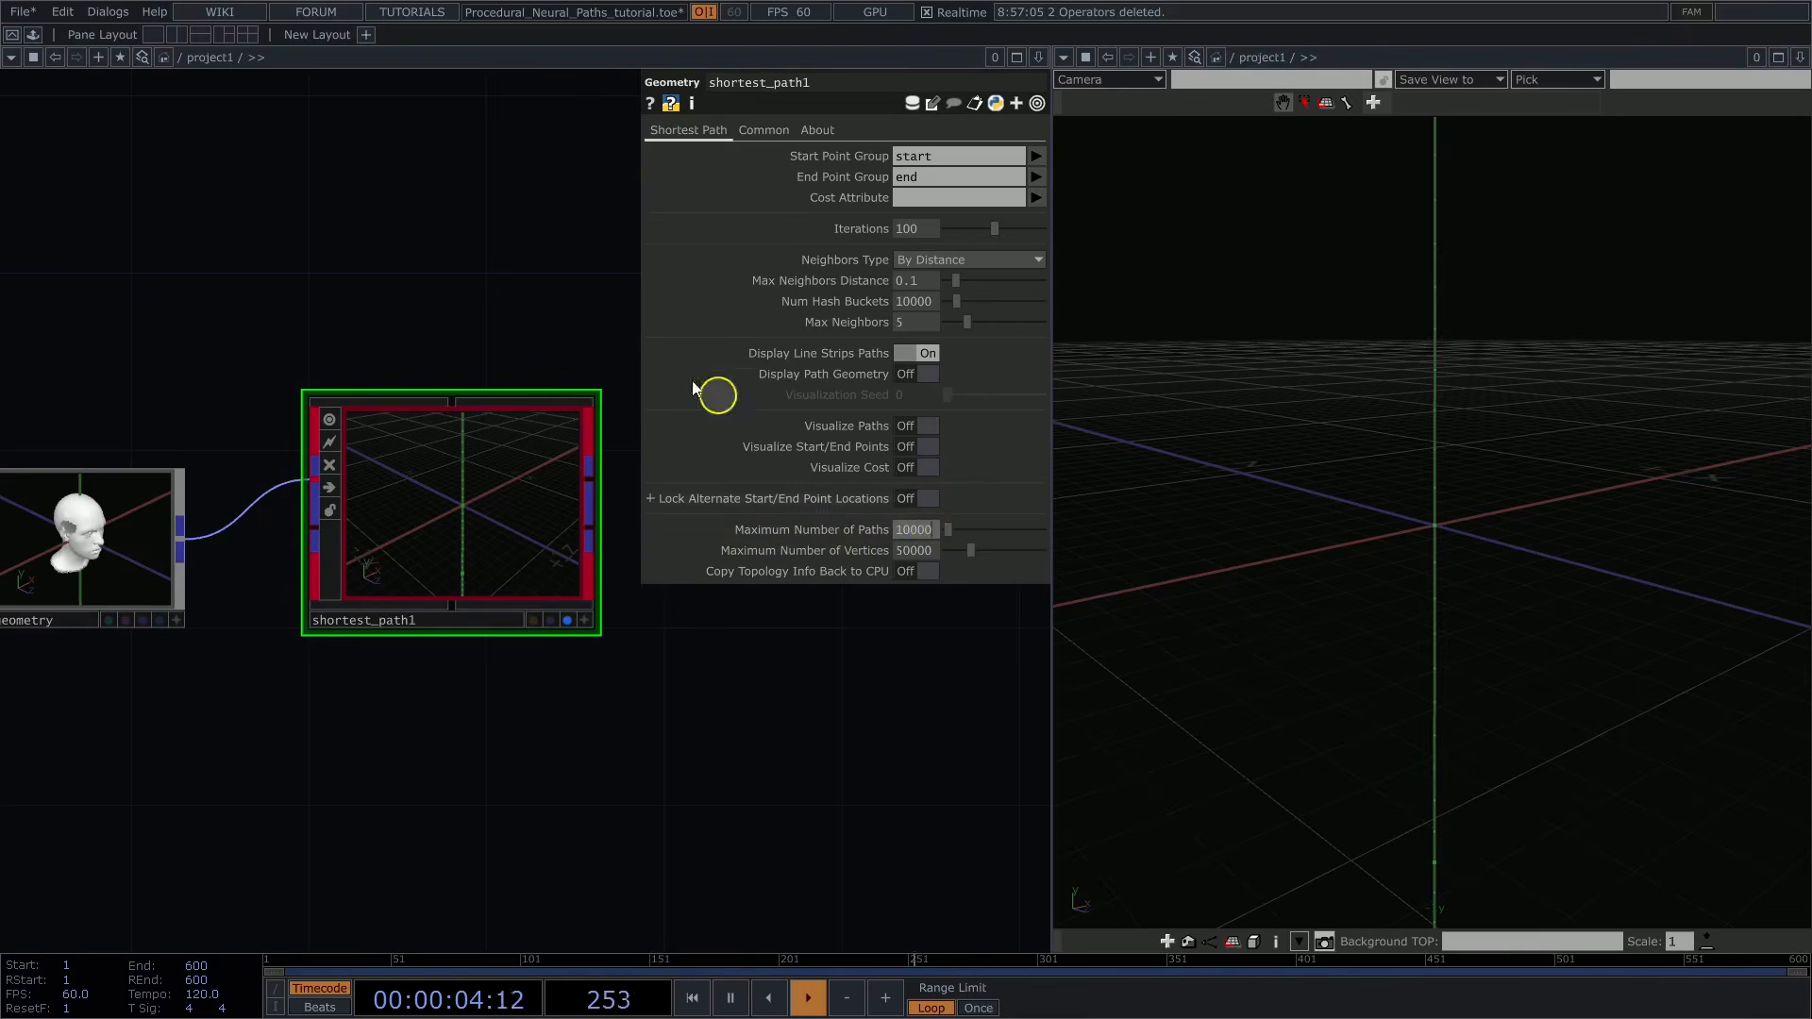
pyautogui.click(522, 273)
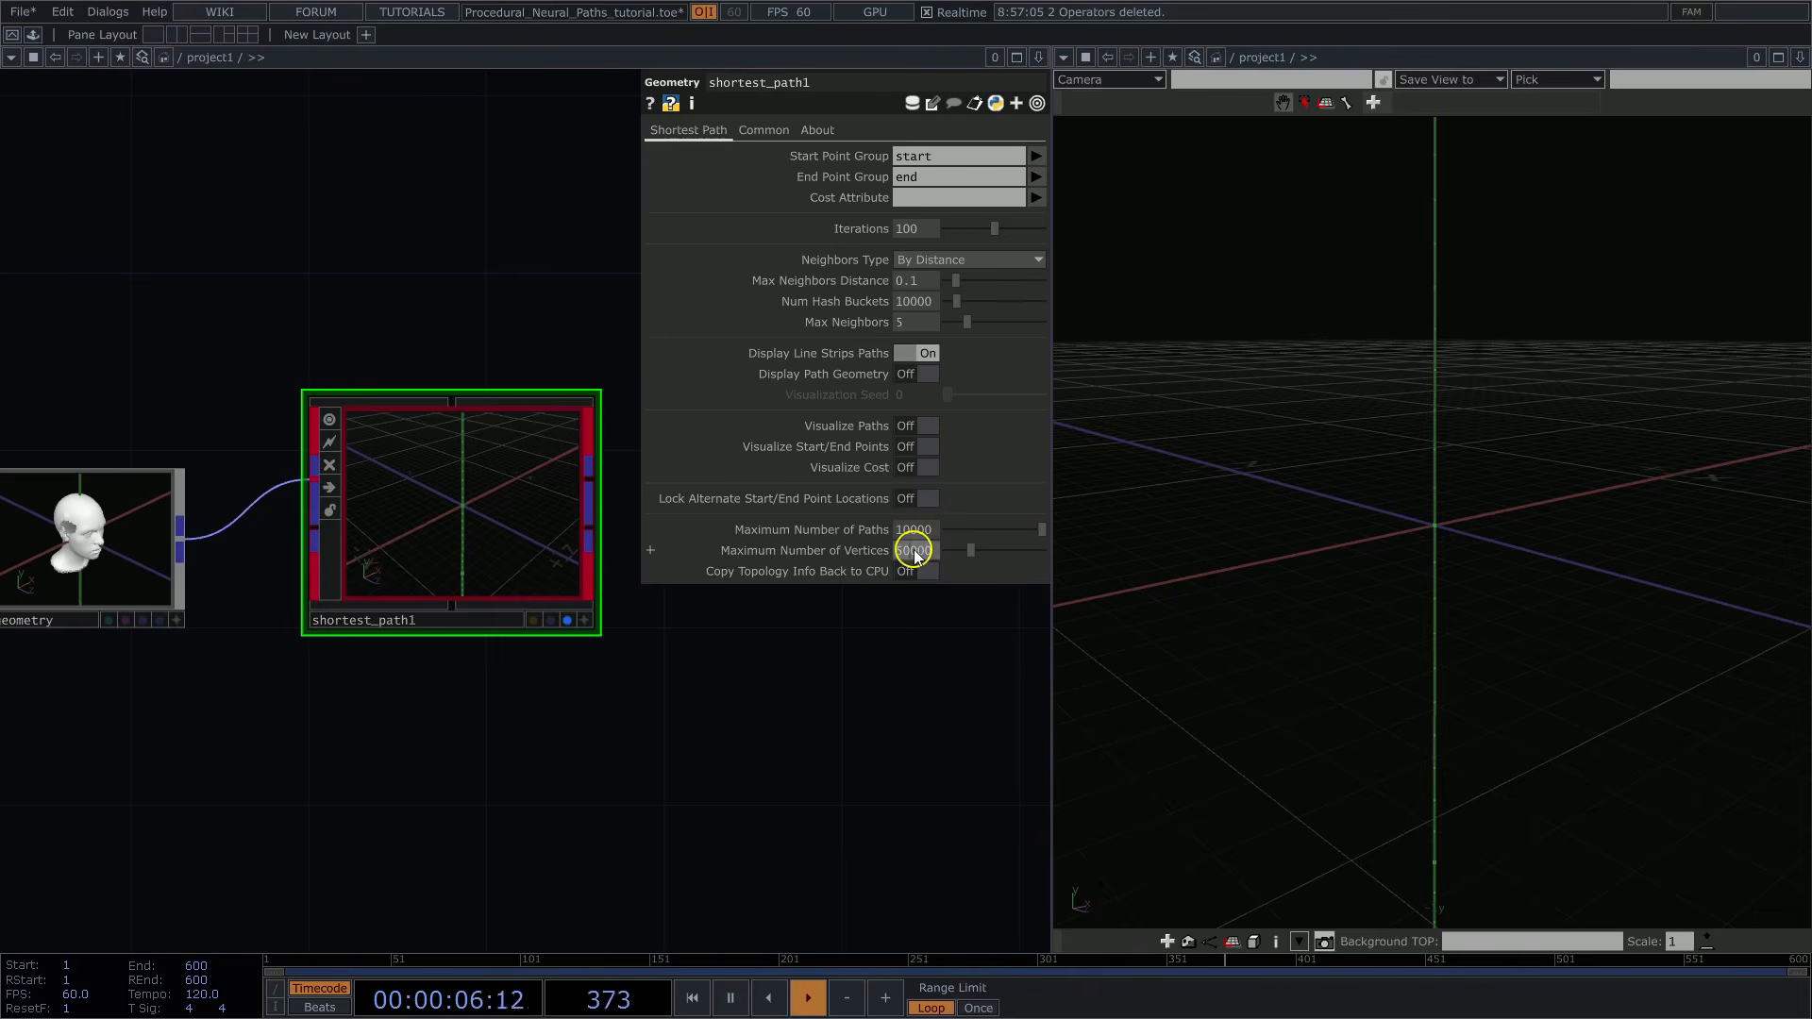
pyautogui.click(474, 294)
pyautogui.moveTo(1396, 668)
pyautogui.mouseDown()
pyautogui.moveTo(1492, 658)
pyautogui.moveTo(1452, 647)
pyautogui.moveTo(1549, 606)
pyautogui.moveTo(1331, 599)
pyautogui.moveTo(1481, 582)
pyautogui.moveTo(1423, 659)
pyautogui.mouseUp()
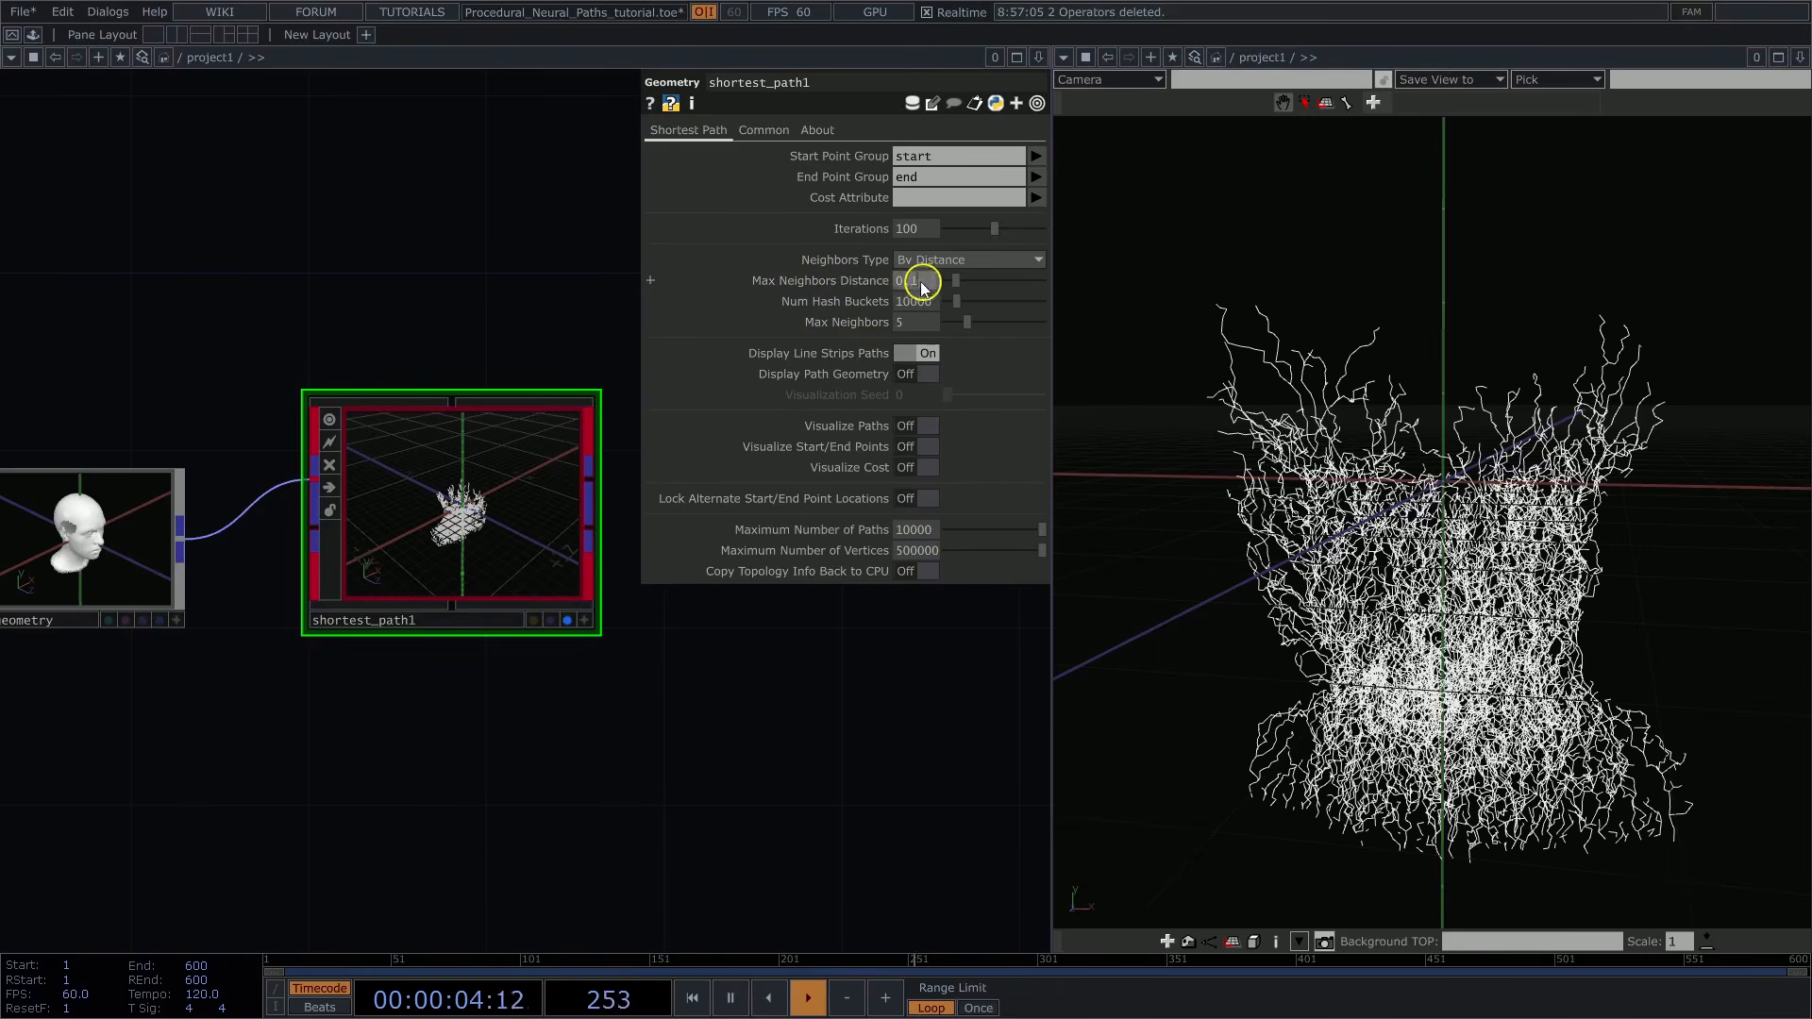
# Set shortest_path1's Max Neighbors Distance to 3 and Num Hash Buckets to 200000
pyautogui.write('3')
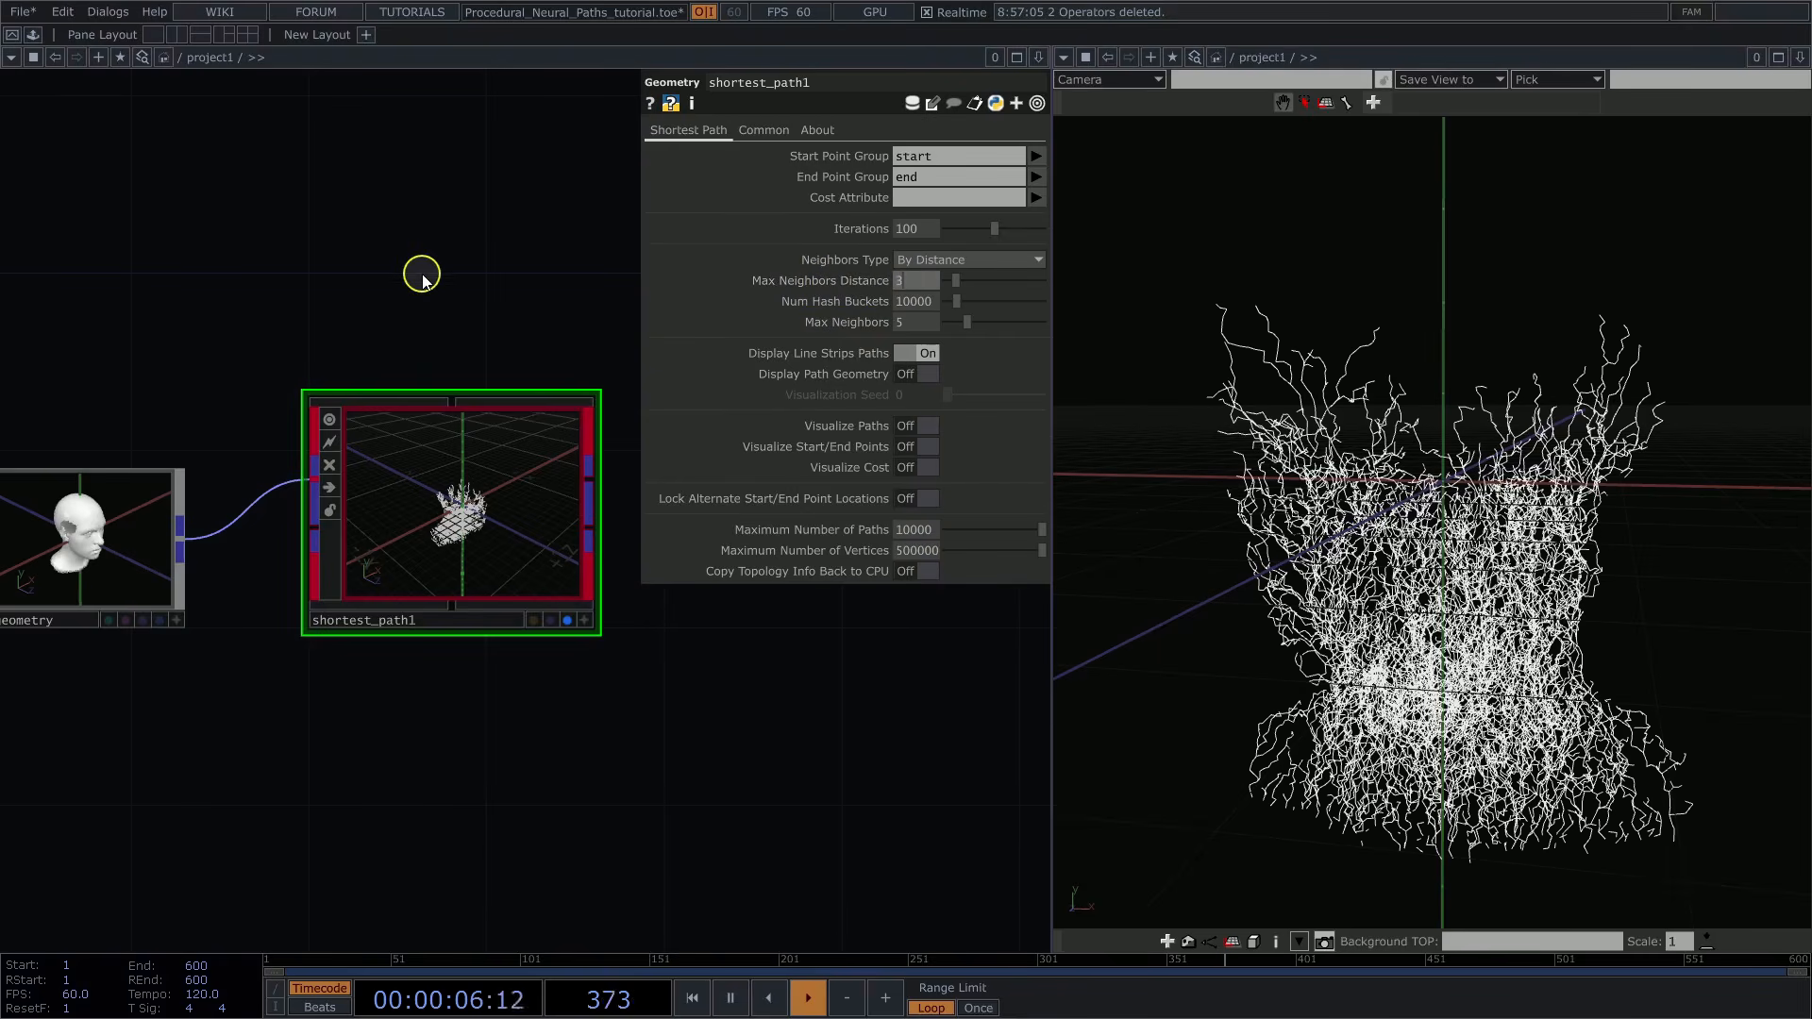
pyautogui.press('Return')
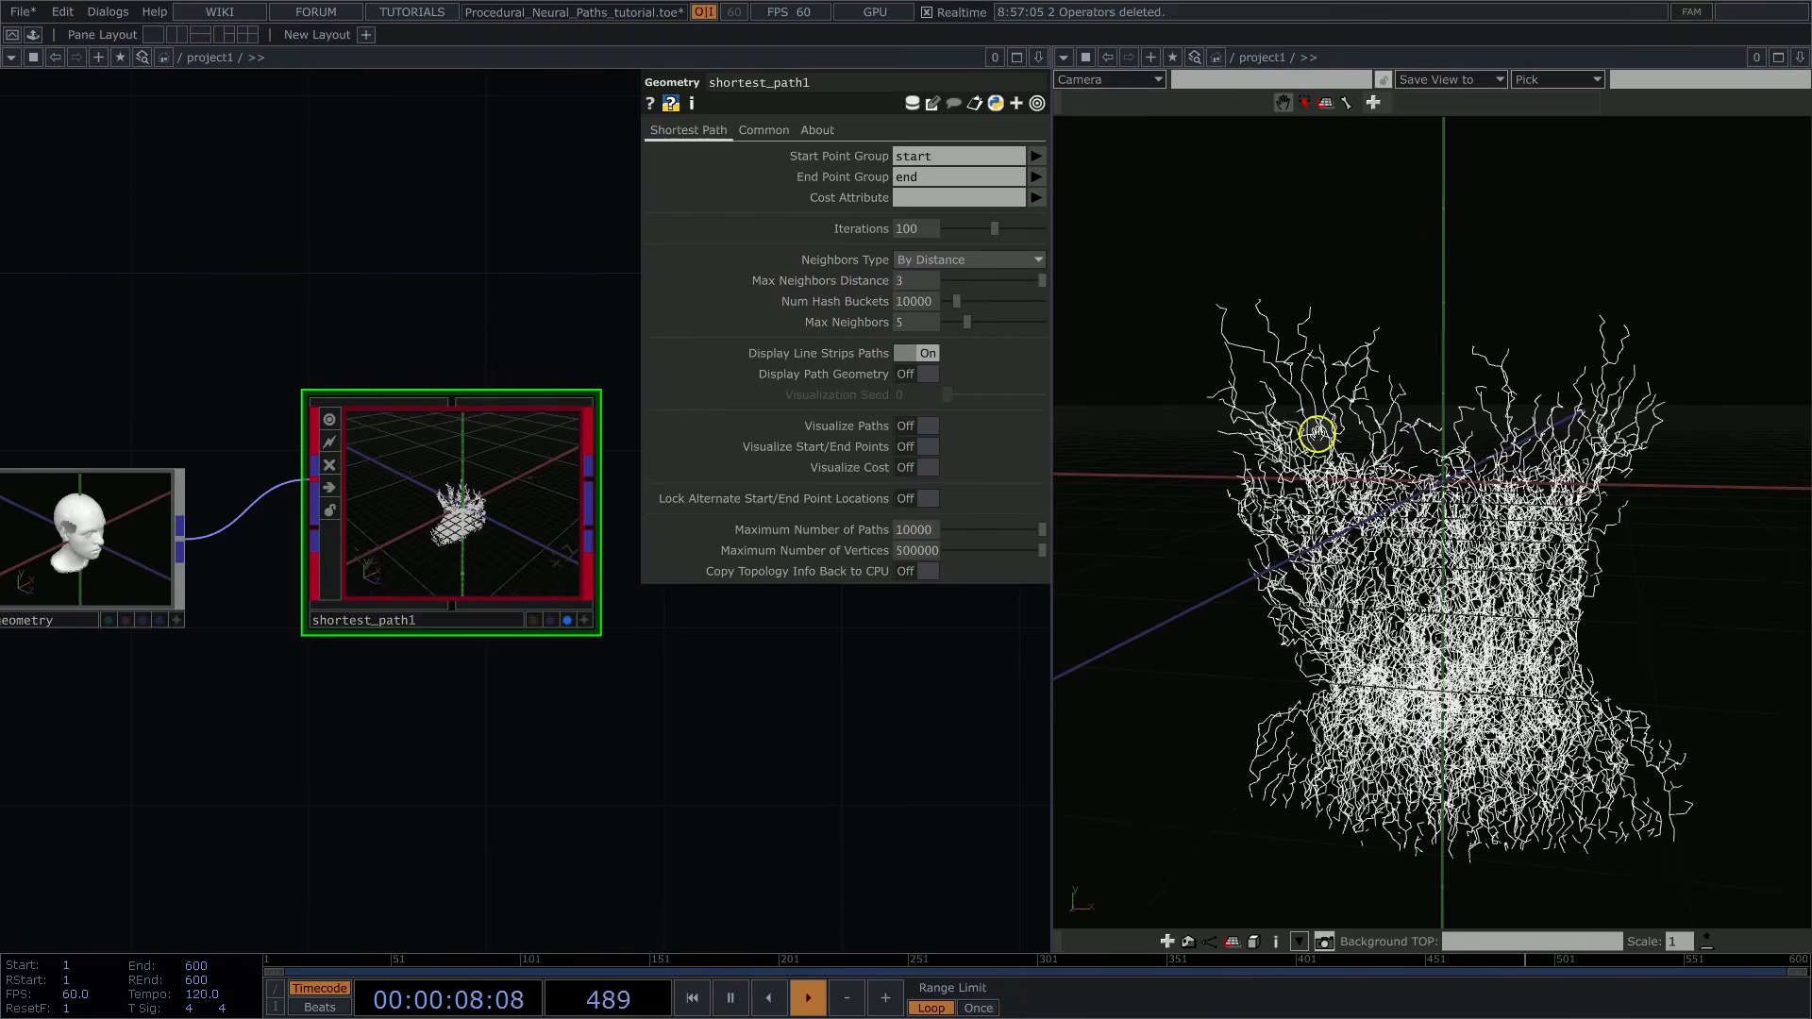
pyautogui.moveTo(1318, 433); pyautogui.dragTo(1450, 456)
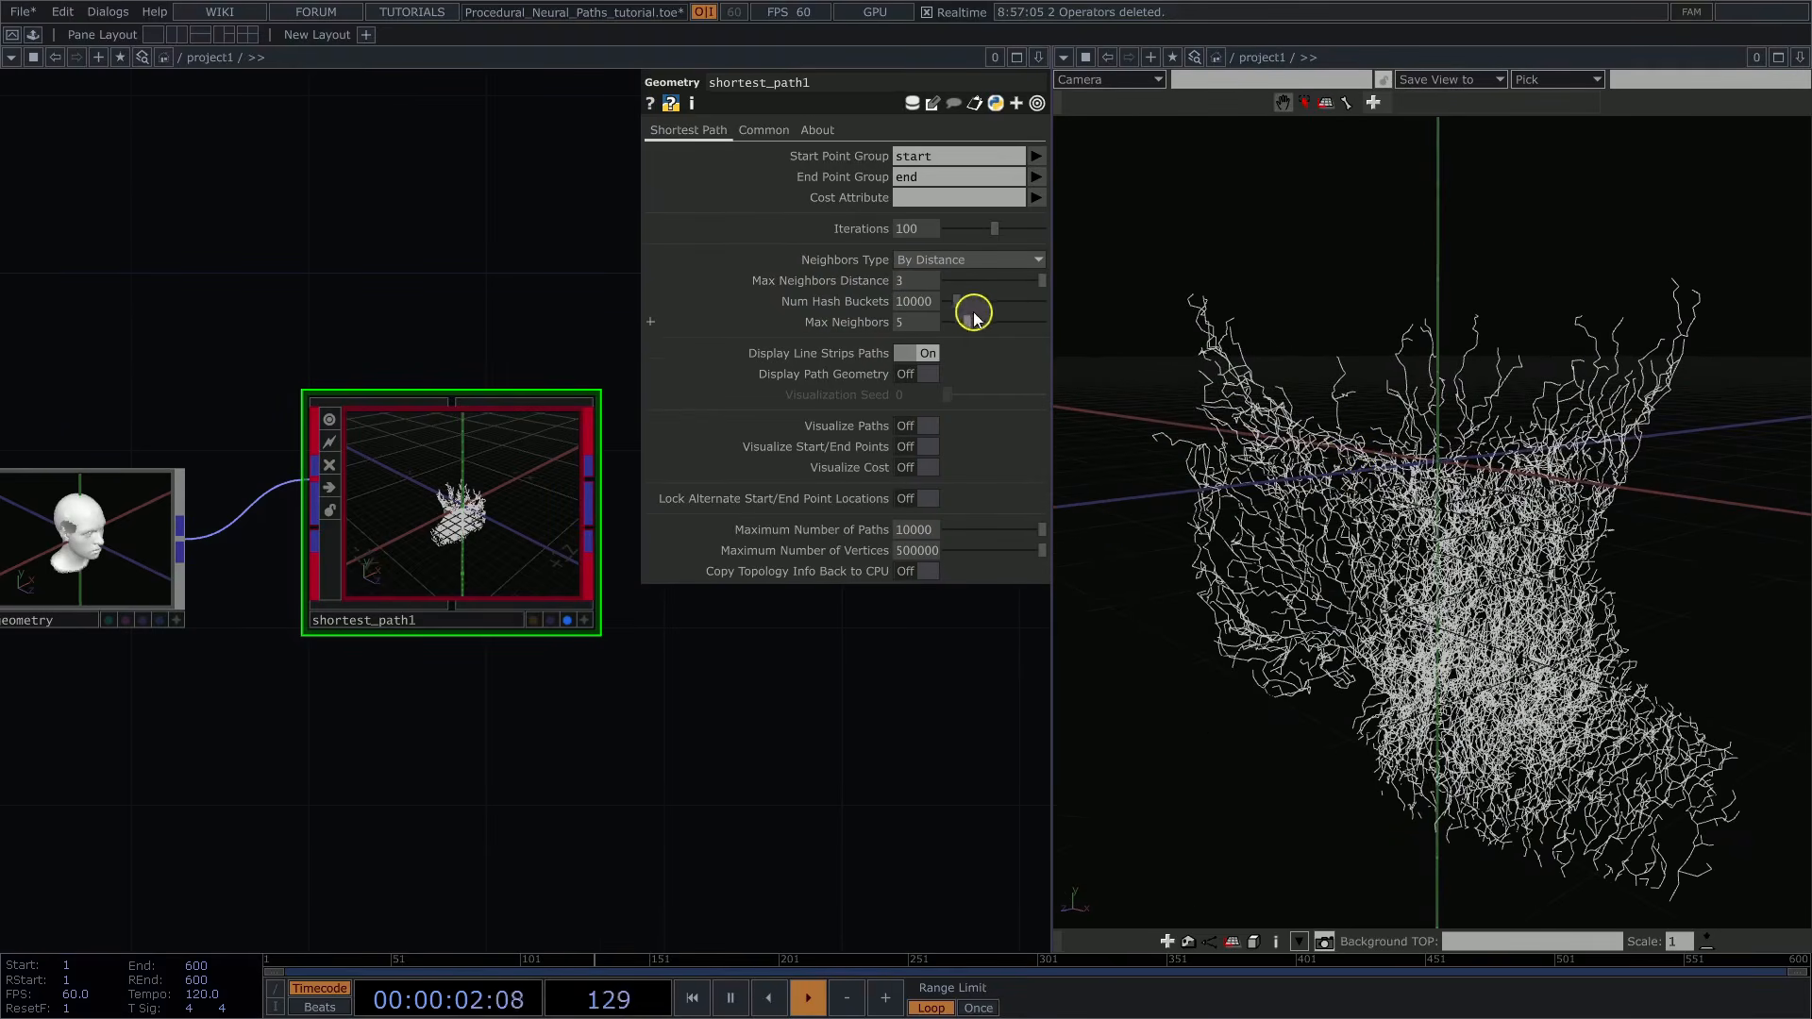
pyautogui.moveTo(896, 308); pyautogui.dragTo(947, 305)
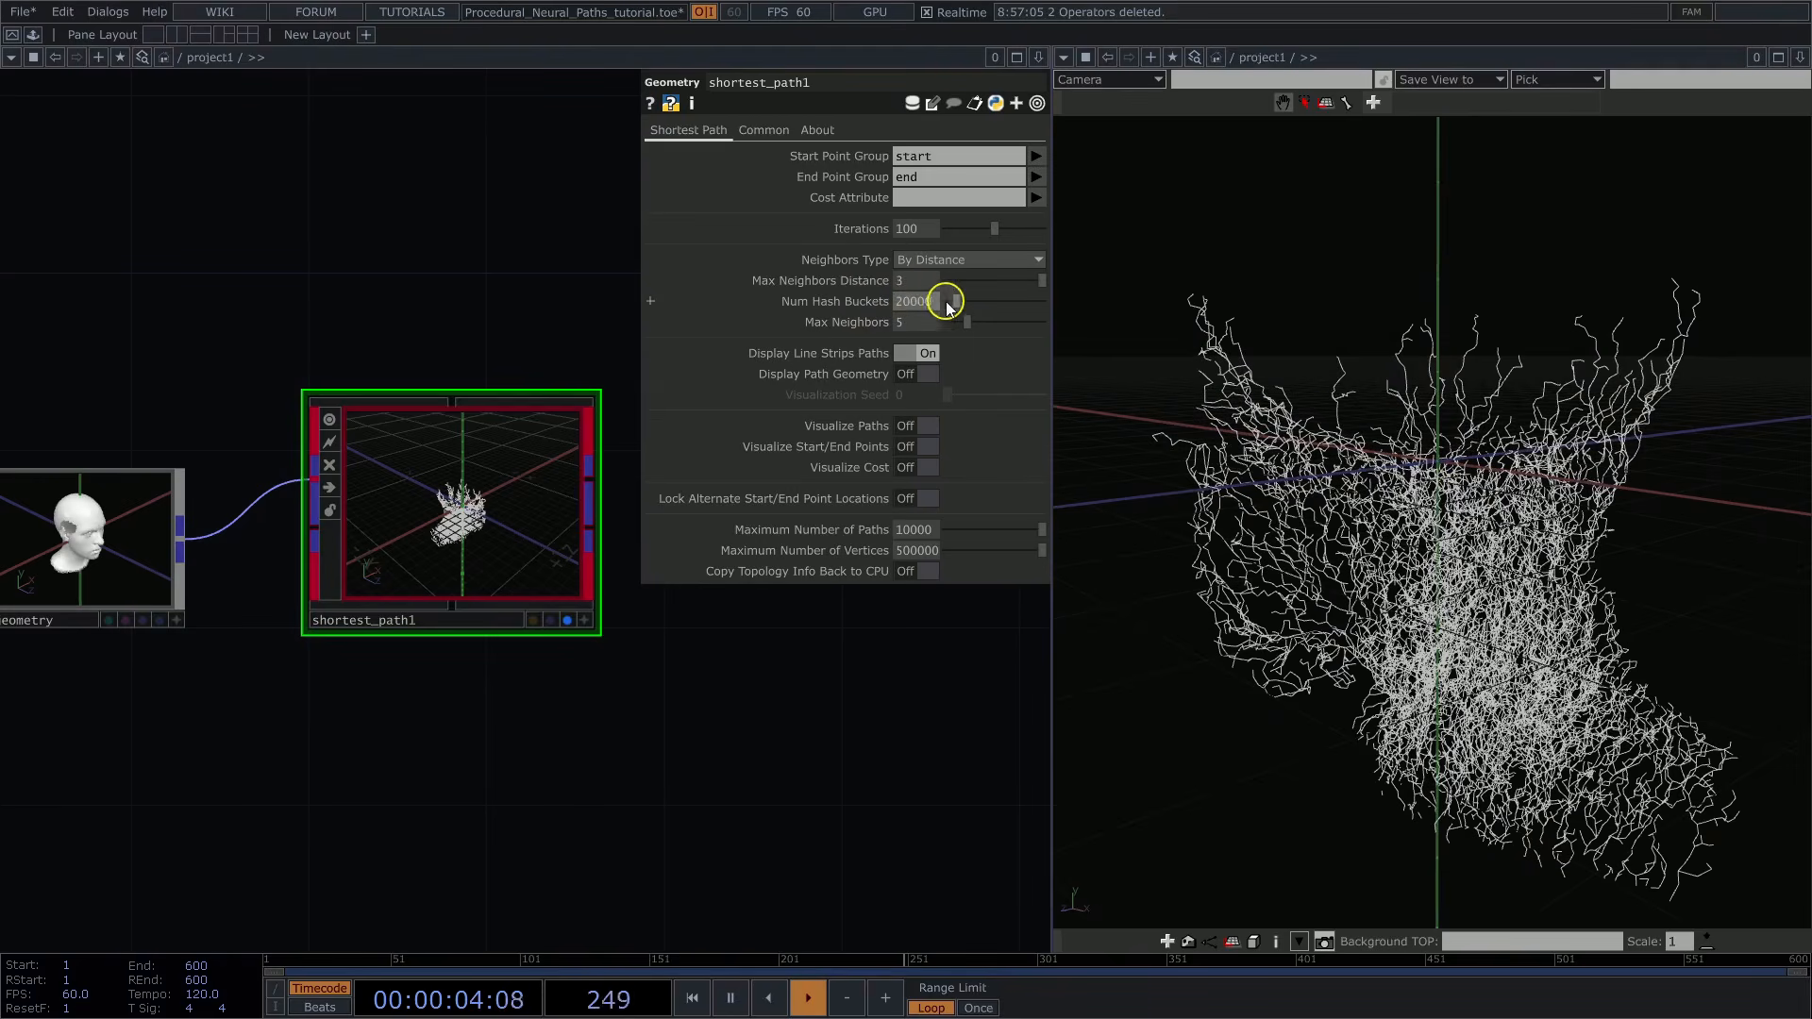
pyautogui.click(930, 303)
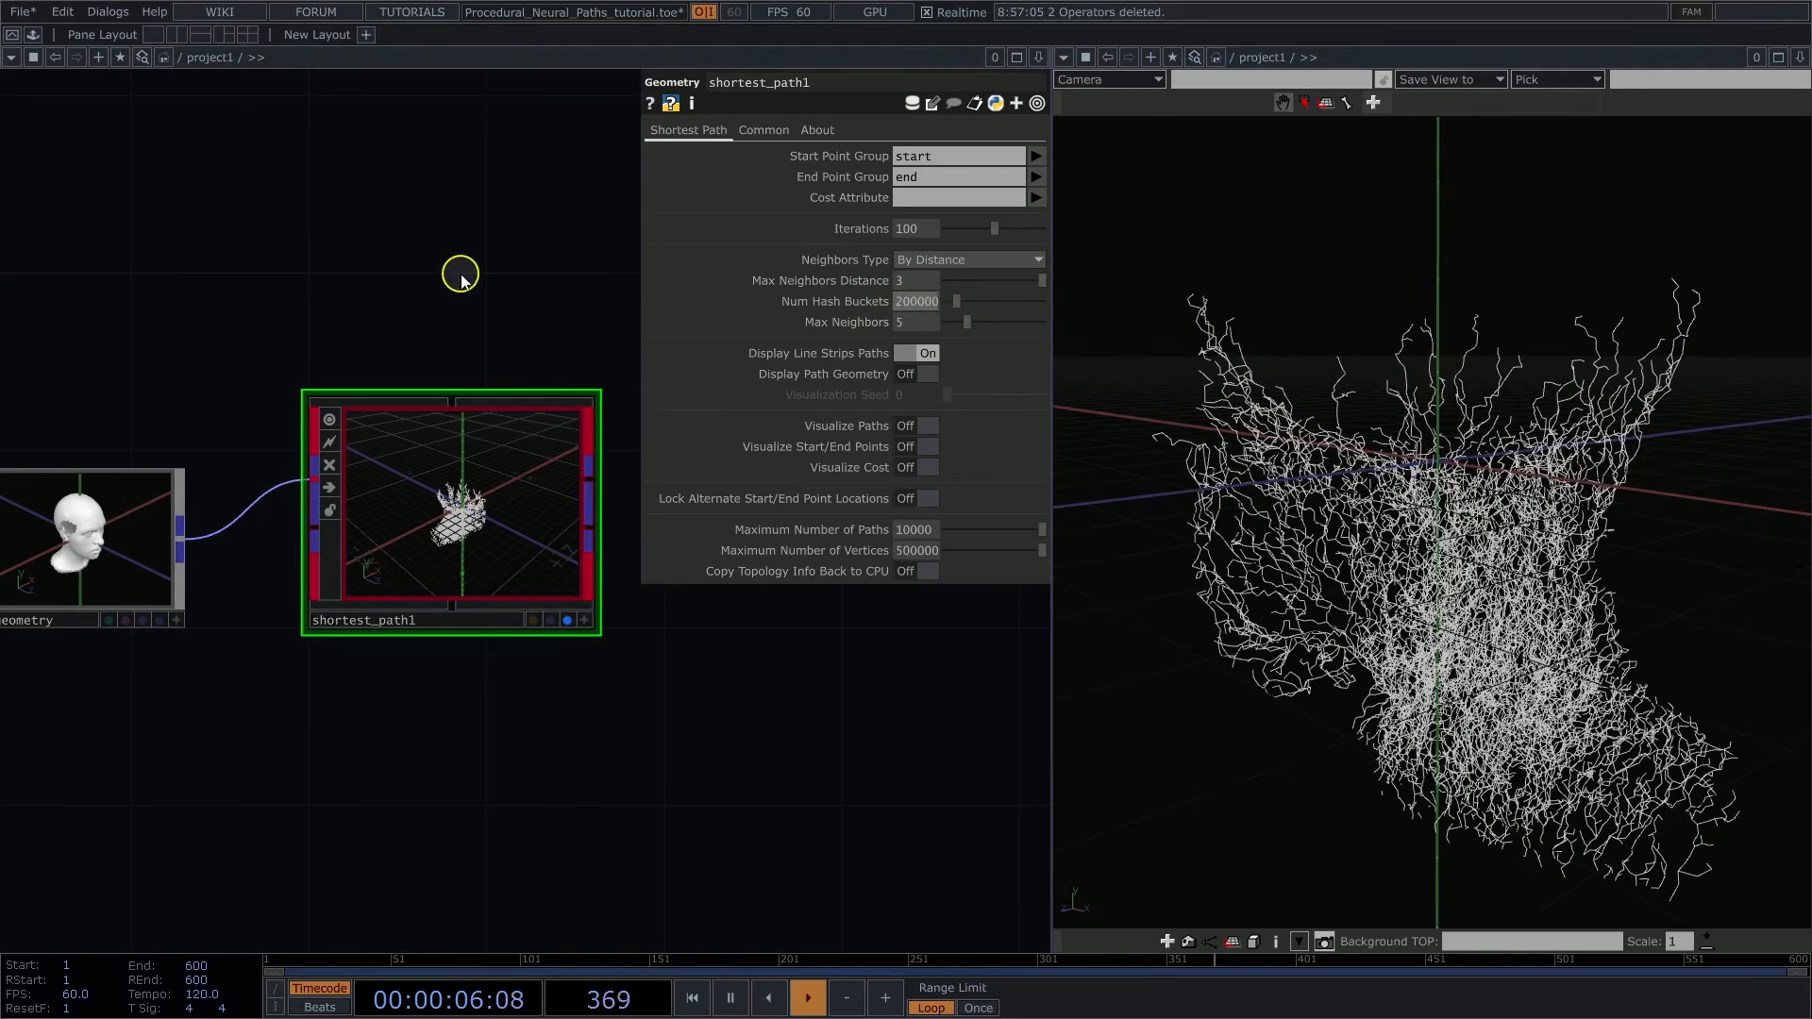
pyautogui.write('0')
pyautogui.press('Return')
pyautogui.moveTo(1083, 404); pyautogui.dragTo(1246, 444)
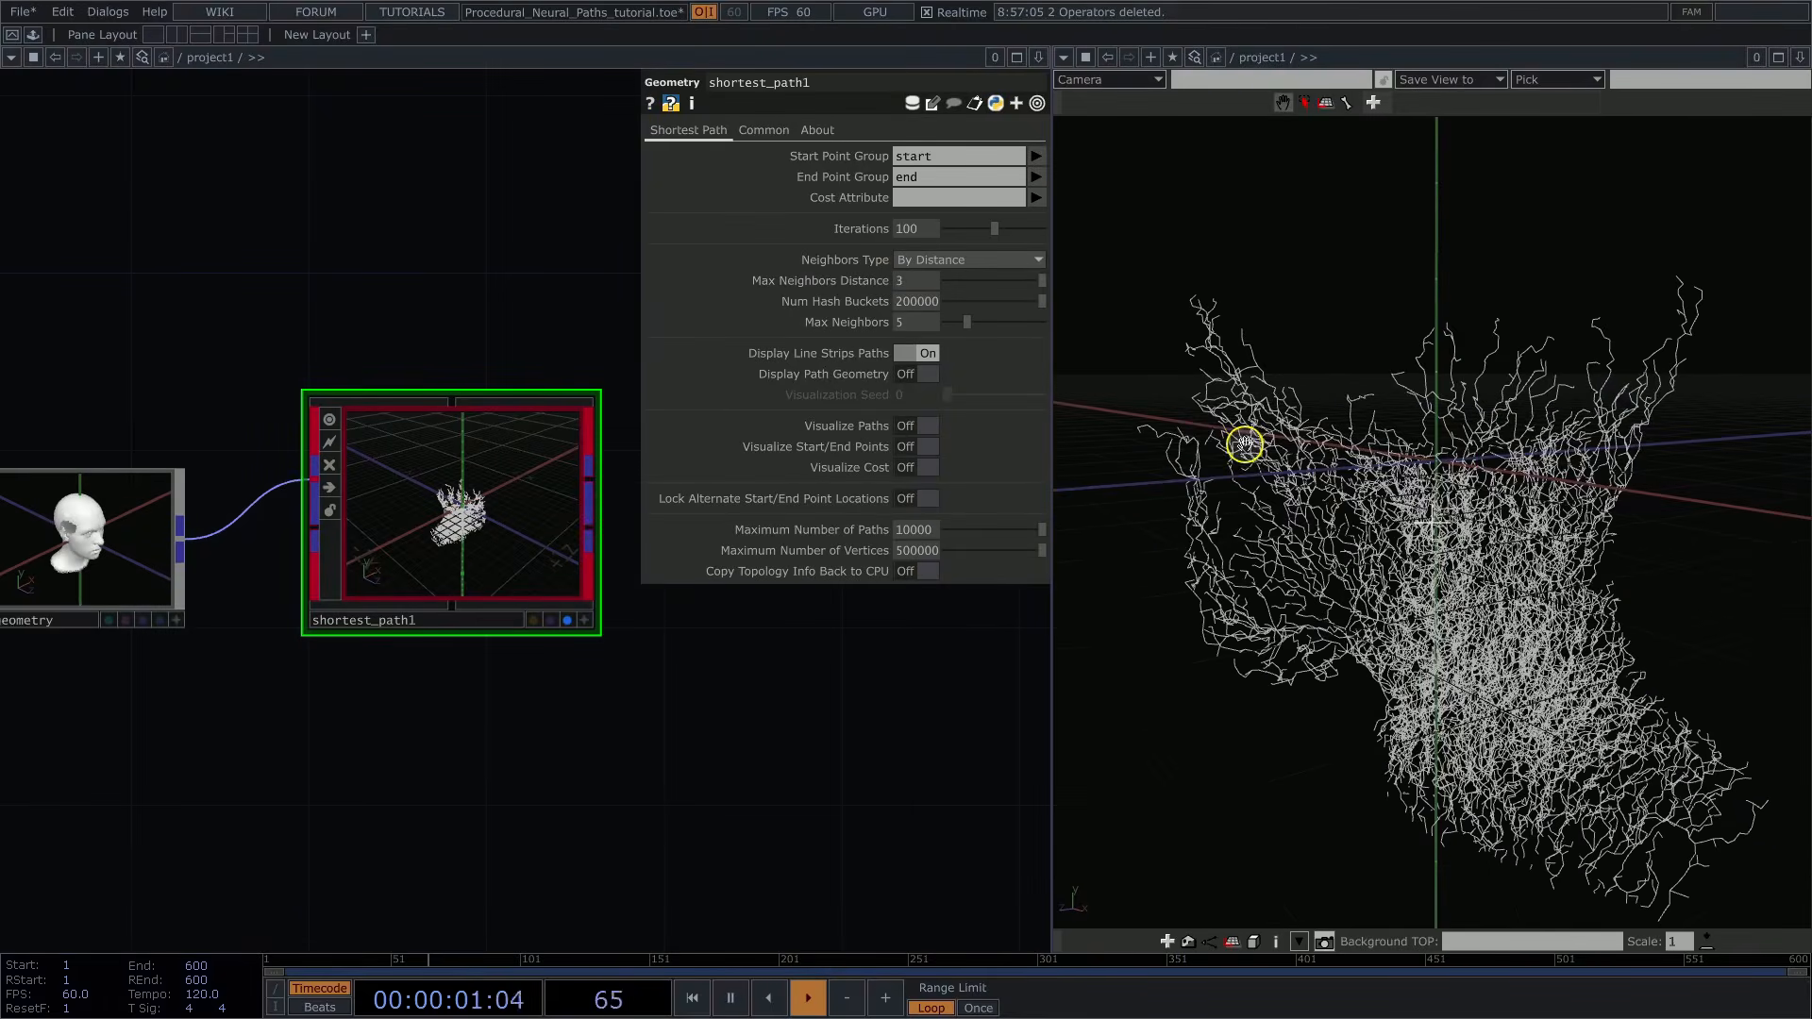
# Set shortest_path1's Max Neighbors to 15 and Iterations to 200
pyautogui.click(909, 323)
pyautogui.write('15')
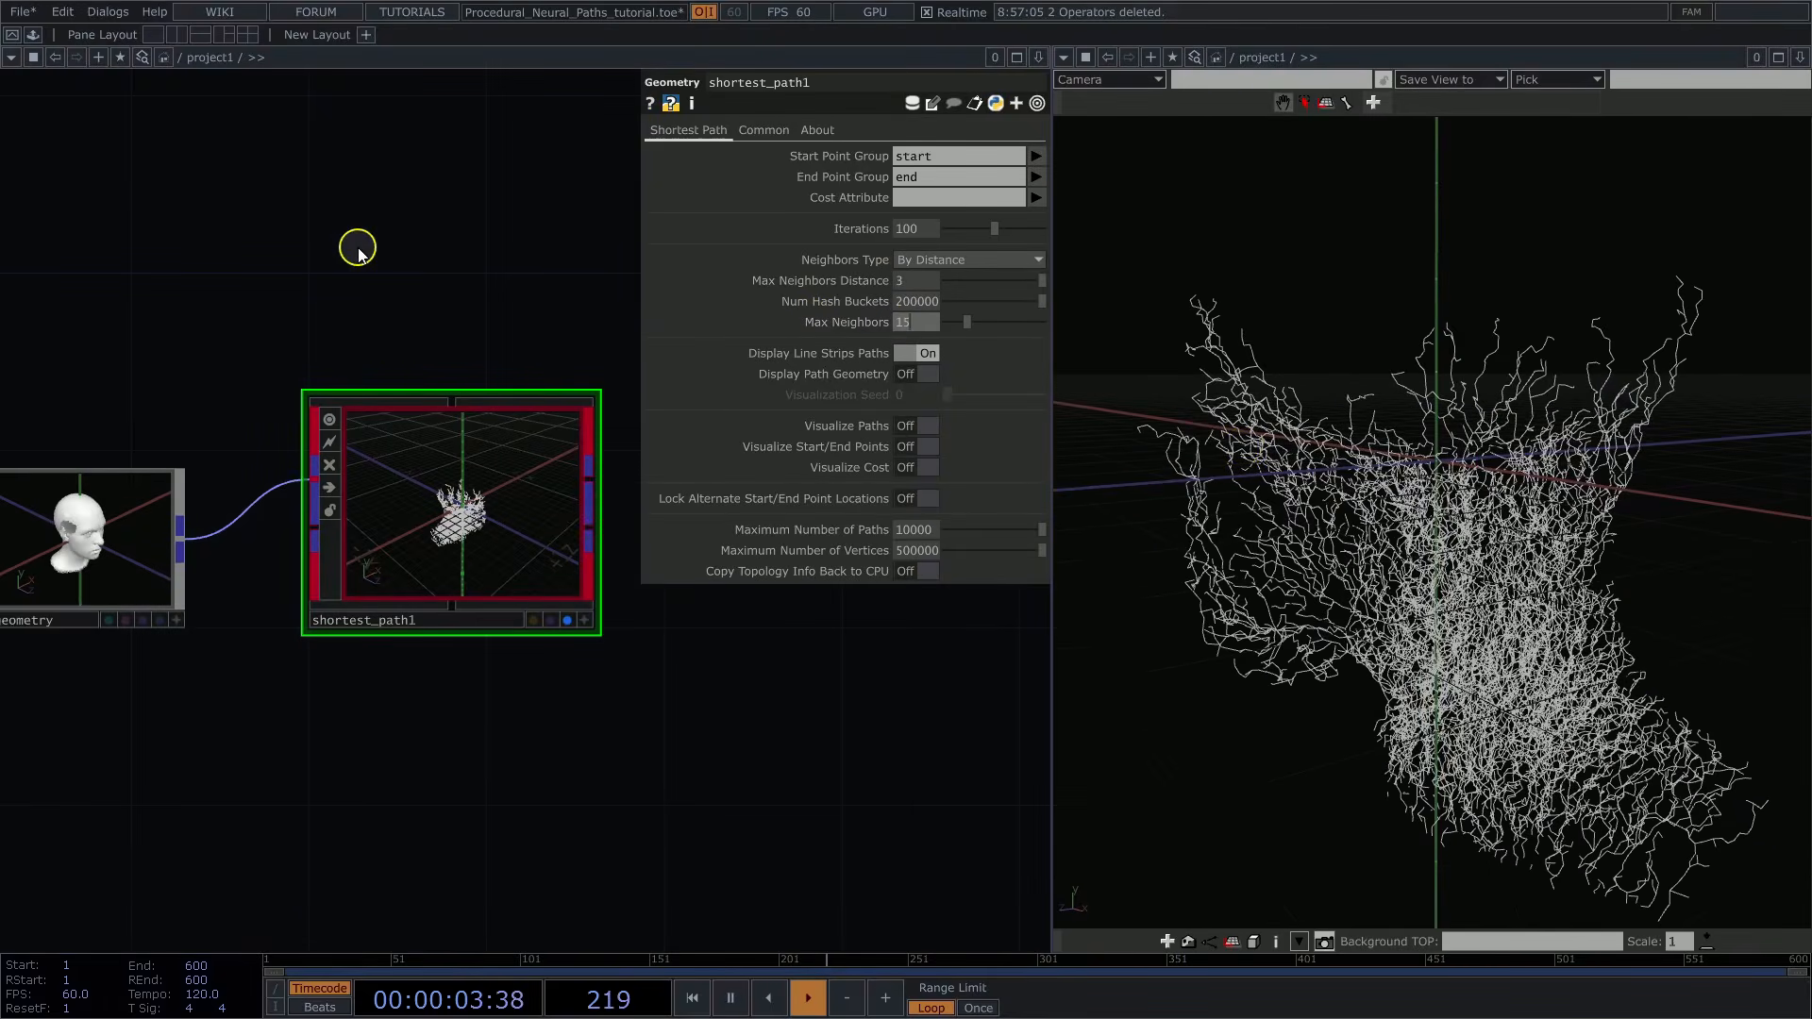
pyautogui.press('Return')
pyautogui.moveTo(1425, 458); pyautogui.dragTo(1532, 429)
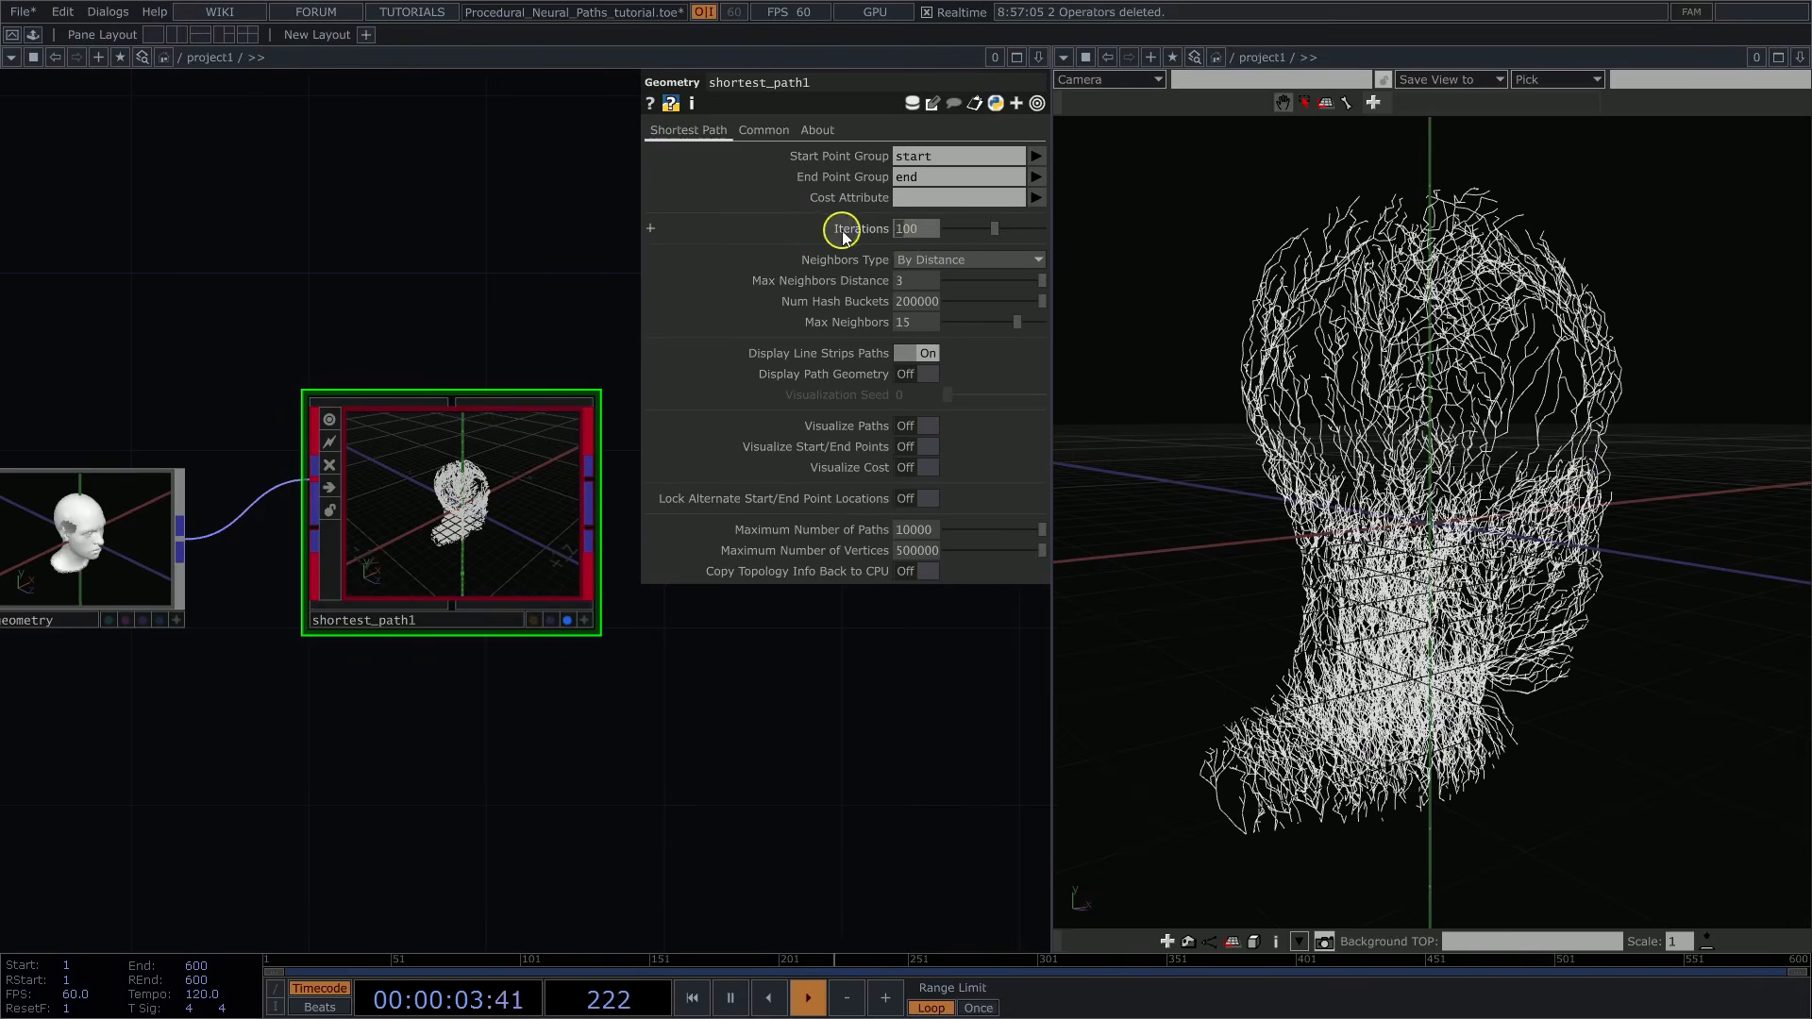
pyautogui.write('200')
pyautogui.press('Return')
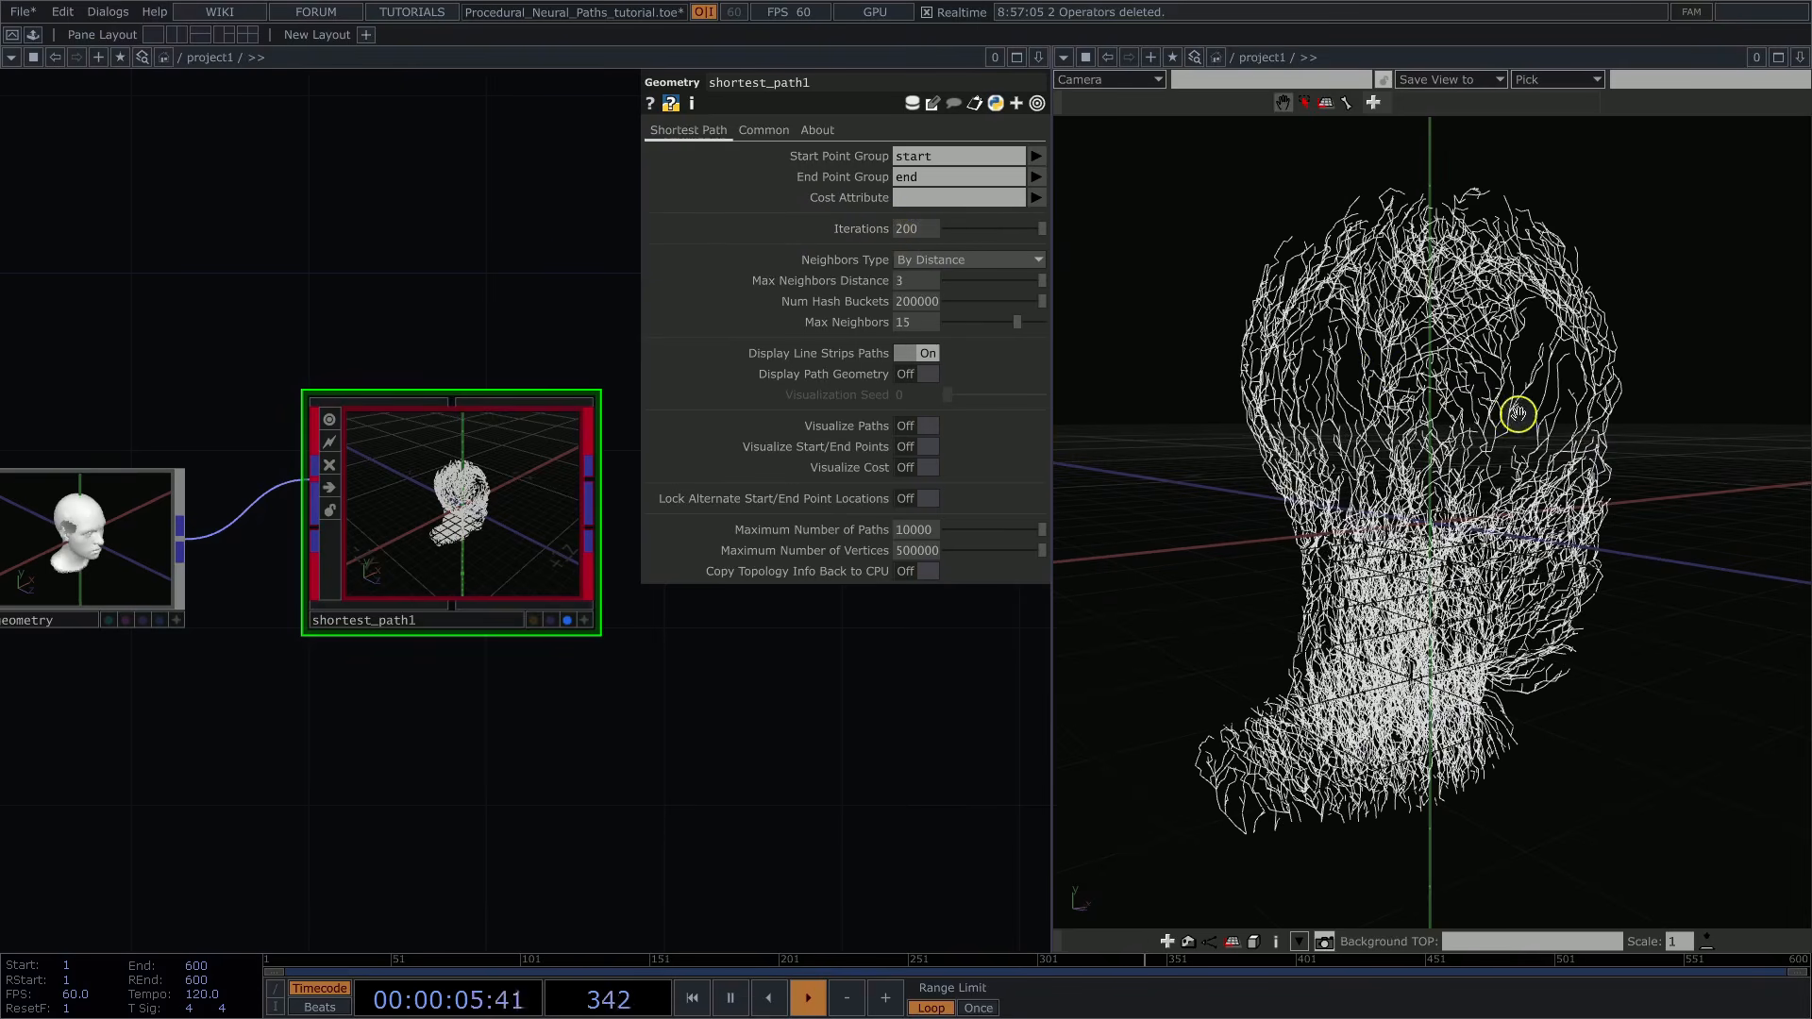
pyautogui.moveTo(1518, 414)
pyautogui.mouseDown()
pyautogui.moveTo(1258, 397)
pyautogui.moveTo(1520, 424)
pyautogui.moveTo(1487, 416)
pyautogui.mouseUp()
# Add a Line Smooth POP connected to the first output of shortest_path1 and place it beside that operator
pyautogui.moveTo(756, 767); pyautogui.dragTo(632, 773)
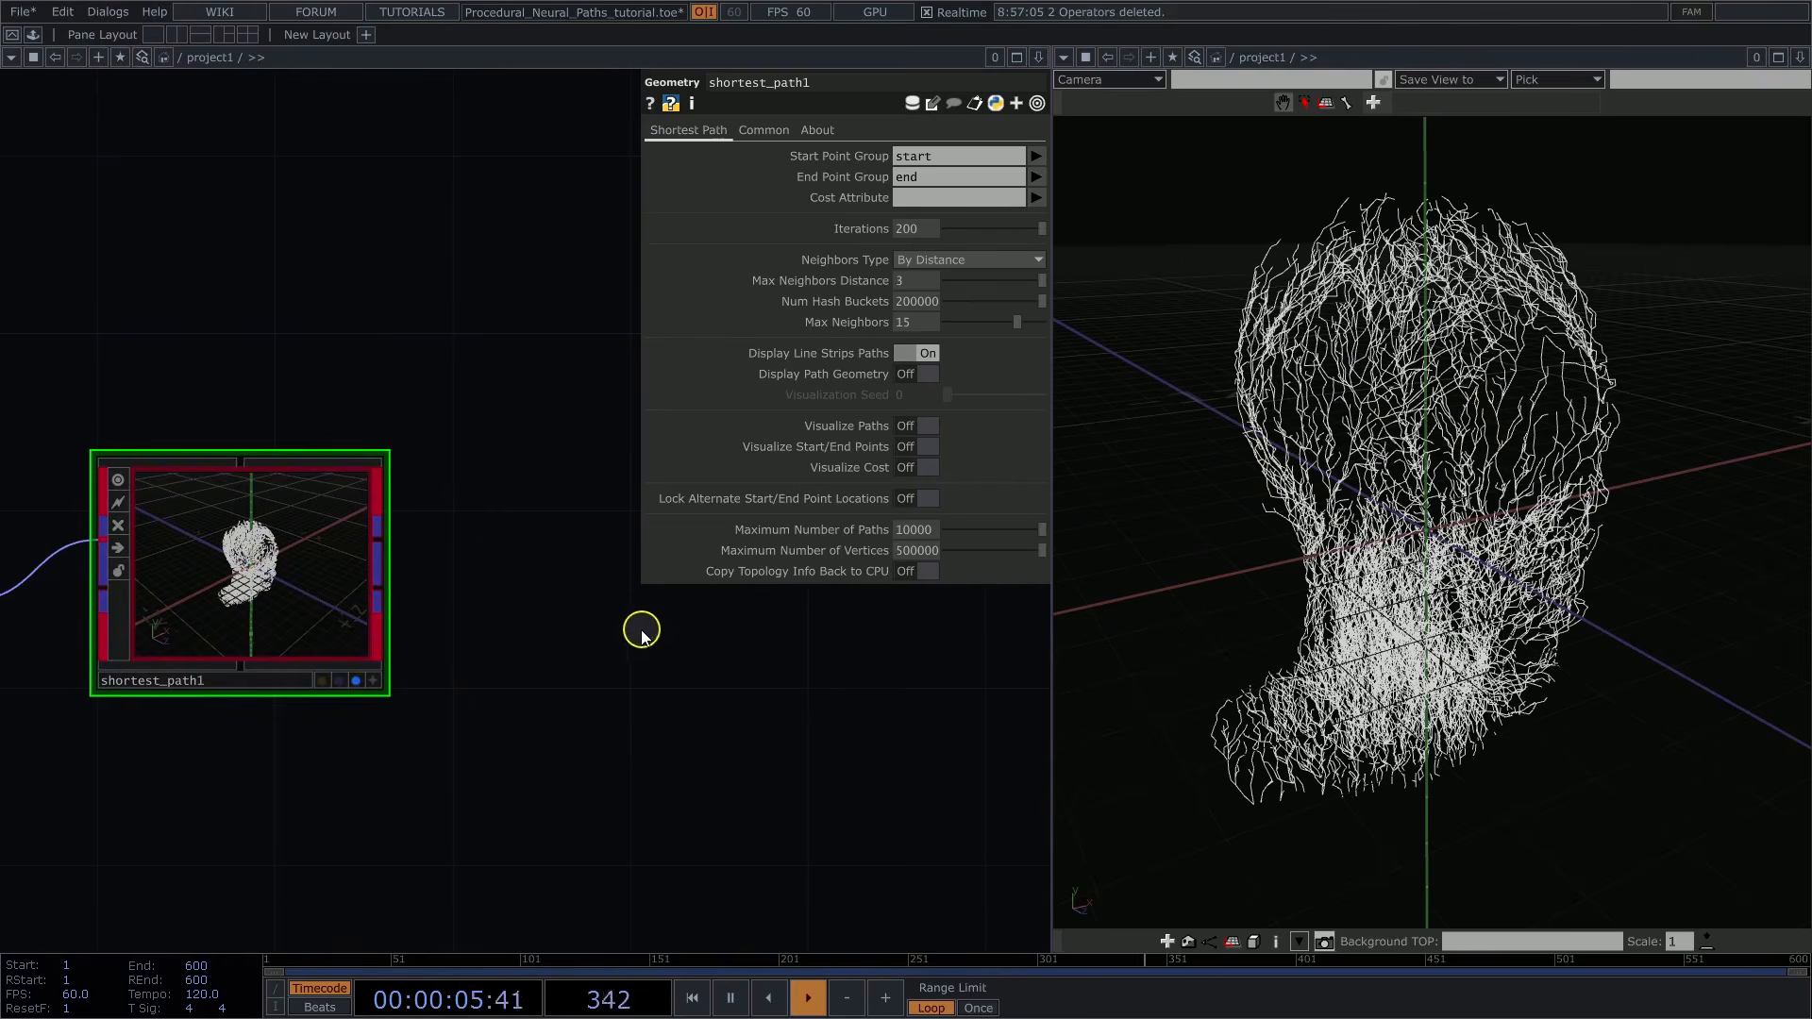
pyautogui.rightClick(378, 541)
pyautogui.write('l')
pyautogui.click(202, 298)
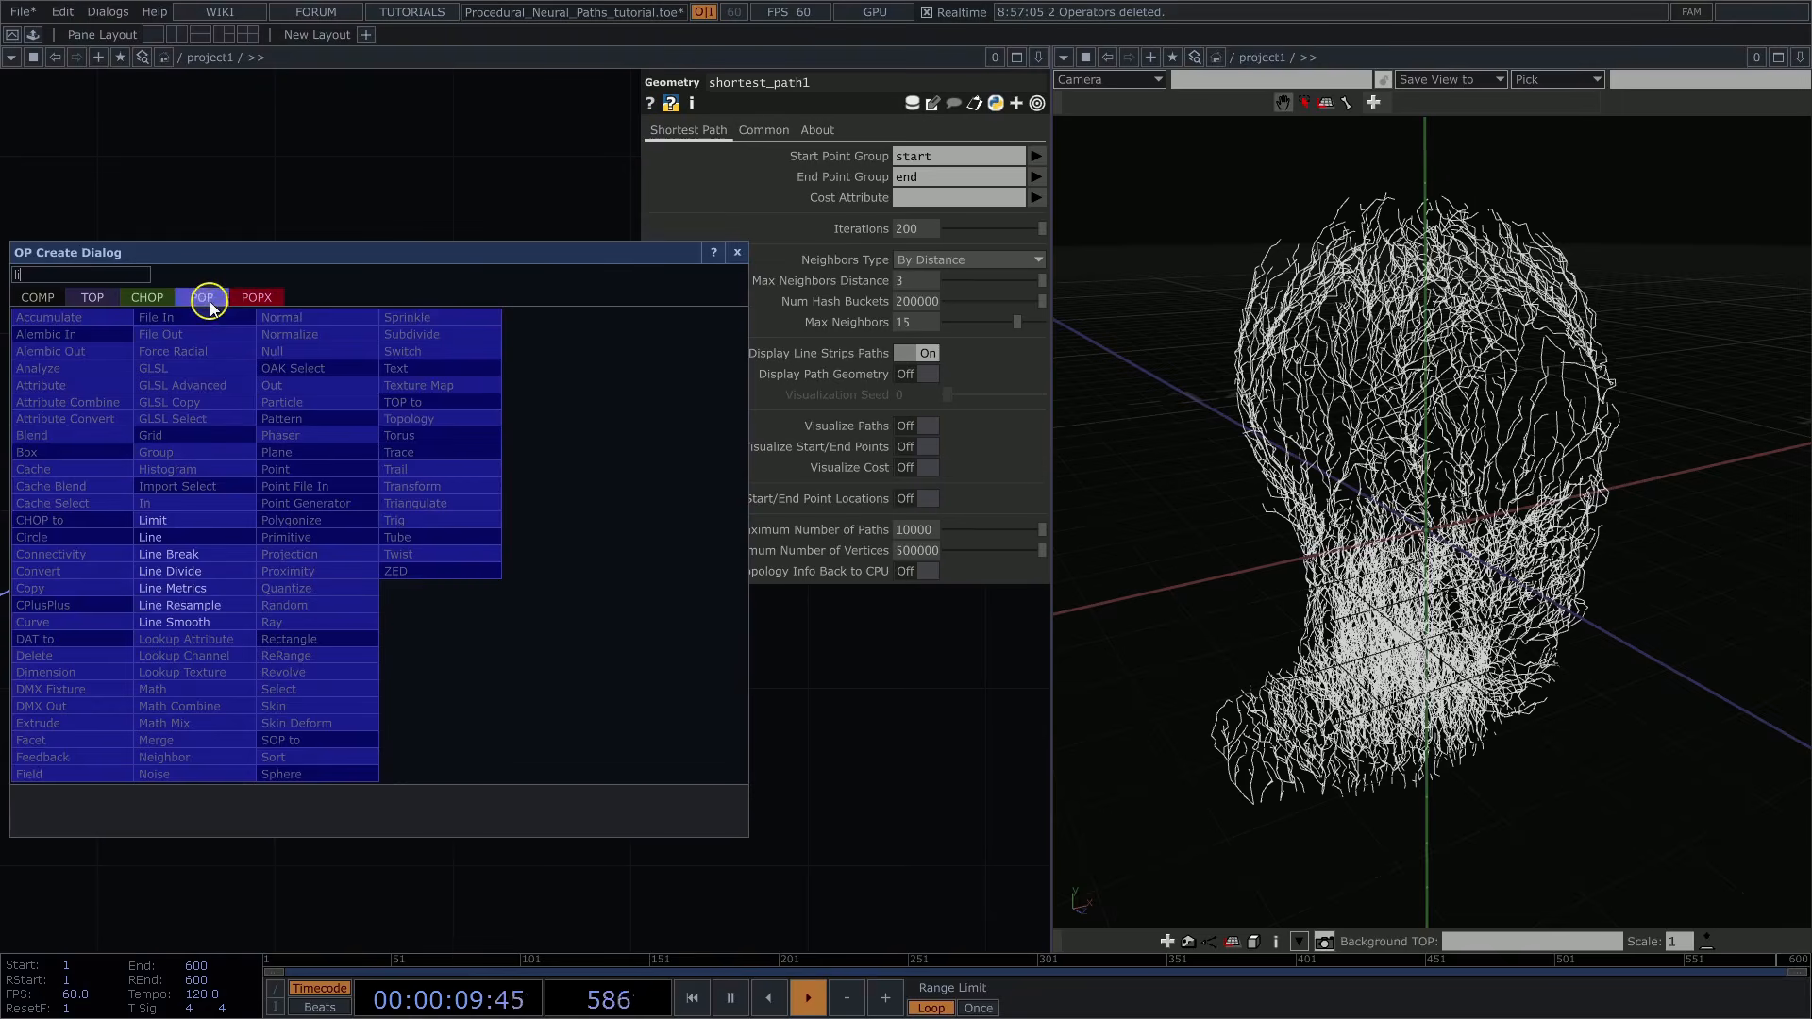
pyautogui.click(167, 623)
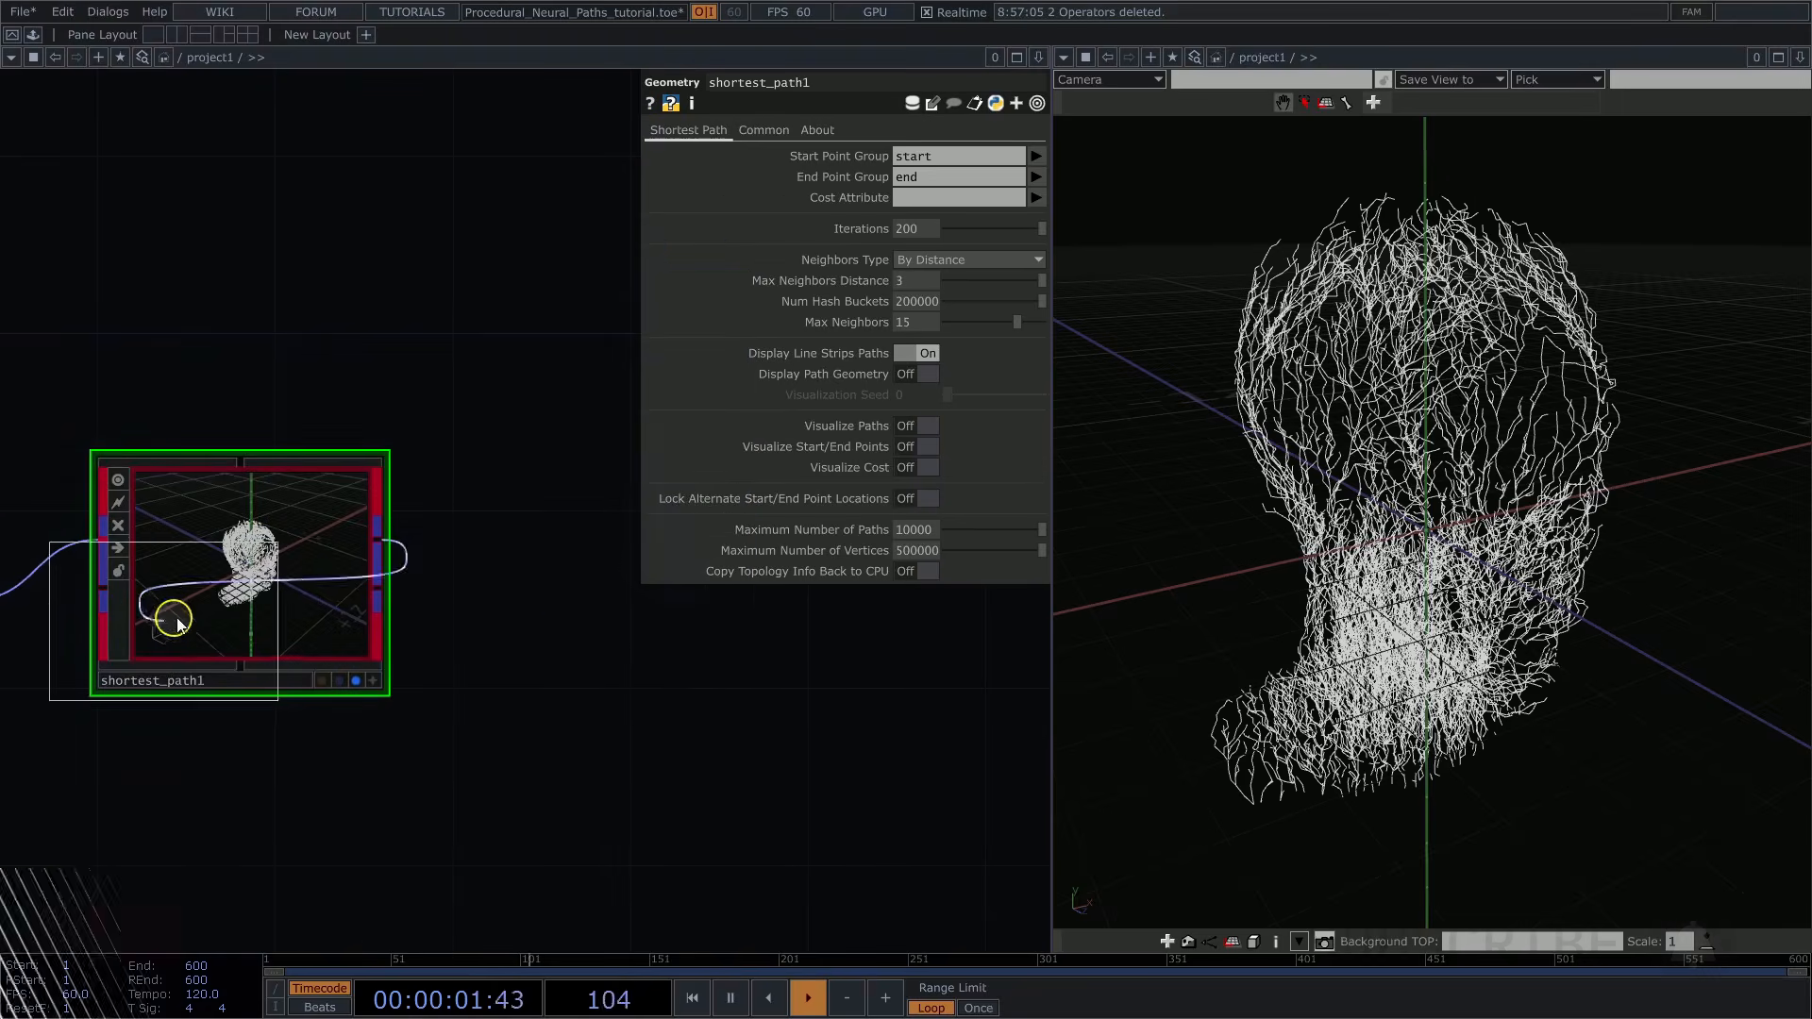
pyautogui.click(567, 605)
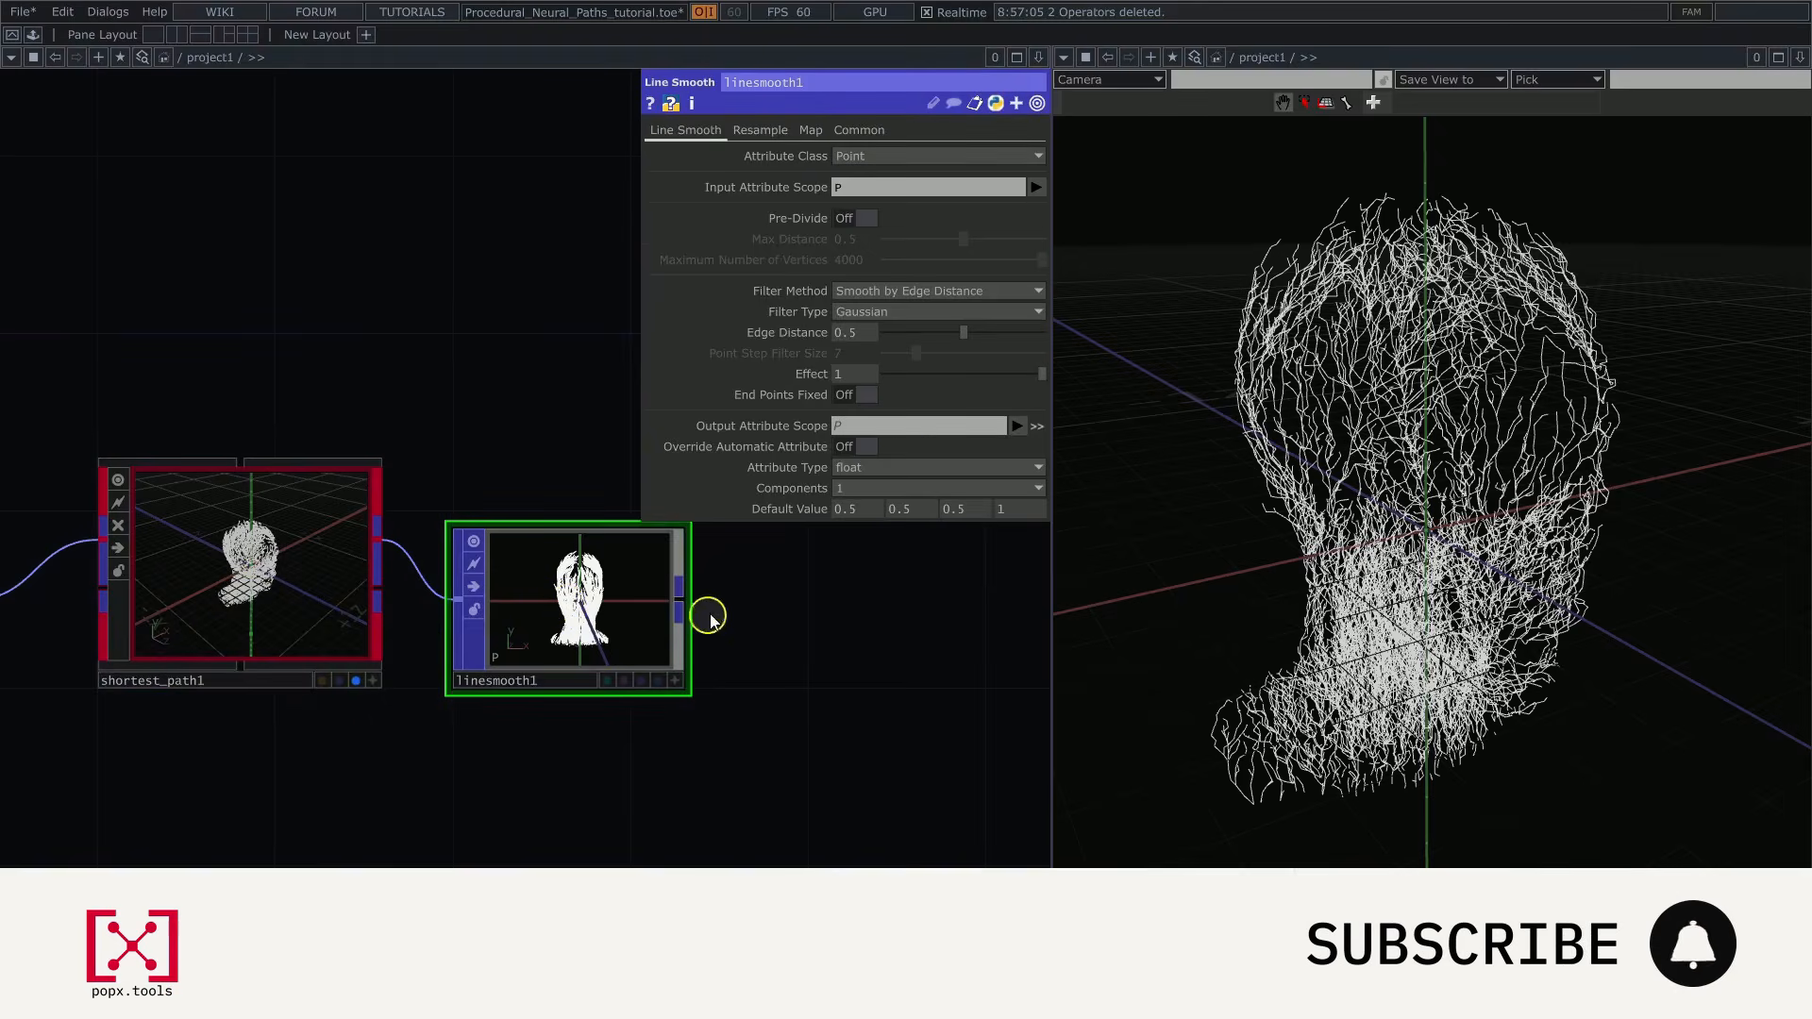
pyautogui.moveTo(817, 591); pyautogui.dragTo(841, 618)
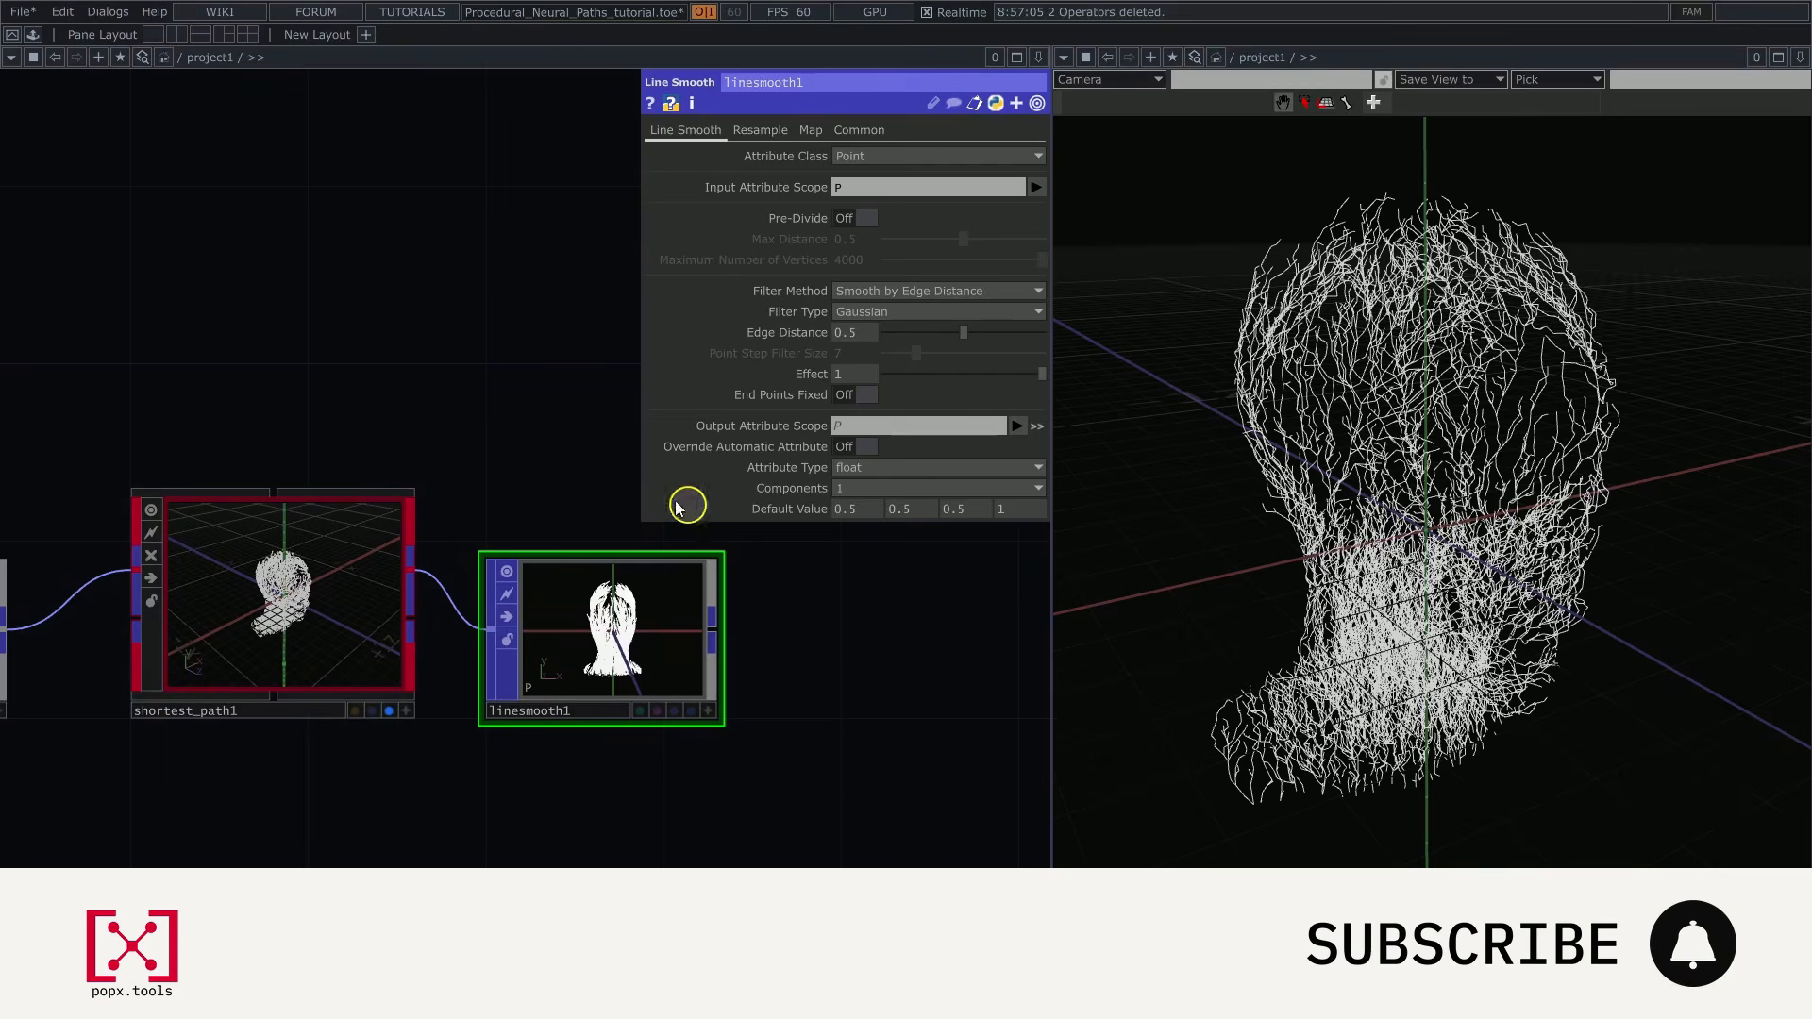
# Turn off the display flag of shortest_path1 and turn on that of linesmooth1 to view the smoothed paths
pyautogui.click(389, 711)
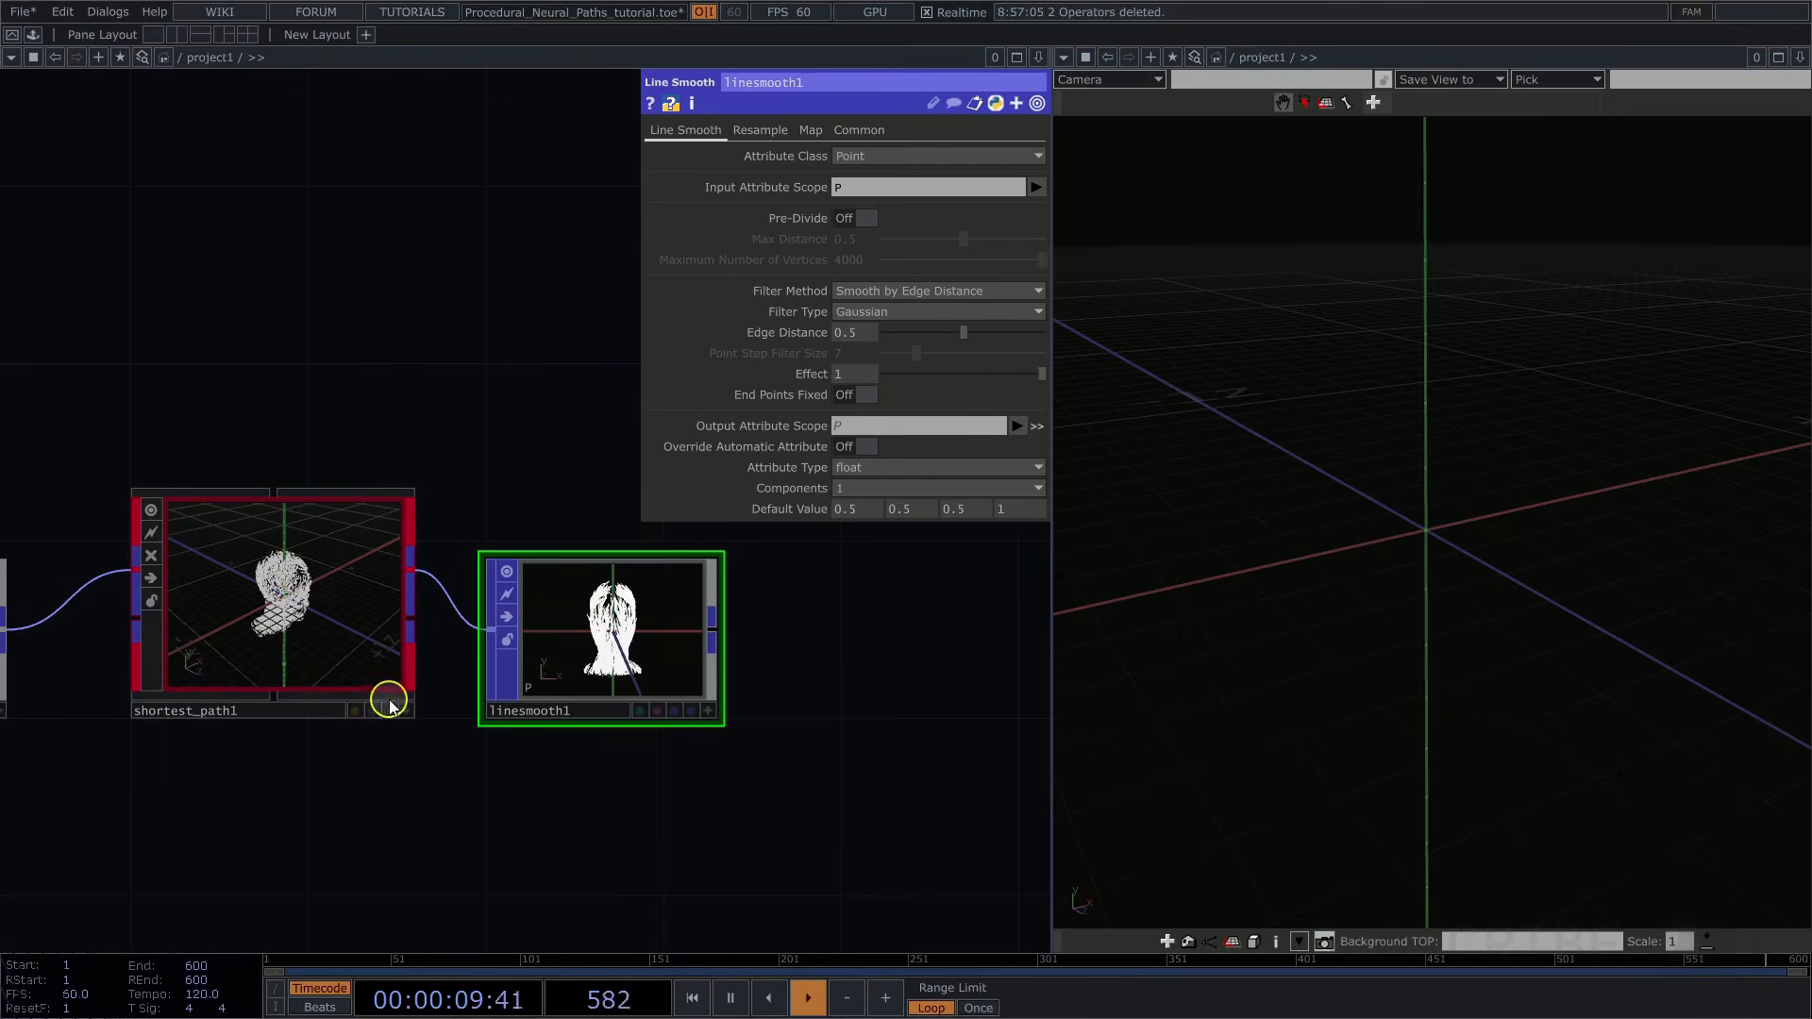
pyautogui.click(690, 713)
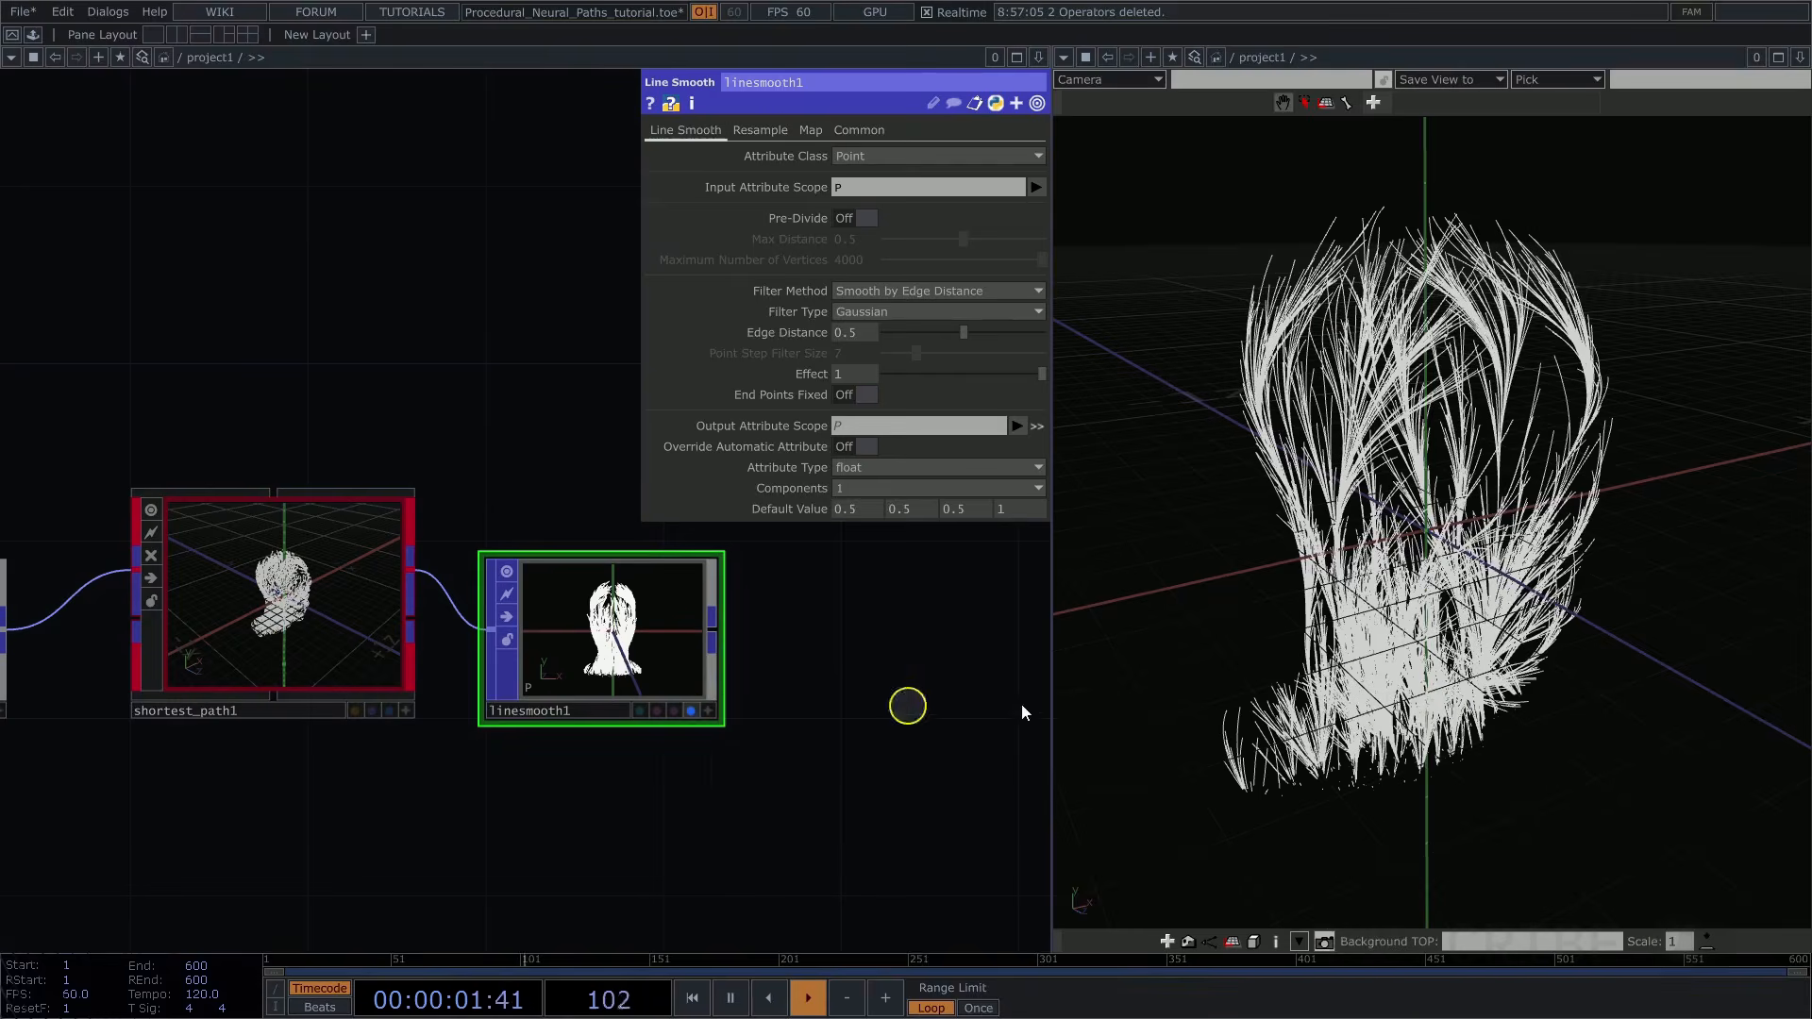
pyautogui.moveTo(1459, 682); pyautogui.dragTo(1318, 620)
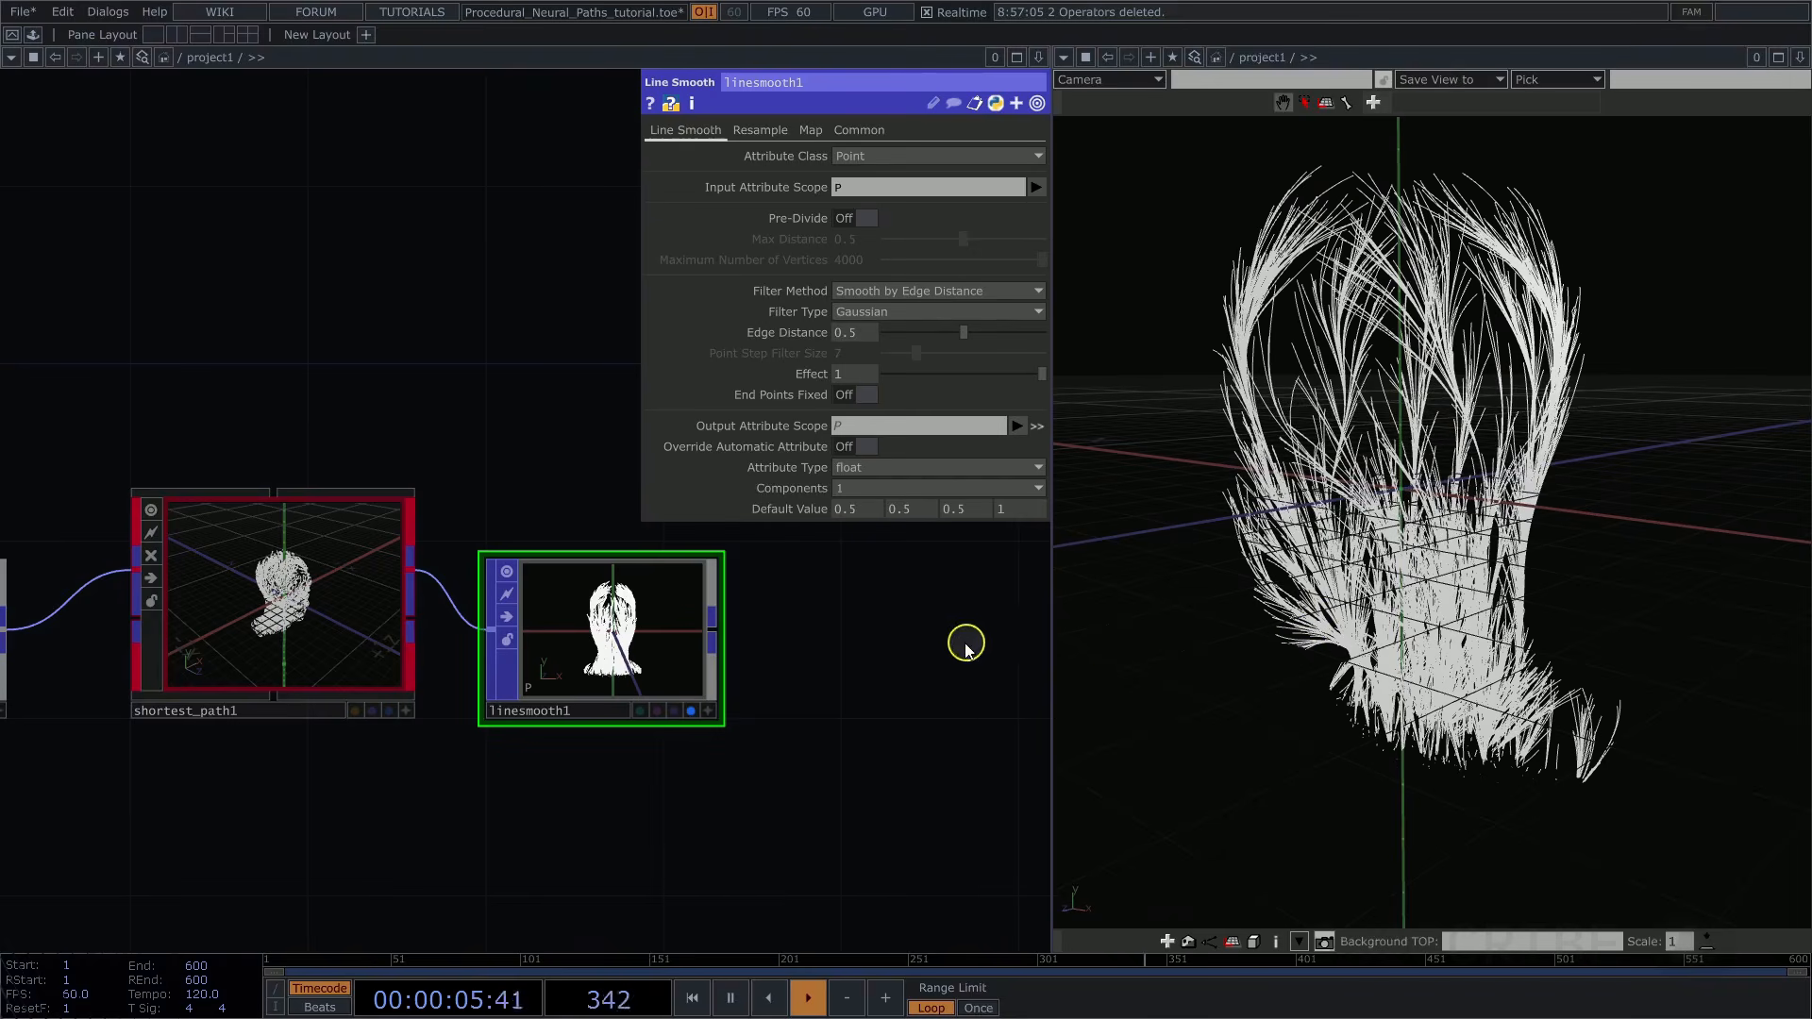
# Keep the end points fixed in linesmooth1 and set its Edge Distance to 0.85
pyautogui.moveTo(902, 627); pyautogui.dragTo(877, 625)
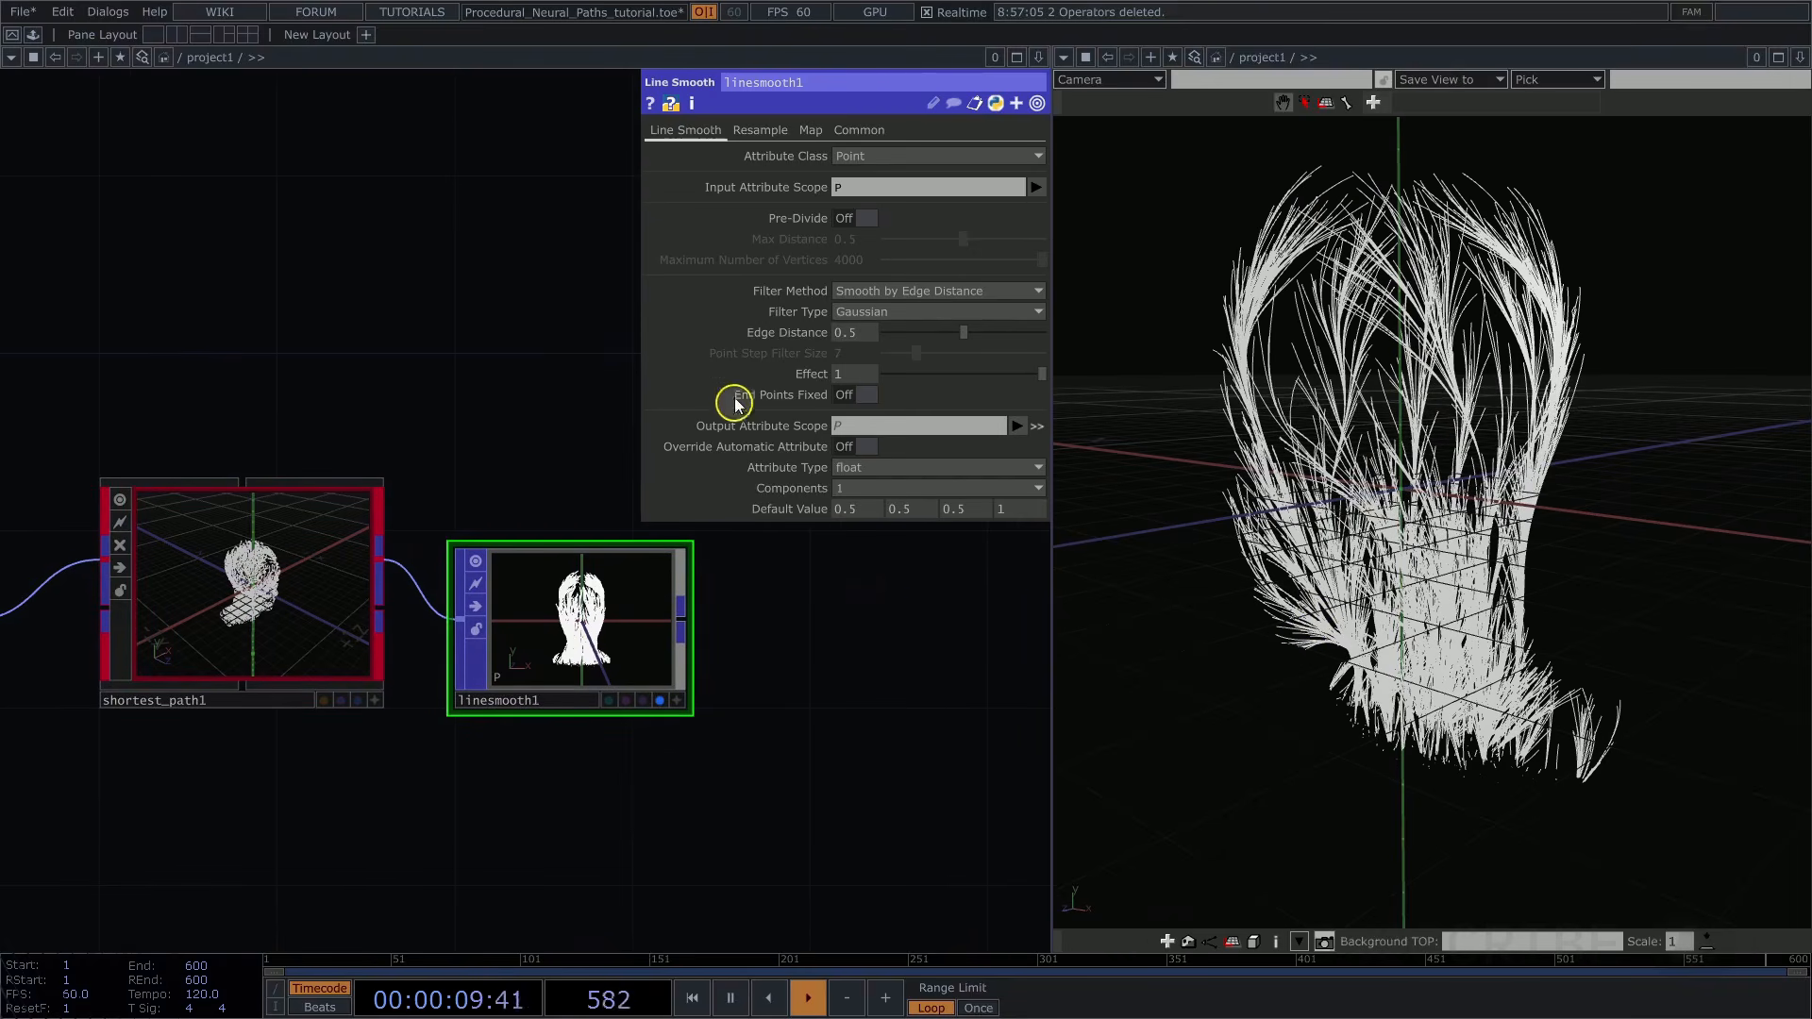
pyautogui.click(867, 395)
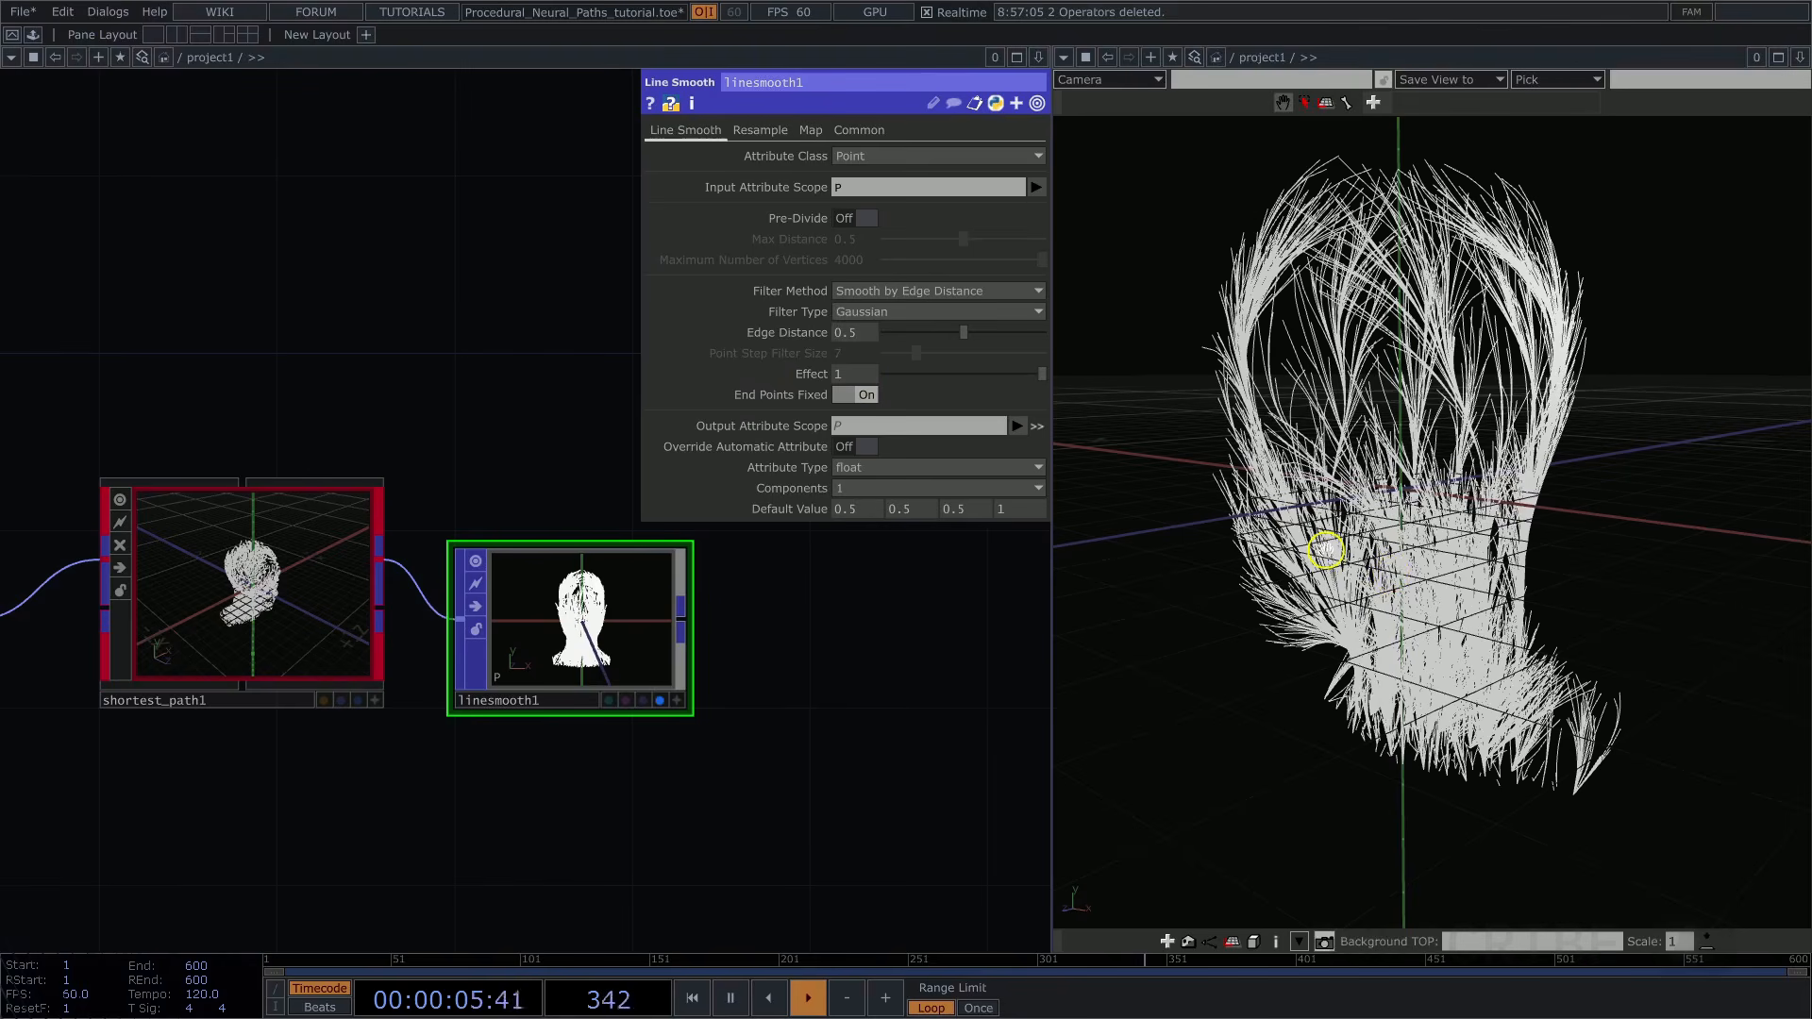
pyautogui.moveTo(1326, 550); pyautogui.dragTo(1473, 543)
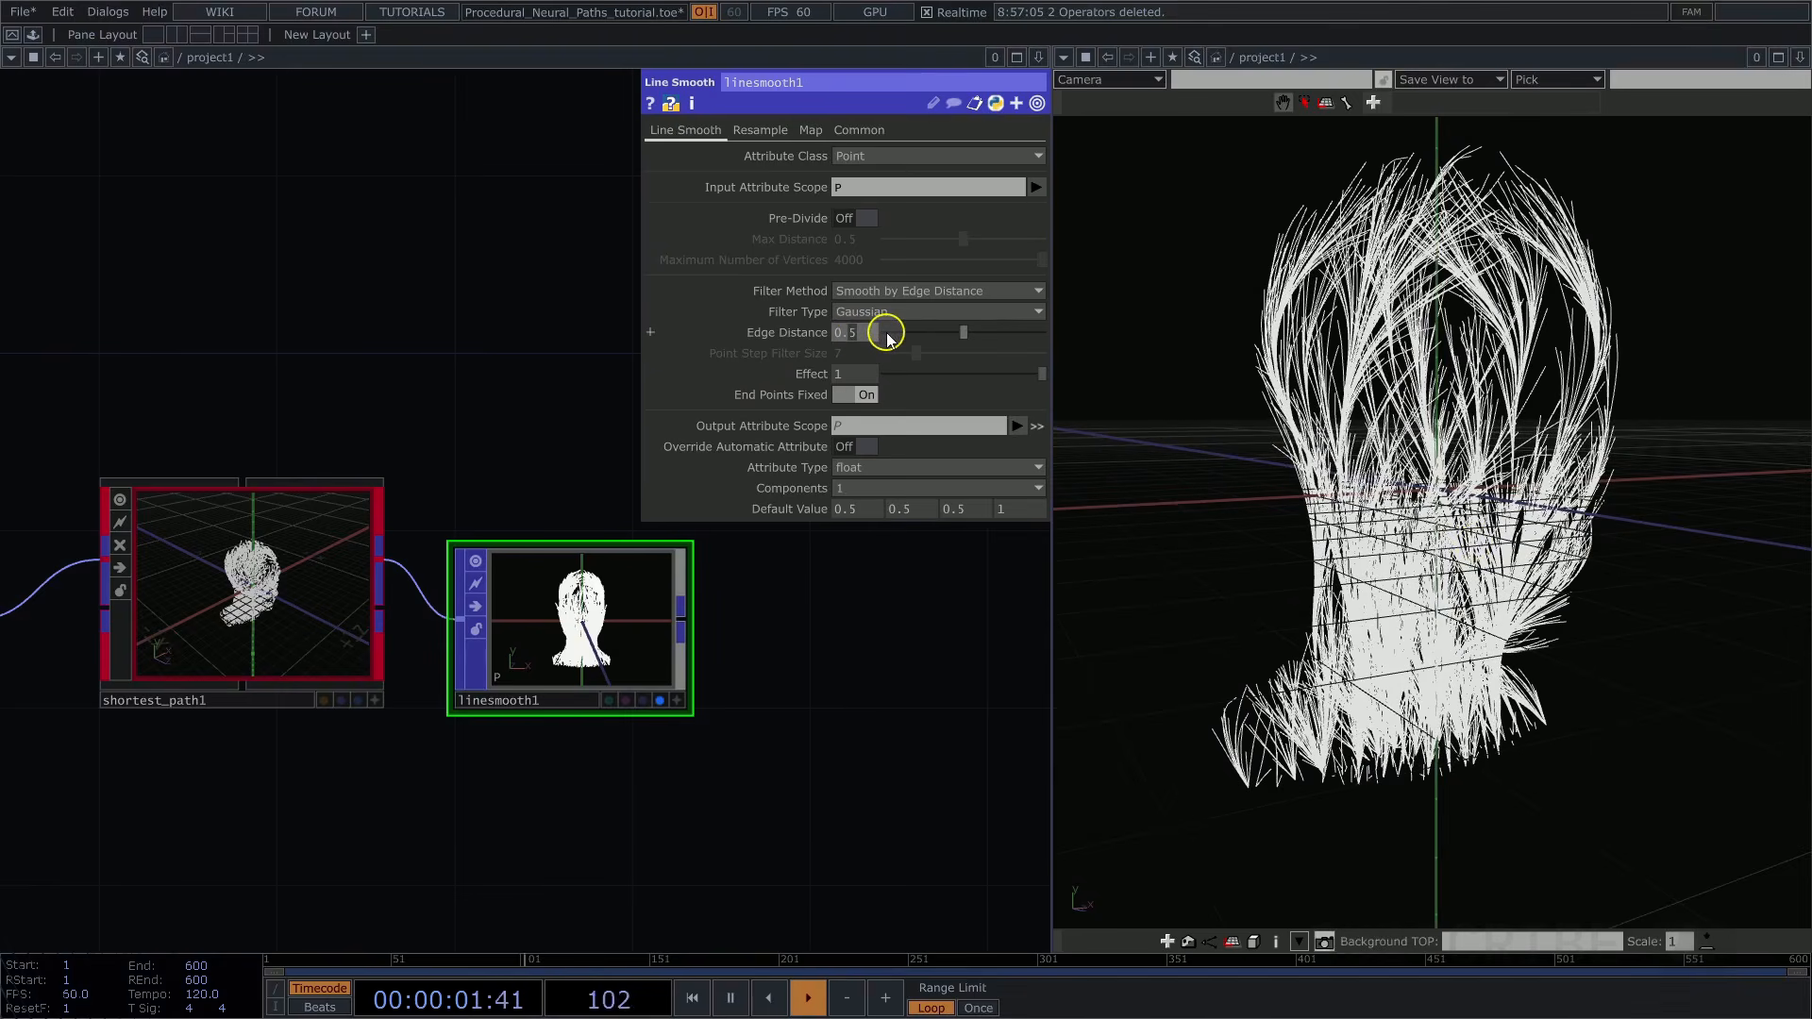
pyautogui.write('85')
pyautogui.press('Return')
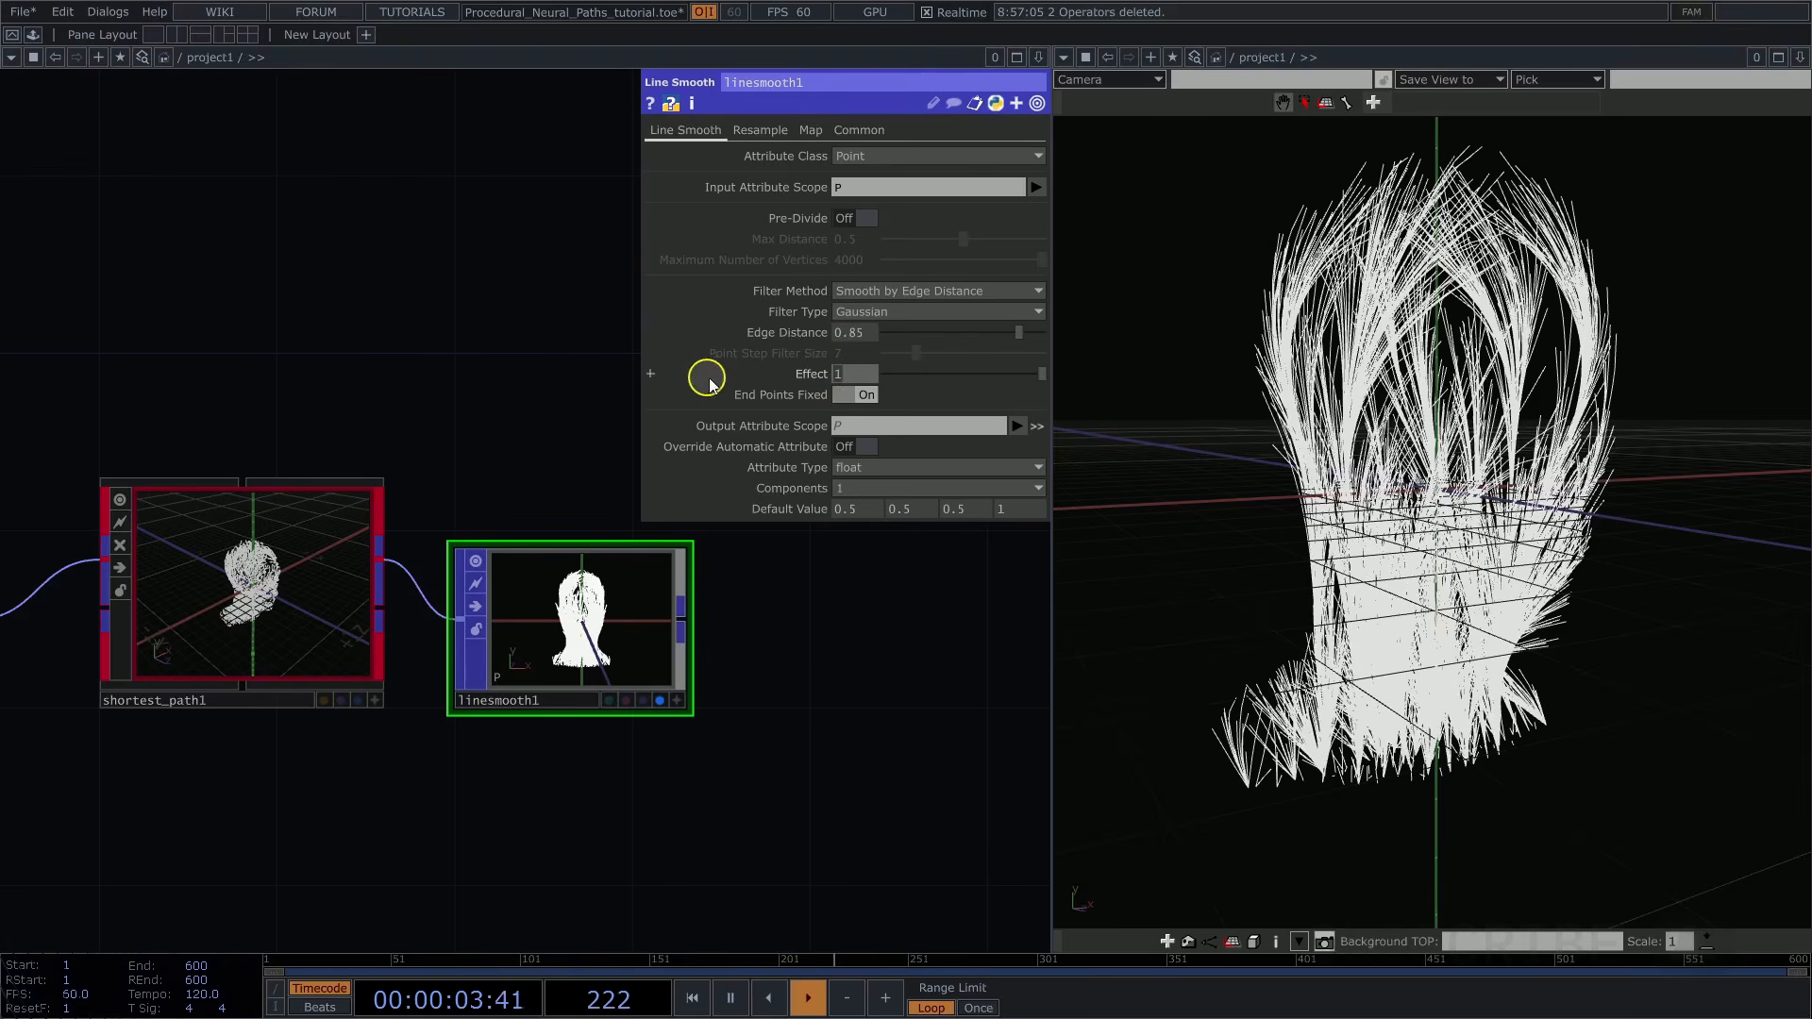
# Set the Effect of linesmooth1 to 0.6 and check the smoothed lines from another angle
pyautogui.write('0.6')
pyautogui.press('Return')
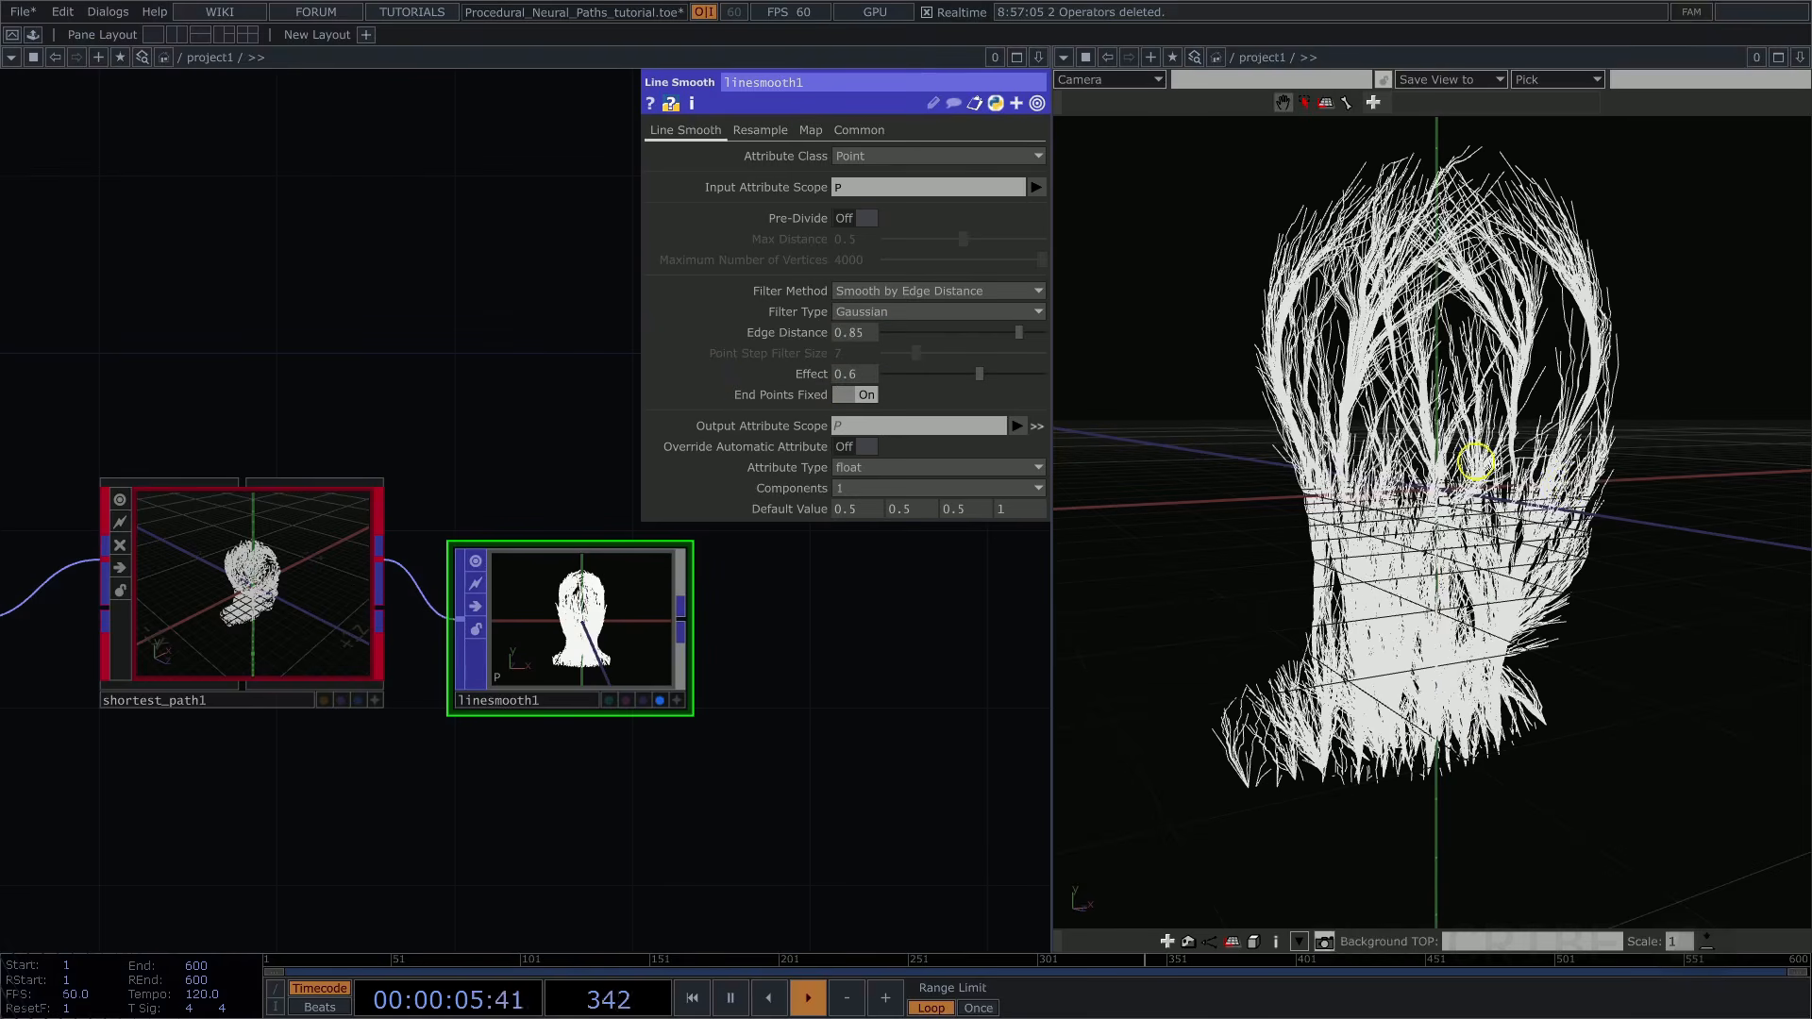
pyautogui.moveTo(1569, 484); pyautogui.dragTo(1375, 485)
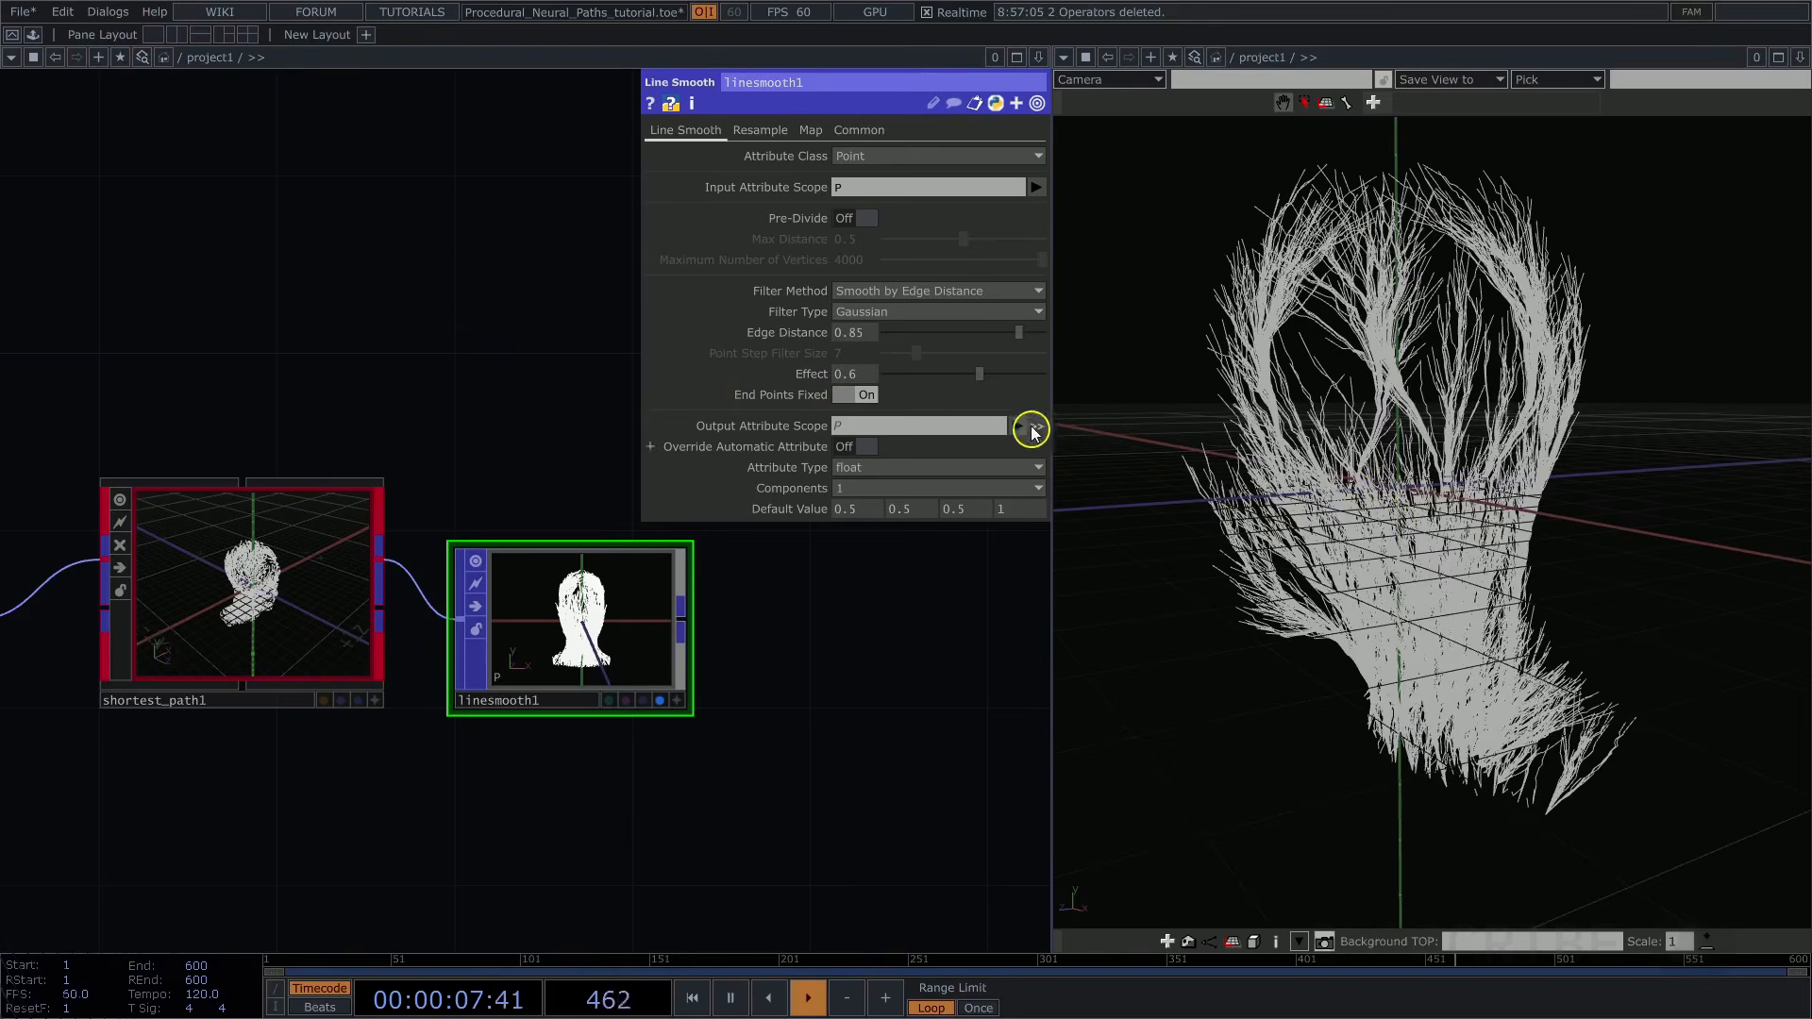
# Try raising the Effect of linesmooth1 to 0.663 and set it back to 0.6
pyautogui.moveTo(972, 374)
pyautogui.mouseDown()
pyautogui.moveTo(912, 382)
pyautogui.moveTo(1007, 377)
pyautogui.moveTo(989, 382)
pyautogui.mouseUp()
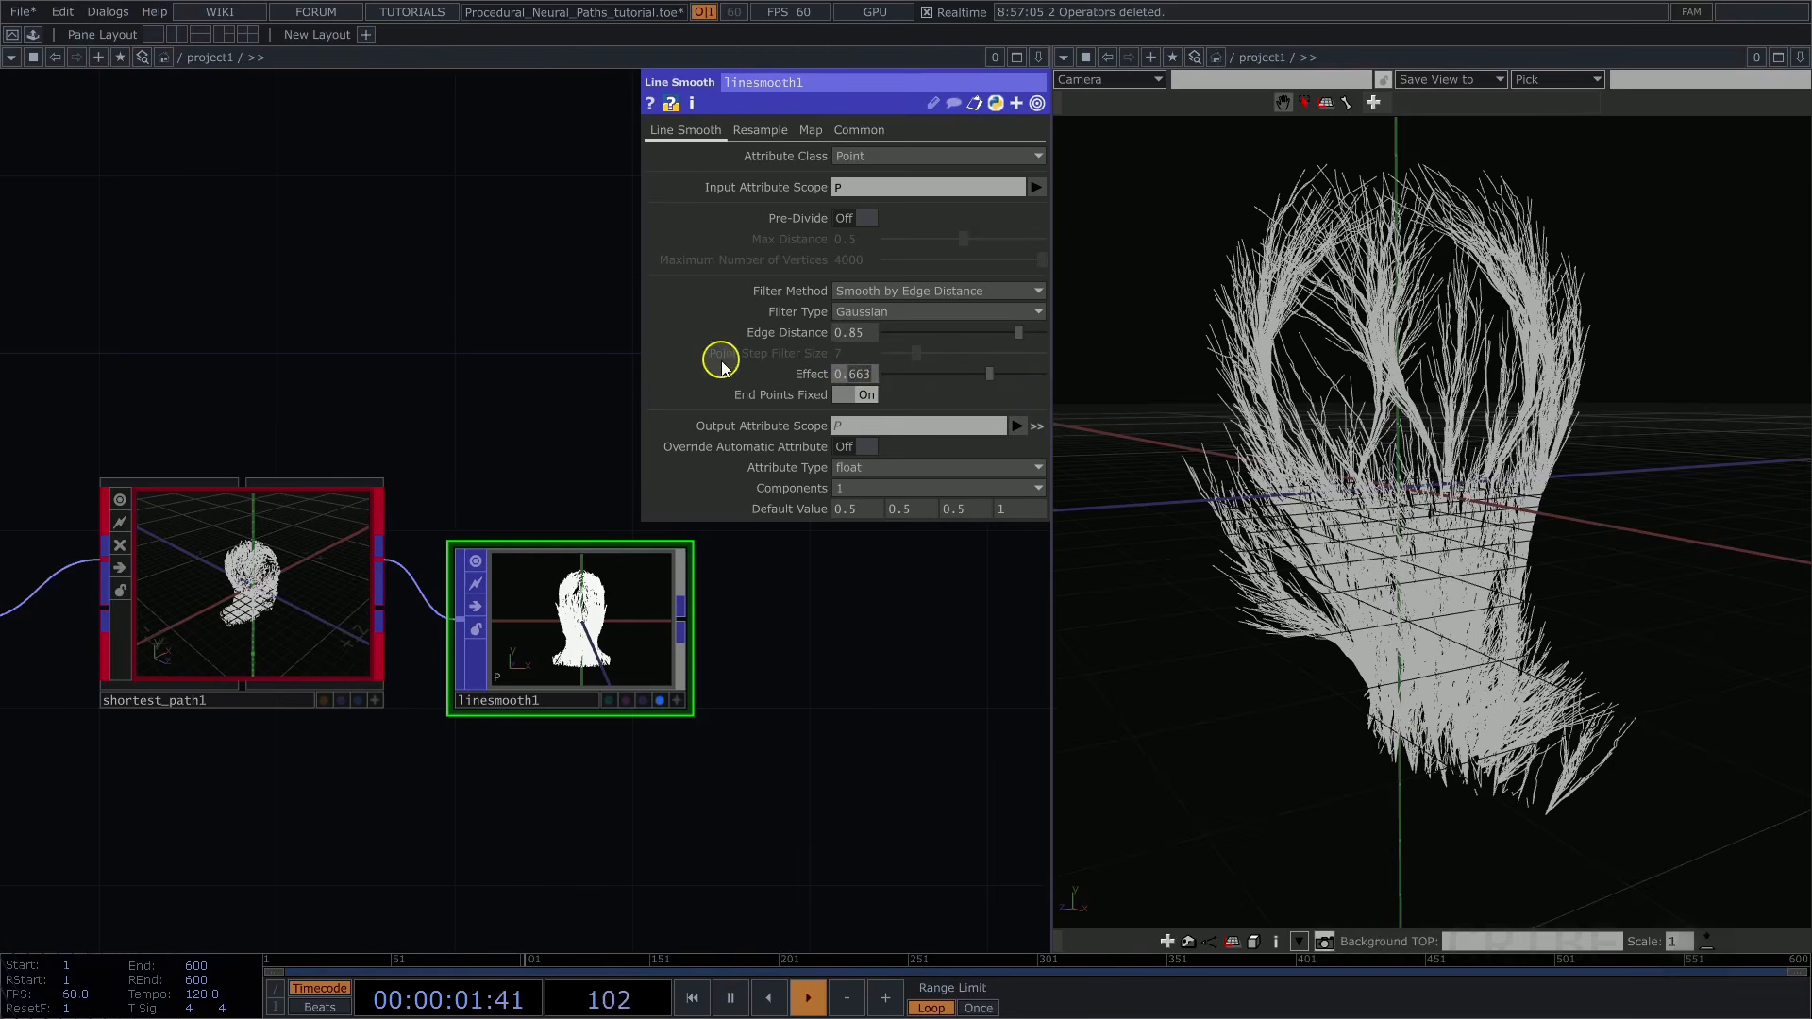
pyautogui.write('6')
pyautogui.press('Return')
pyautogui.moveTo(1217, 380); pyautogui.dragTo(1456, 404)
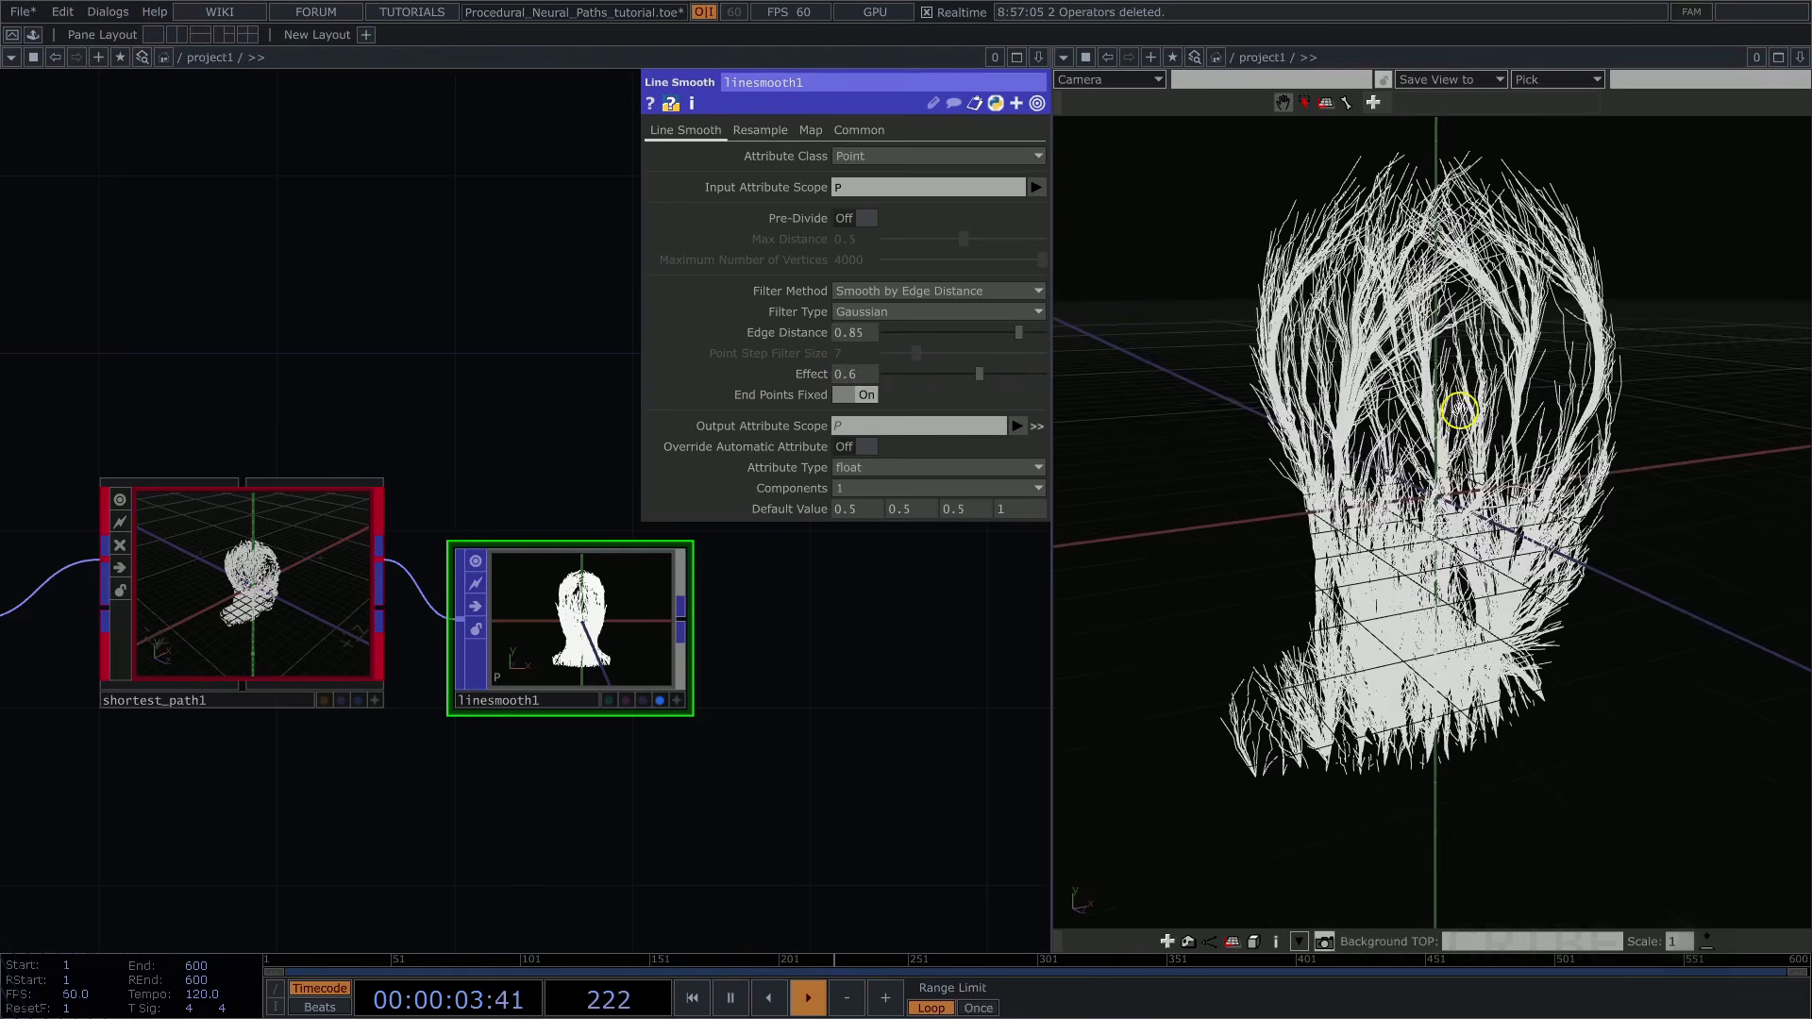
# Close the linesmooth1 parameters and examine the smoothed strands of the head from several angles and up close
pyautogui.scroll(-4, 892, 661)
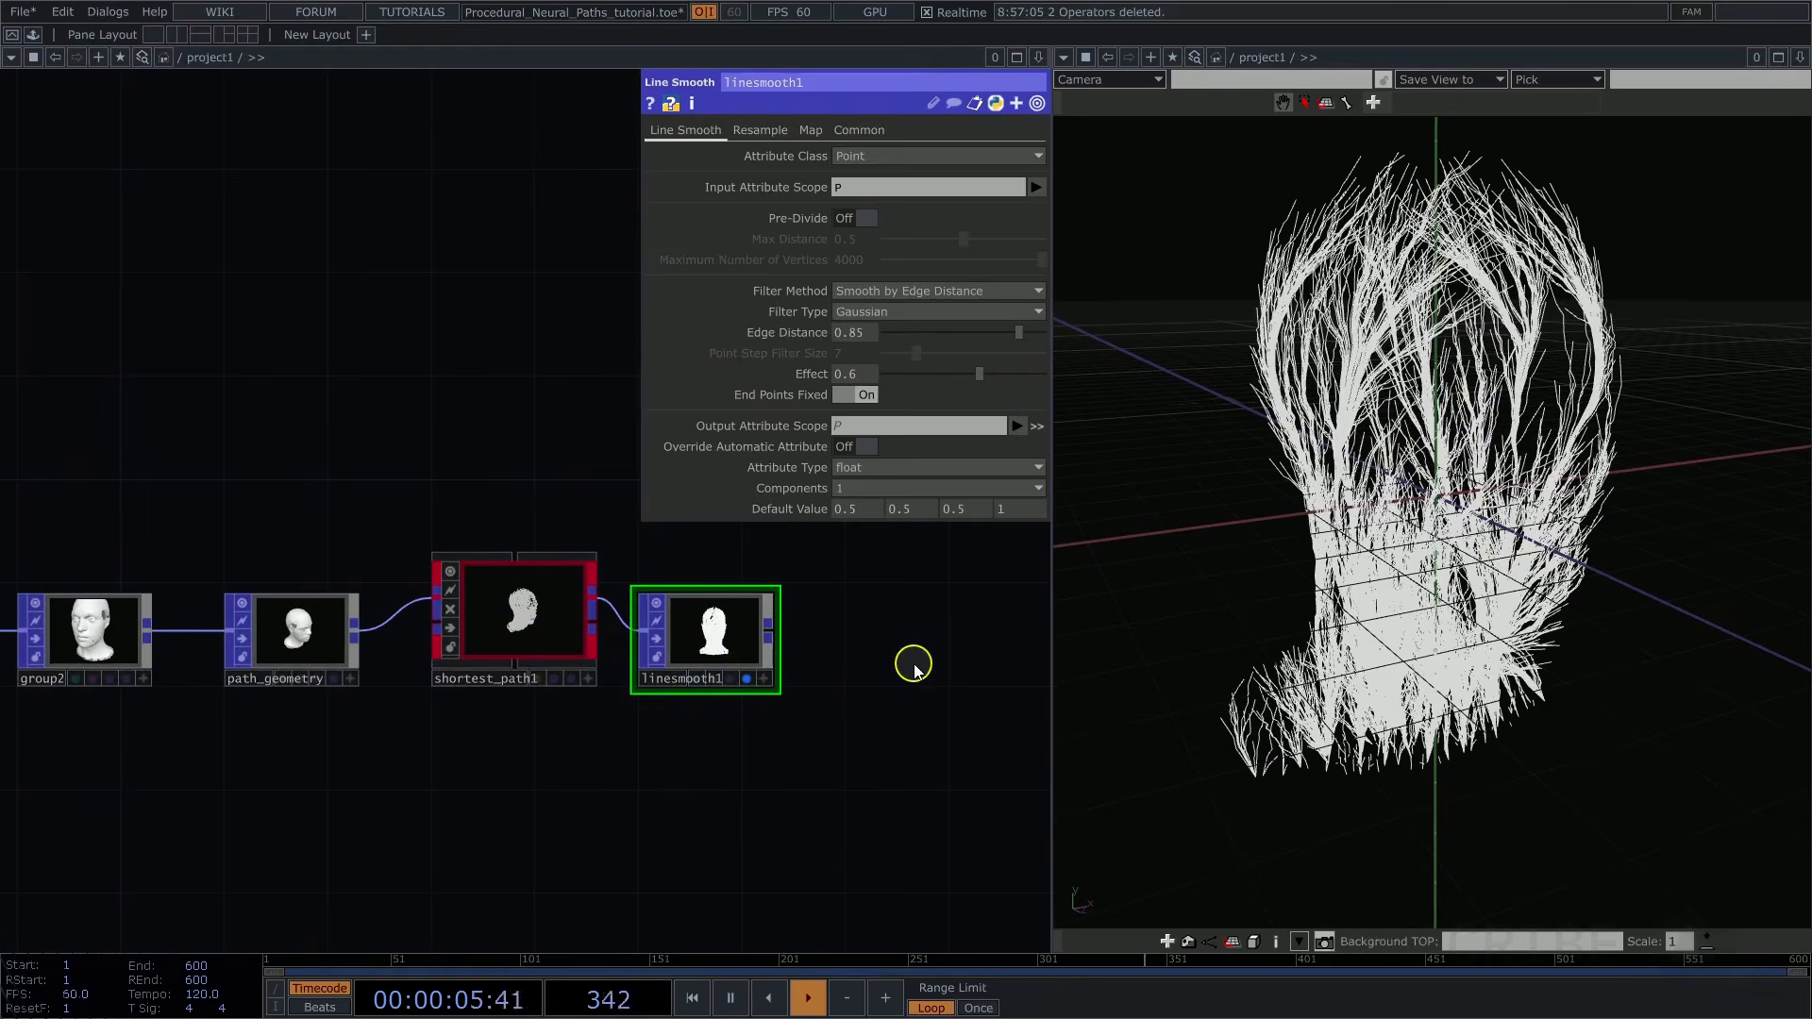
pyautogui.press('p')
pyautogui.moveTo(893, 562); pyautogui.dragTo(736, 458)
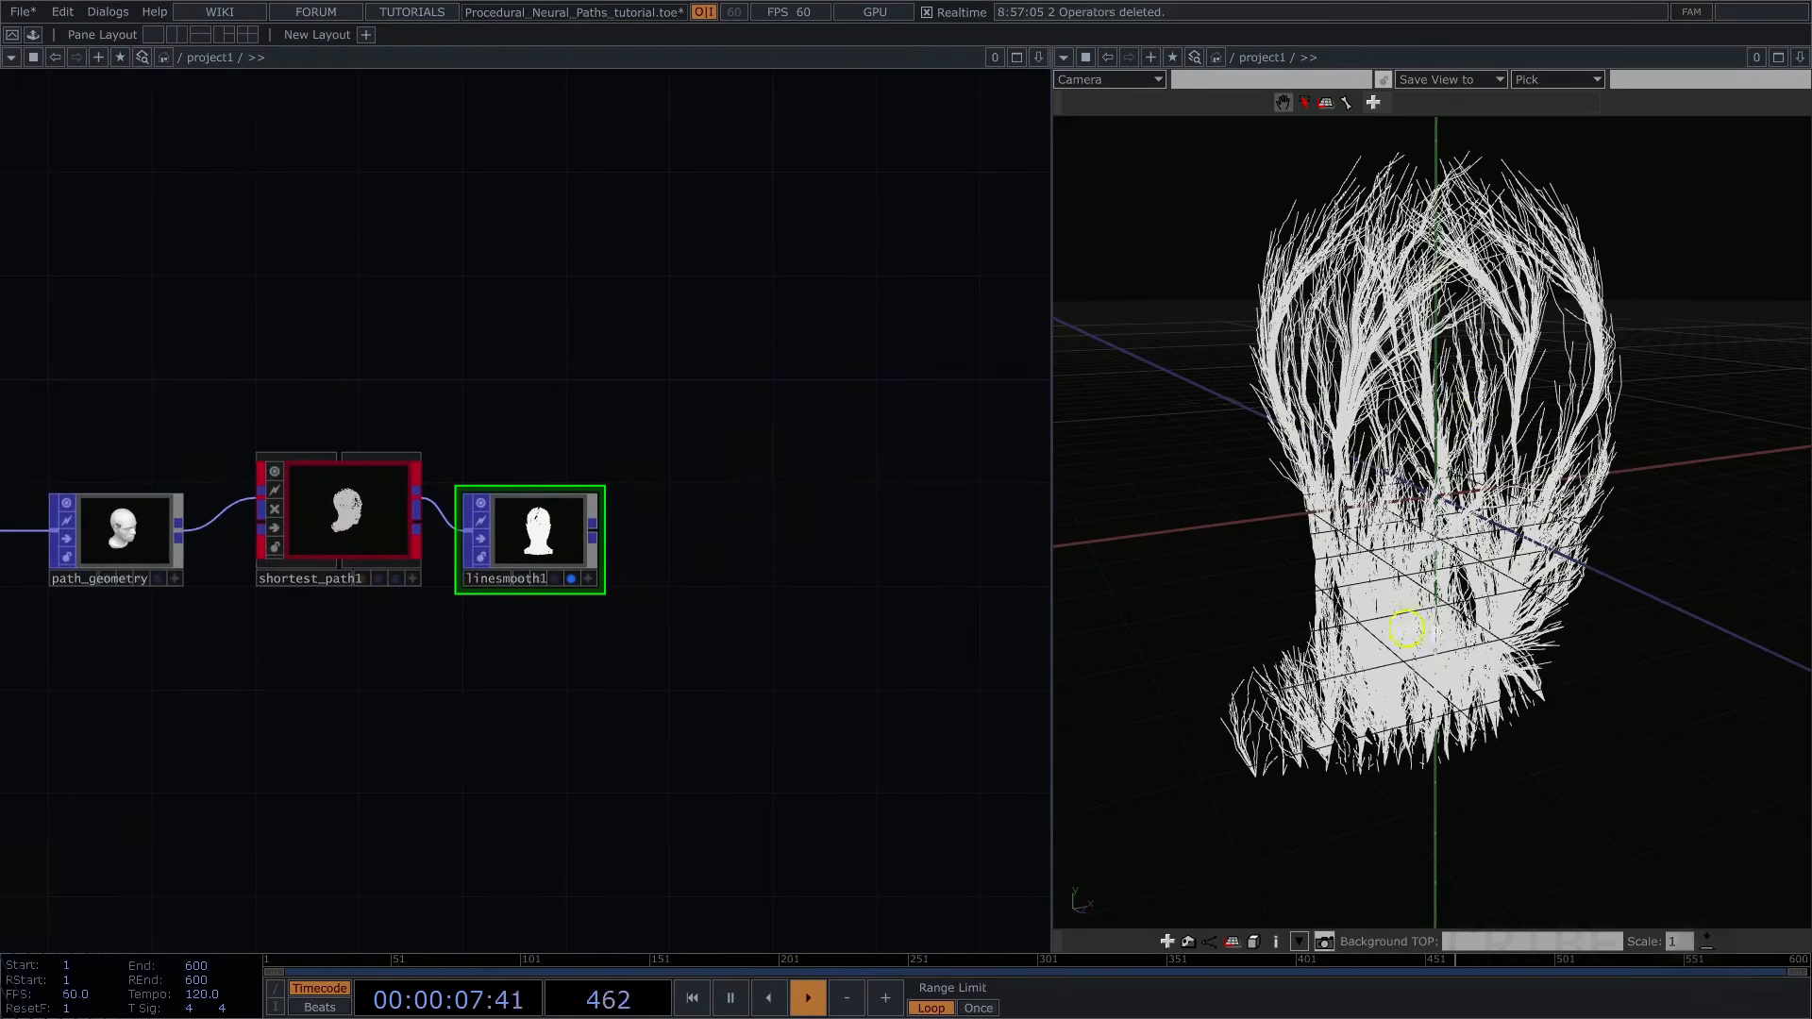
pyautogui.moveTo(1472, 637); pyautogui.dragTo(1520, 624)
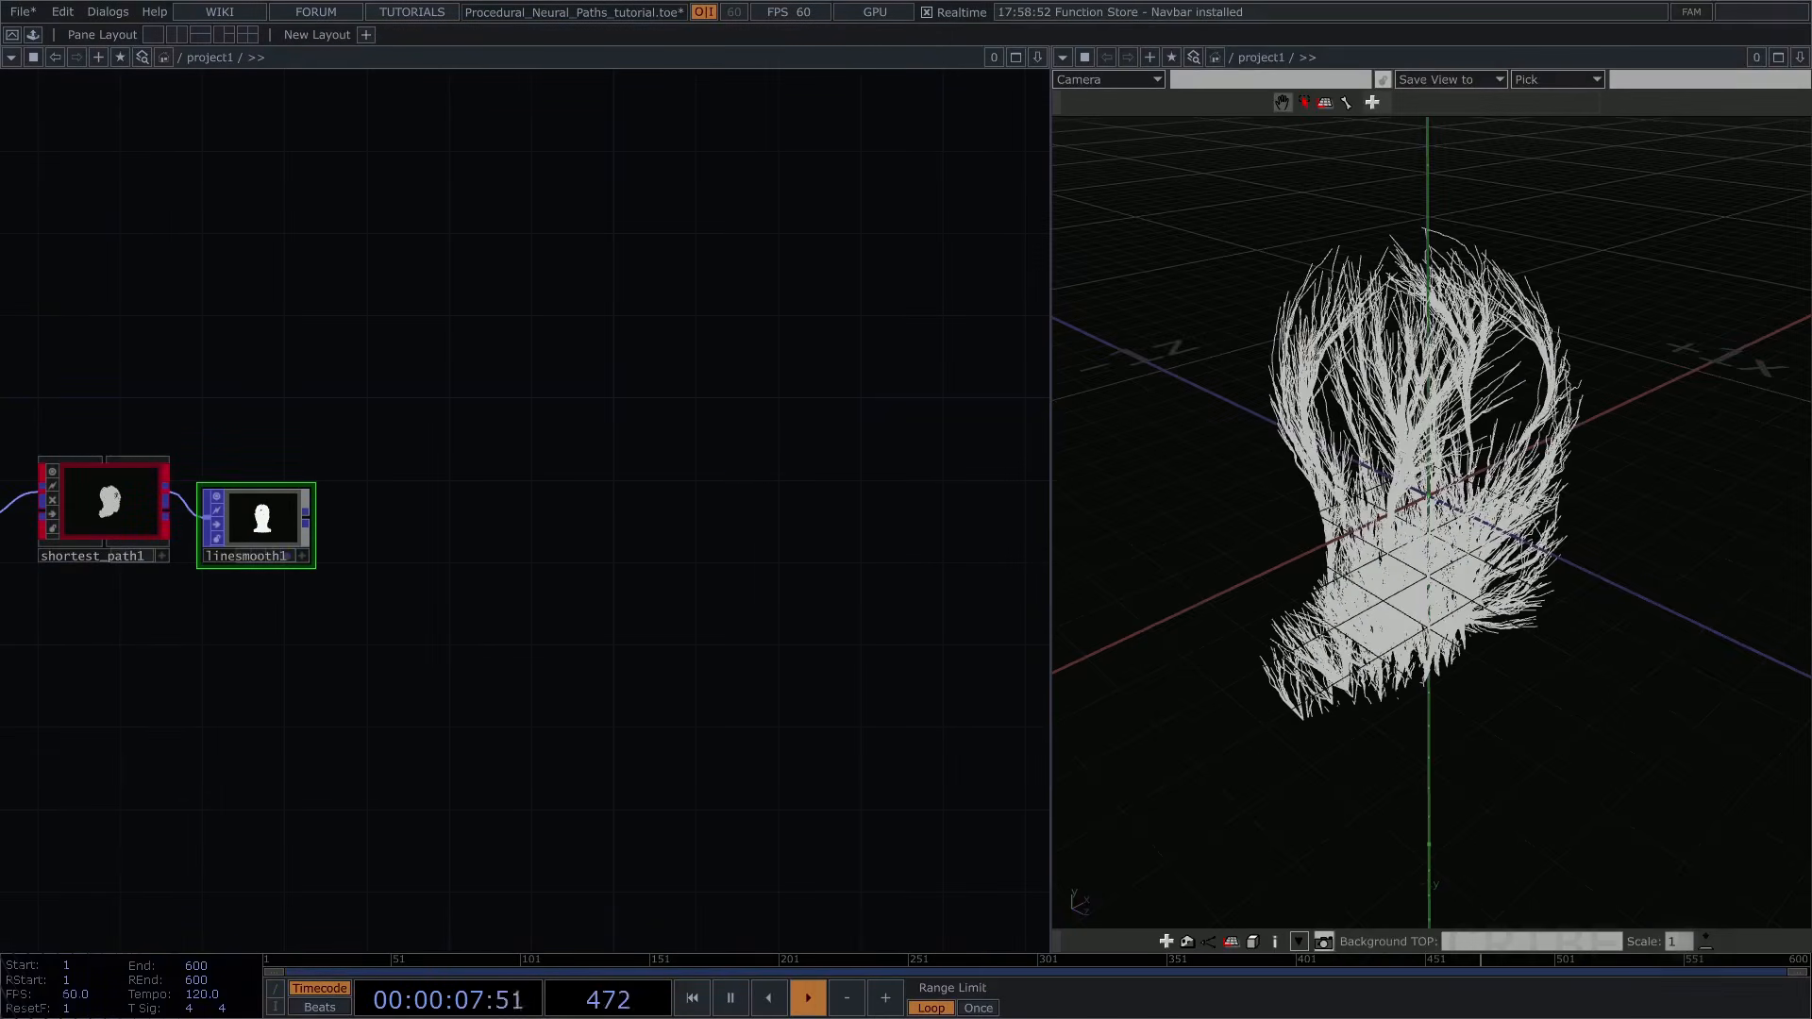
pyautogui.moveTo(748, 457); pyautogui.dragTo(822, 428)
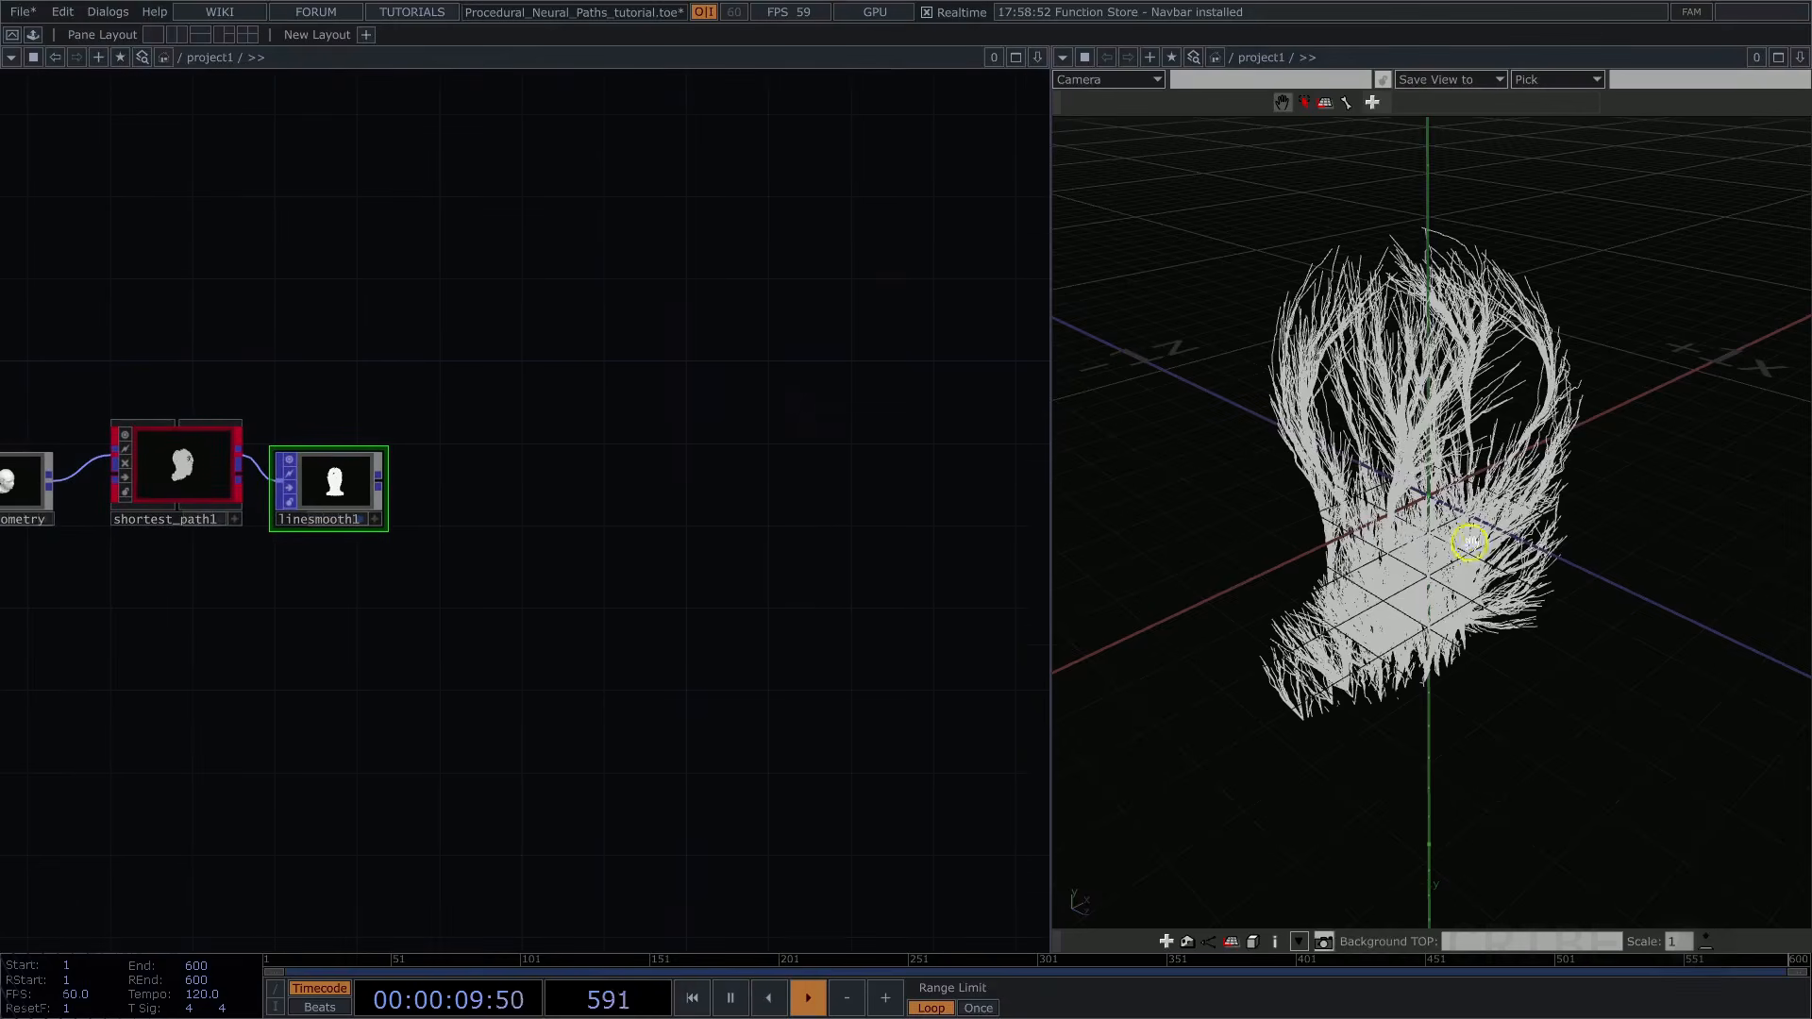
pyautogui.moveTo(1472, 542); pyautogui.dragTo(1258, 506)
pyautogui.scroll(5, 1477, 444)
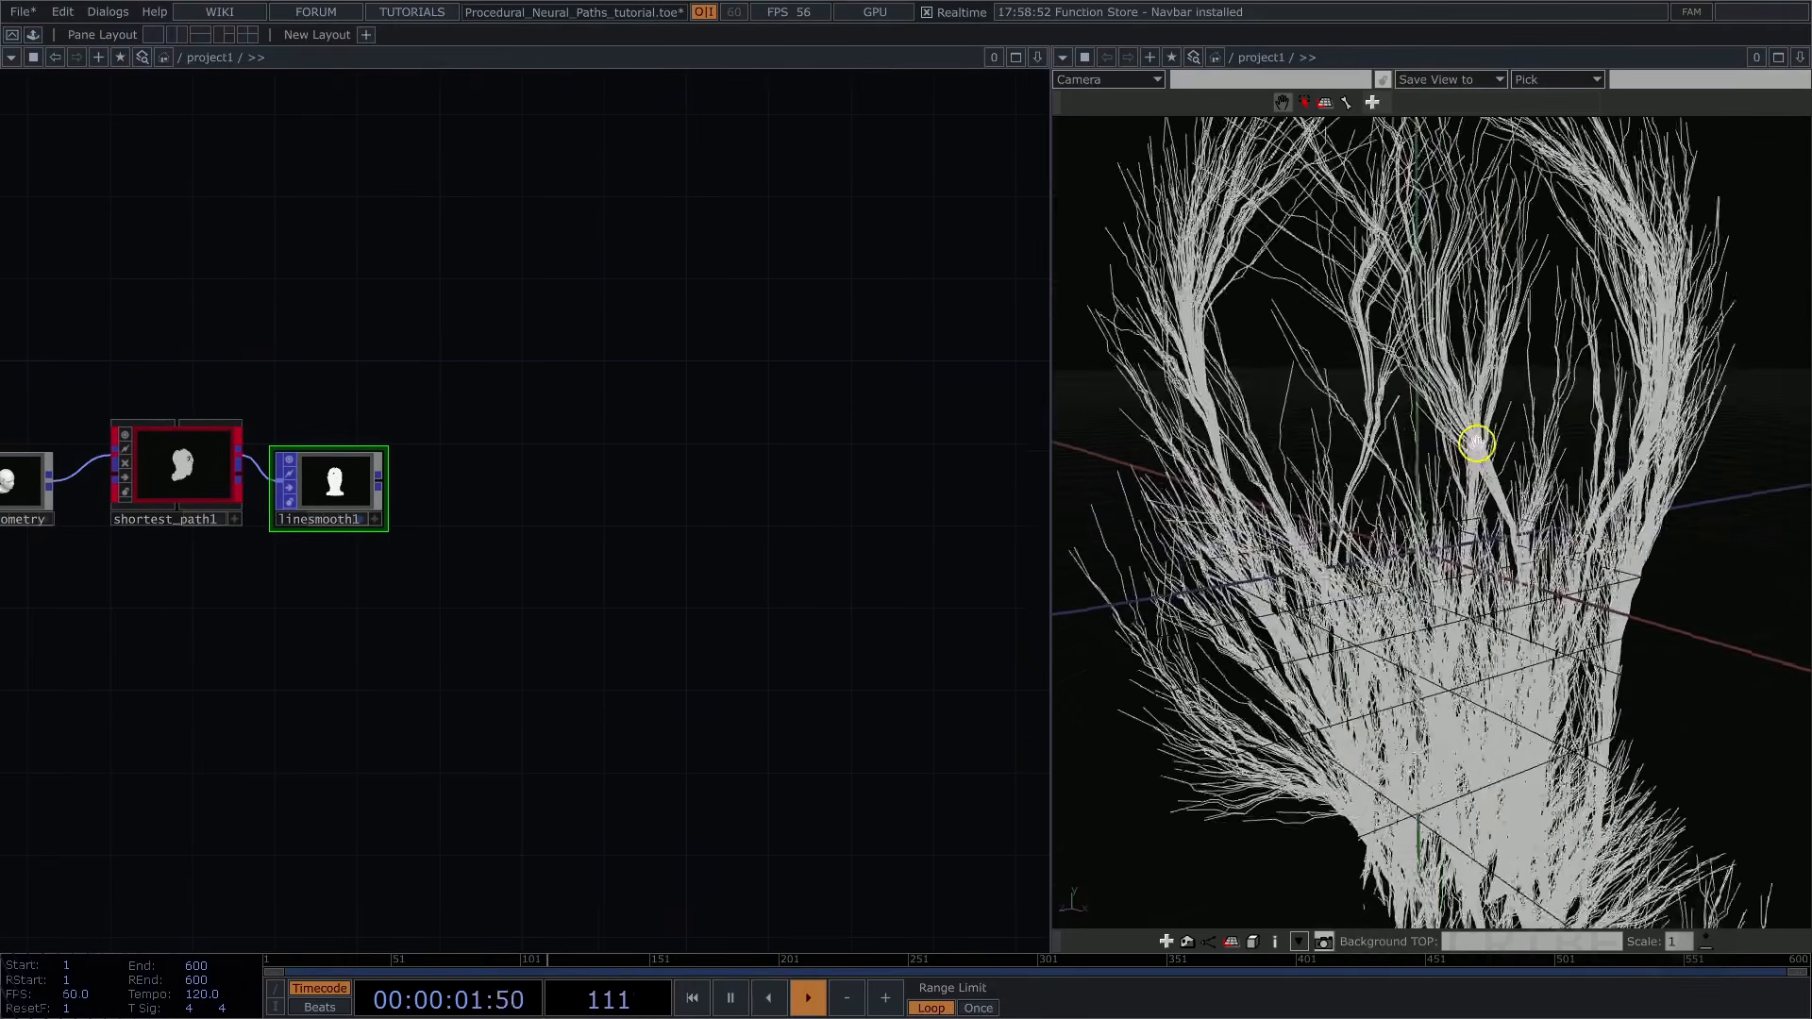
pyautogui.moveTo(1477, 444); pyautogui.dragTo(1495, 555)
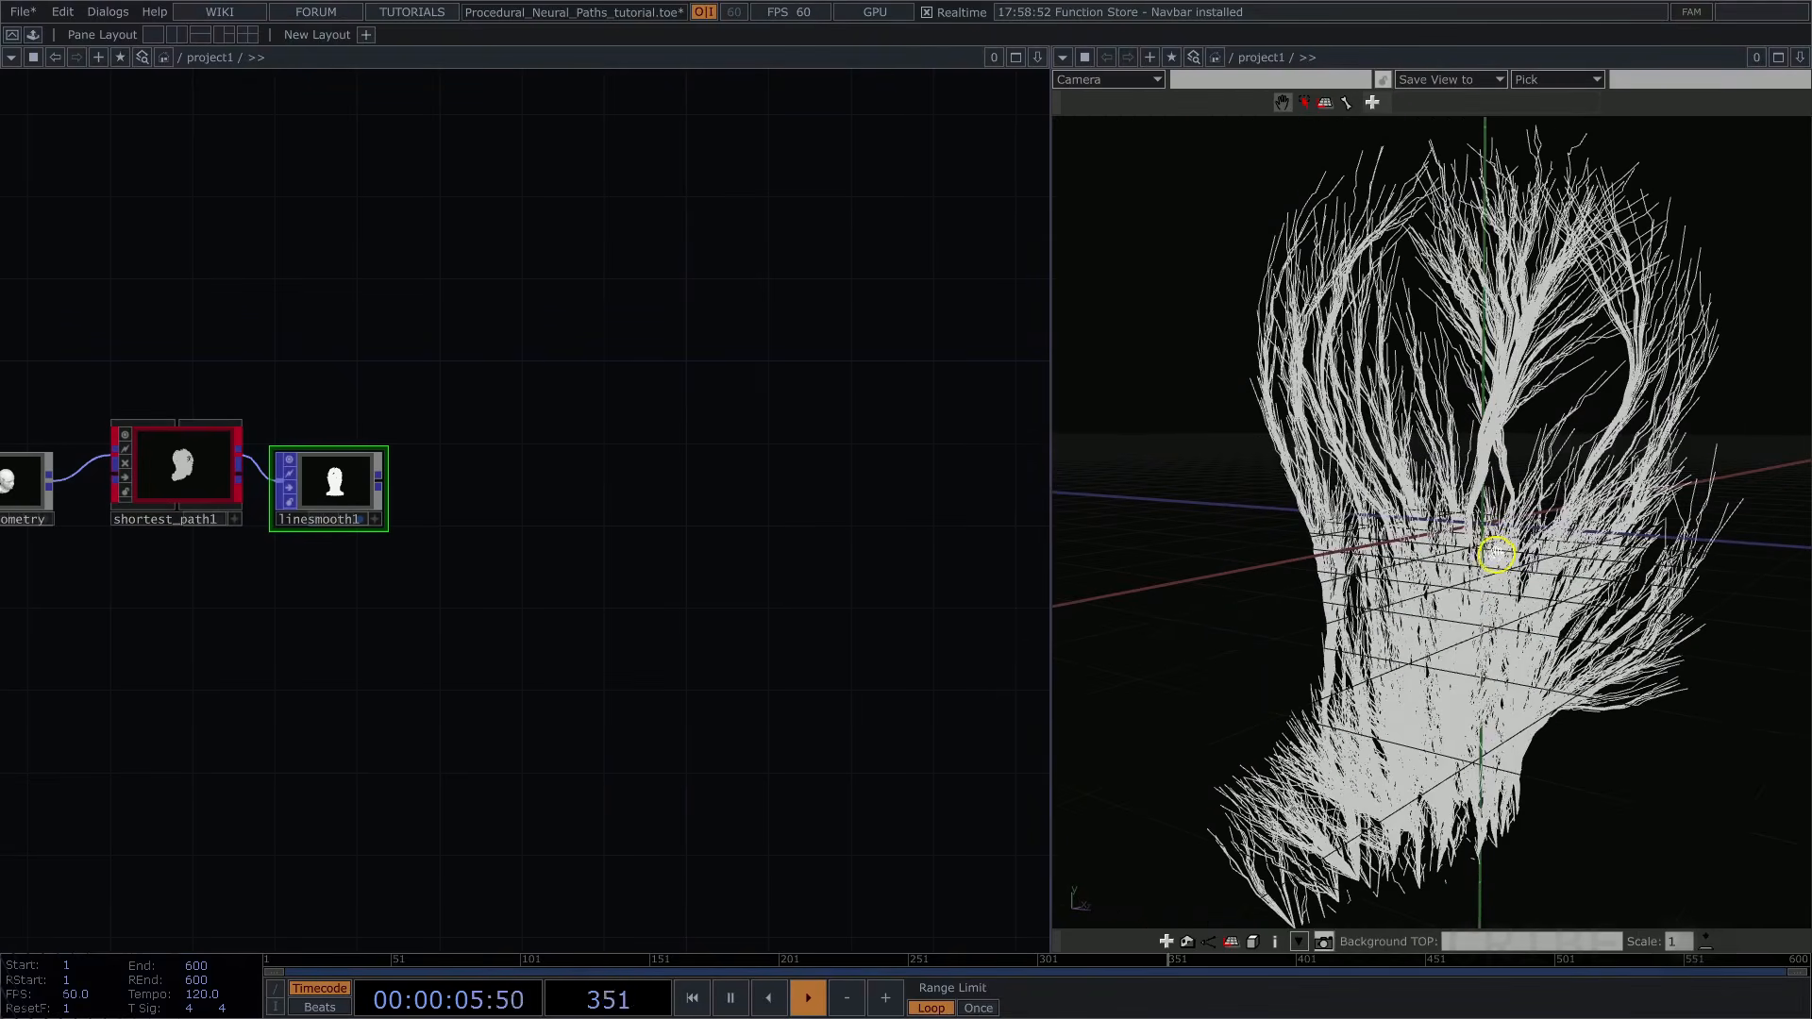
# Add a POPX Sweep operator after linesmooth1 and connect the output of linesmooth1 to its first input
pyautogui.moveTo(890, 457); pyautogui.dragTo(834, 408, button='middle')
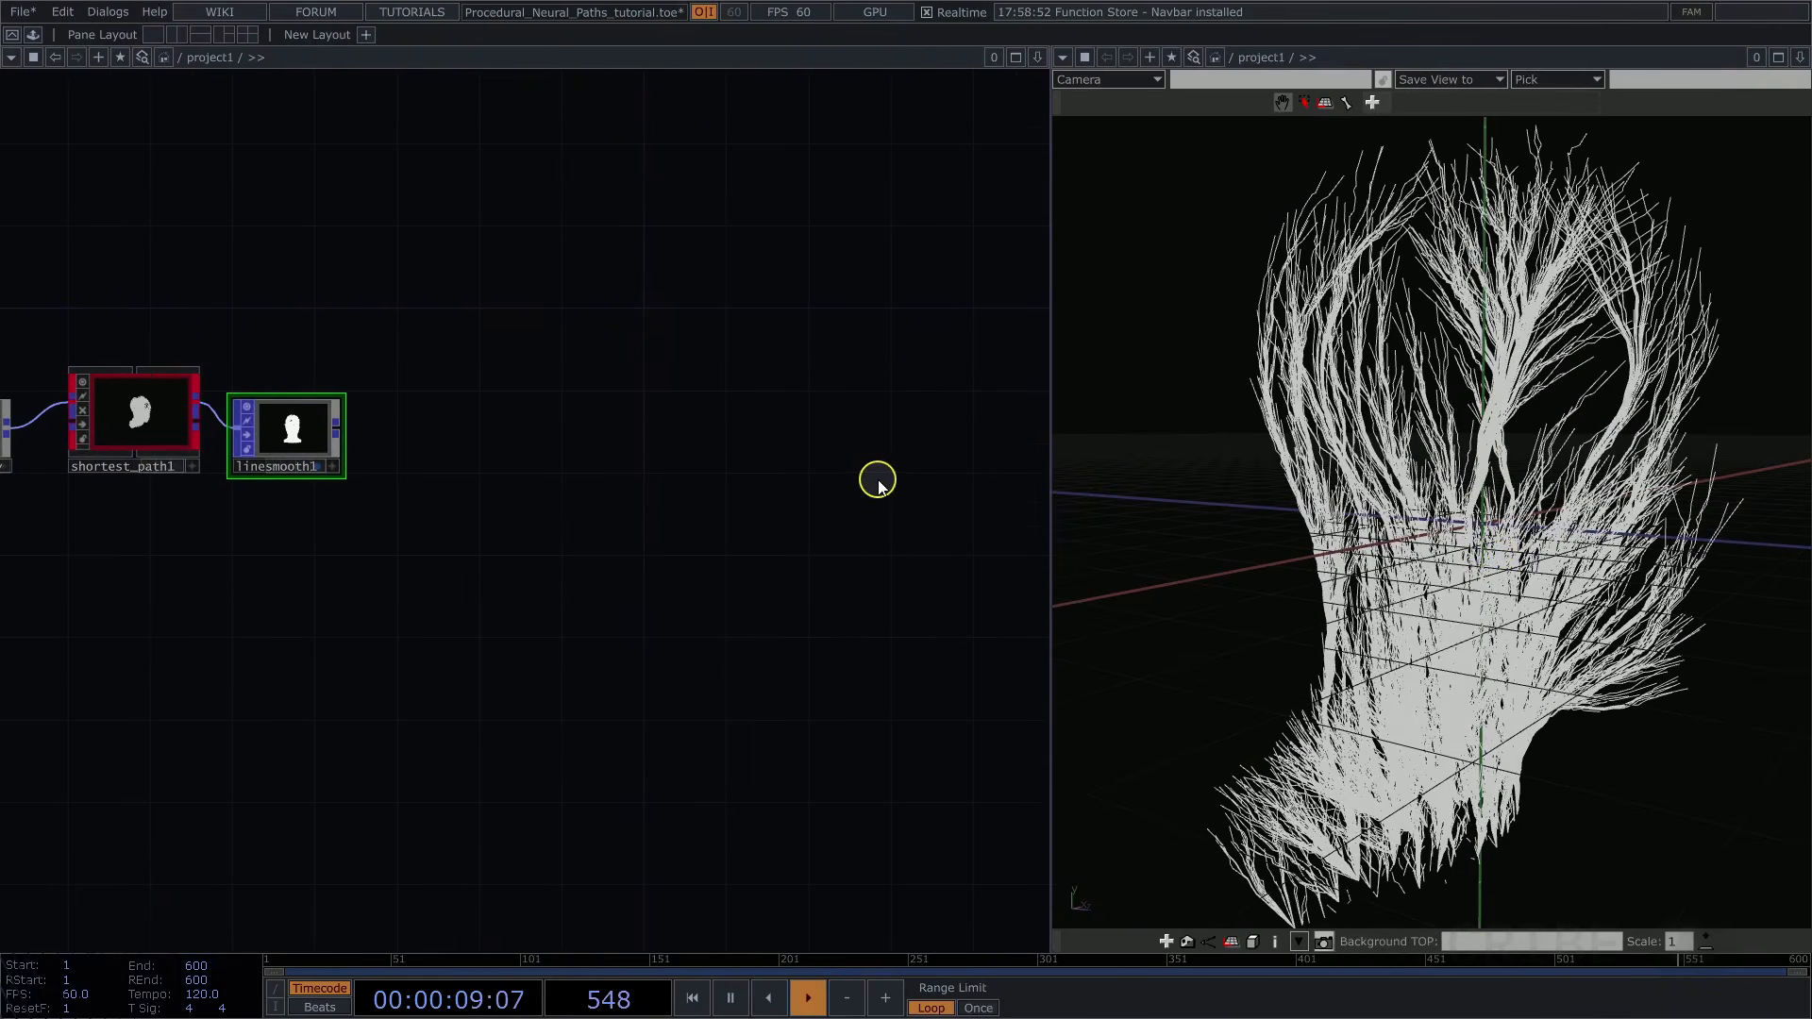
pyautogui.doubleClick(742, 334)
pyautogui.click(812, 238)
pyautogui.write('sw')
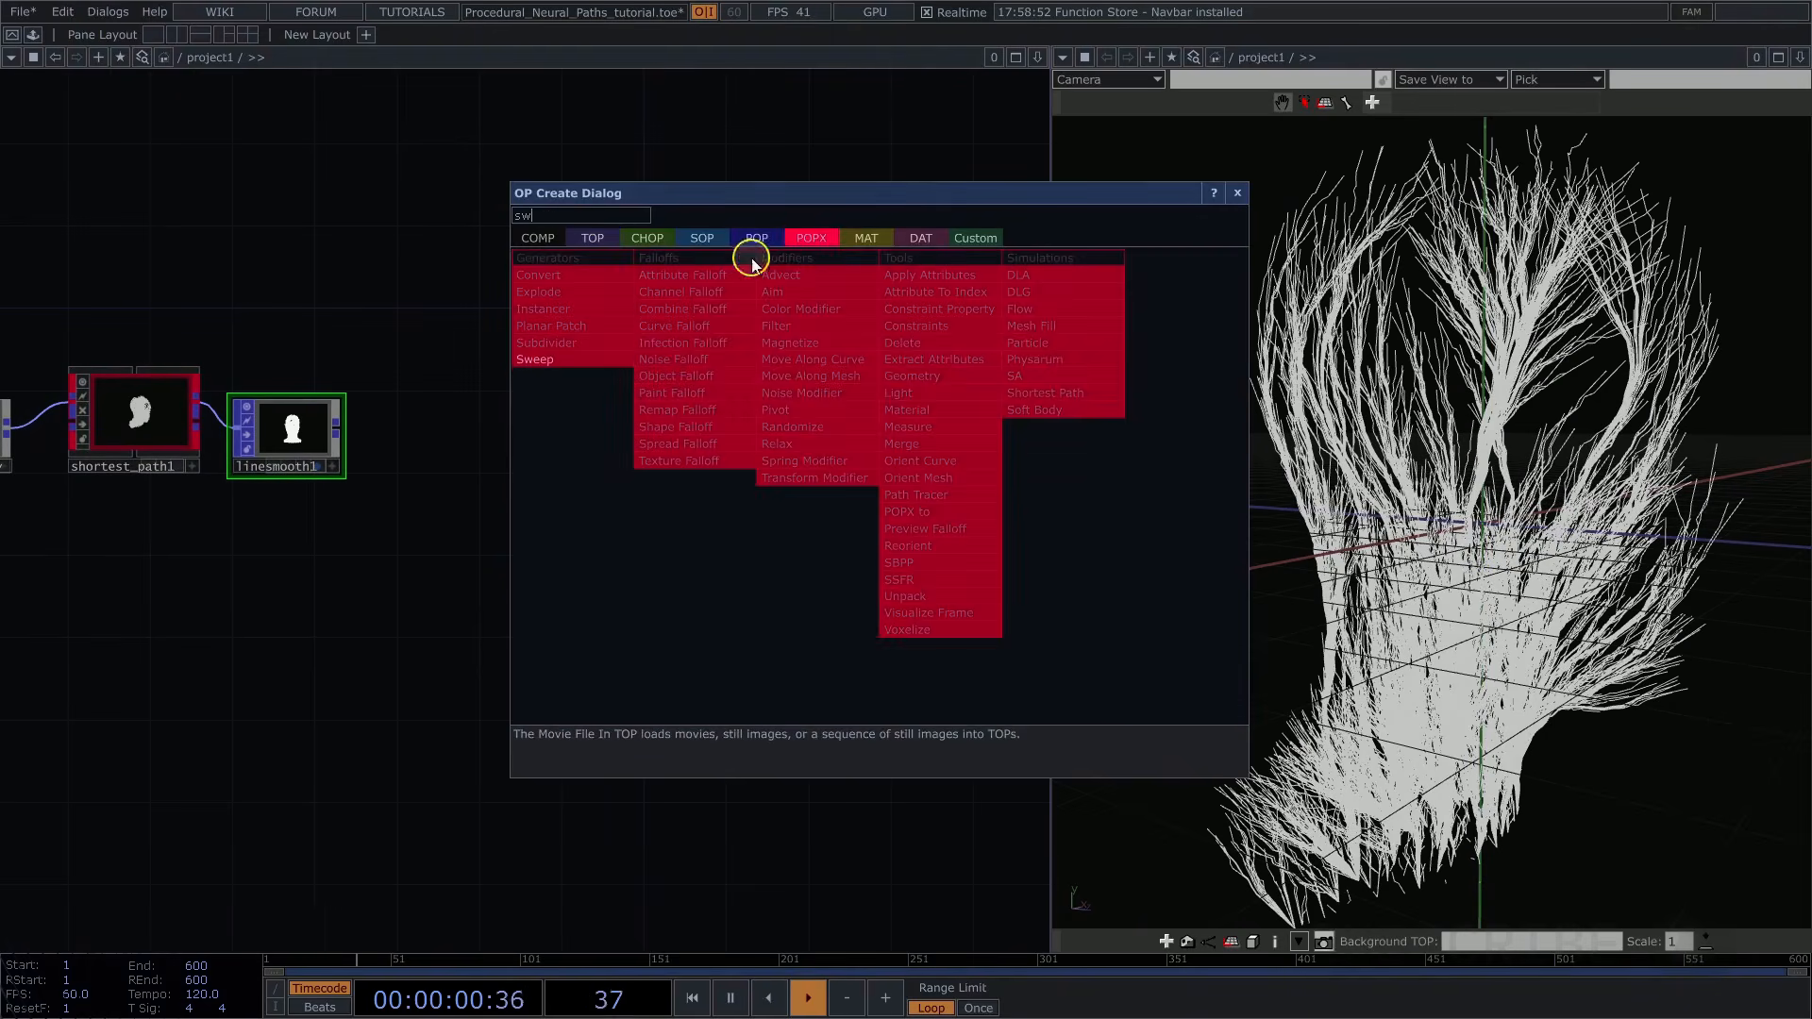
pyautogui.click(538, 358)
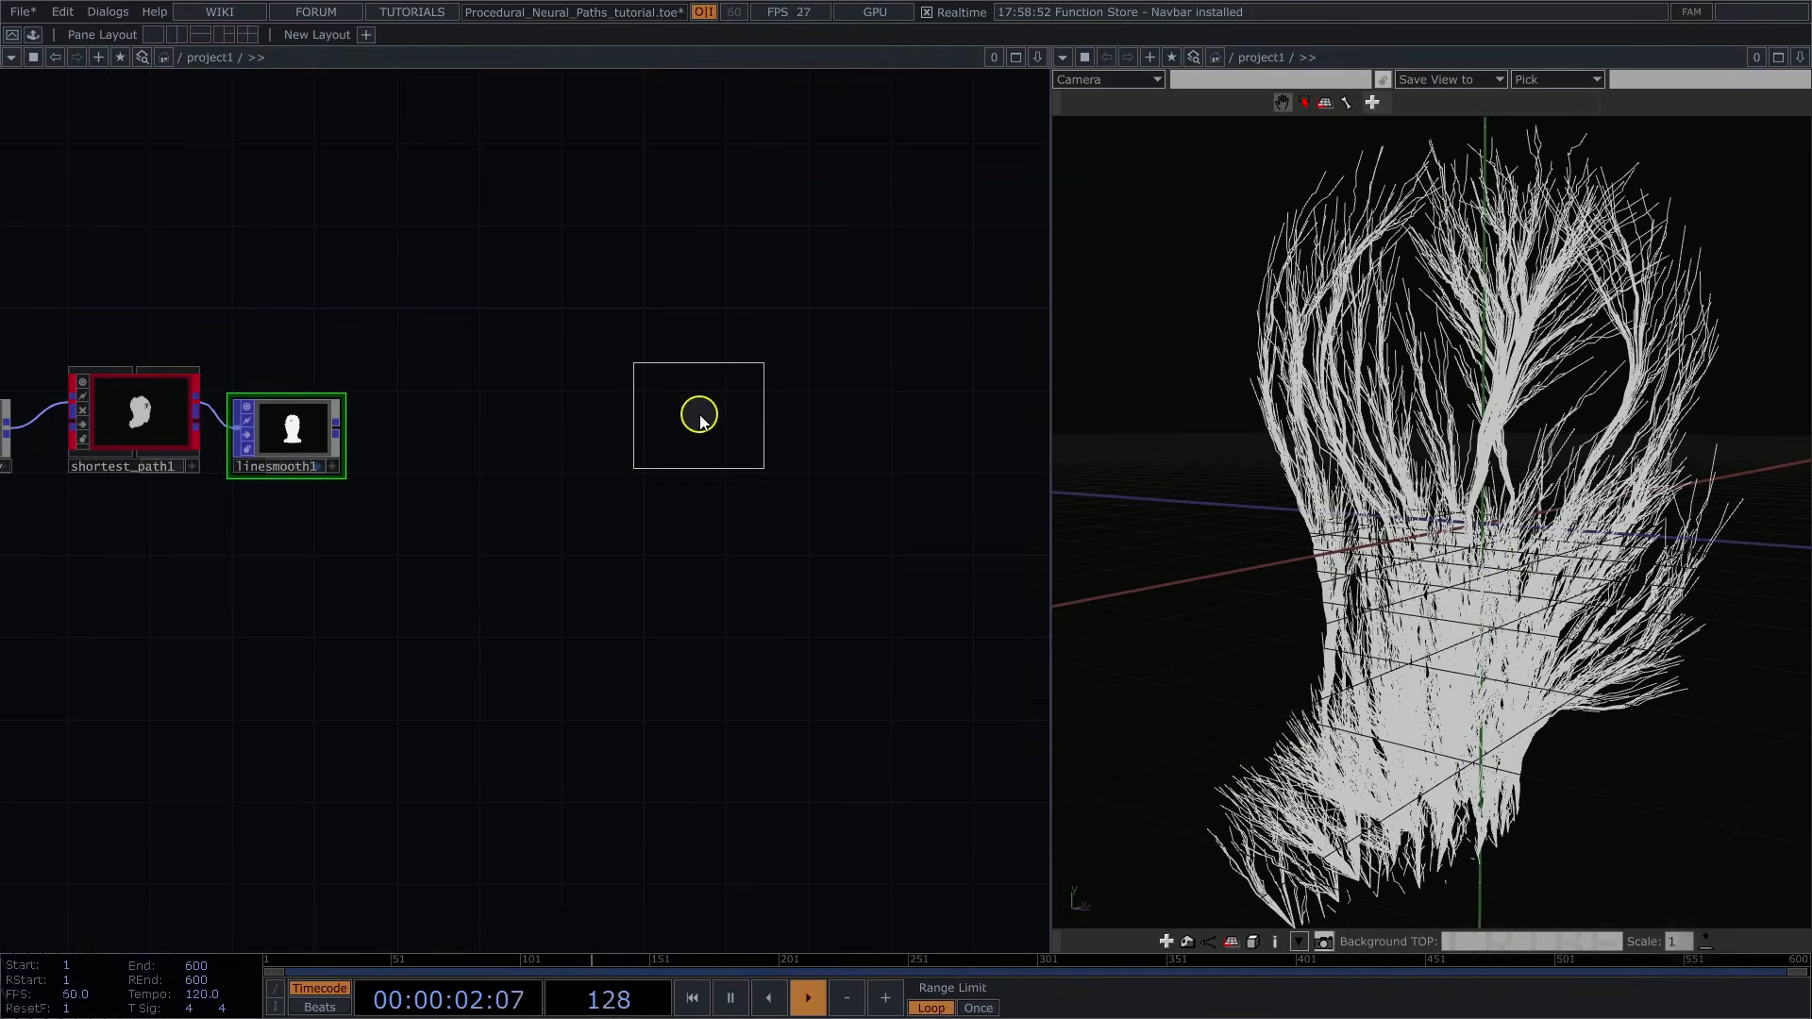
pyautogui.click(698, 415)
pyautogui.moveTo(342, 430); pyautogui.dragTo(683, 397)
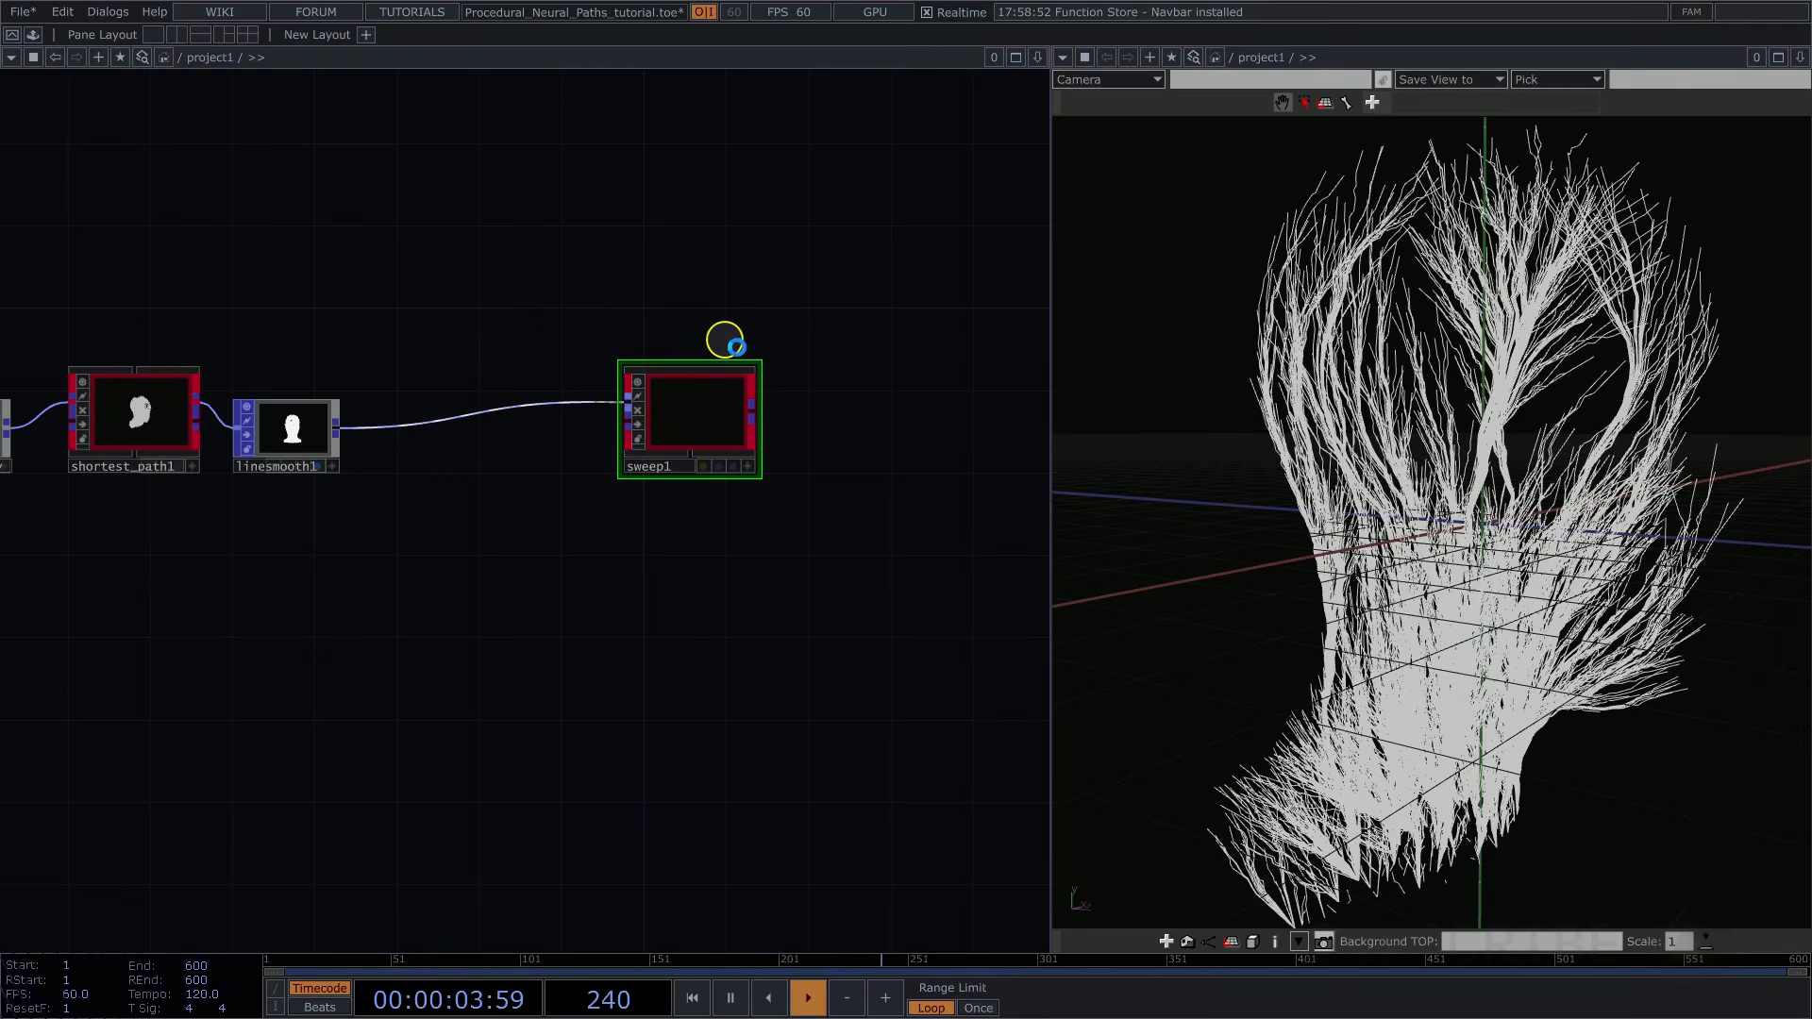
# Show sweep1 in the viewport in place of linesmooth1 and frame its geometry
pyautogui.scroll(5, 287, 463)
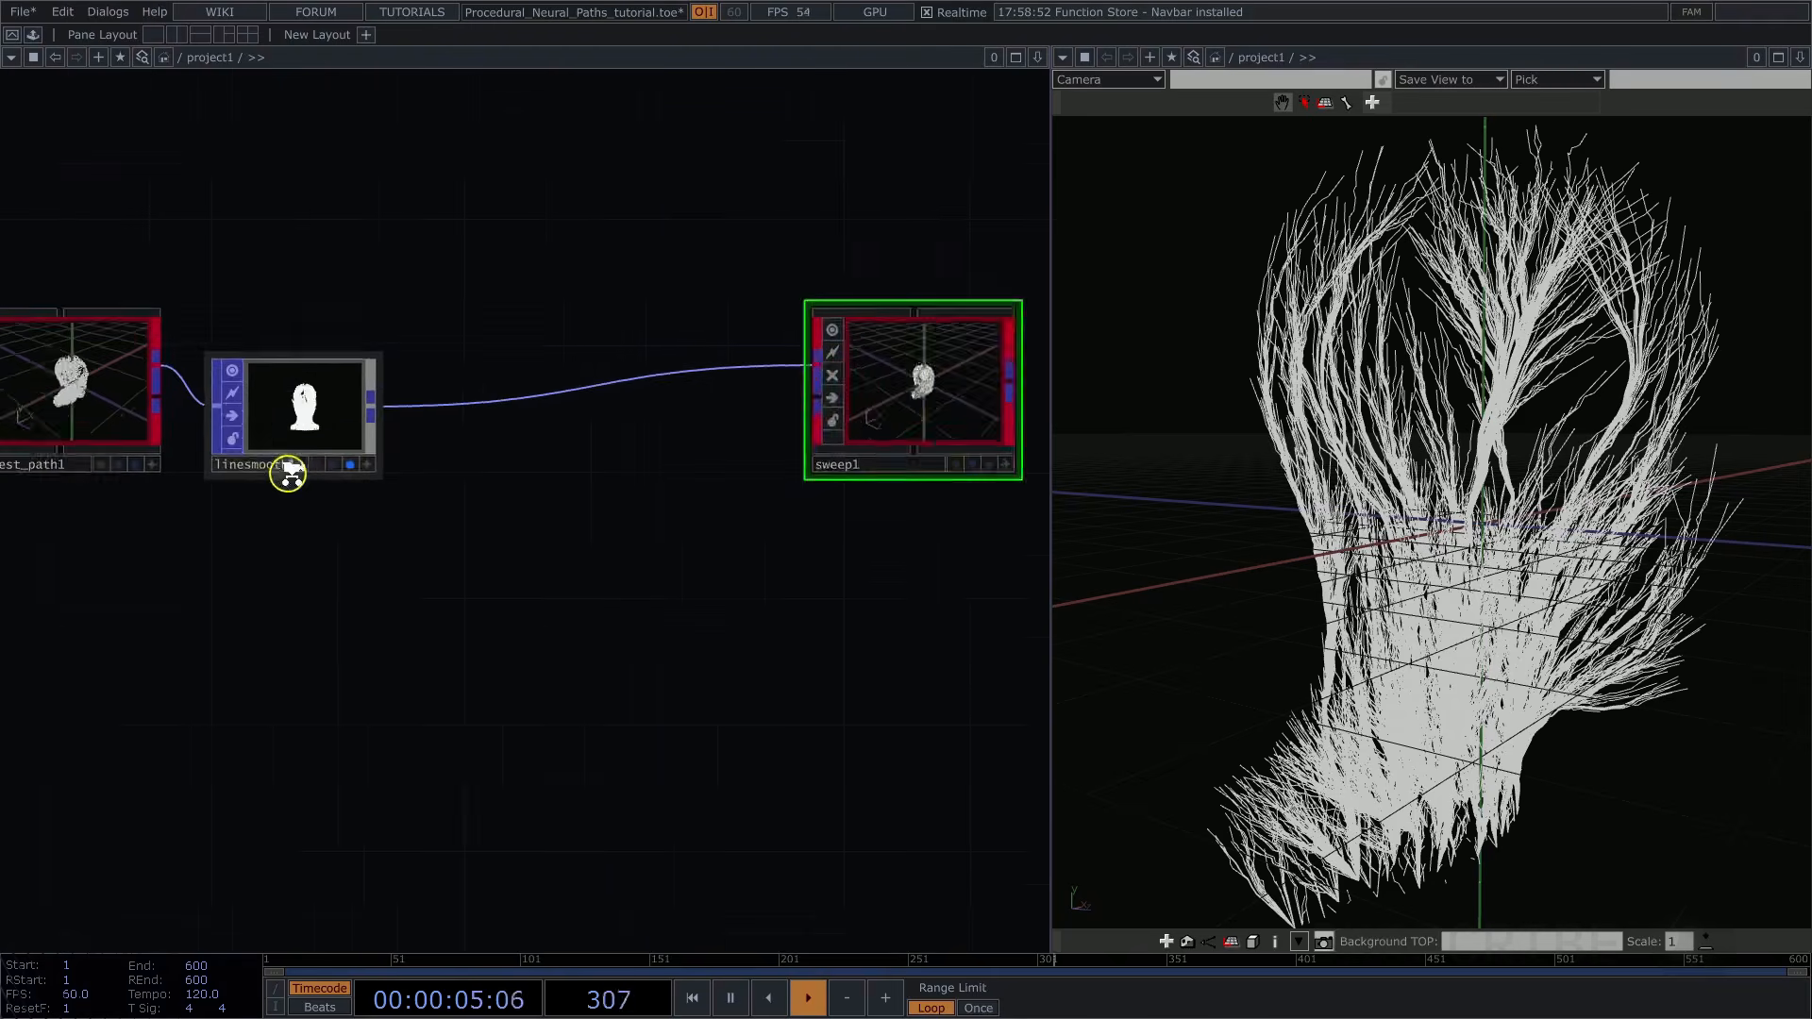
pyautogui.moveTo(537, 467); pyautogui.dragTo(251, 485)
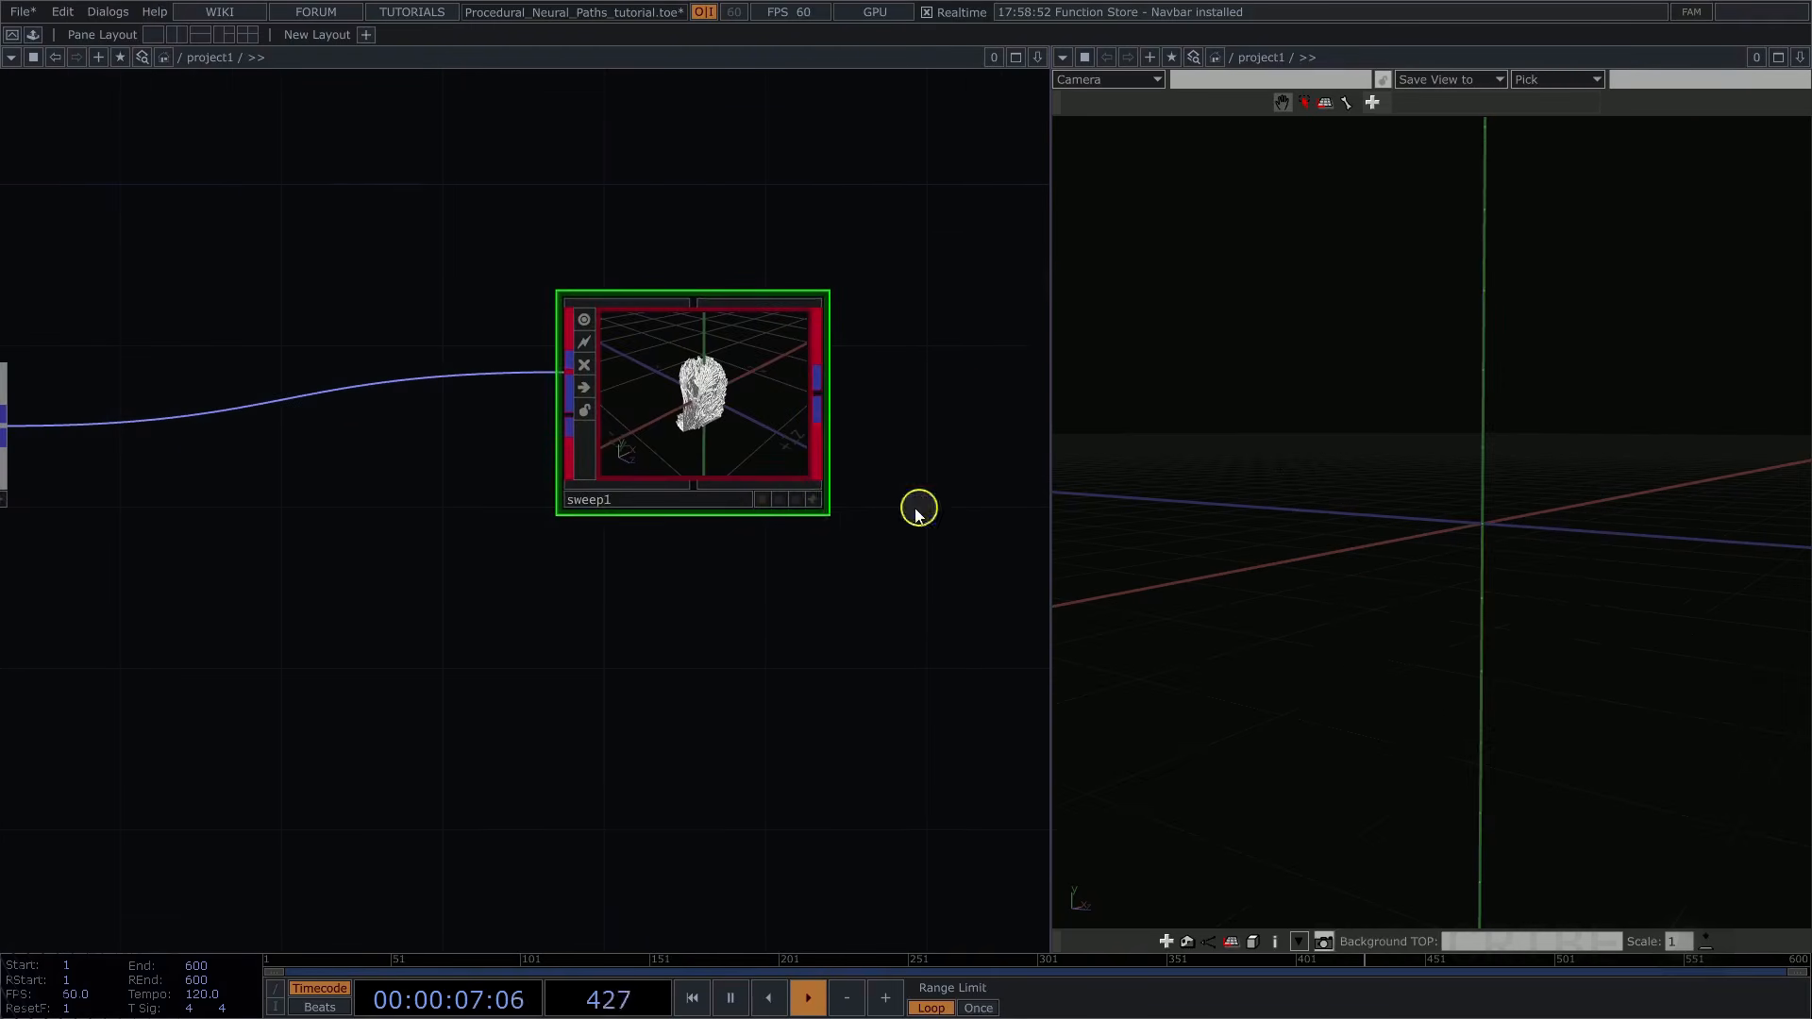
pyautogui.click(798, 499)
pyautogui.moveTo(1466, 529); pyautogui.dragTo(1390, 524)
pyautogui.scroll(-4, 472, 581)
pyautogui.moveTo(544, 536); pyautogui.dragTo(793, 535)
pyautogui.scroll(4, 929, 505)
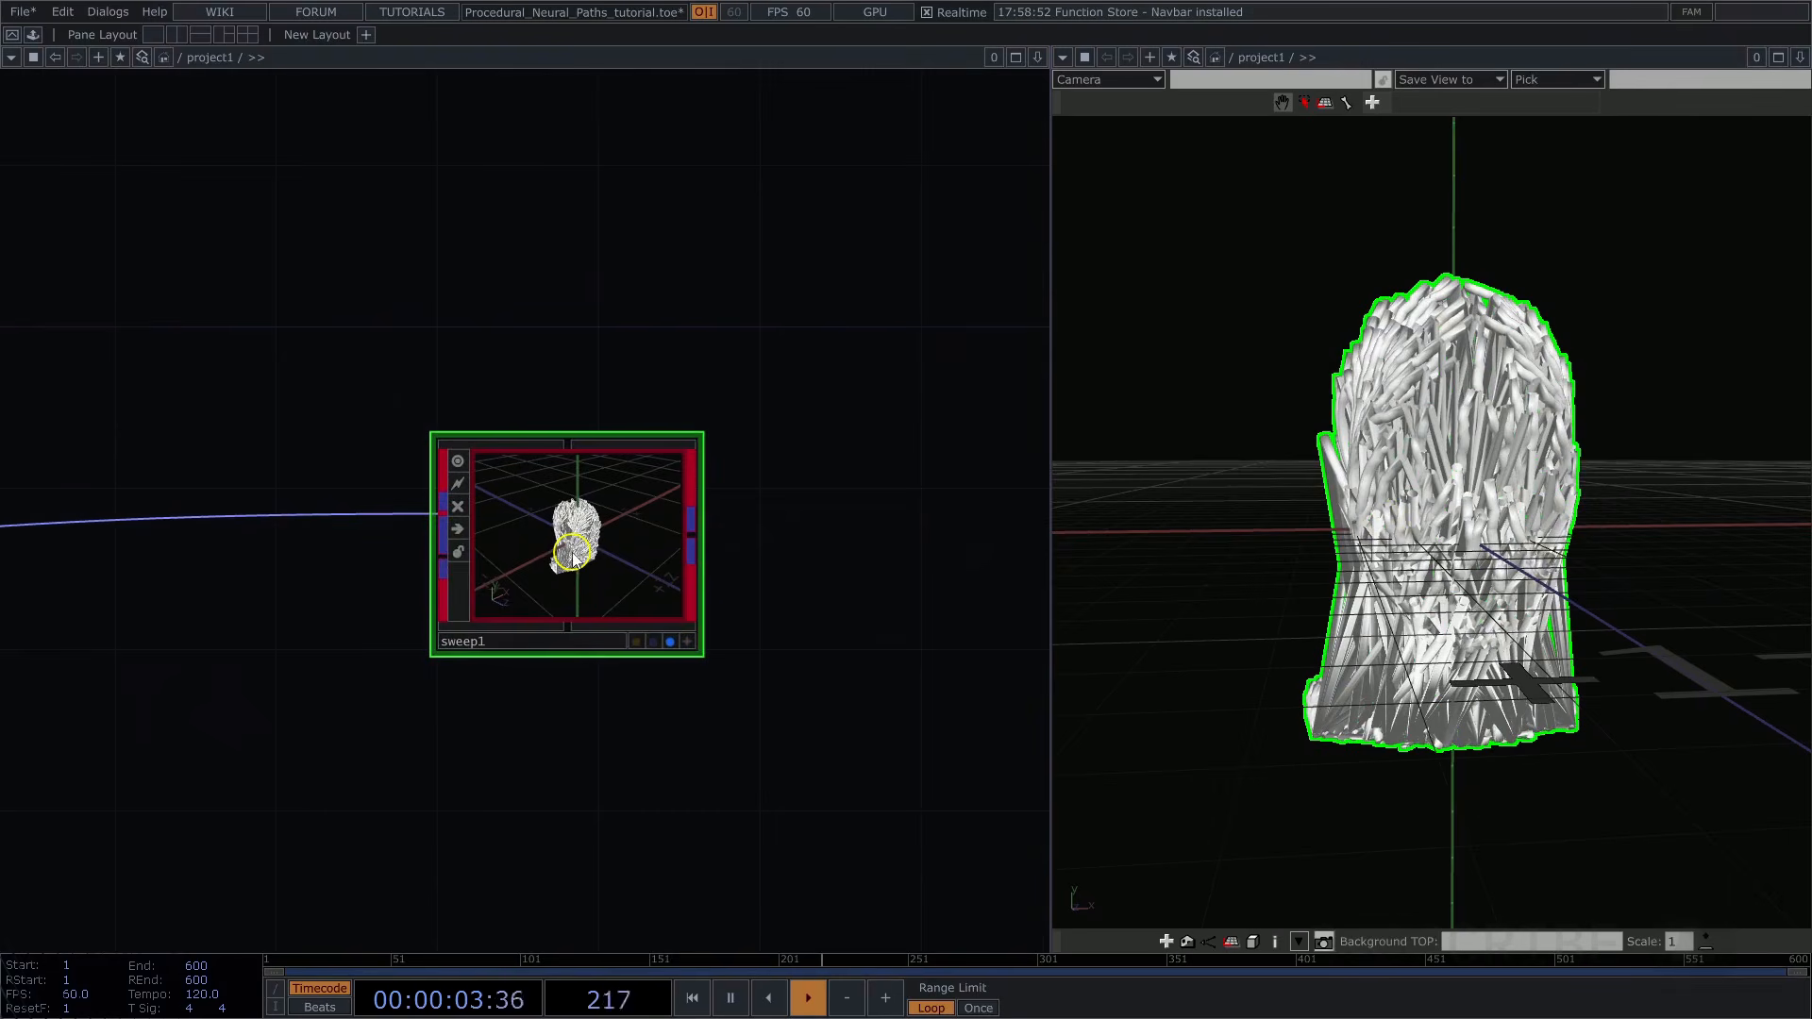
# Open the parameters of sweep1 beside the node
pyautogui.press('p')
pyautogui.moveTo(202, 303); pyautogui.dragTo(113, 231)
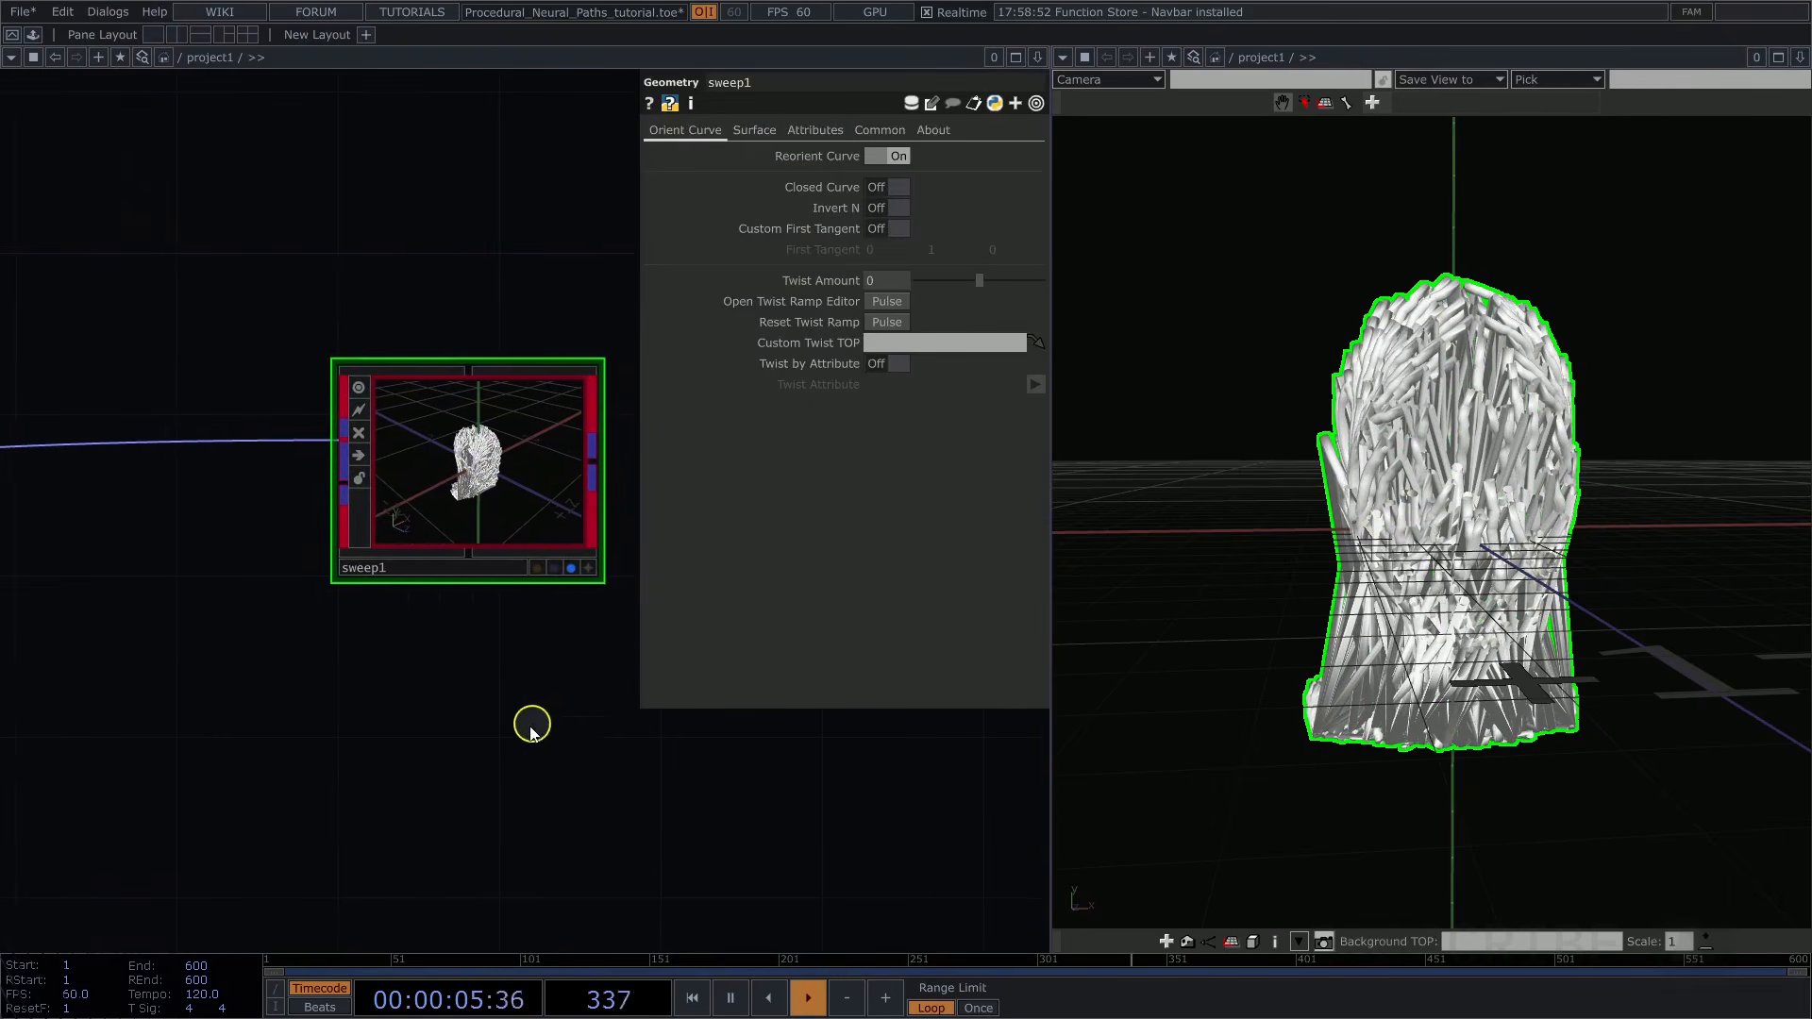
pyautogui.moveTo(1431, 601); pyautogui.dragTo(1462, 618)
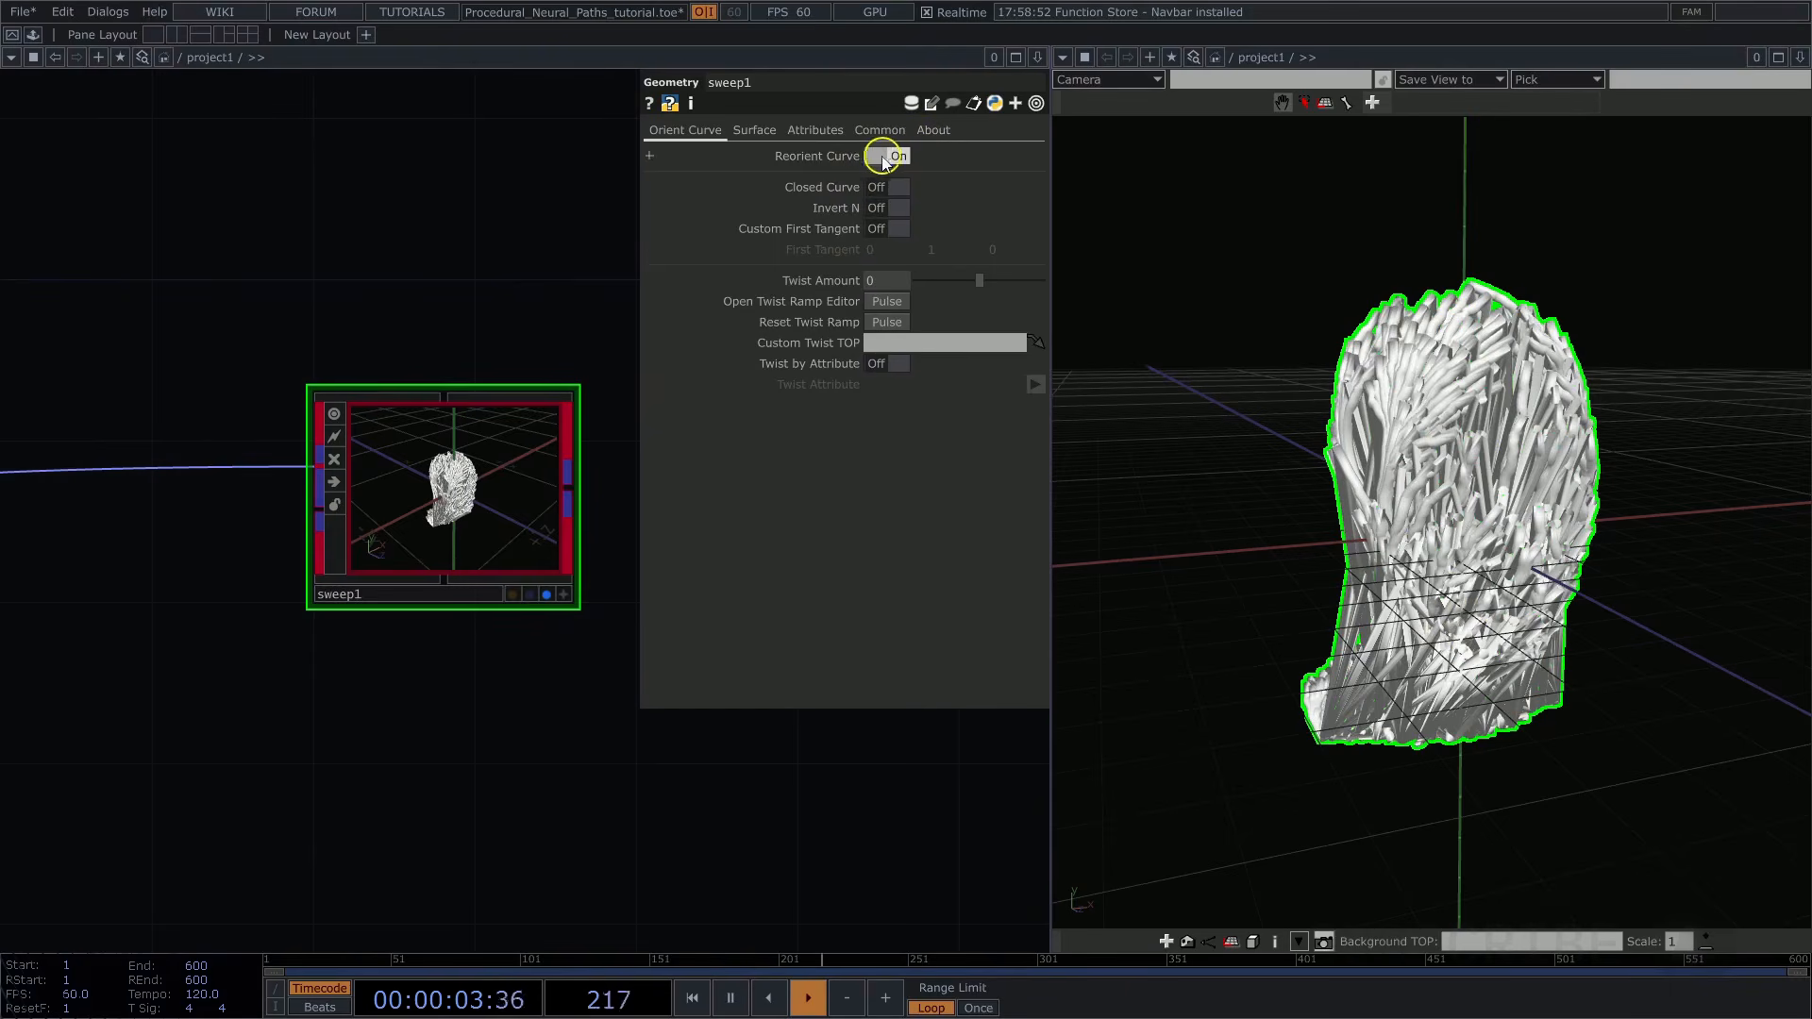
# Try changing the Twist Amount of sweep1 and reset it to 0
pyautogui.moveTo(979, 280)
pyautogui.mouseDown()
pyautogui.moveTo(1027, 286)
pyautogui.moveTo(975, 279)
pyautogui.mouseUp()
pyautogui.rightClick(838, 280)
pyautogui.click(890, 452)
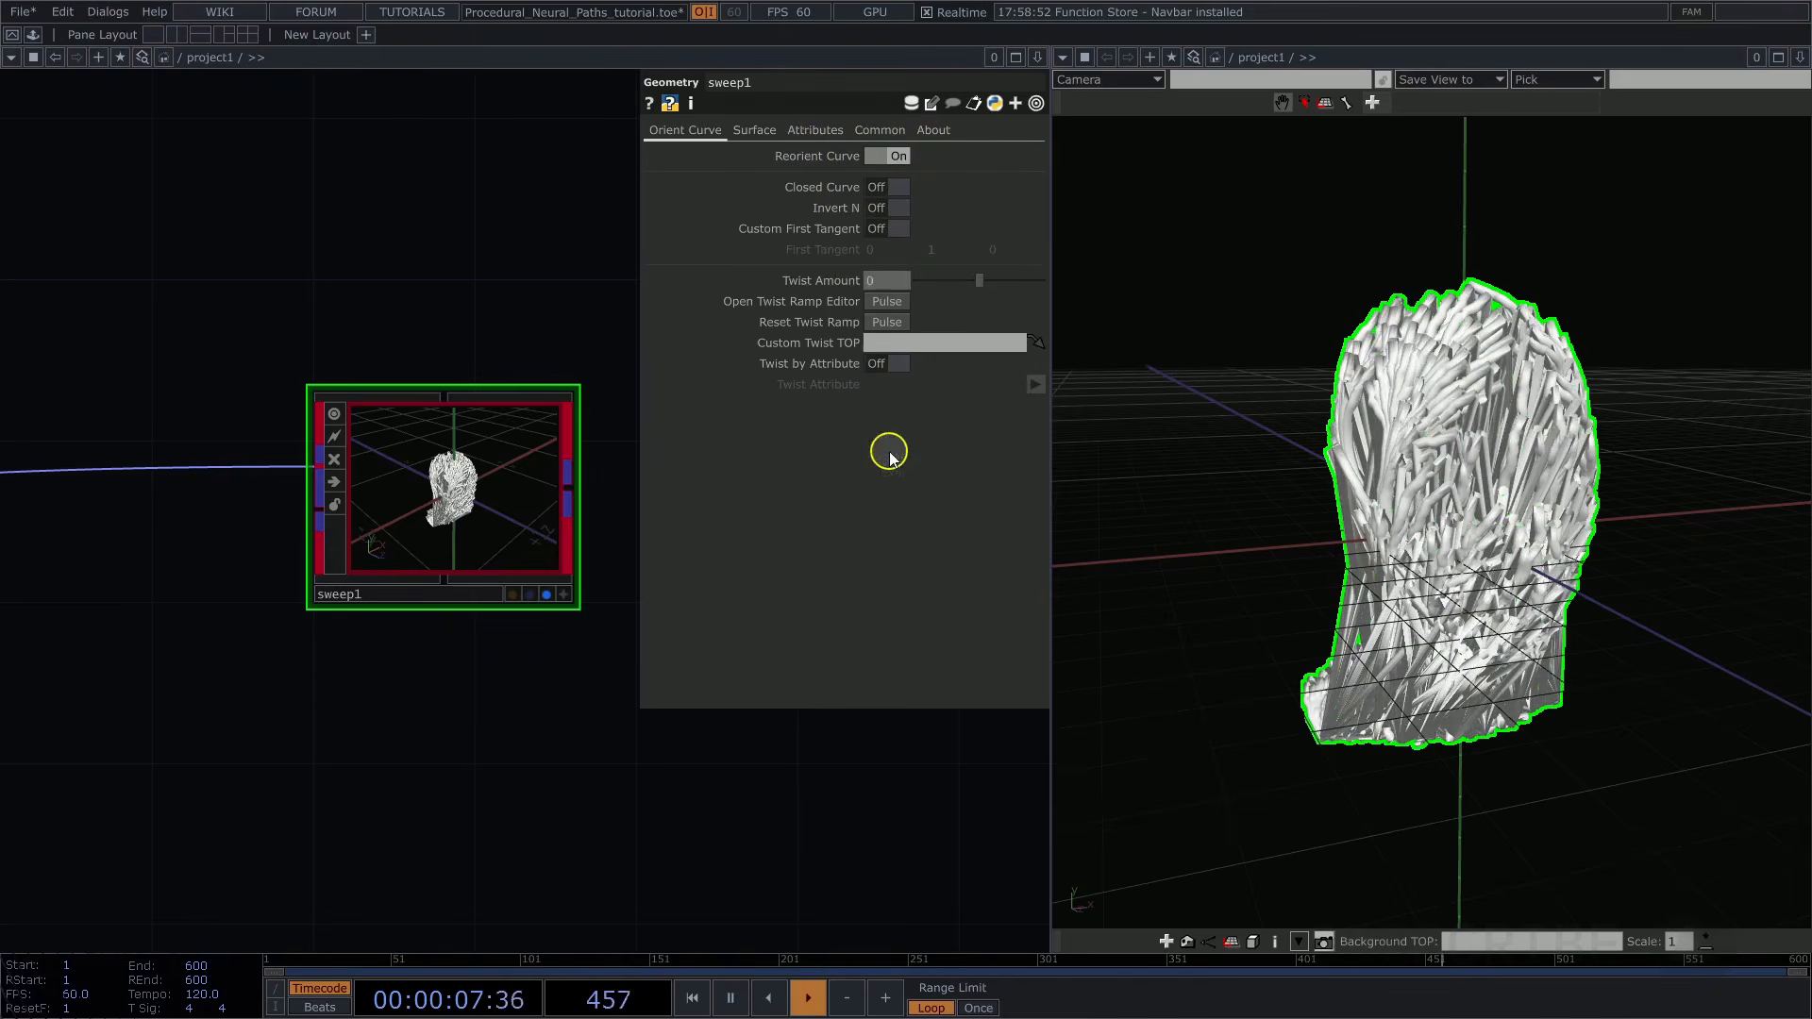
# Set the surface Skin of sweep1 to Per Line Strip
pyautogui.click(756, 131)
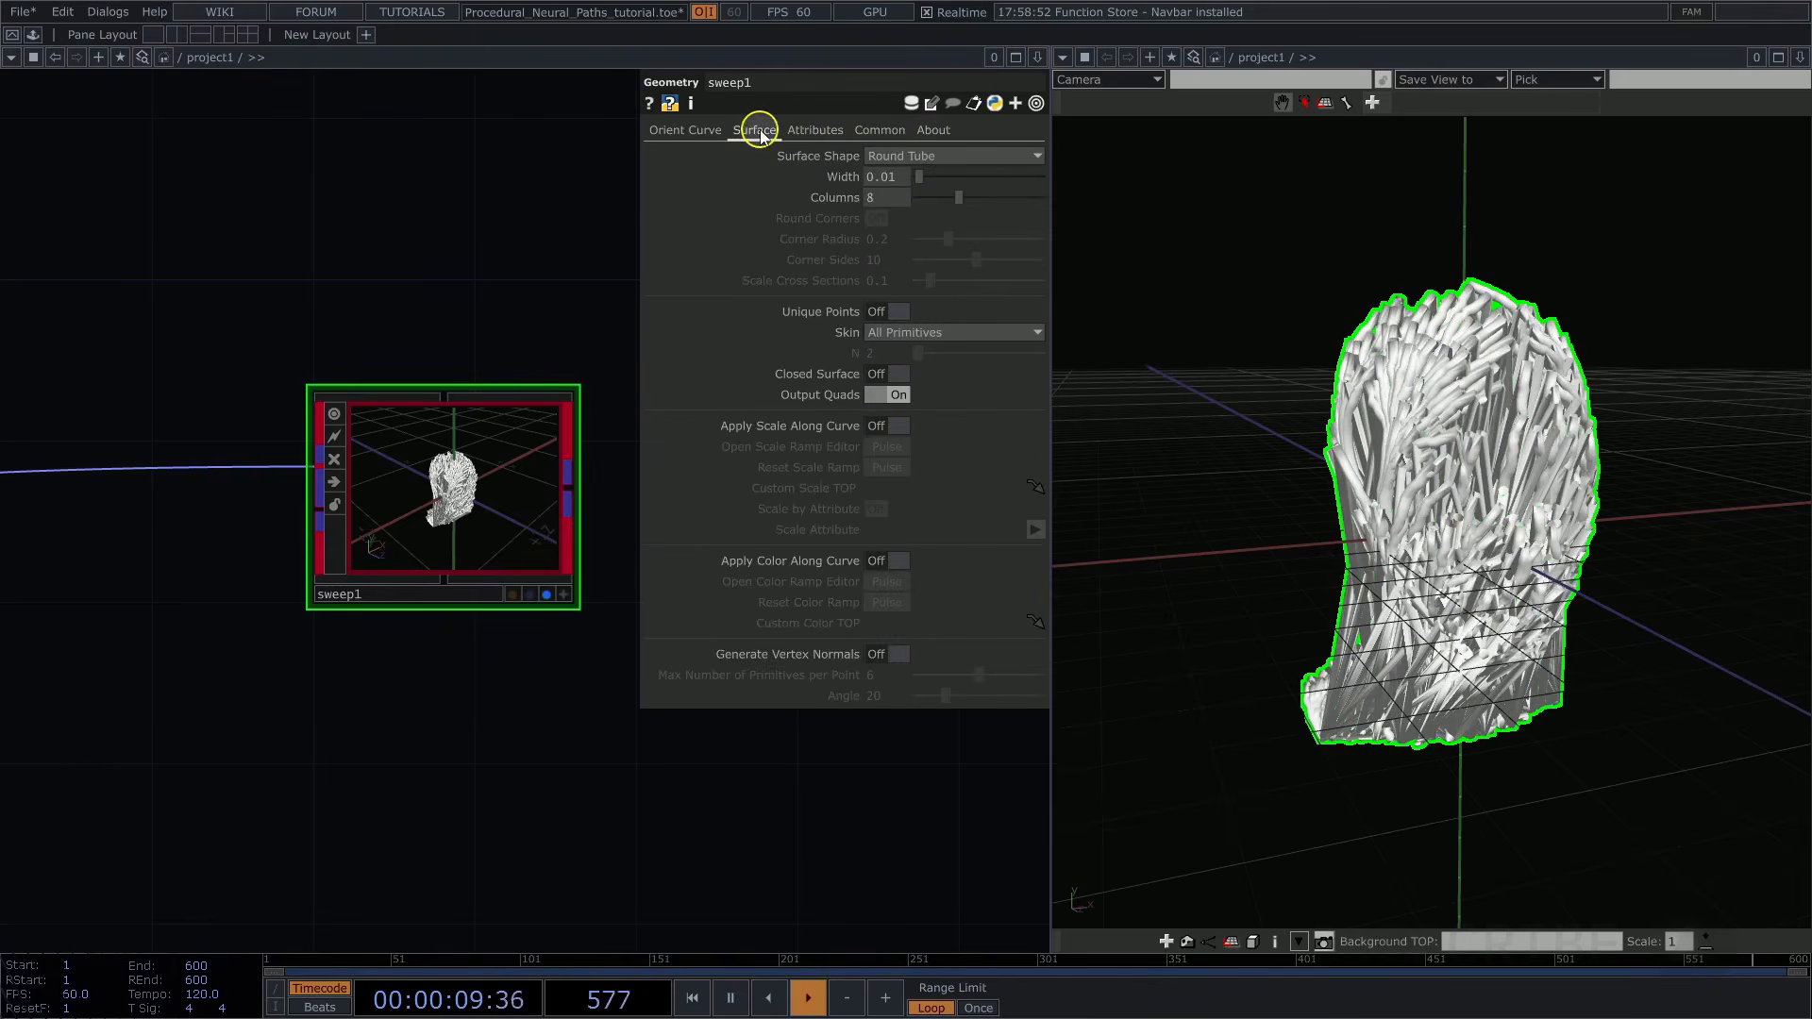
pyautogui.click(882, 335)
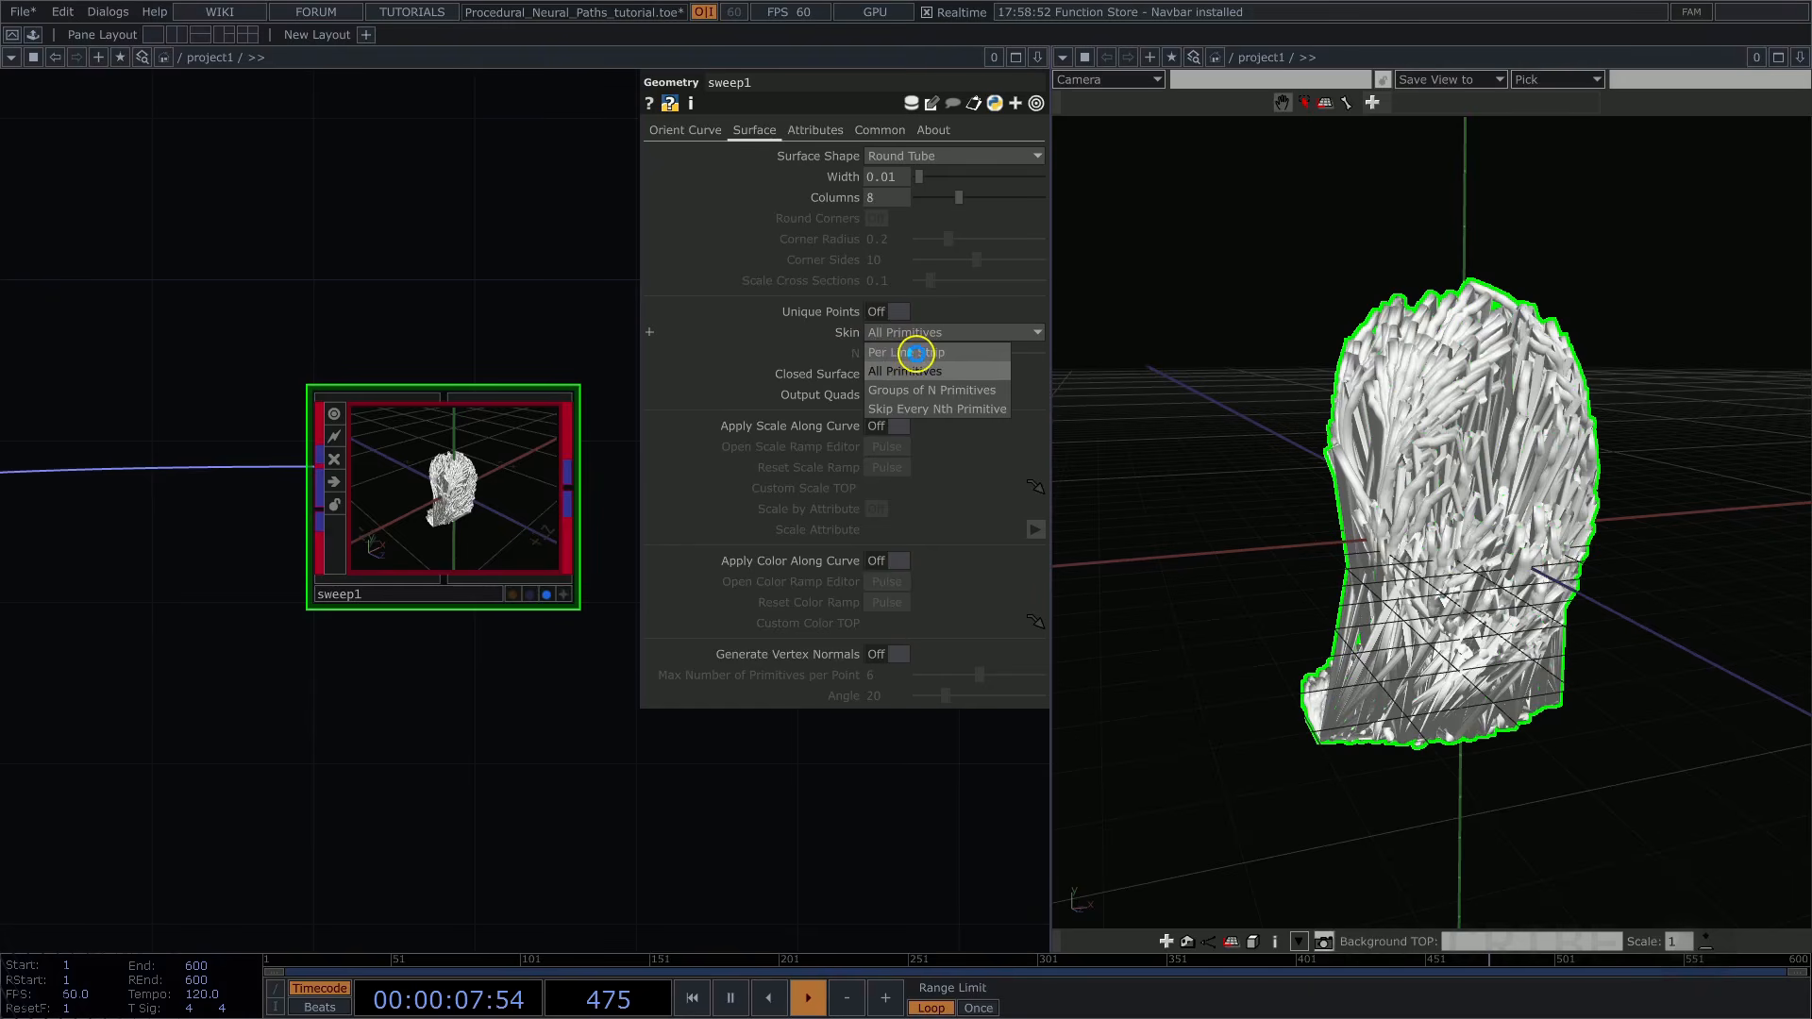
pyautogui.click(915, 353)
pyautogui.moveTo(1576, 548)
pyautogui.mouseDown()
pyautogui.moveTo(1451, 537)
pyautogui.moveTo(1566, 529)
pyautogui.moveTo(1499, 526)
pyautogui.moveTo(1548, 538)
pyautogui.mouseUp()
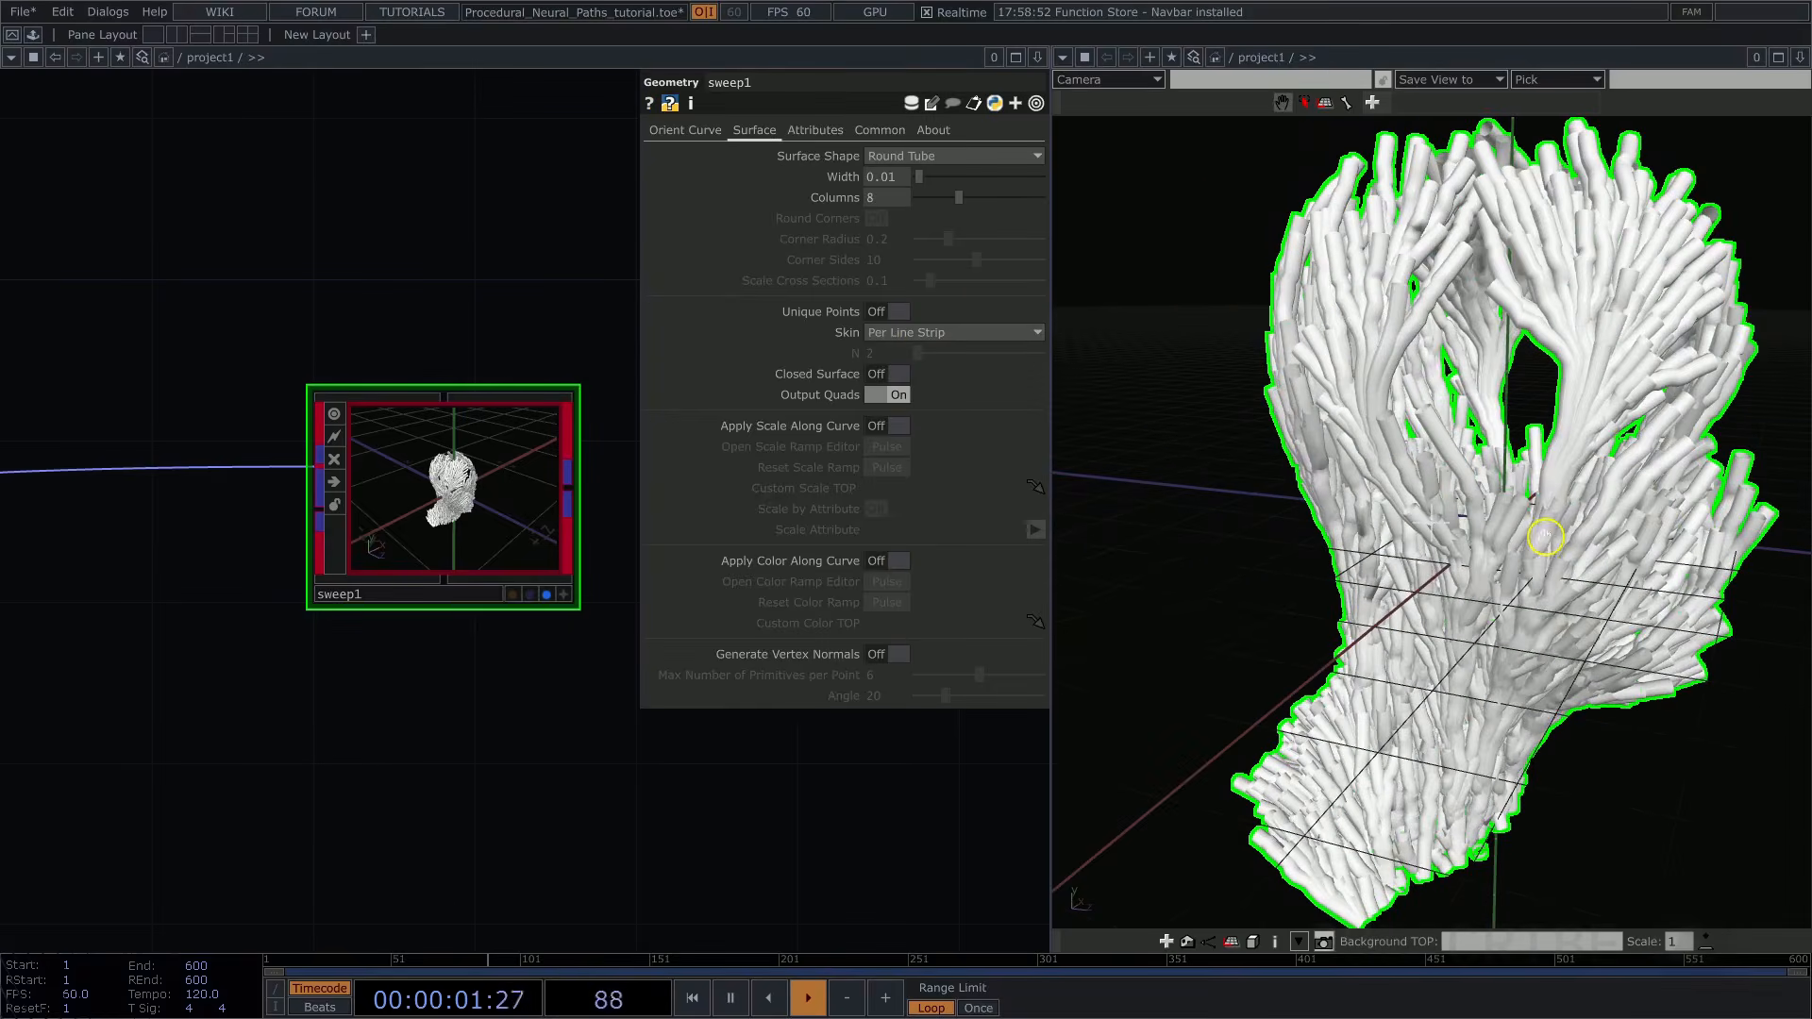
# Set the surface Width of sweep1 to 0.003 and check the thinner tubes from another angle
pyautogui.click(900, 180)
pyautogui.write('0.003')
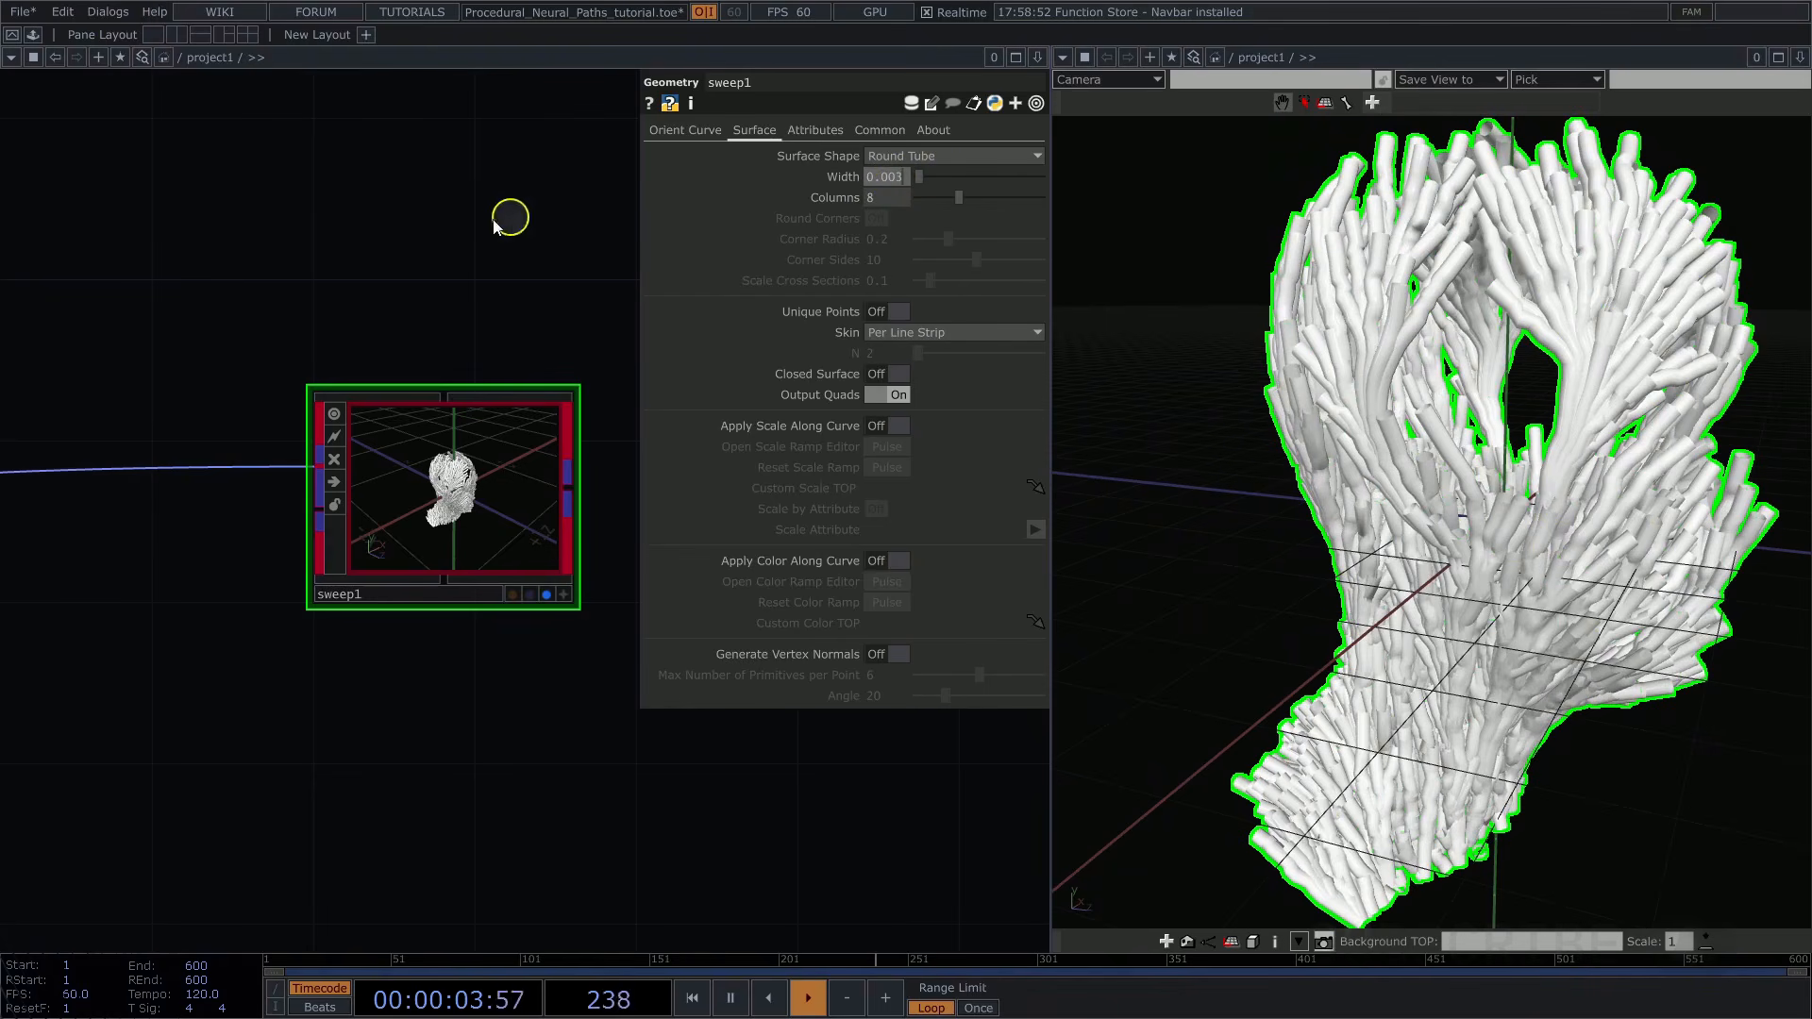
pyautogui.click(445, 223)
pyautogui.moveTo(1498, 489); pyautogui.dragTo(1549, 486)
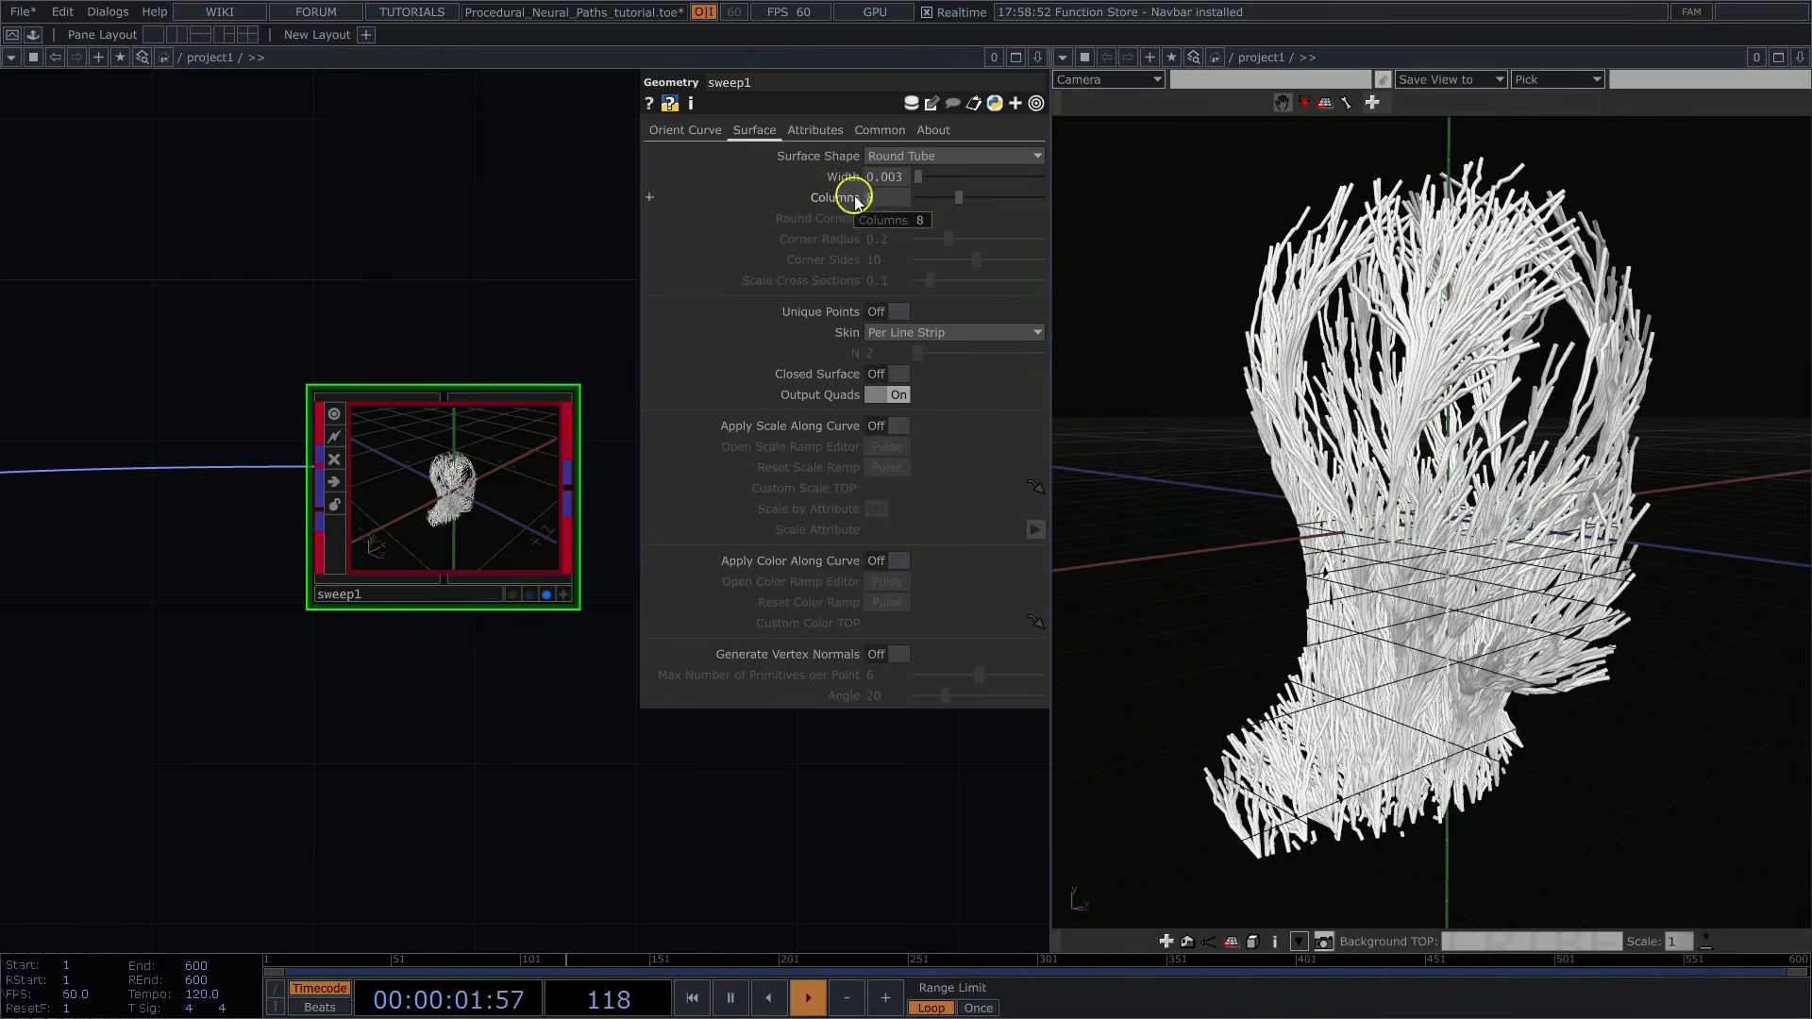
# Try 6 Columns for the round tubes of sweep1 and inspect them up close
pyautogui.scroll(6, 1554, 421)
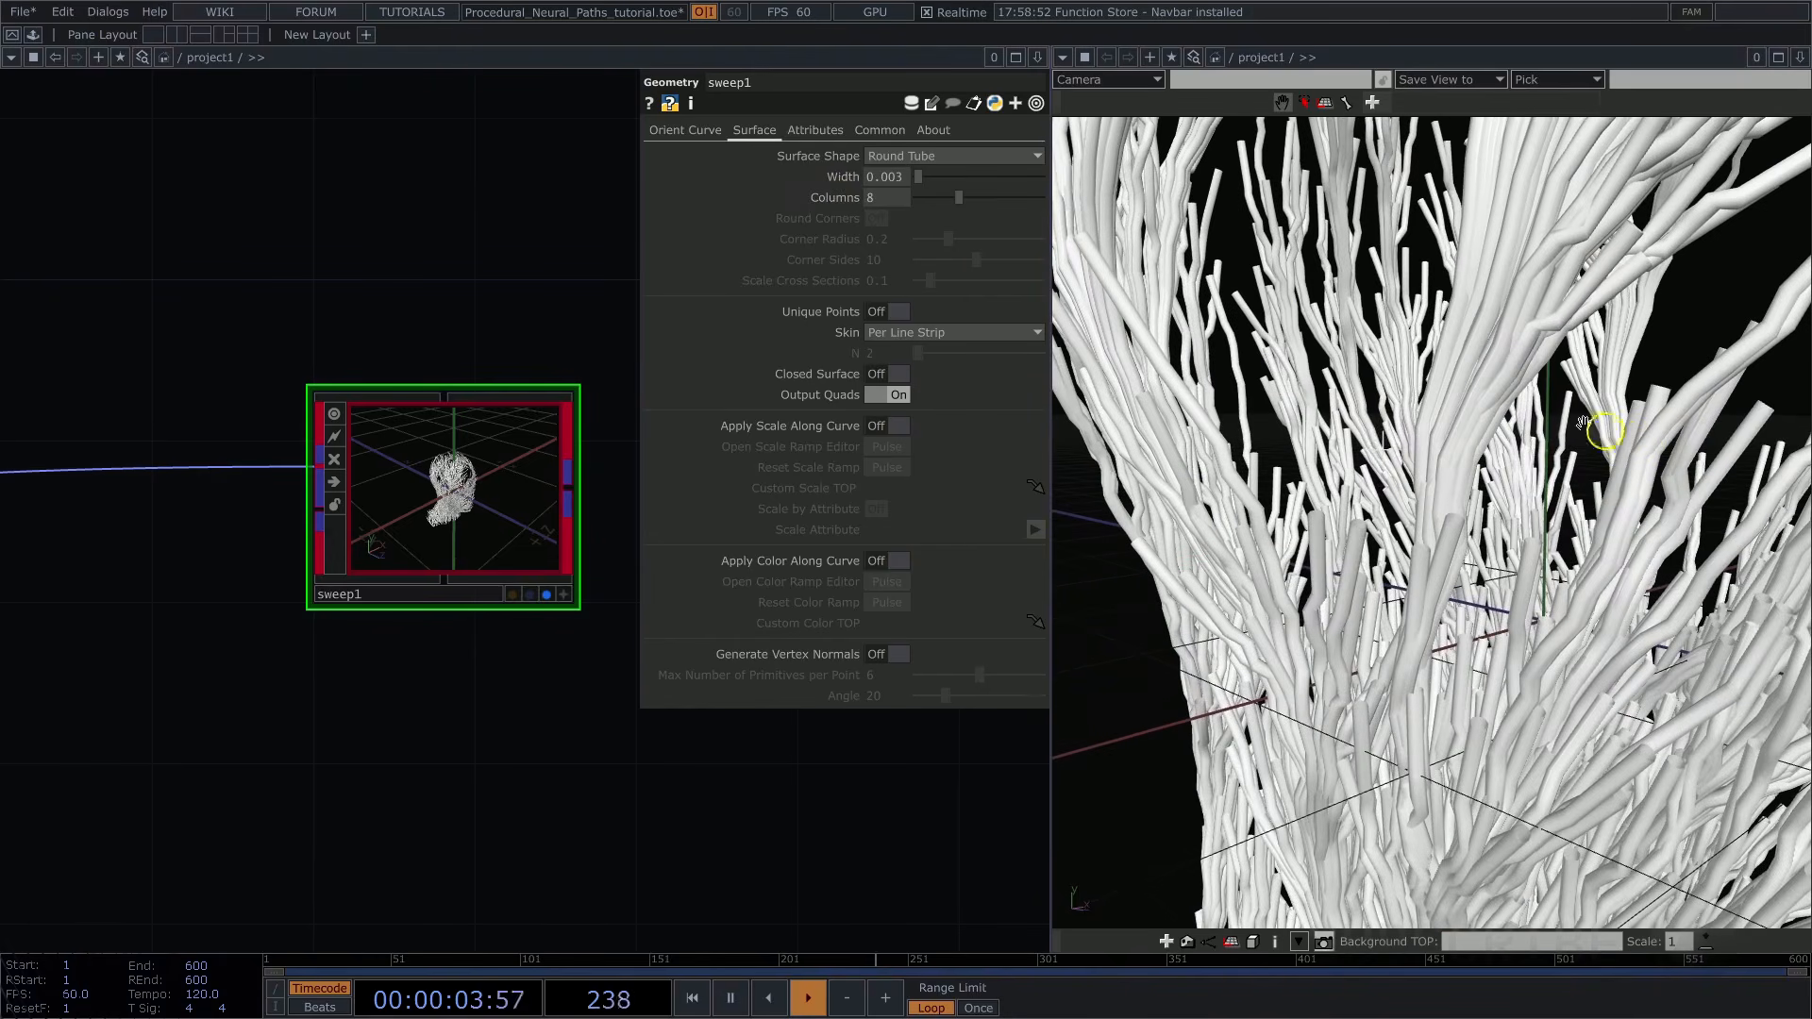
pyautogui.moveTo(890, 200); pyautogui.dragTo(744, 199)
pyautogui.write('6')
pyautogui.press('Return')
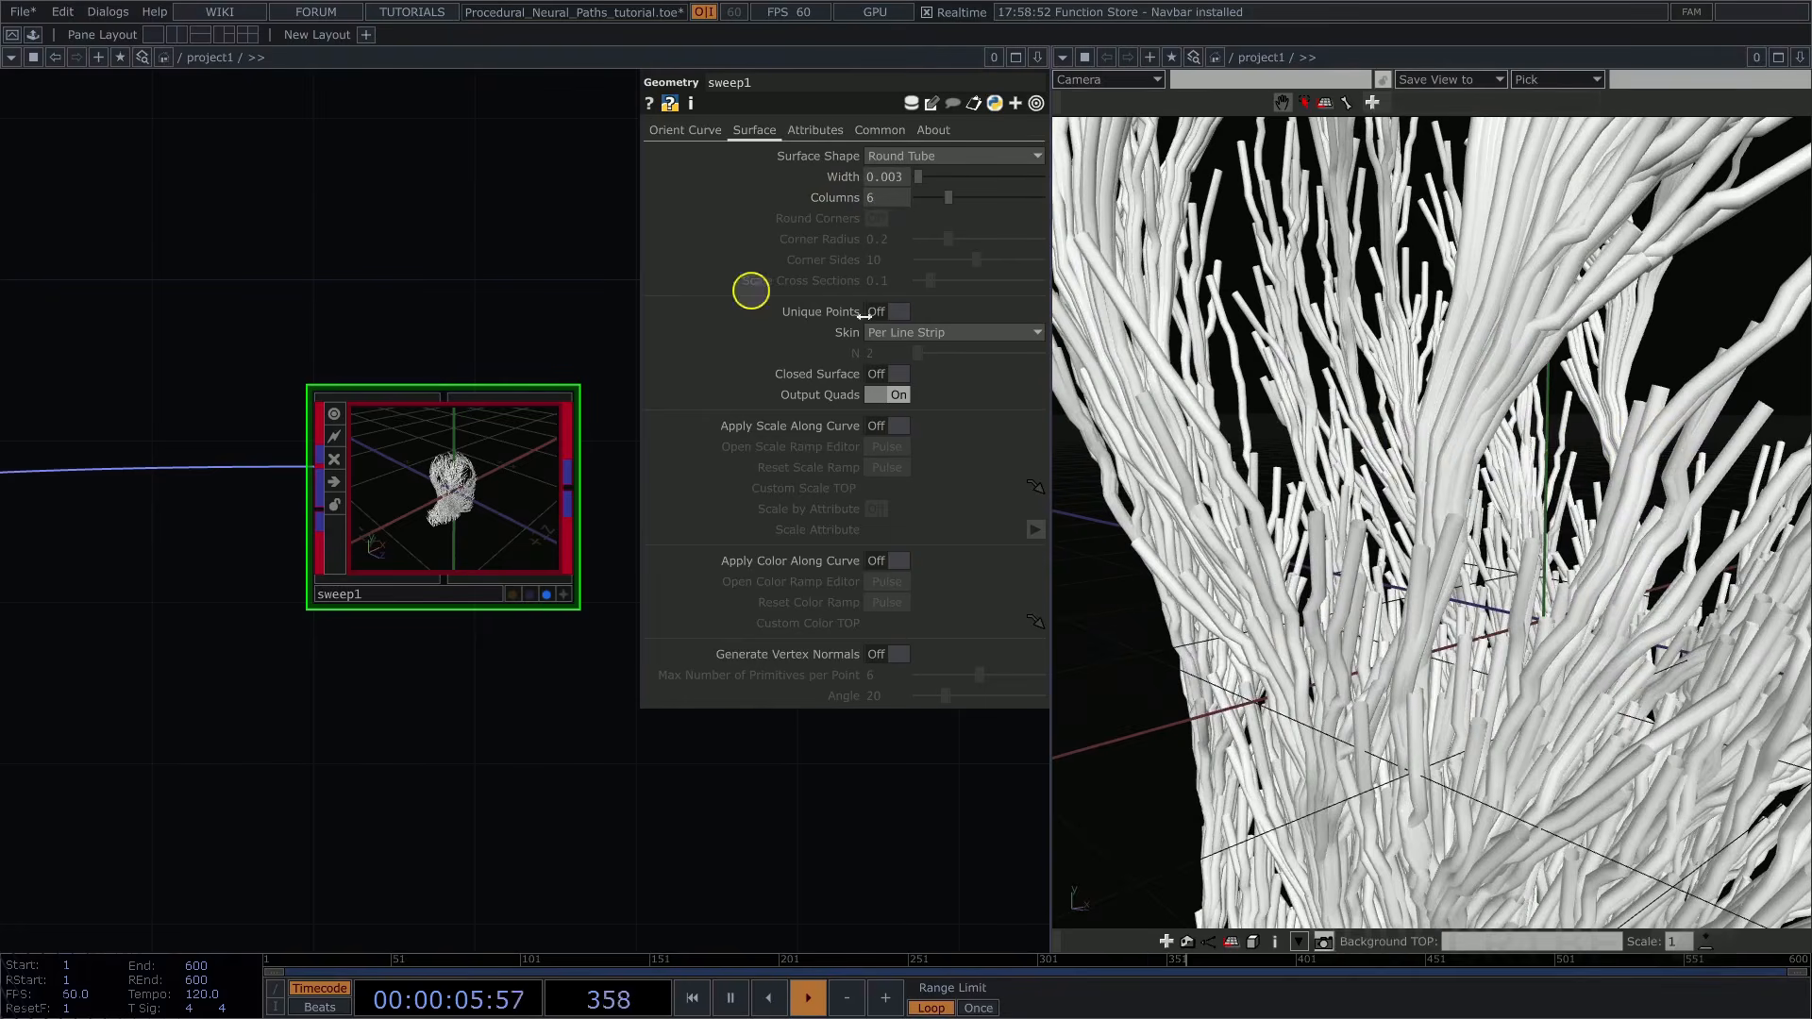
pyautogui.moveTo(1553, 445); pyautogui.dragTo(1601, 450)
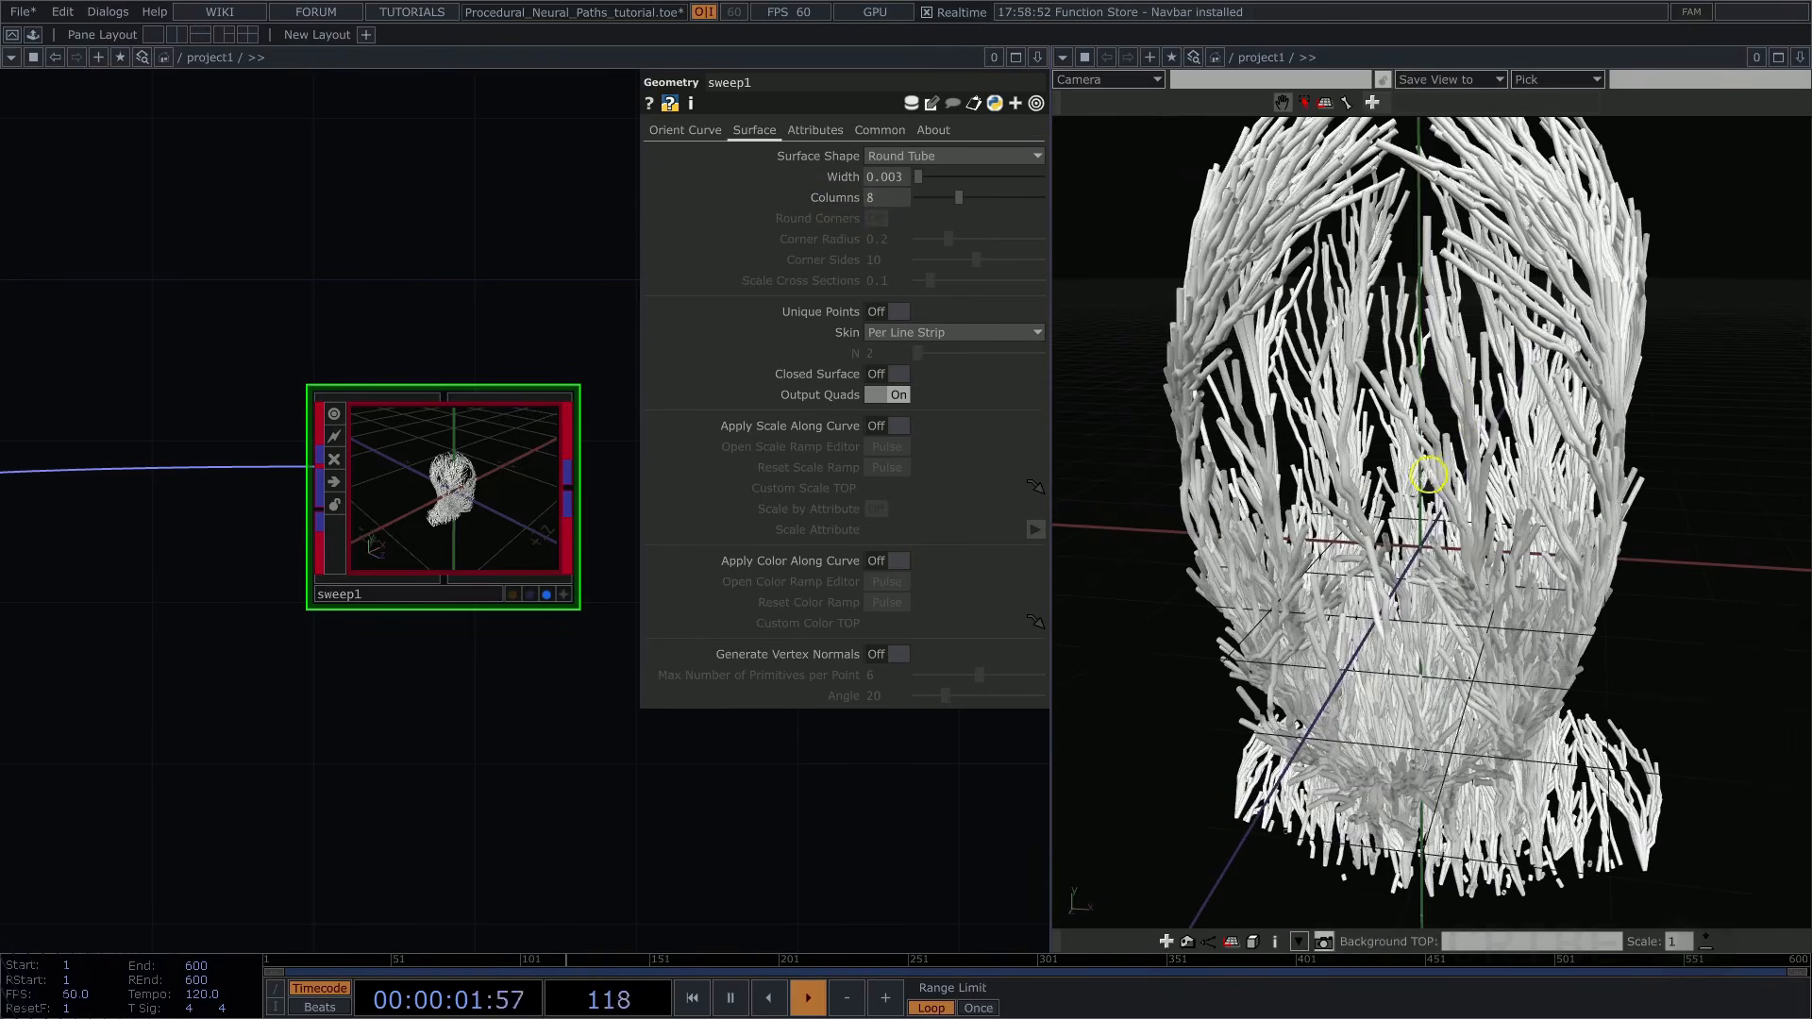
# Display the swept tubes as wireframe and turn off Output Quads for sweep1
pyautogui.press('w')
pyautogui.scroll(-3, 1441, 393)
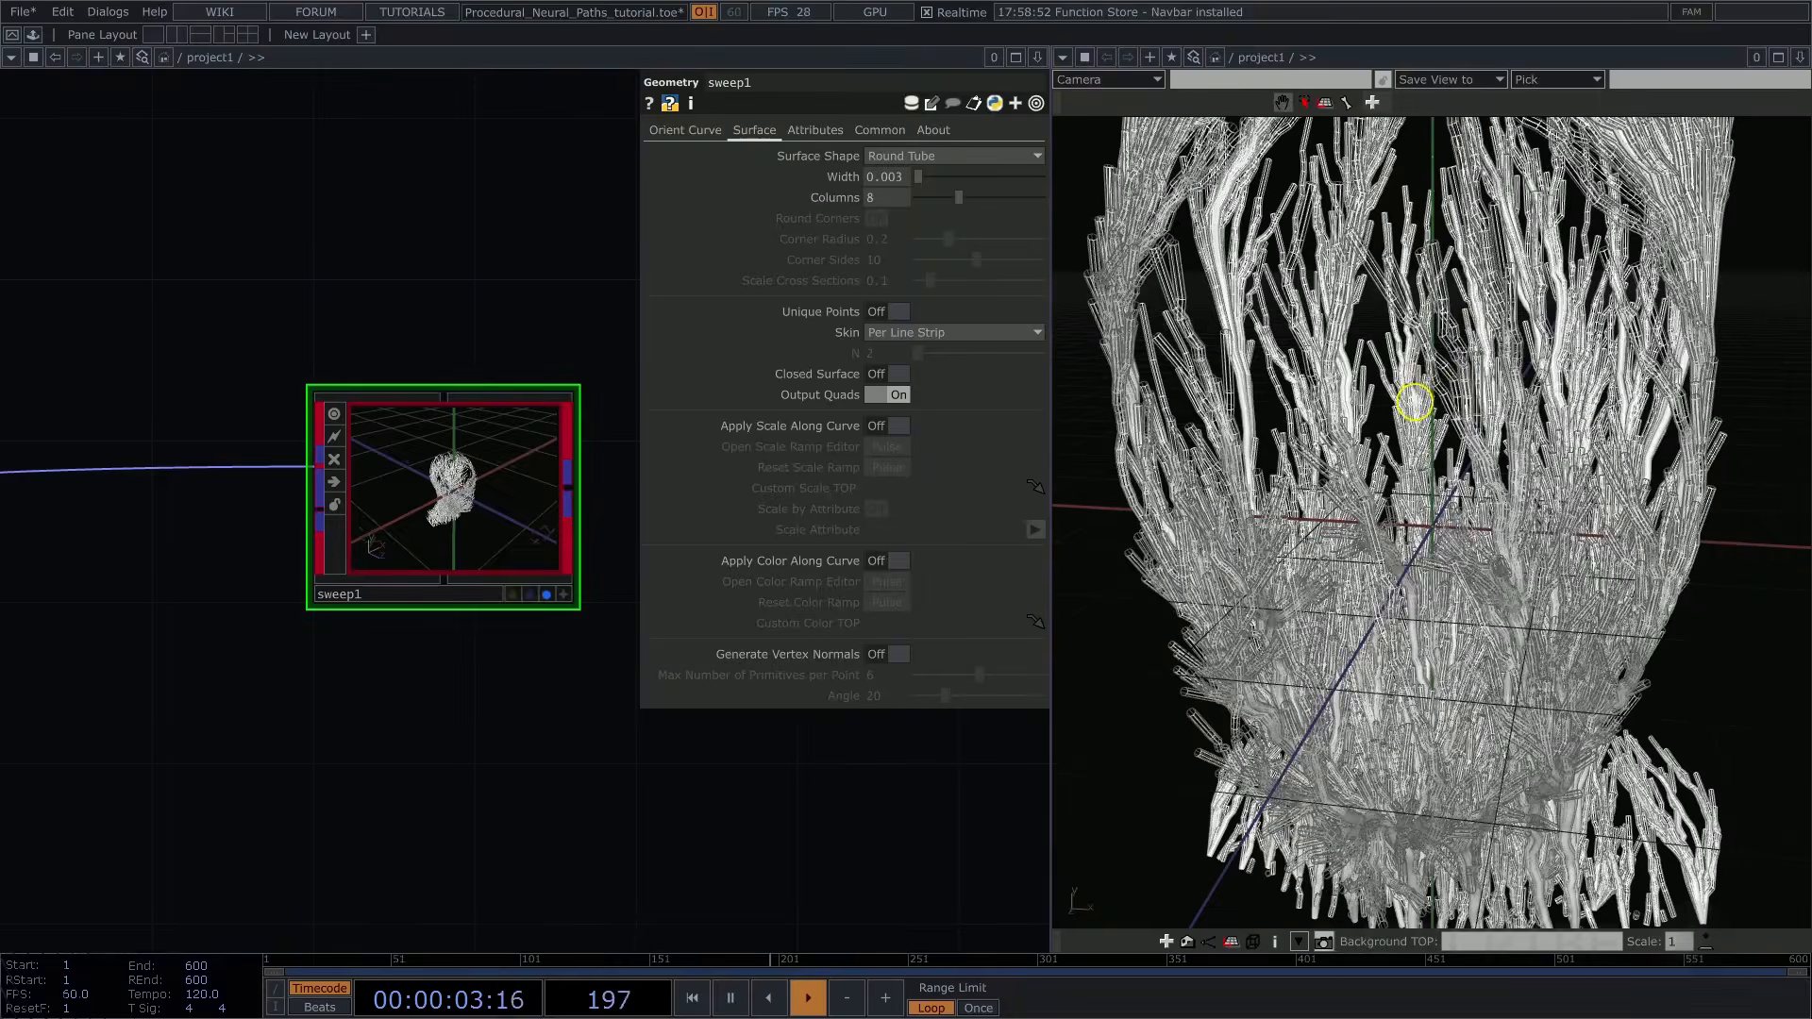
pyautogui.scroll(3, 1424, 405)
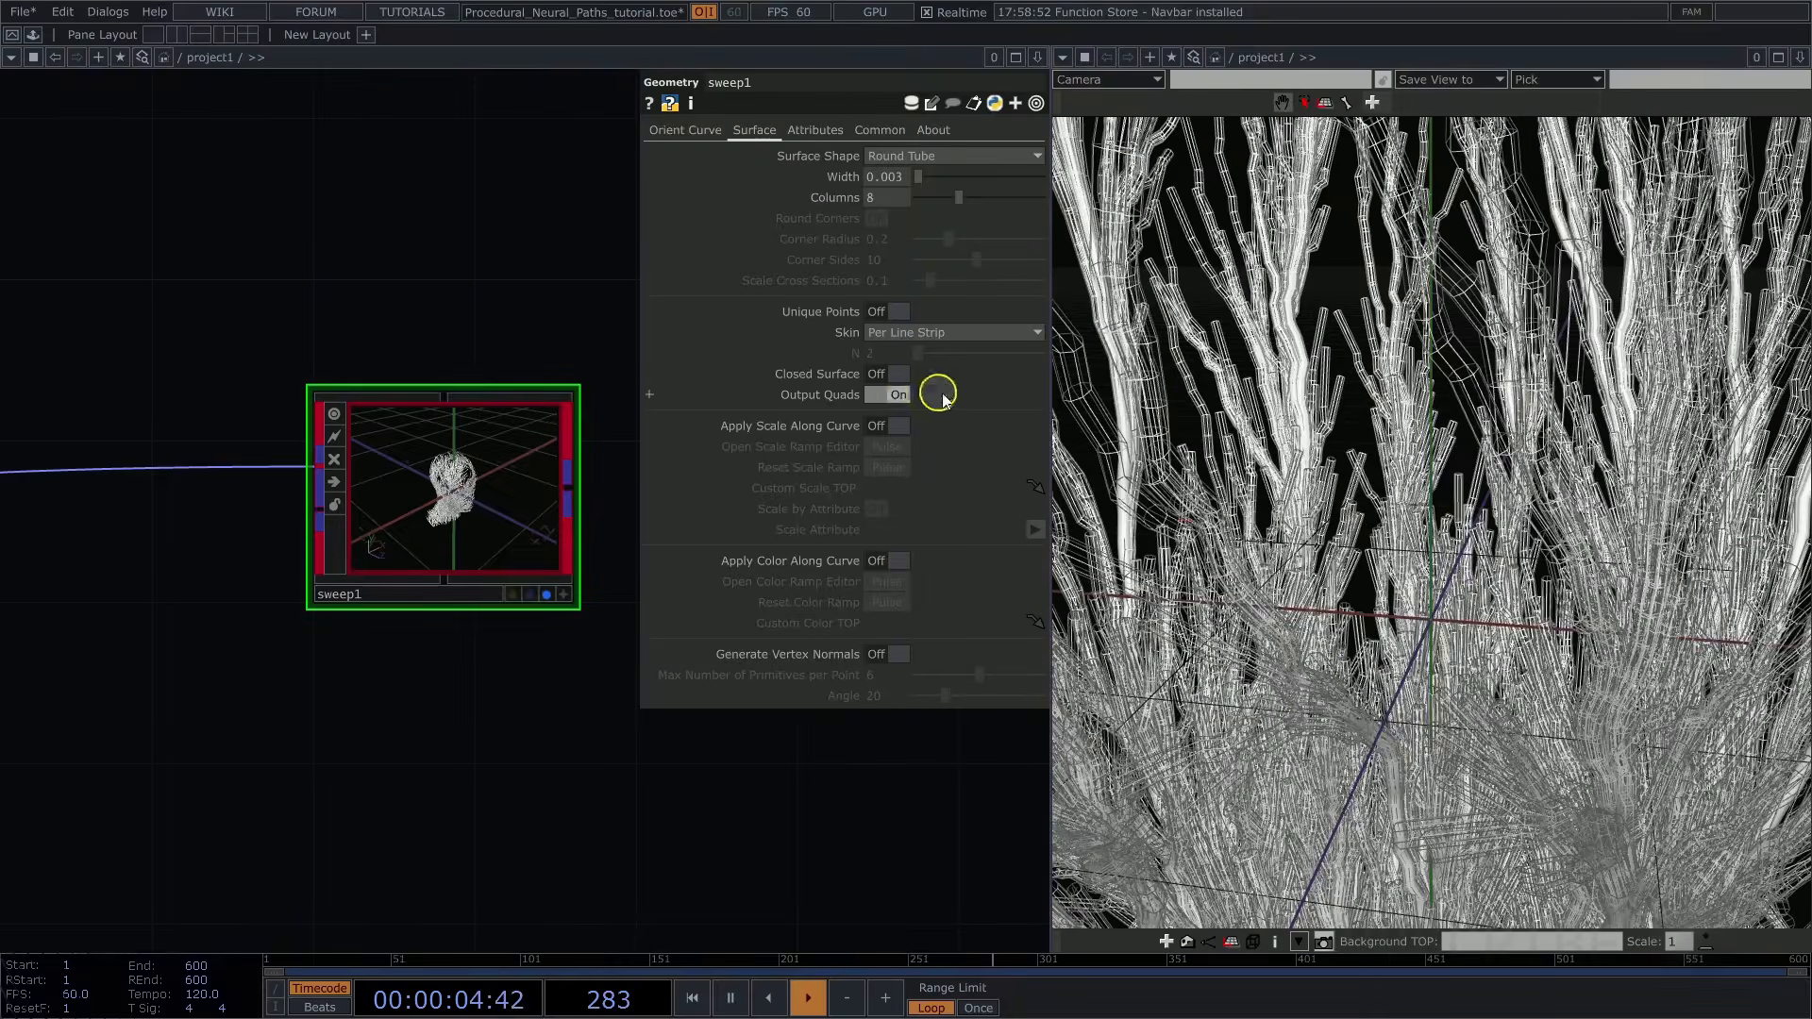
pyautogui.click(896, 395)
pyautogui.moveTo(1311, 404); pyautogui.dragTo(1434, 418)
pyautogui.moveTo(1616, 514); pyautogui.dragTo(1768, 508, button='middle')
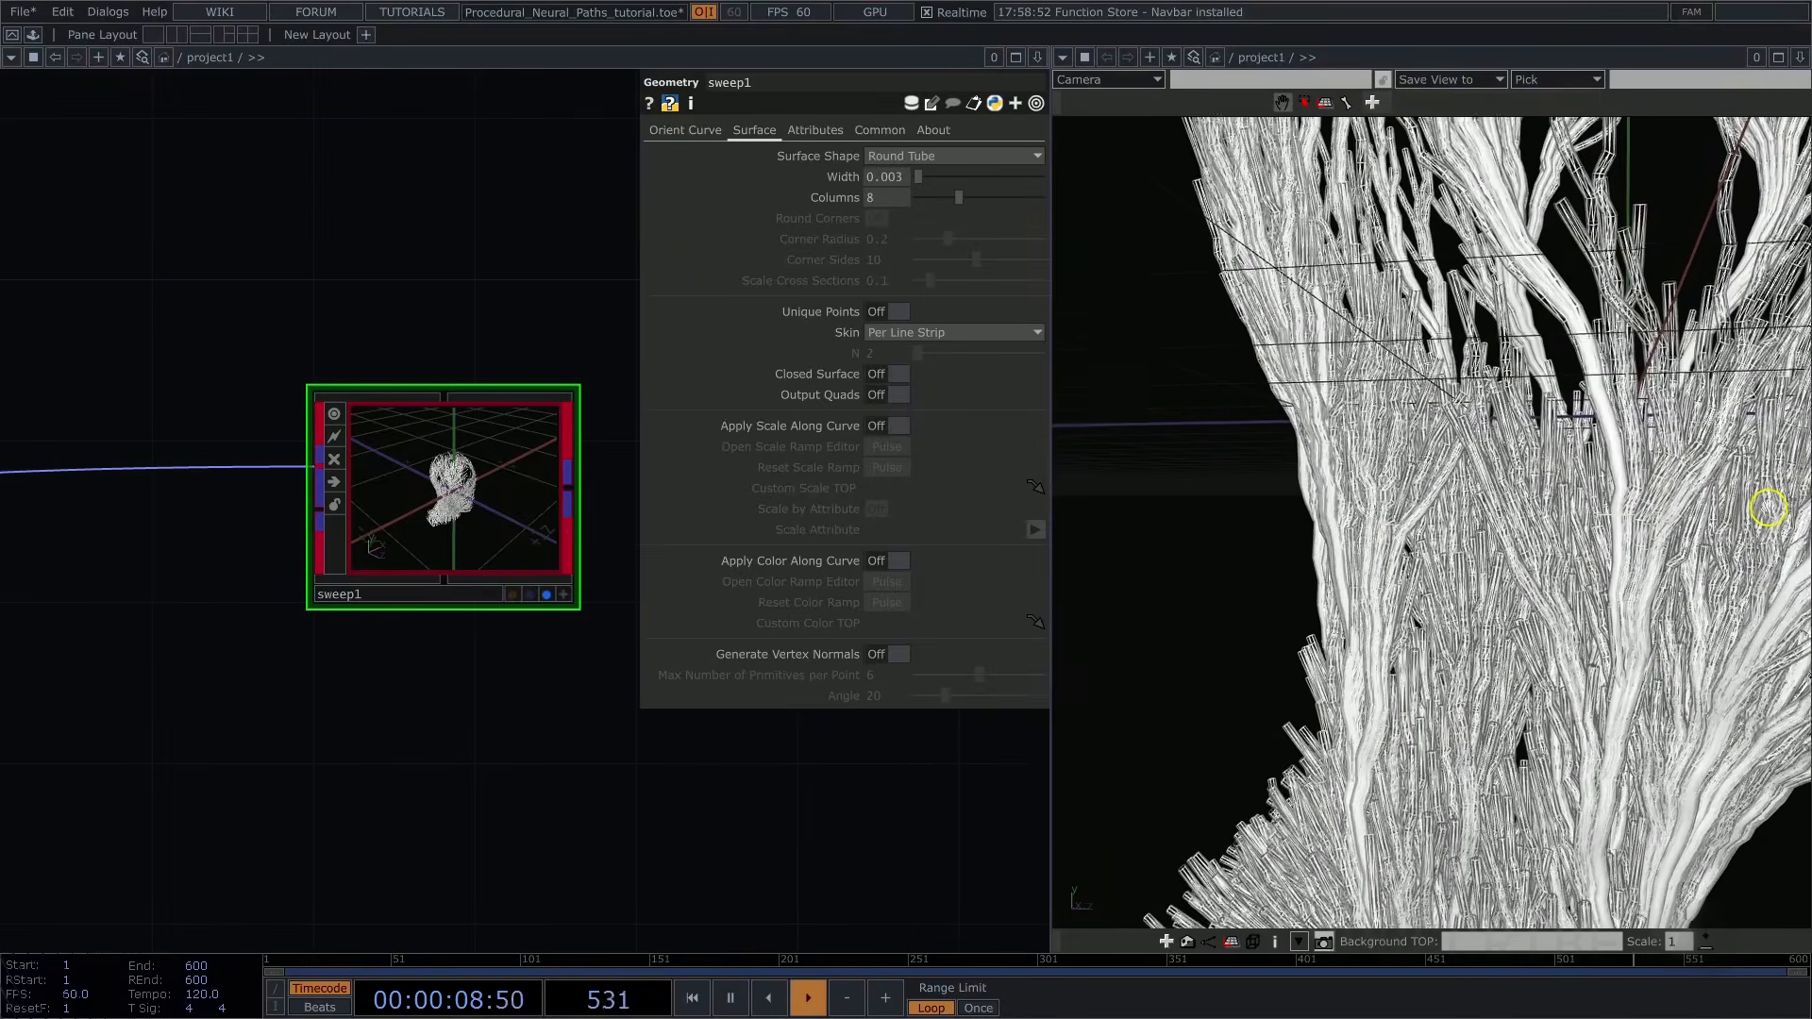
# Return the viewer from wireframe to shaded display and inspect the swept tubes around the whole head
pyautogui.scroll(-3, 1373, 412)
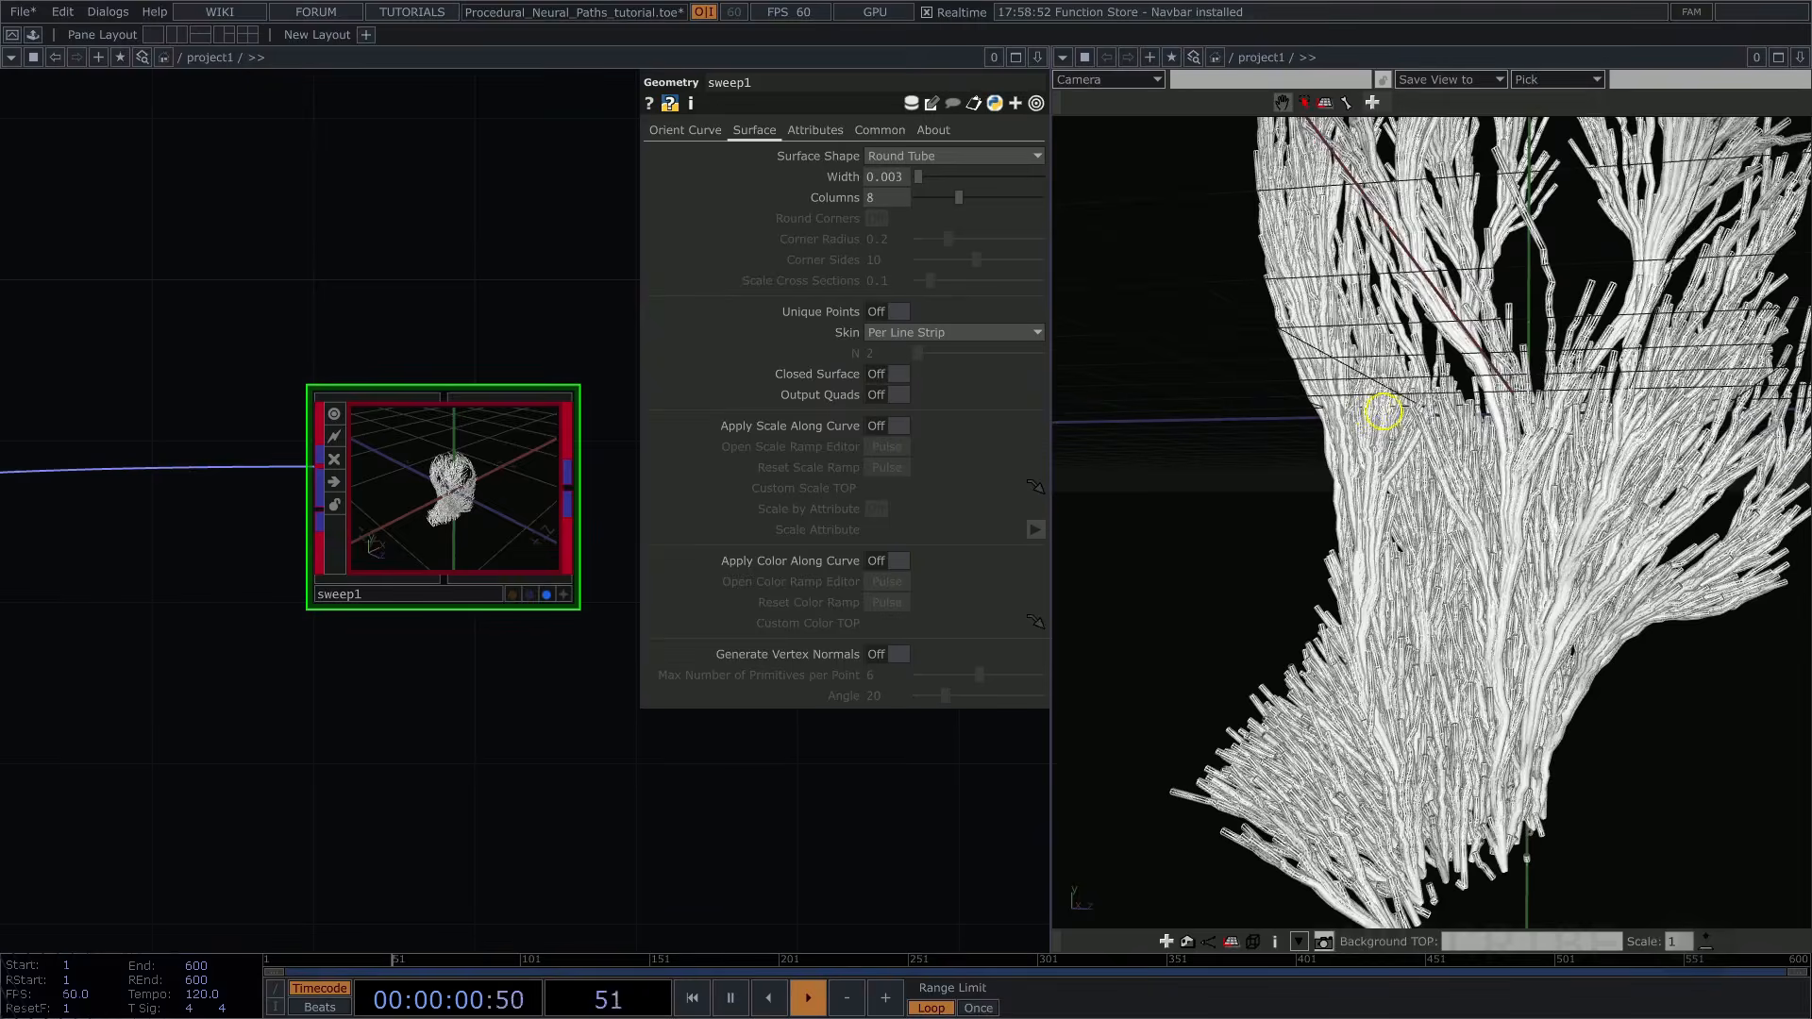
pyautogui.press('w')
pyautogui.moveTo(1529, 401); pyautogui.dragTo(1375, 400)
pyautogui.moveTo(1375, 400); pyautogui.dragTo(1302, 456, button='middle')
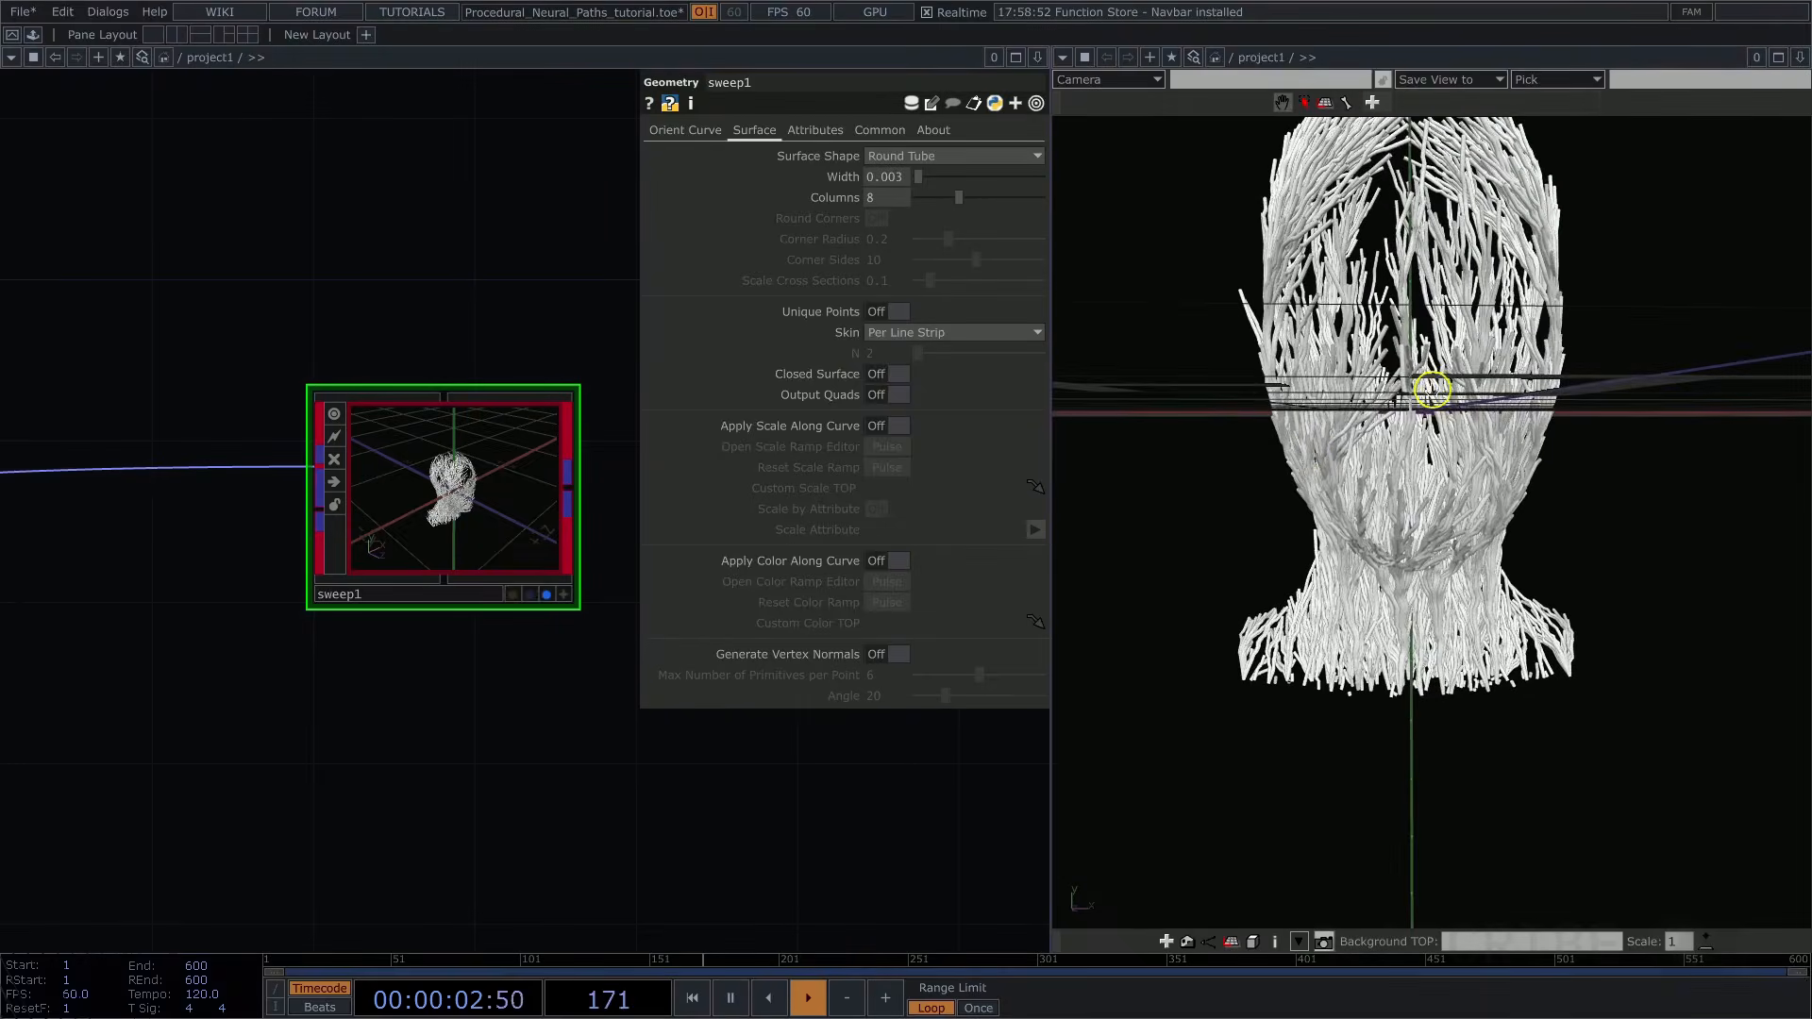
pyautogui.moveTo(1424, 384)
pyautogui.mouseDown()
pyautogui.moveTo(1359, 405)
pyautogui.moveTo(1412, 437)
pyautogui.moveTo(1424, 408)
pyautogui.moveTo(1442, 411)
pyautogui.mouseUp()
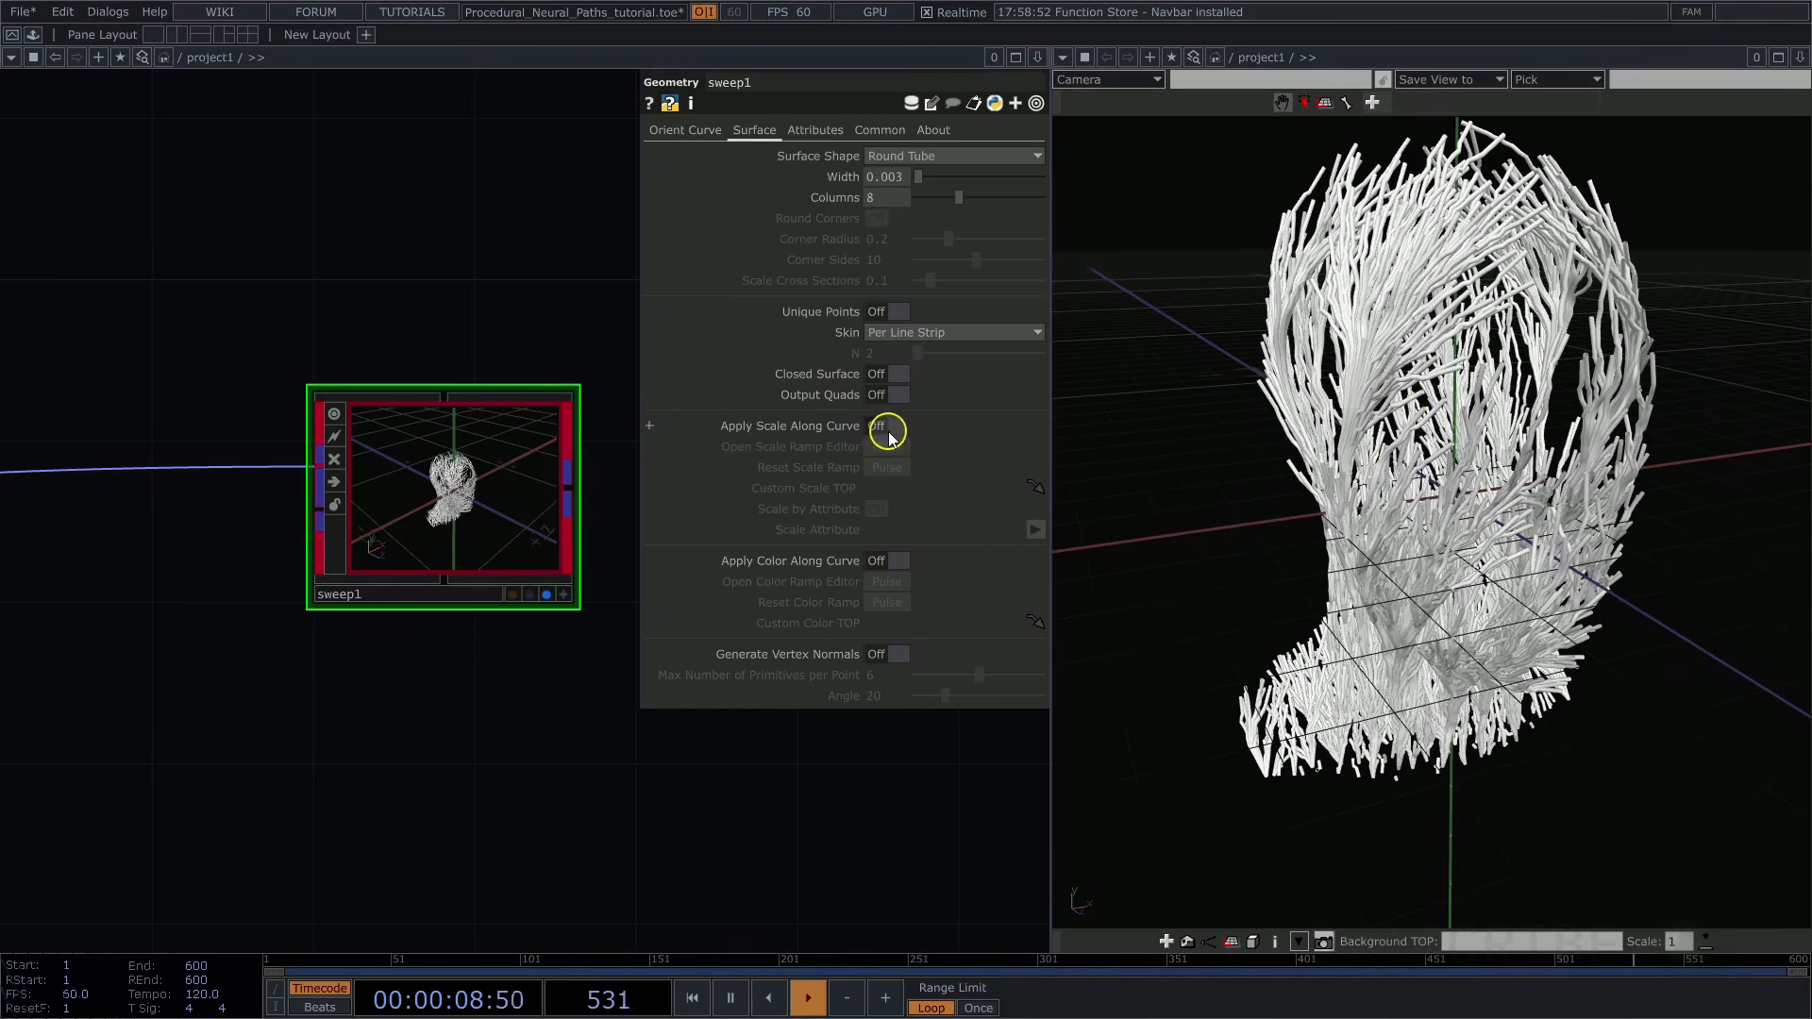
# Turn on Apply Scale Along Curve for sweep1 and inspect the tapered tubes from another angle
pyautogui.click(901, 430)
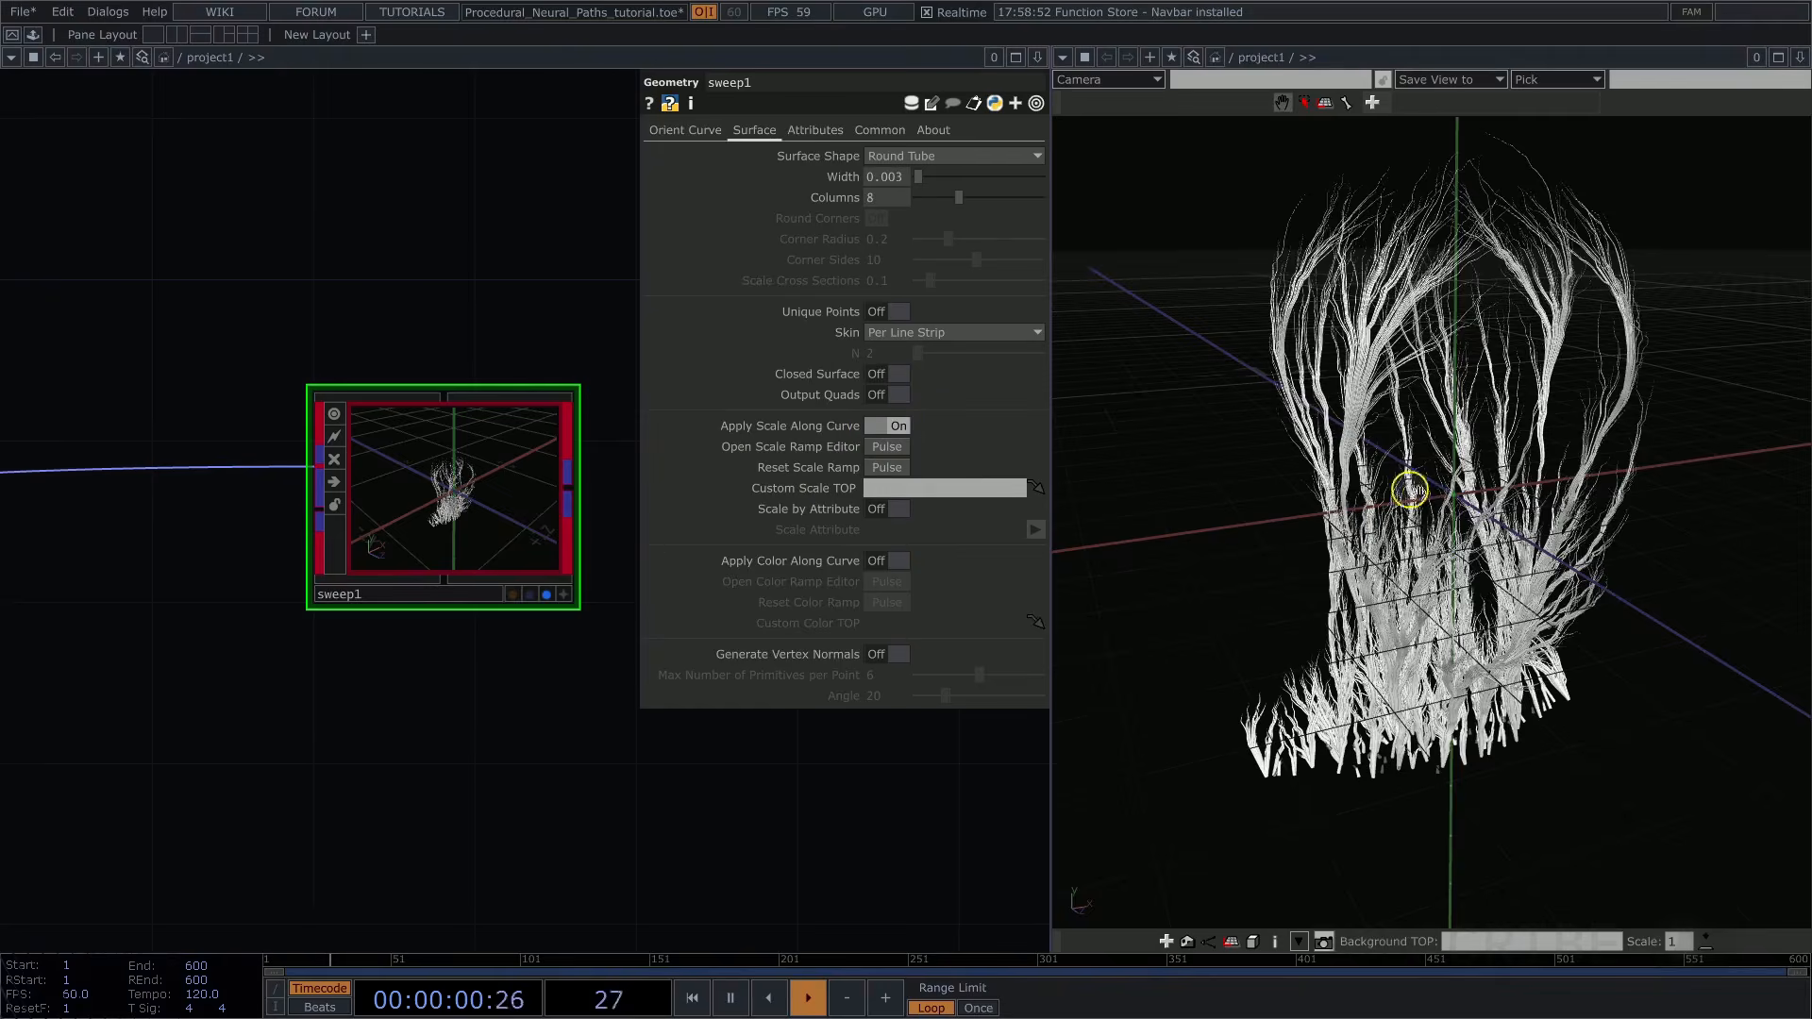
pyautogui.moveTo(1525, 494); pyautogui.dragTo(1544, 472)
# Try extra keys in the scale ramp of sweep1 and reset the ramp to its default
pyautogui.click(887, 449)
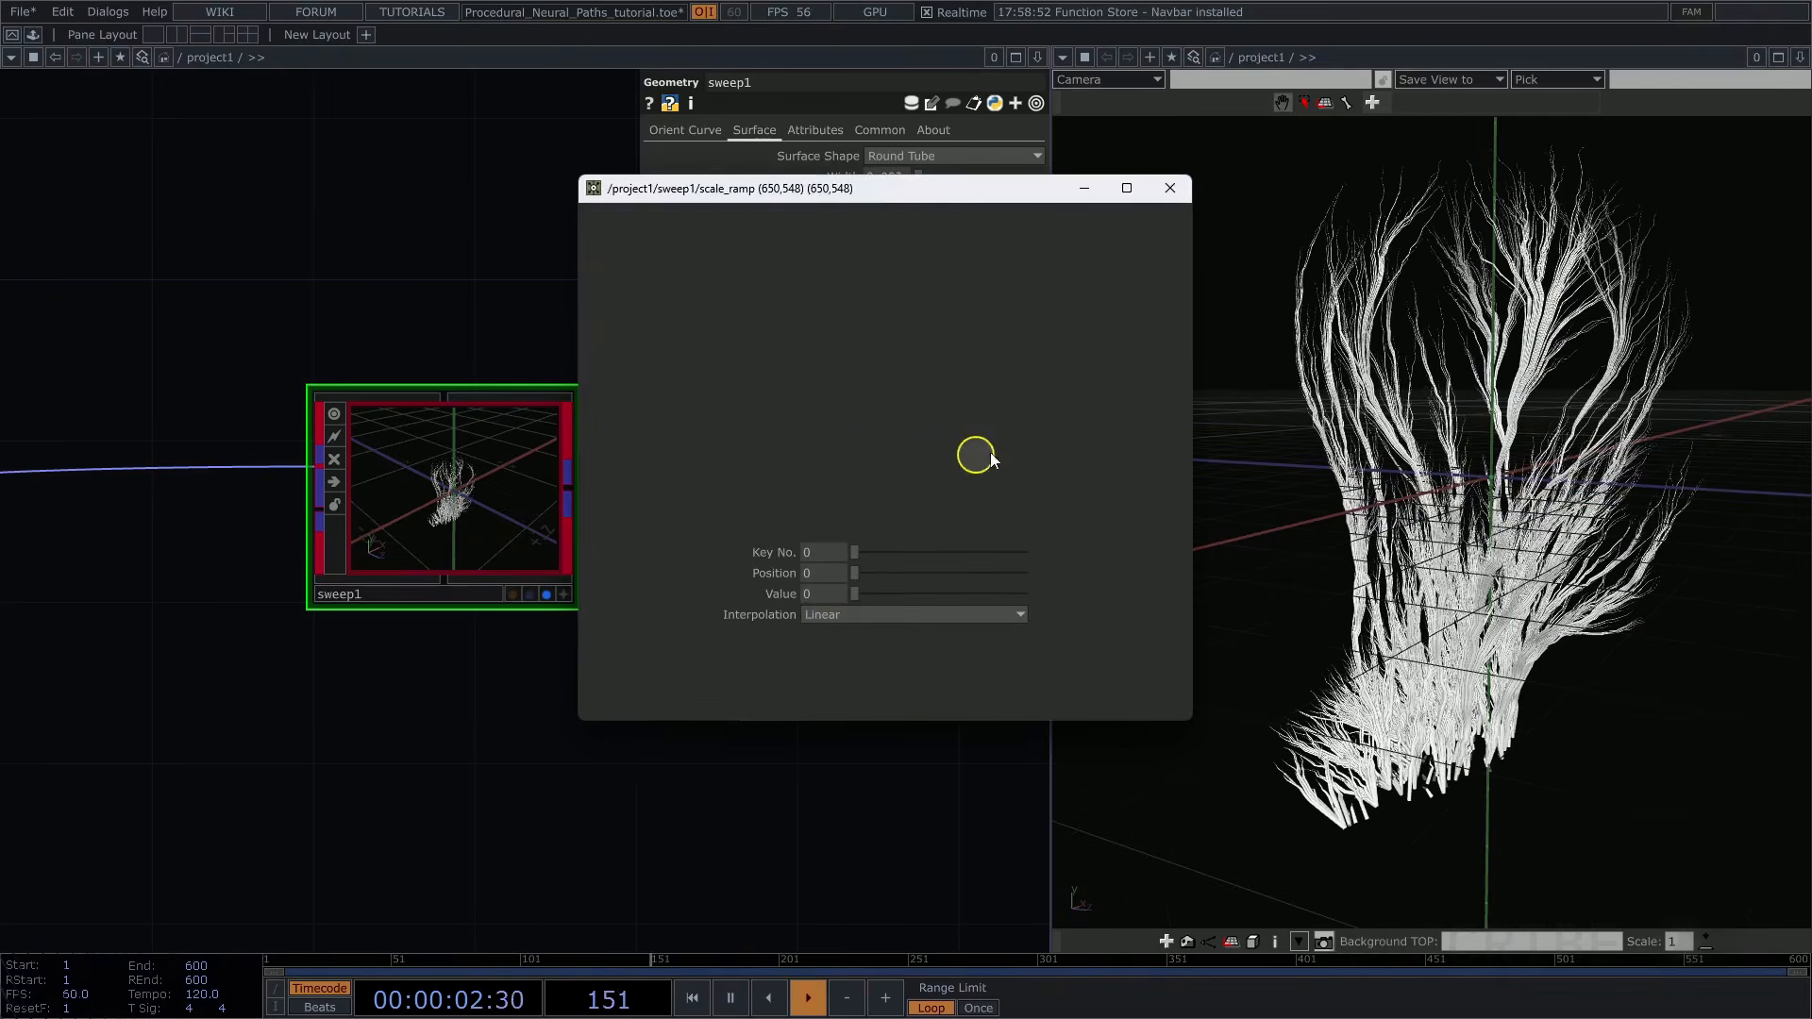
pyautogui.moveTo(899, 191); pyautogui.dragTo(858, 205)
pyautogui.click(728, 328)
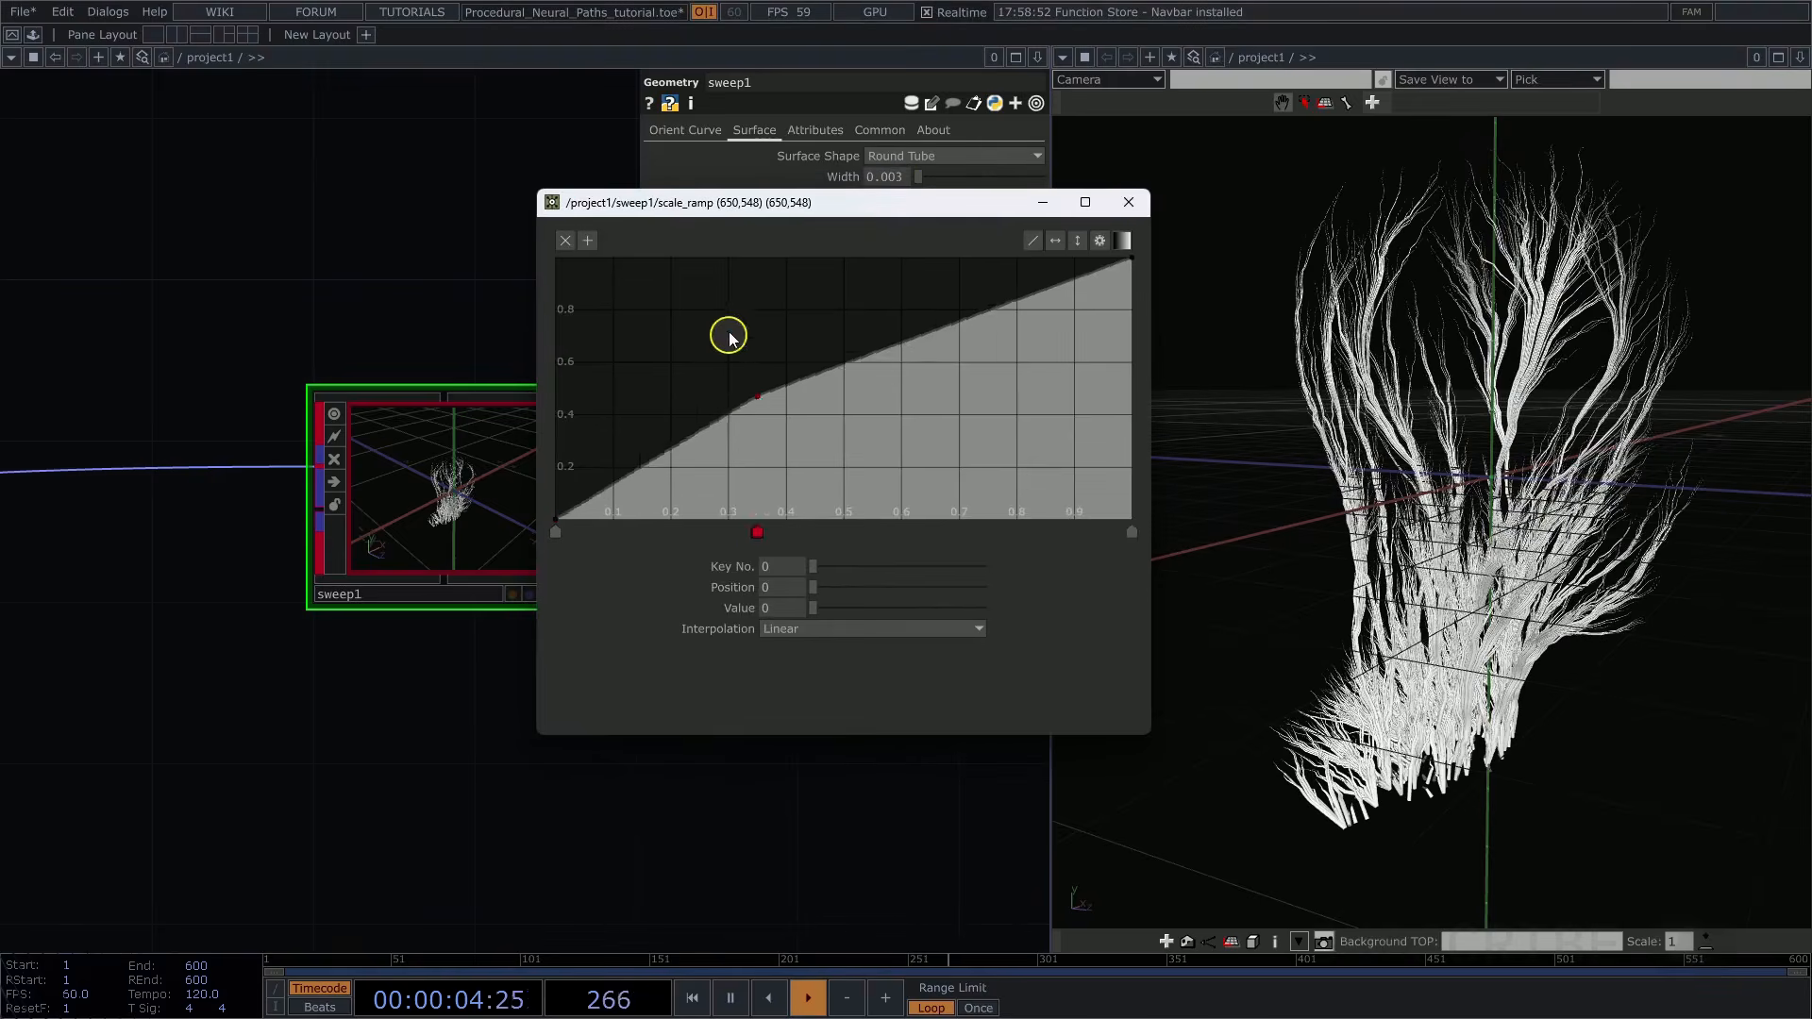
pyautogui.click(969, 305)
pyautogui.moveTo(969, 305); pyautogui.dragTo(969, 413)
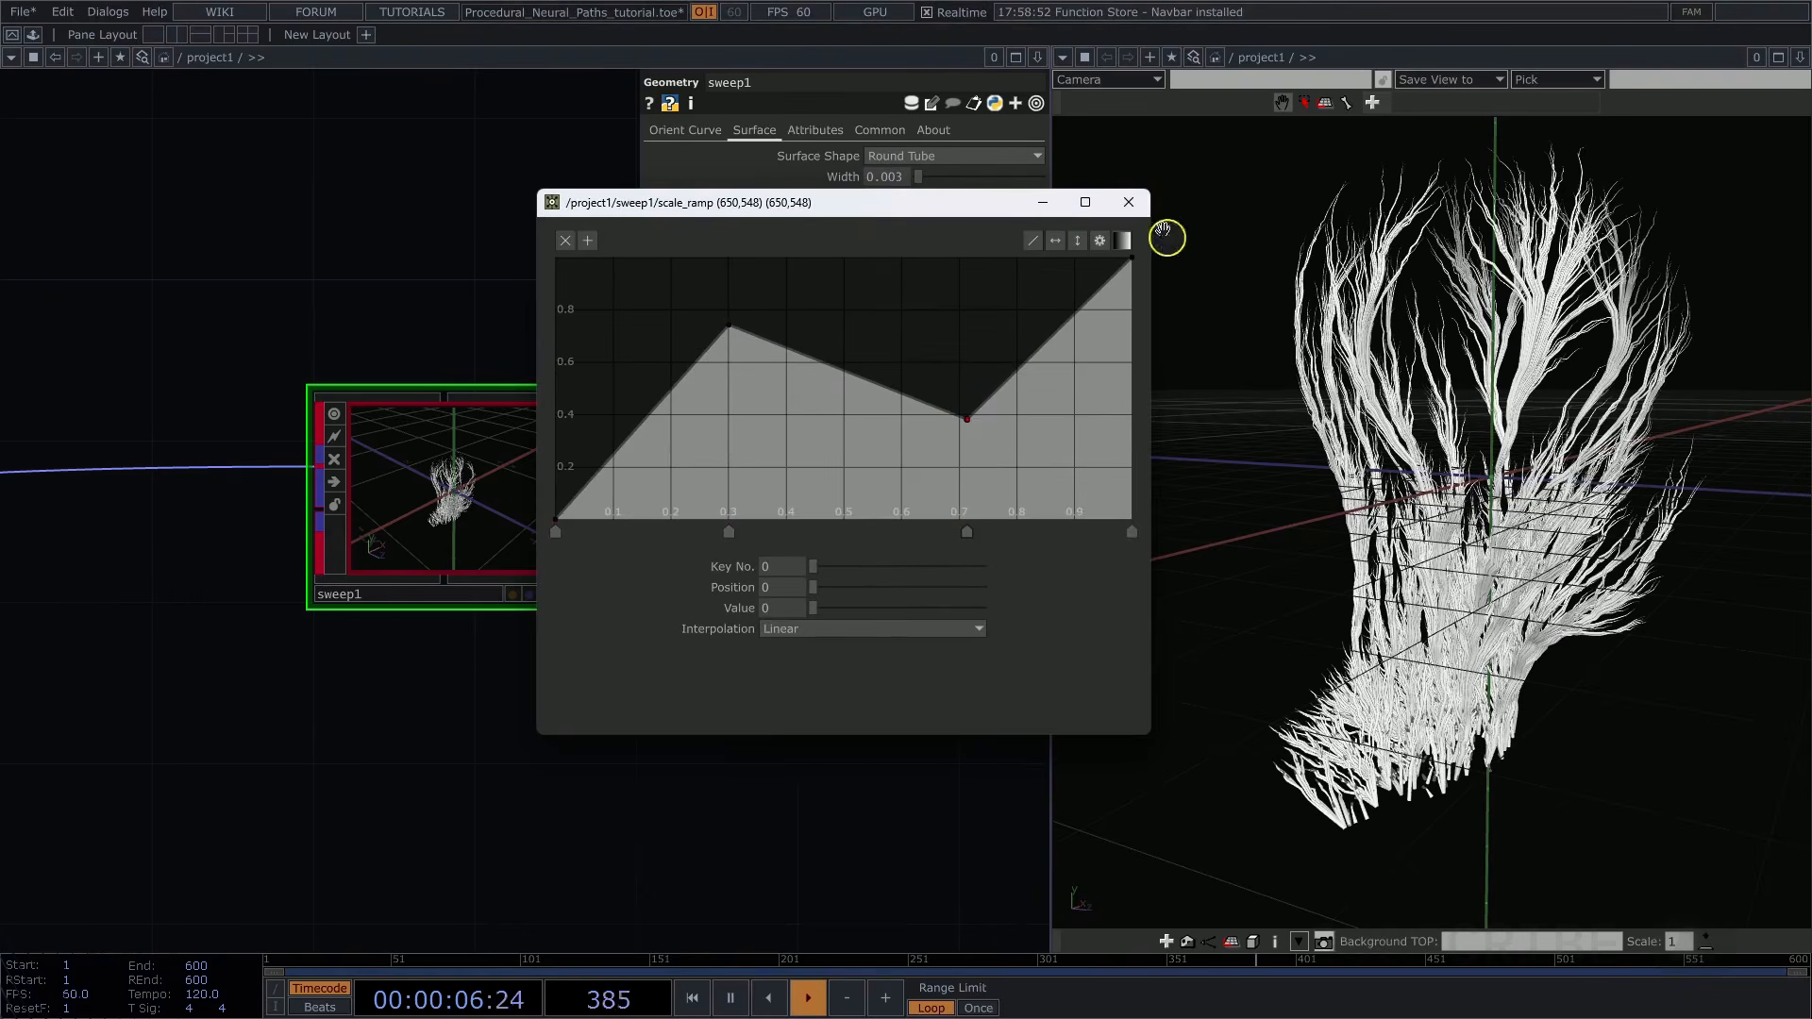
pyautogui.click(1129, 202)
pyautogui.click(890, 468)
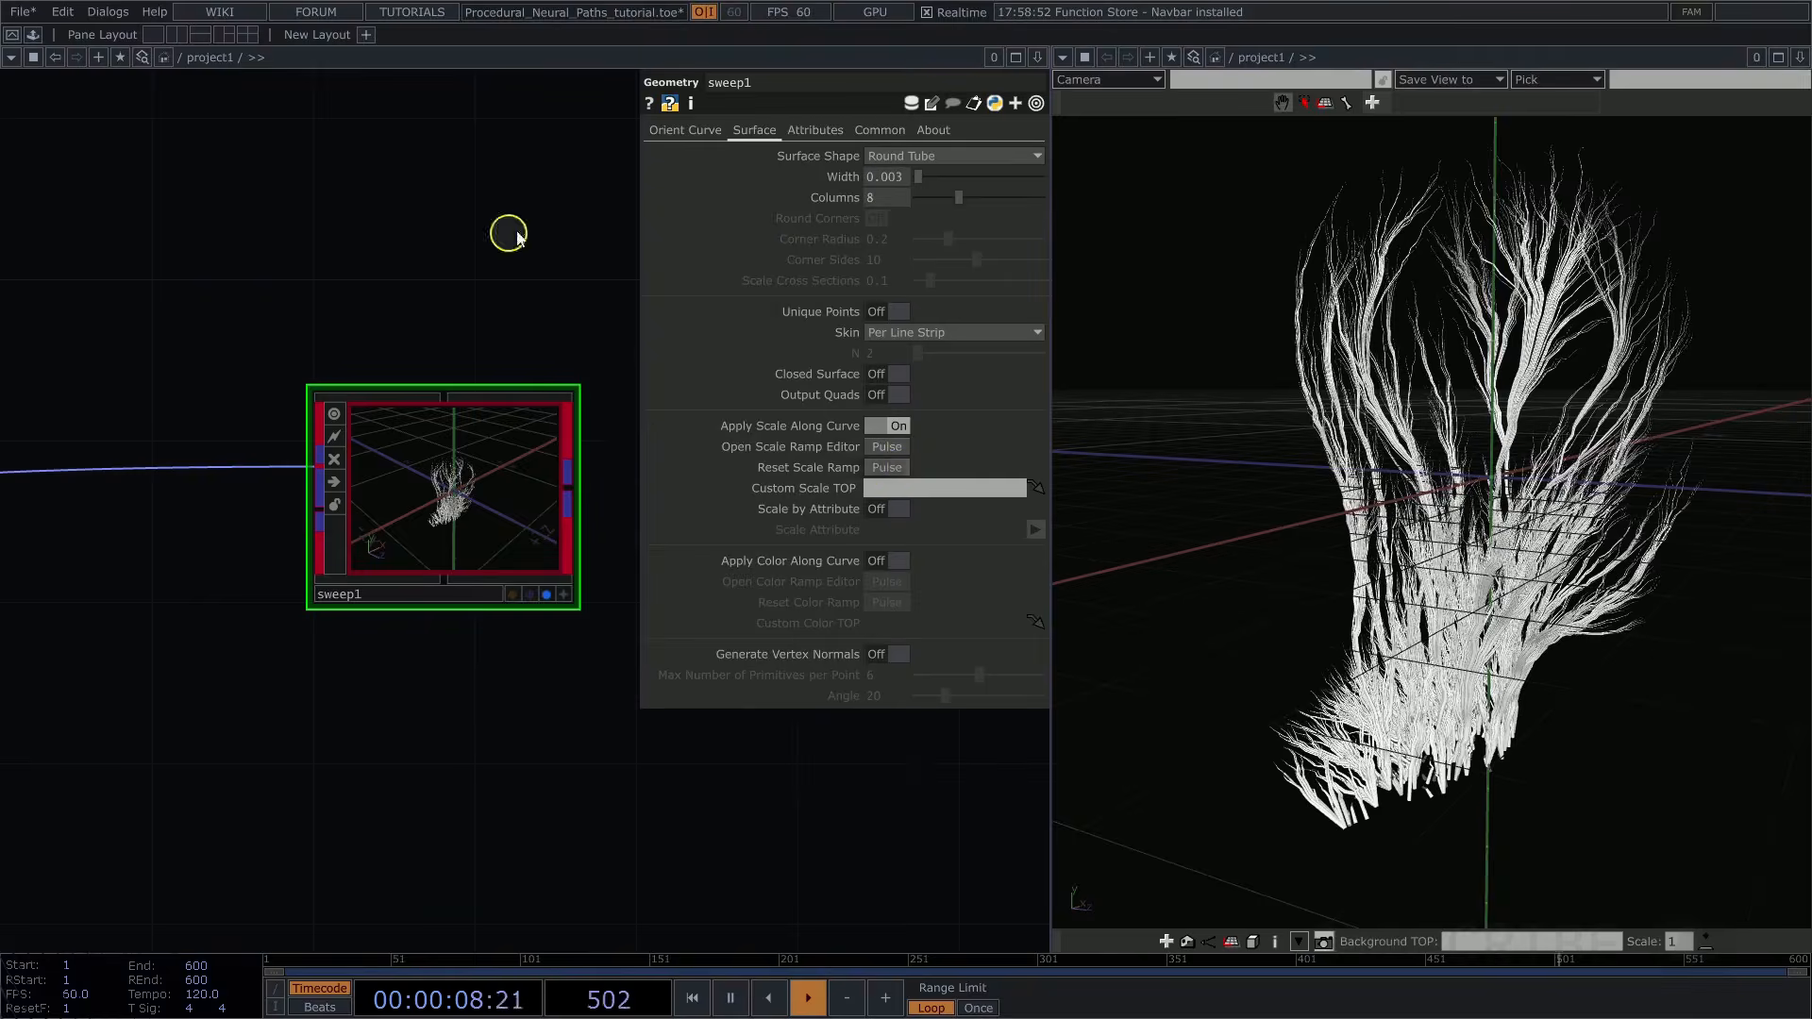
# Add an LFO CHOP in the empty network area below linesmooth1
pyautogui.scroll(-4, 517, 236)
pyautogui.press('p')
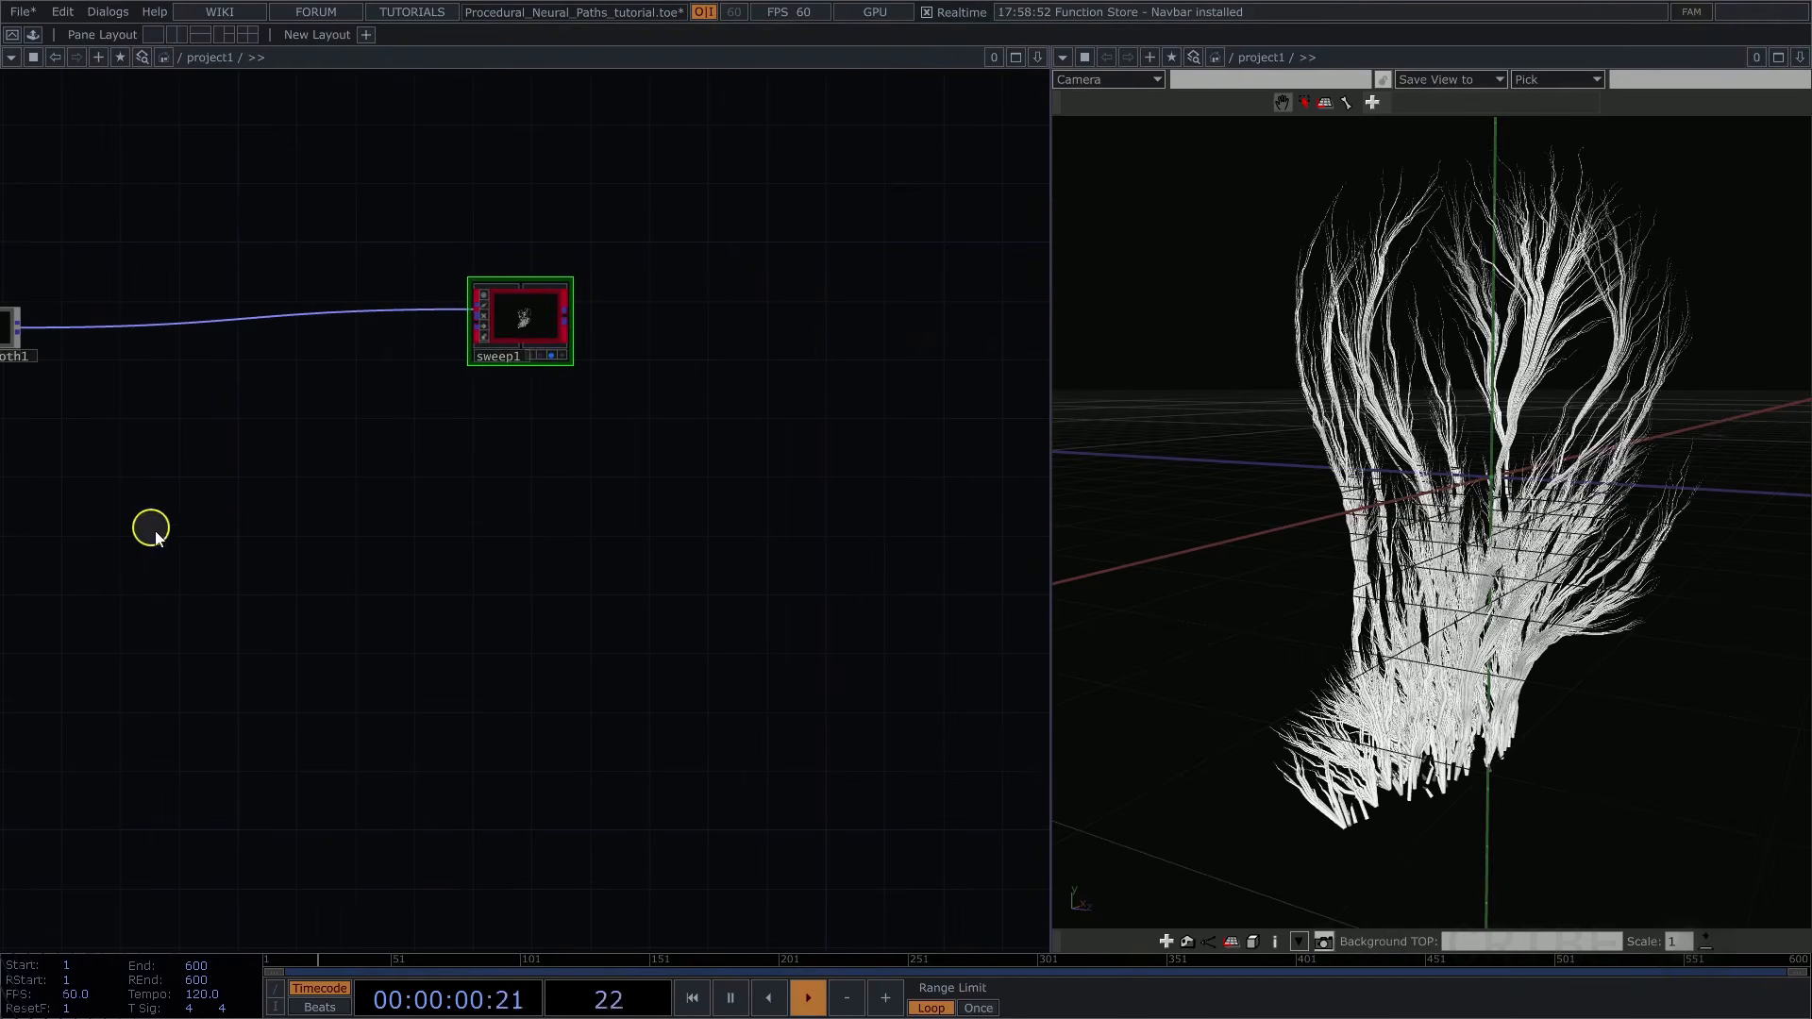
pyautogui.moveTo(156, 536); pyautogui.dragTo(577, 413)
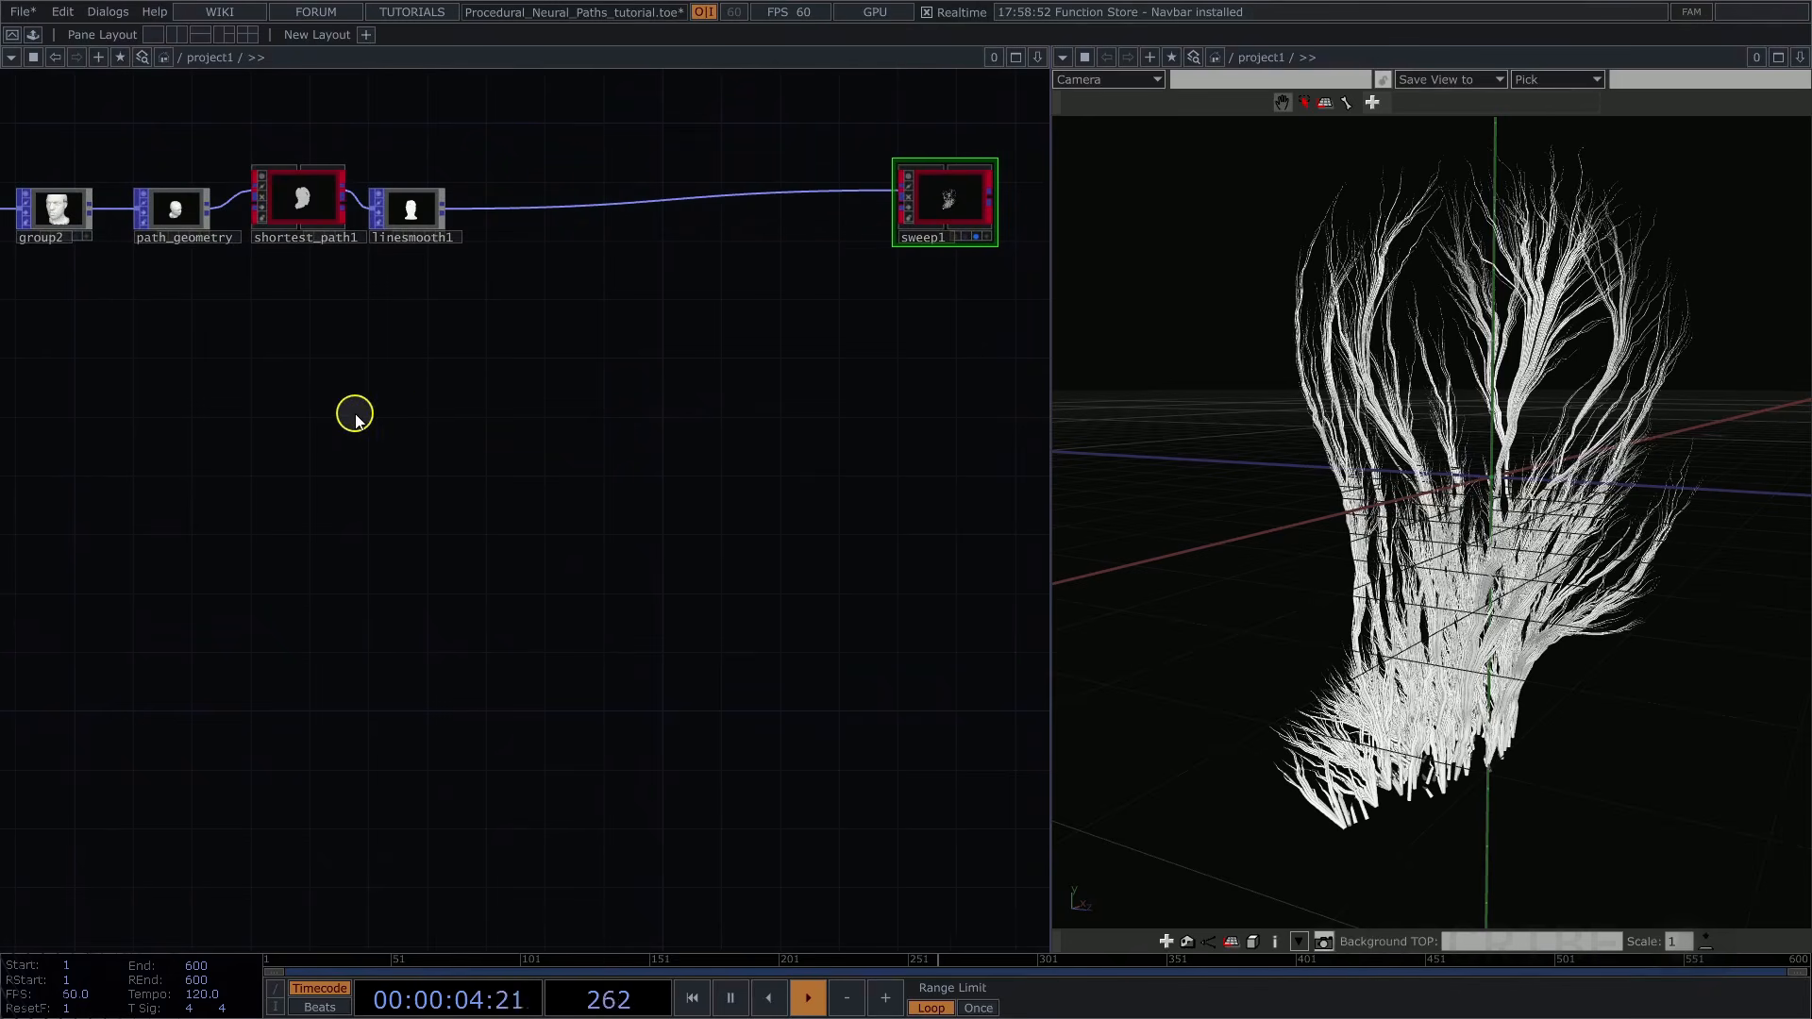
pyautogui.press('Tab')
pyautogui.write('lf')
pyautogui.click(140, 171)
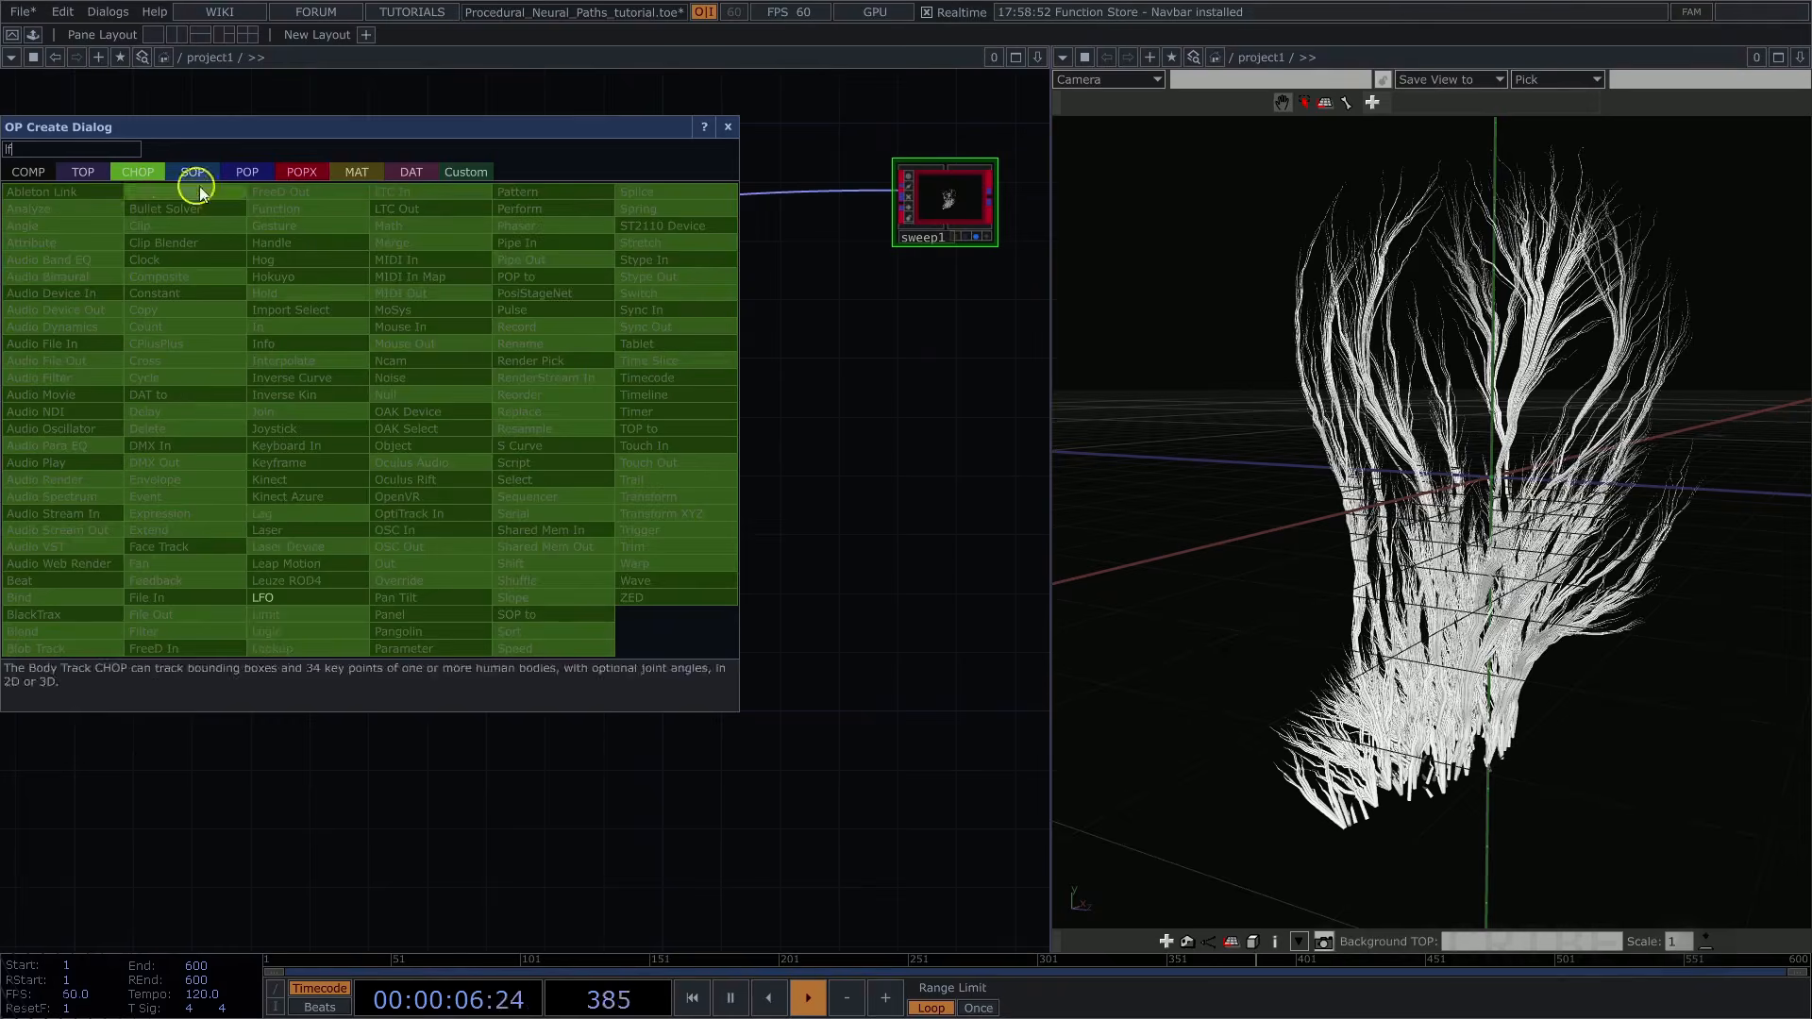
pyautogui.click(283, 597)
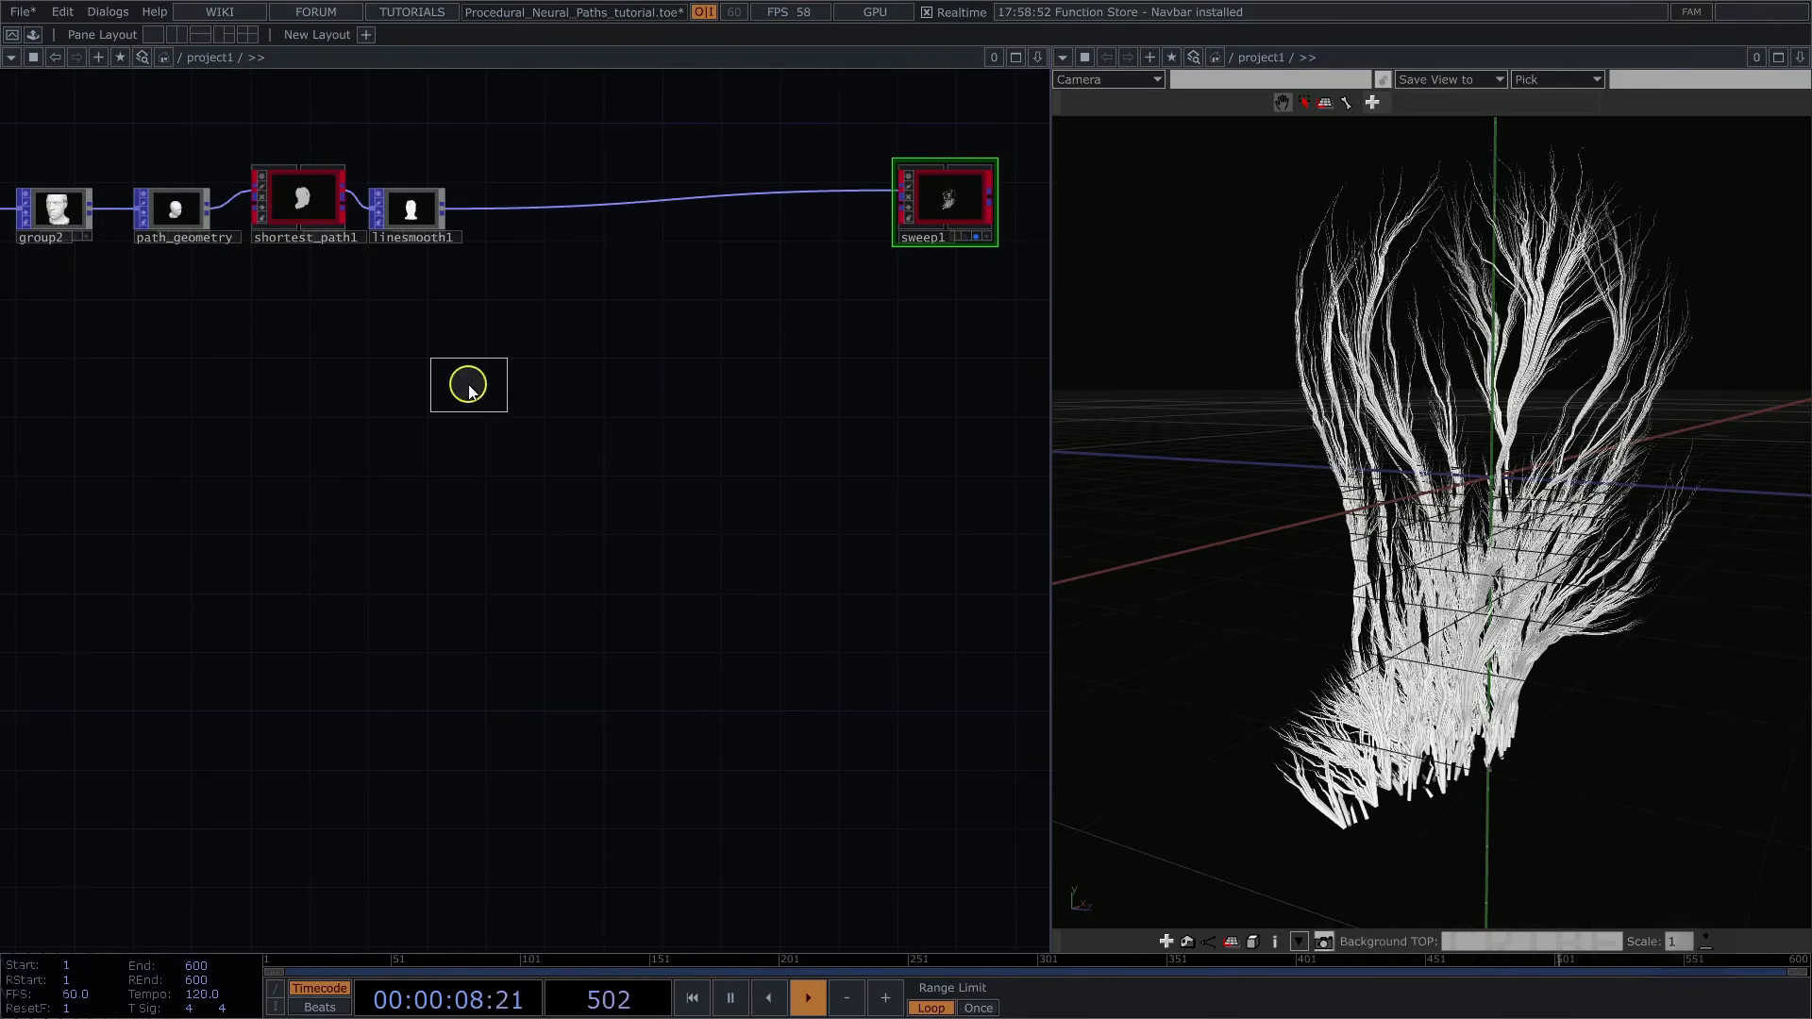
pyautogui.click(470, 391)
# Set the Frequency of lfo1 to 0.05 and its Phase to 0.25
pyautogui.press('p')
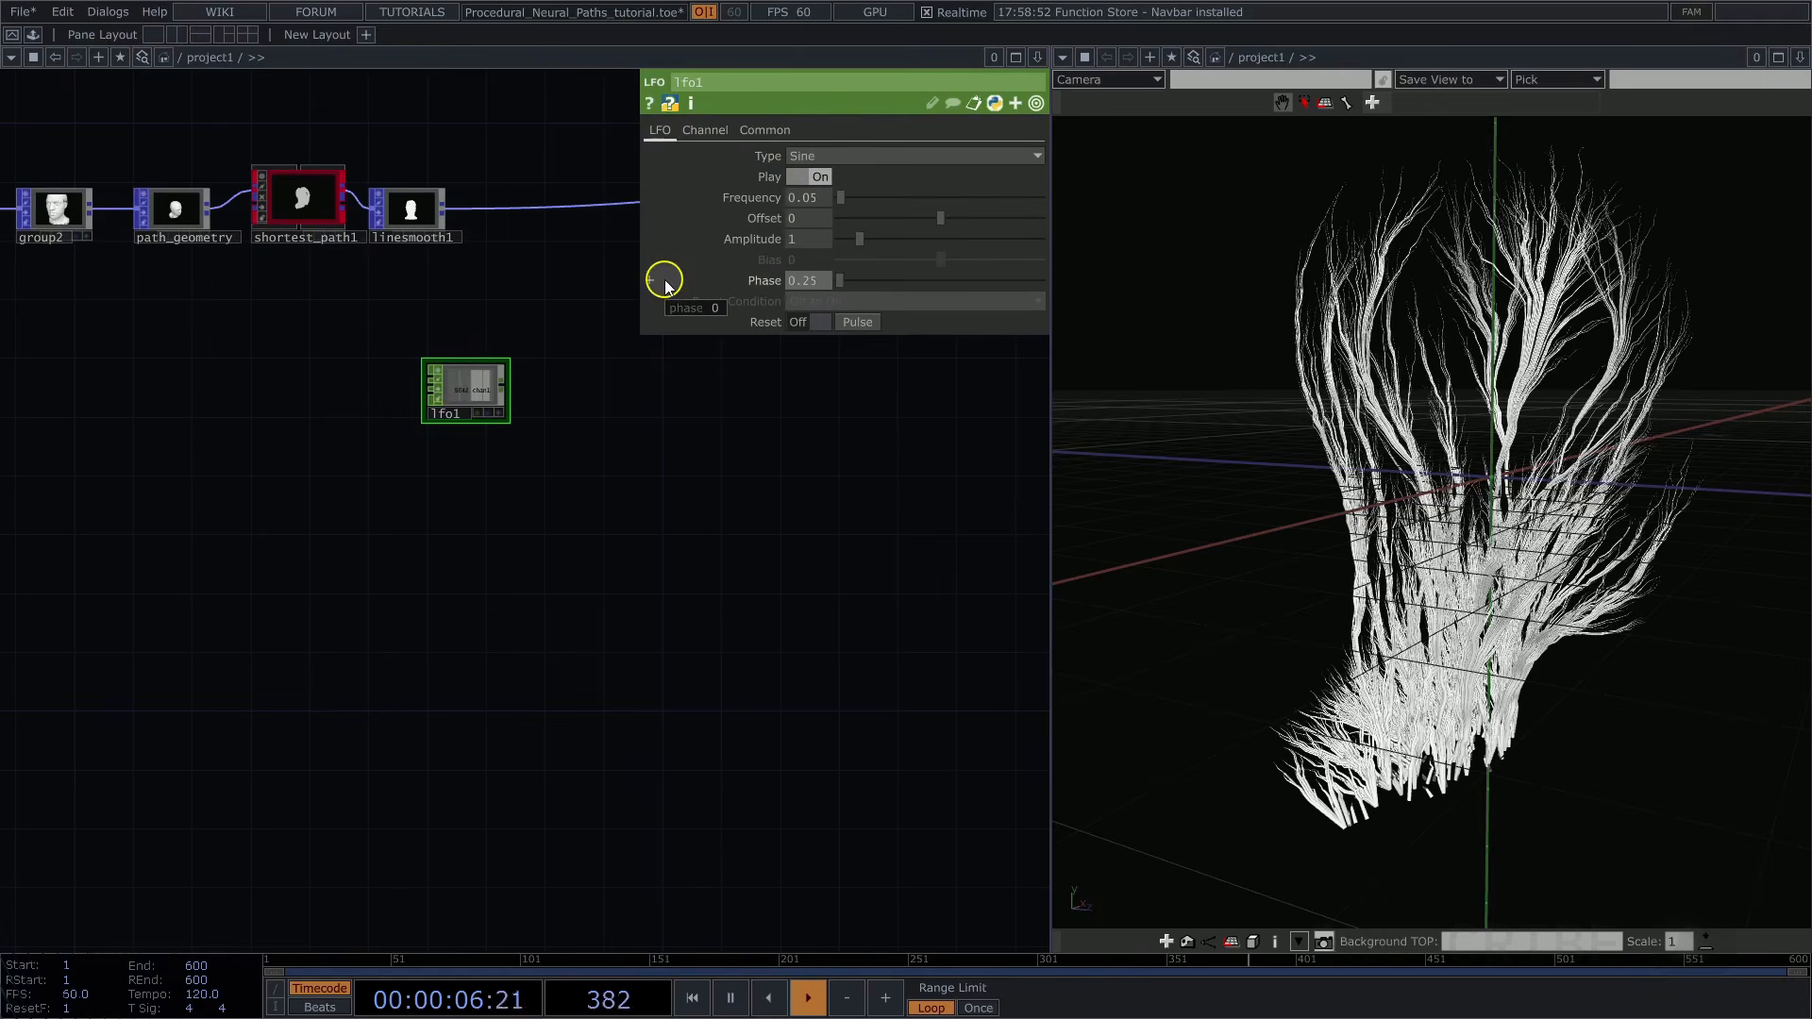
pyautogui.scroll(5, 552, 311)
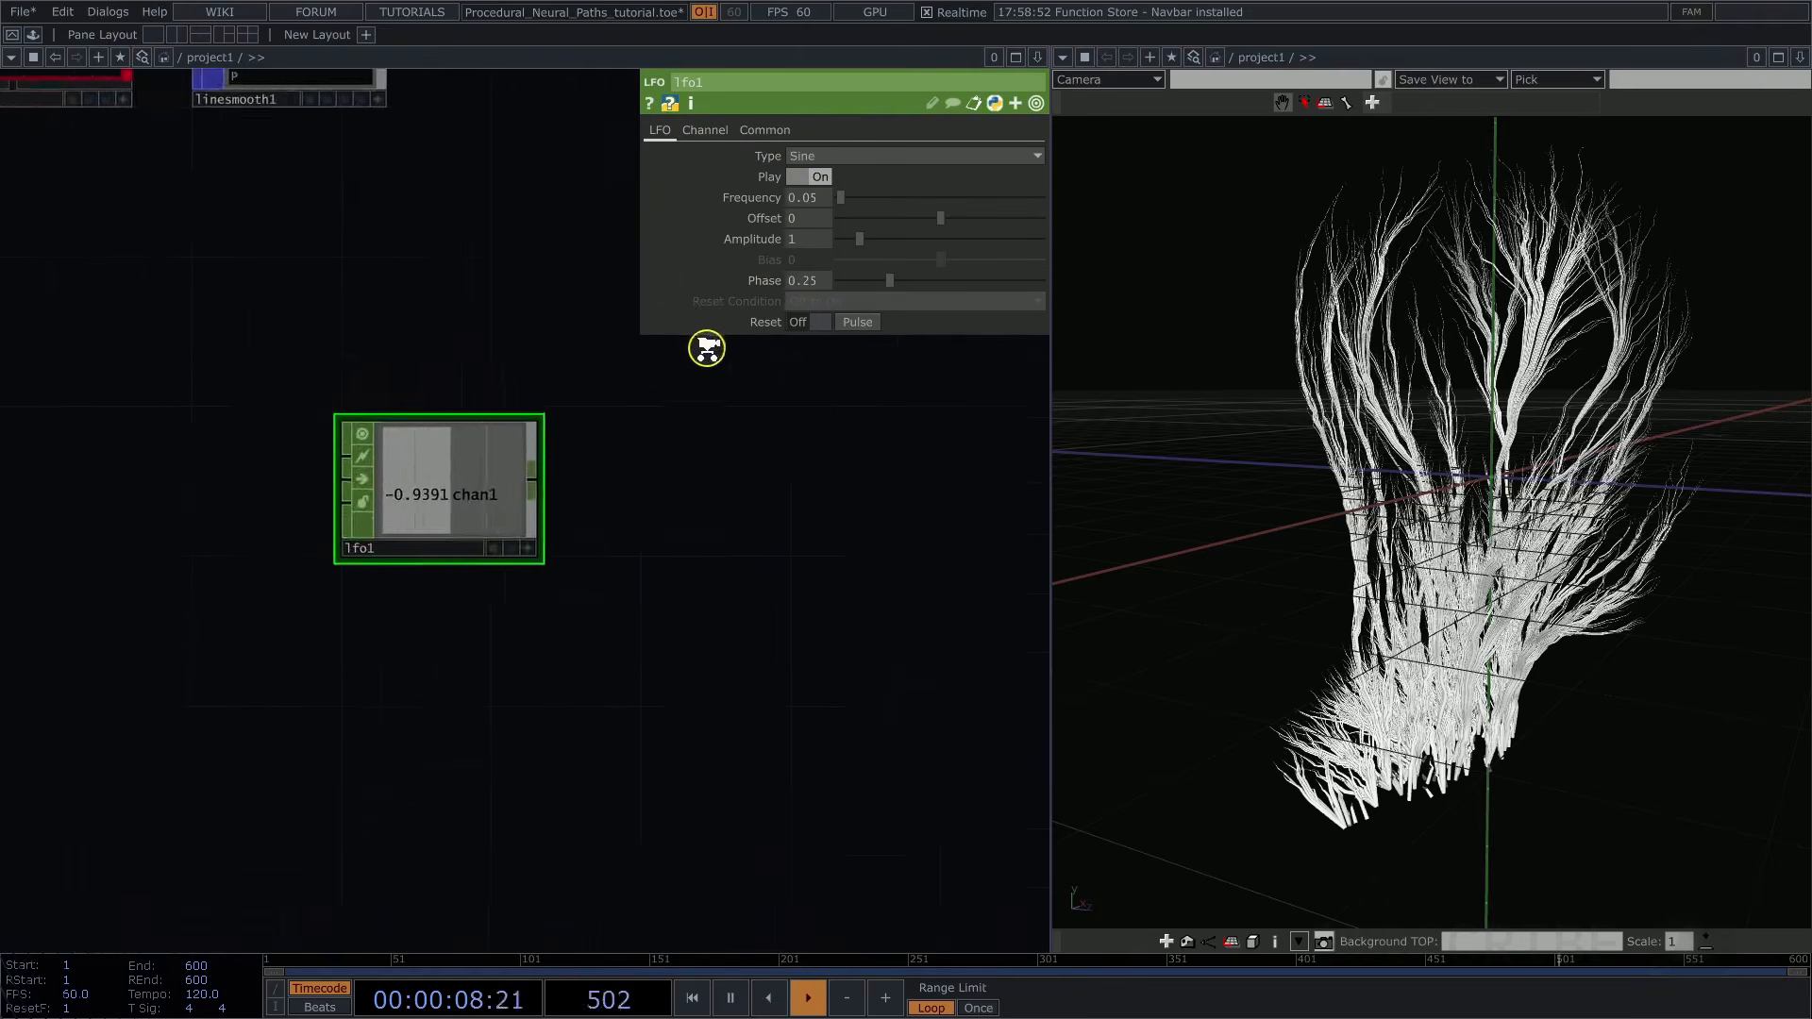
pyautogui.press('p')
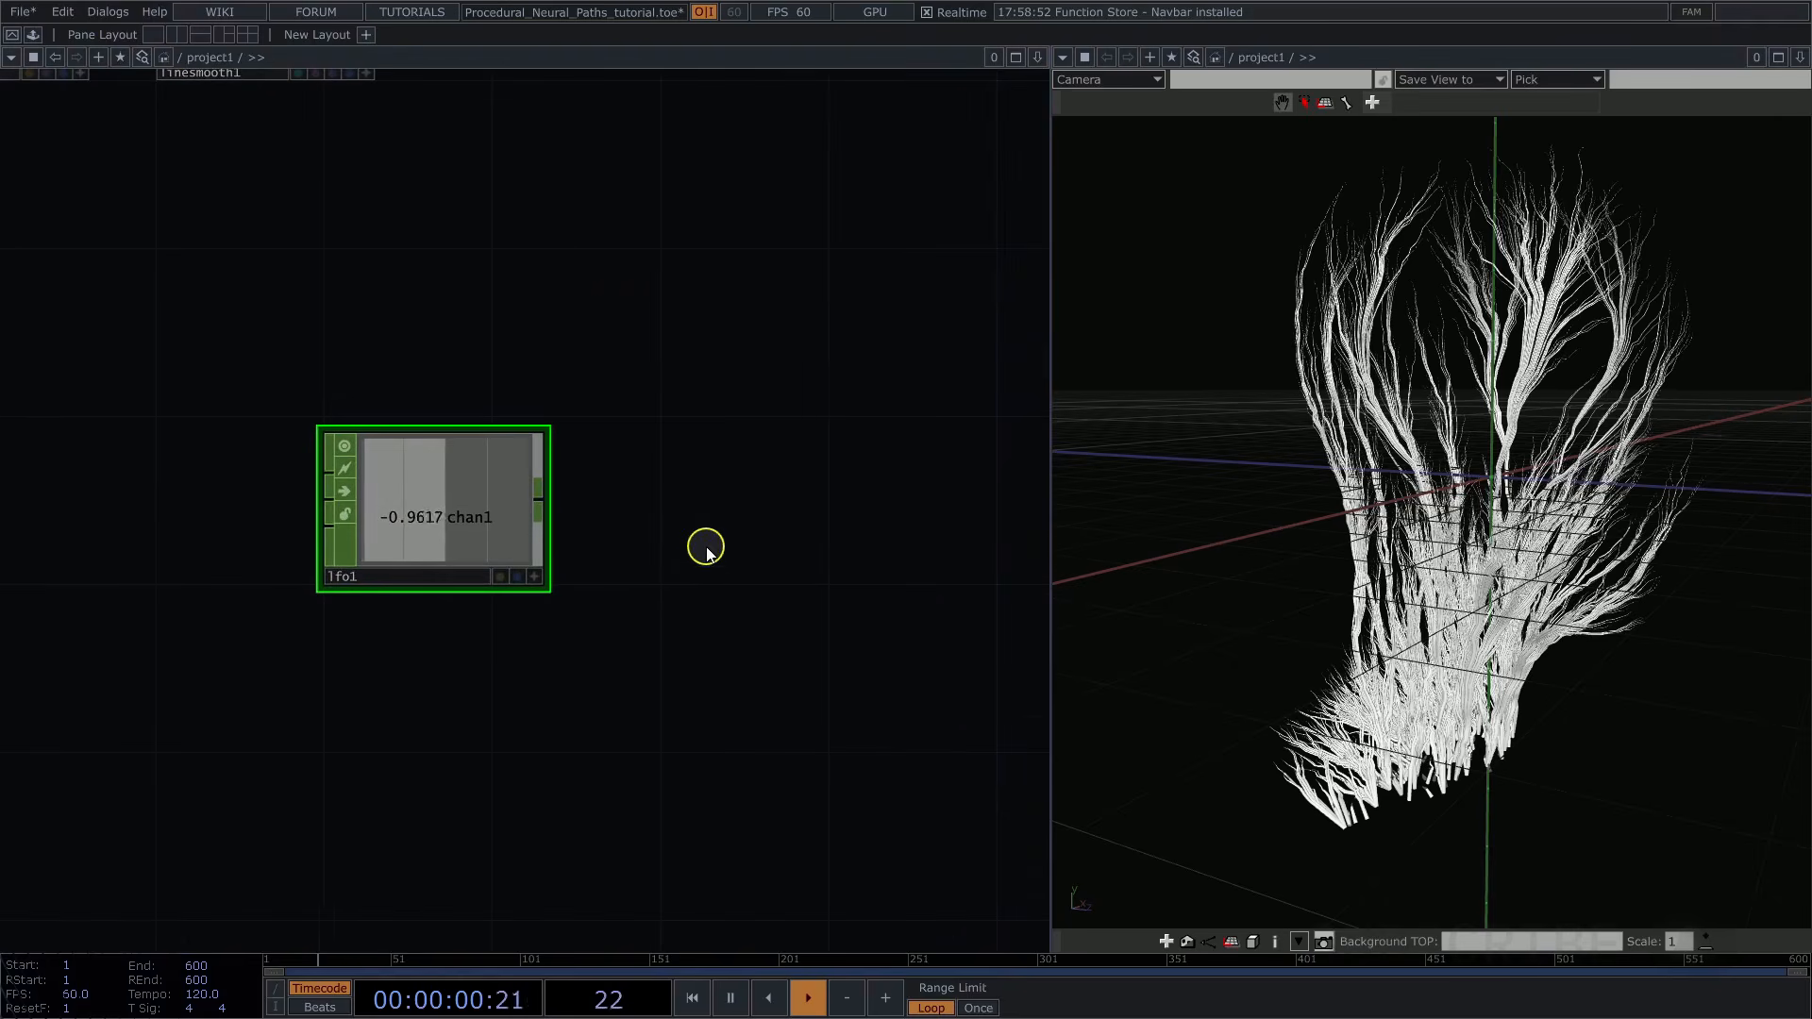
# Append a Math CHOP to the output of lfo1
pyautogui.moveTo(714, 652); pyautogui.dragTo(592, 518)
pyautogui.rightClick(410, 459)
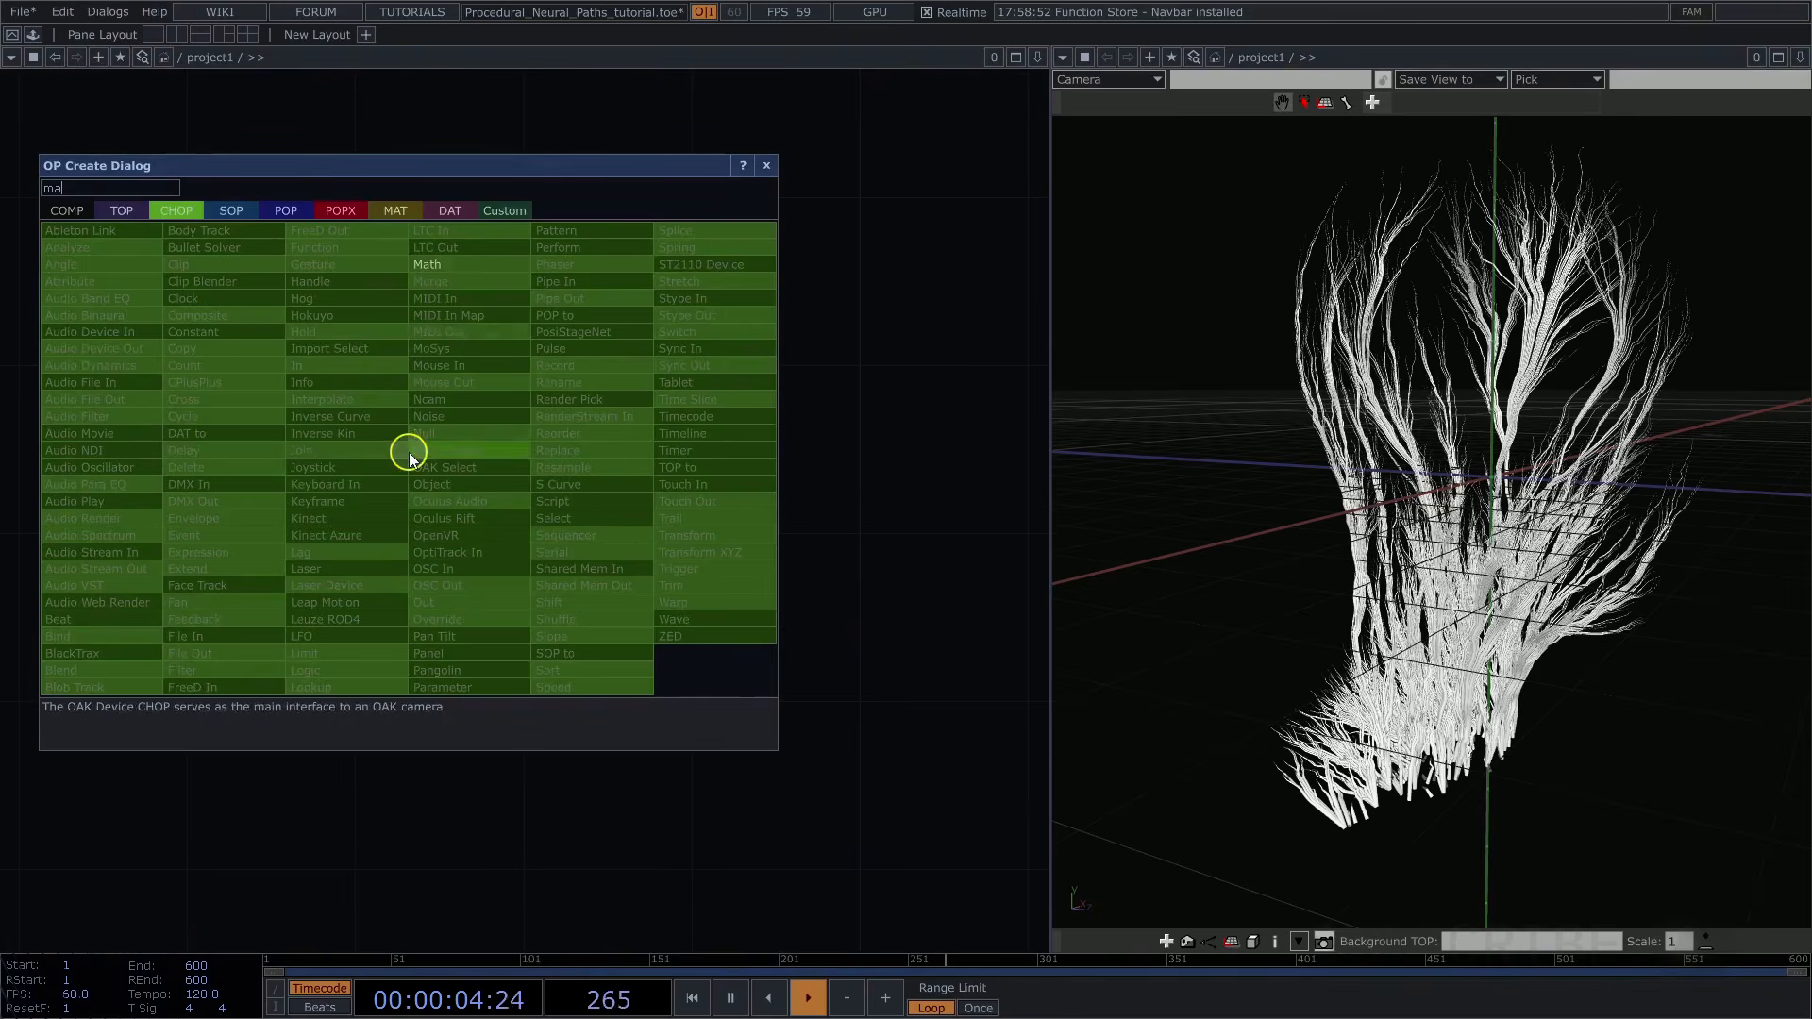
pyautogui.click(433, 274)
pyautogui.click(634, 450)
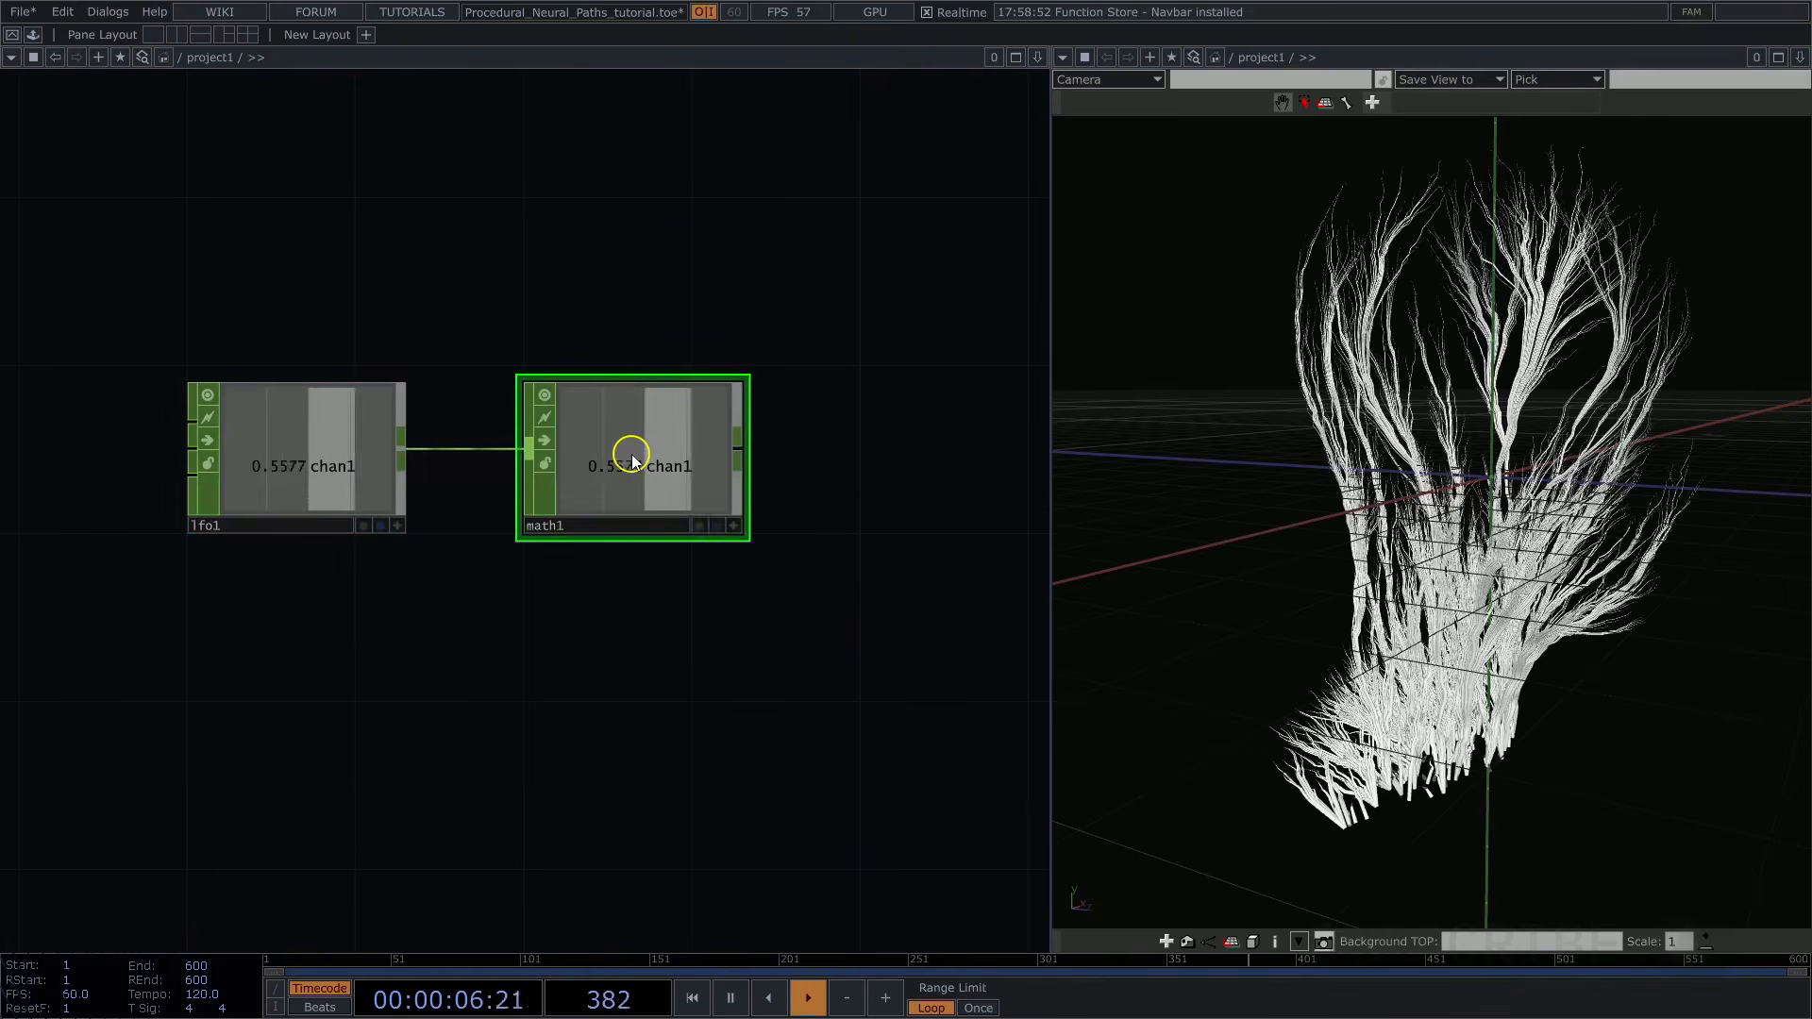
# Set the From Range of math1 to -1 and 1 and its To Range to -1 and 0.05
pyautogui.press('p')
pyautogui.click(756, 132)
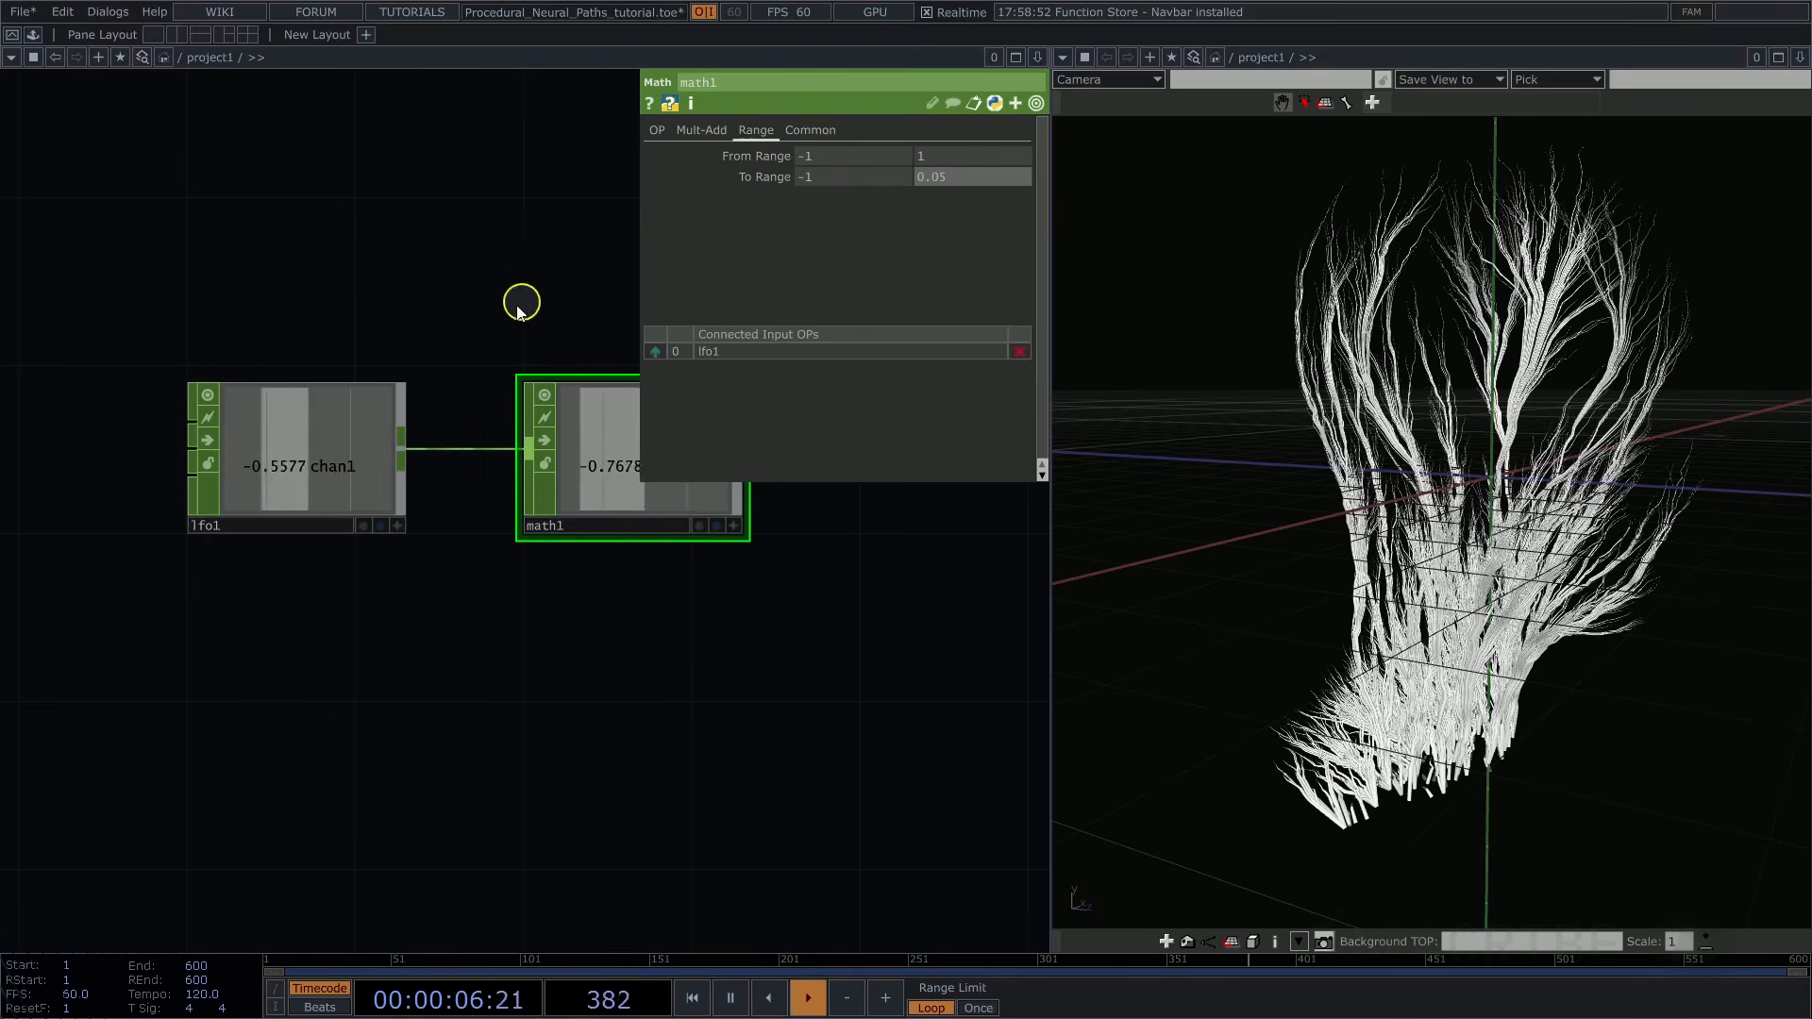
pyautogui.moveTo(518, 302); pyautogui.dragTo(317, 352)
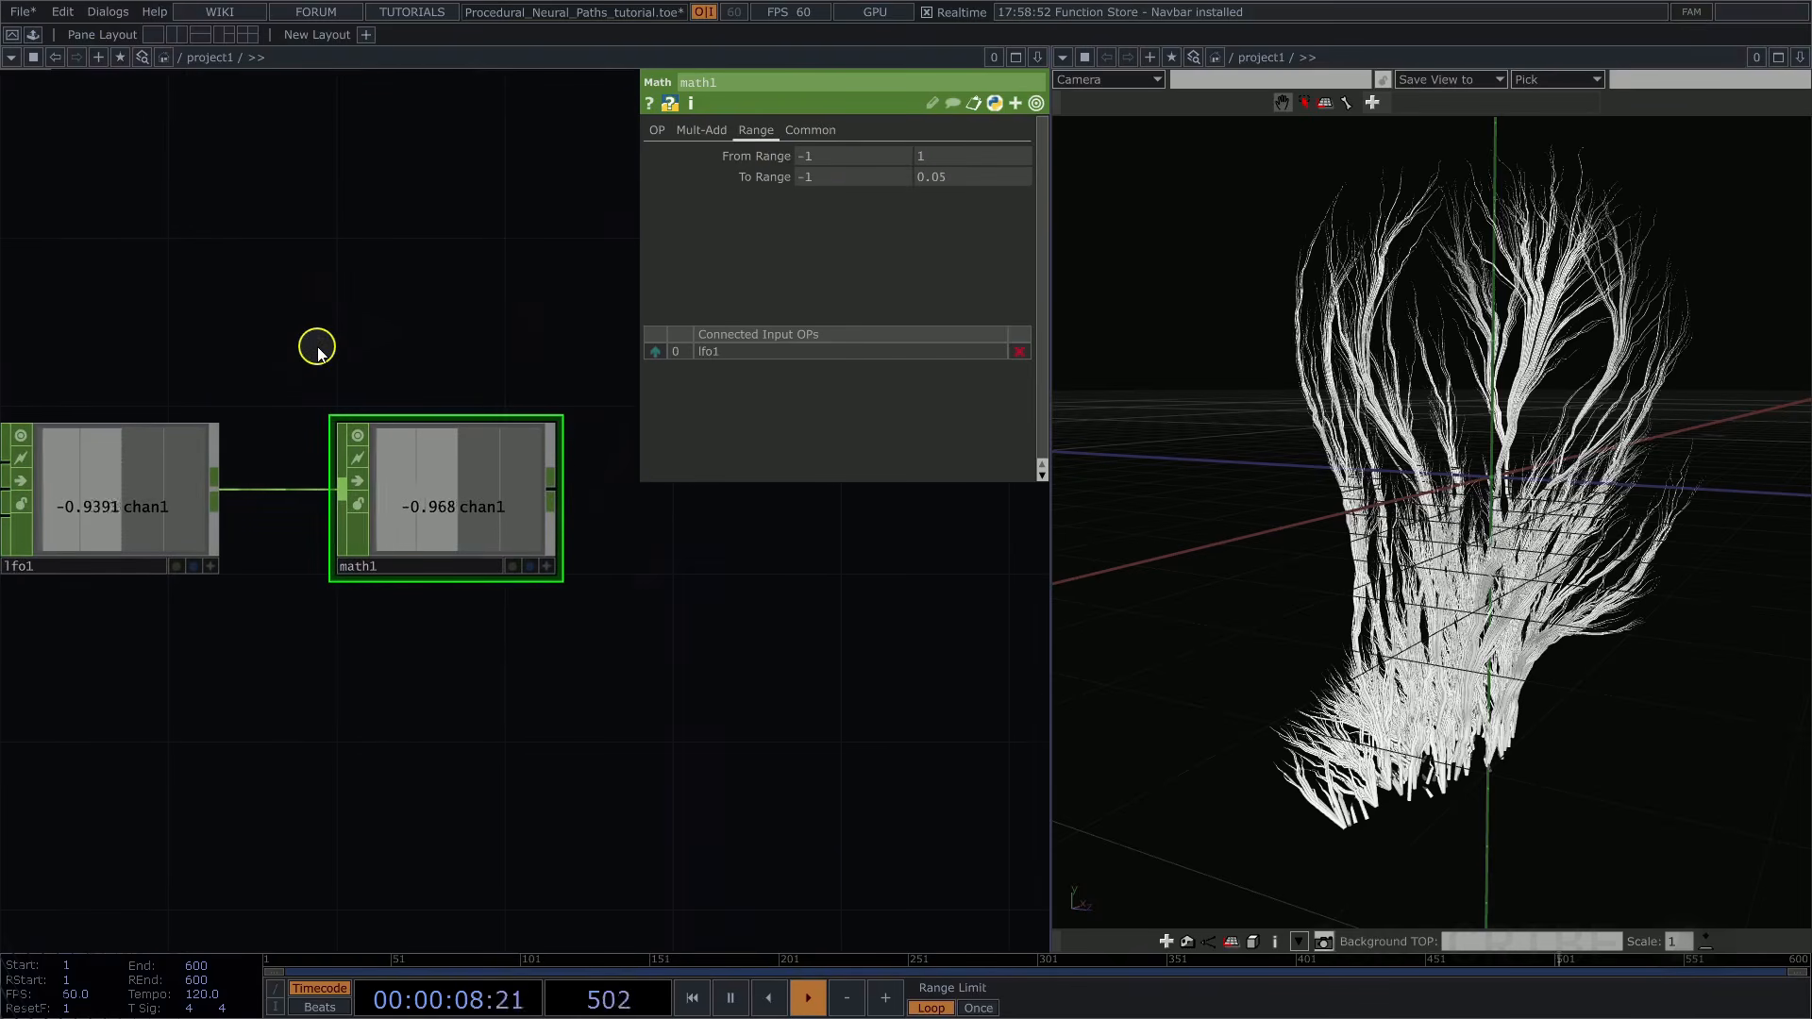
pyautogui.press('p')
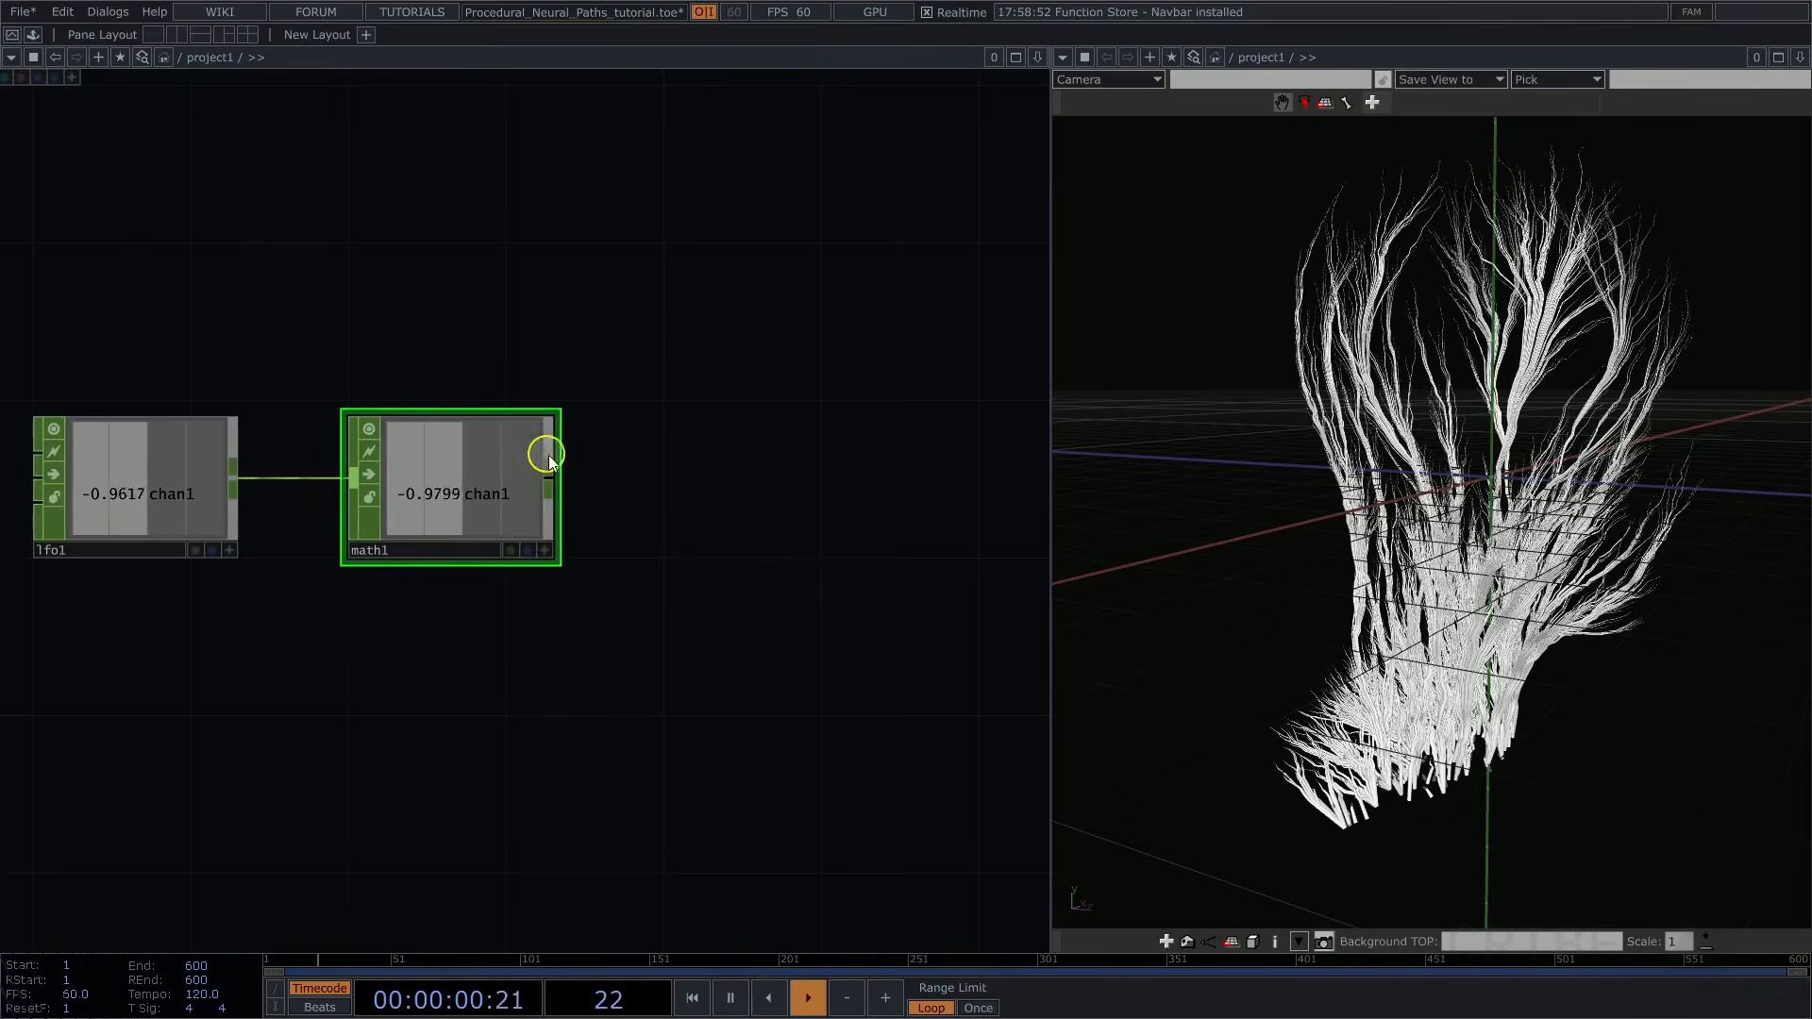
# Append a Null CHOP to the output of math1 and rename it tx
pyautogui.rightClick(553, 472)
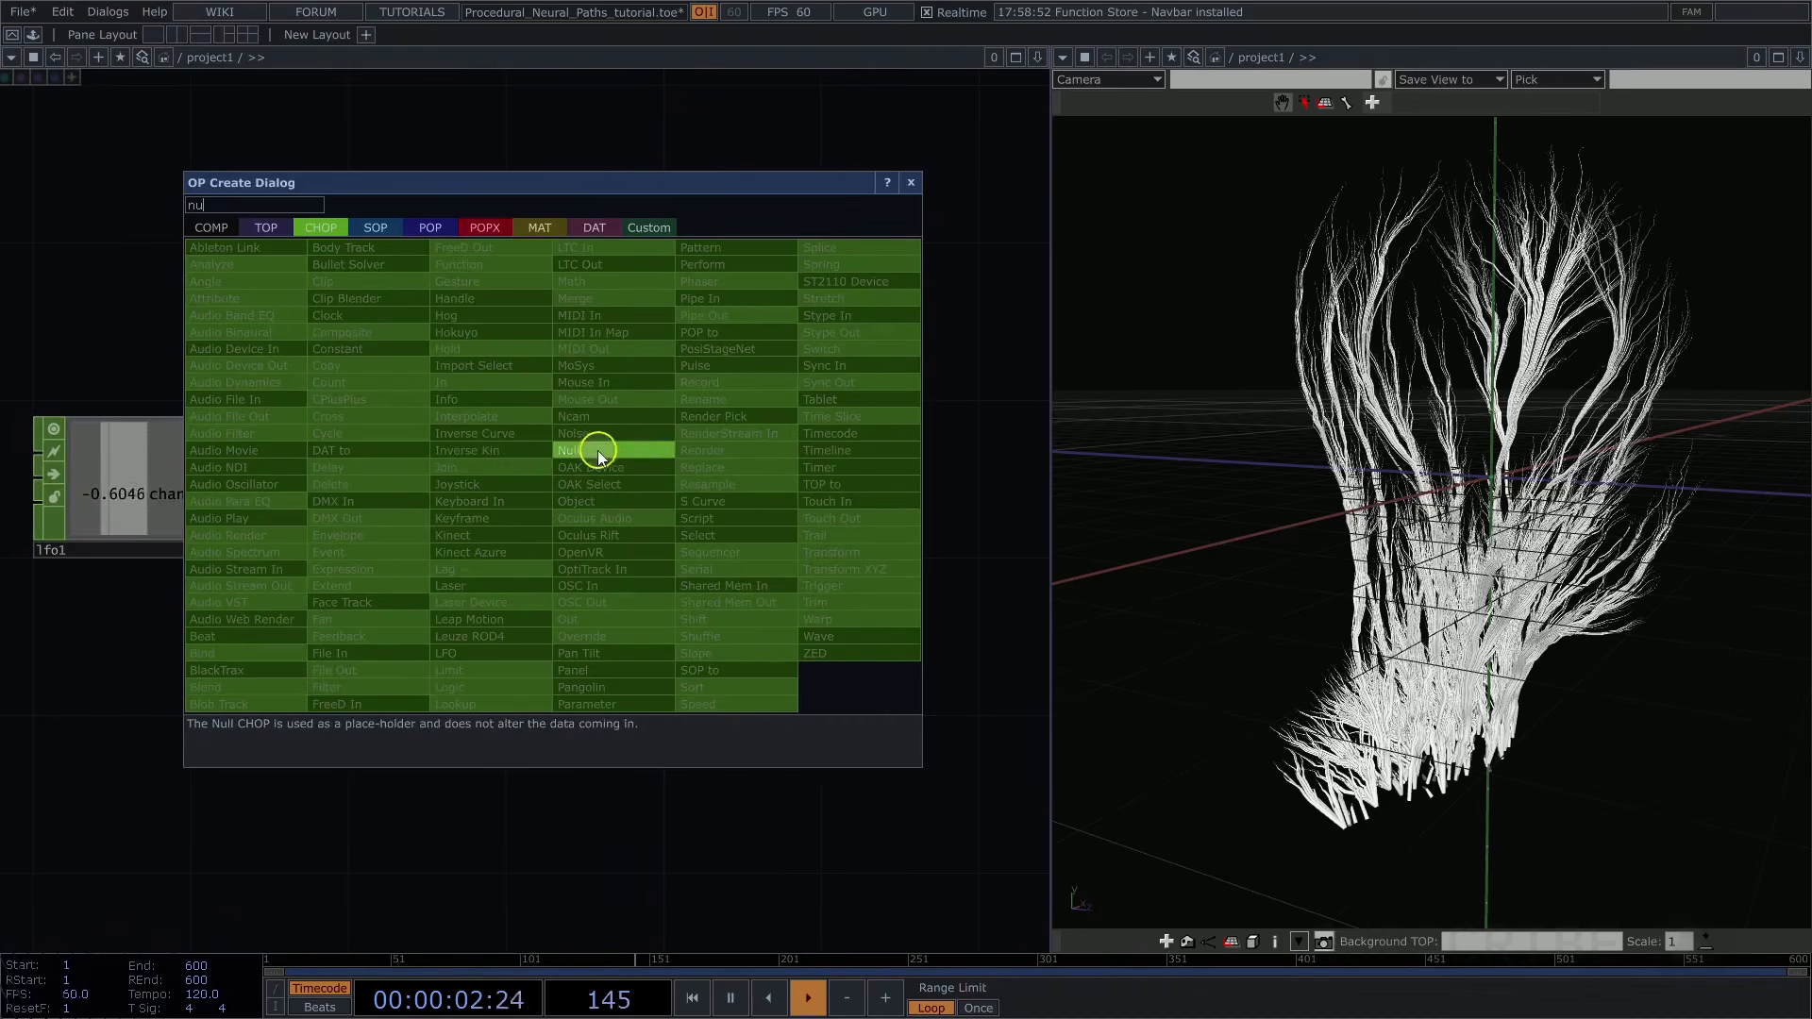
pyautogui.click(598, 449)
pyautogui.click(765, 489)
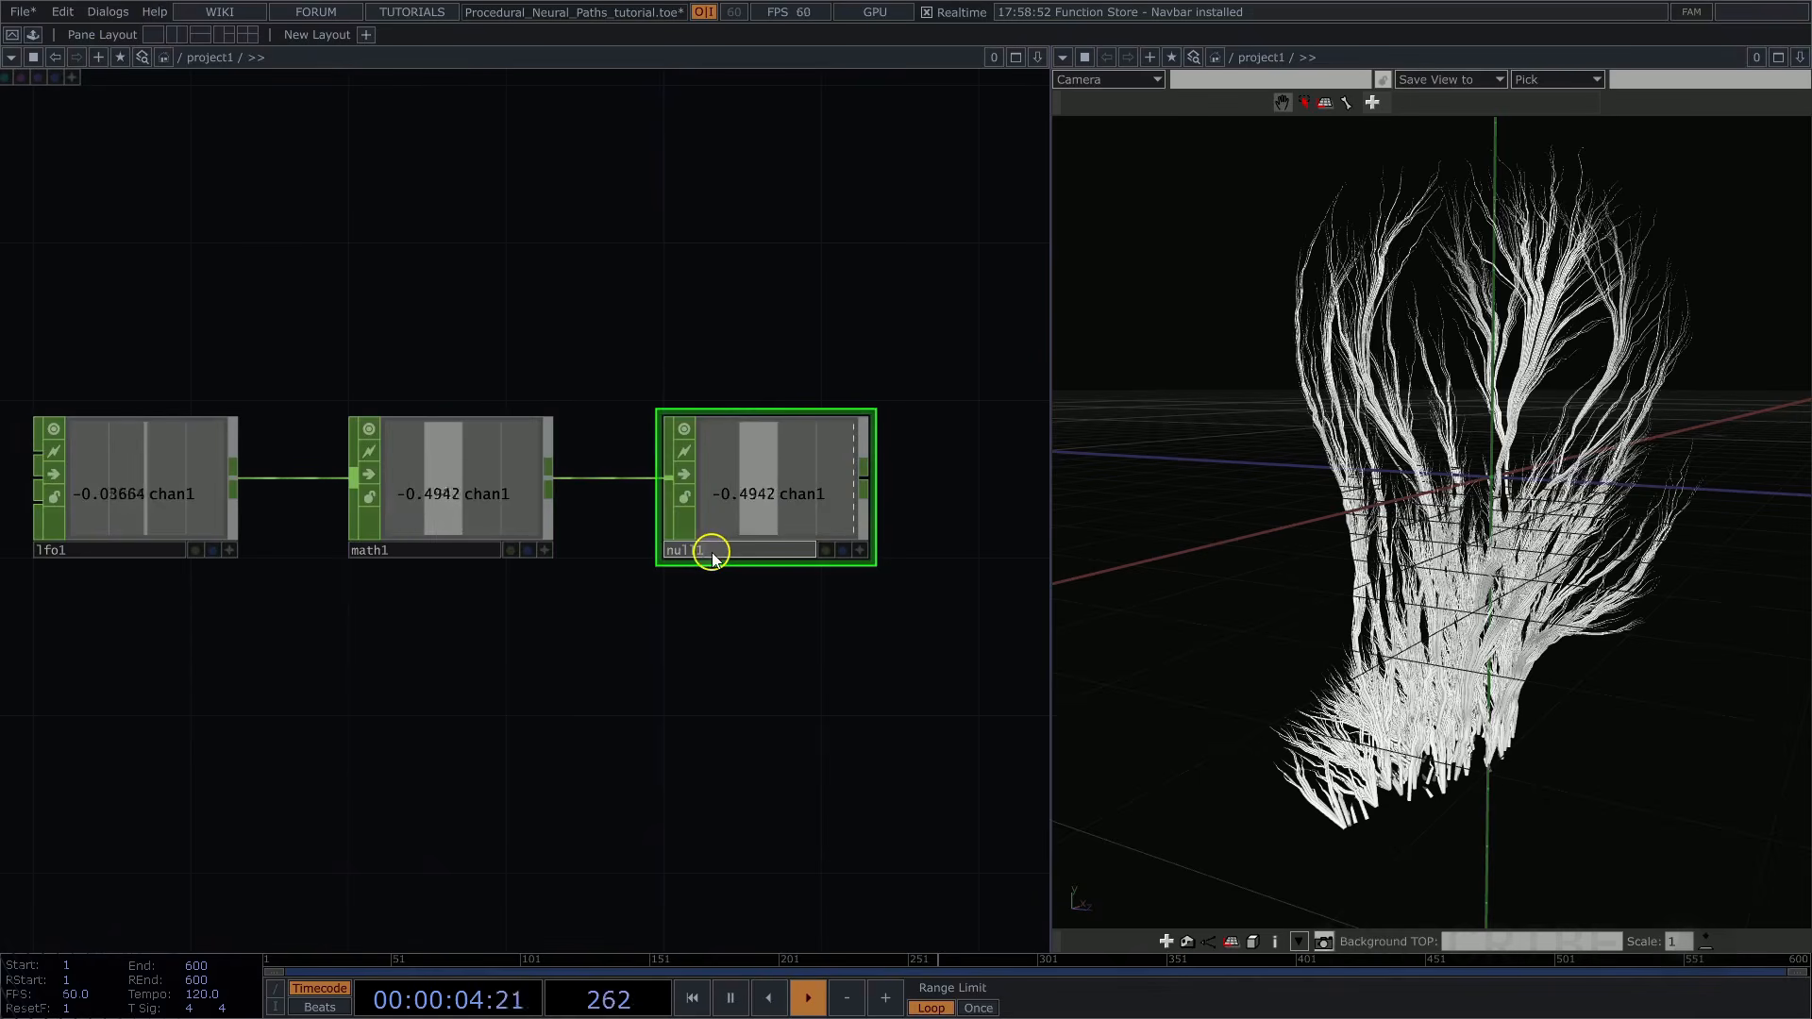
pyautogui.click(741, 540)
pyautogui.write('tx')
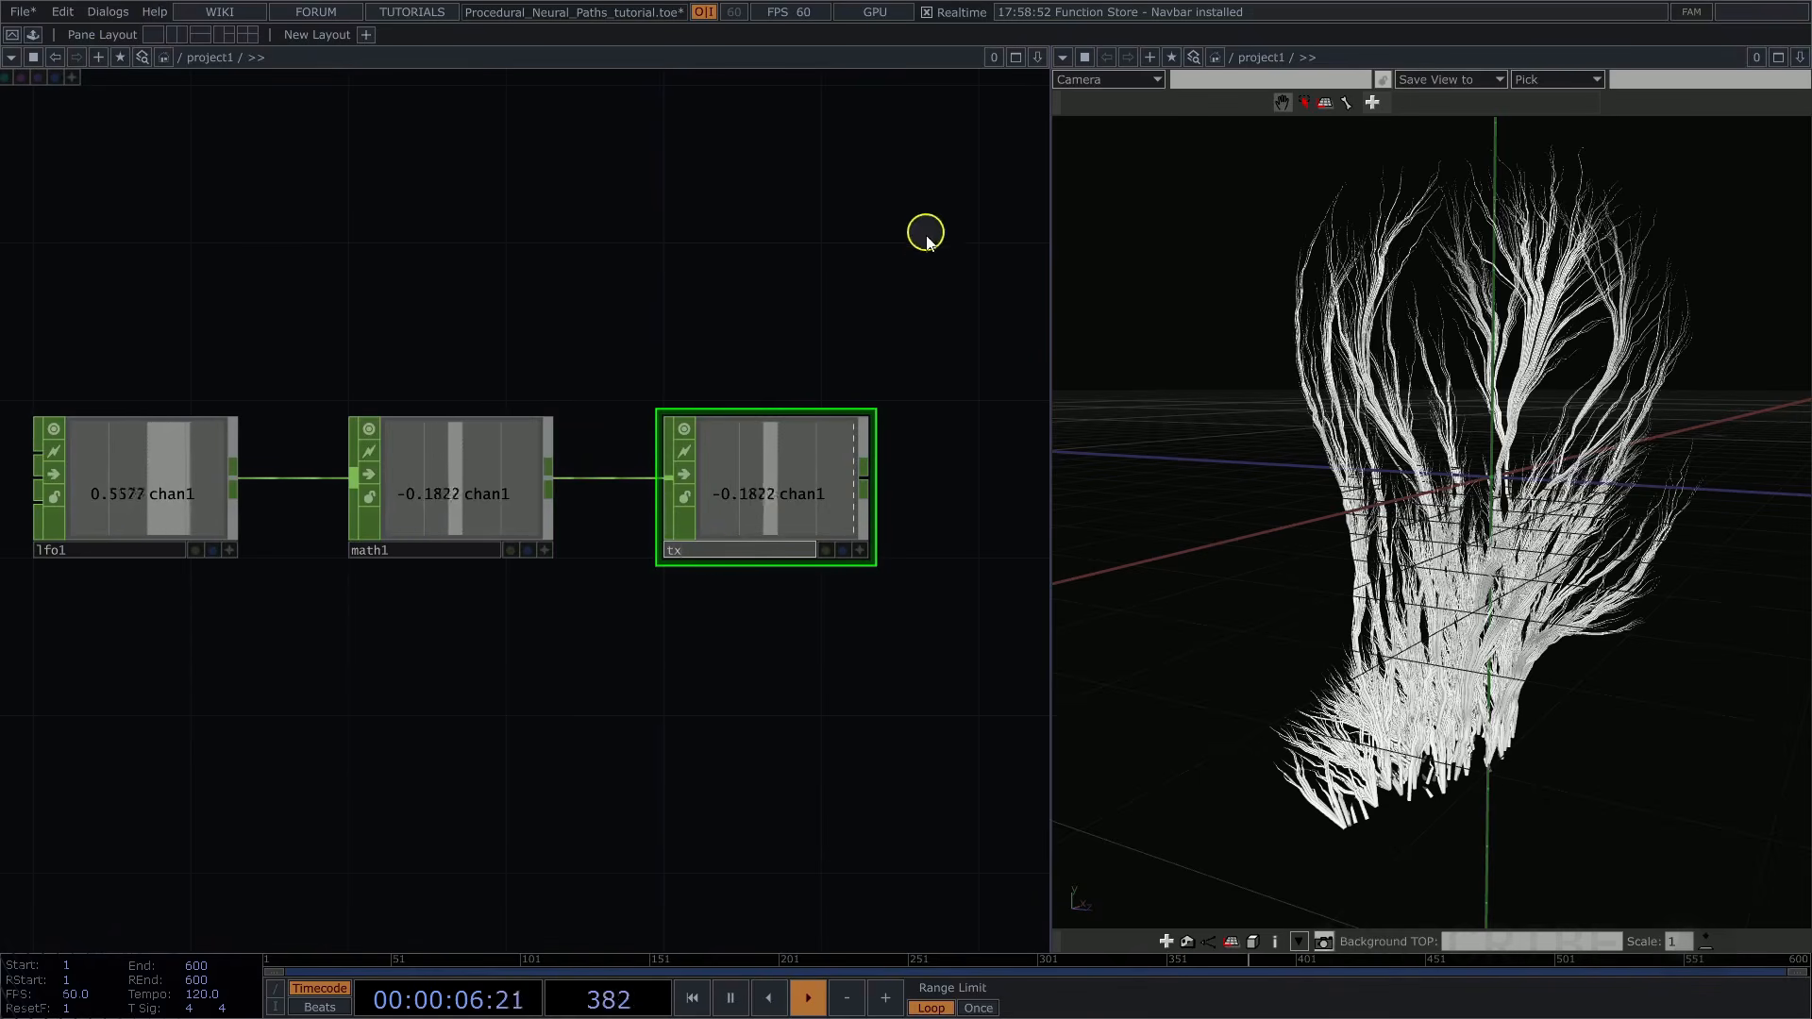
# Add a Keyboard In CHOP below lfo1
pyautogui.moveTo(692, 307); pyautogui.dragTo(744, 260)
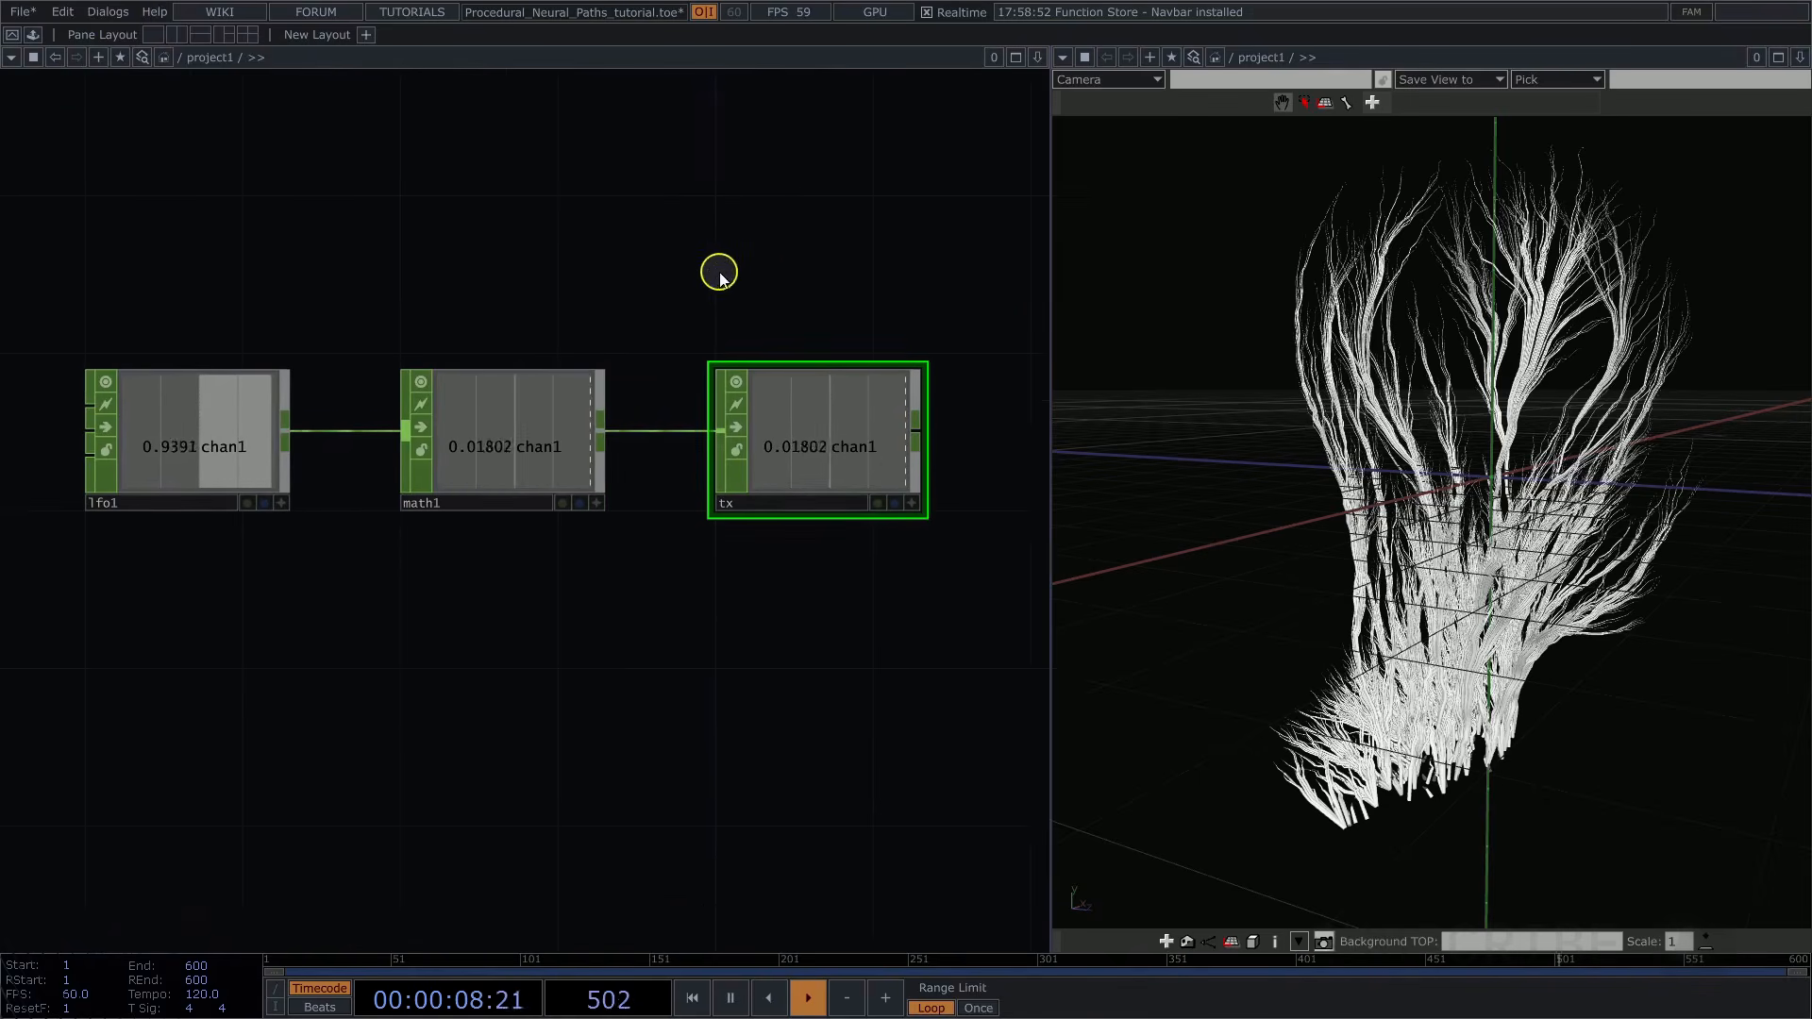
pyautogui.moveTo(253, 722); pyautogui.dragTo(263, 711)
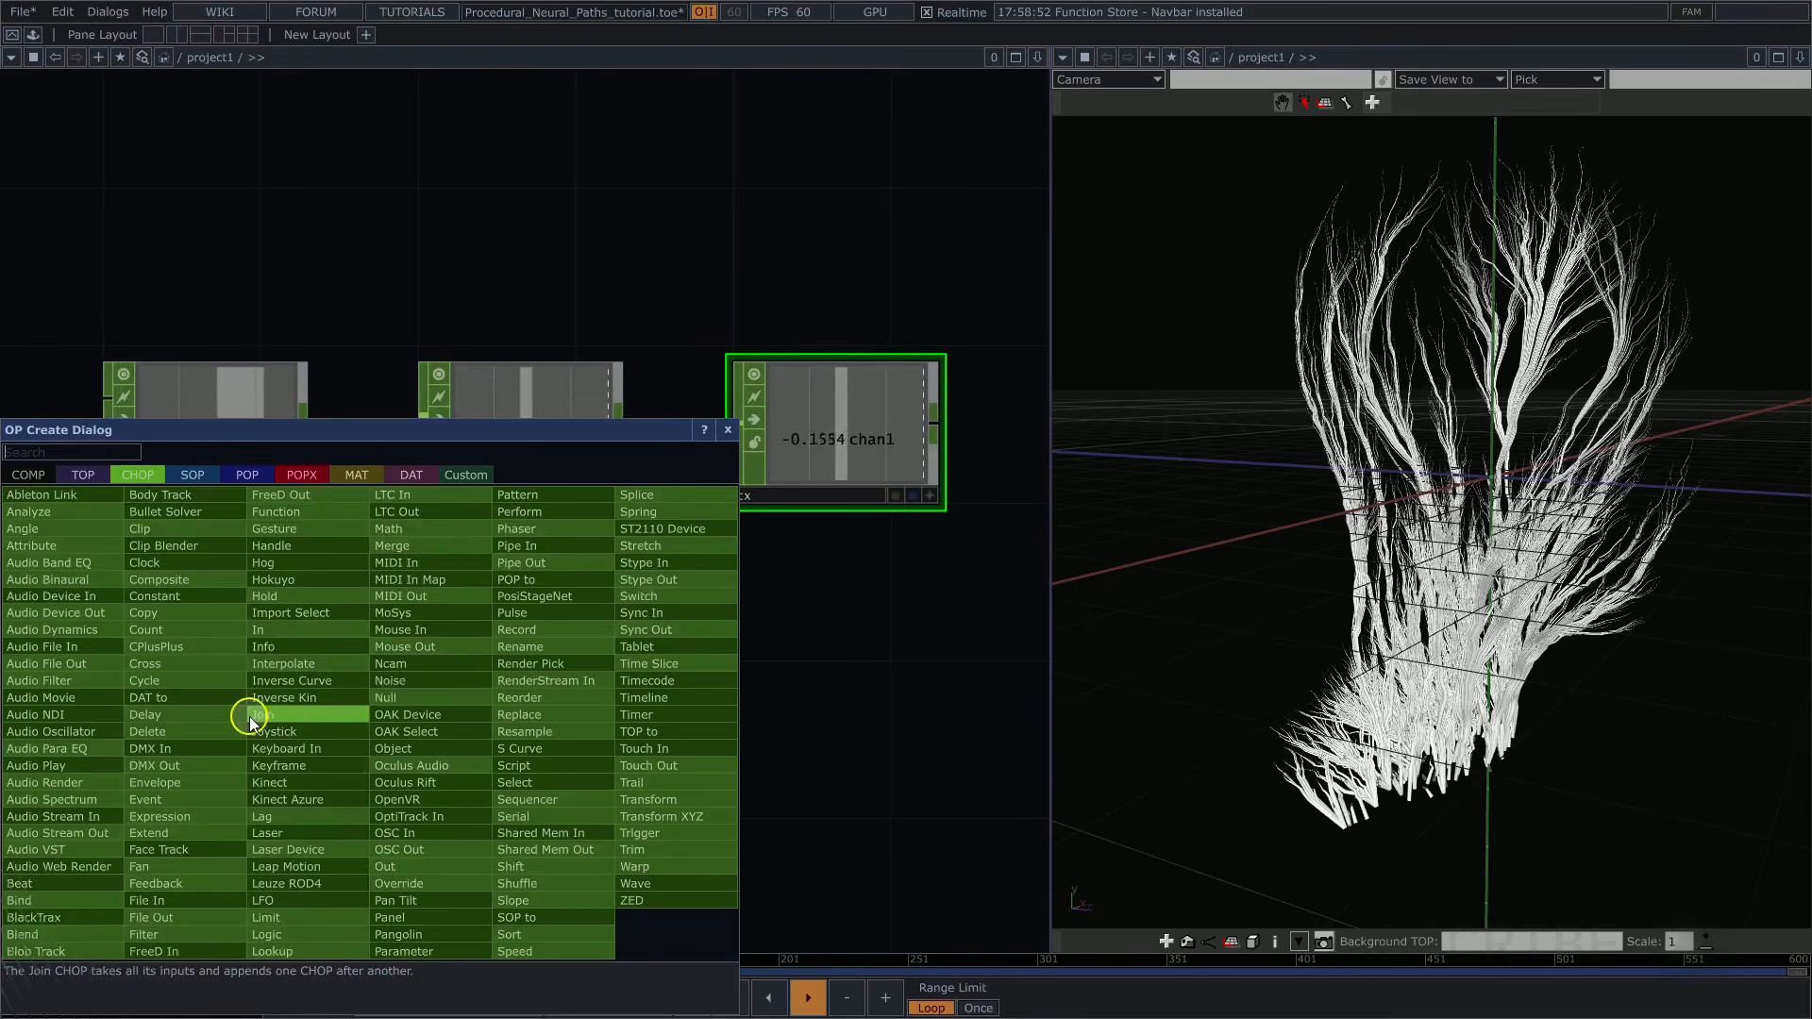
pyautogui.press('Tab')
pyautogui.write('ke')
pyautogui.press('Return')
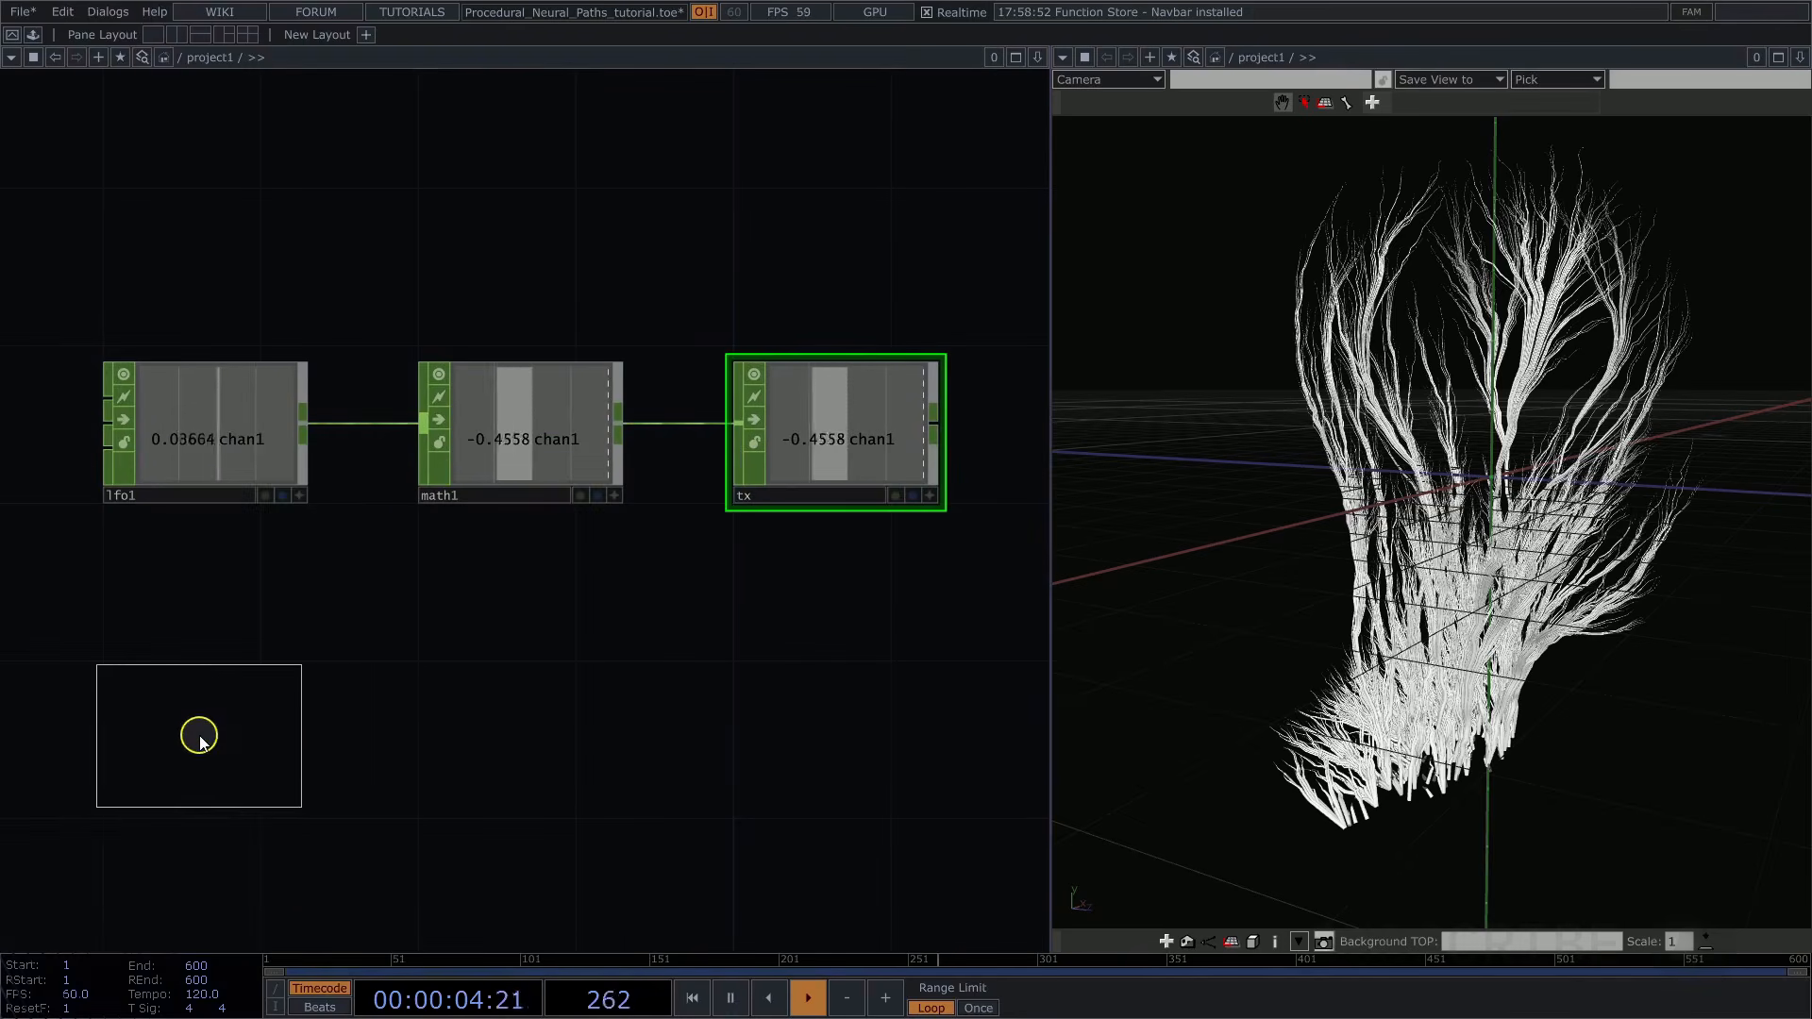
pyautogui.click(194, 741)
# Link the k1 channel of keyboardin1 to the Reset Pulse of lfo1 as a CHOP Reference and test the reset trigger
pyautogui.click(303, 810)
pyautogui.moveTo(251, 679); pyautogui.dragTo(686, 390)
pyautogui.moveTo(872, 317); pyautogui.dragTo(869, 317)
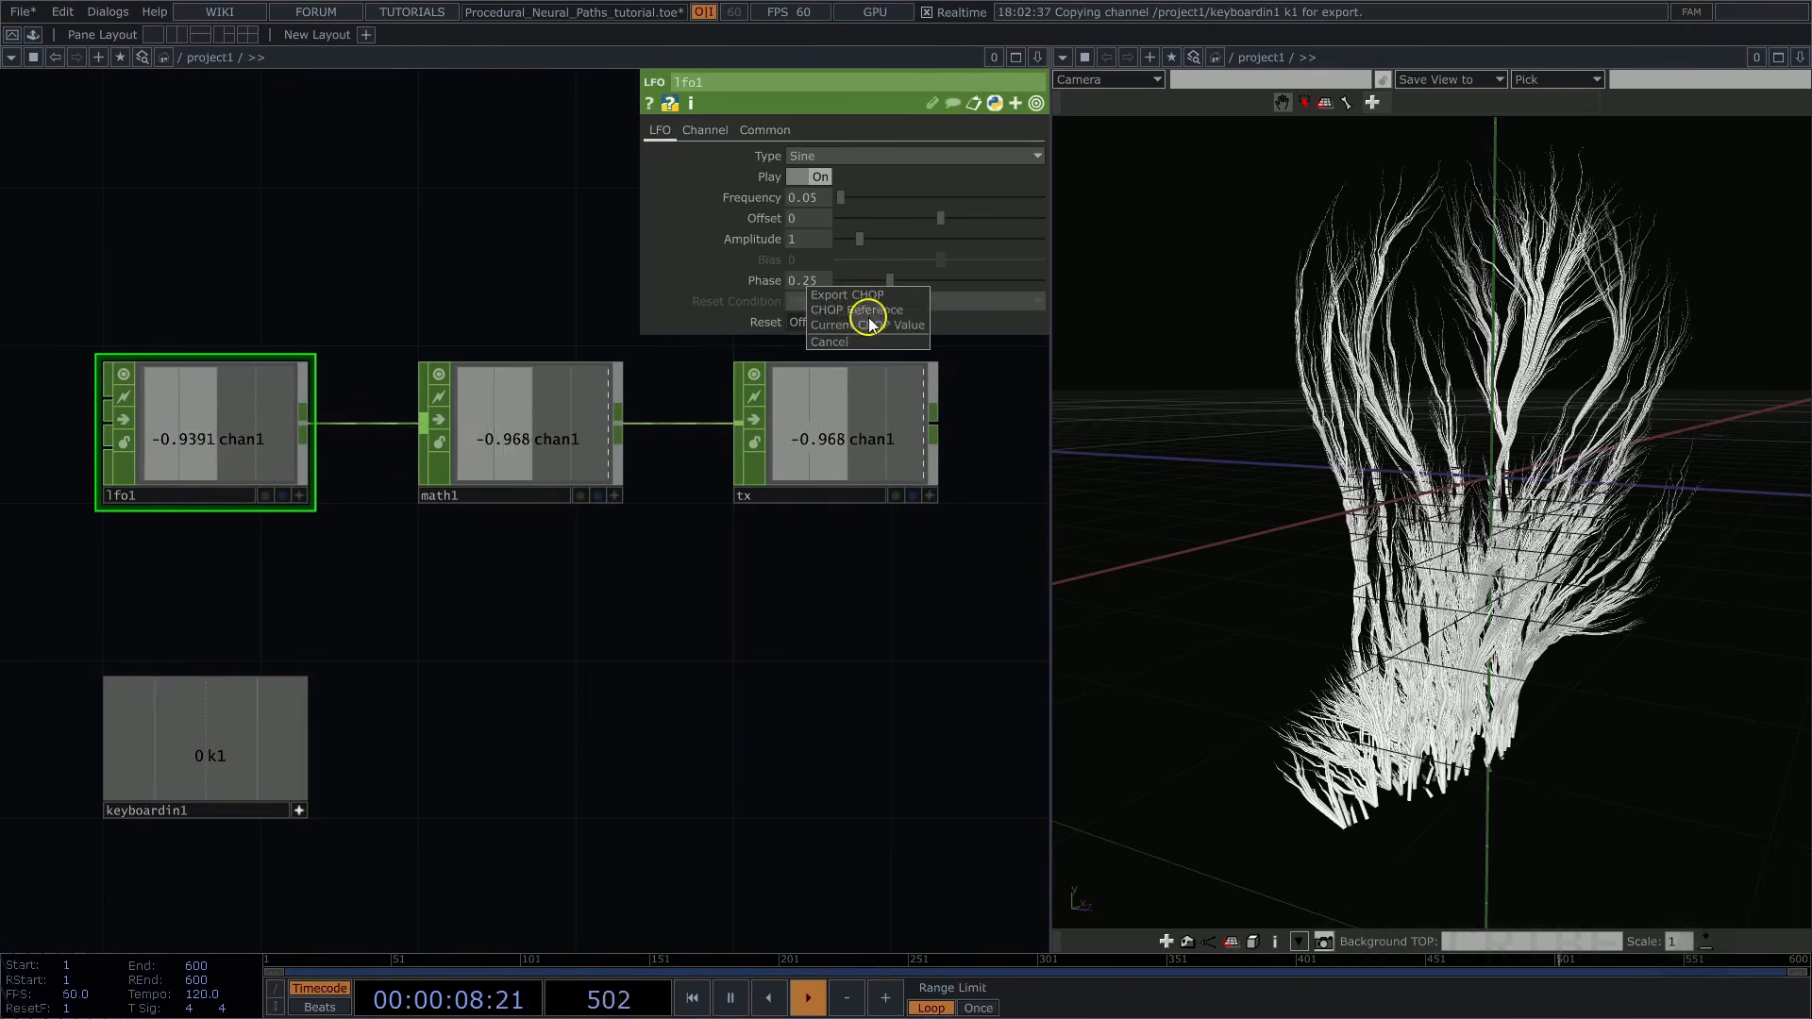
pyautogui.click(865, 319)
pyautogui.press('1')
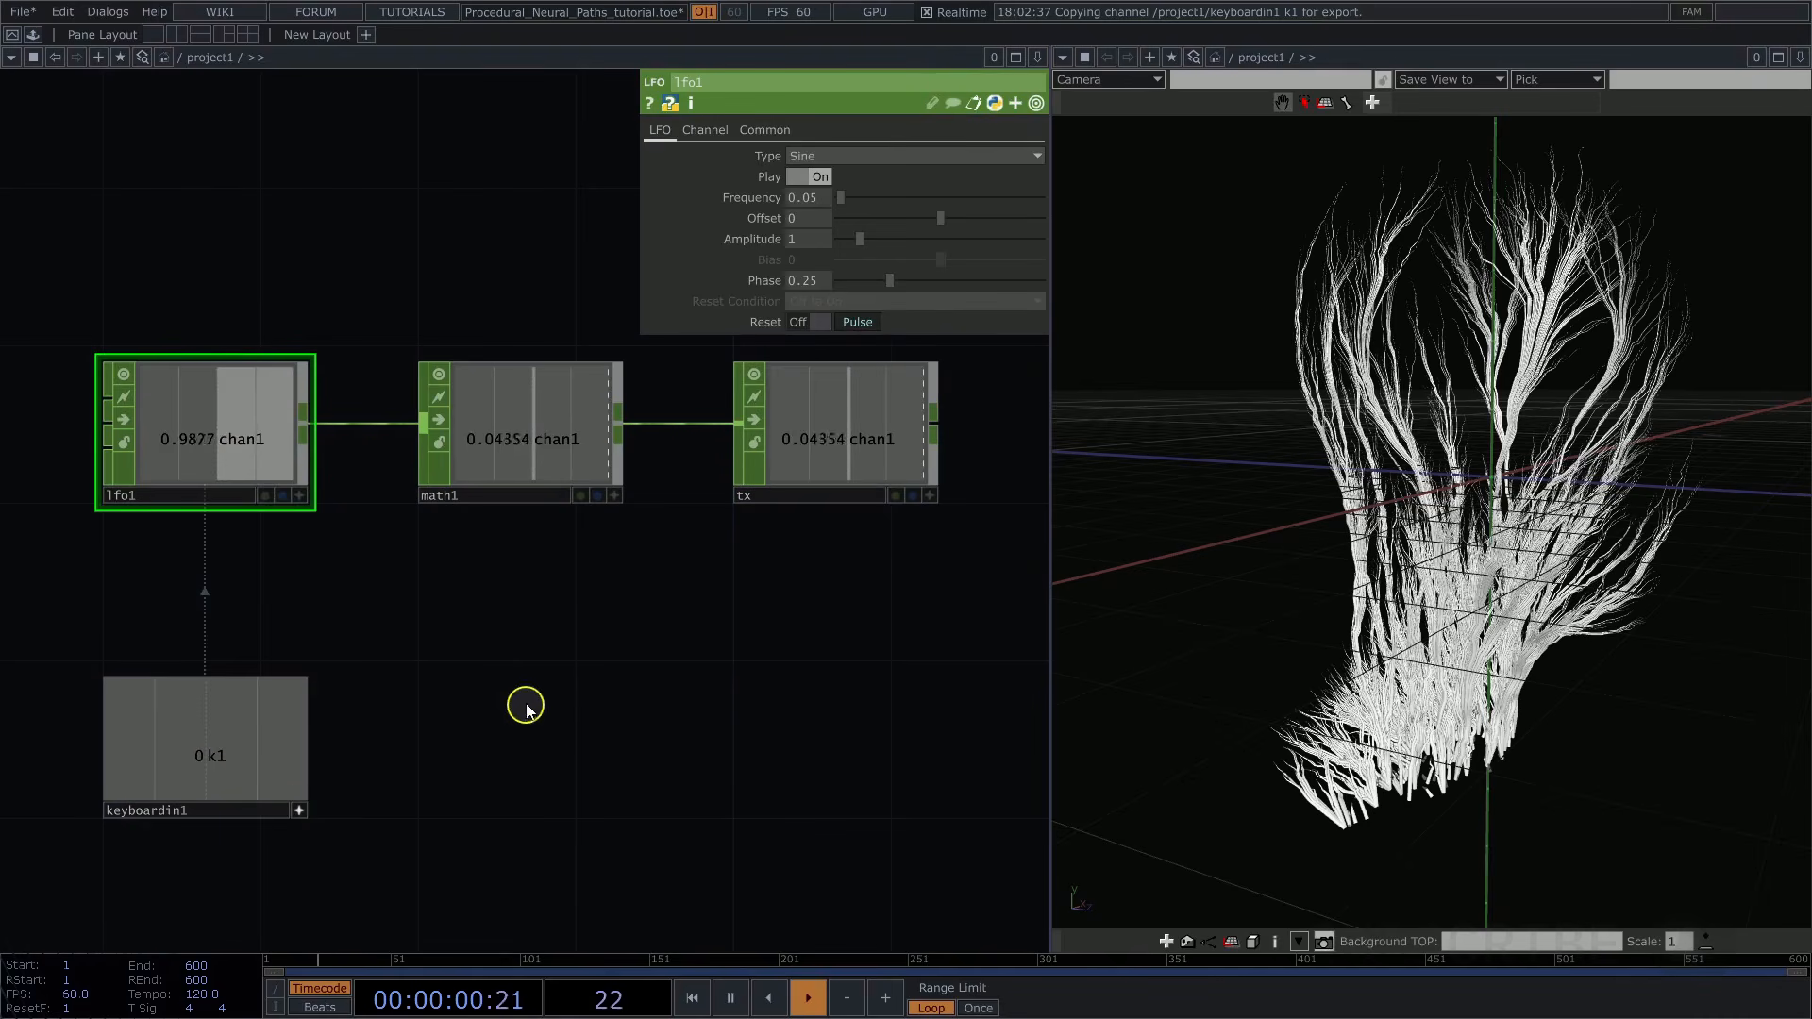
pyautogui.click(300, 809)
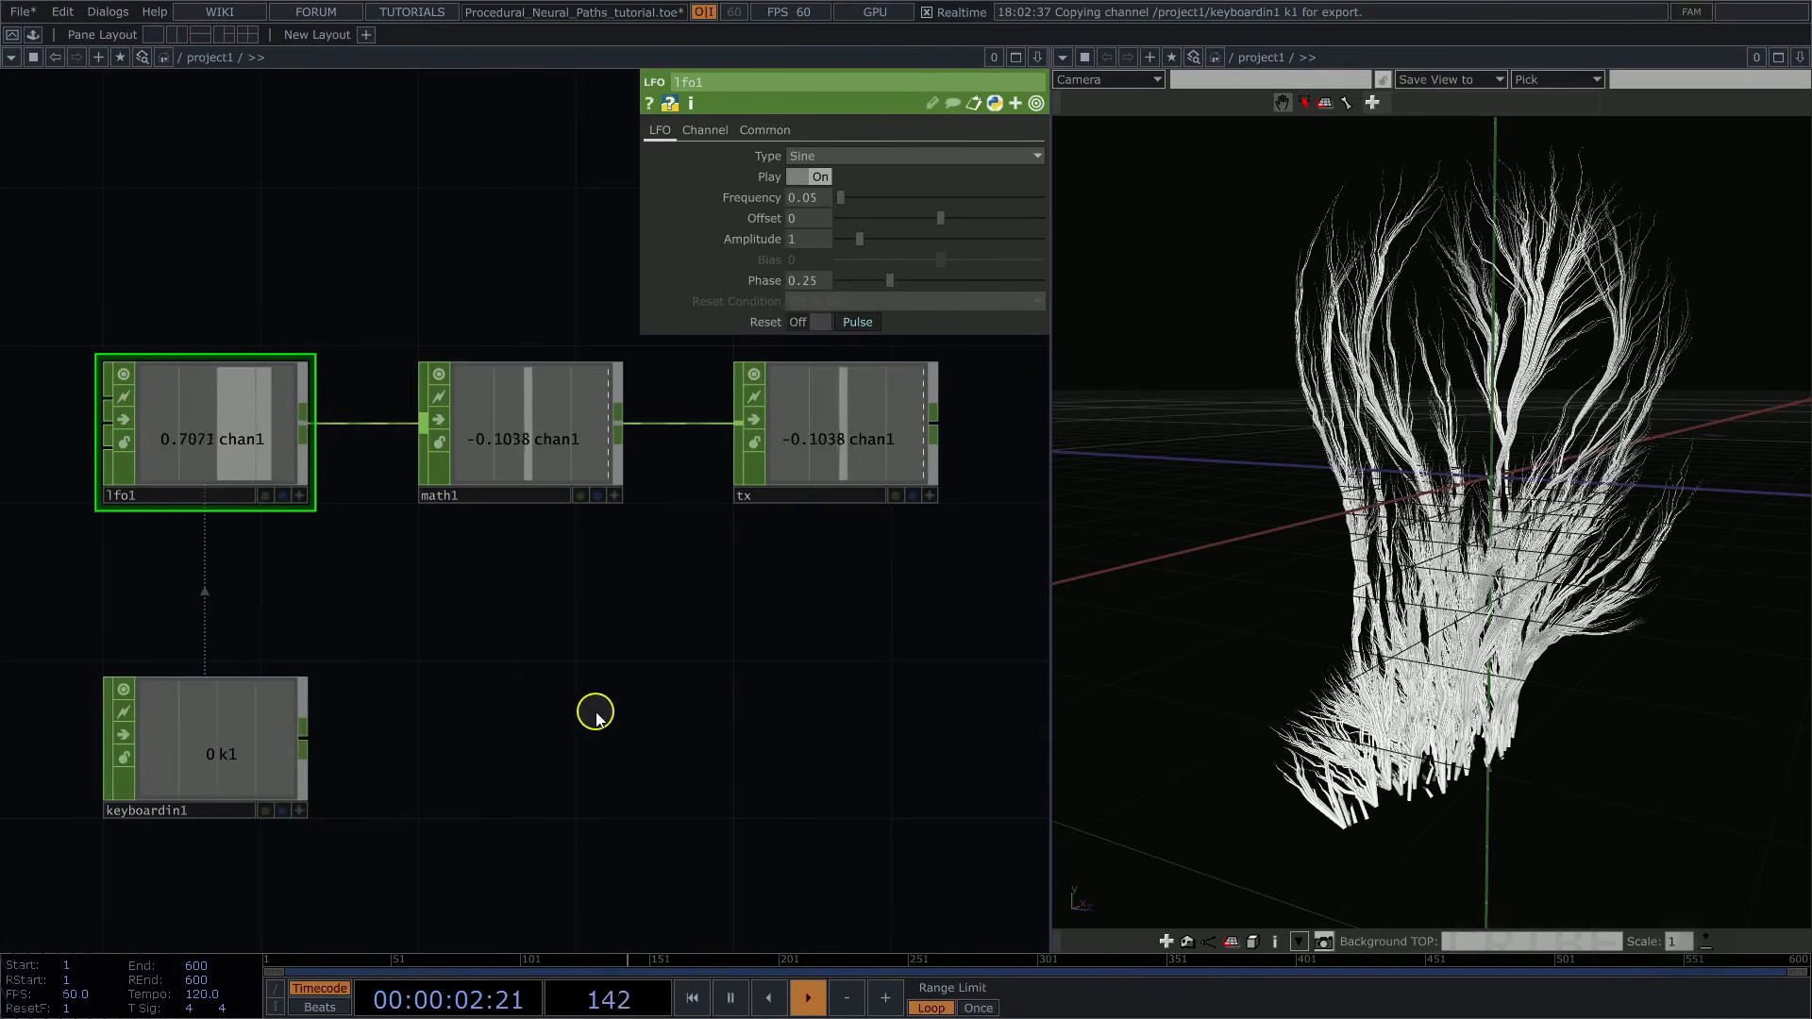
pyautogui.press('p')
# Add a Ramp TOP below keyboardin1
pyautogui.scroll(-5, 529, 324)
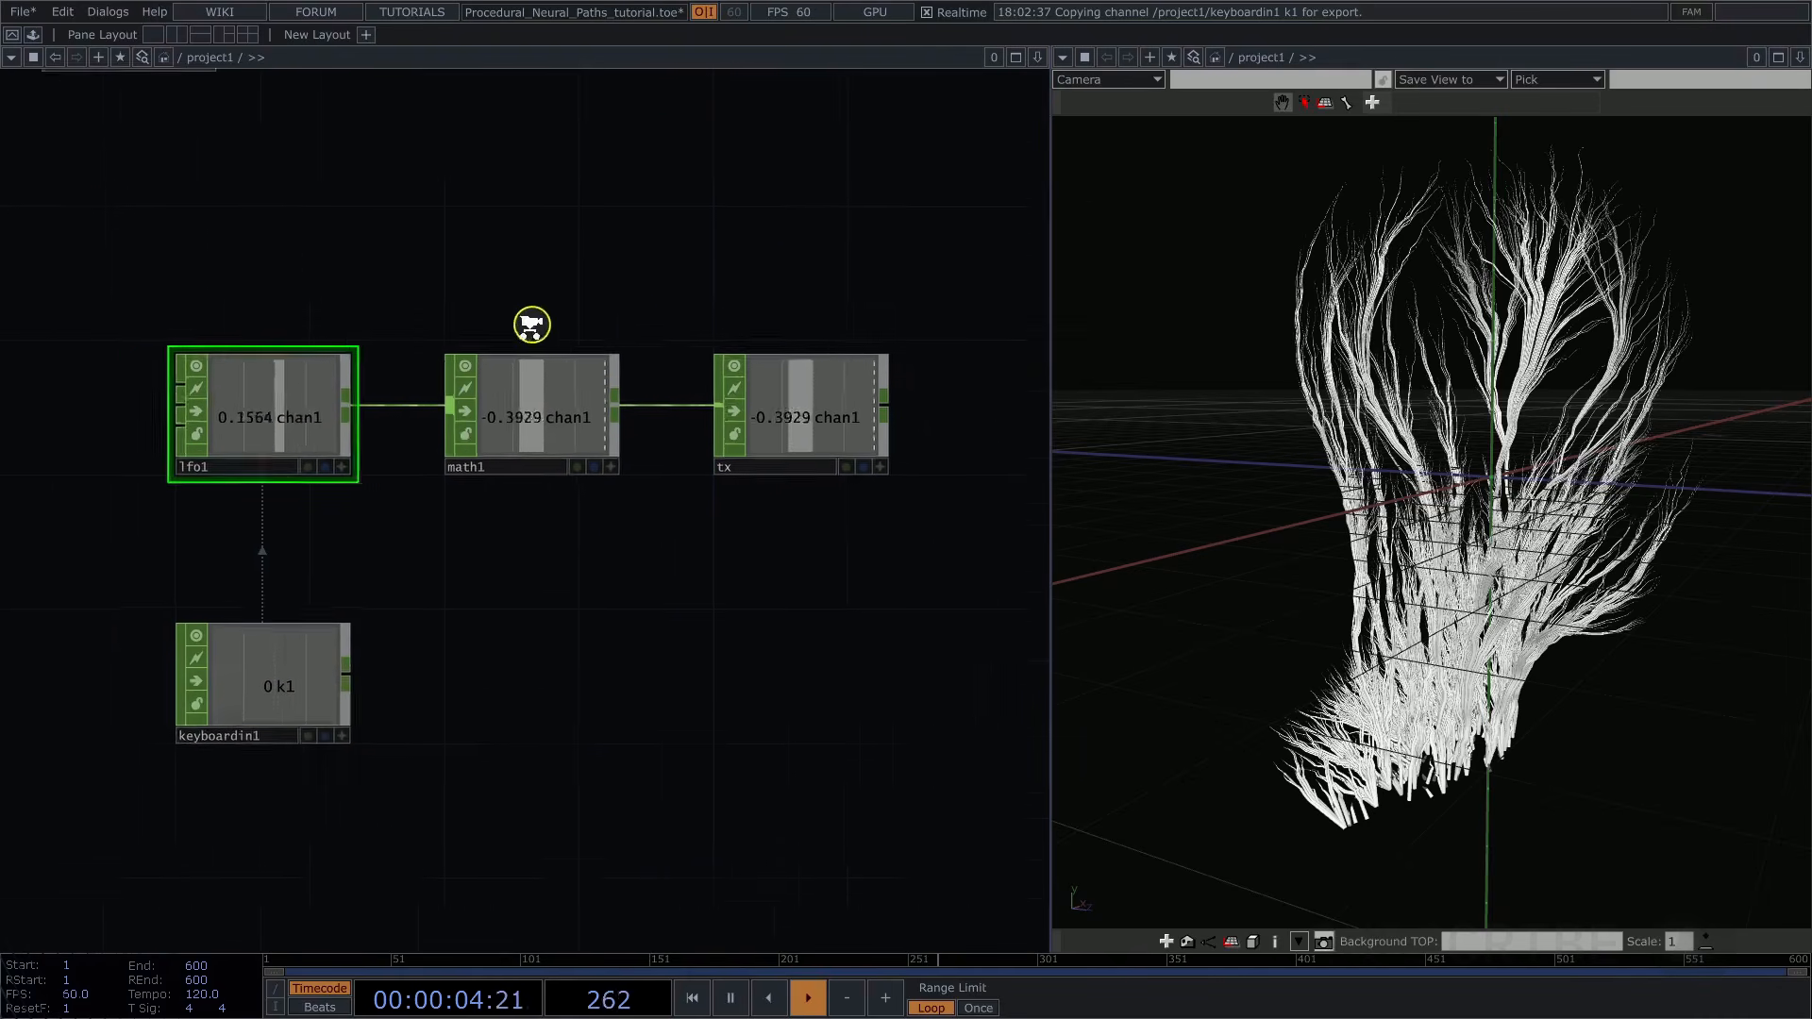
pyautogui.moveTo(698, 619); pyautogui.dragTo(592, 642)
pyautogui.scroll(4, 342, 658)
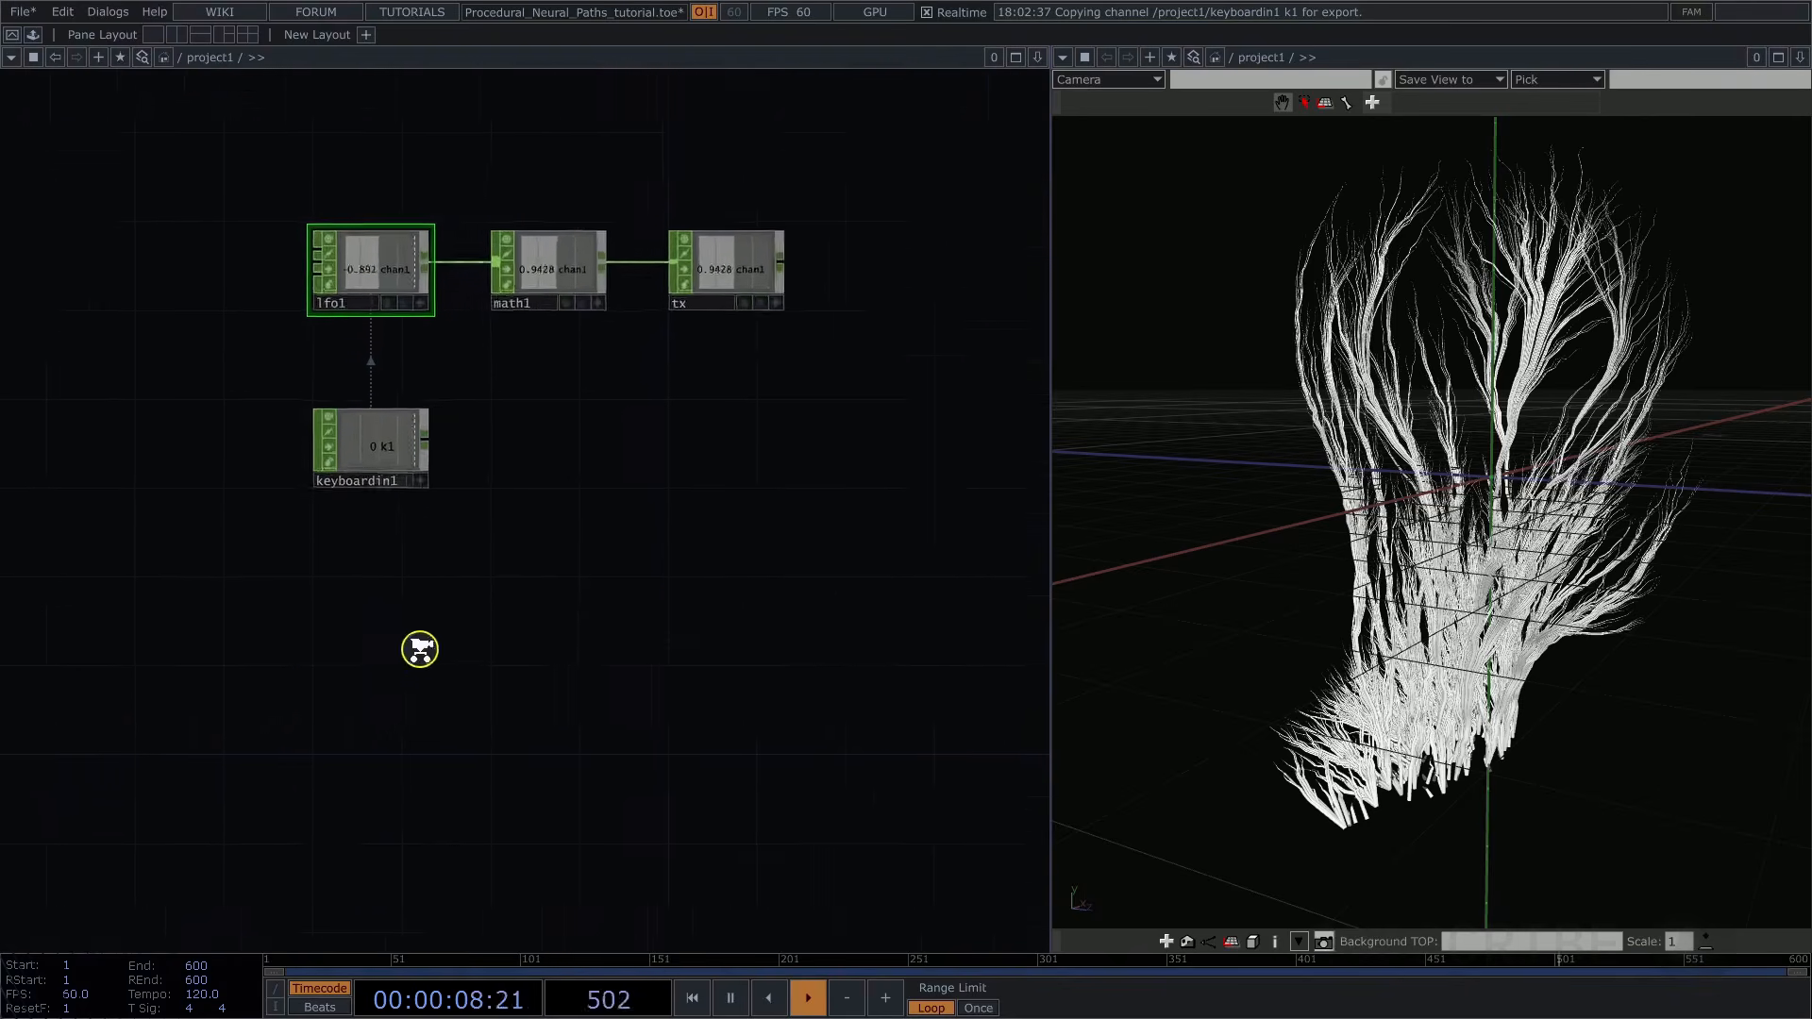
pyautogui.press('Tab')
pyautogui.write('ra')
pyautogui.click(88, 412)
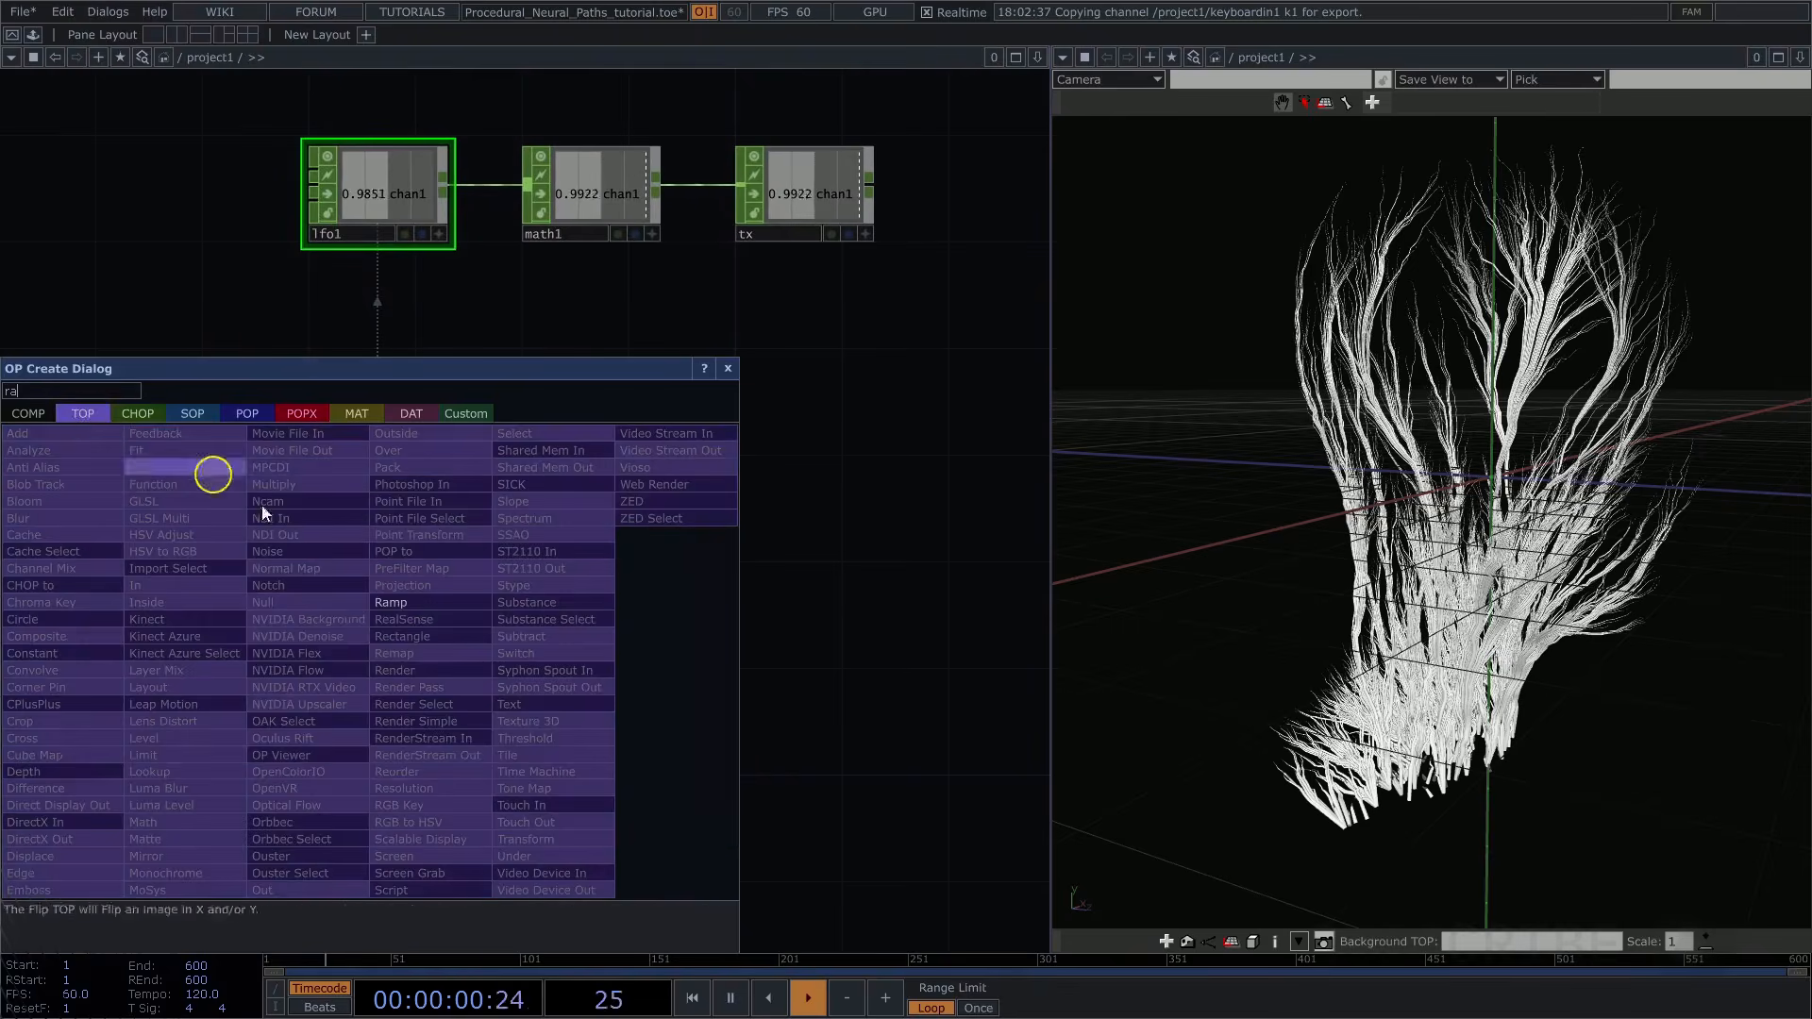
pyautogui.click(416, 601)
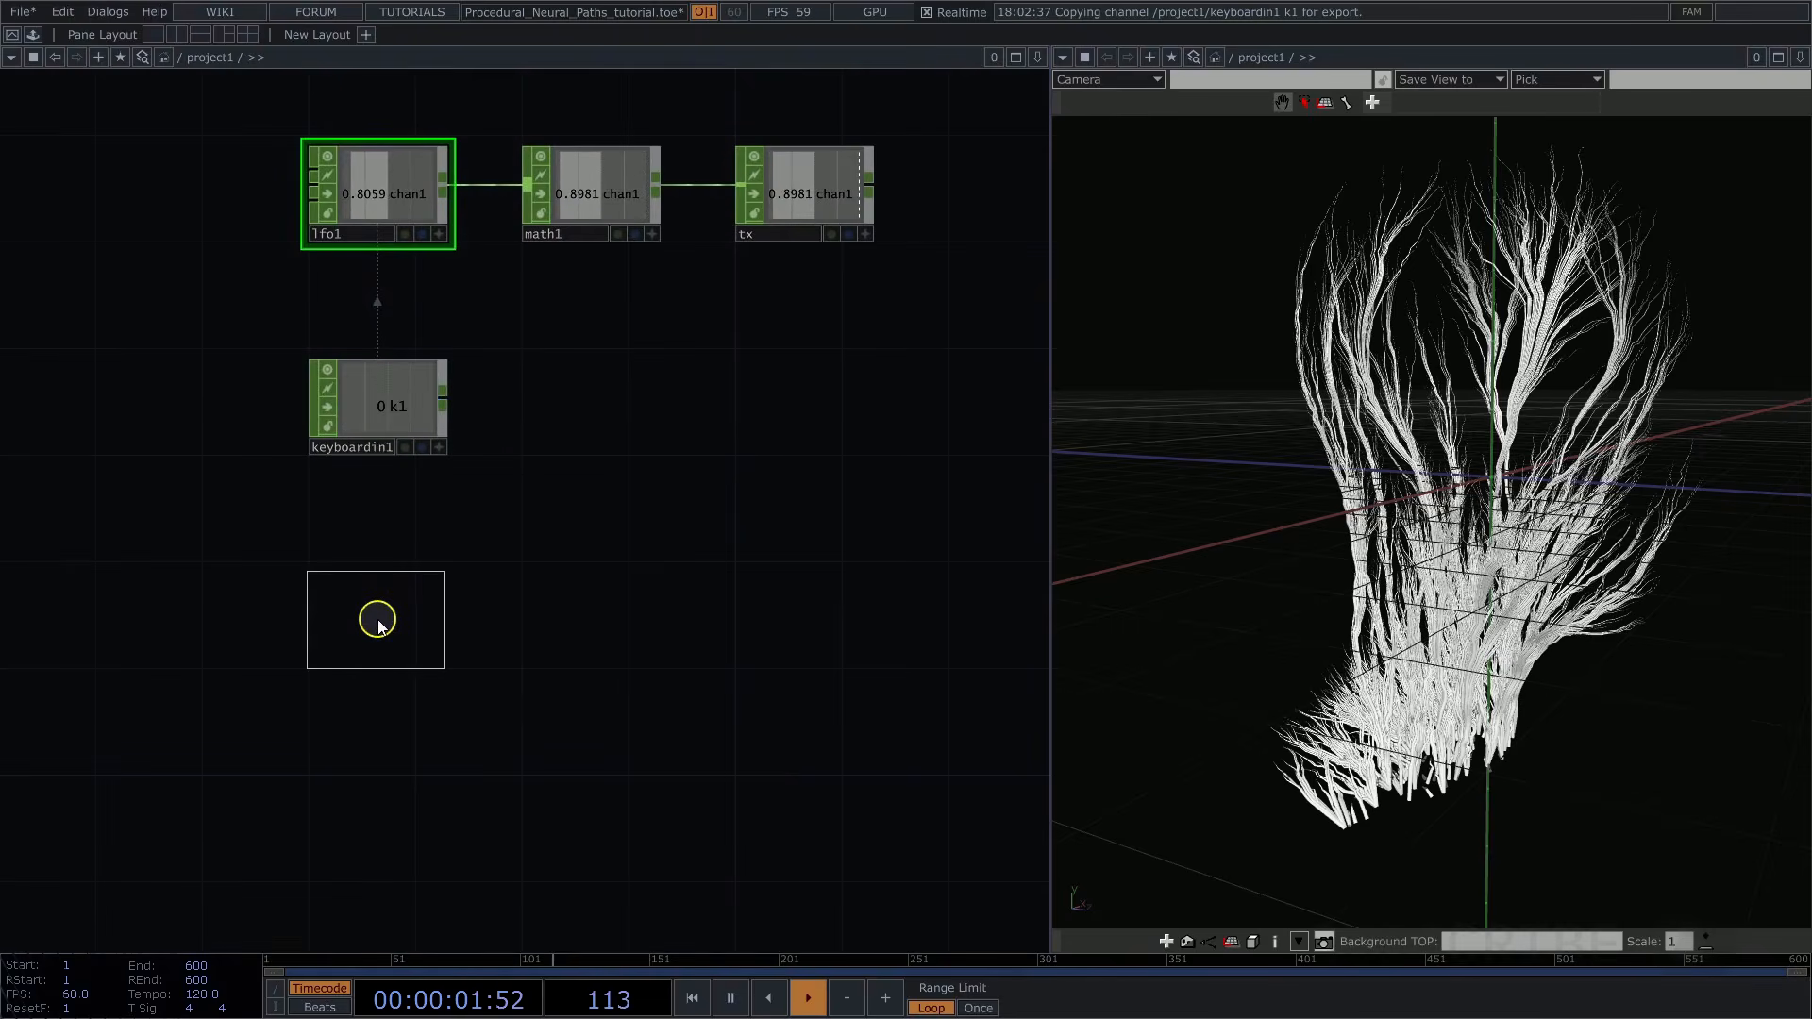
pyautogui.click(377, 624)
# Set ramp1's resolution to 1024 x 1024 and its pixel format to 32-bit float (RGBA)
pyautogui.press('p')
pyautogui.click(941, 206)
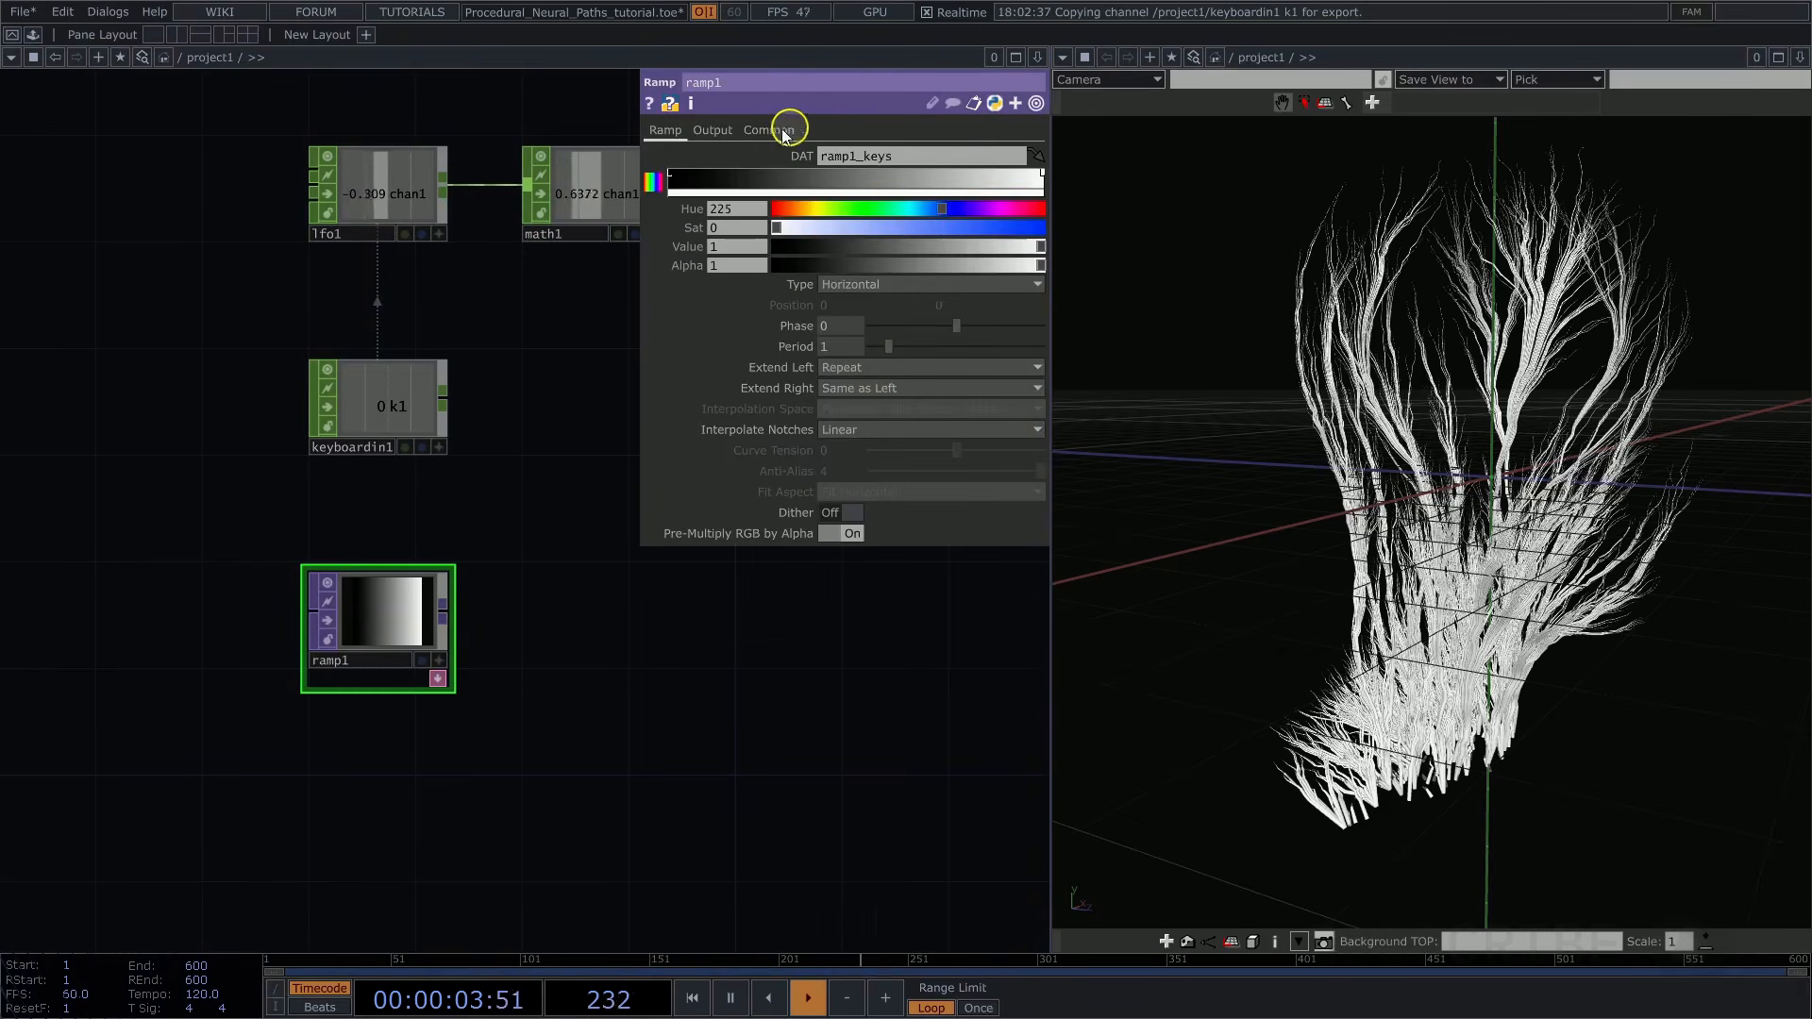
pyautogui.click(771, 131)
pyautogui.click(1034, 178)
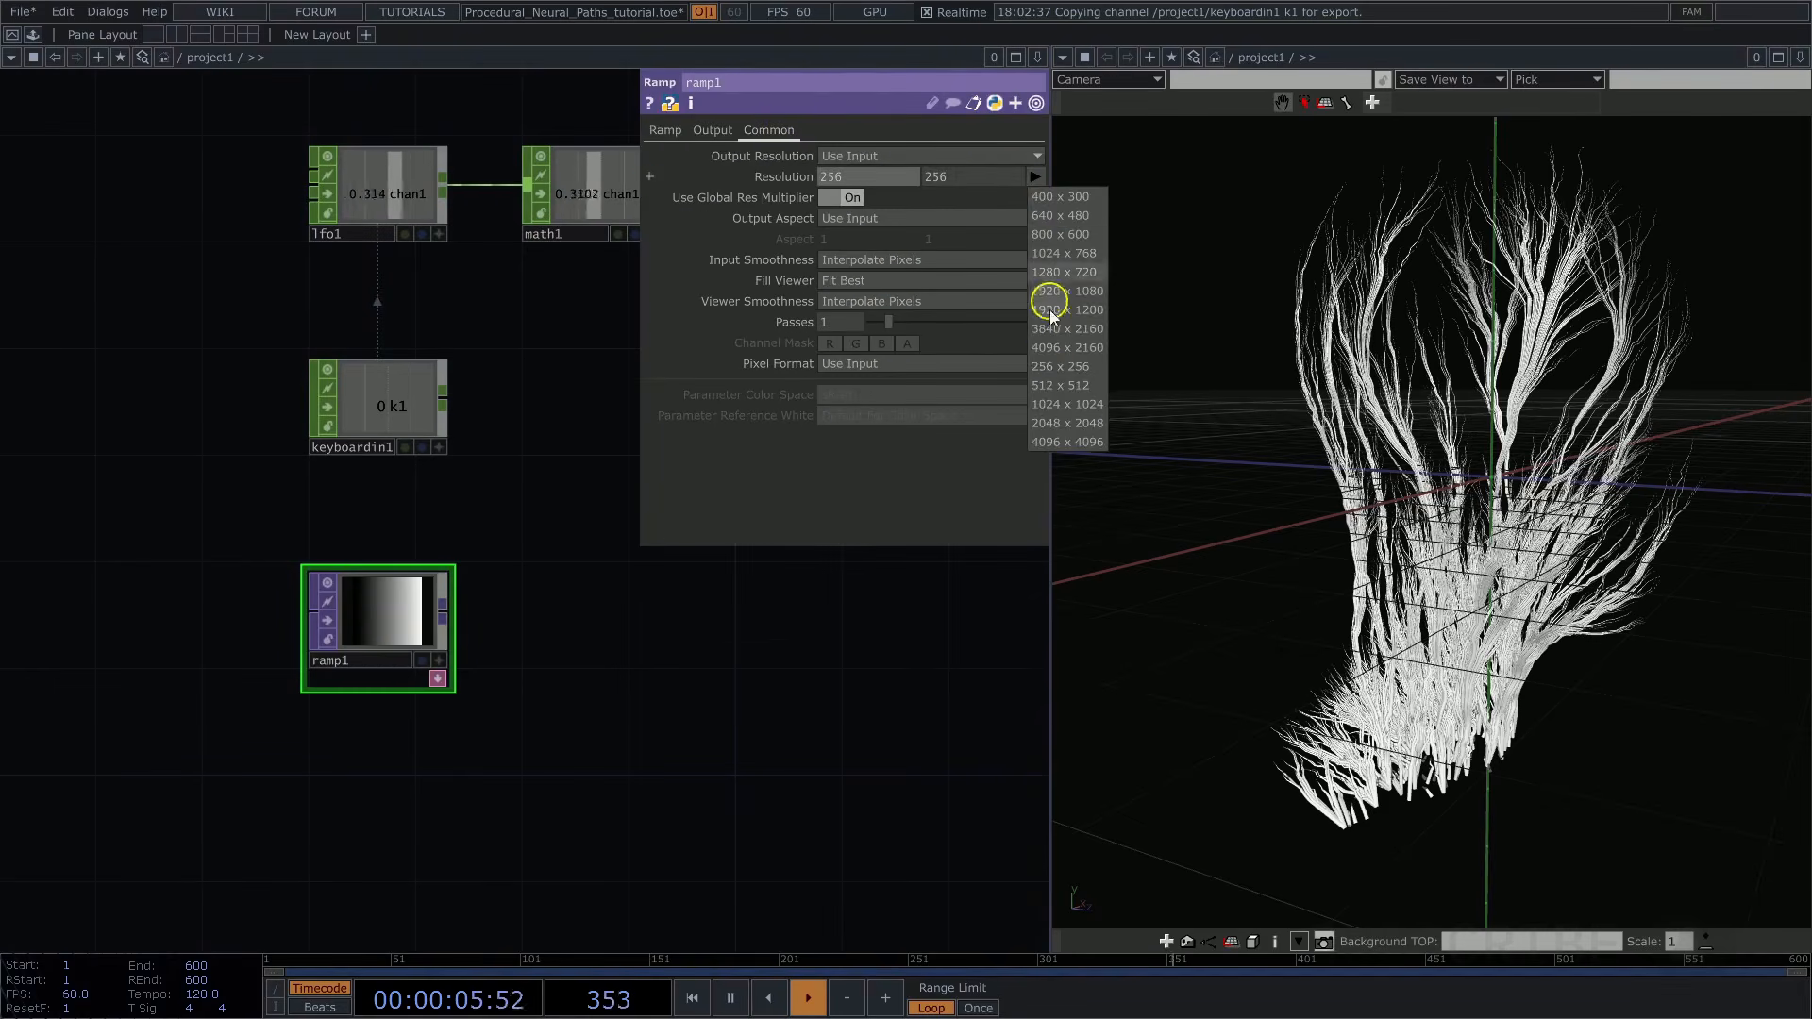
pyautogui.click(1047, 394)
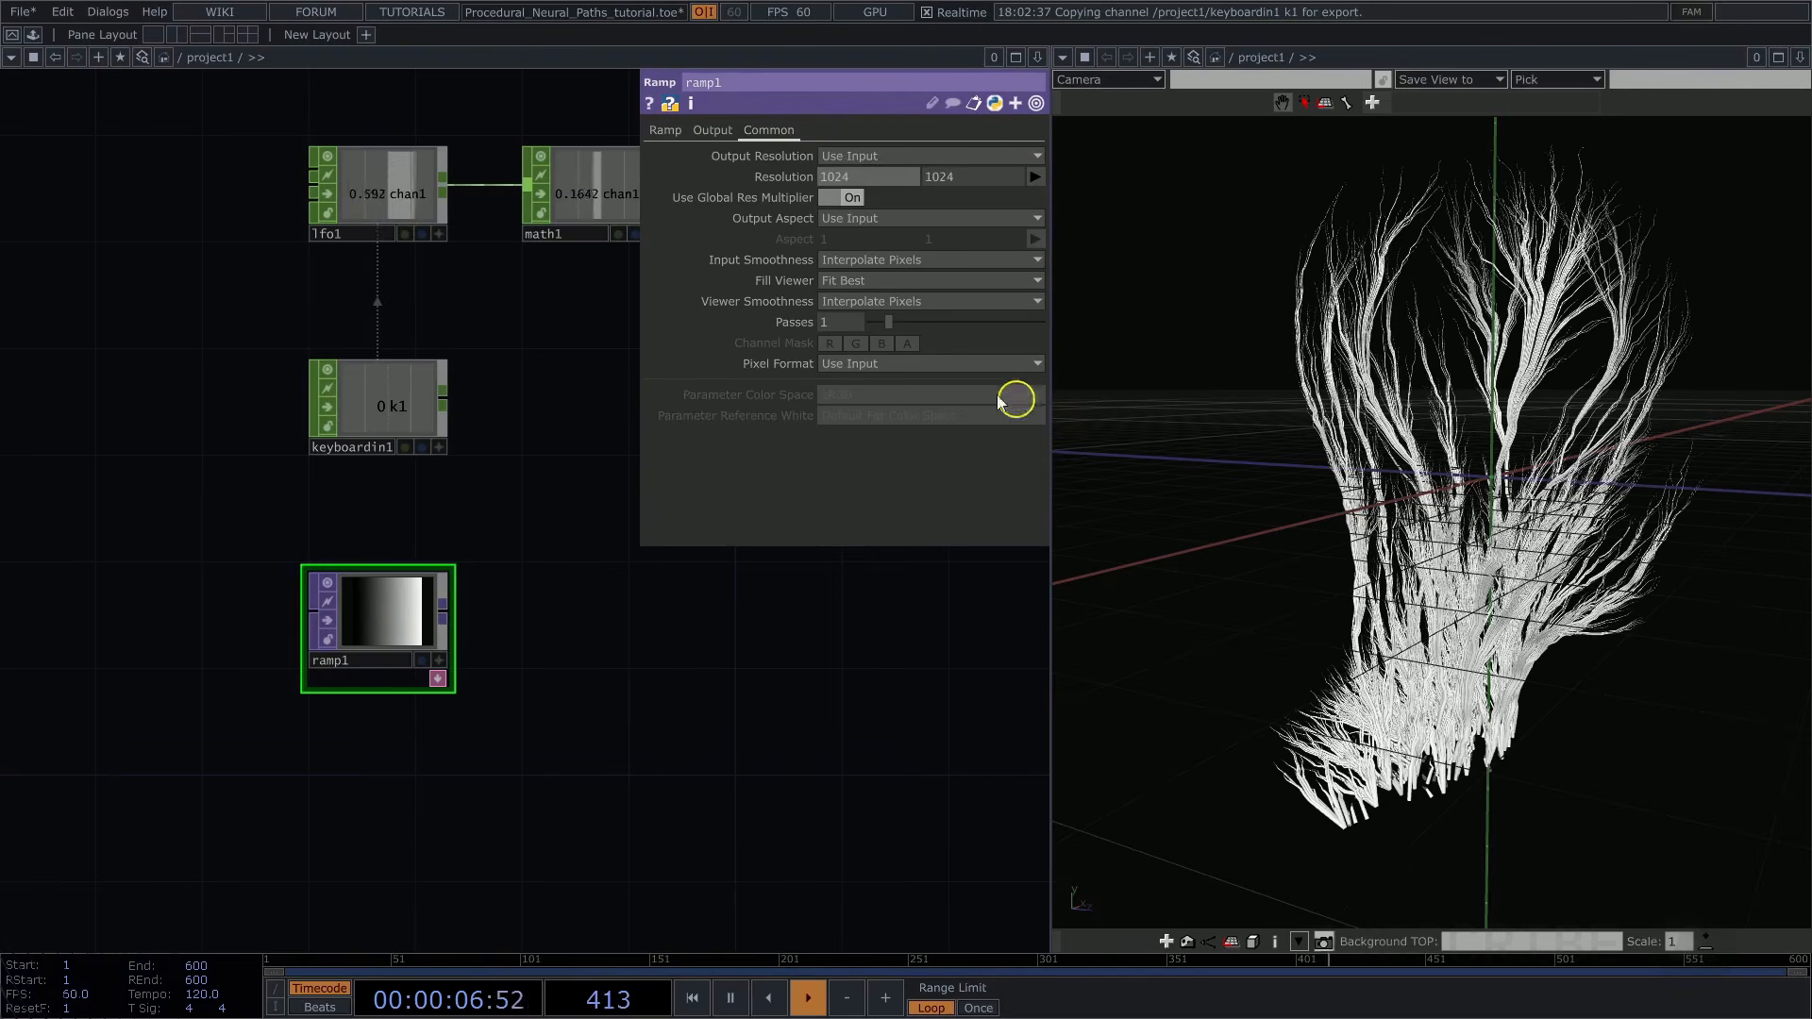
pyautogui.click(848, 366)
pyautogui.click(845, 441)
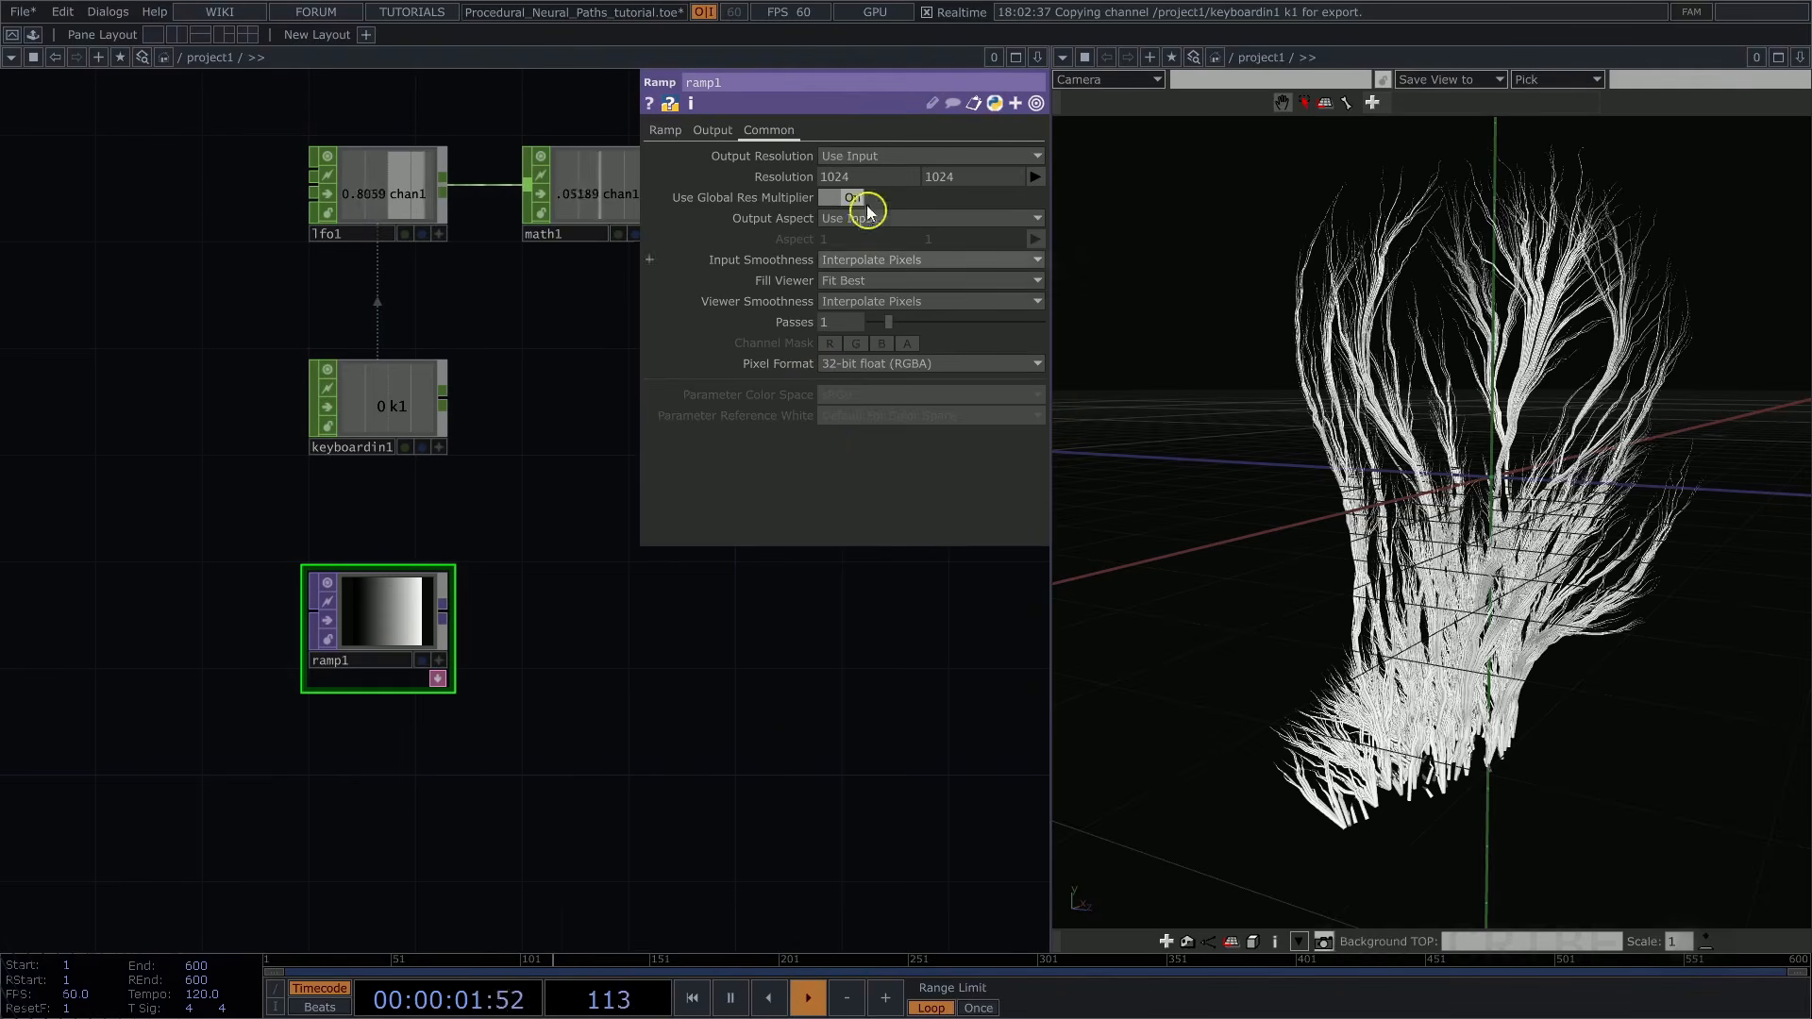
# Add a black key with Value 0 to ramp1's gradient and place it just before the white end key
pyautogui.click(666, 132)
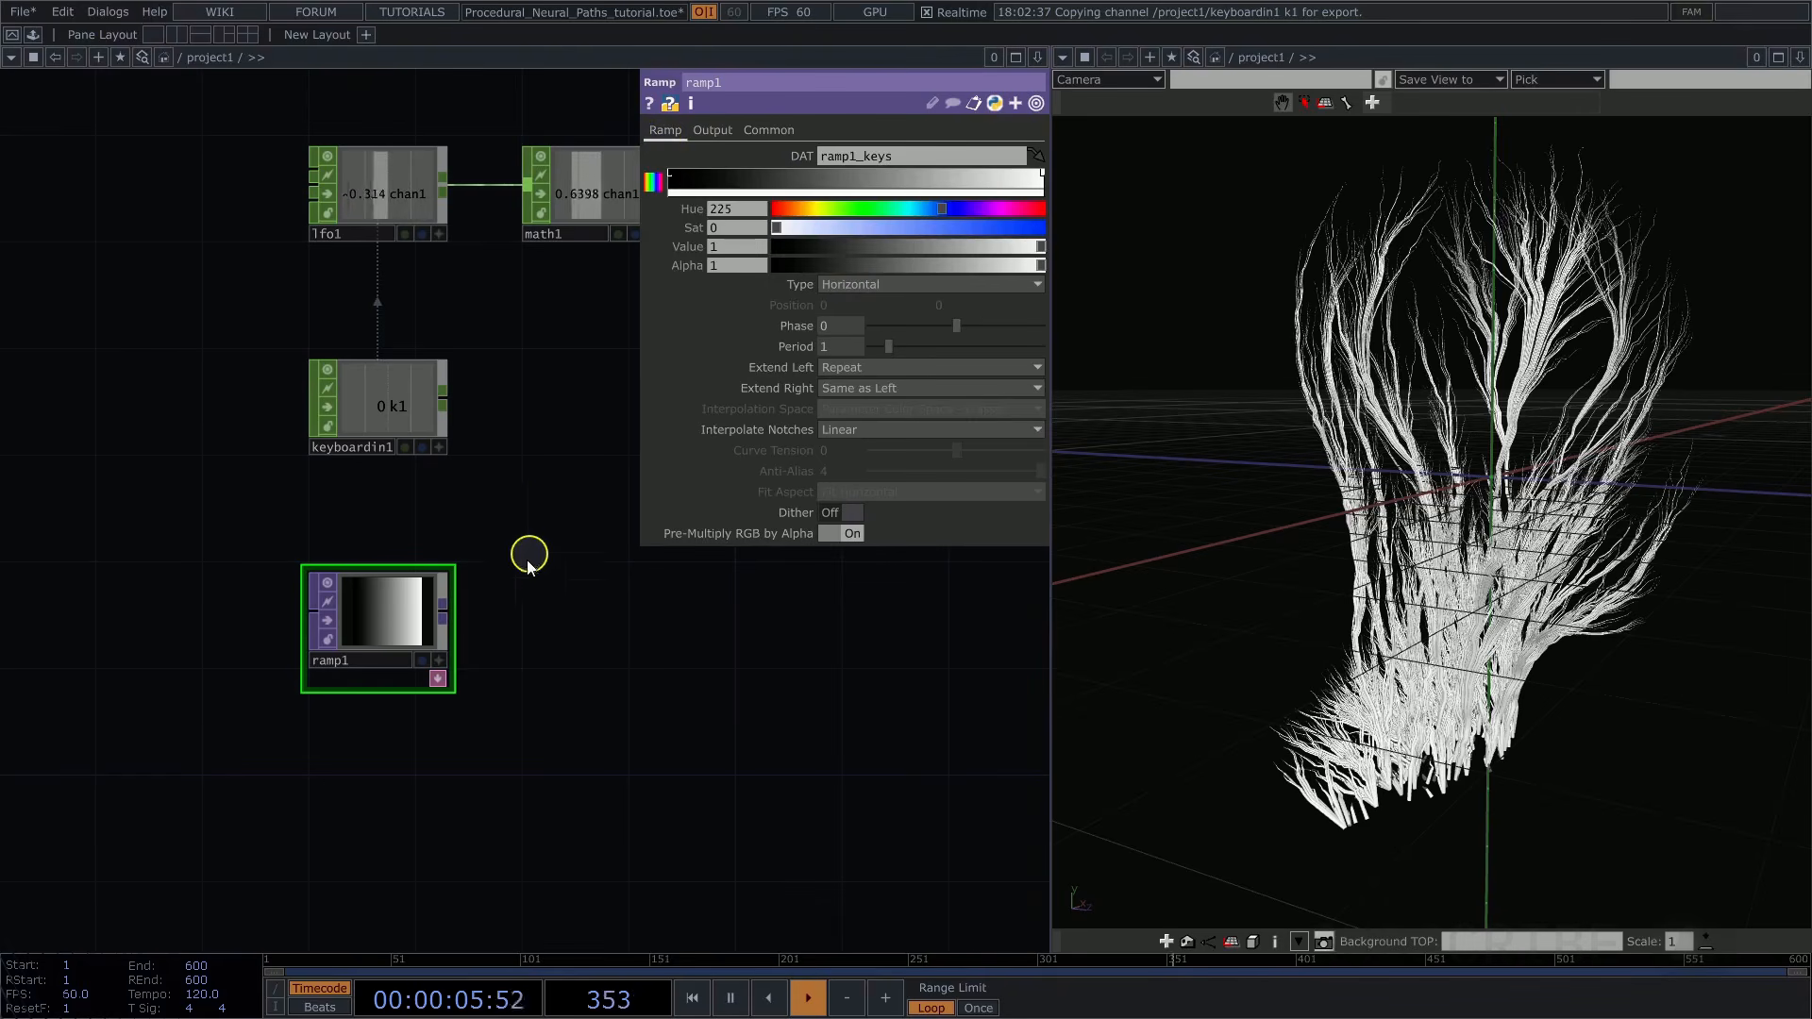
pyautogui.scroll(3, 419, 543)
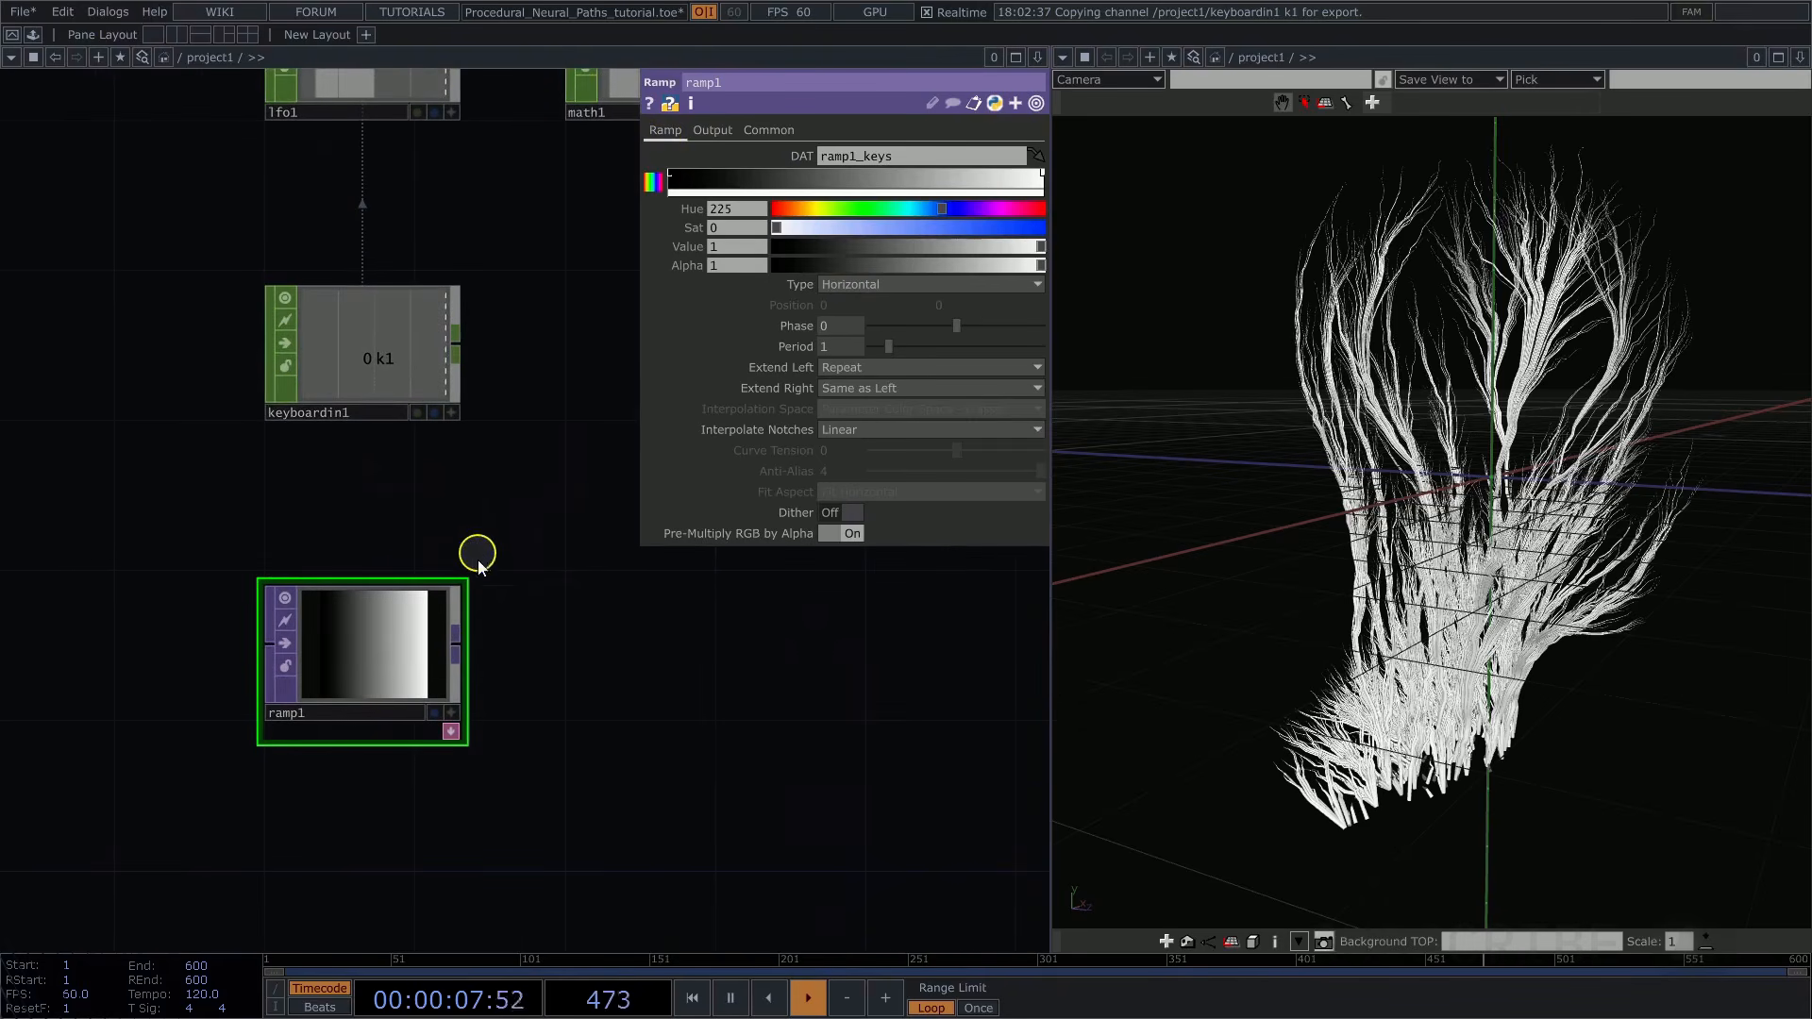
pyautogui.click(840, 175)
pyautogui.moveTo(898, 248); pyautogui.dragTo(741, 259)
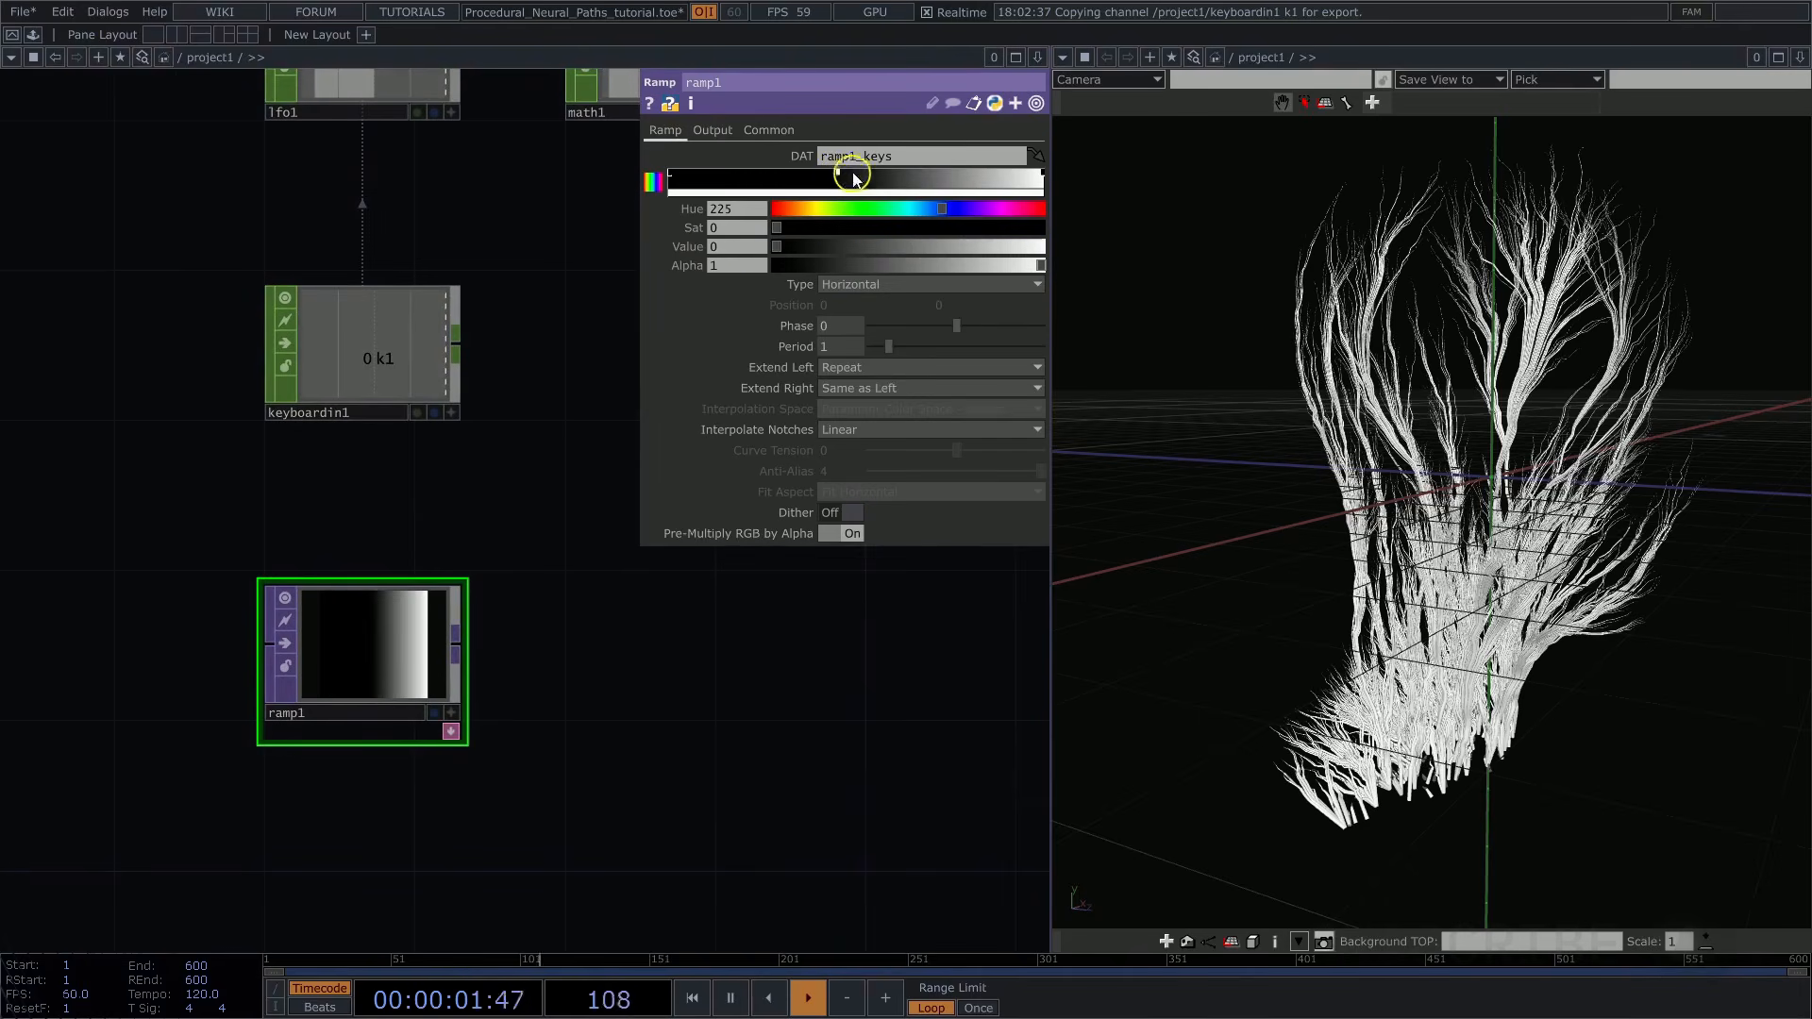
pyautogui.moveTo(851, 177); pyautogui.dragTo(1041, 187)
pyautogui.scroll(6, 510, 684)
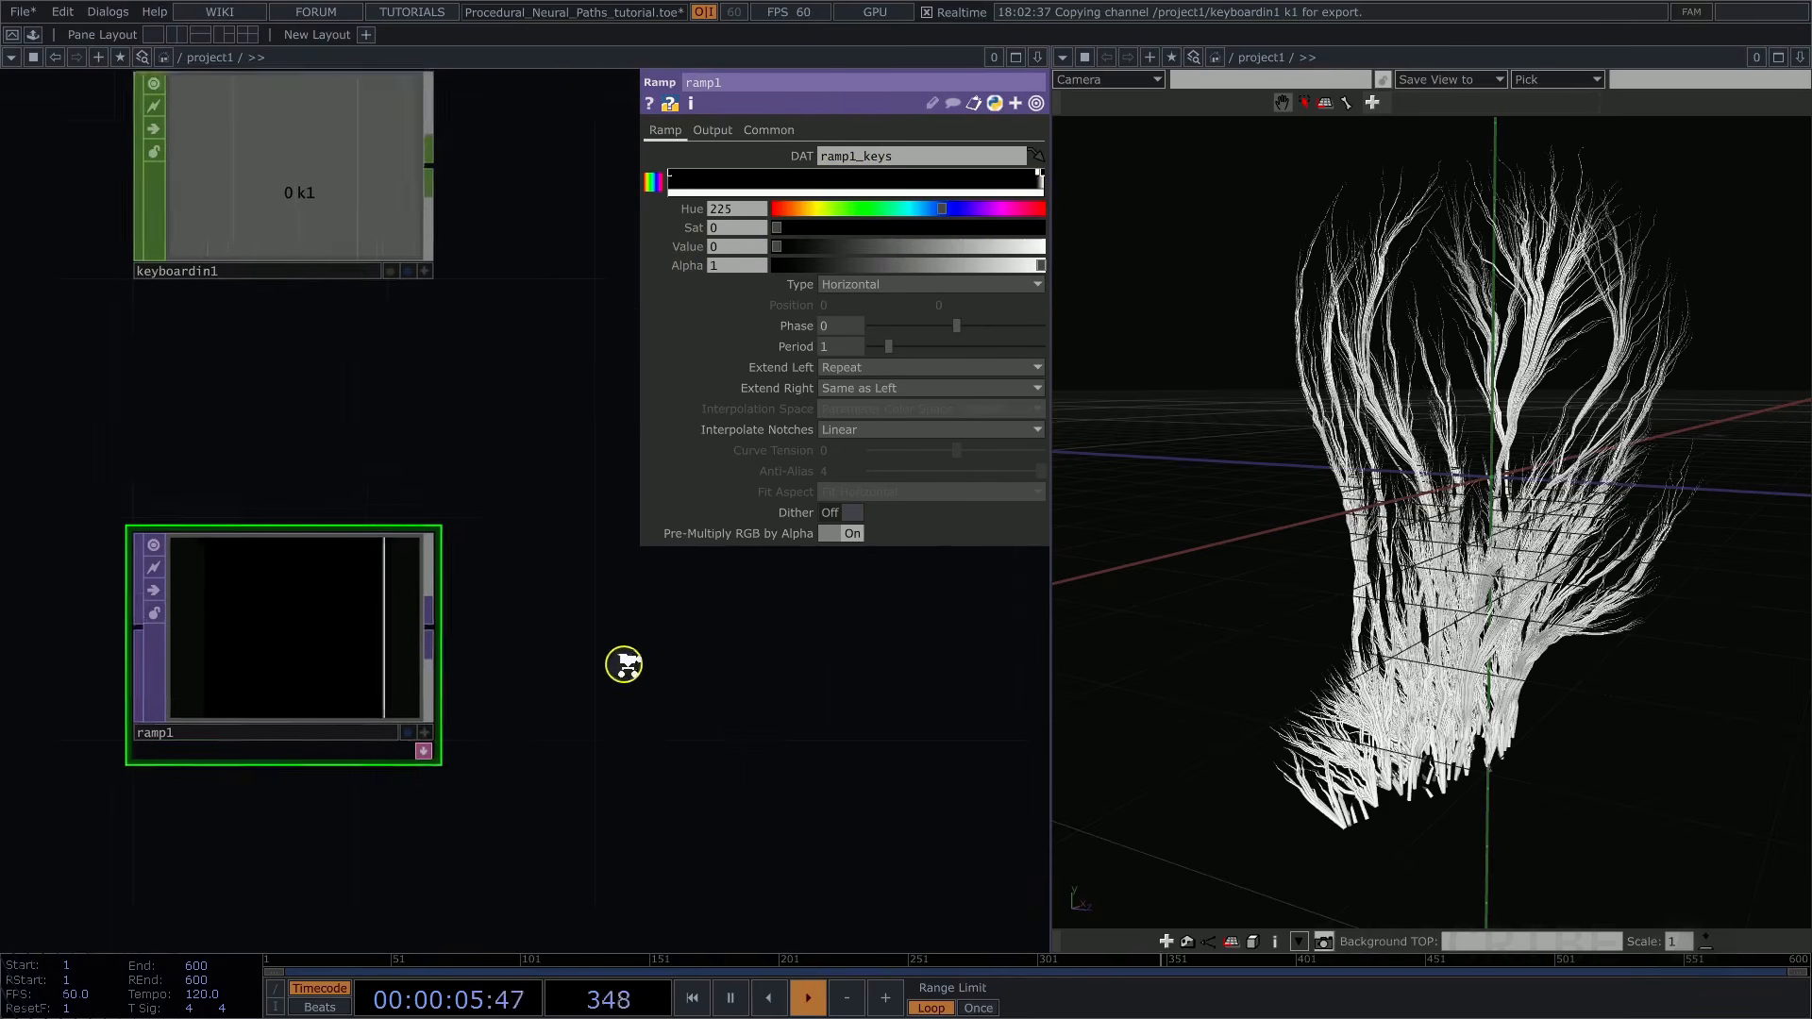
pyautogui.moveTo(240, 453); pyautogui.dragTo(525, 387)
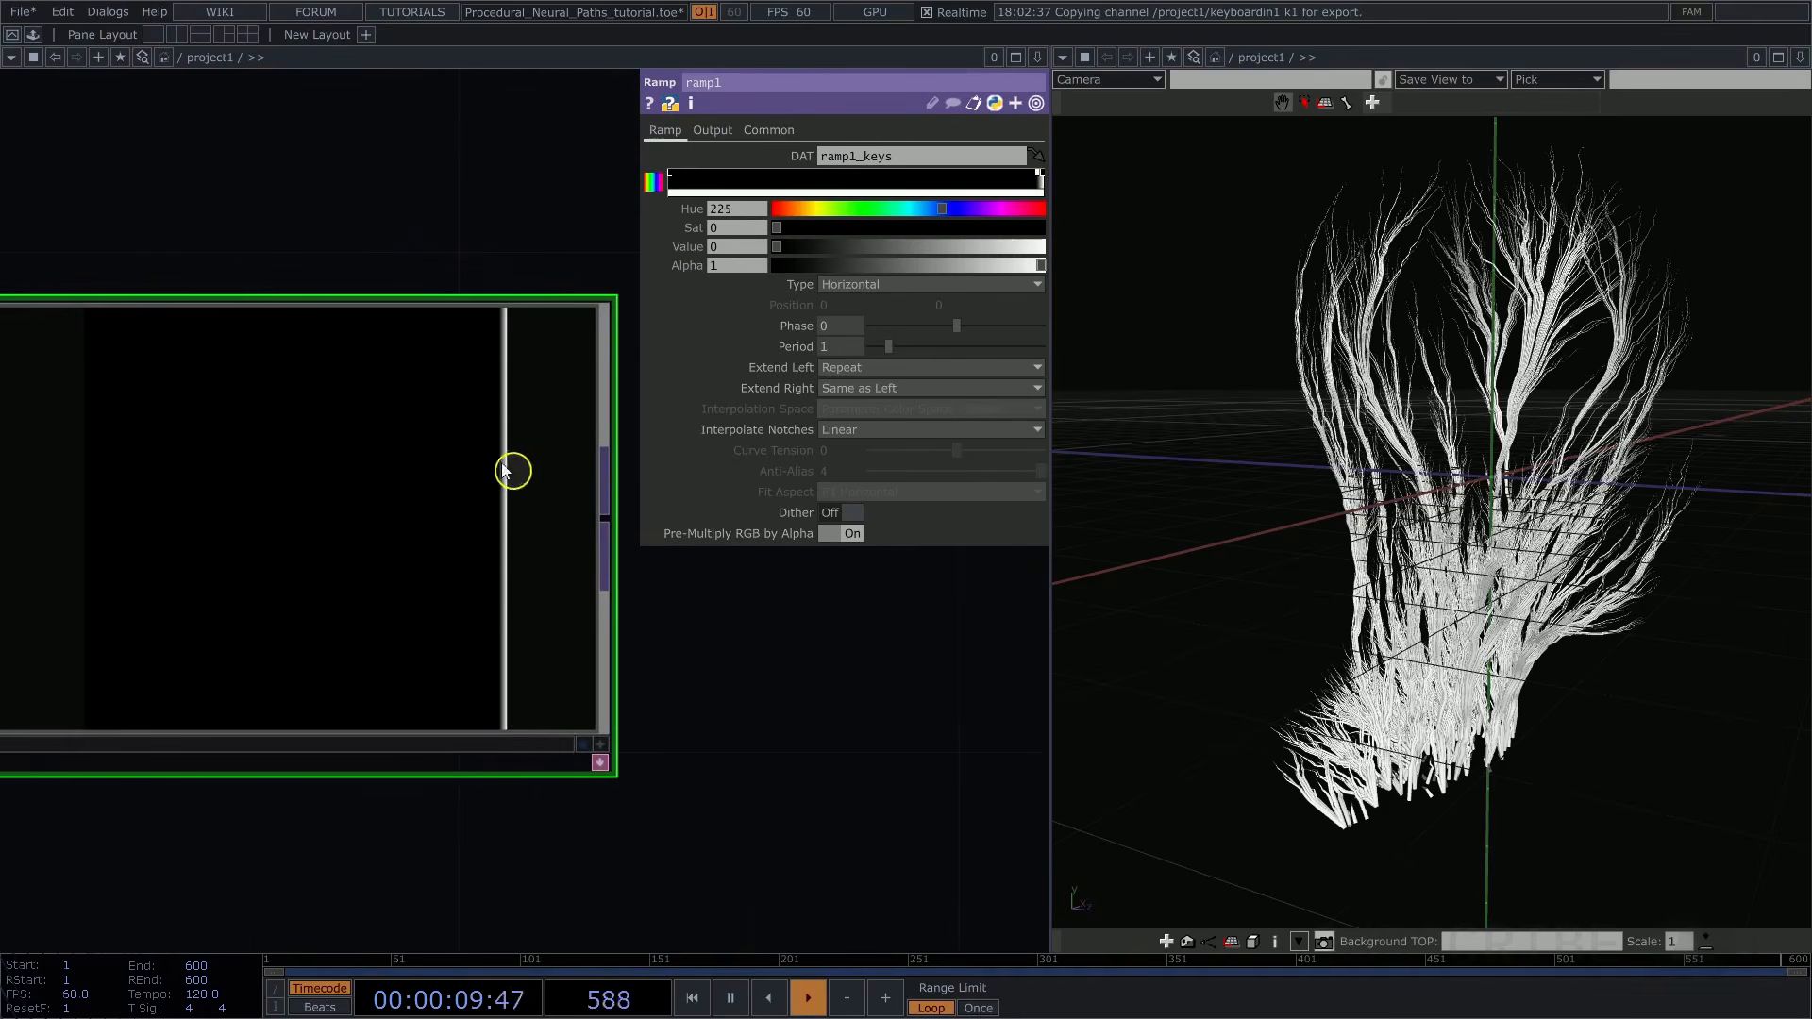
# Append a Transform TOP to the output of ramp1
pyautogui.scroll(-5, 324, 473)
pyautogui.rightClick(425, 478)
pyautogui.write('tr')
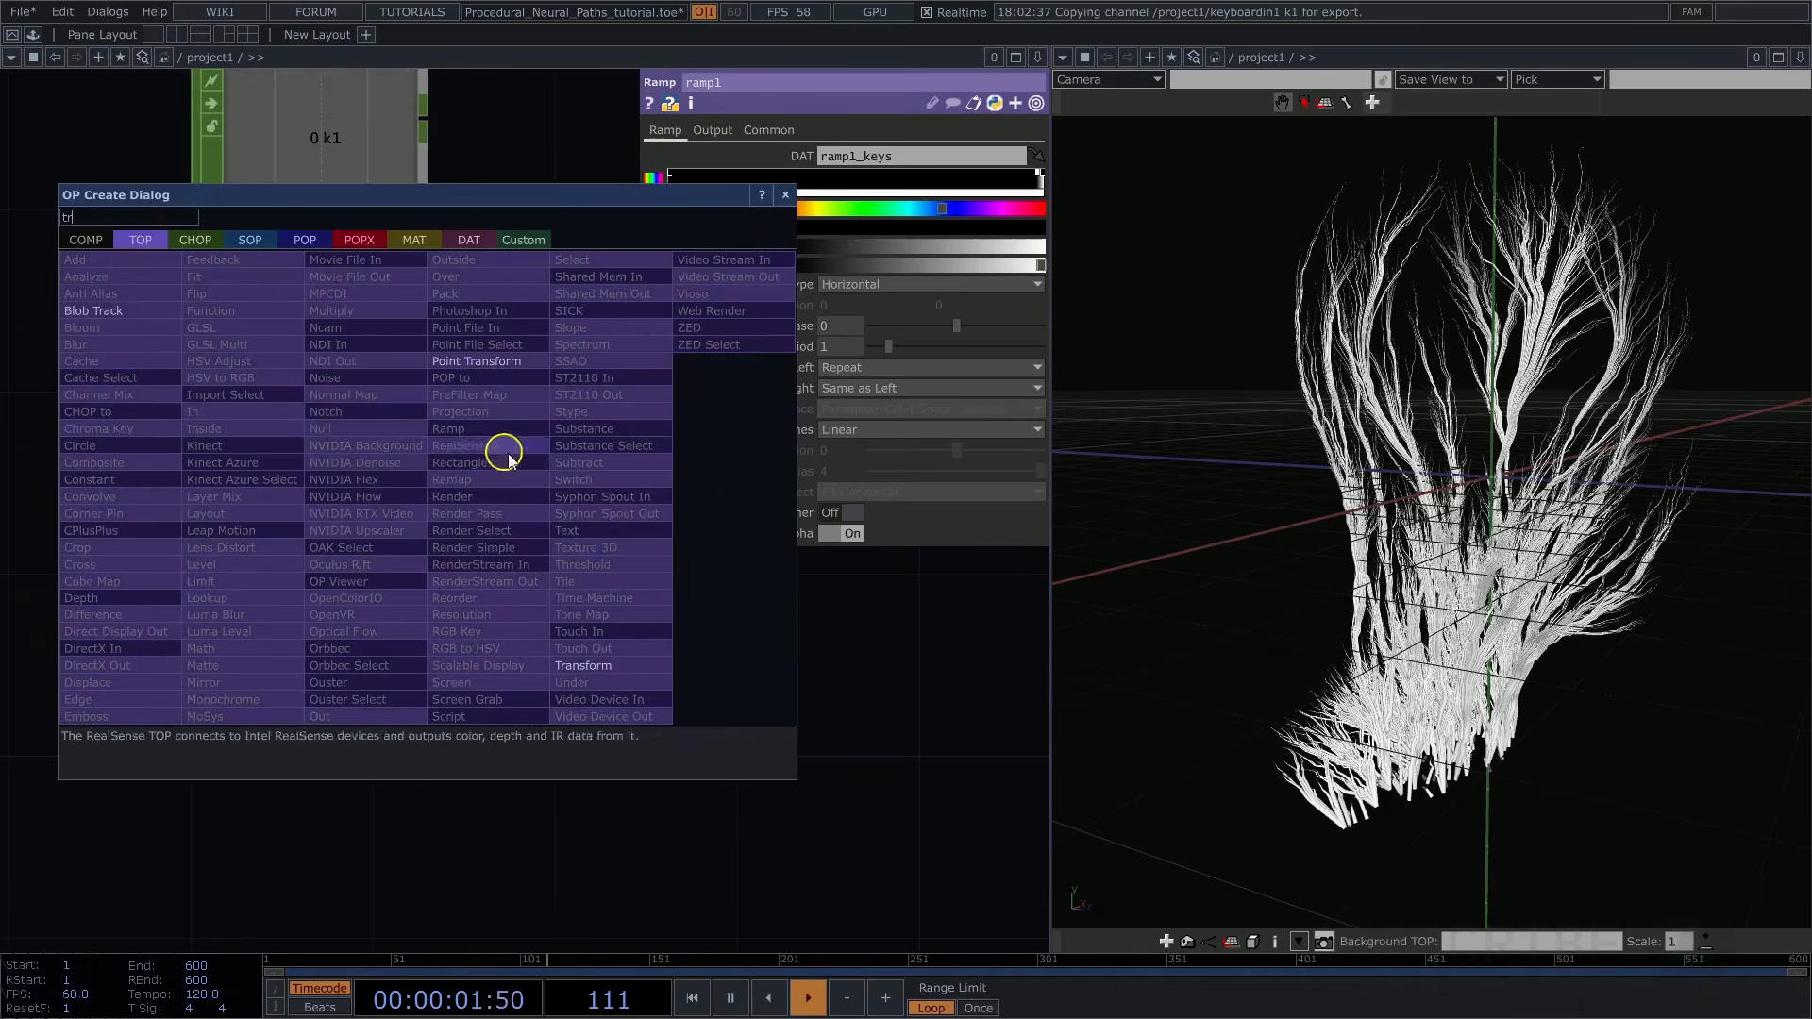
pyautogui.click(605, 664)
pyautogui.click(668, 494)
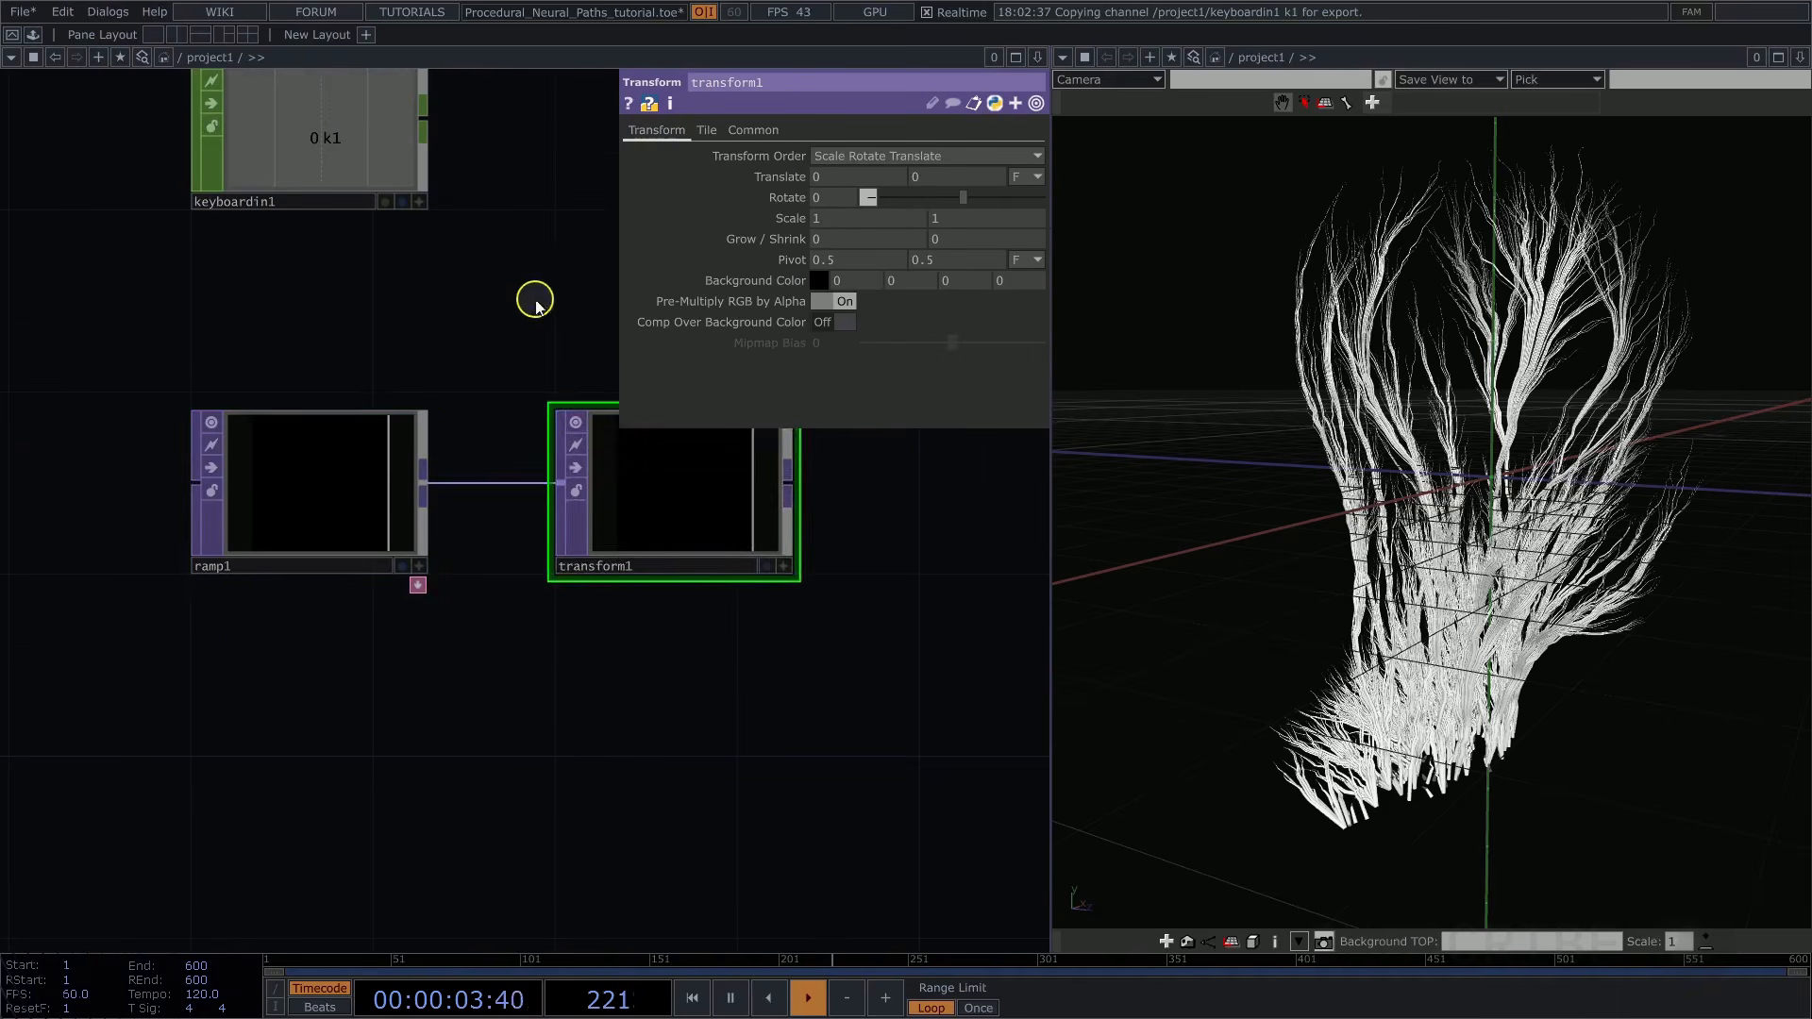
# Link the chan1 channel of tx to the horizontal Translate parameter of transform1
pyautogui.moveTo(536, 302); pyautogui.dragTo(324, 466)
pyautogui.scroll(-3, 323, 465)
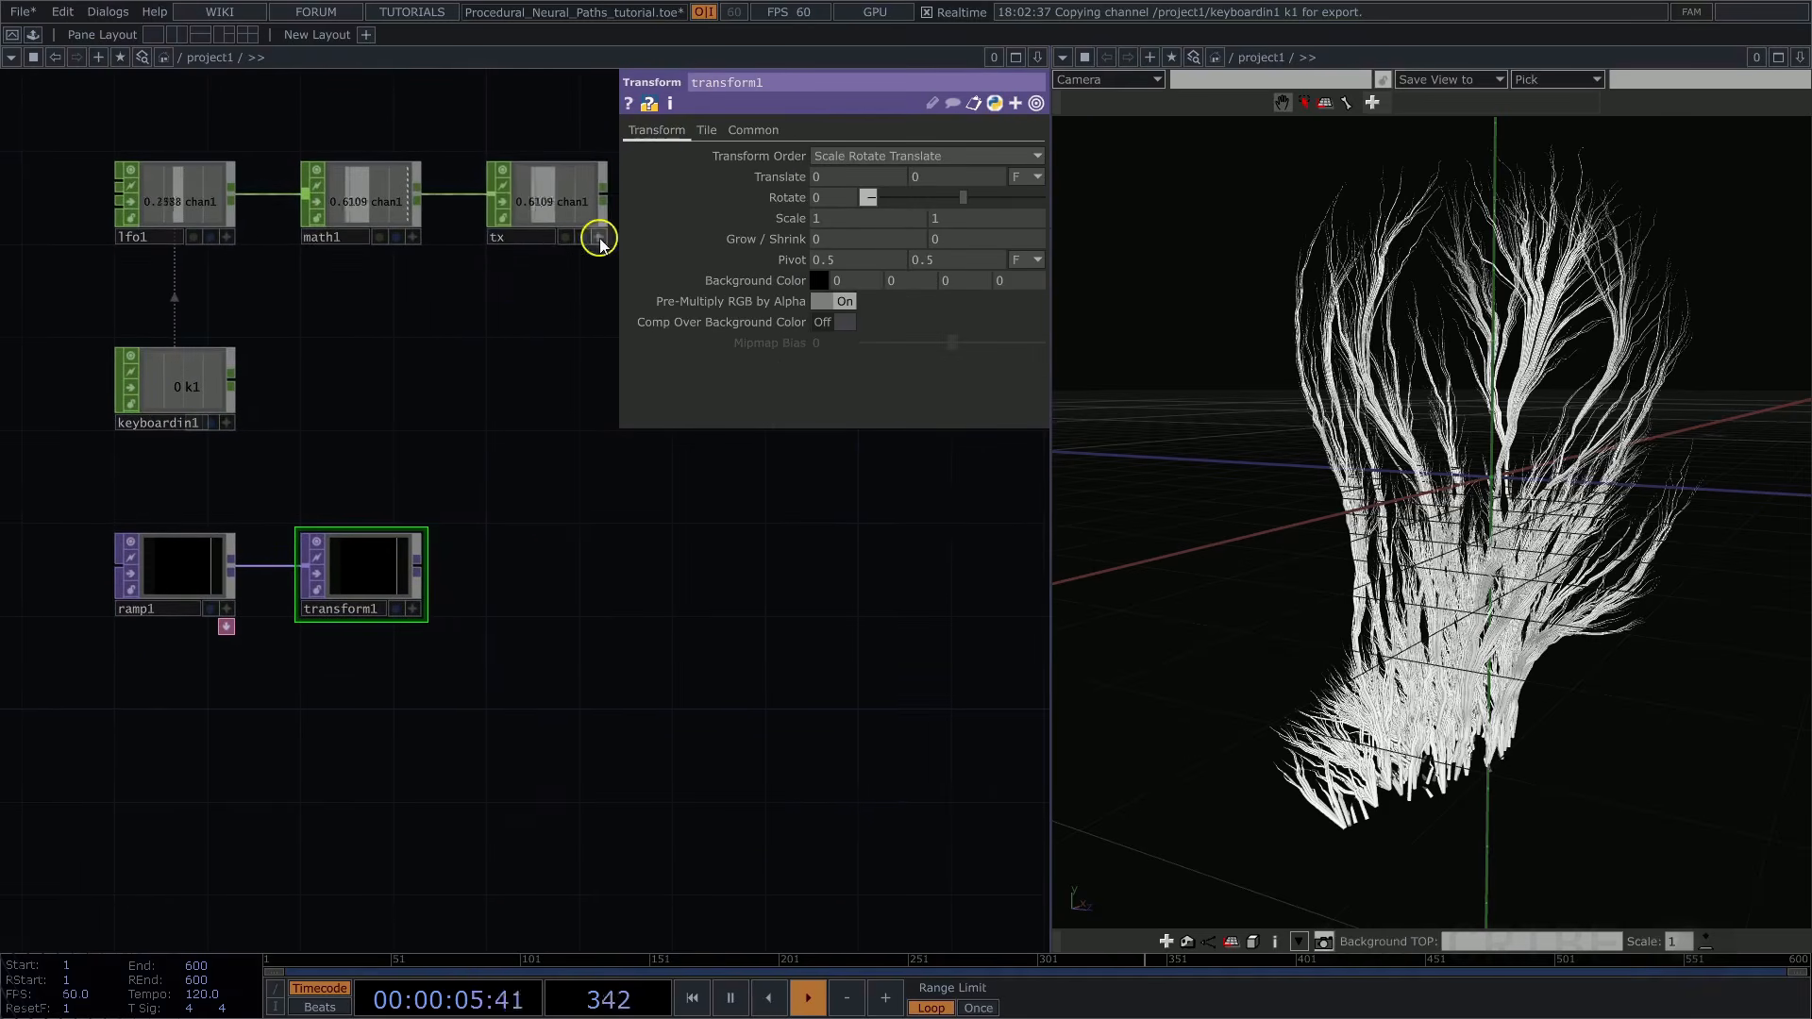
pyautogui.click(599, 238)
pyautogui.moveTo(552, 201); pyautogui.dragTo(860, 182)
# Set the Extend mode of transform1 to Hold and check the moving white band in its viewer
pyautogui.click(710, 132)
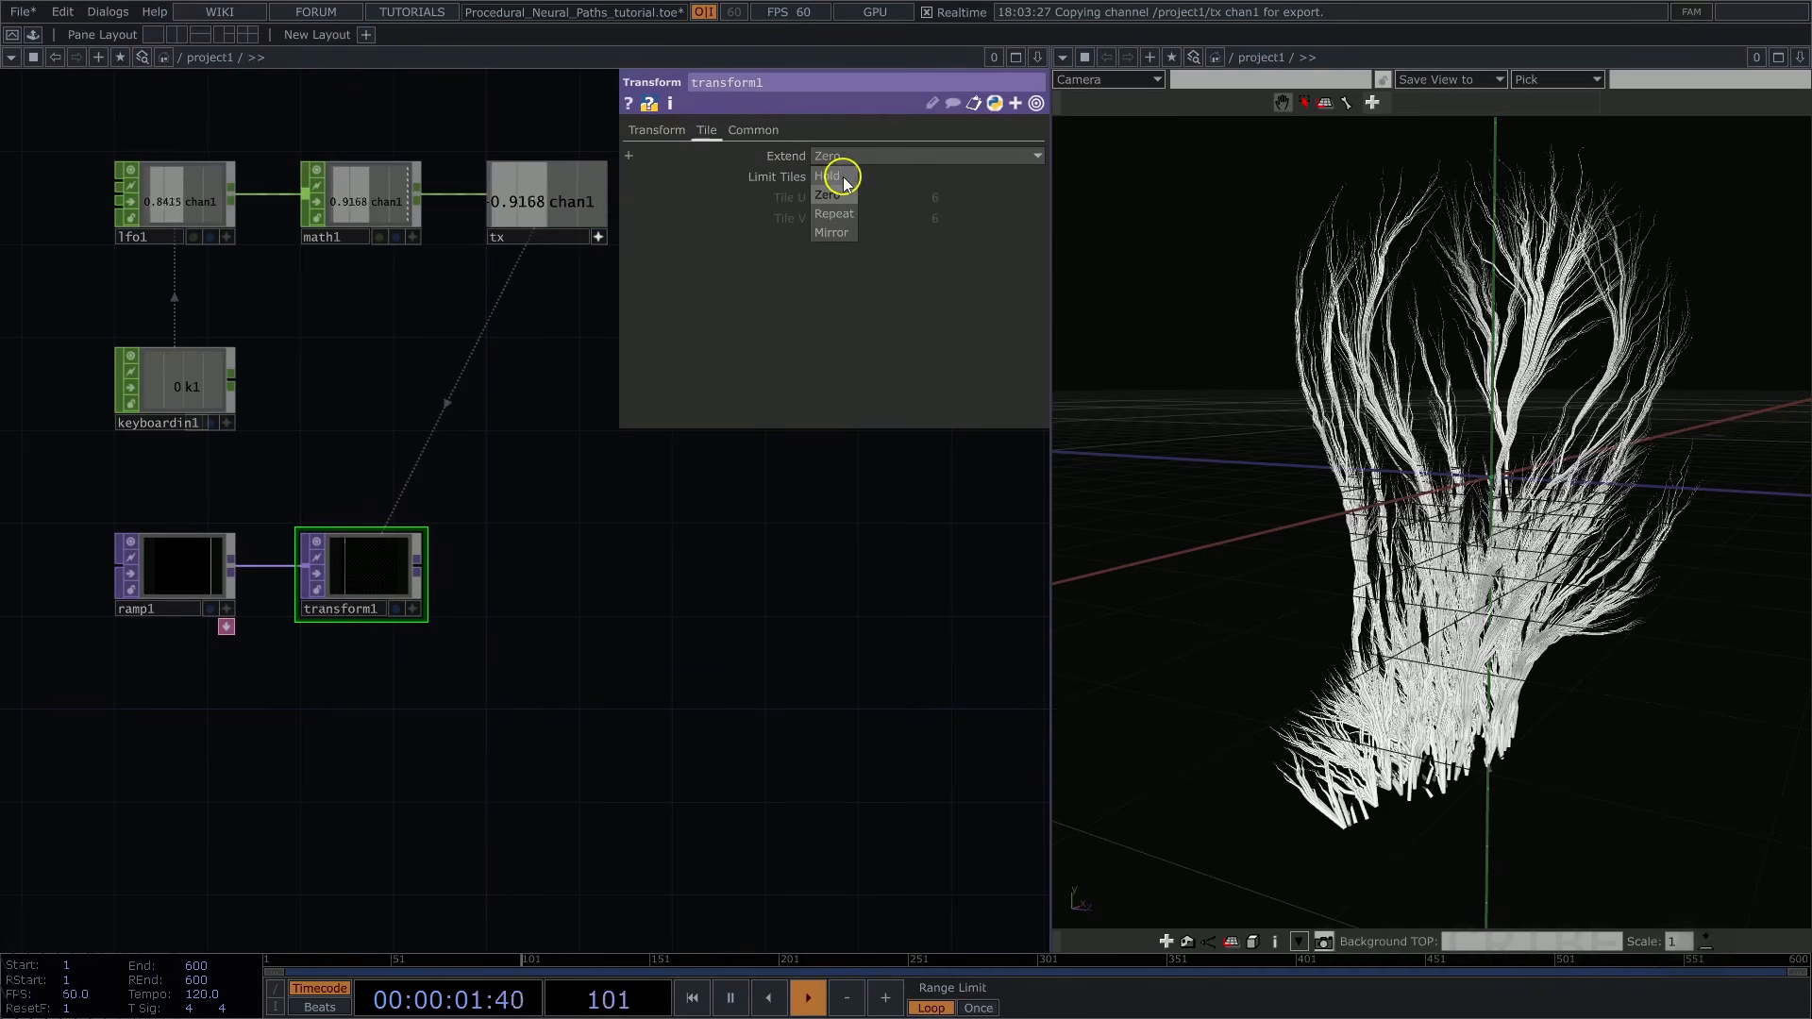
pyautogui.click(843, 176)
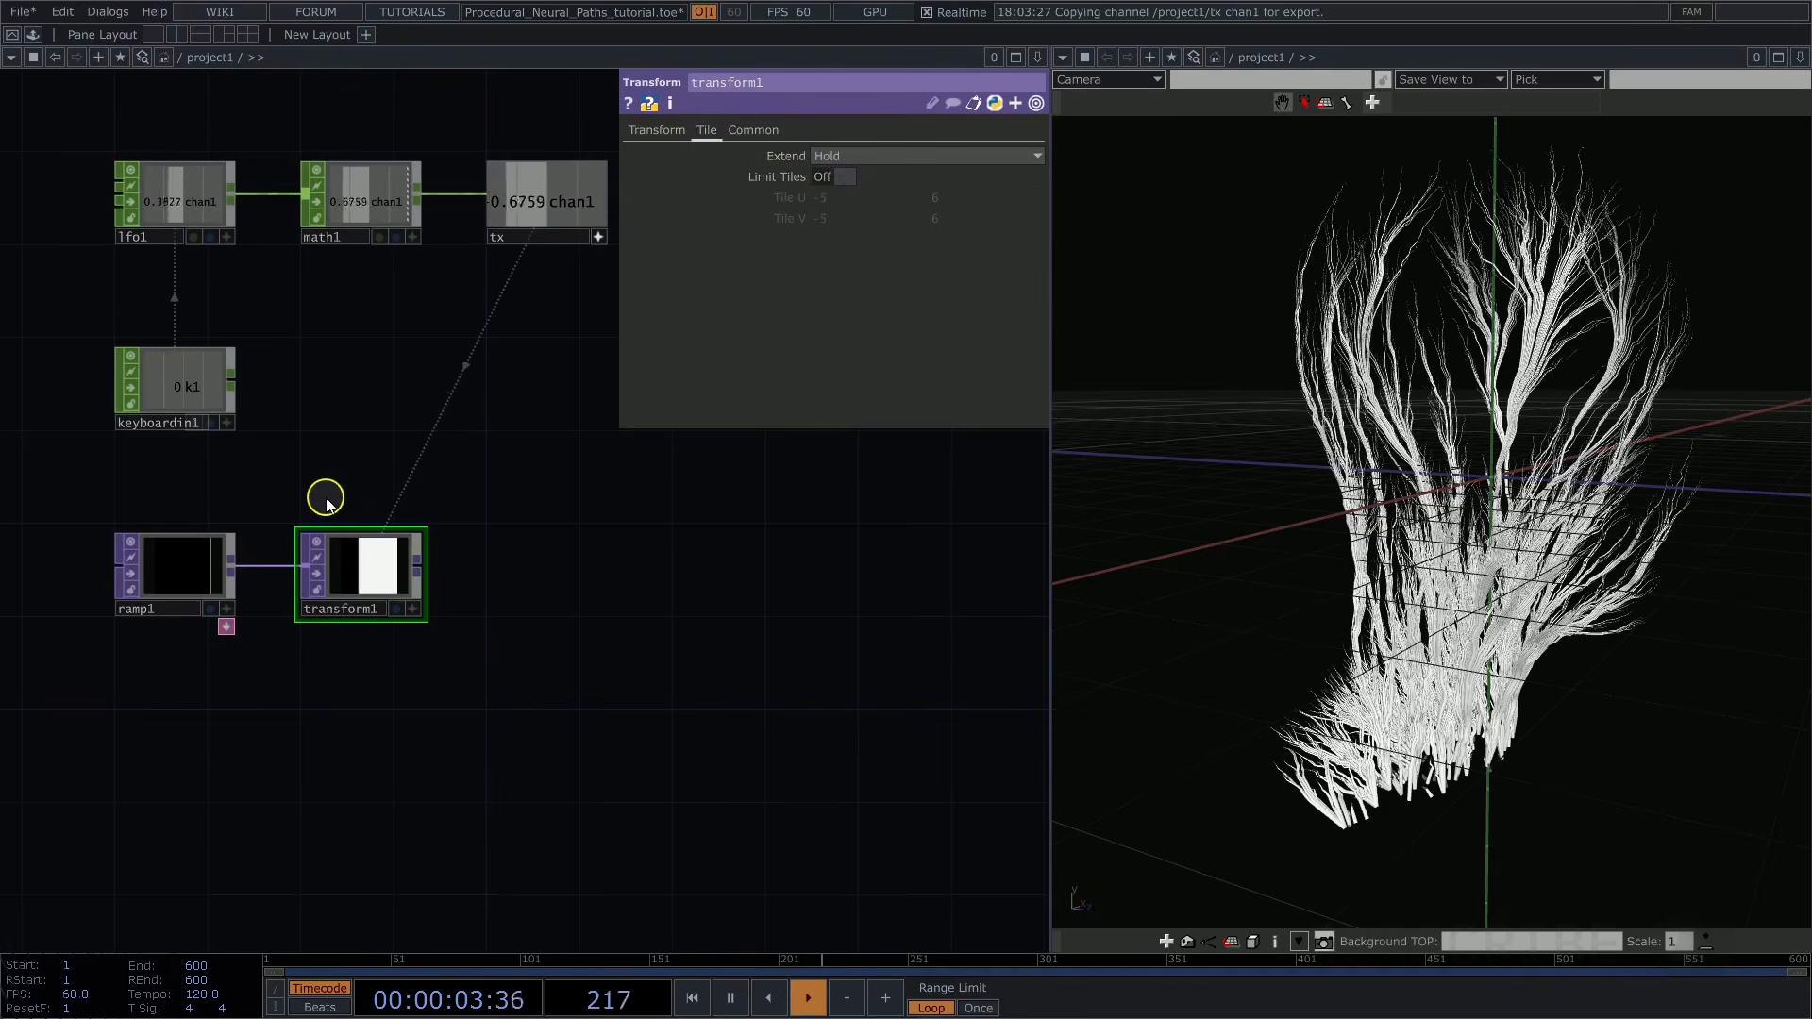
pyautogui.moveTo(333, 500); pyautogui.dragTo(627, 501, button='middle')
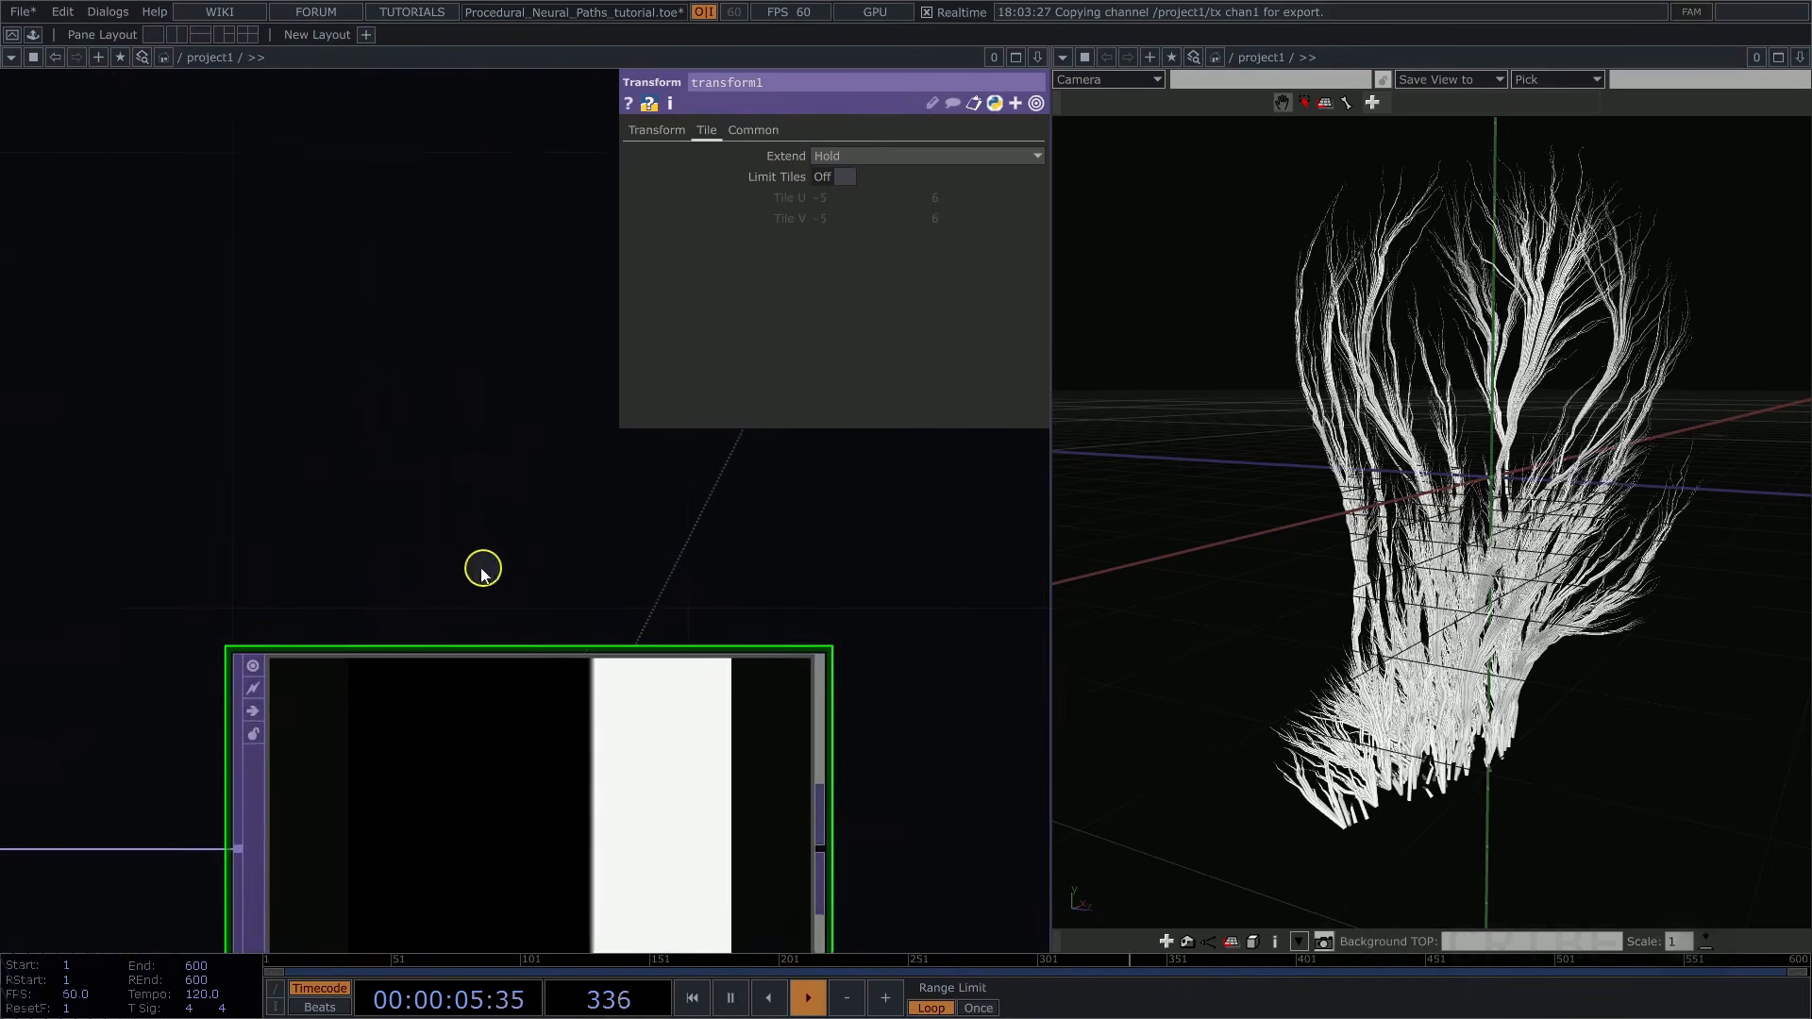
pyautogui.moveTo(482, 572); pyautogui.dragTo(328, 307)
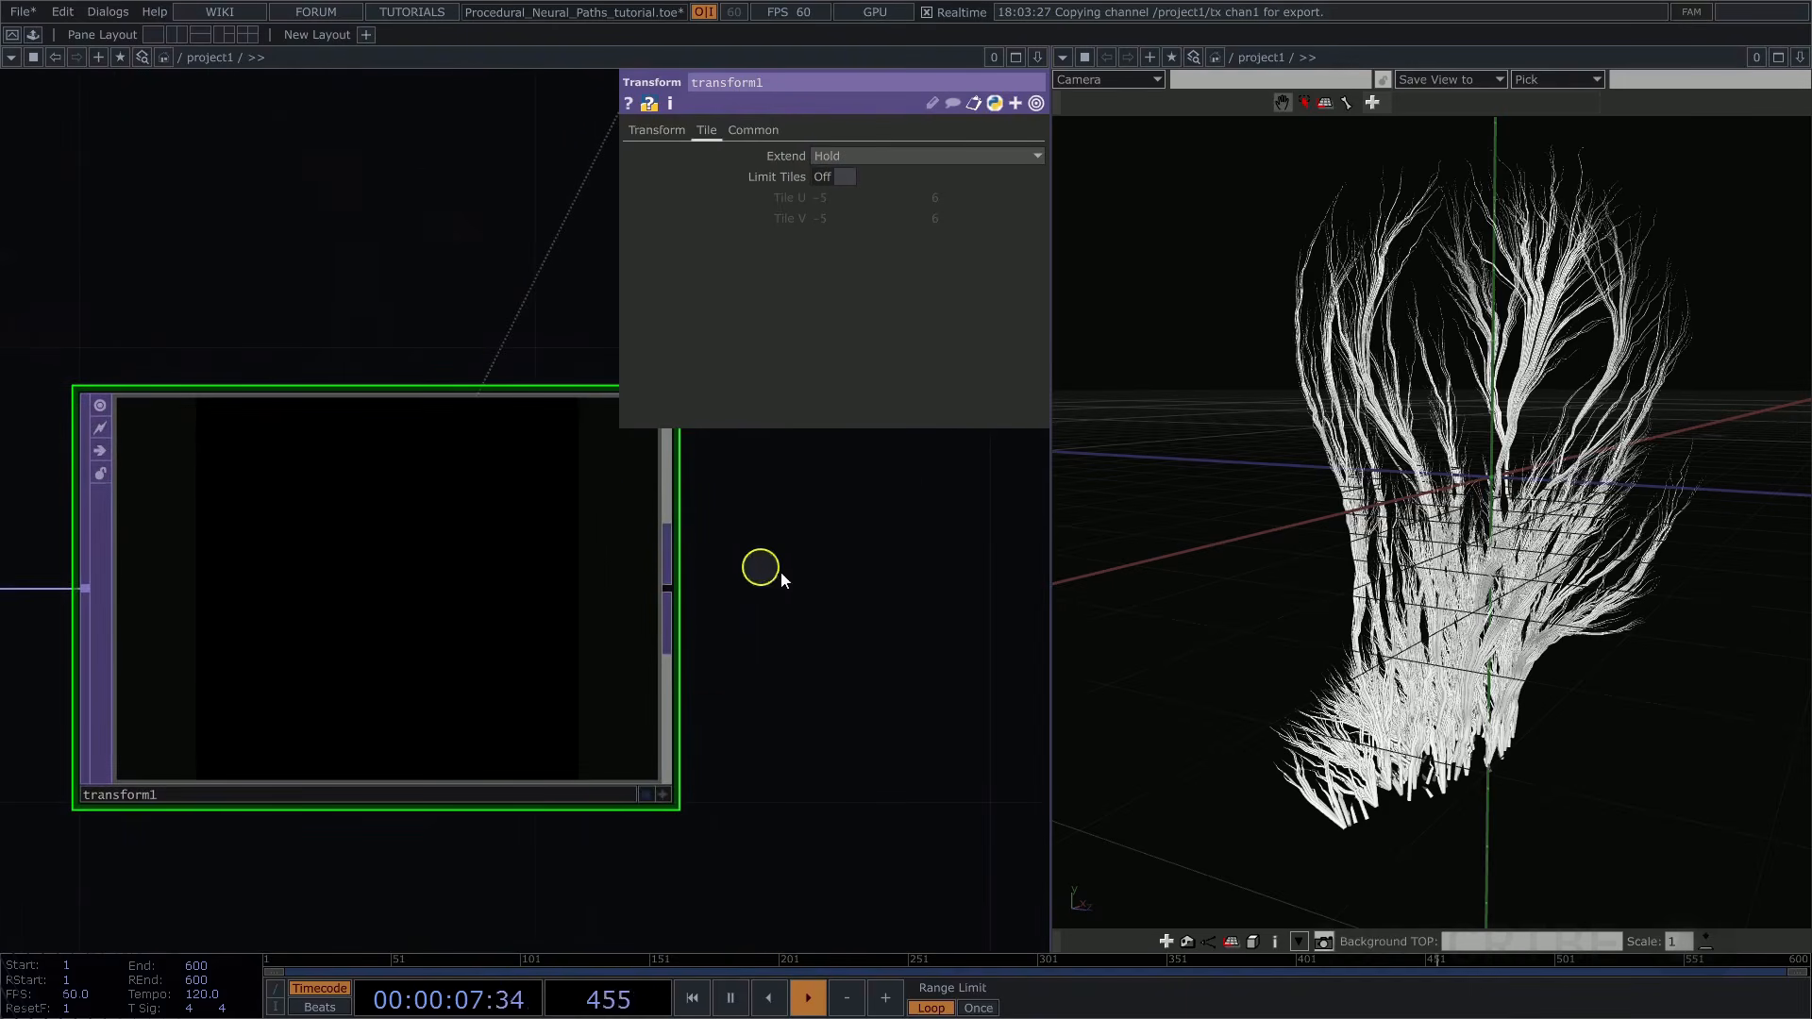
pyautogui.moveTo(831, 599); pyautogui.dragTo(851, 636)
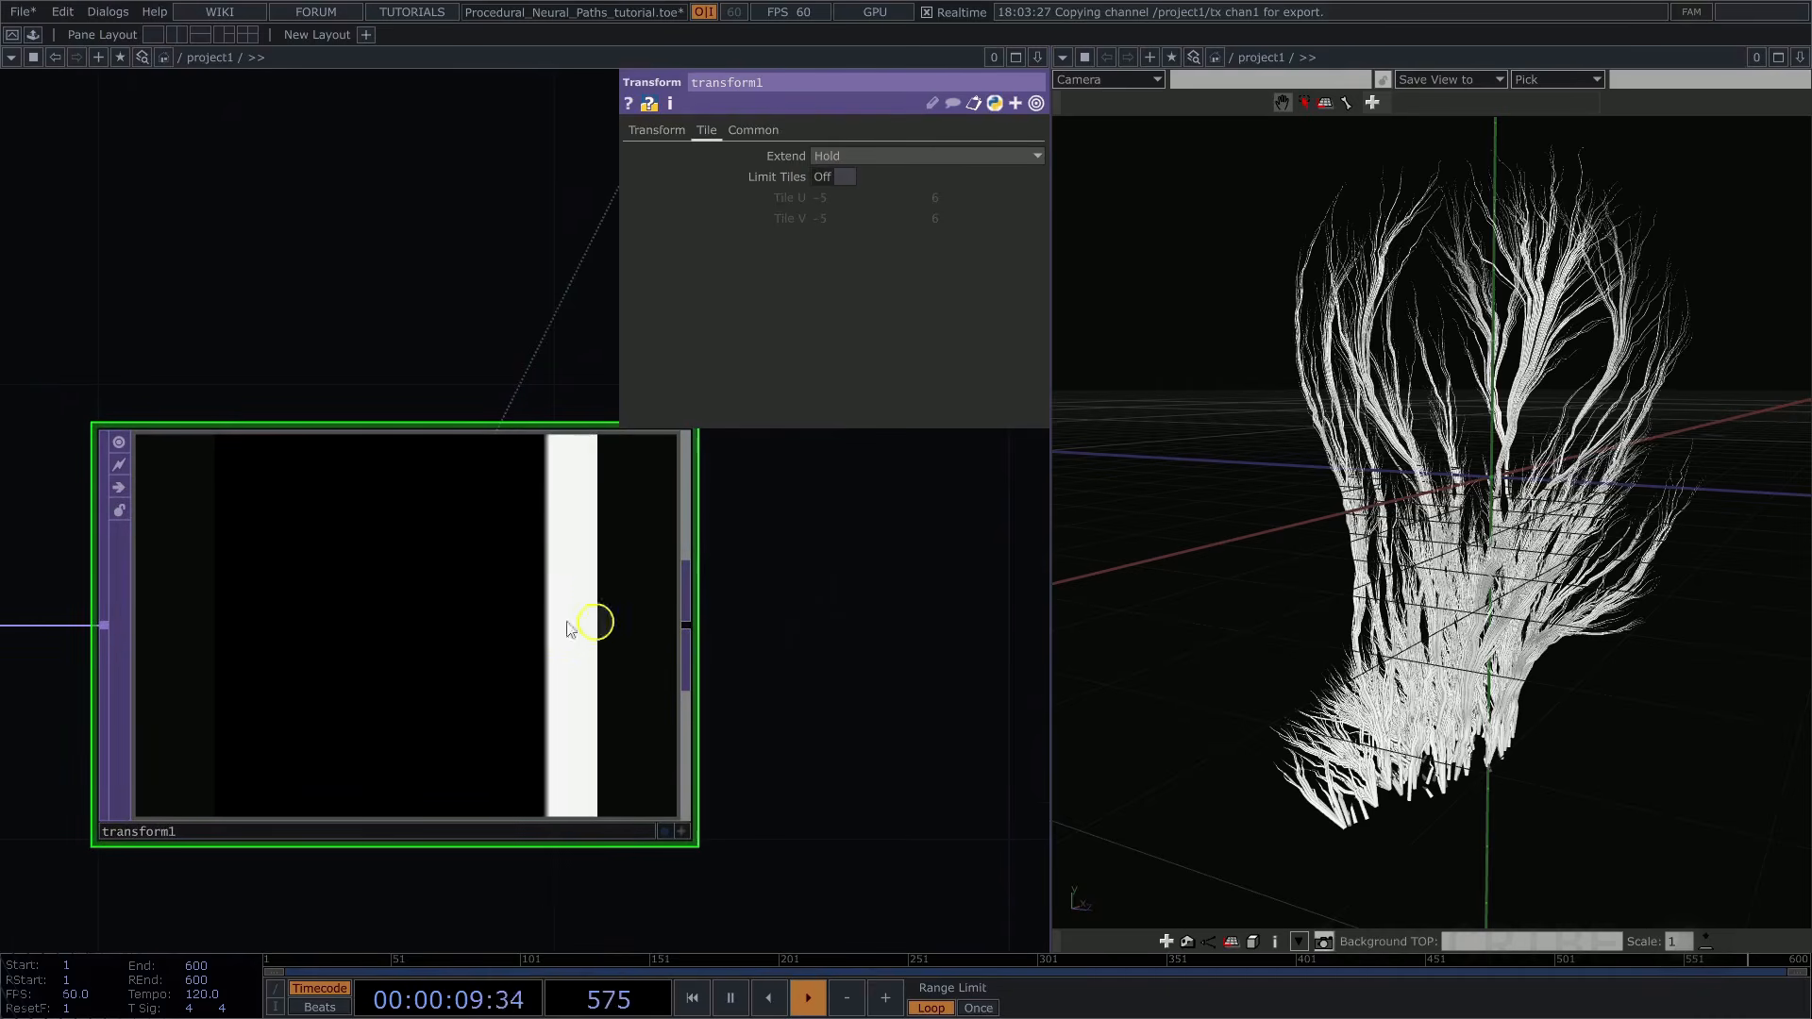
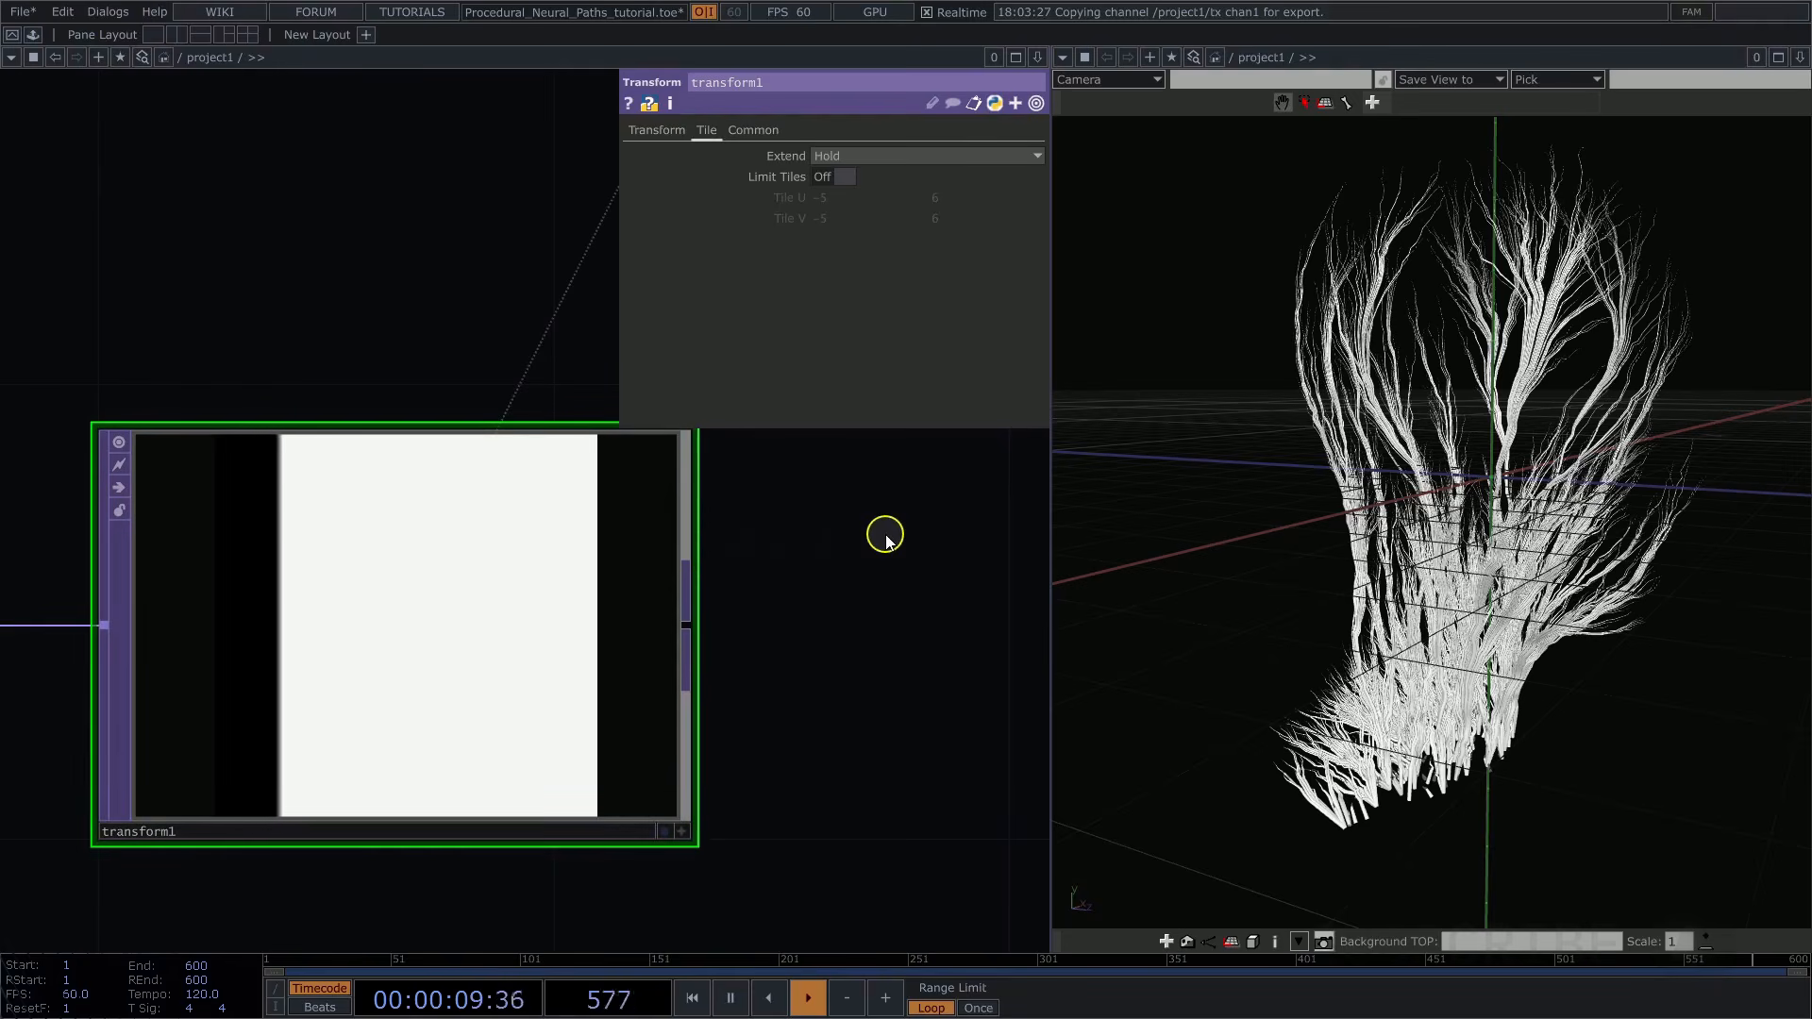
# Append a Limit TOP to the output of transform1
pyautogui.scroll(-4, 887, 540)
pyautogui.moveTo(862, 558); pyautogui.dragTo(547, 544)
pyautogui.click(430, 571)
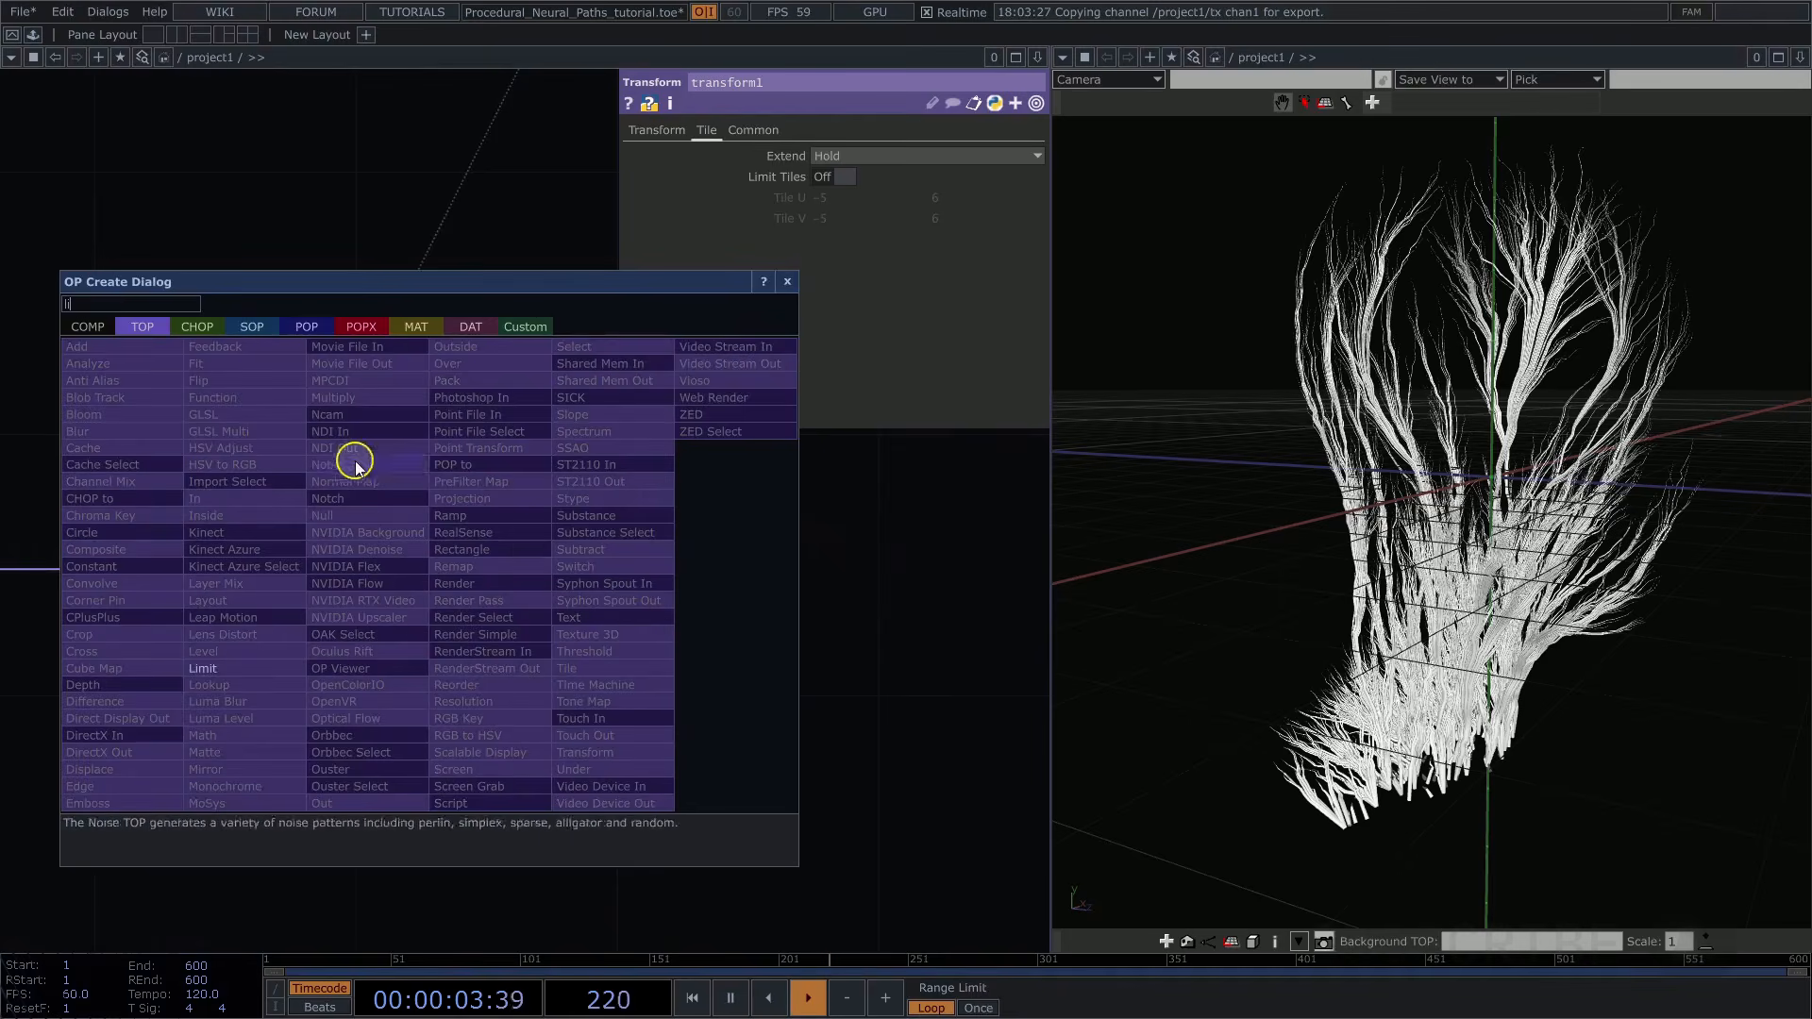
pyautogui.write('li')
pyautogui.click(236, 677)
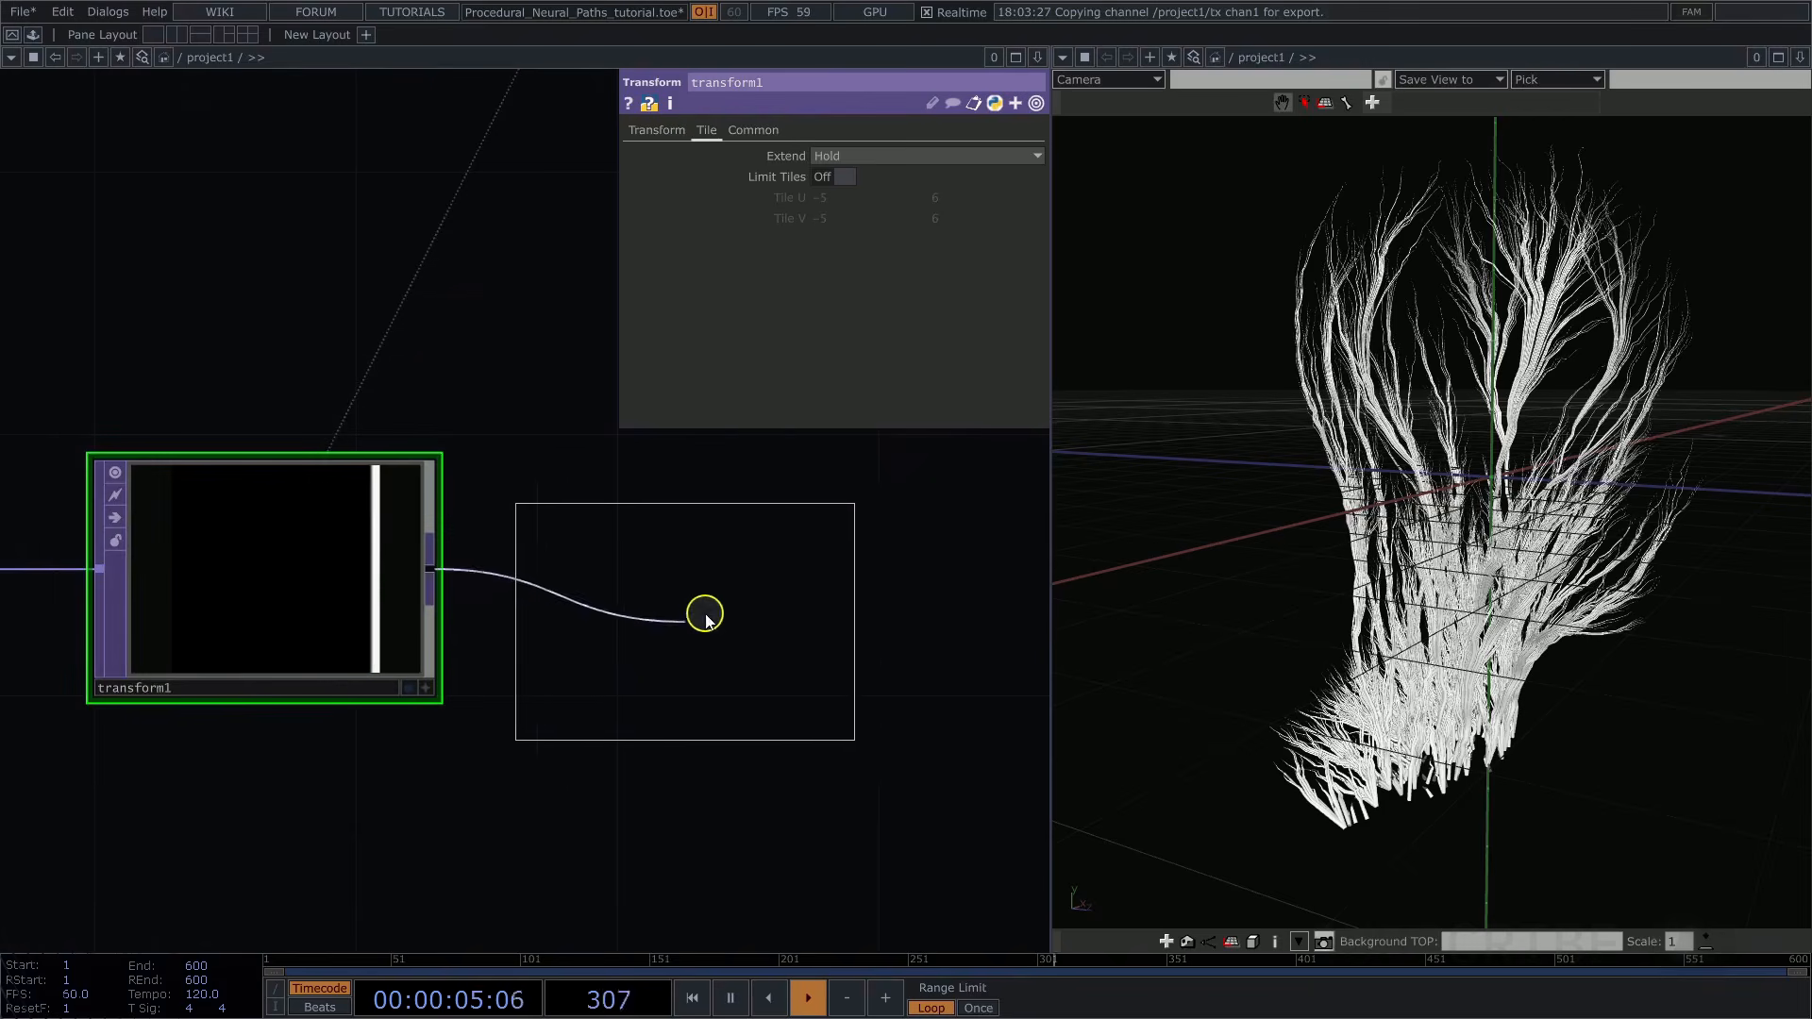
pyautogui.click(791, 600)
# Set limit1's minimum and maximum limit types to Clamp, with a Minimum Value of 0.0001
pyautogui.moveTo(472, 357); pyautogui.dragTo(285, 373)
pyautogui.click(858, 157)
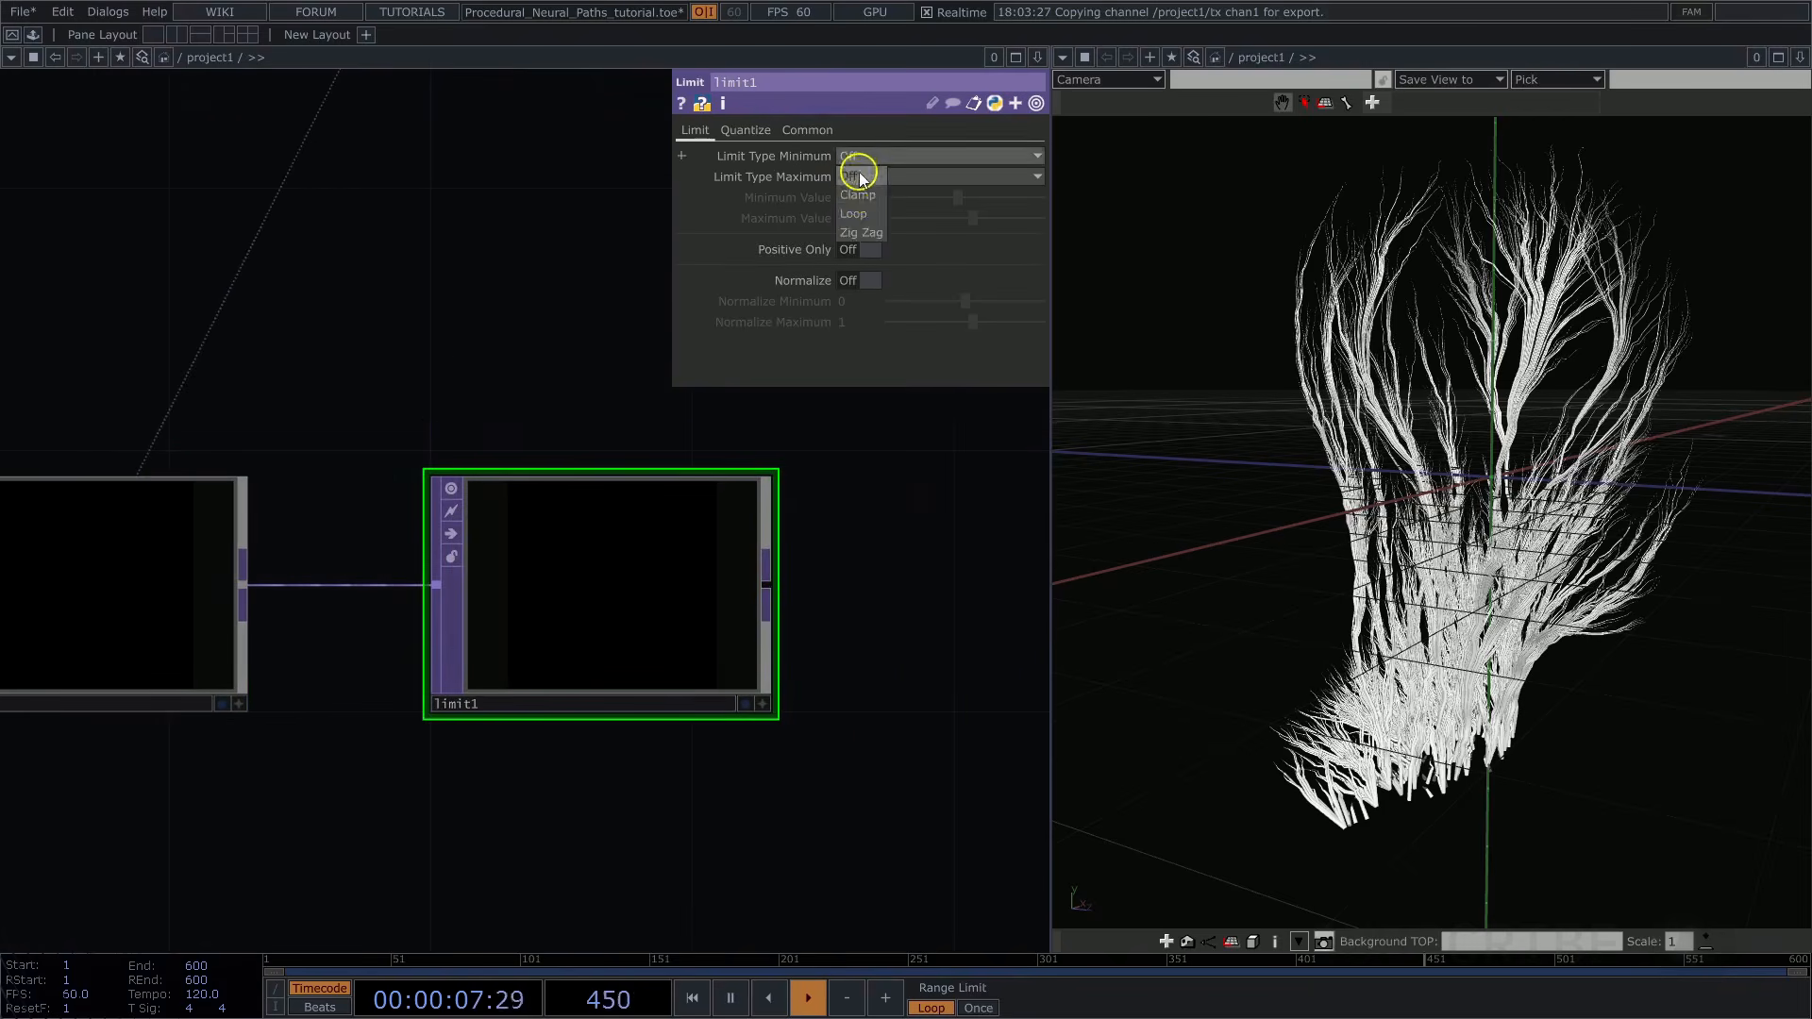
pyautogui.click(861, 184)
pyautogui.click(860, 178)
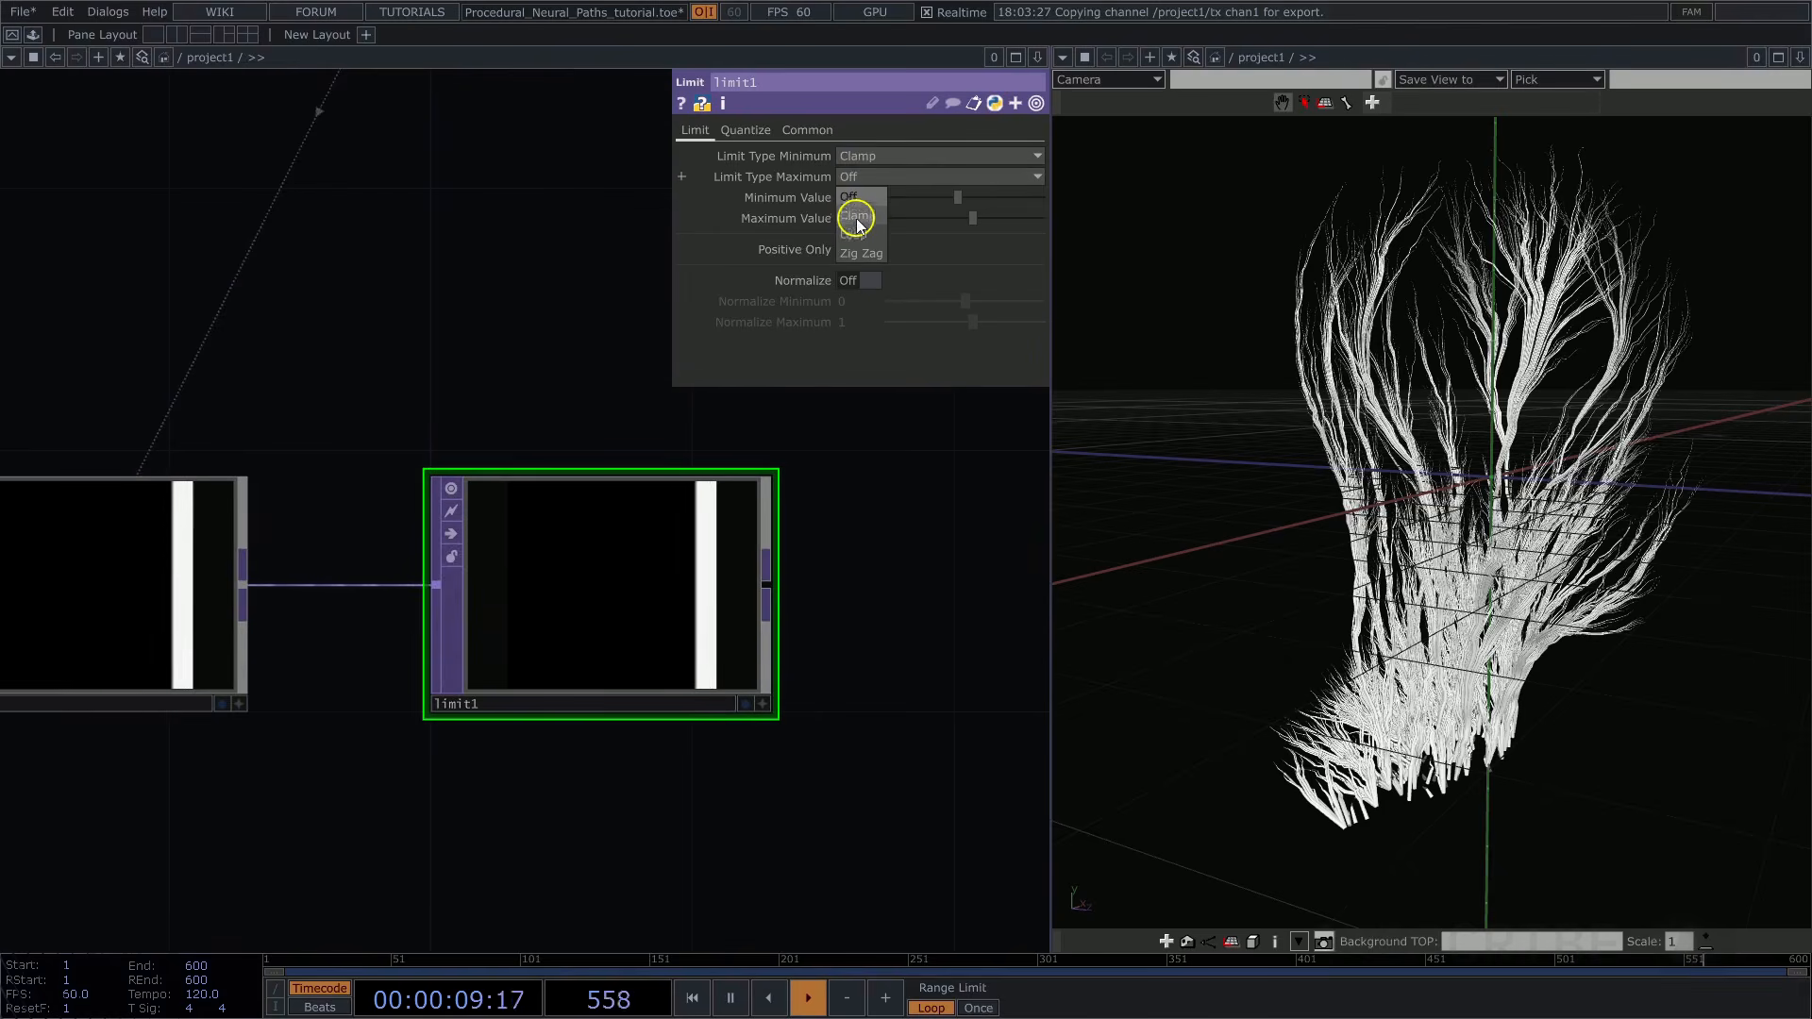
pyautogui.click(857, 218)
pyautogui.write('0.0')
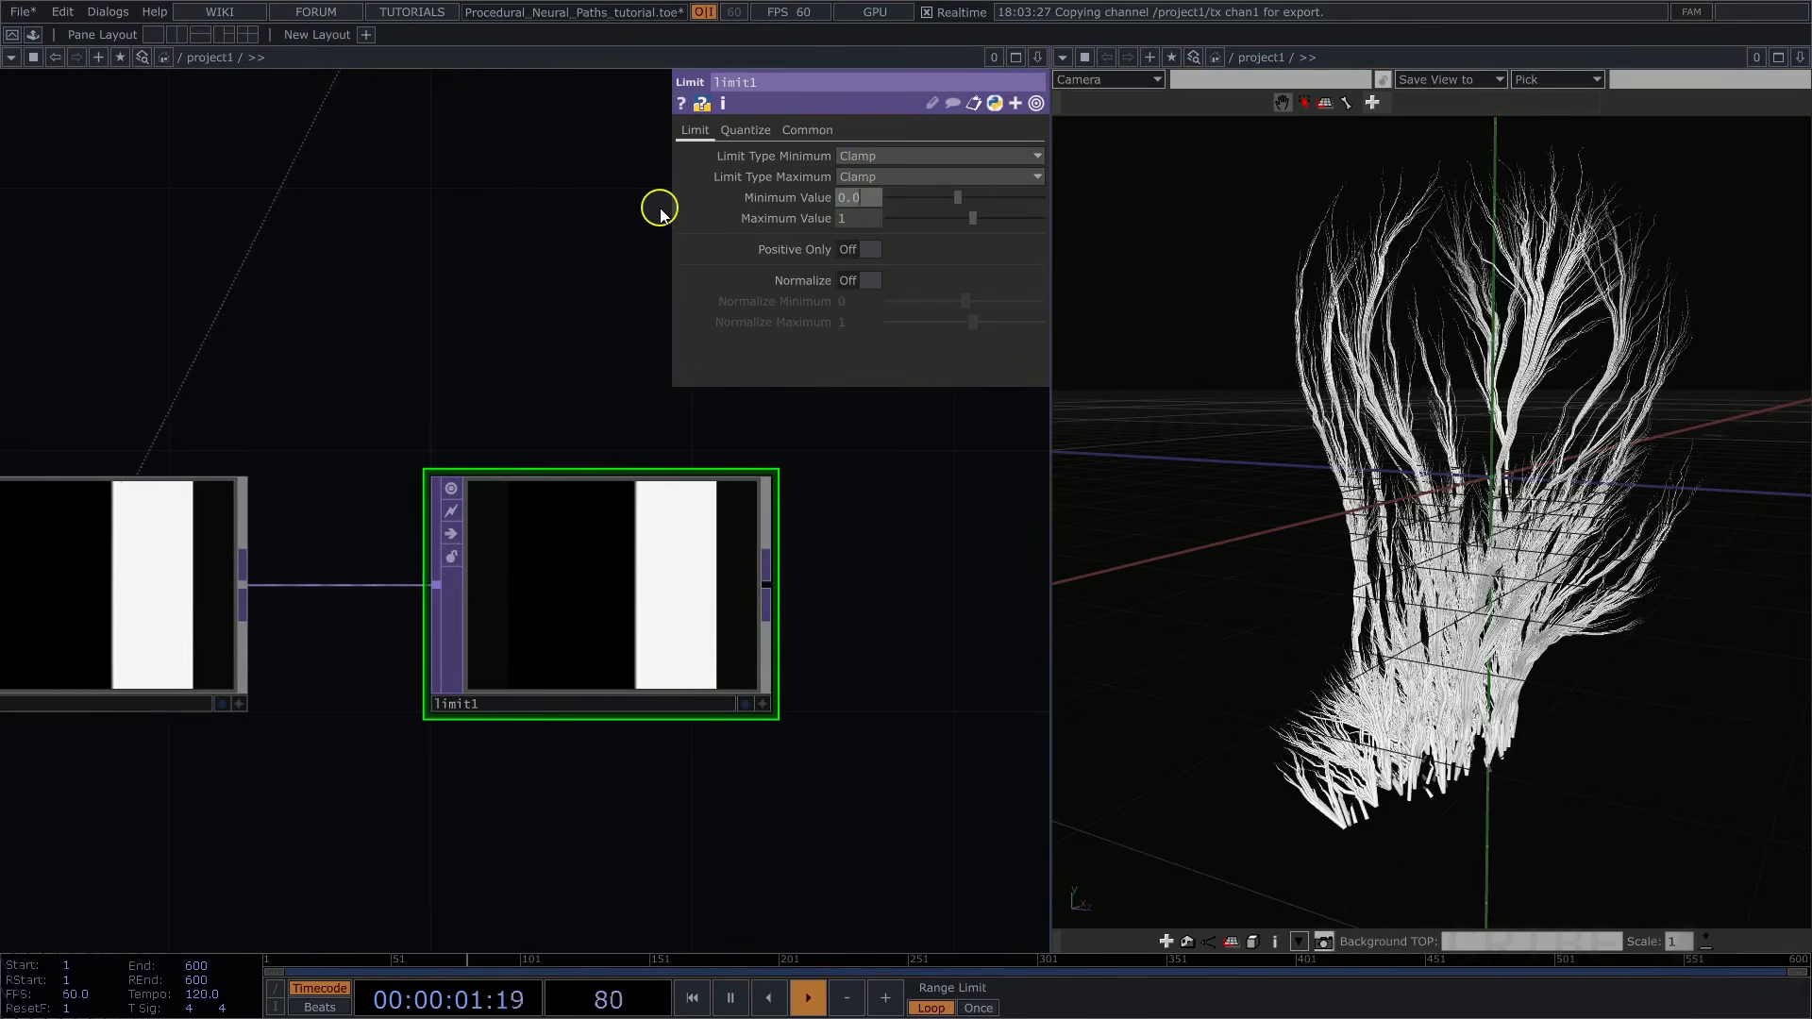
pyautogui.write('01')
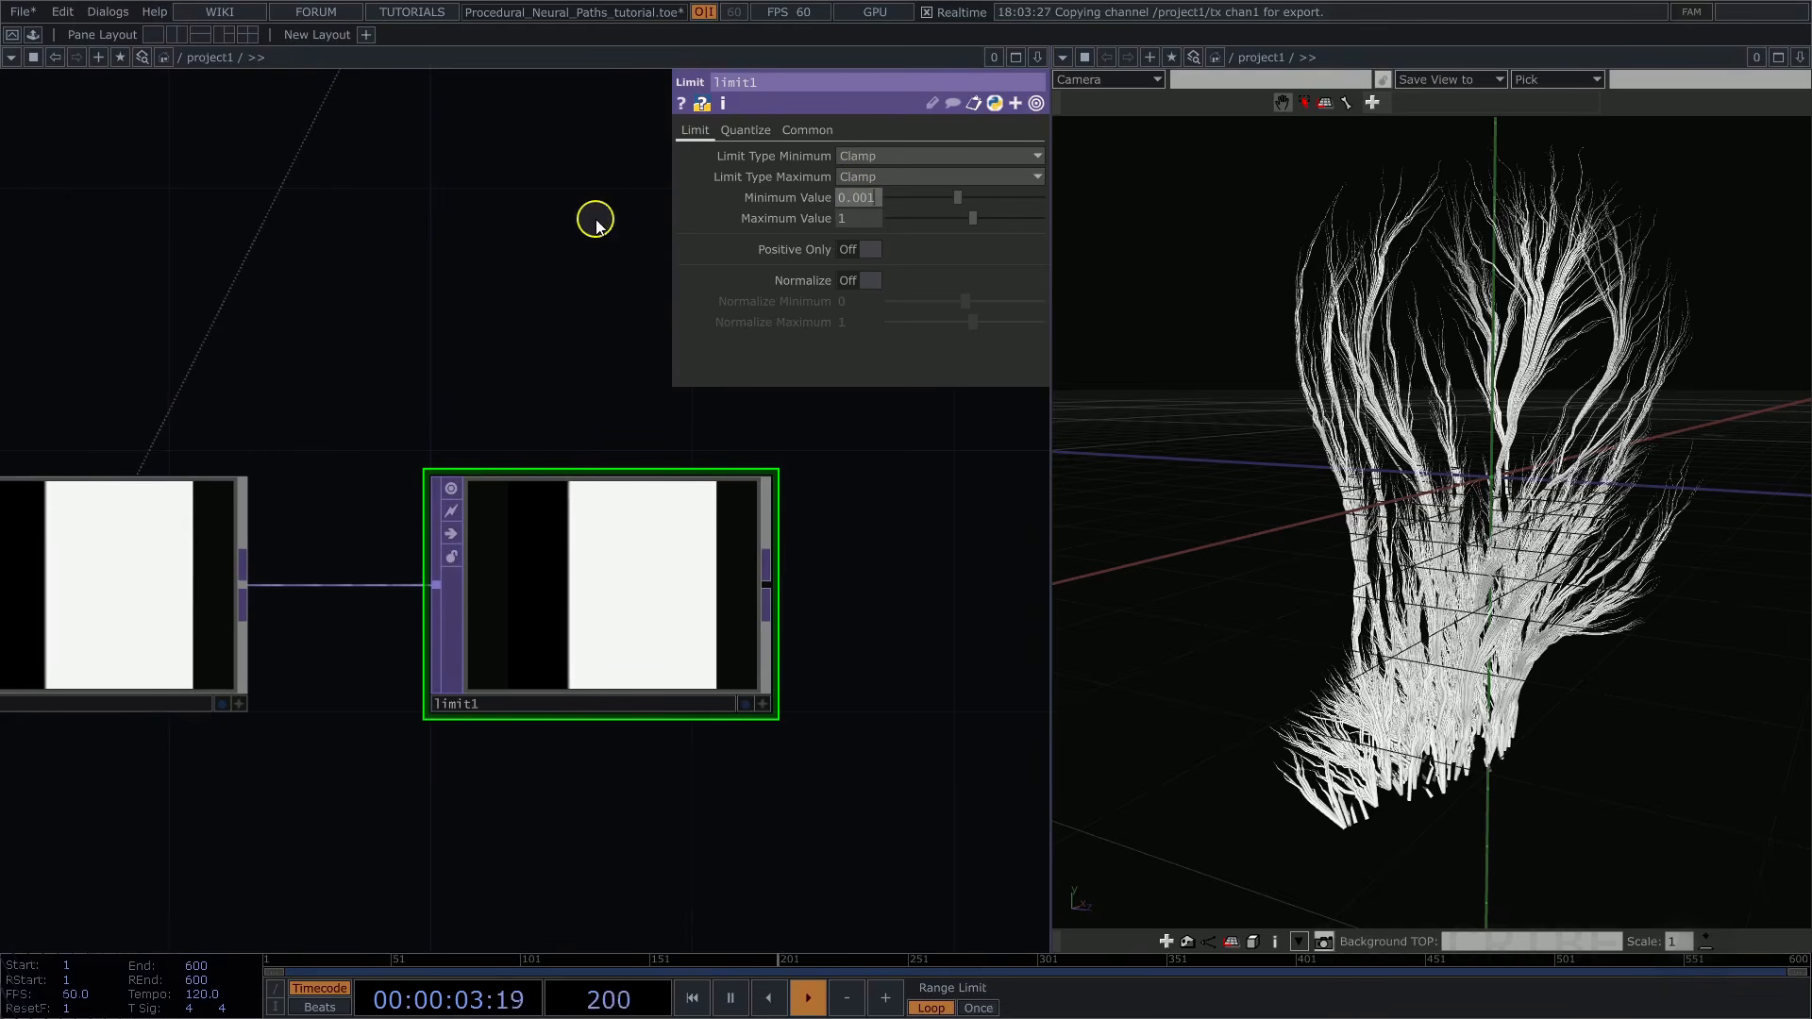
pyautogui.press('Tab')
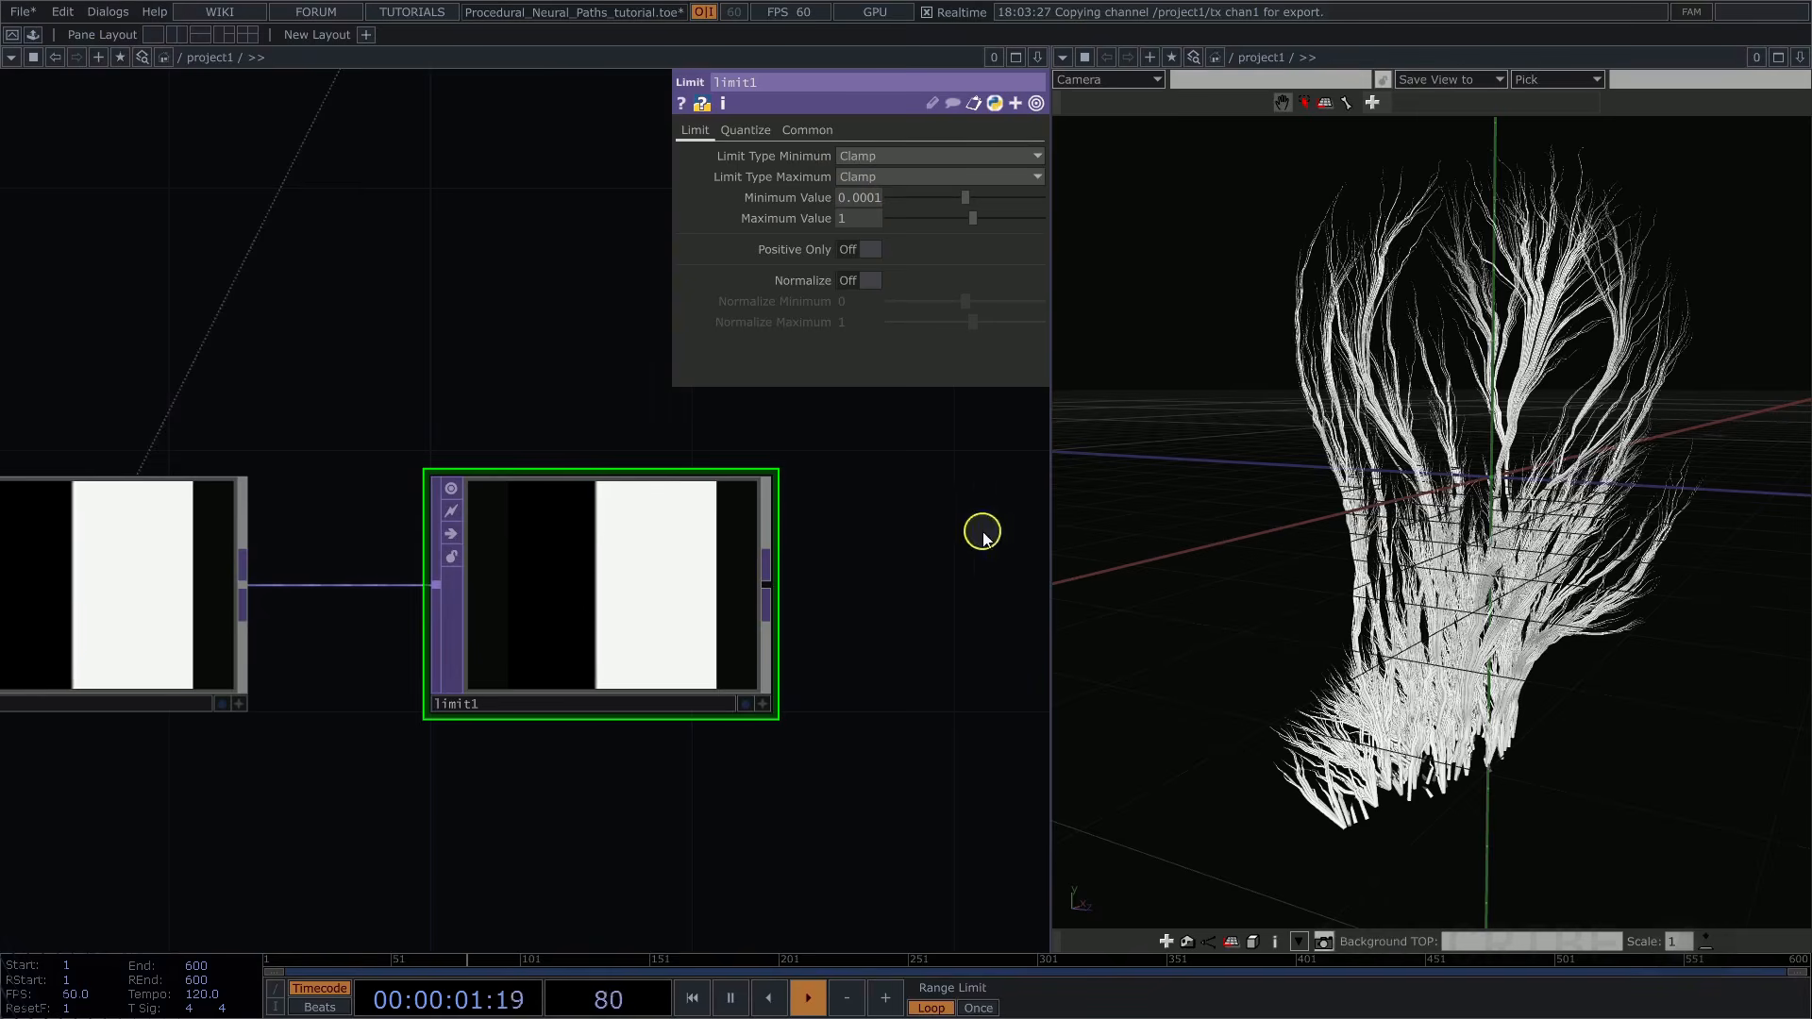
# Append a second Ramp TOP to the output of limit1
pyautogui.moveTo(849, 491); pyautogui.dragTo(634, 469)
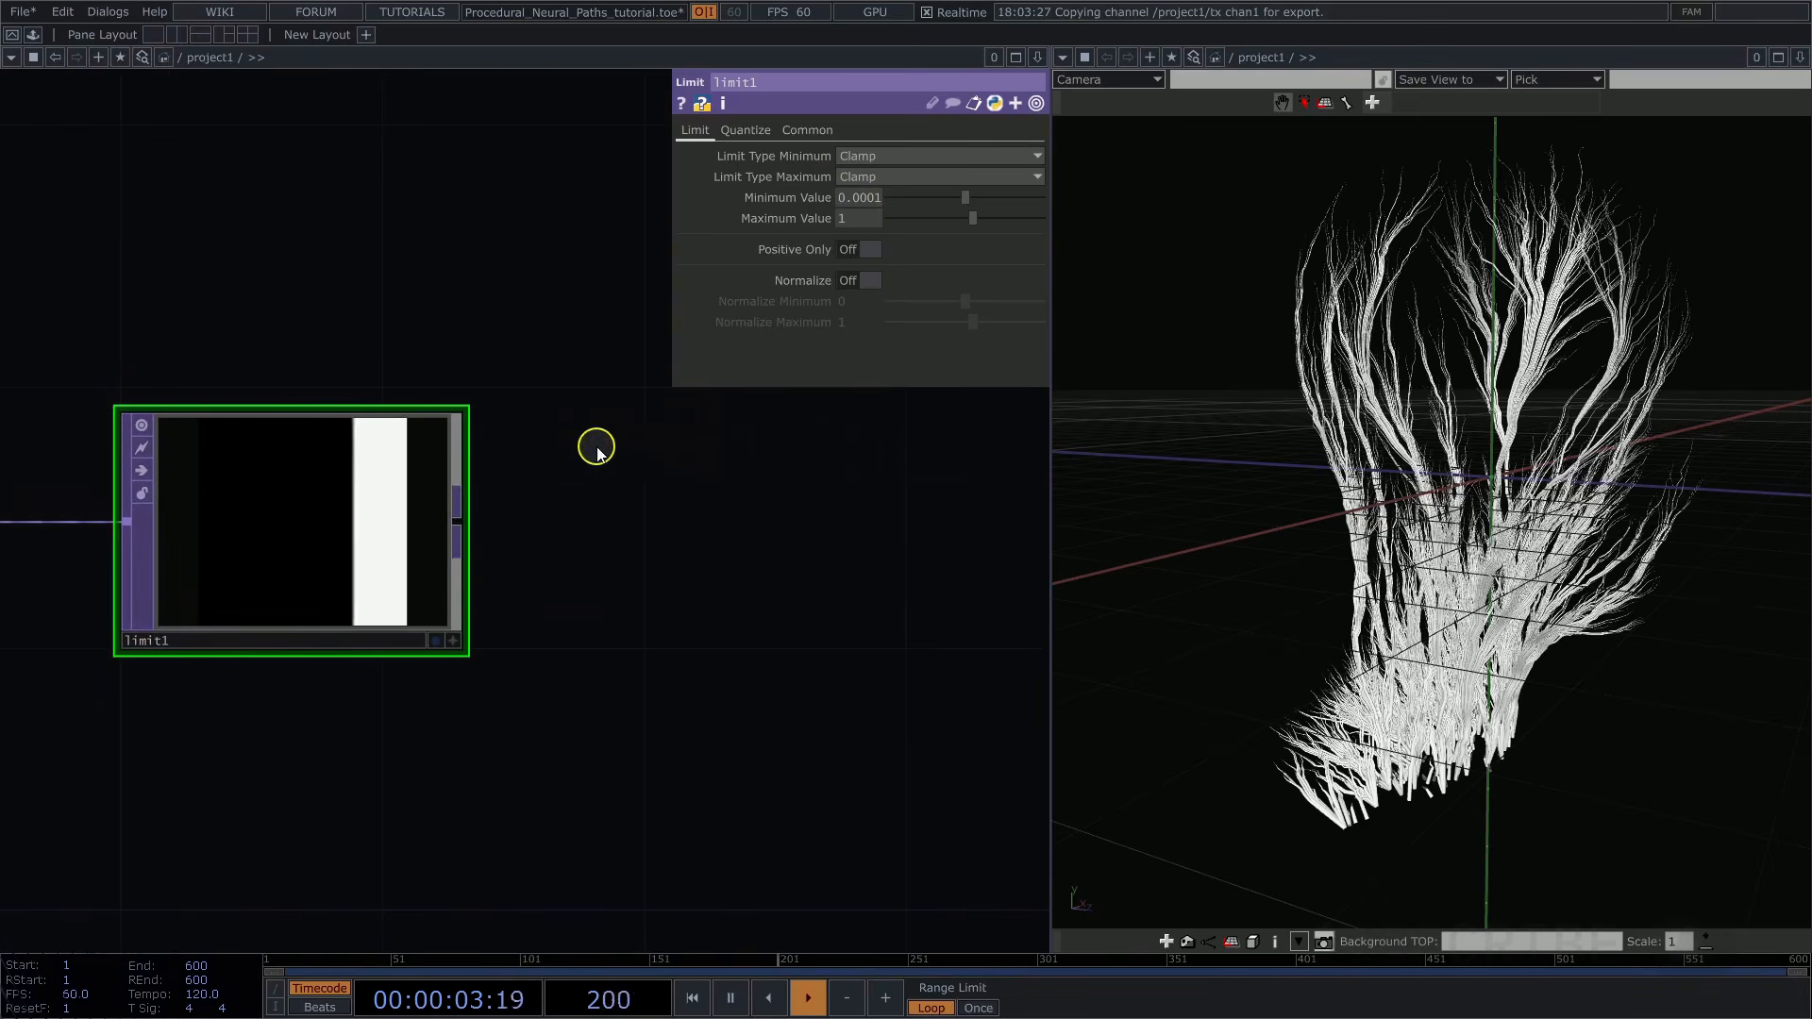
pyautogui.rightClick(462, 518)
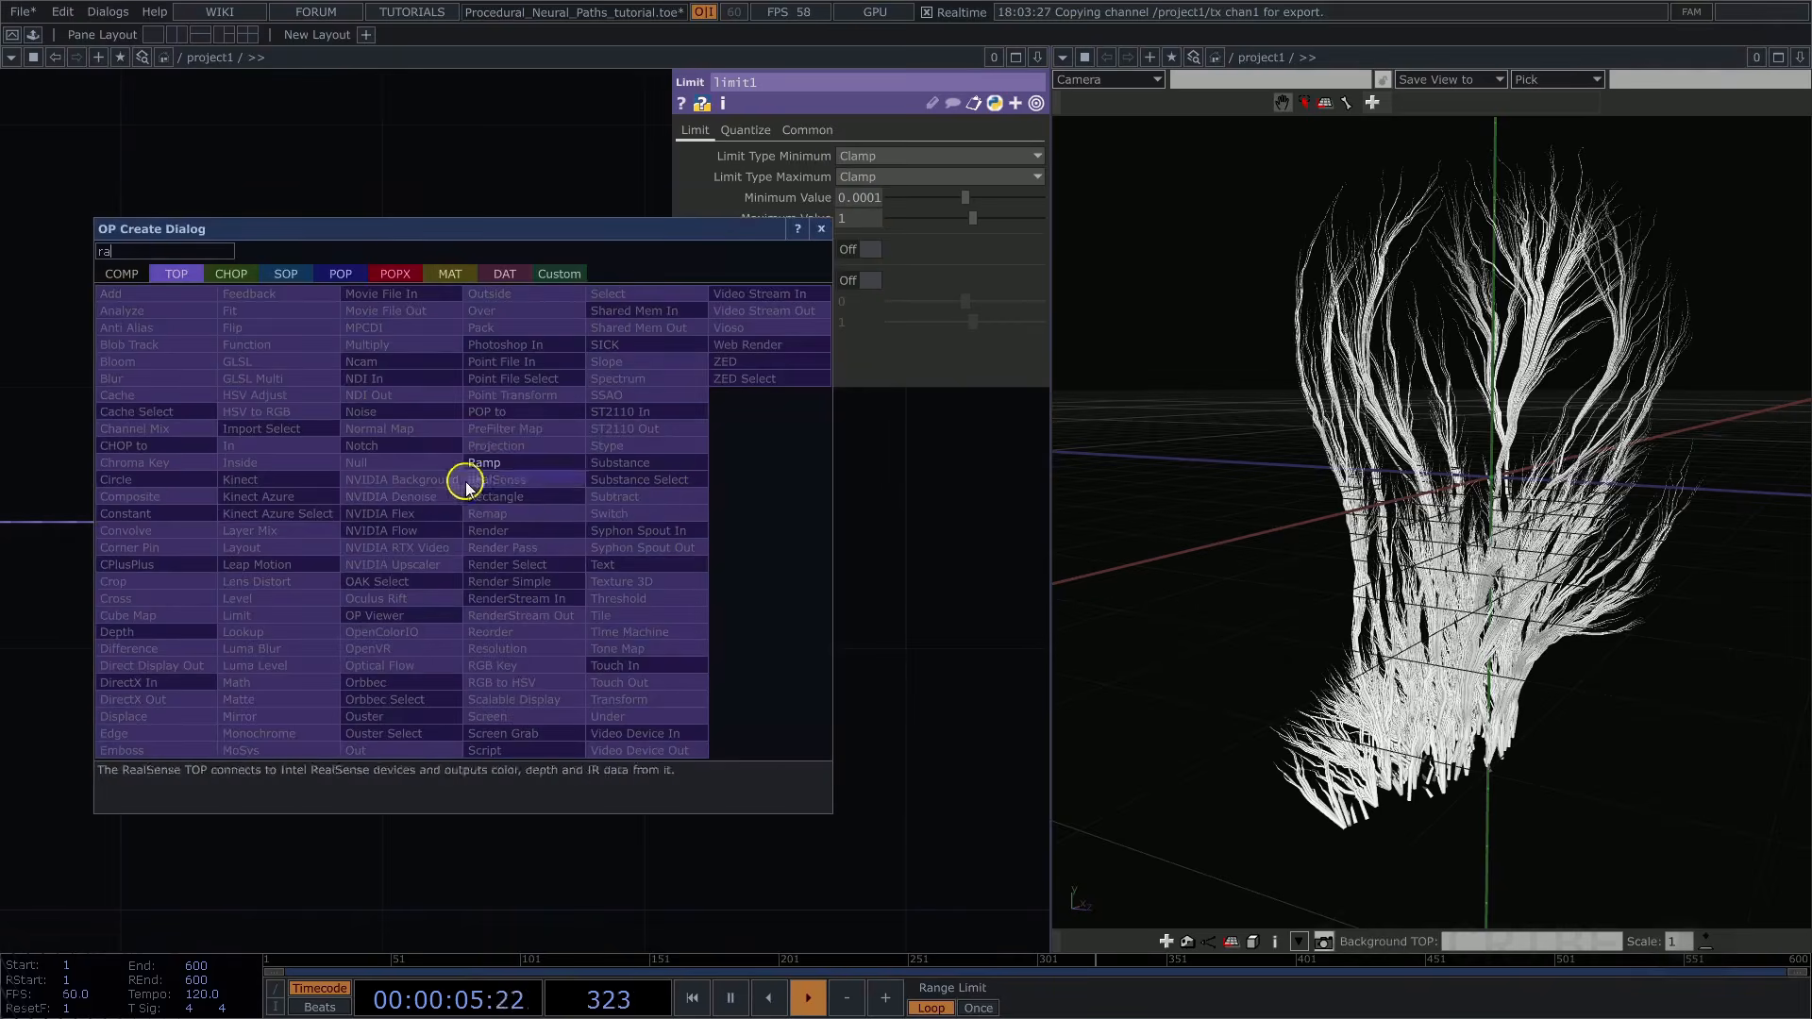
pyautogui.click(466, 478)
pyautogui.click(818, 520)
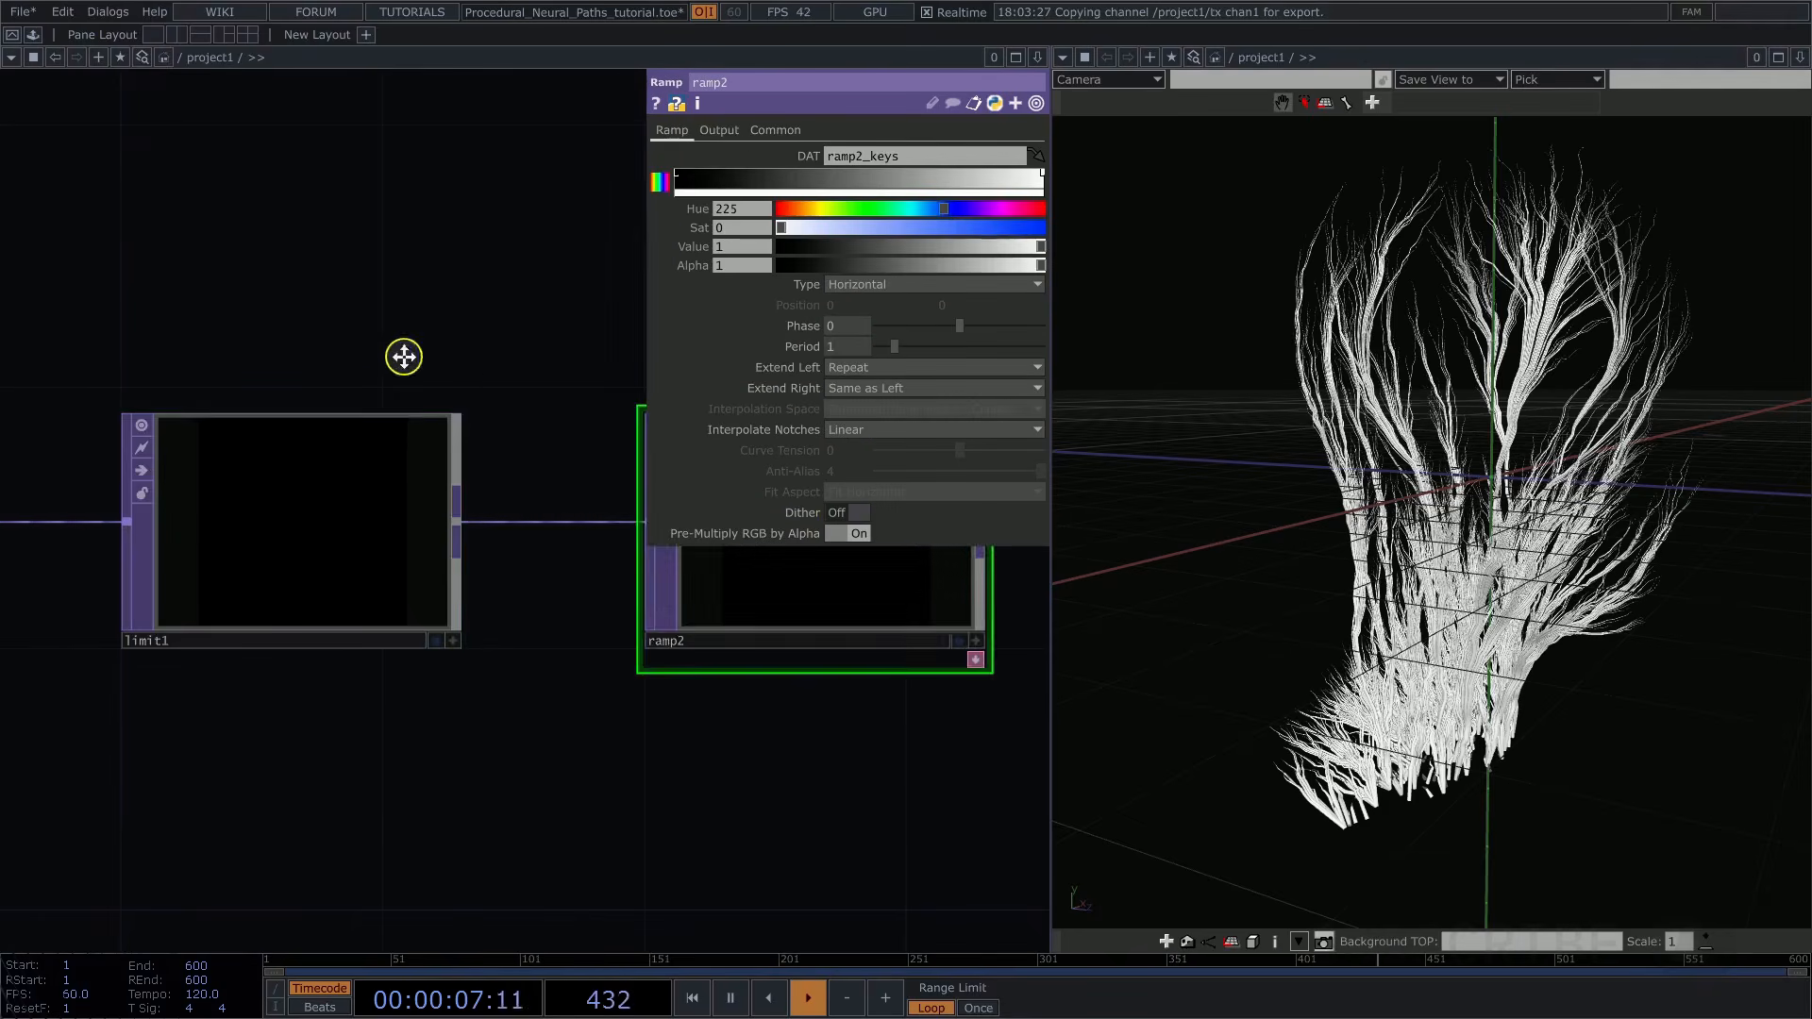
# Check ramp2's output compositing settings and raise the Value of its black start key to 0.399
pyautogui.moveTo(404, 356); pyautogui.dragTo(173, 360)
pyautogui.click(719, 129)
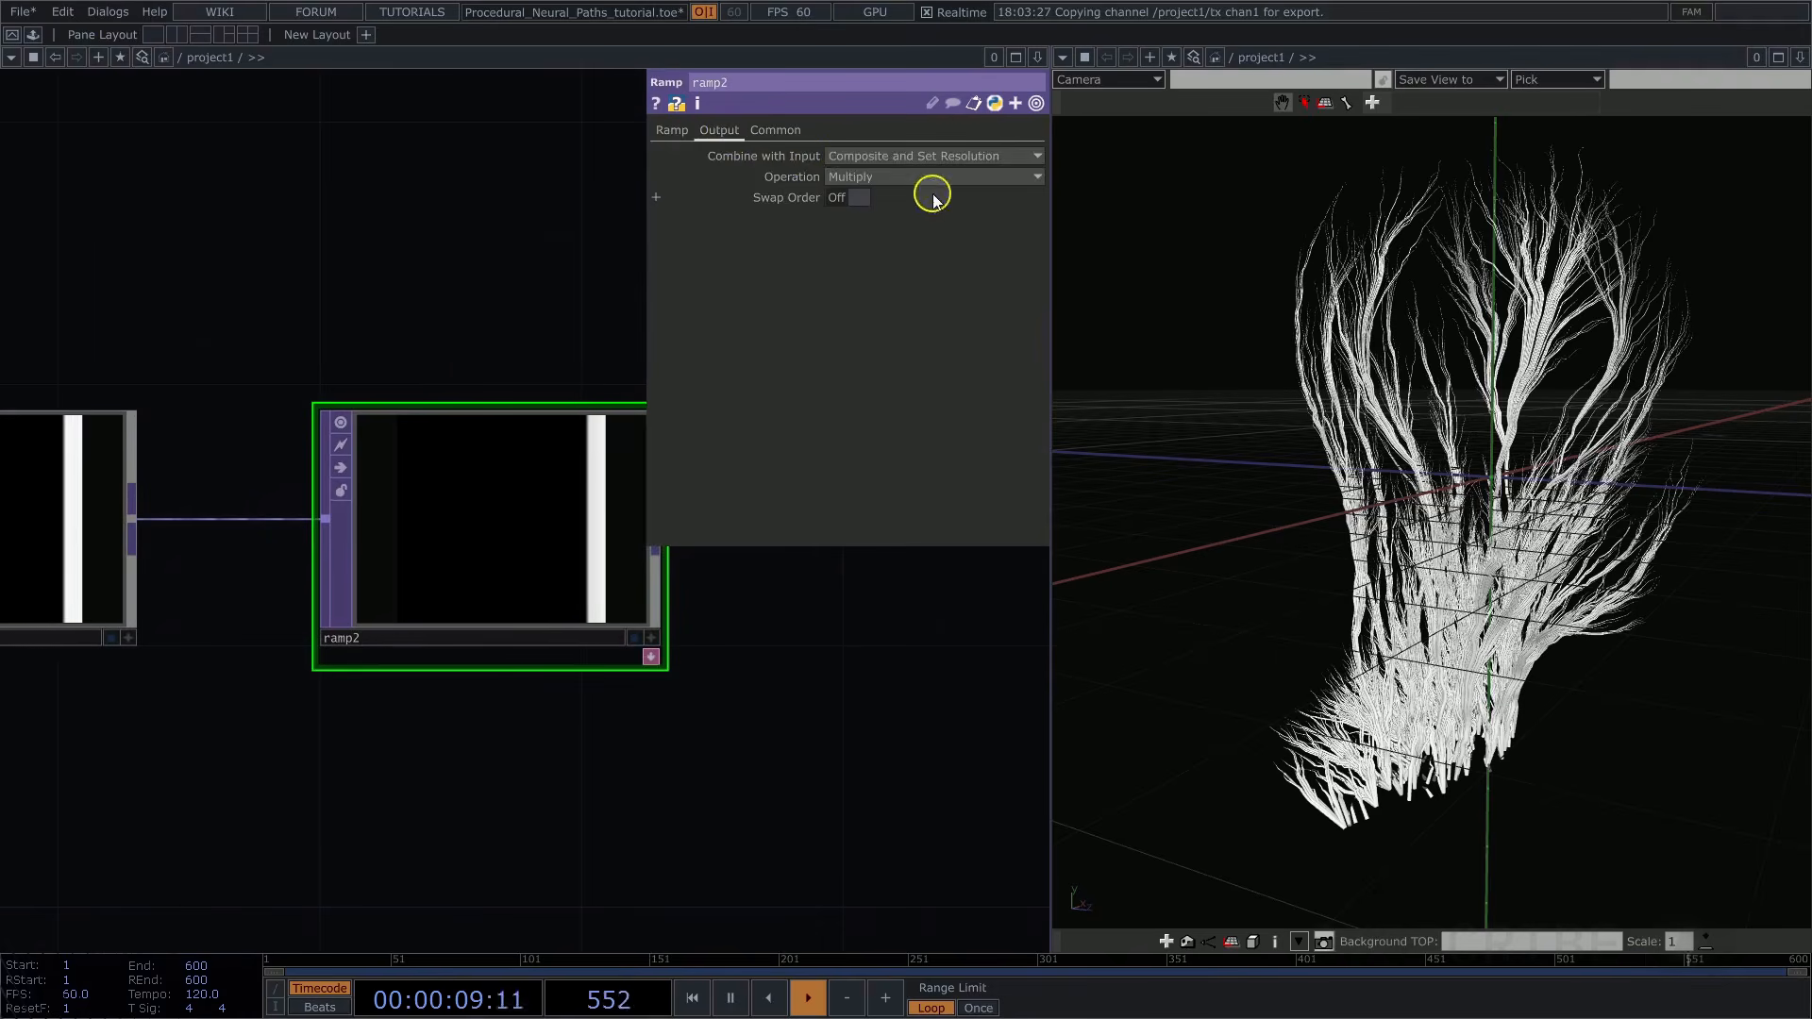
pyautogui.click(674, 138)
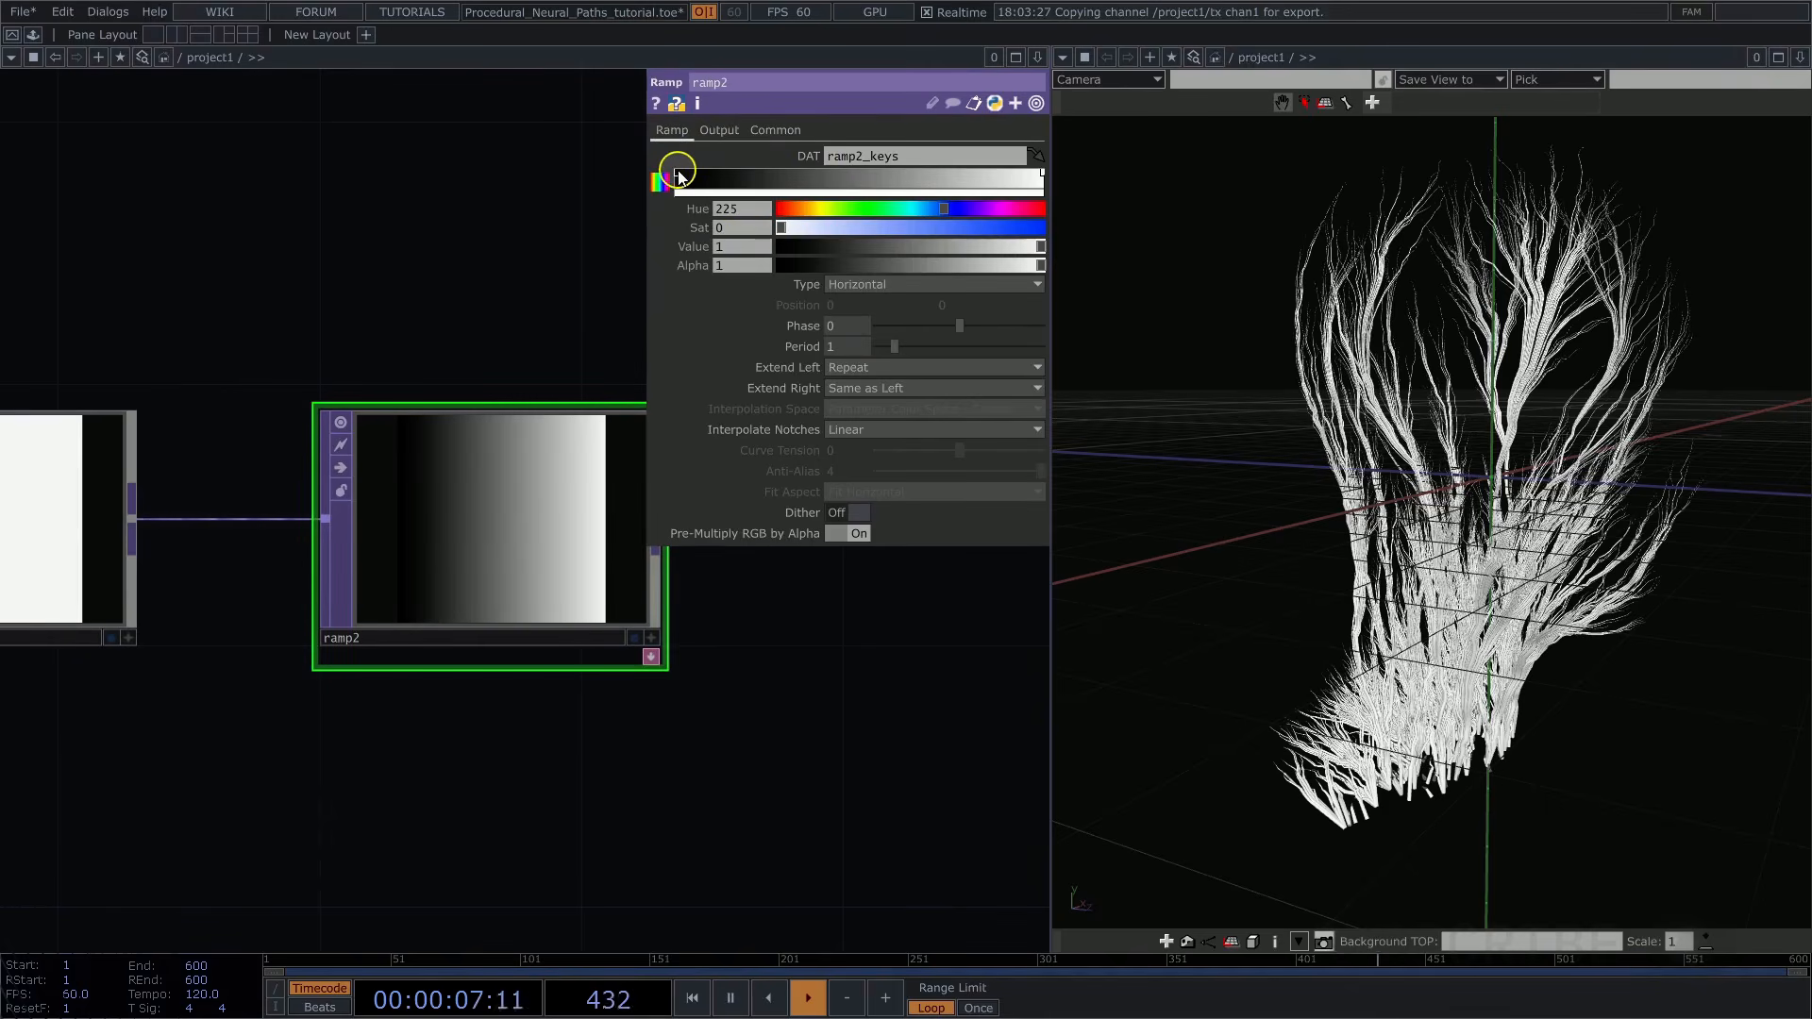
pyautogui.moveTo(783, 251); pyautogui.dragTo(870, 251)
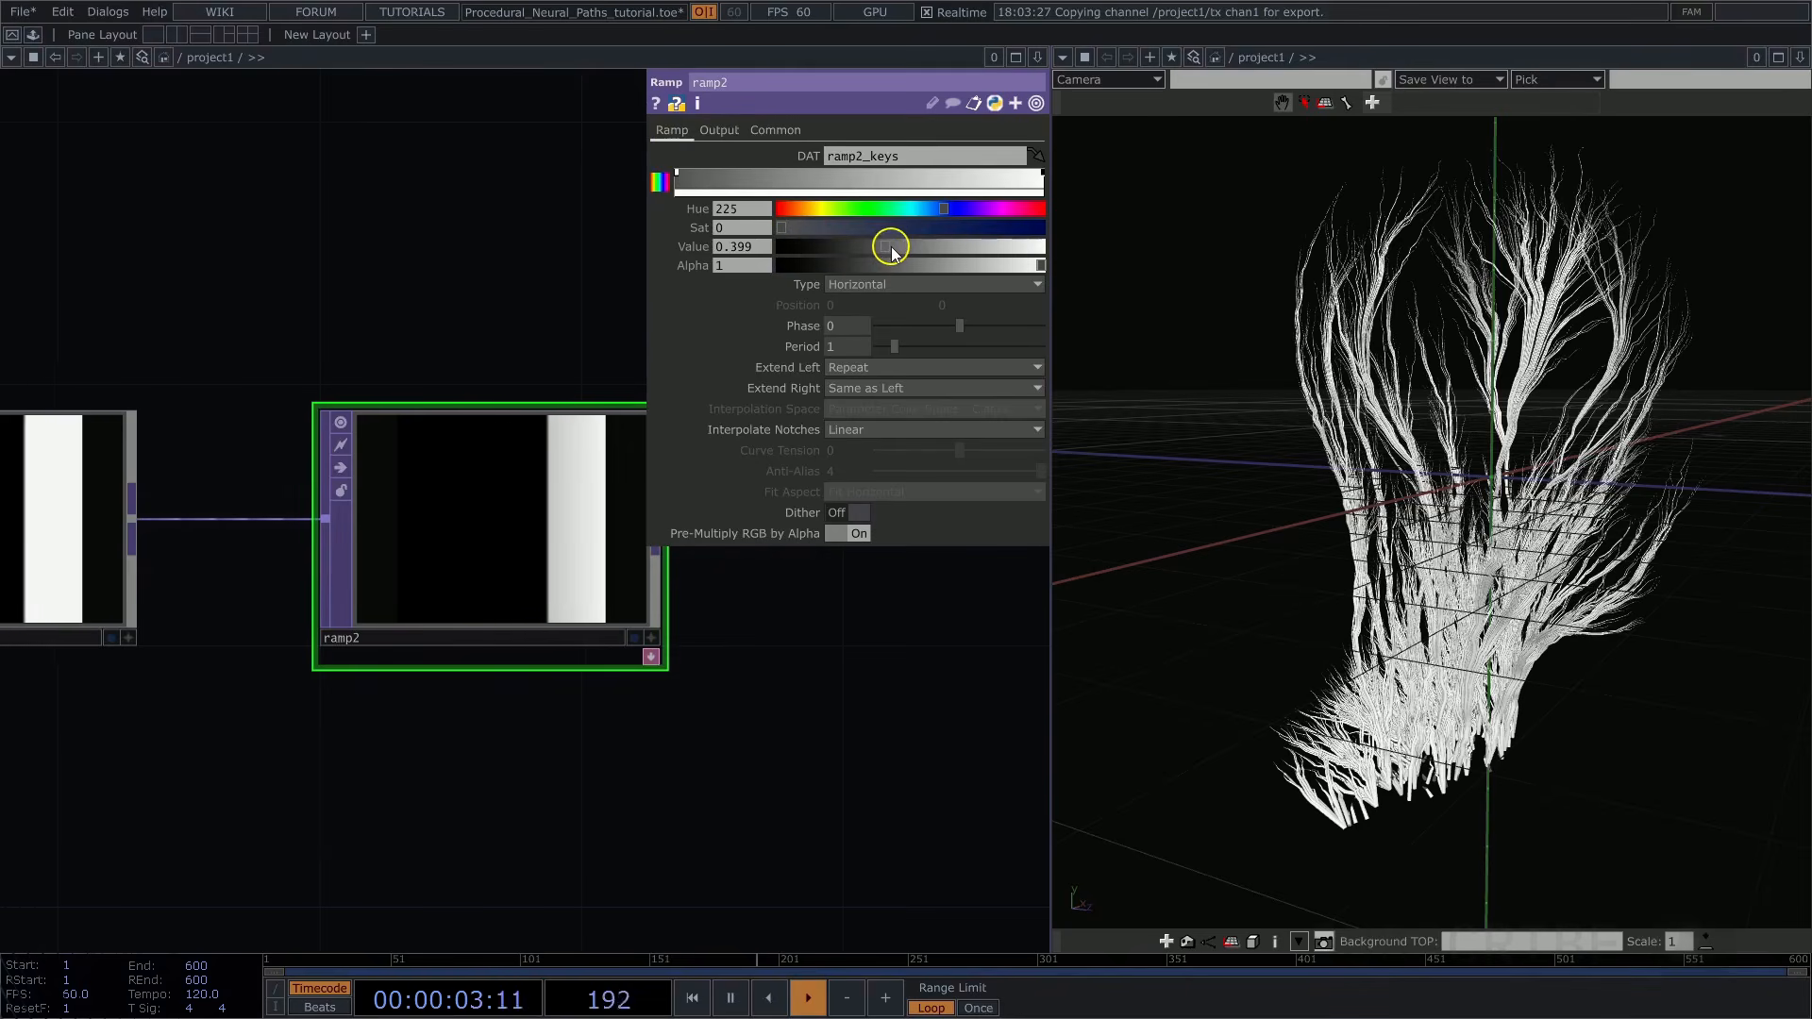
# Append a Null TOP to the output of ramp2 and rename it scale_ramp
pyautogui.moveTo(800, 660); pyautogui.dragTo(663, 668)
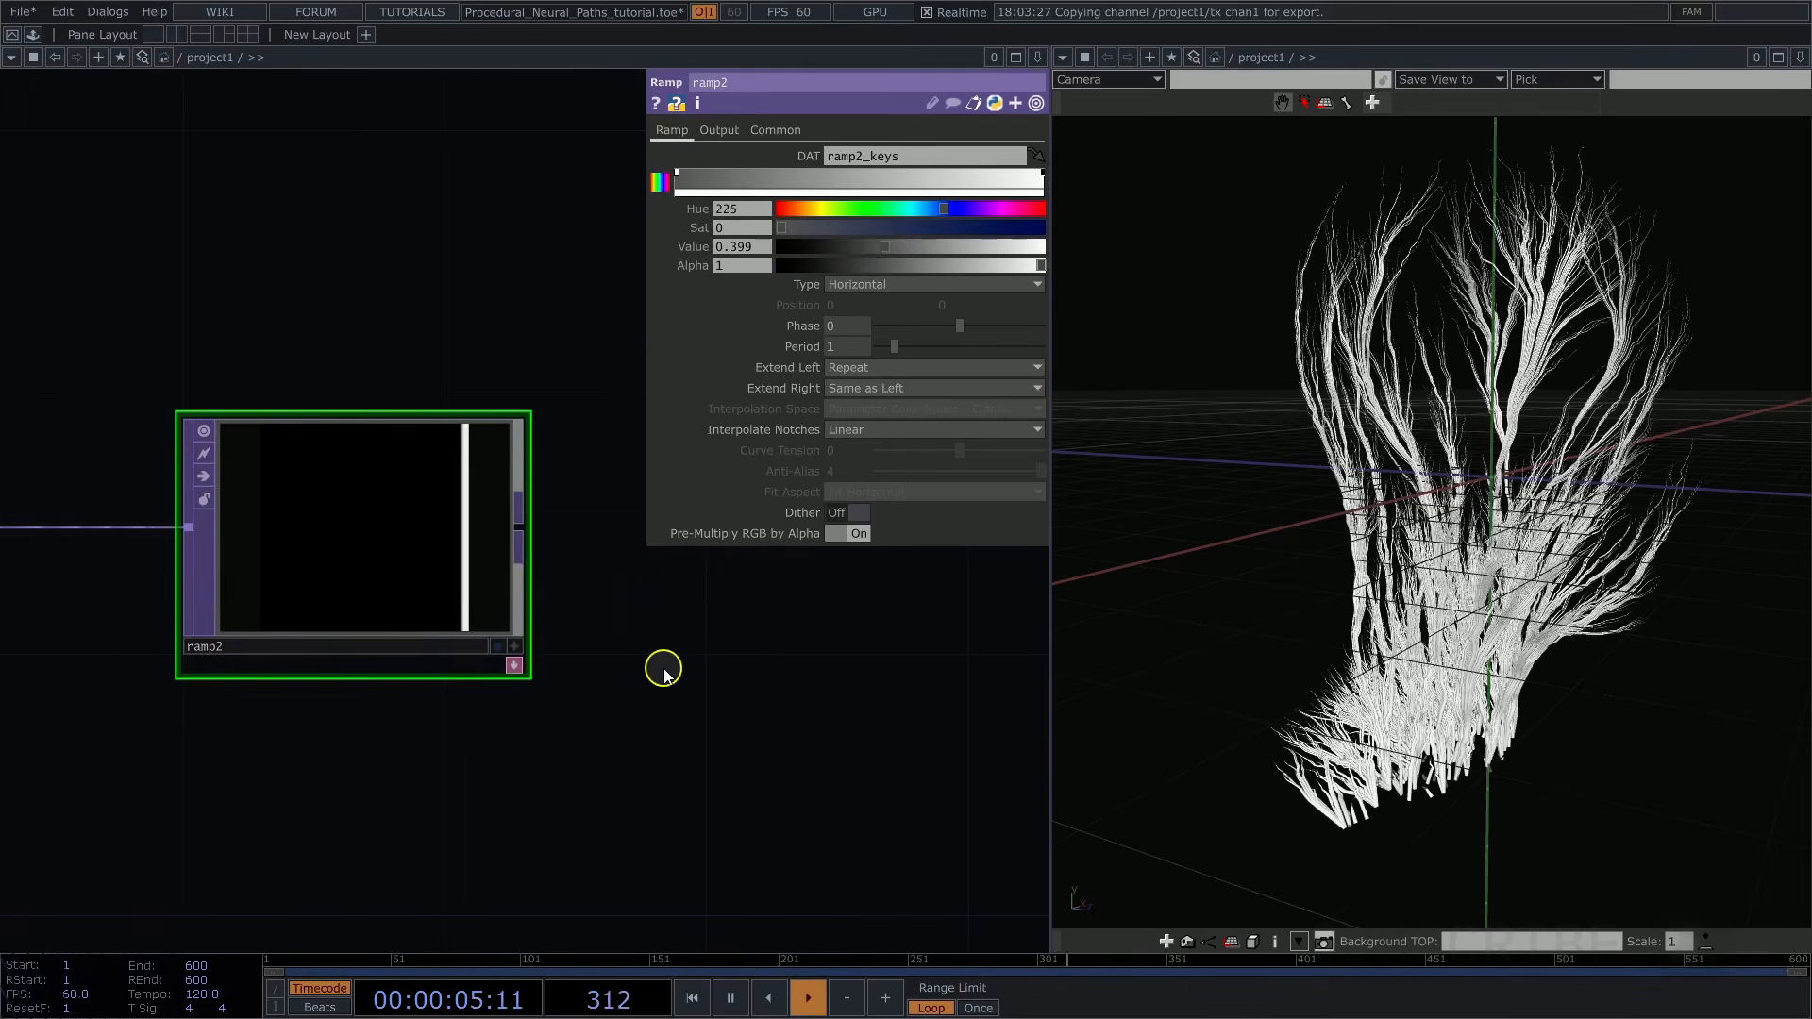
pyautogui.press('p')
pyautogui.scroll(-4, 725, 388)
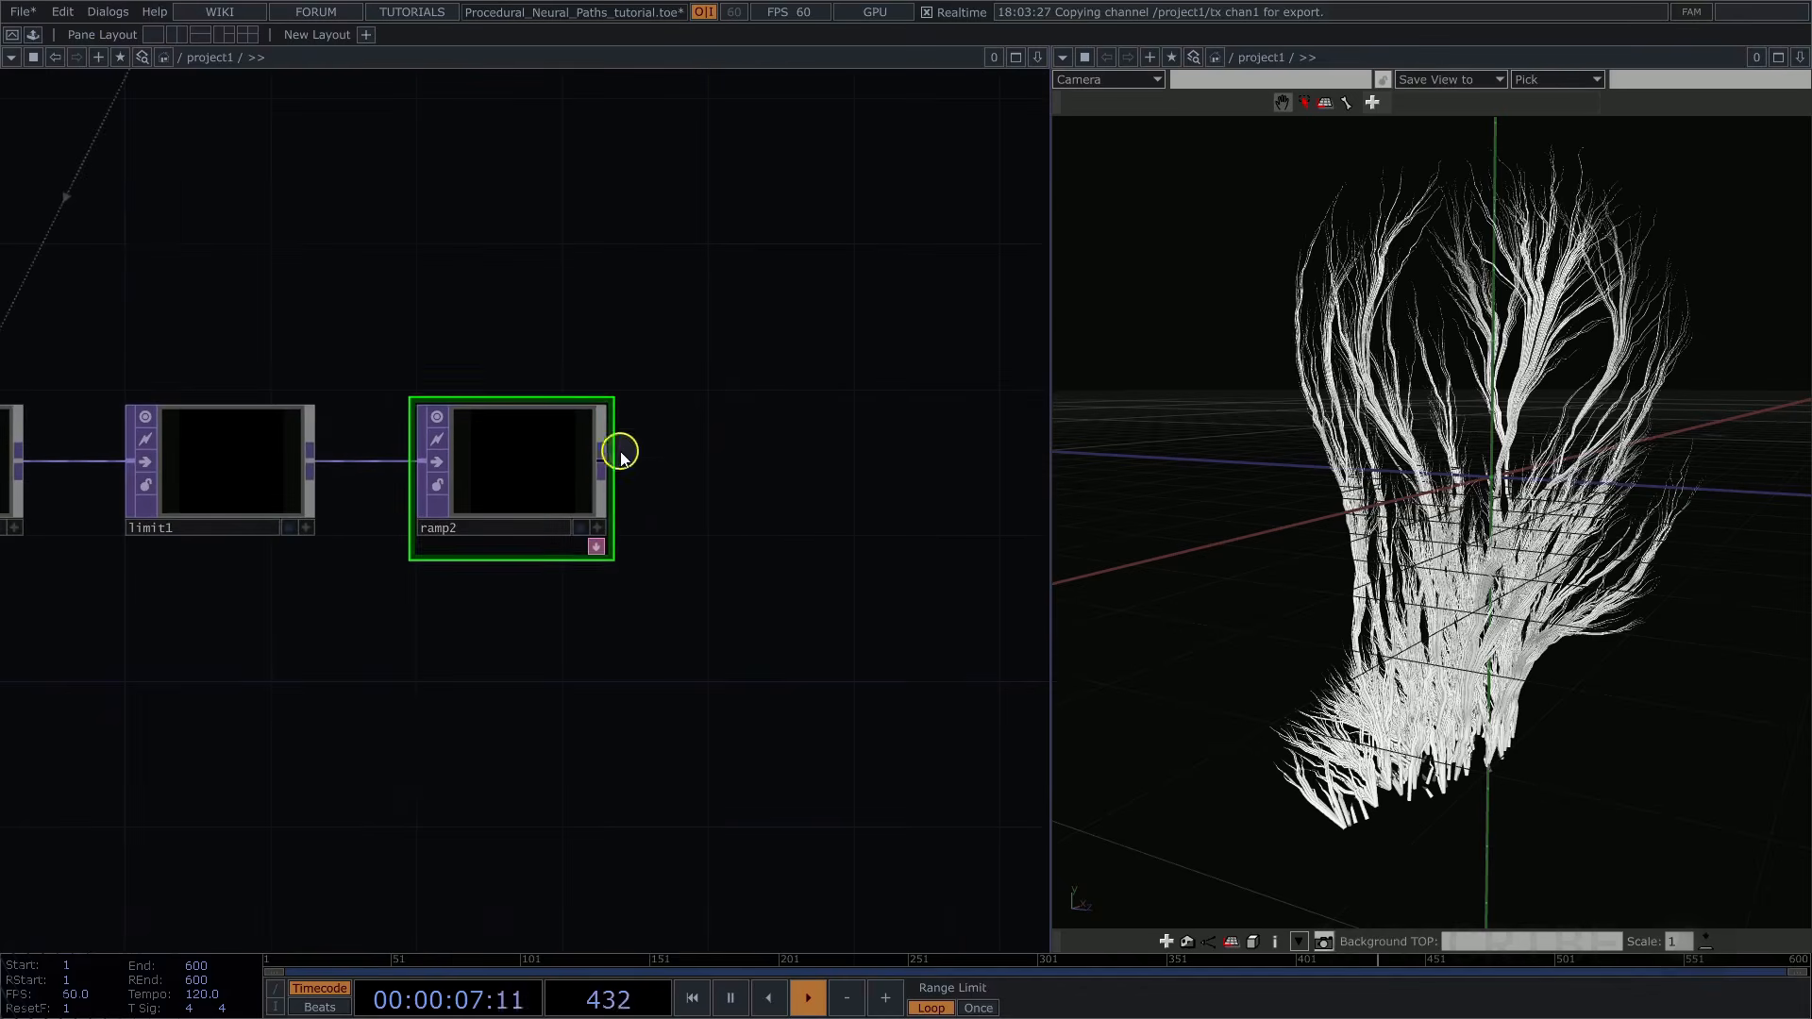
pyautogui.rightClick(607, 464)
pyautogui.click(586, 424)
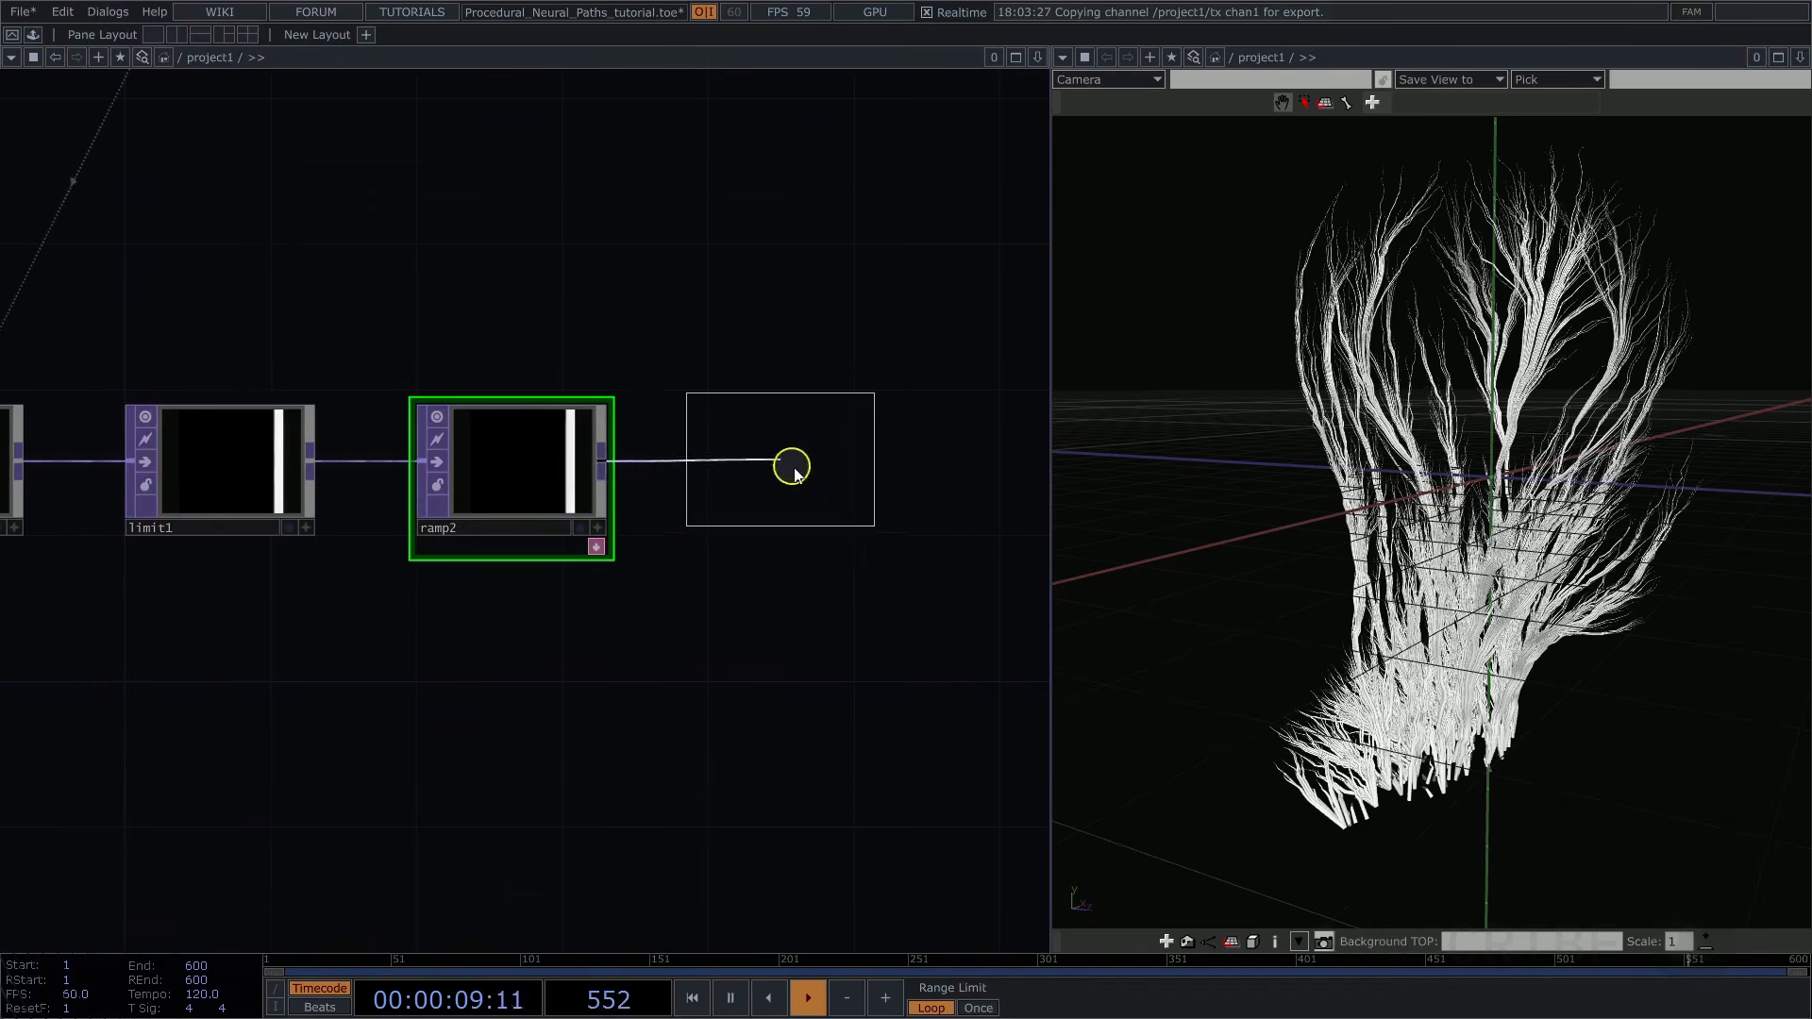
pyautogui.click(807, 472)
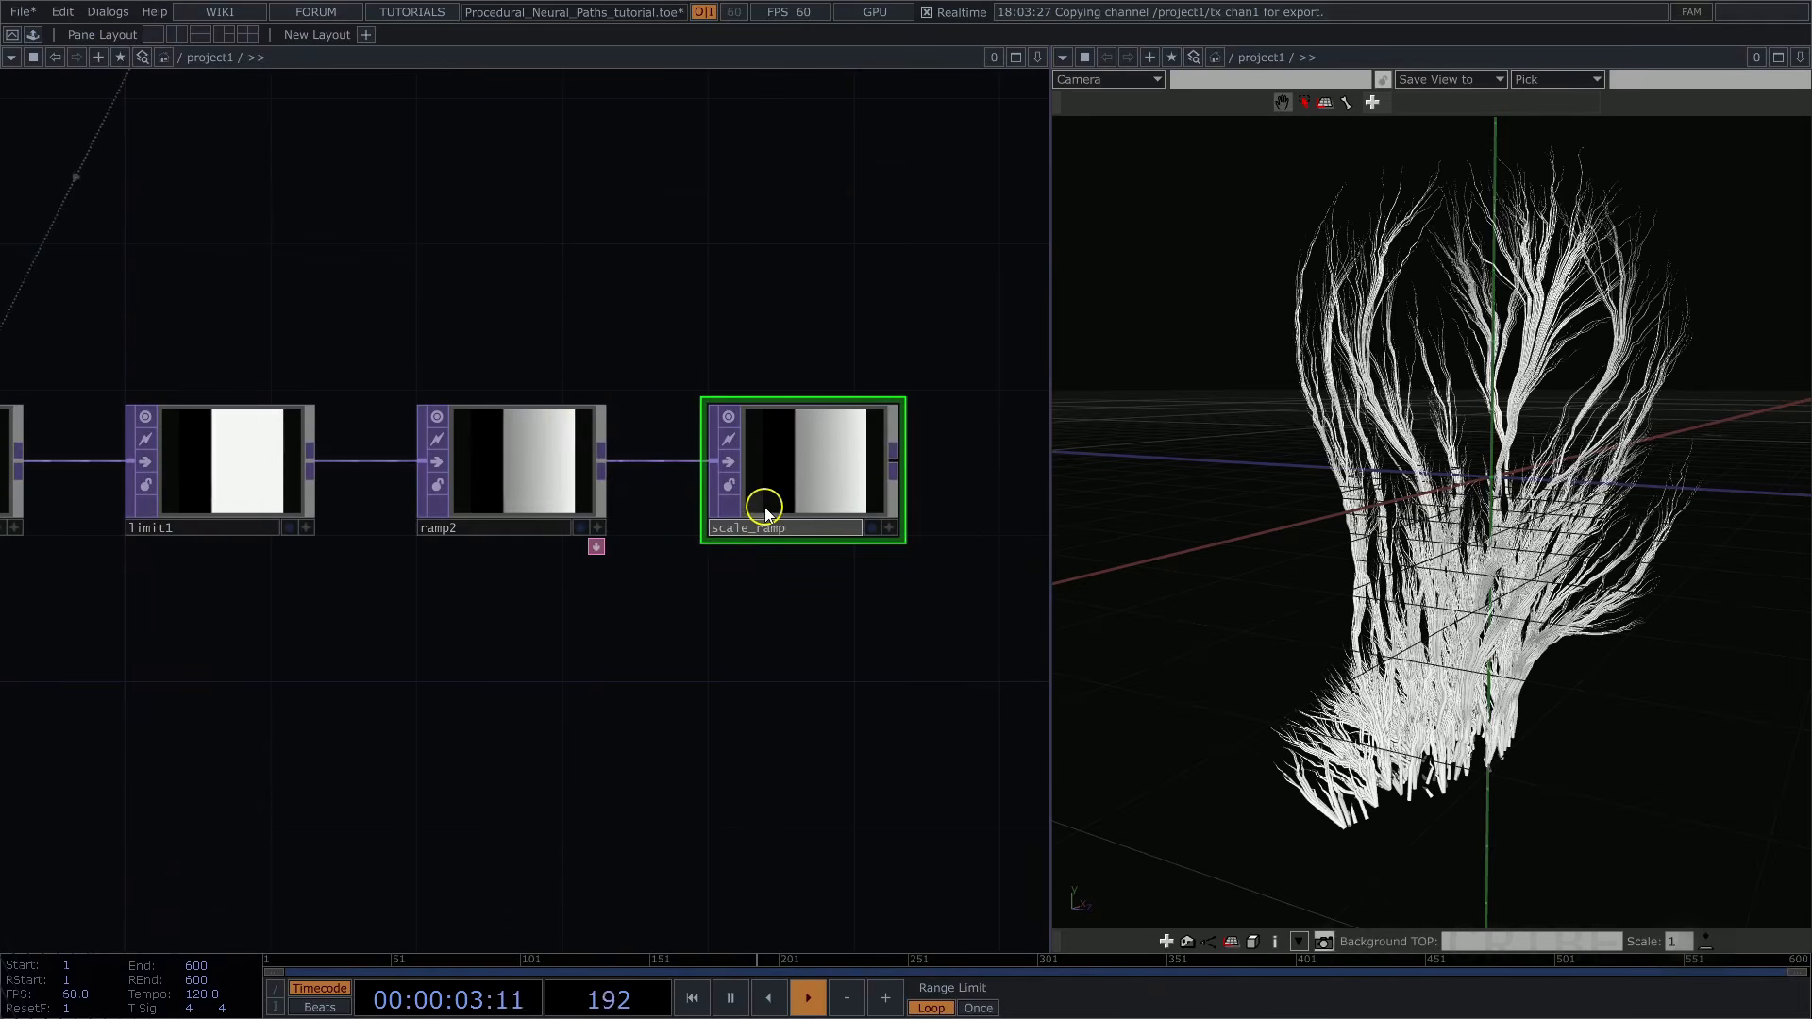
# Assign the scale_ramp TOP to sweep1 as its Custom Scale TOP
pyautogui.scroll(-5, 613, 490)
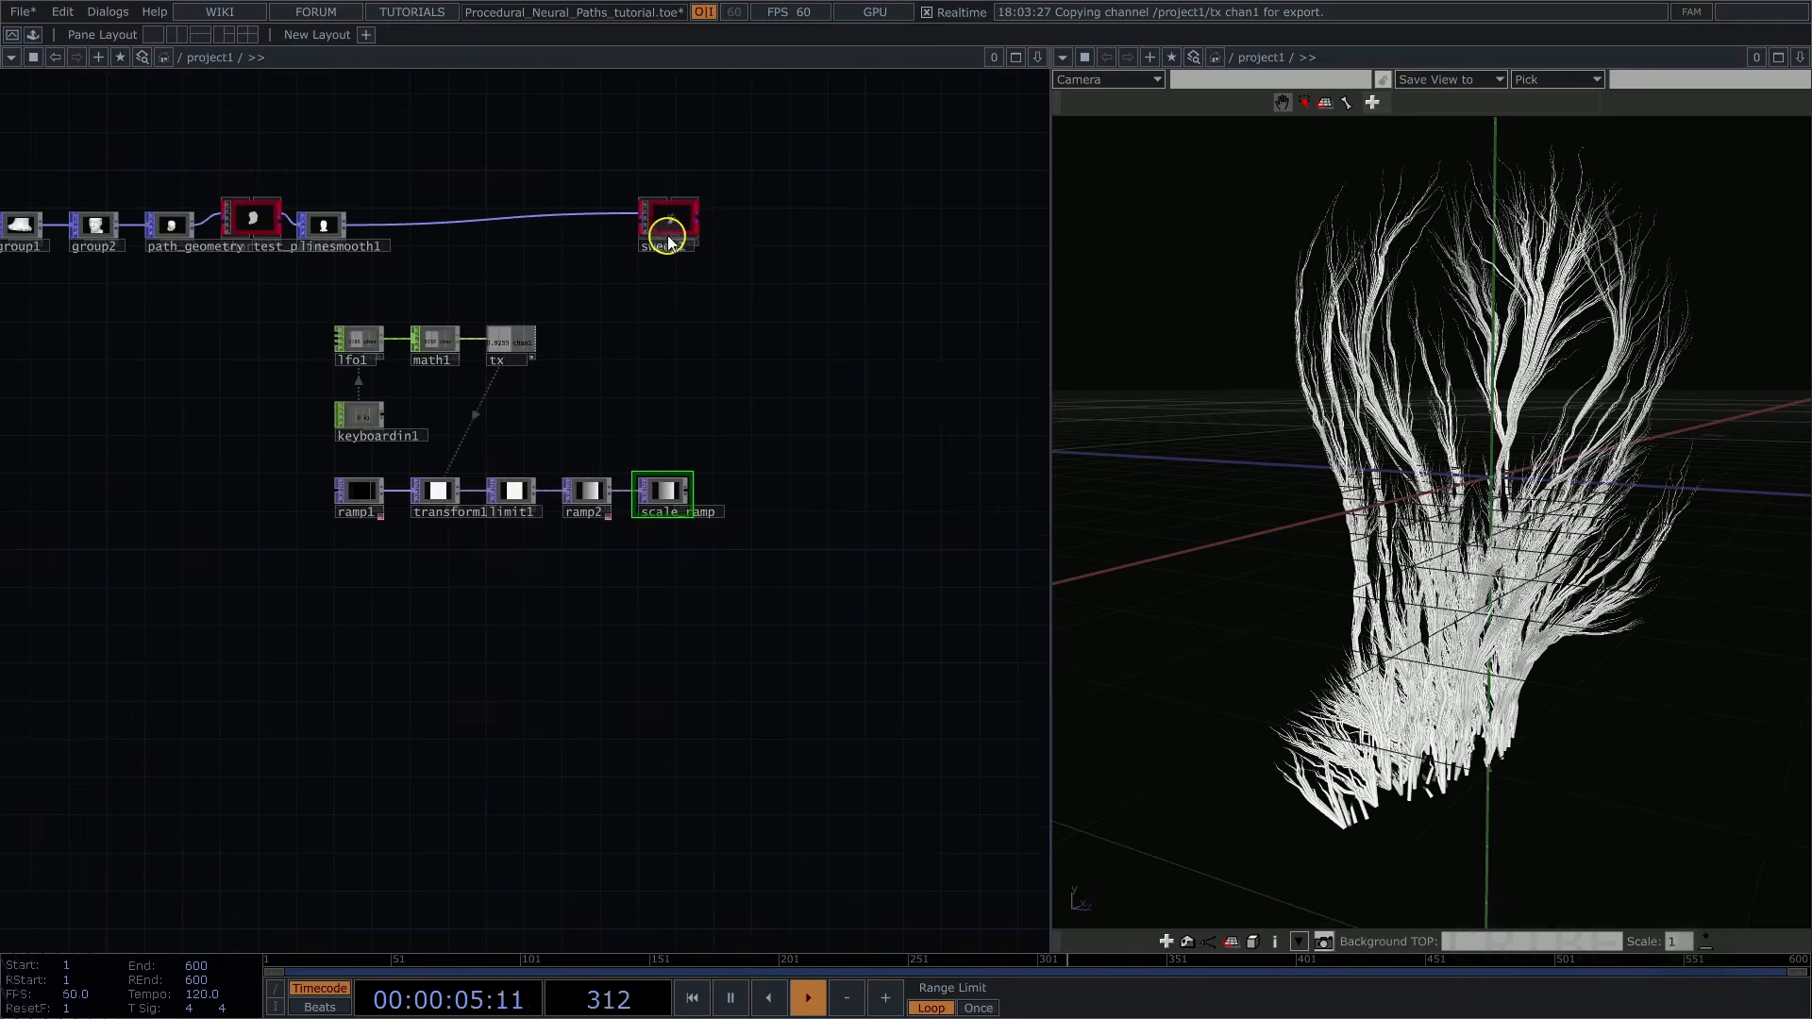
pyautogui.click(671, 228)
pyautogui.press('p')
pyautogui.moveTo(580, 427); pyautogui.dragTo(461, 437)
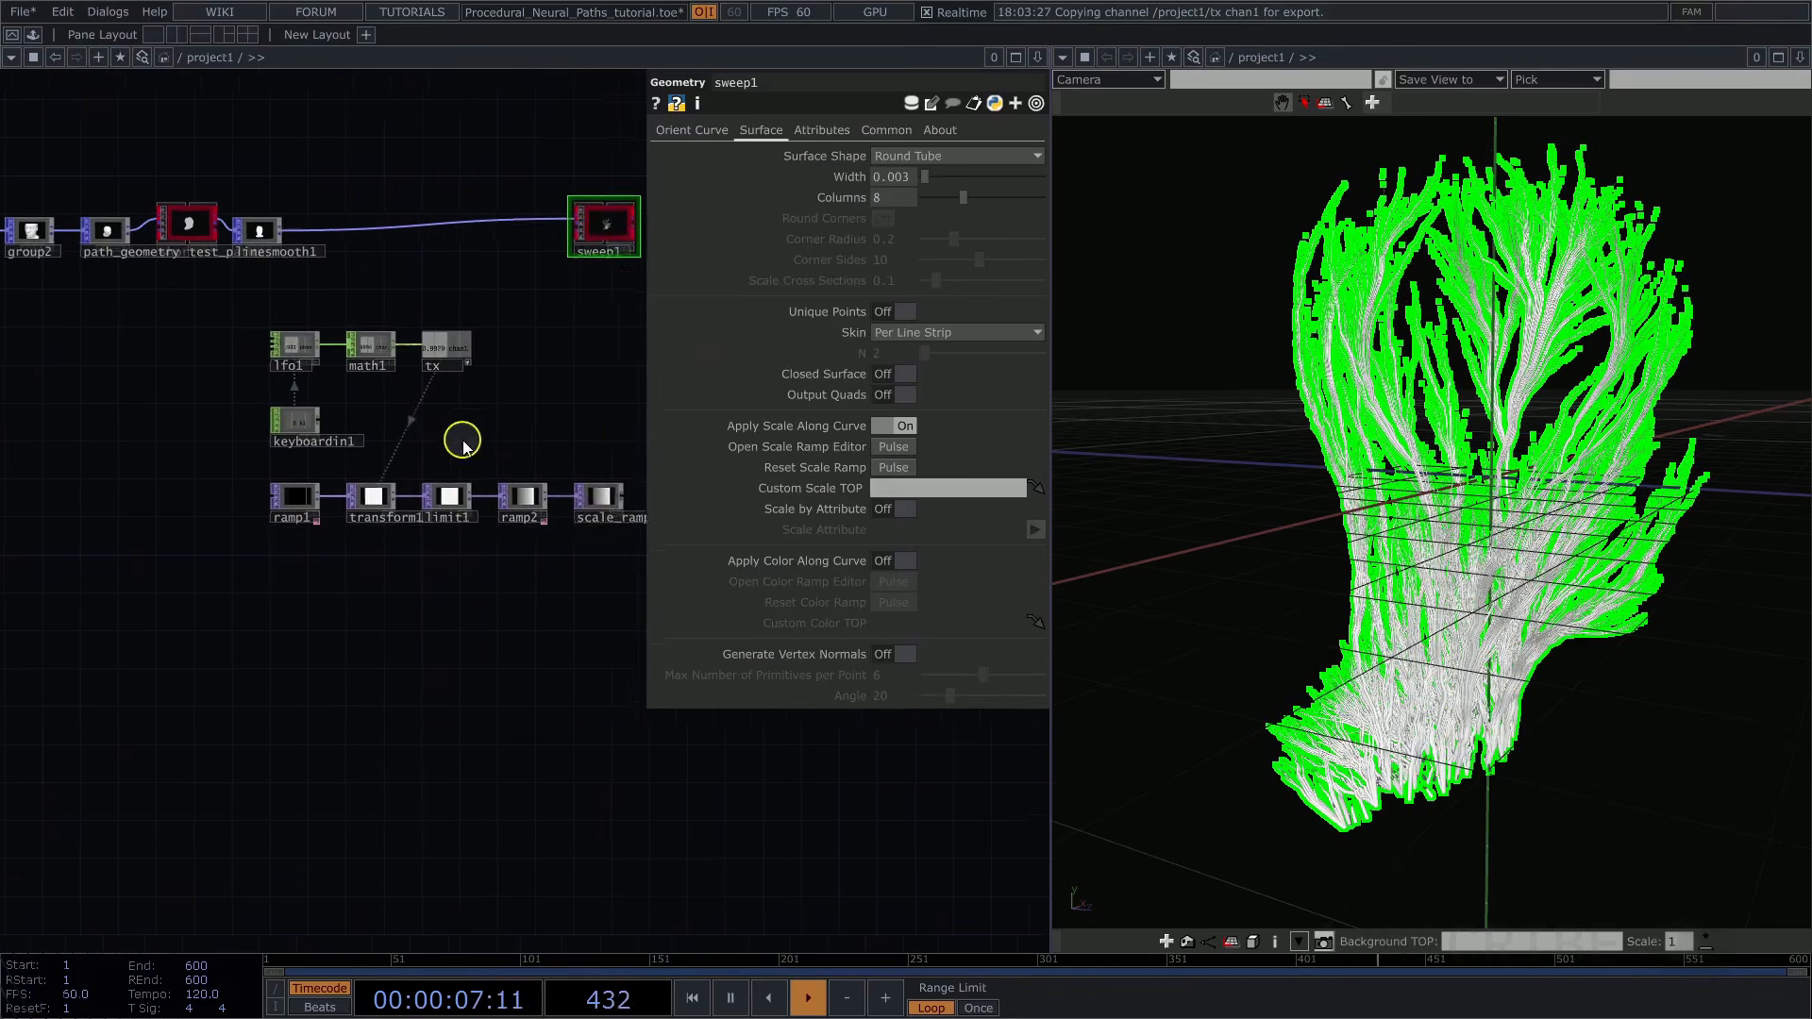
pyautogui.moveTo(914, 489); pyautogui.dragTo(914, 489)
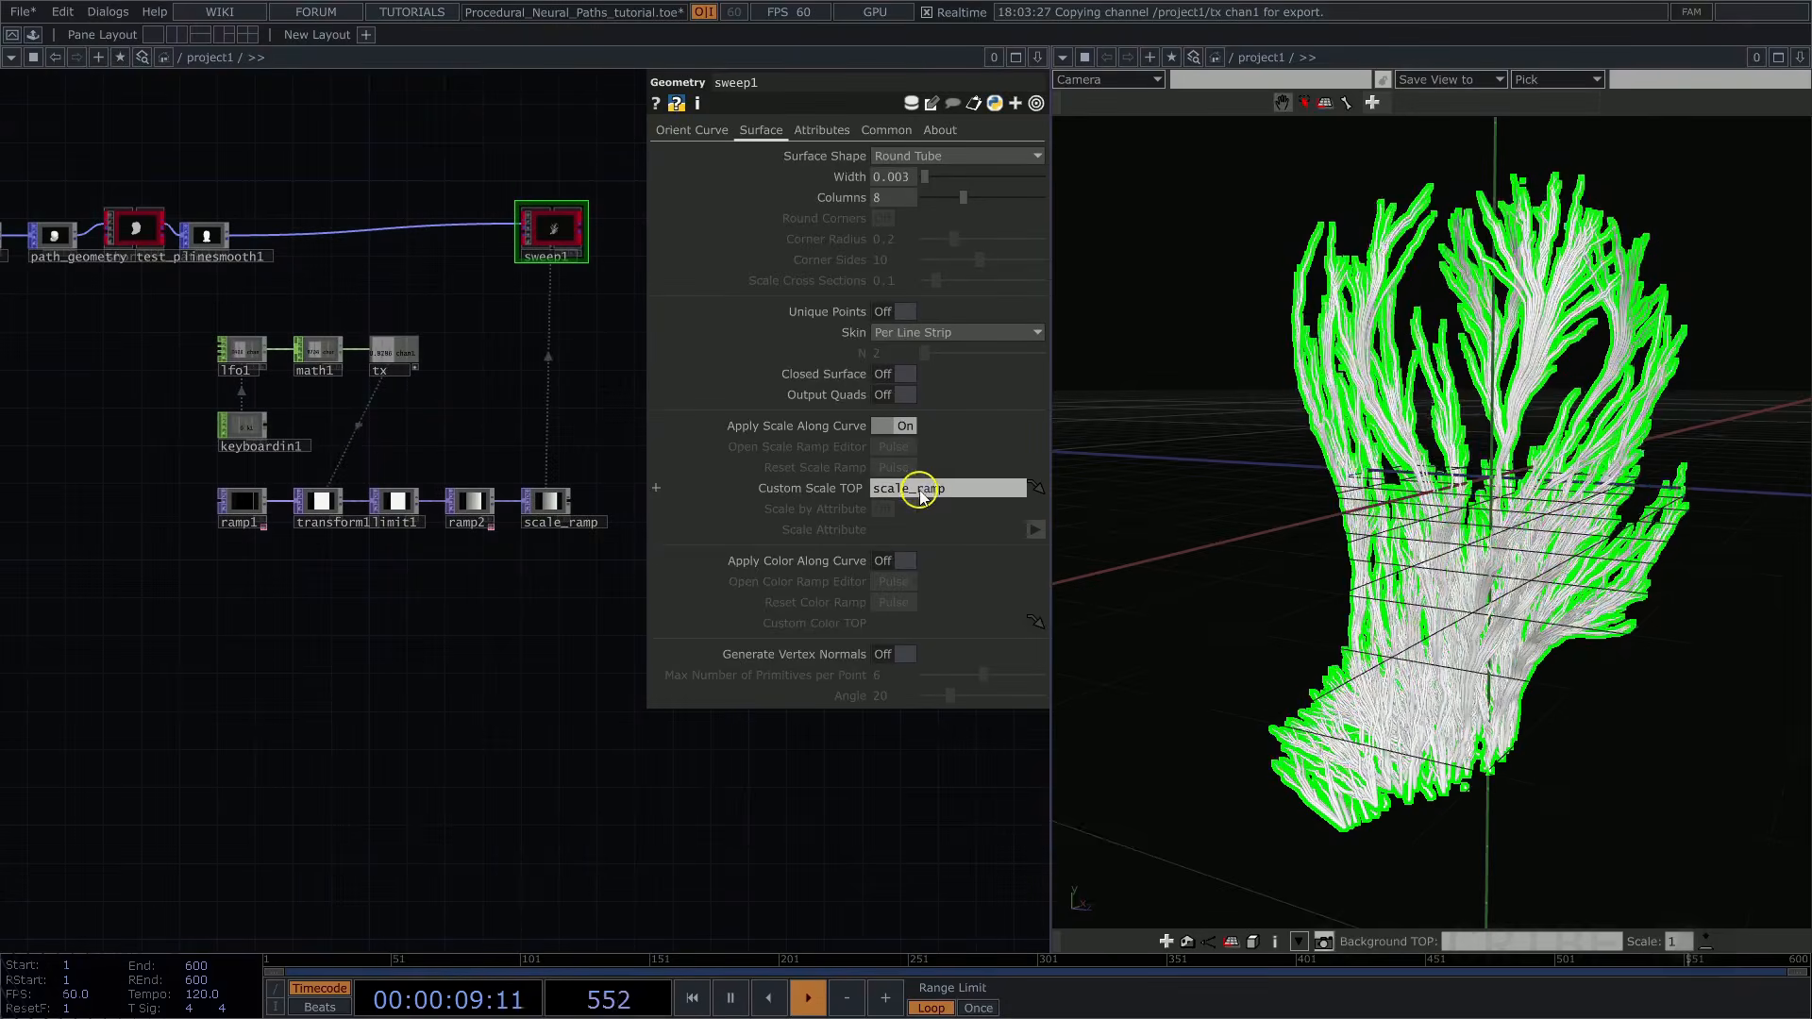
pyautogui.scroll(2, 507, 426)
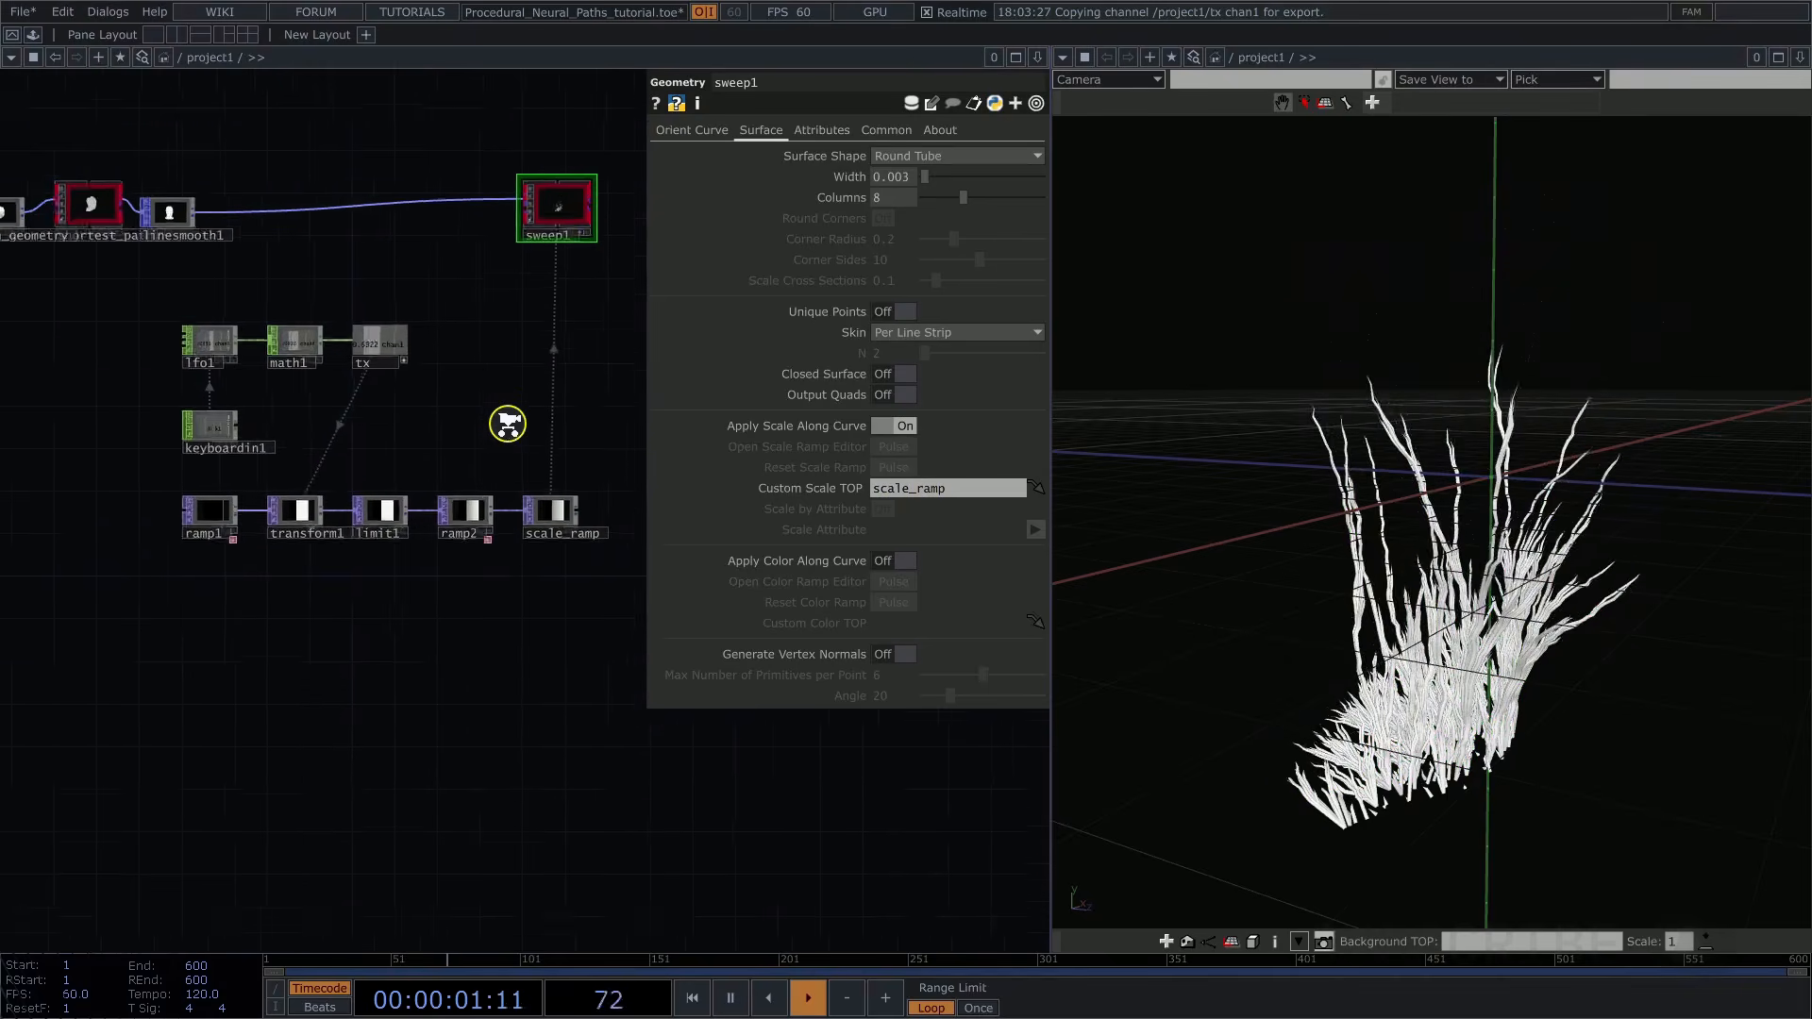
pyautogui.moveTo(1392, 705); pyautogui.dragTo(1373, 649)
pyautogui.scroll(3, 1374, 649)
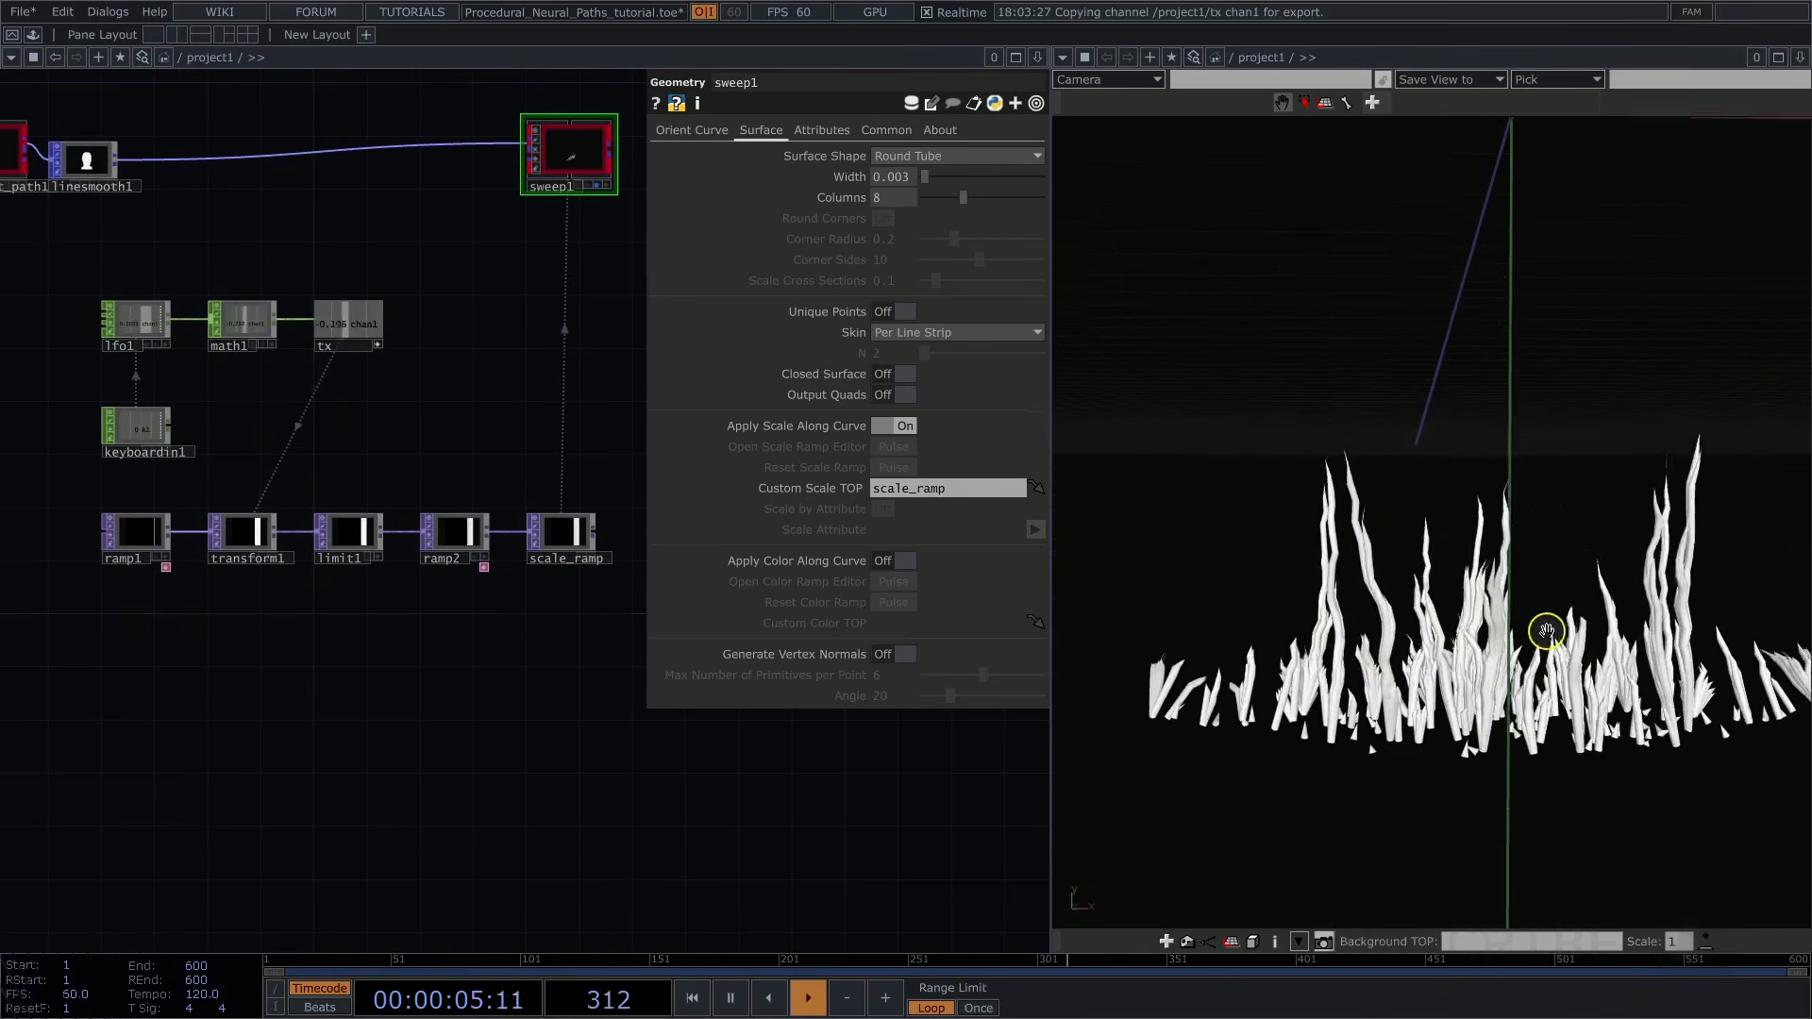
pyautogui.moveTo(1435, 599)
pyautogui.mouseDown()
pyautogui.moveTo(1529, 614)
pyautogui.moveTo(1531, 599)
pyautogui.moveTo(1363, 598)
pyautogui.moveTo(1368, 636)
pyautogui.moveTo(1484, 595)
pyautogui.moveTo(1452, 573)
pyautogui.moveTo(1408, 598)
pyautogui.mouseUp()
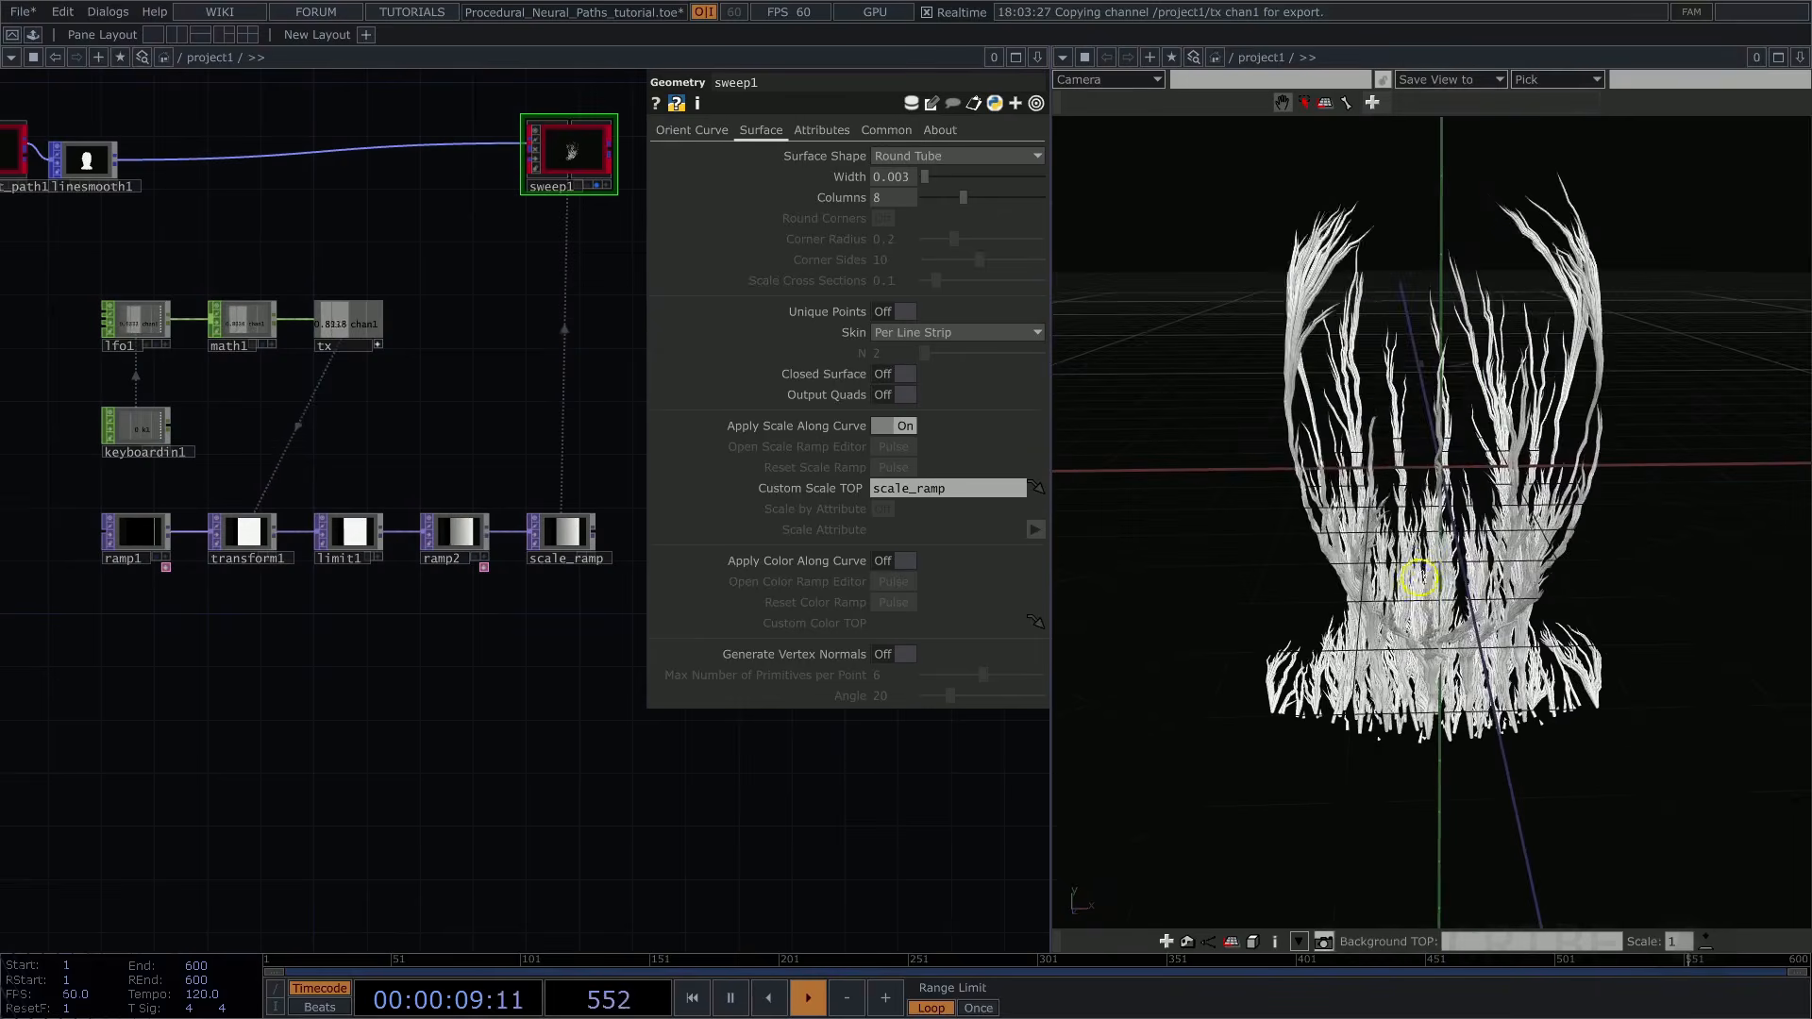
# Add a Ramp TOP with a 1024 x 1024 resolution and 32-bit float (RGBA) pixel format
pyautogui.scroll(3, 242, 453)
pyautogui.press('Tab')
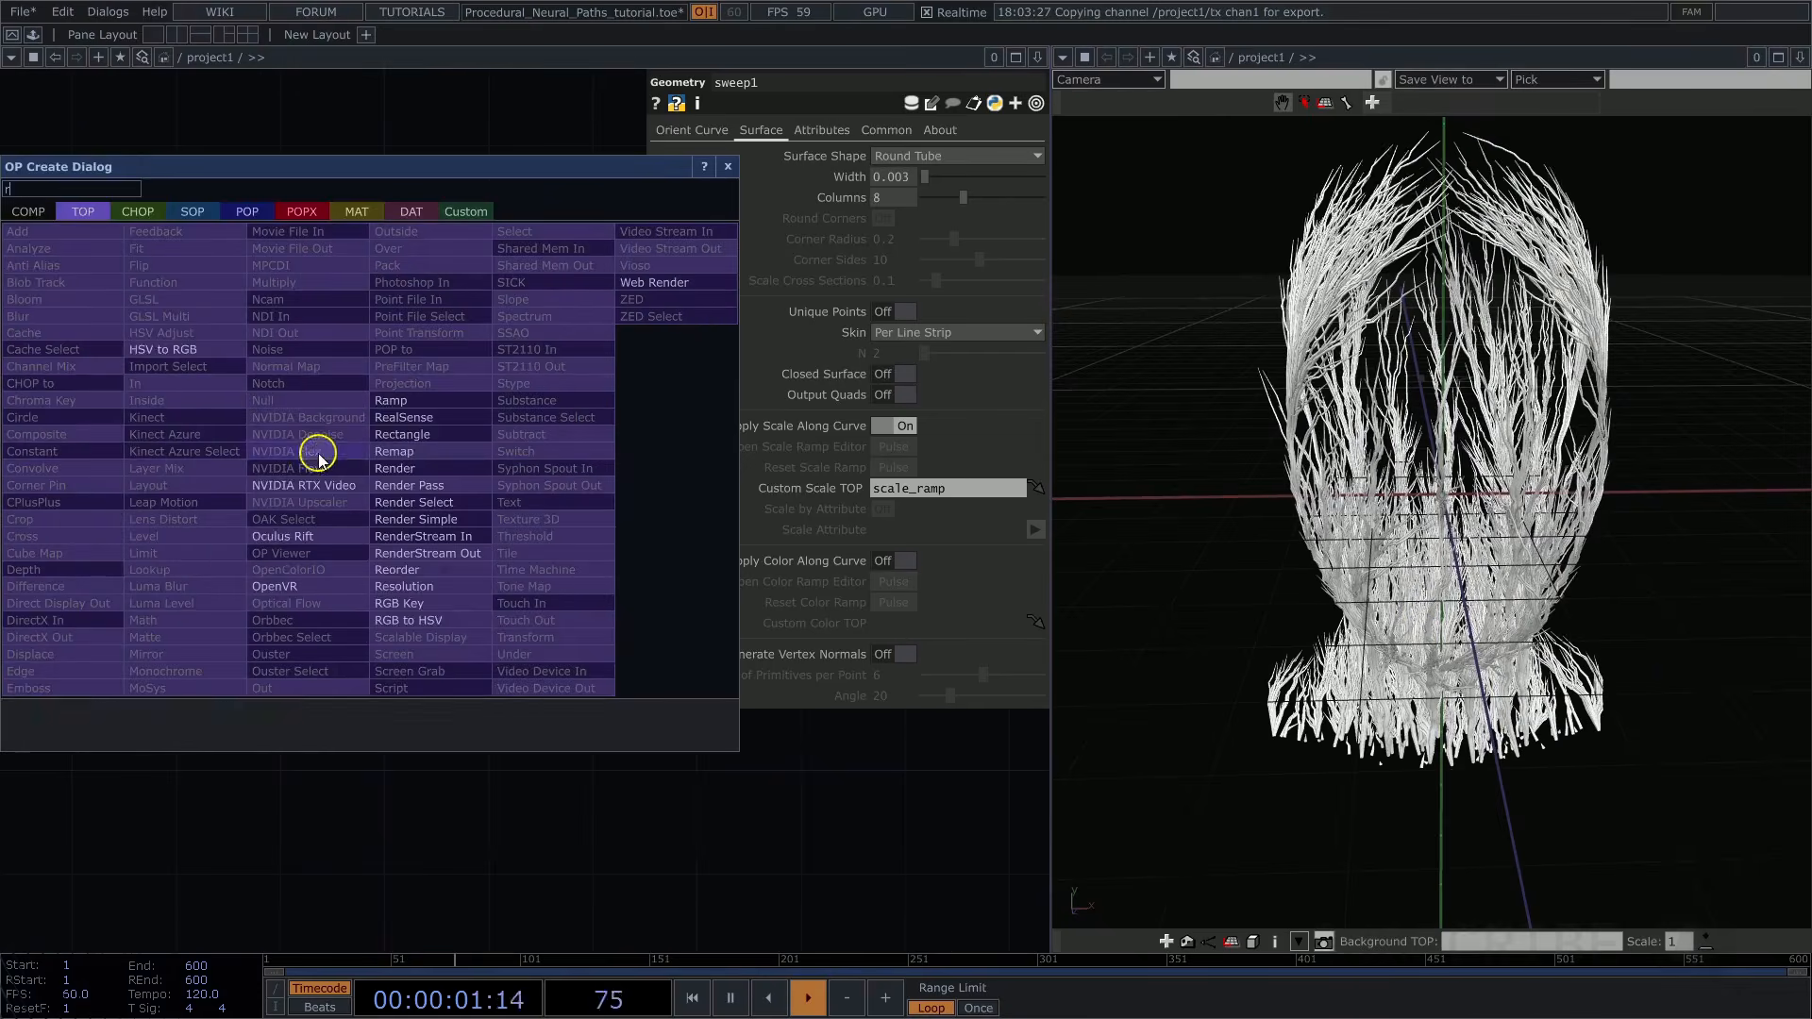
pyautogui.click(392, 416)
pyautogui.click(360, 416)
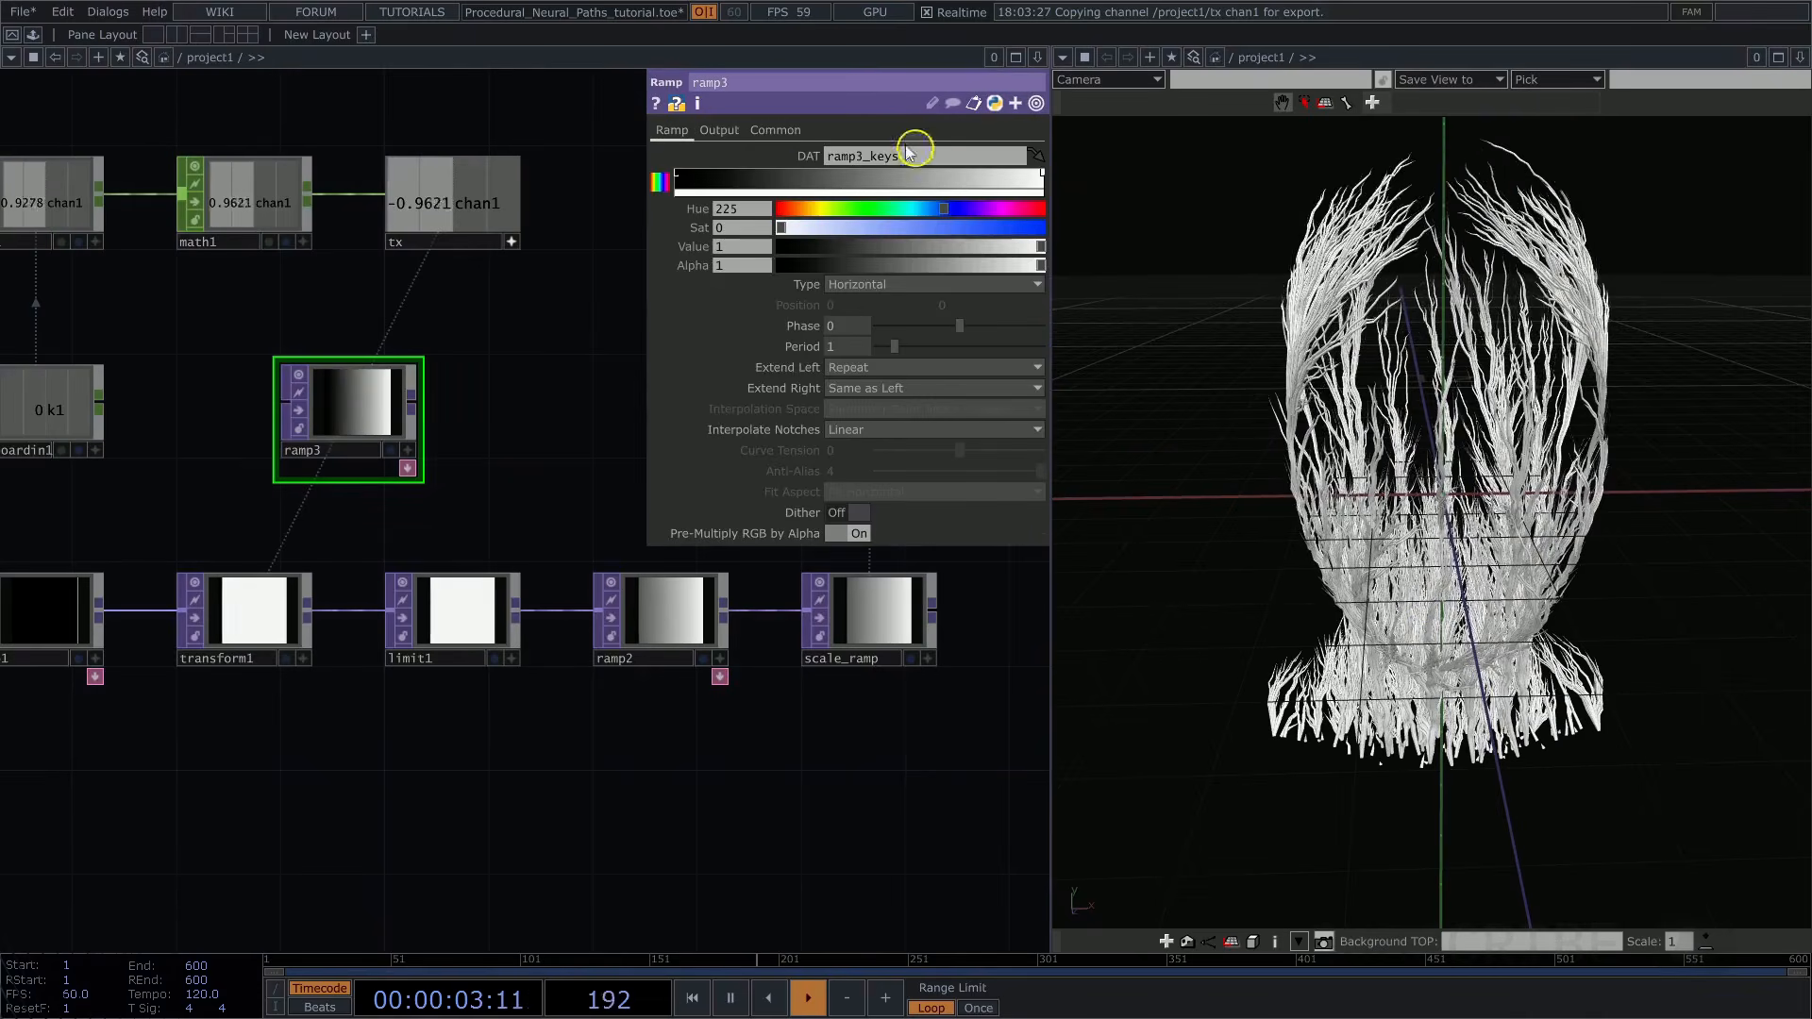
pyautogui.click(776, 129)
pyautogui.click(1035, 177)
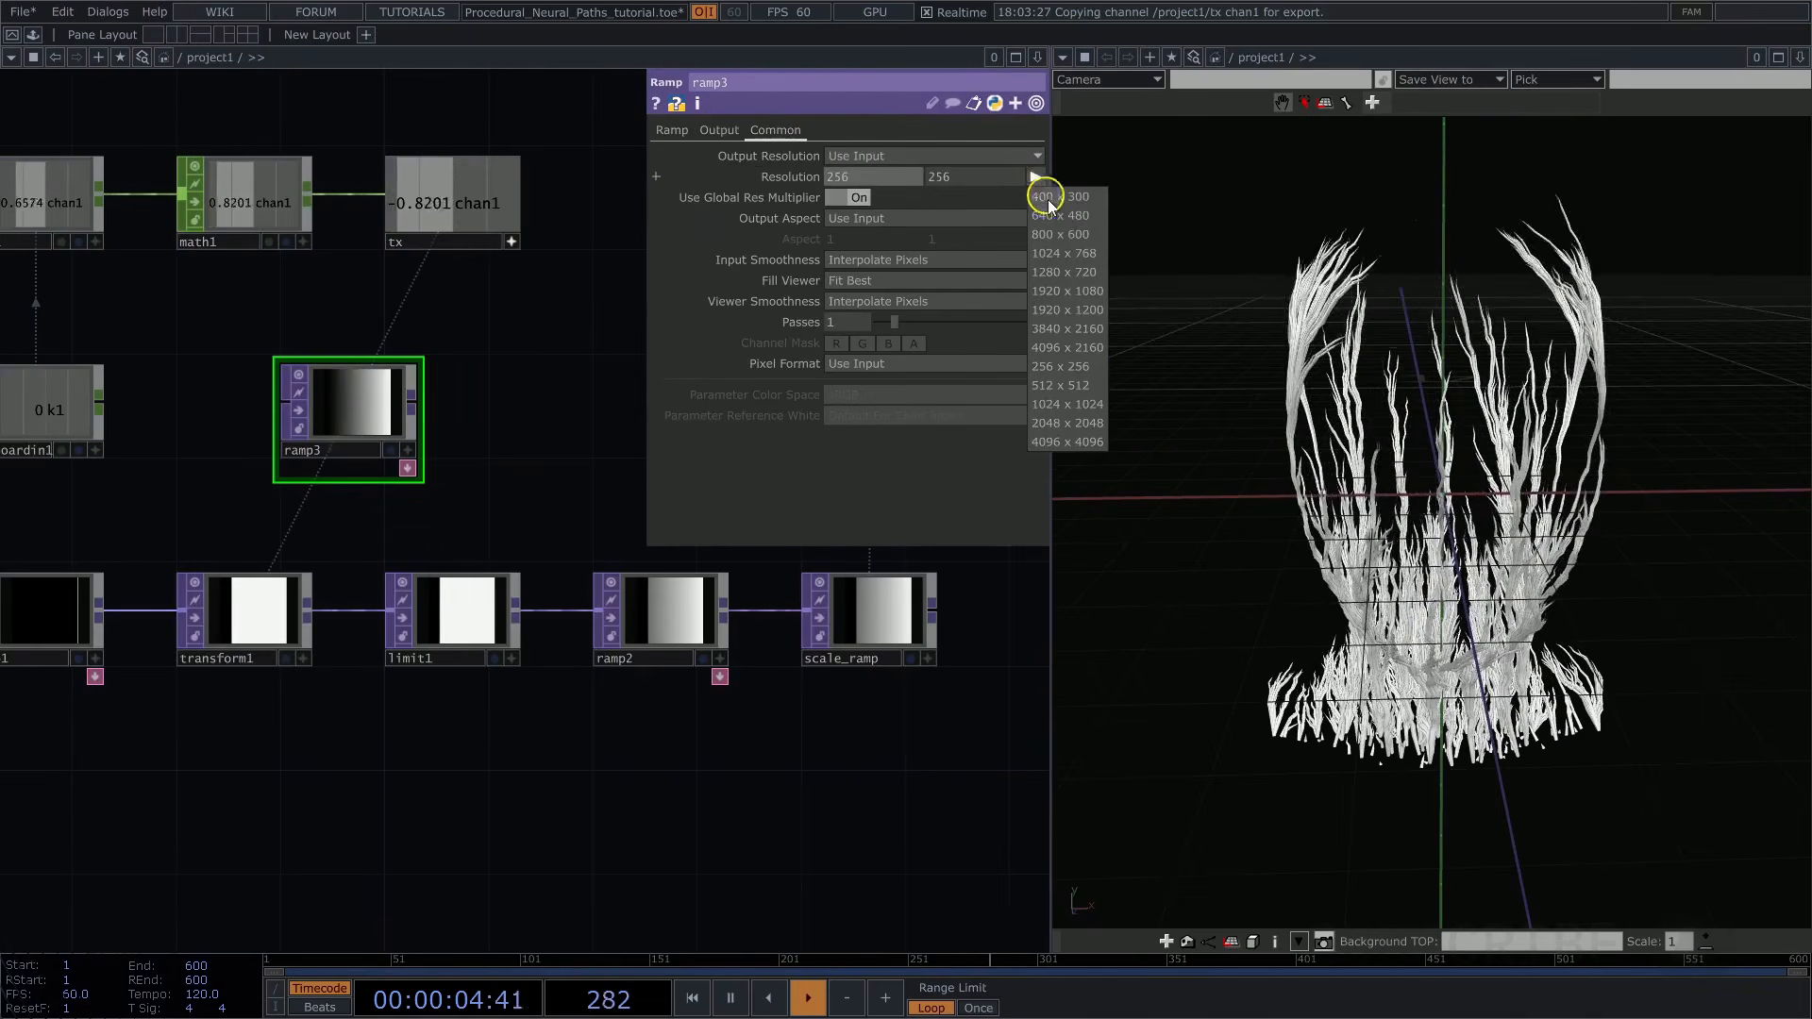
pyautogui.click(1077, 406)
pyautogui.click(880, 366)
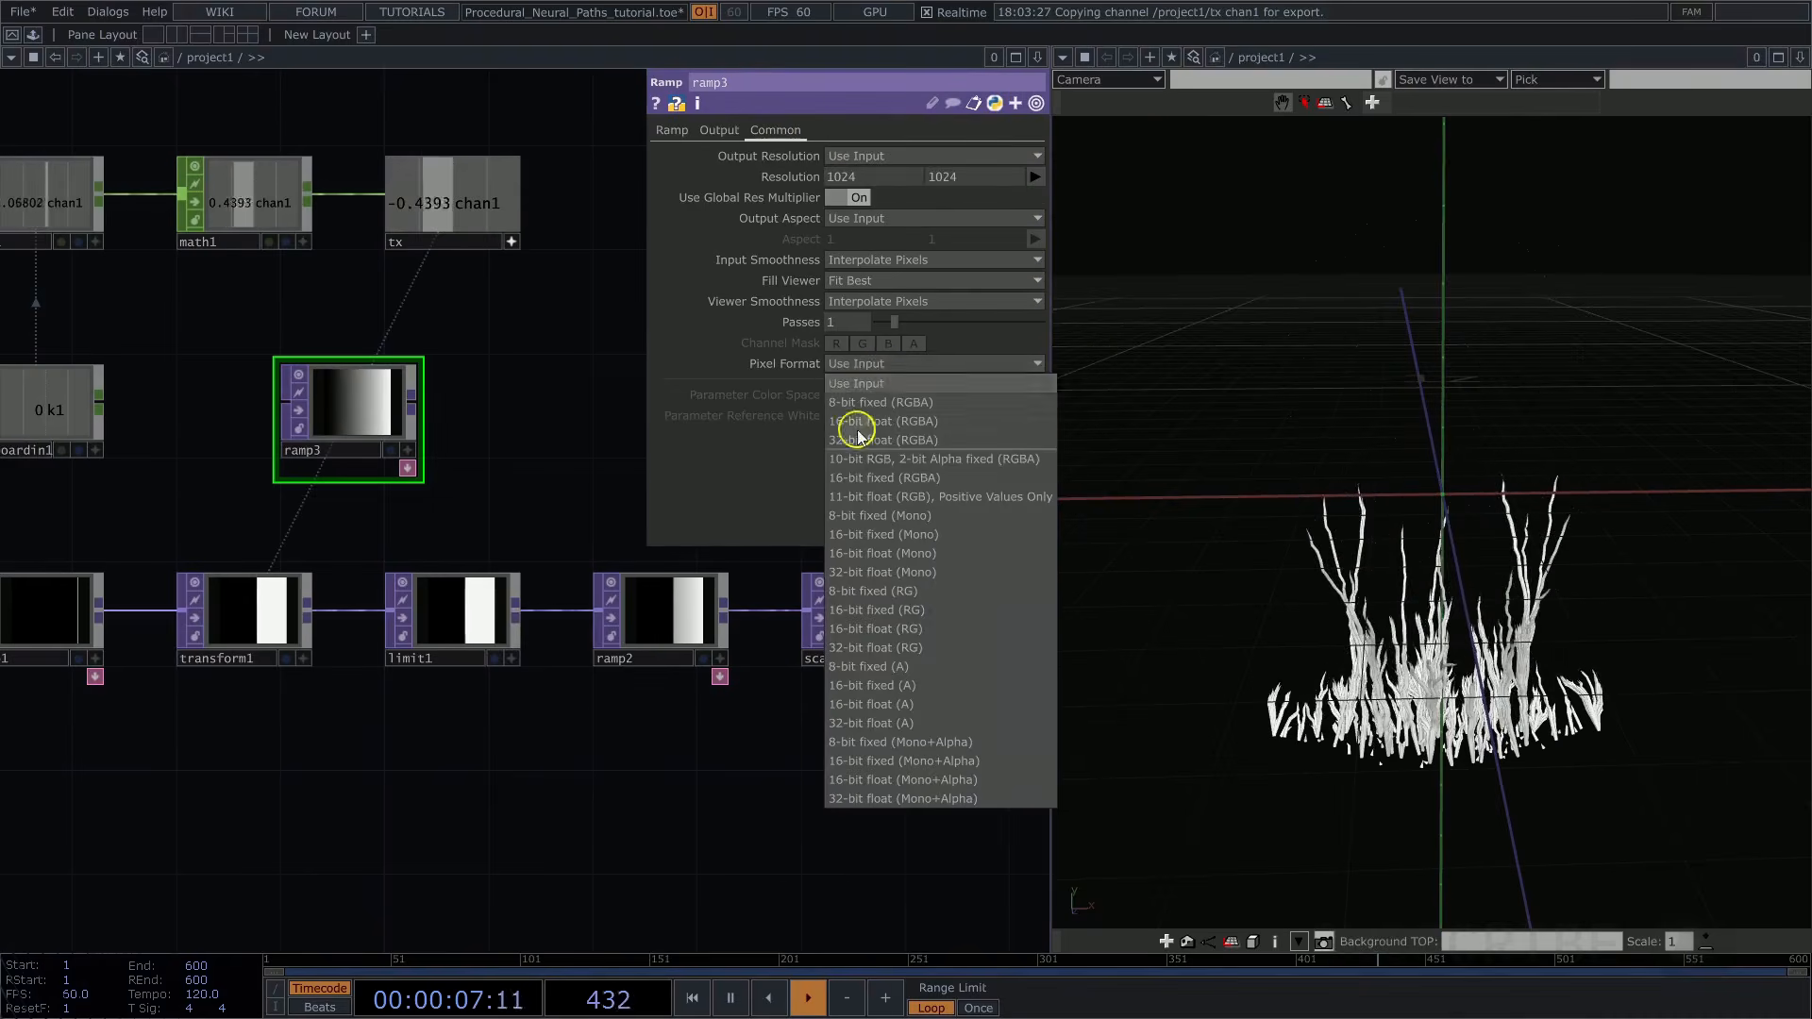
pyautogui.click(860, 444)
pyautogui.click(669, 132)
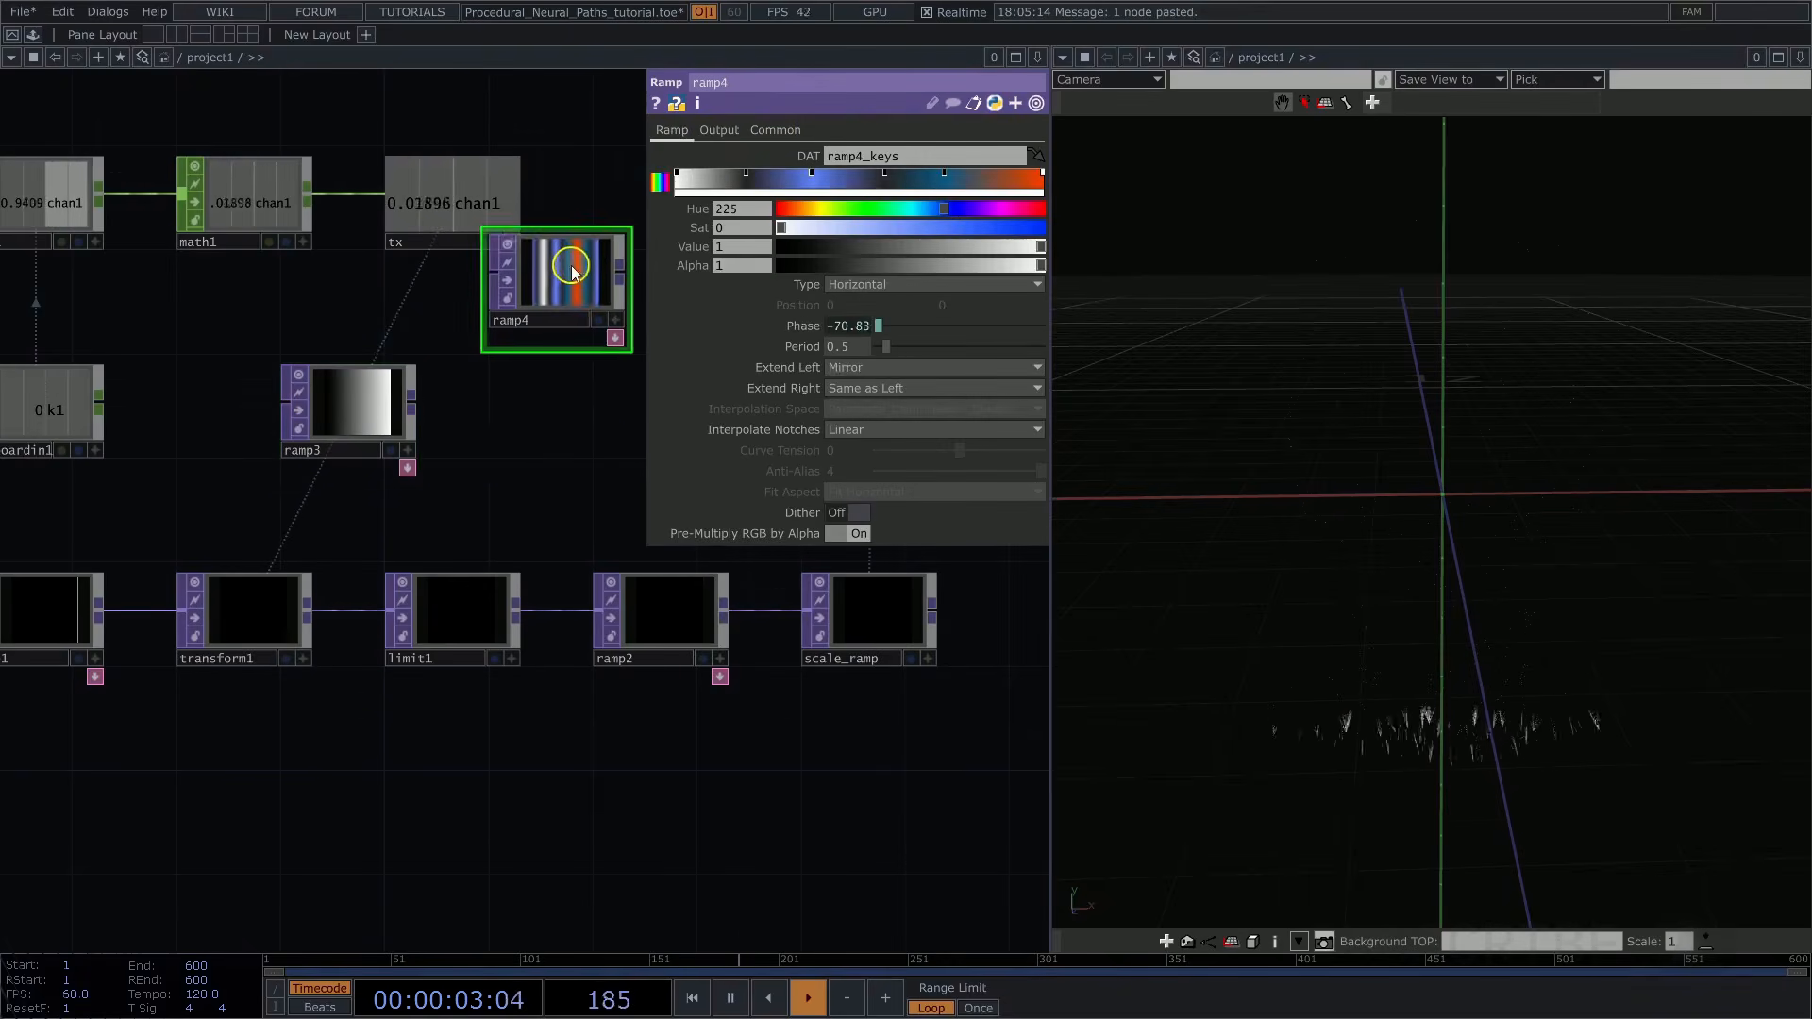
# Place the pasted multicolor ramp4 over ramp3 and delete ramp3
pyautogui.moveTo(571, 272); pyautogui.dragTo(357, 410)
pyautogui.click(377, 406)
pyautogui.press('Delete')
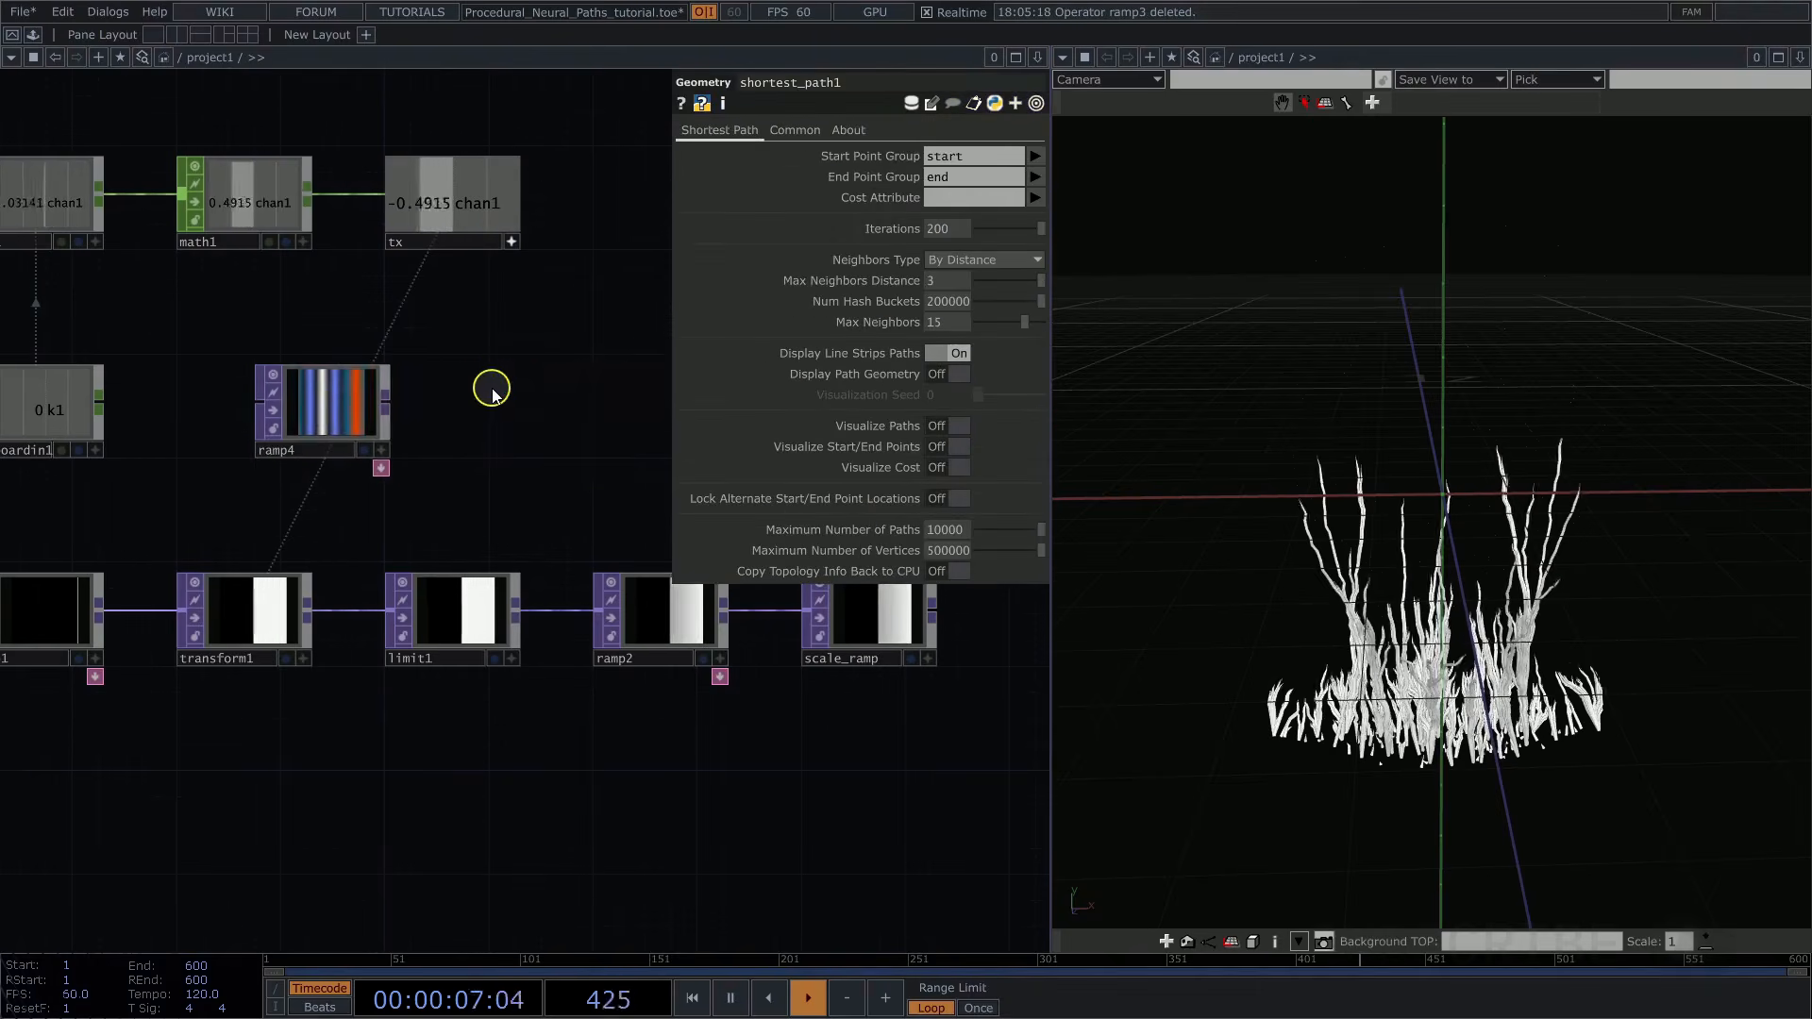
# Inspect the expression that animates ramp4's Phase
pyautogui.press('p')
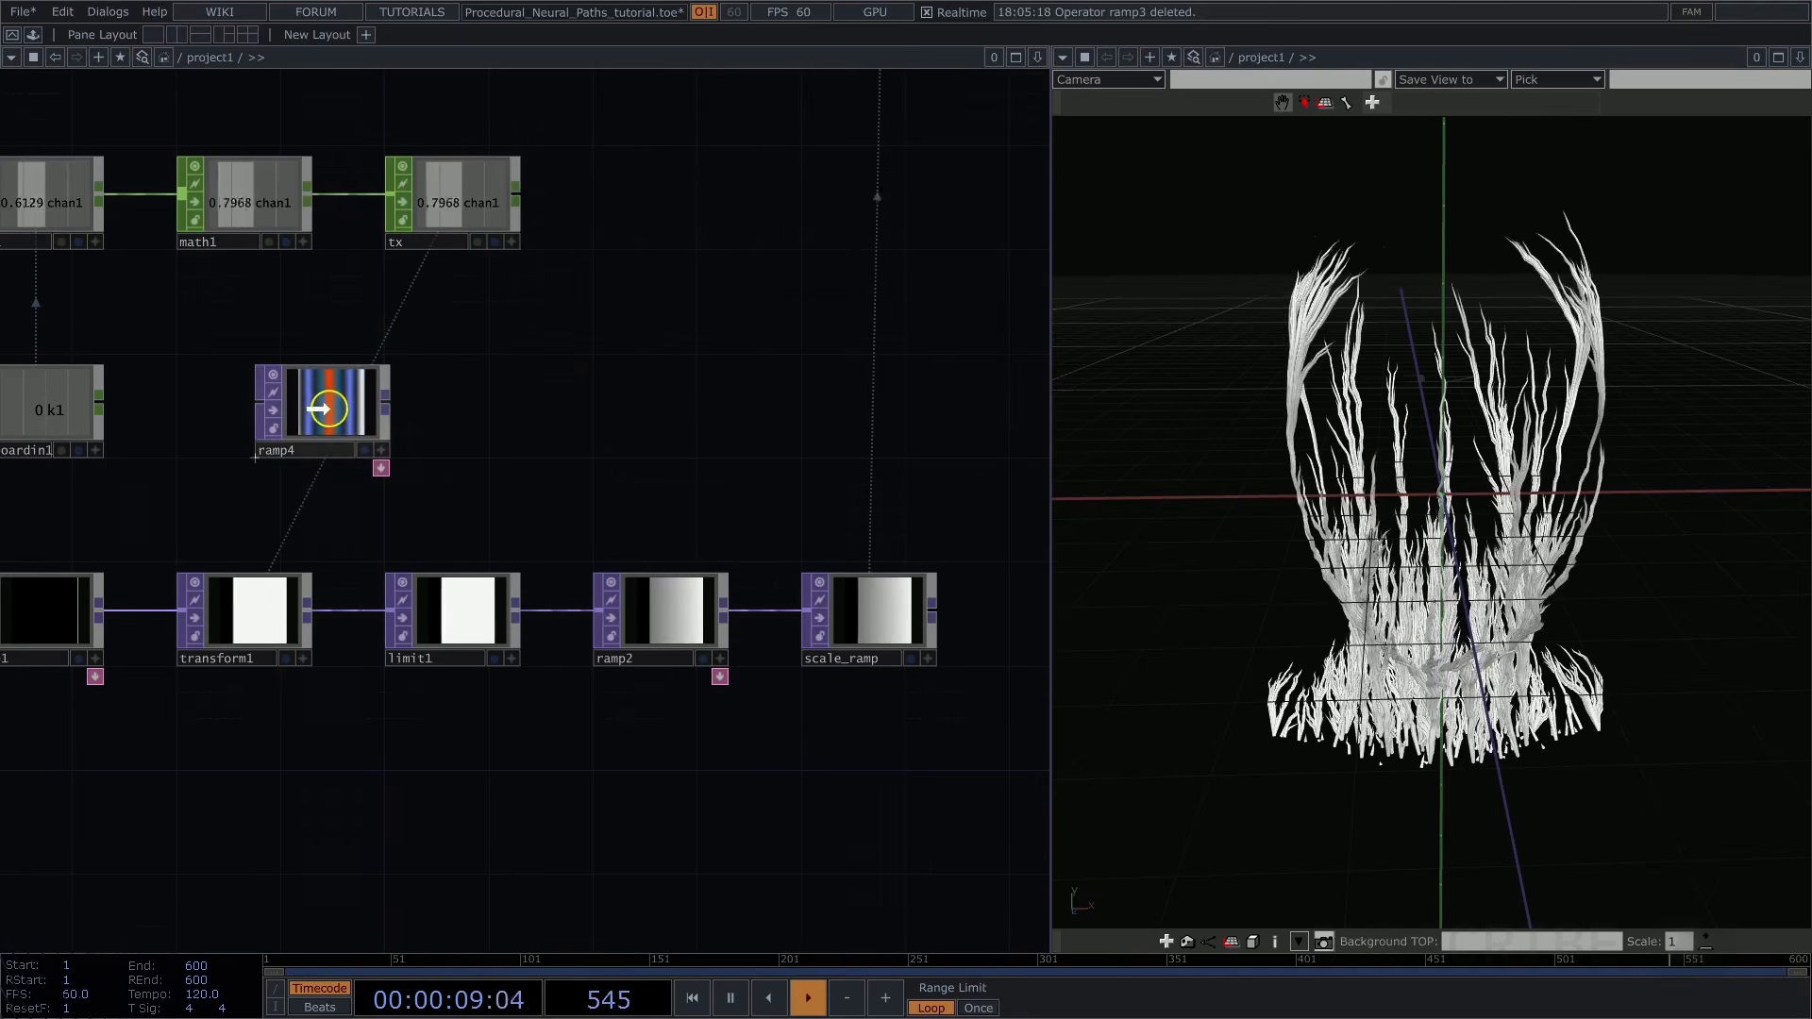
pyautogui.click(333, 412)
pyautogui.press('p')
pyautogui.click(798, 330)
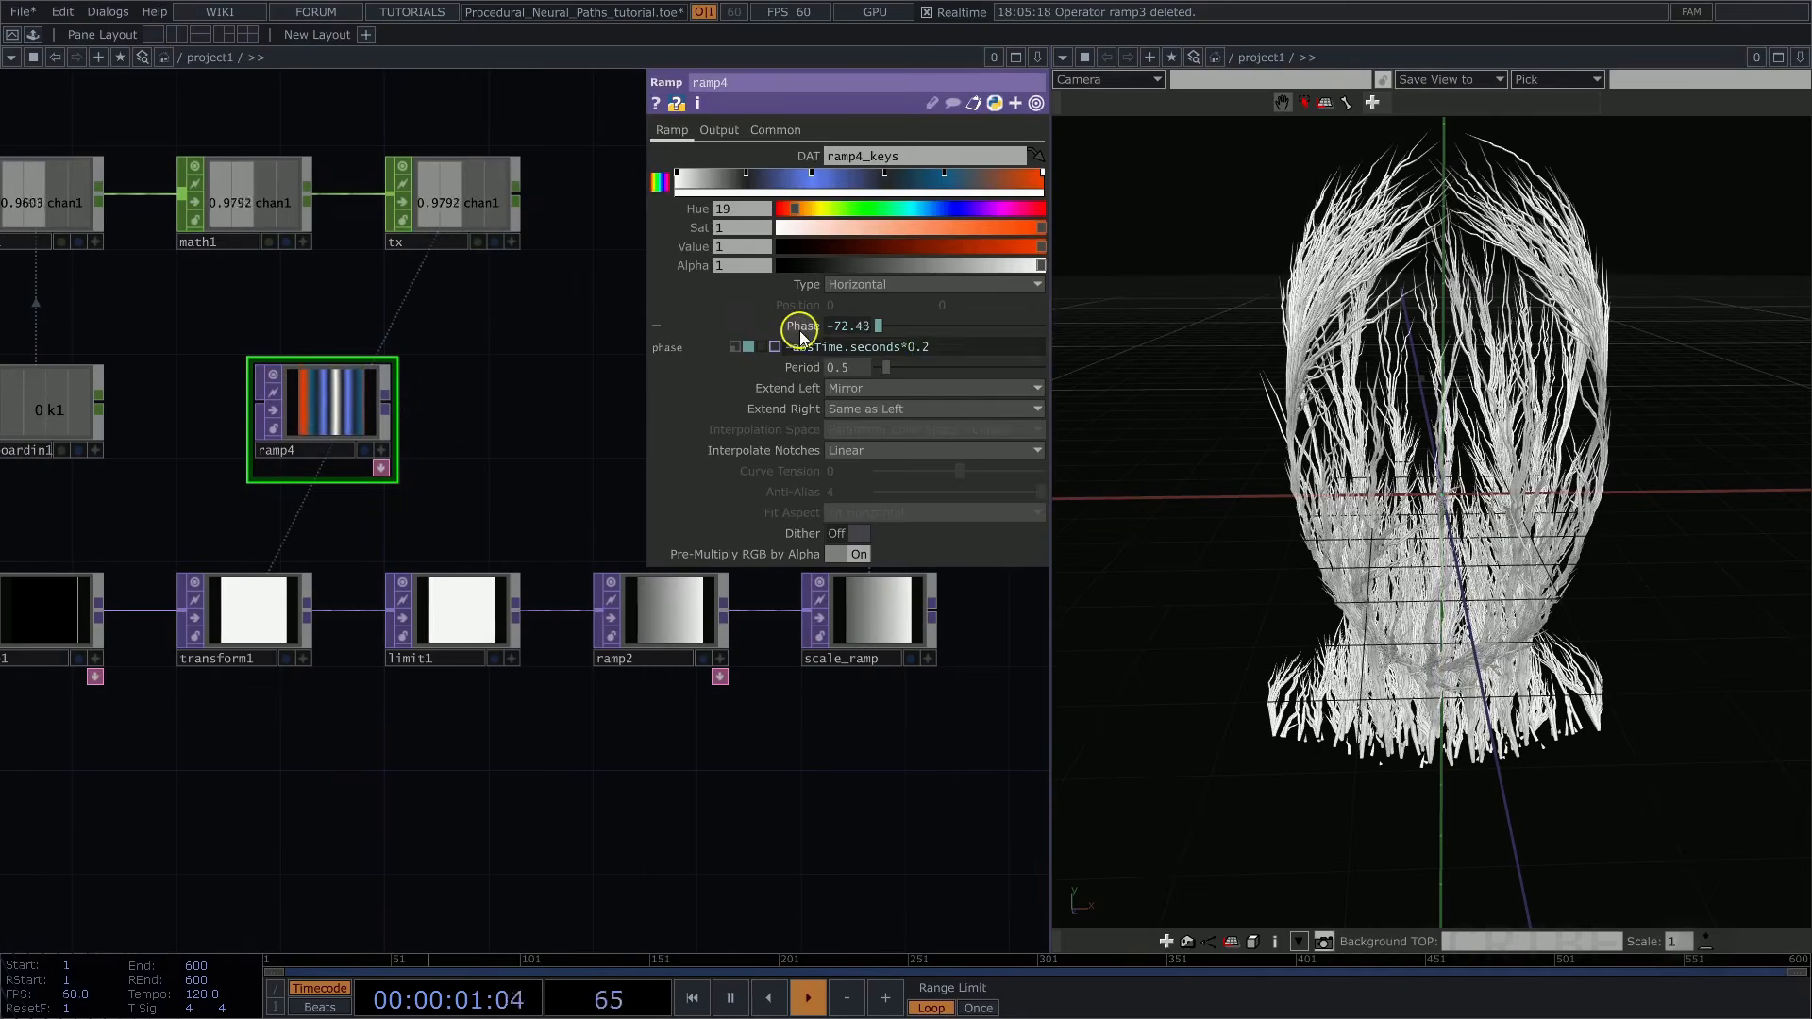
pyautogui.moveTo(837, 355); pyautogui.dragTo(478, 340)
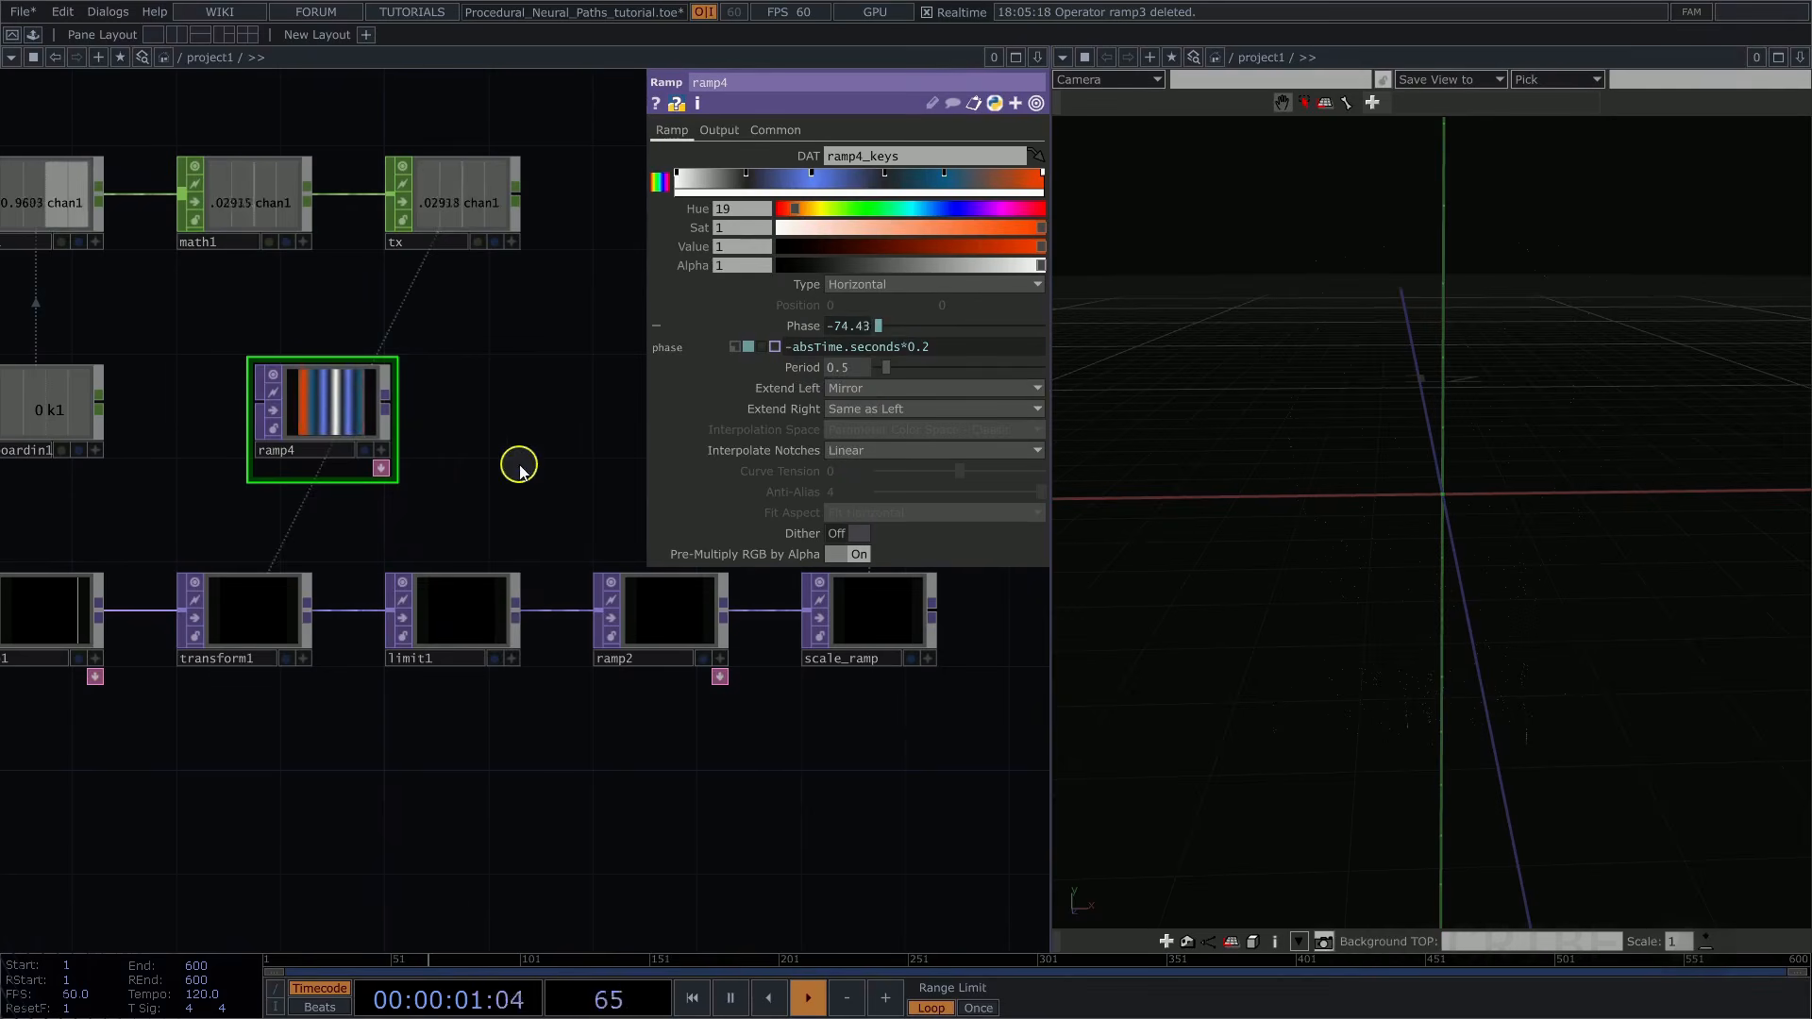
# Append a Null TOP to ramp4, align it above scale_ramp and rename it color_ramp
pyautogui.moveTo(557, 462); pyautogui.dragTo(379, 519)
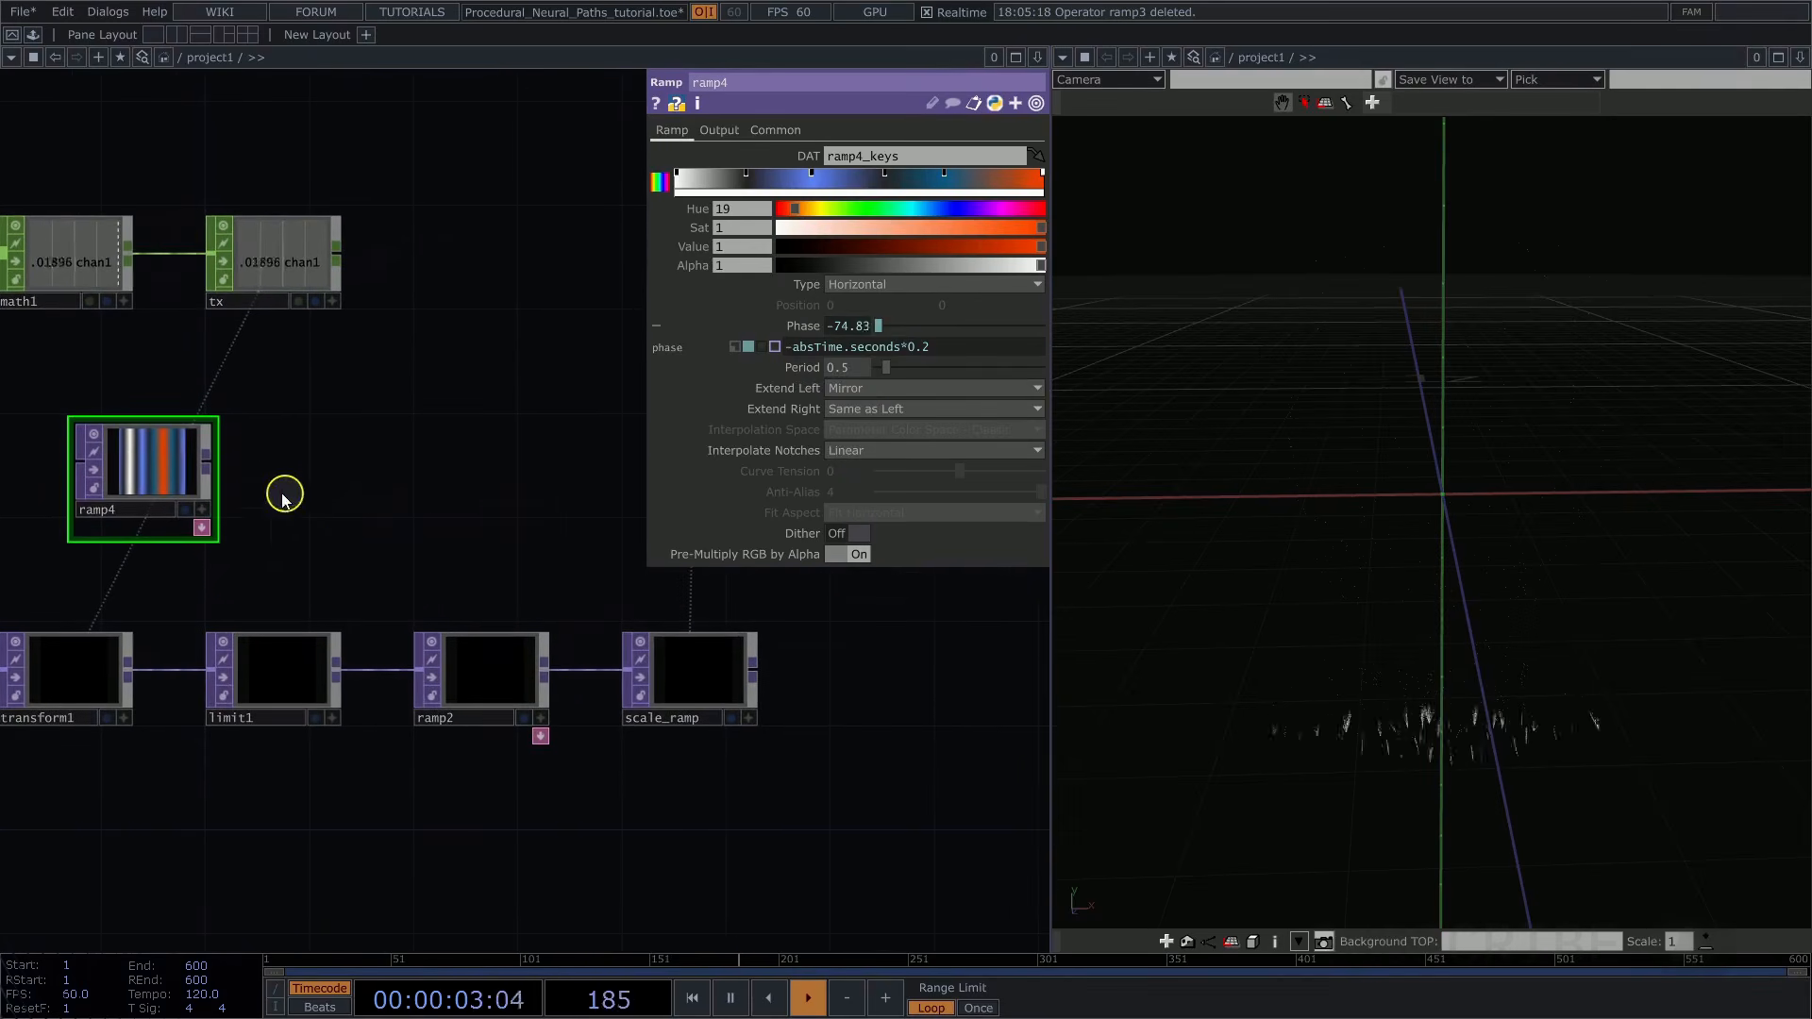
pyautogui.rightClick(207, 462)
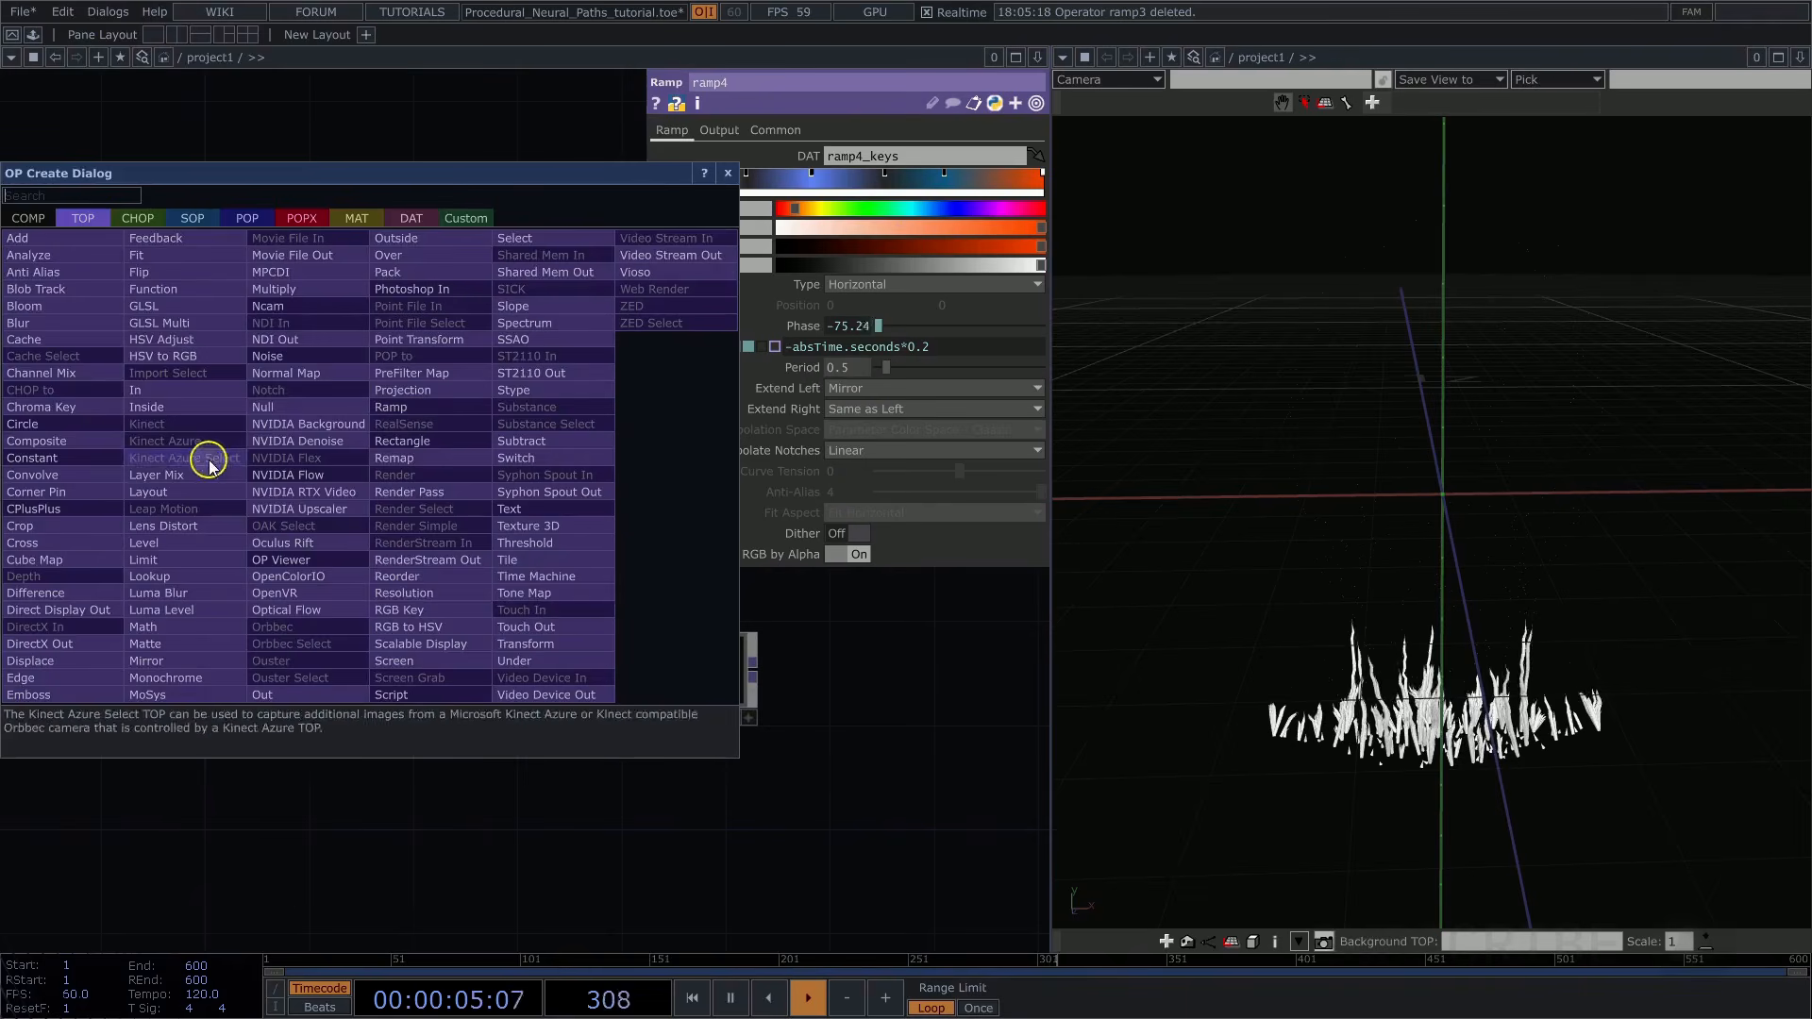
pyautogui.click(265, 407)
pyautogui.click(587, 474)
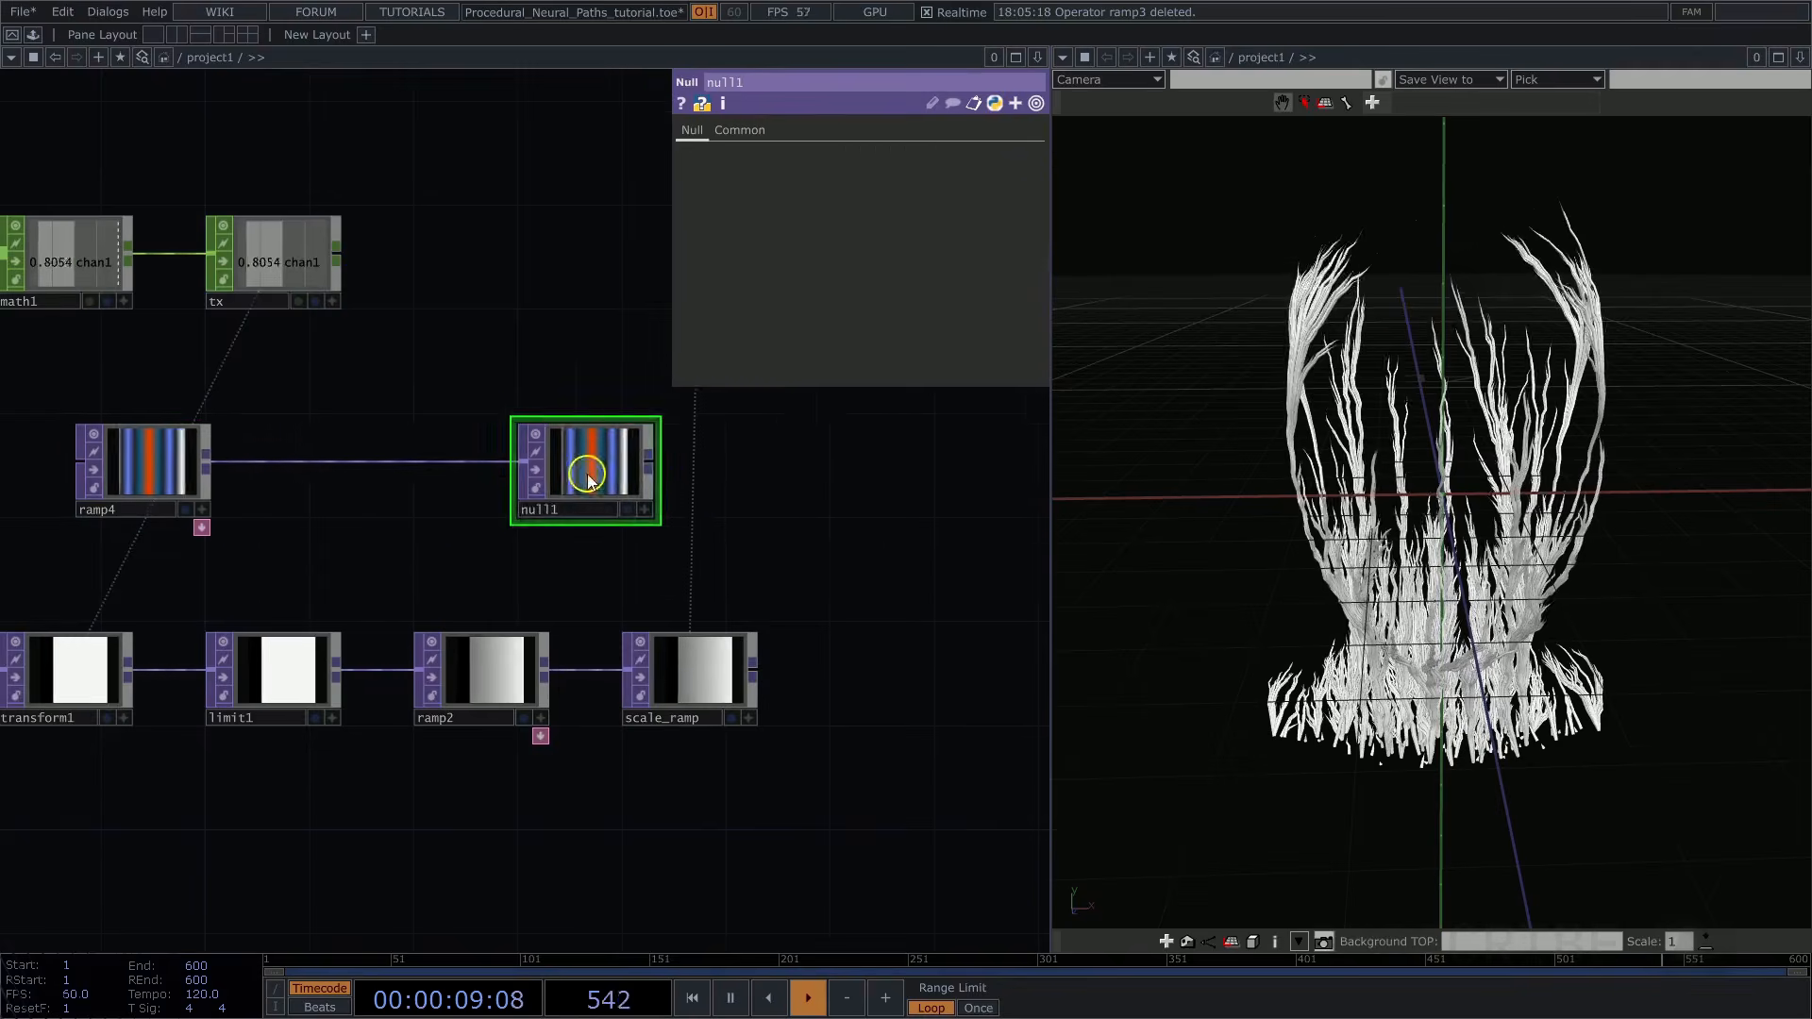
pyautogui.moveTo(575, 398); pyautogui.dragTo(459, 409)
pyautogui.moveTo(513, 462); pyautogui.dragTo(618, 463)
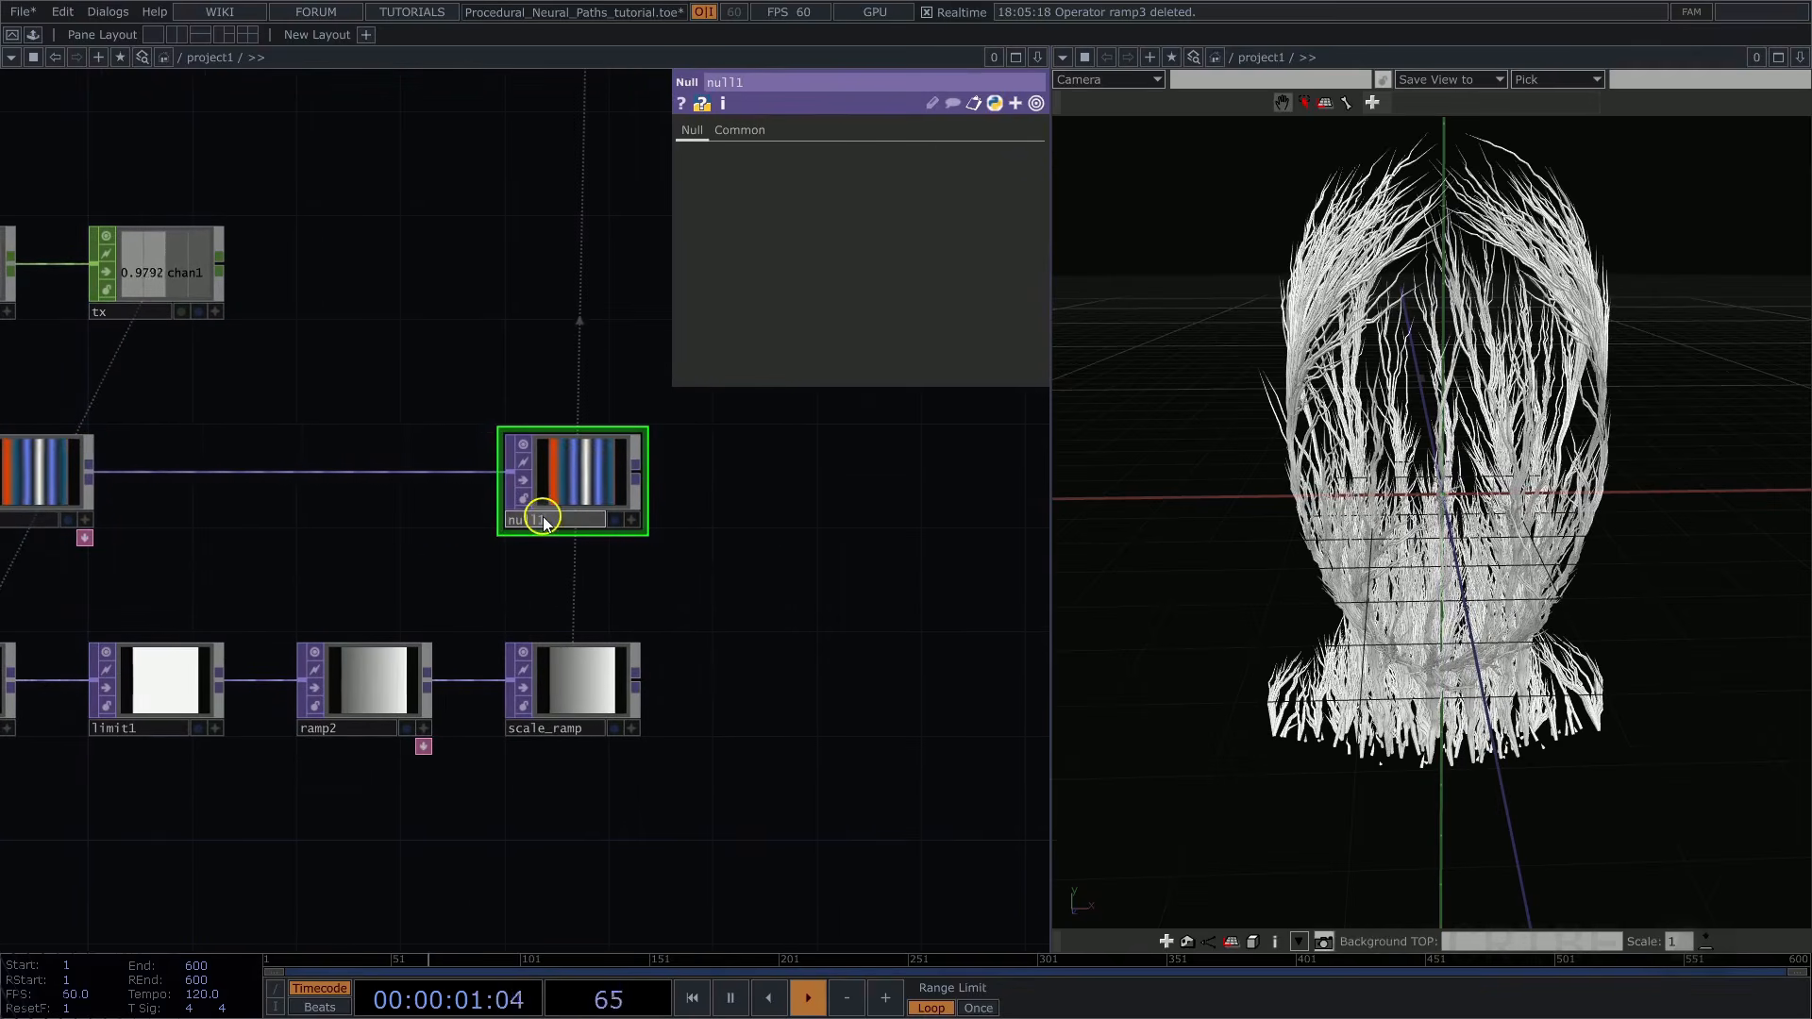
pyautogui.write('r_ramp')
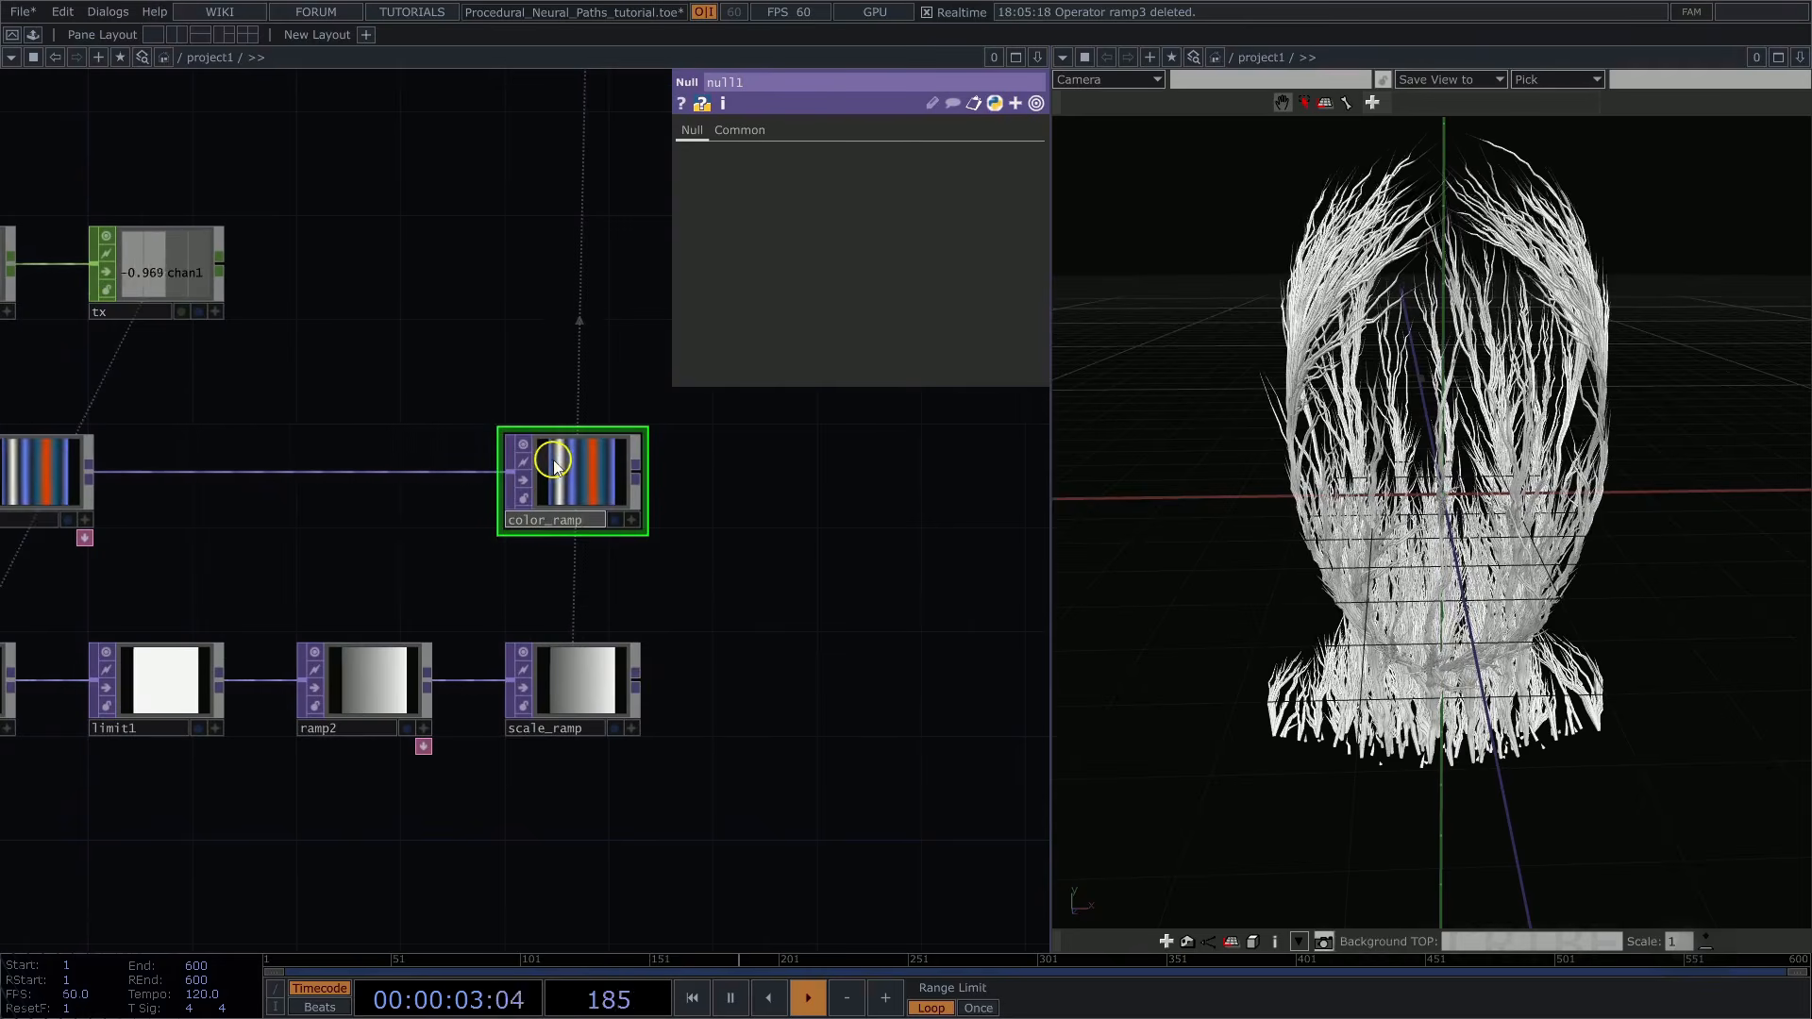
pyautogui.press('Return')
# Turn on Apply Color Along Curve in sweep1 and assign color_ramp as its Custom Color TOP
pyautogui.scroll(-3, 533, 351)
pyautogui.click(566, 161)
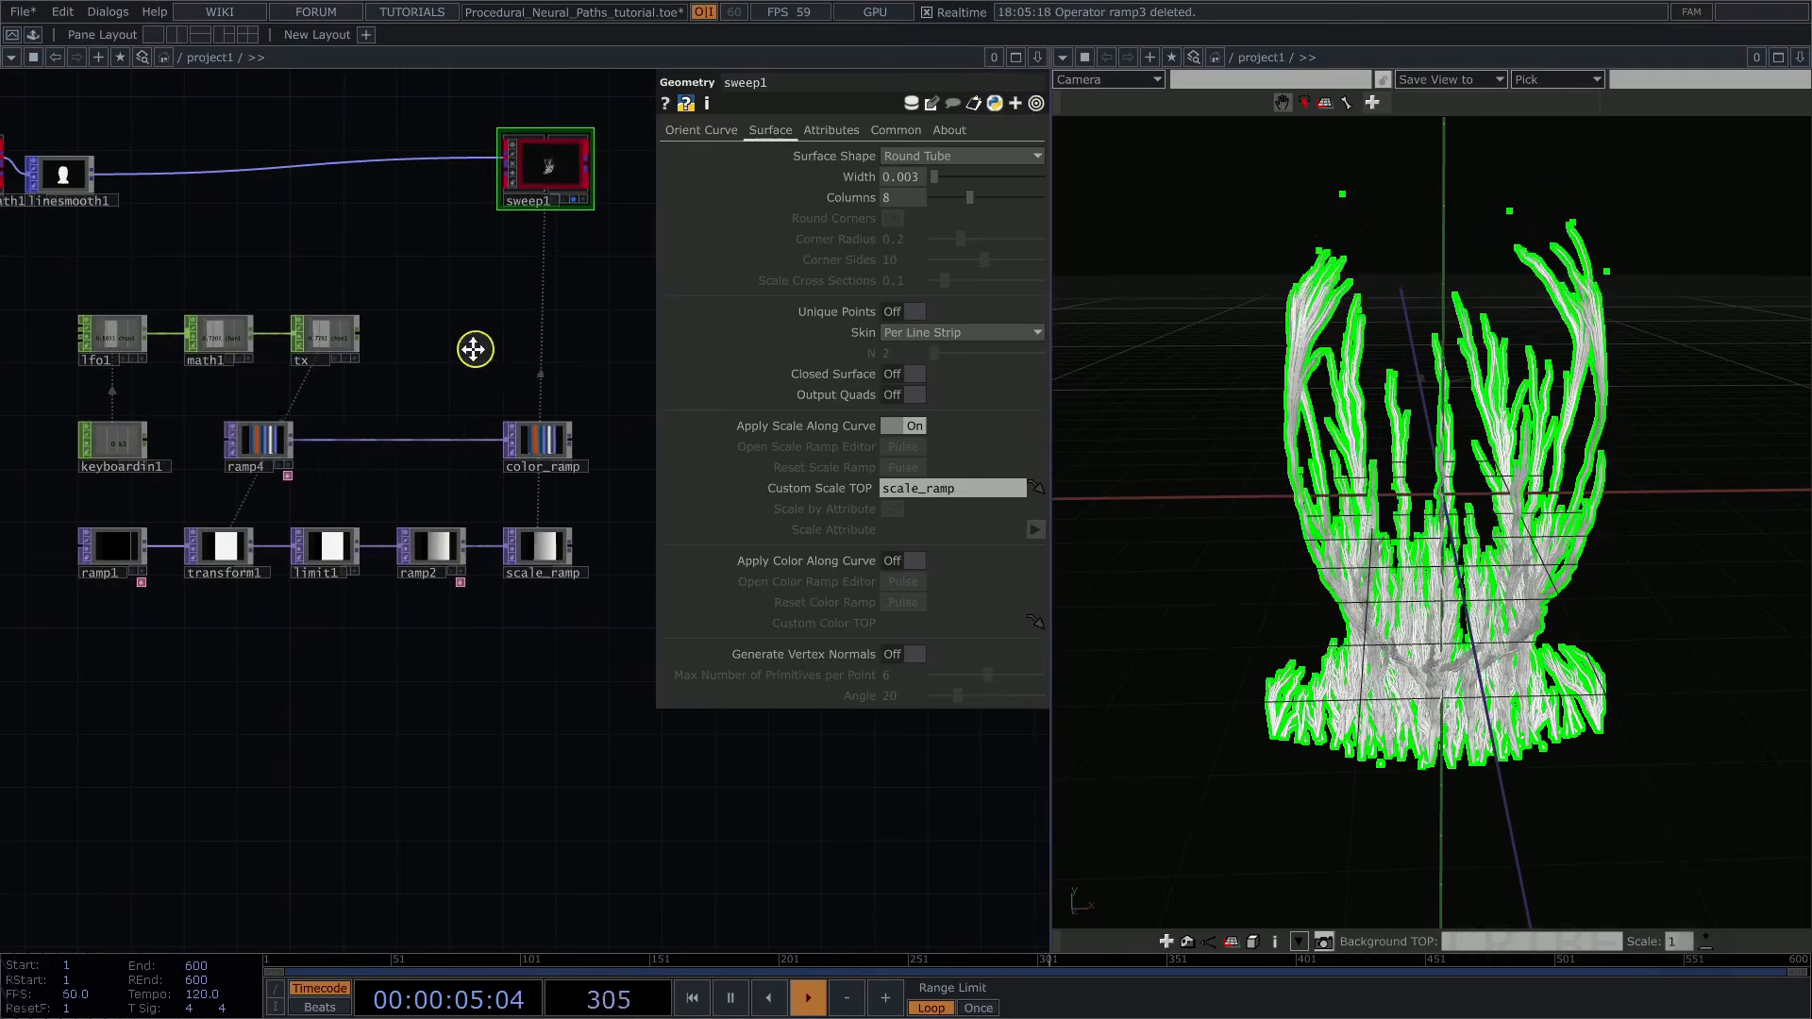
pyautogui.moveTo(478, 349); pyautogui.dragTo(421, 353)
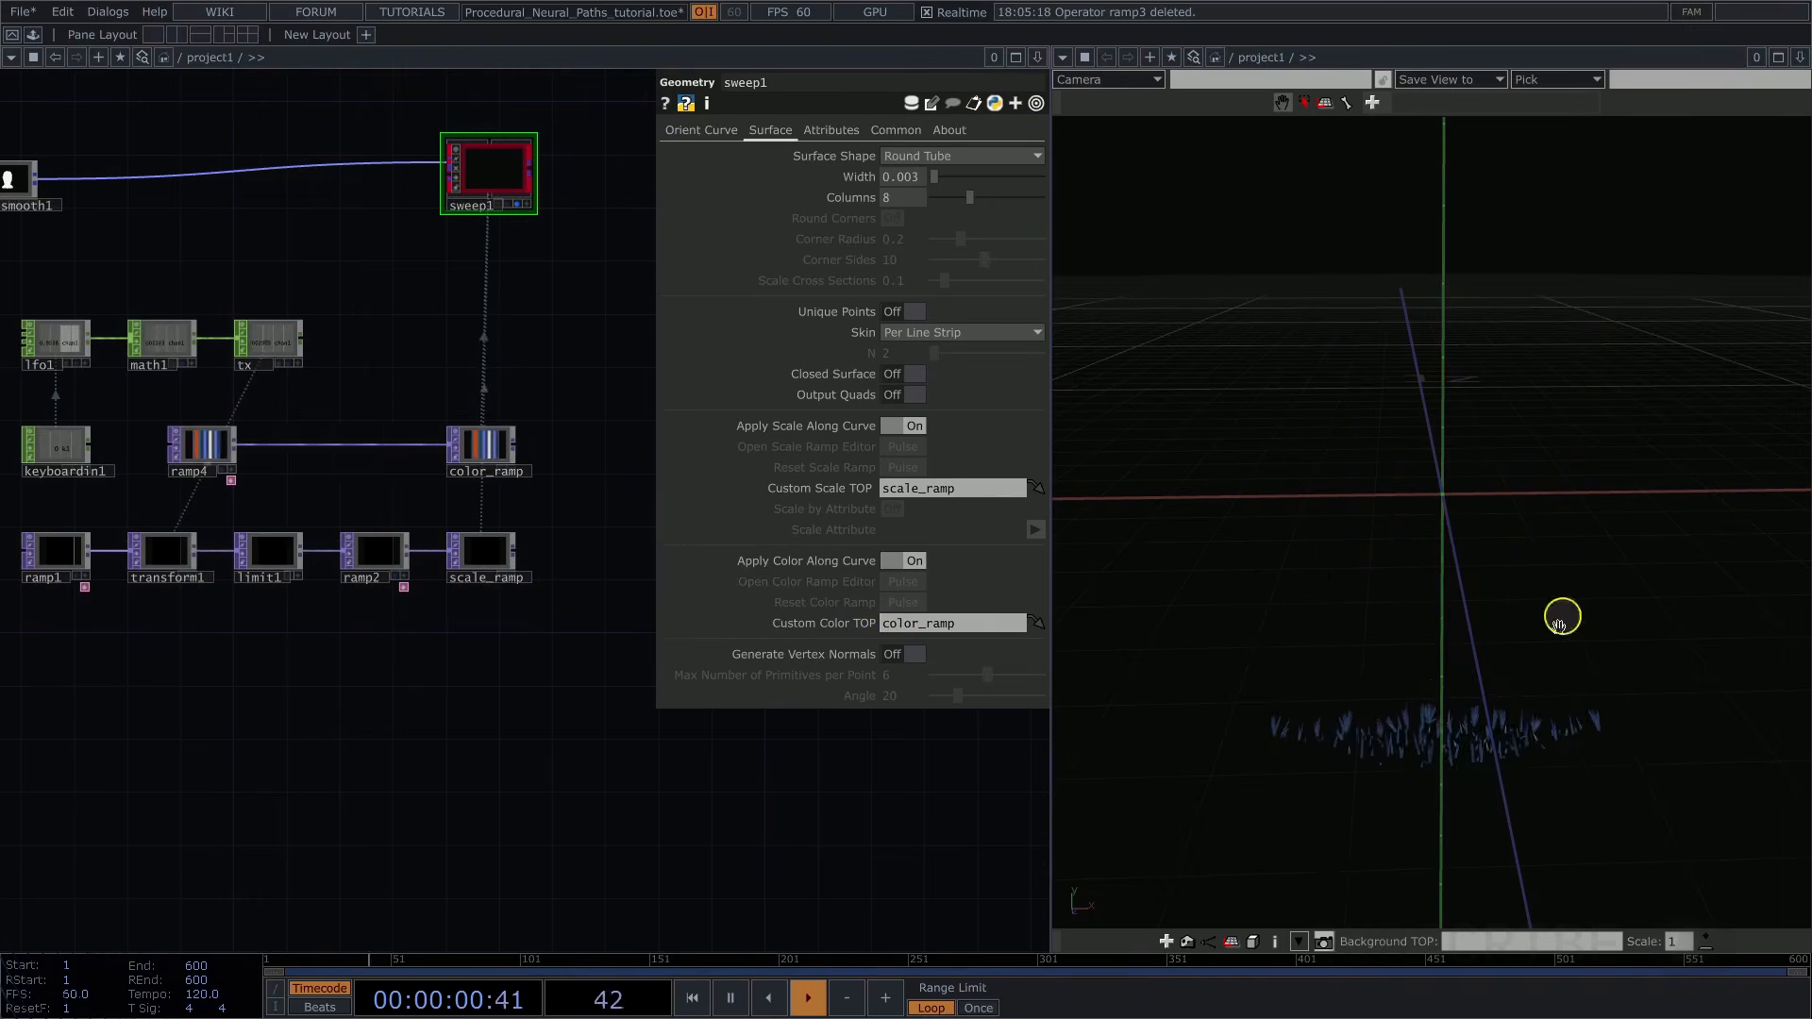
pyautogui.moveTo(1562, 618); pyautogui.dragTo(1407, 573)
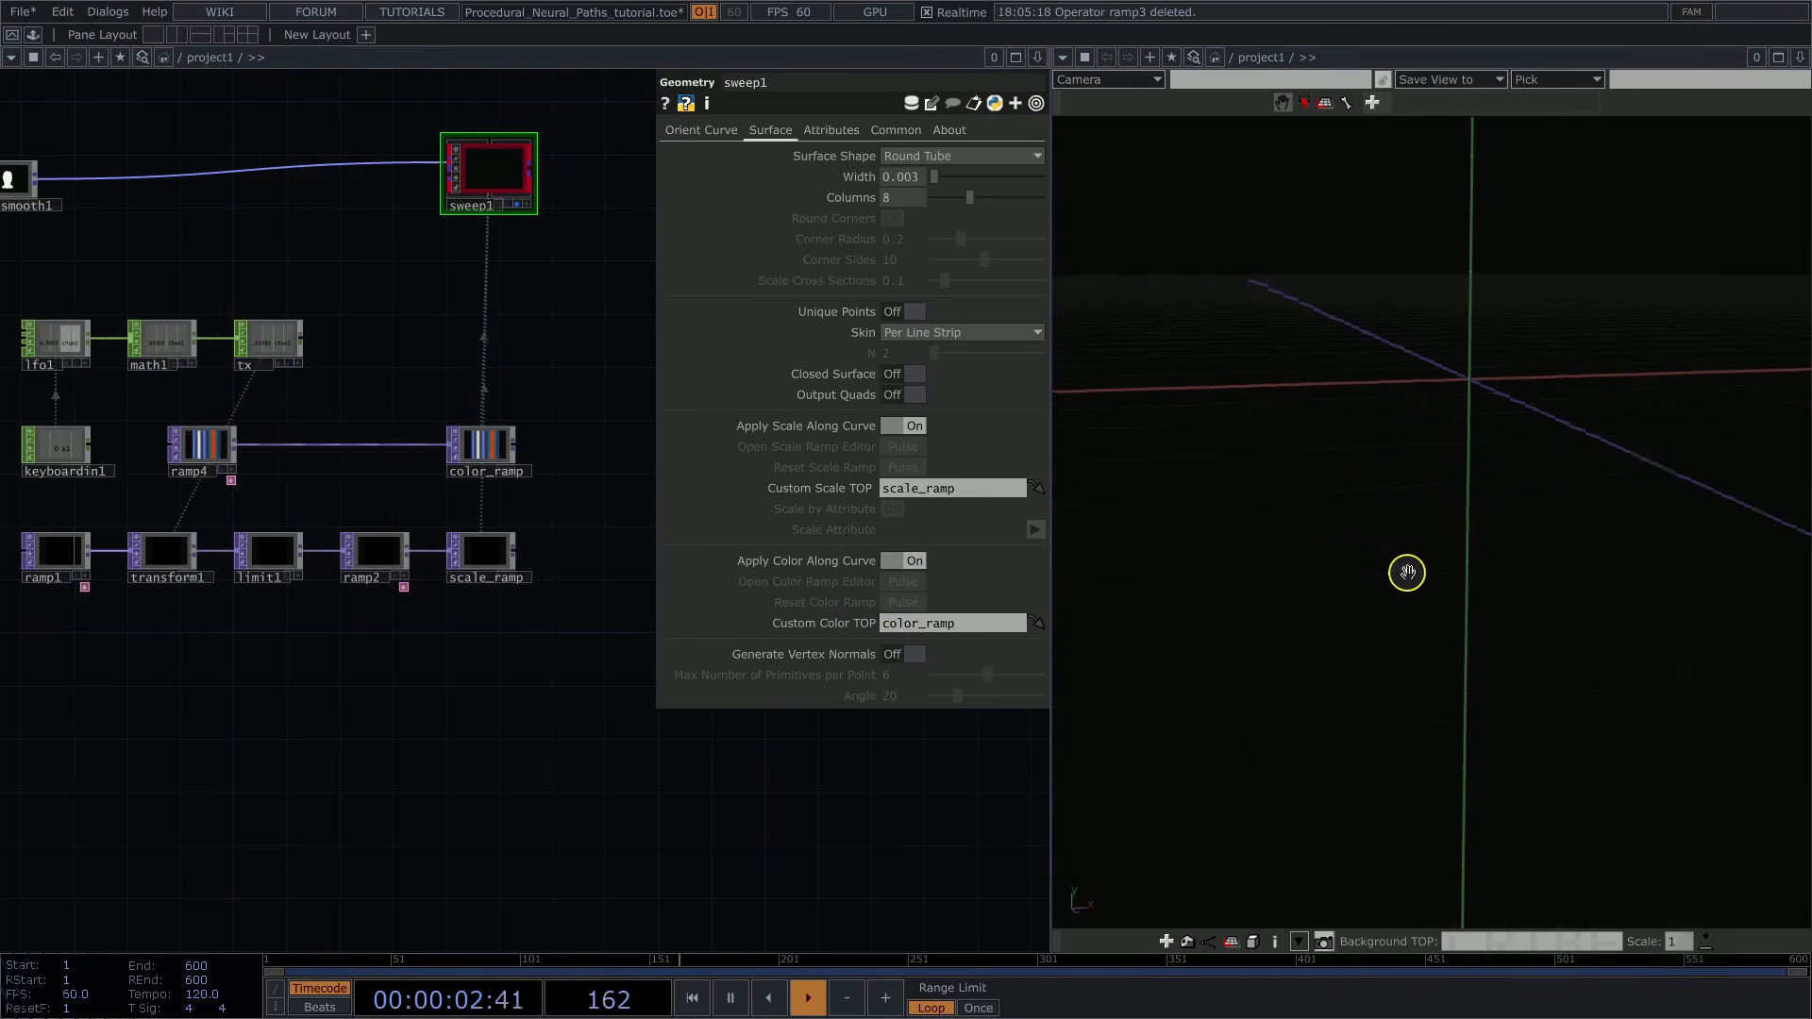
pyautogui.moveTo(1404, 674)
pyautogui.mouseDown()
pyautogui.moveTo(1371, 717)
pyautogui.moveTo(1493, 688)
pyautogui.moveTo(1438, 681)
pyautogui.mouseUp()
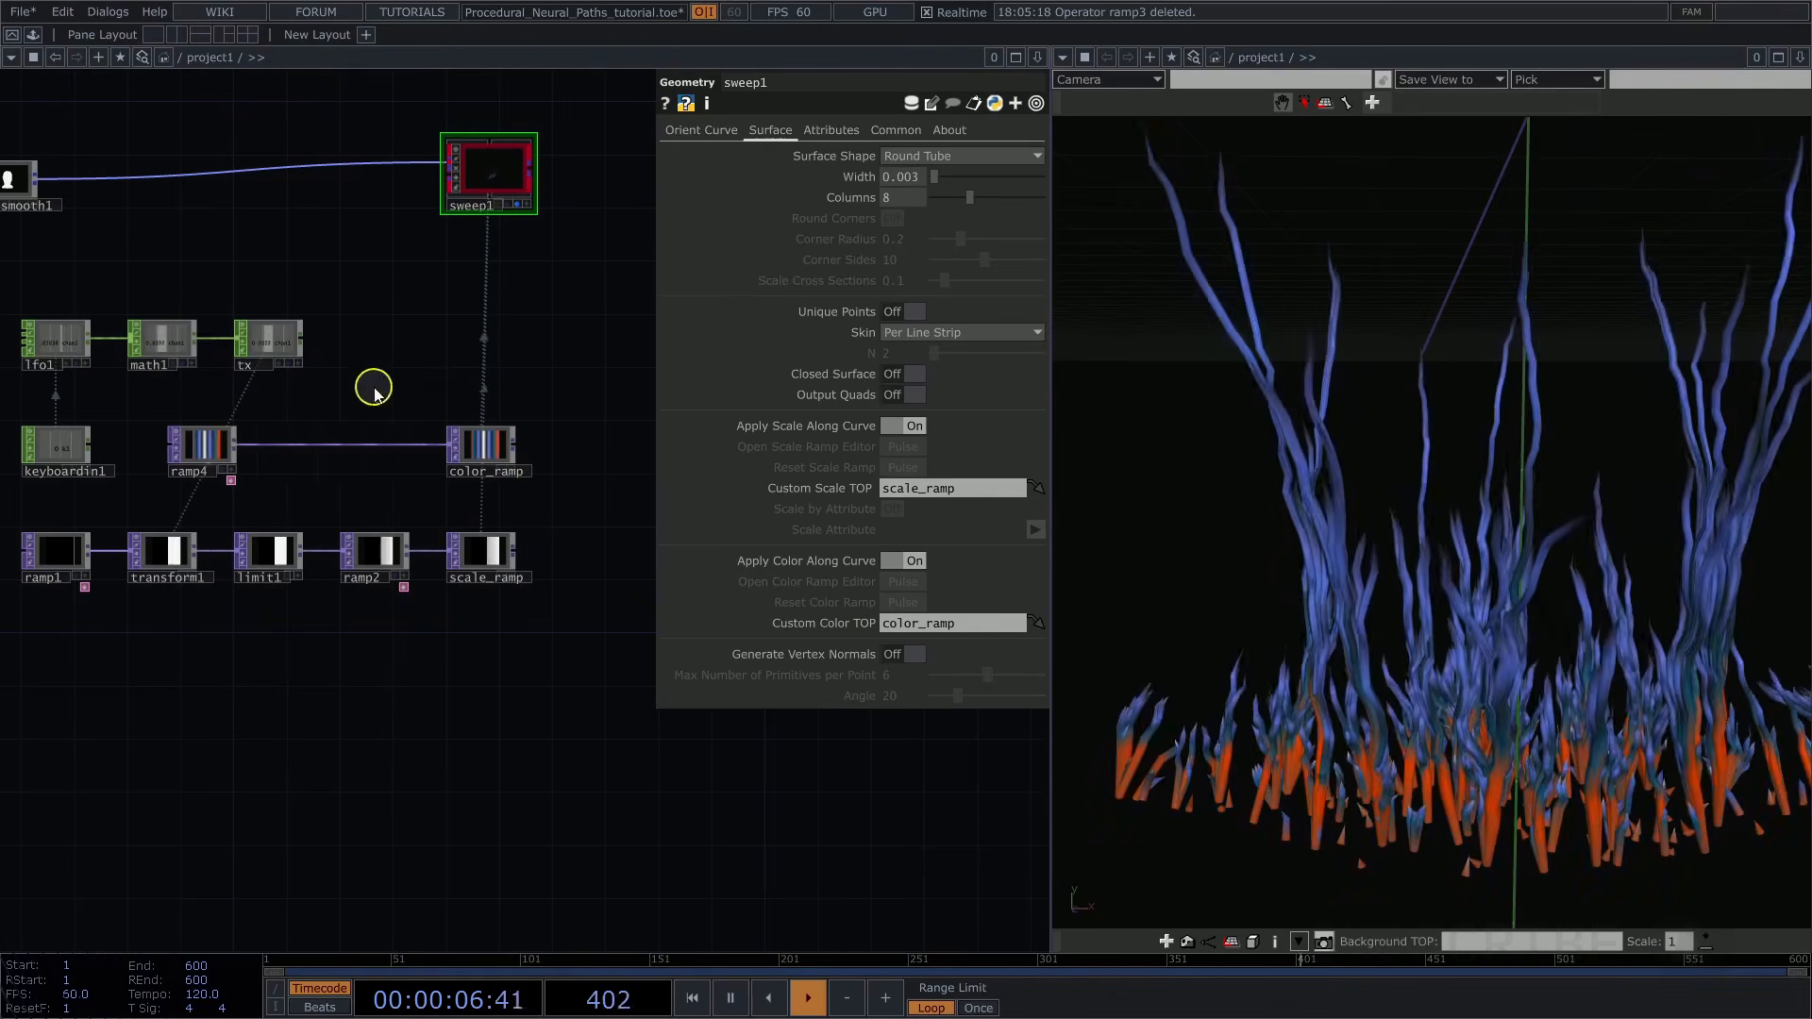
pyautogui.moveTo(1518, 480); pyautogui.dragTo(1481, 377, button='right')
# Insert a Multiply TOP on the connection between ramp4 and color_ramp
pyautogui.scroll(3, 339, 491)
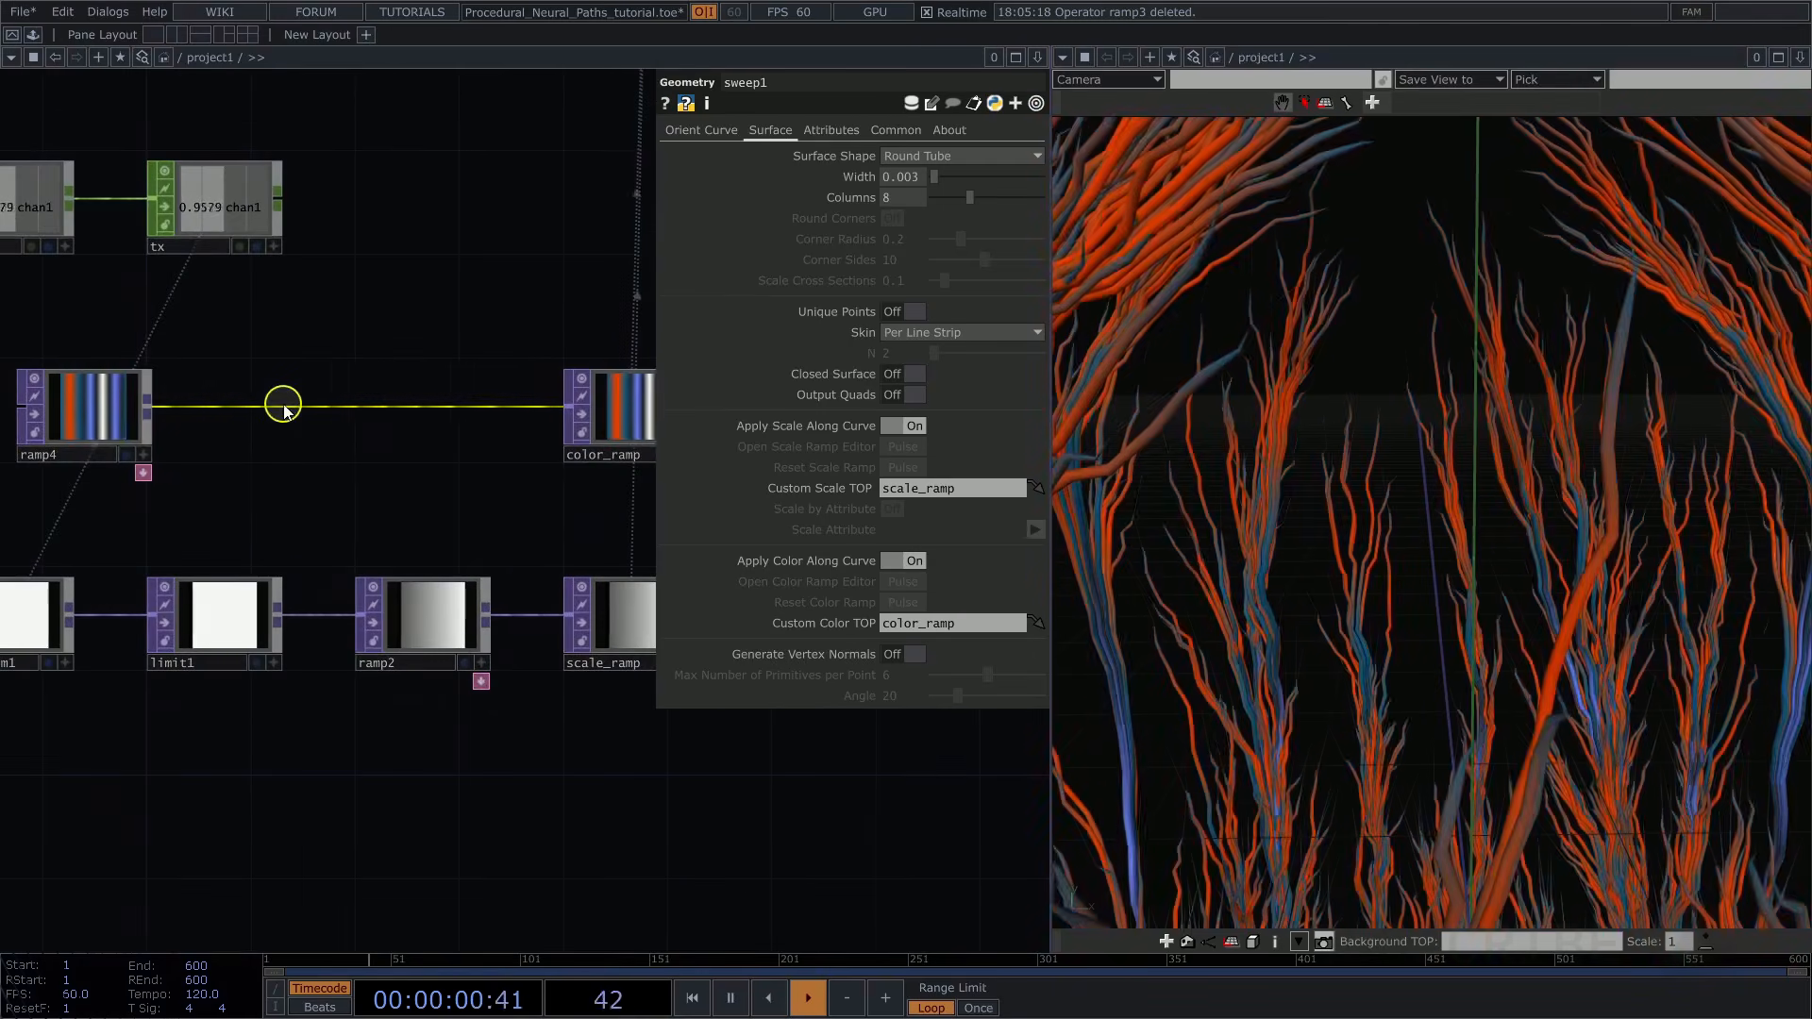
pyautogui.rightClick(283, 401)
pyautogui.click(306, 392)
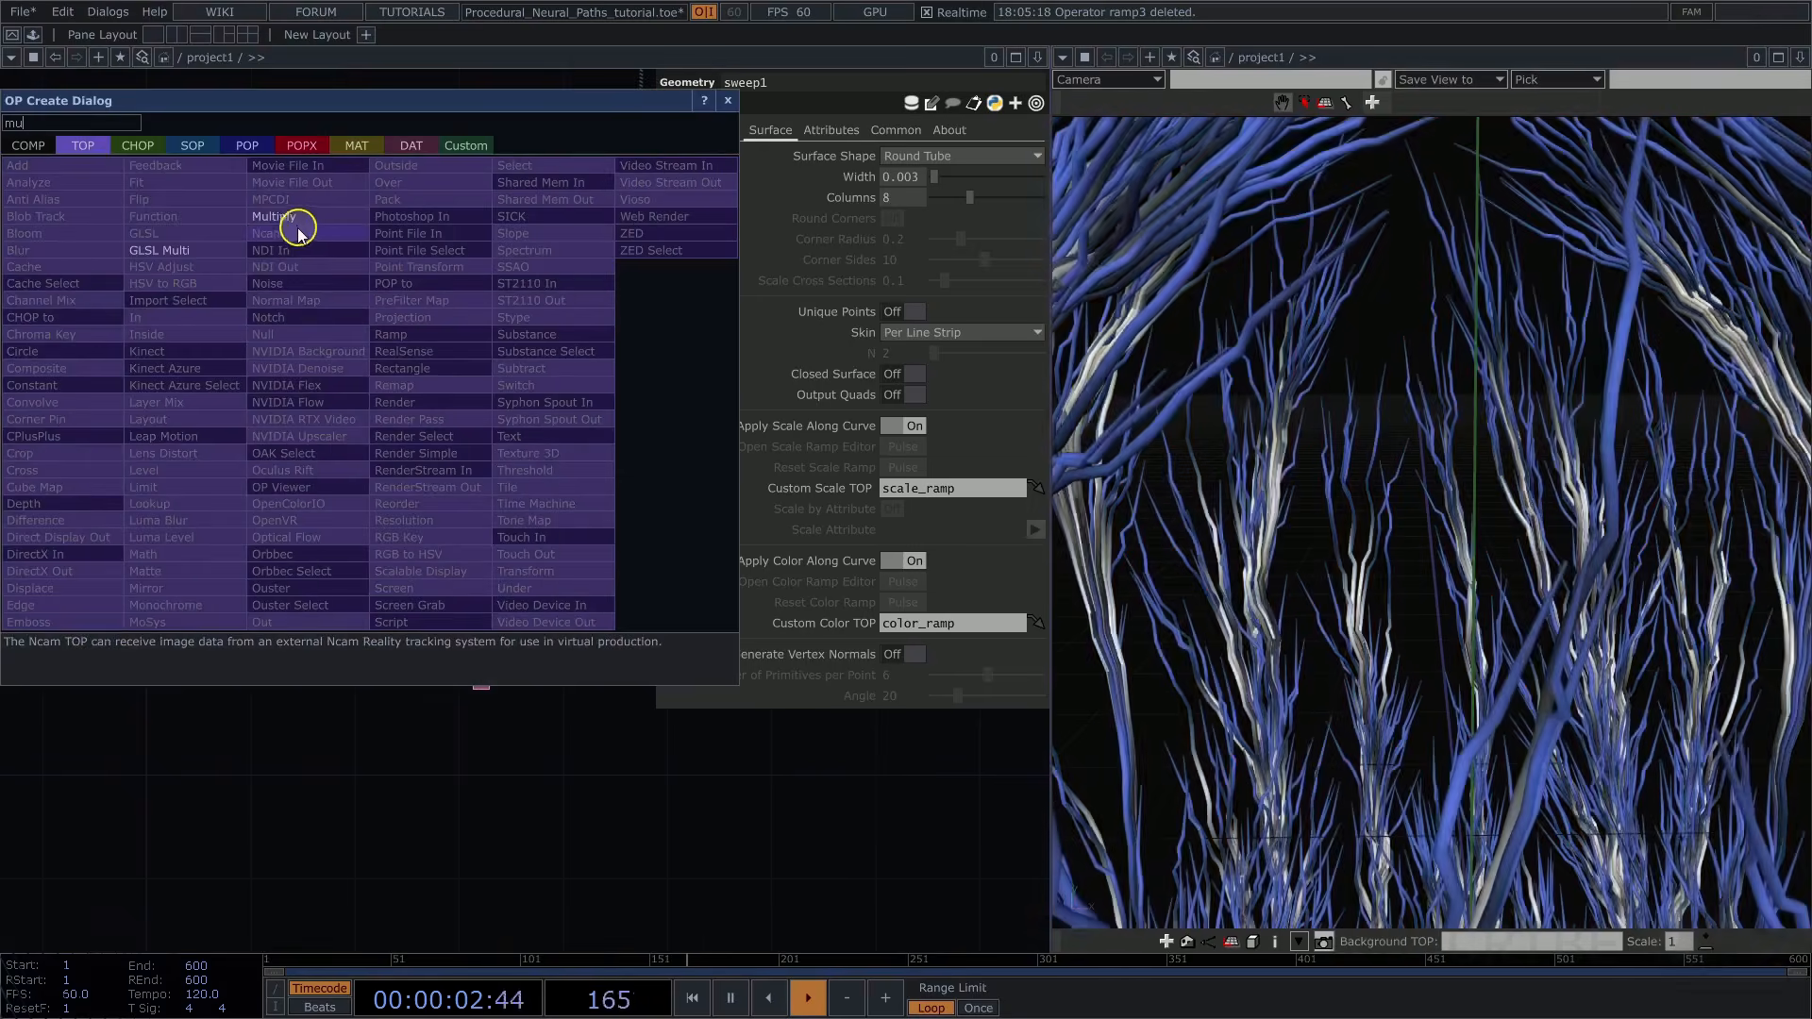
pyautogui.click(295, 220)
pyautogui.click(422, 409)
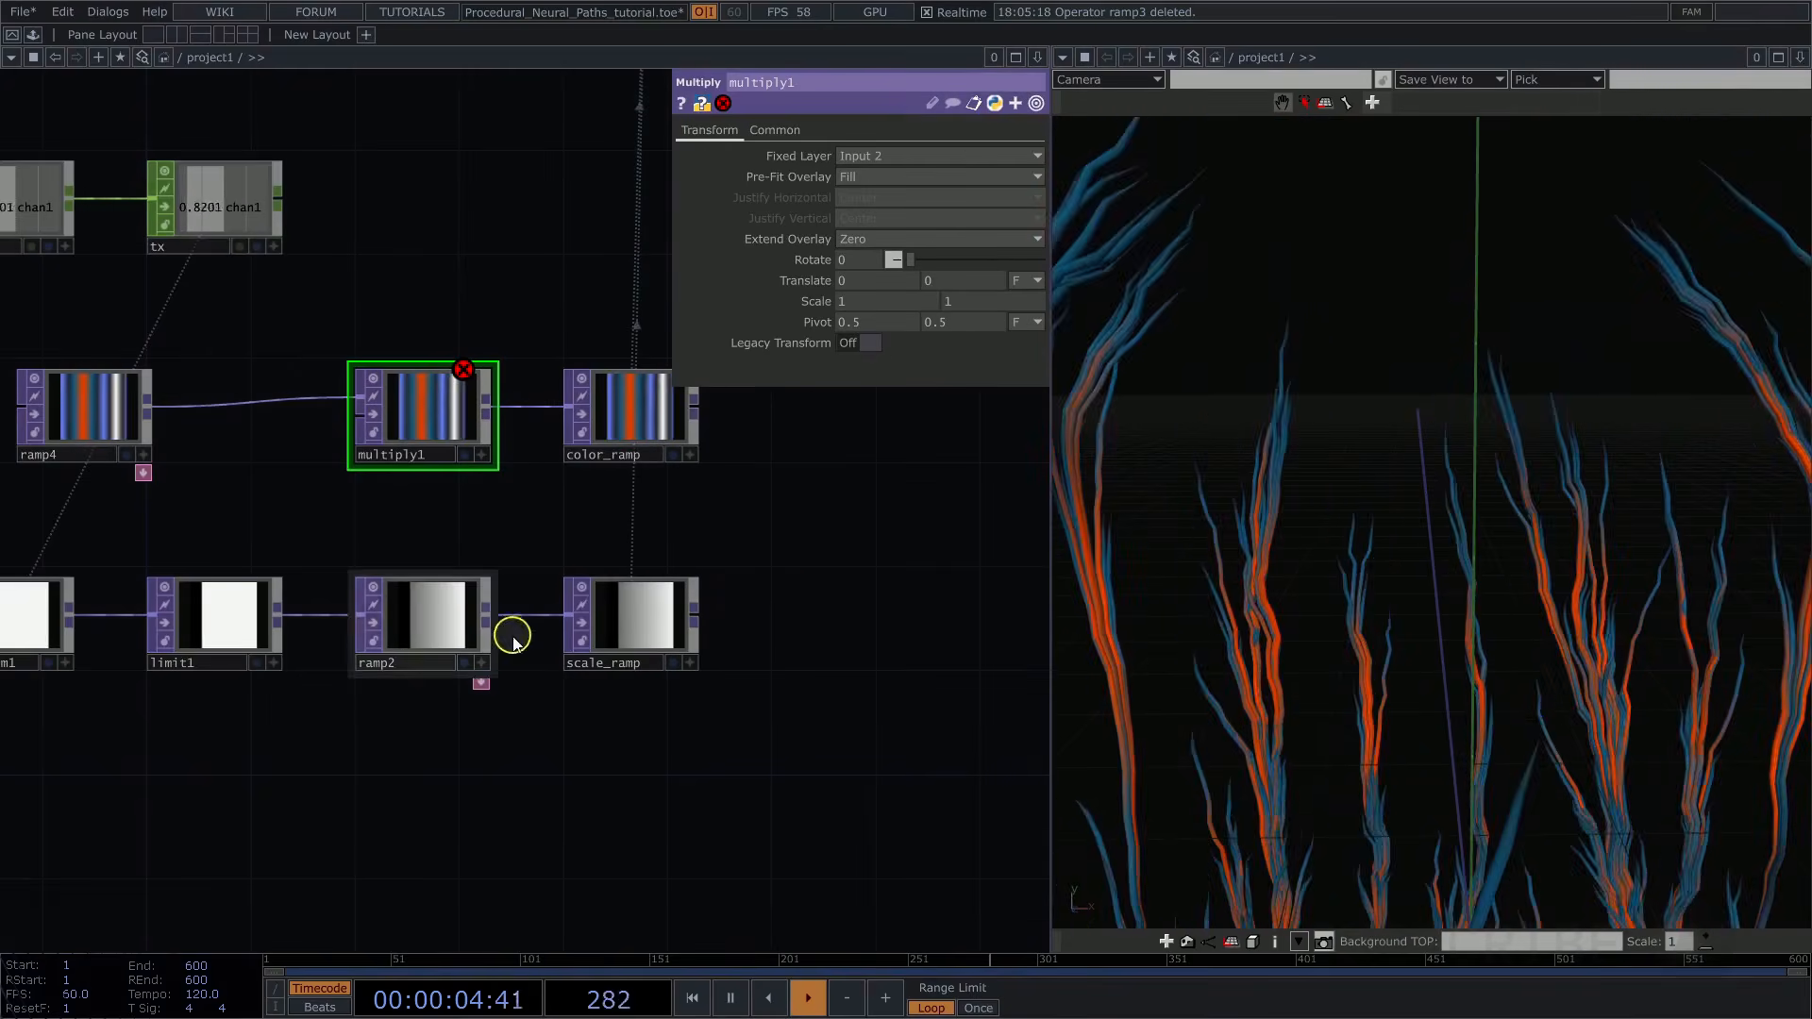
# Connect ramp2's output to the second input of multiply1
pyautogui.moveTo(486, 614); pyautogui.dragTo(355, 448)
pyautogui.scroll(3, 485, 324)
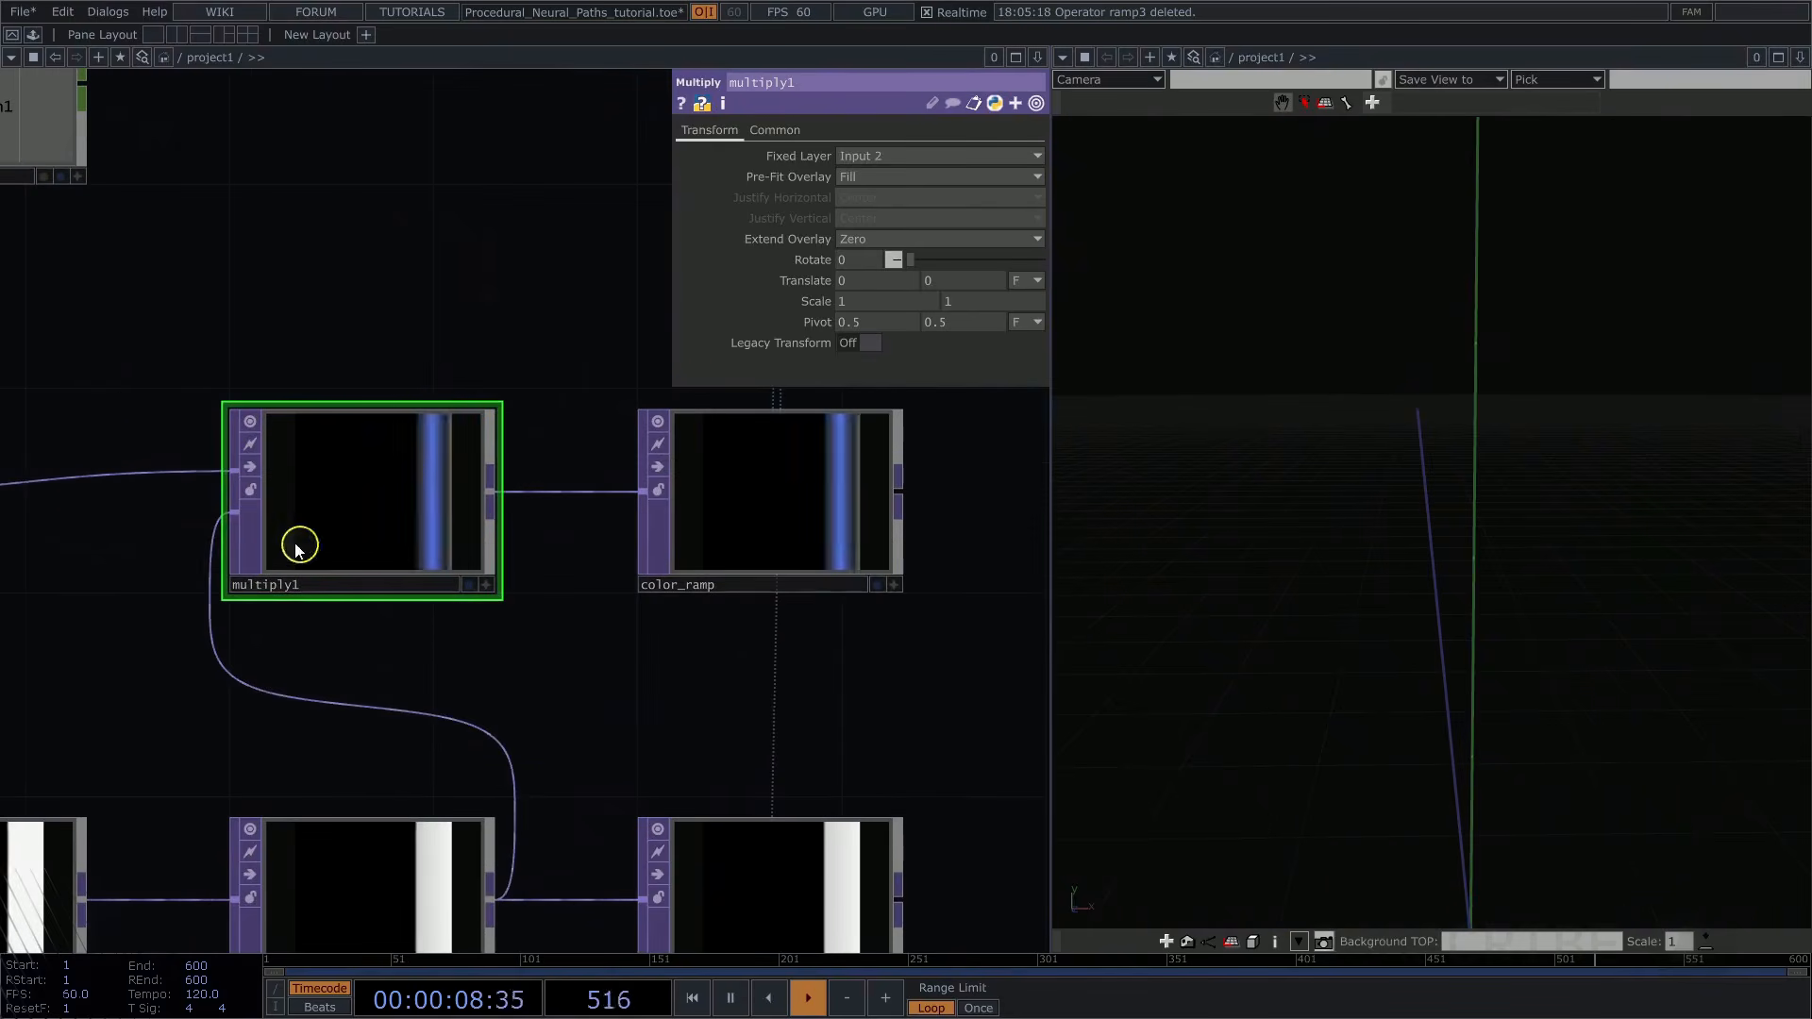
pyautogui.moveTo(1381, 365); pyautogui.dragTo(1411, 561)
pyautogui.moveTo(1425, 478); pyautogui.dragTo(1653, 538)
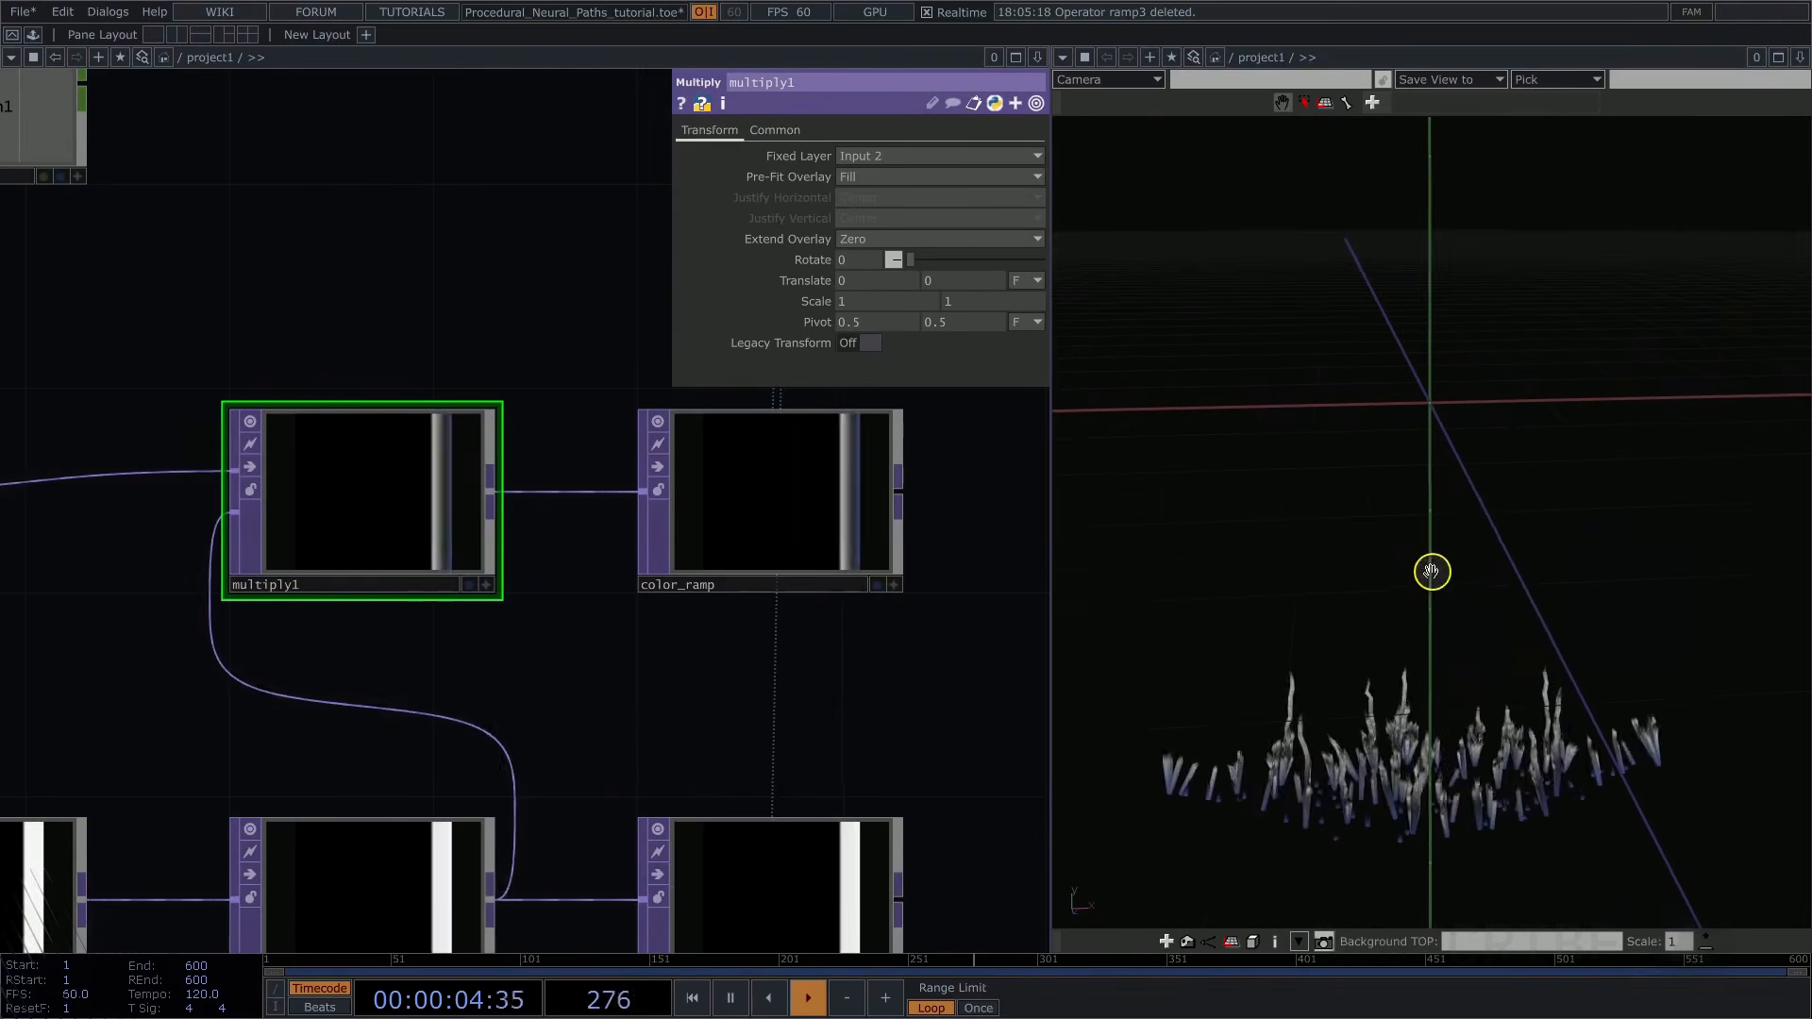
pyautogui.moveTo(1432, 572); pyautogui.dragTo(1352, 555)
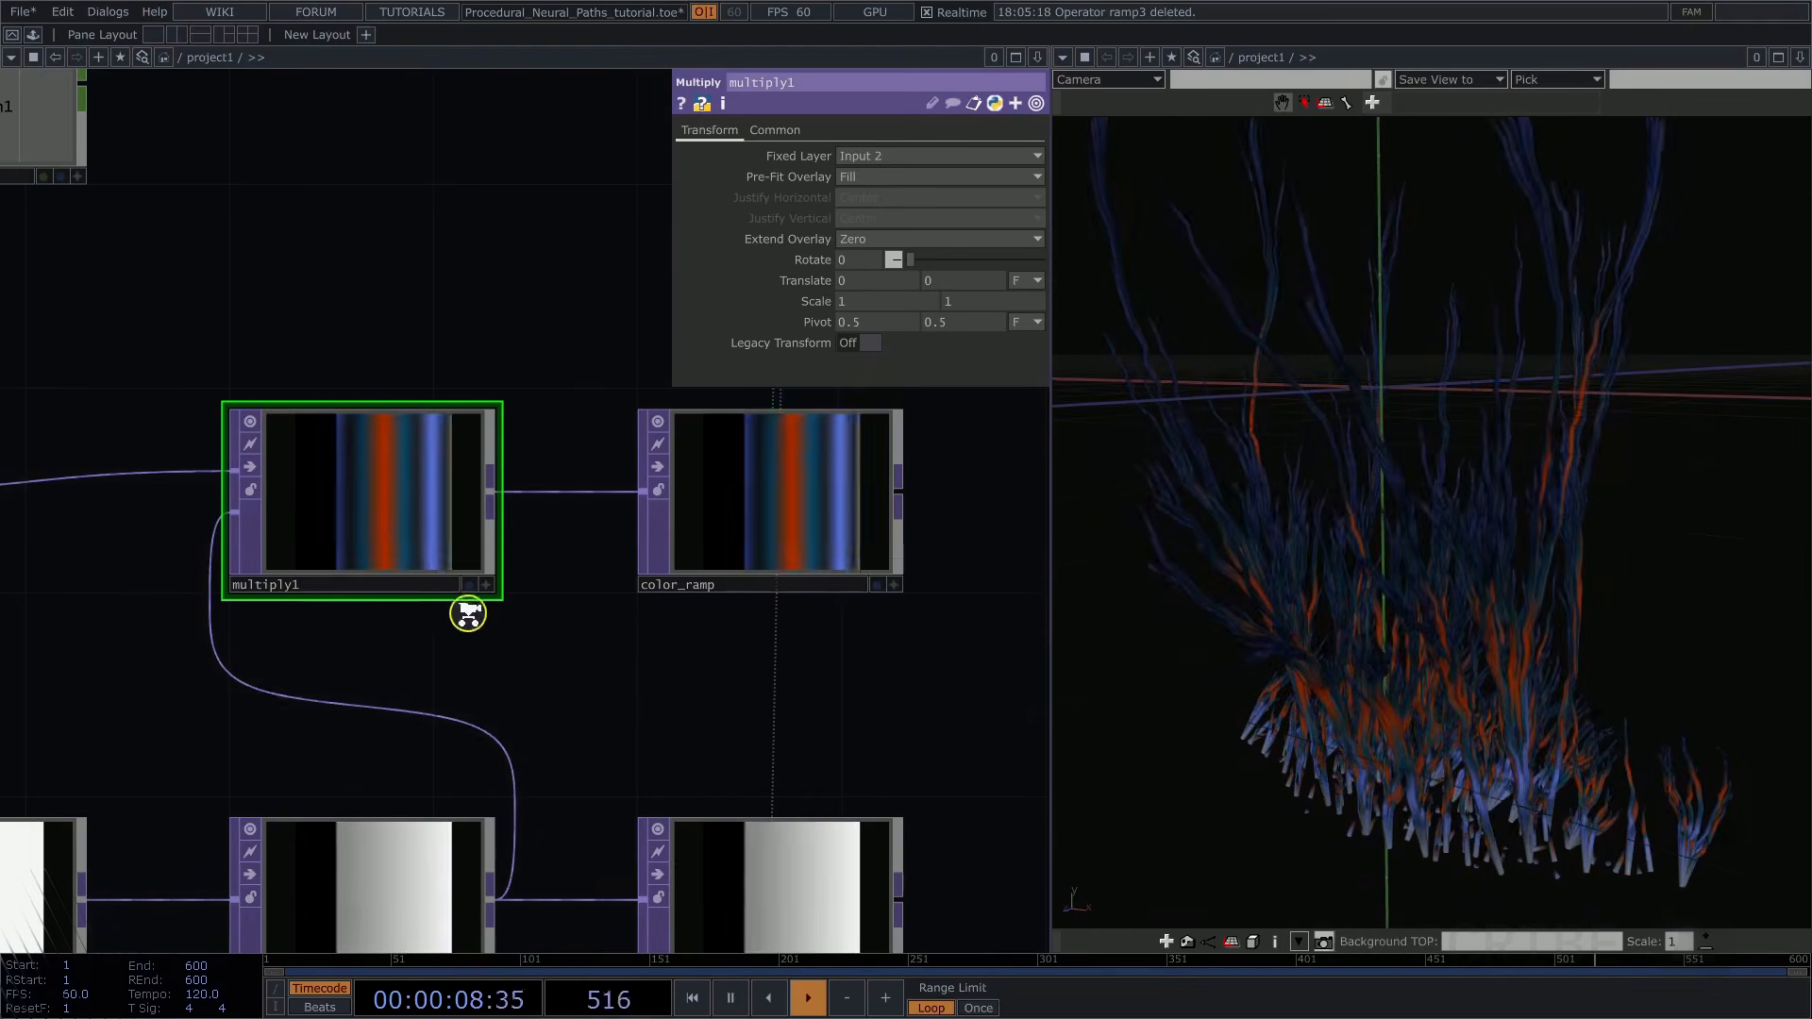
# Insert a Threshold TOP on the connection between ramp2 and multiply1, with comparator Less and a Threshold of 0.001
pyautogui.scroll(-5, 468, 614)
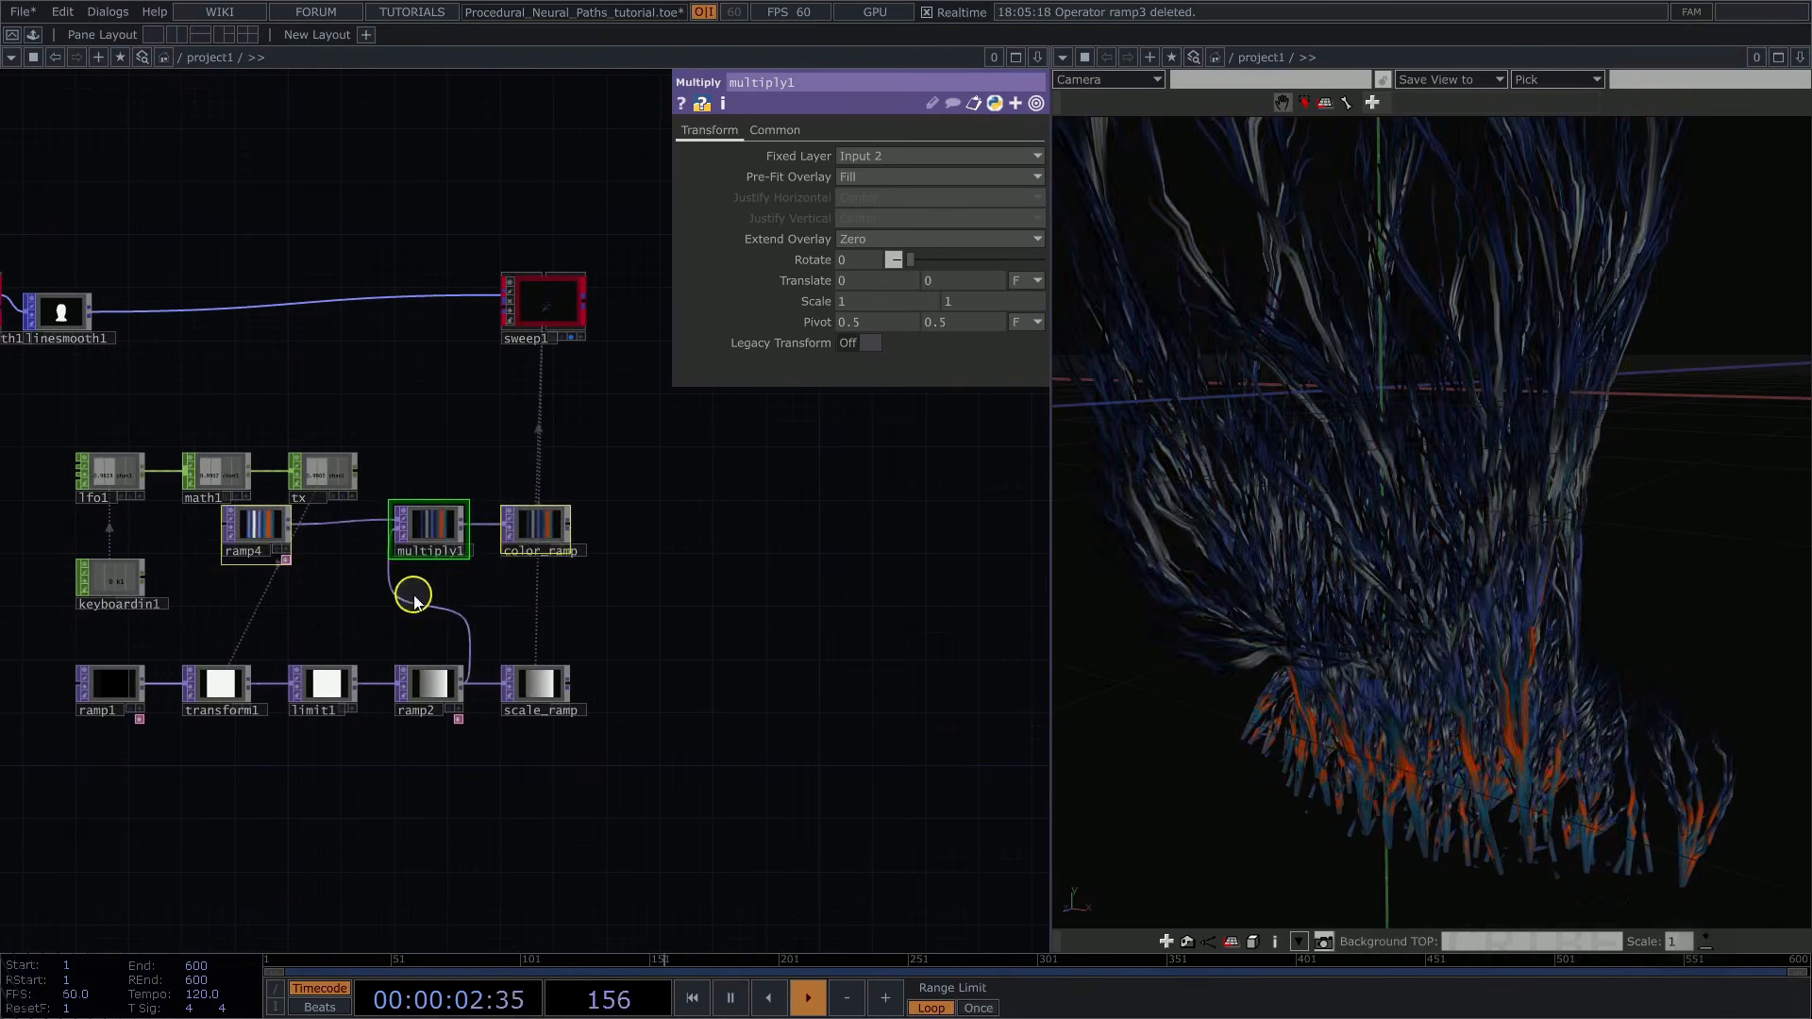
pyautogui.scroll(5, 409, 594)
pyautogui.rightClick(455, 616)
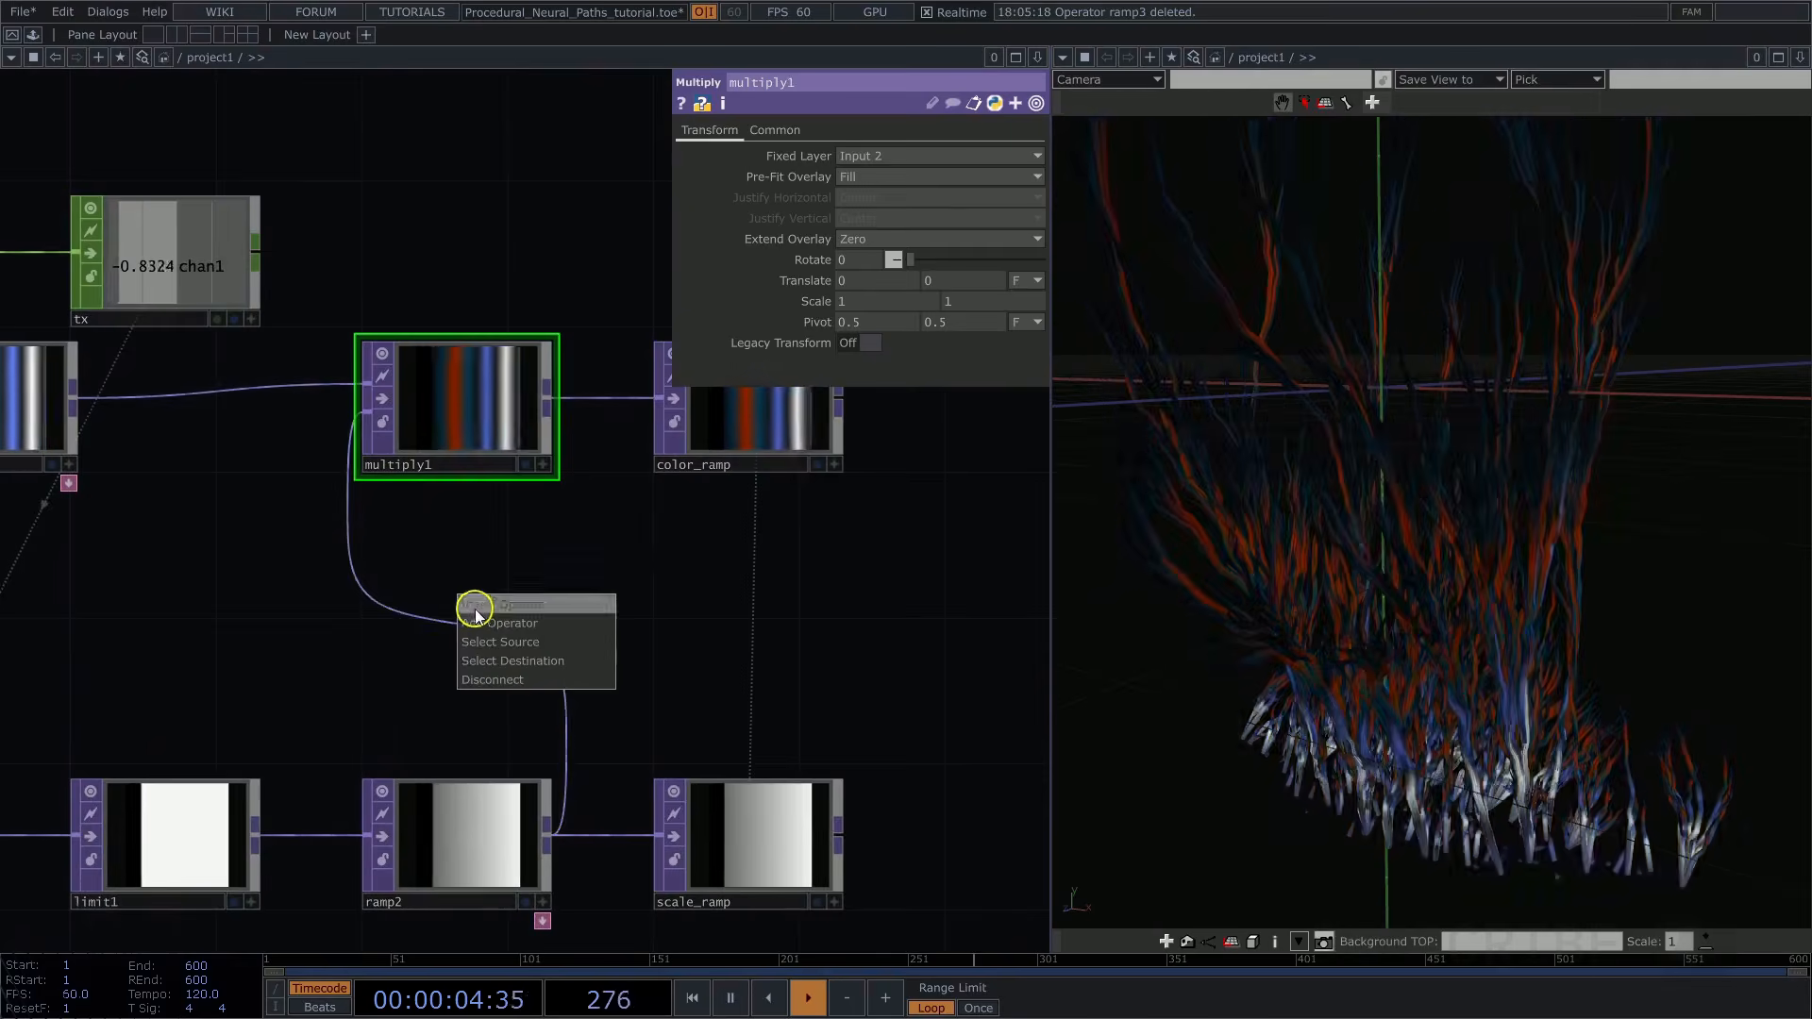
pyautogui.click(474, 611)
pyautogui.click(636, 673)
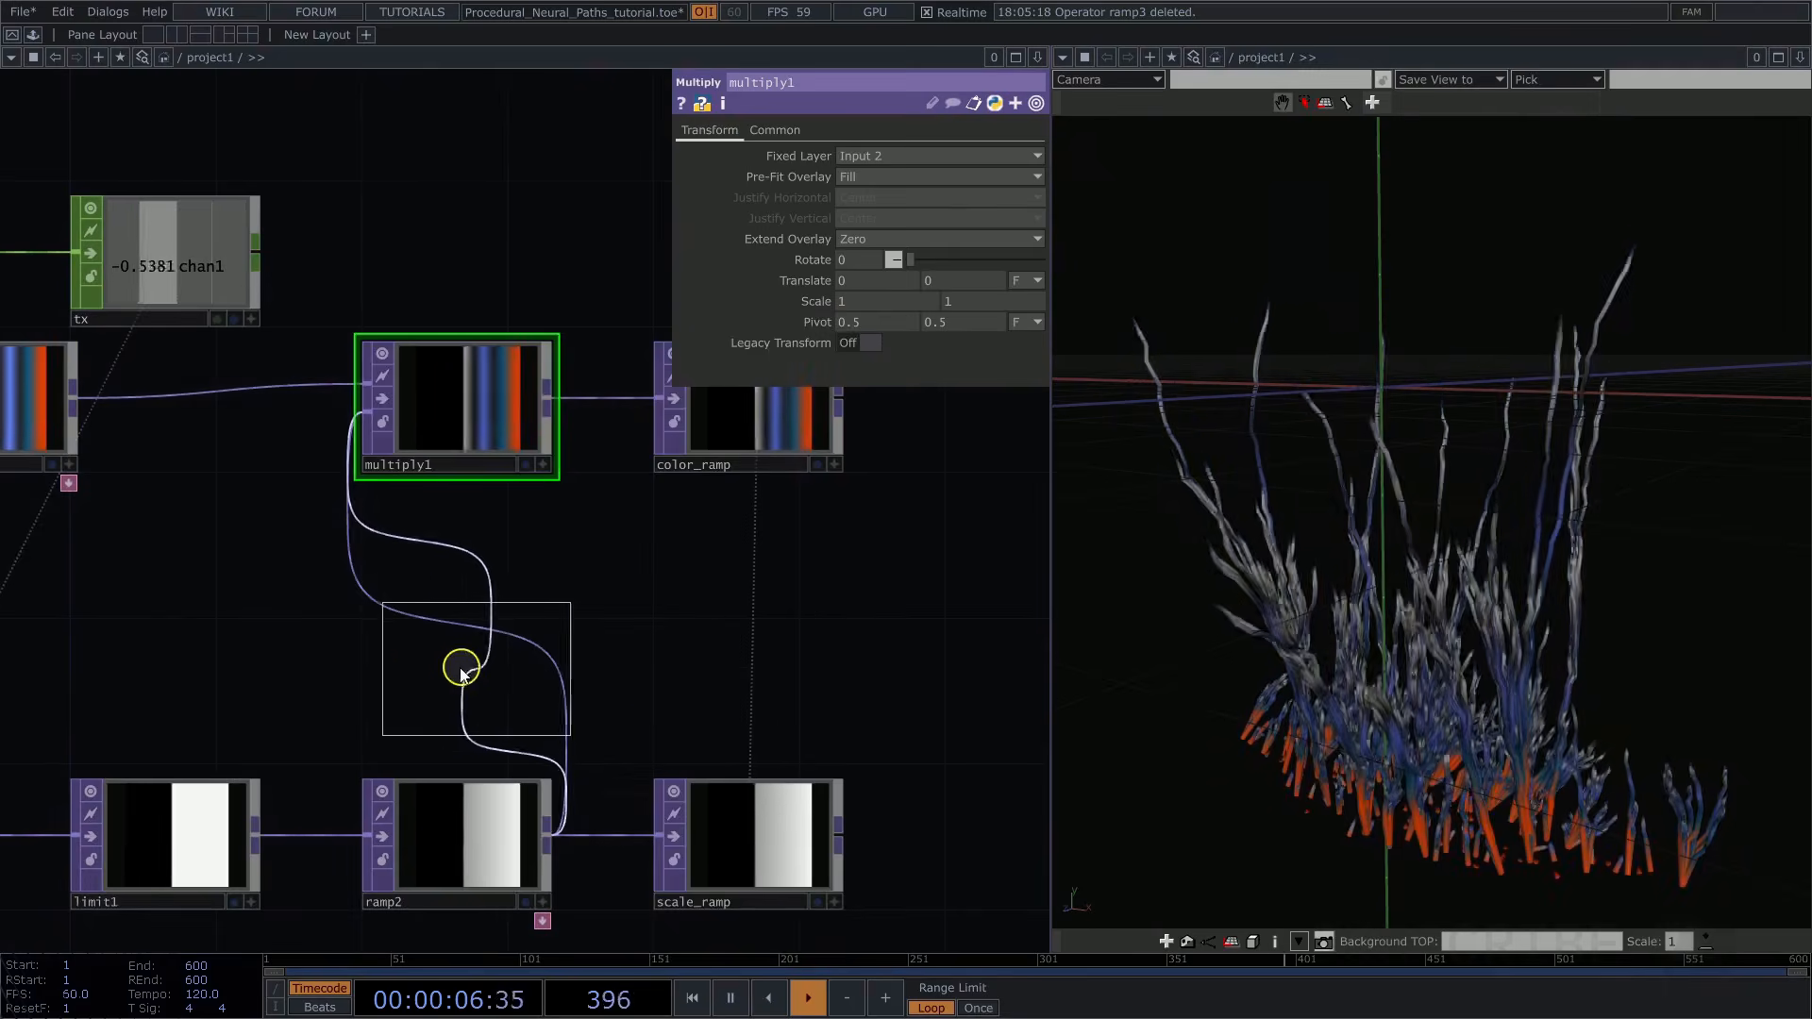
pyautogui.click(454, 683)
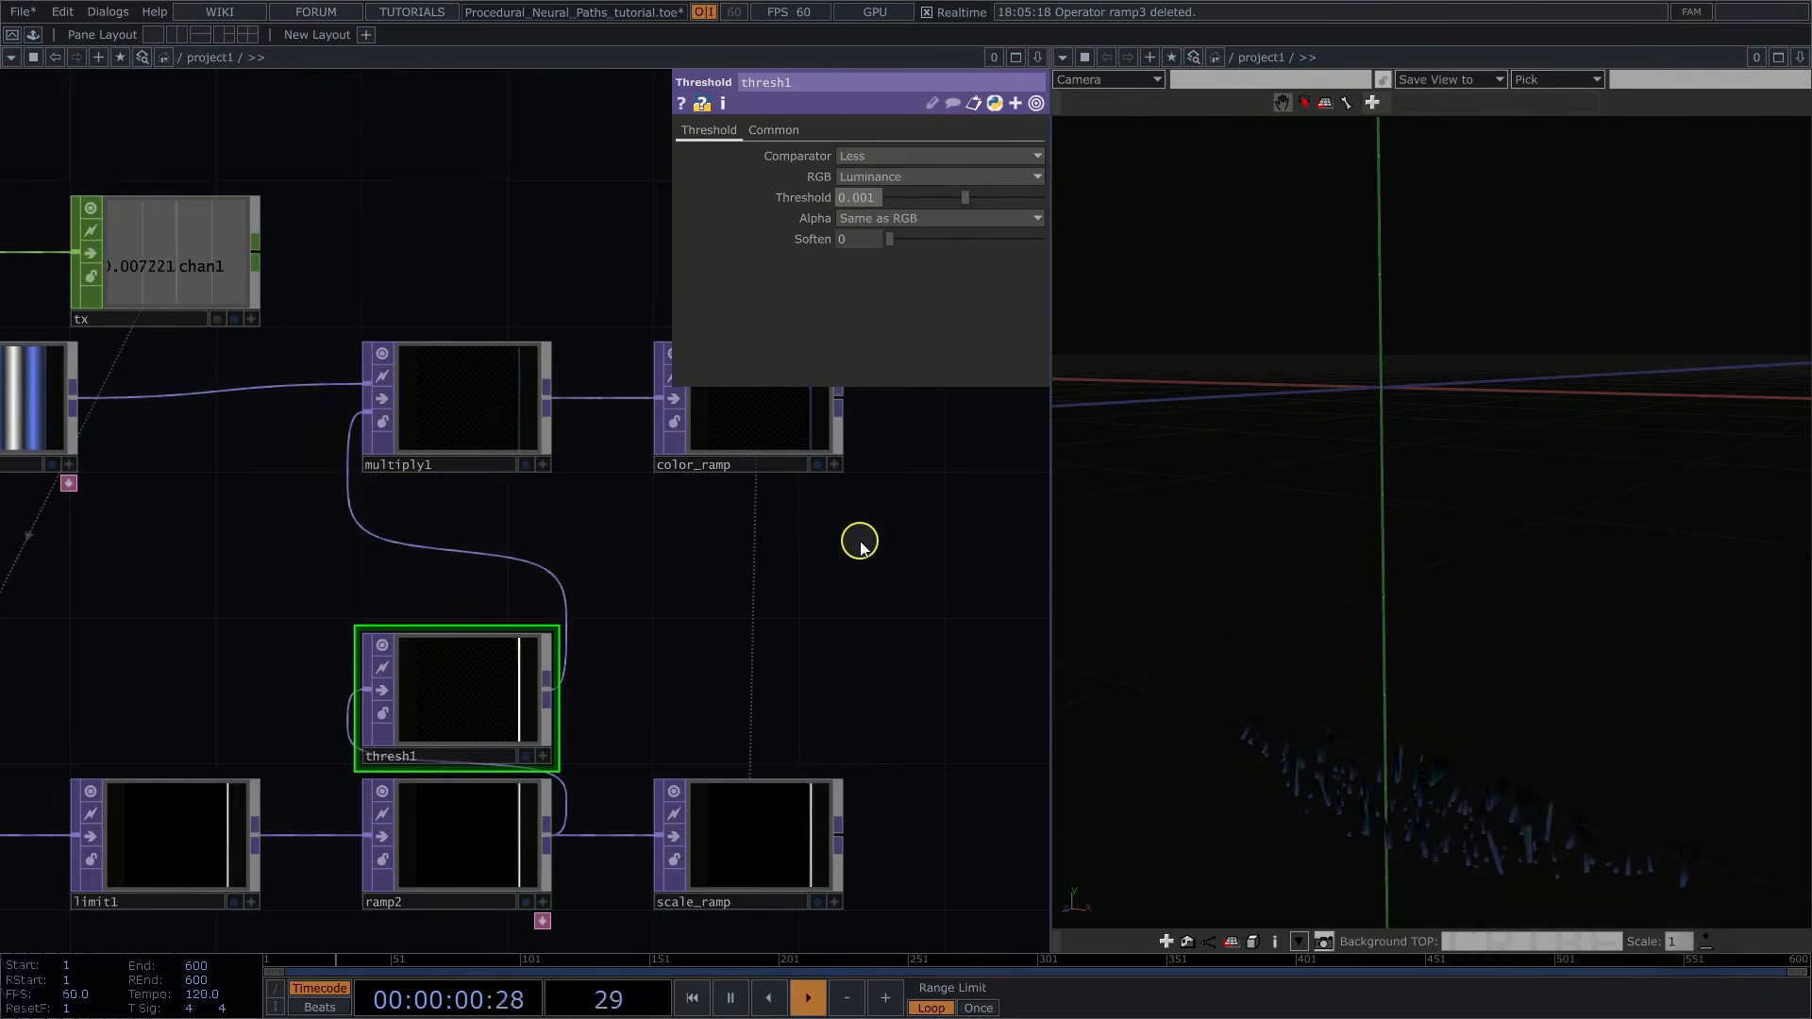
# Tidy the network by moving the lfo1, math1, tx and keyboardin1 CHOPs up beneath the chain leading to sweep1
pyautogui.moveTo(681, 645); pyautogui.dragTo(712, 575)
pyautogui.moveTo(668, 584); pyautogui.dragTo(614, 595, button='middle')
pyautogui.moveTo(321, 594); pyautogui.dragTo(489, 644)
pyautogui.moveTo(489, 645); pyautogui.dragTo(199, 433, button='middle')
pyautogui.moveTo(199, 433); pyautogui.dragTo(471, 497, button='right')
pyautogui.moveTo(471, 498); pyautogui.dragTo(455, 461)
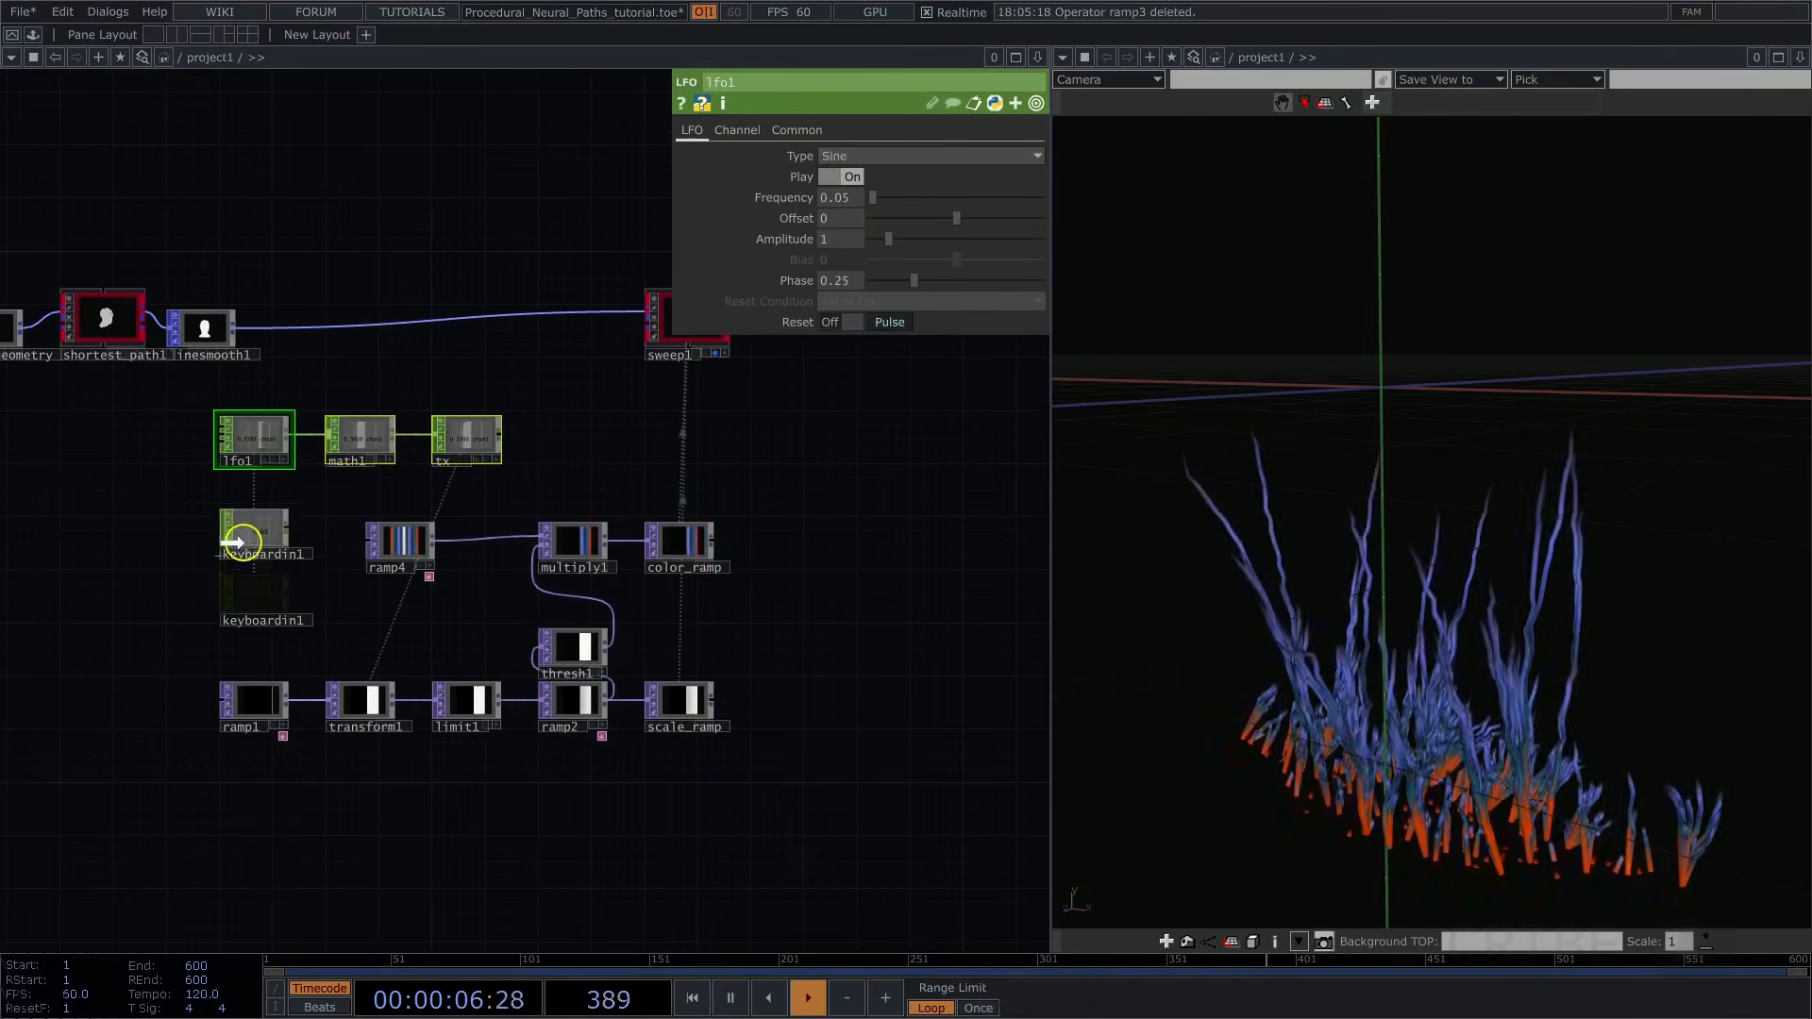
pyautogui.moveTo(829, 488); pyautogui.dragTo(583, 591)
# Add a Null POP to the output of sweep1
pyautogui.scroll(5, 510, 404)
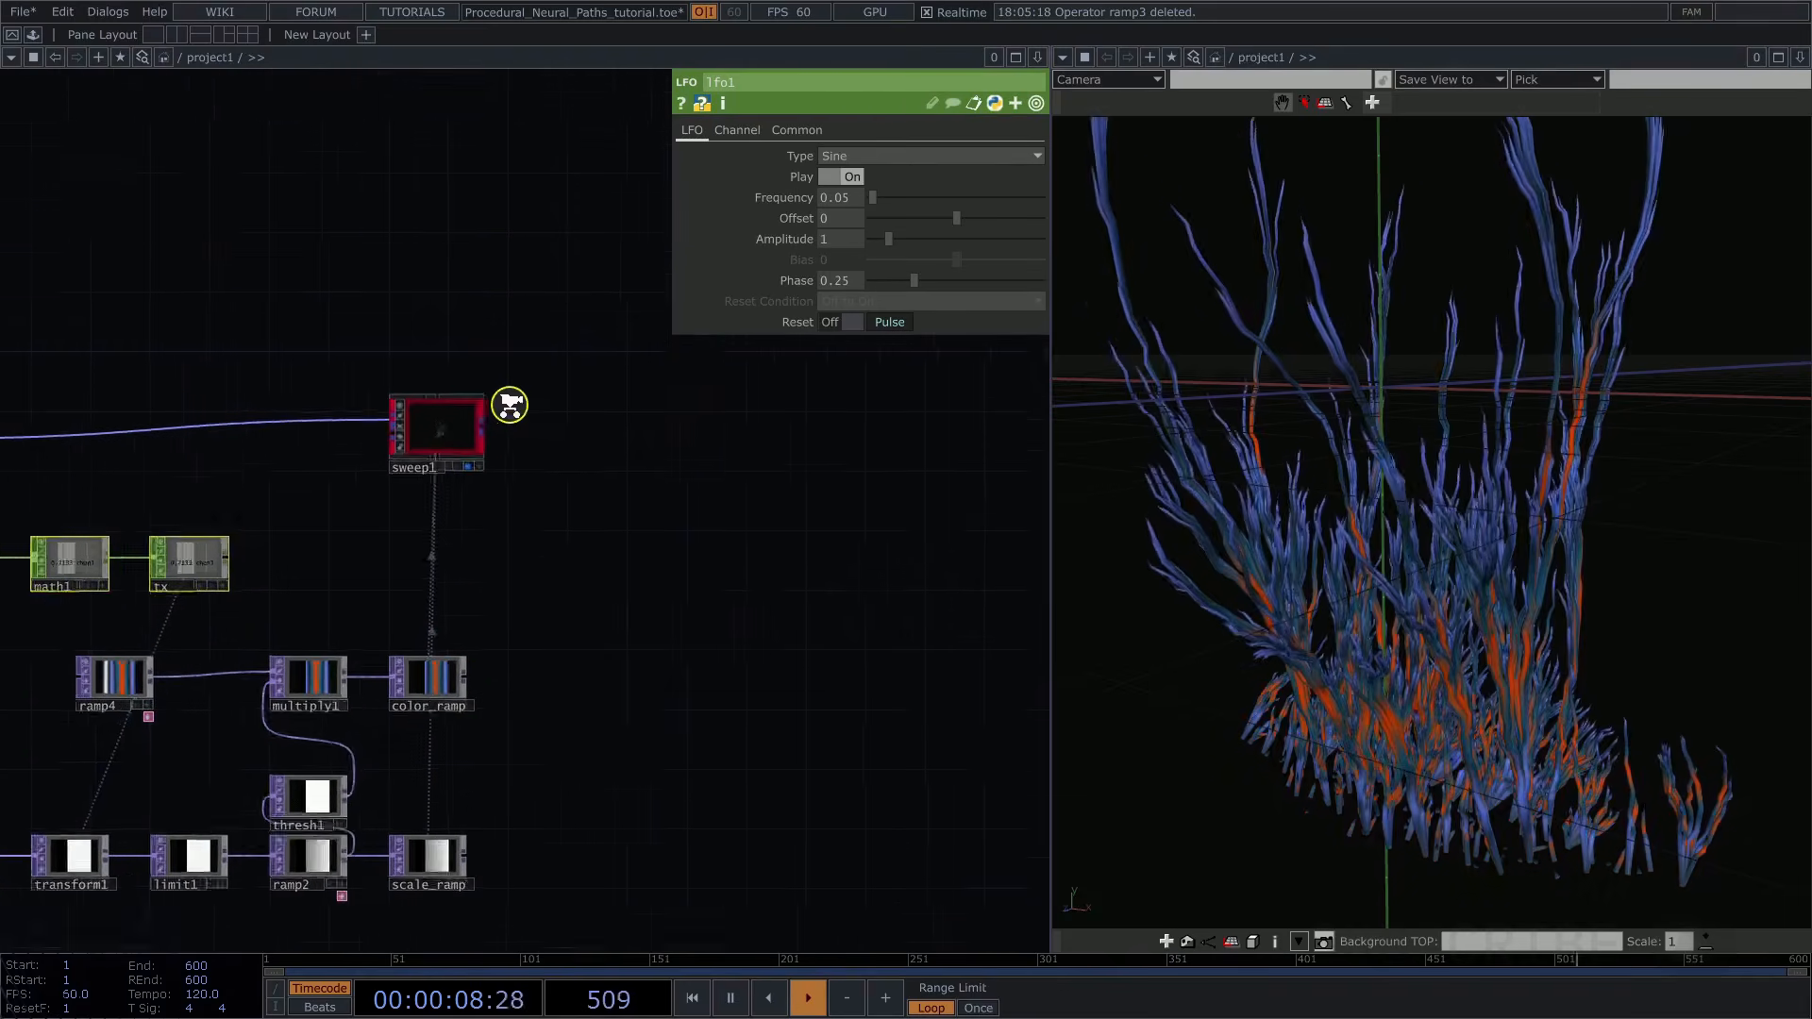
pyautogui.rightClick(454, 459)
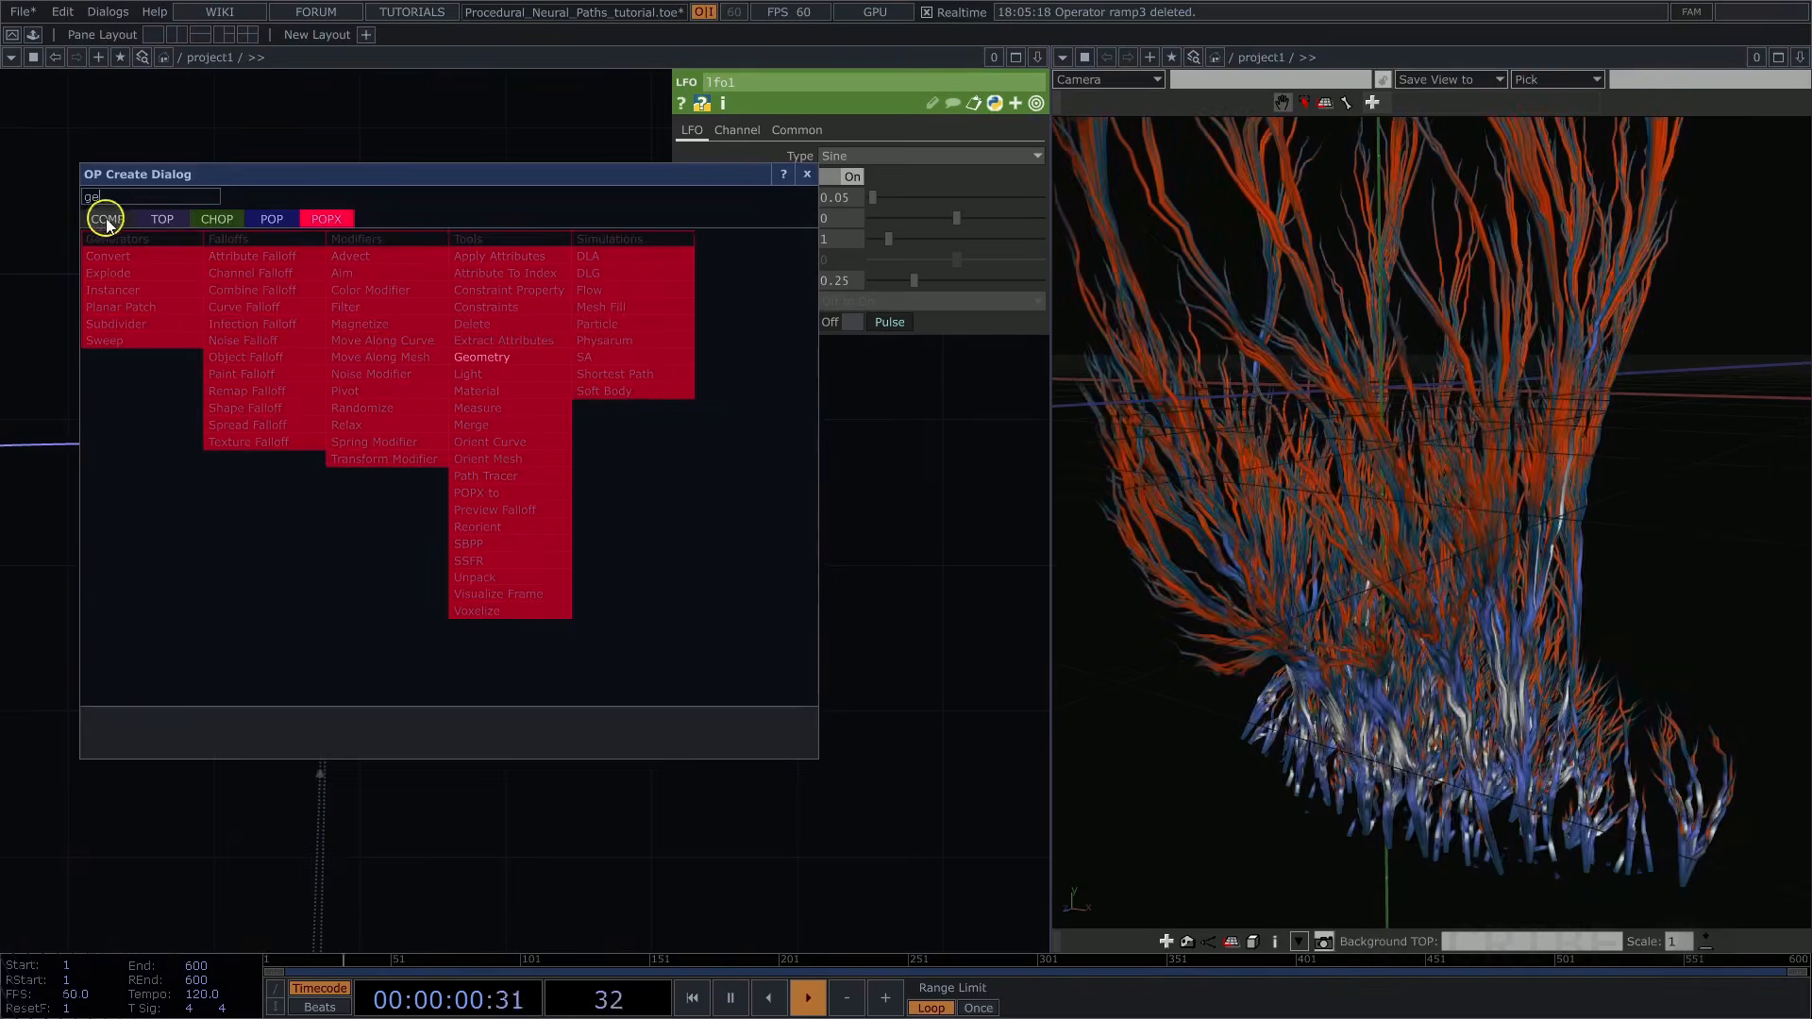
pyautogui.write('ge')
pyautogui.click(258, 218)
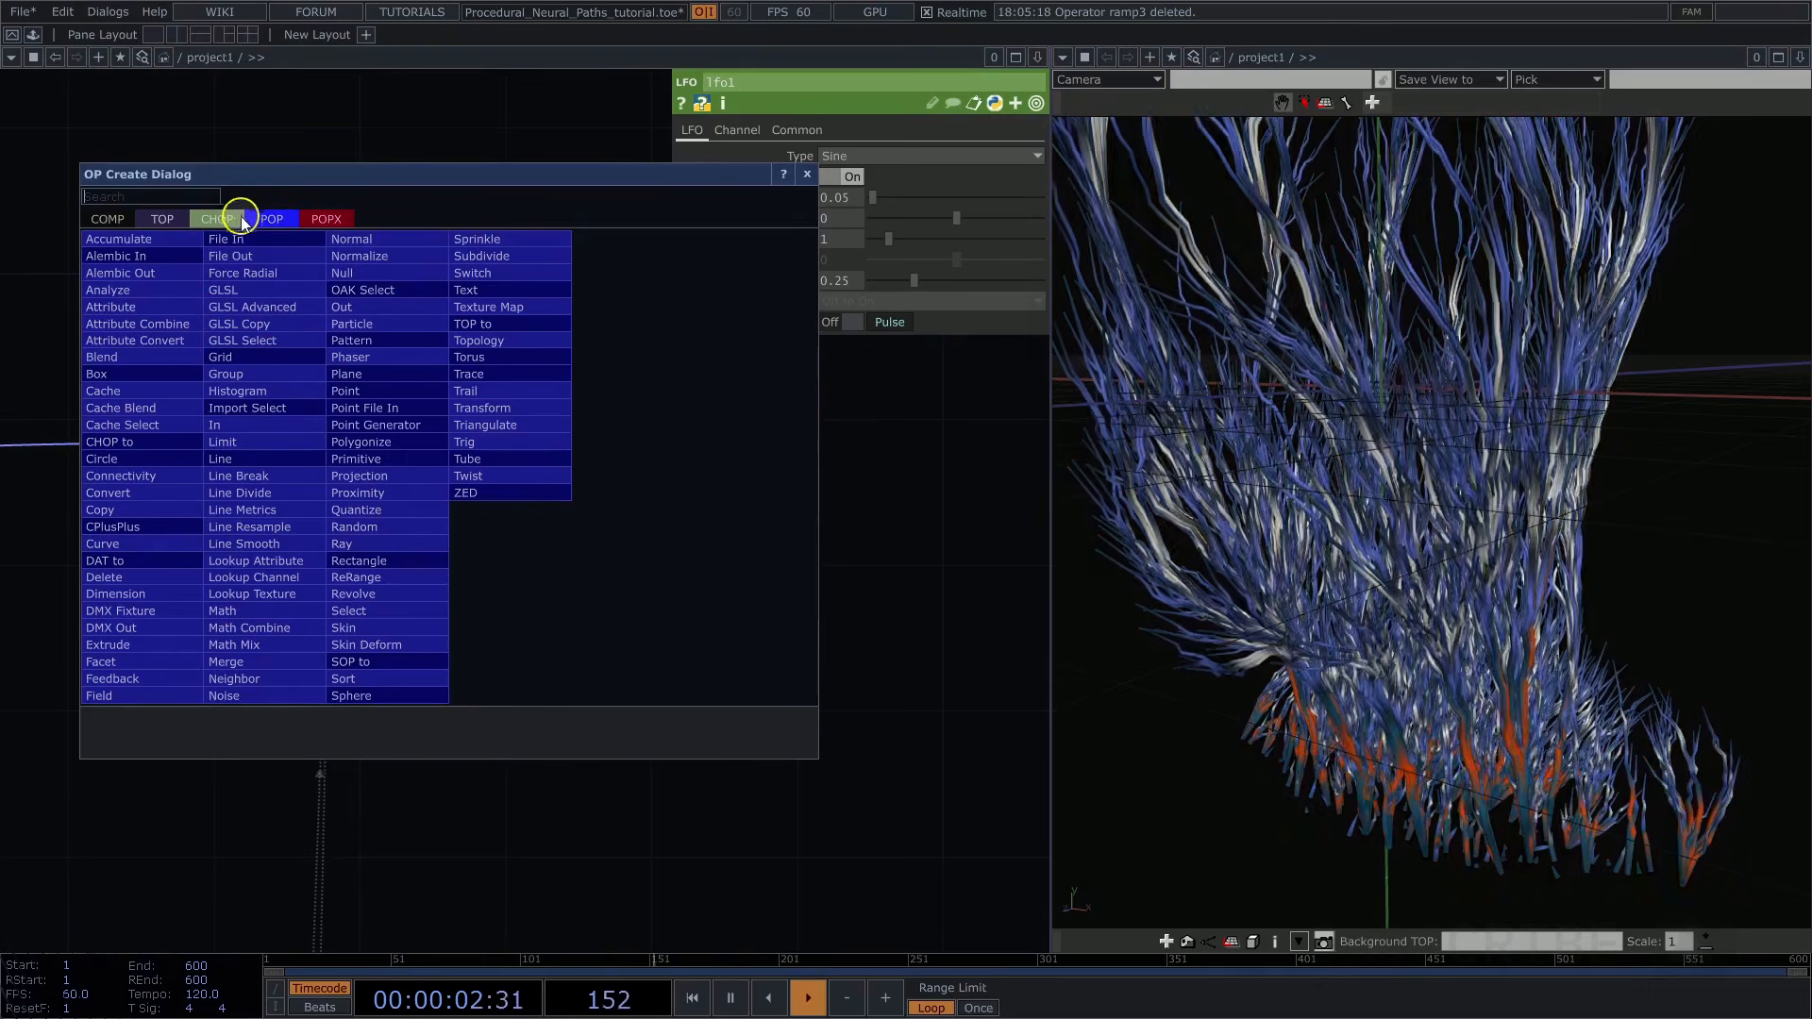
pyautogui.click(341, 273)
pyautogui.click(598, 486)
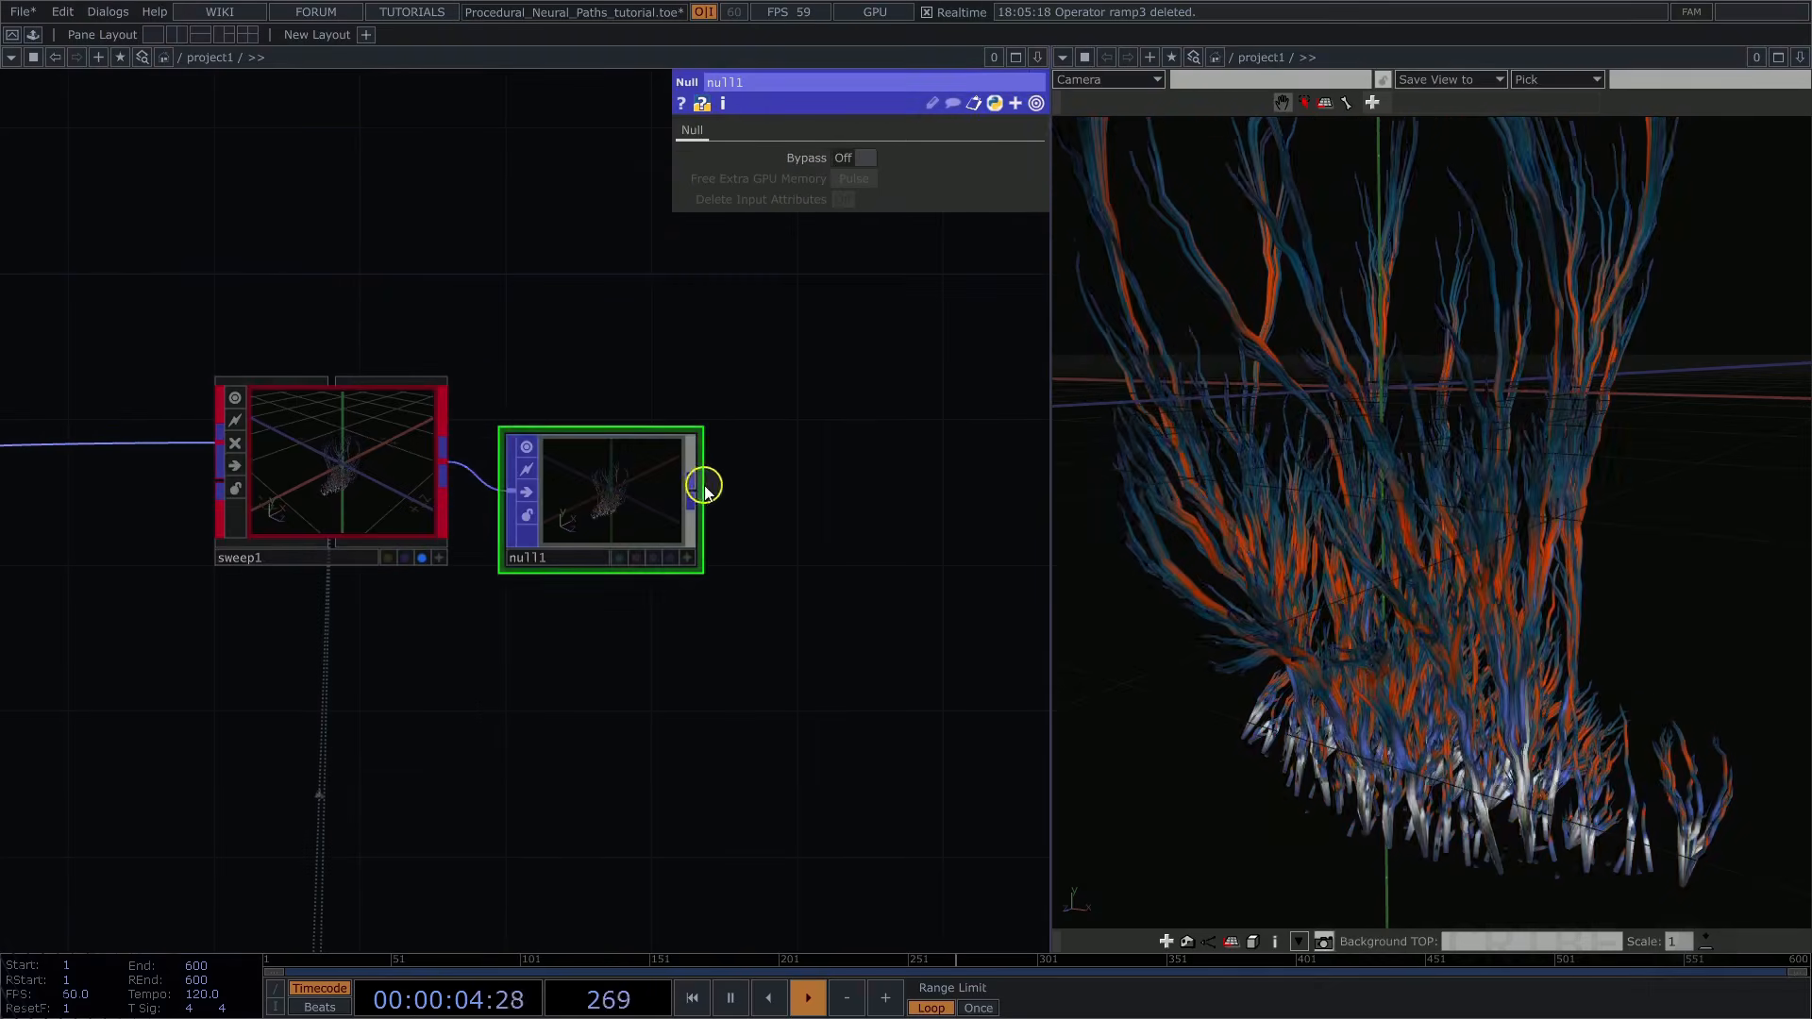
# Create a Geometry COMP from the output of null1 and place it beside that node
pyautogui.rightClick(698, 488)
pyautogui.click(350, 238)
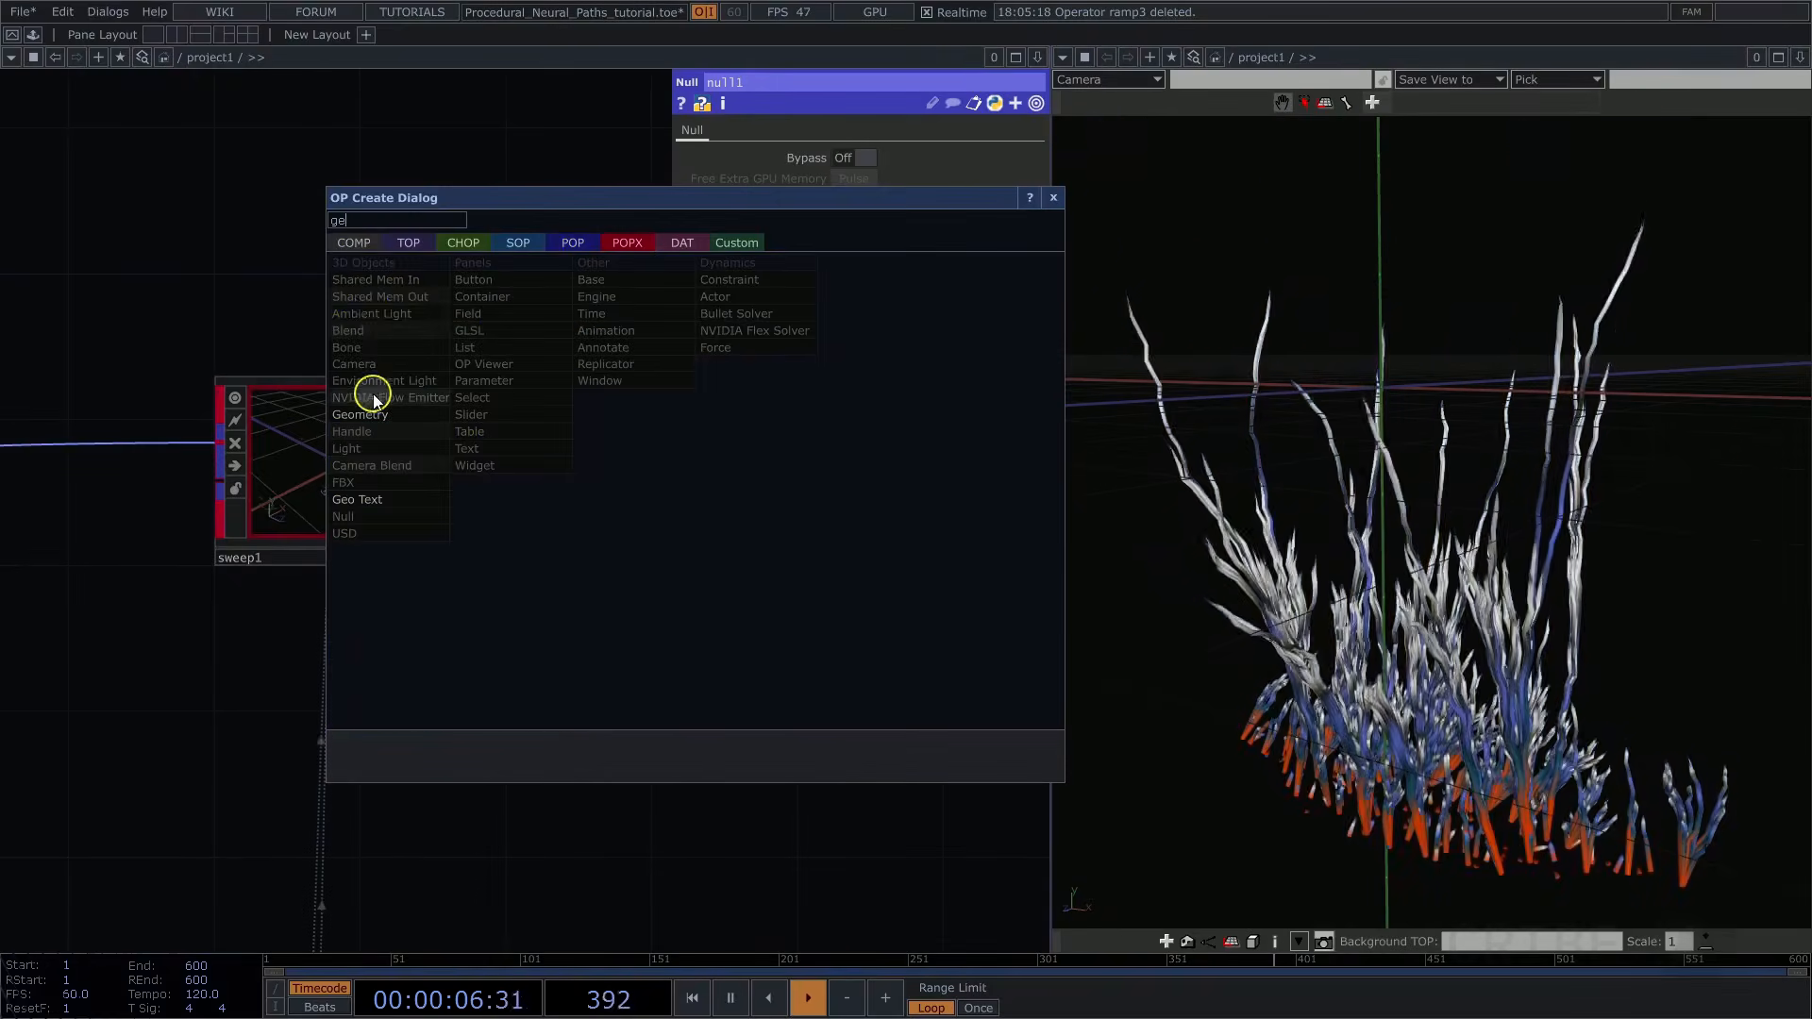
pyautogui.click(371, 407)
pyautogui.scroll(-3, 371, 415)
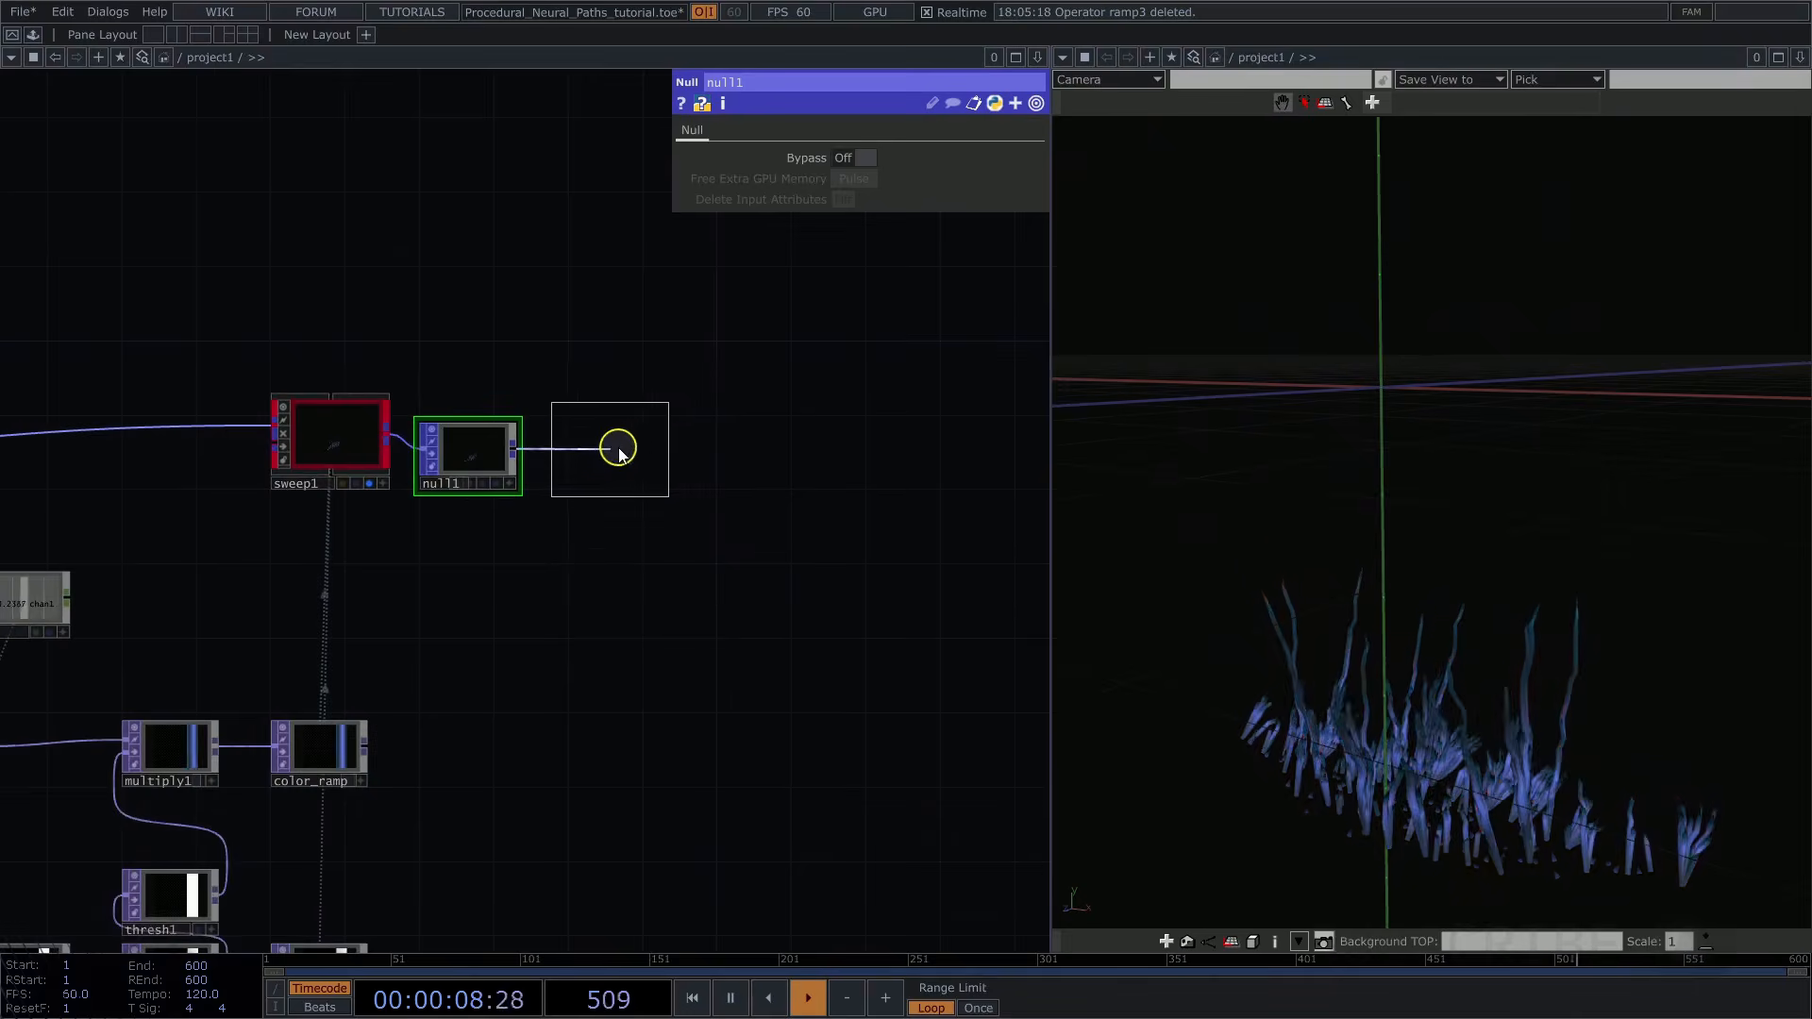
pyautogui.click(628, 445)
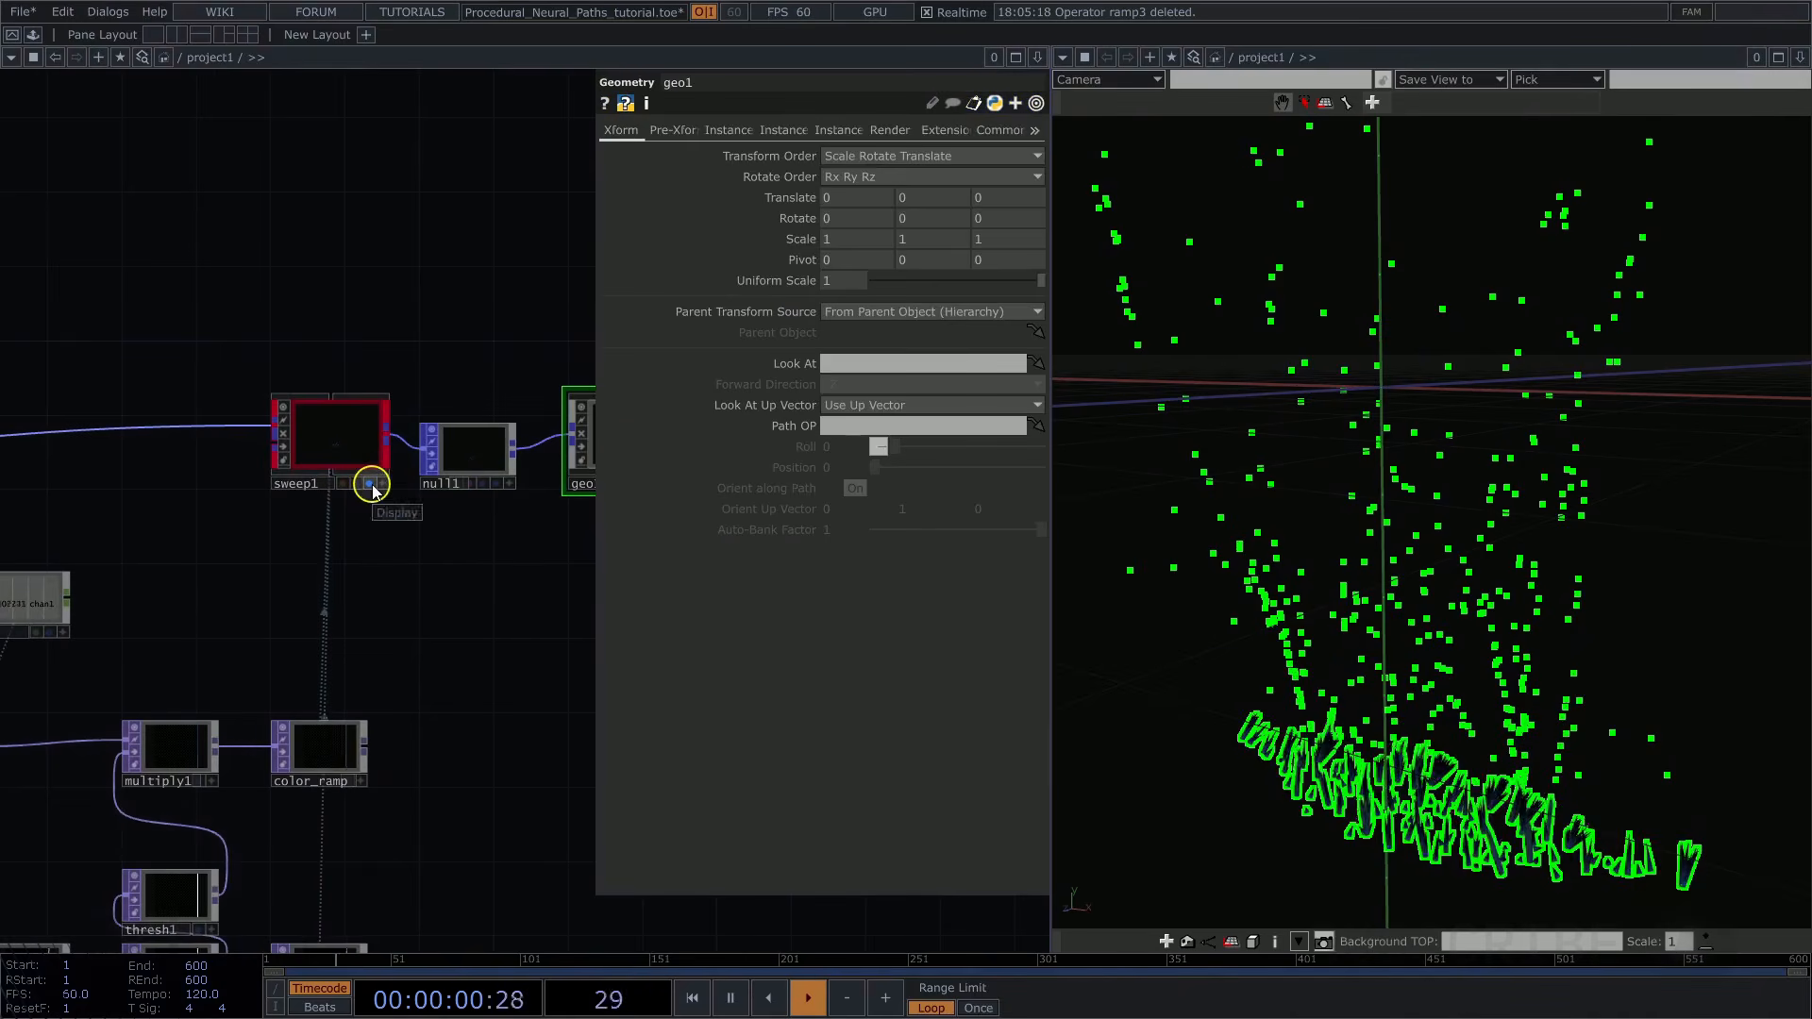
# Turn off sweep1's display flag and delete null1 from between sweep1 and geo1
pyautogui.press('p')
pyautogui.scroll(2, 703, 434)
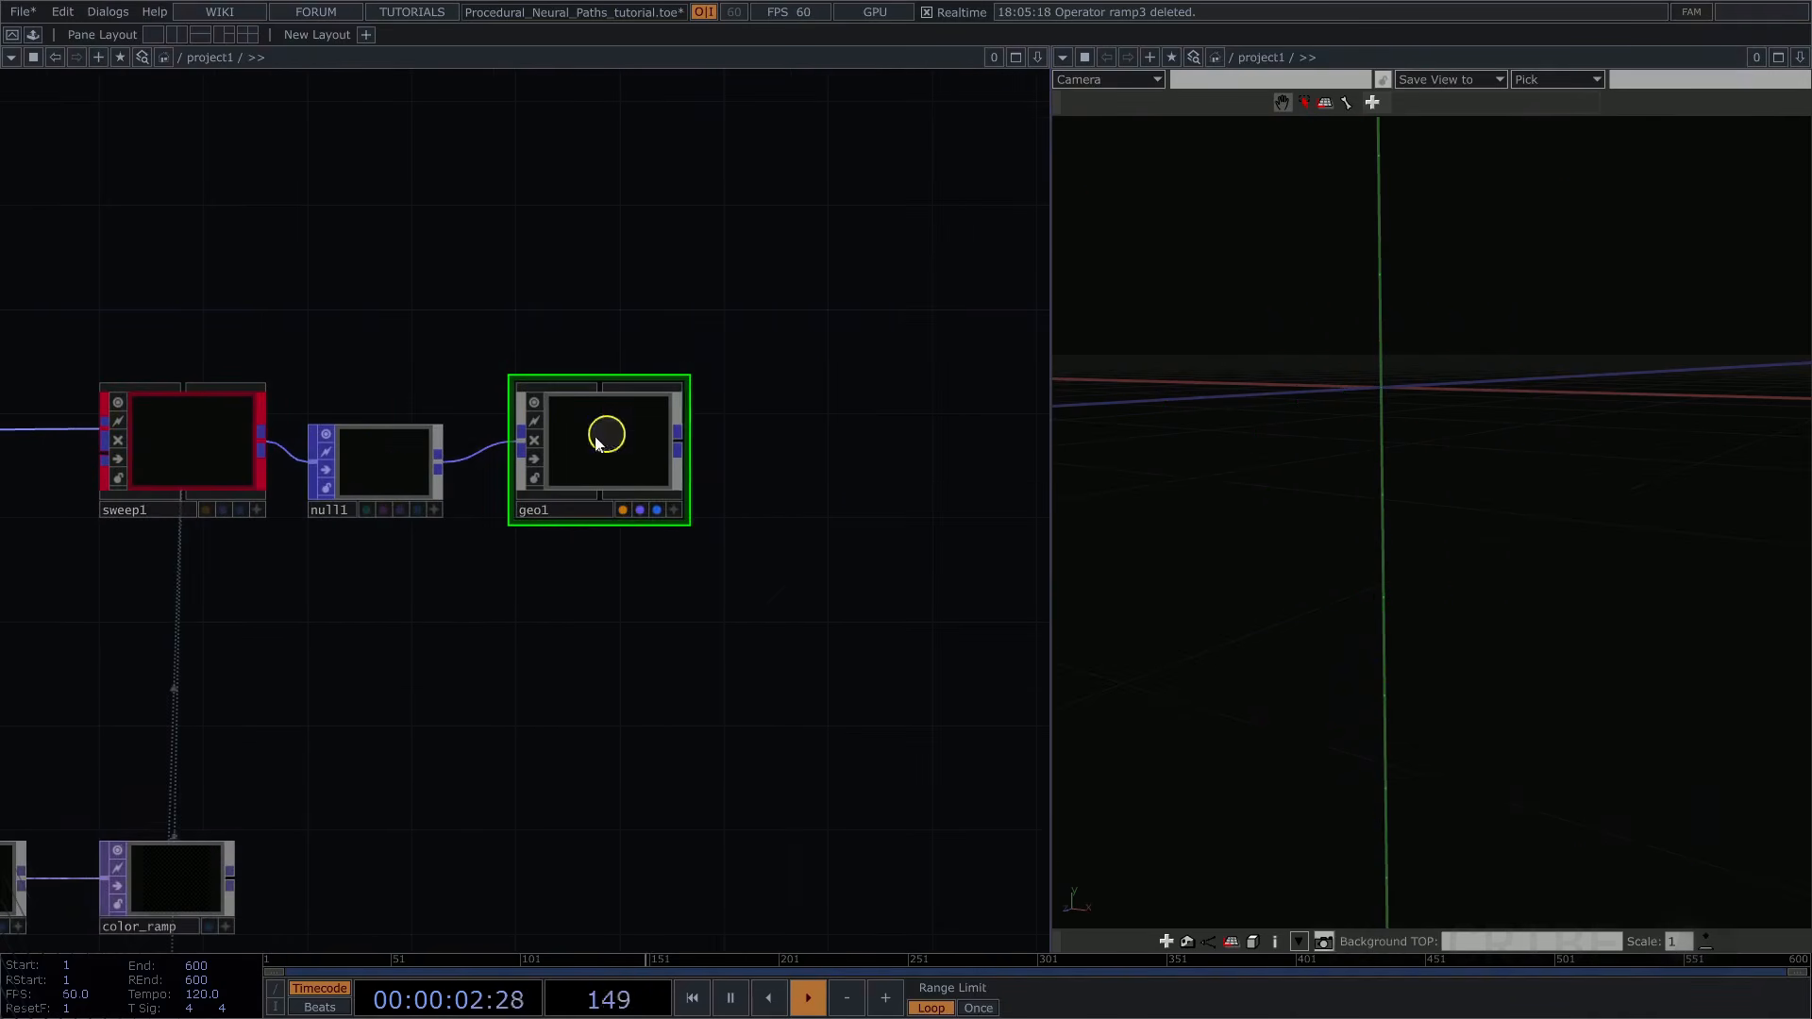
pyautogui.press('Delete')
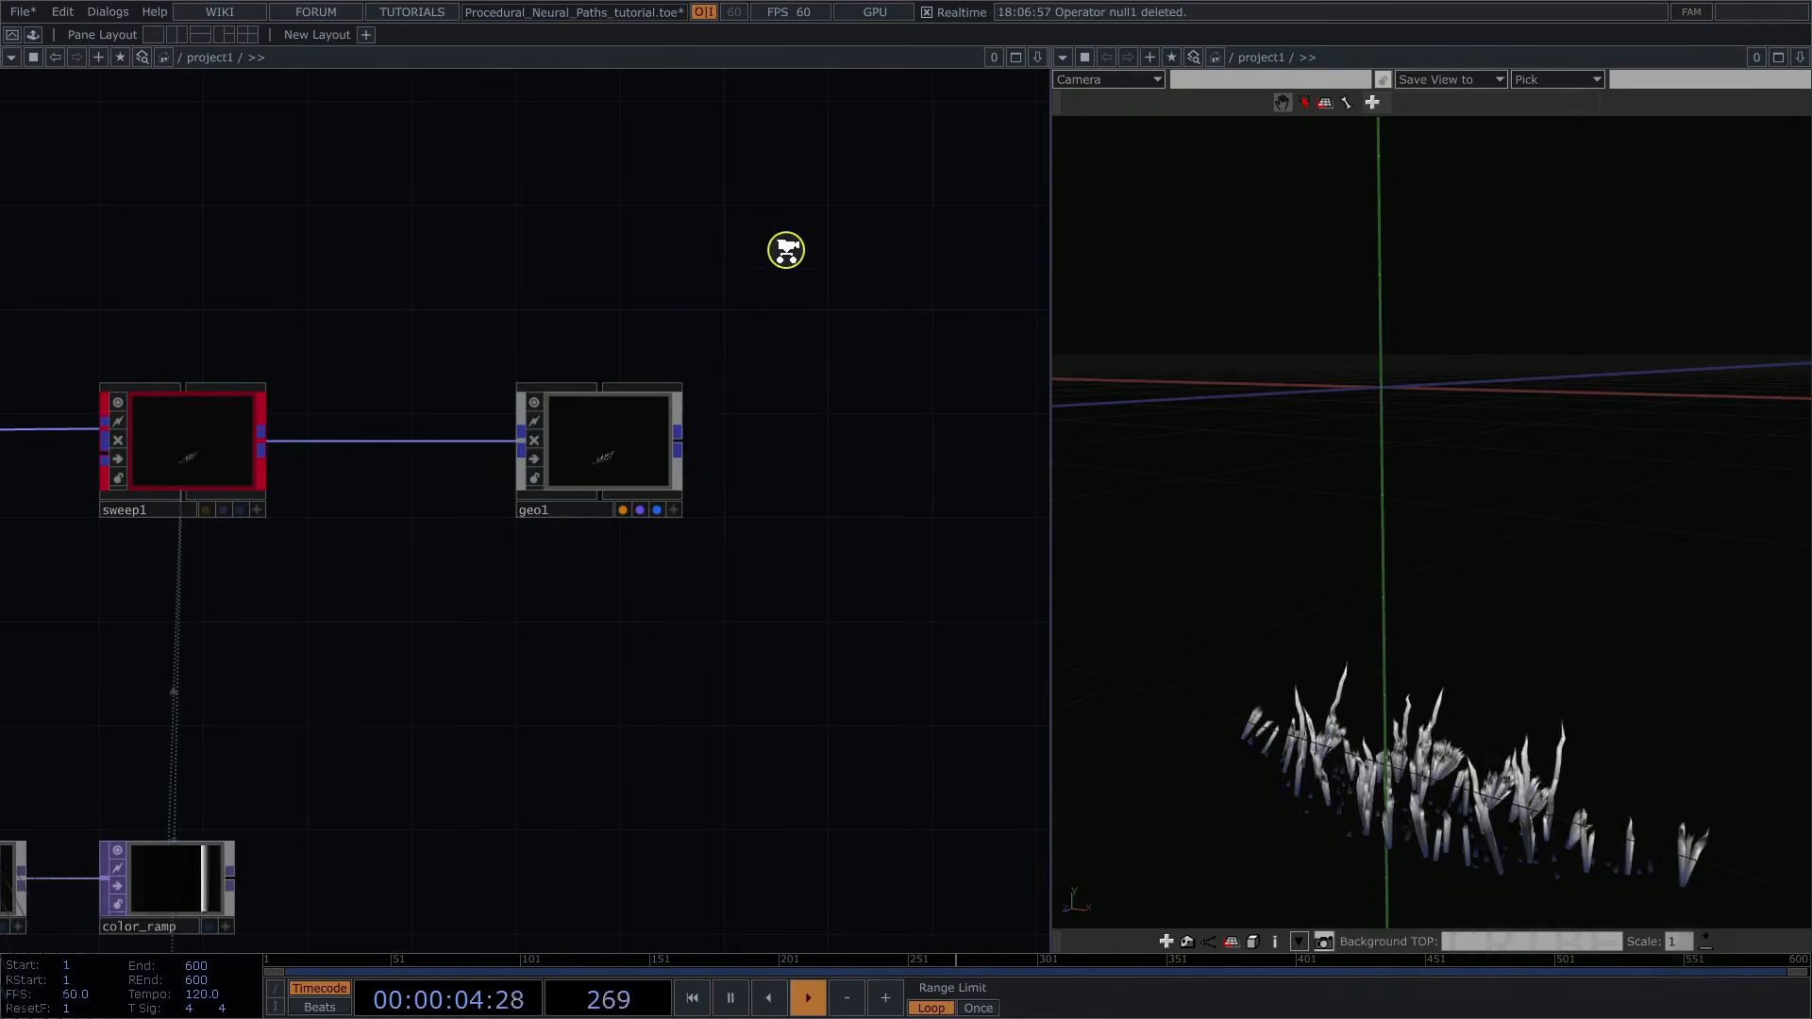
# Move the ramp1, transform1, limit1, ramp2 and scale_ramp row down to leave space beneath thresh1
pyautogui.scroll(-4, 786, 250)
pyautogui.scroll(3, 223, 505)
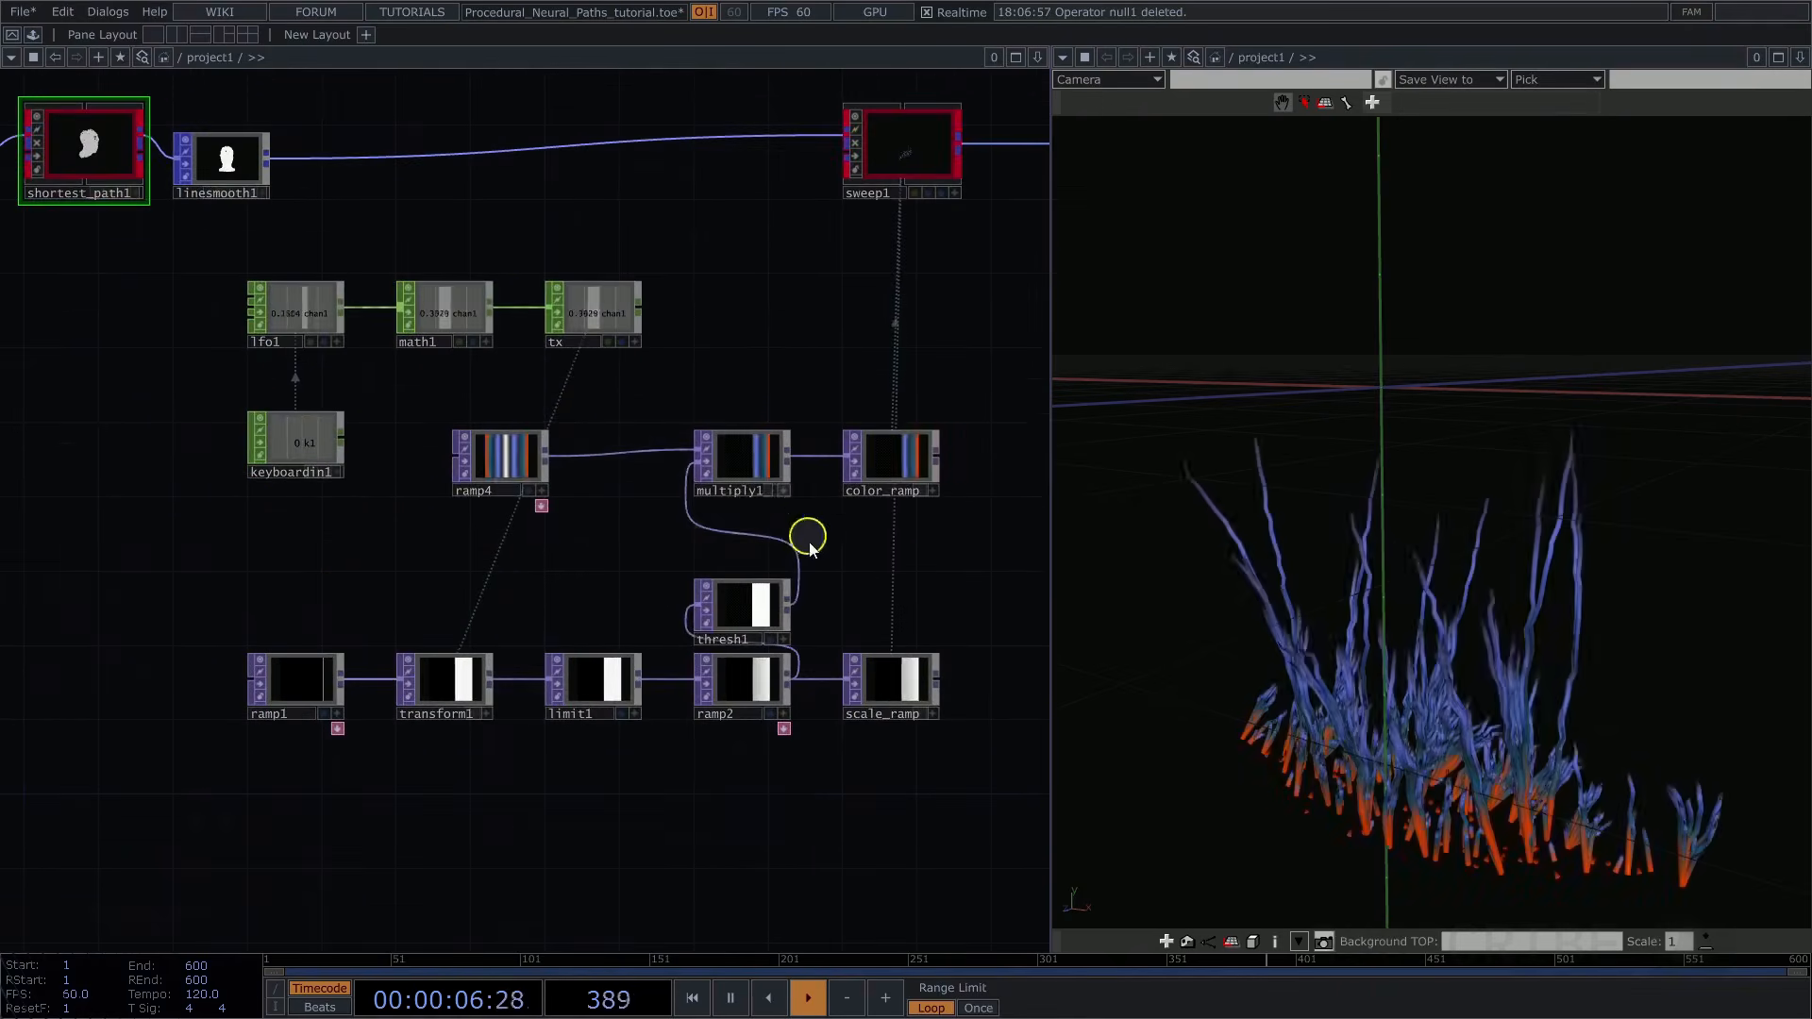
pyautogui.moveTo(220, 766); pyautogui.dragTo(895, 764)
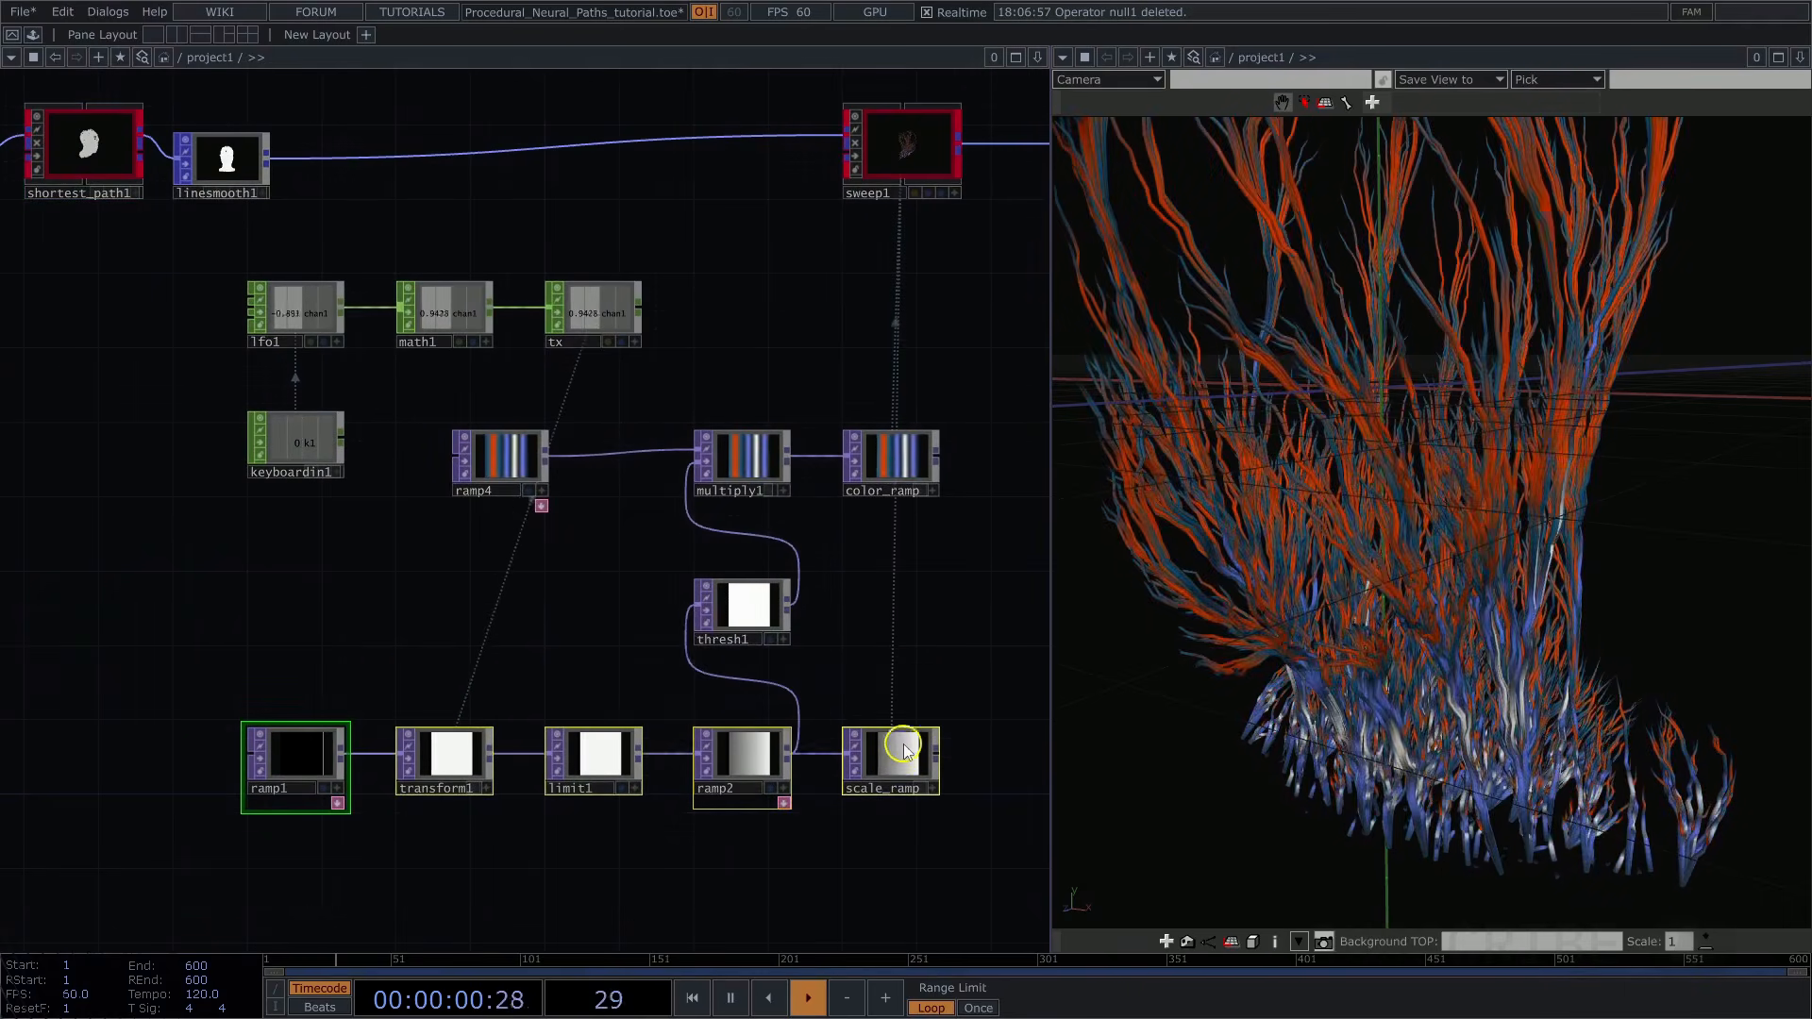
pyautogui.moveTo(799, 632); pyautogui.dragTo(635, 671)
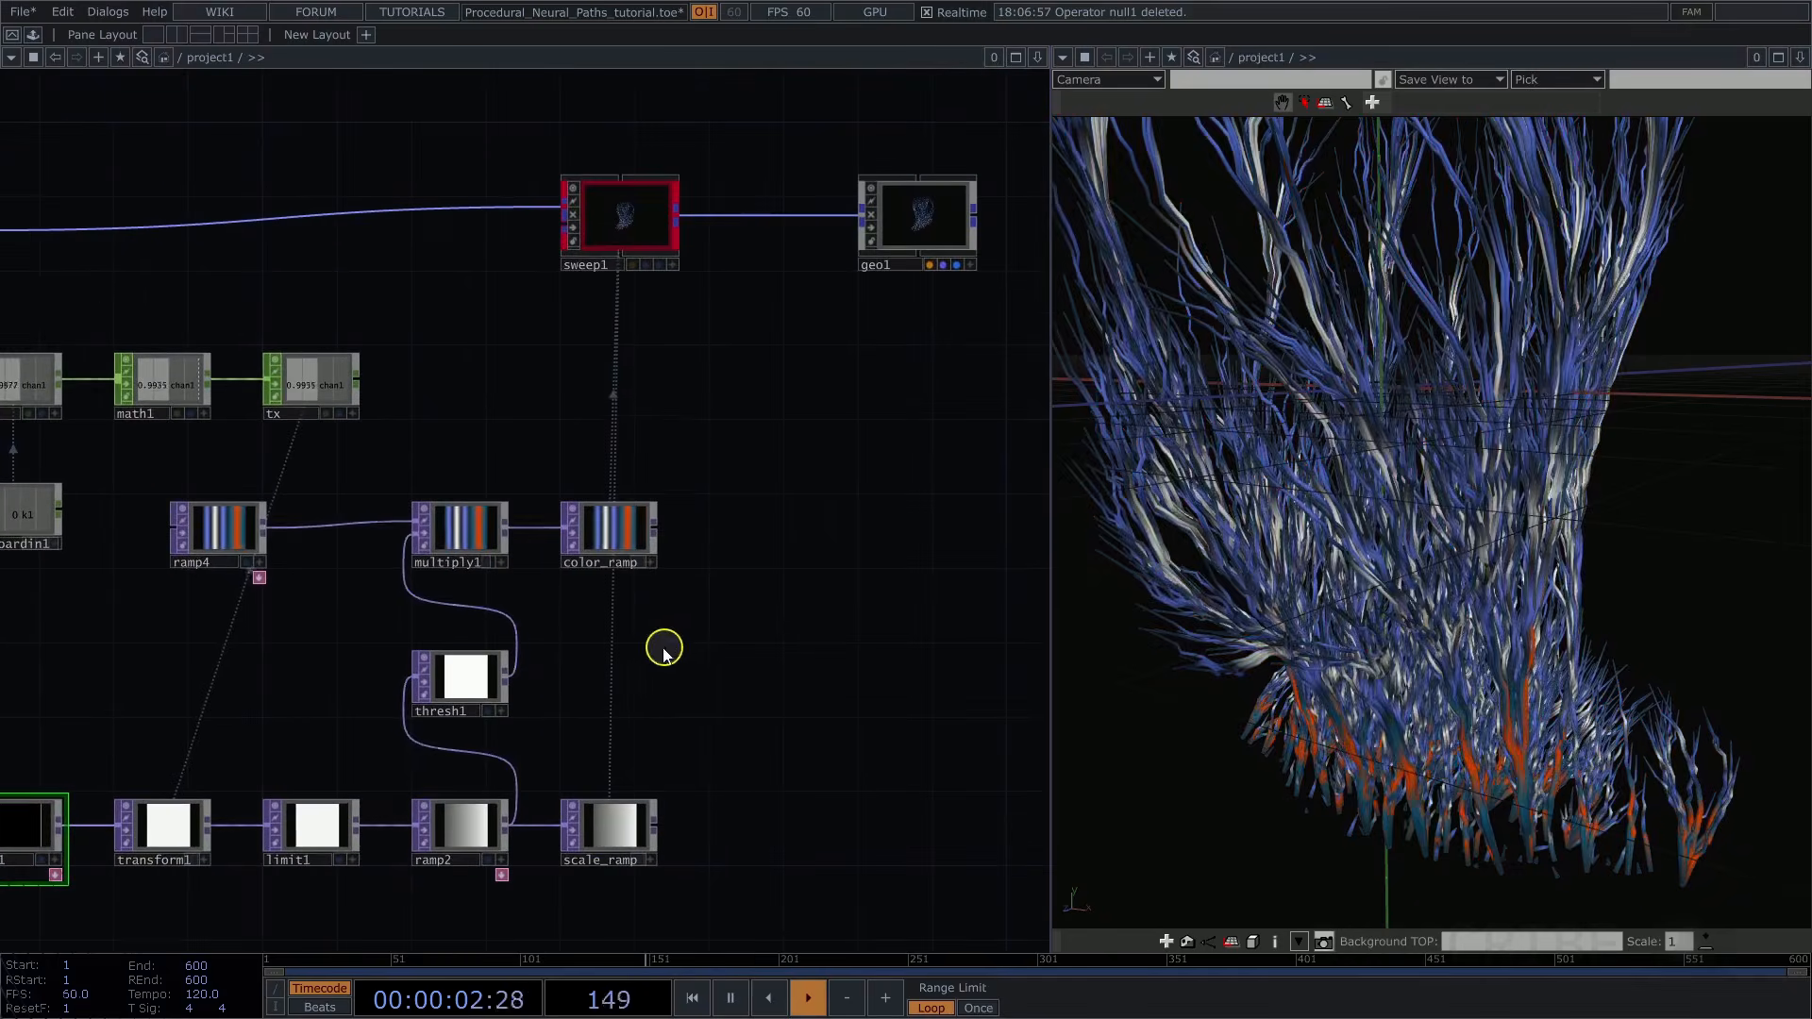
# Examine the growing neural paths from several angles and review the Rendering network connected to geo1
pyautogui.scroll(-3, 663, 648)
pyautogui.moveTo(1378, 530); pyautogui.dragTo(1472, 497)
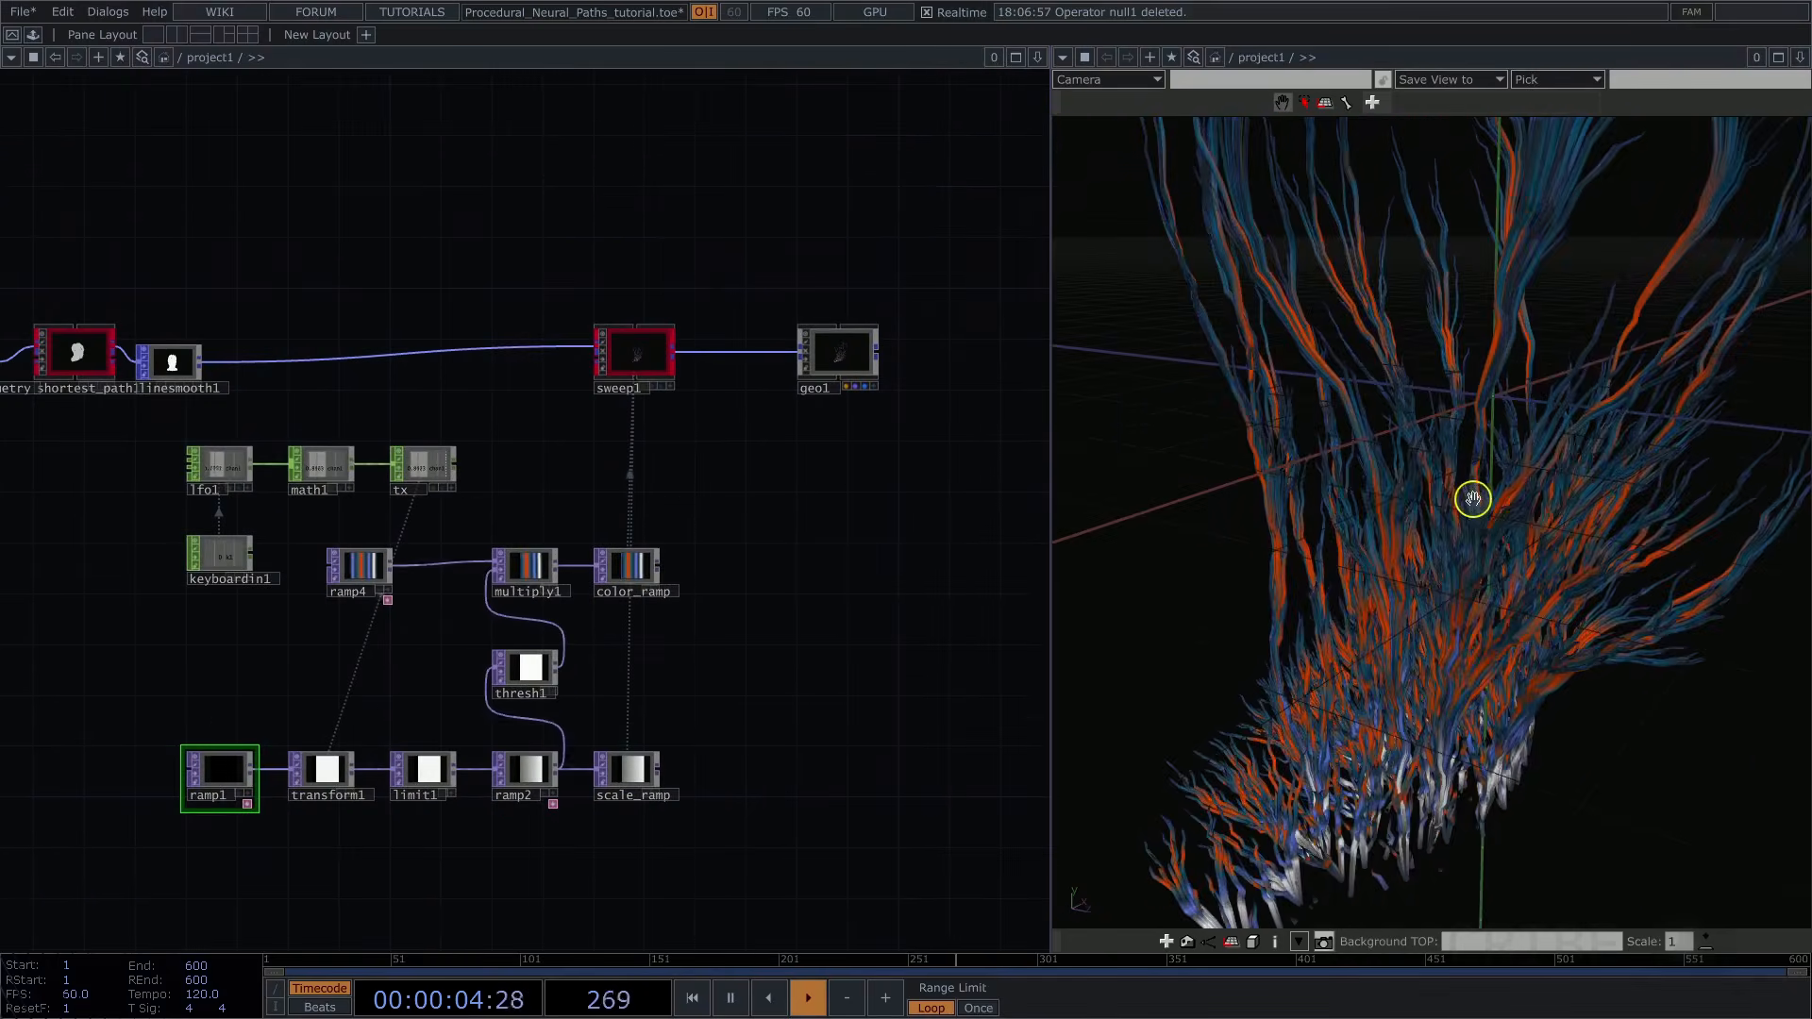
pyautogui.moveTo(1472, 497); pyautogui.dragTo(1354, 542, button='middle')
pyautogui.moveTo(1521, 527); pyautogui.dragTo(1359, 553)
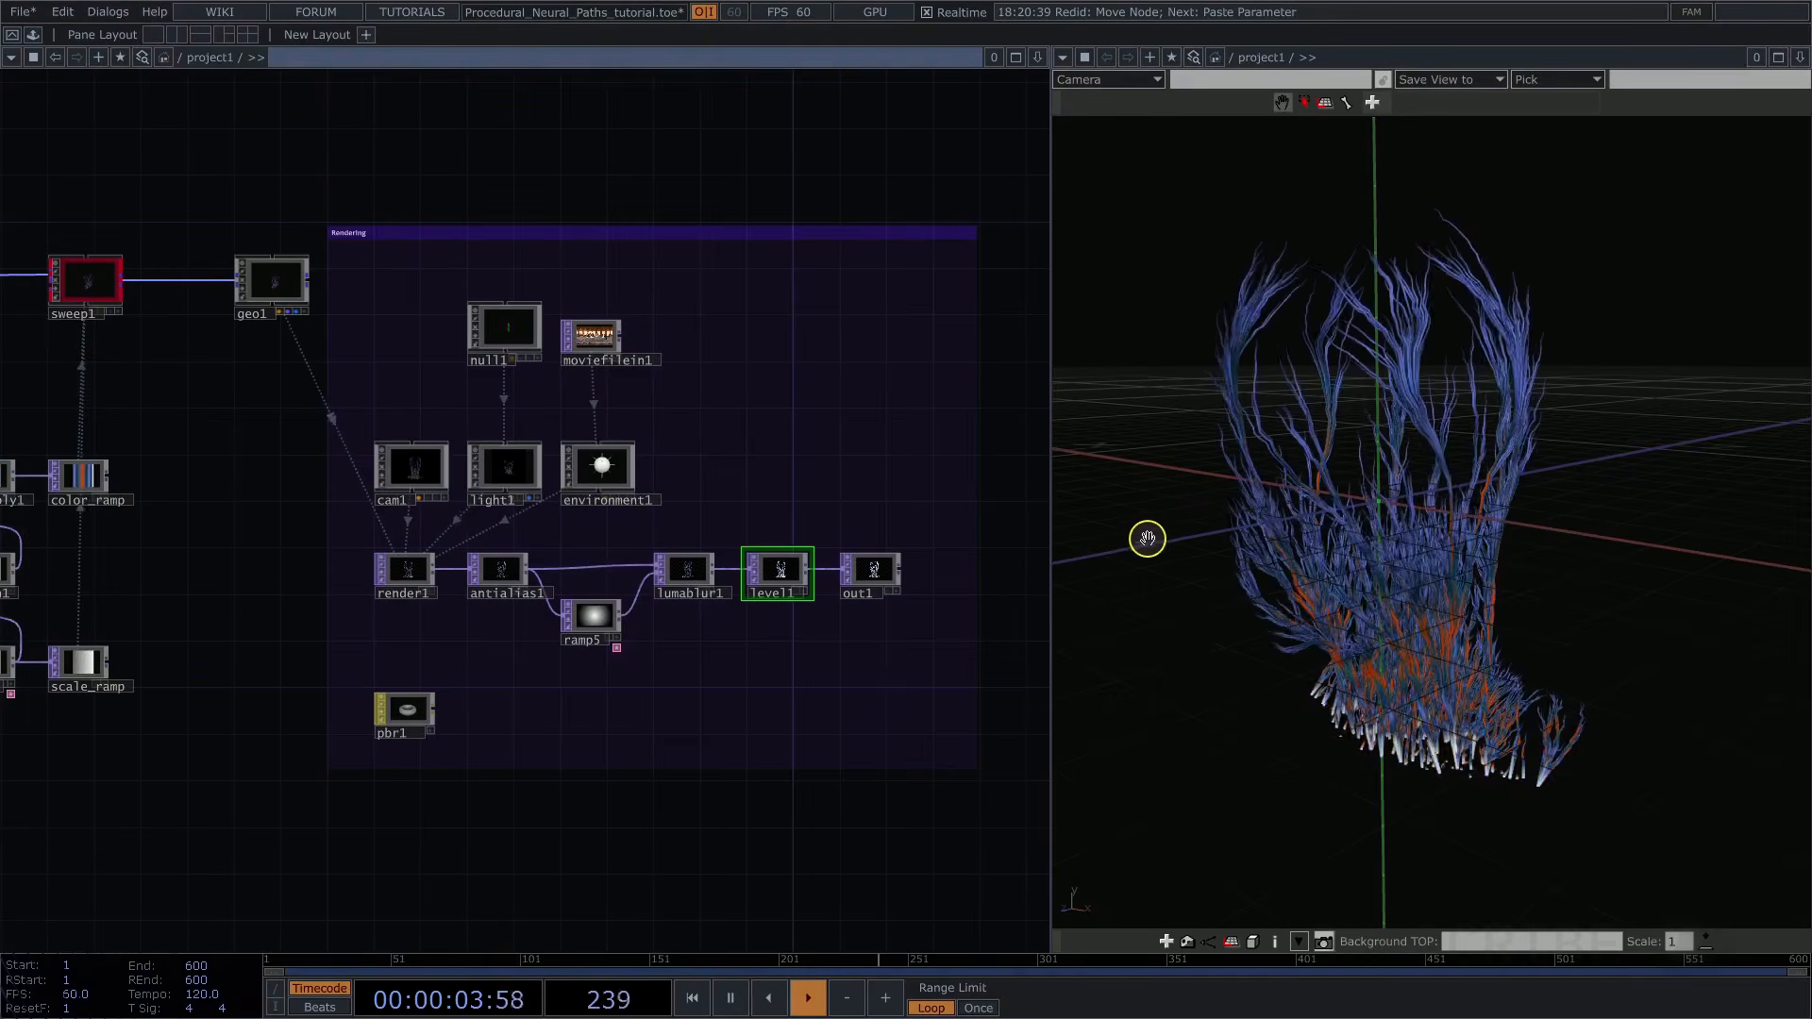
pyautogui.moveTo(352, 612); pyautogui.dragTo(360, 616)
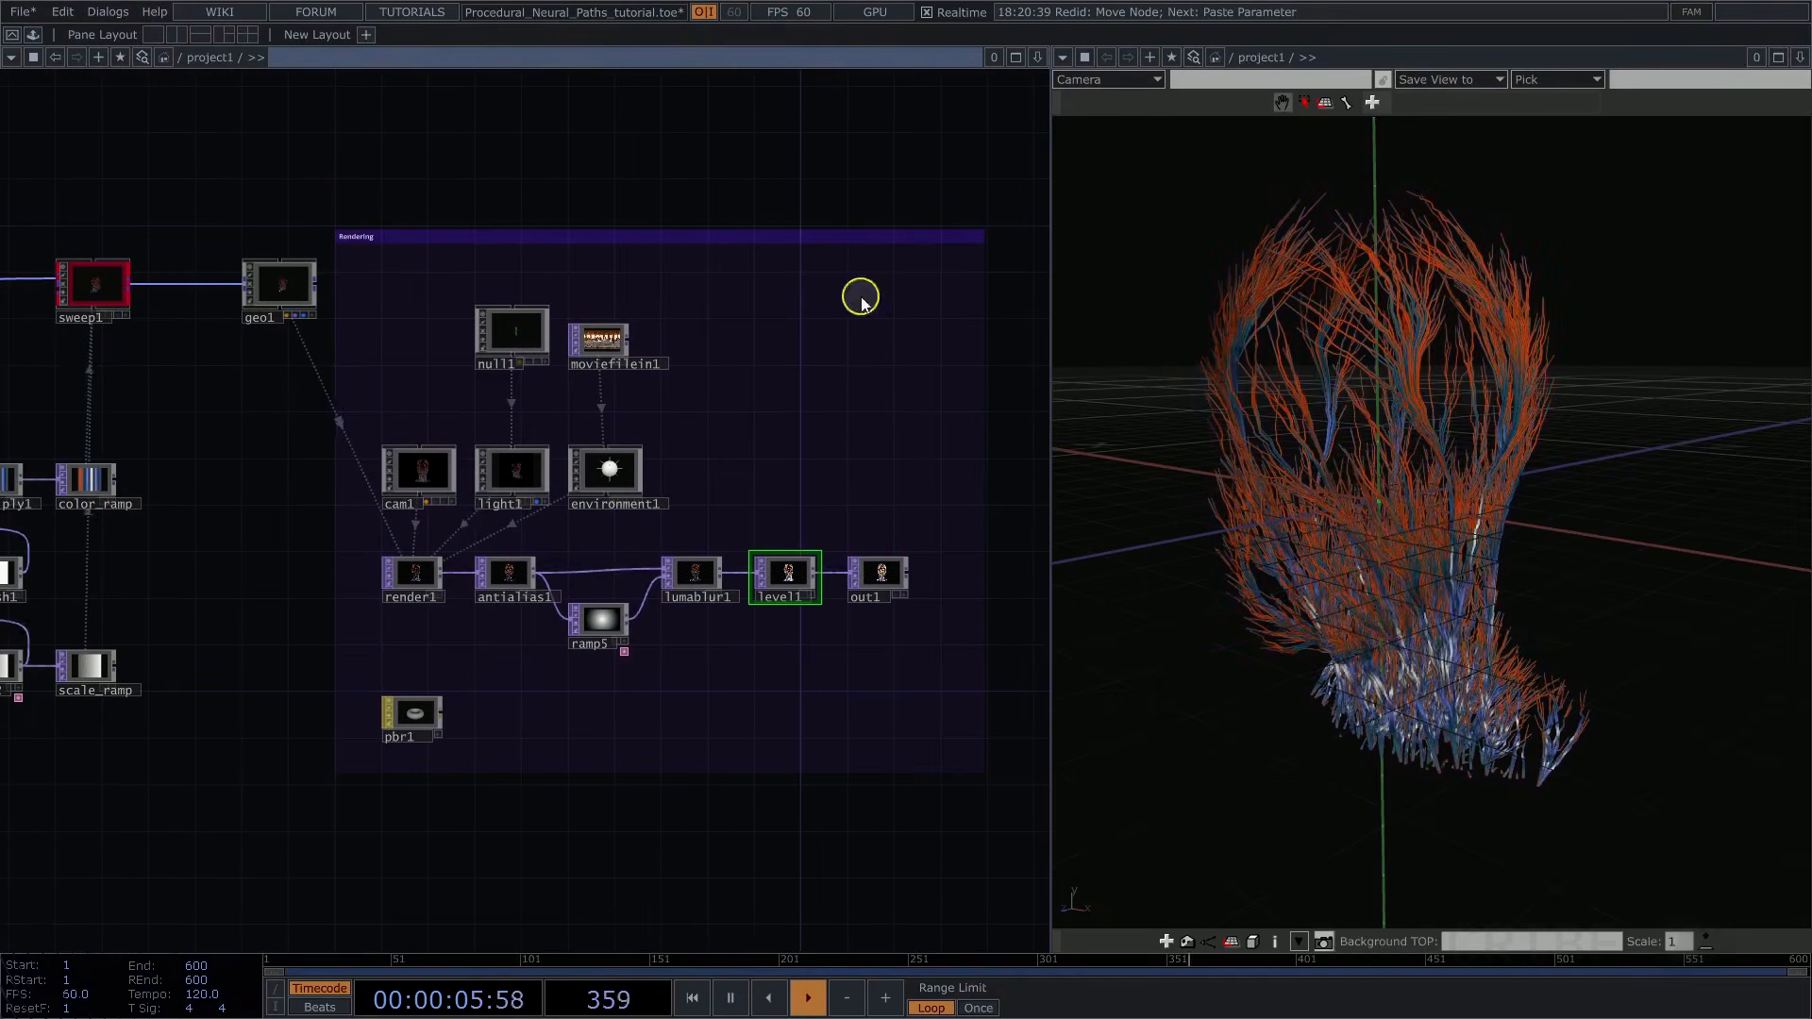
pyautogui.moveTo(1401, 574)
pyautogui.mouseDown()
pyautogui.moveTo(1520, 579)
pyautogui.moveTo(1464, 595)
pyautogui.moveTo(1441, 564)
pyautogui.moveTo(1384, 587)
pyautogui.mouseUp()
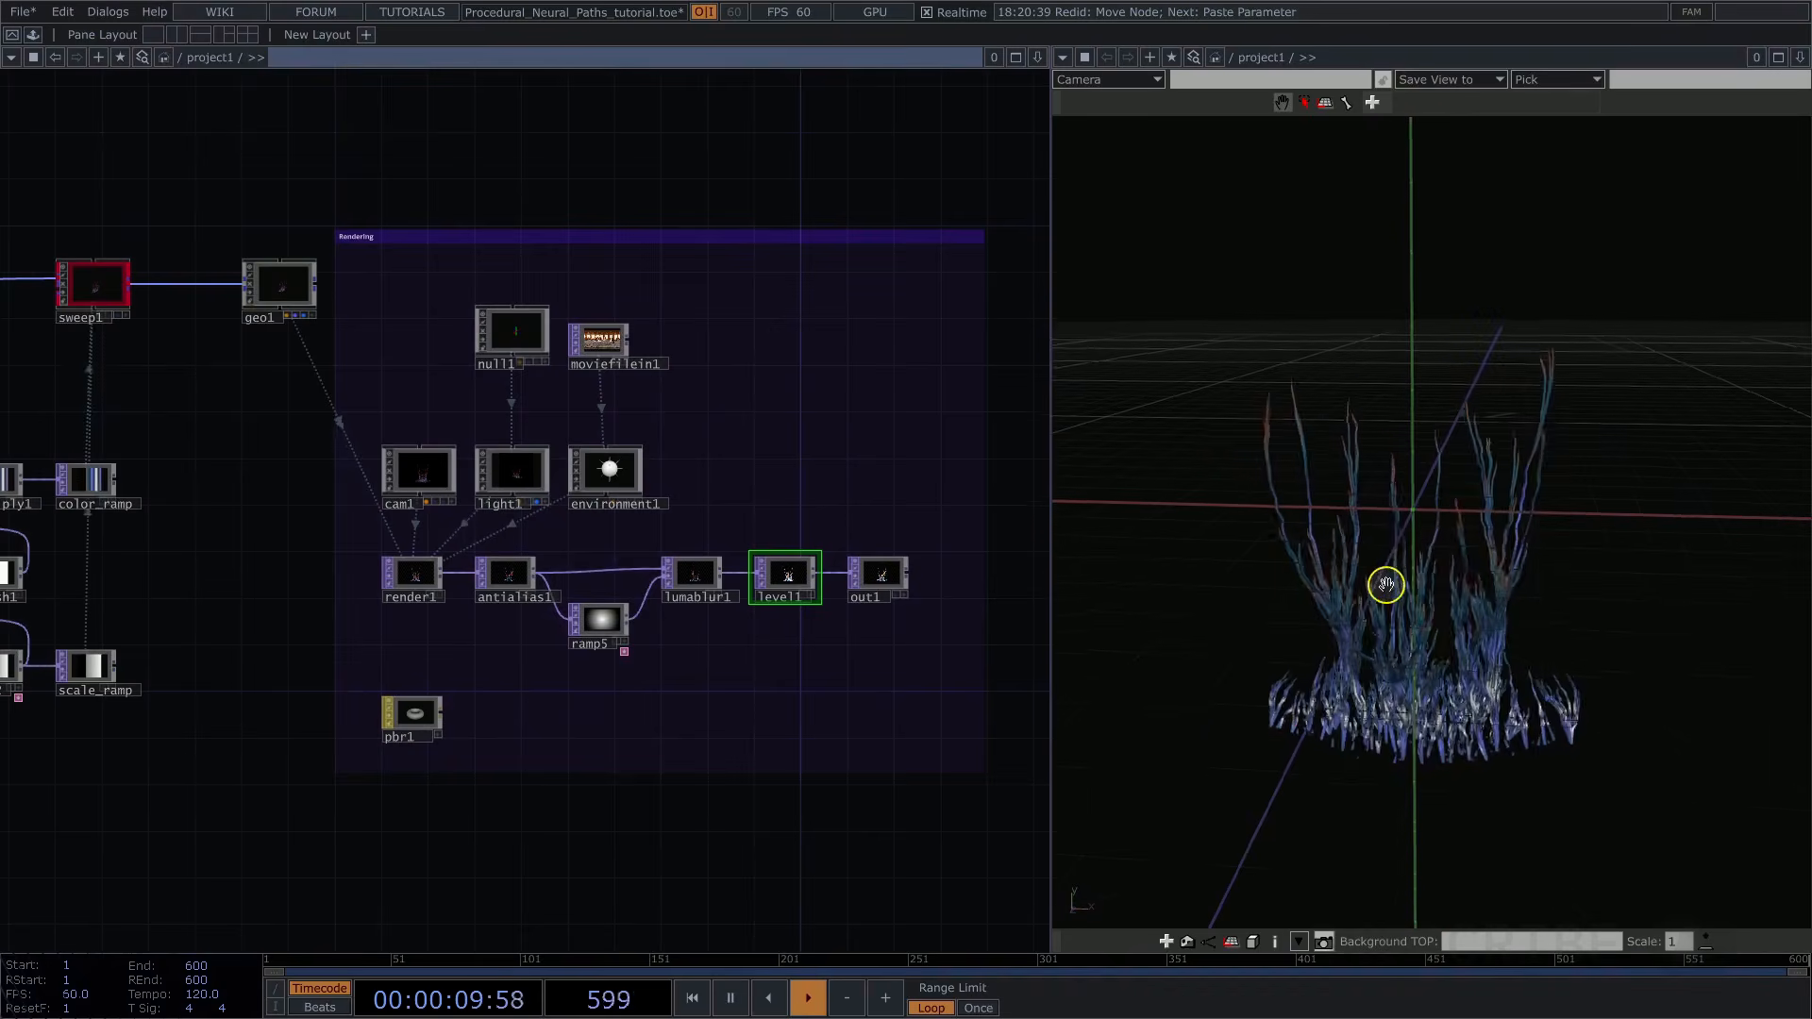
pyautogui.moveTo(854, 196); pyautogui.dragTo(794, 182)
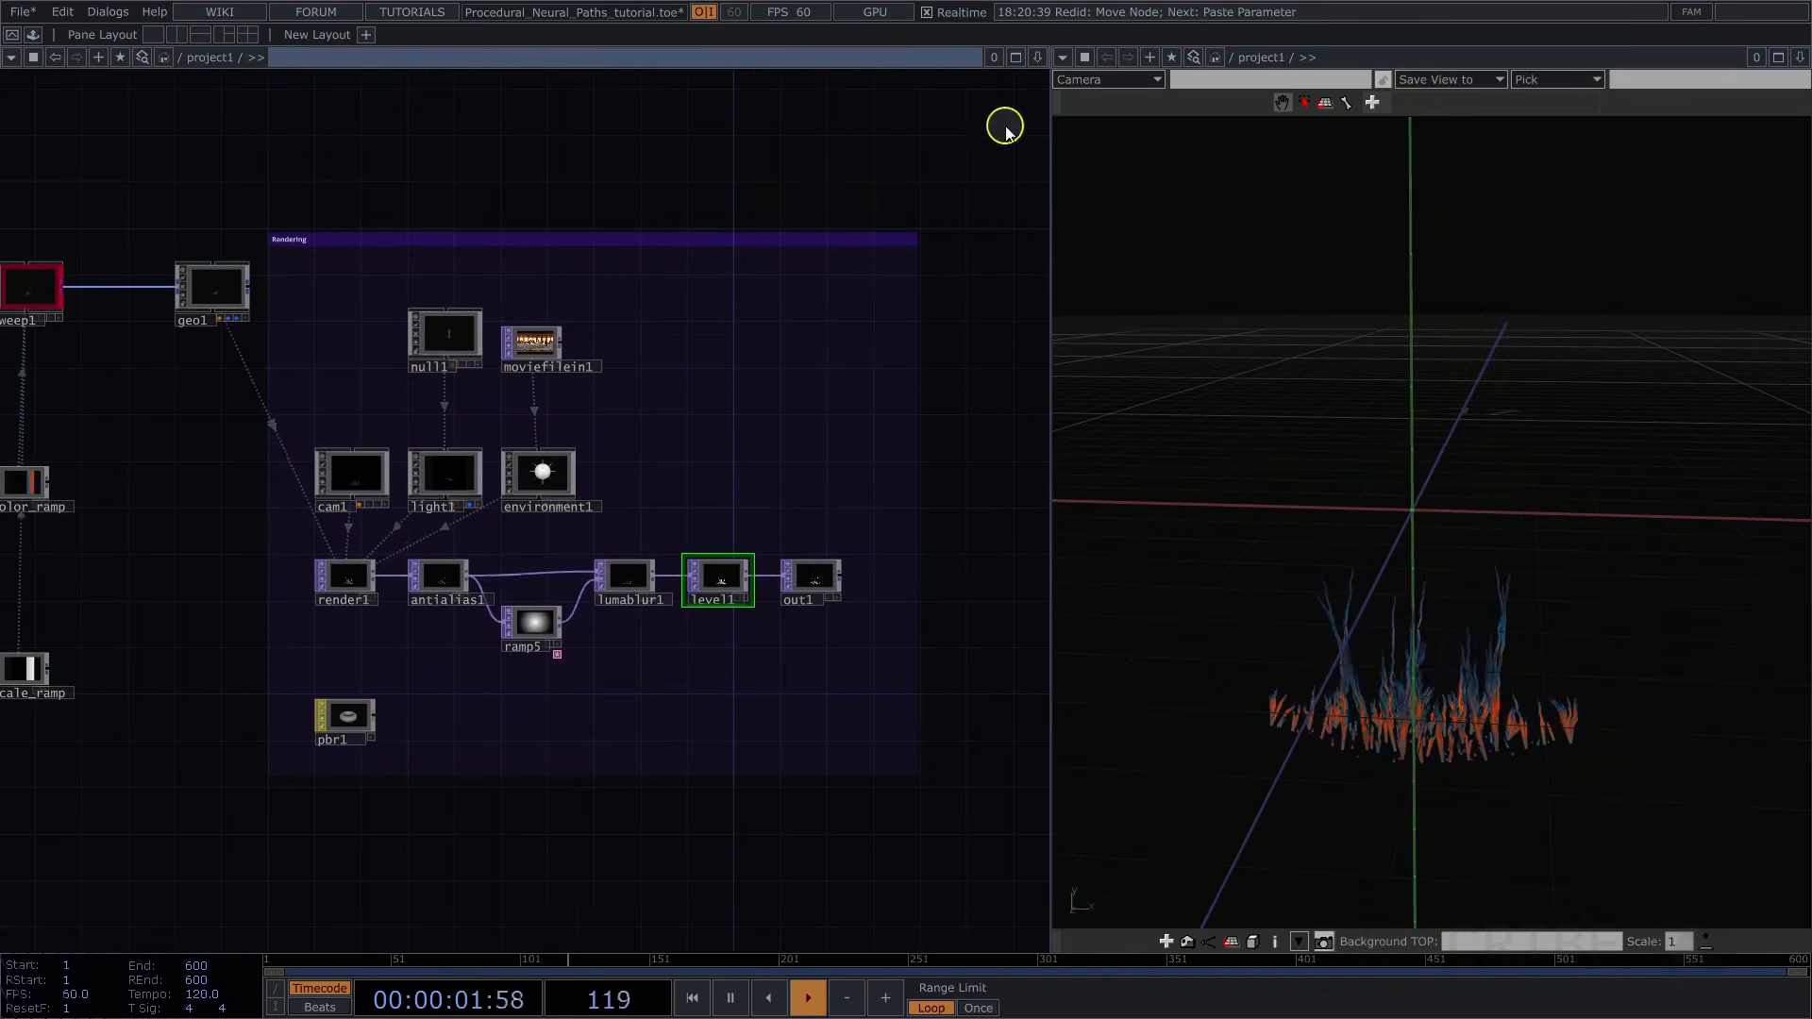
# Switch the viewer pane from Geometry Viewer to Panel to show project1's rendered output
pyautogui.click(1063, 59)
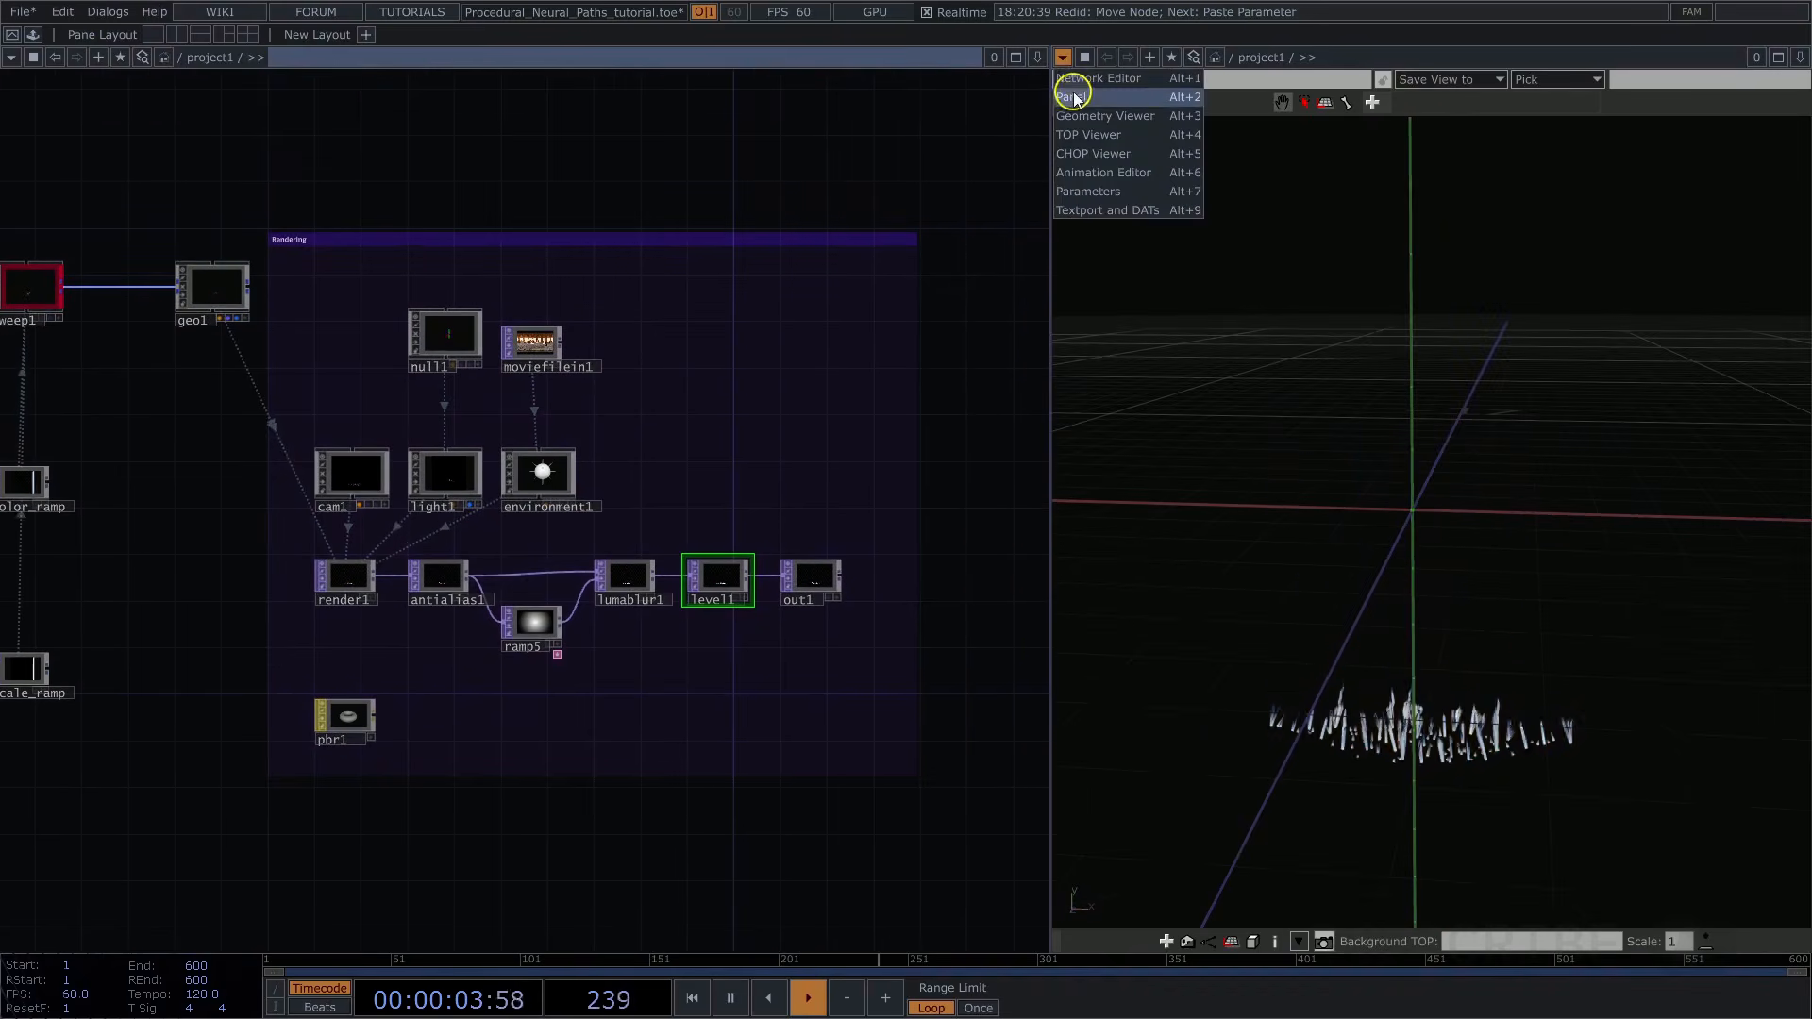
pyautogui.click(1074, 97)
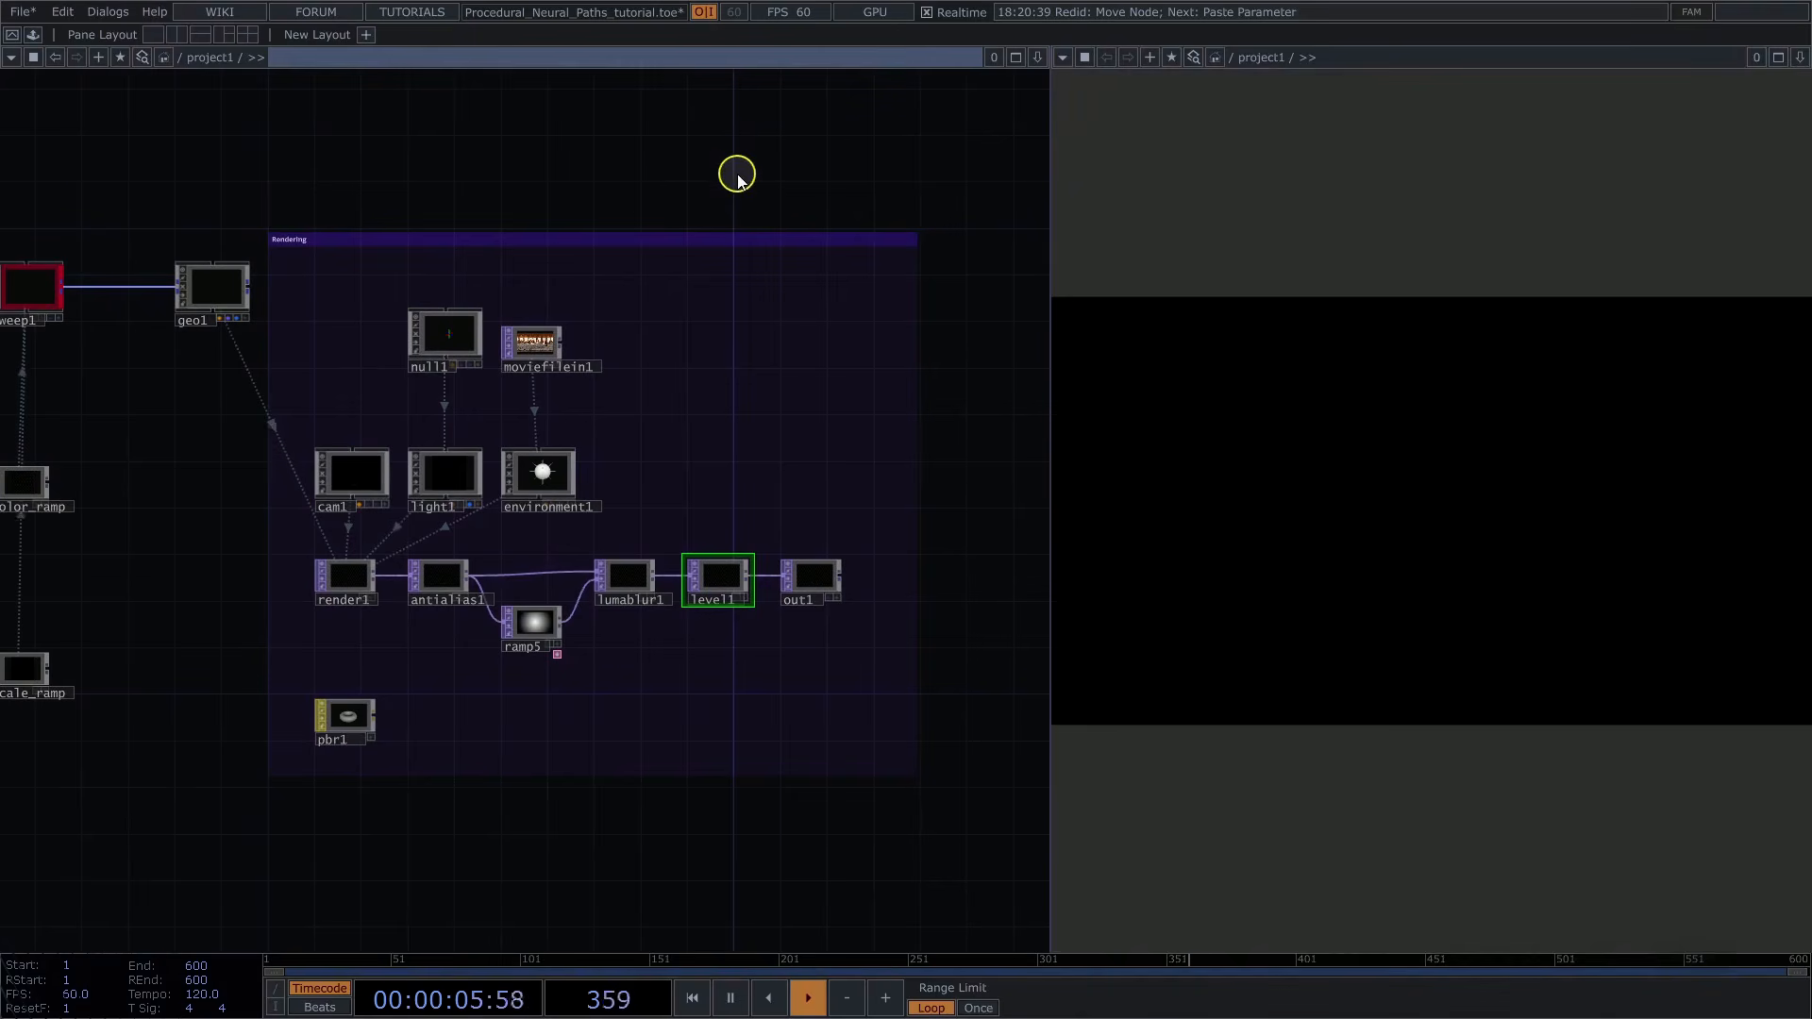
pyautogui.moveTo(705, 172); pyautogui.dragTo(709, 172)
pyautogui.moveTo(715, 170); pyautogui.dragTo(718, 167)
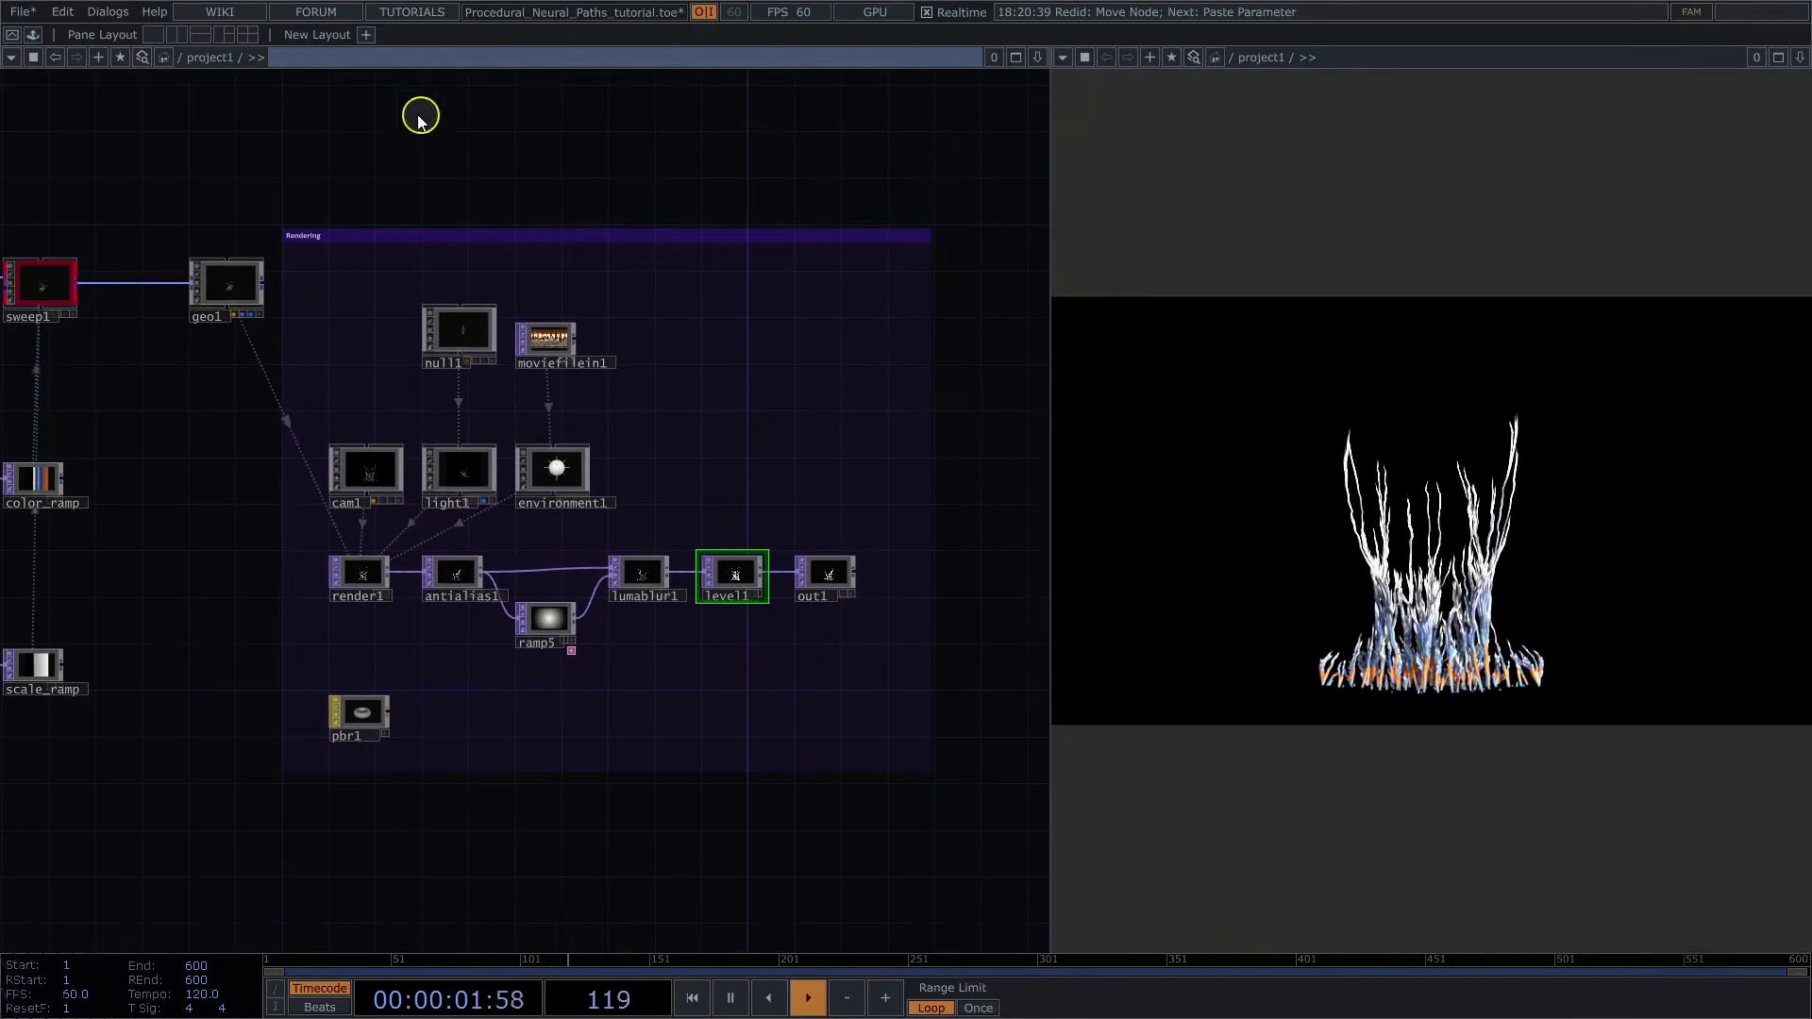
# Check the Background TOP in the project1 container's Look parameters against the out1 node
pyautogui.rightClick(217, 63)
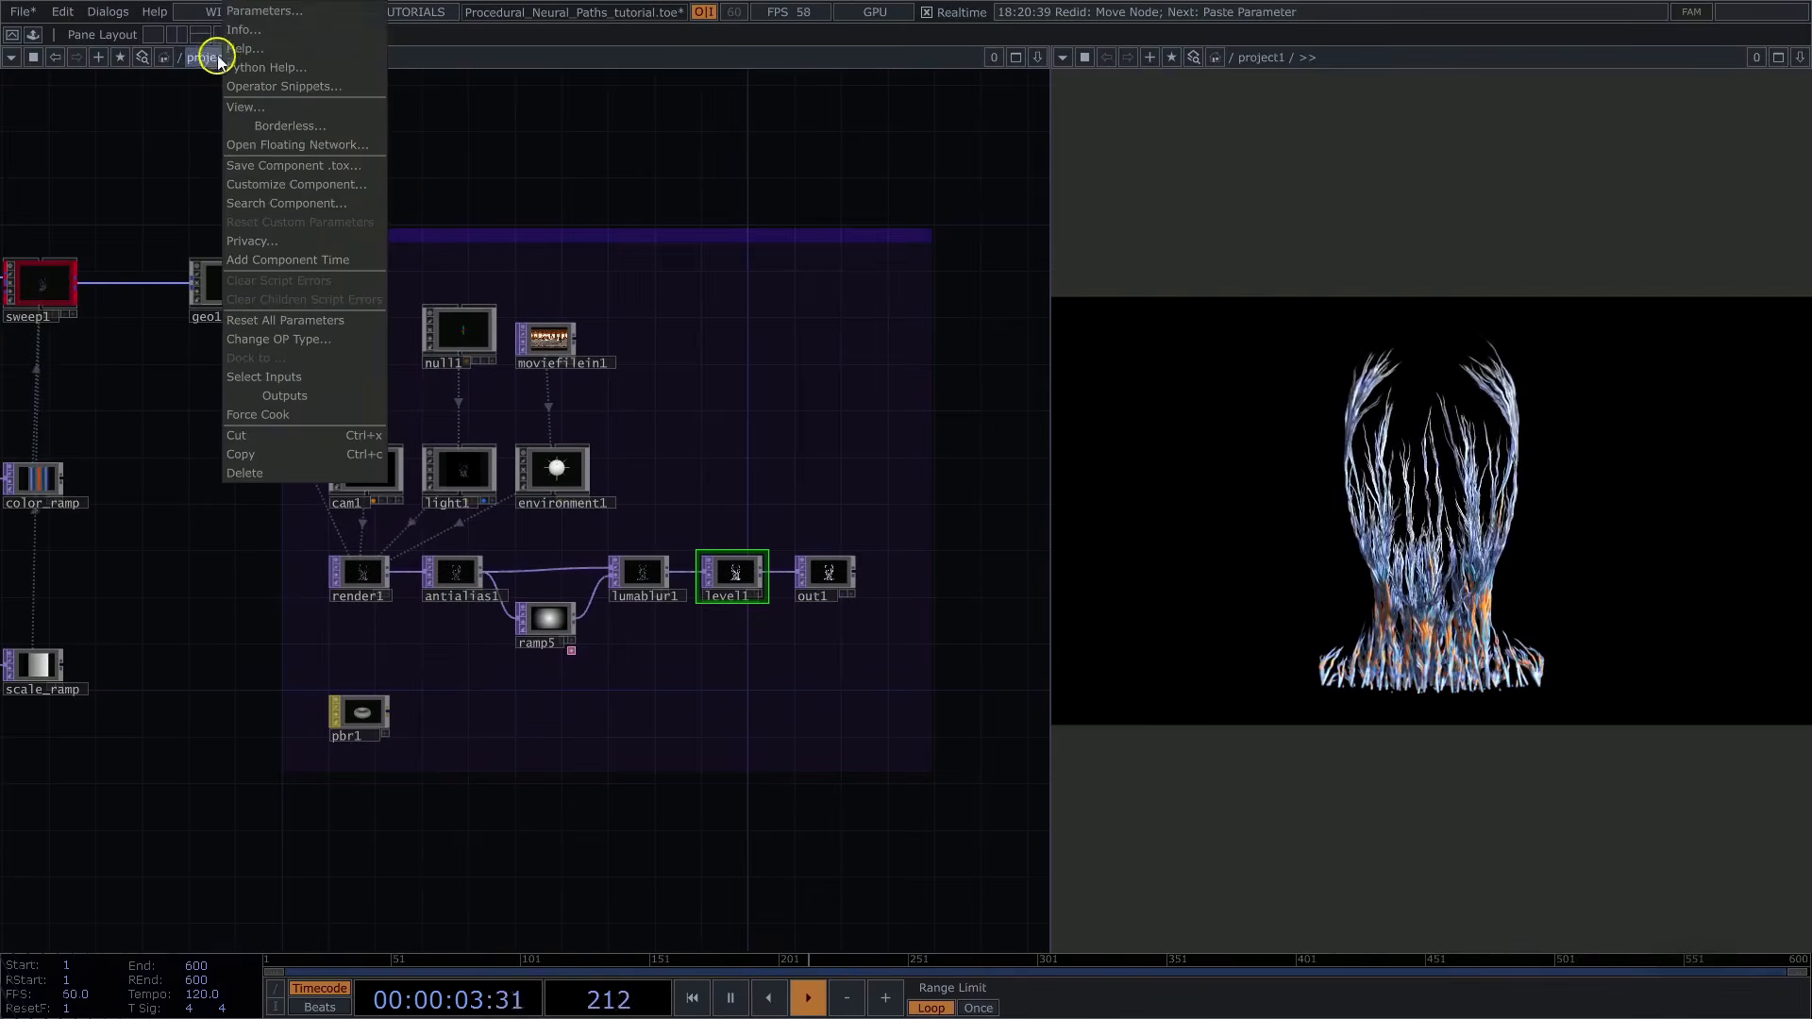
pyautogui.click(256, 12)
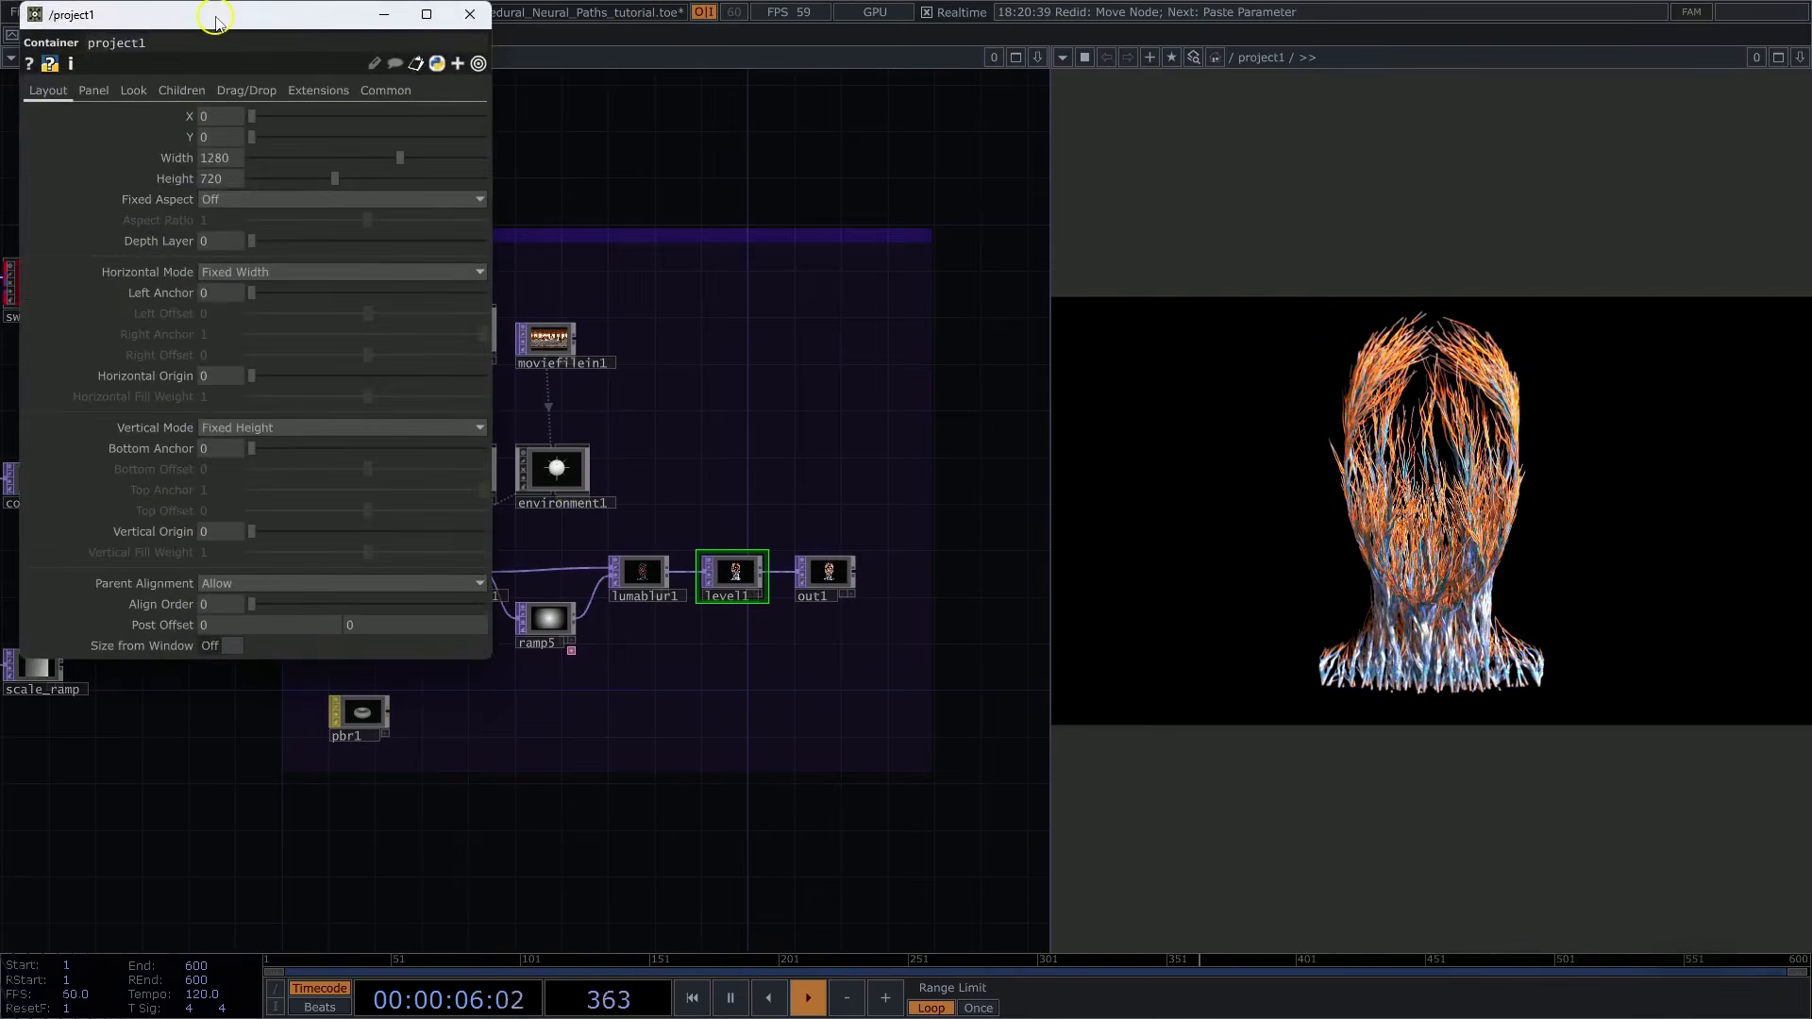
pyautogui.moveTo(217, 21); pyautogui.dragTo(303, 106)
pyautogui.click(505, 164)
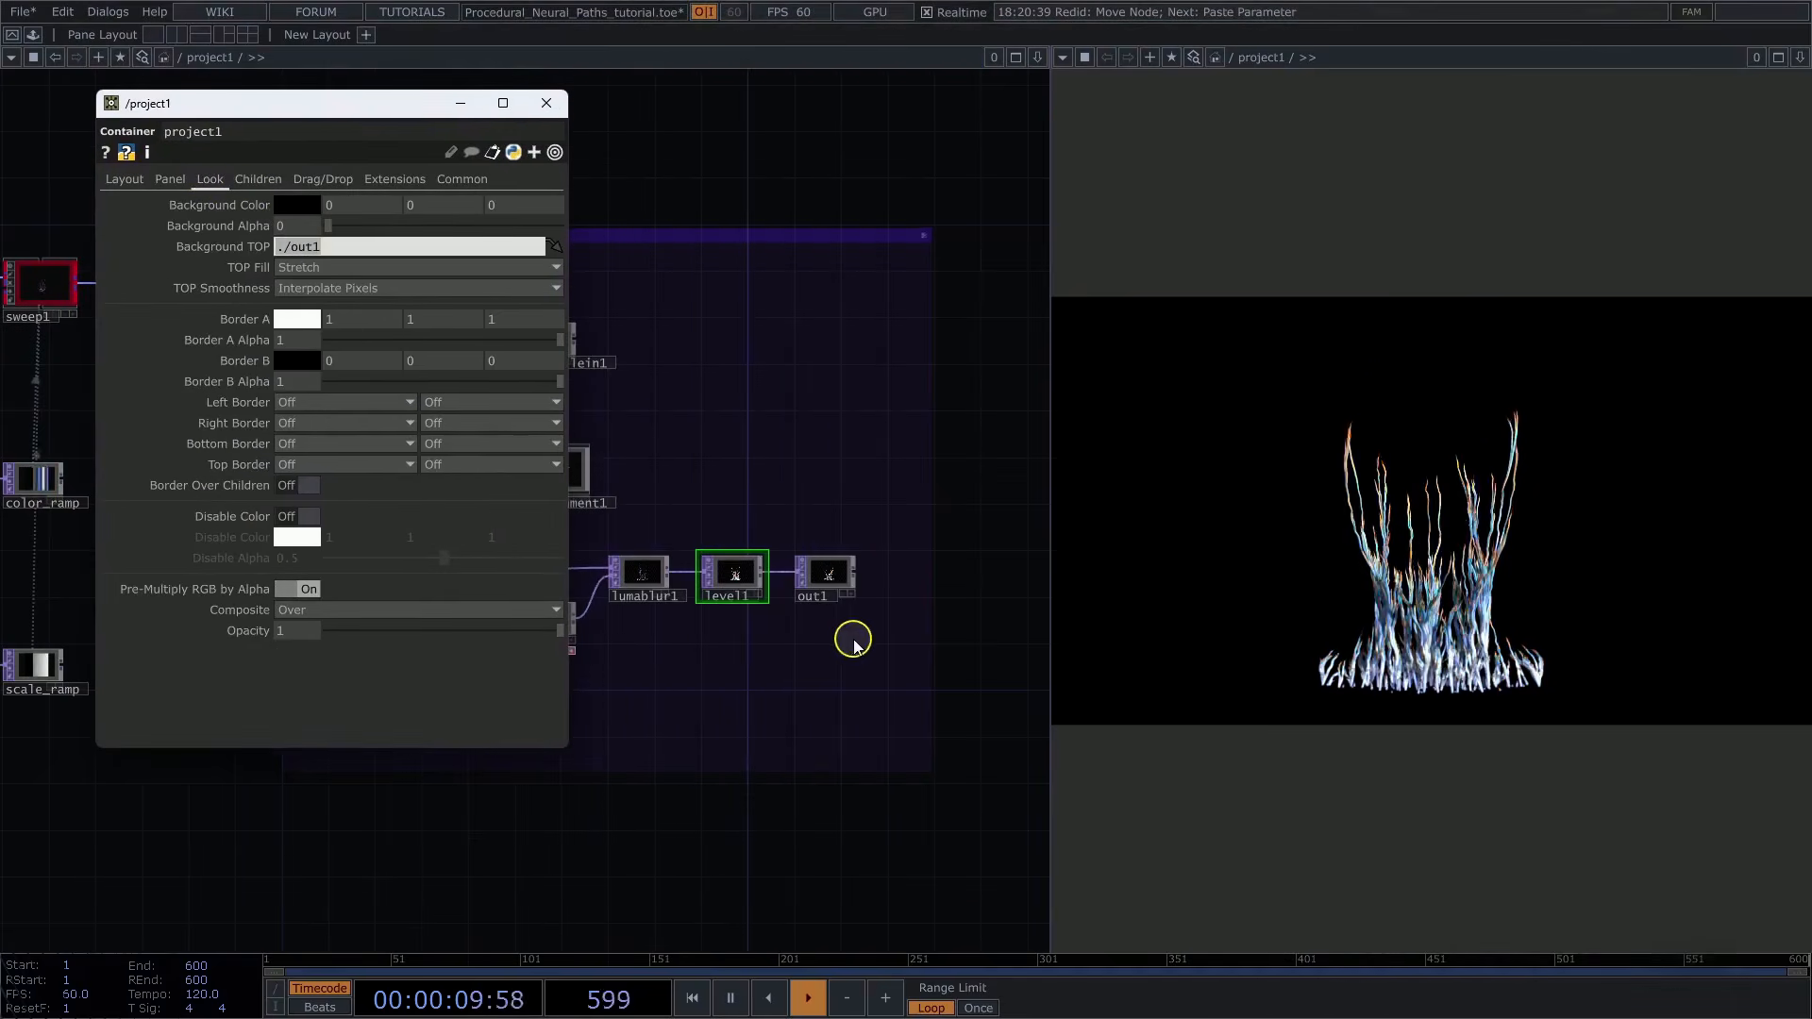
pyautogui.moveTo(845, 639); pyautogui.dragTo(1017, 624, button='middle')
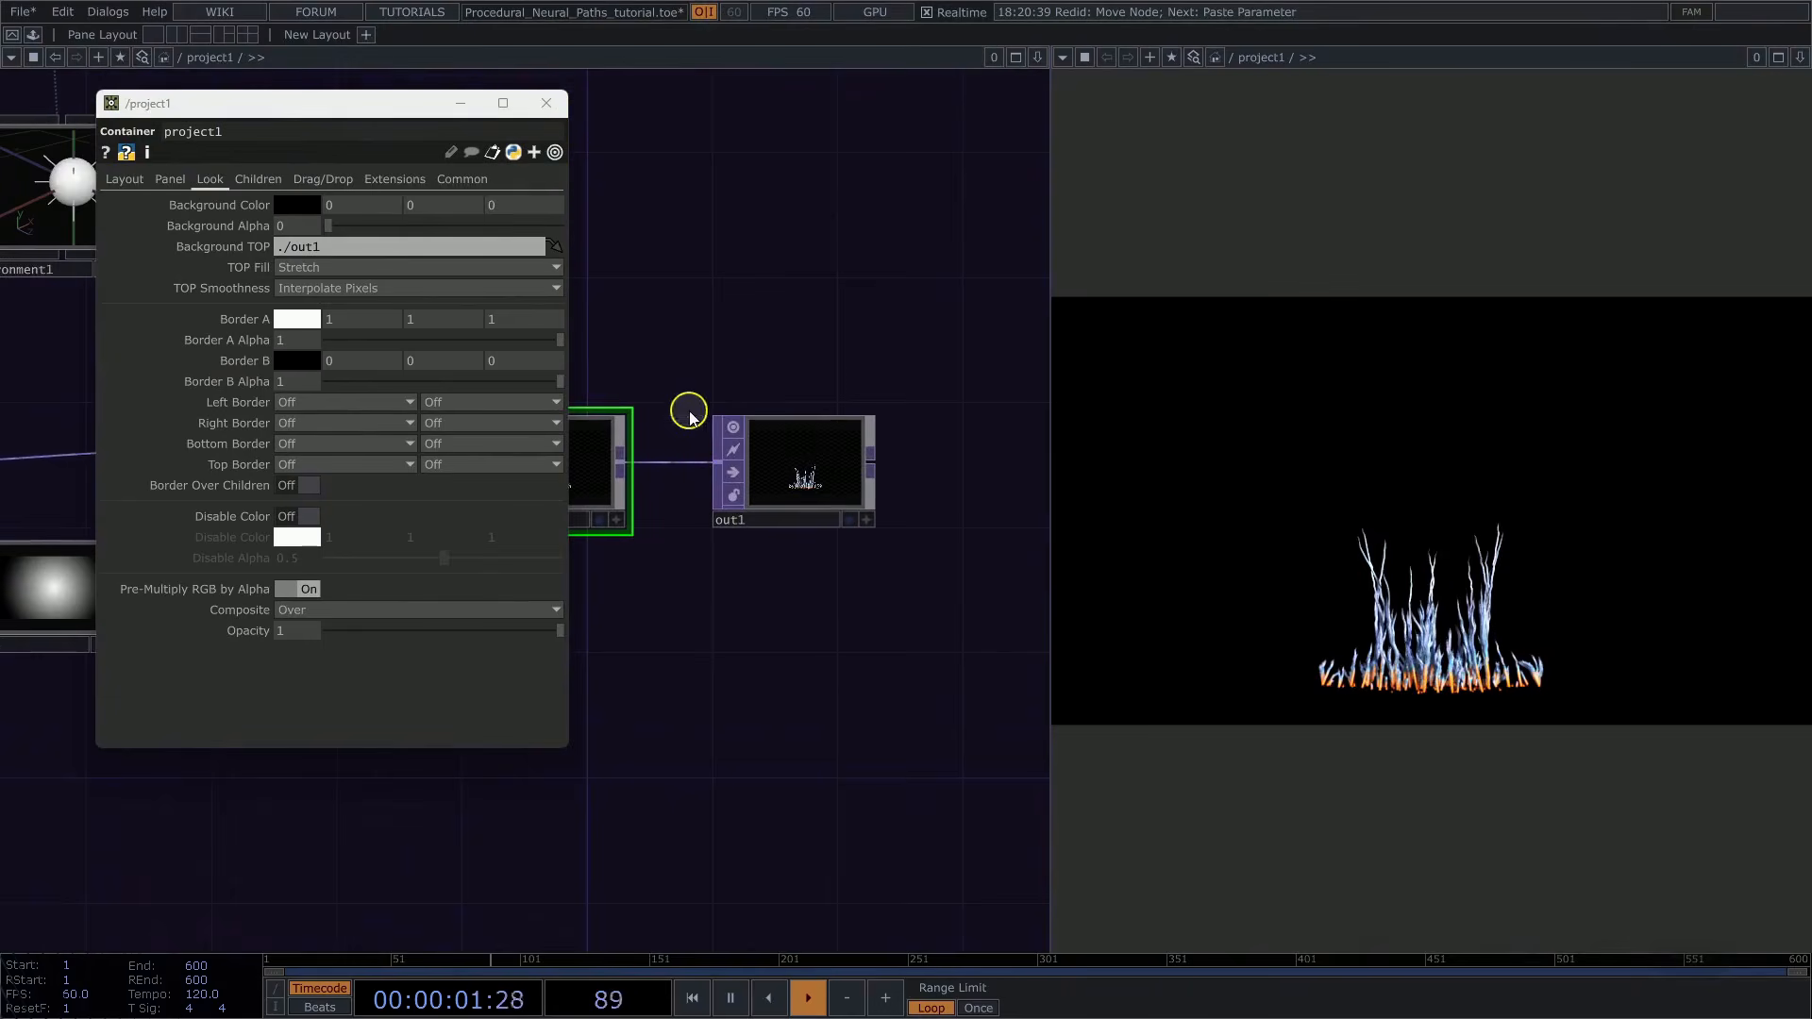
pyautogui.click(545, 104)
pyautogui.moveTo(803, 679); pyautogui.dragTo(631, 711, button='middle')
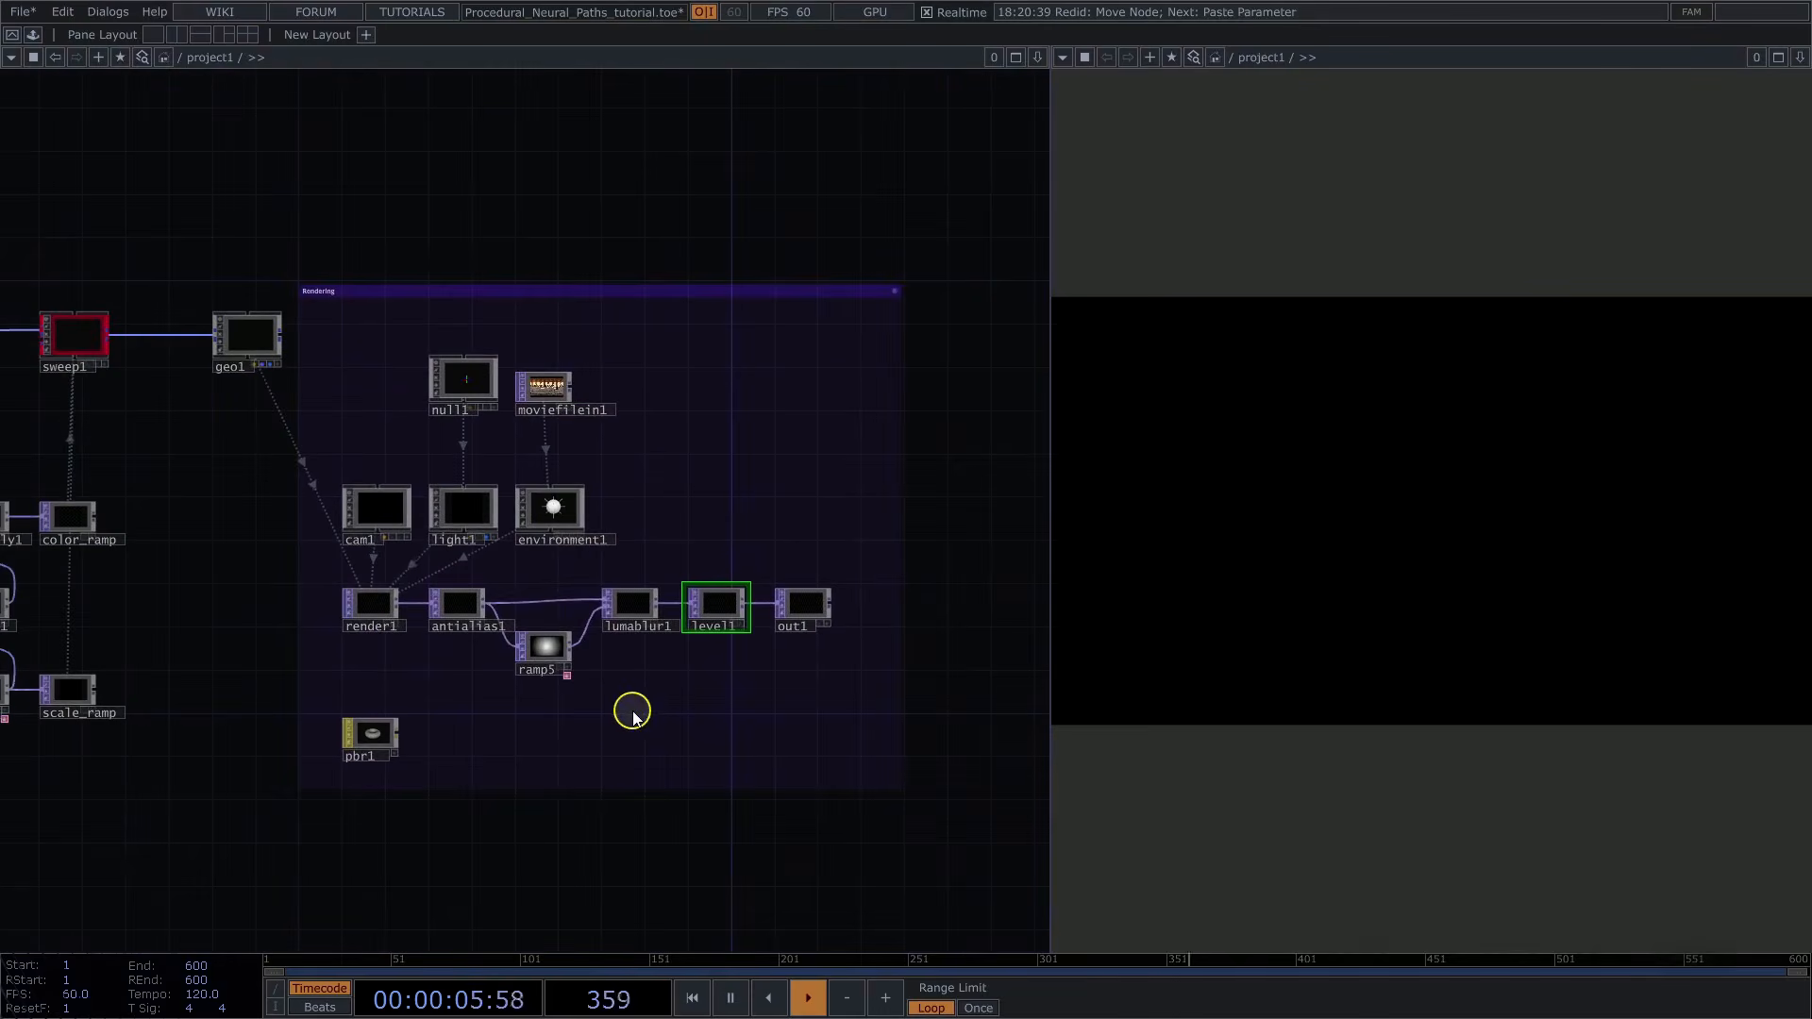
# Review the pbr1 material's parameters and assign pbr1 as geo1's render Material
pyautogui.moveTo(662, 178); pyautogui.dragTo(645, 176)
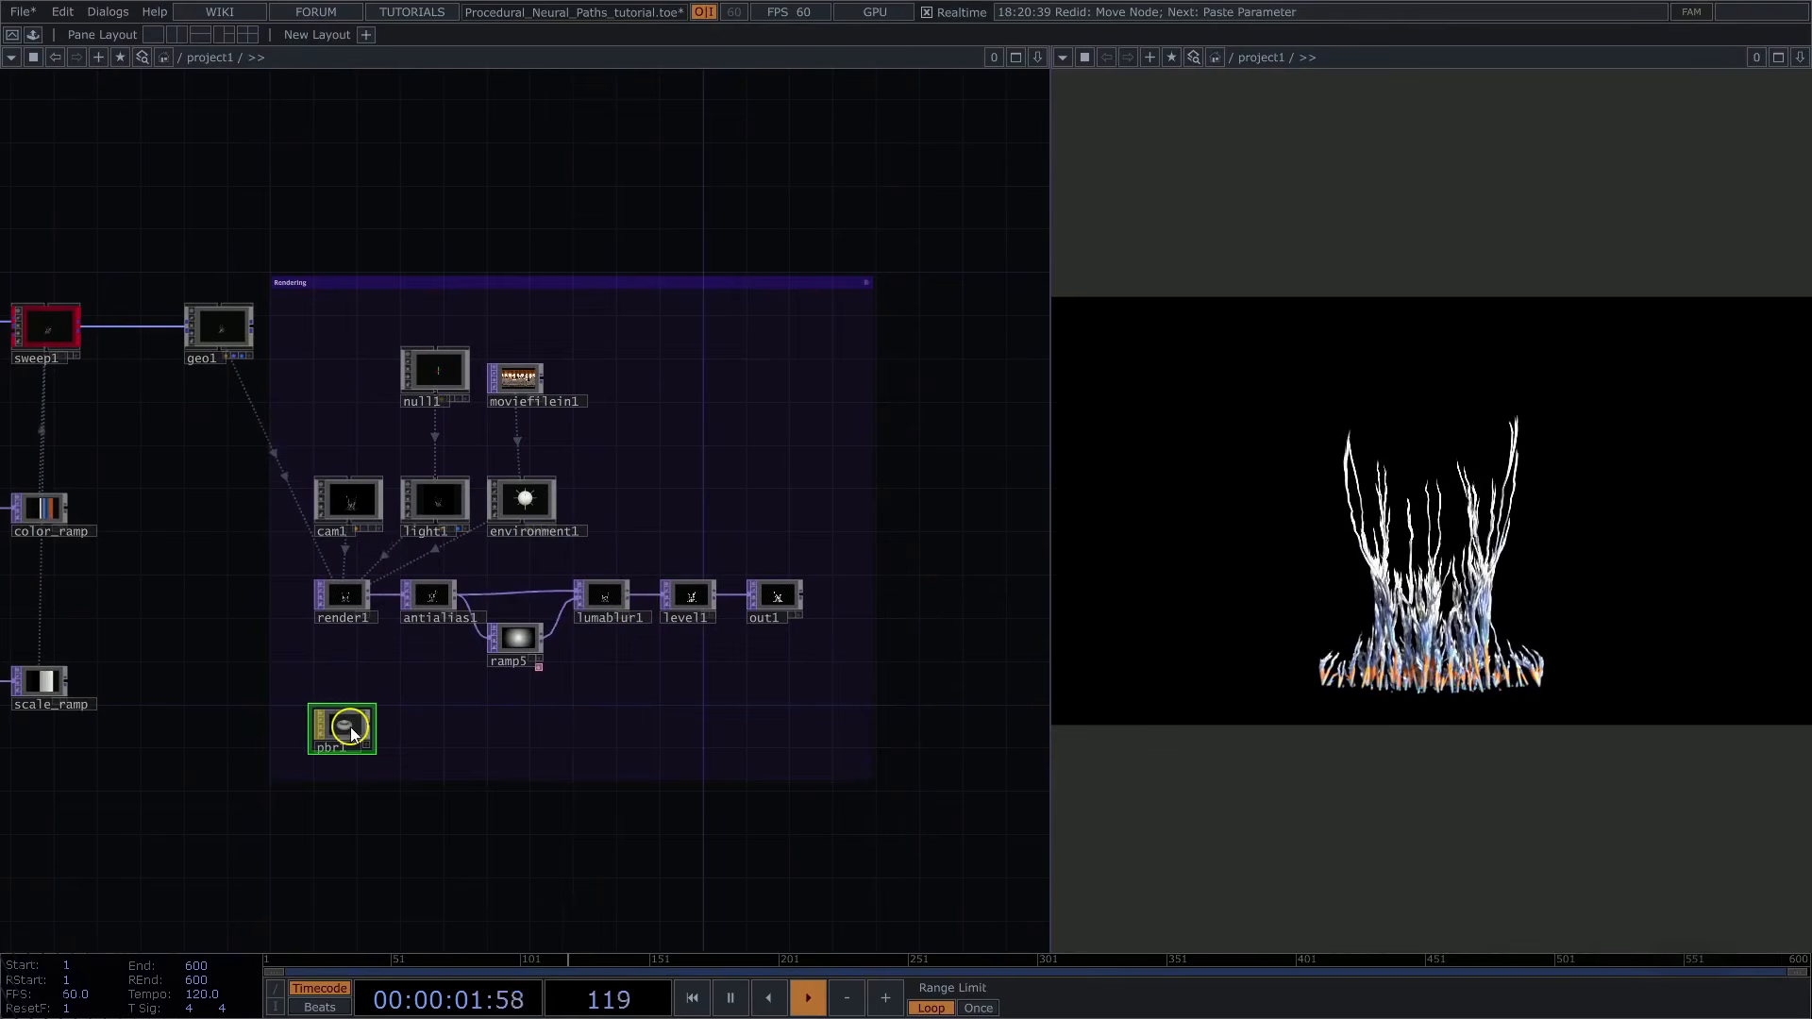
pyautogui.press('p')
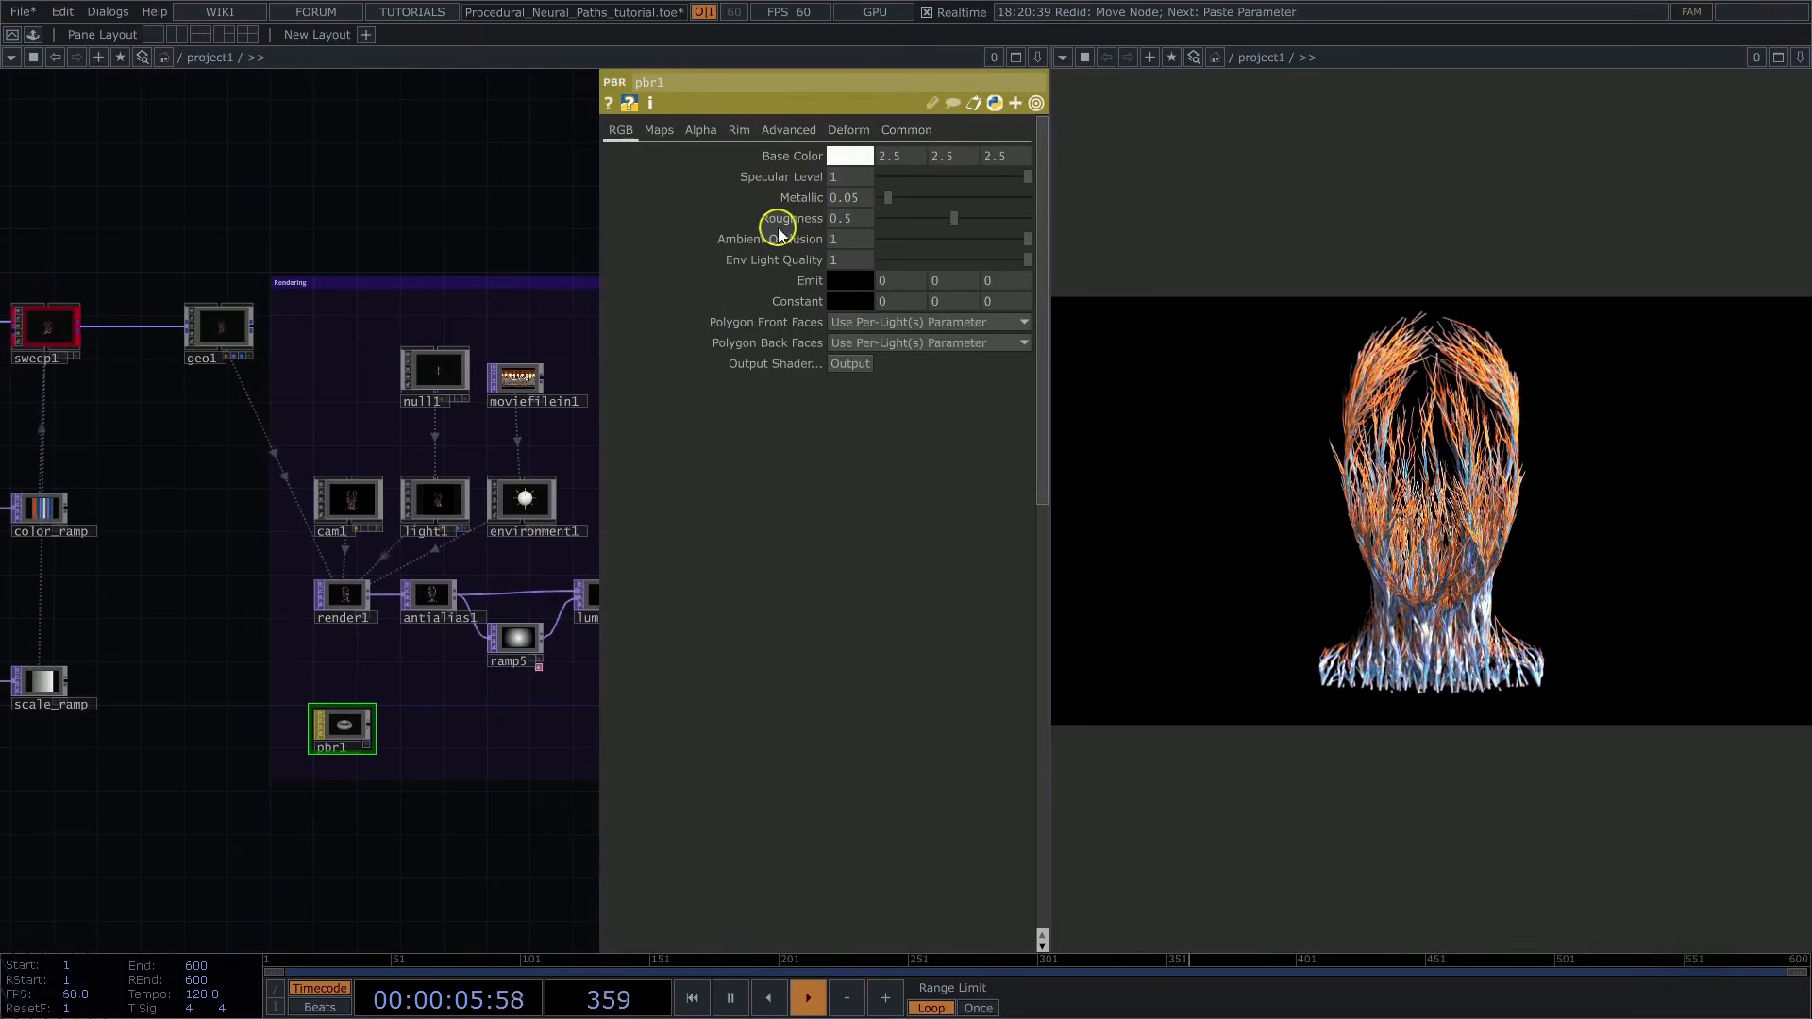
pyautogui.click(236, 336)
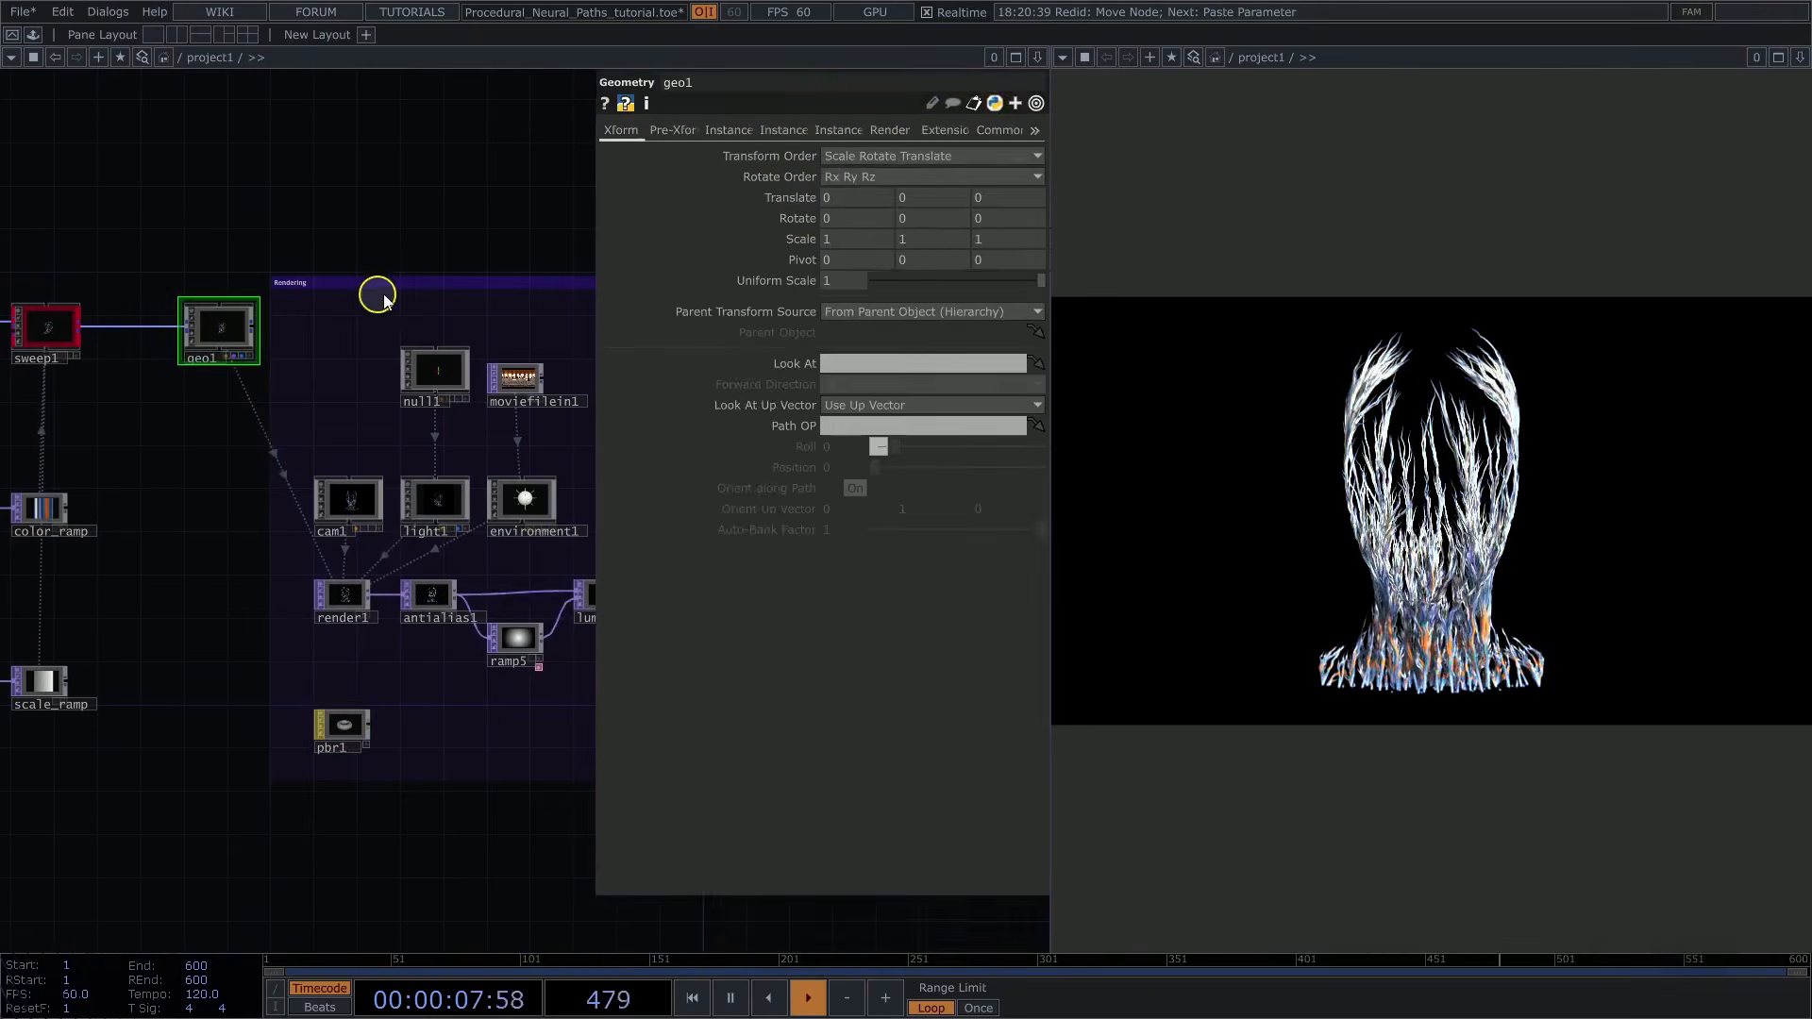
pyautogui.click(890, 130)
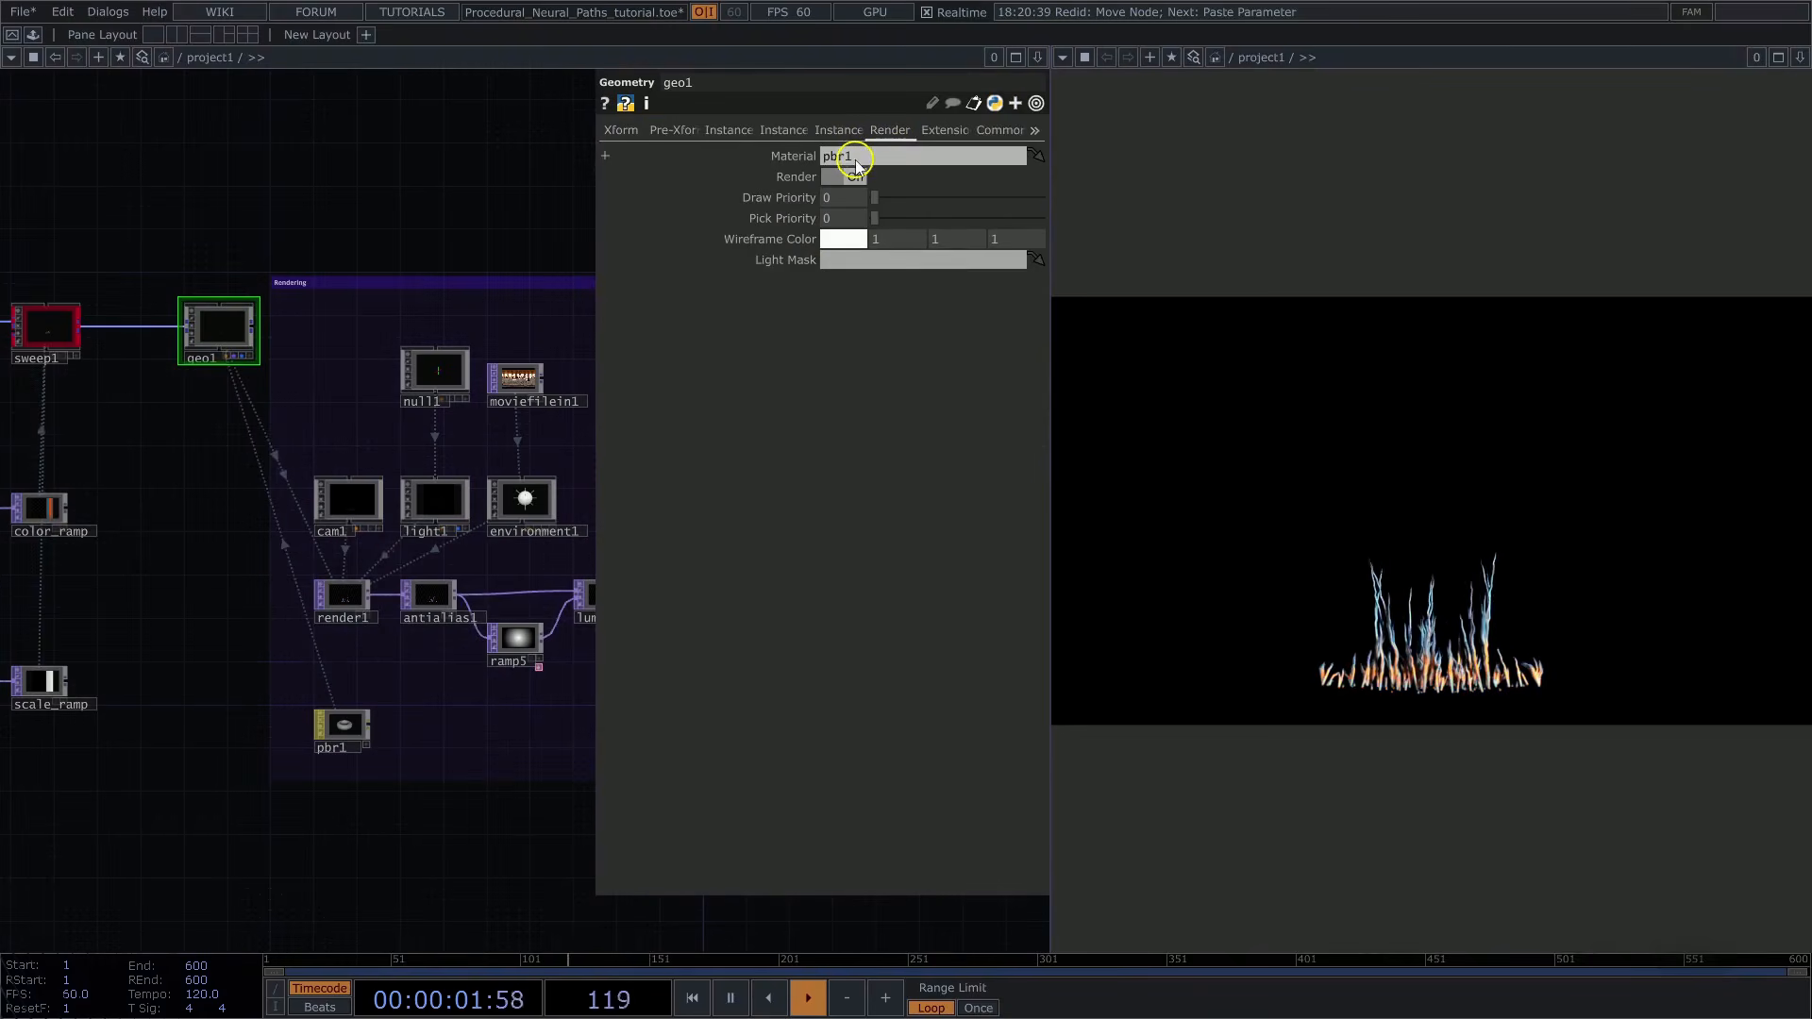
pyautogui.click(342, 729)
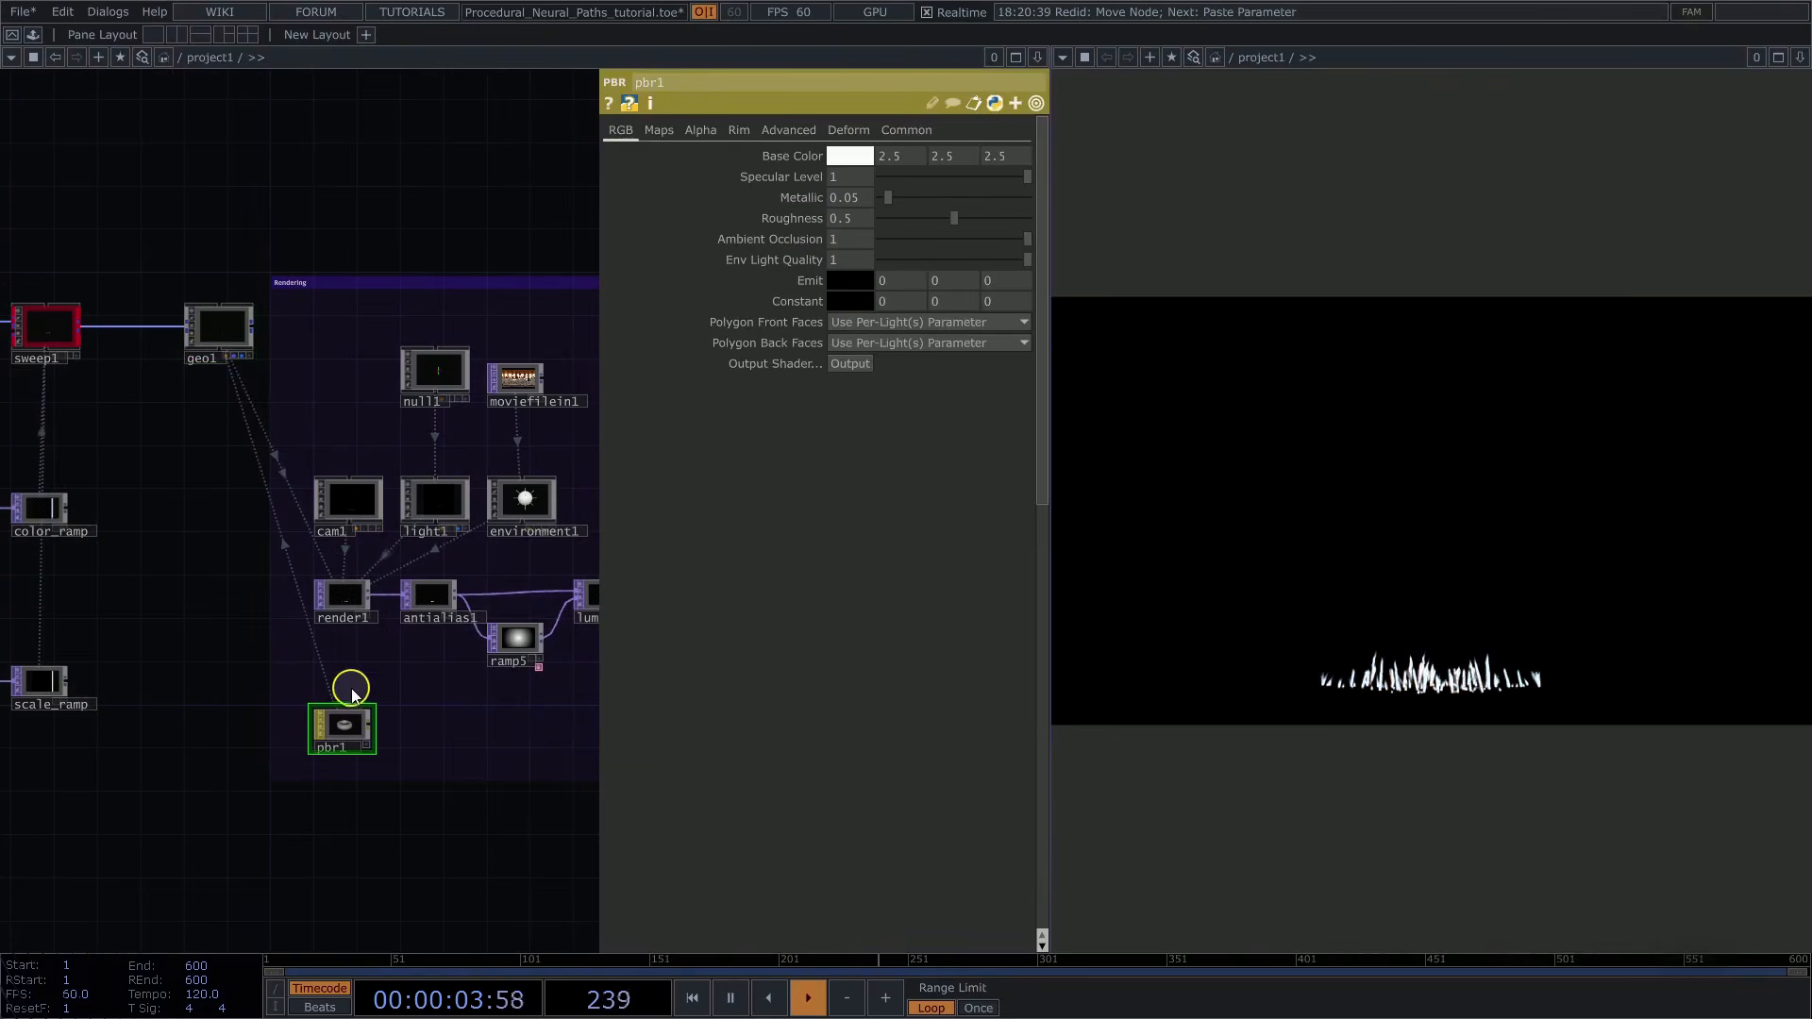
pyautogui.press('p')
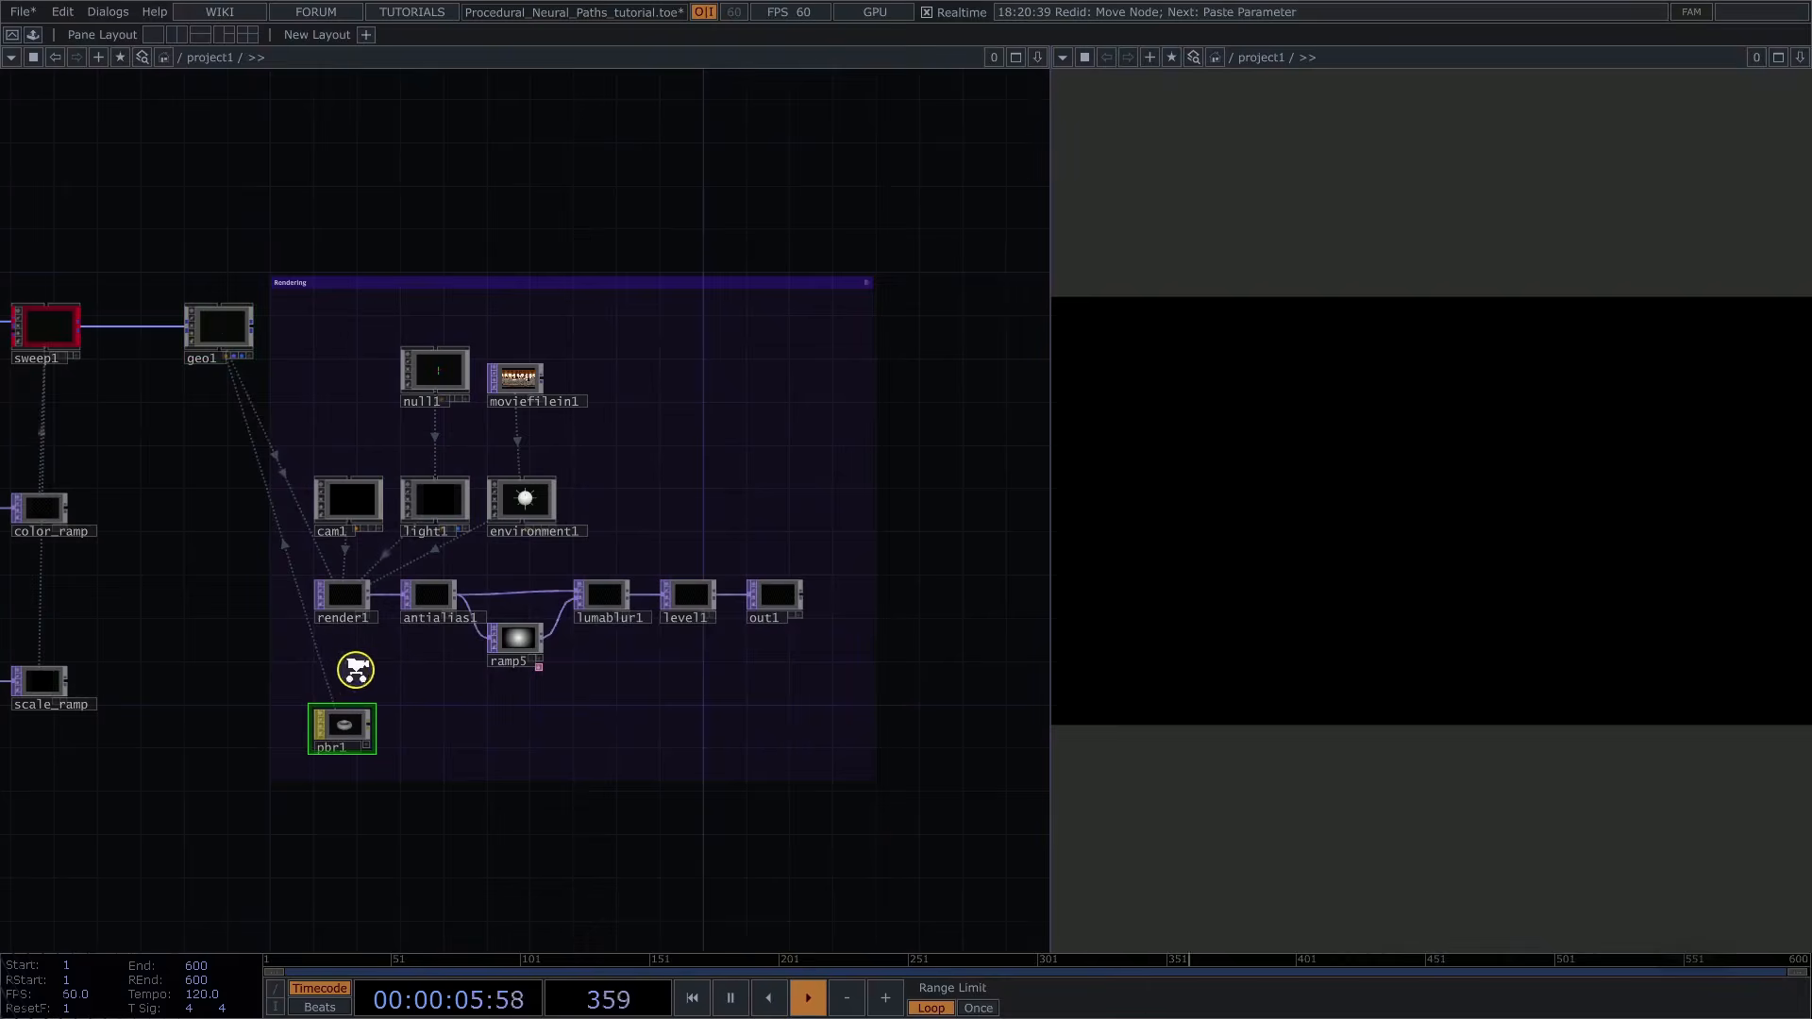
# Animate geo1's Y rotation with the expression absTime.seconds*10
pyautogui.scroll(8, 356, 670)
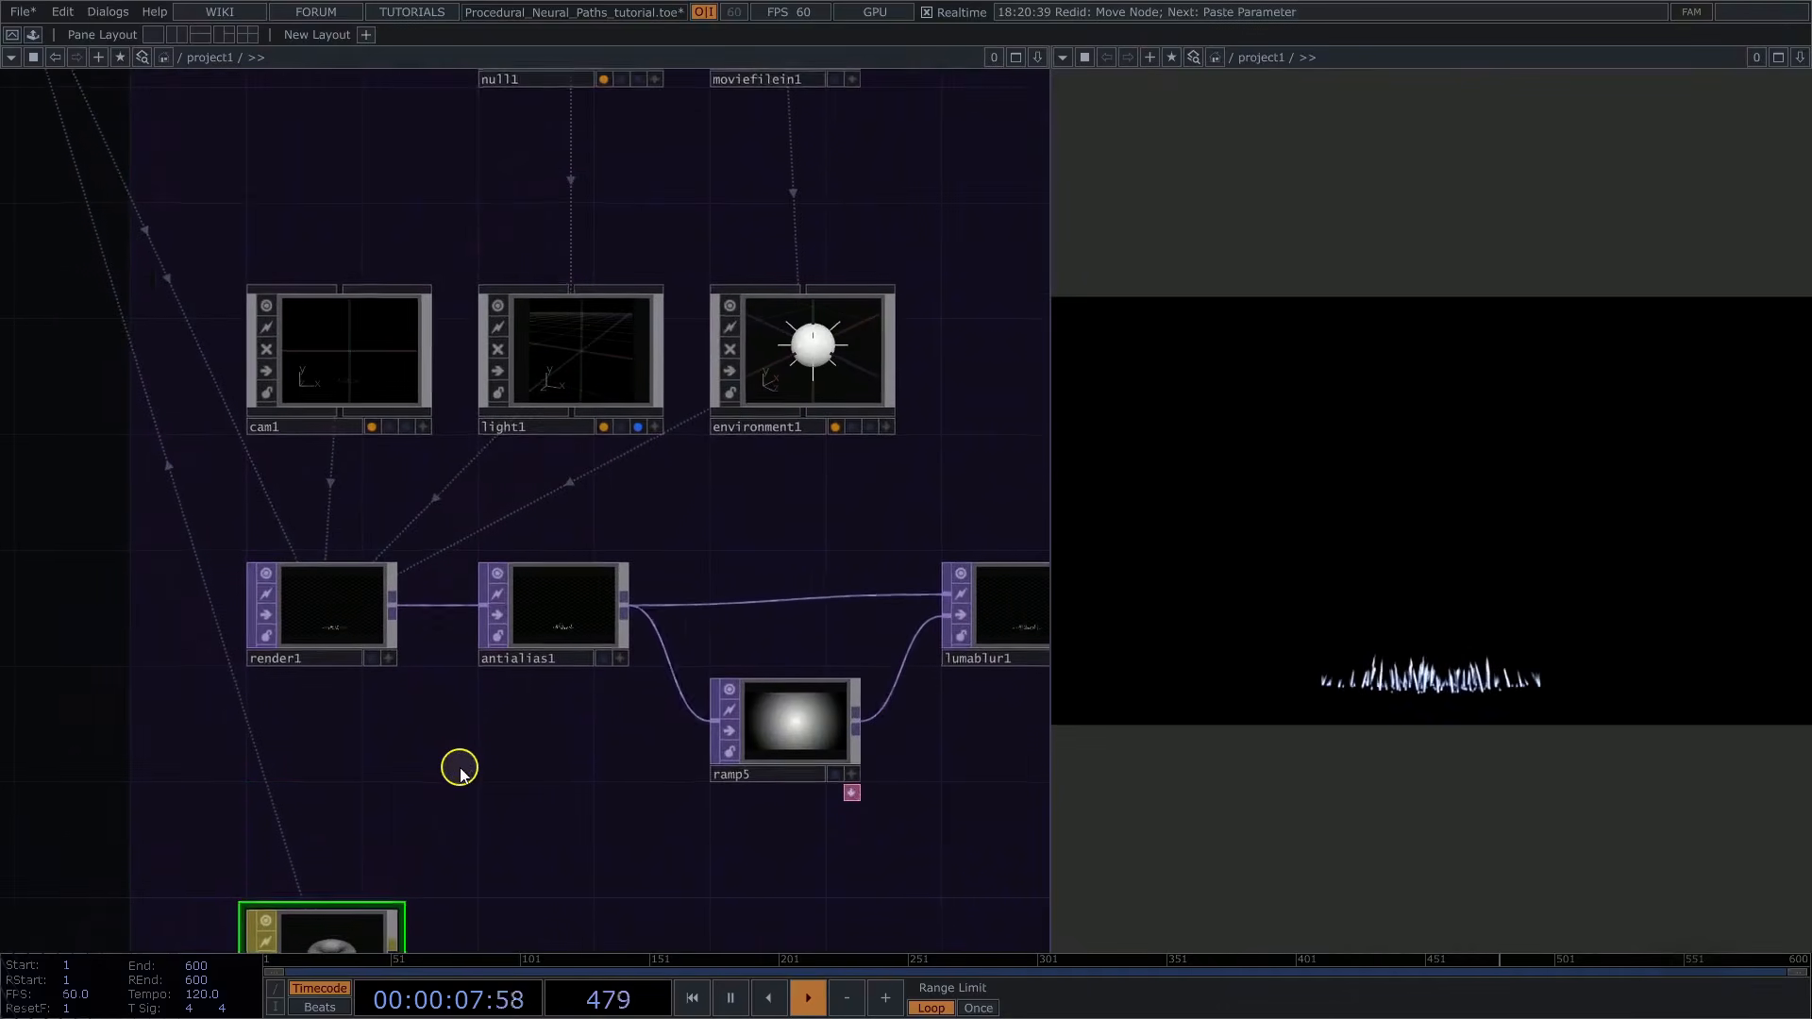
pyautogui.scroll(-5, 459, 769)
pyautogui.press('p')
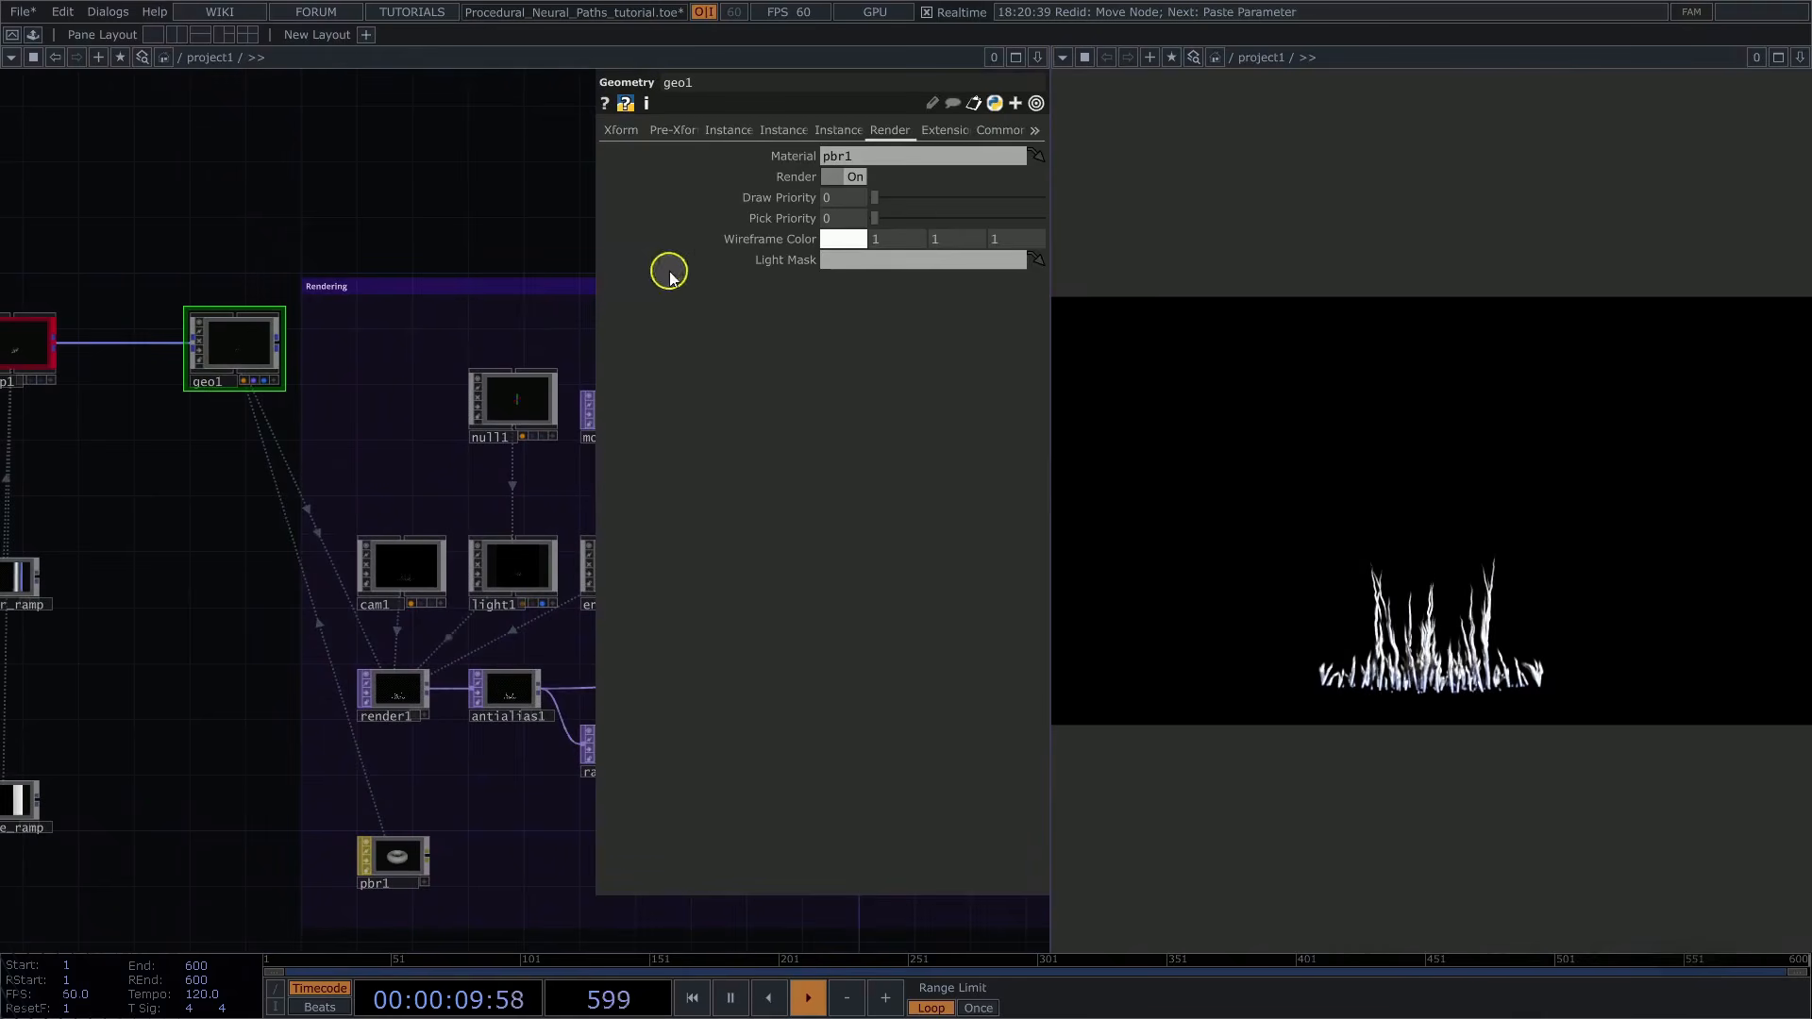
pyautogui.click(621, 132)
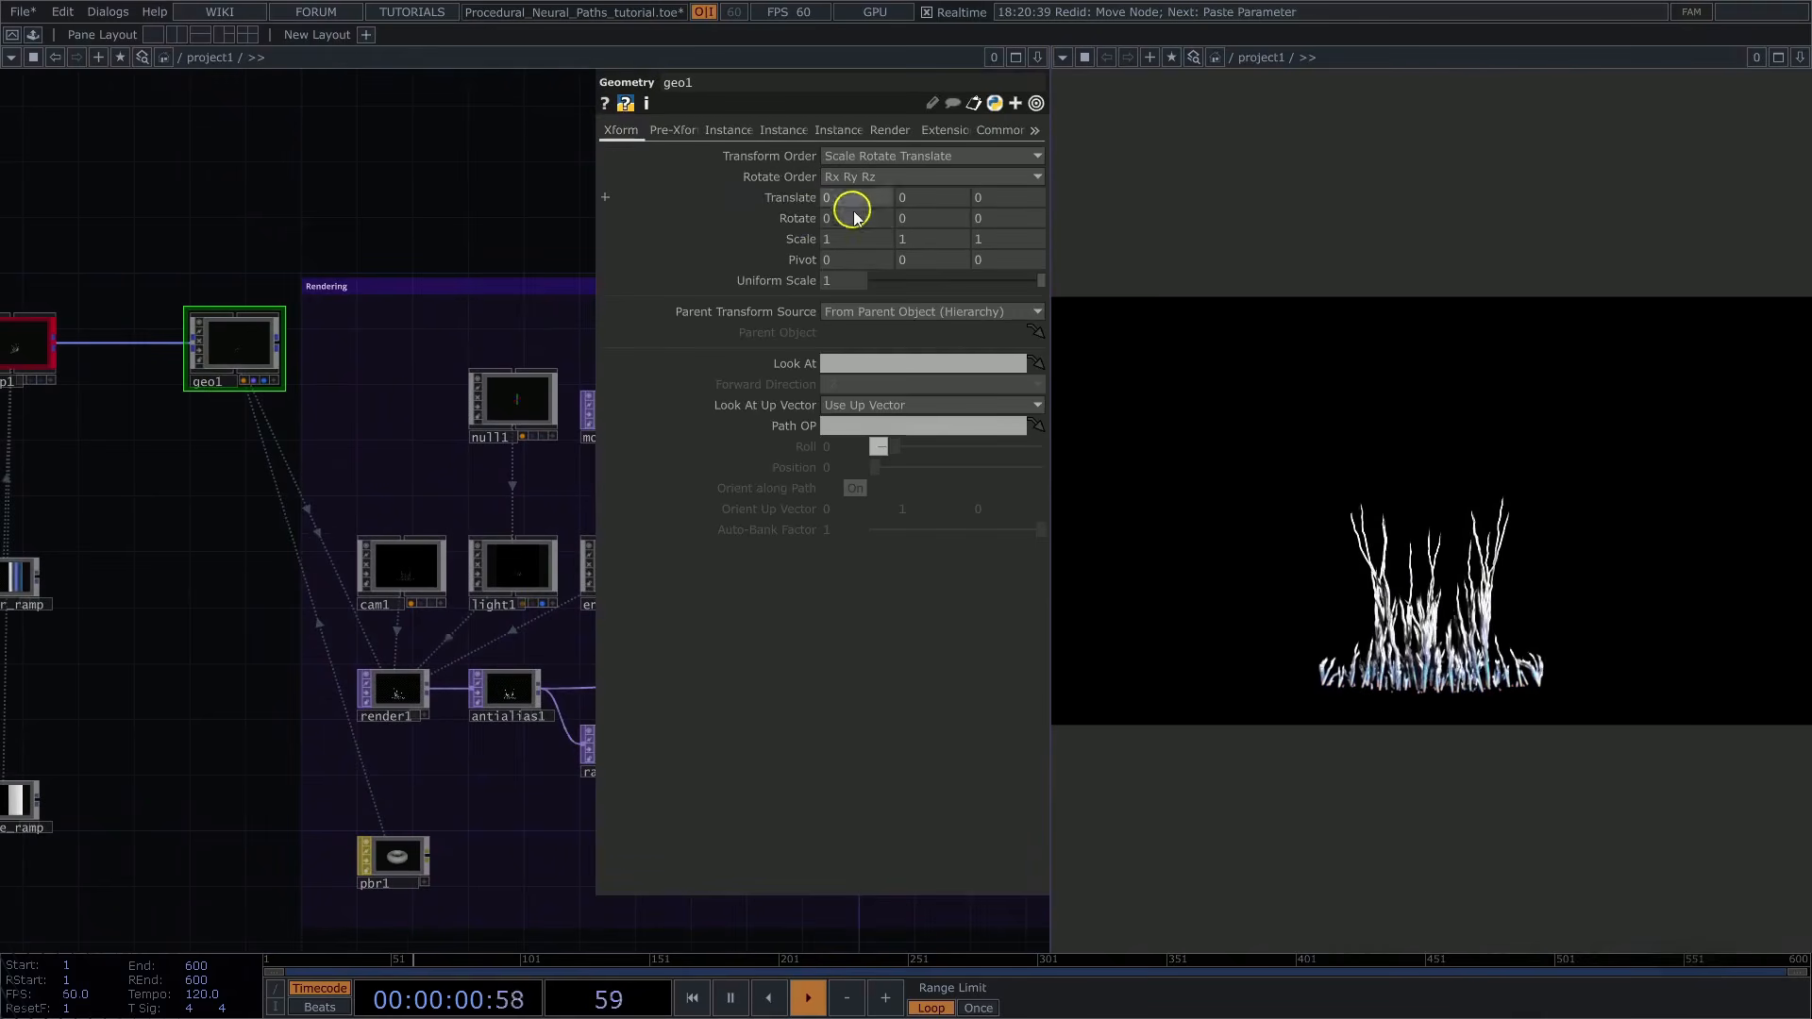
pyautogui.click(801, 220)
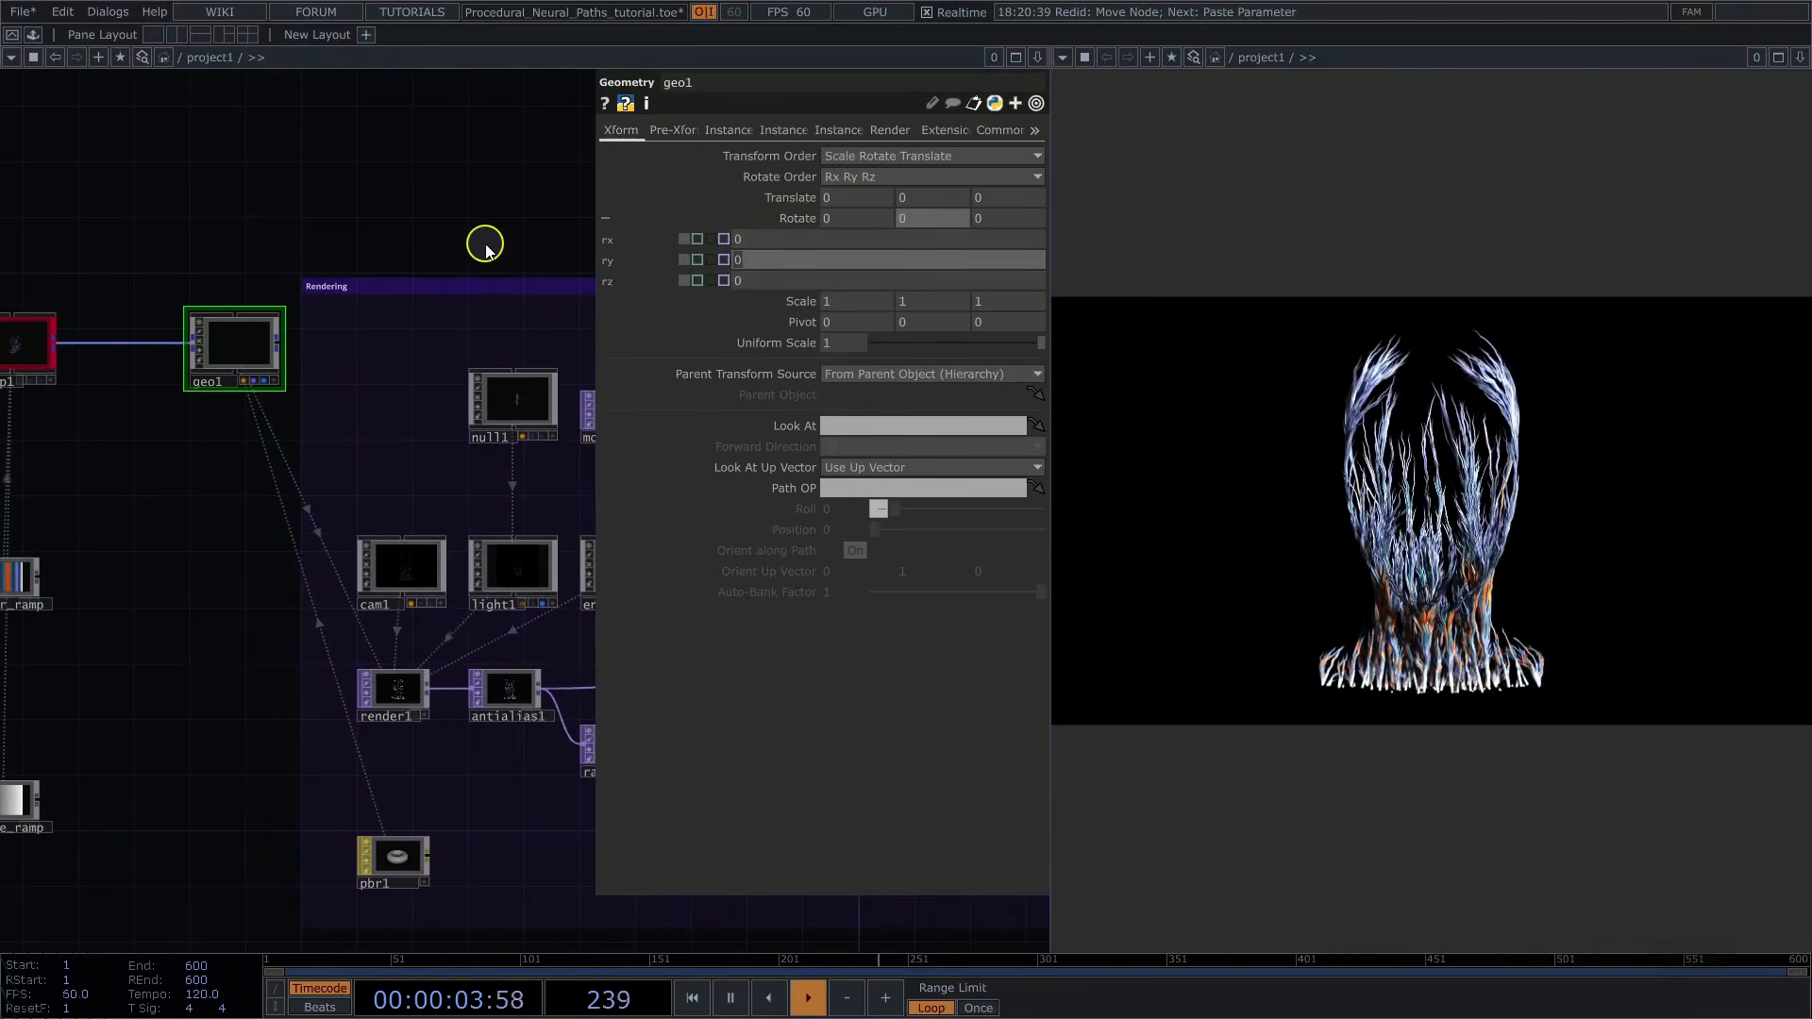
pyautogui.write('absTime.')
pyautogui.press('capslock')
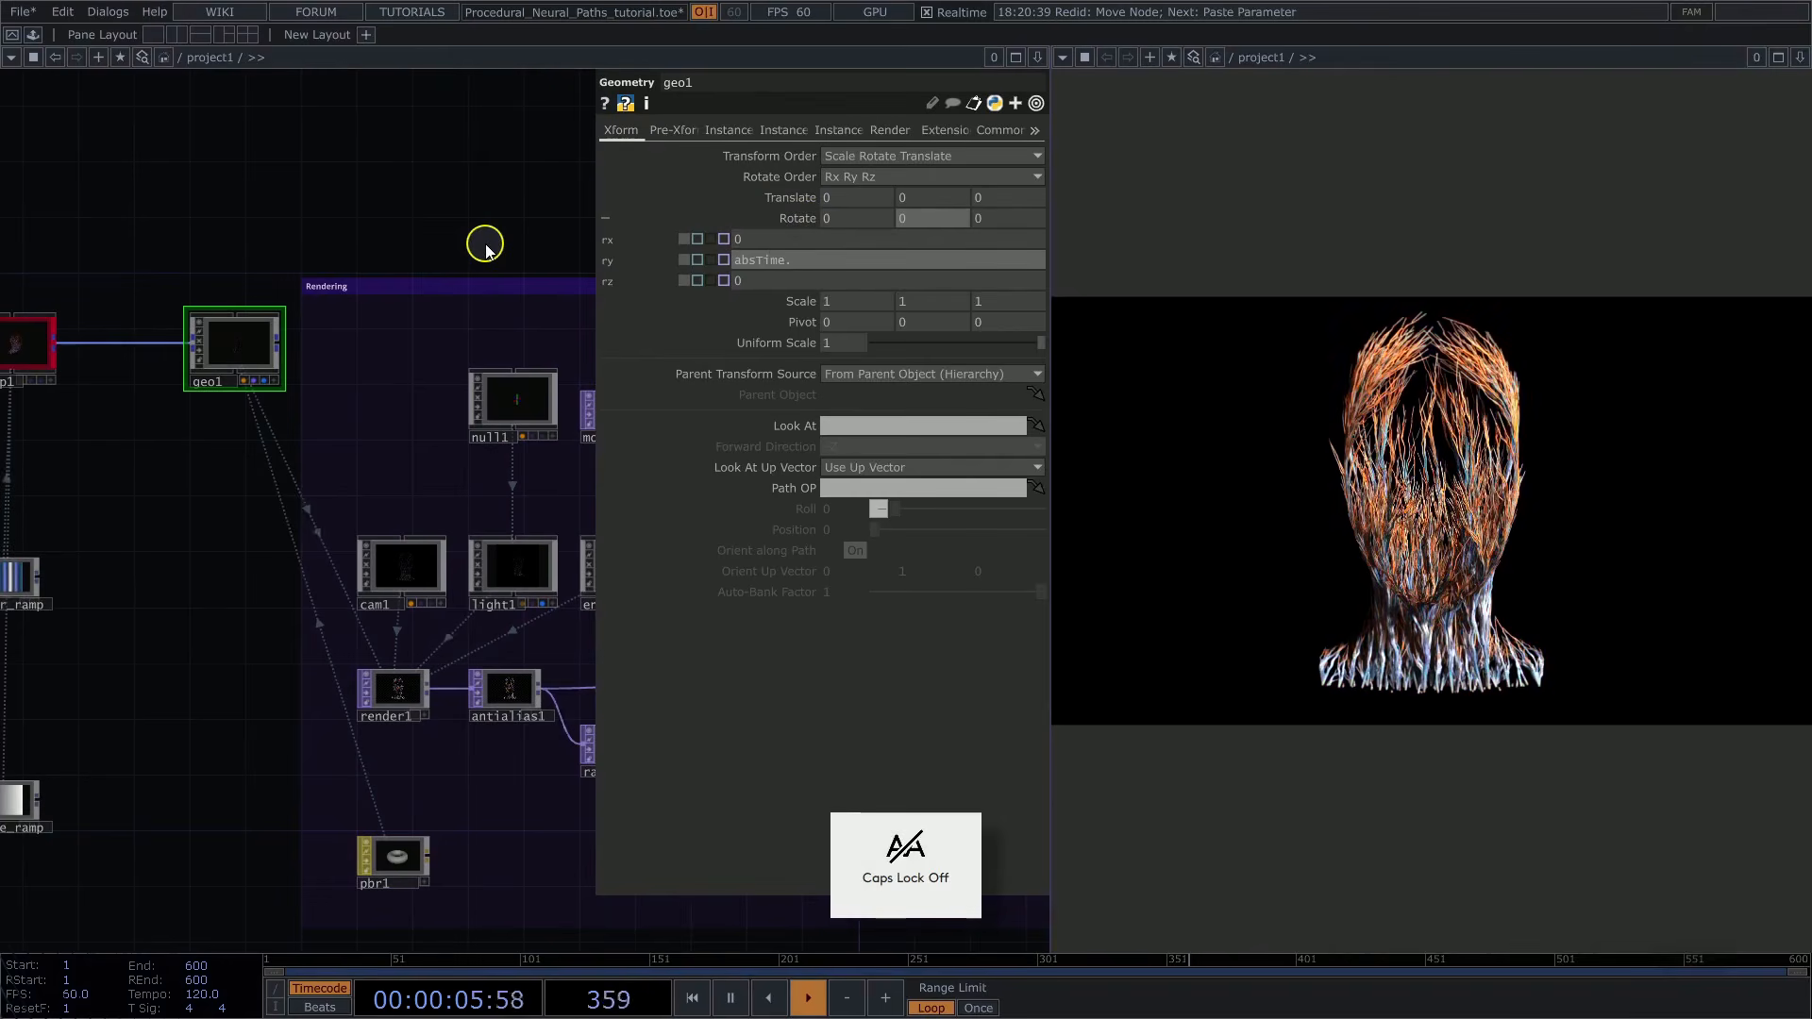
pyautogui.write('seconds')
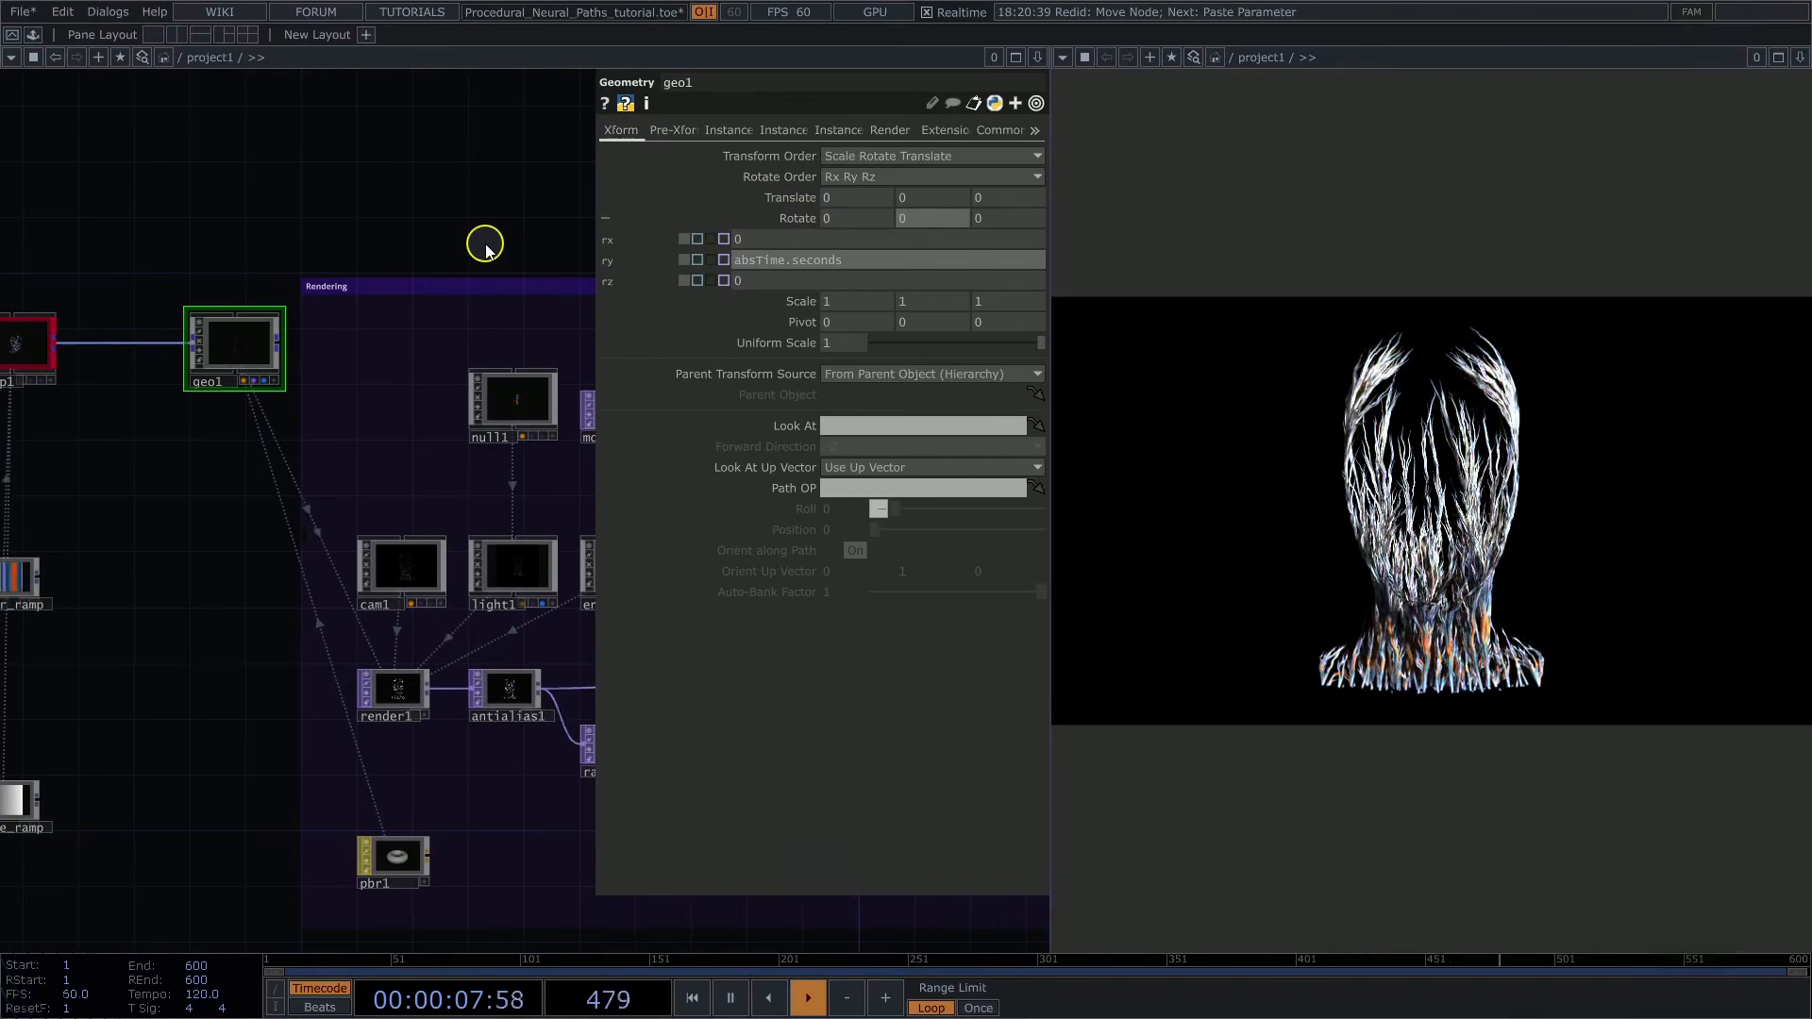
pyautogui.write('*10')
pyautogui.press('Return')
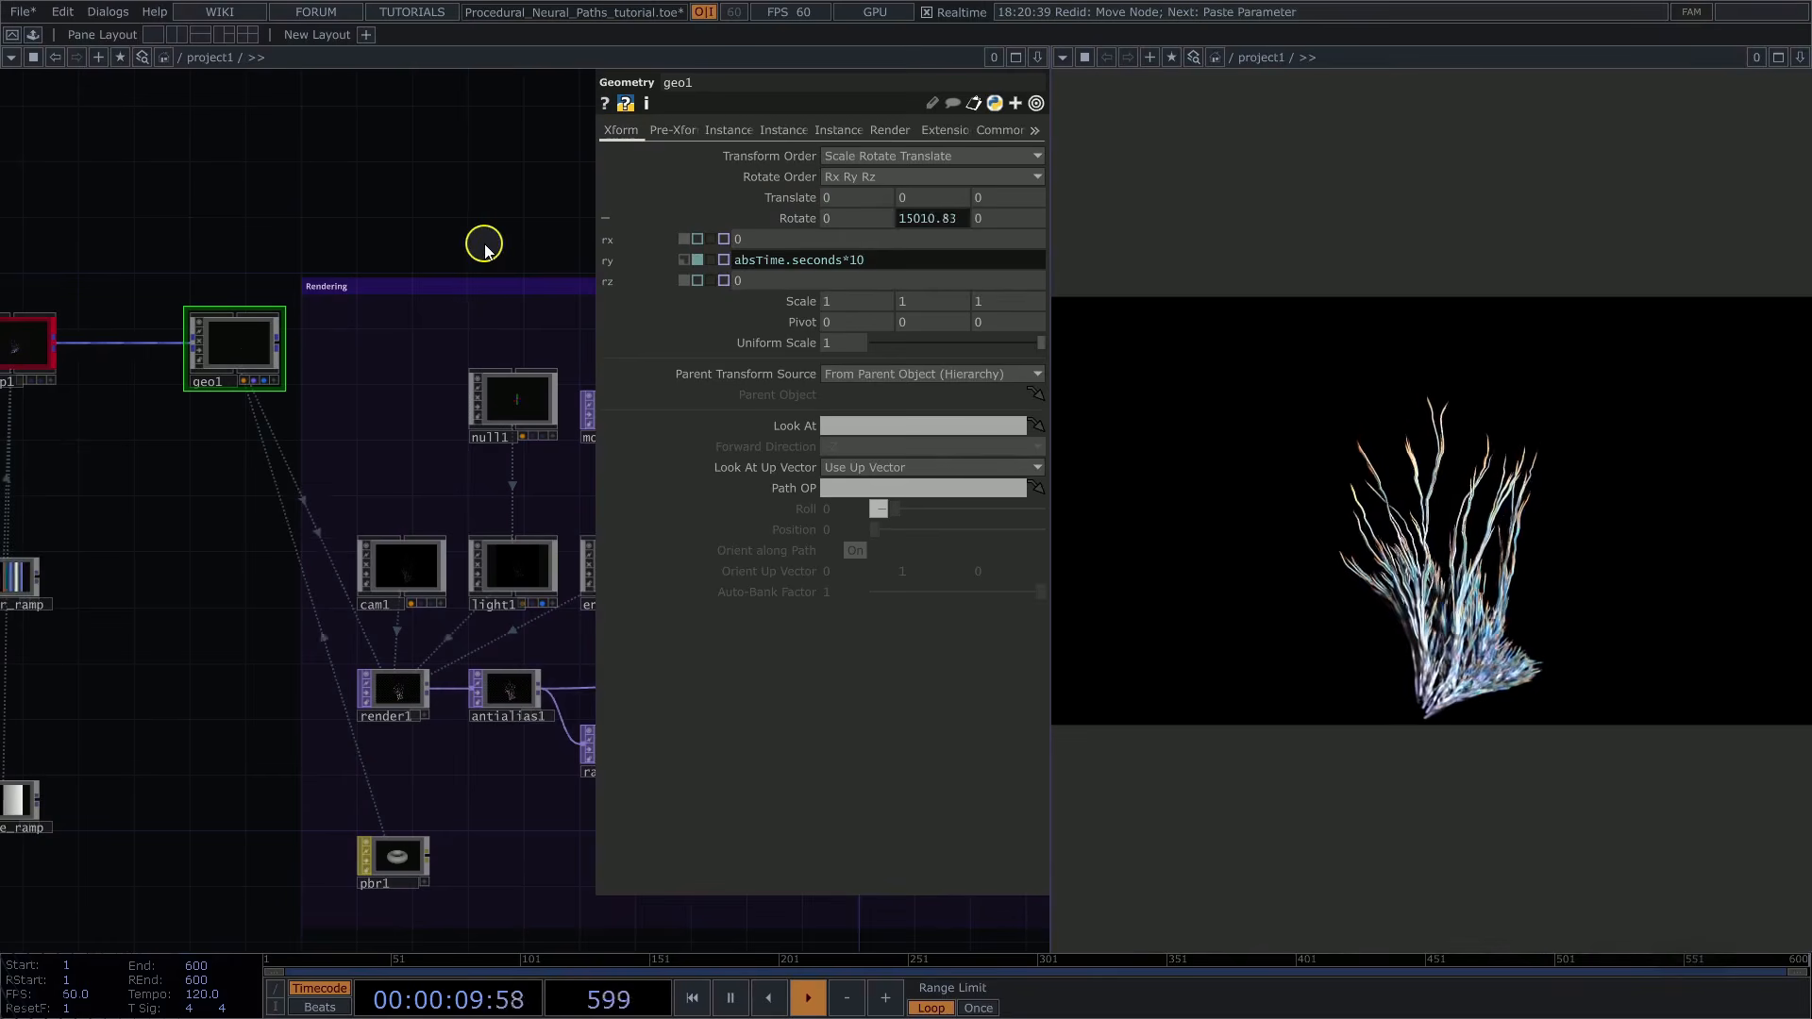
pyautogui.click(755, 225)
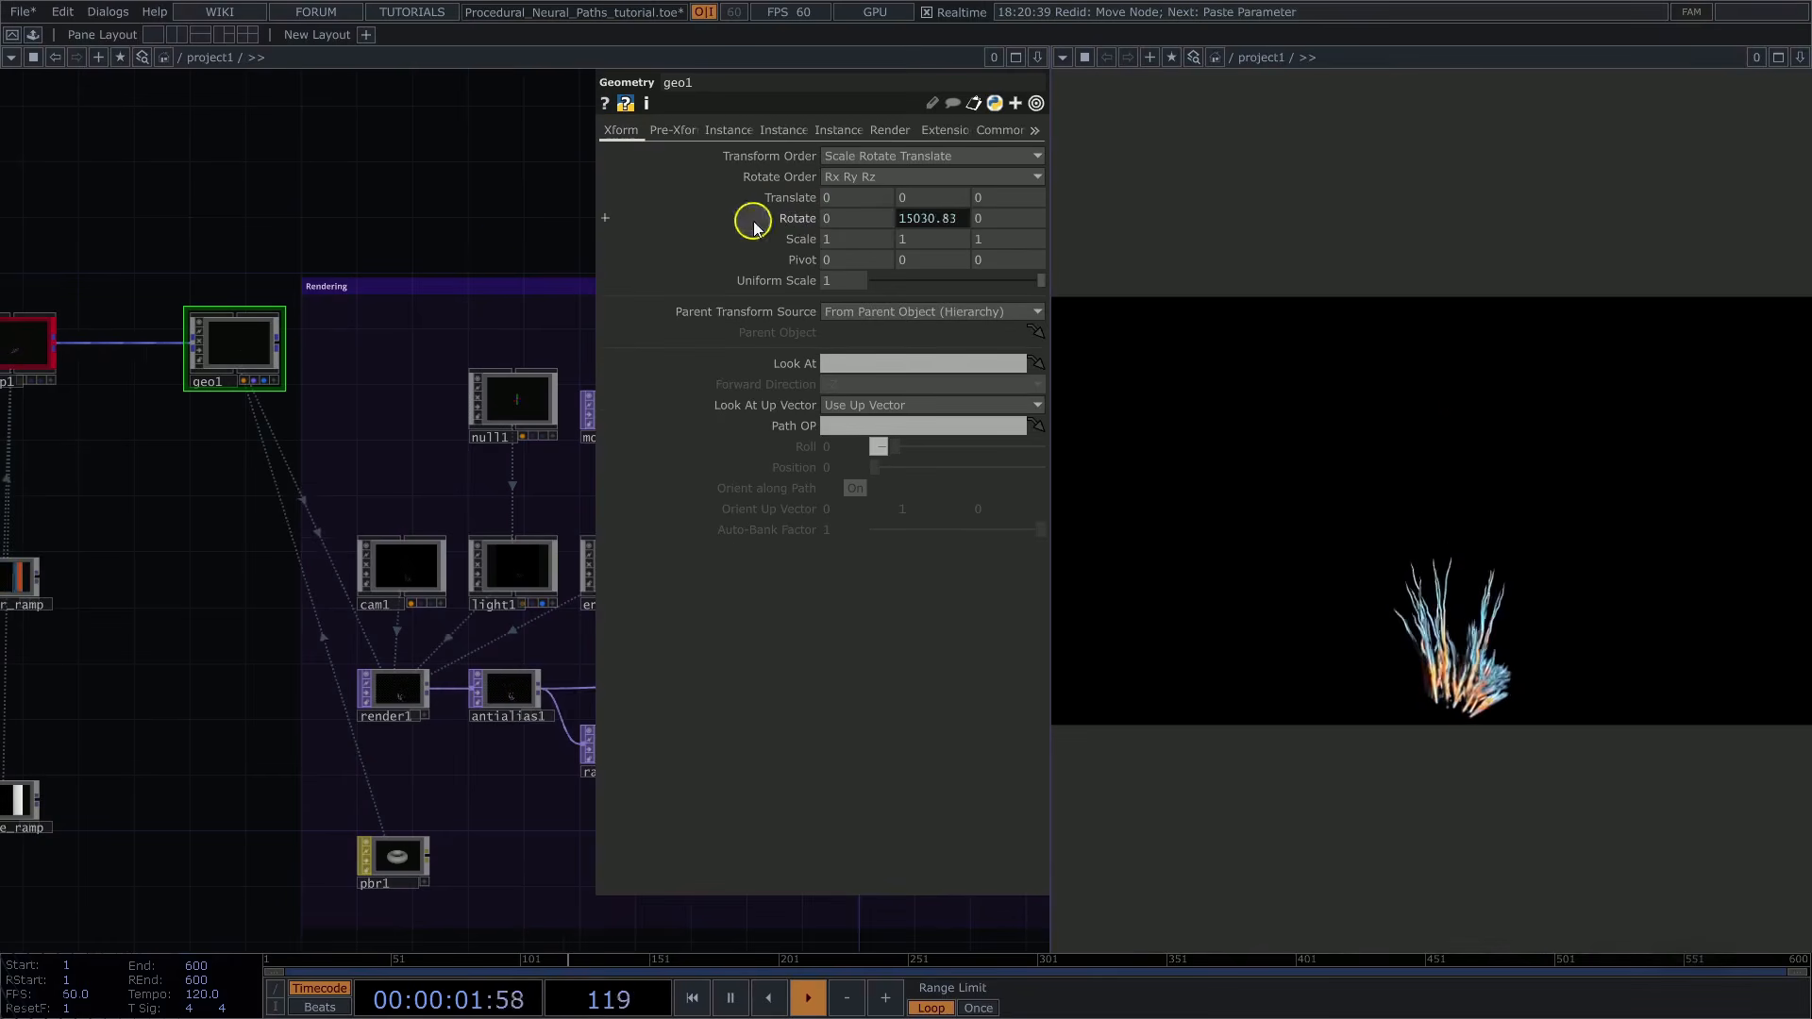
pyautogui.press('p')
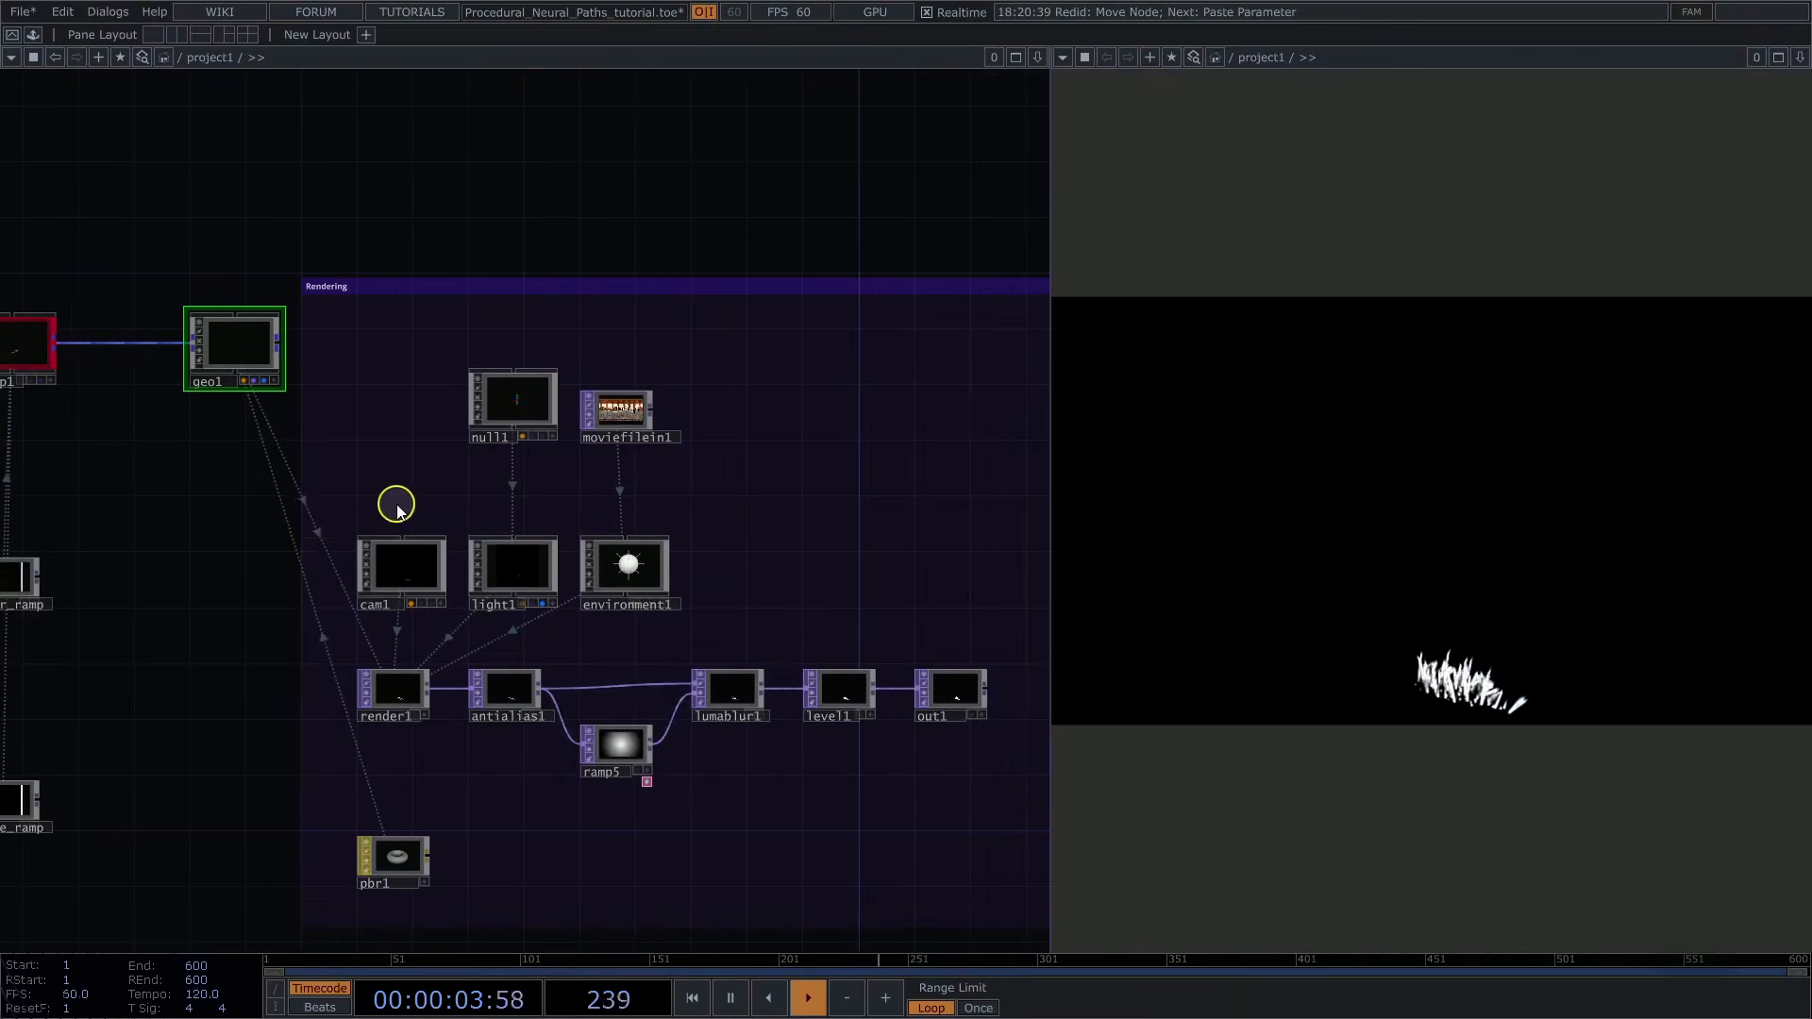
# Review render1's camera, geometry, lights and anti-alias settings along with its resolution and pixel format
pyautogui.moveTo(397, 504); pyautogui.dragTo(470, 502, button='middle')
pyautogui.moveTo(438, 500); pyautogui.dragTo(419, 366)
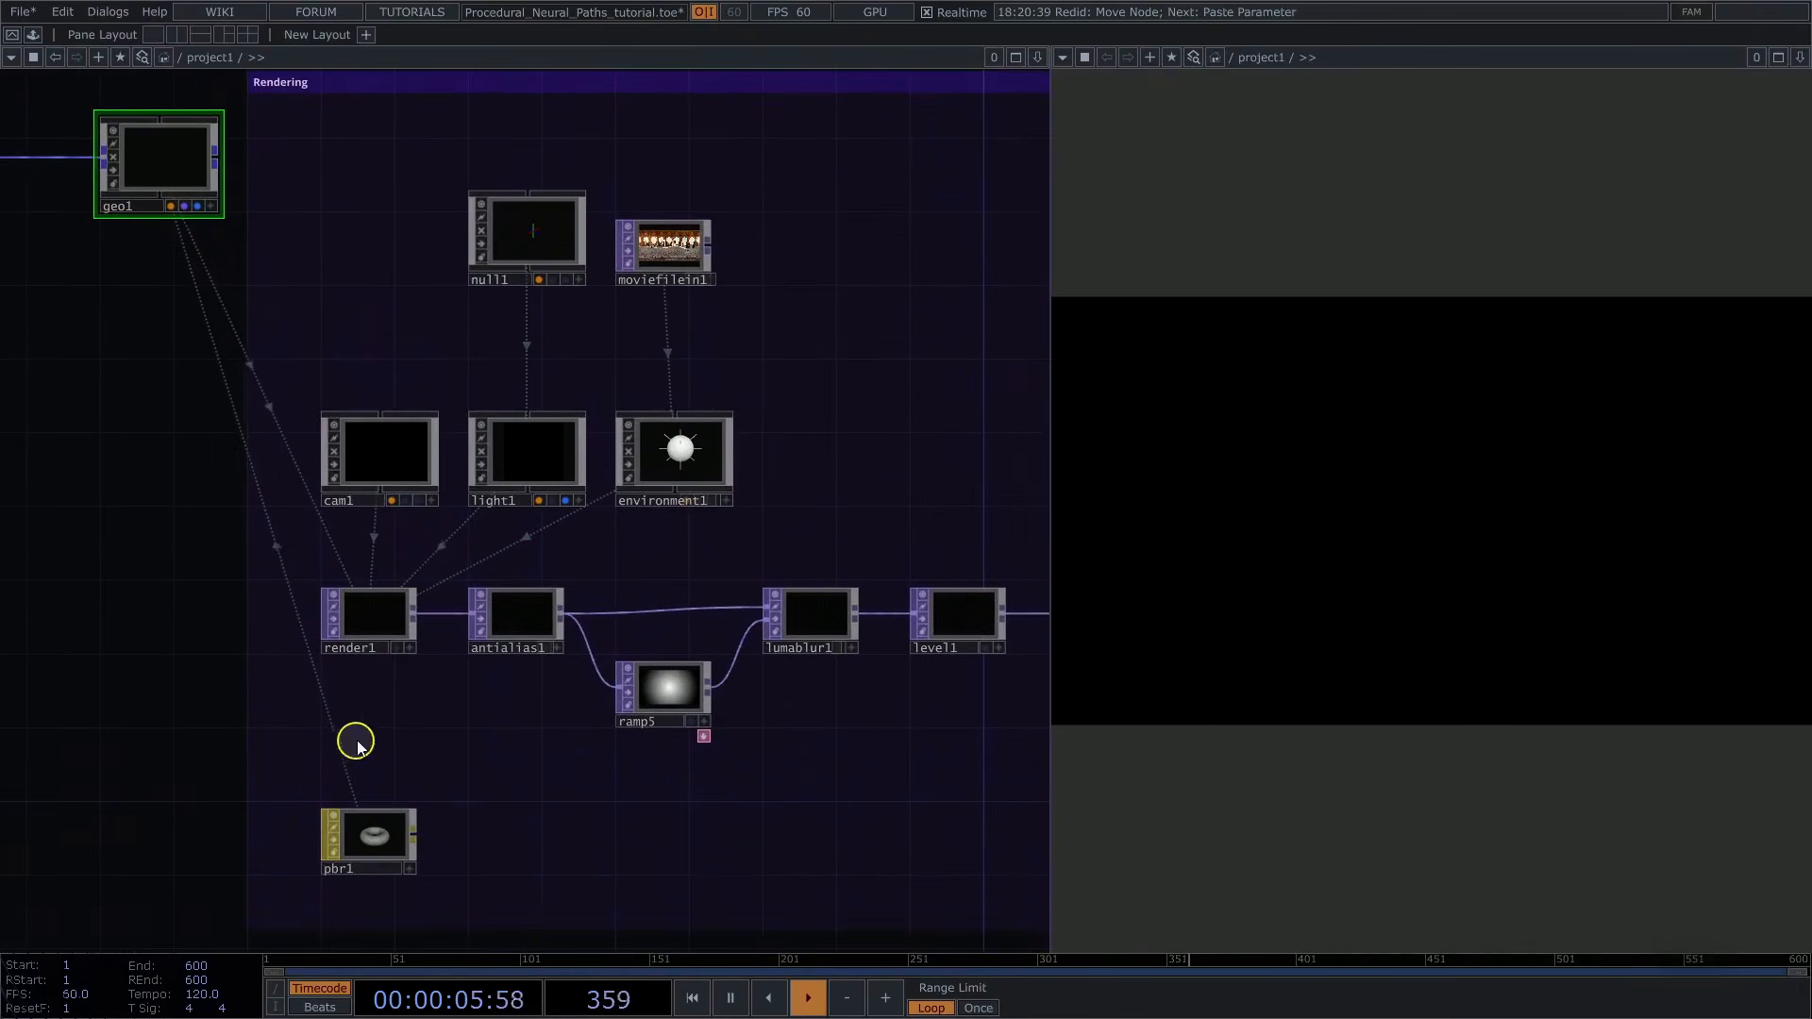
pyautogui.scroll(3, 356, 747)
pyautogui.press('p')
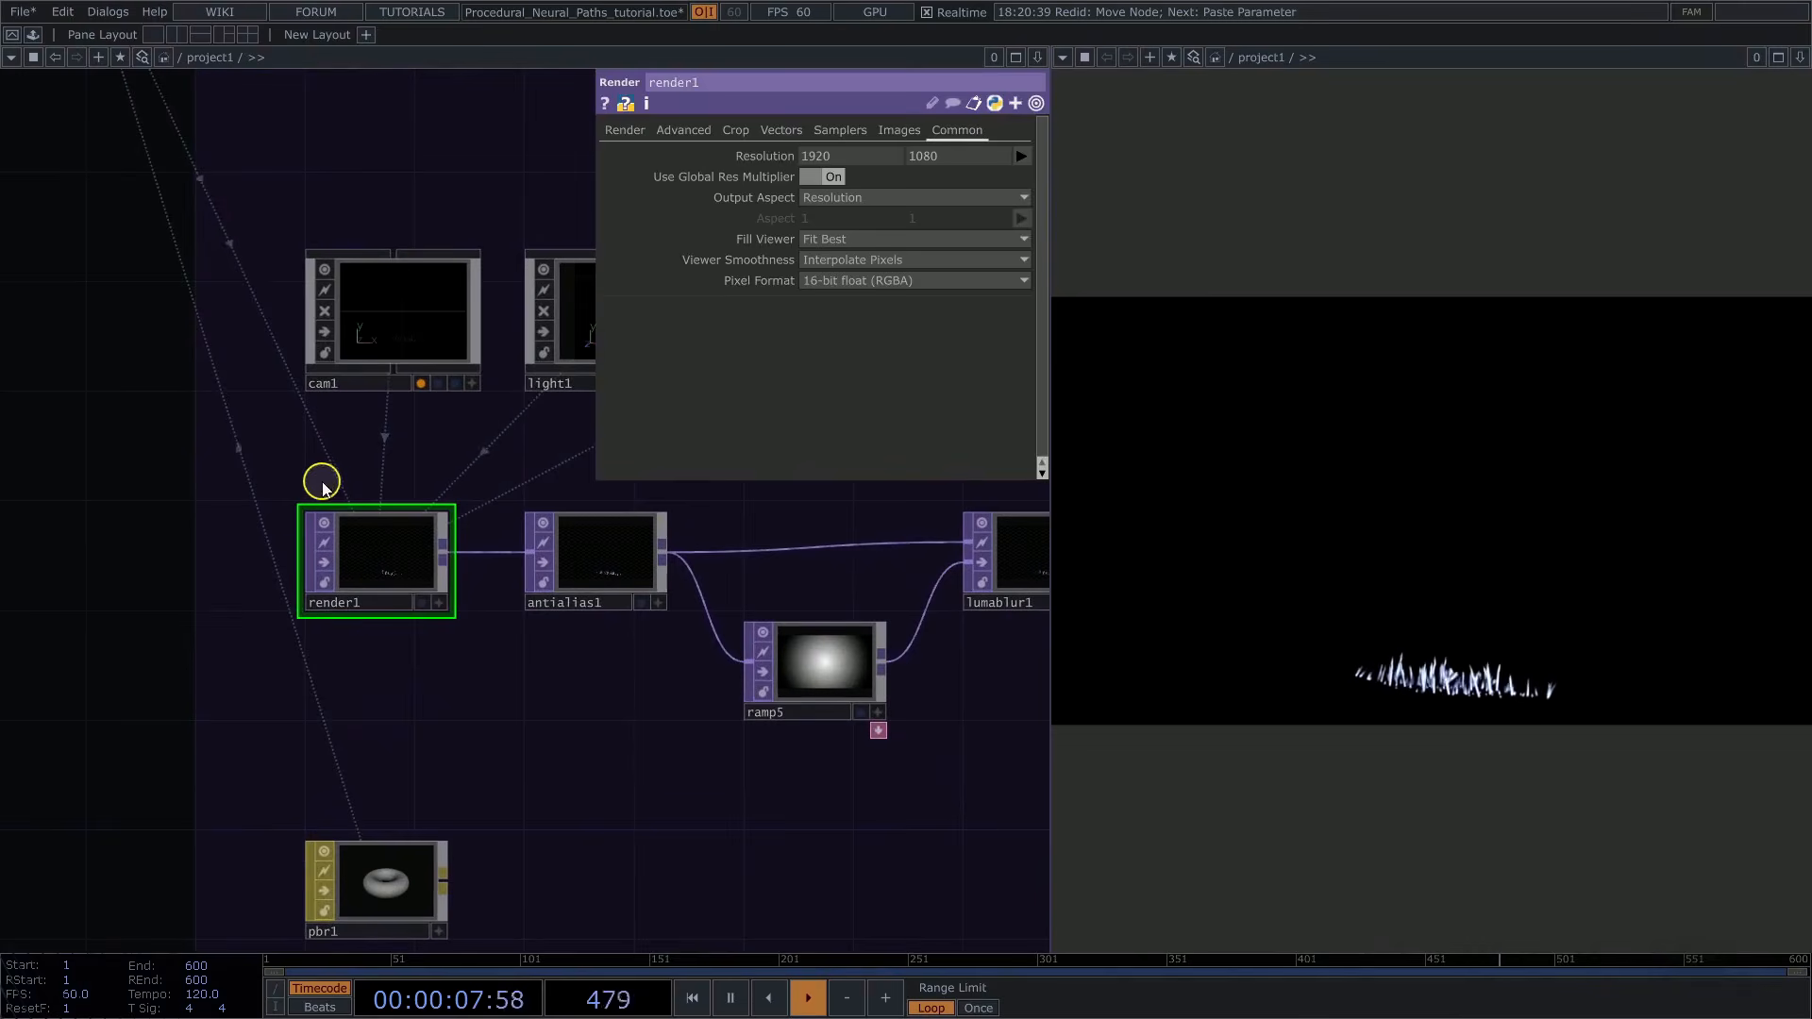
pyautogui.click(626, 131)
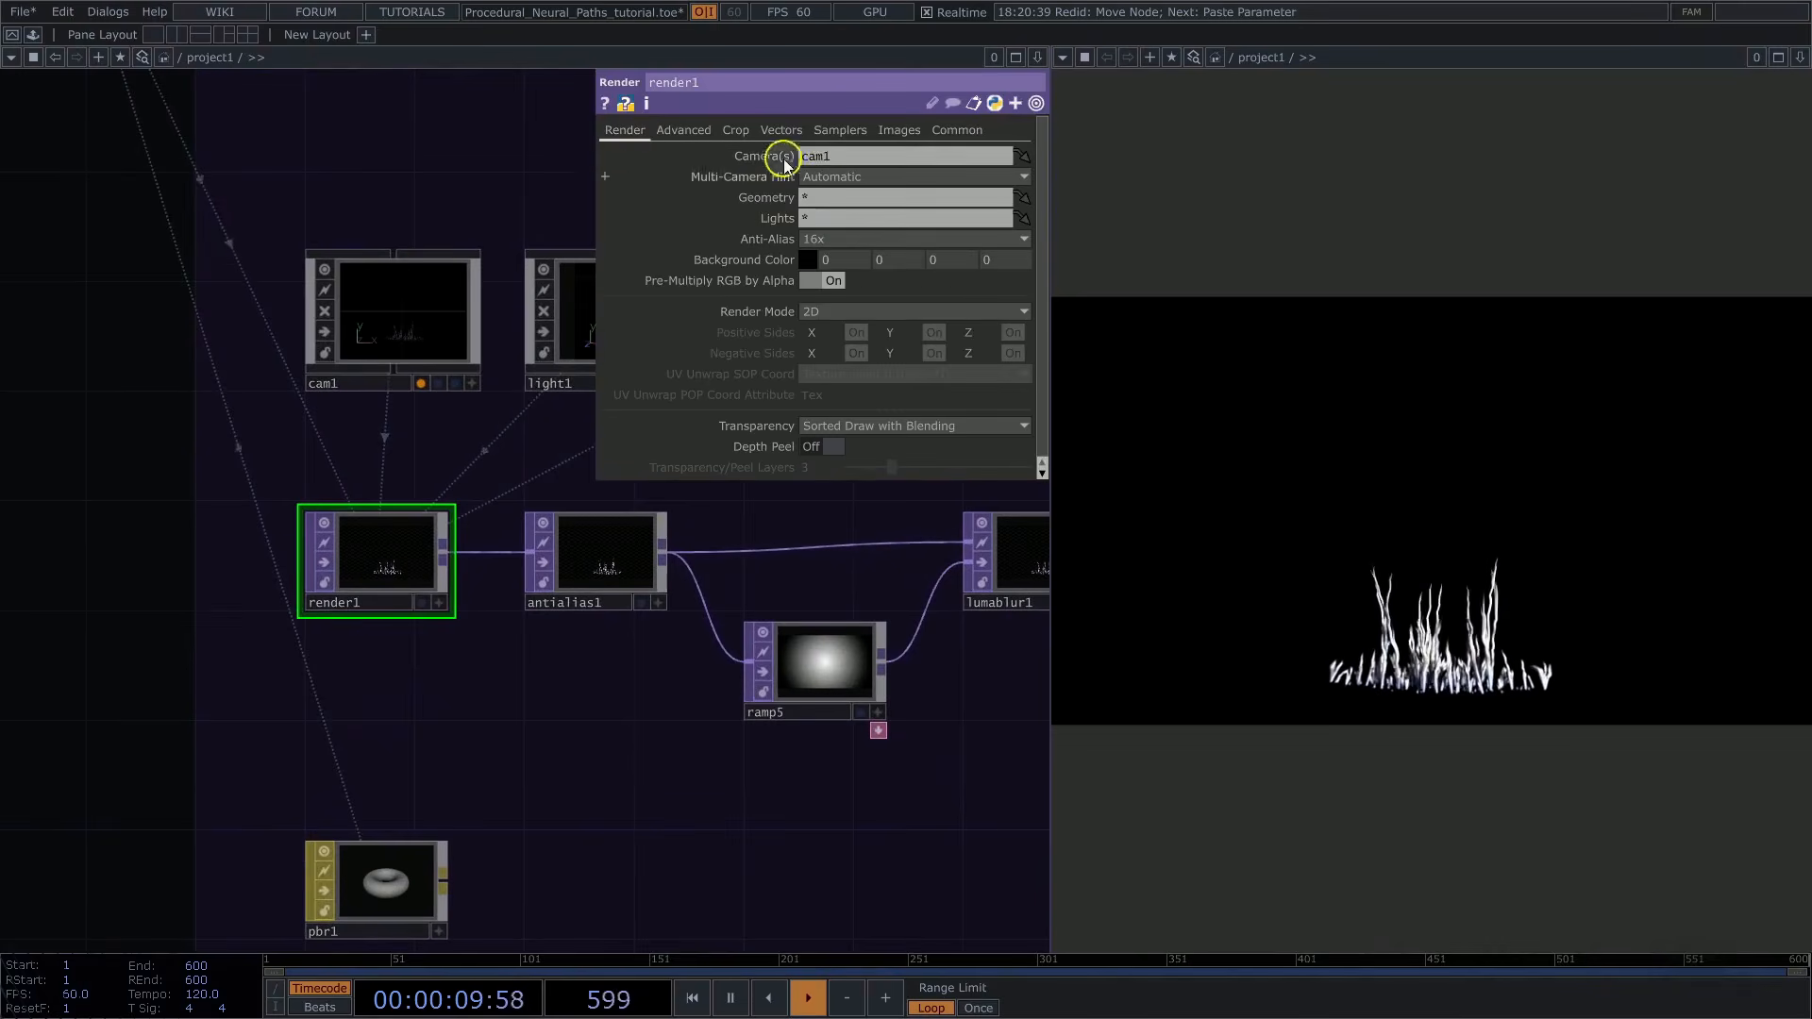
pyautogui.moveTo(505, 199); pyautogui.dragTo(446, 240)
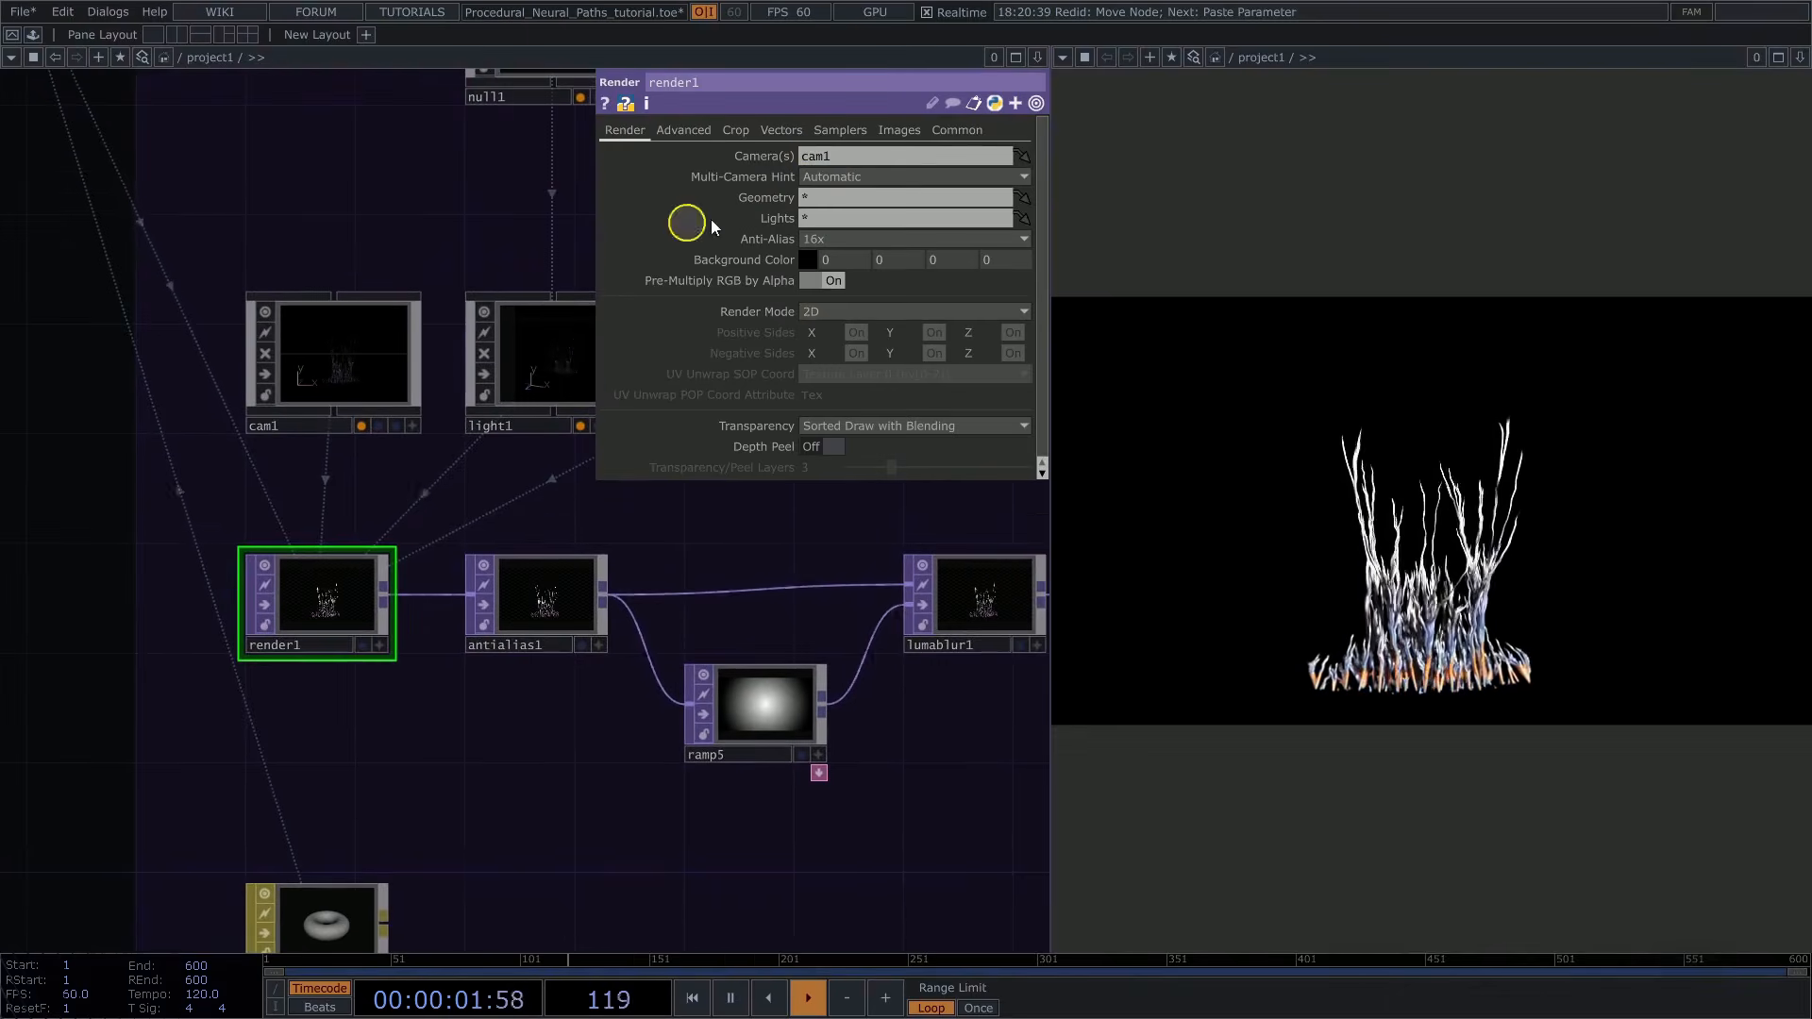
pyautogui.click(957, 130)
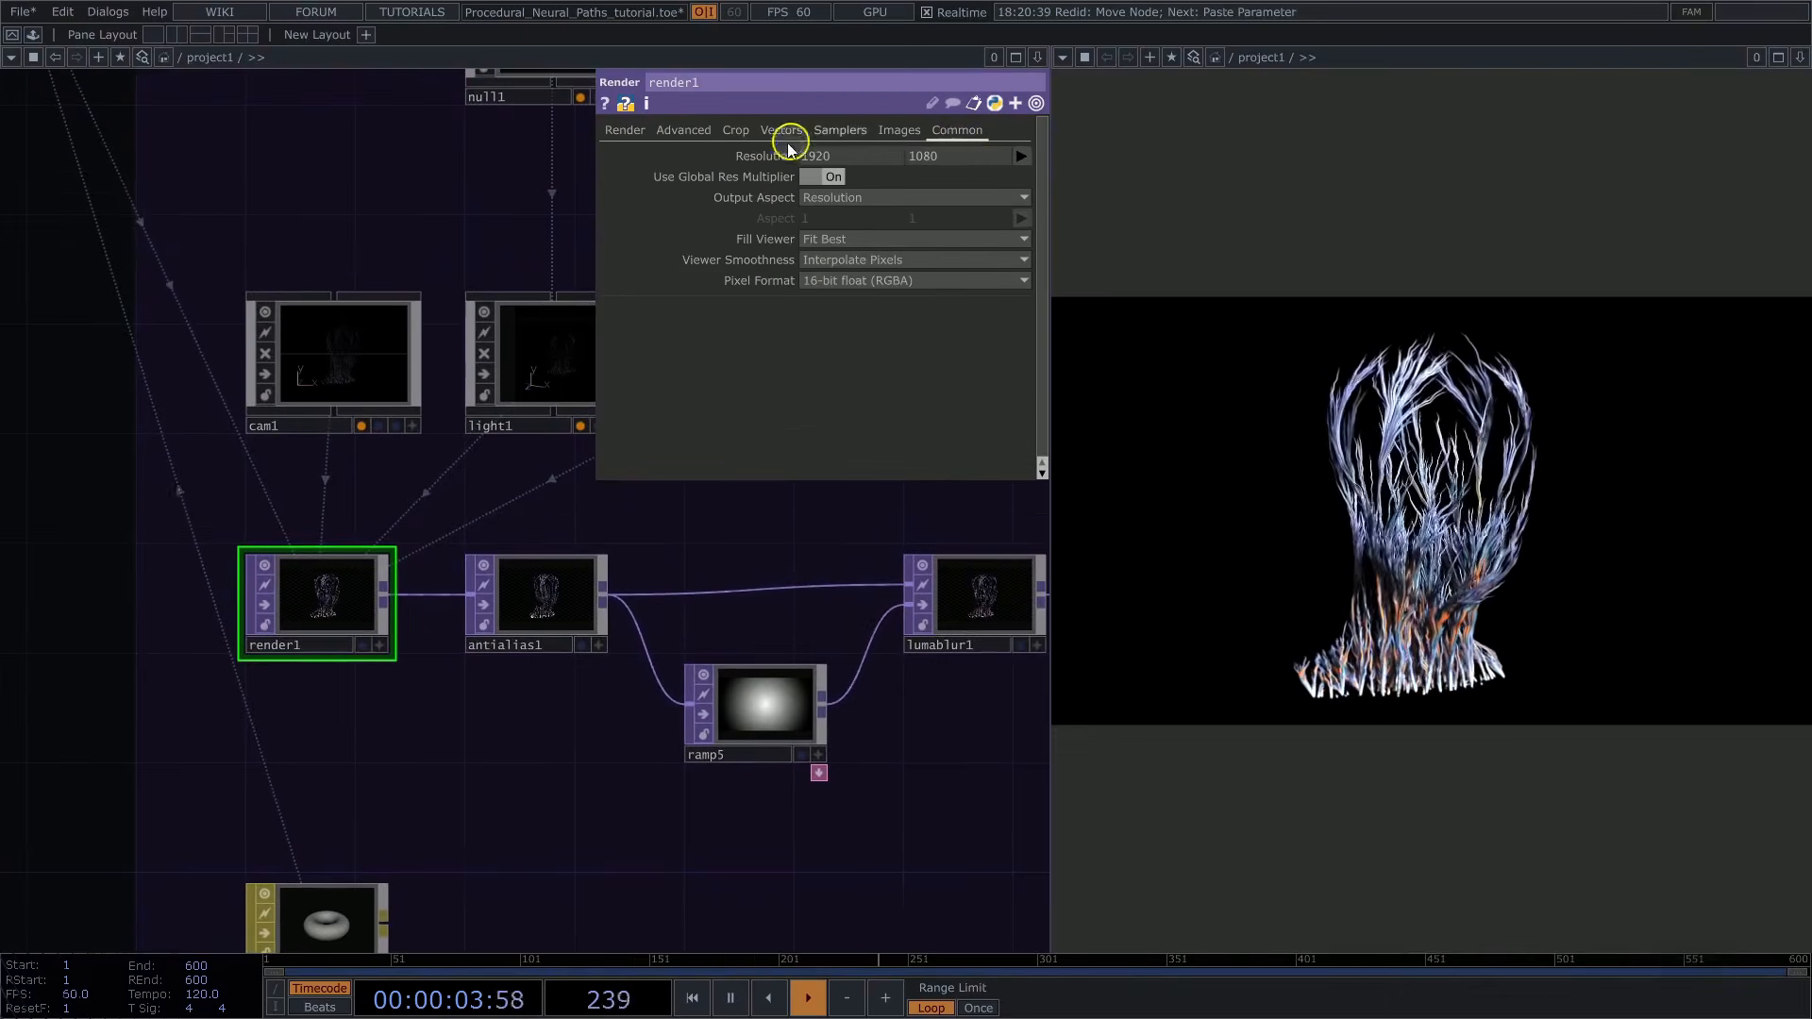
# Review cam1's transform values and light1's shadow settings
pyautogui.moveTo(406, 253); pyautogui.dragTo(292, 356)
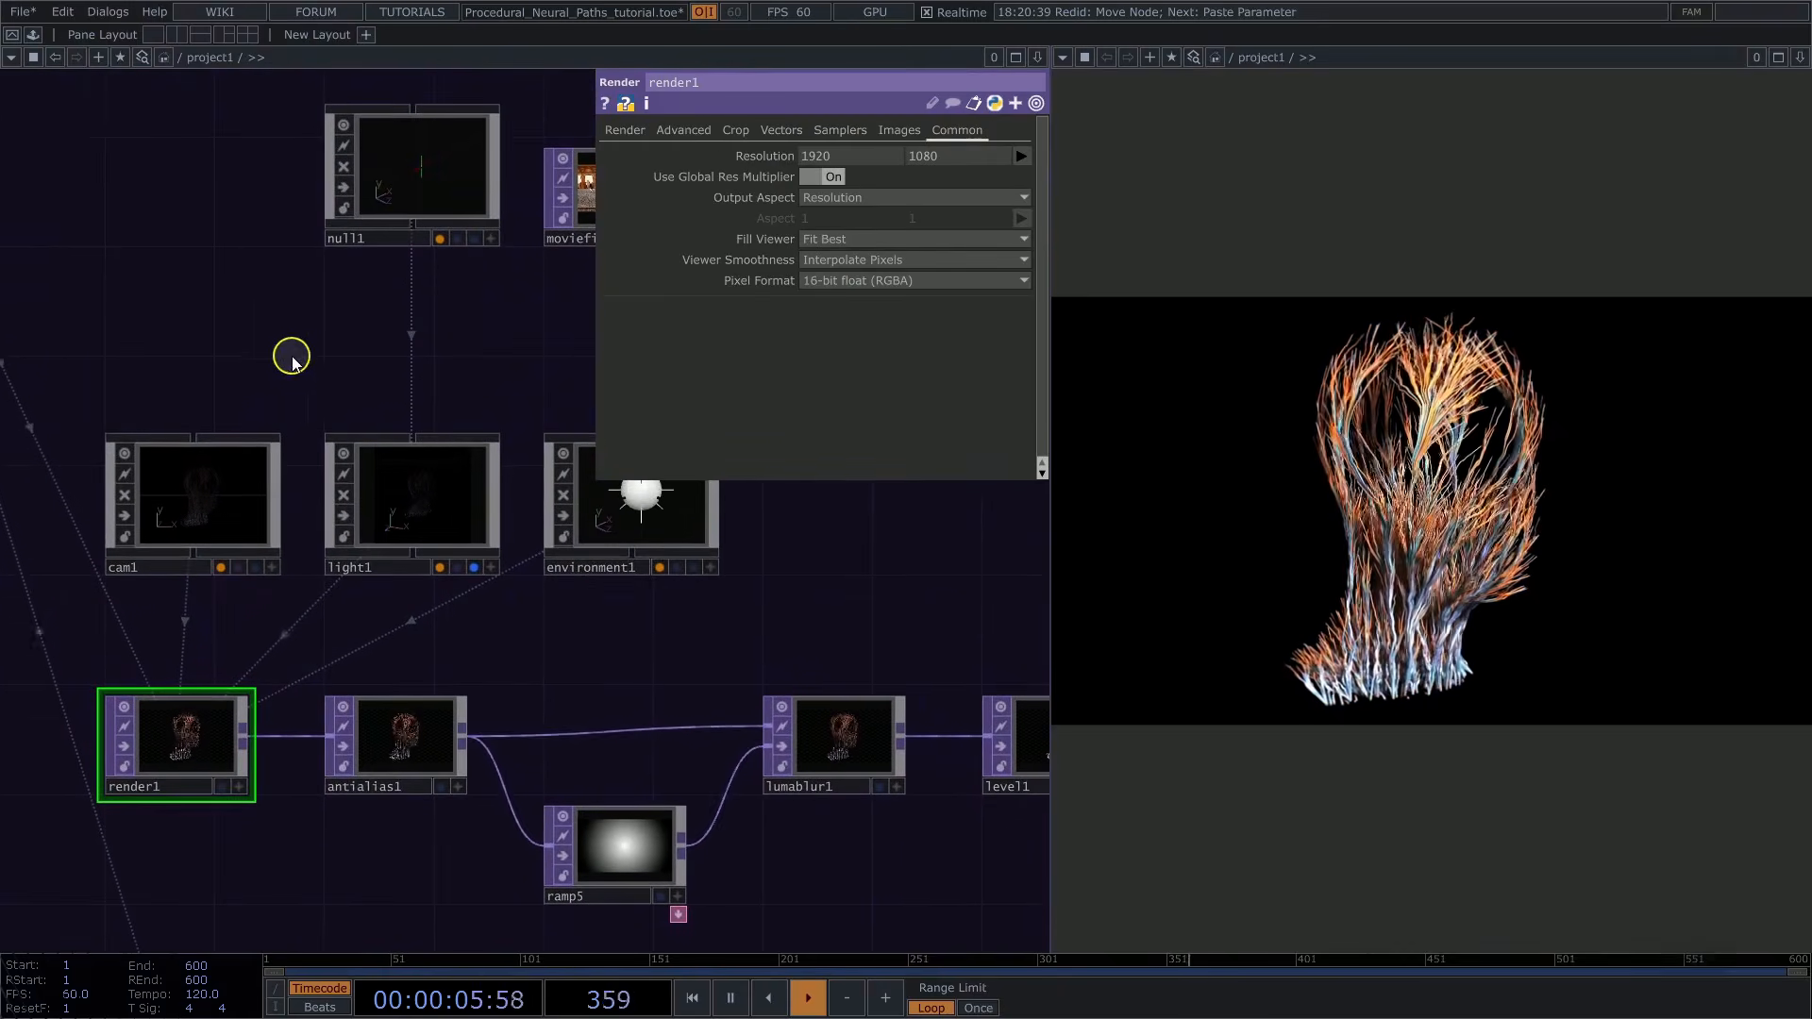
pyautogui.click(210, 494)
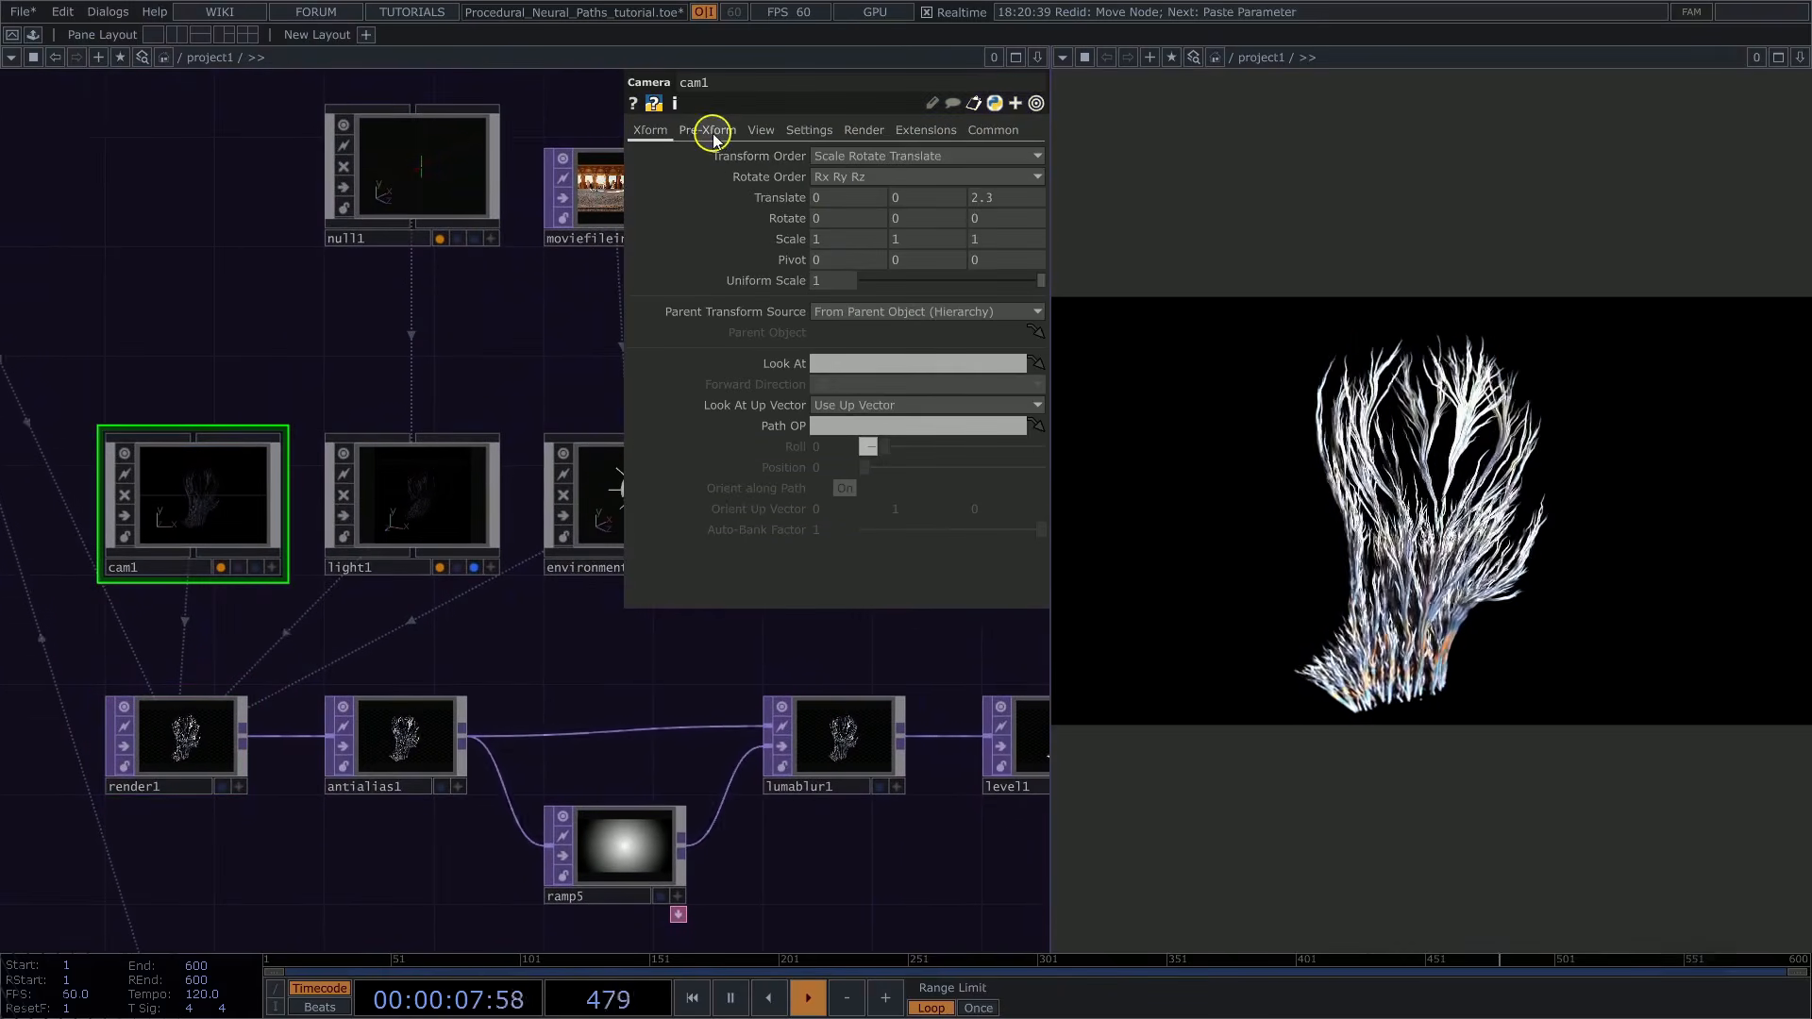
pyautogui.click(381, 522)
pyautogui.moveTo(435, 349); pyautogui.dragTo(299, 364)
pyautogui.click(789, 135)
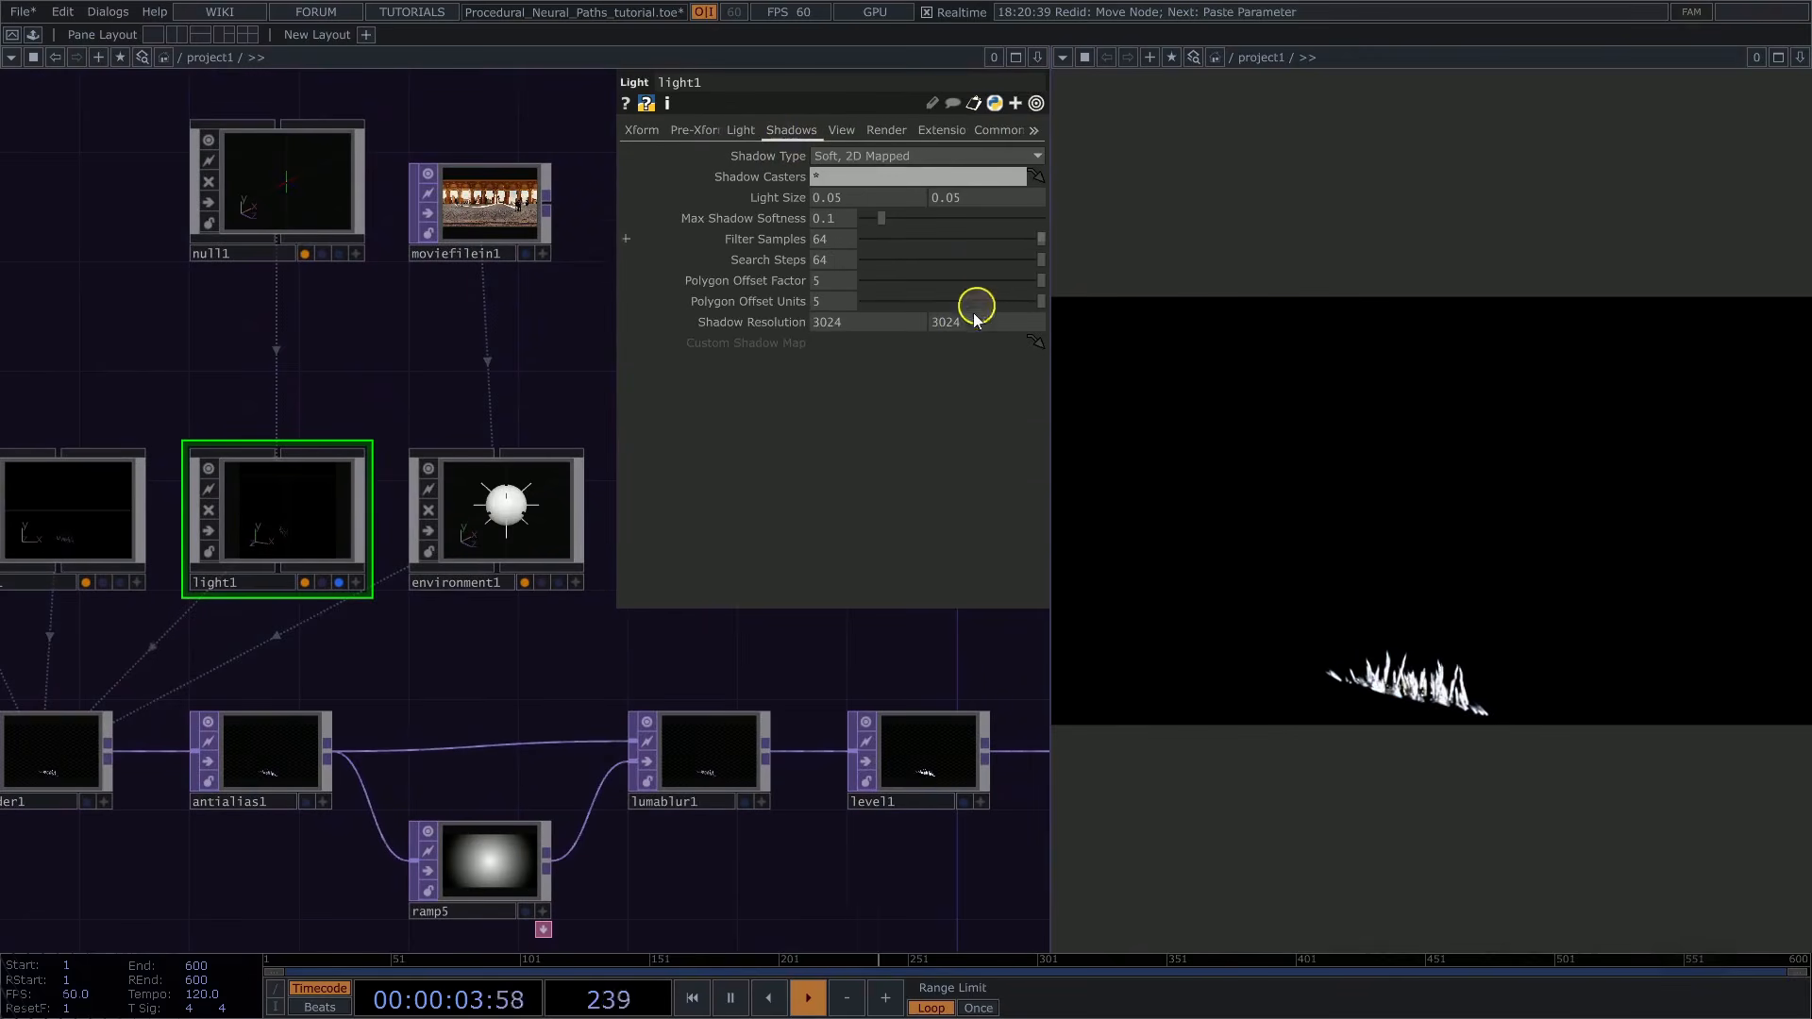
# Inspect environment1's light settings and the moviefilein1 image that serves as its environment map
pyautogui.click(522, 525)
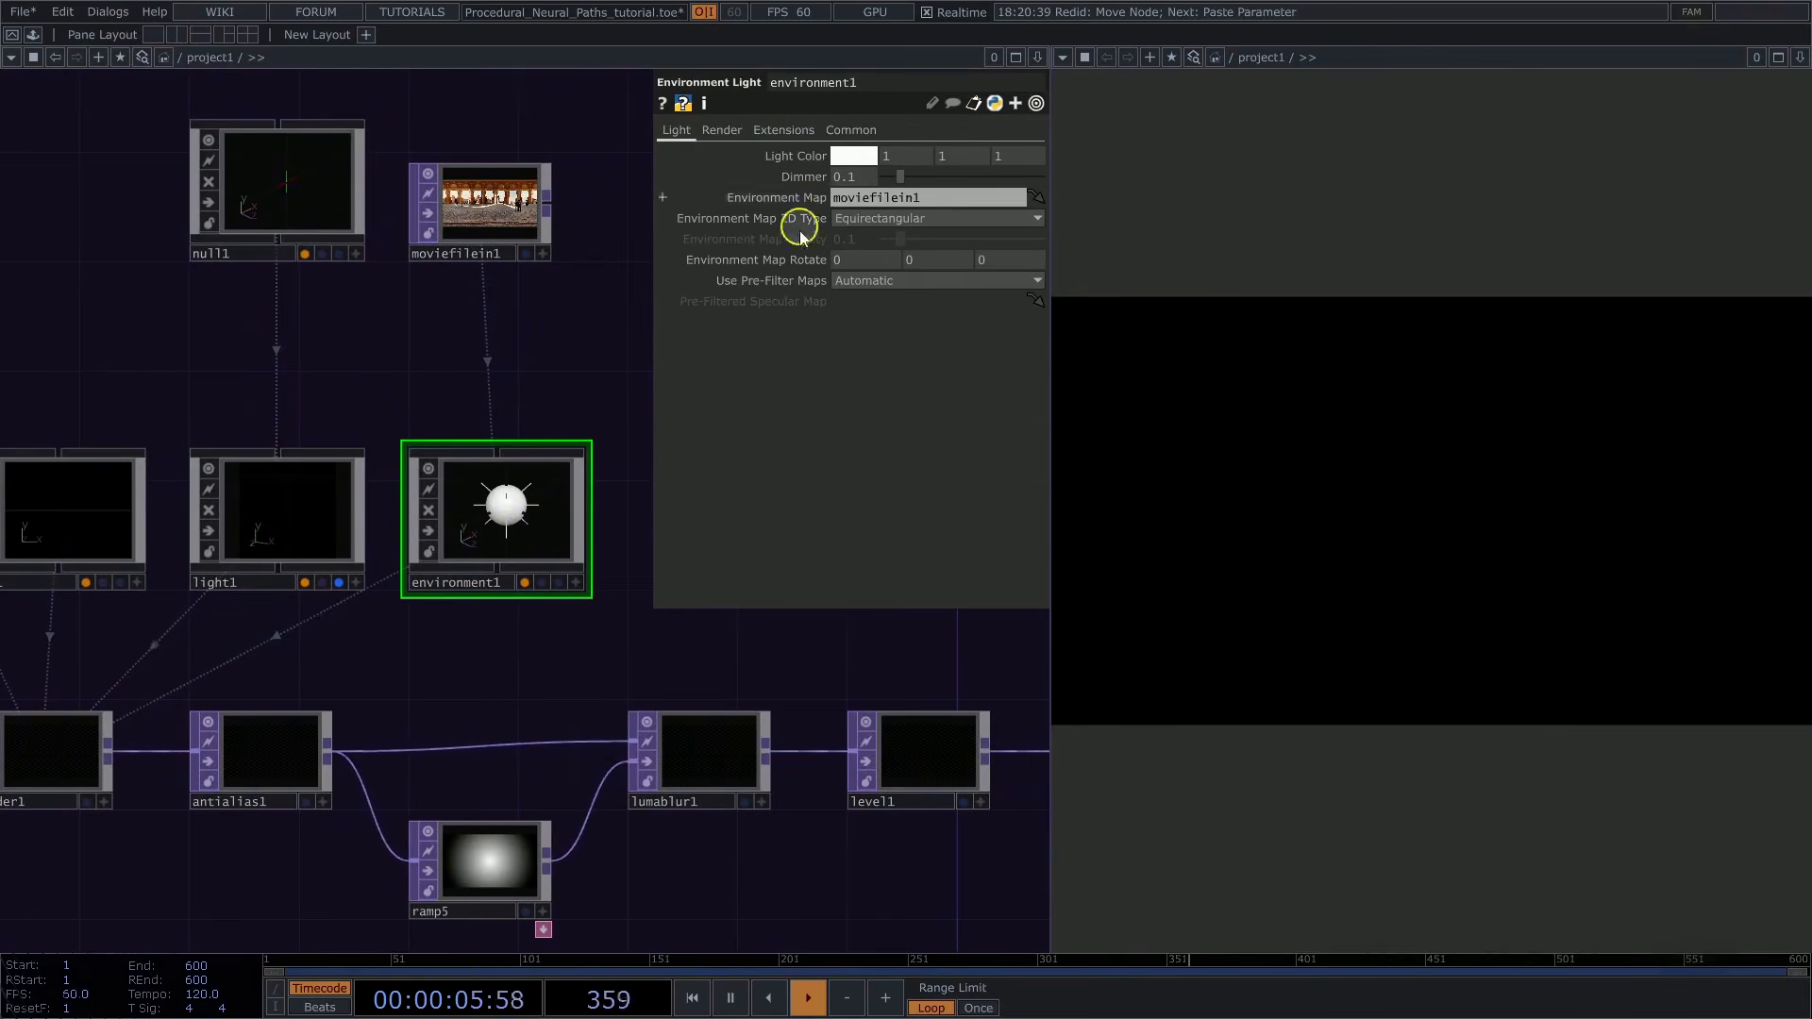
pyautogui.scroll(3, 471, 127)
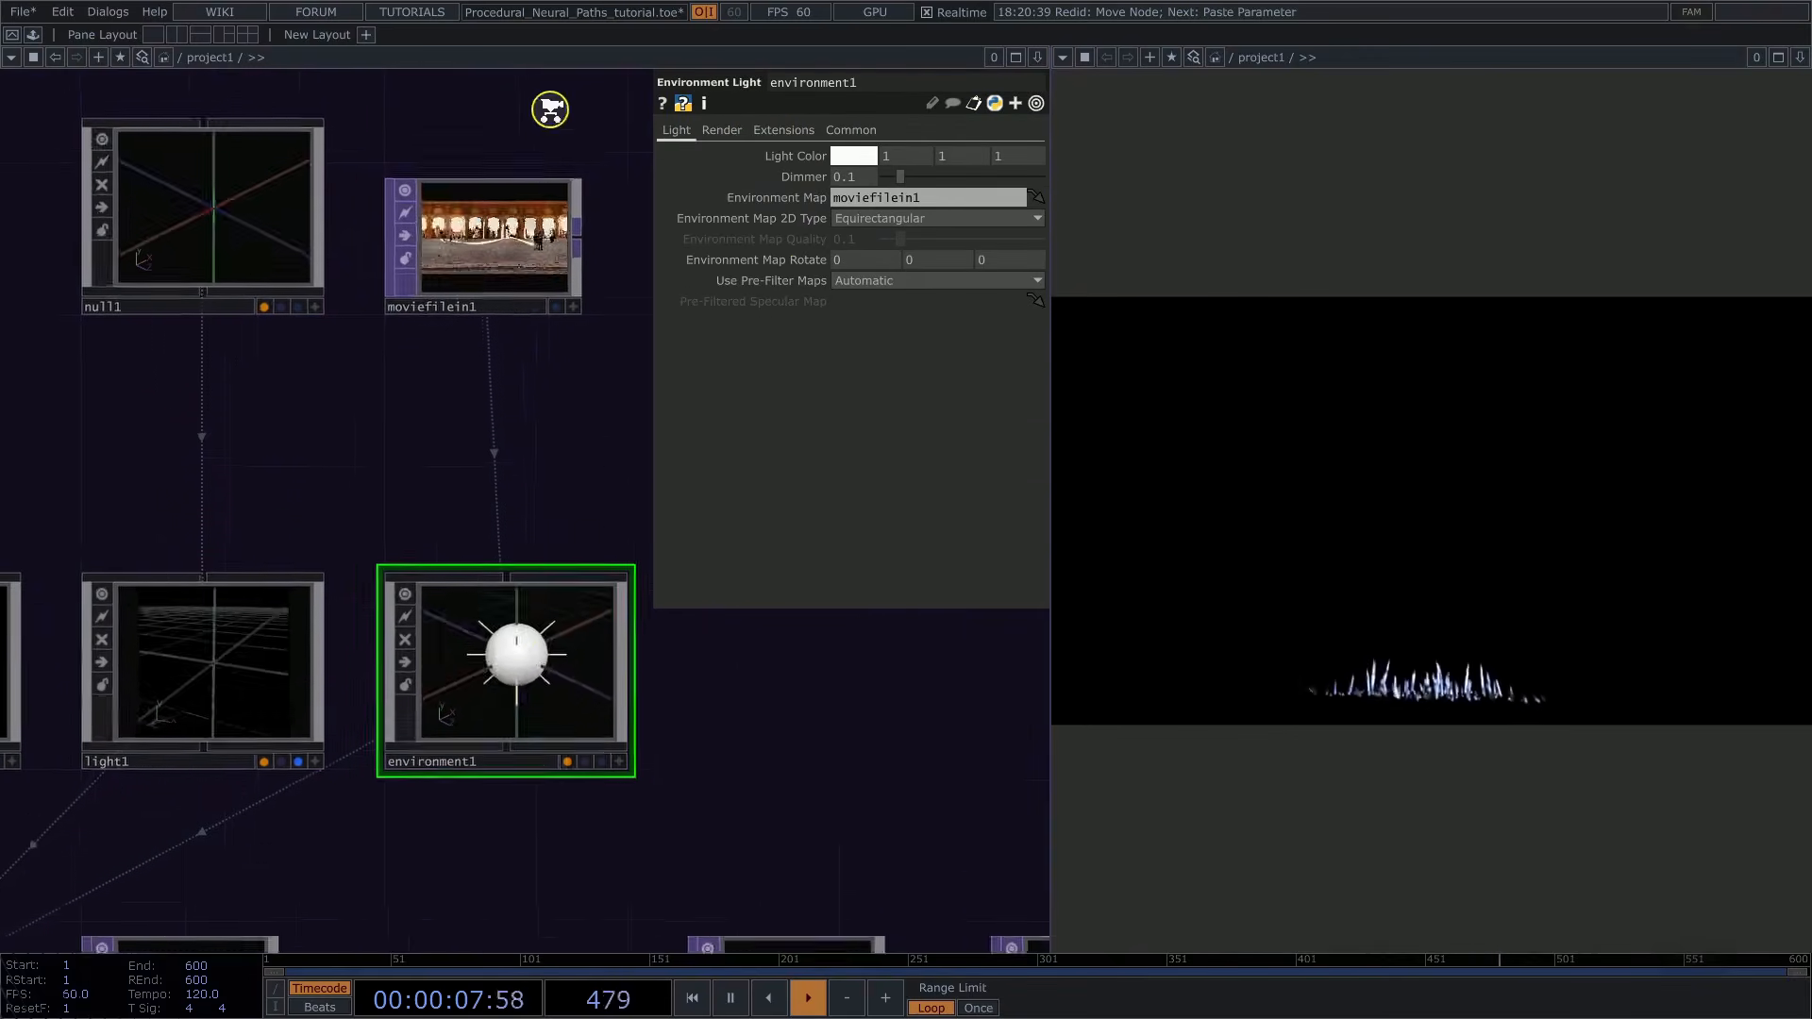
pyautogui.click(469, 300)
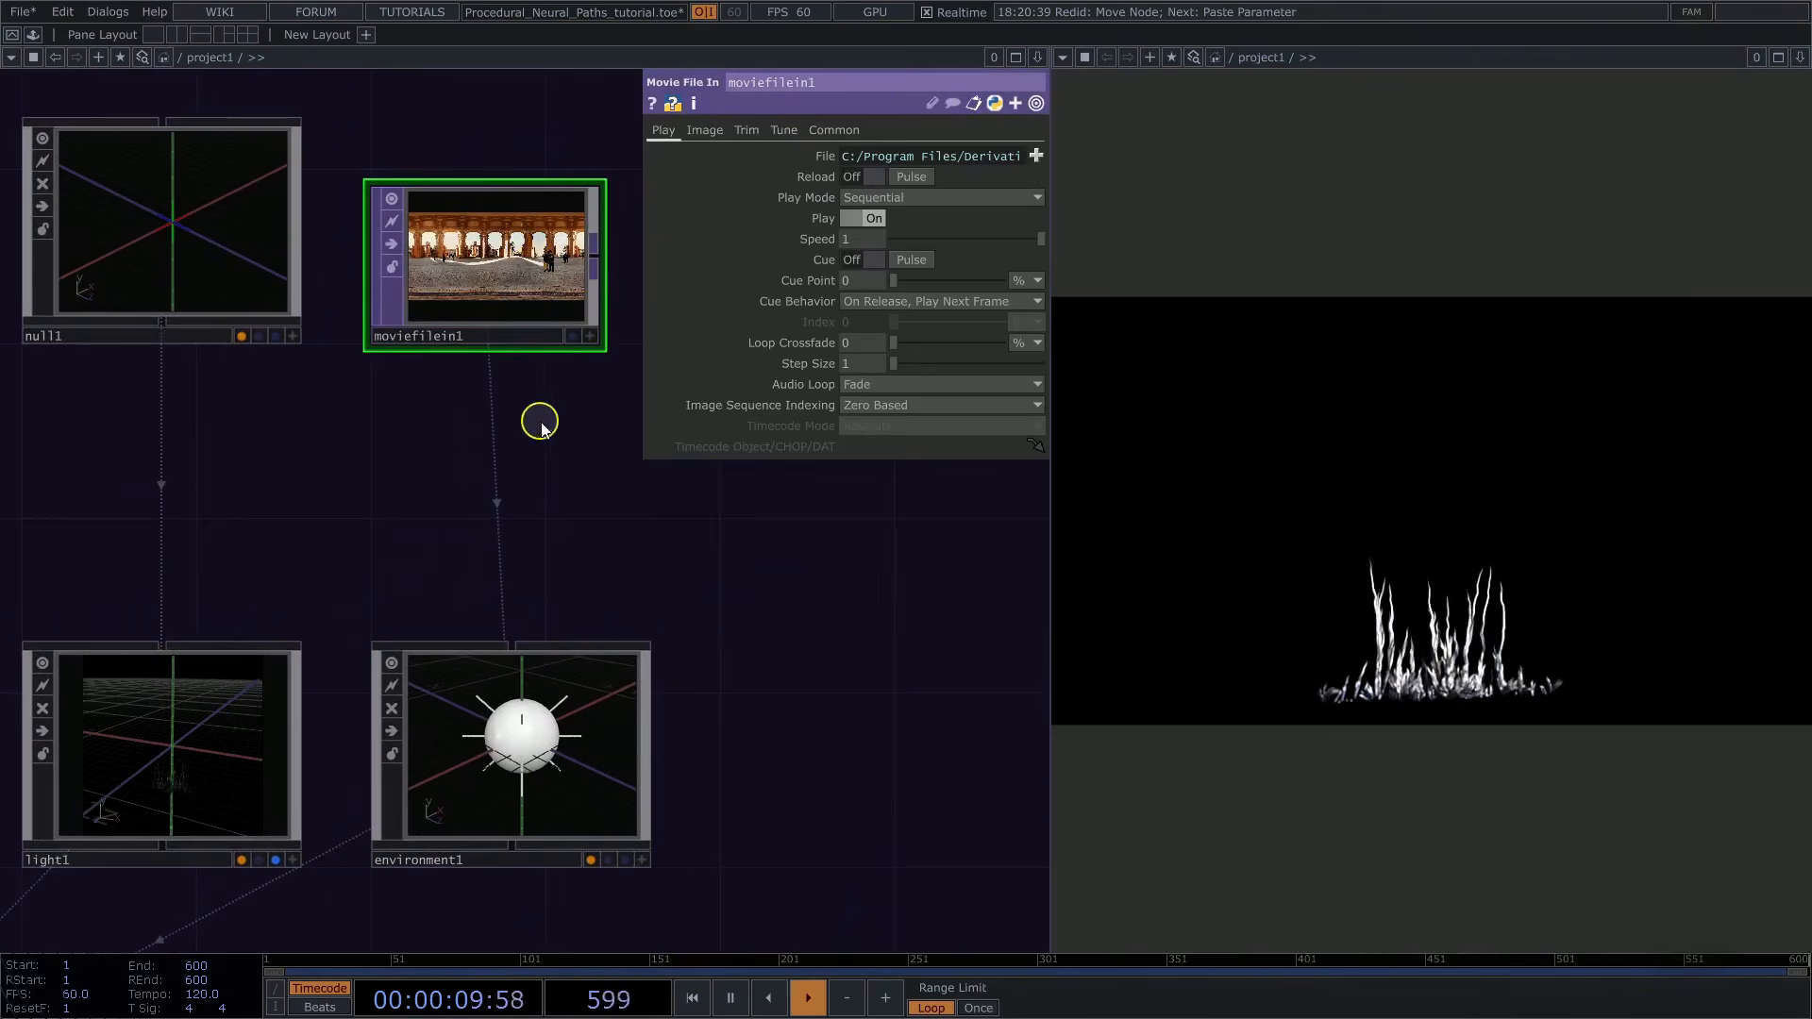
pyautogui.scroll(-4, 473, 428)
pyautogui.moveTo(735, 632); pyautogui.dragTo(711, 534)
pyautogui.click(574, 472)
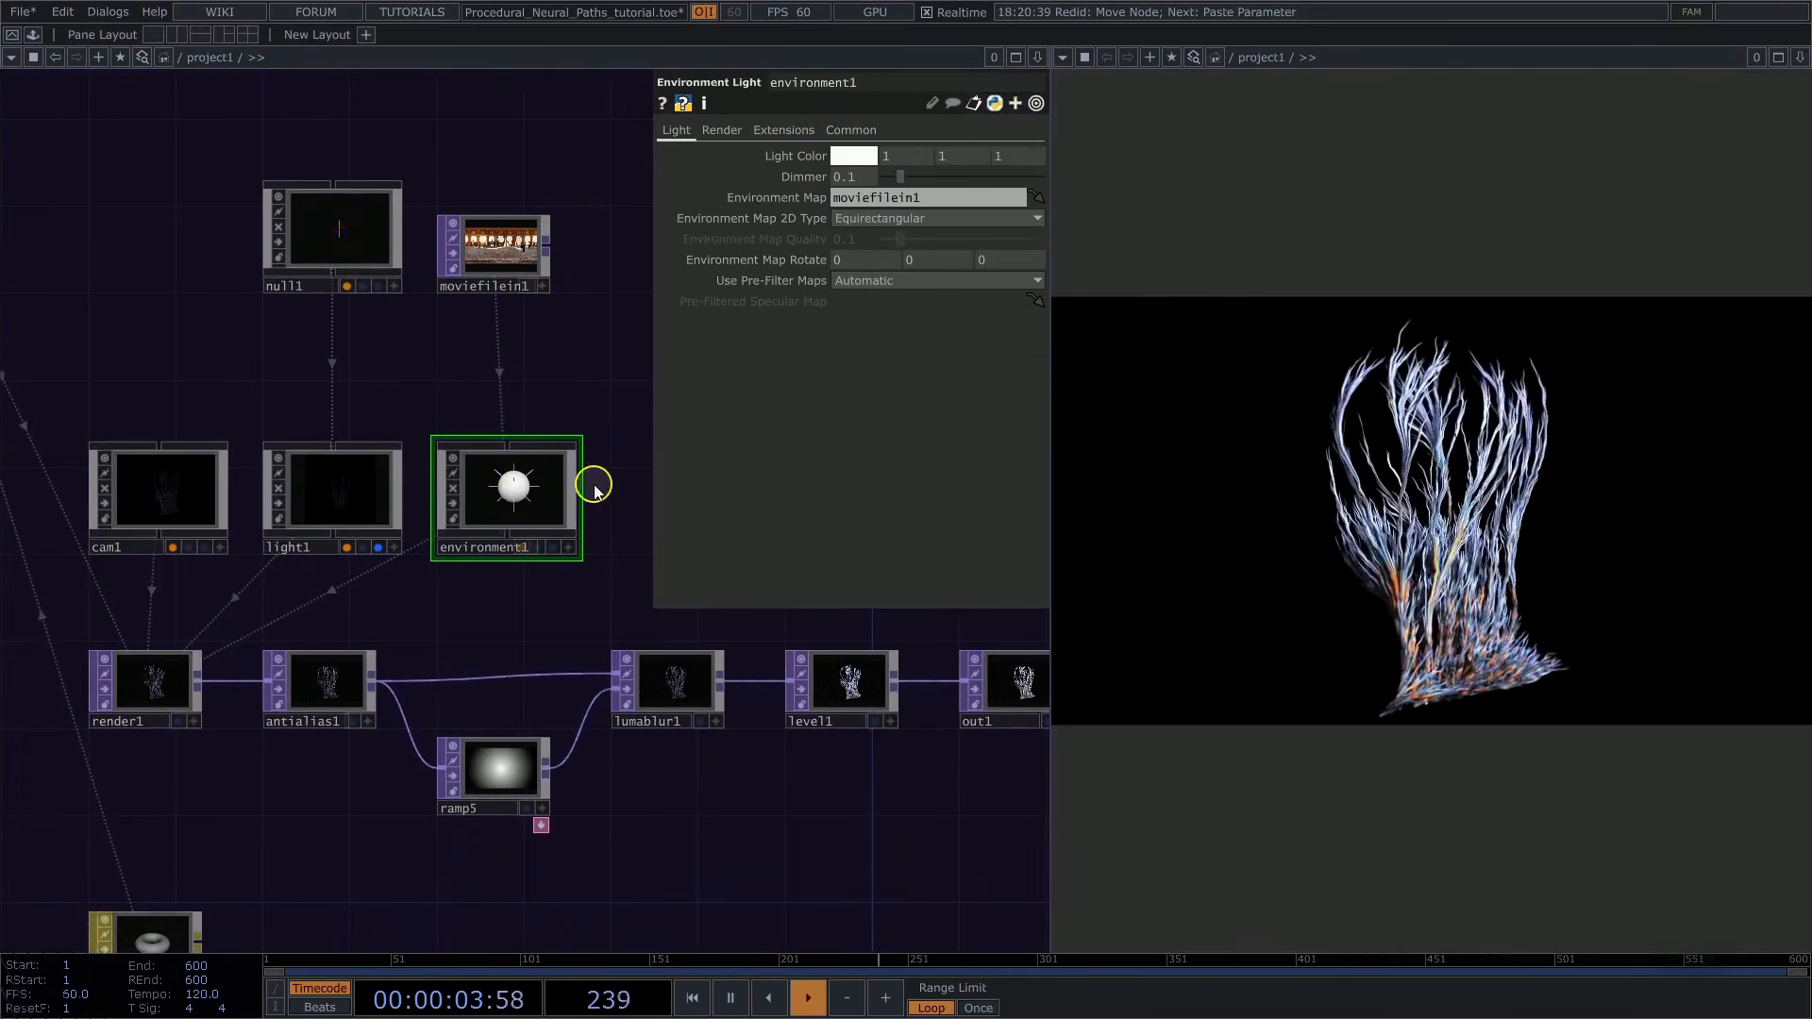
# Check the quality and edge detection settings of antialias1 following render1
pyautogui.moveTo(530, 619); pyautogui.dragTo(546, 600)
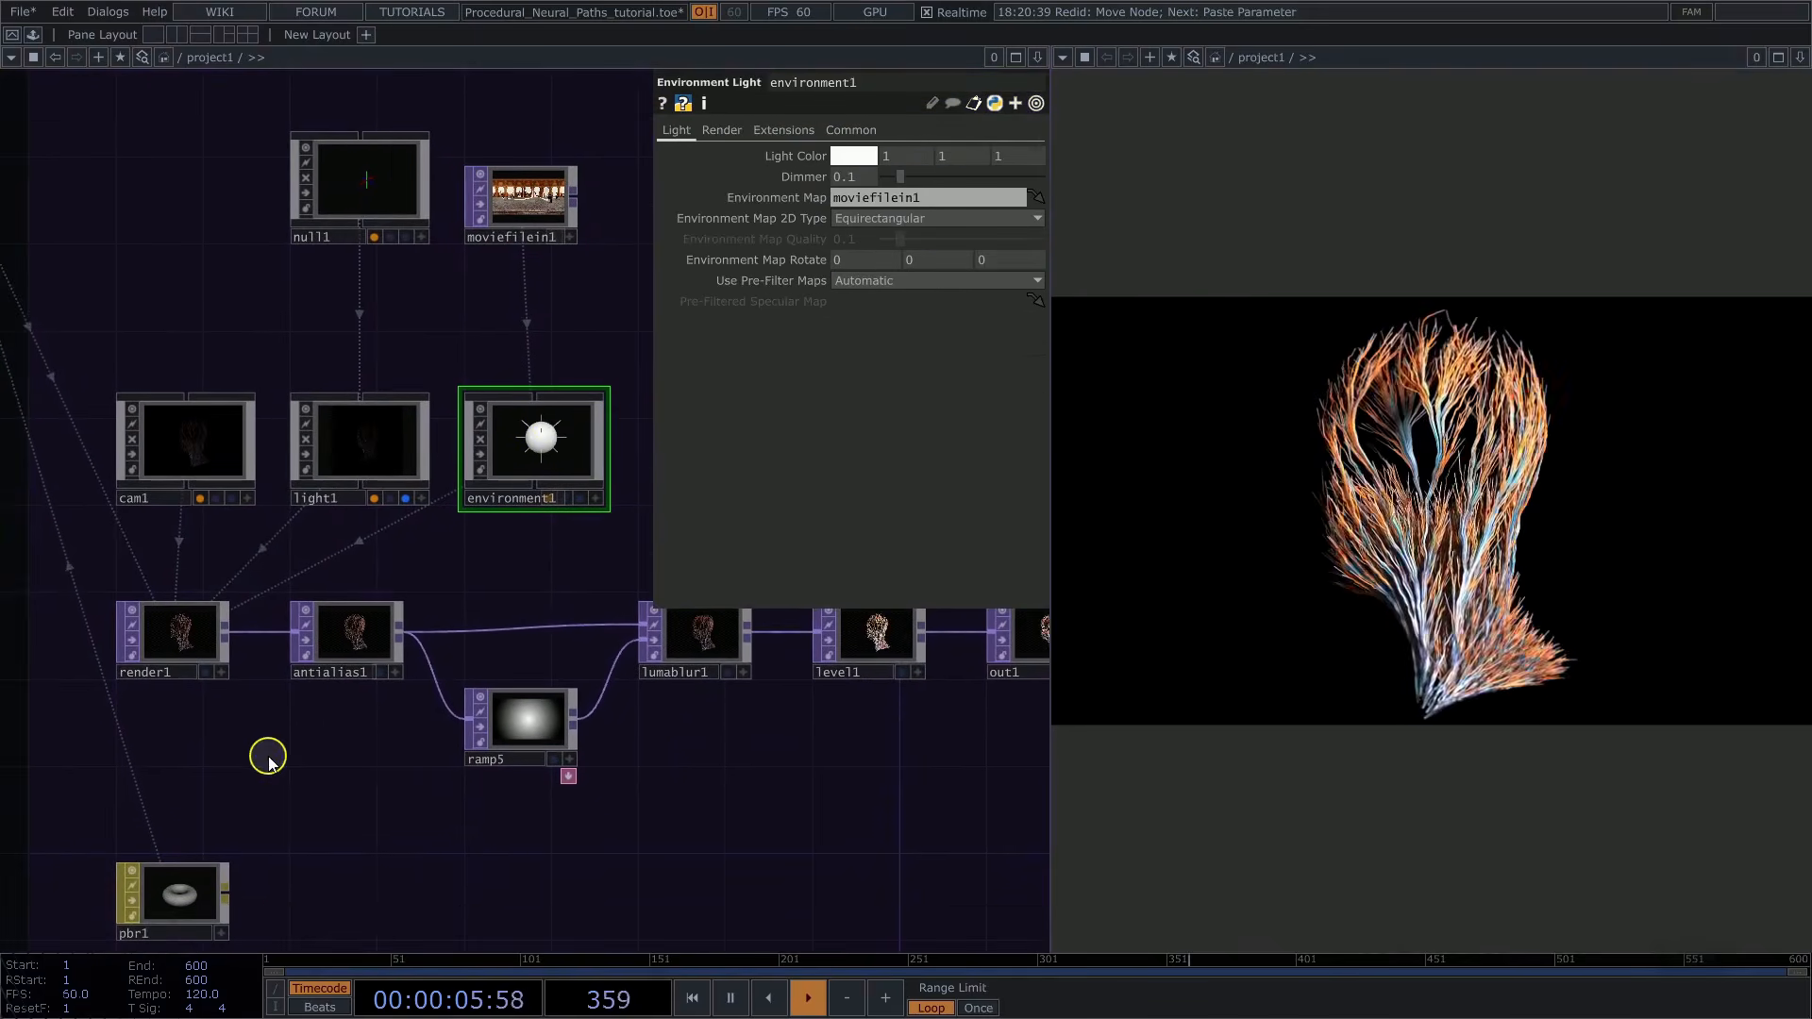
pyautogui.scroll(4, 263, 752)
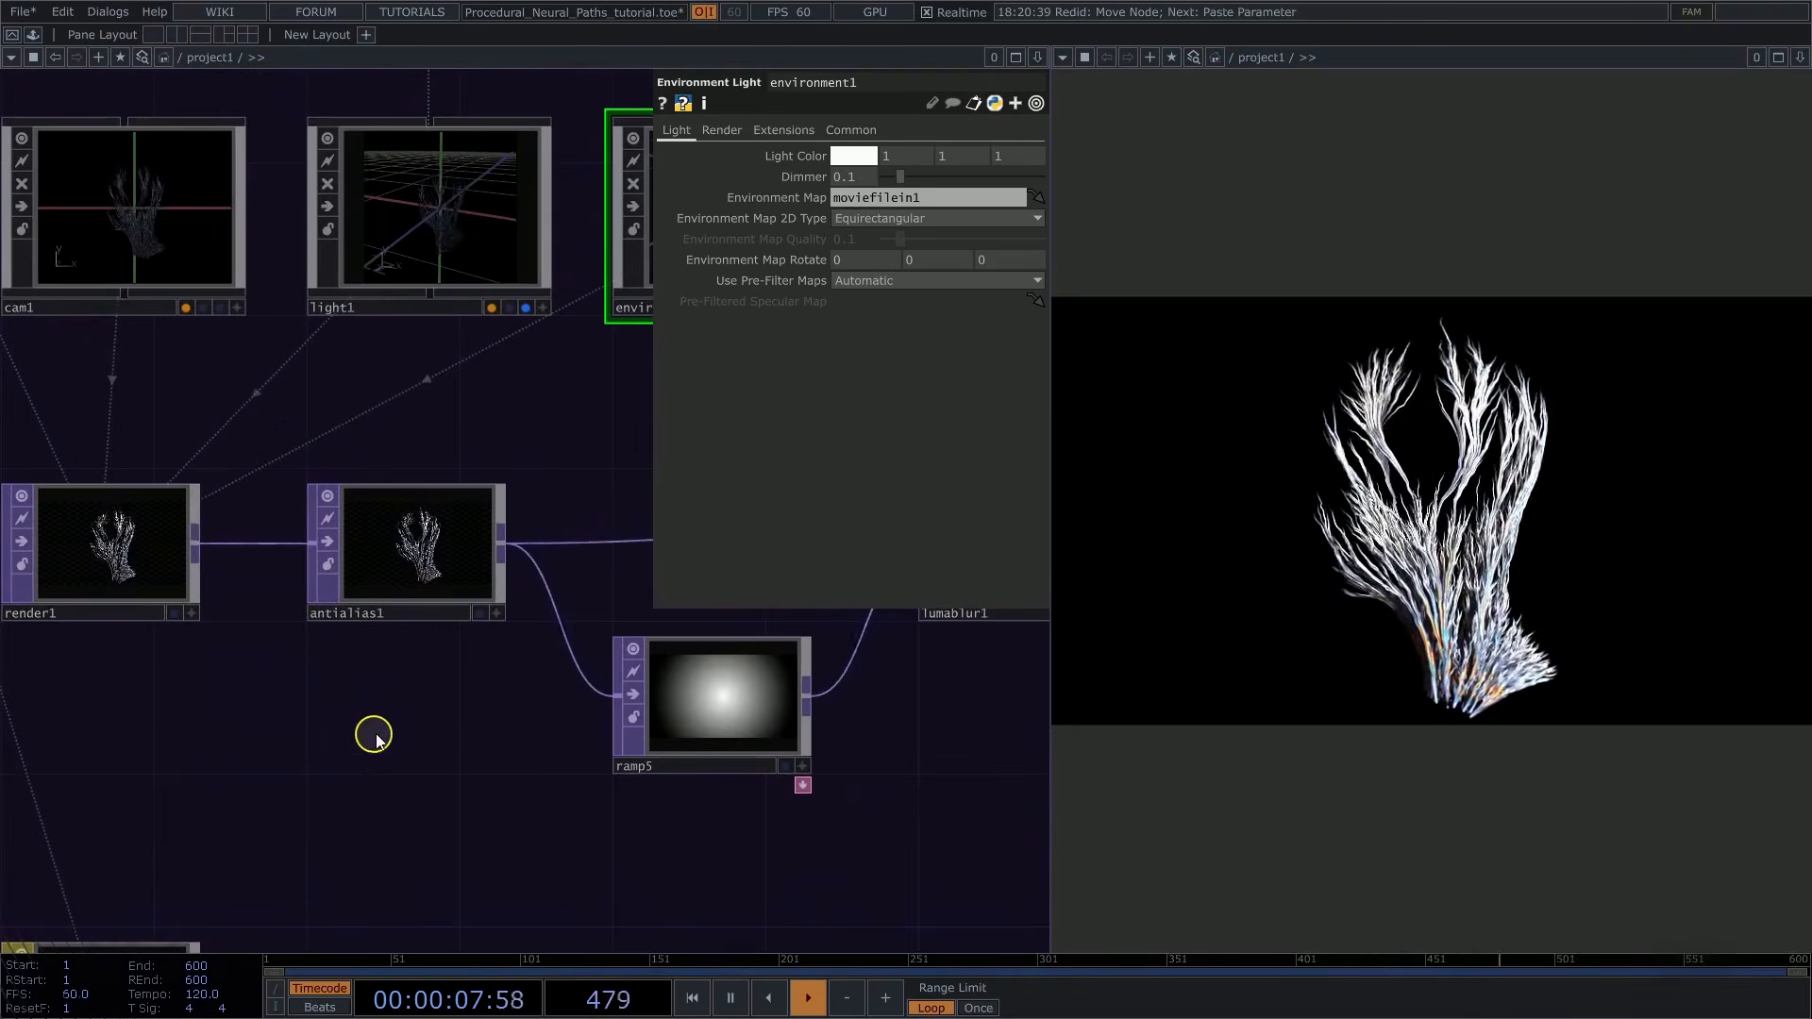
pyautogui.moveTo(371, 736); pyautogui.dragTo(345, 798)
pyautogui.click(364, 579)
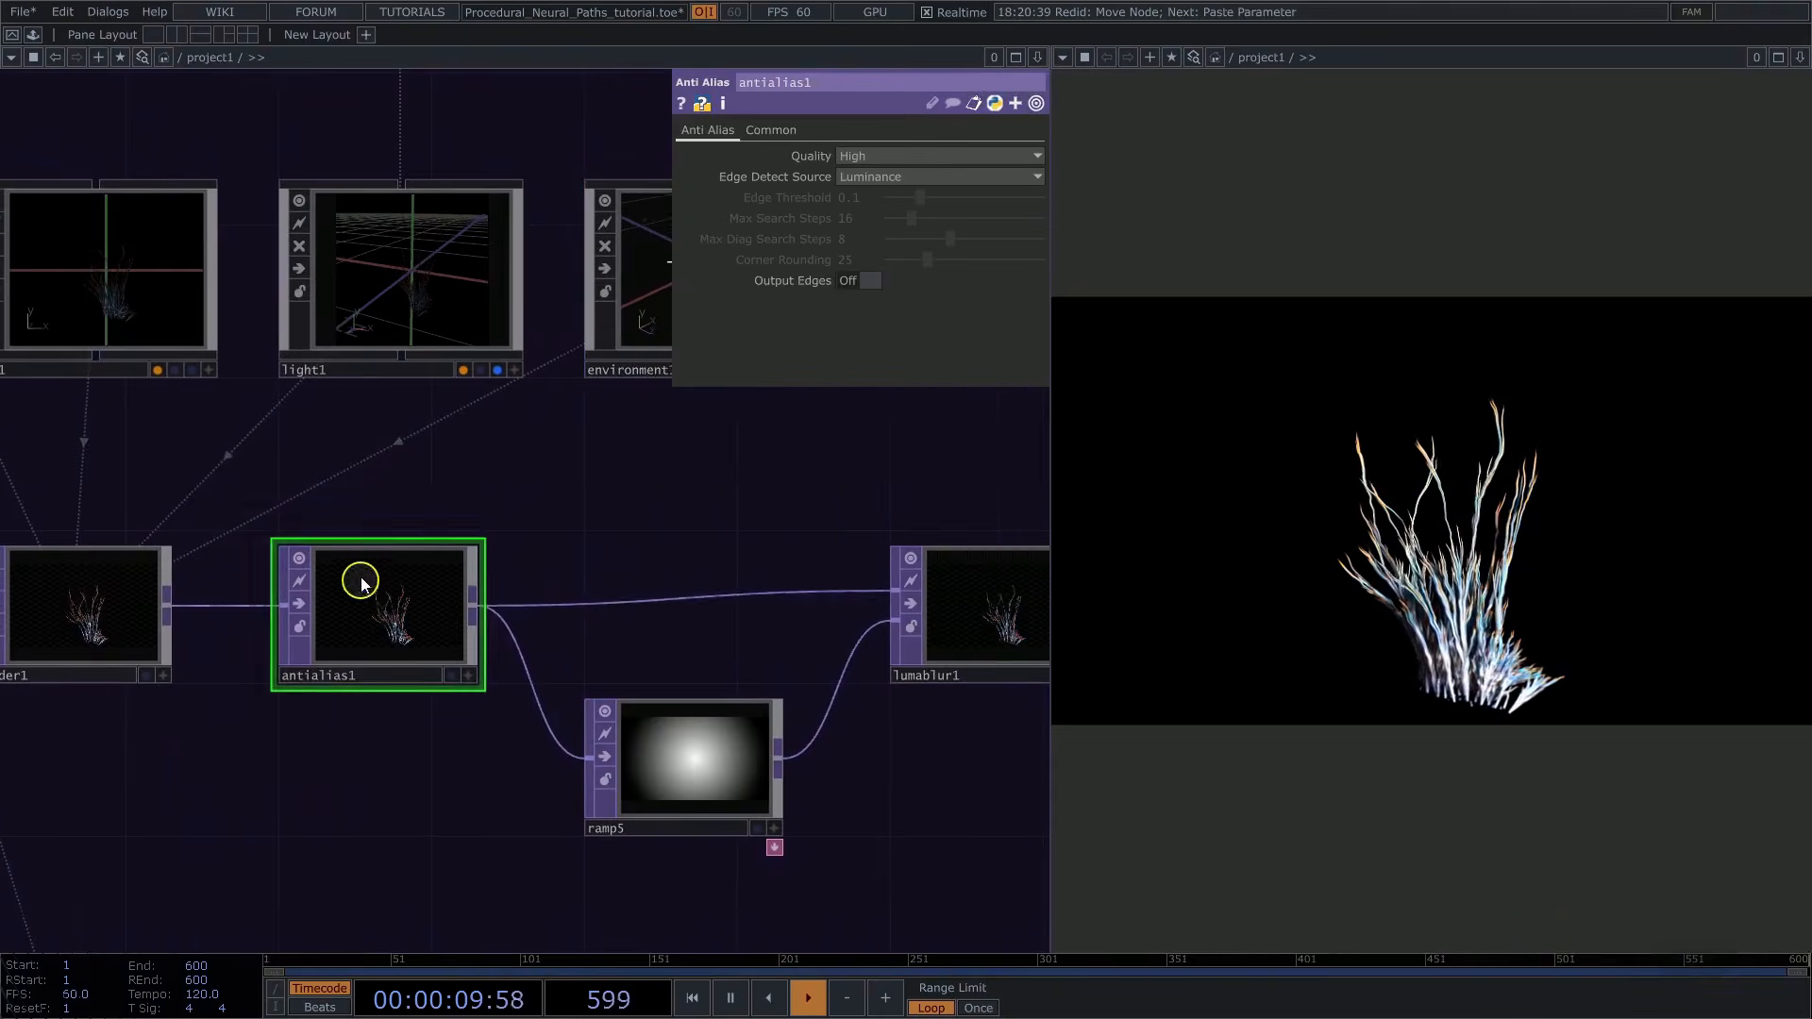
# Examine the circular ramp5 settings and the lumablur1 filter widths it controls
pyautogui.moveTo(648, 513); pyautogui.dragTo(315, 462)
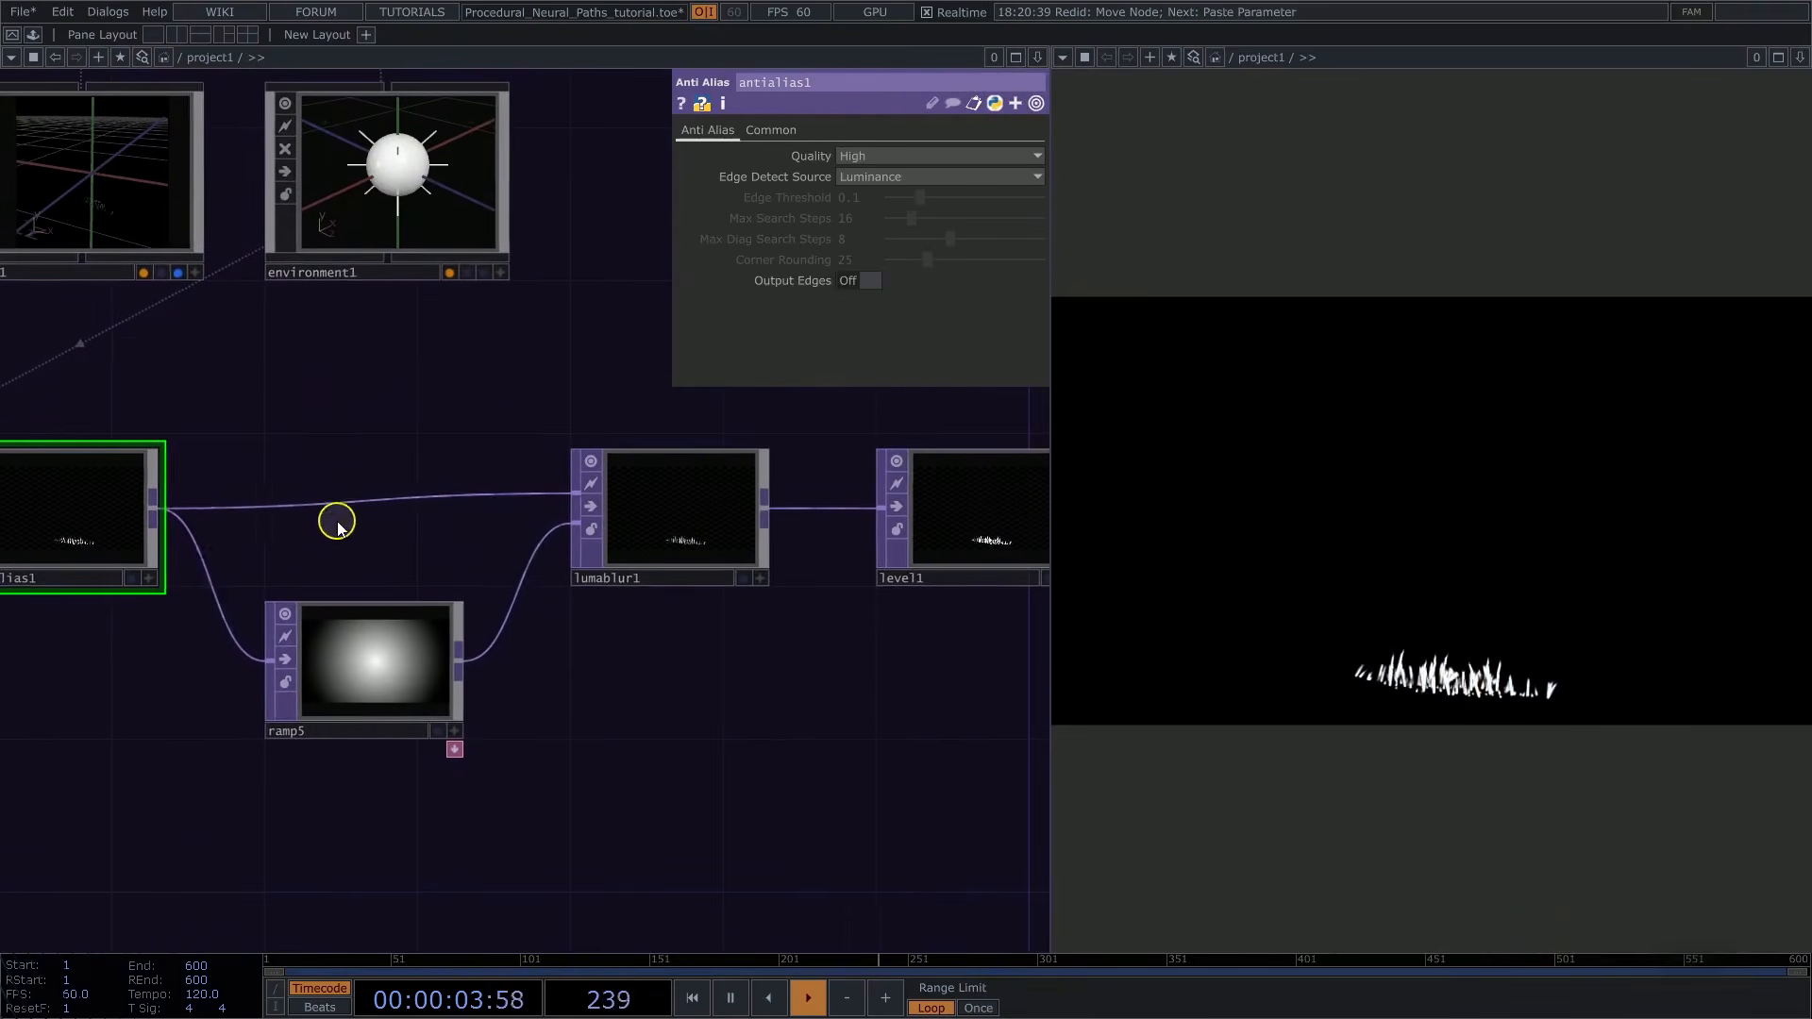
pyautogui.moveTo(352, 521); pyautogui.dragTo(427, 515, button='middle')
pyautogui.moveTo(409, 503); pyautogui.dragTo(327, 413)
pyautogui.click(337, 658)
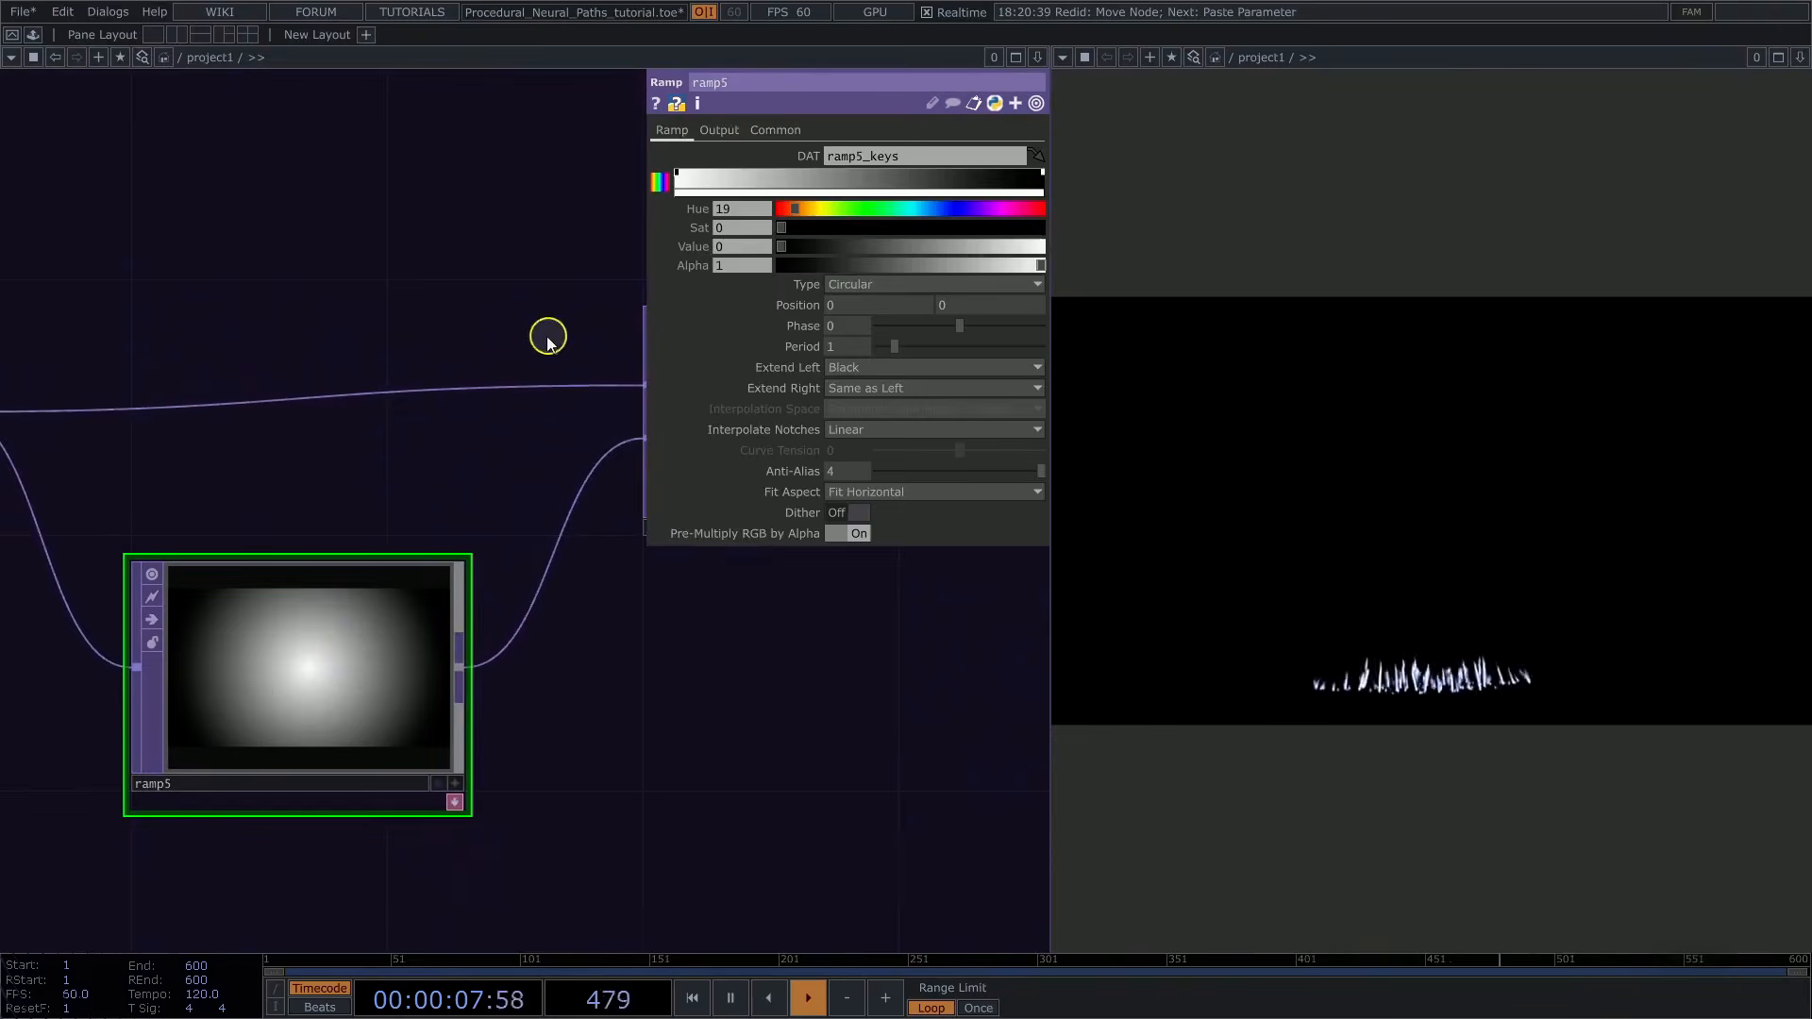
pyautogui.moveTo(546, 336); pyautogui.dragTo(352, 342)
pyautogui.moveTo(483, 208); pyautogui.dragTo(397, 218)
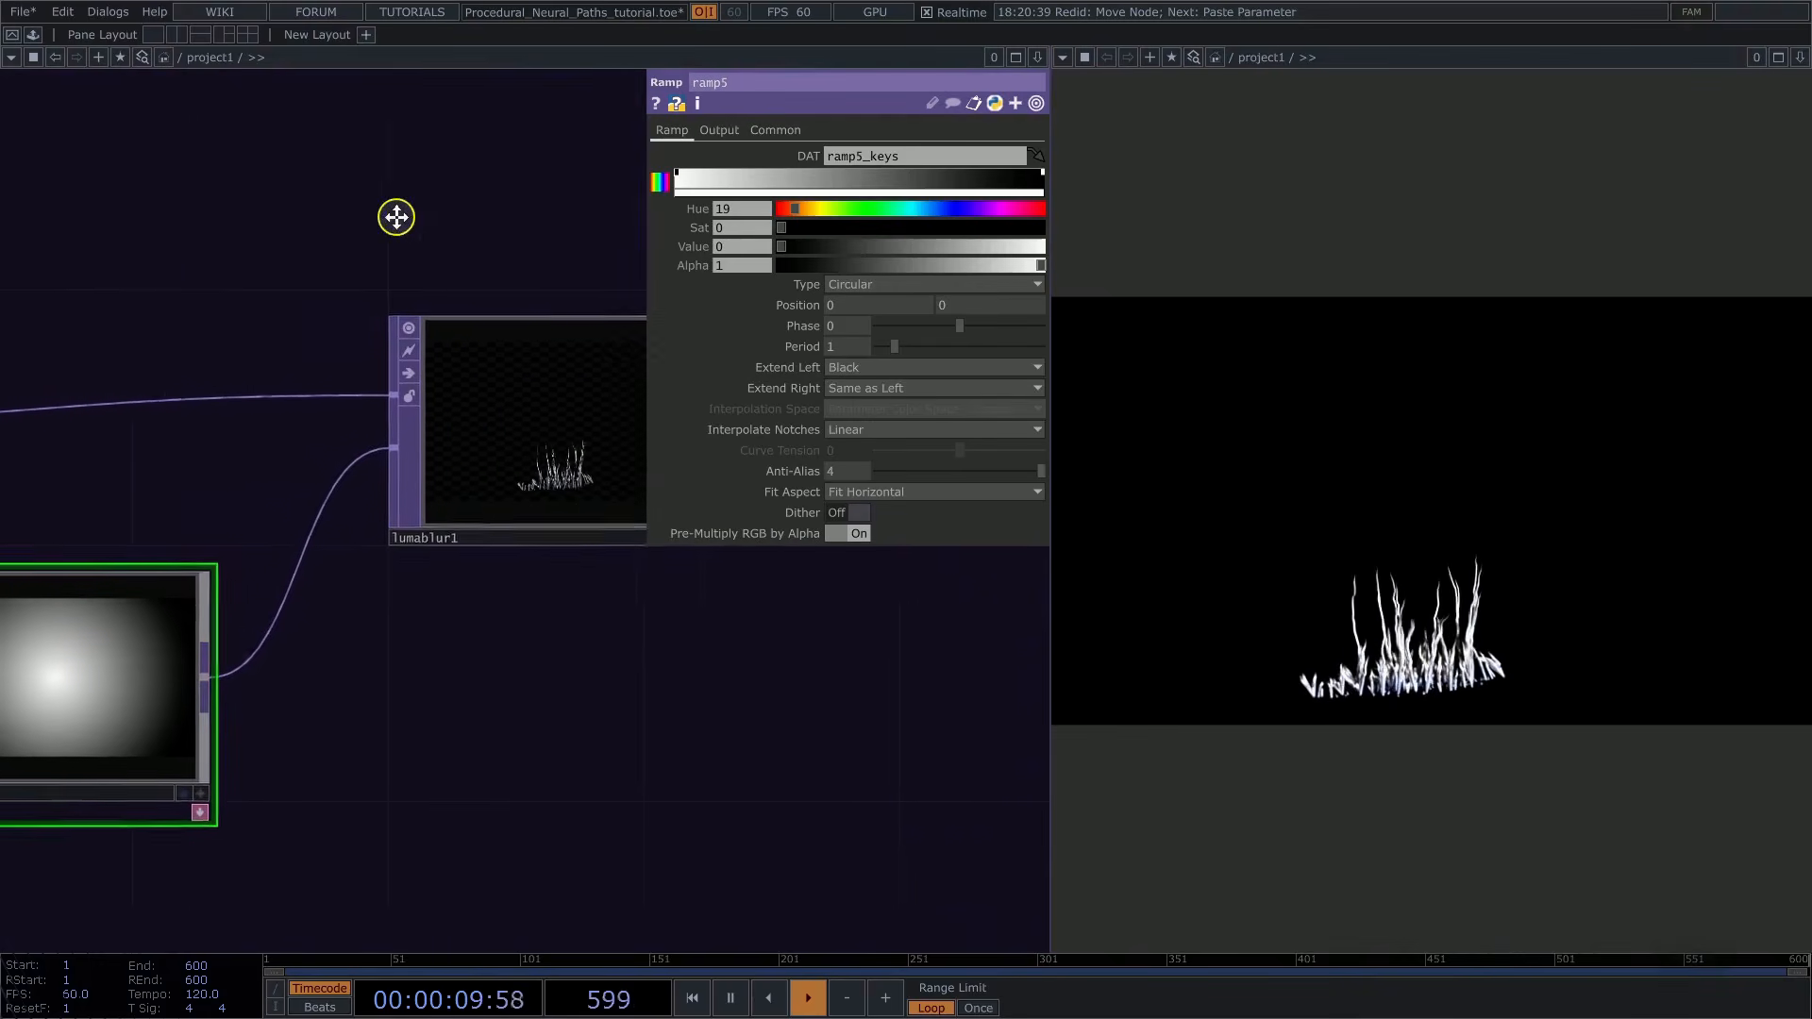
pyautogui.click(514, 402)
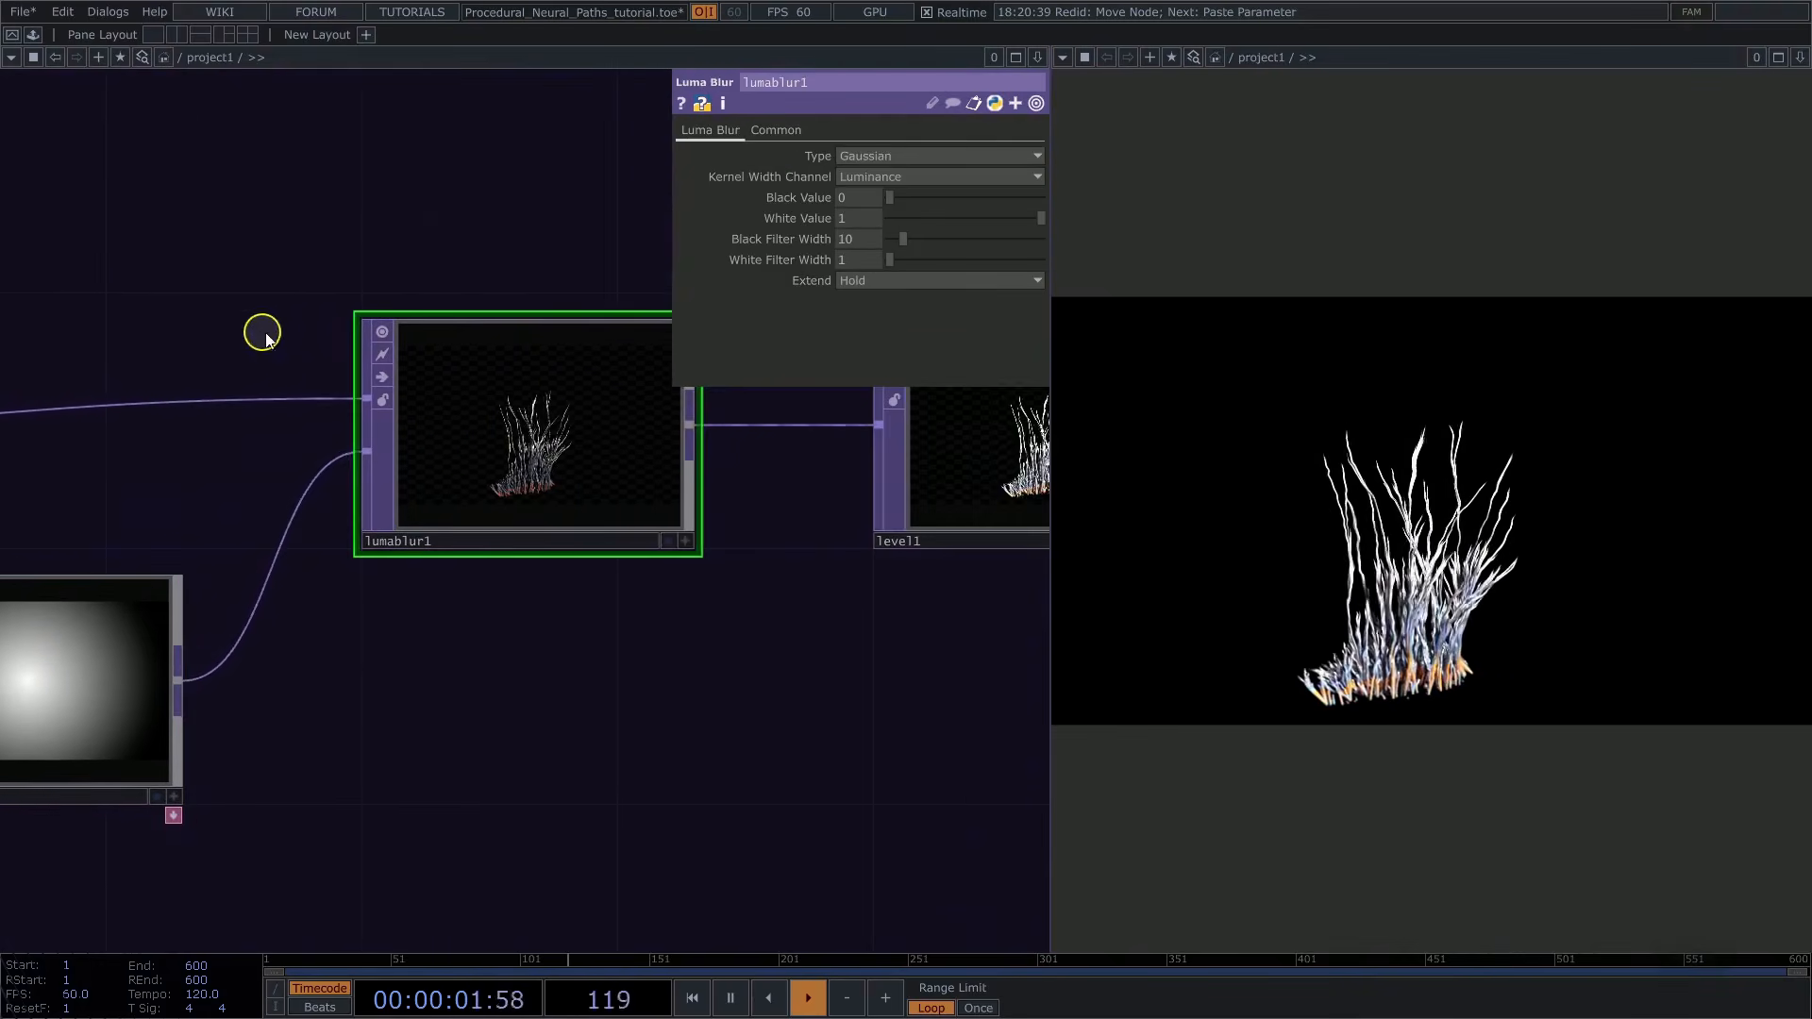
pyautogui.moveTo(263, 331); pyautogui.dragTo(448, 308)
# Set level1's Brightness 1 to 2 and Gamma 1 to 1.74, checking the output at out1
pyautogui.moveTo(526, 676); pyautogui.dragTo(368, 732)
pyautogui.moveTo(805, 647); pyautogui.dragTo(444, 747)
pyautogui.moveTo(408, 335); pyautogui.dragTo(280, 346)
pyautogui.click(755, 590)
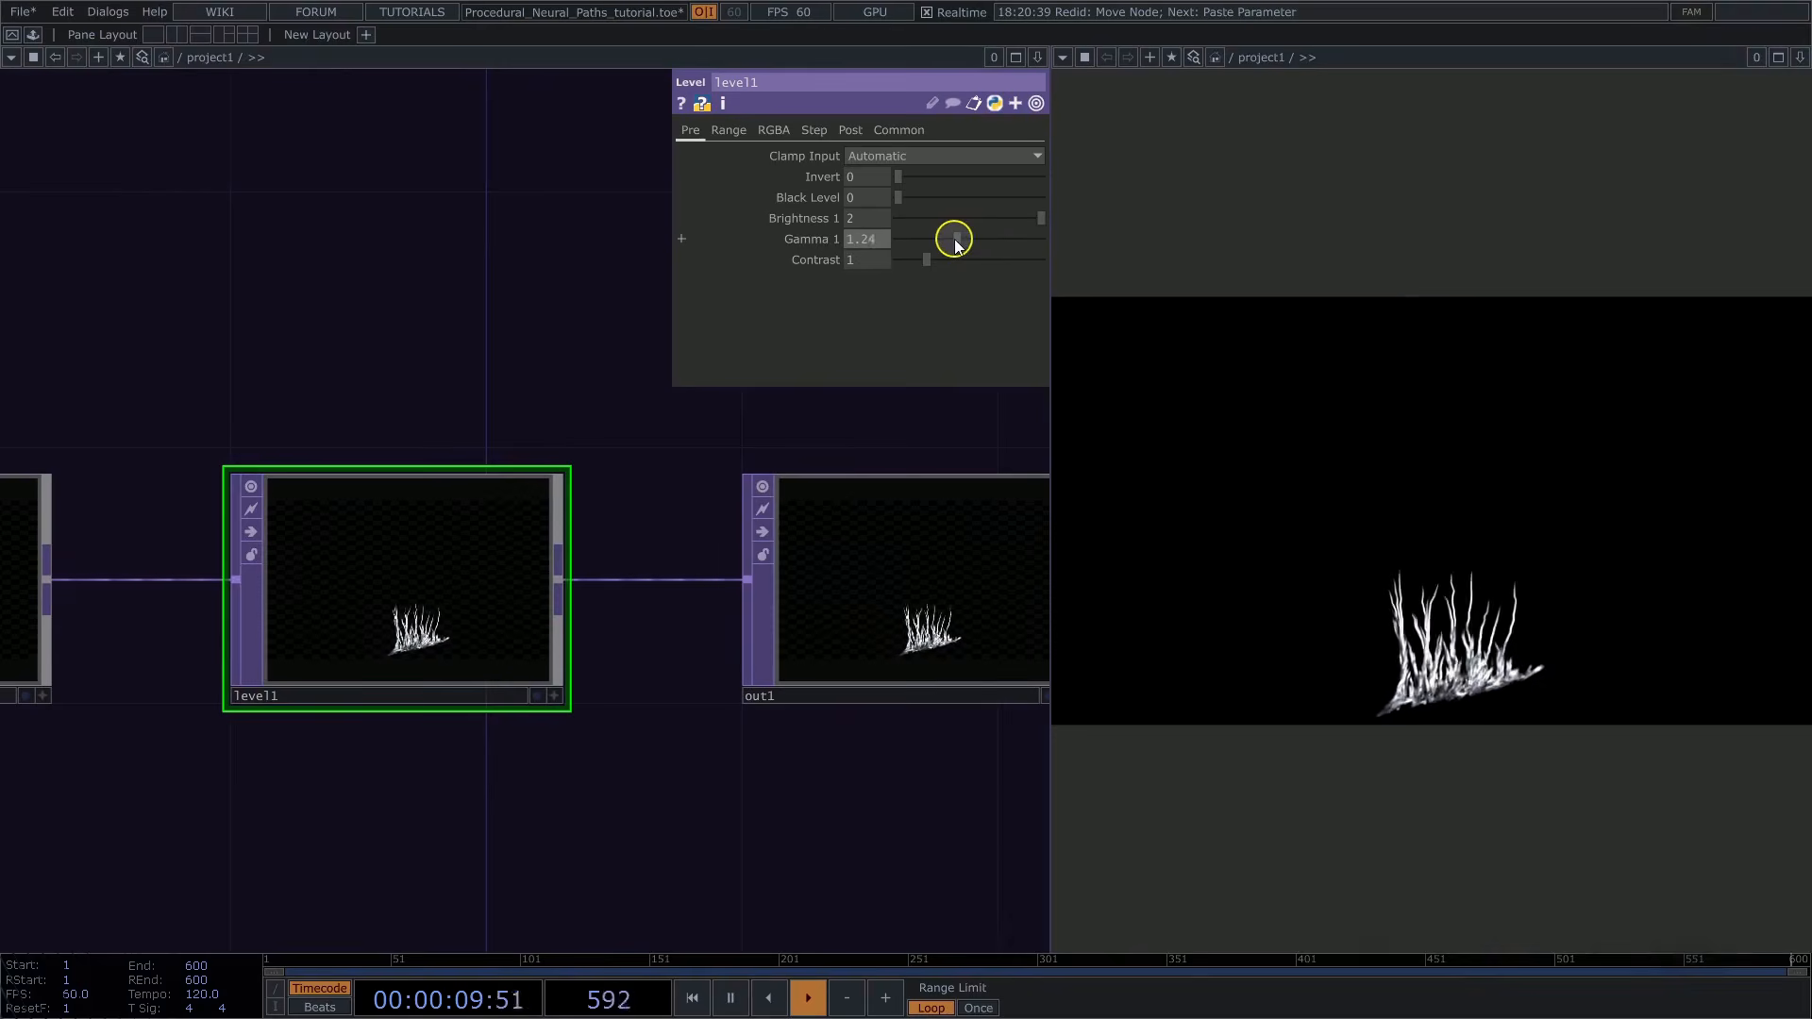
pyautogui.moveTo(1036, 218); pyautogui.dragTo(1120, 235)
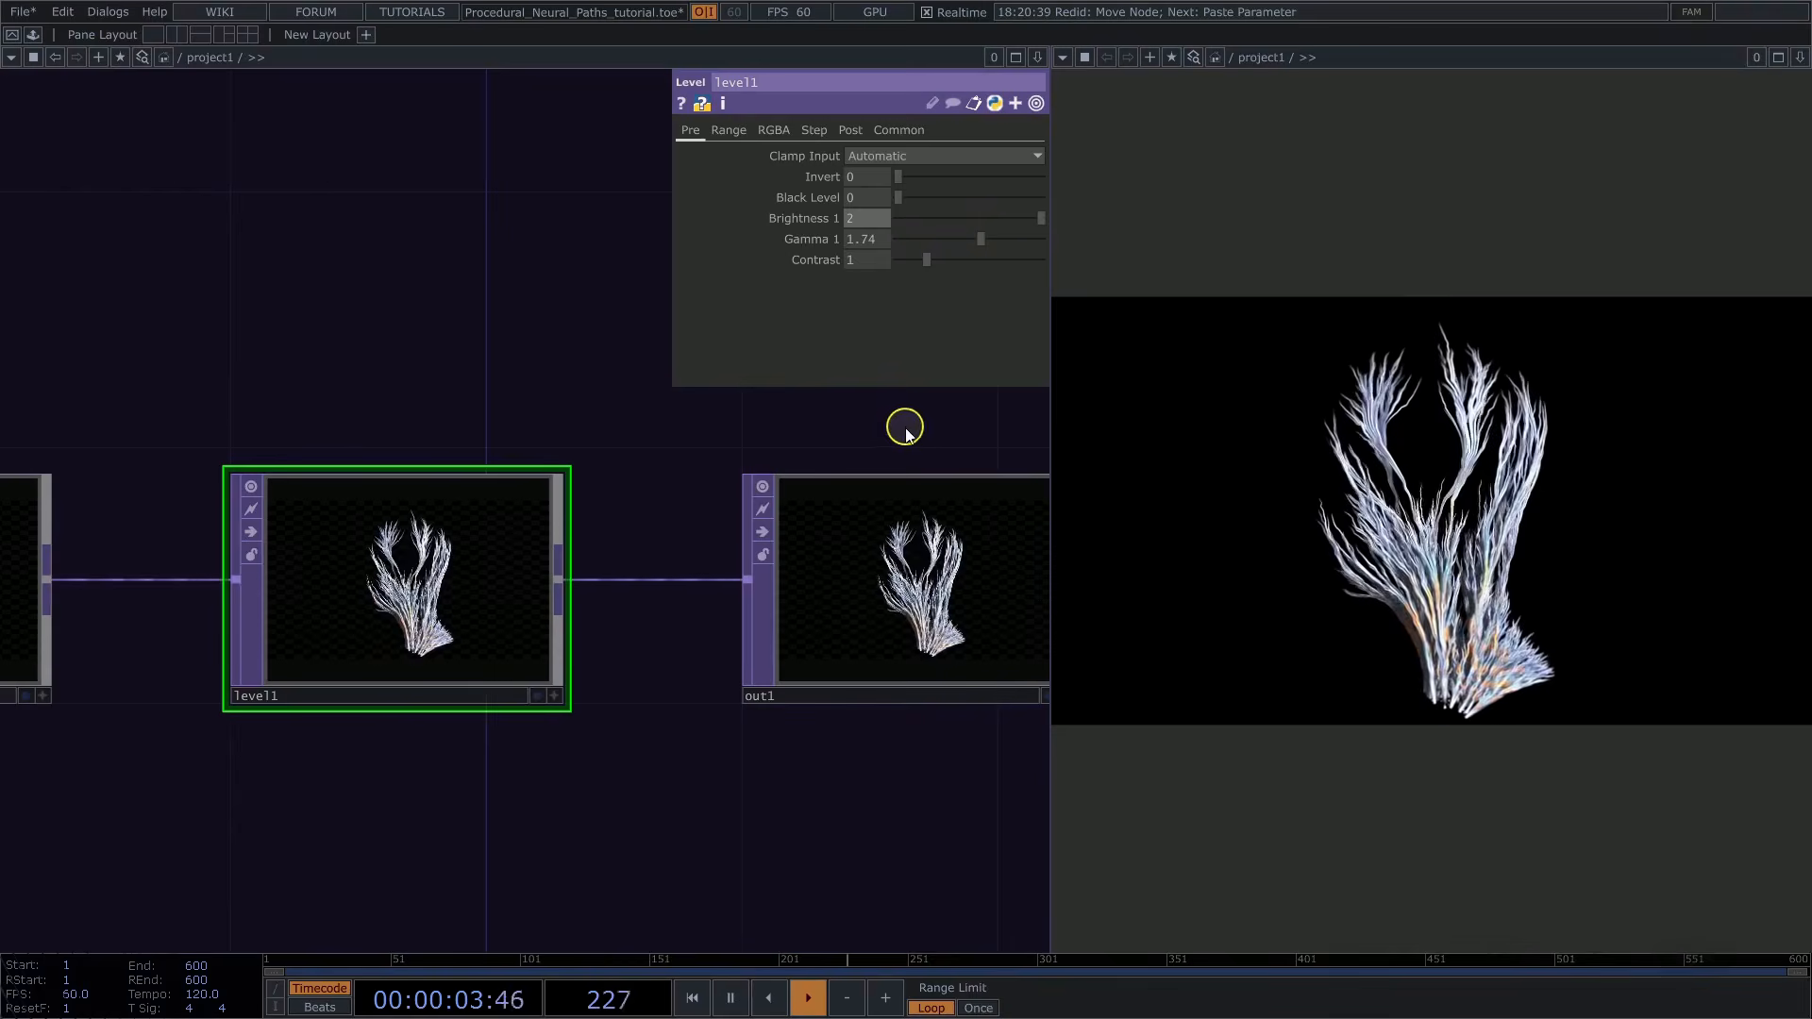
pyautogui.moveTo(906, 421); pyautogui.dragTo(619, 471)
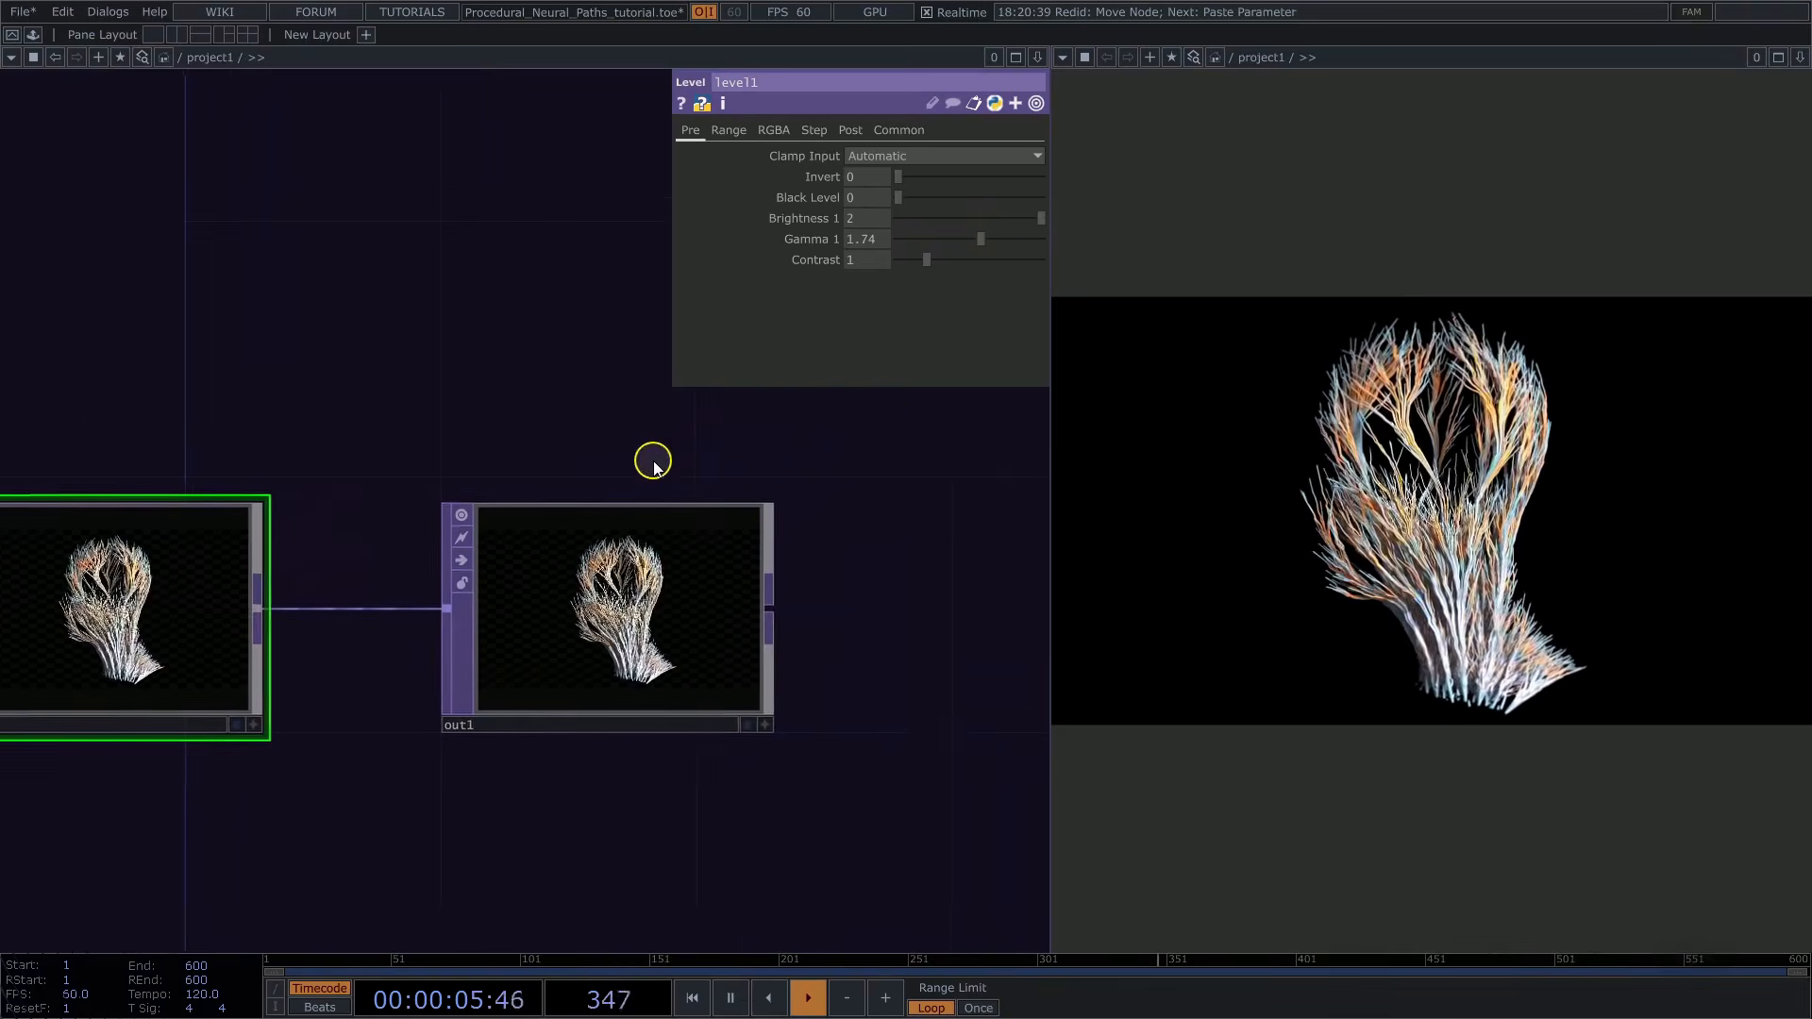
pyautogui.moveTo(651, 457); pyautogui.dragTo(676, 453, button='middle')
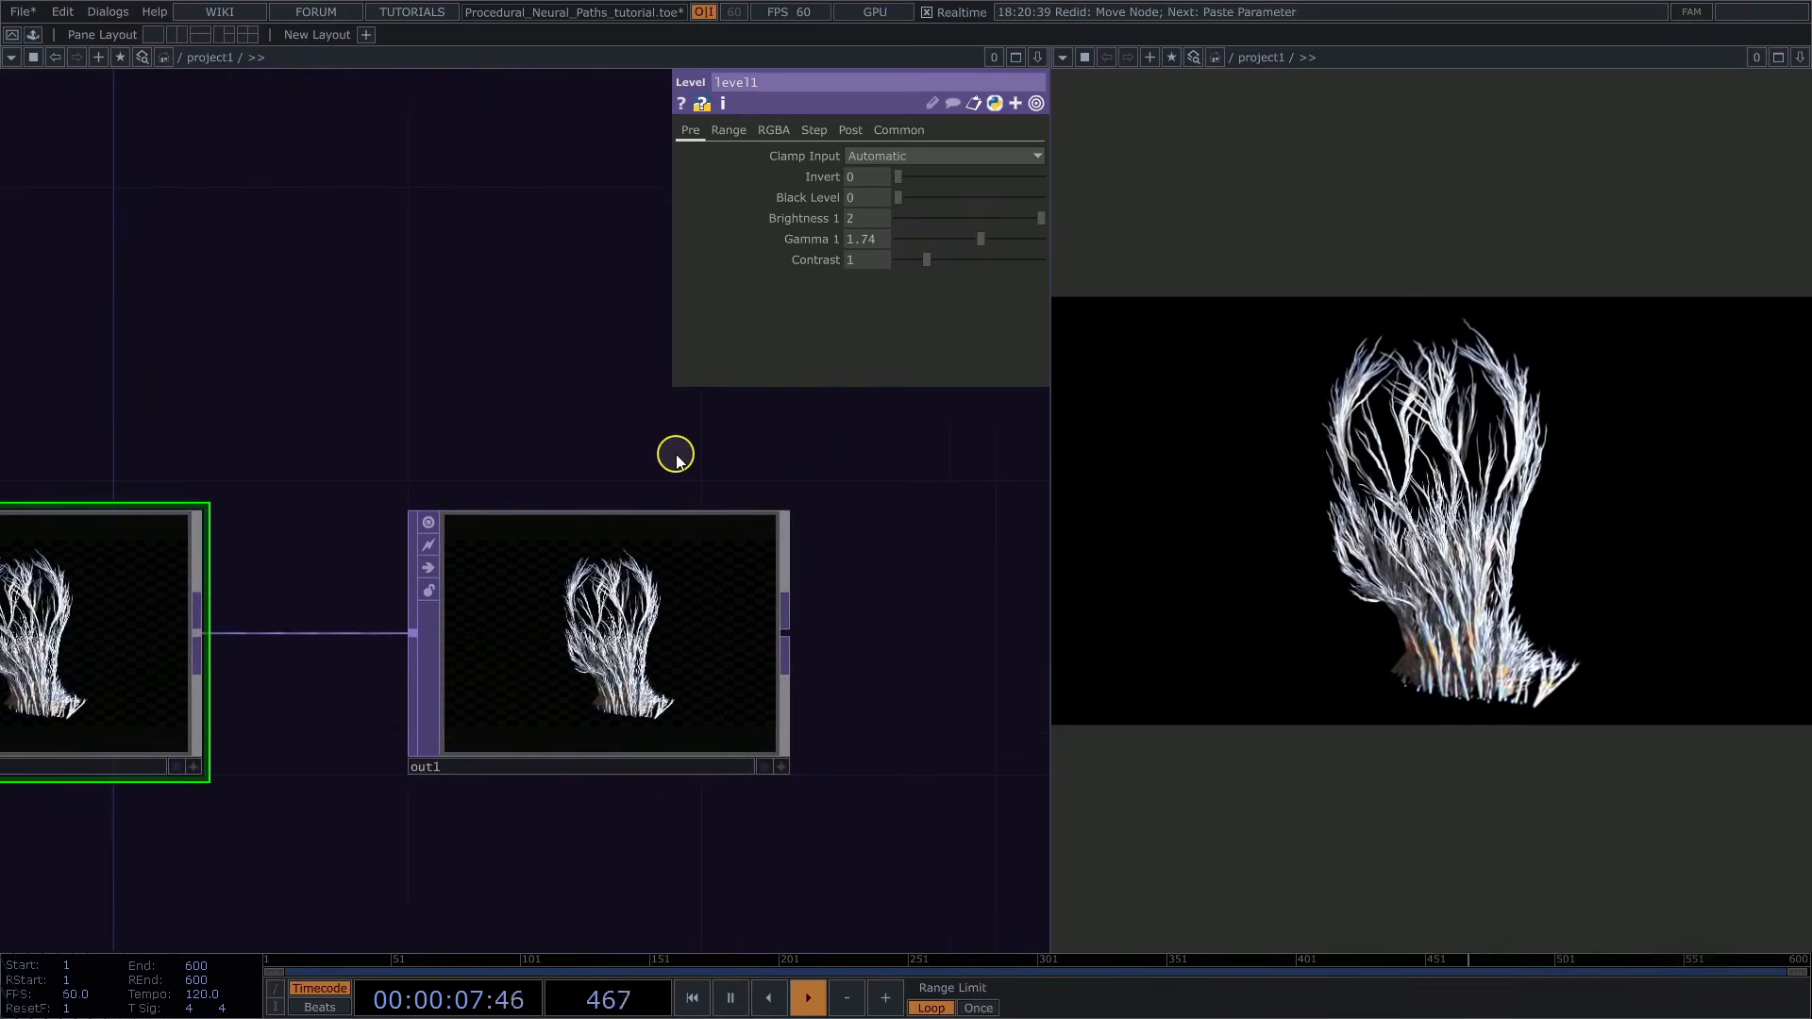